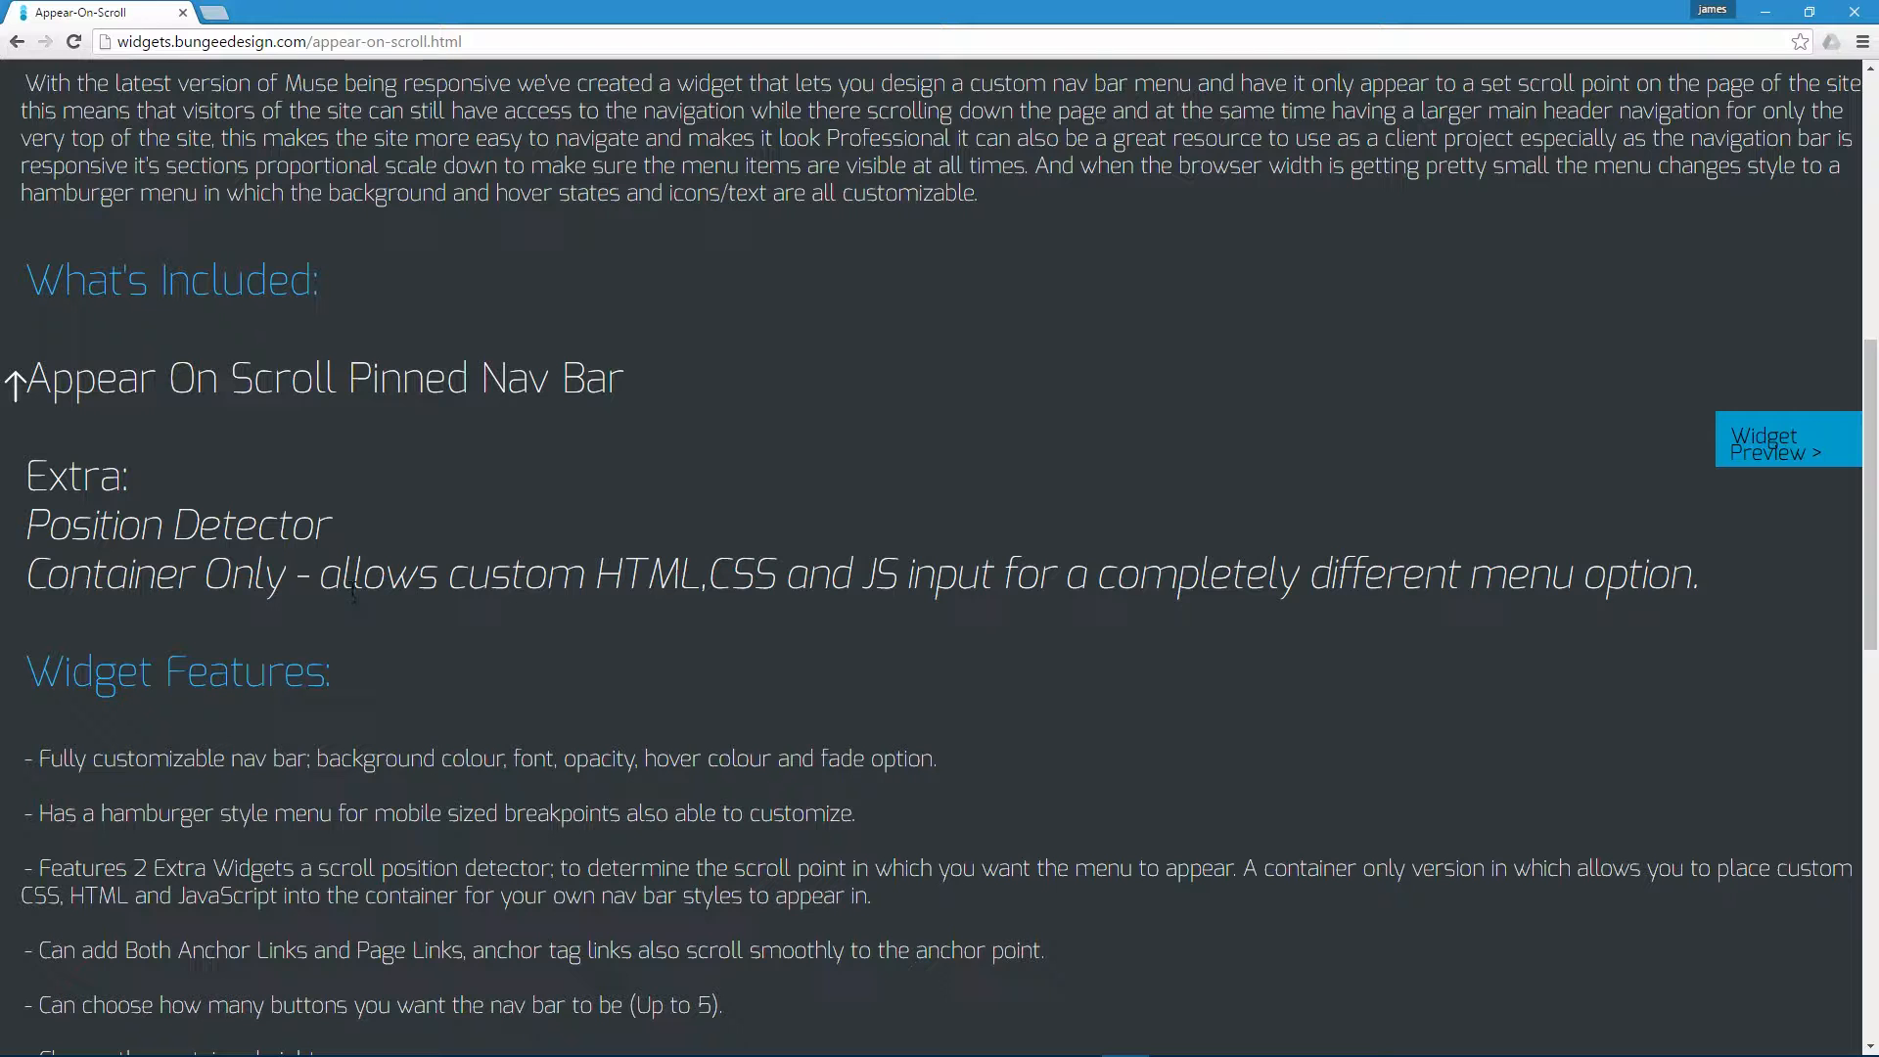
# Step: Read the Appear On Scroll page's included items and widget features, including the hamburger menu and the two extra widgets
pyautogui.scroll(-4, 353, 592)
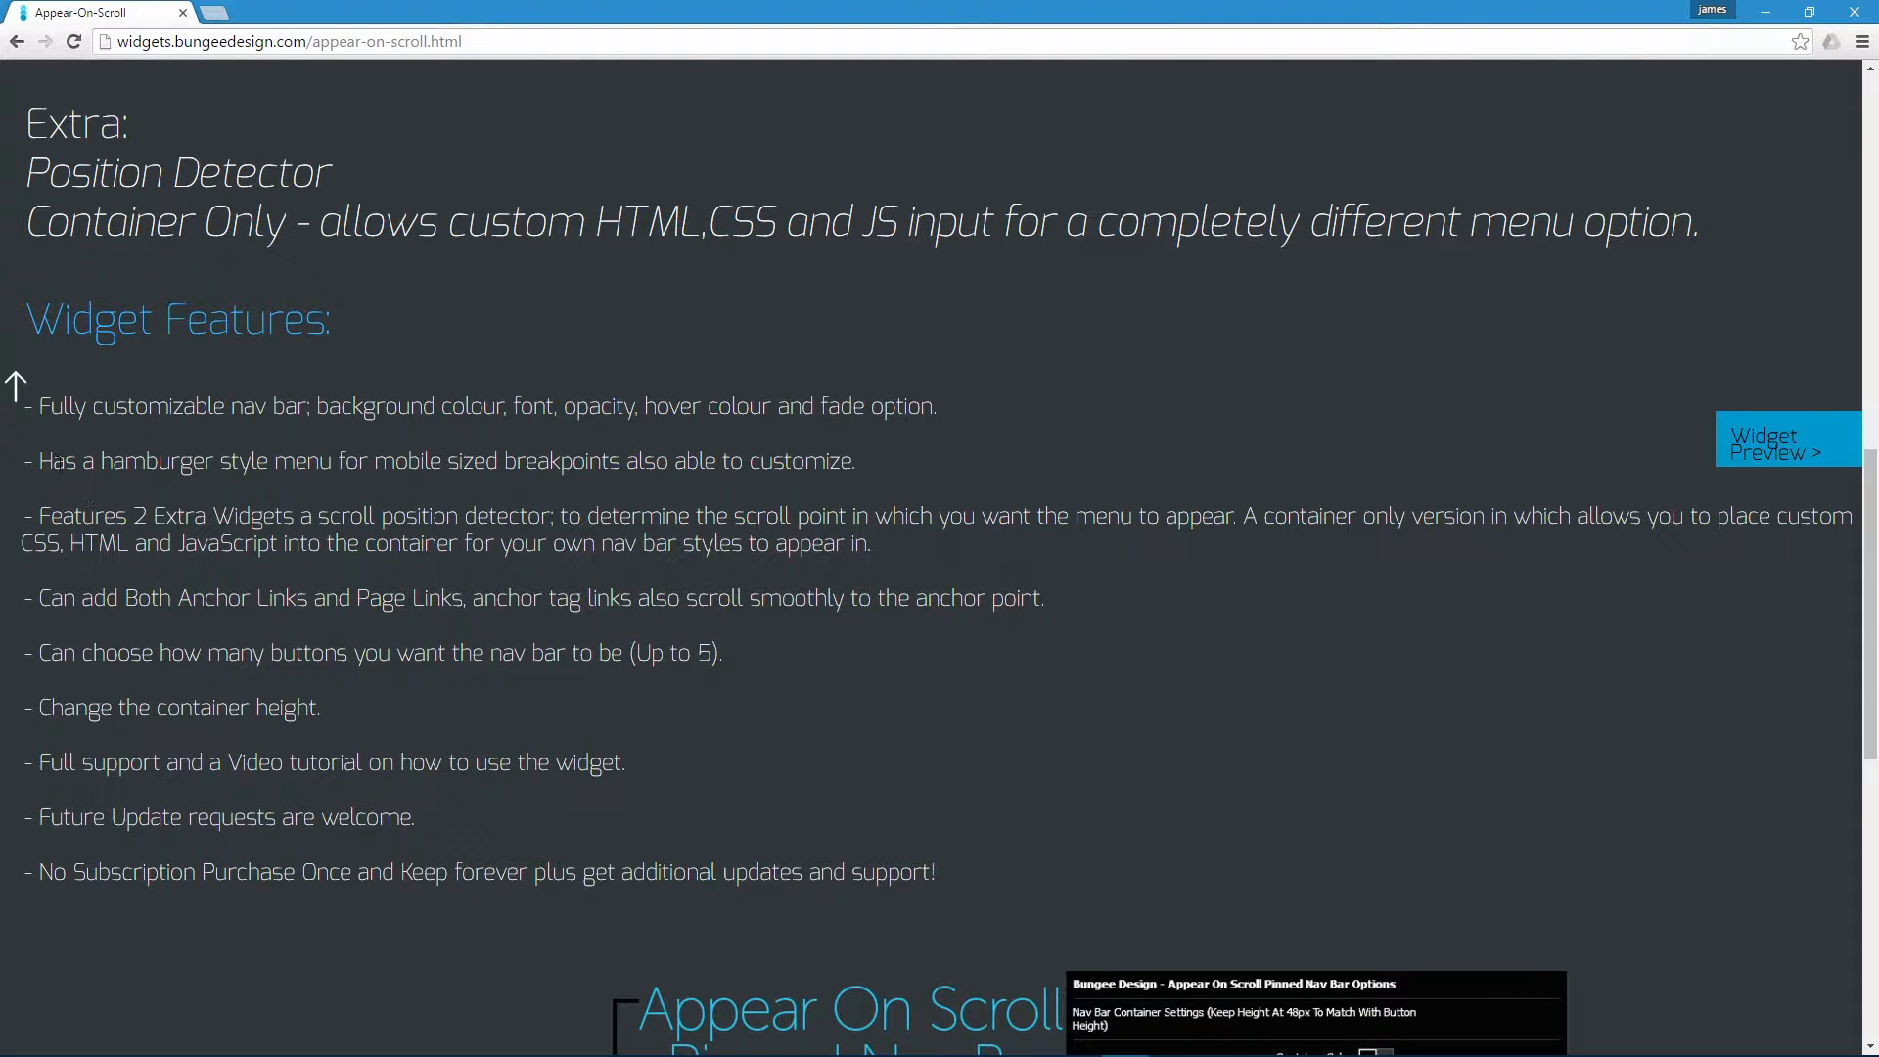
pyautogui.moveTo(55, 461); pyautogui.dragTo(84, 461)
pyautogui.click(263, 461)
pyautogui.scroll(-2, 15, 387)
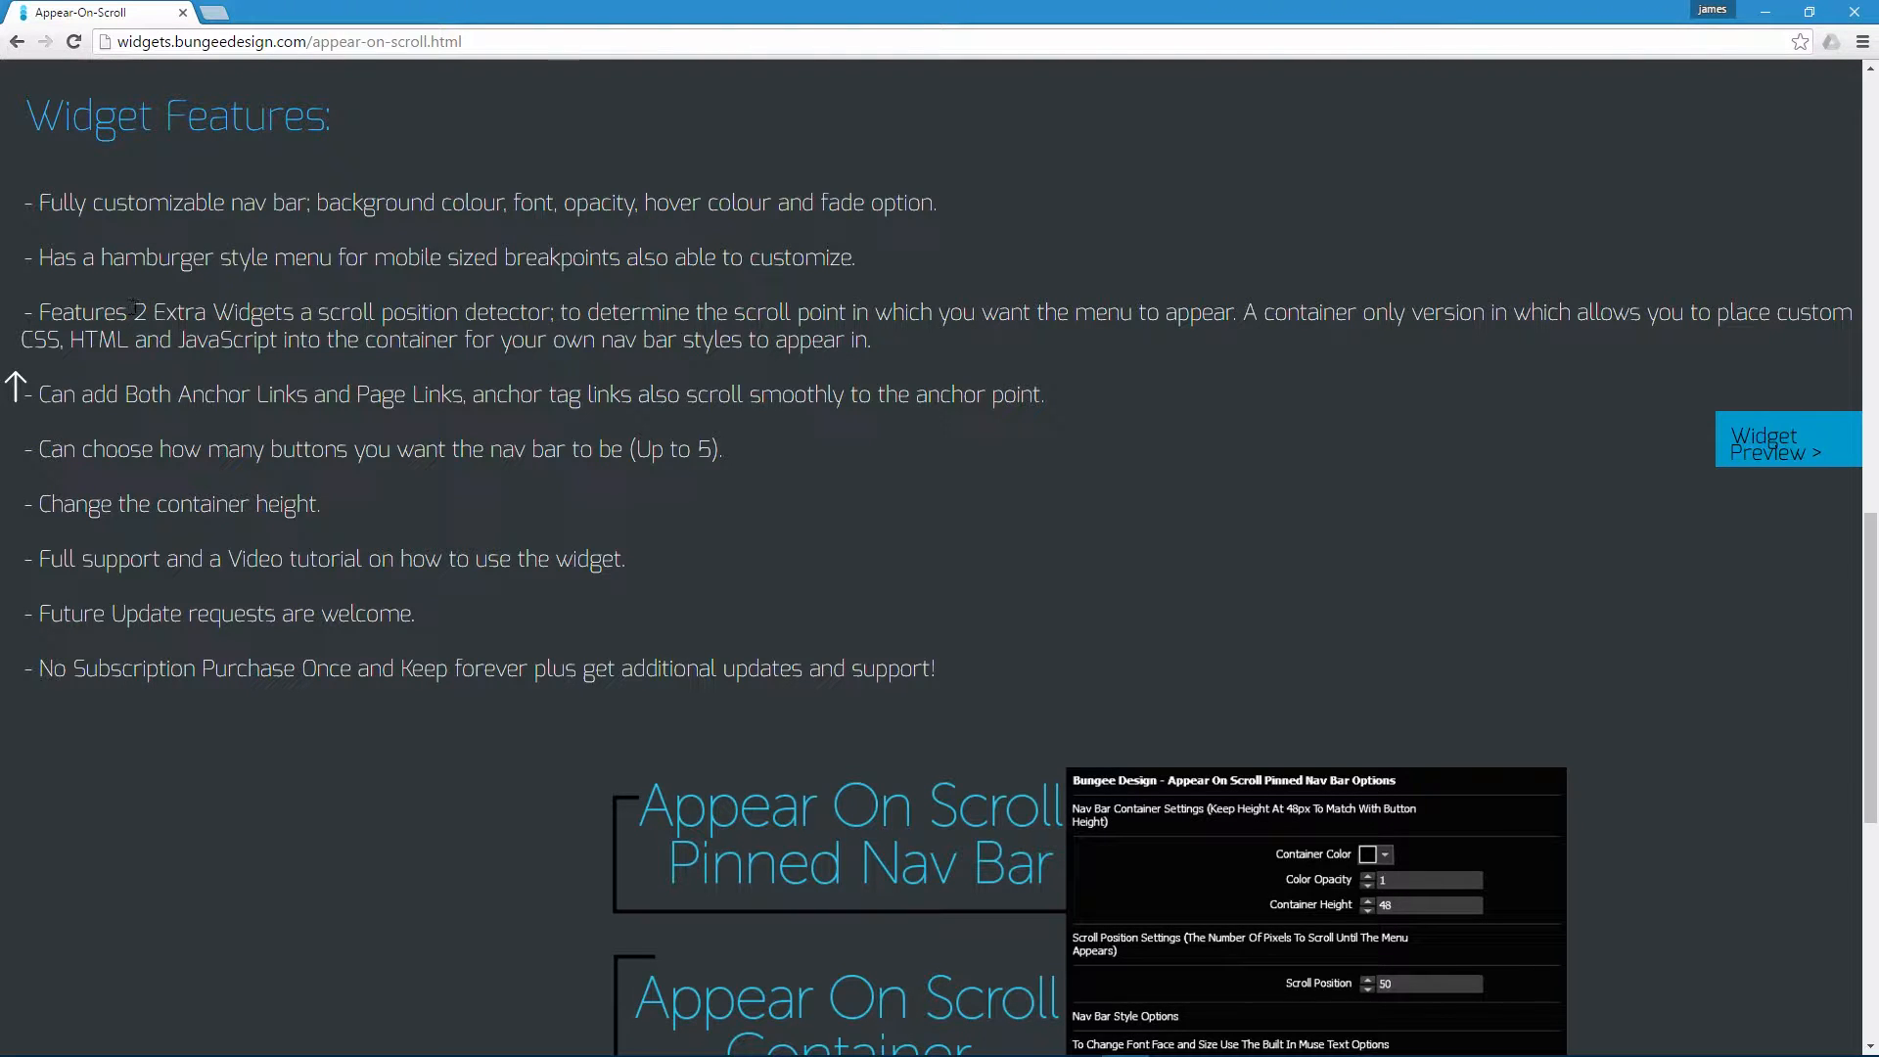
pyautogui.moveTo(103, 314); pyautogui.dragTo(155, 313)
pyautogui.moveTo(330, 313); pyautogui.dragTo(431, 313)
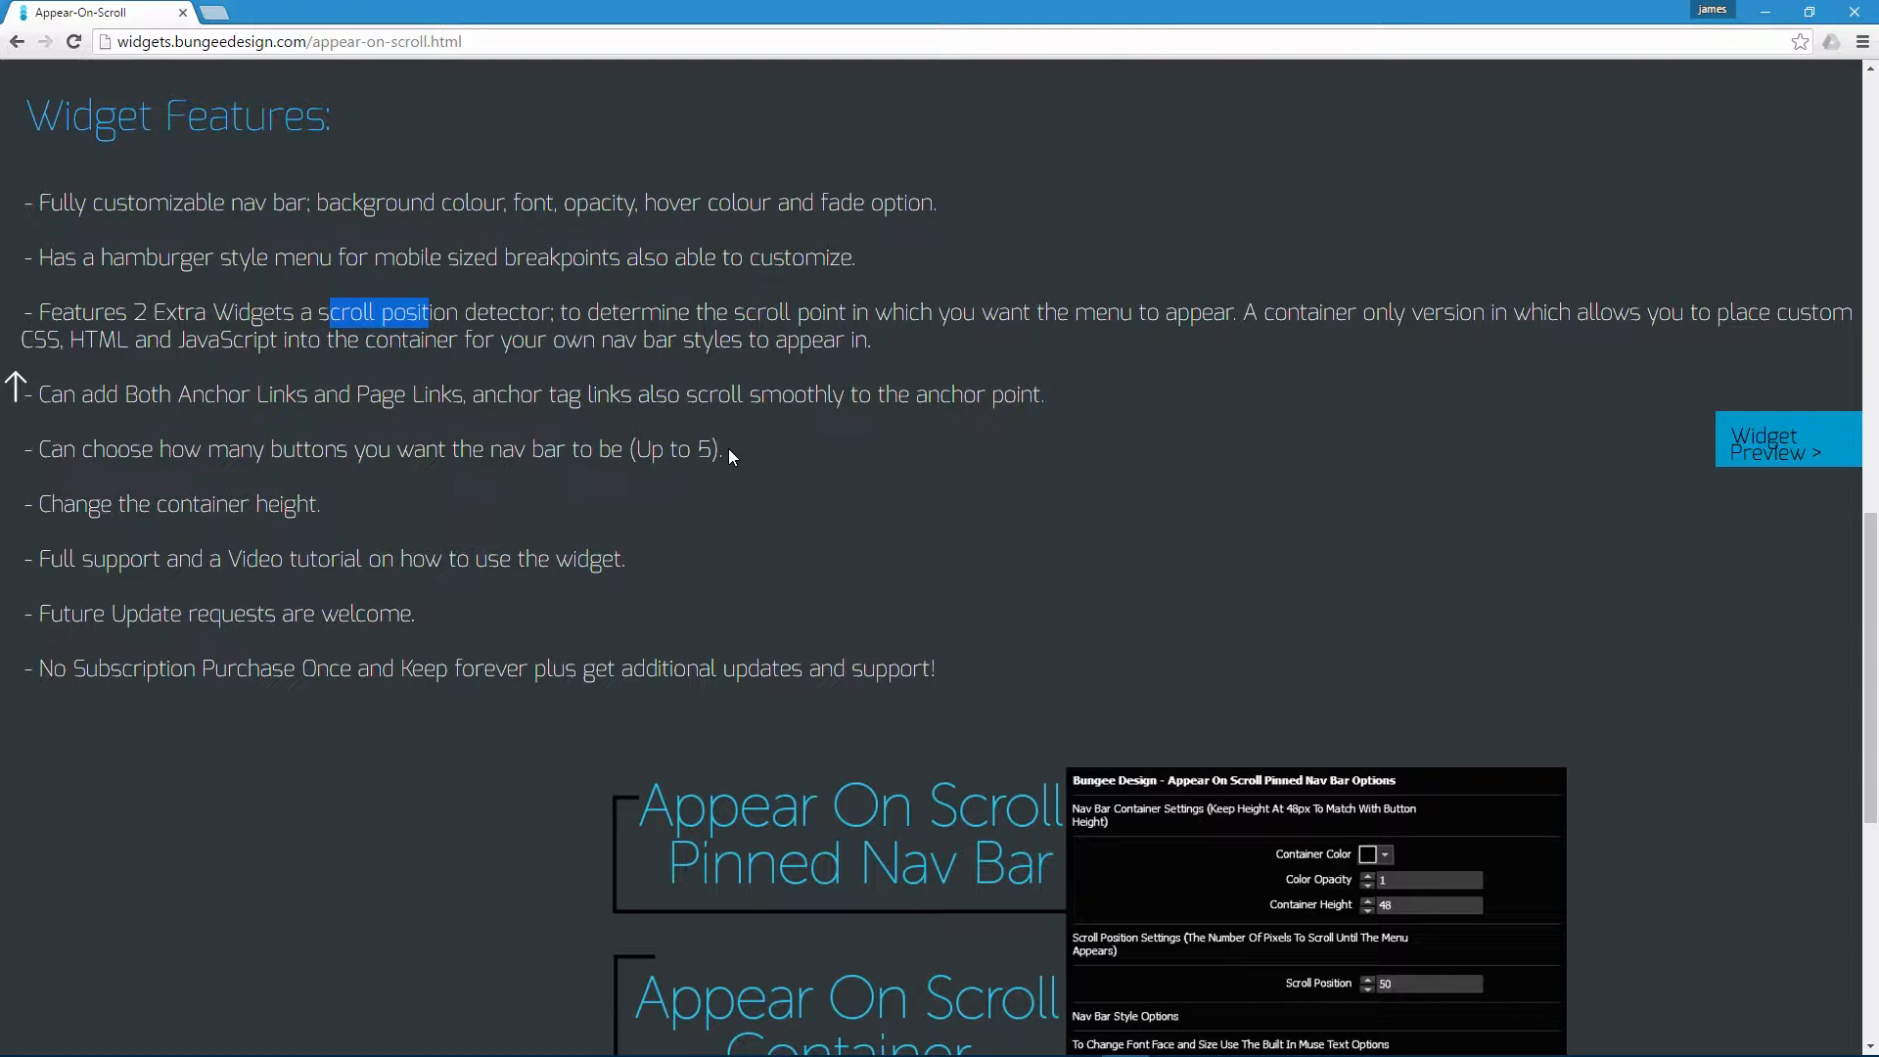
pyautogui.tripleClick(570, 346)
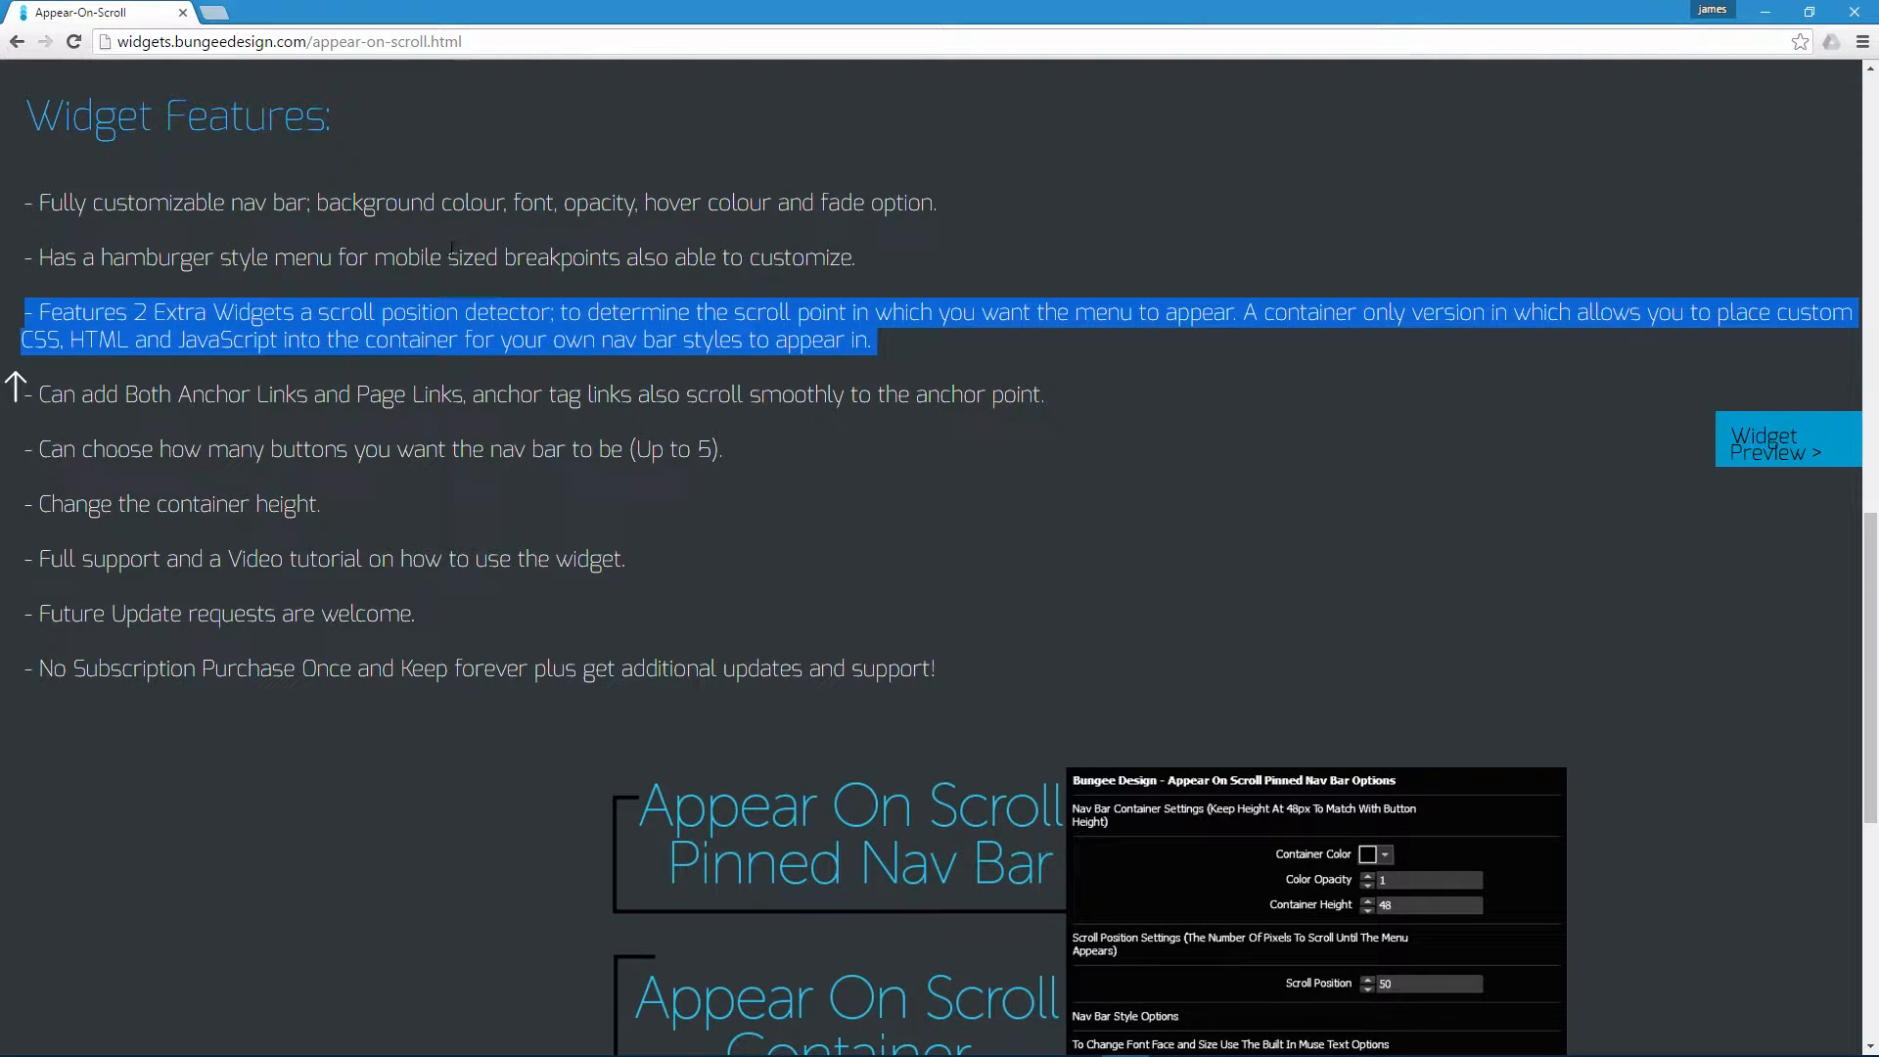
pyautogui.scroll(5, 416, 299)
pyautogui.doubleClick(225, 284)
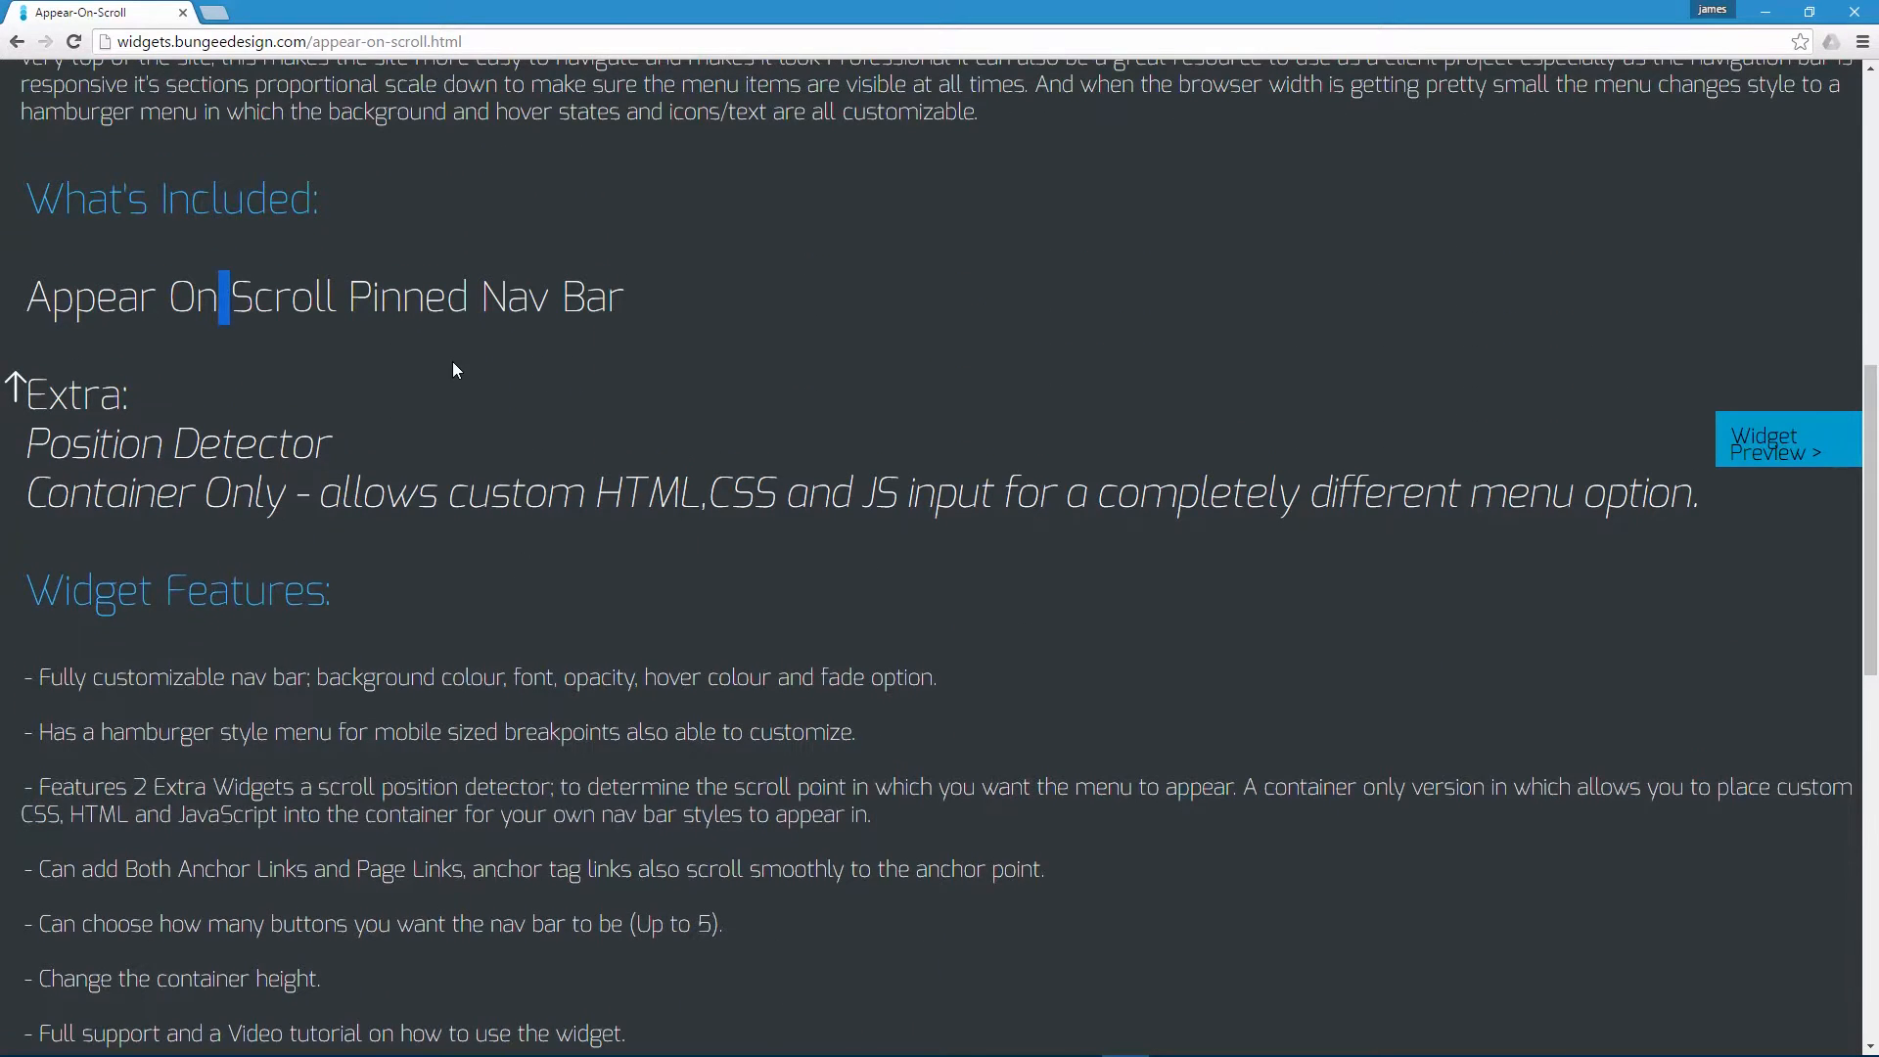
pyautogui.scroll(-5, 453, 369)
# Step: Open Preview 1 of the widget and examine how the nav bar appears around its set scroll point below the header
pyautogui.moveTo(1771, 445)
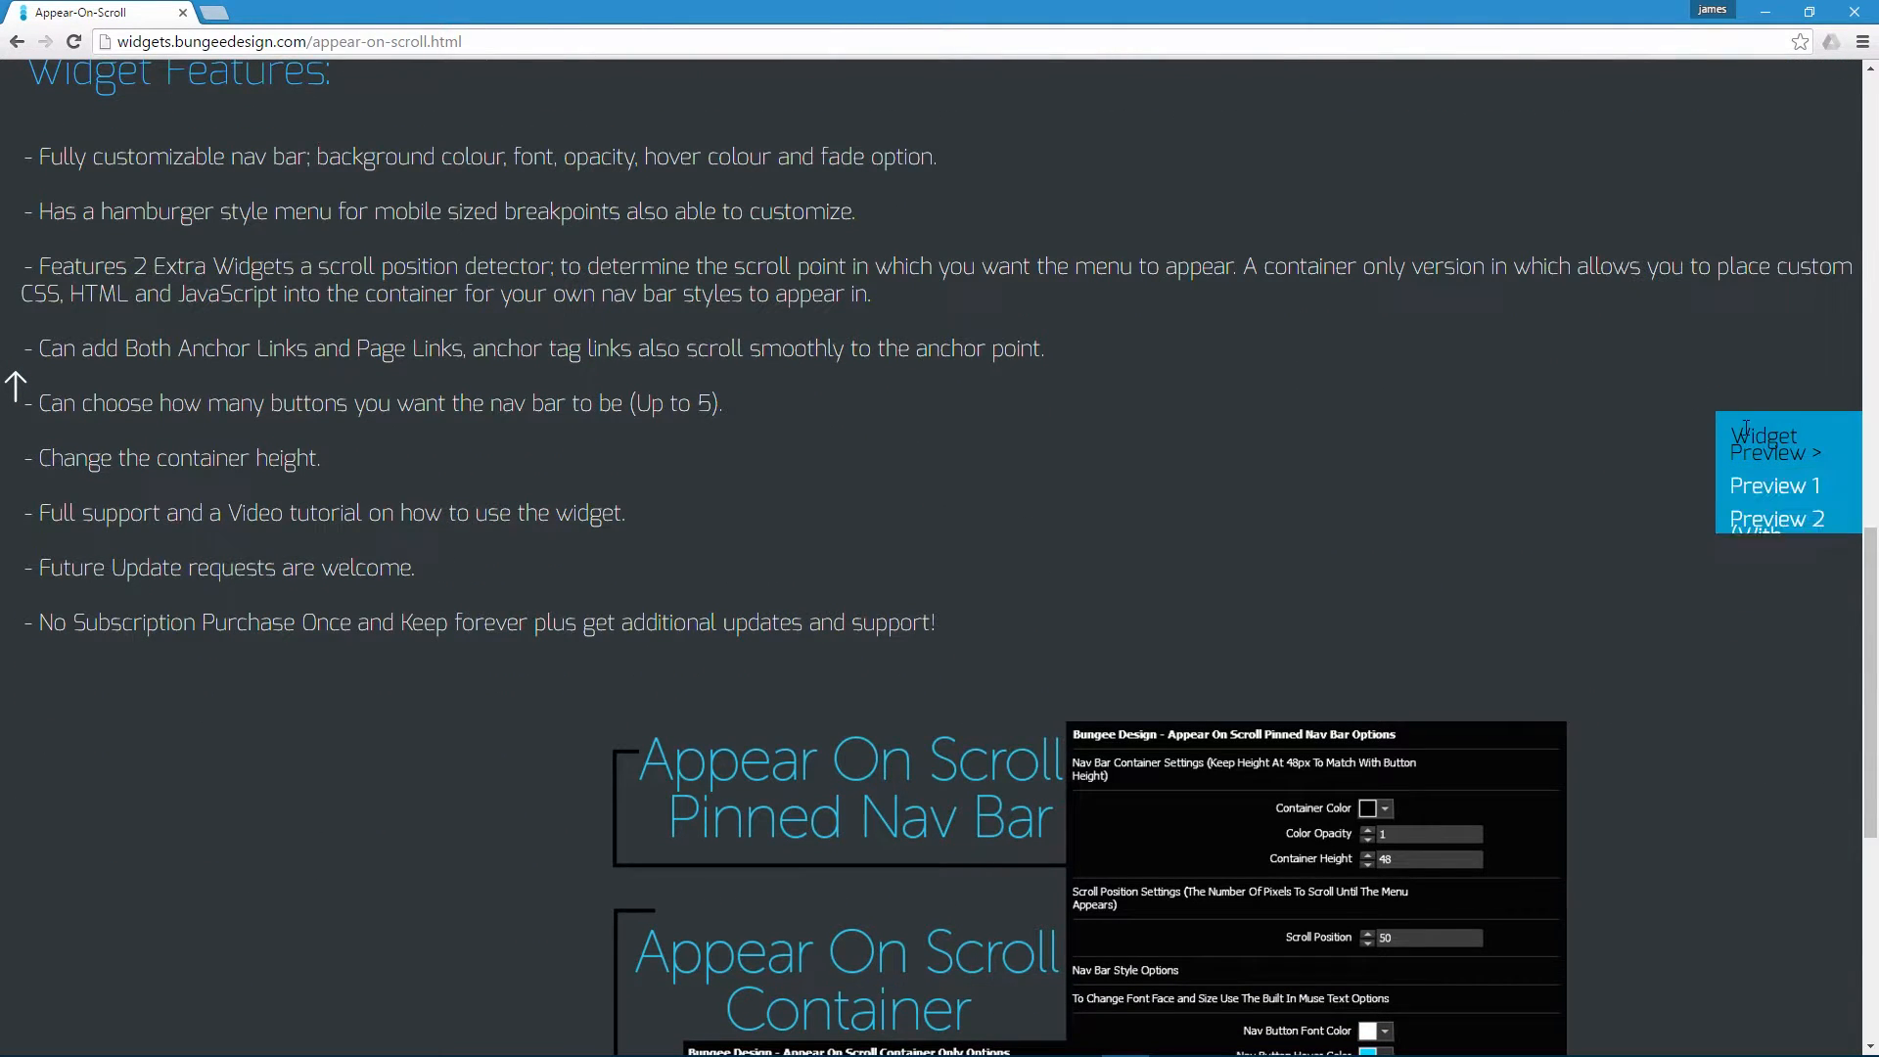
pyautogui.click(1764, 486)
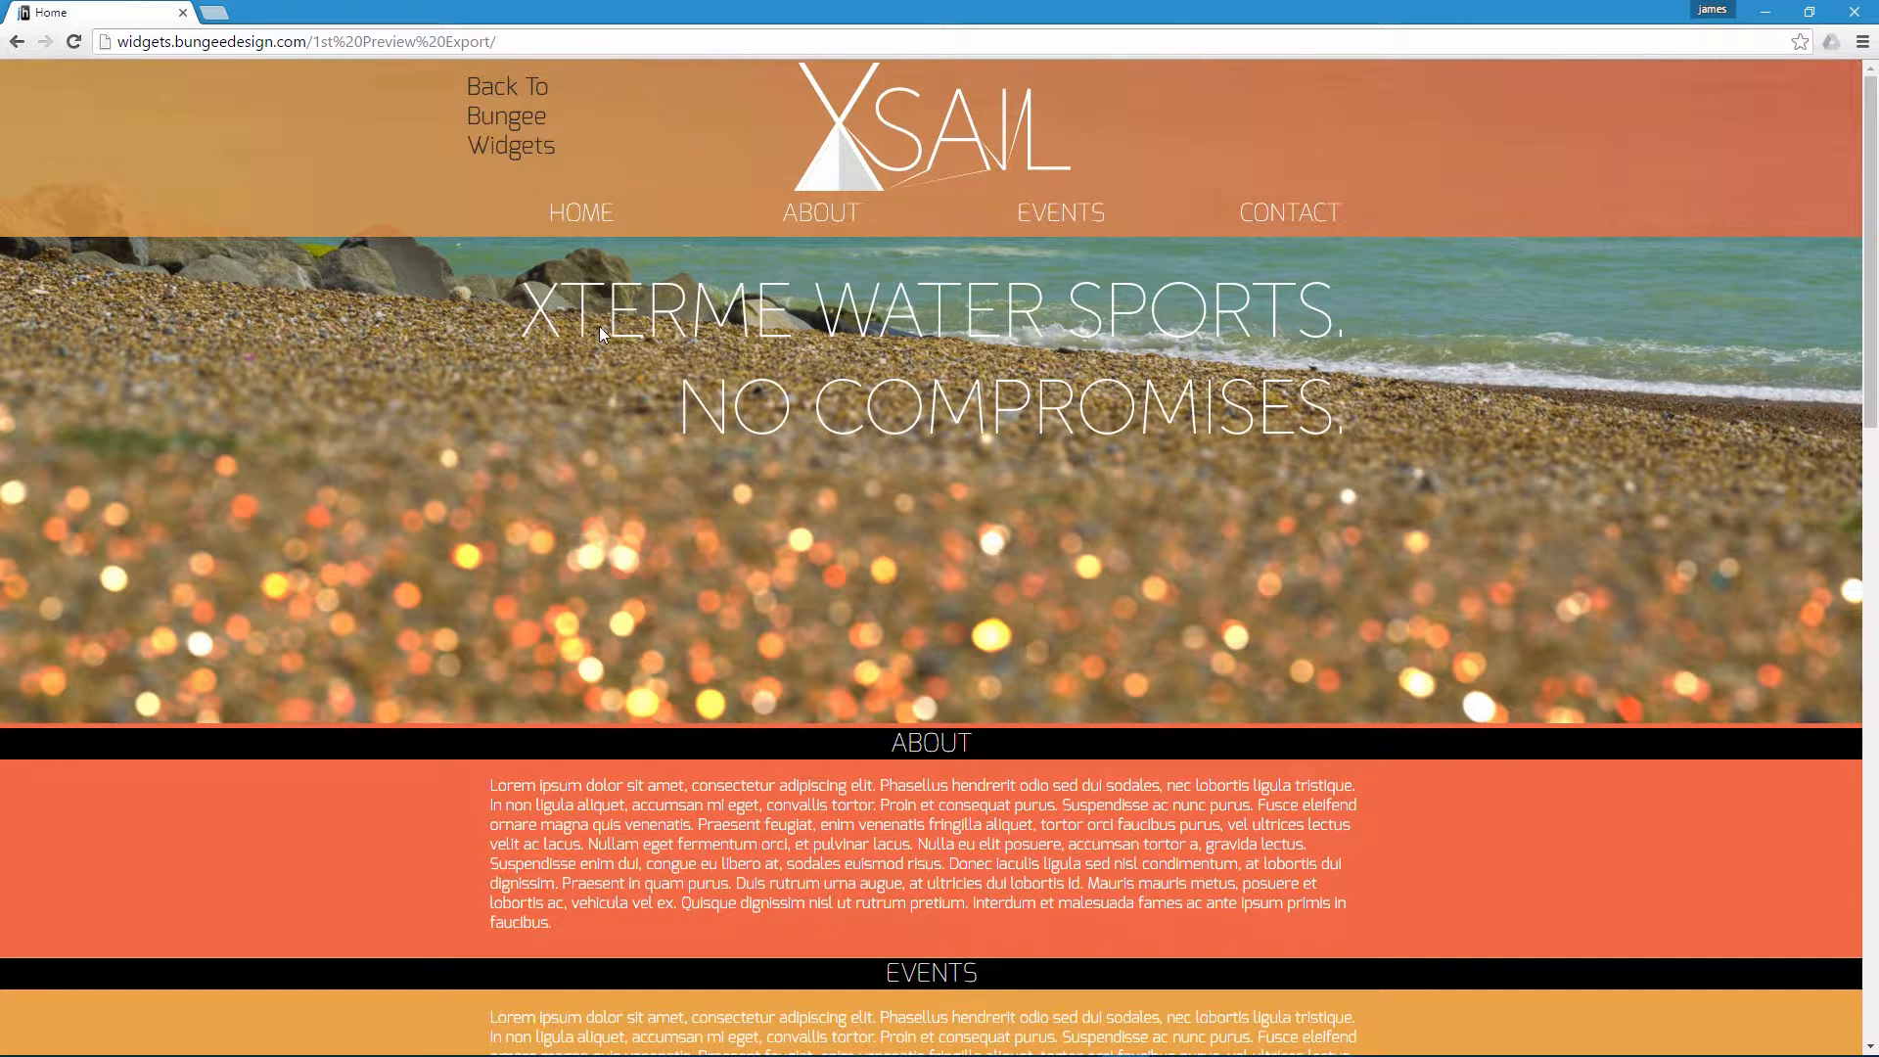
pyautogui.scroll(-1, 643, 394)
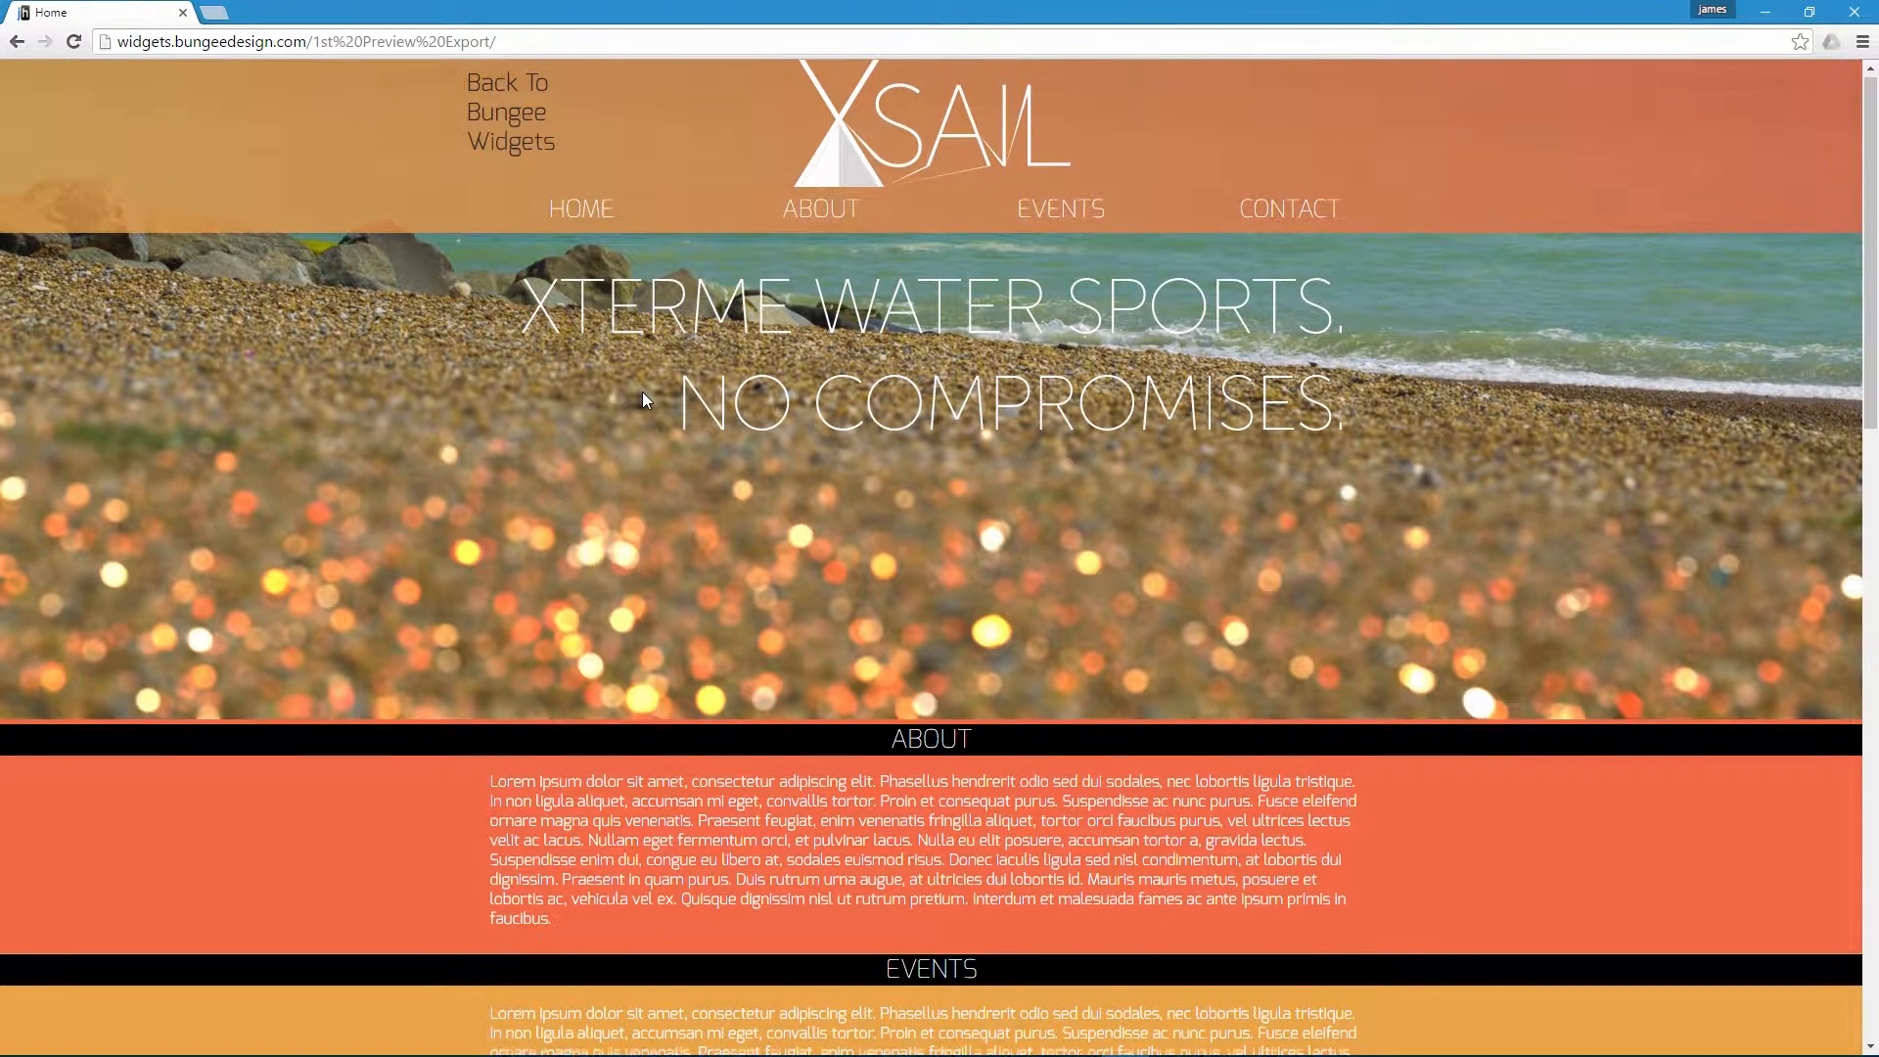
pyautogui.scroll(1, 638, 393)
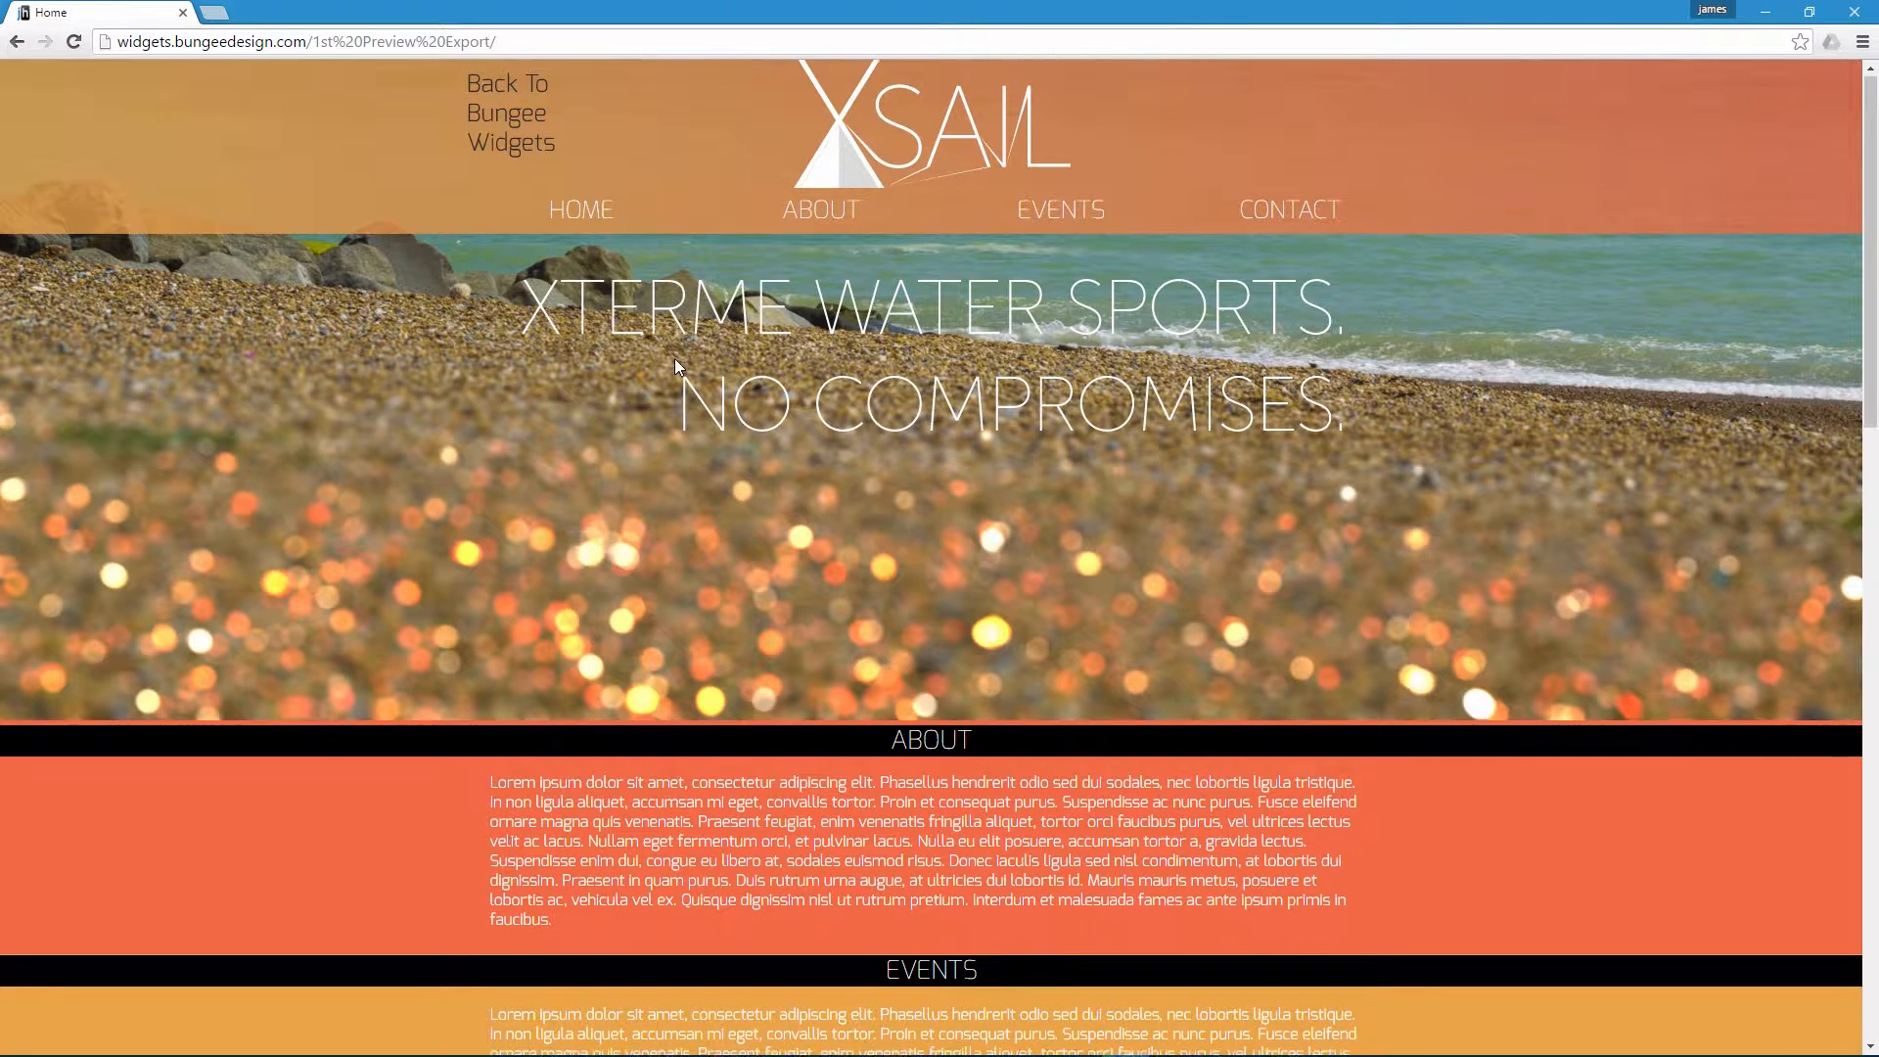
pyautogui.scroll(-2, 676, 366)
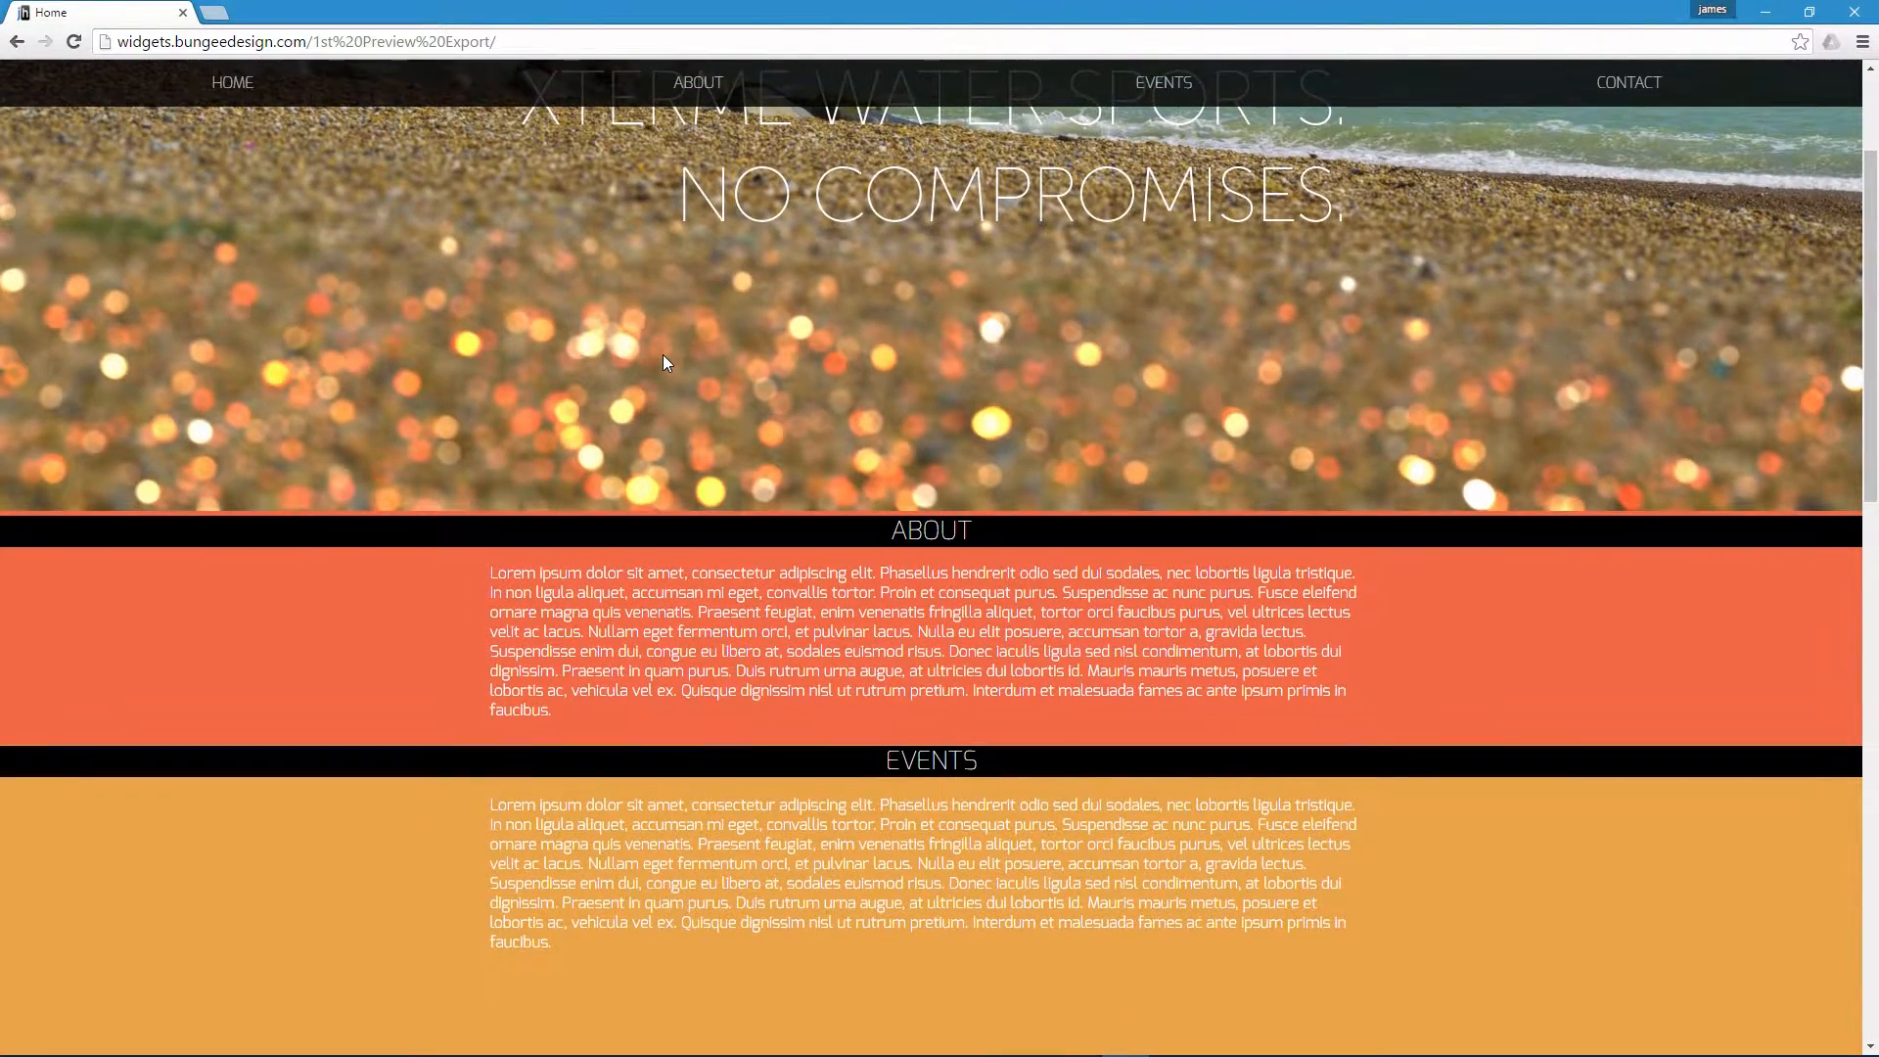
pyautogui.scroll(2, 664, 362)
pyautogui.scroll(-4, 664, 362)
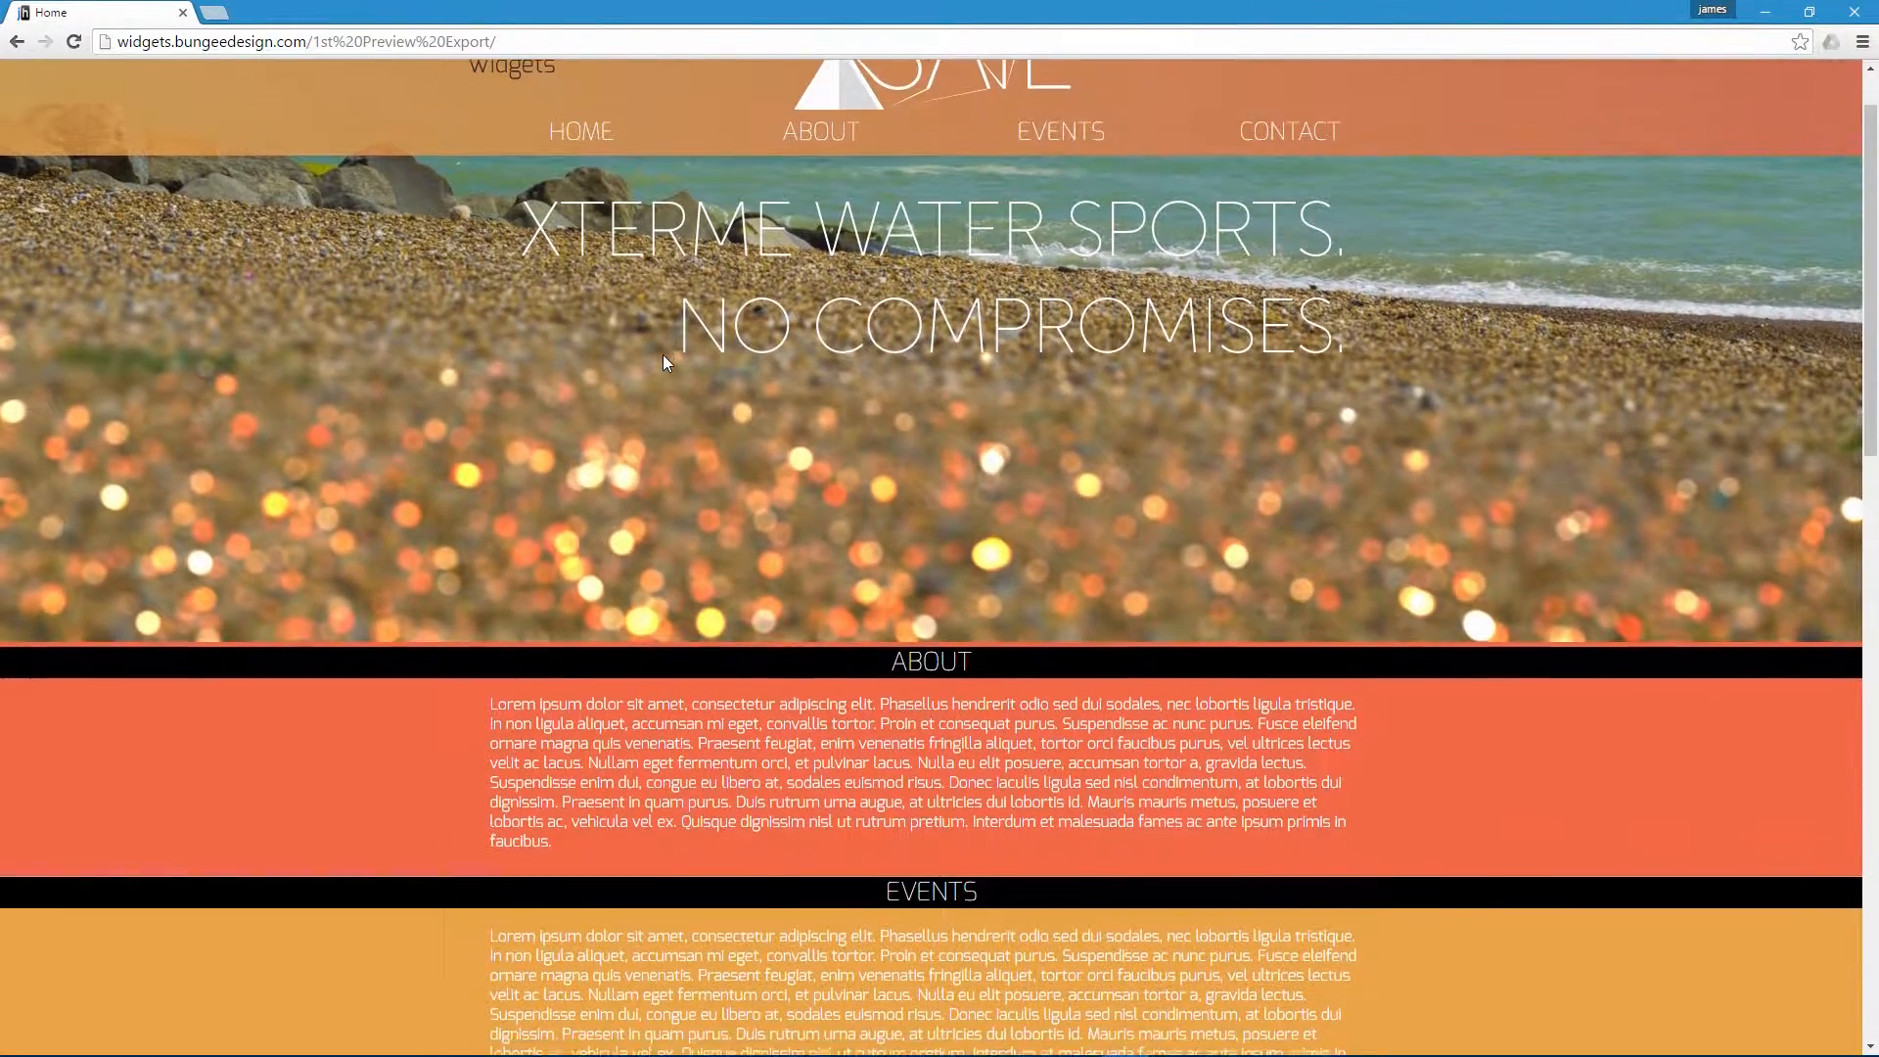
# Step: Examine the pinned nav bar over the lower sections of the preview page, down to the contact area and back
pyautogui.scroll(-10, 661, 355)
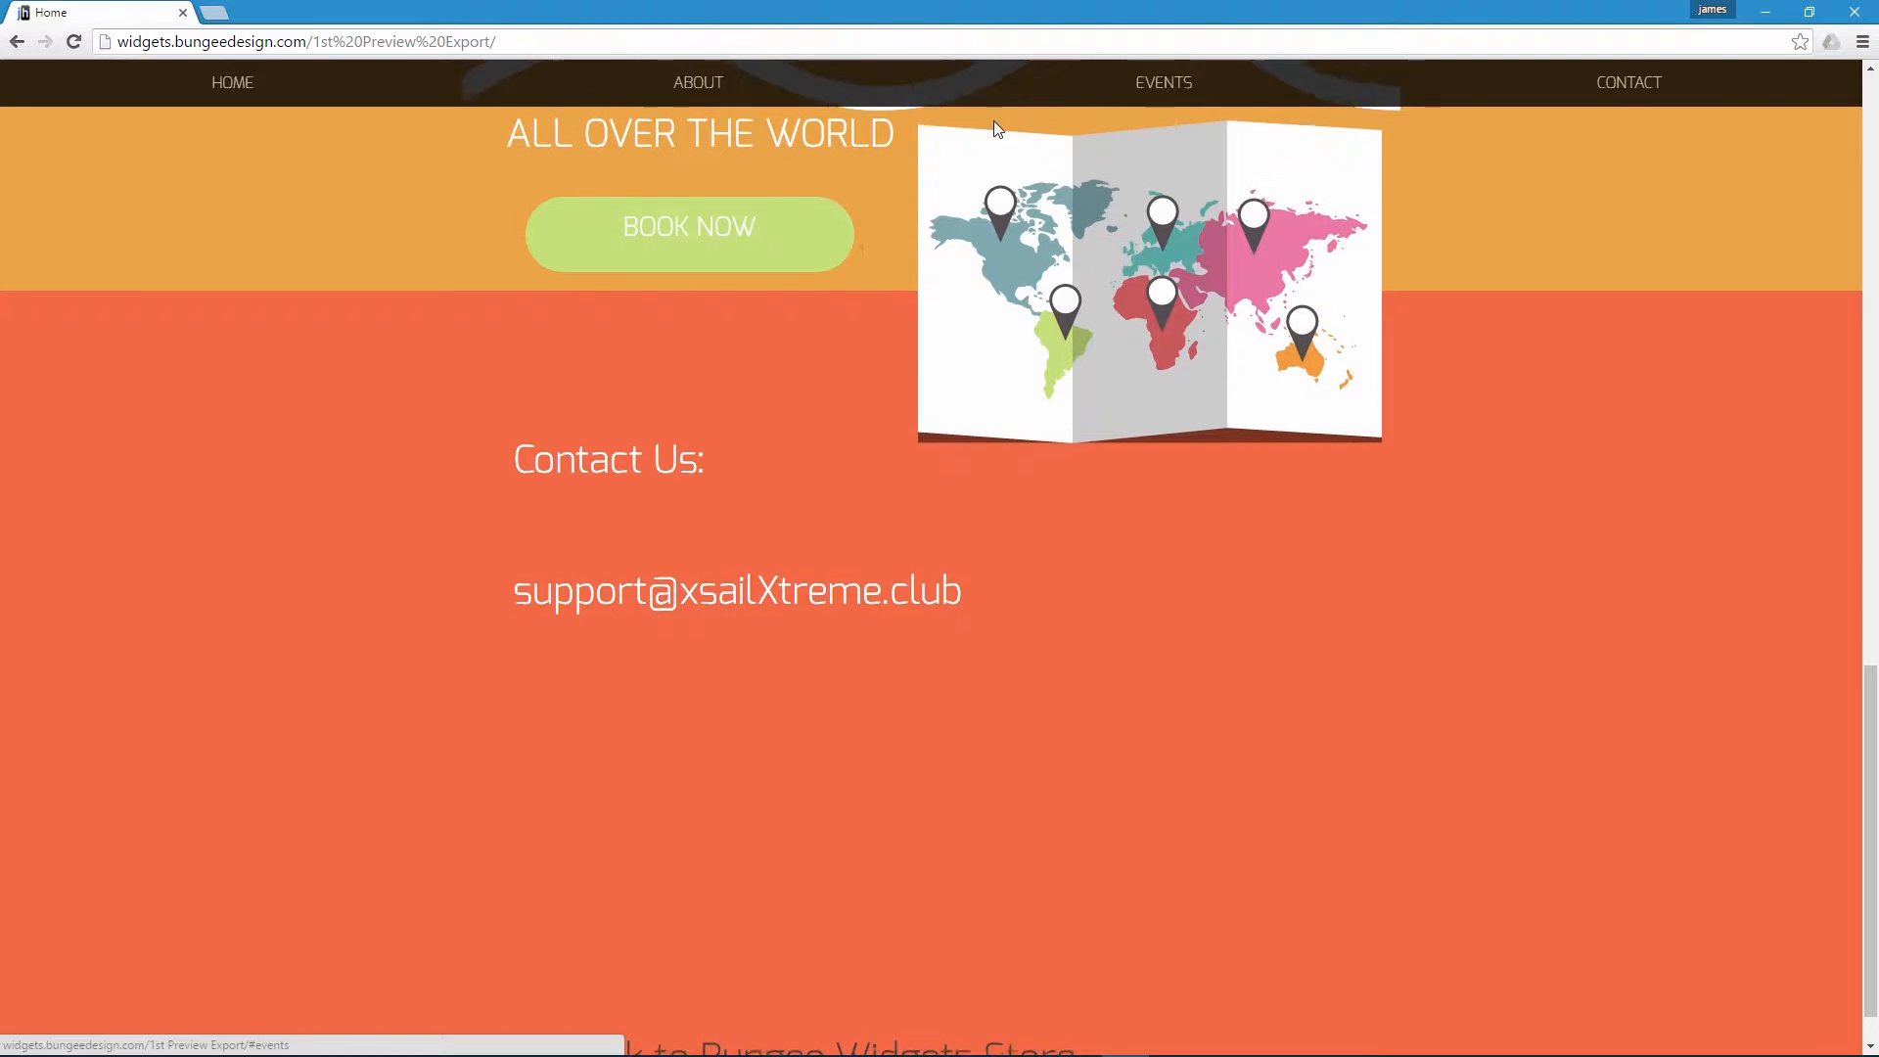
pyautogui.scroll(3, 994, 120)
pyautogui.scroll(3, 411, 122)
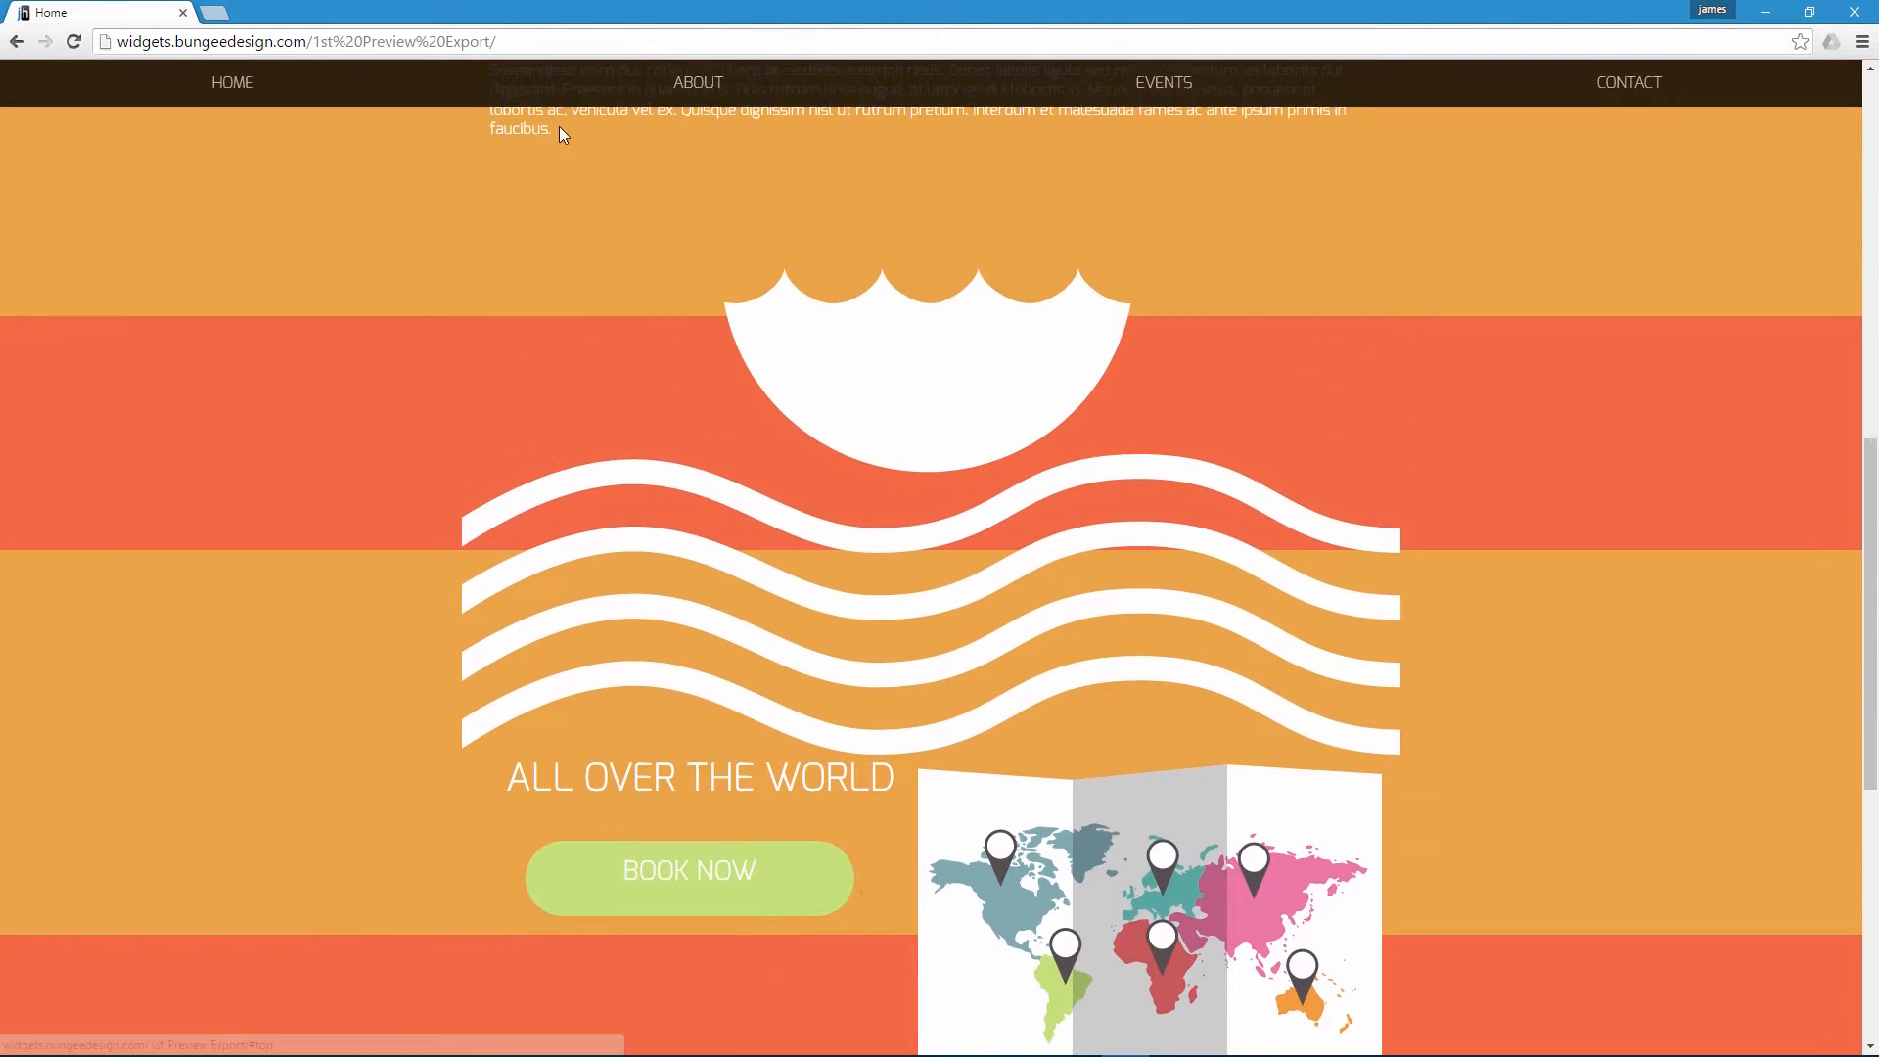
pyautogui.scroll(6, 1076, 98)
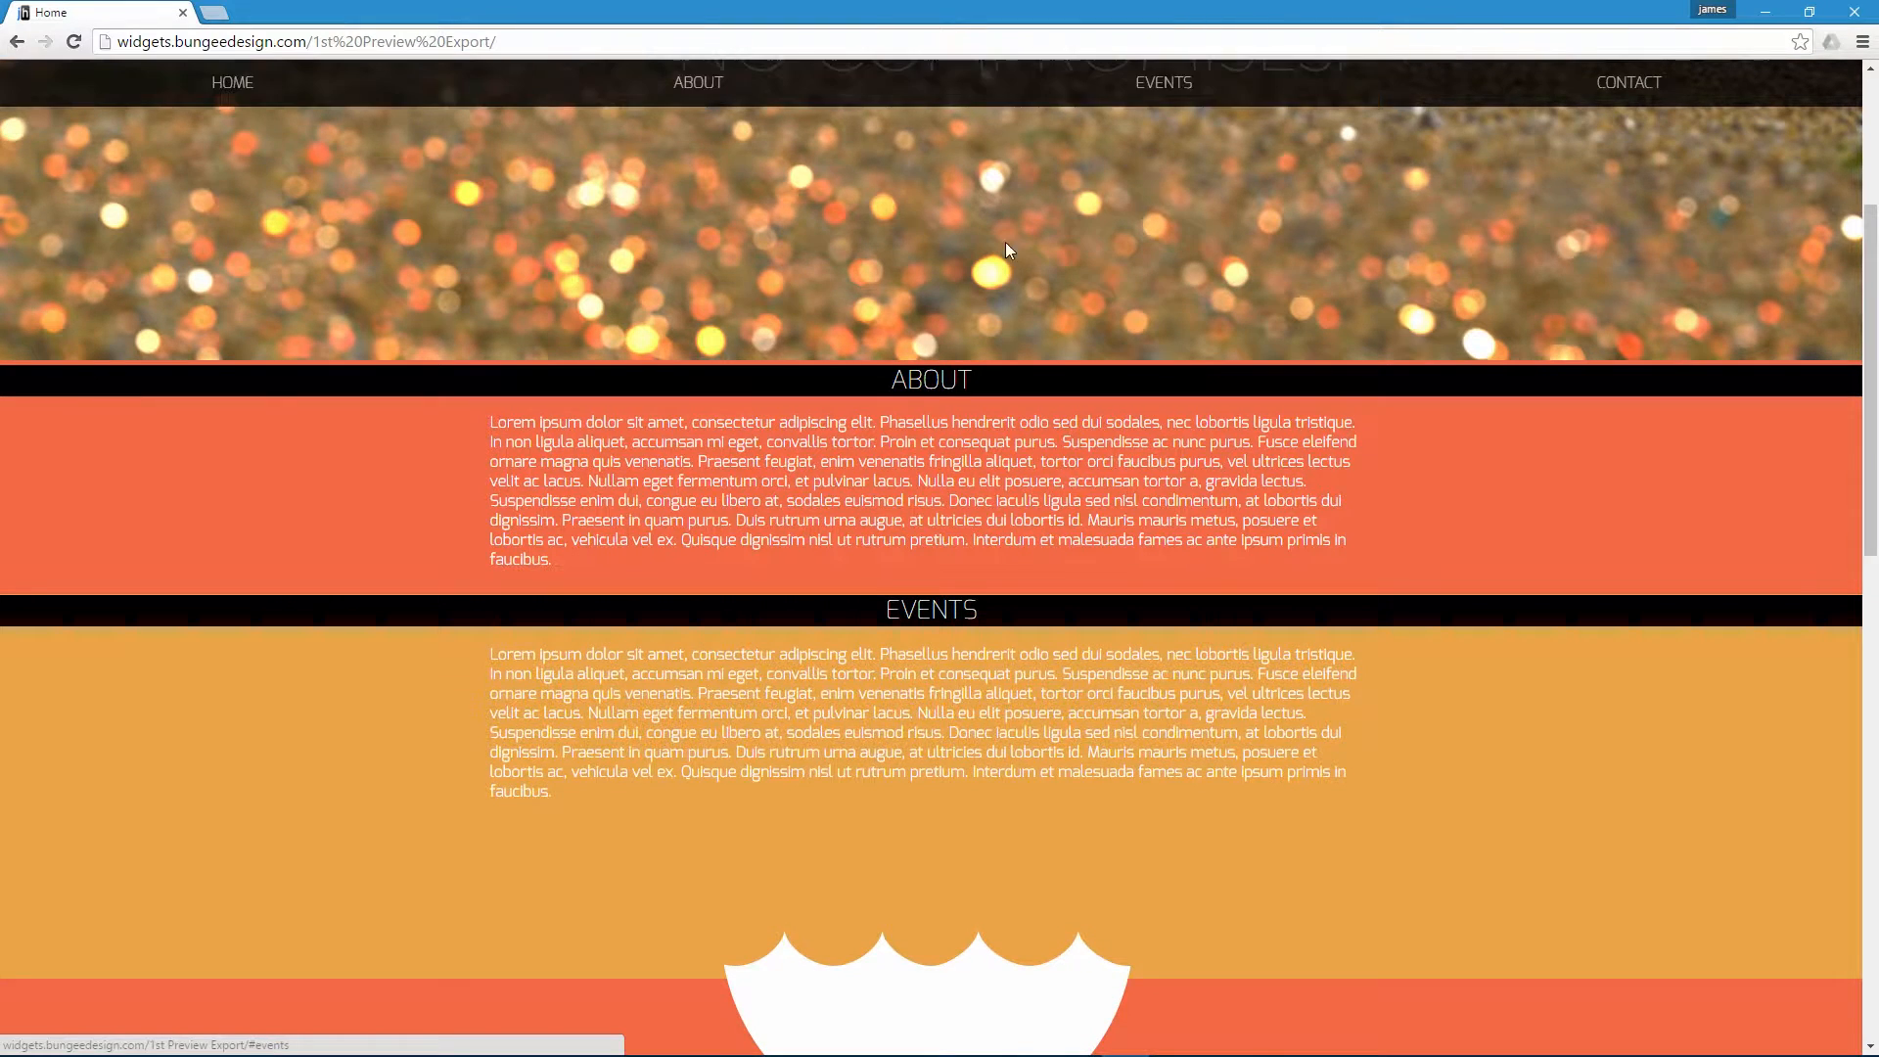
pyautogui.scroll(-15, 998, 264)
# Step: Test the pinned nav bar's anchor links by visiting About, Events and Contact, and return to Home
pyautogui.click(773, 91)
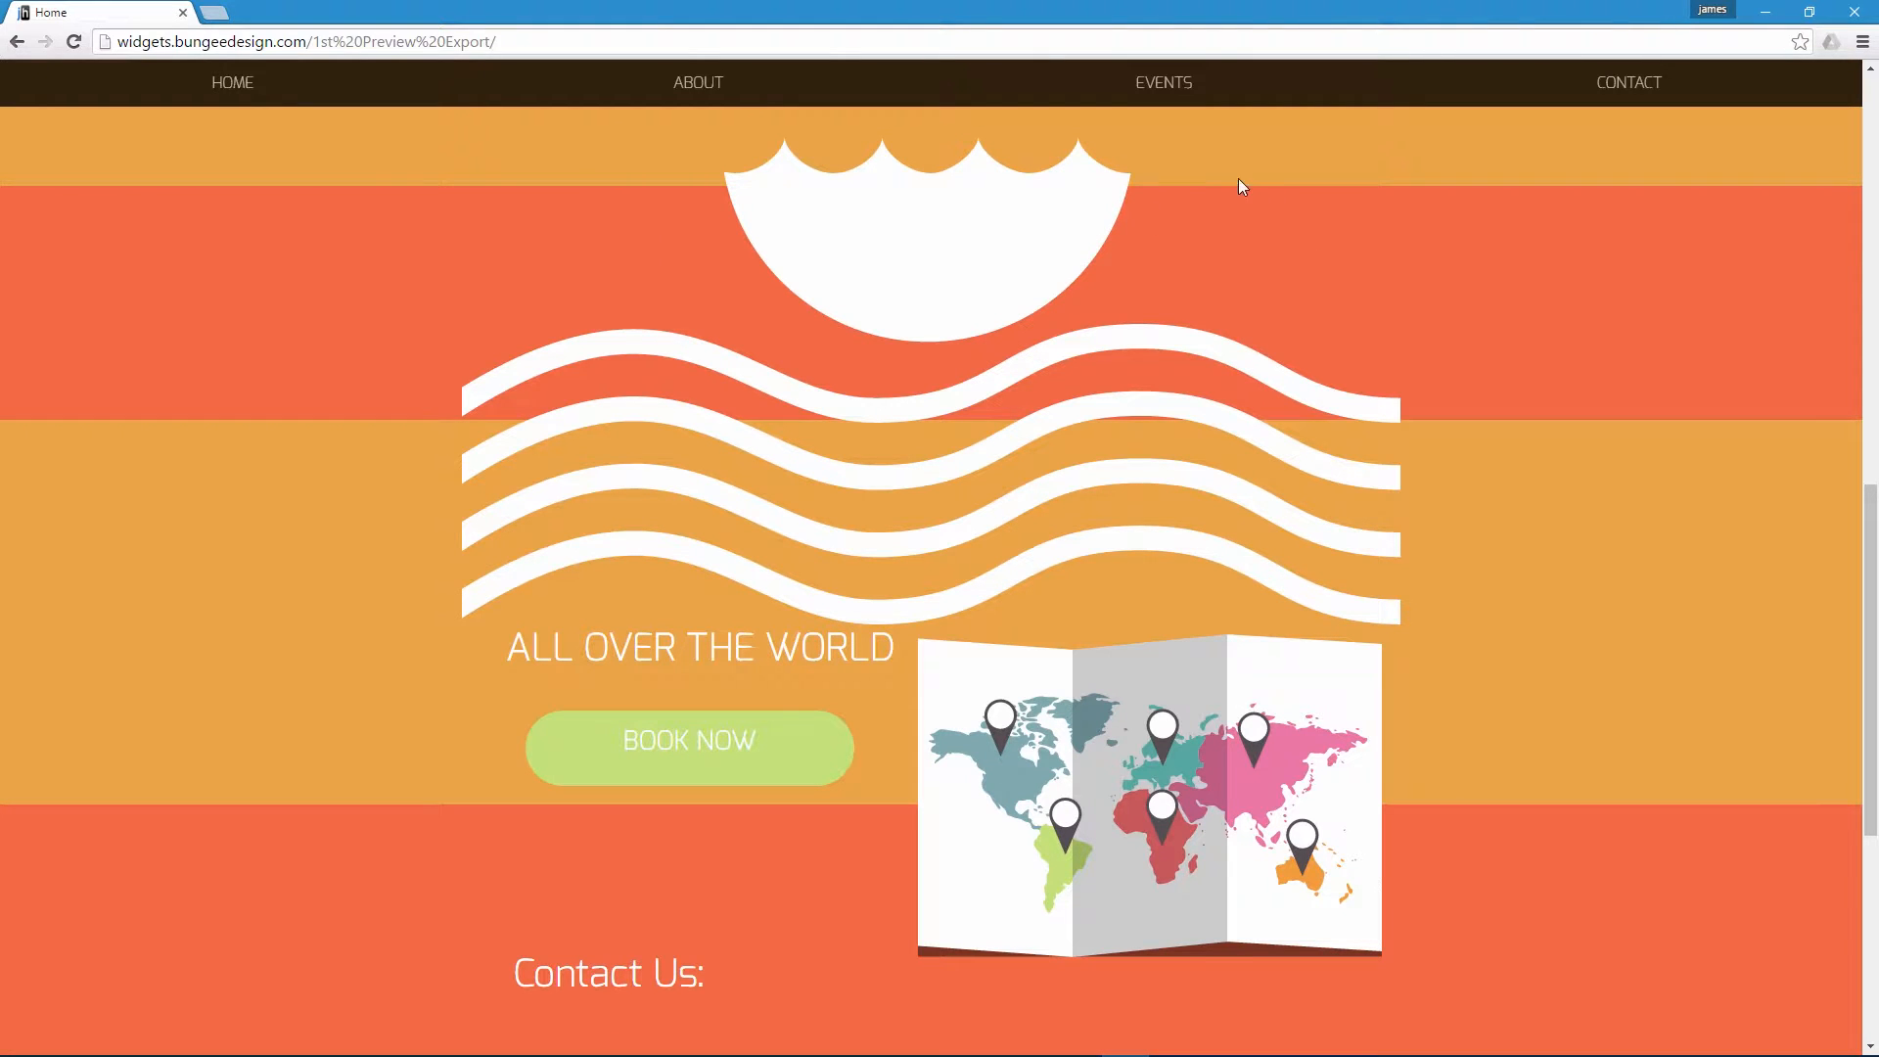
pyautogui.click(554, 100)
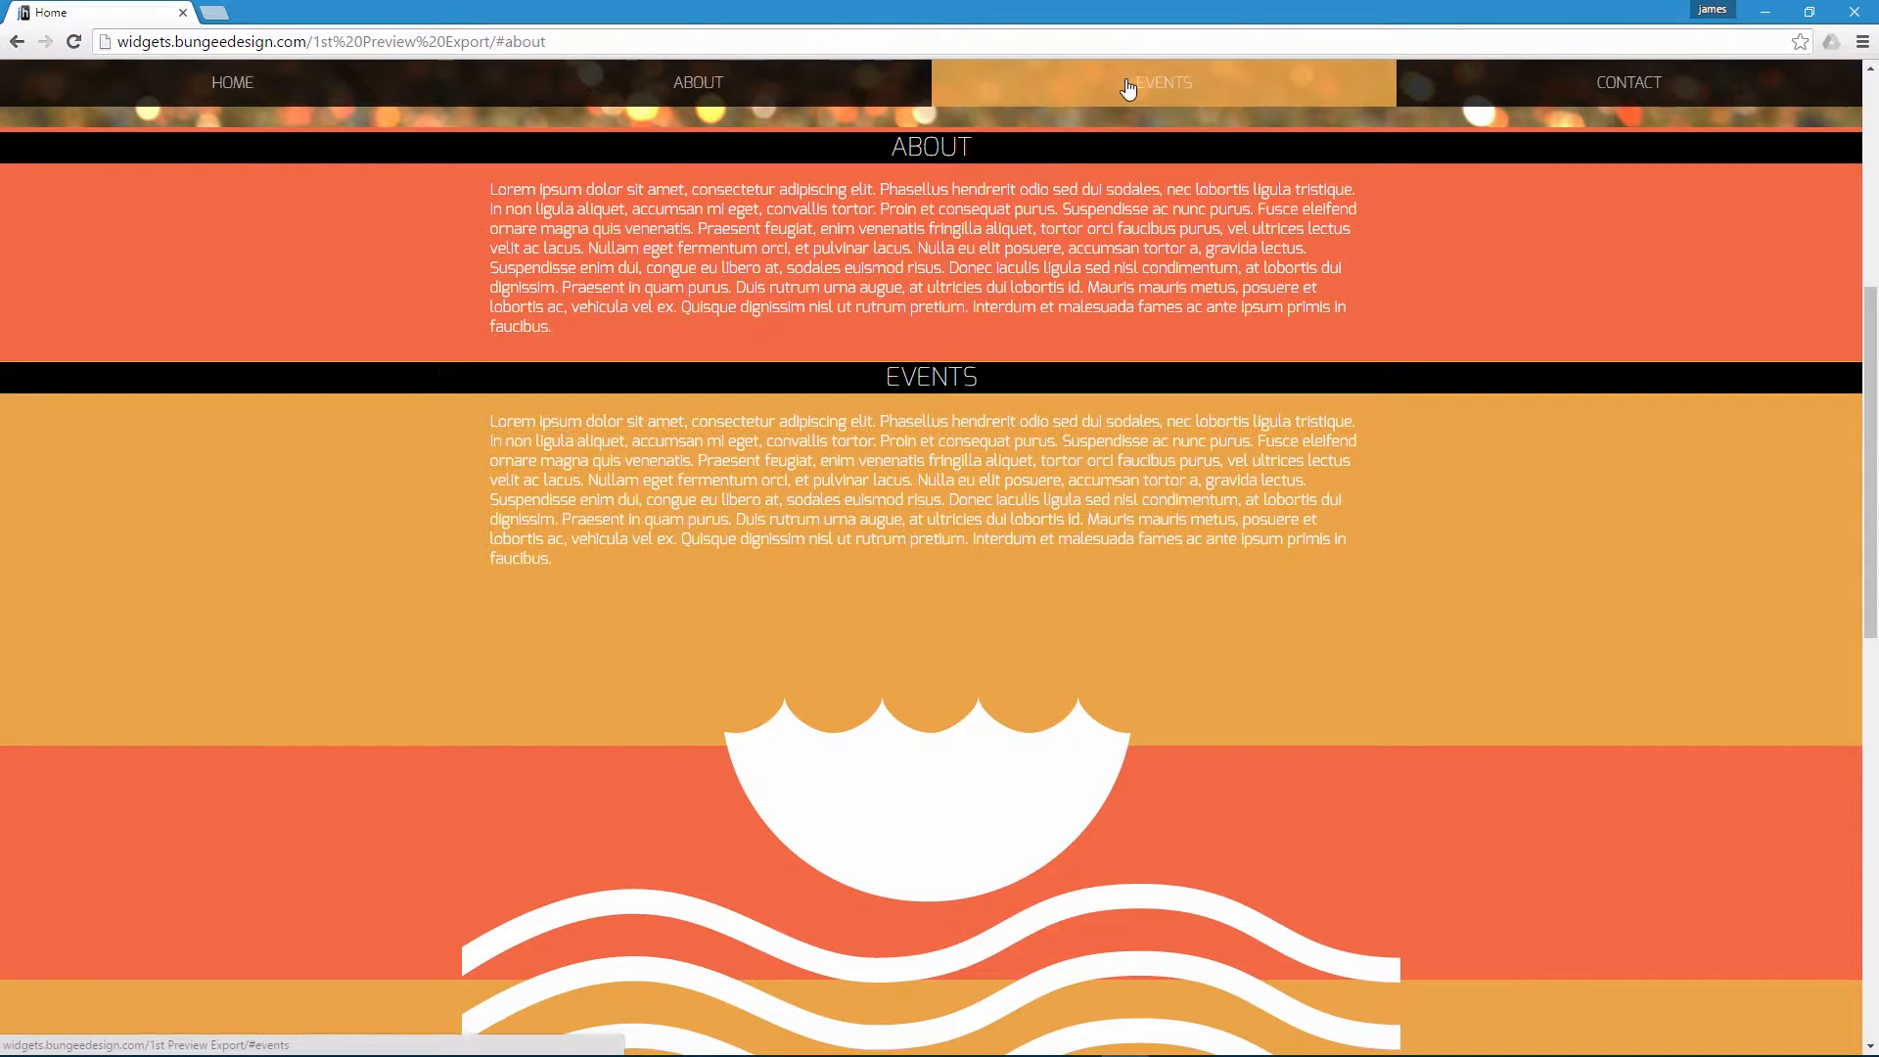
pyautogui.click(1151, 85)
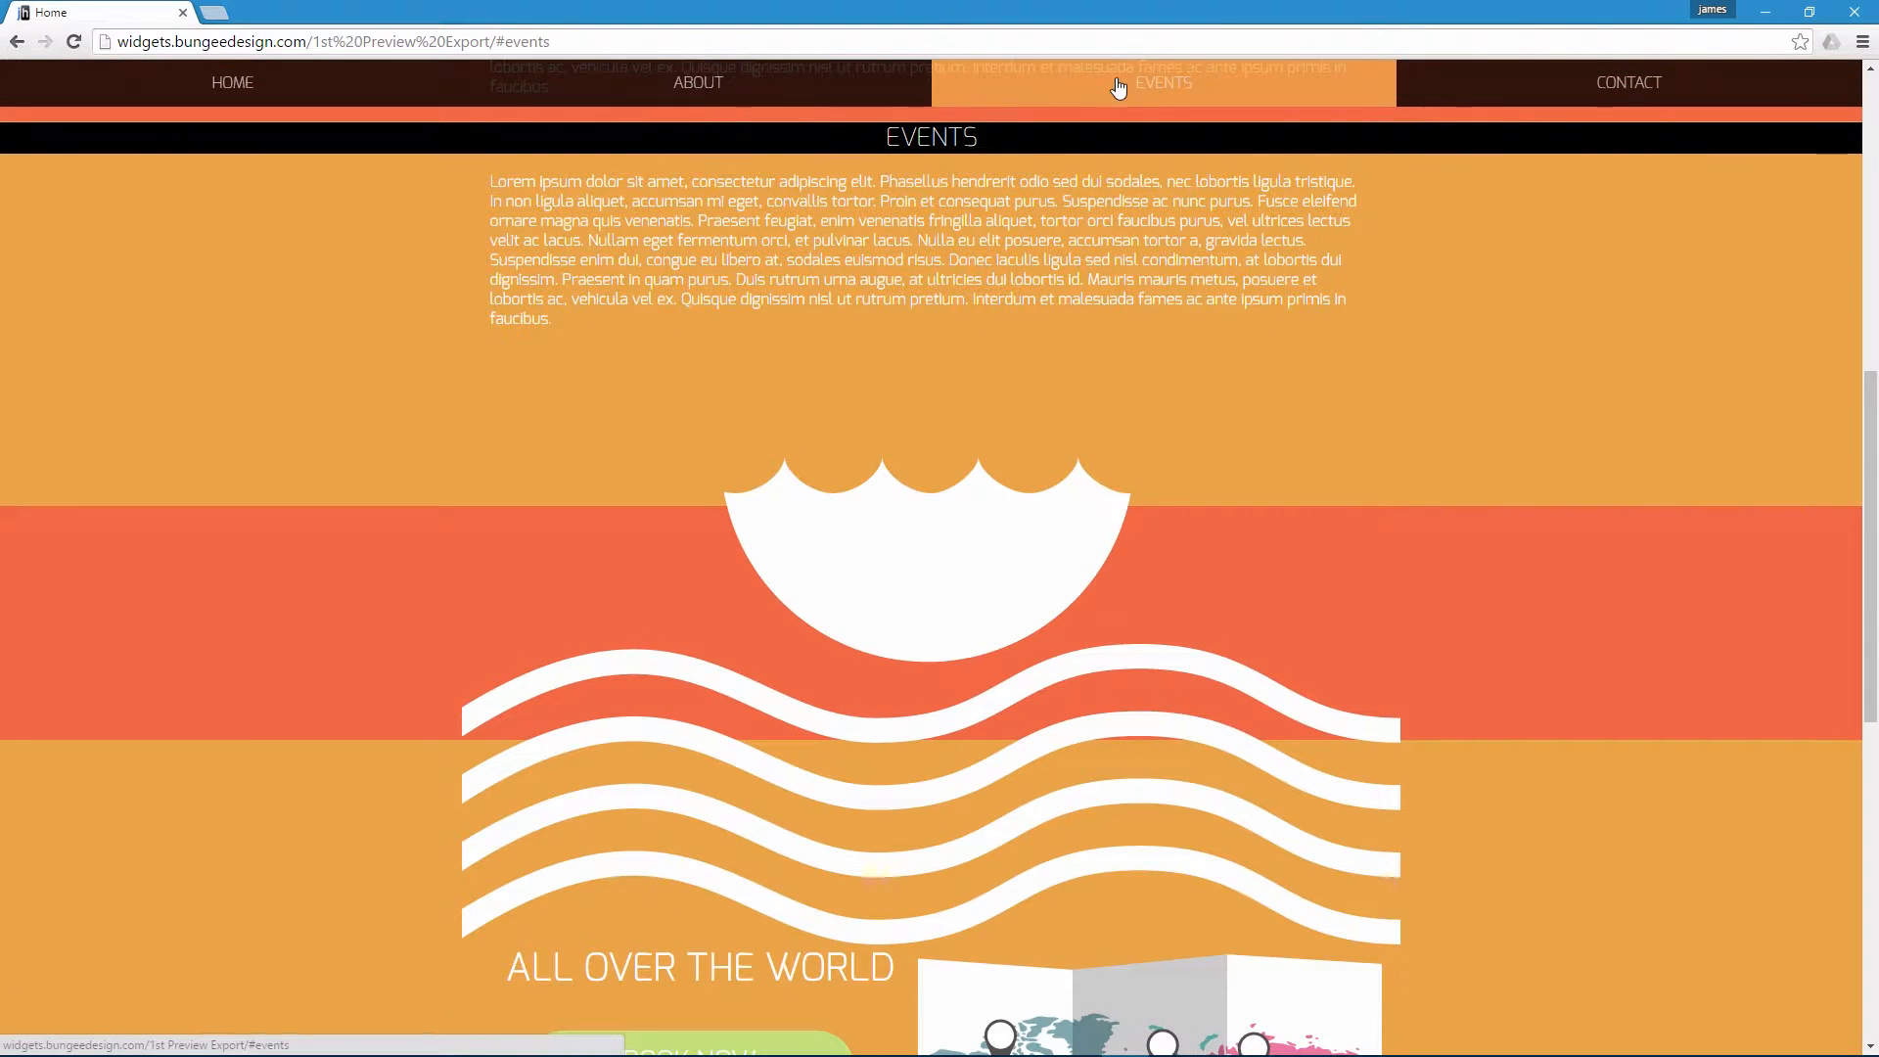
pyautogui.click(1448, 93)
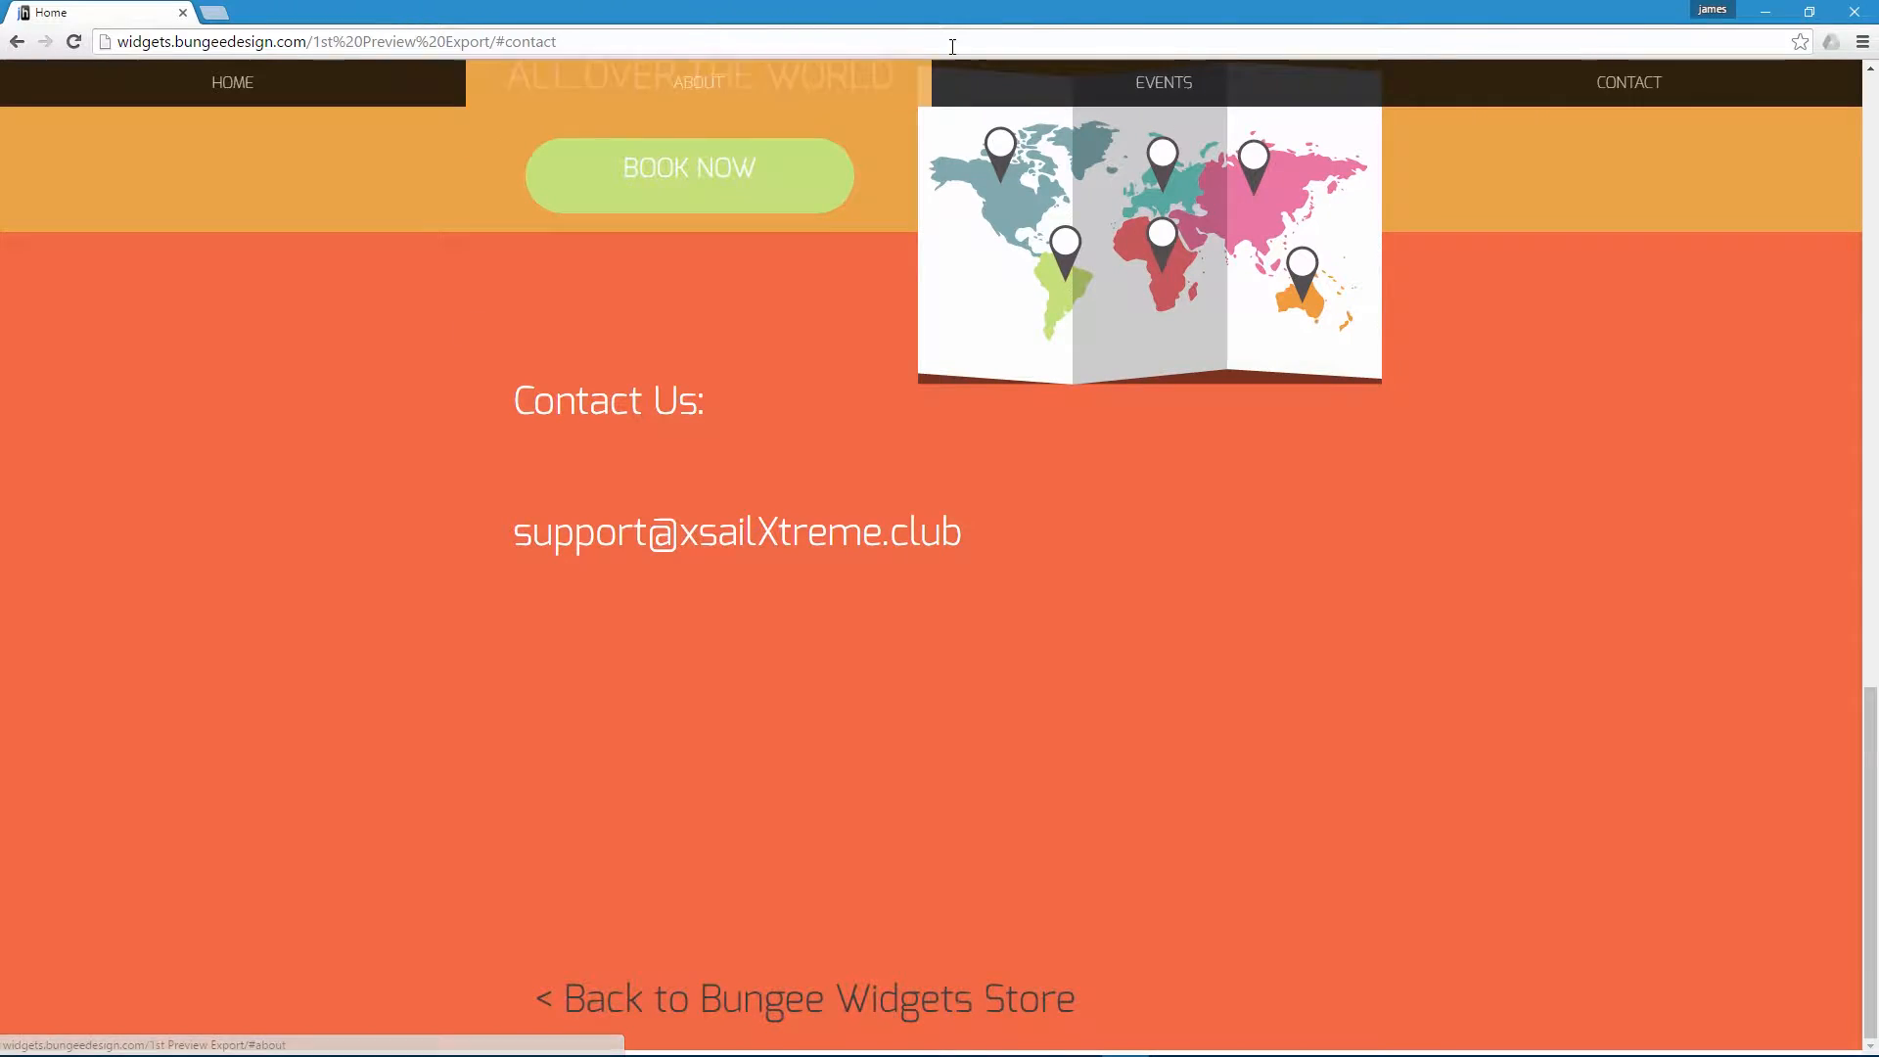
pyautogui.click(390, 93)
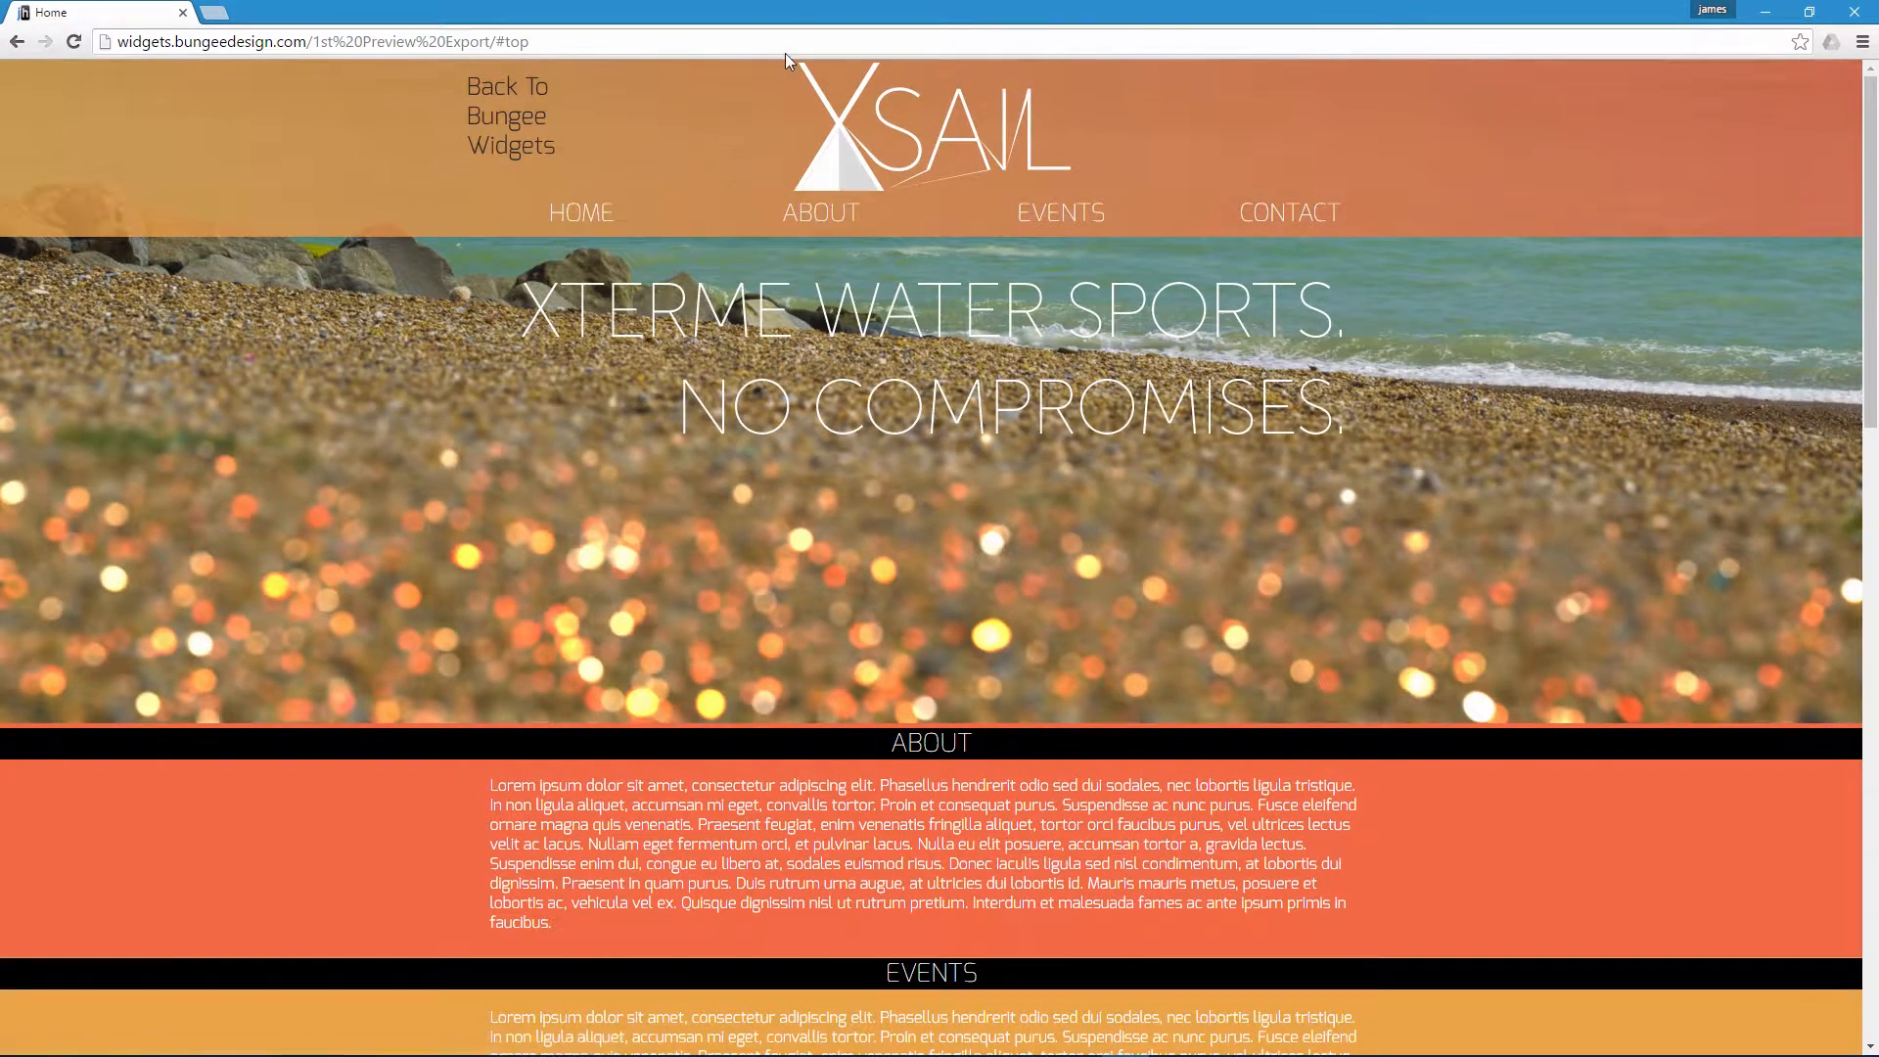
# Step: Shrink the browser window to mobile width, reveal the pinned bar and test expanding and collapsing its hamburger menu
pyautogui.moveTo(798, 8); pyautogui.dragTo(775, 47)
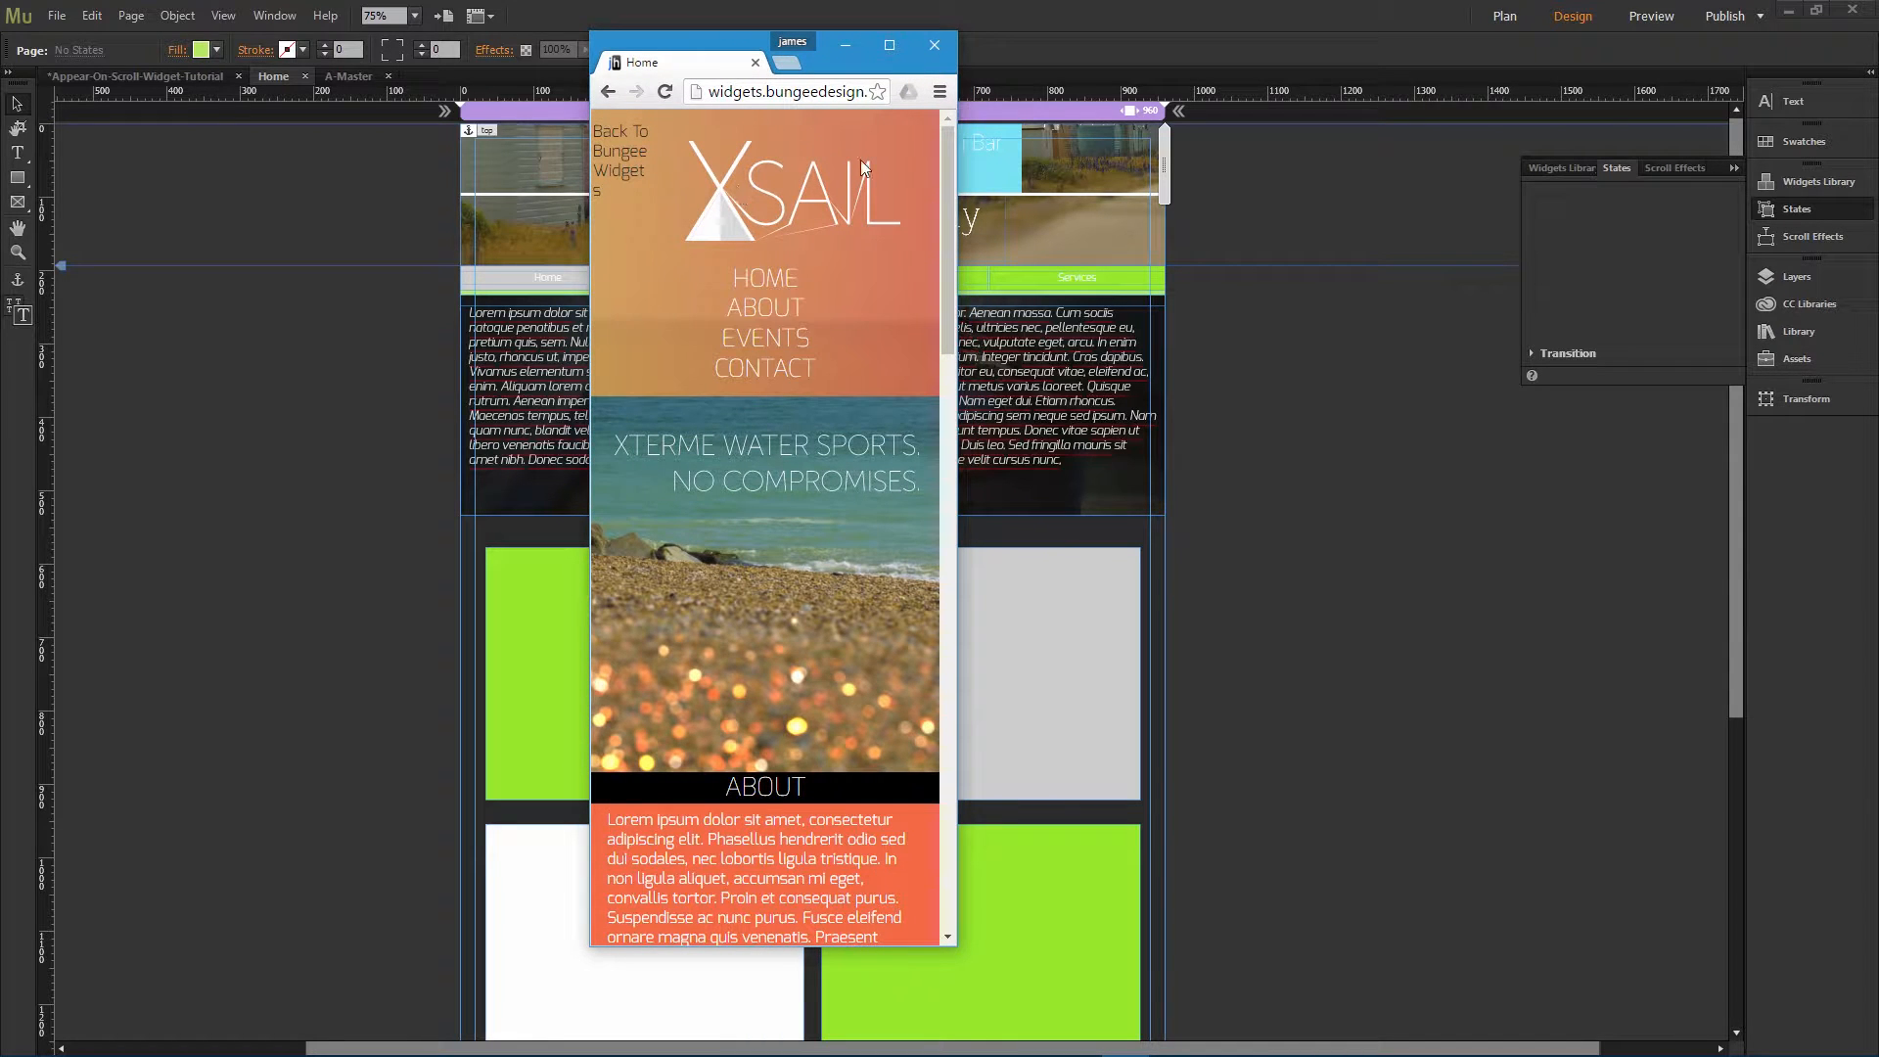
pyautogui.scroll(-3, 773, 346)
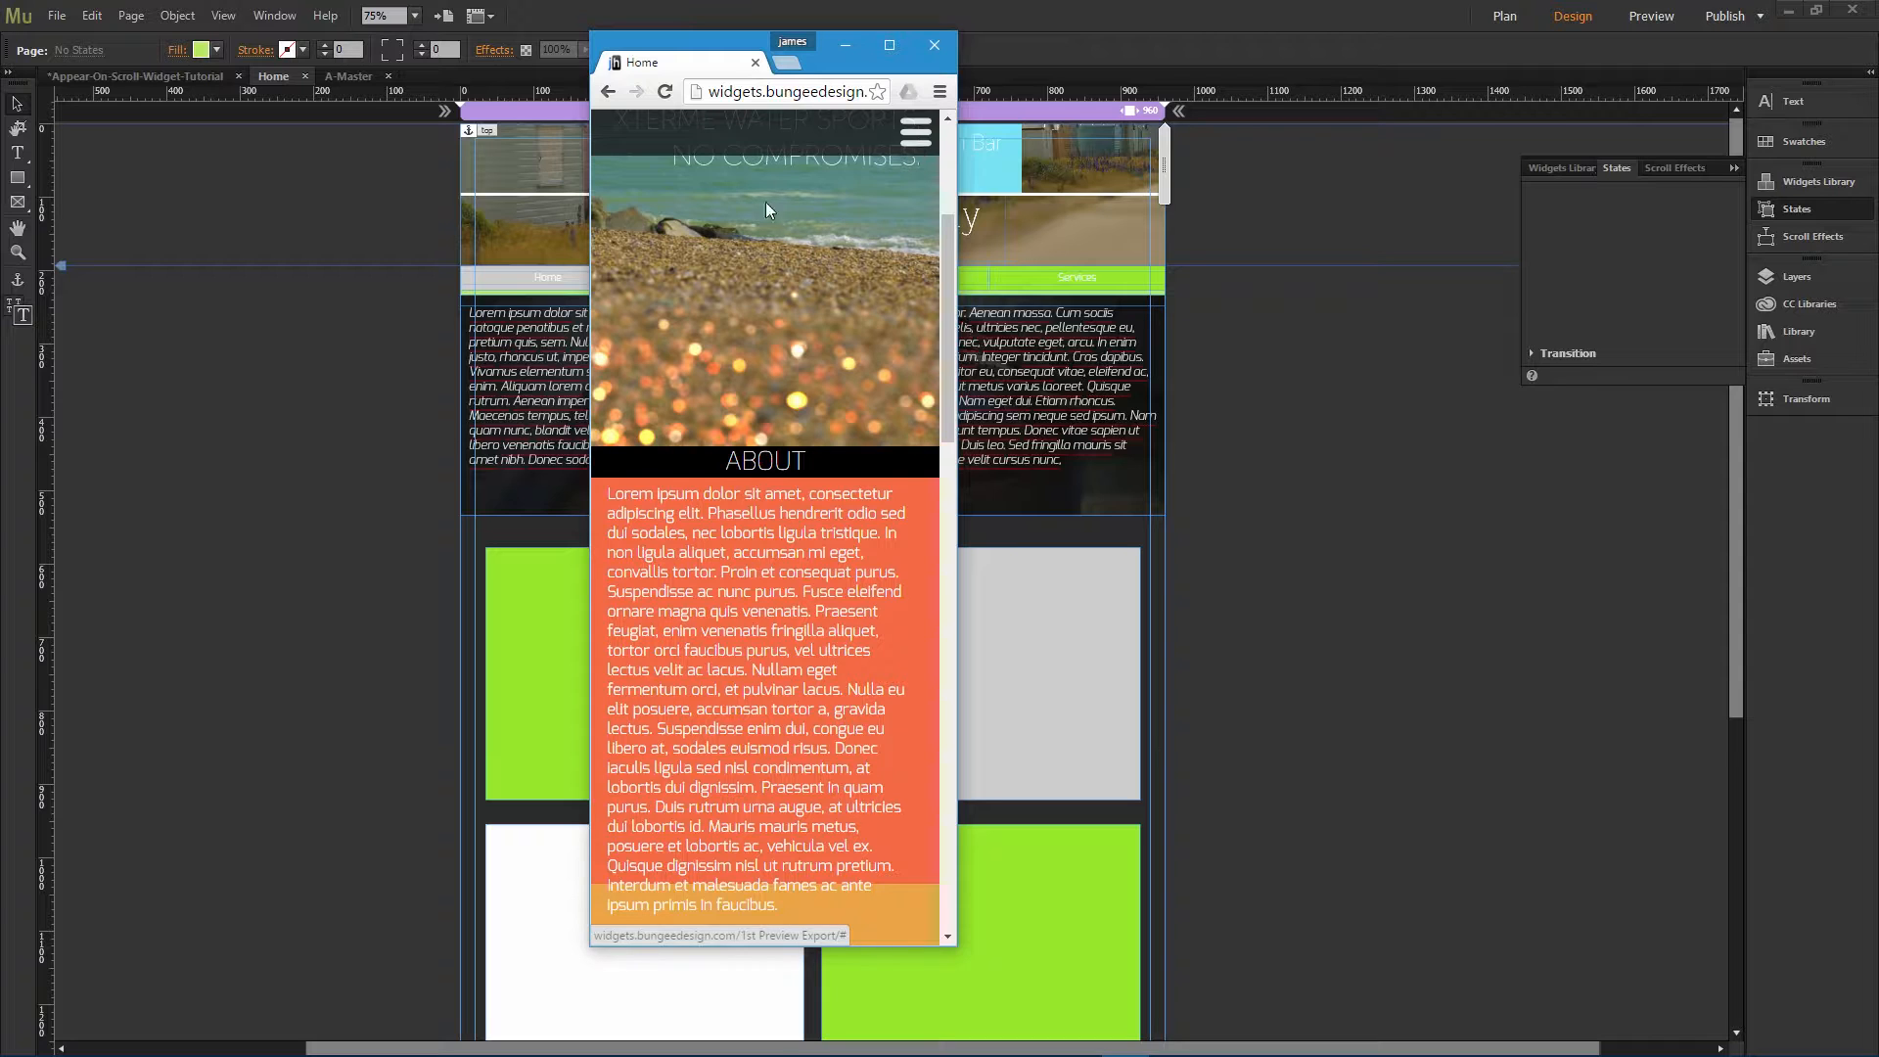
pyautogui.click(793, 144)
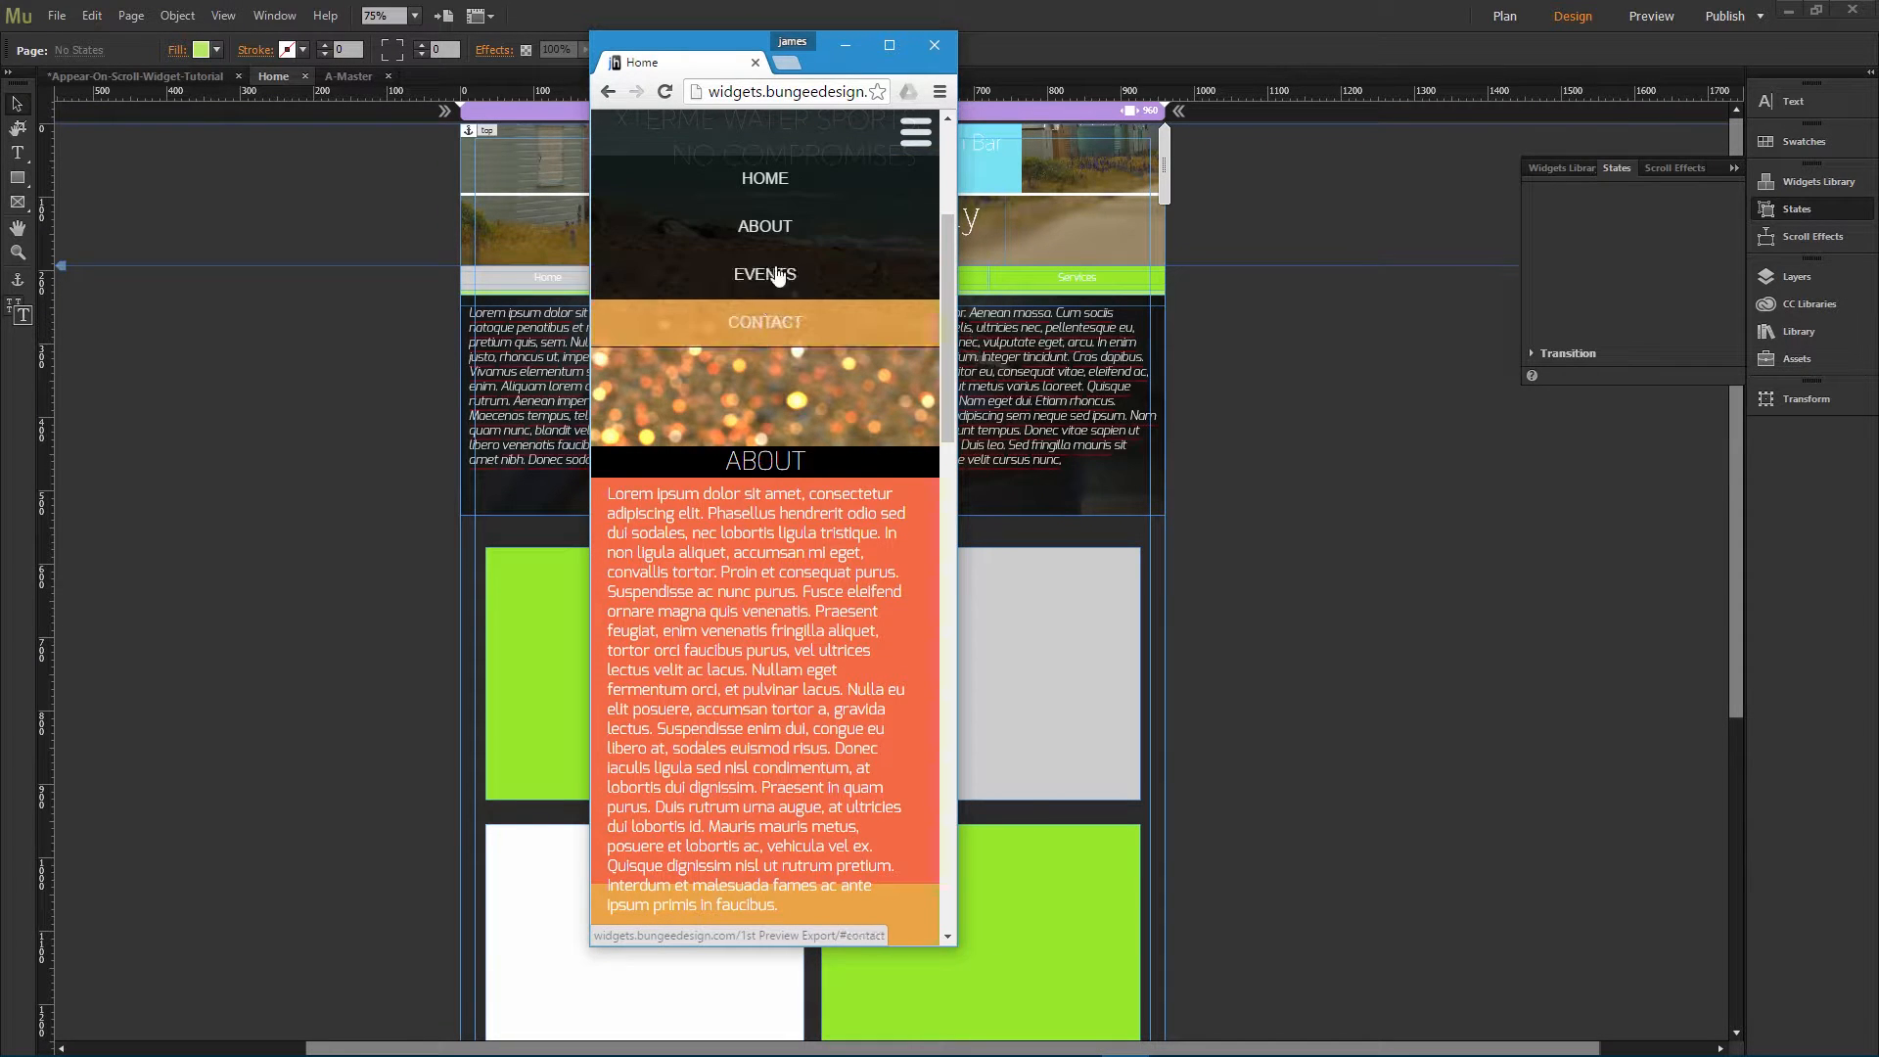
pyautogui.click(796, 143)
pyautogui.scroll(-15, 726, 491)
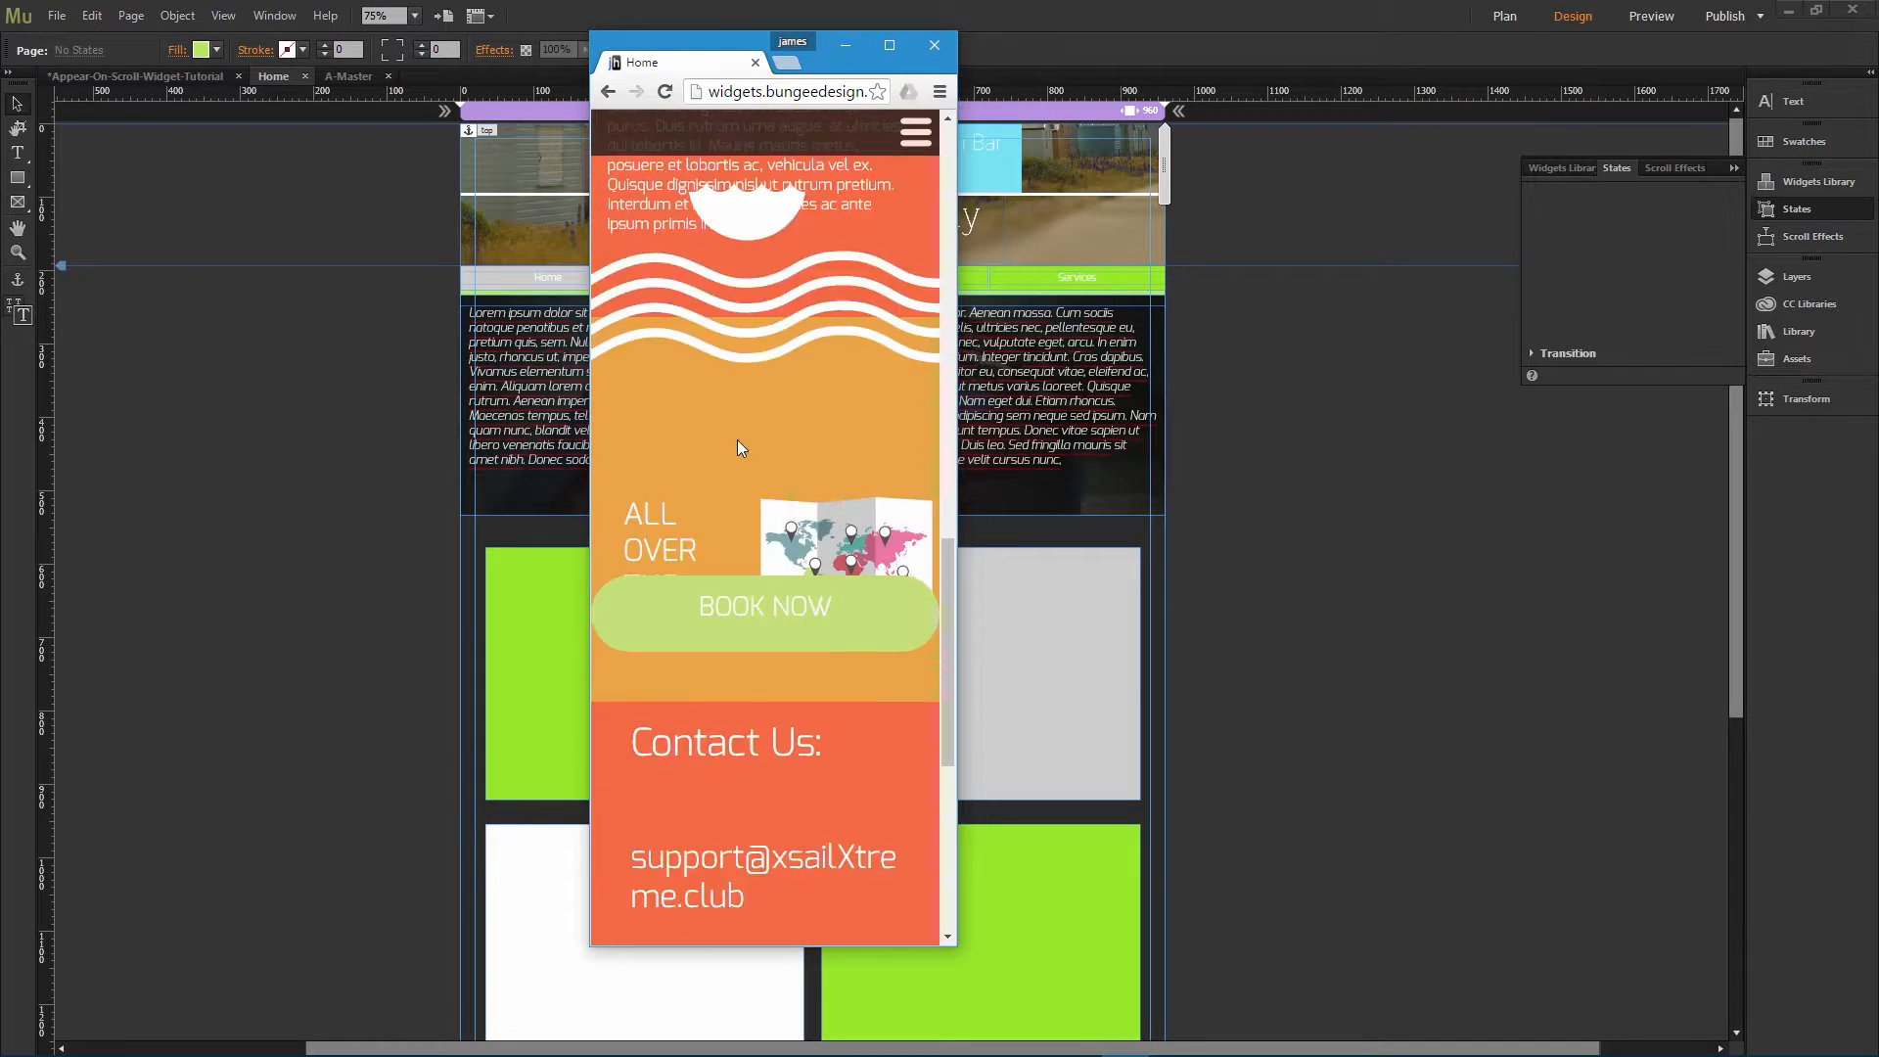
# Step: Return to the start of the mobile preview page using the Home link in the hamburger menu
pyautogui.scroll(10, 733, 215)
pyautogui.scroll(1, 741, 184)
pyautogui.click(746, 149)
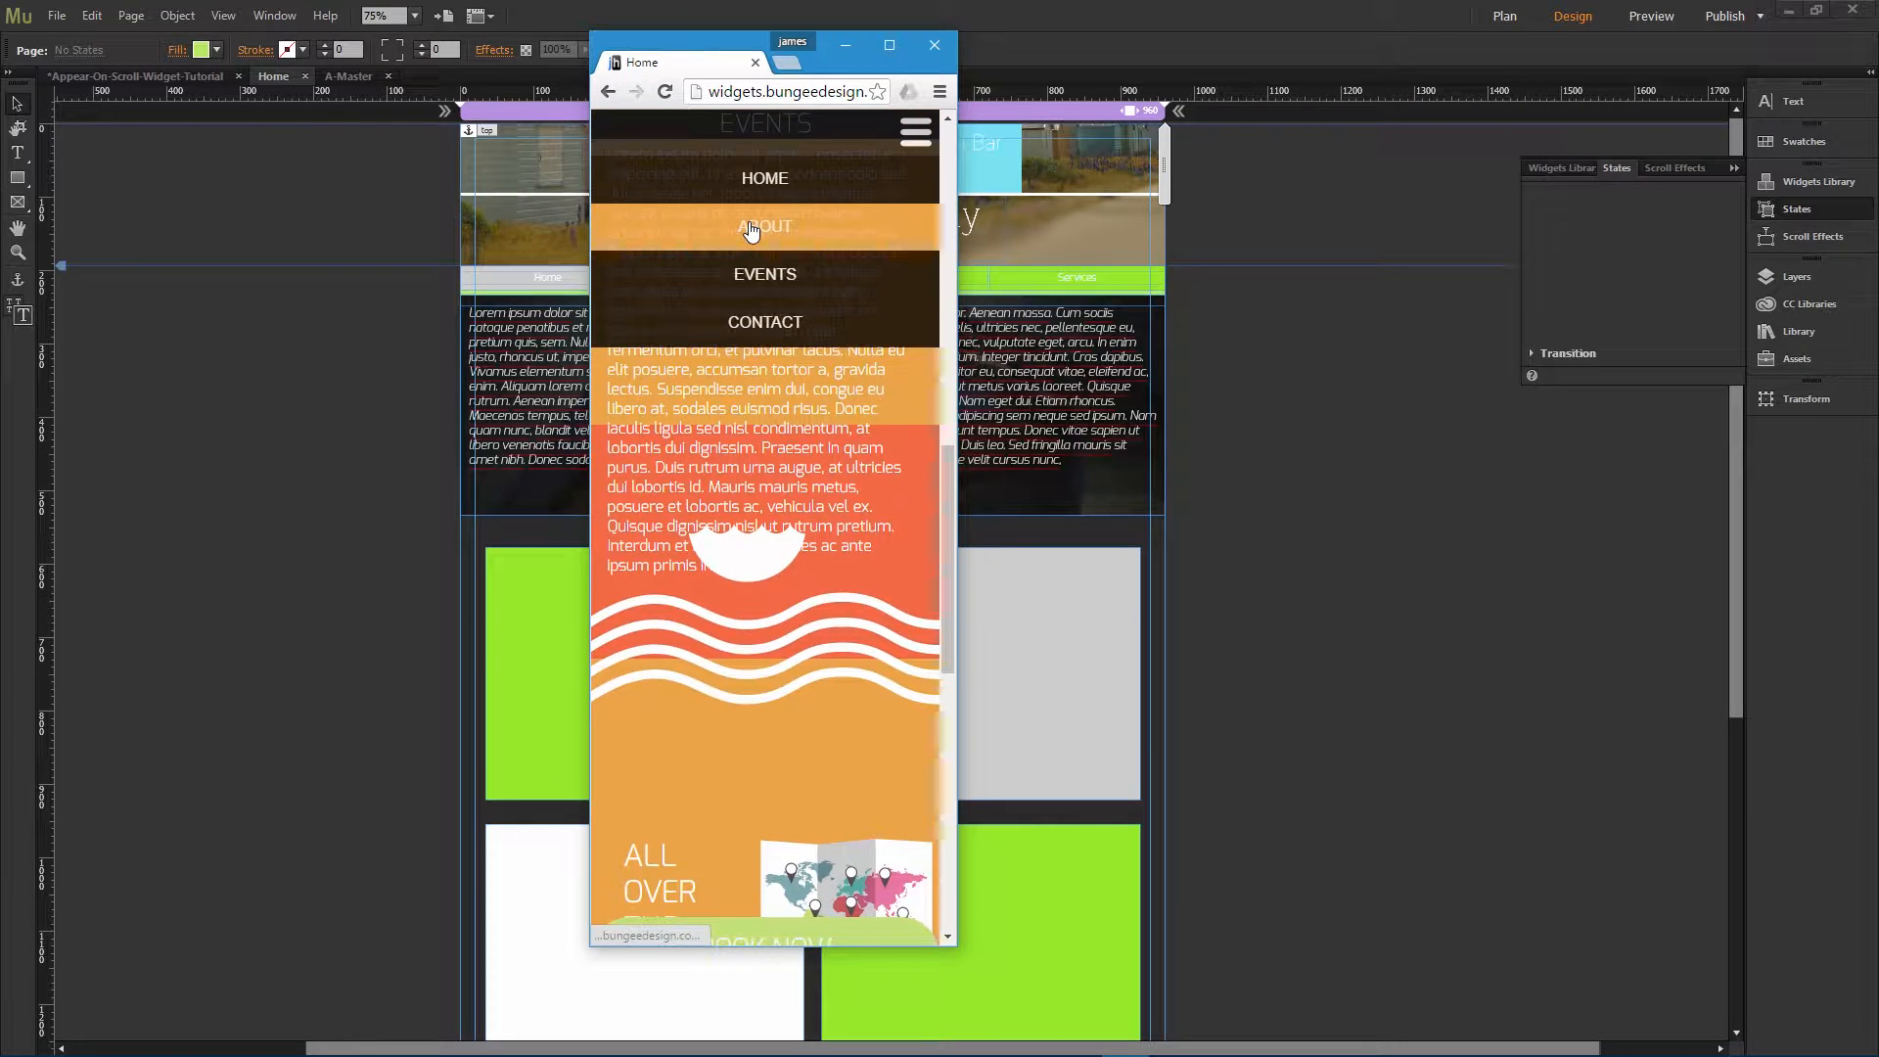
pyautogui.click(761, 199)
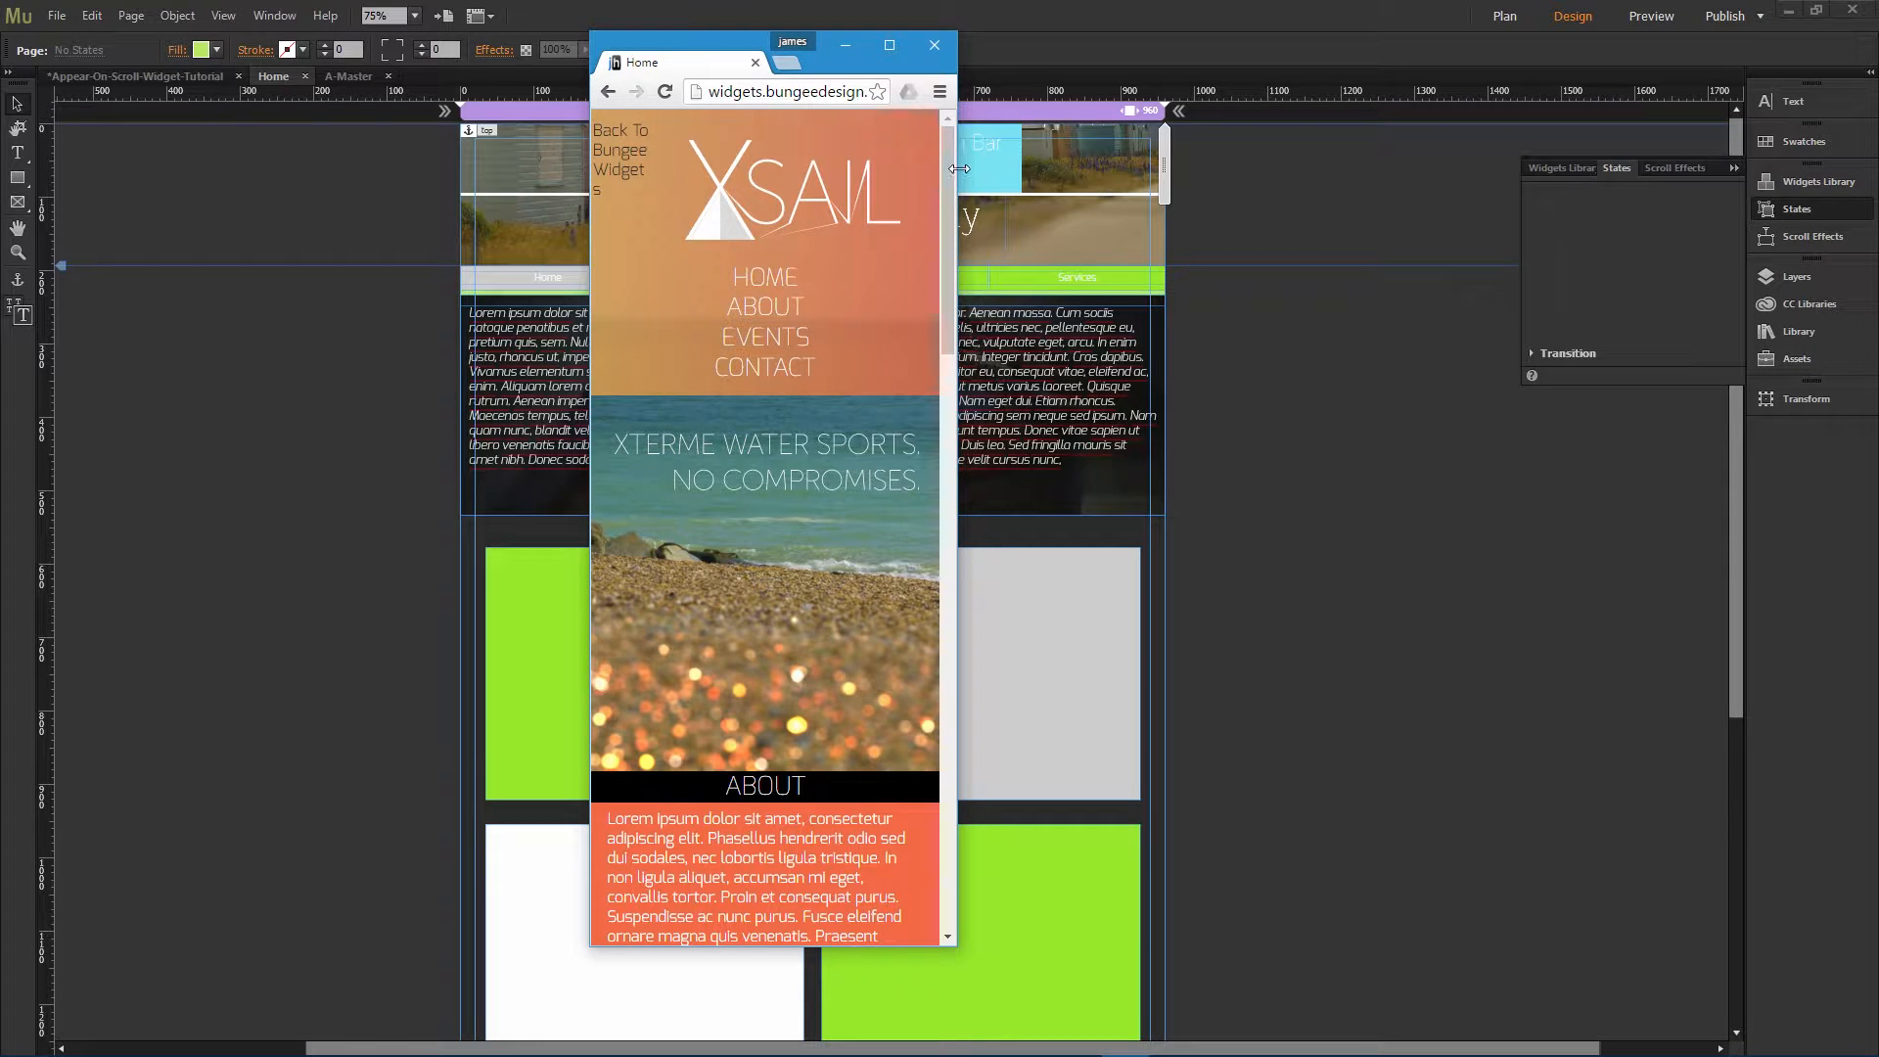
# Step: Widen the preview window to check the header layout, and minimise the browser to switch to Adobe Muse
pyautogui.moveTo(957, 253); pyautogui.dragTo(1099, 253)
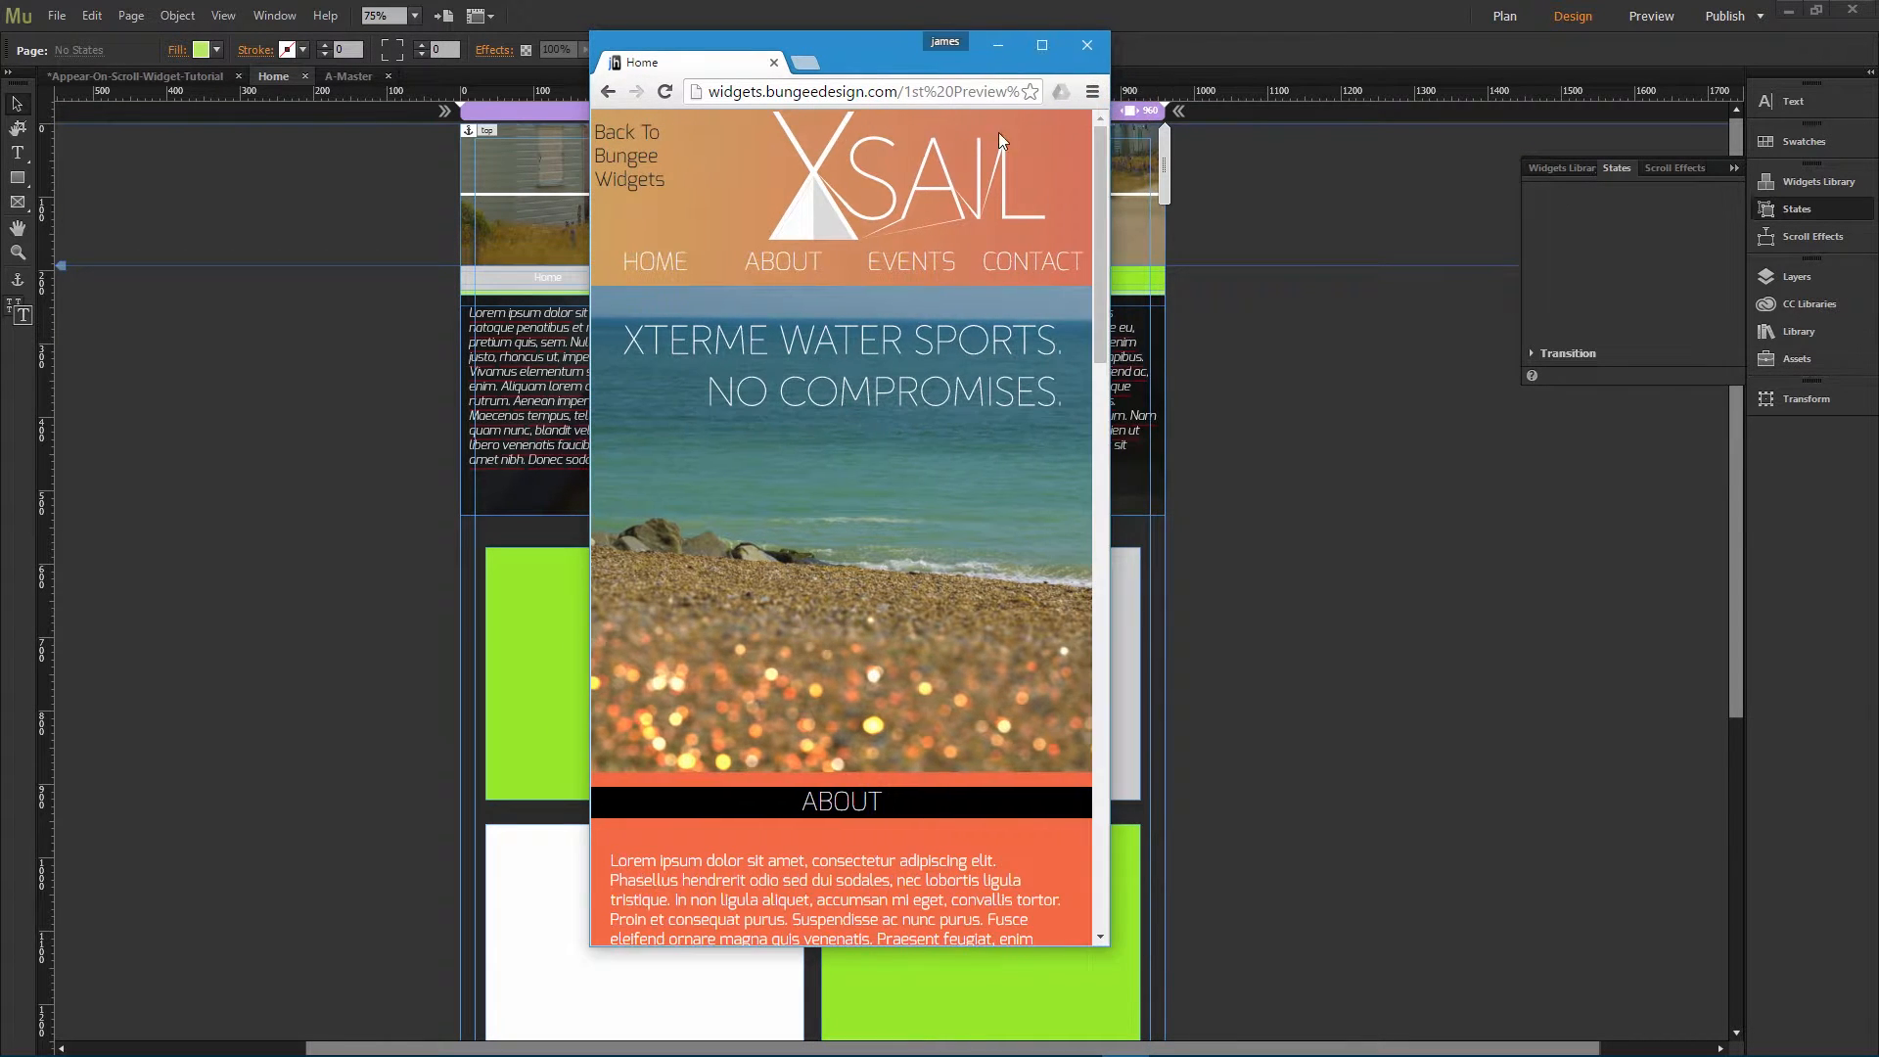
pyautogui.click(990, 51)
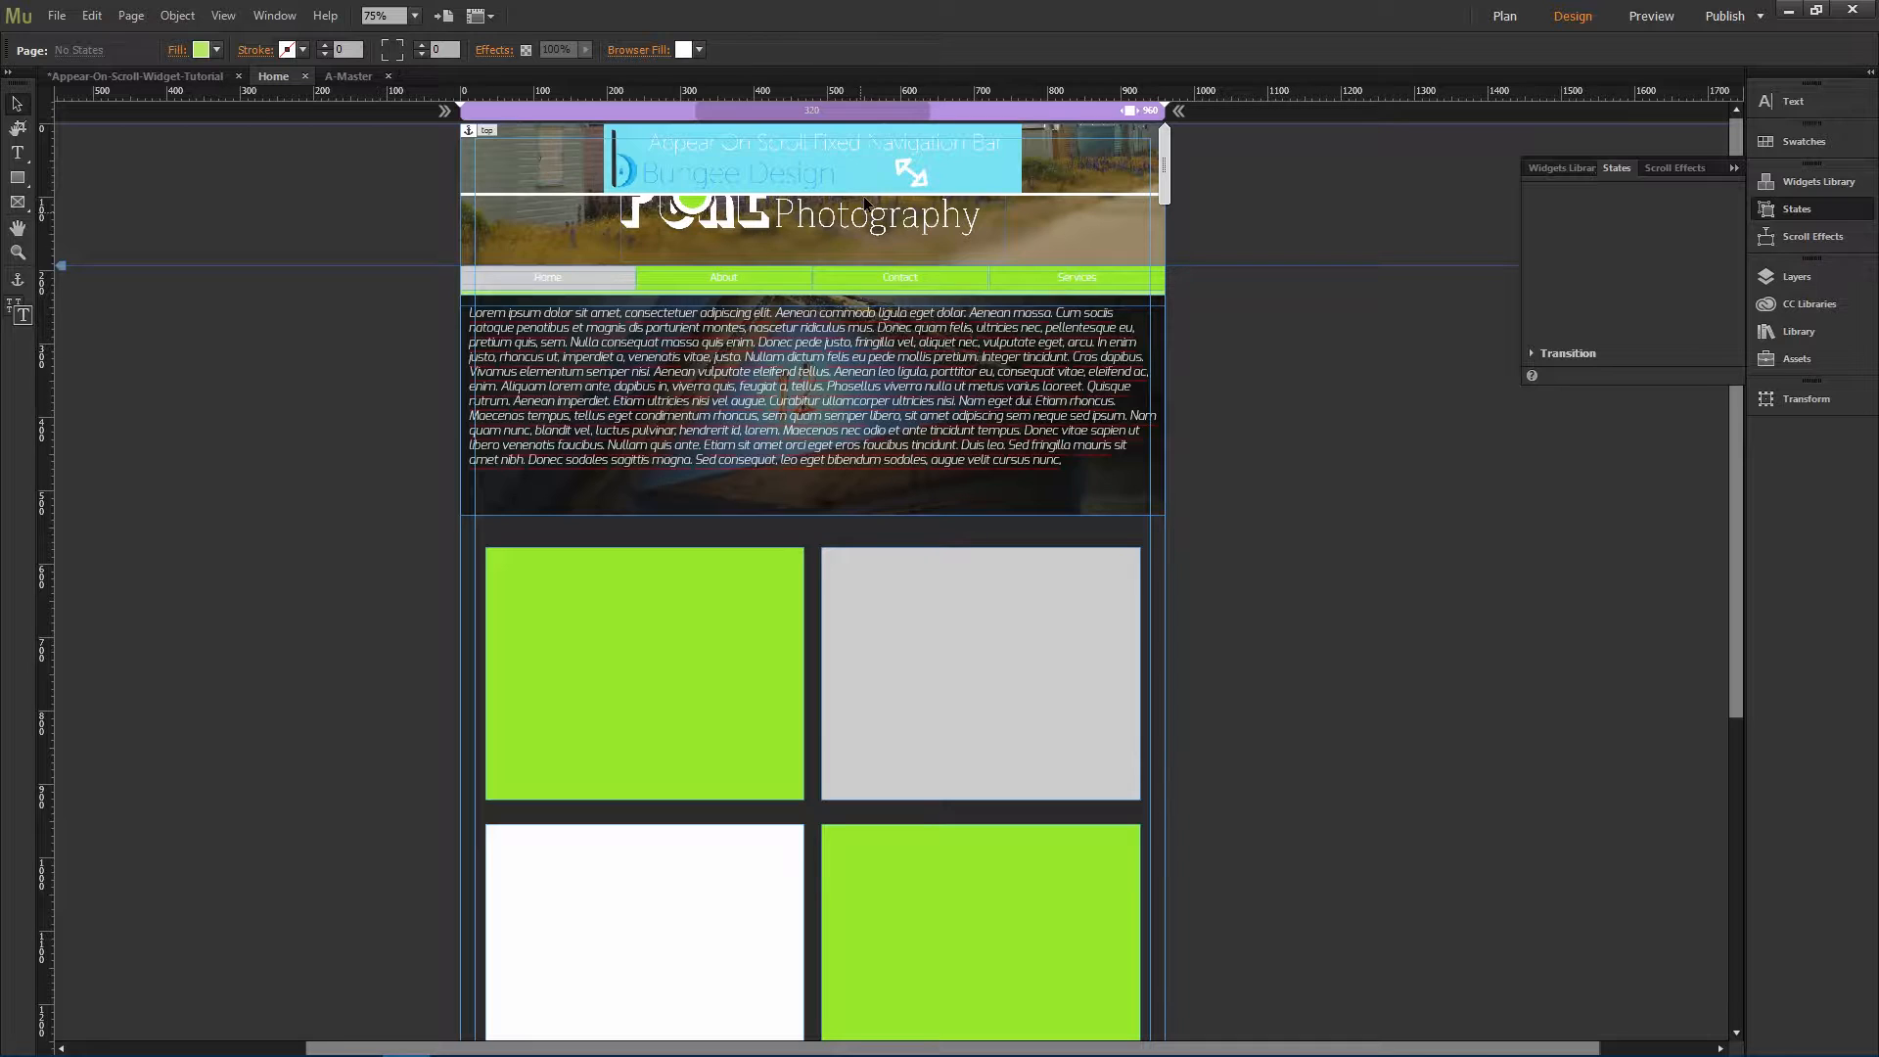
pyautogui.click(866, 180)
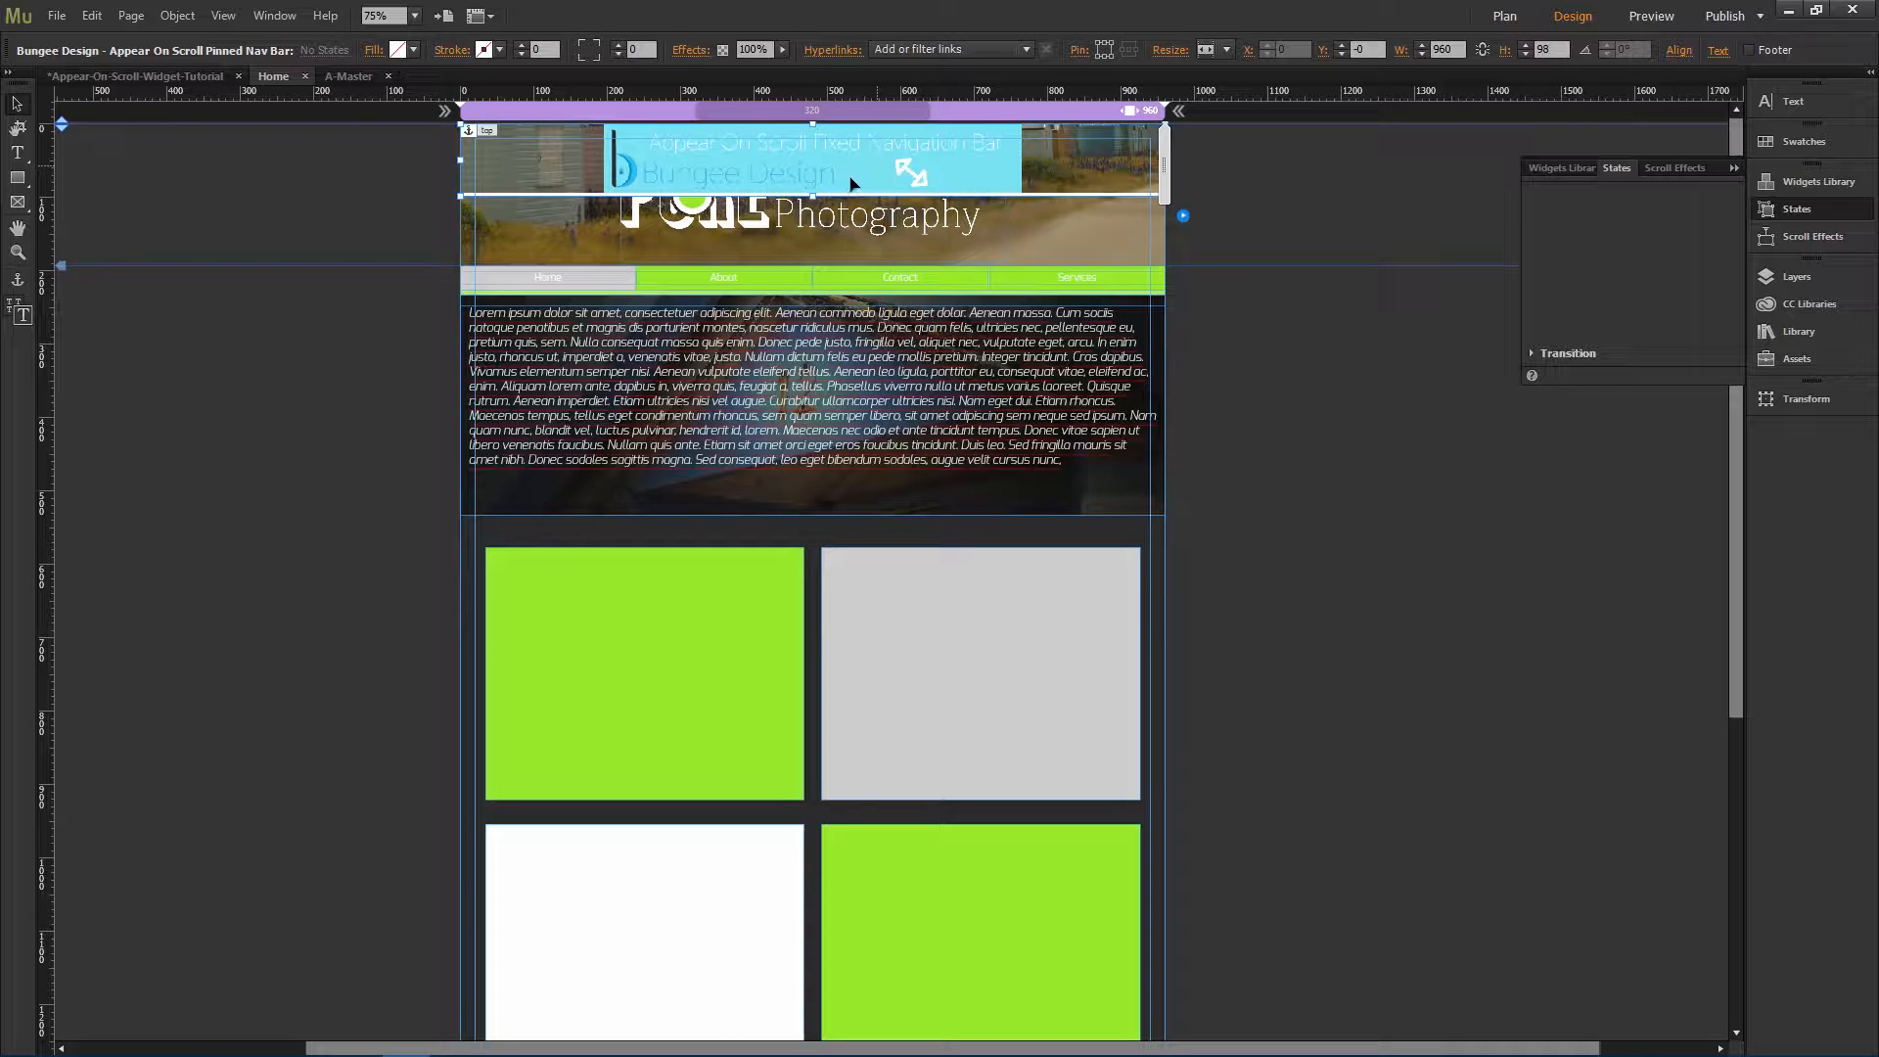
pyautogui.click(674, 227)
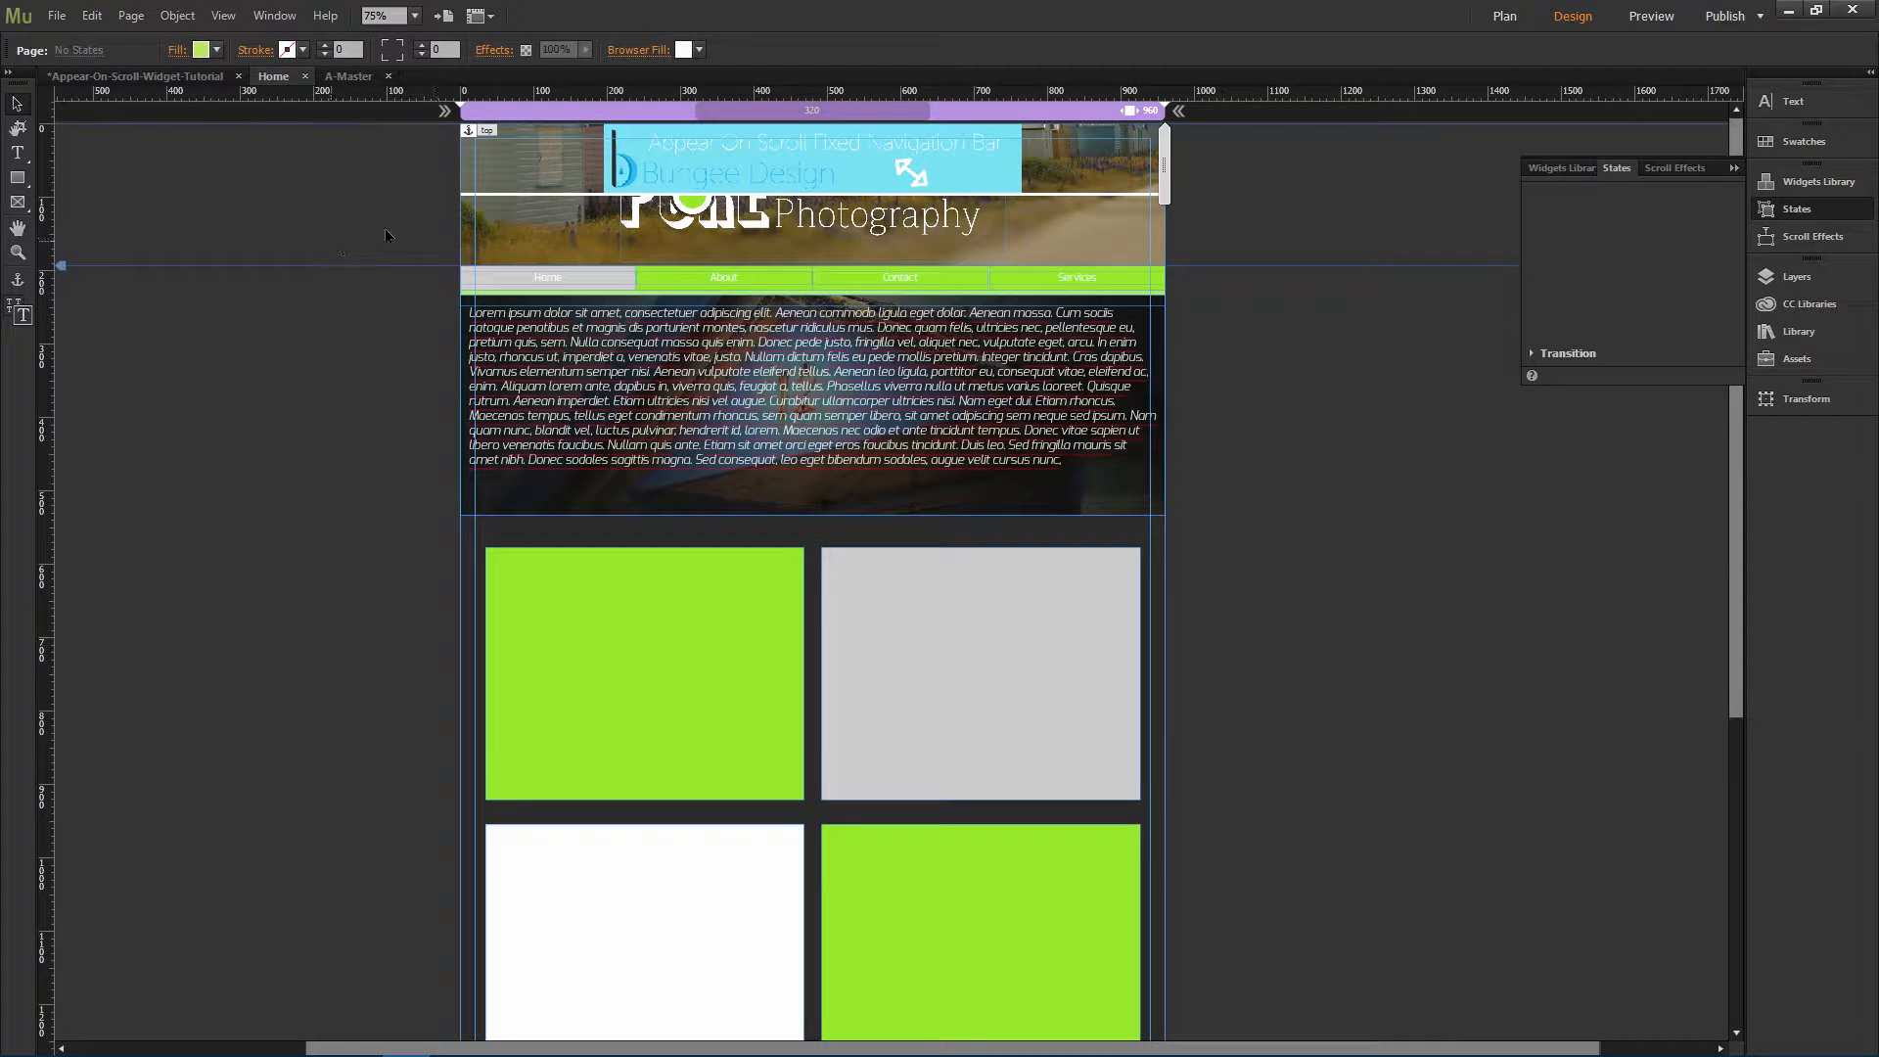
pyautogui.click(737, 168)
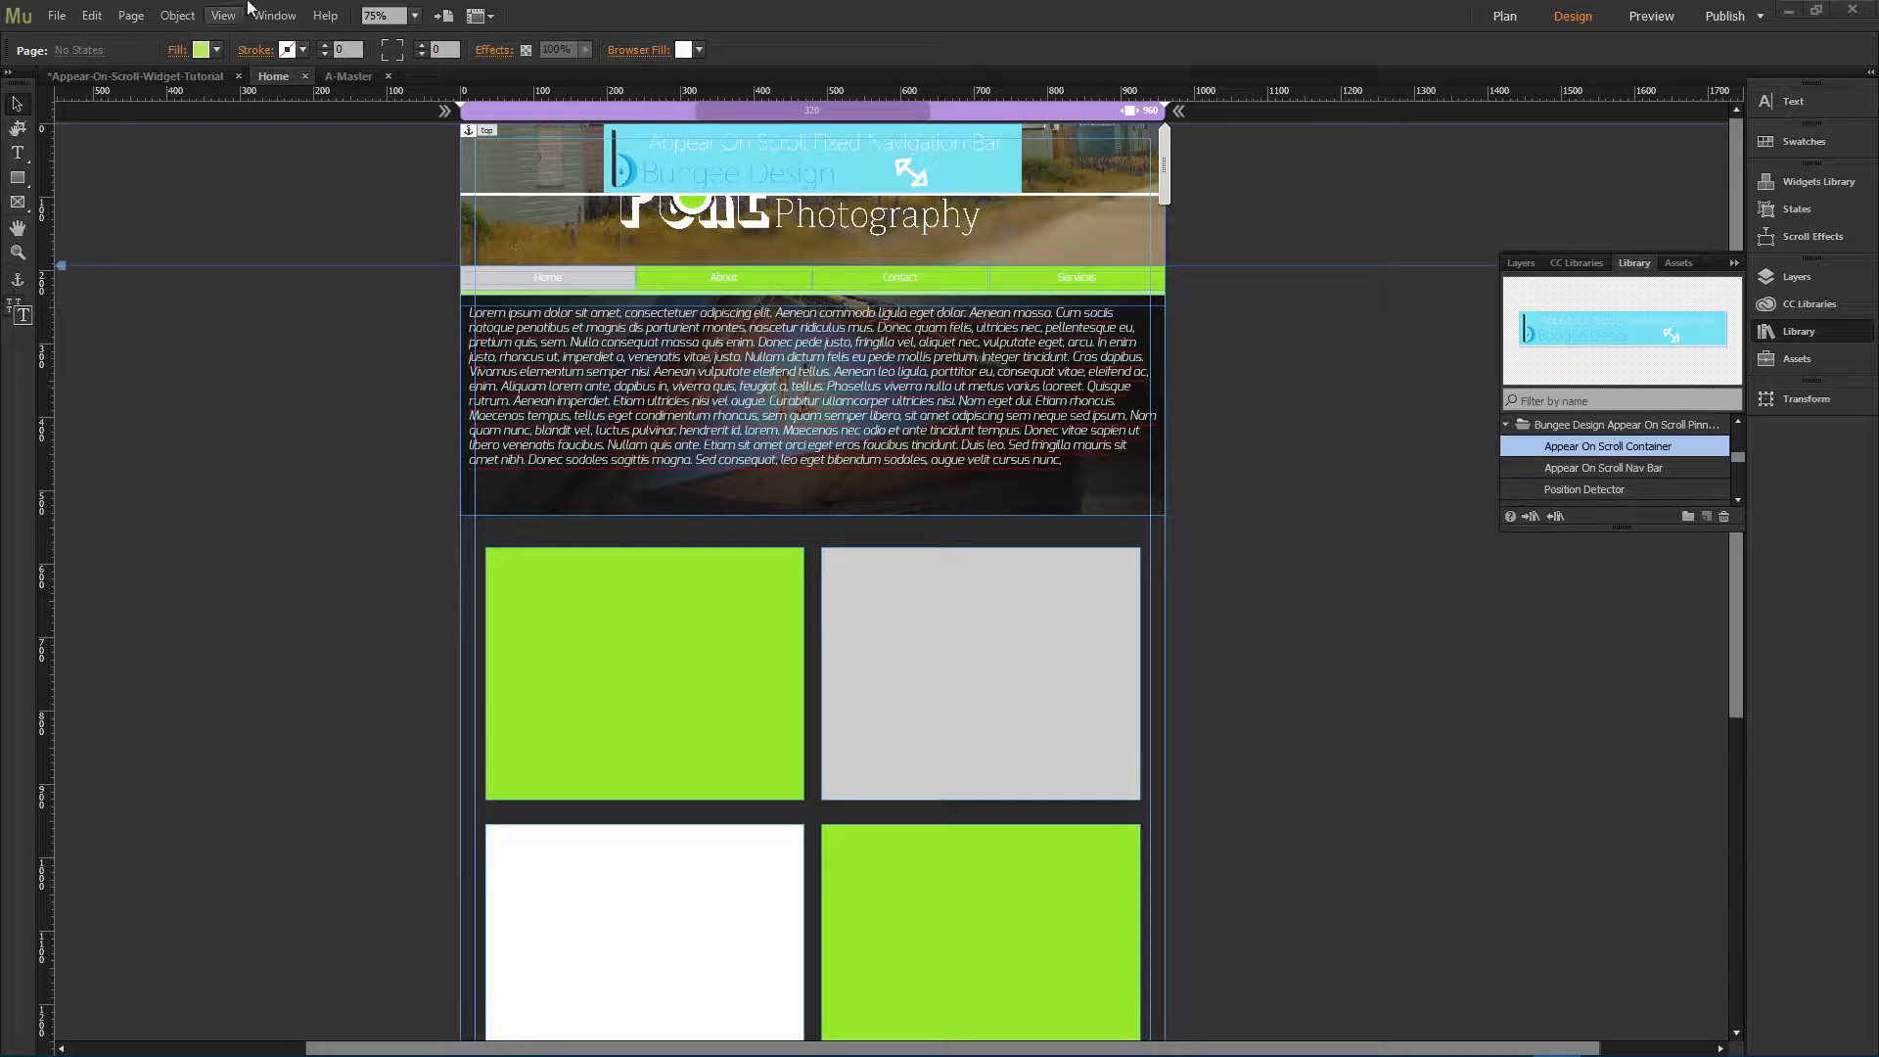
pyautogui.click(278, 17)
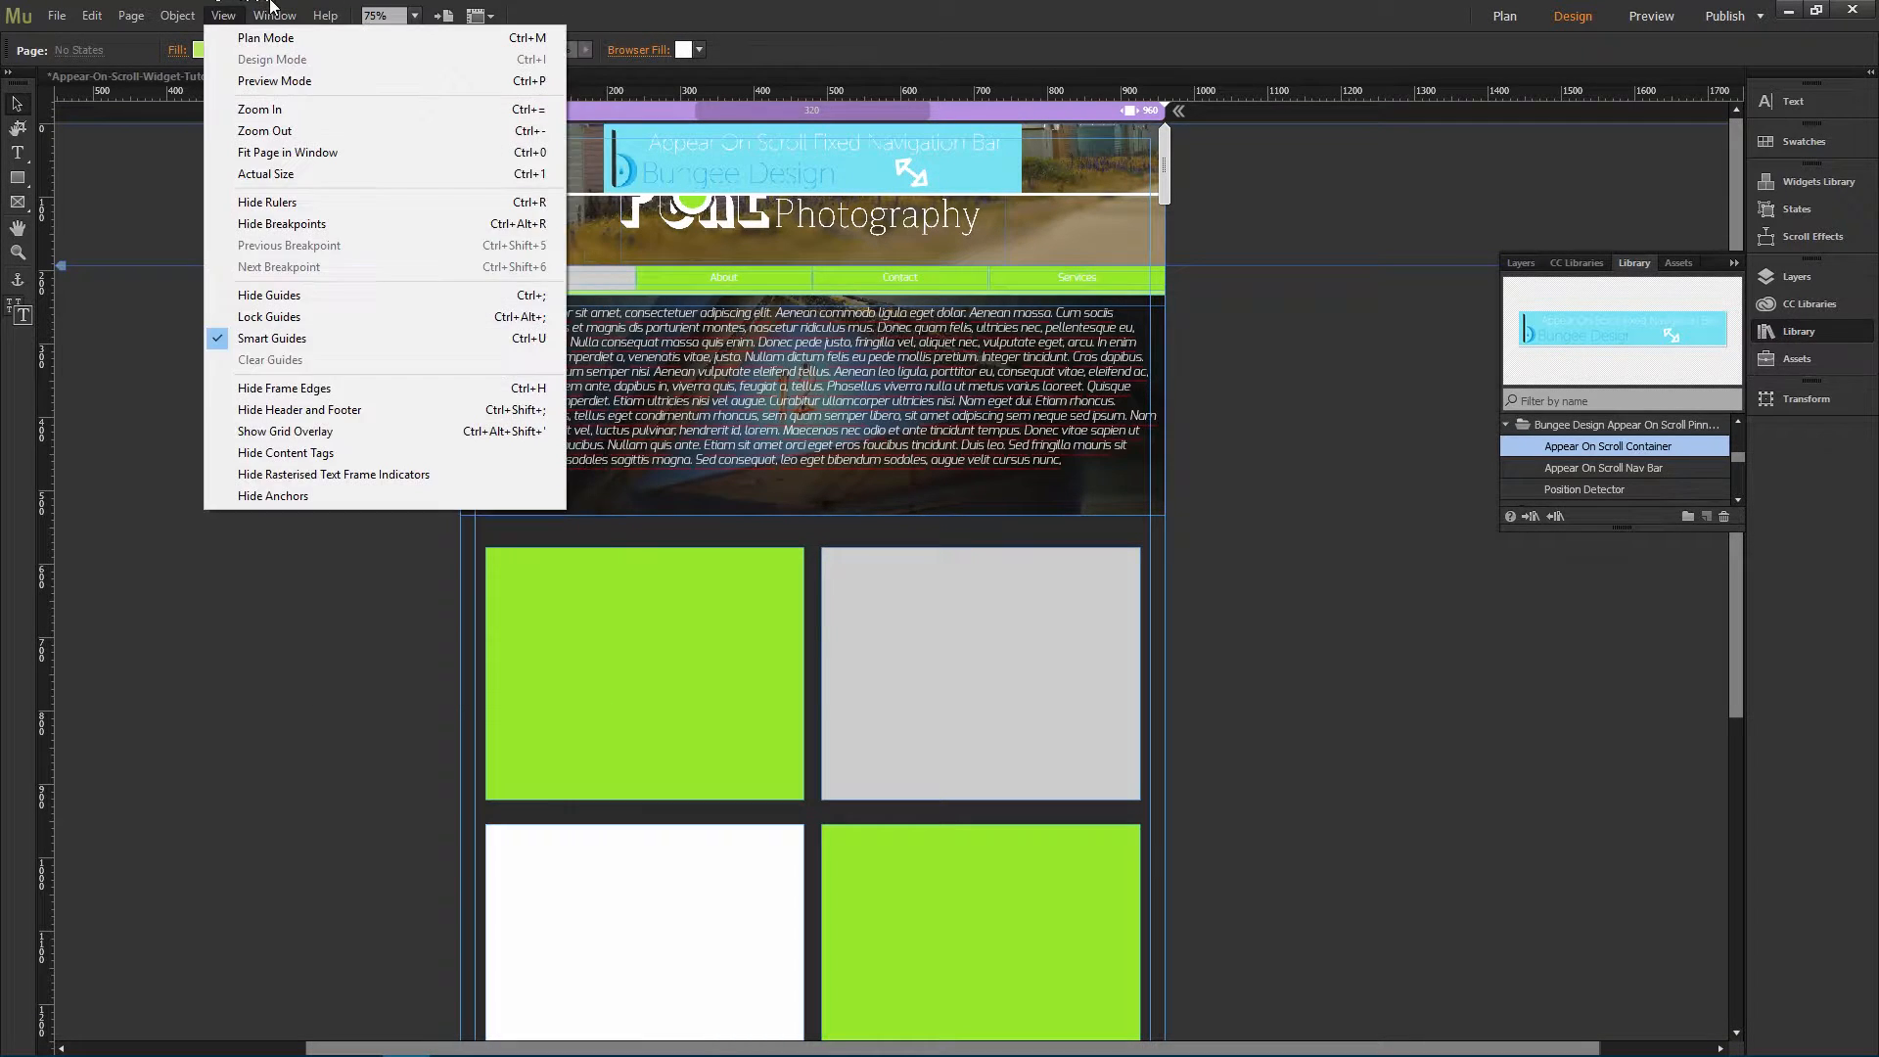
pyautogui.moveTo(325, 16)
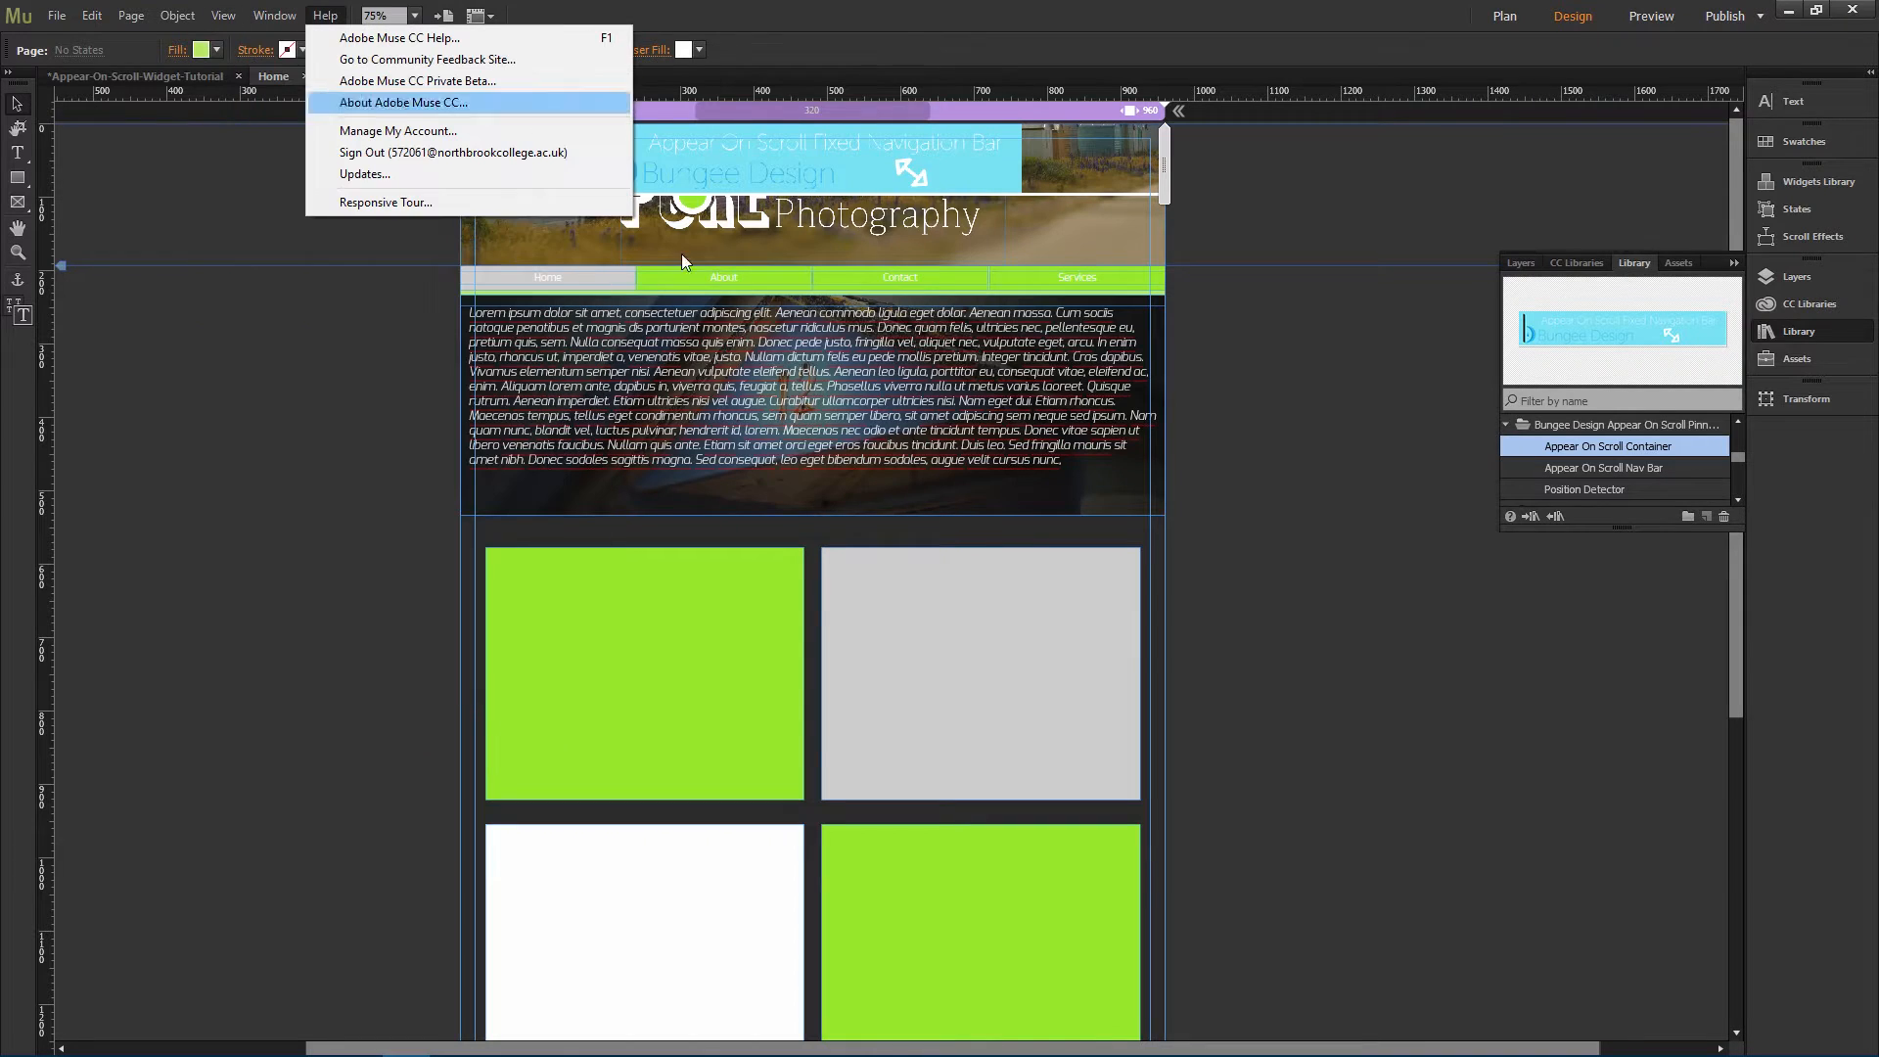
# Step: Look through the Bungee Design widget pack in the library, viewing Appear On Scroll Container and Appear On Scroll Nav Bar
pyautogui.click(1585, 446)
pyautogui.click(1591, 425)
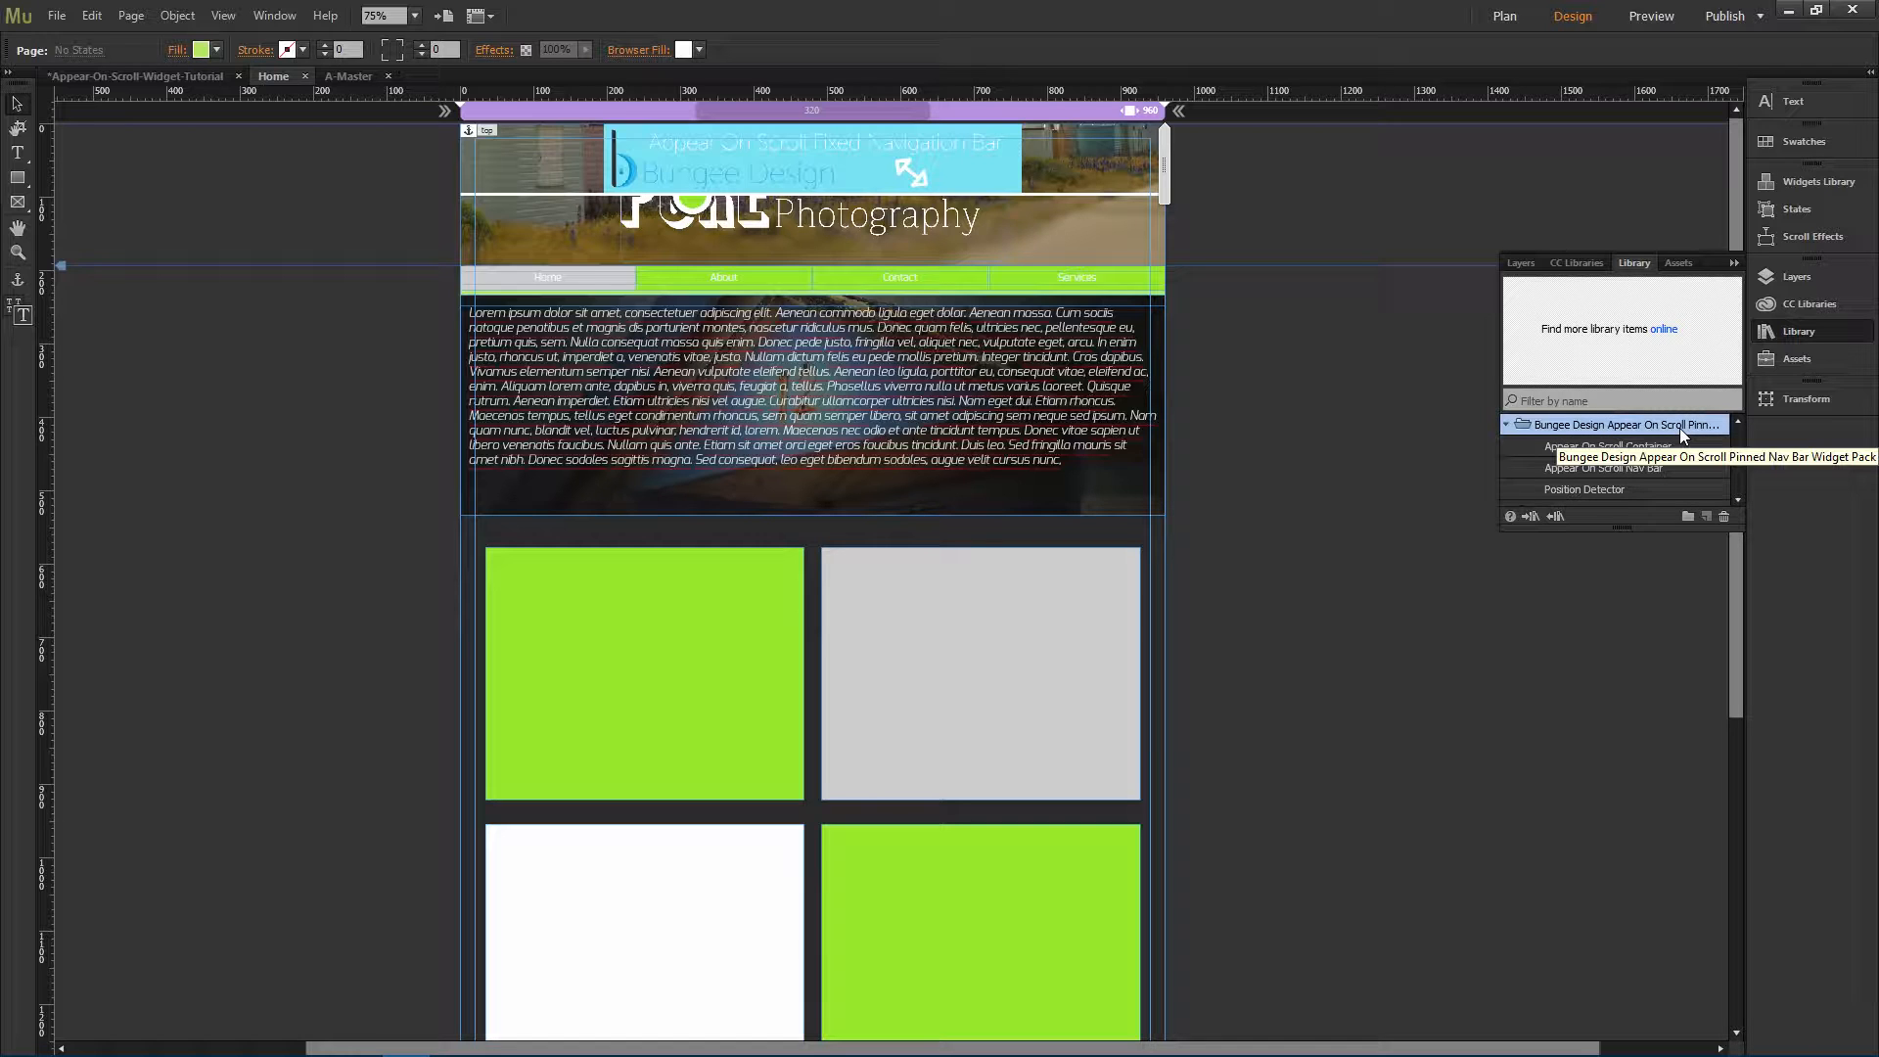
pyautogui.click(1587, 448)
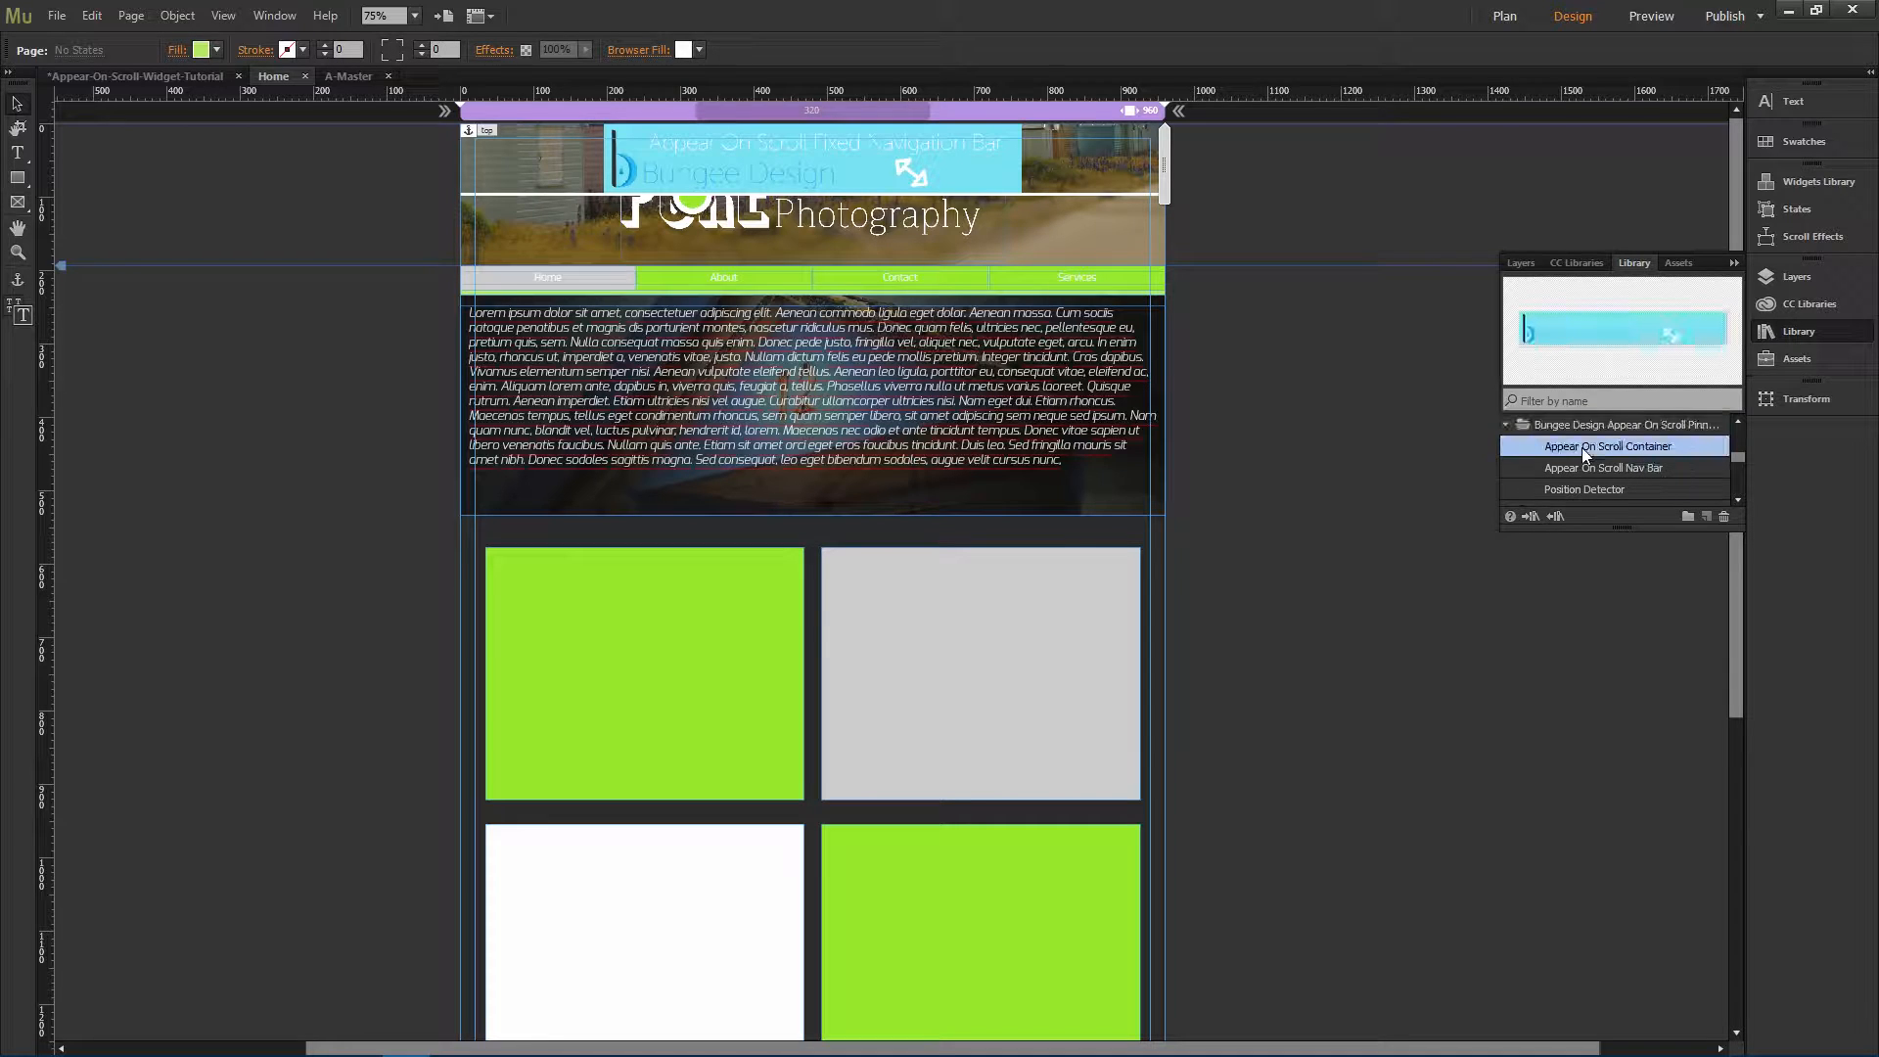
pyautogui.click(1619, 469)
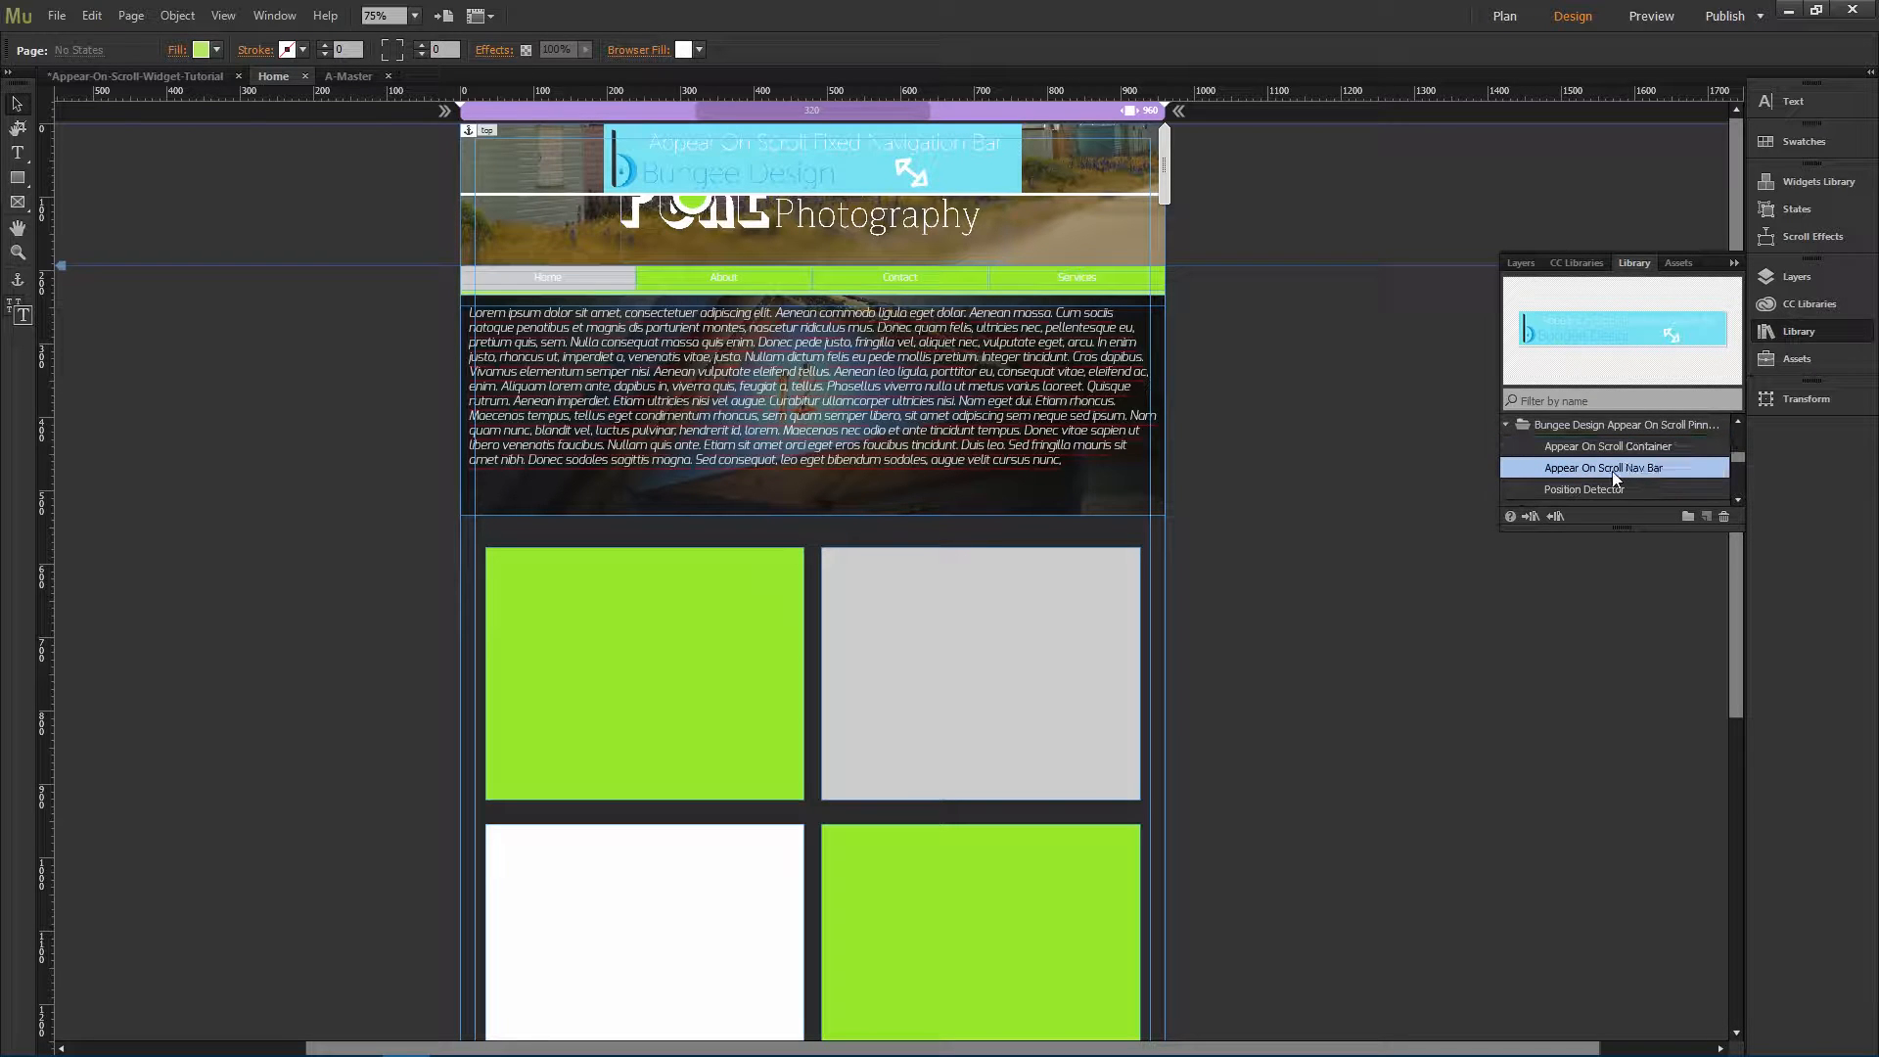
# Step: Place the Position Detector widget from the library on the page and position it over the intro text beneath the navigation menu
pyautogui.click(1566, 491)
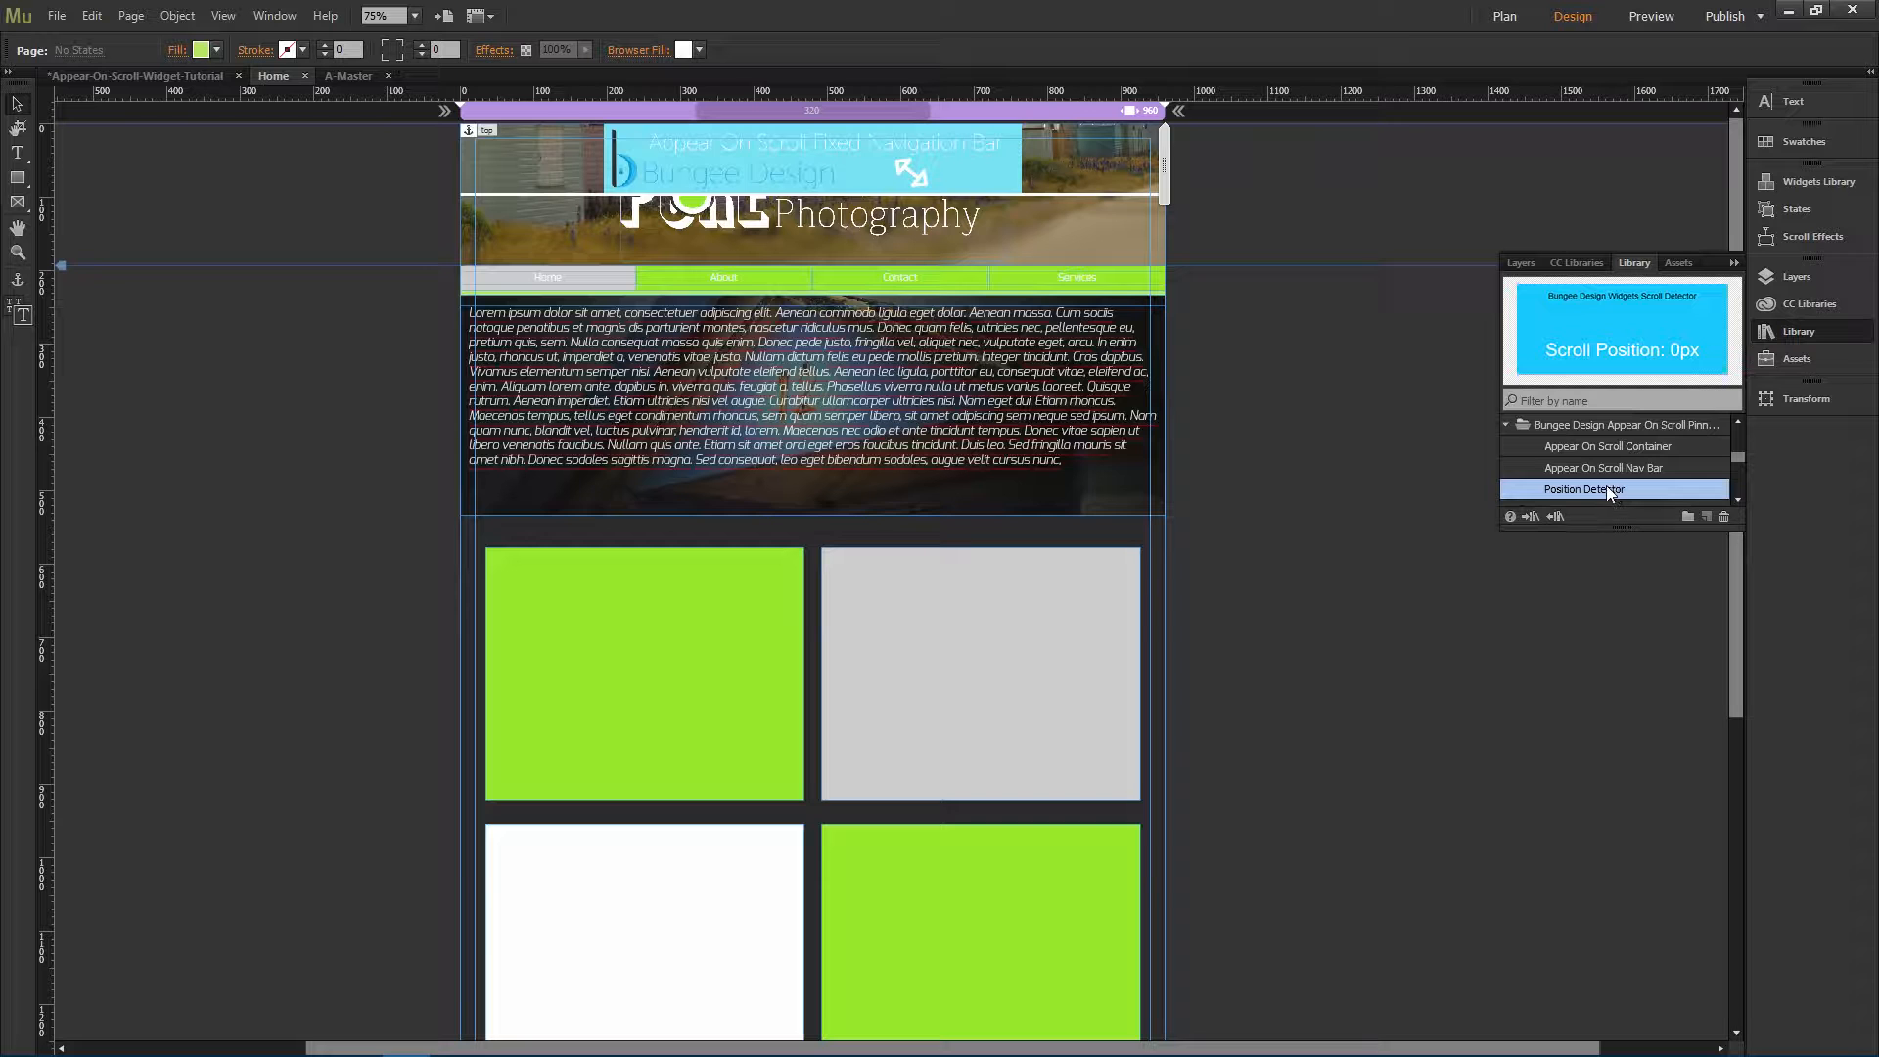
pyautogui.moveTo(1599, 490); pyautogui.dragTo(696, 519)
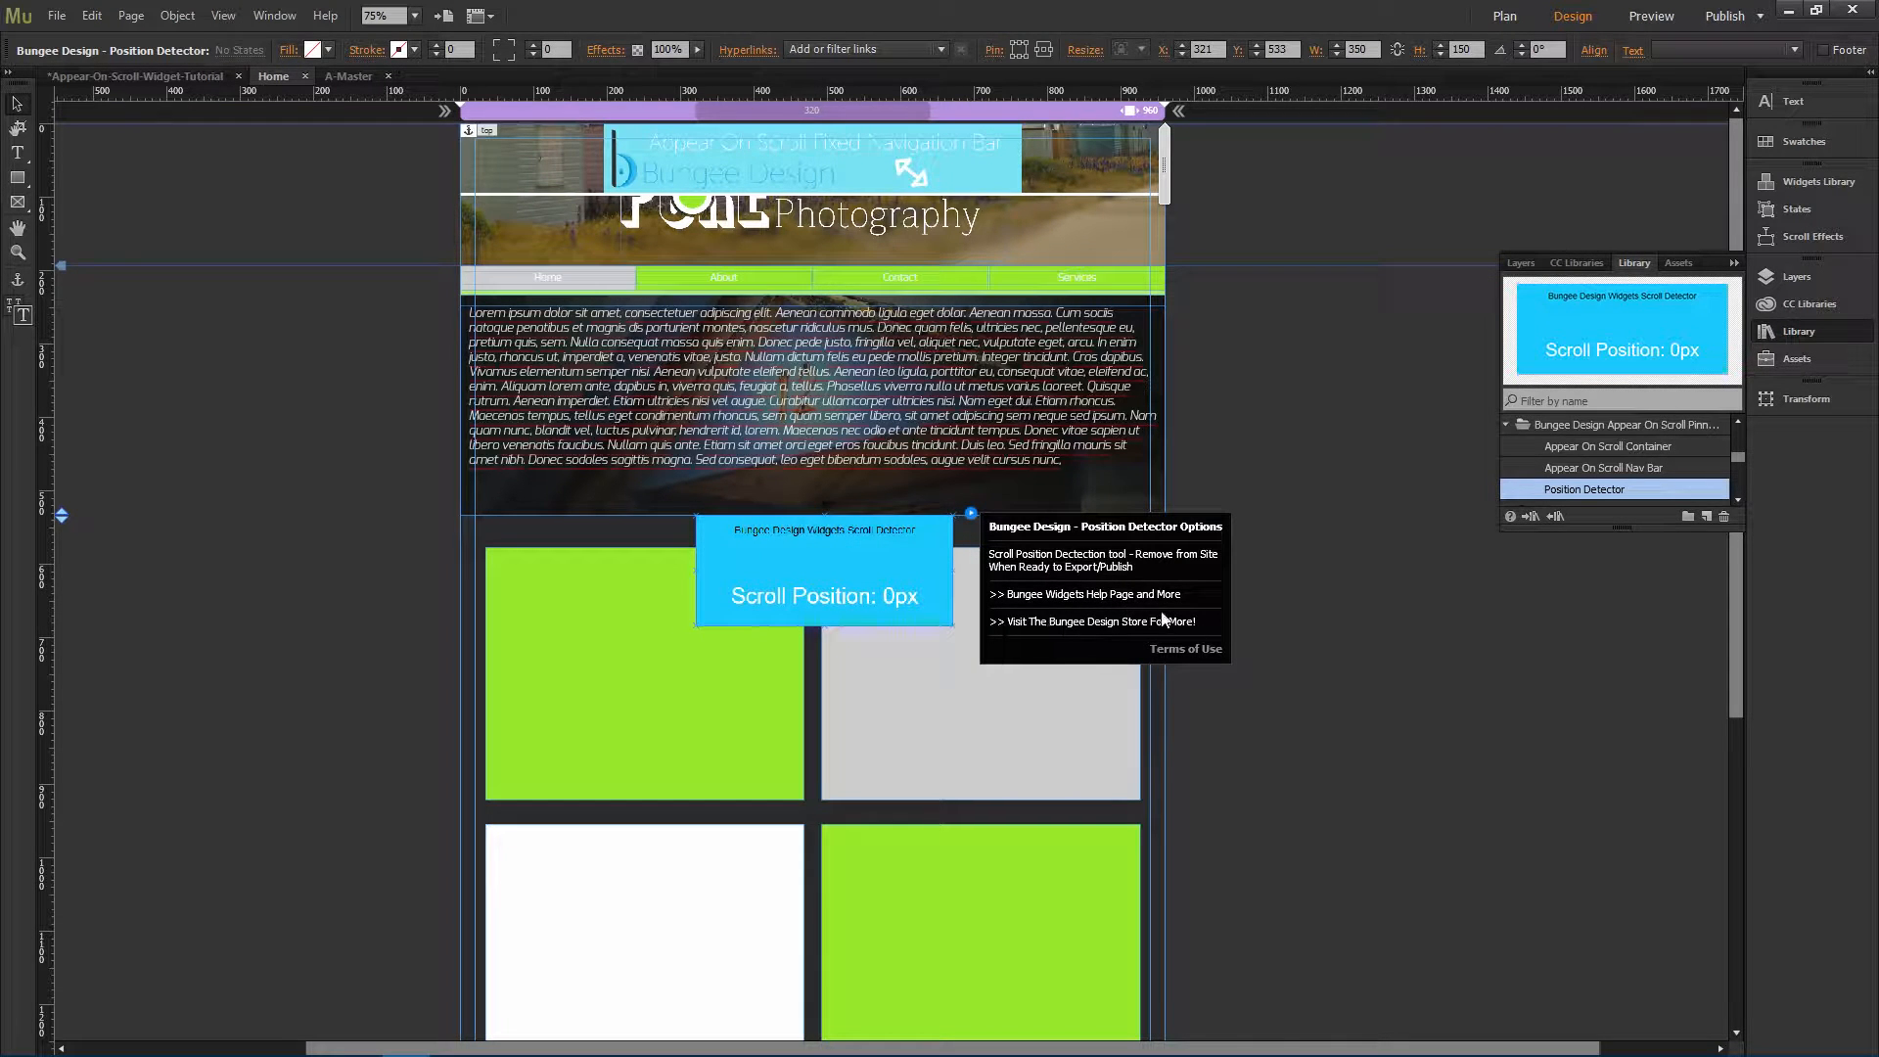
pyautogui.moveTo(877, 578); pyautogui.dragTo(880, 531)
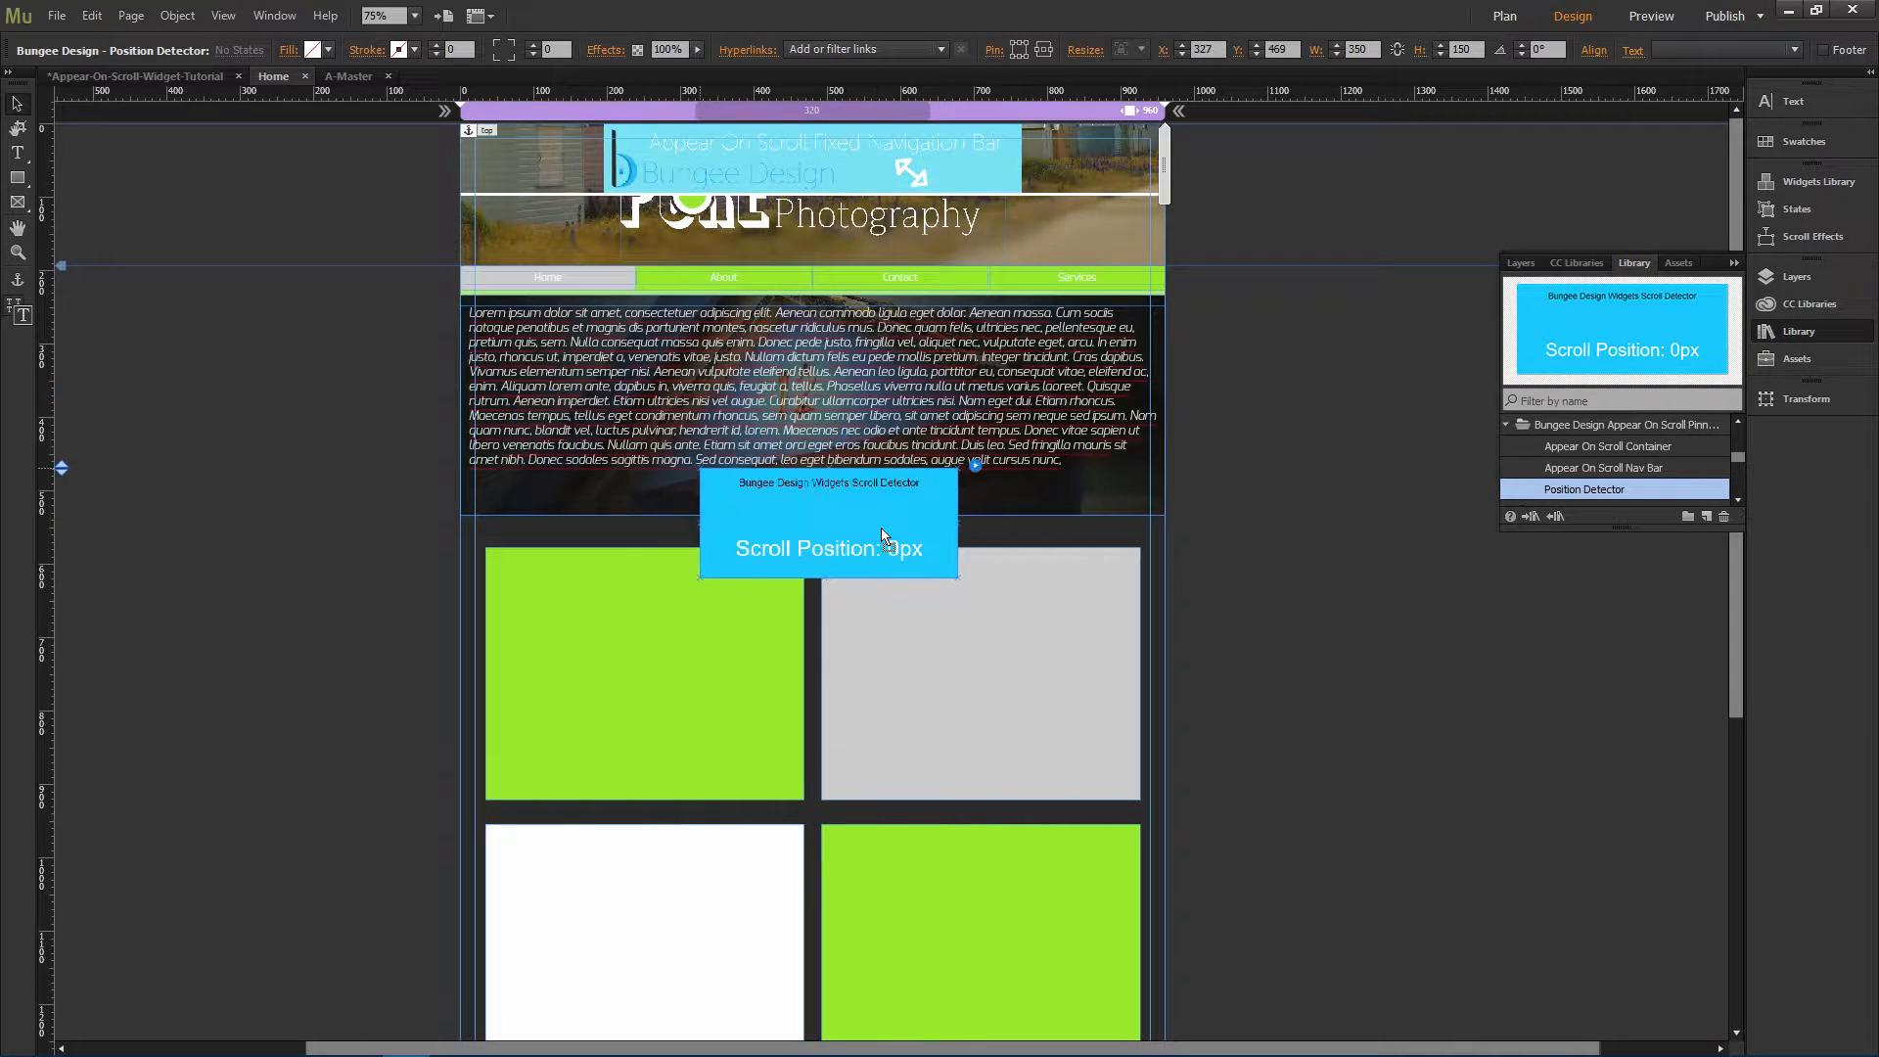
pyautogui.click(975, 466)
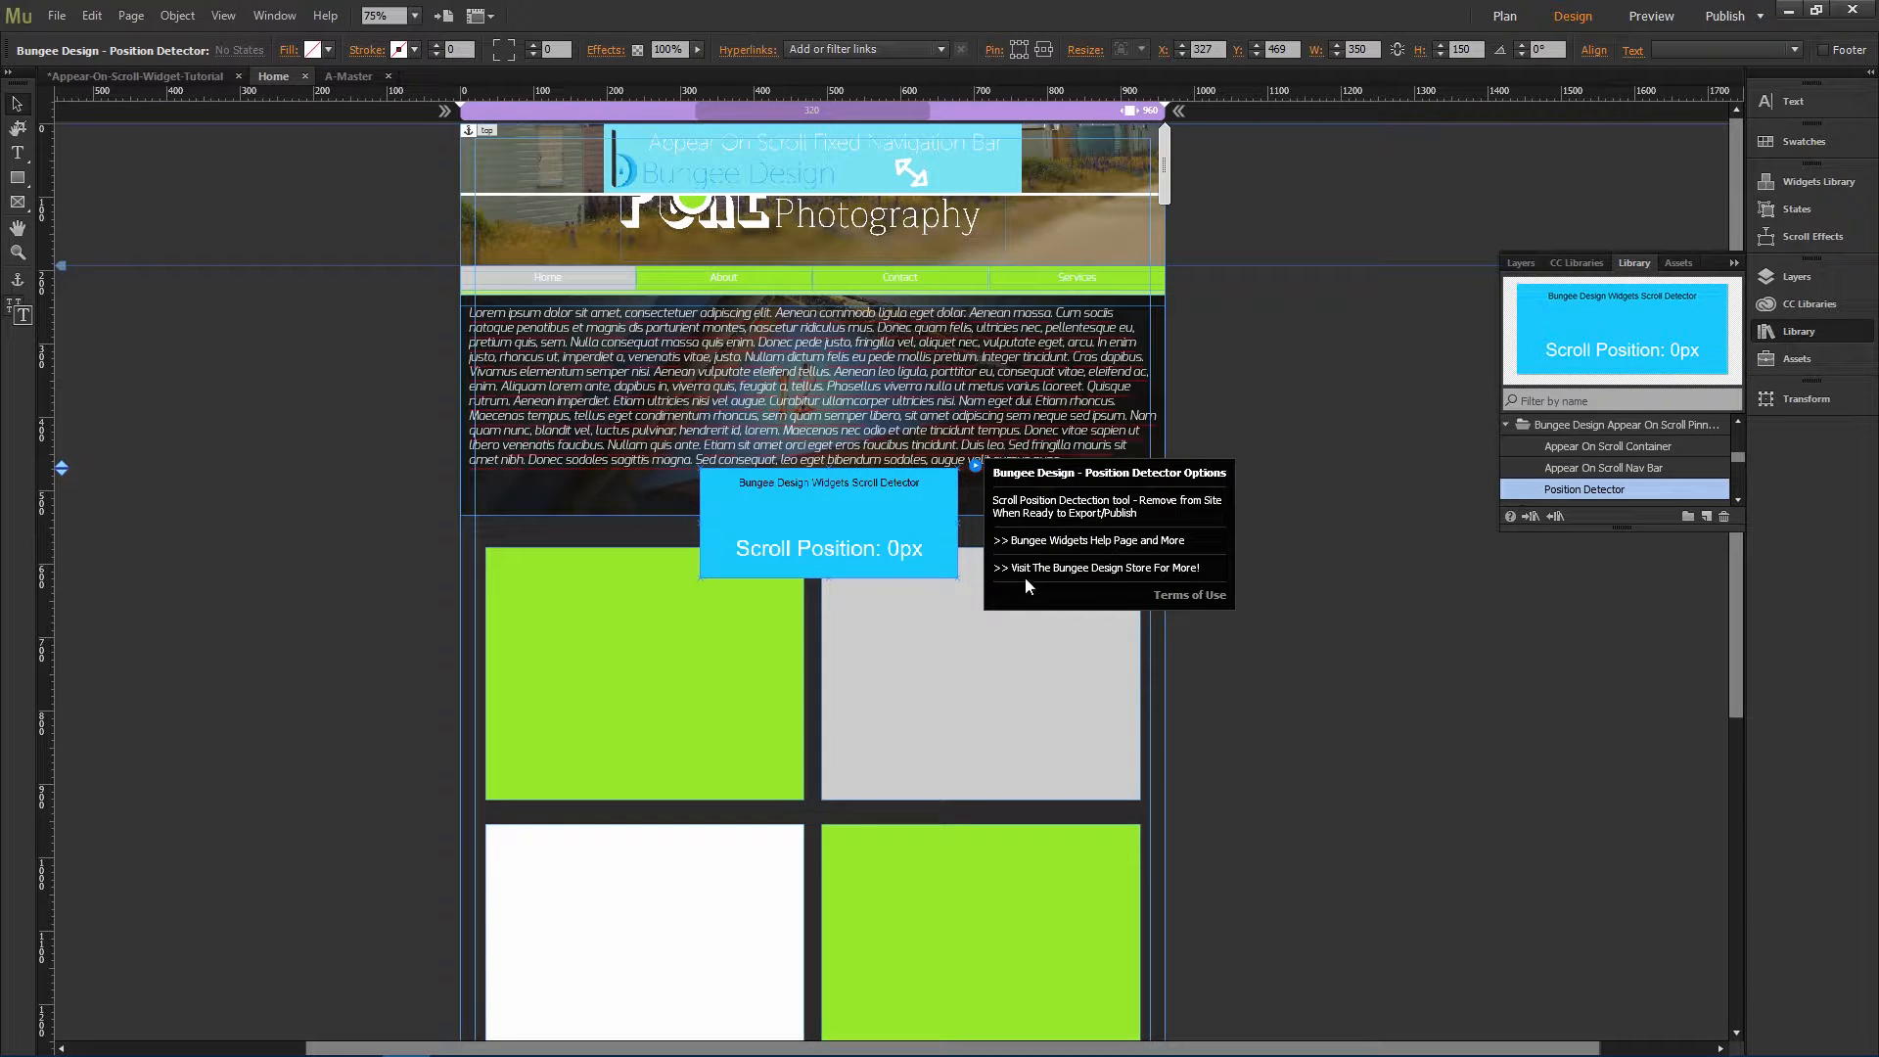
pyautogui.moveTo(830, 499); pyautogui.dragTo(675, 318)
pyautogui.click(1341, 402)
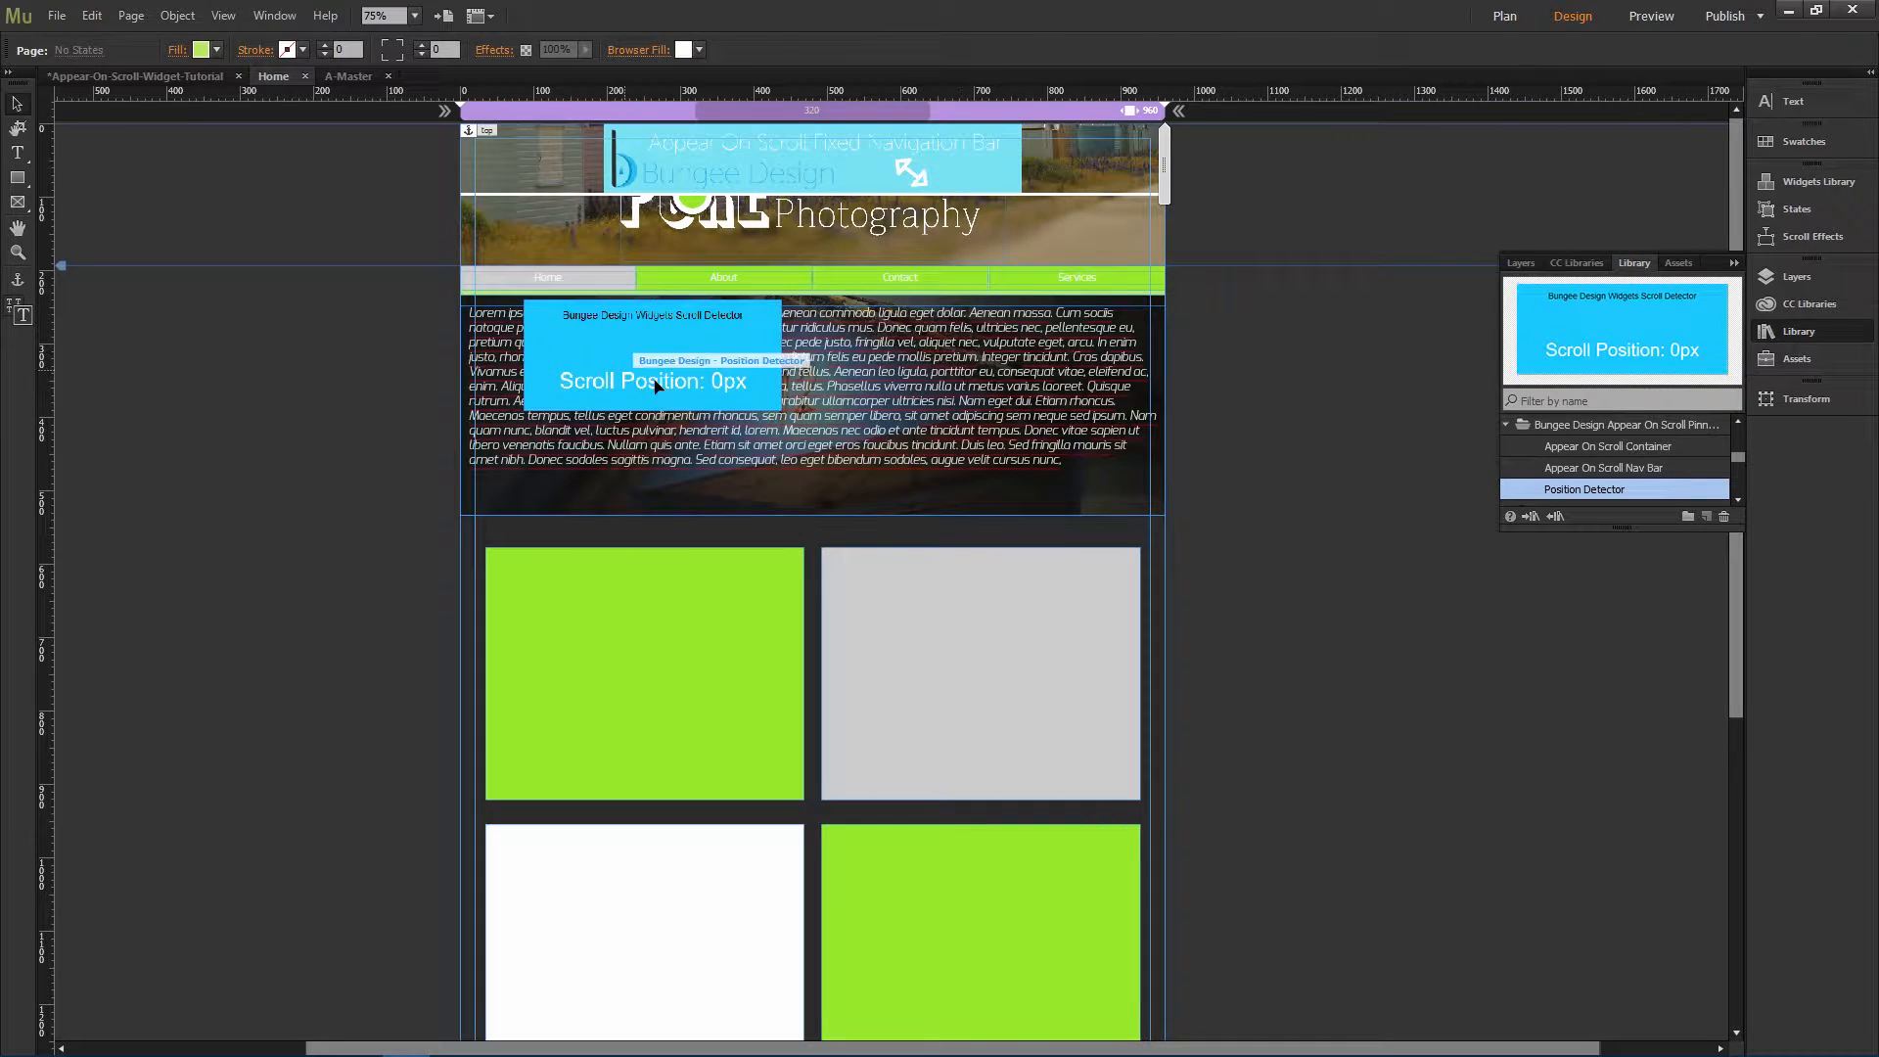
pyautogui.moveTo(655, 386)
pyautogui.mouseDown()
pyautogui.moveTo(714, 361)
pyautogui.moveTo(731, 489)
pyautogui.moveTo(644, 290)
pyautogui.moveTo(624, 366)
pyautogui.mouseUp()
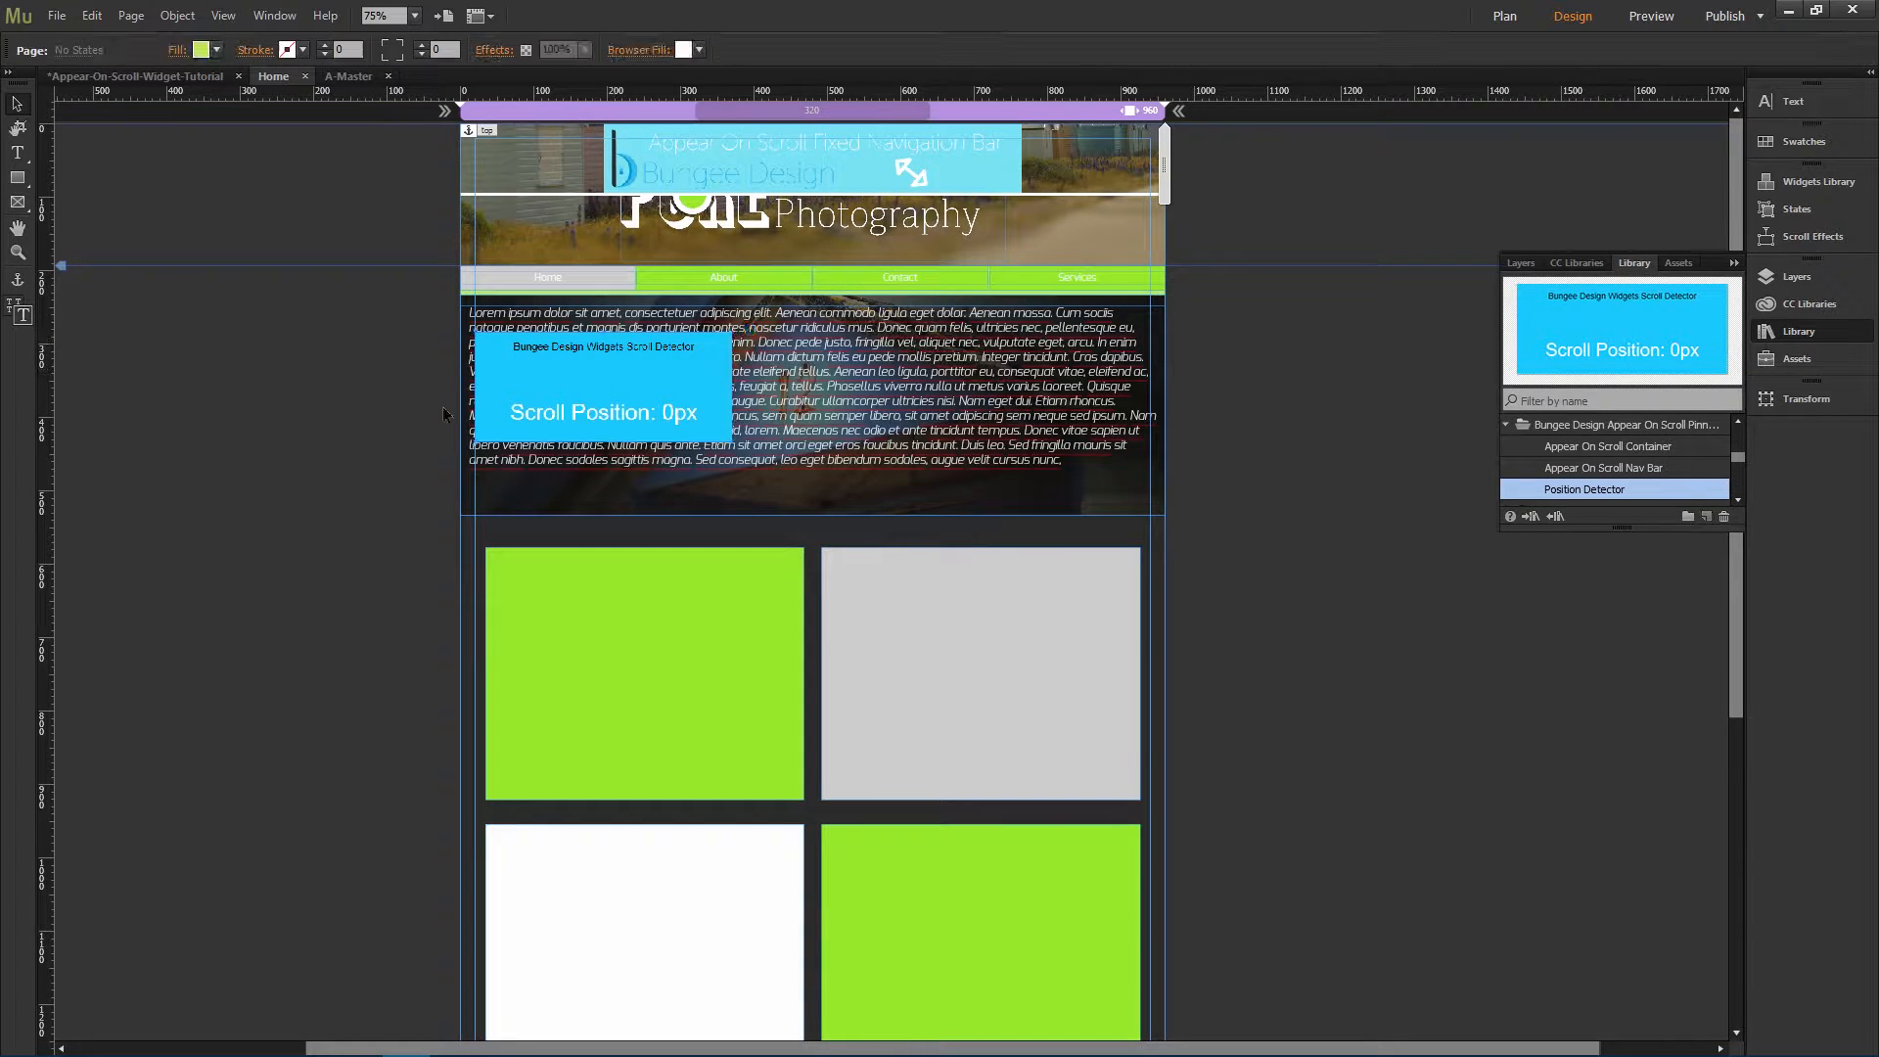
# Step: Hide the Appear On Scroll Pinned Nav Bar widget in the current breakpoint
pyautogui.click(677, 156)
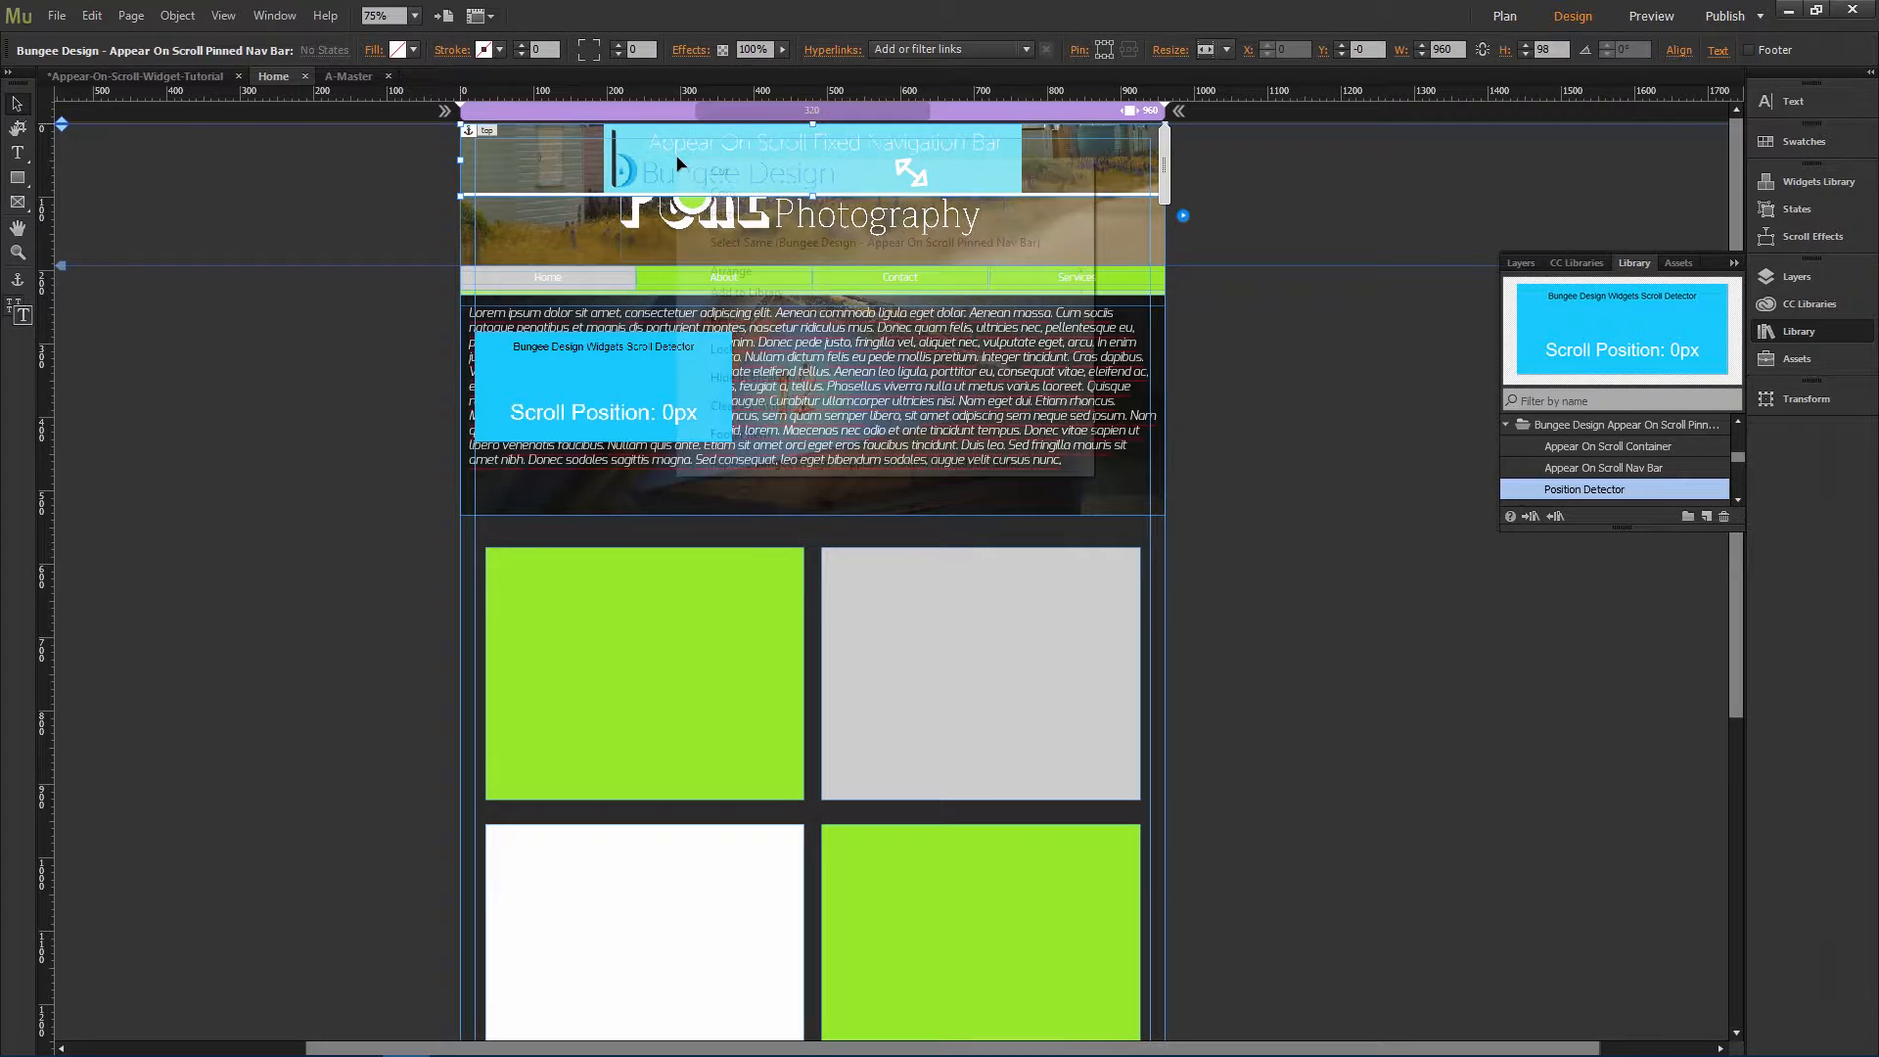
pyautogui.rightClick(677, 156)
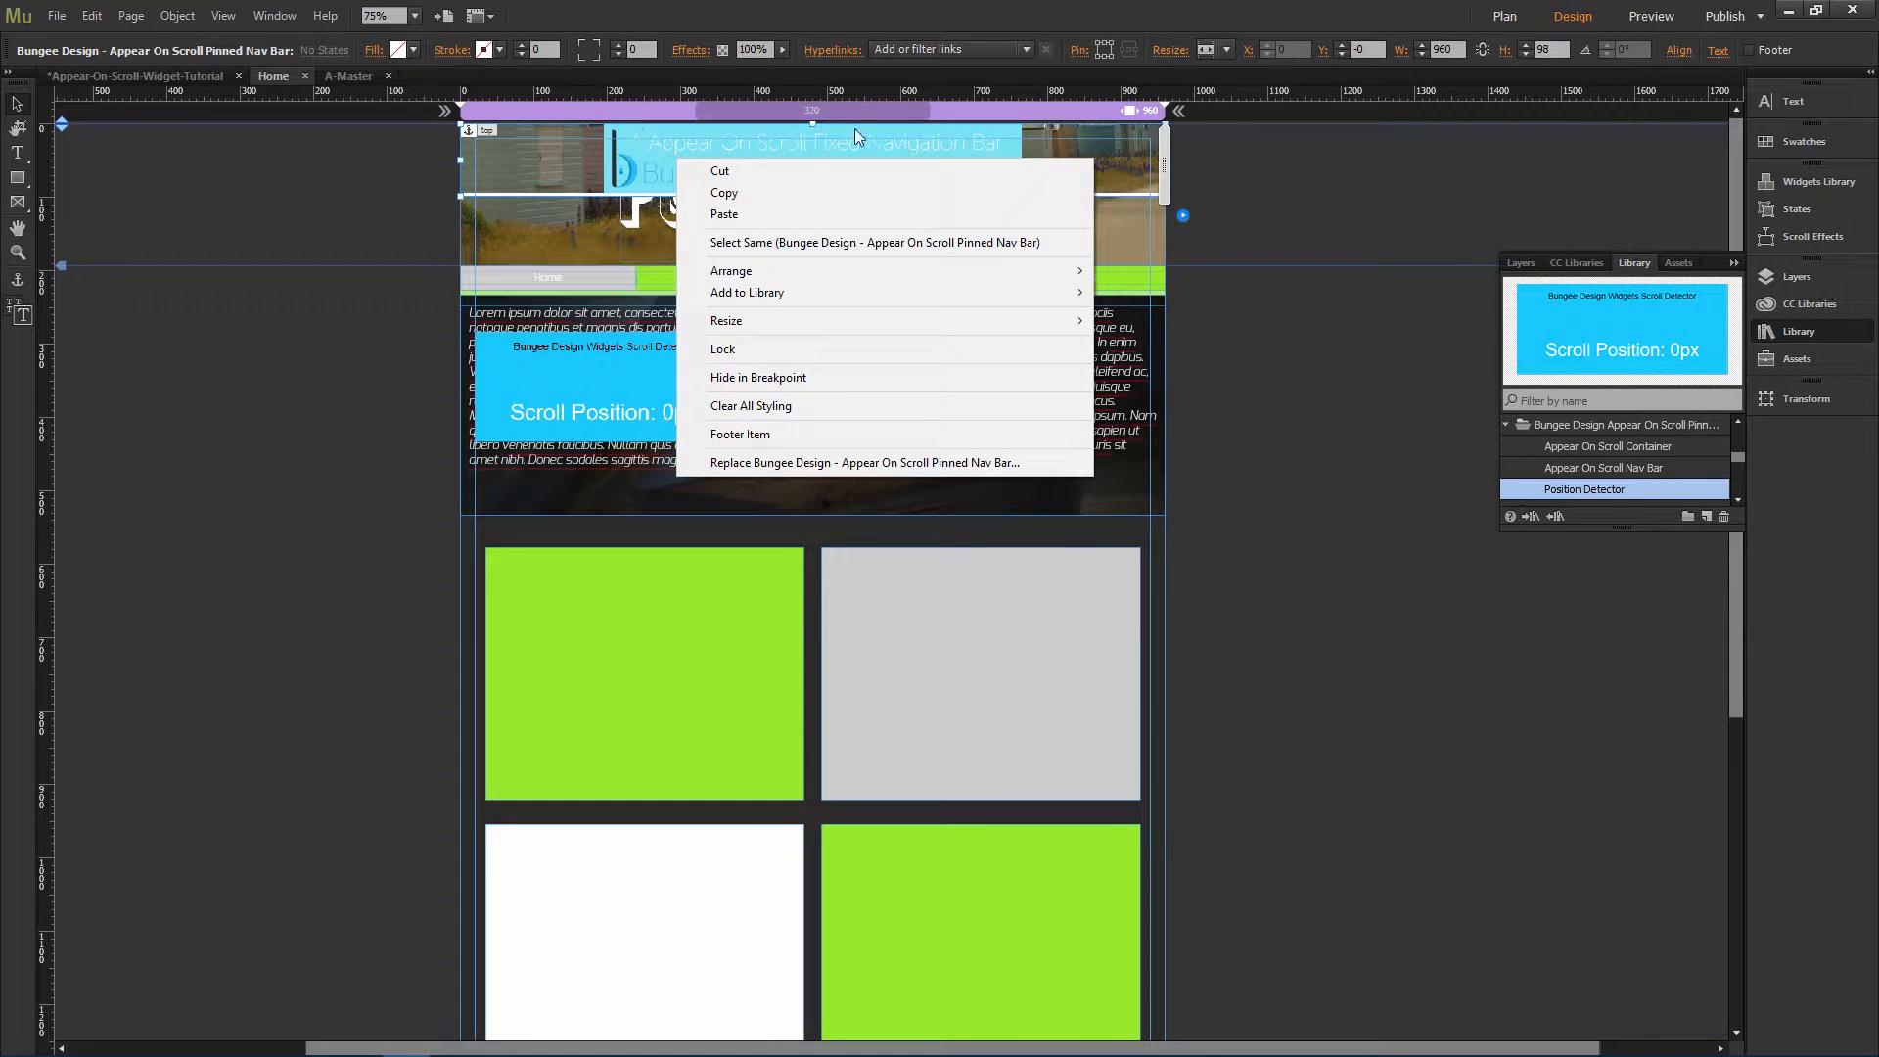
pyautogui.click(801, 385)
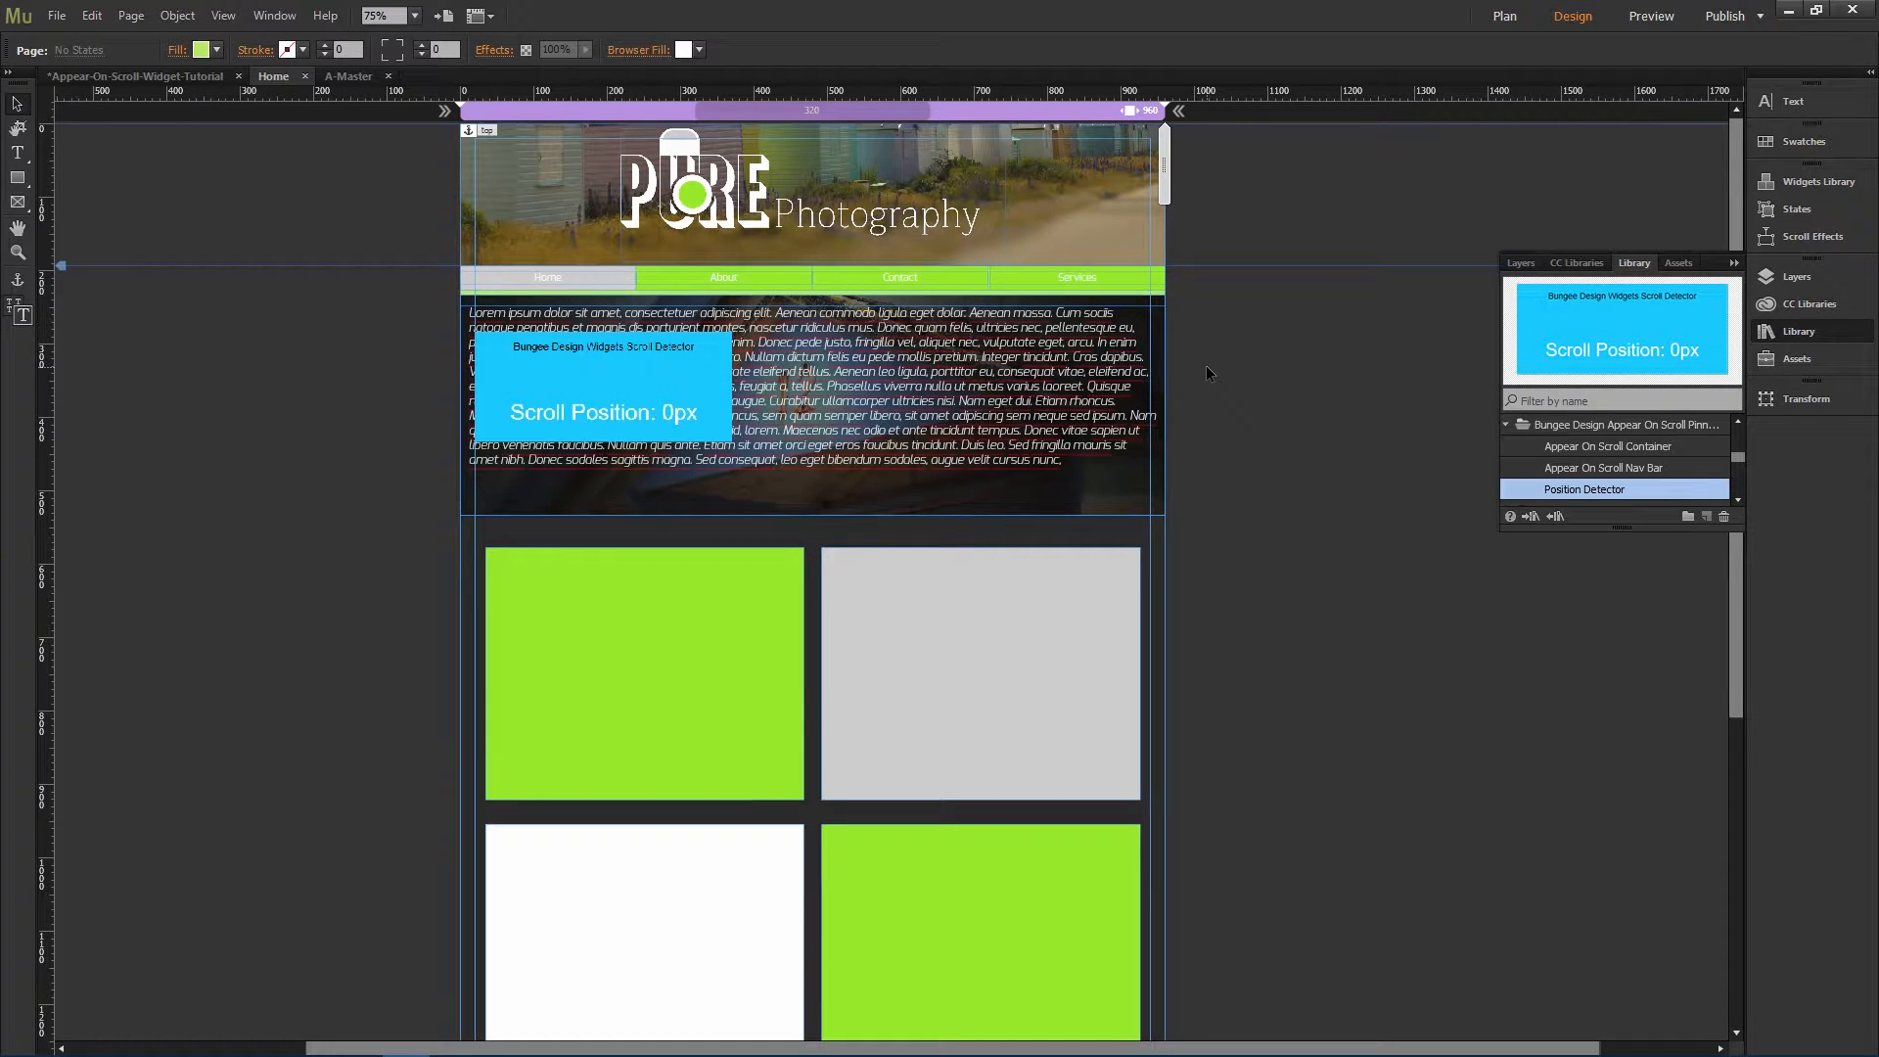
# Step: Preview the Home page in the browser and maximise the preview window
pyautogui.click(51, 4)
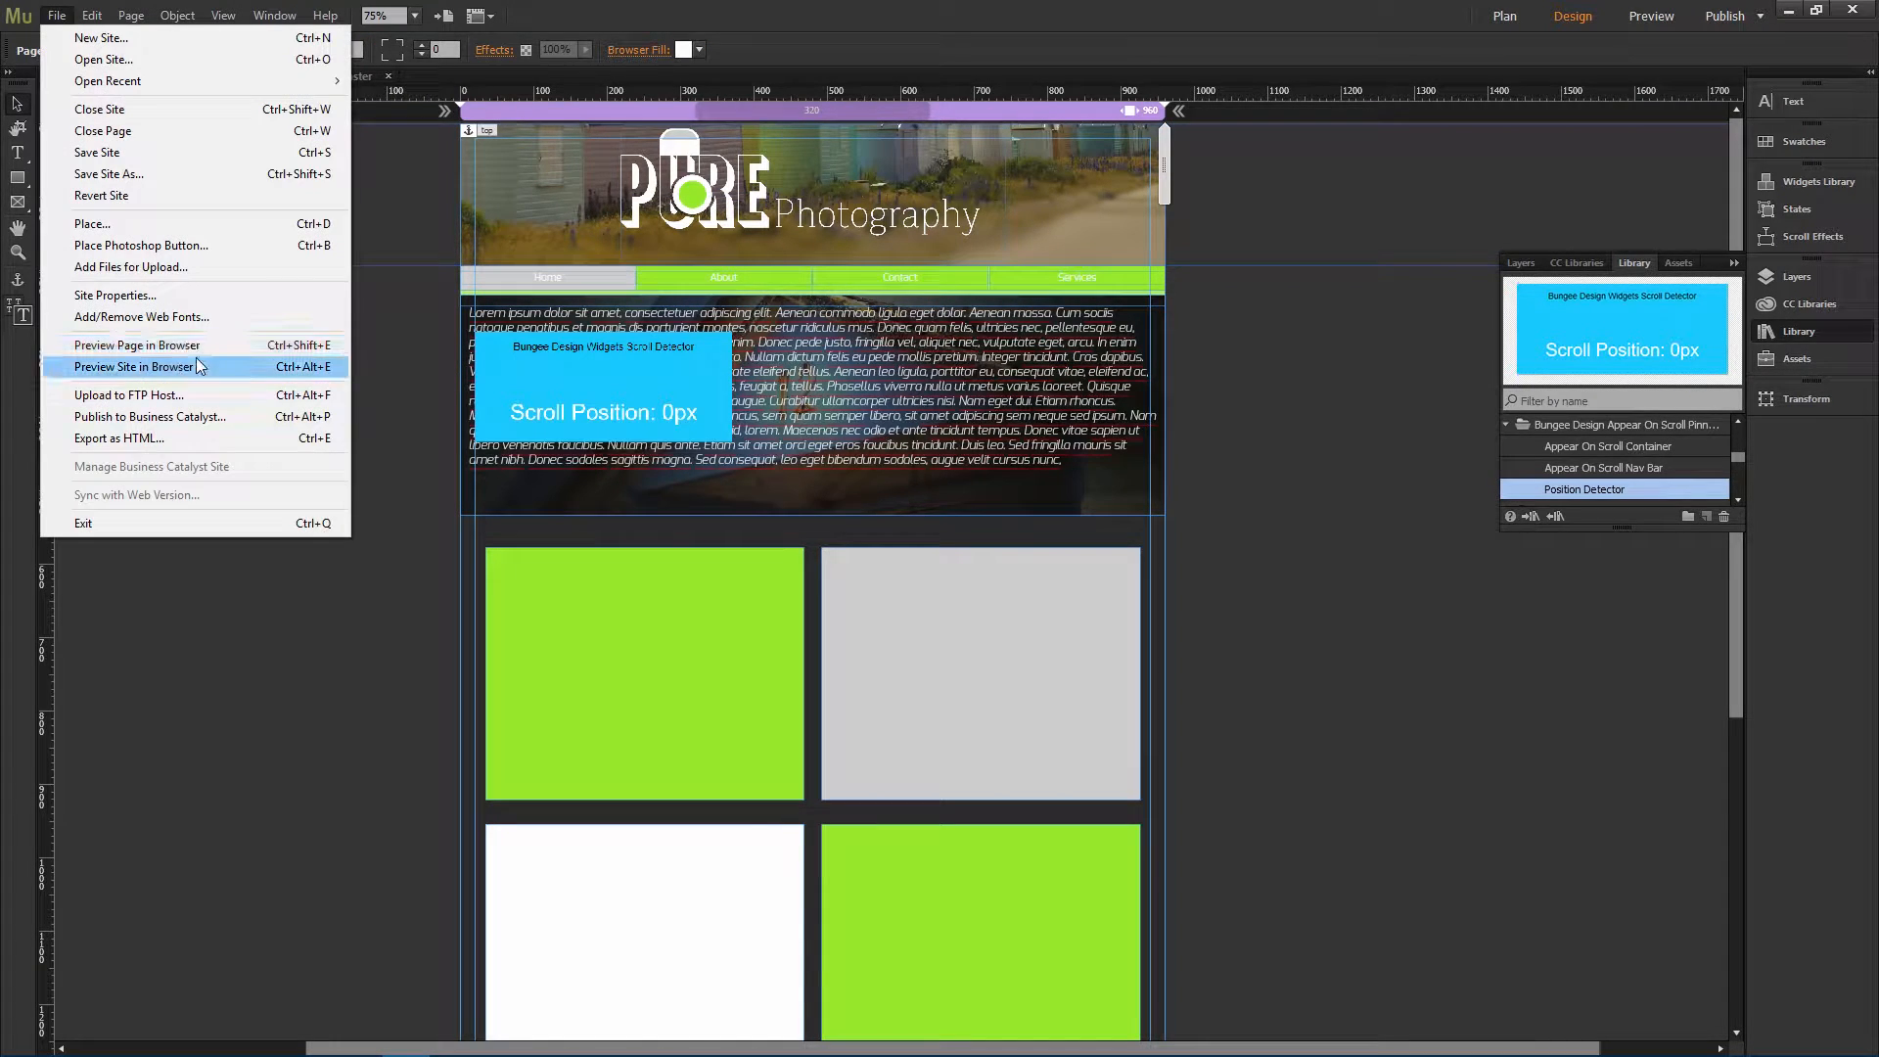
pyautogui.click(200, 346)
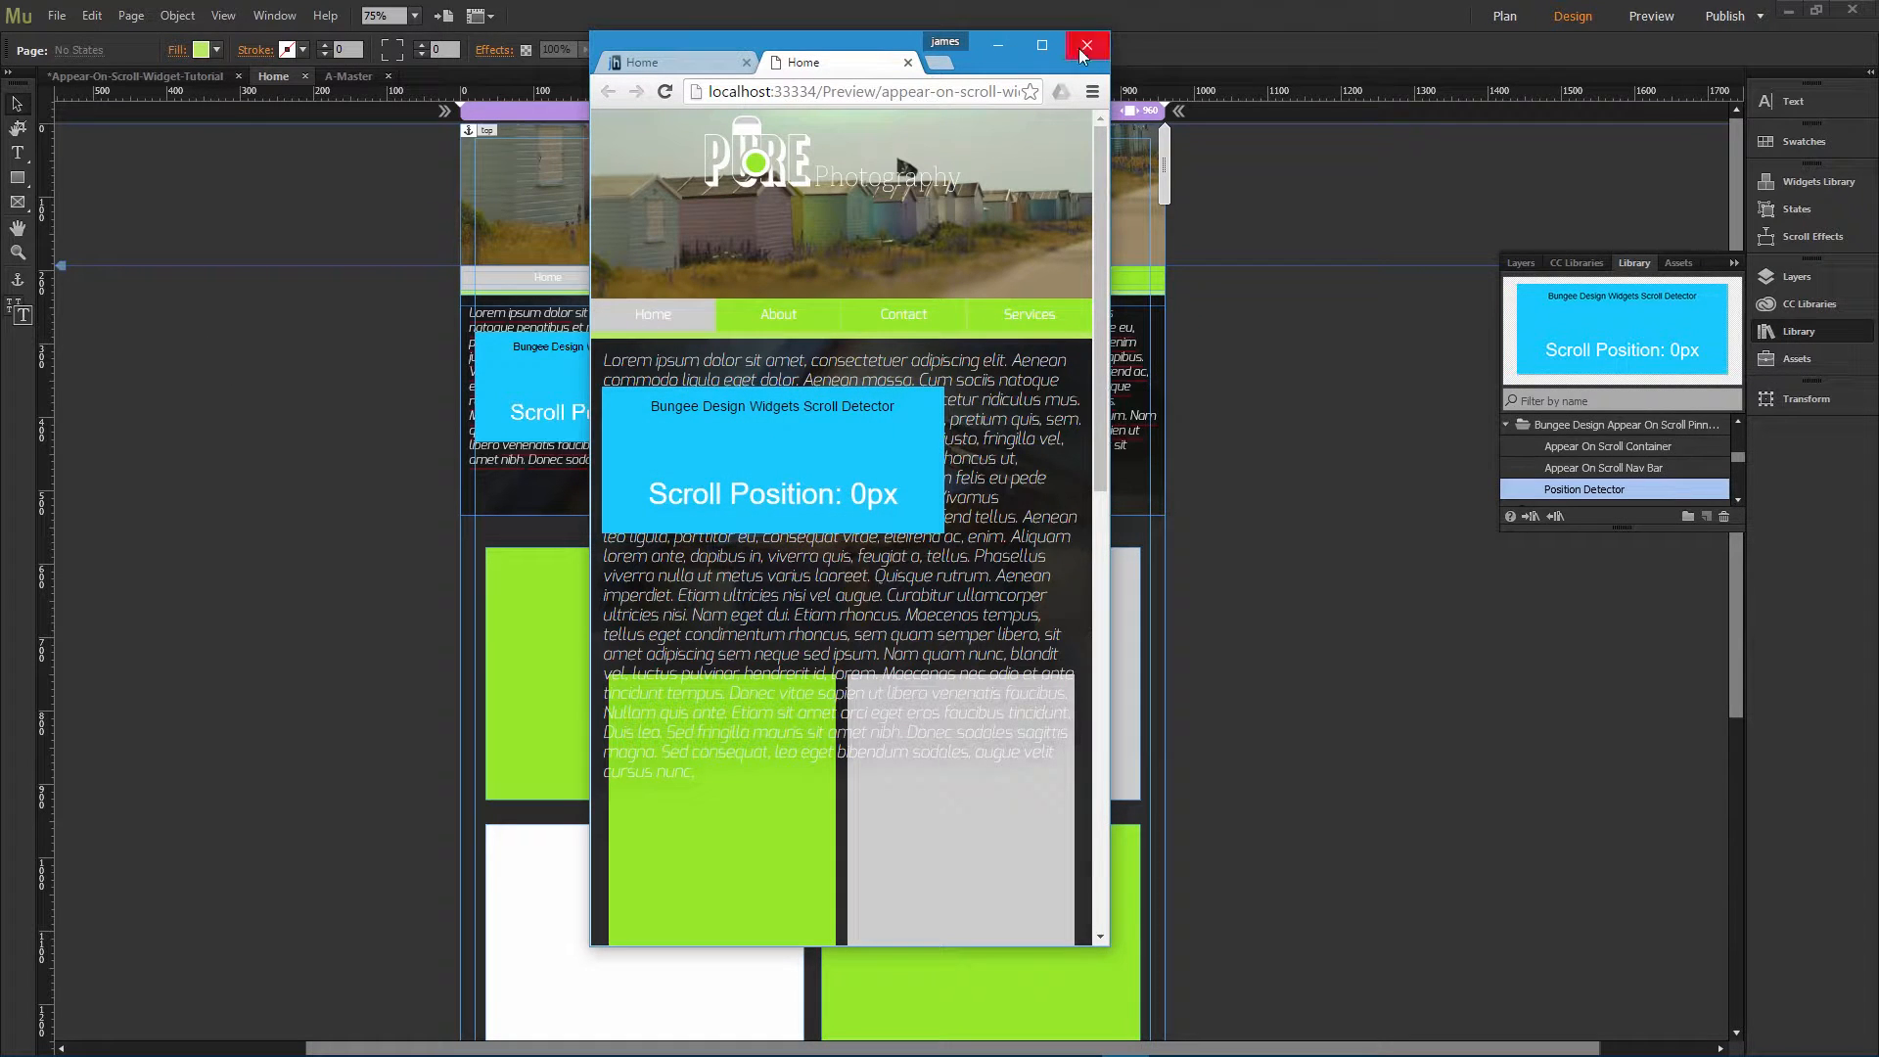
pyautogui.click(1041, 46)
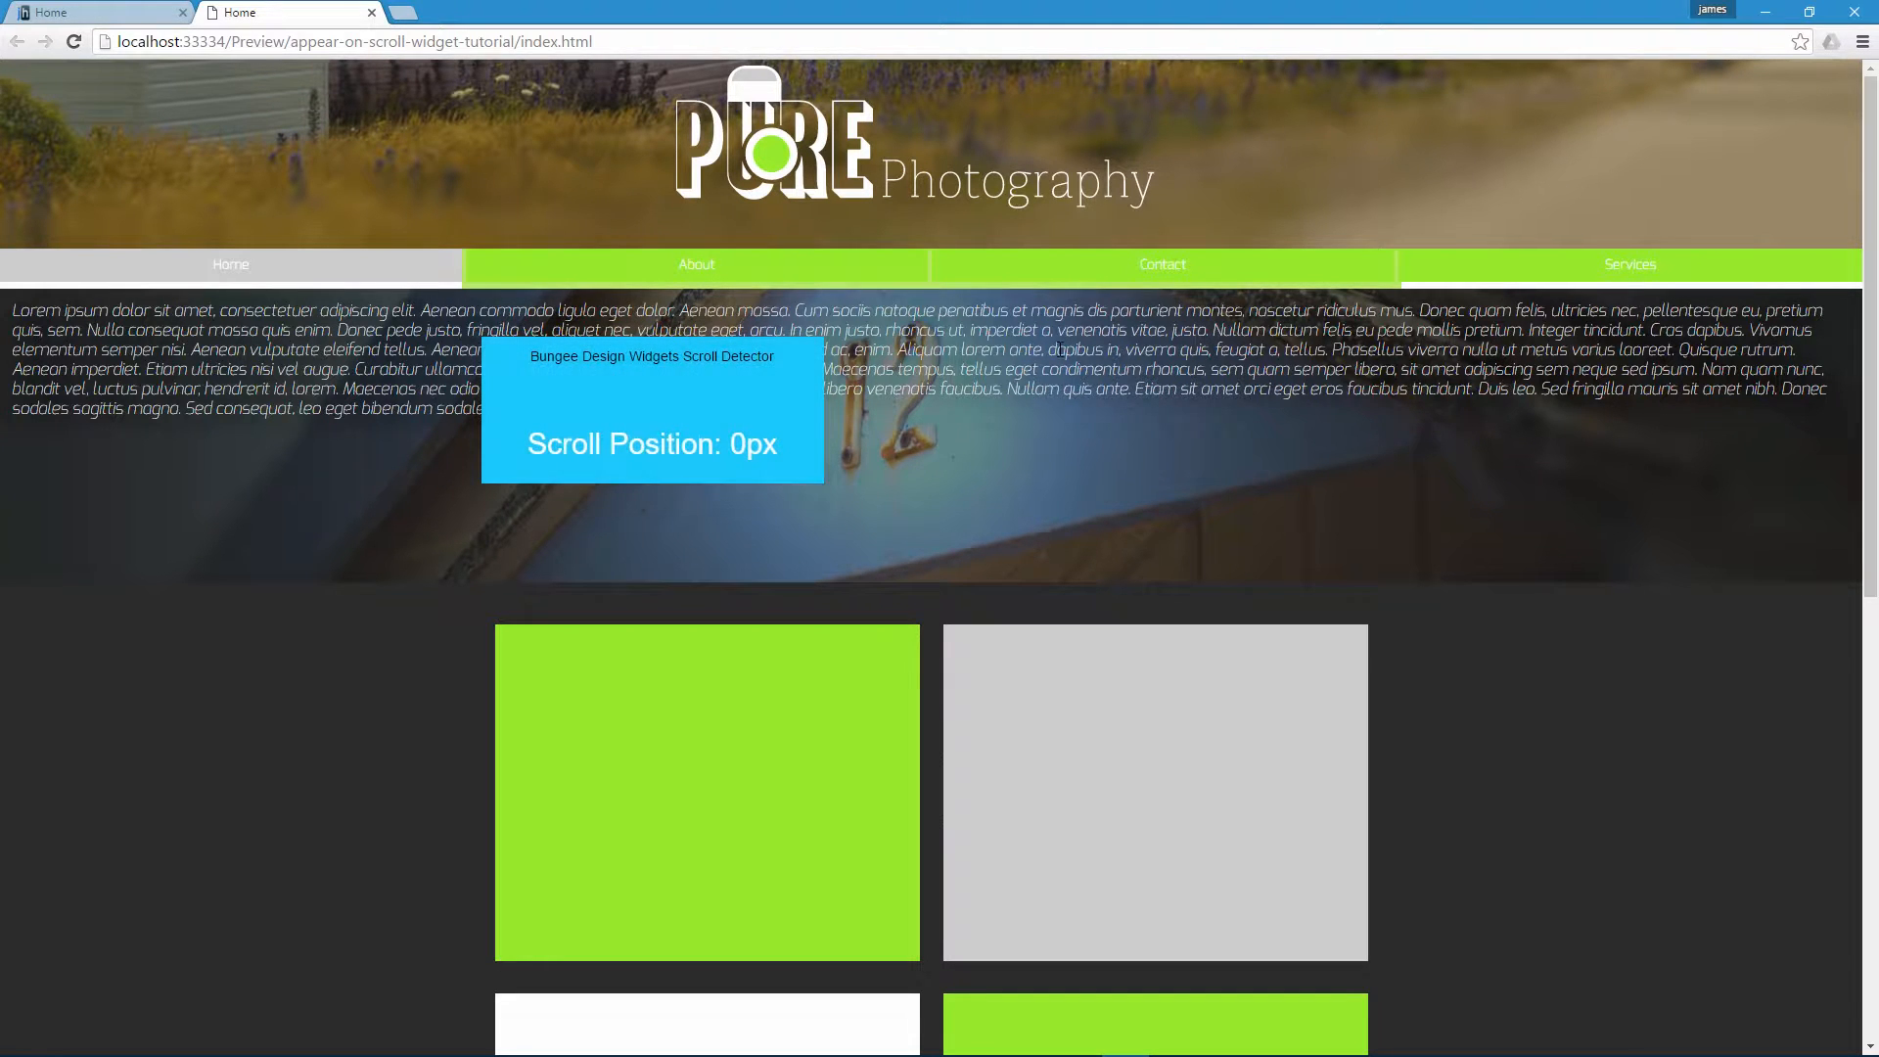
# Step: Examine how the detector's scroll position reading changes while moving through the preview page, and return to the page start
pyautogui.scroll(-1, 1034, 401)
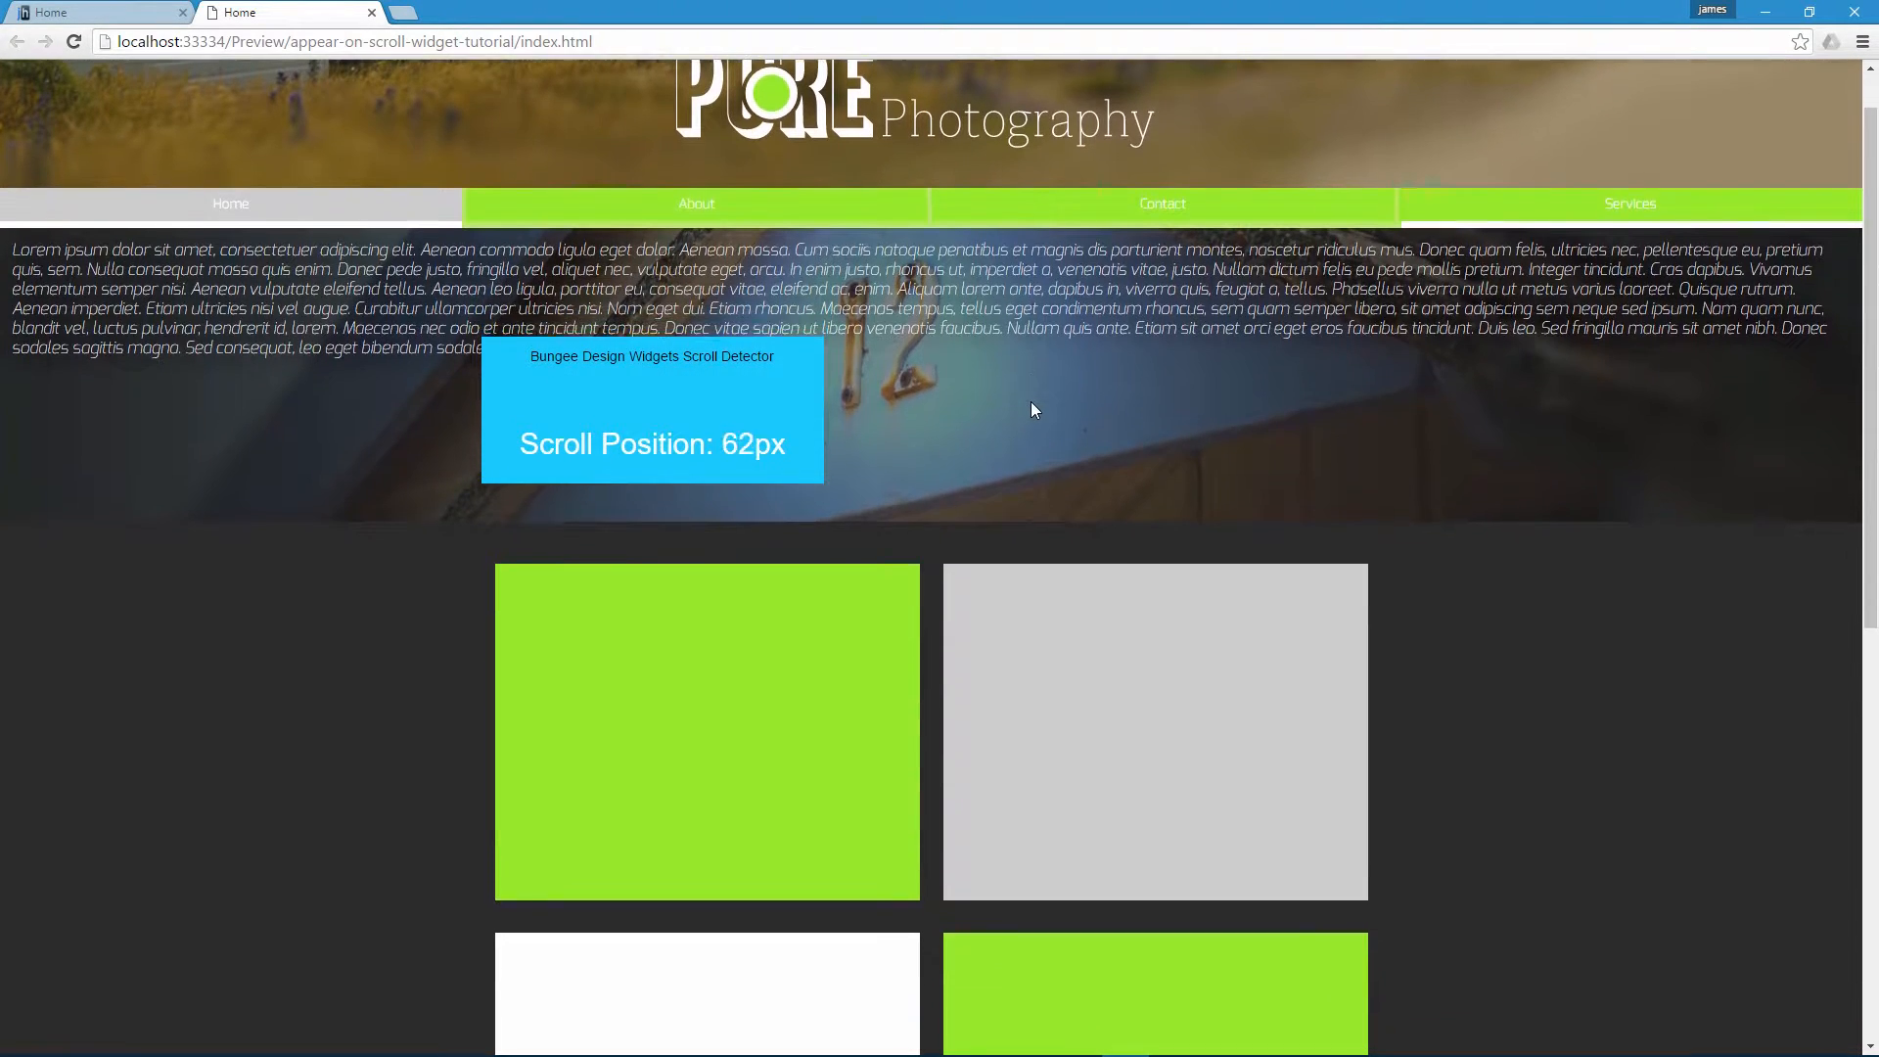
pyautogui.scroll(1, 1030, 401)
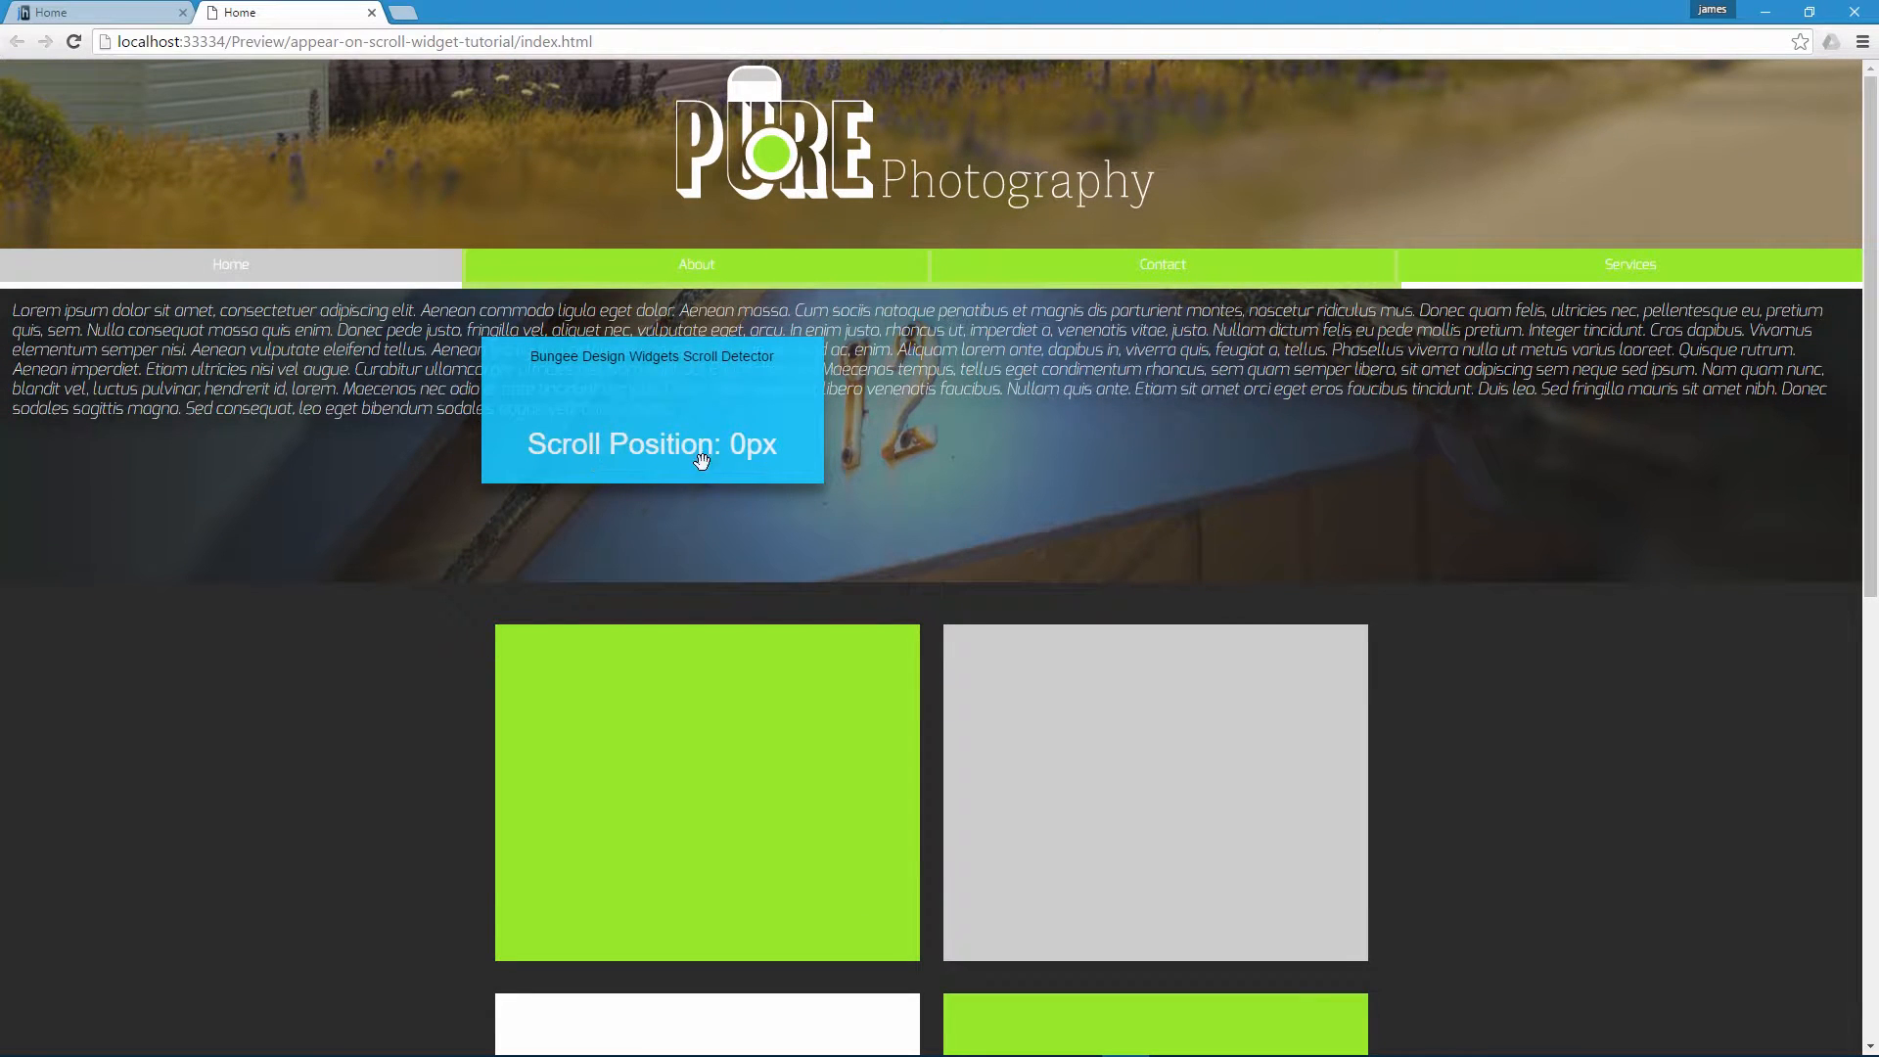
pyautogui.scroll(-3, 923, 419)
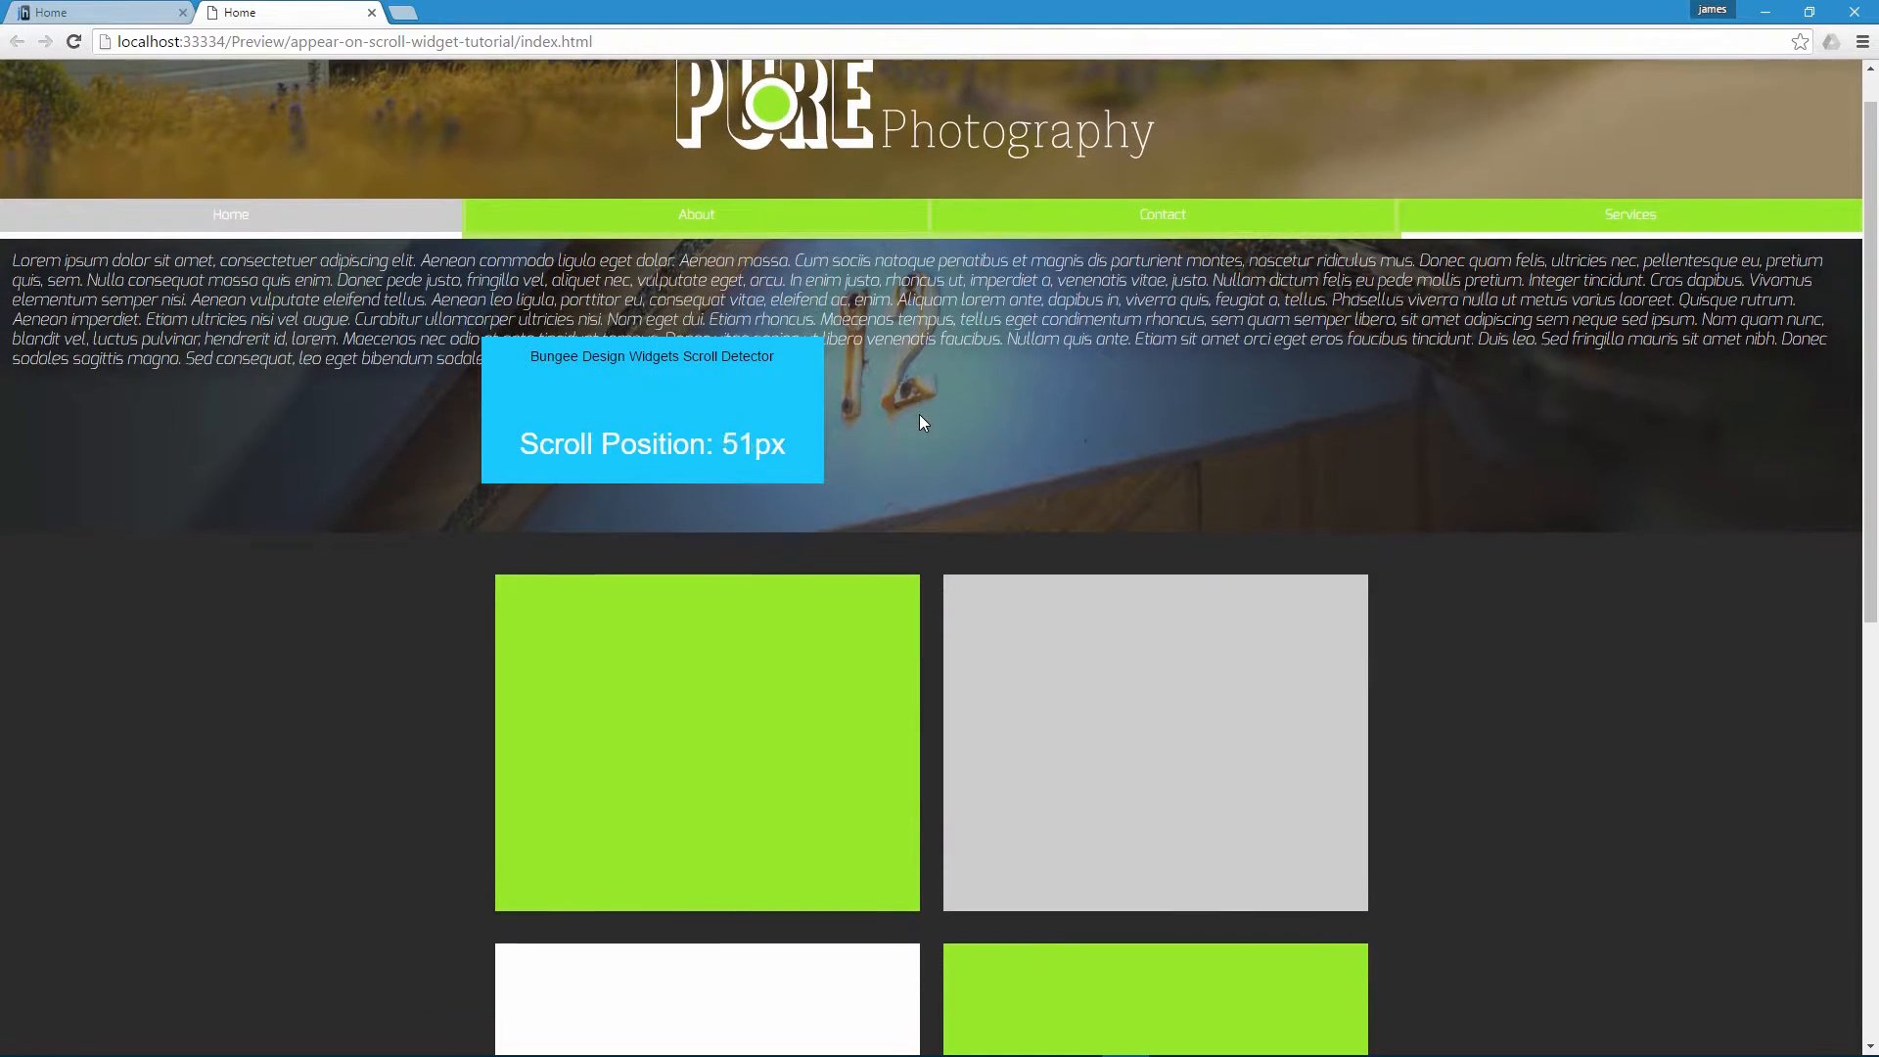
pyautogui.scroll(3, 919, 422)
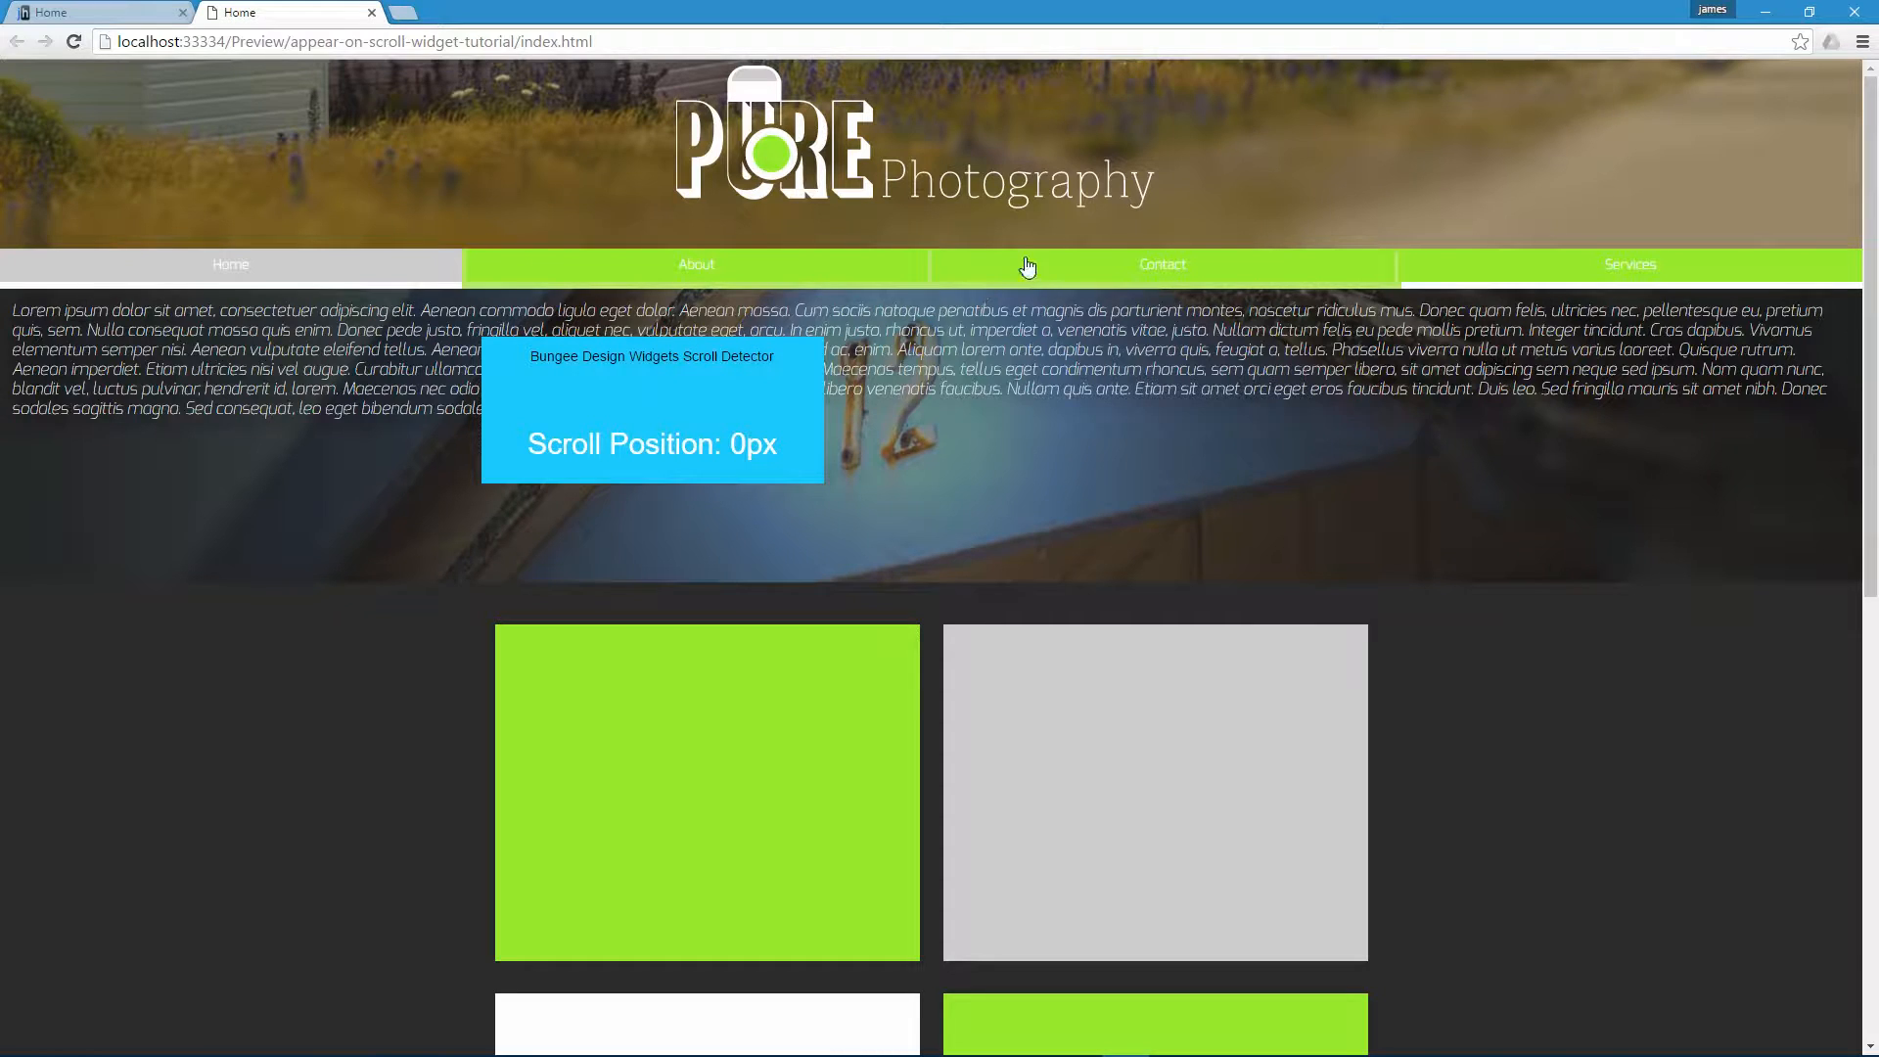
pyautogui.scroll(-9, 983, 425)
pyautogui.scroll(7, 990, 403)
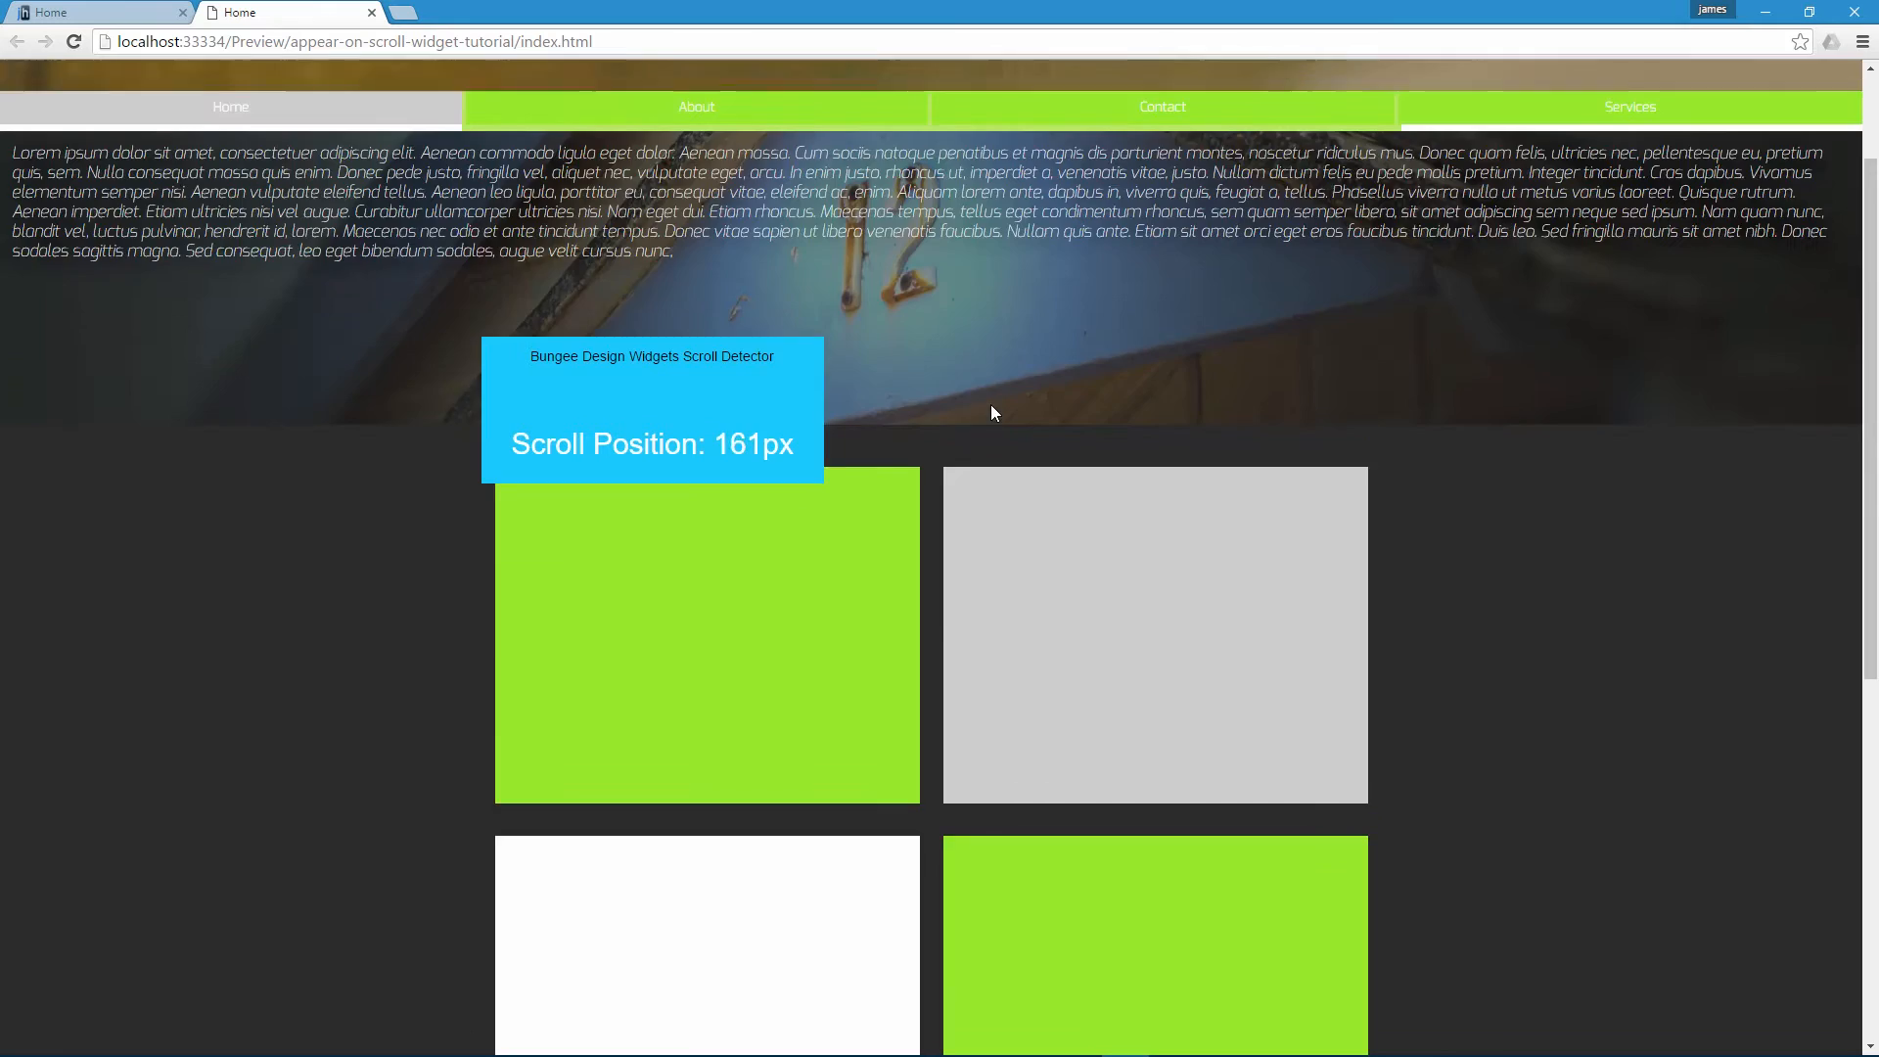
pyautogui.scroll(-7, 990, 411)
pyautogui.scroll(4, 989, 411)
pyautogui.scroll(-4, 989, 411)
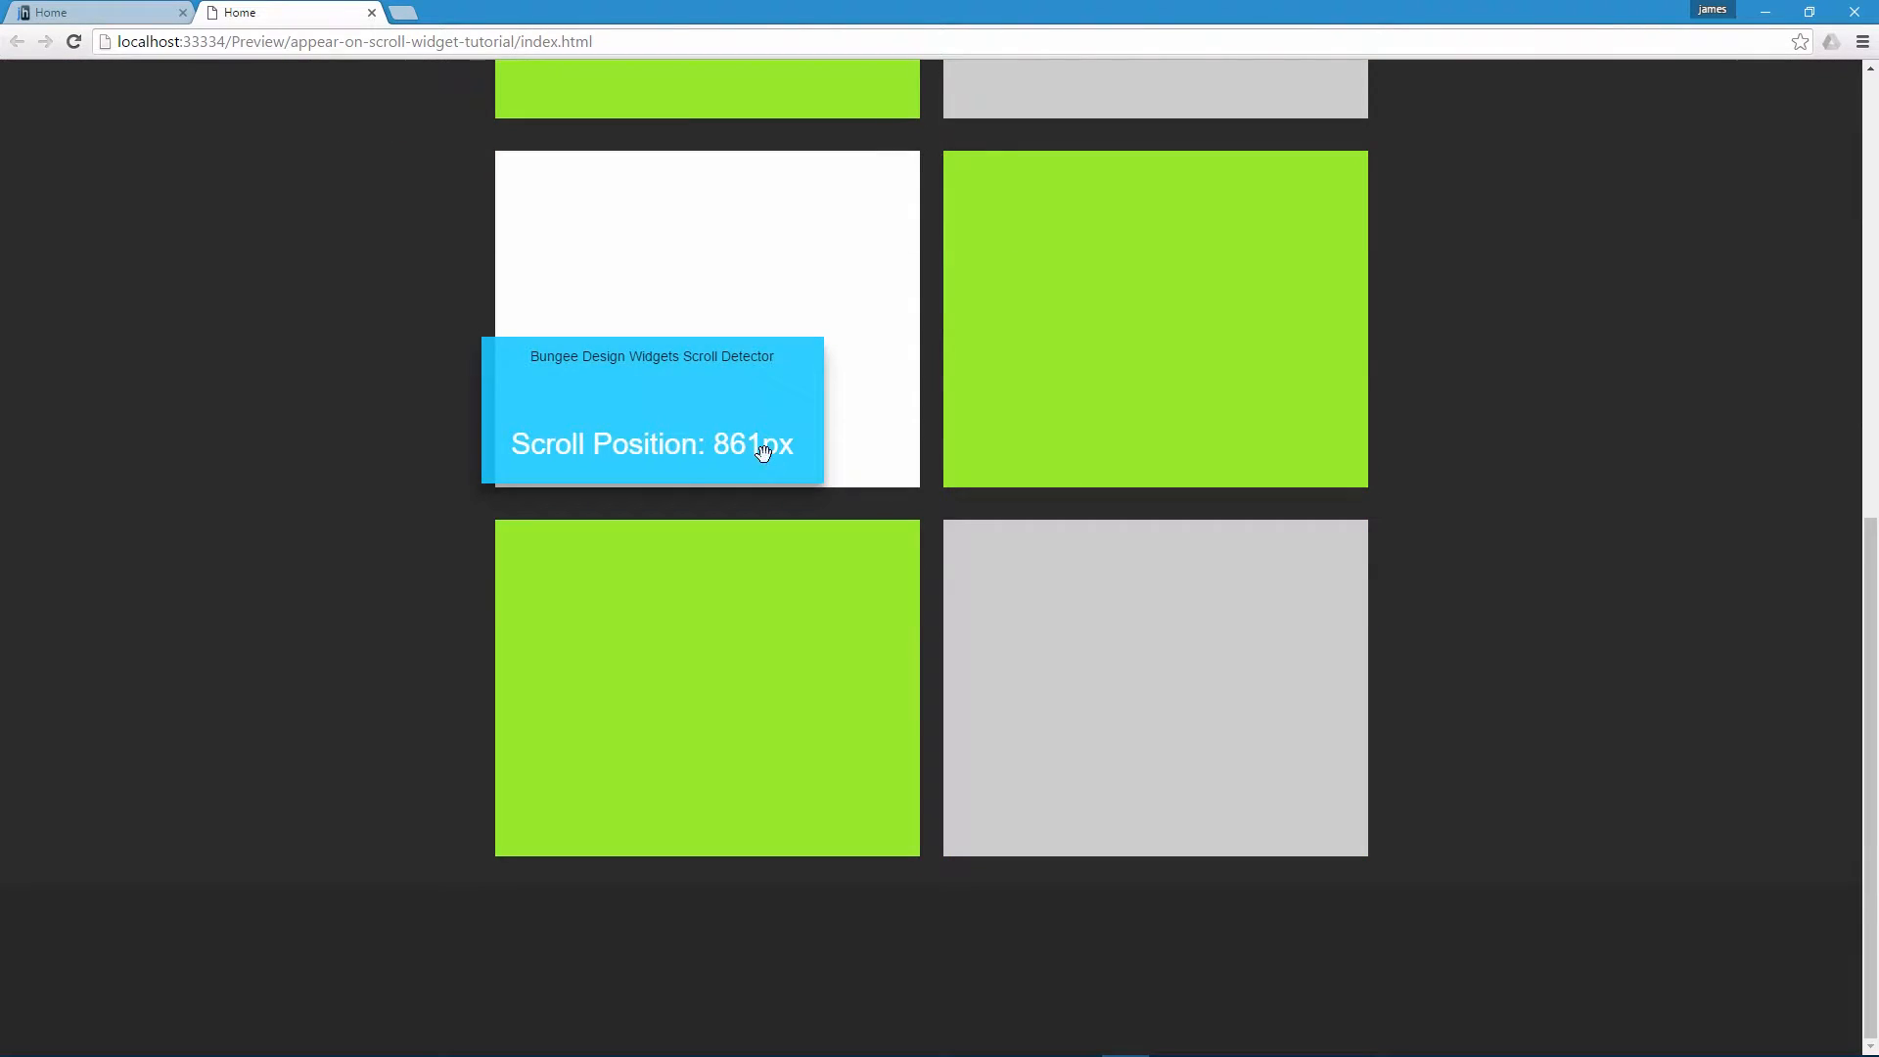
pyautogui.scroll(2, 724, 431)
pyautogui.scroll(3, 763, 357)
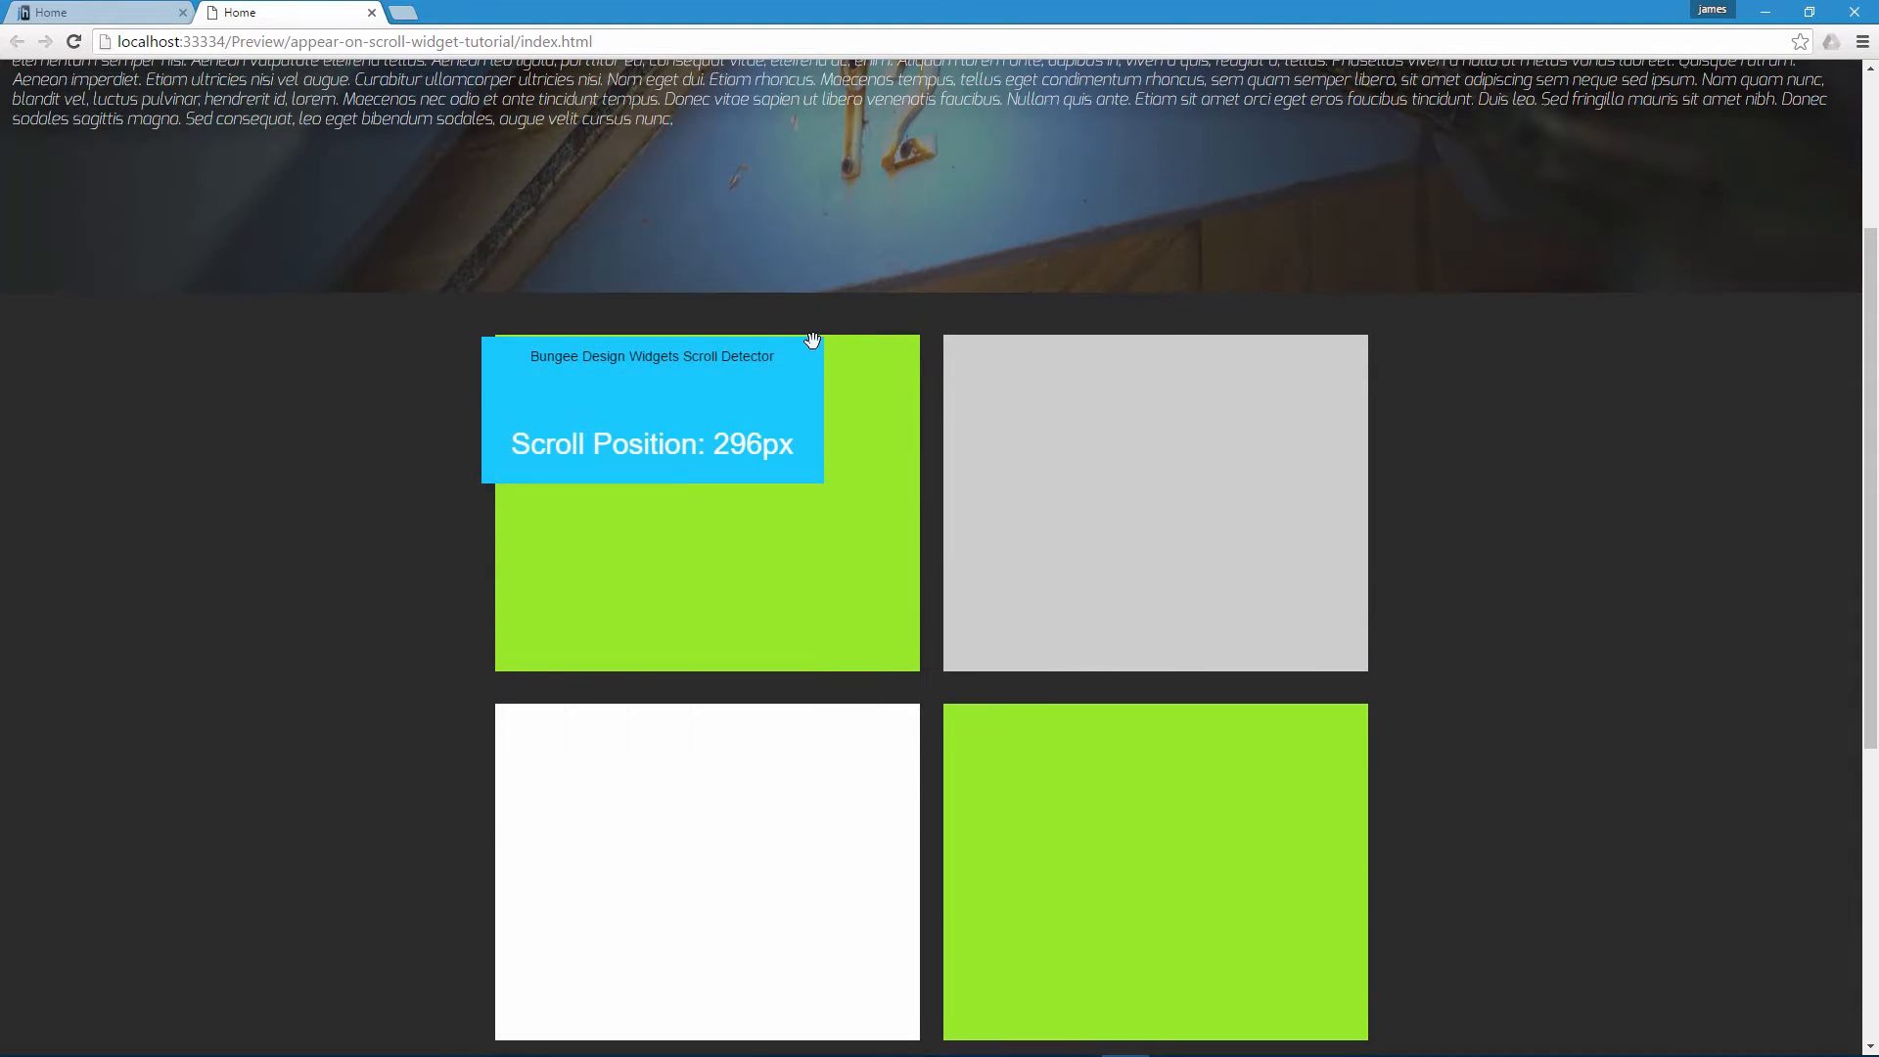
pyautogui.scroll(3, 855, 362)
pyautogui.scroll(-4, 858, 365)
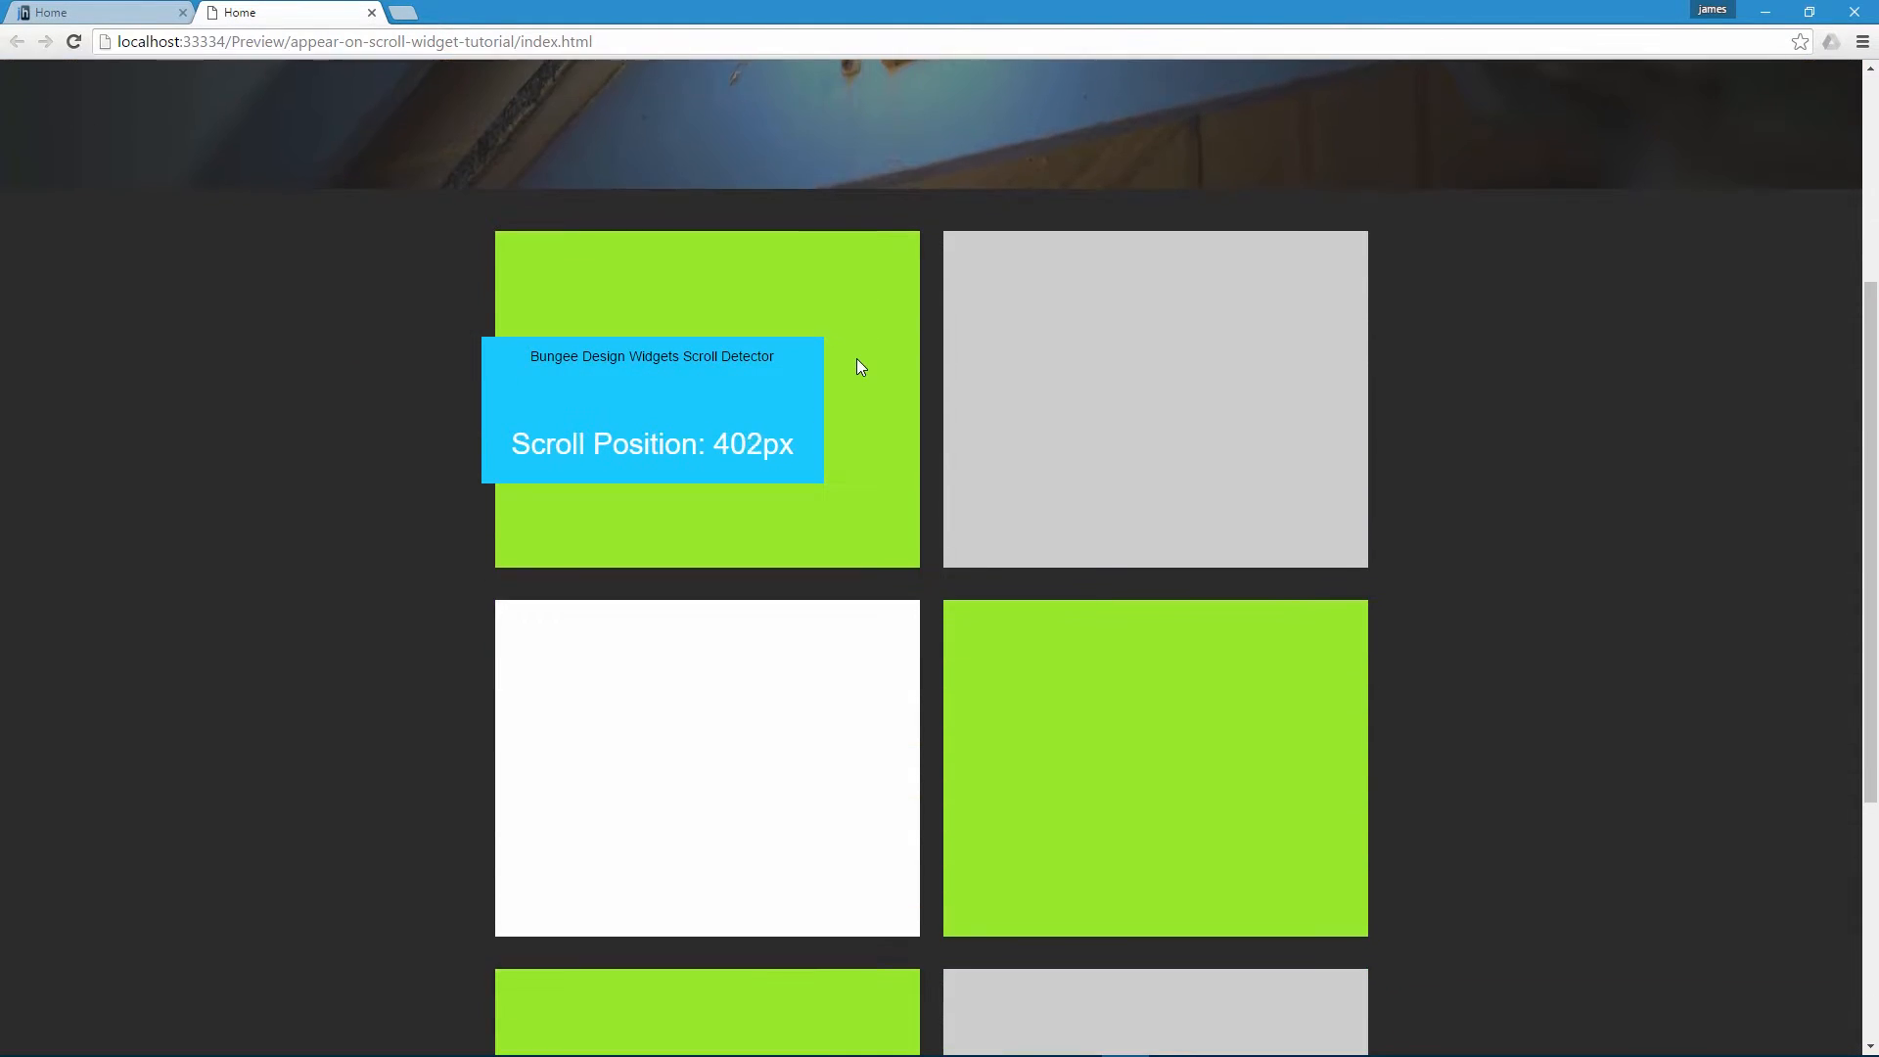
pyautogui.scroll(-1, 855, 358)
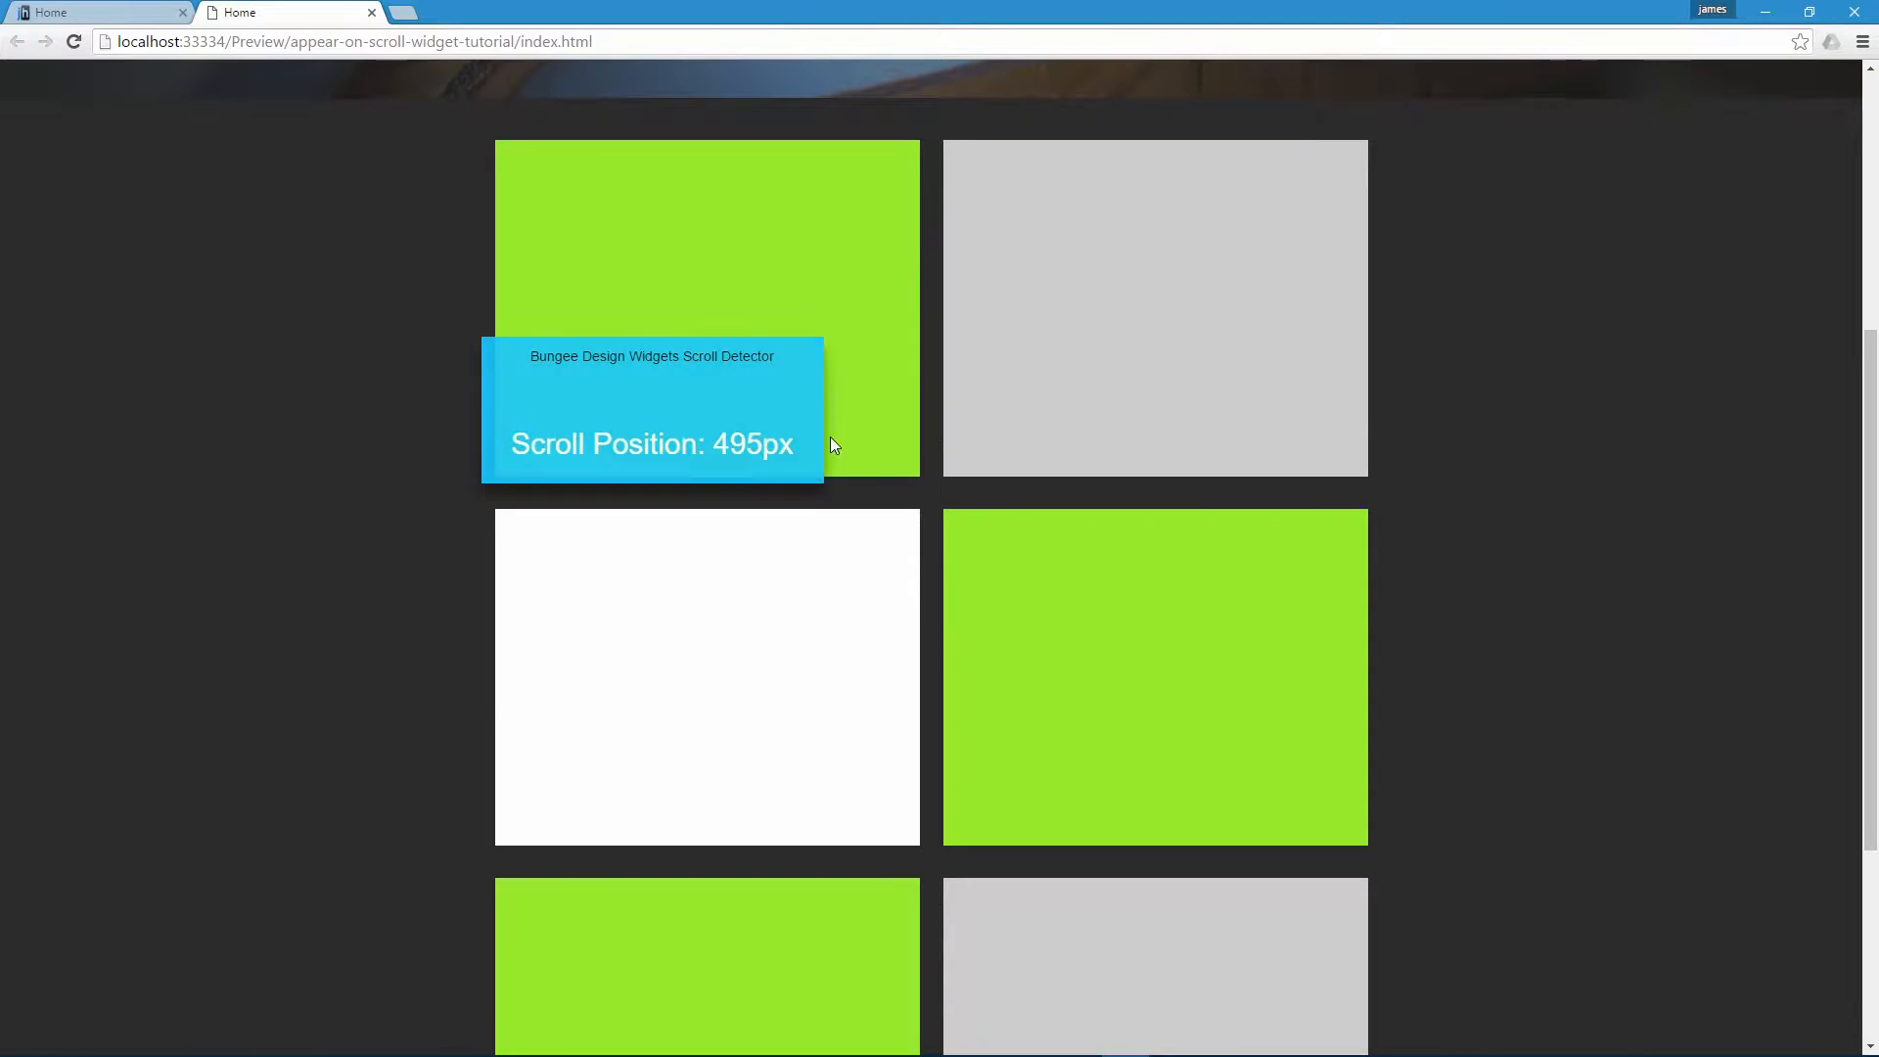
pyautogui.scroll(1, 842, 438)
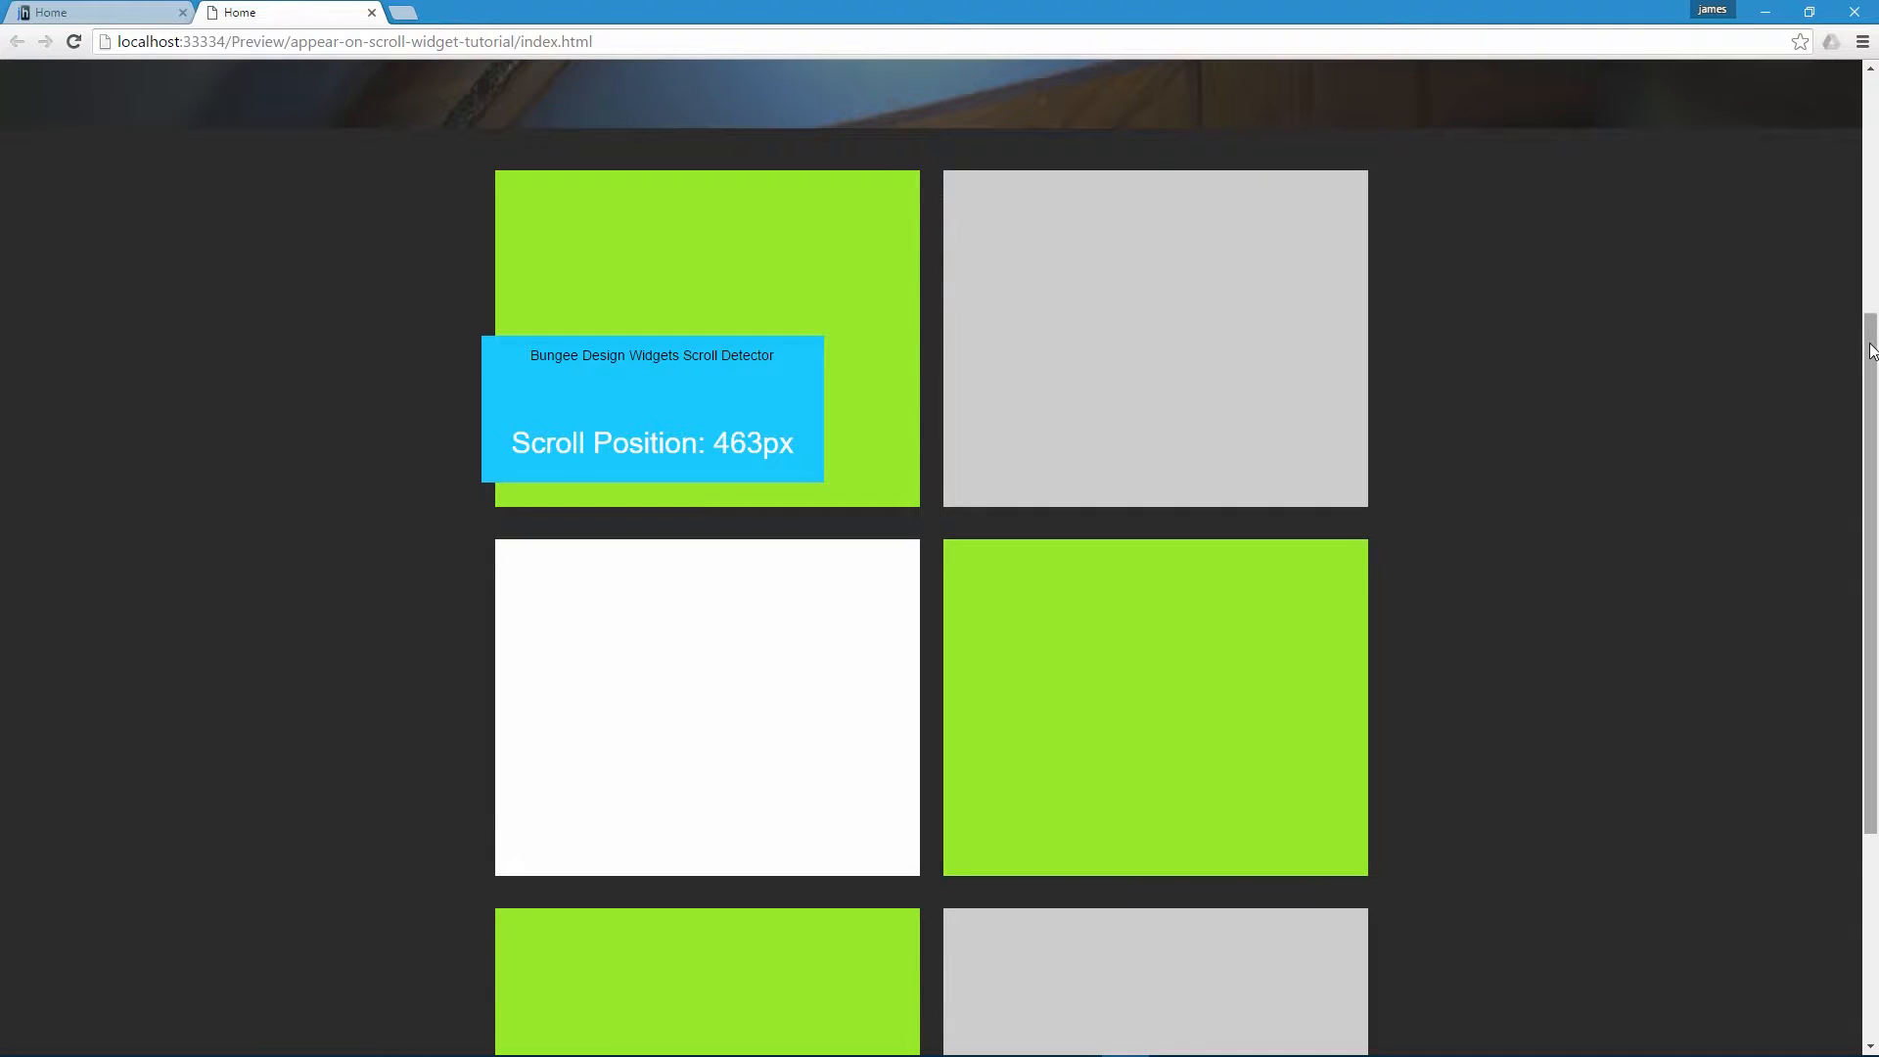
pyautogui.moveTo(1871, 350); pyautogui.dragTo(1871, 122)
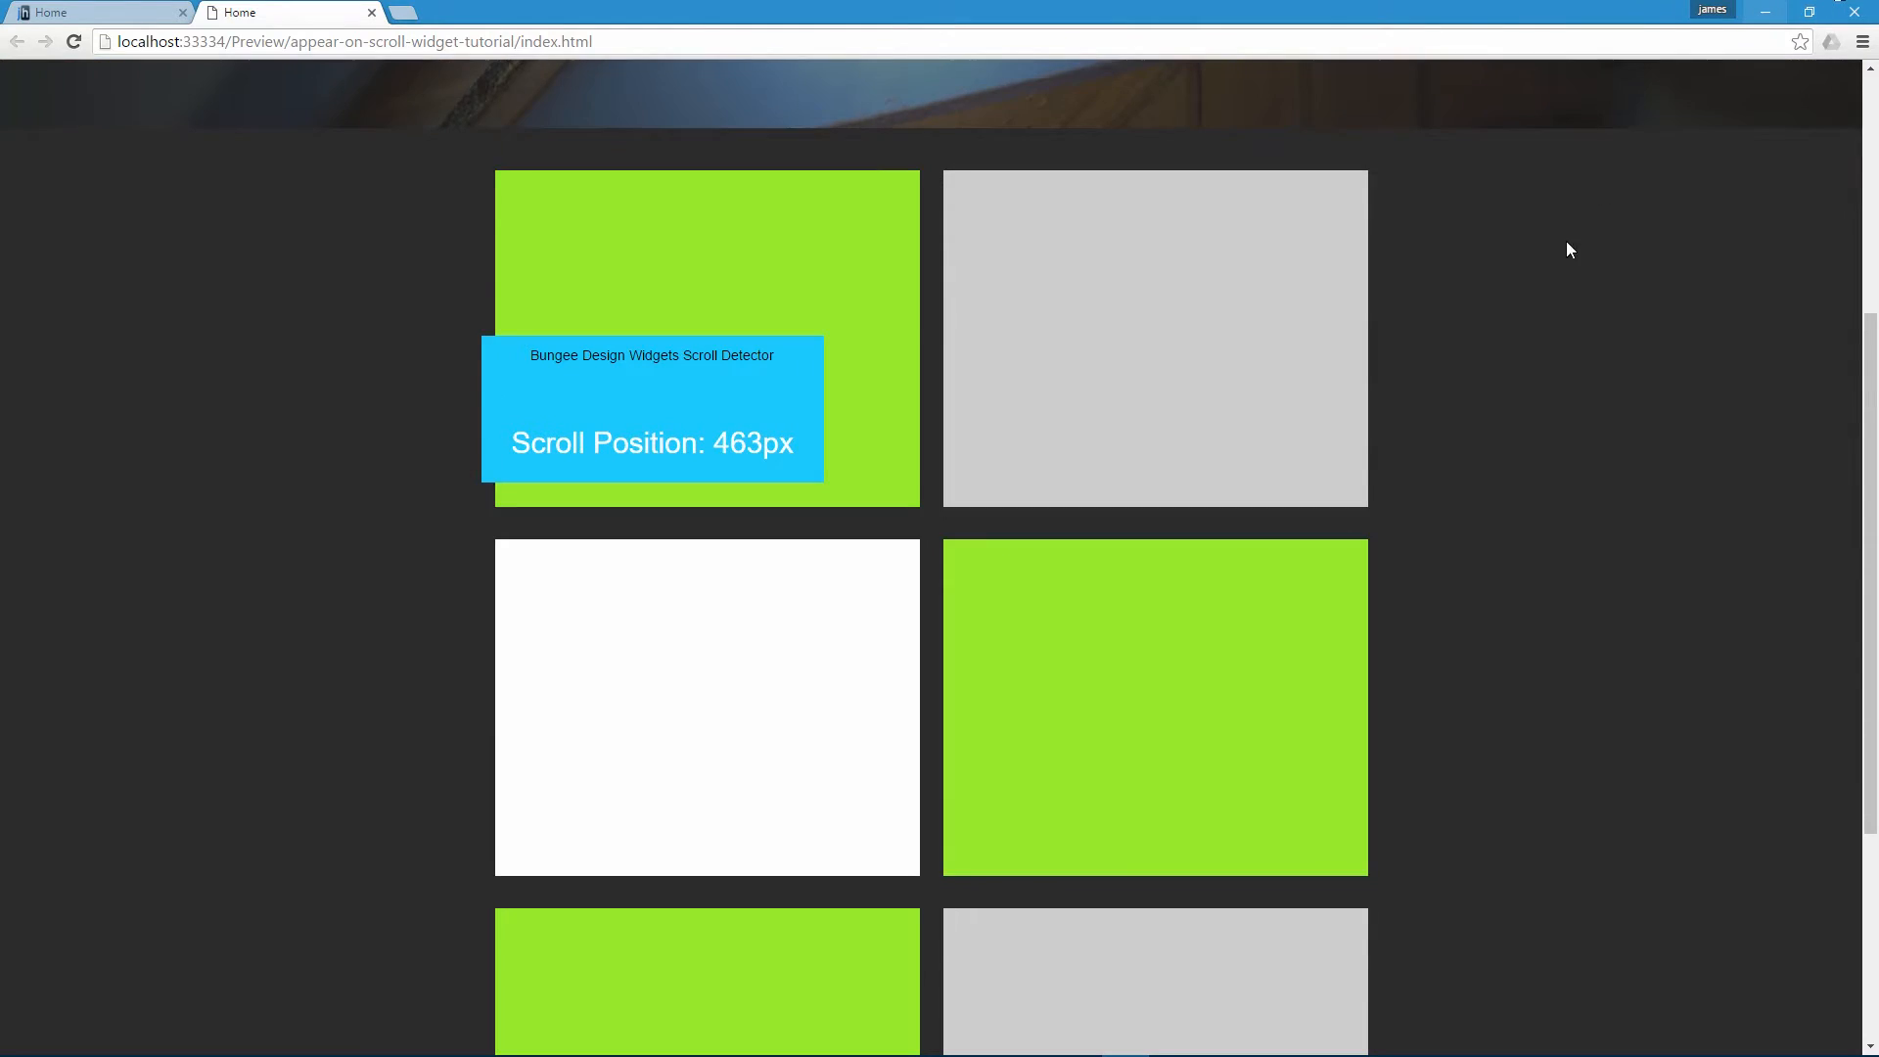
pyautogui.scroll(5, 1566, 249)
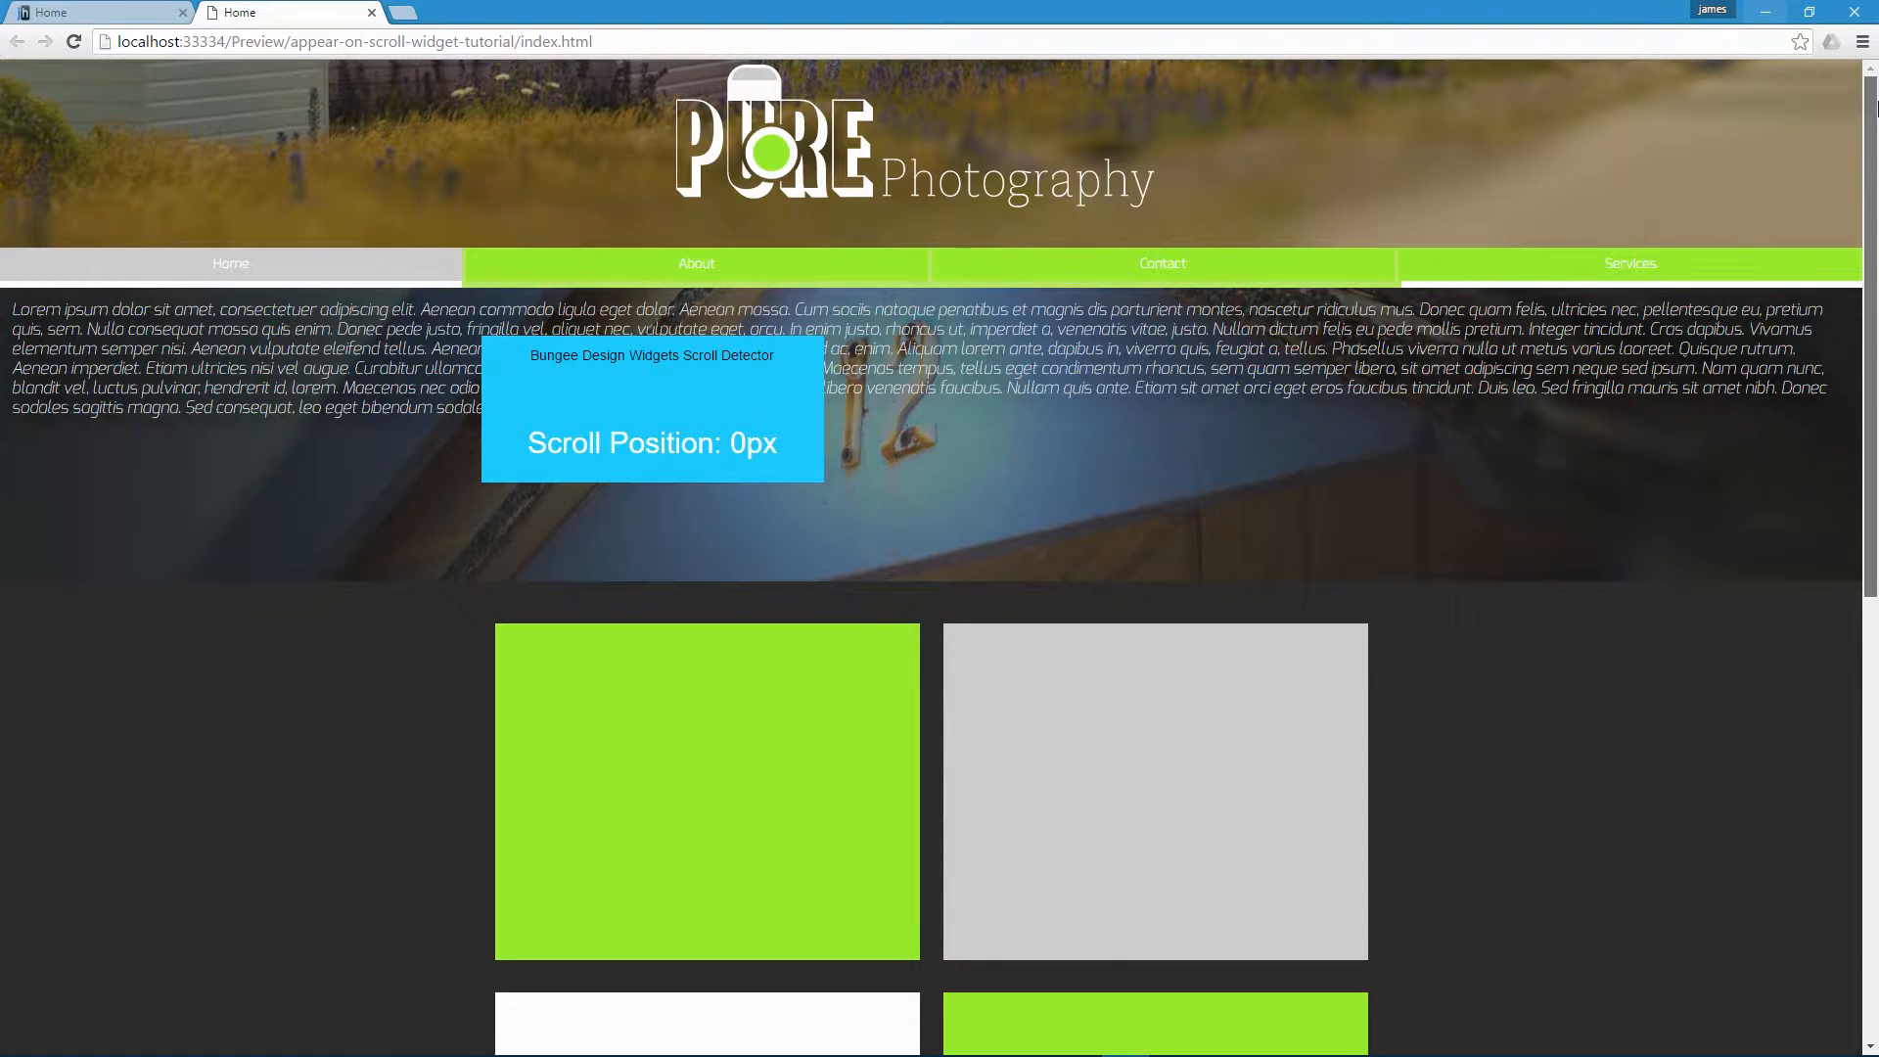
# Step: Move the preview page to scroll position 240 px, past the header menu, and copy the detector's number
pyautogui.moveTo(1869, 105); pyautogui.dragTo(1864, 236)
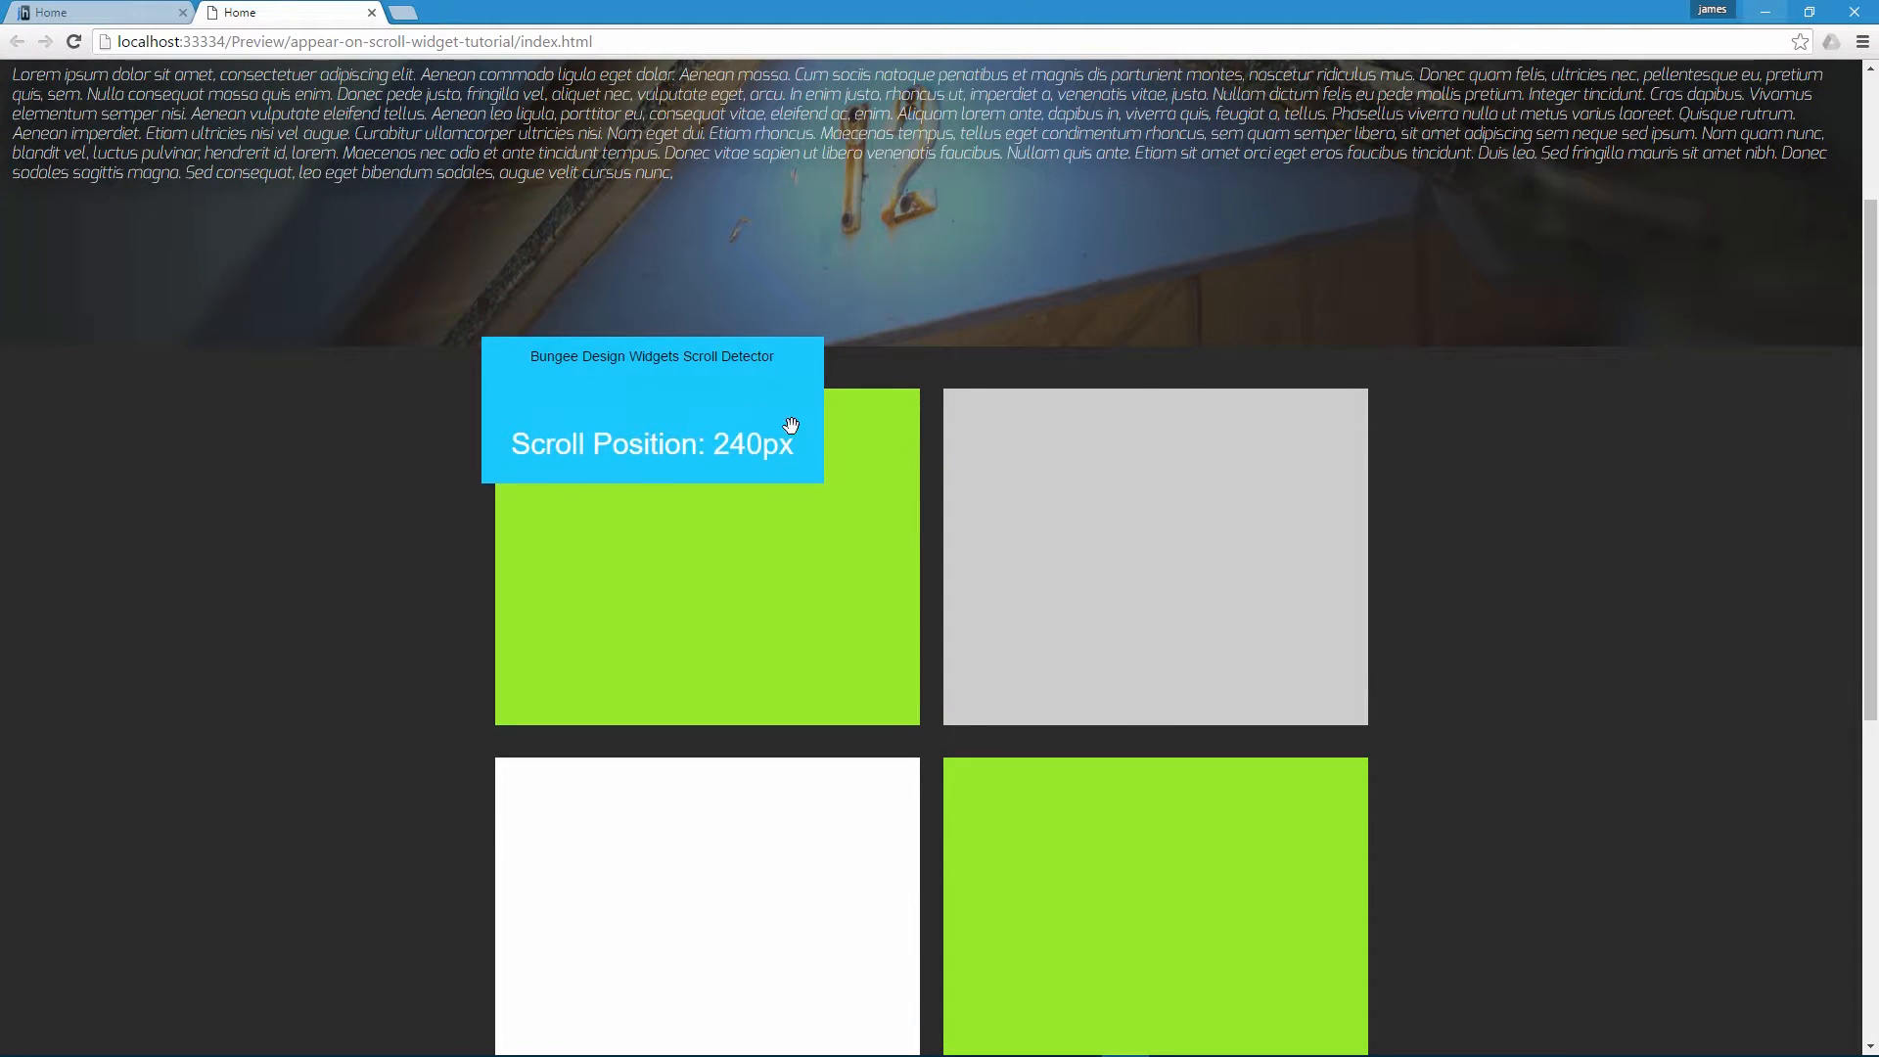
pyautogui.moveTo(713, 443); pyautogui.dragTo(755, 452)
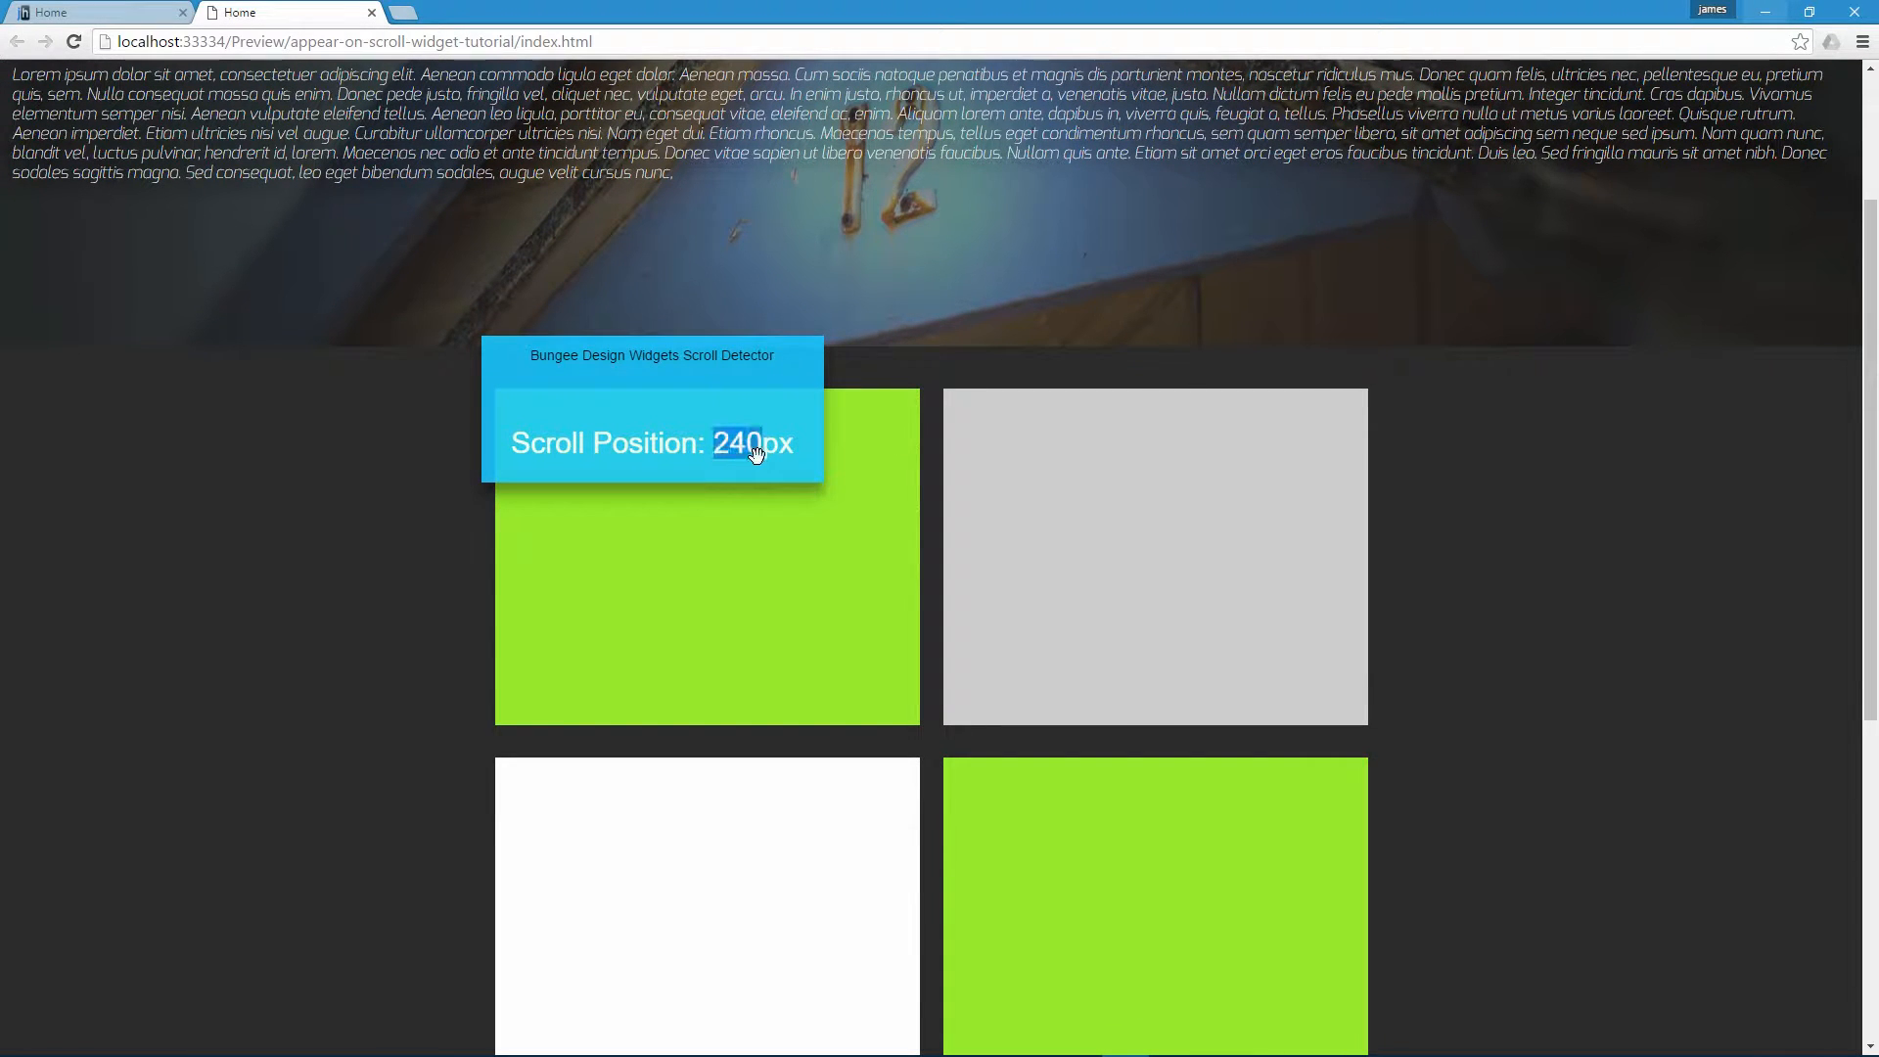
pyautogui.rightClick(756, 452)
pyautogui.click(755, 470)
pyautogui.click(755, 435)
# Step: Switch back to Adobe Muse and undo hiding the pinned nav bar widget
pyautogui.click(1761, 11)
pyautogui.click(642, 368)
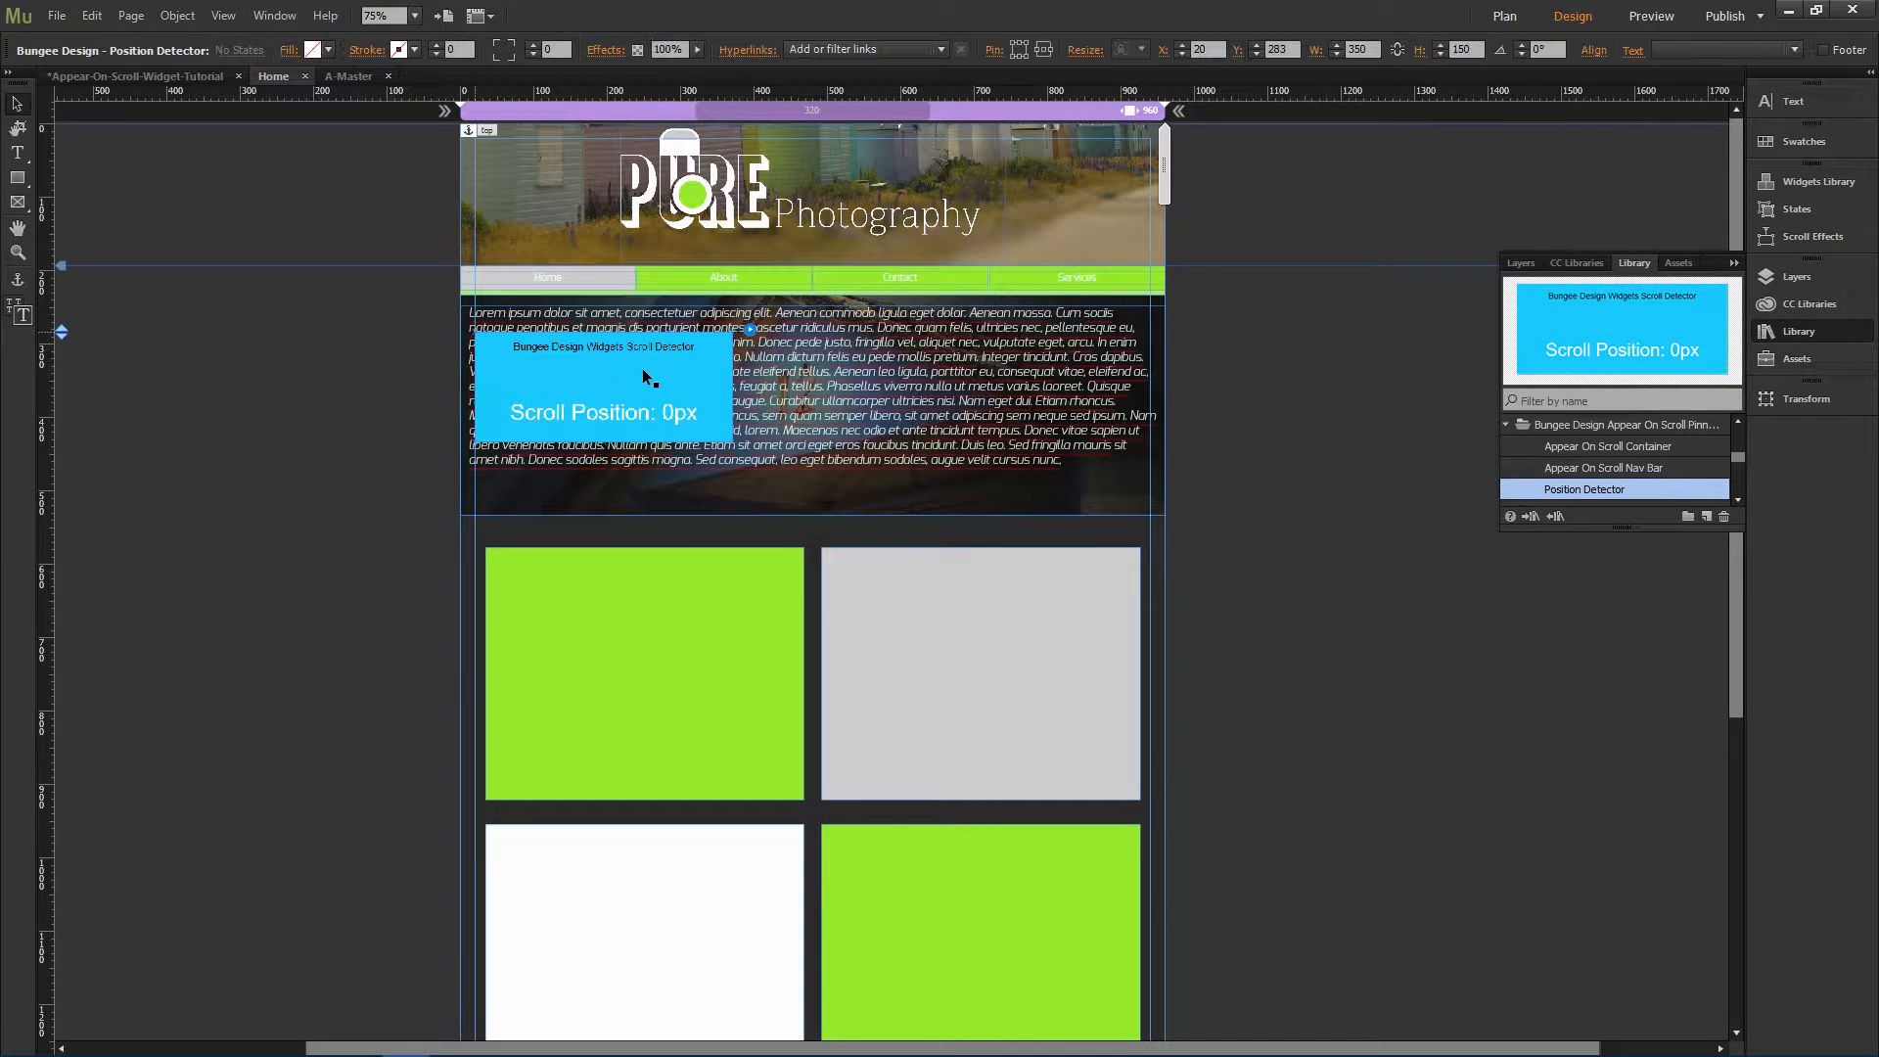
pyautogui.click(353, 401)
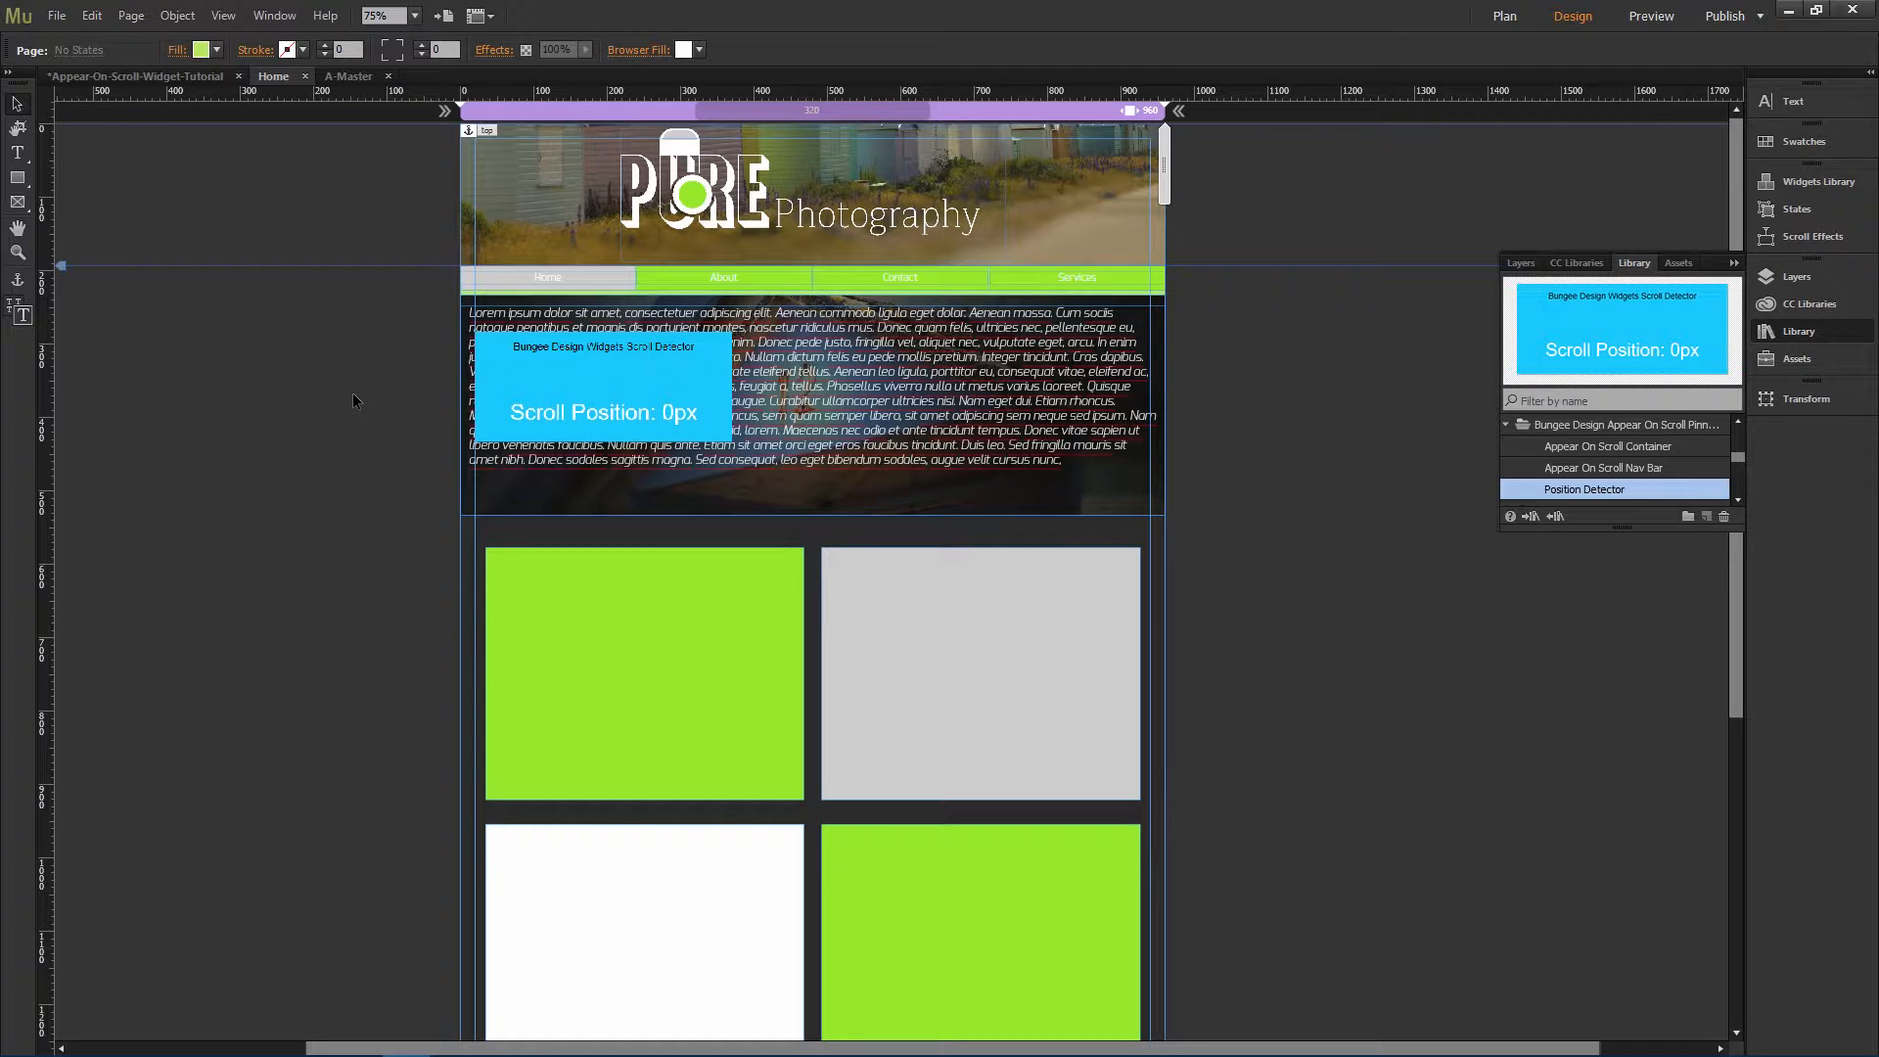
pyautogui.hotkey('ctrl', 'z')
pyautogui.click(353, 400)
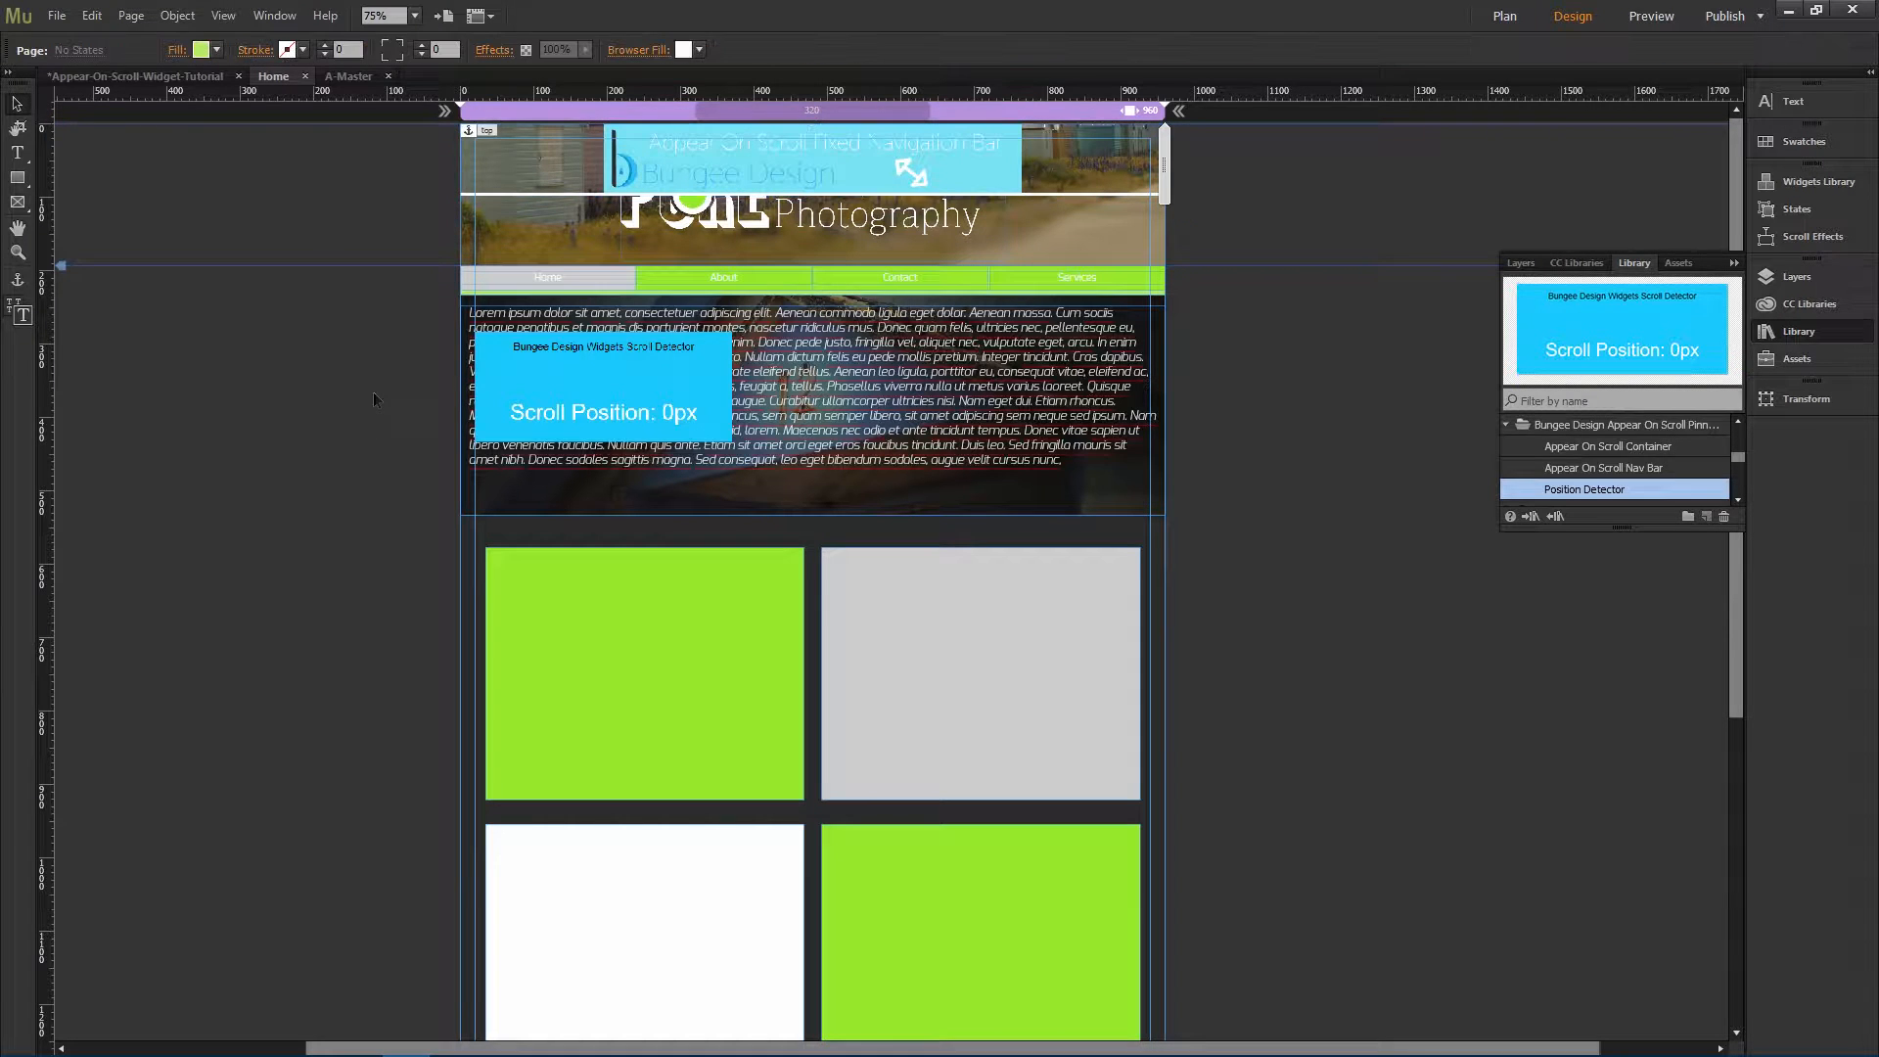
# Step: Delete the Position Detector widget from the page
pyautogui.click(581, 368)
pyautogui.click(581, 368)
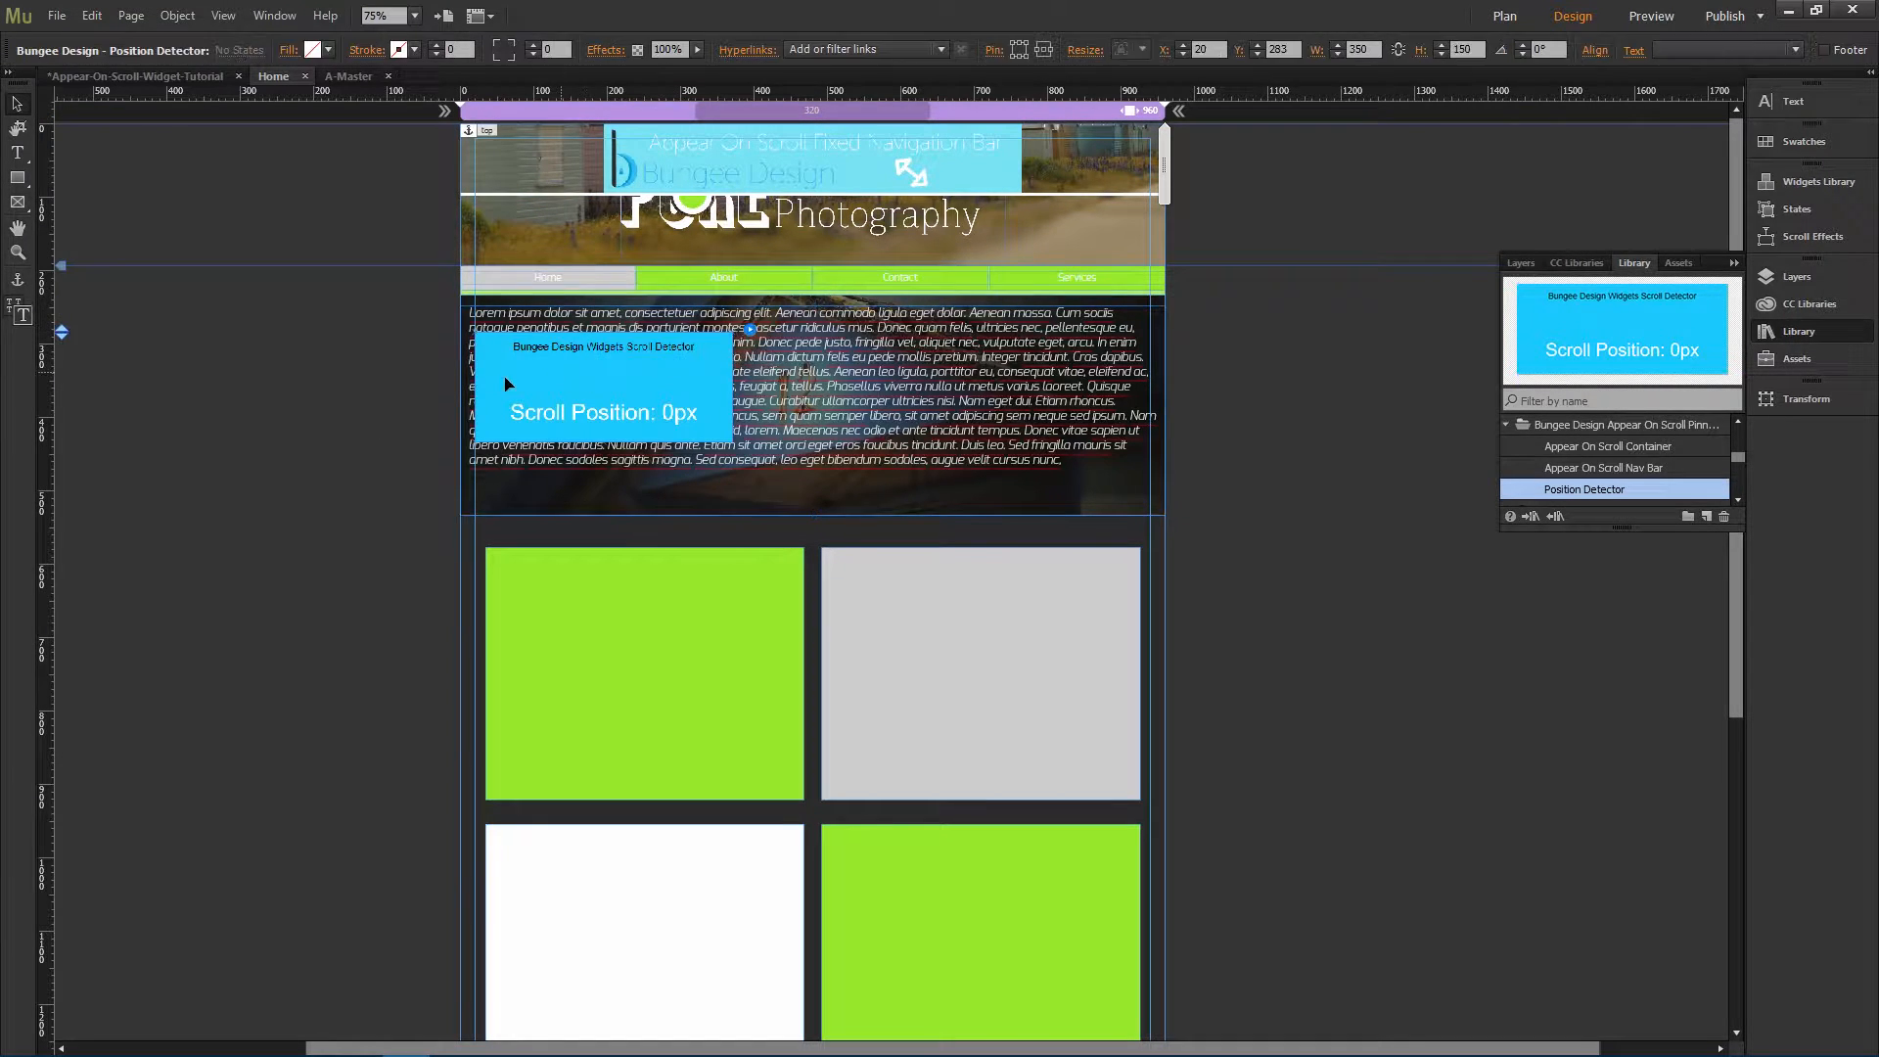
pyautogui.moveTo(646, 388); pyautogui.dragTo(669, 411)
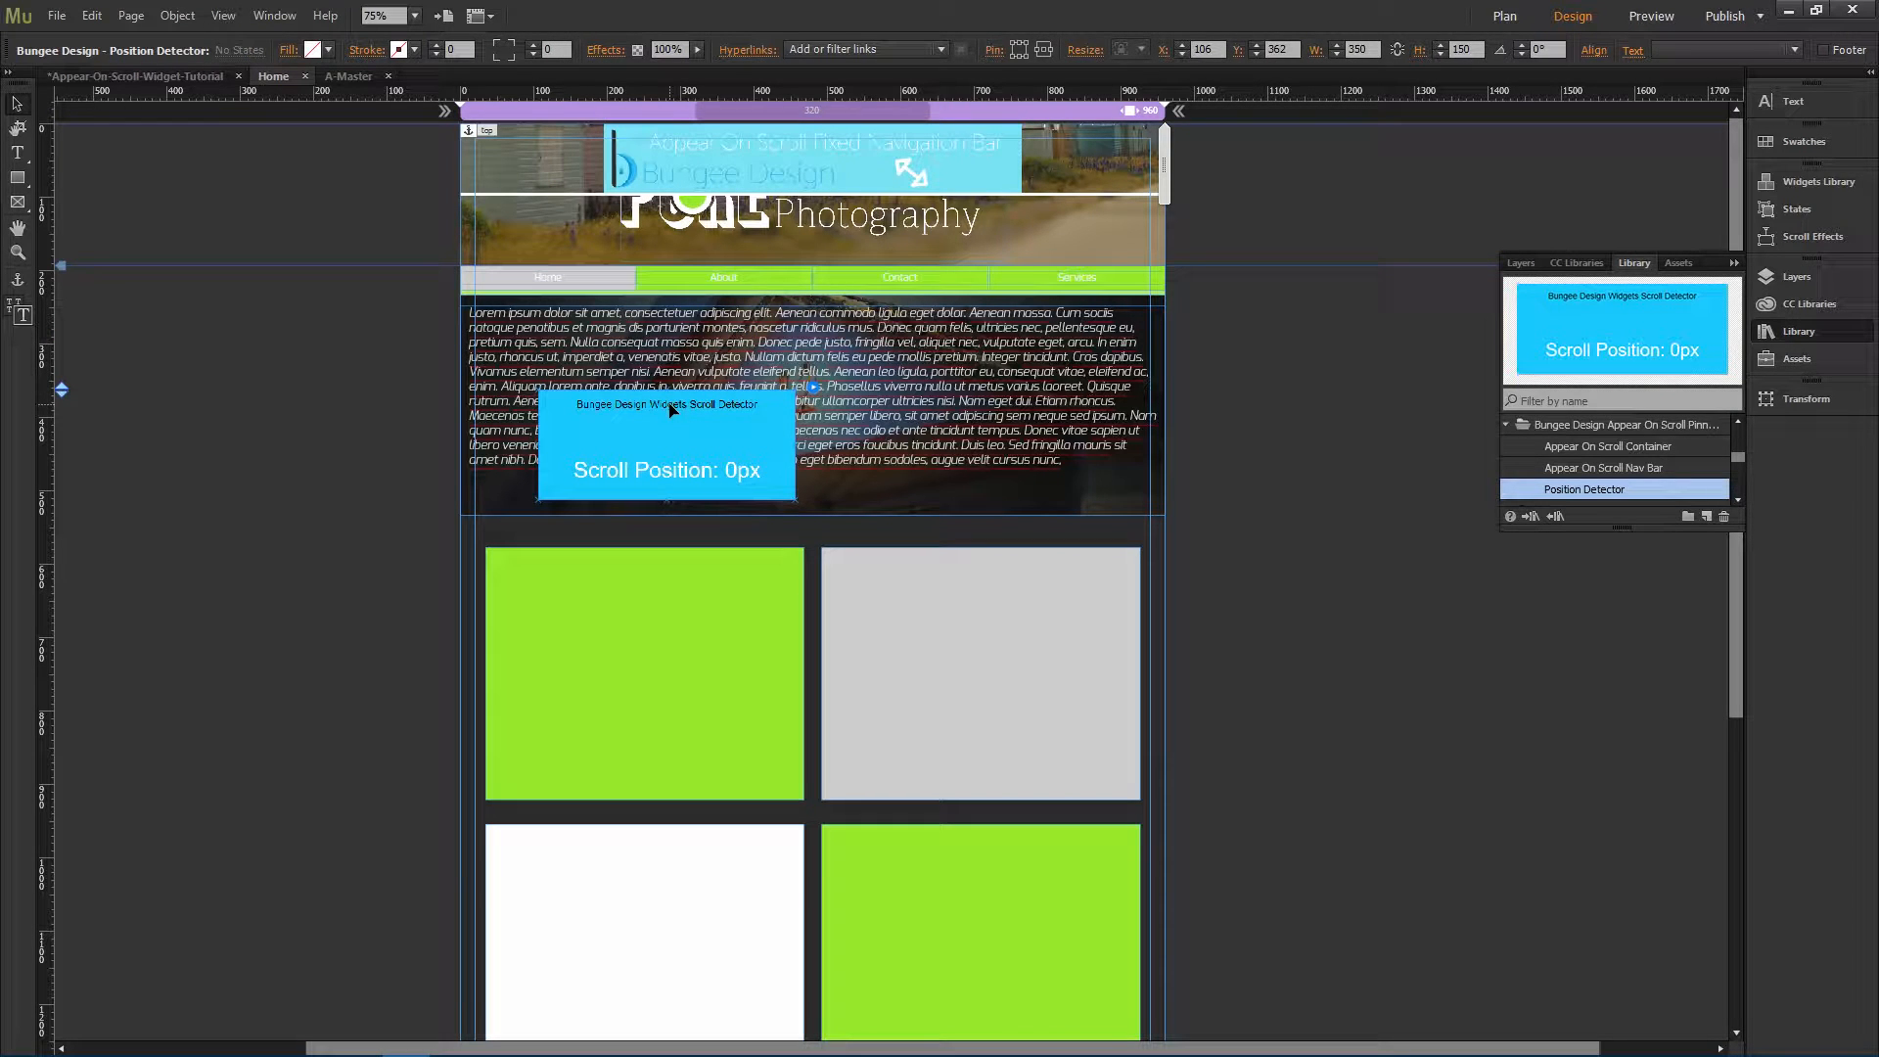
pyautogui.press('Delete')
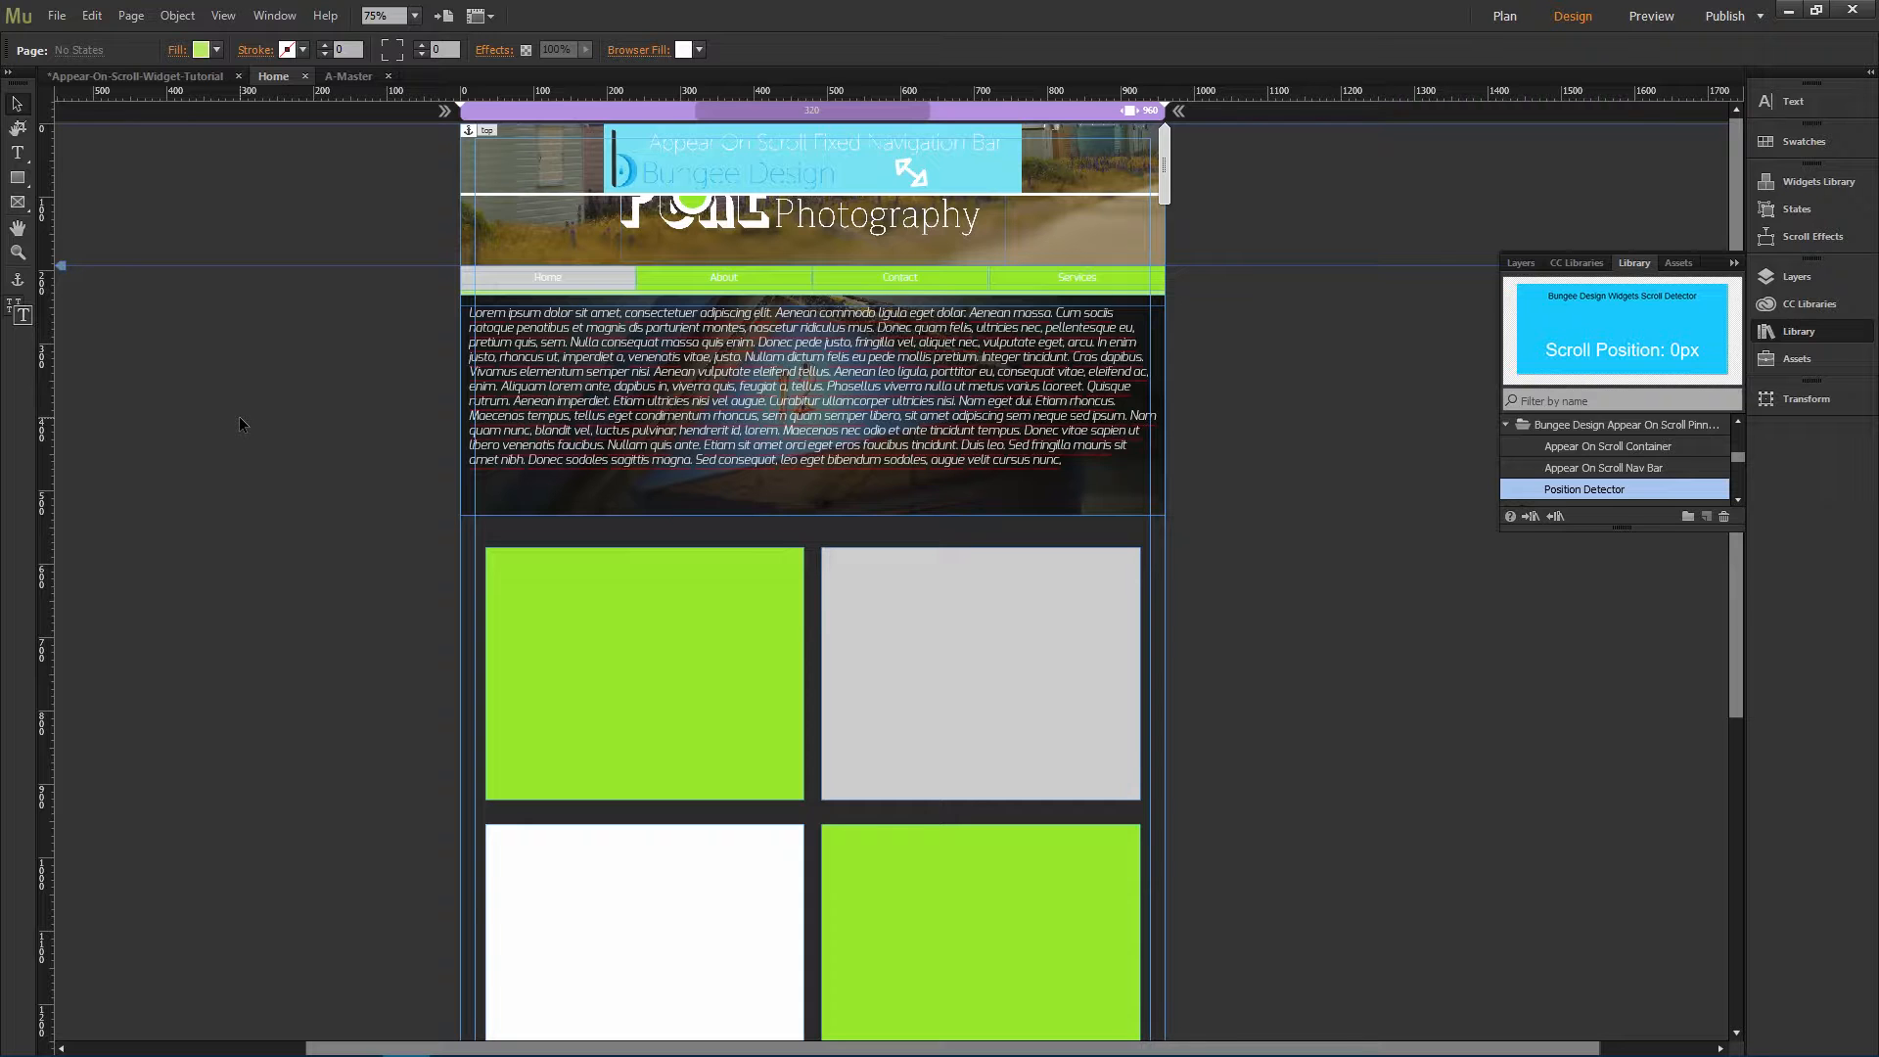
# Step: Set the Scroll Position to 240 in the Appear On Scroll Pinned Nav Bar widget's options
pyautogui.click(724, 169)
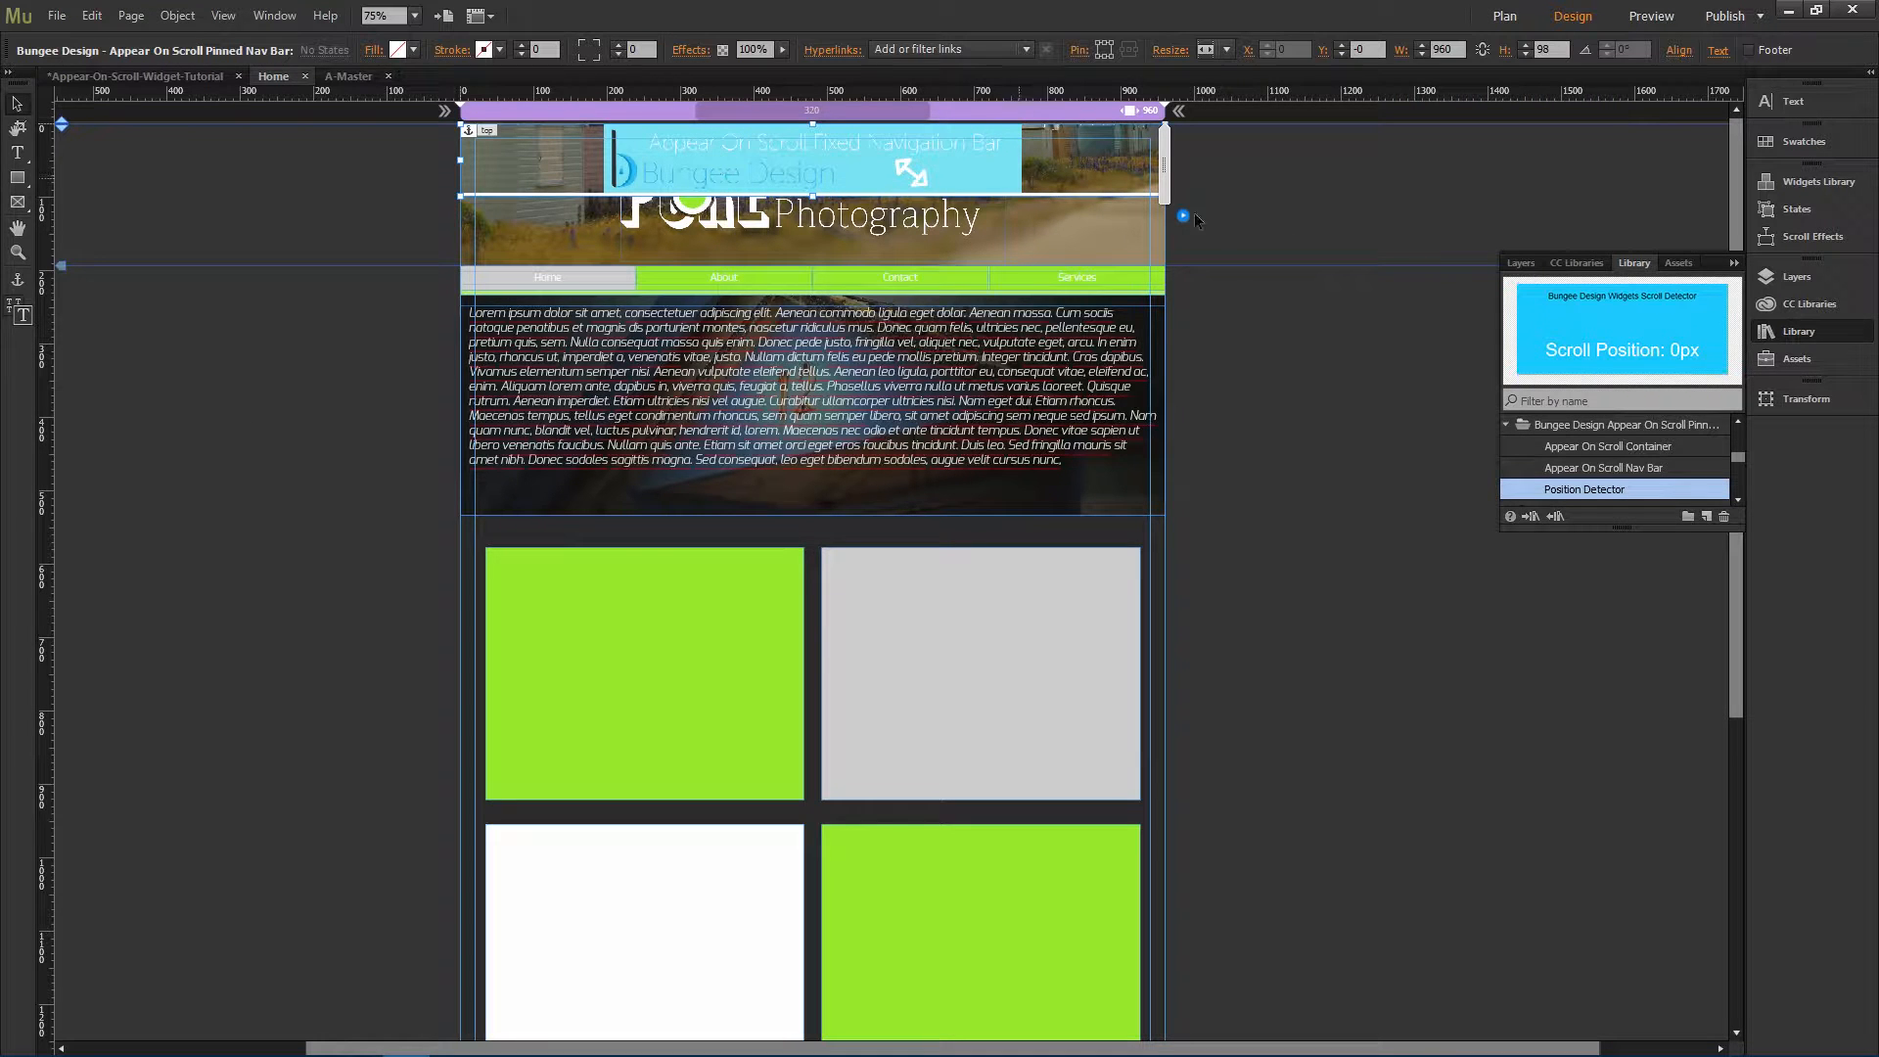
pyautogui.click(1183, 218)
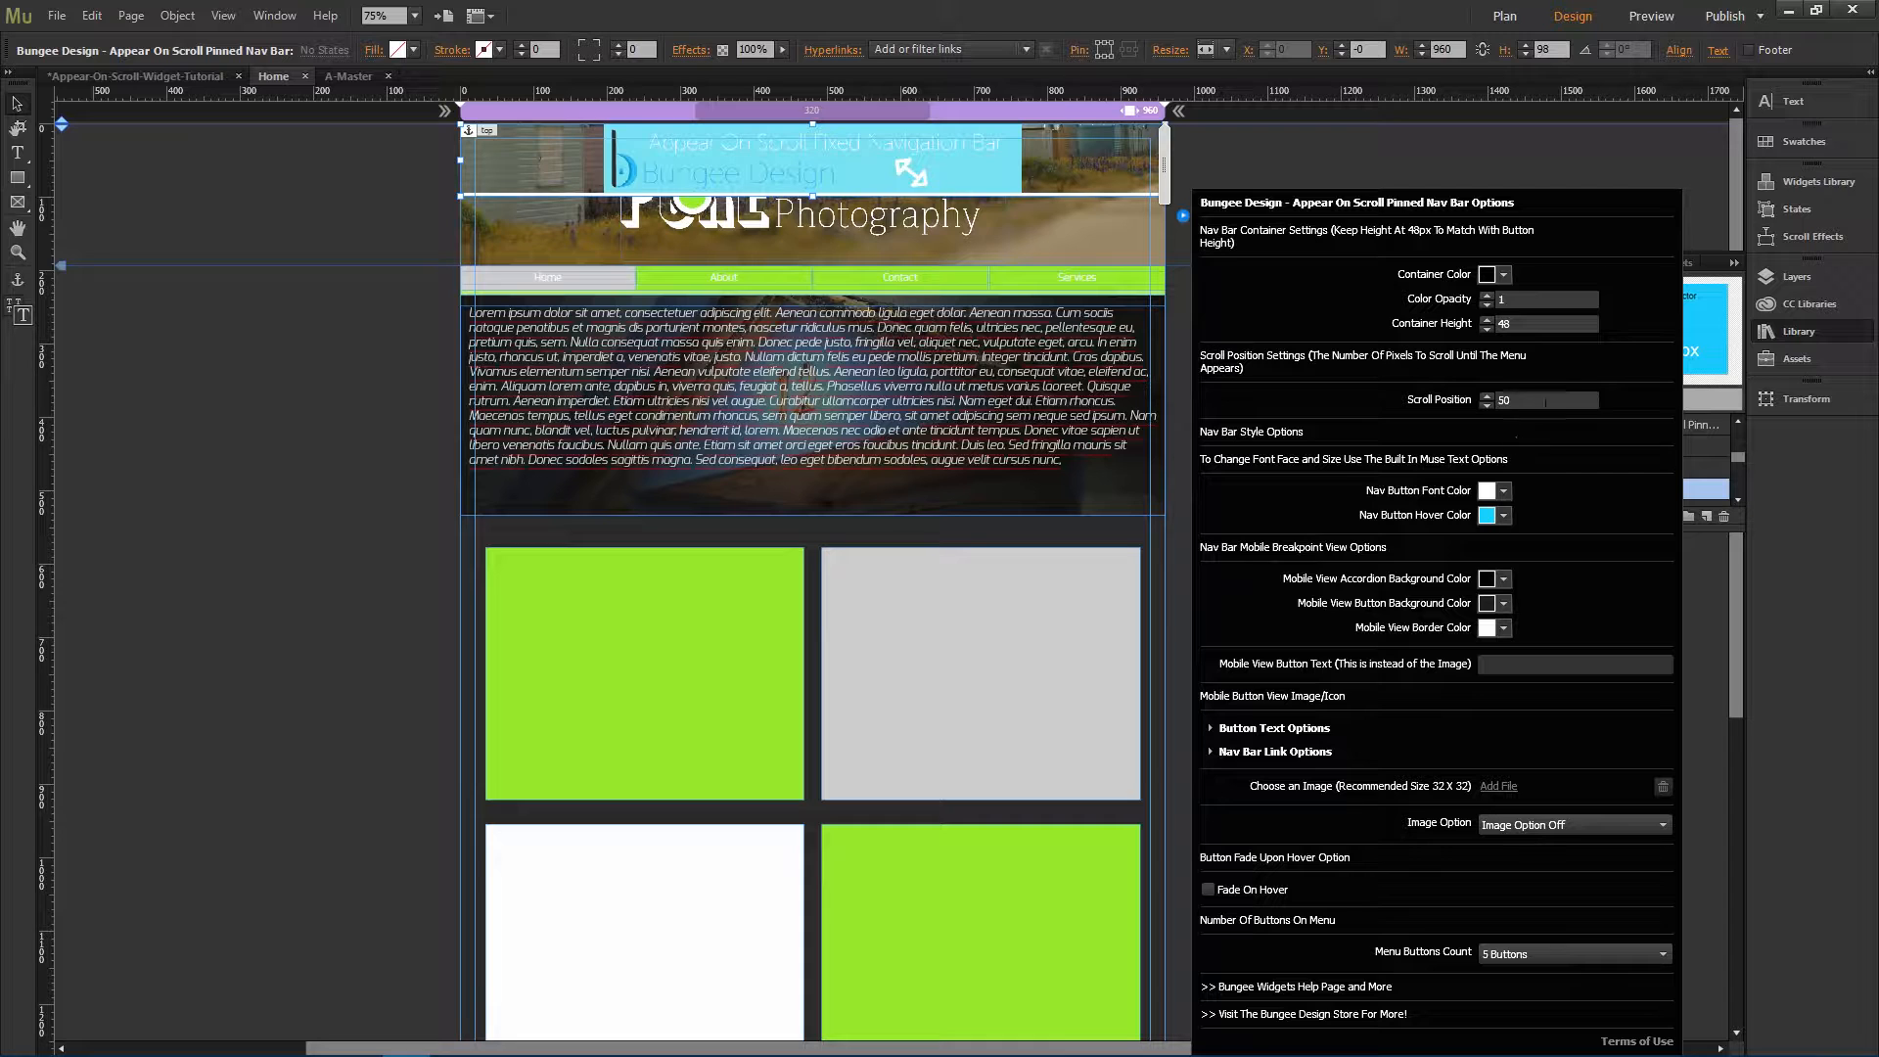
pyautogui.click(1545, 402)
pyautogui.rightClick(1506, 396)
pyautogui.click(1546, 450)
pyautogui.click(1557, 324)
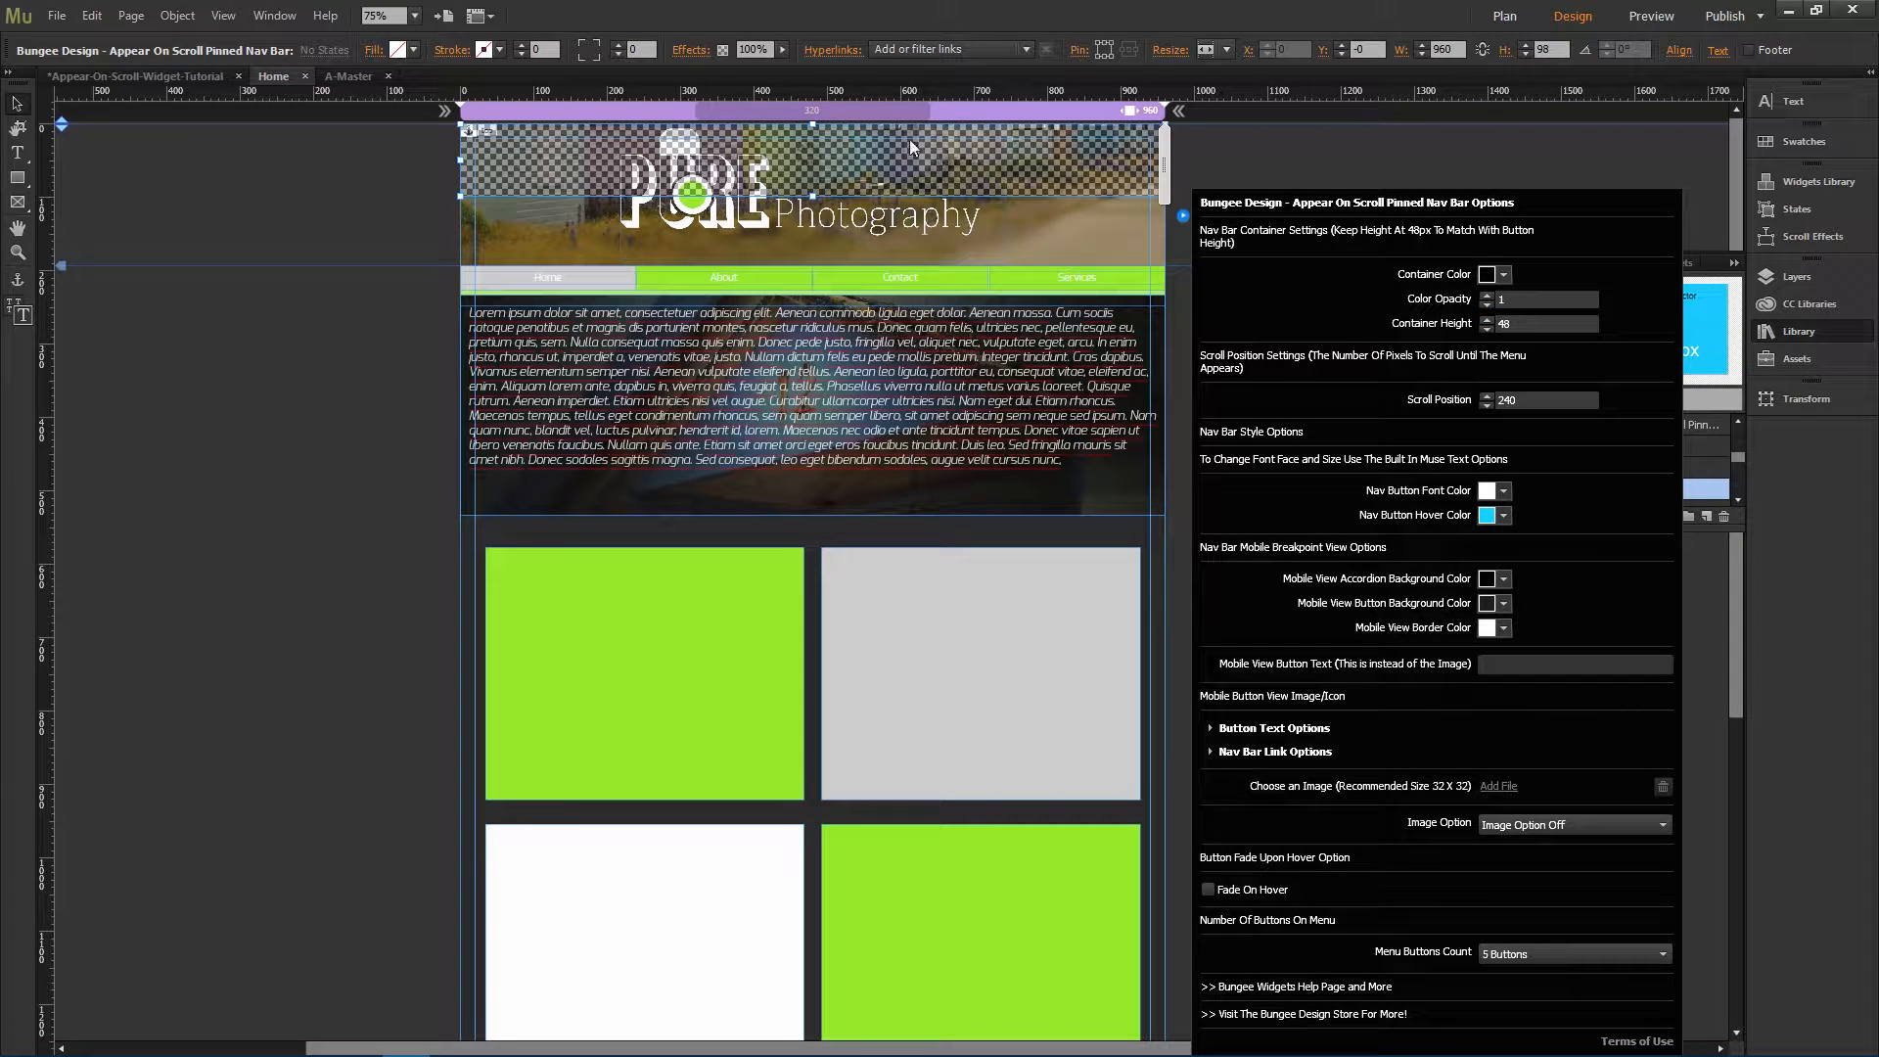
# Step: Preview the site in the browser and scroll down and back up to check when the pinned nav bar appears
pyautogui.click(353, 429)
pyautogui.click(57, 15)
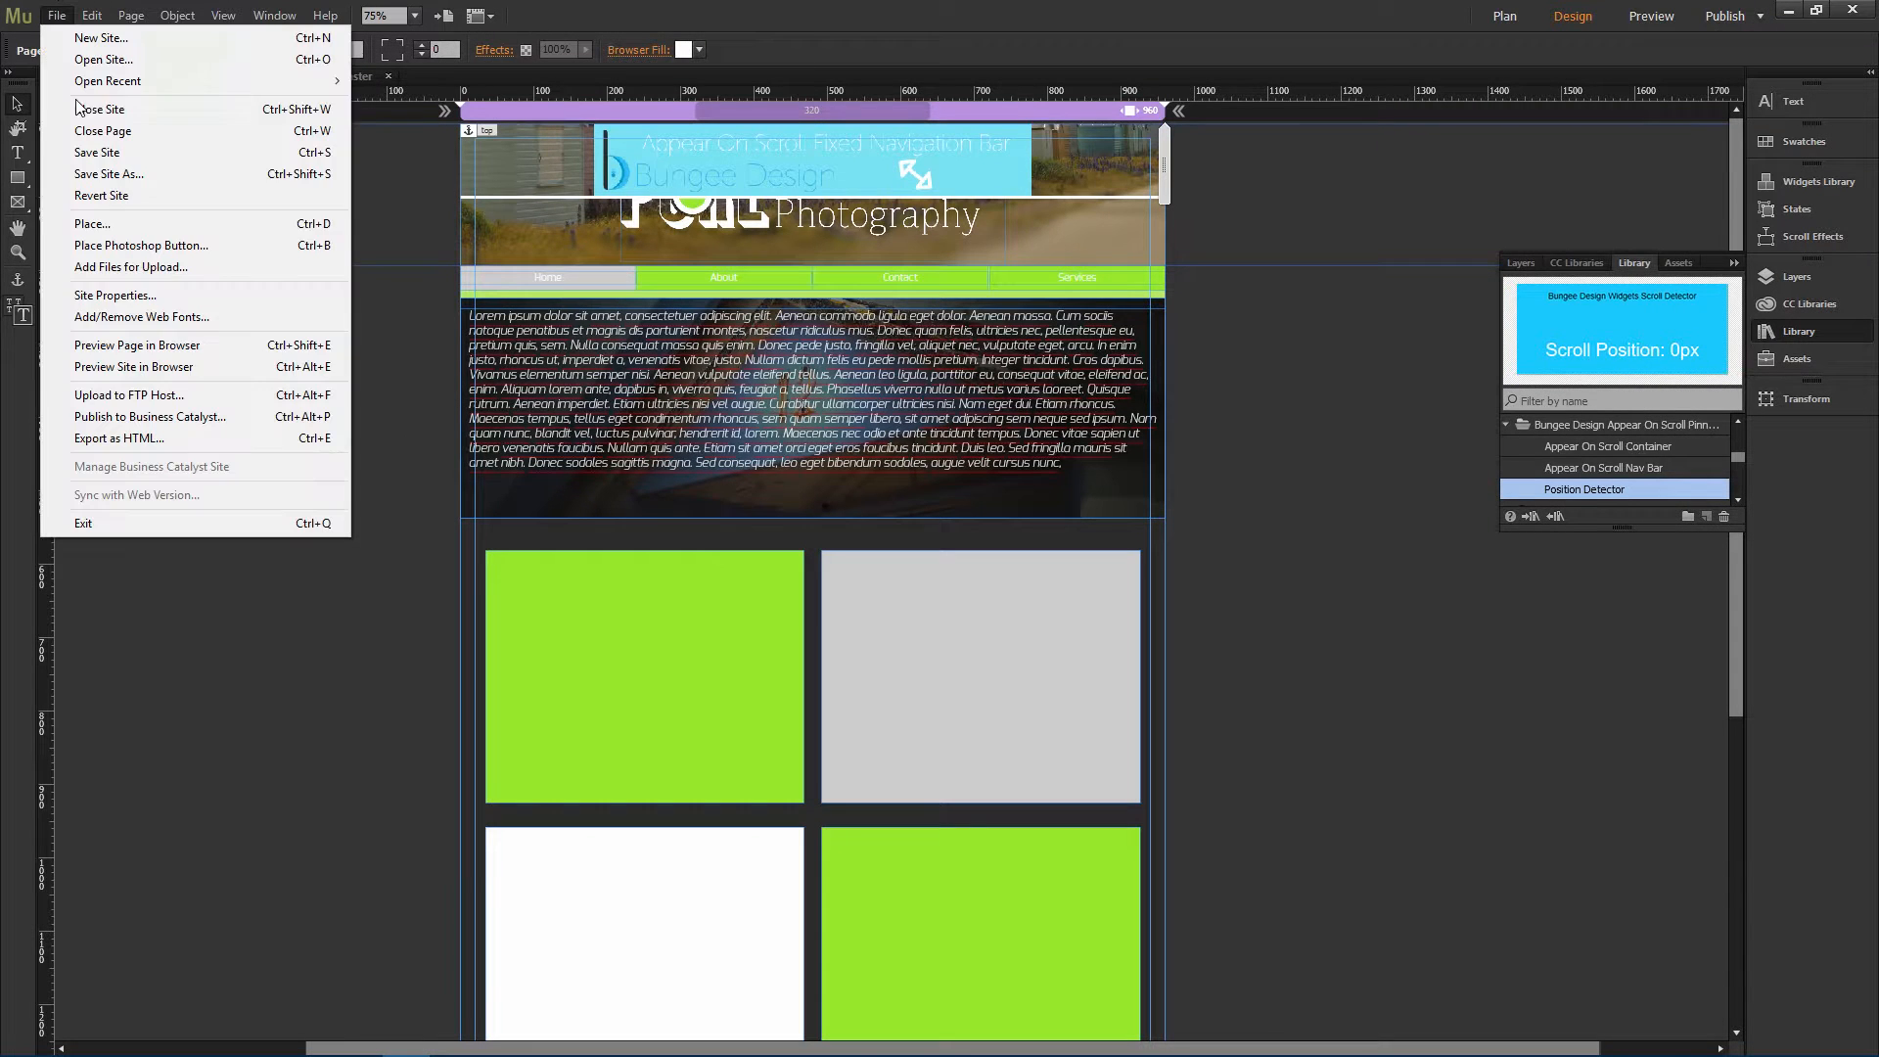
pyautogui.click(179, 369)
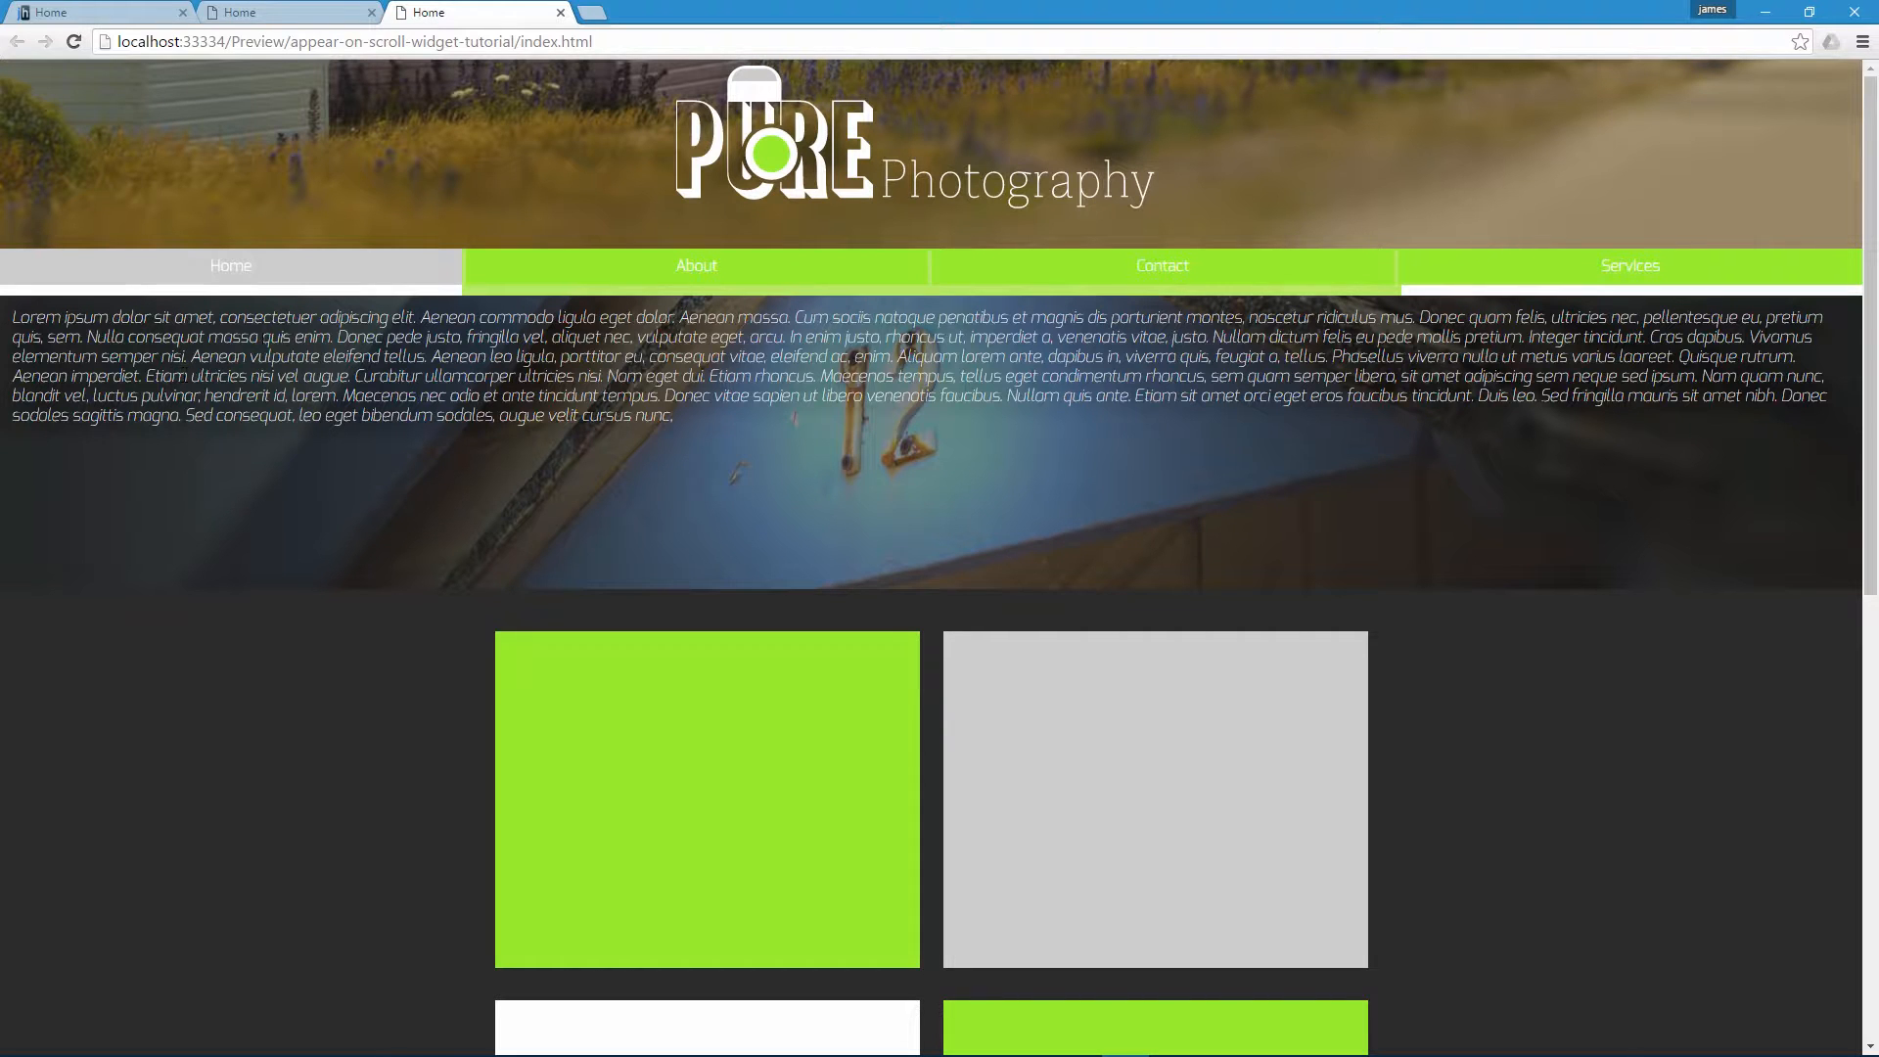
pyautogui.scroll(-3, 549, 380)
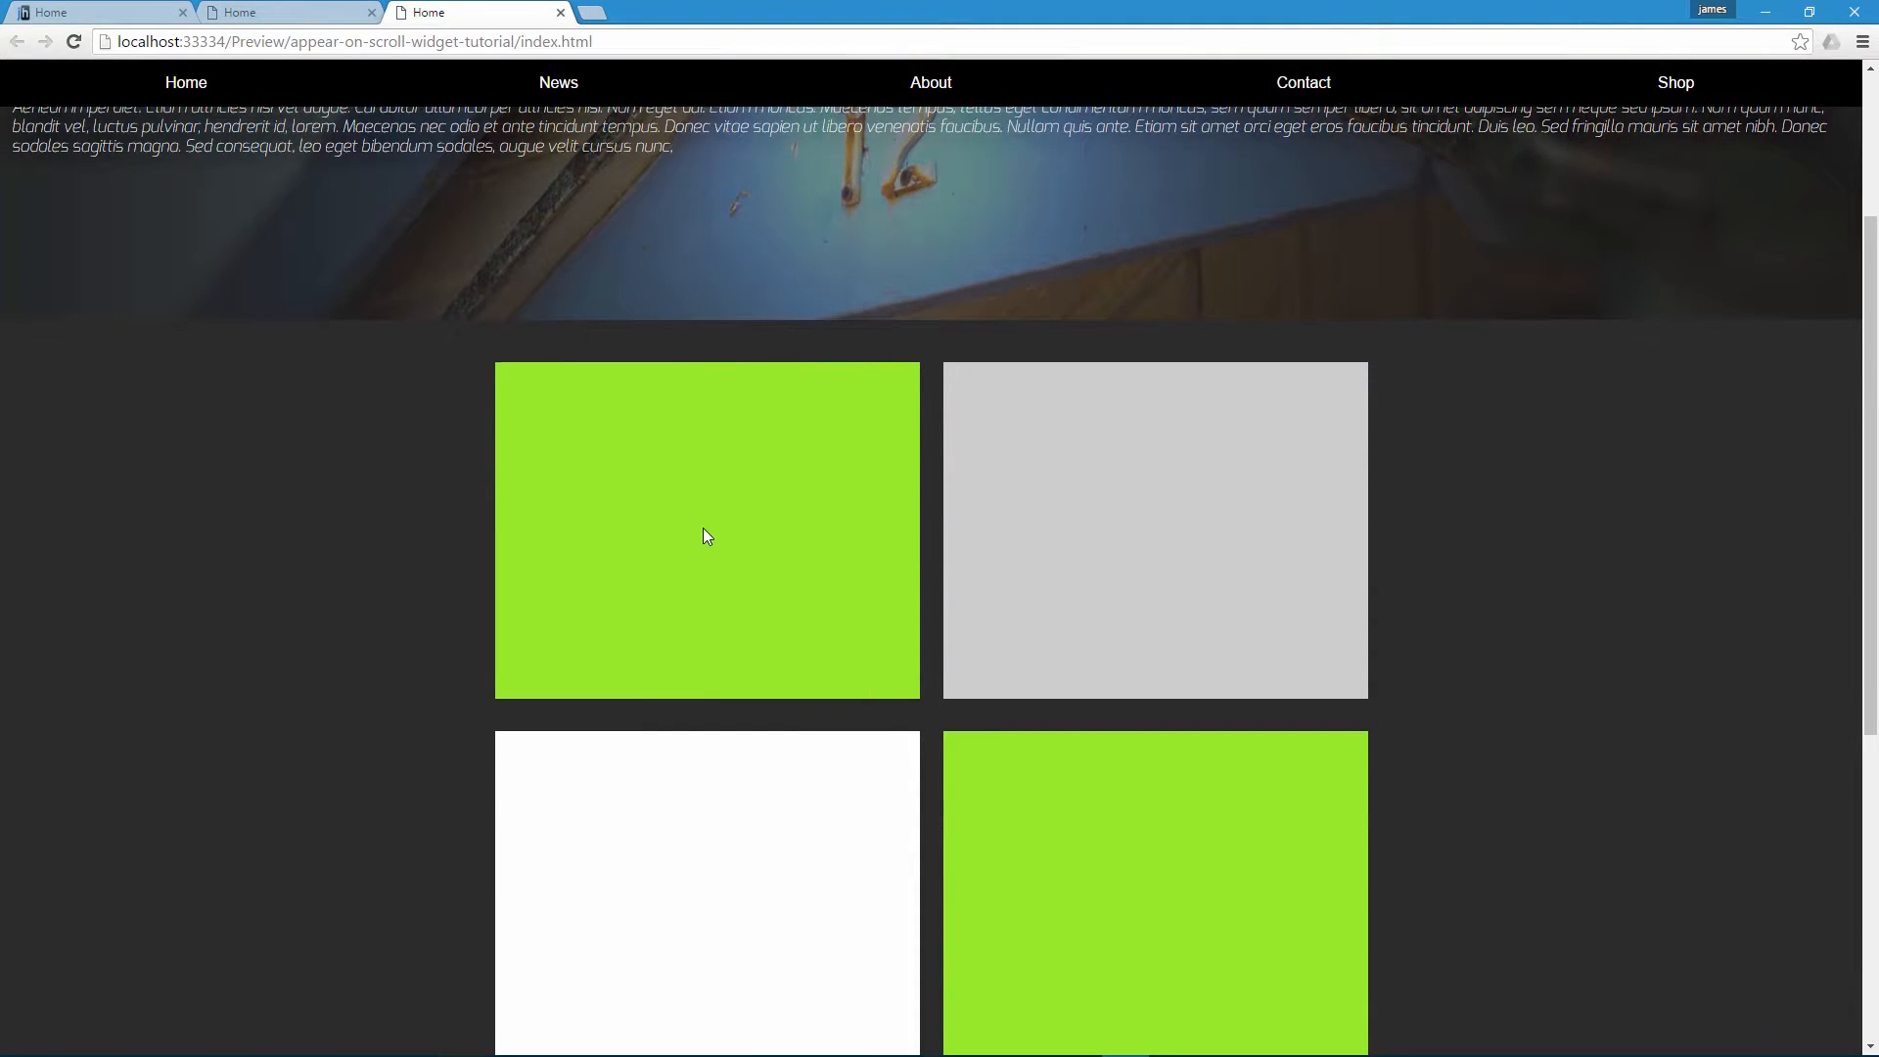
pyautogui.scroll(3, 703, 526)
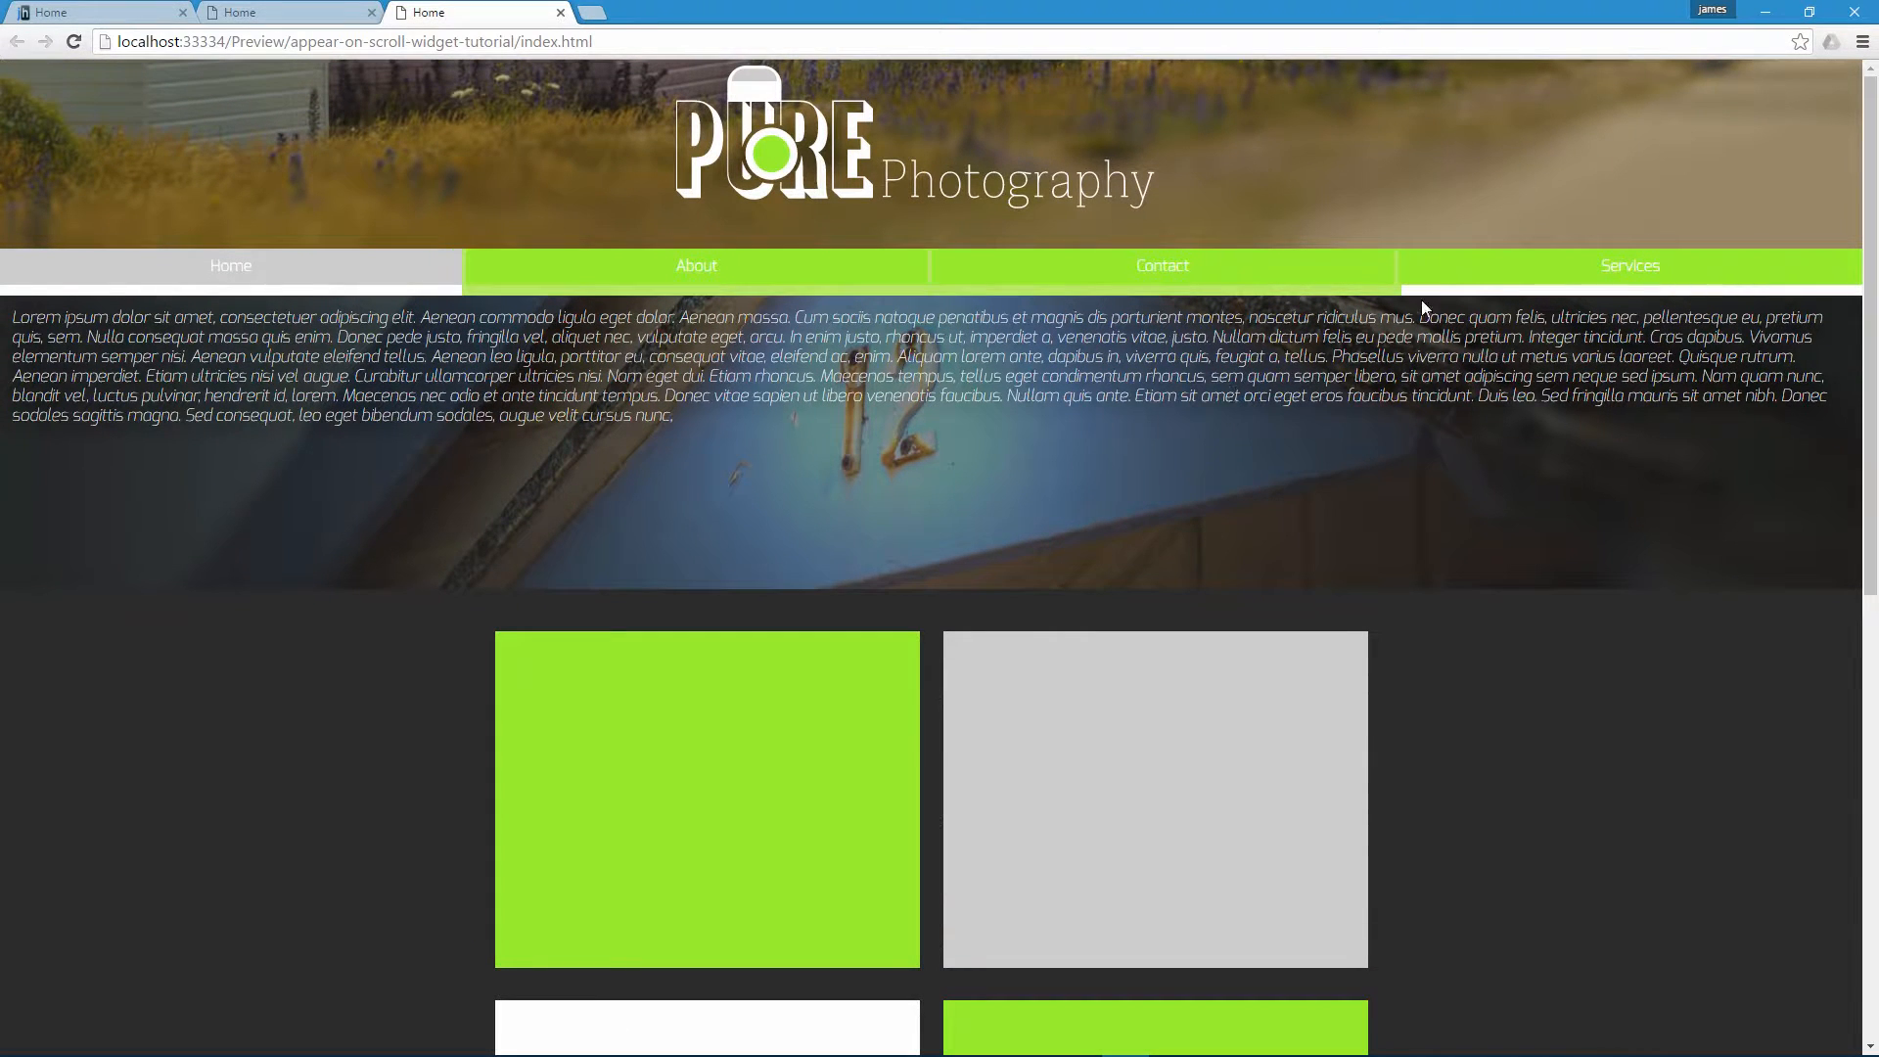
# Step: Switch back to Adobe Muse and select the header menu on the A-Master page to inspect it
pyautogui.click(1765, 12)
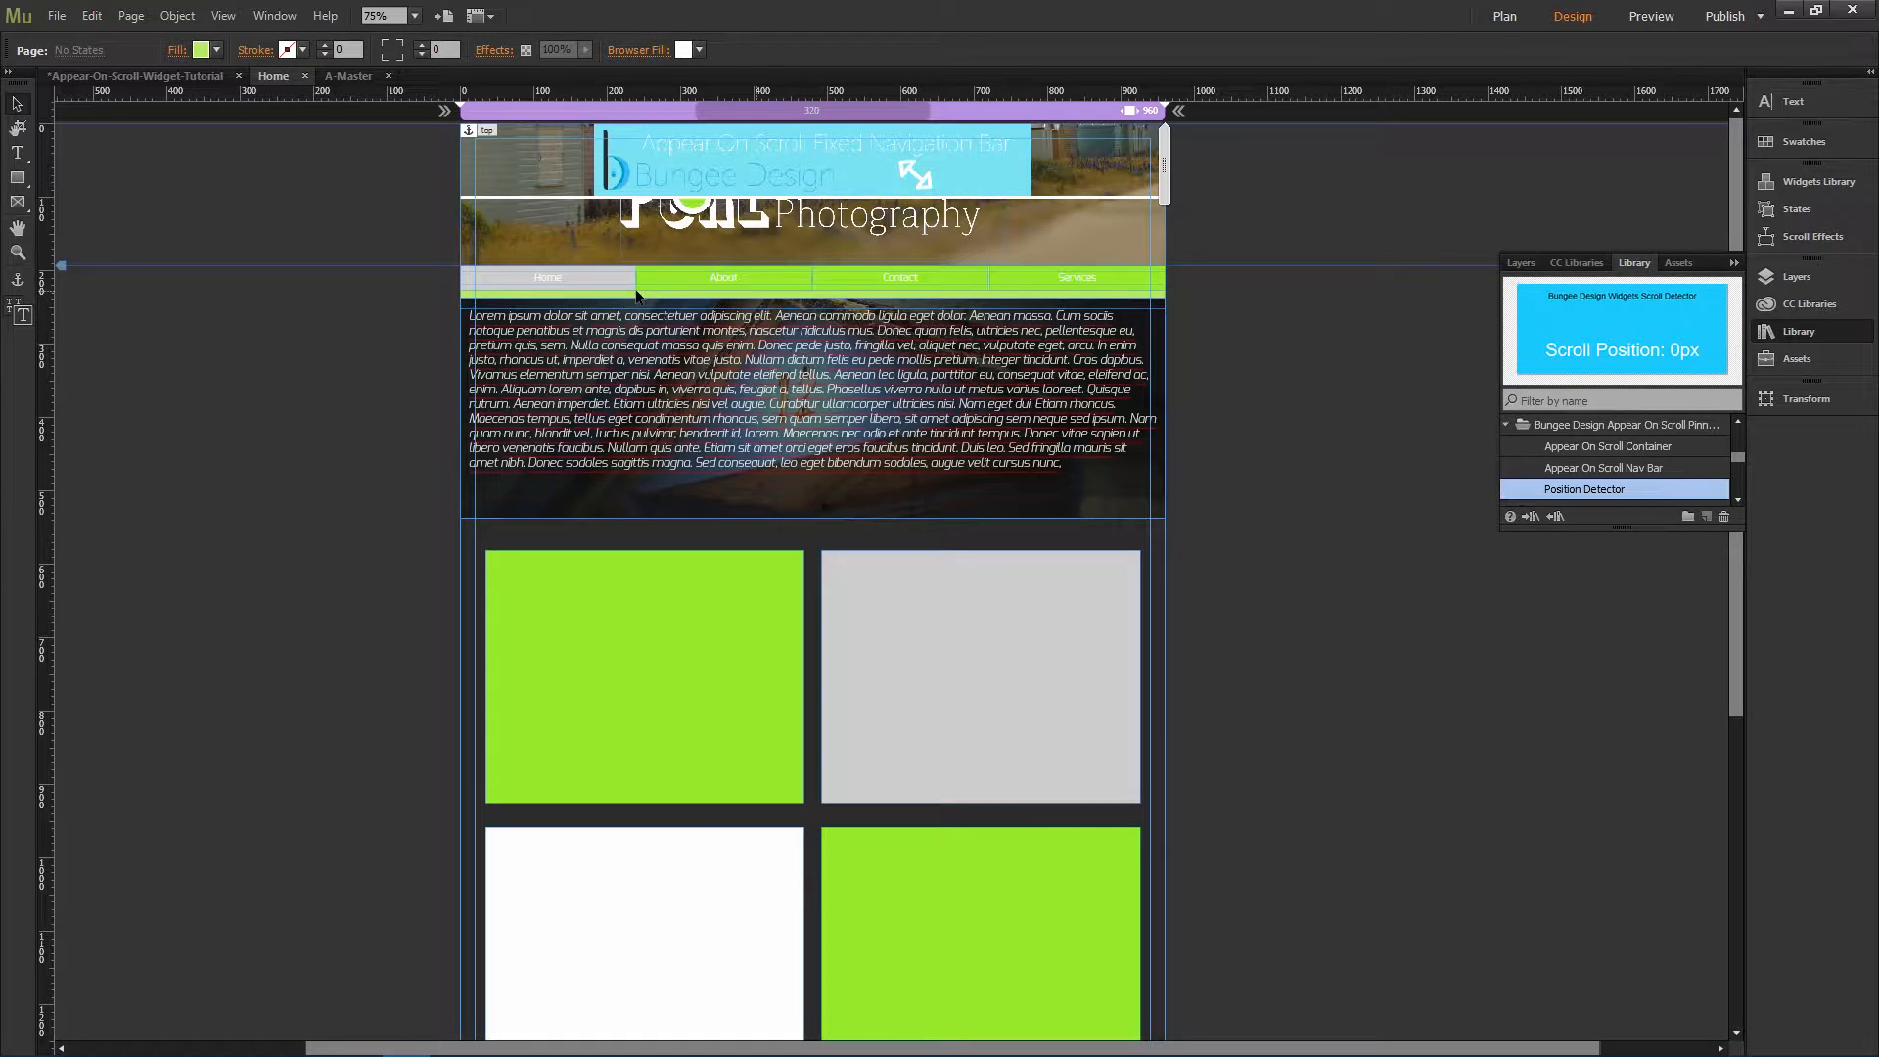
pyautogui.click(354, 76)
pyautogui.click(508, 337)
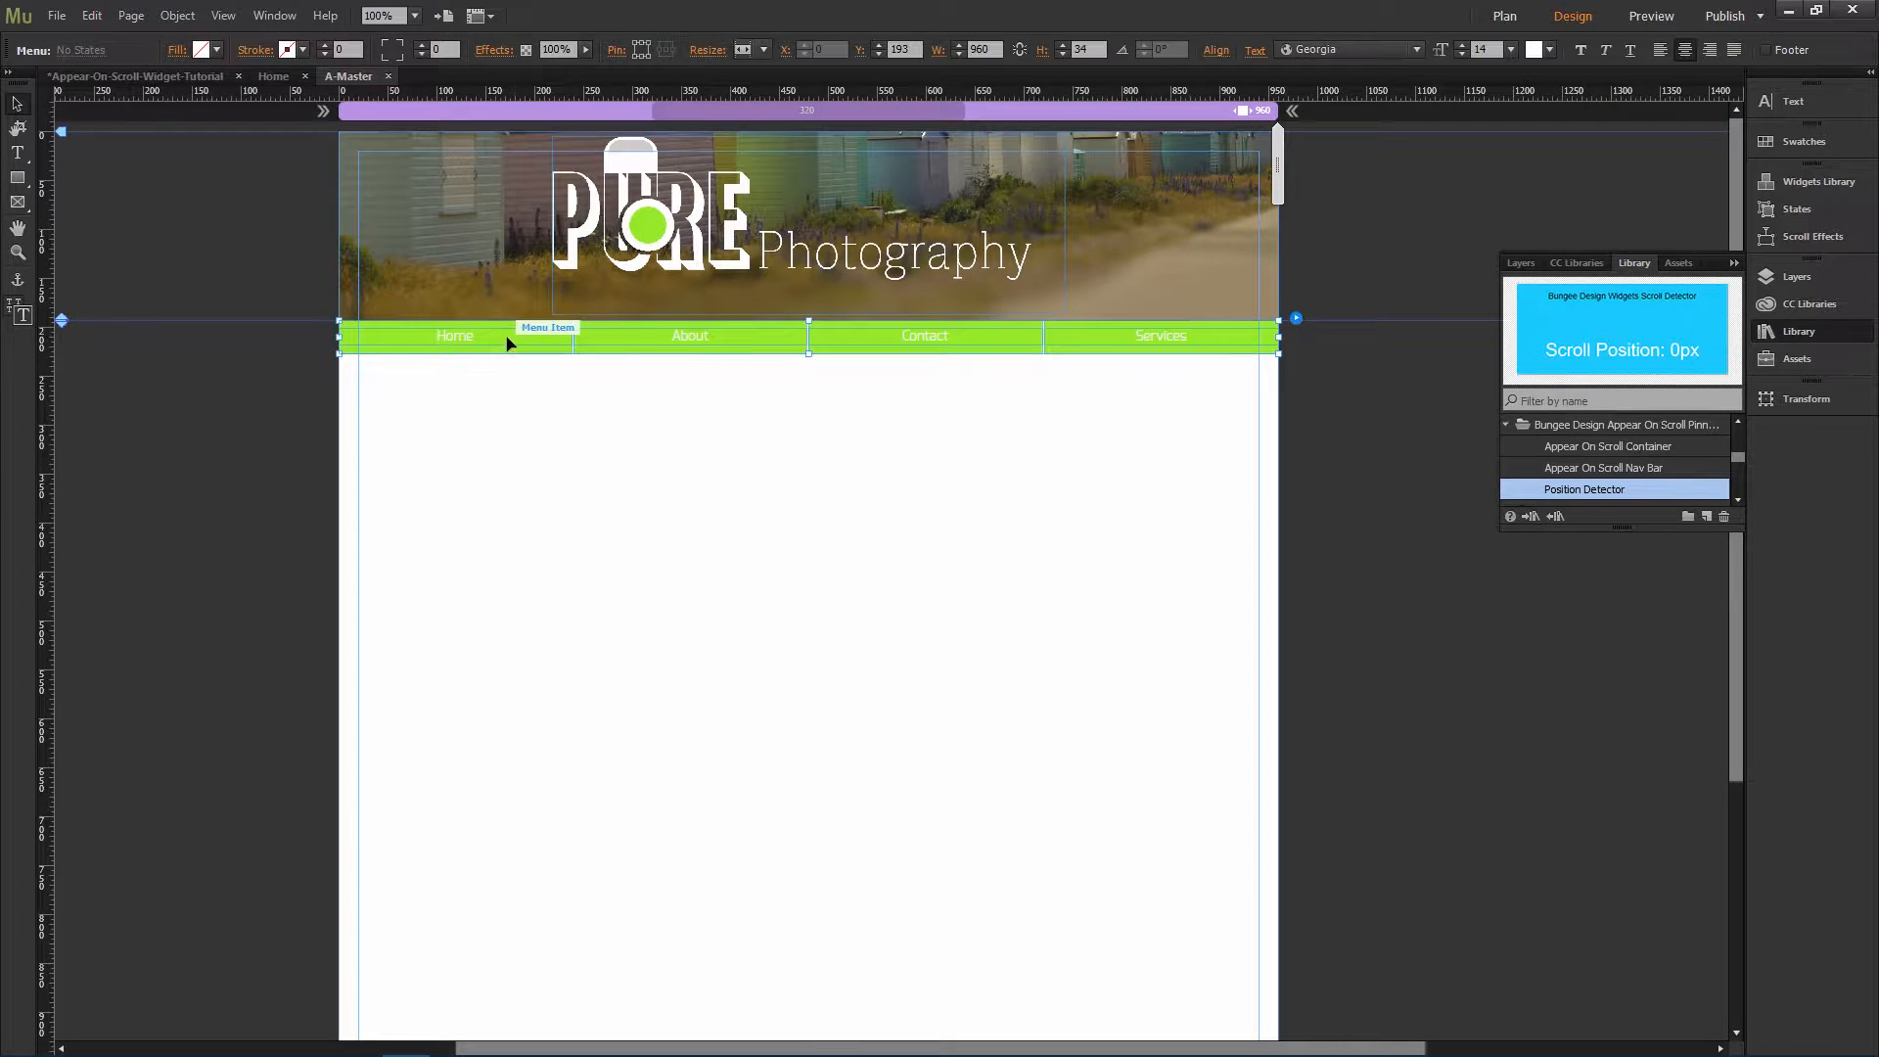
pyautogui.scroll(2, 504, 344)
pyautogui.scroll(1, 553, 354)
pyautogui.scroll(-1, 516, 356)
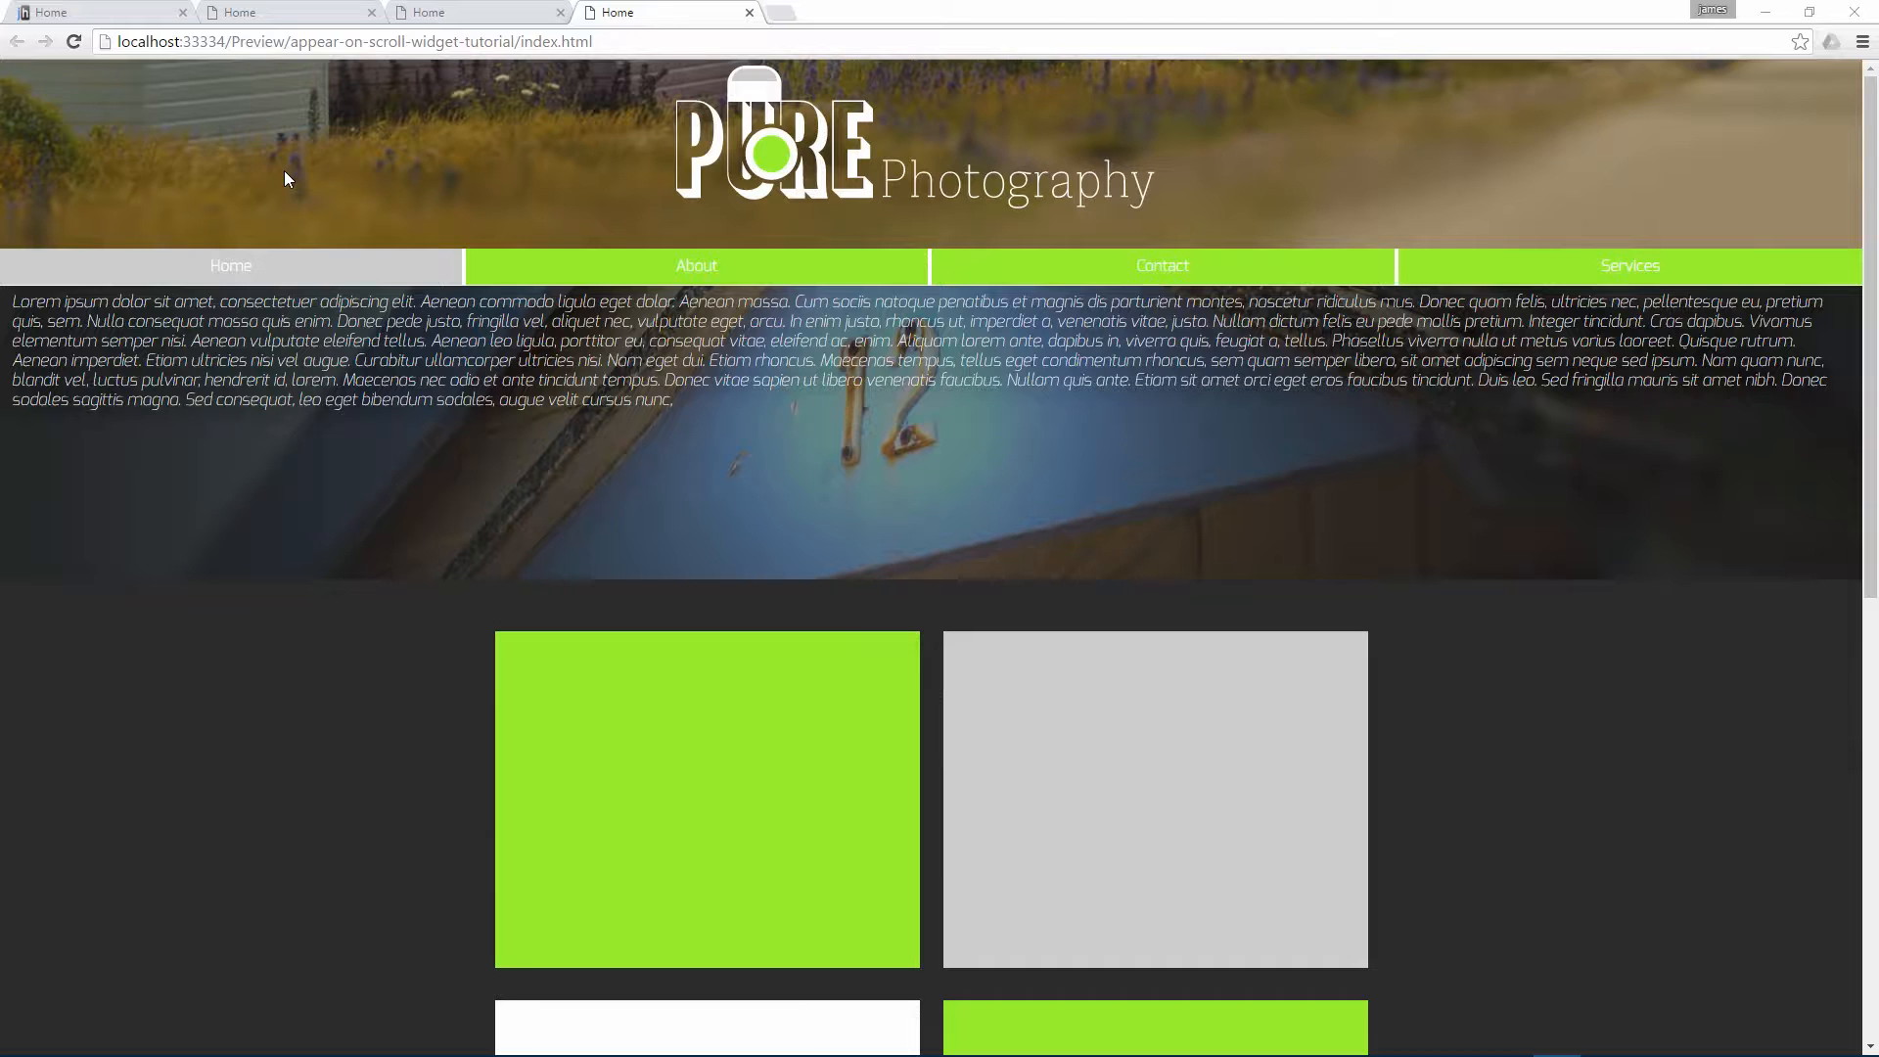
# Step: Compare the header menu in the previous and the newest browser previews, and return to Adobe Muse
pyautogui.click(442, 19)
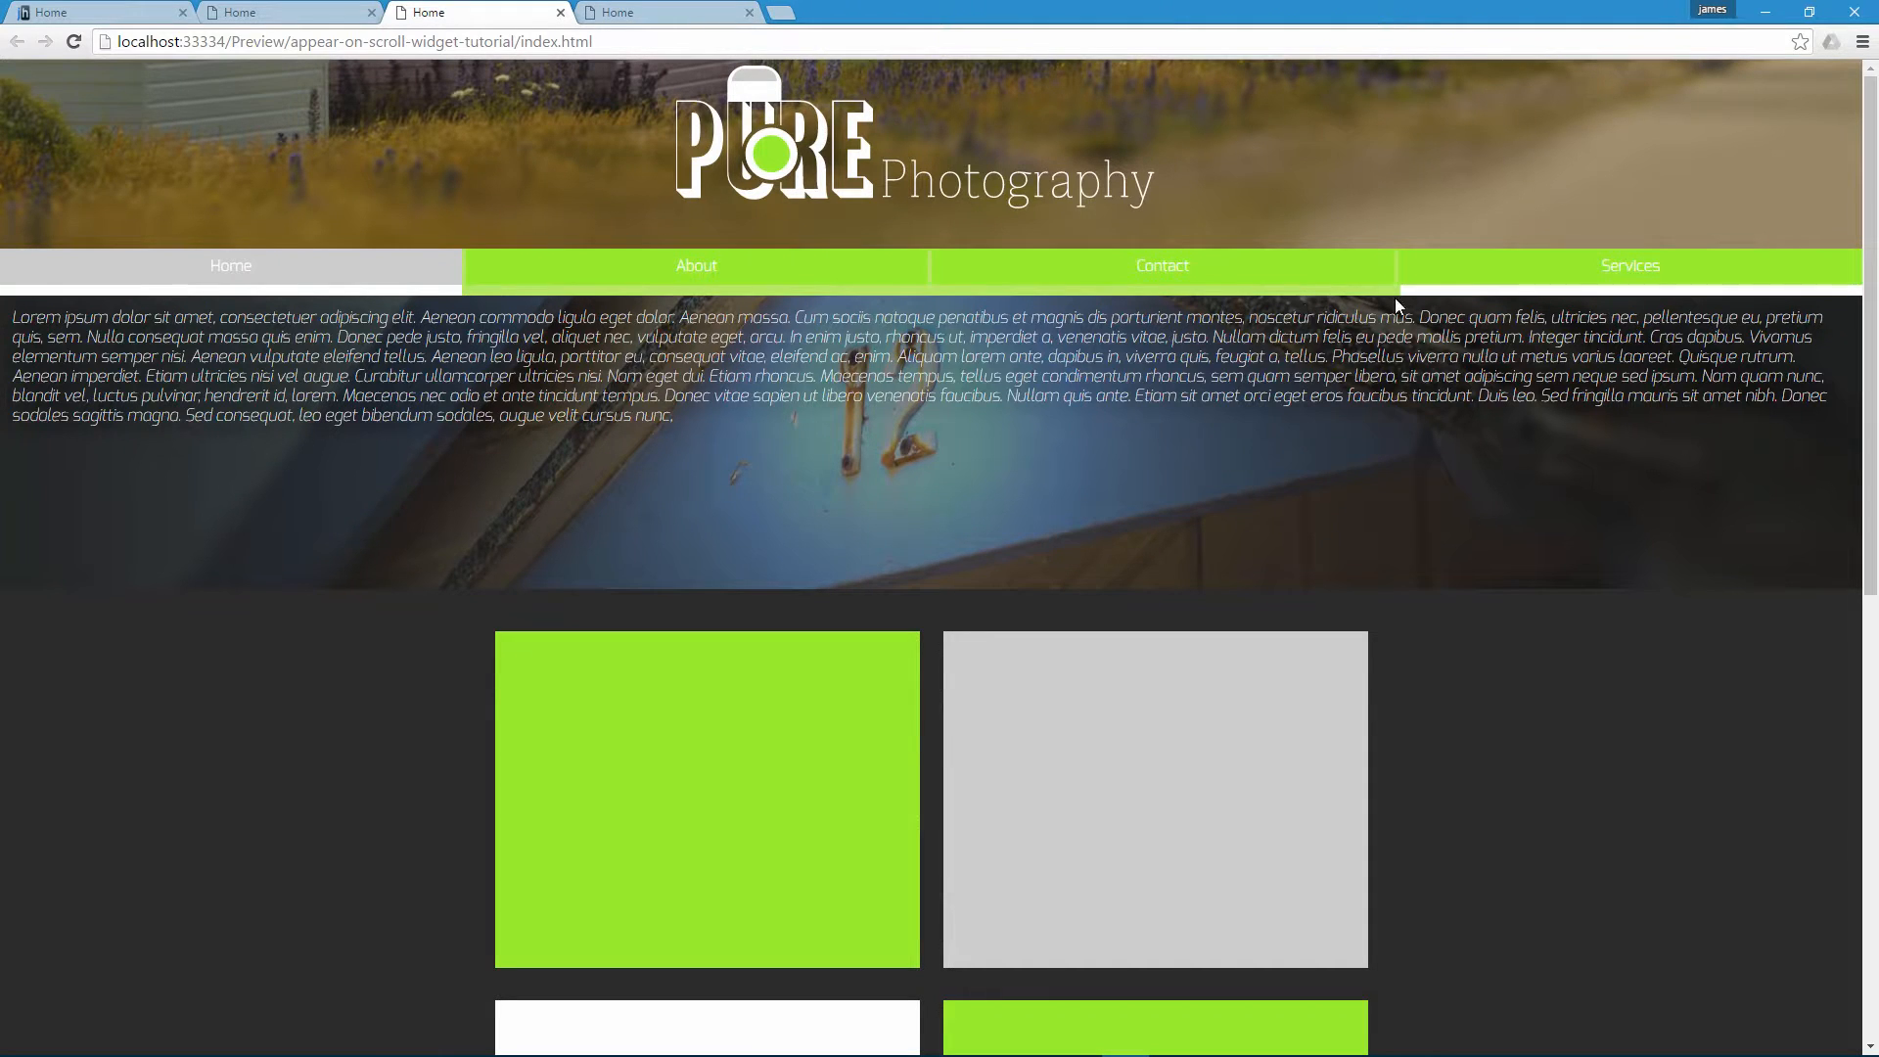
pyautogui.click(601, 8)
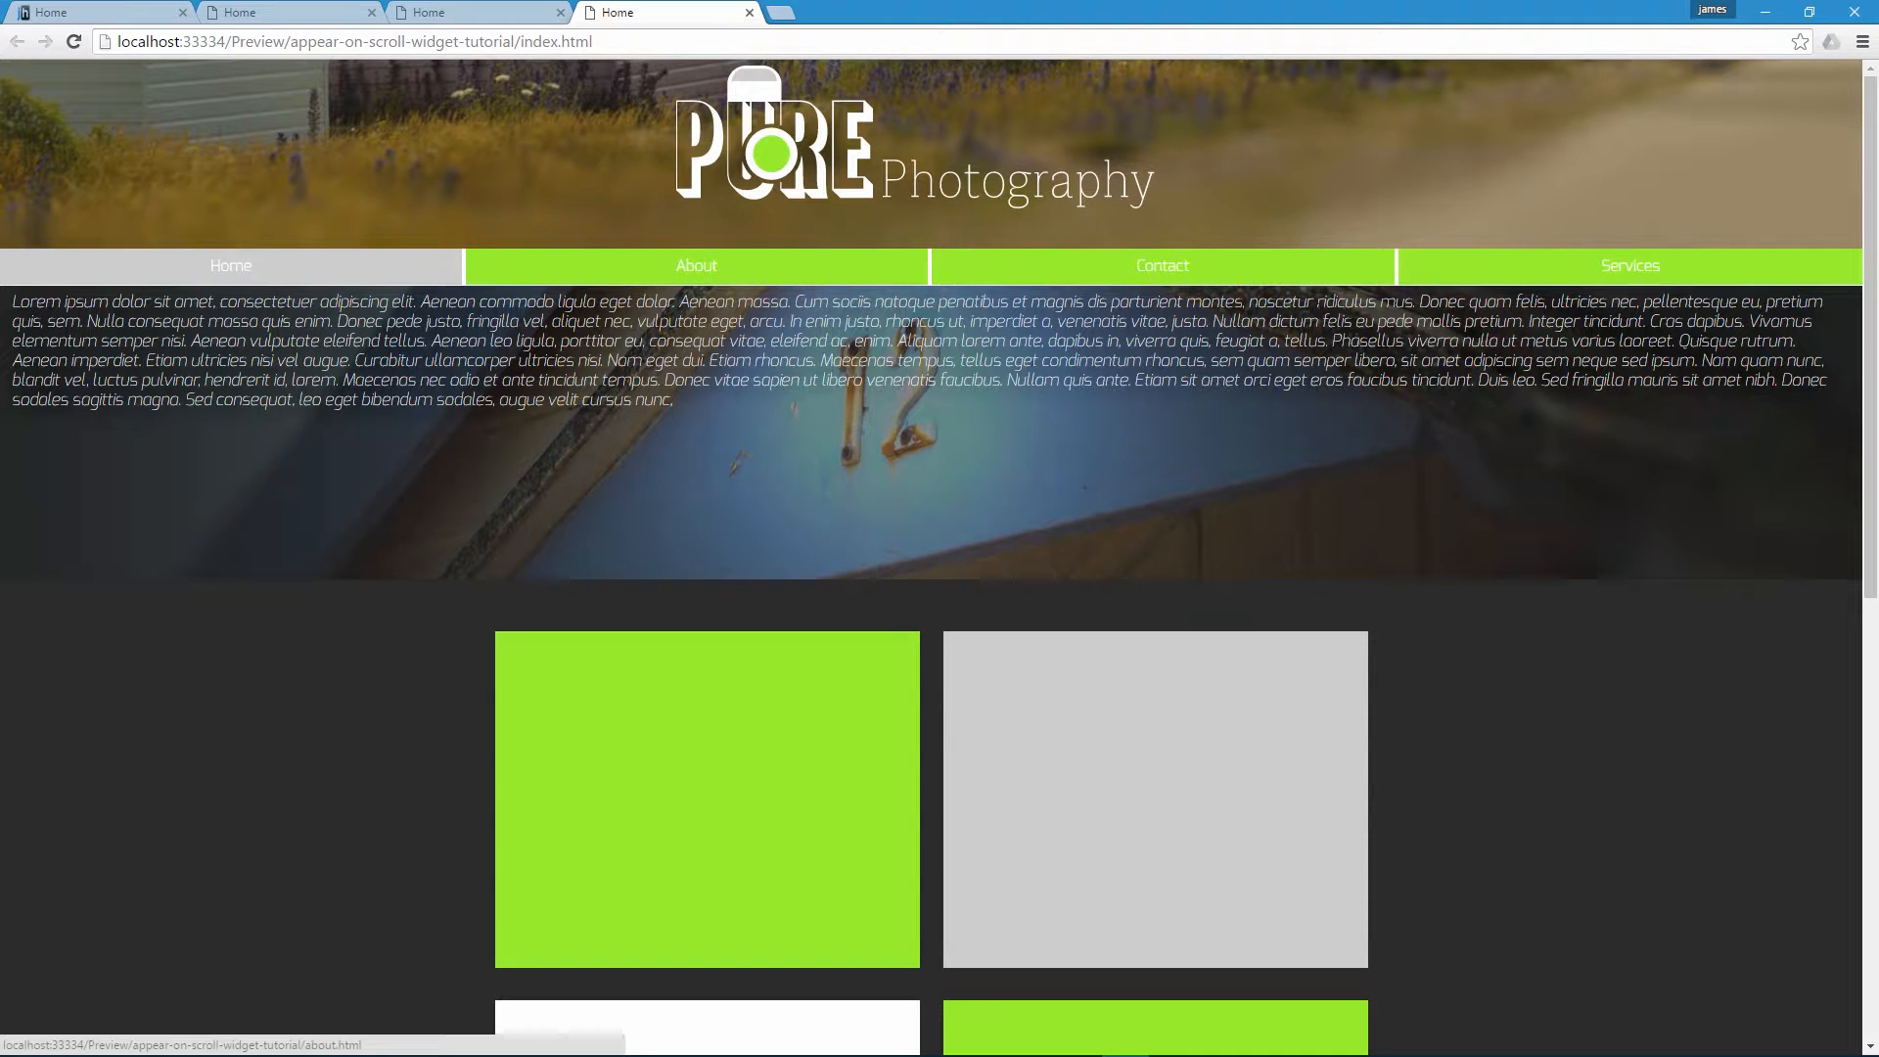
pyautogui.click(1764, 12)
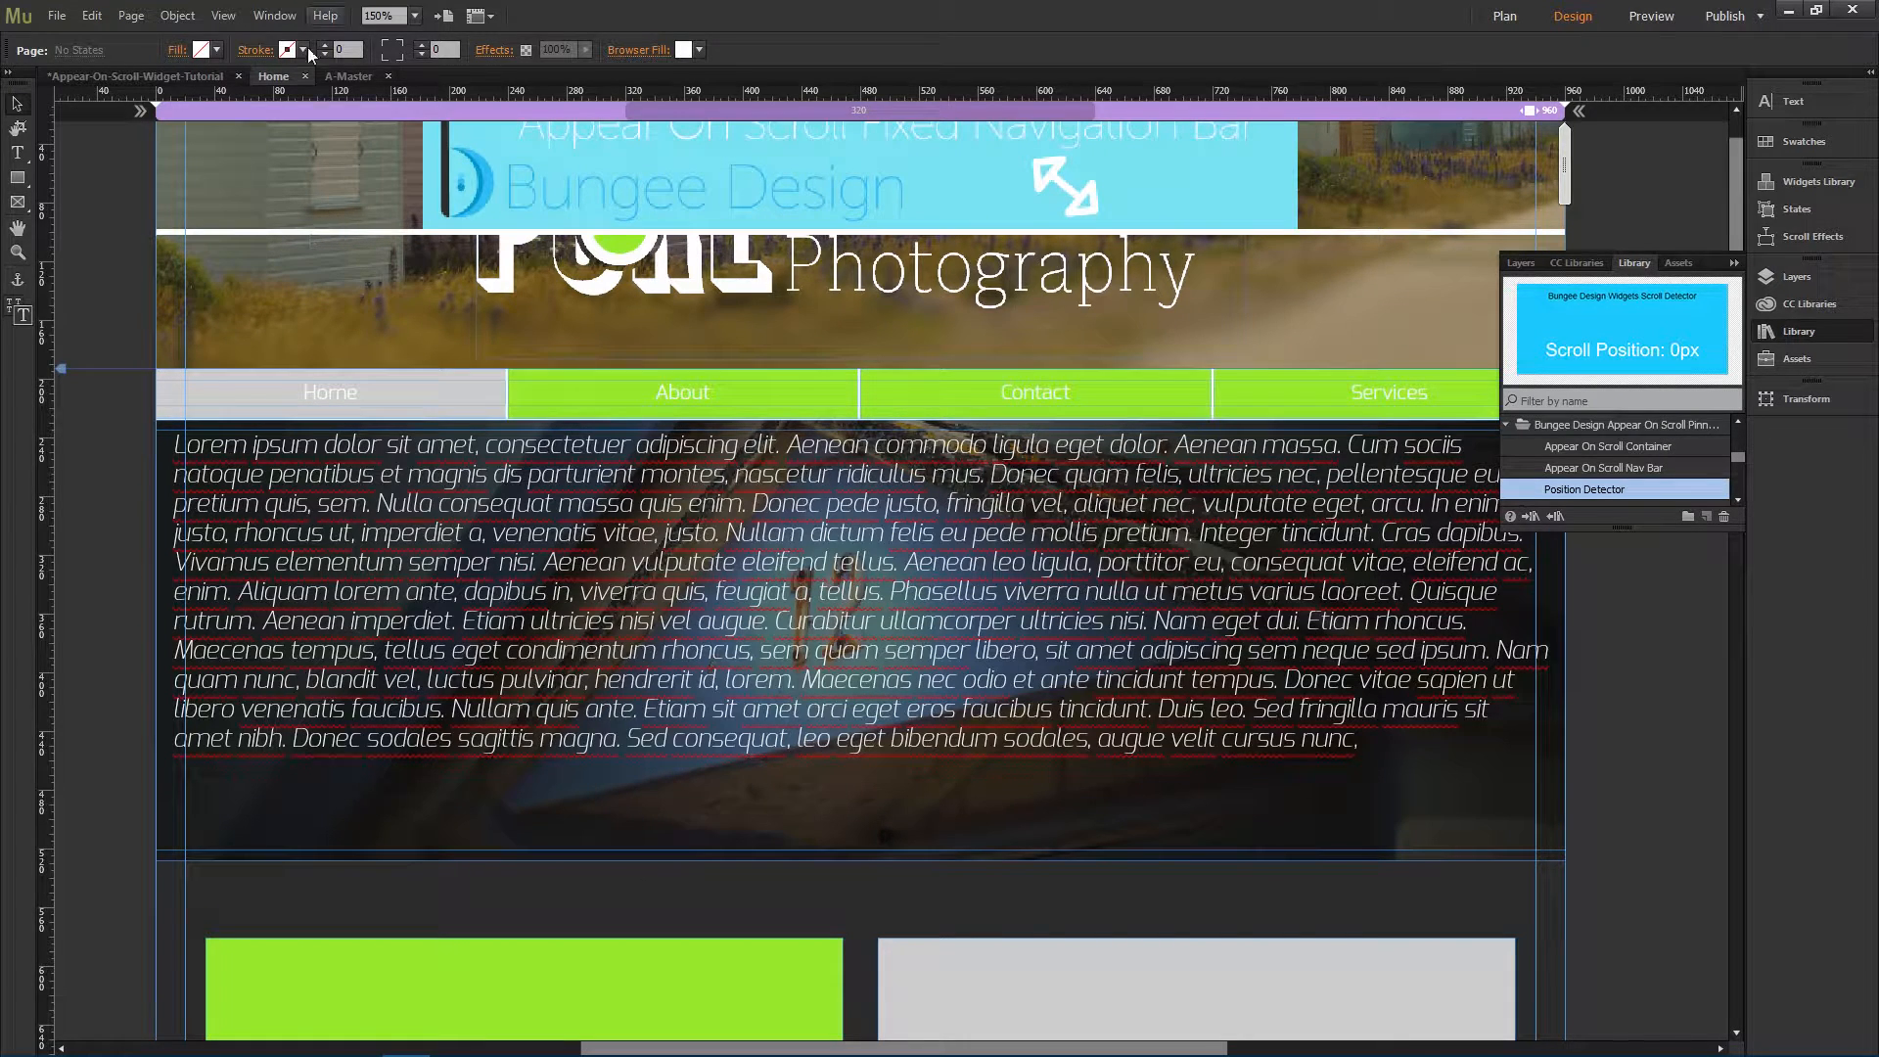
# Step: Inspect the header menu on the A-Master page, collapse the Library panel and clear the selection
pyautogui.click(349, 76)
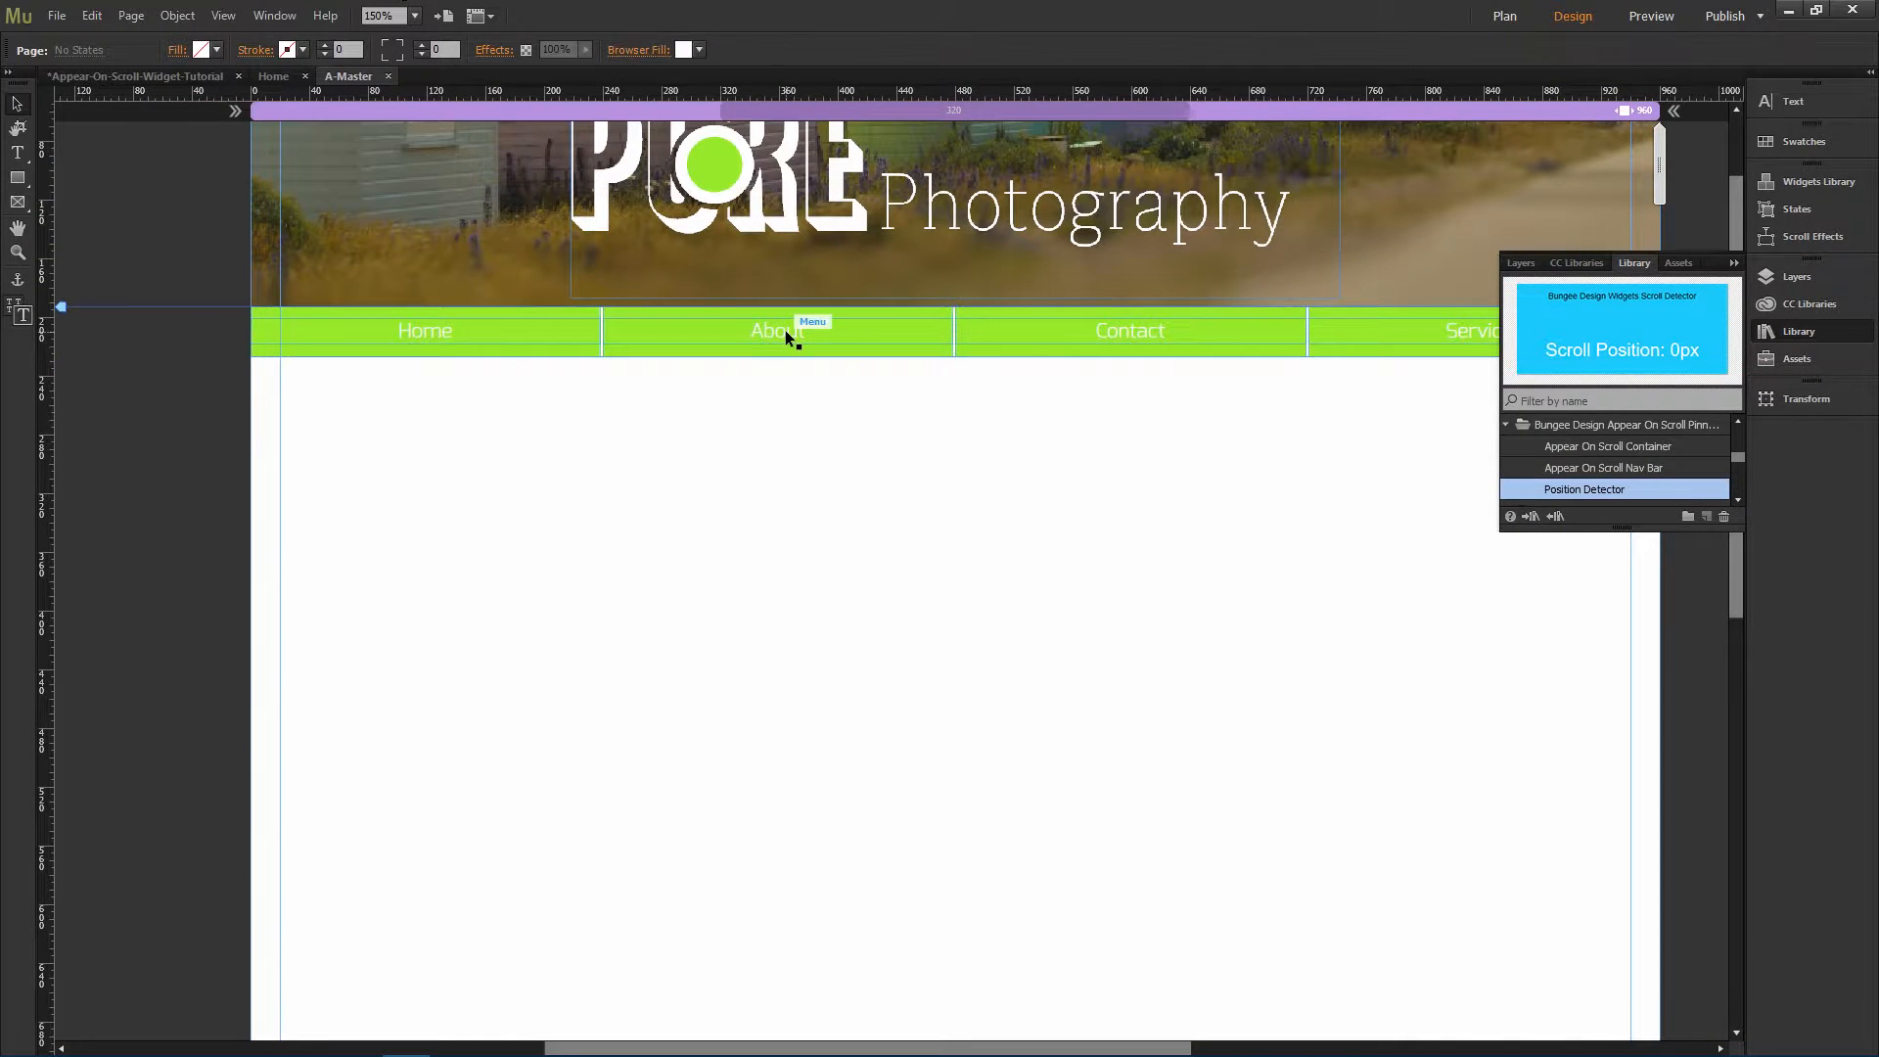
pyautogui.click(785, 331)
pyautogui.click(1733, 262)
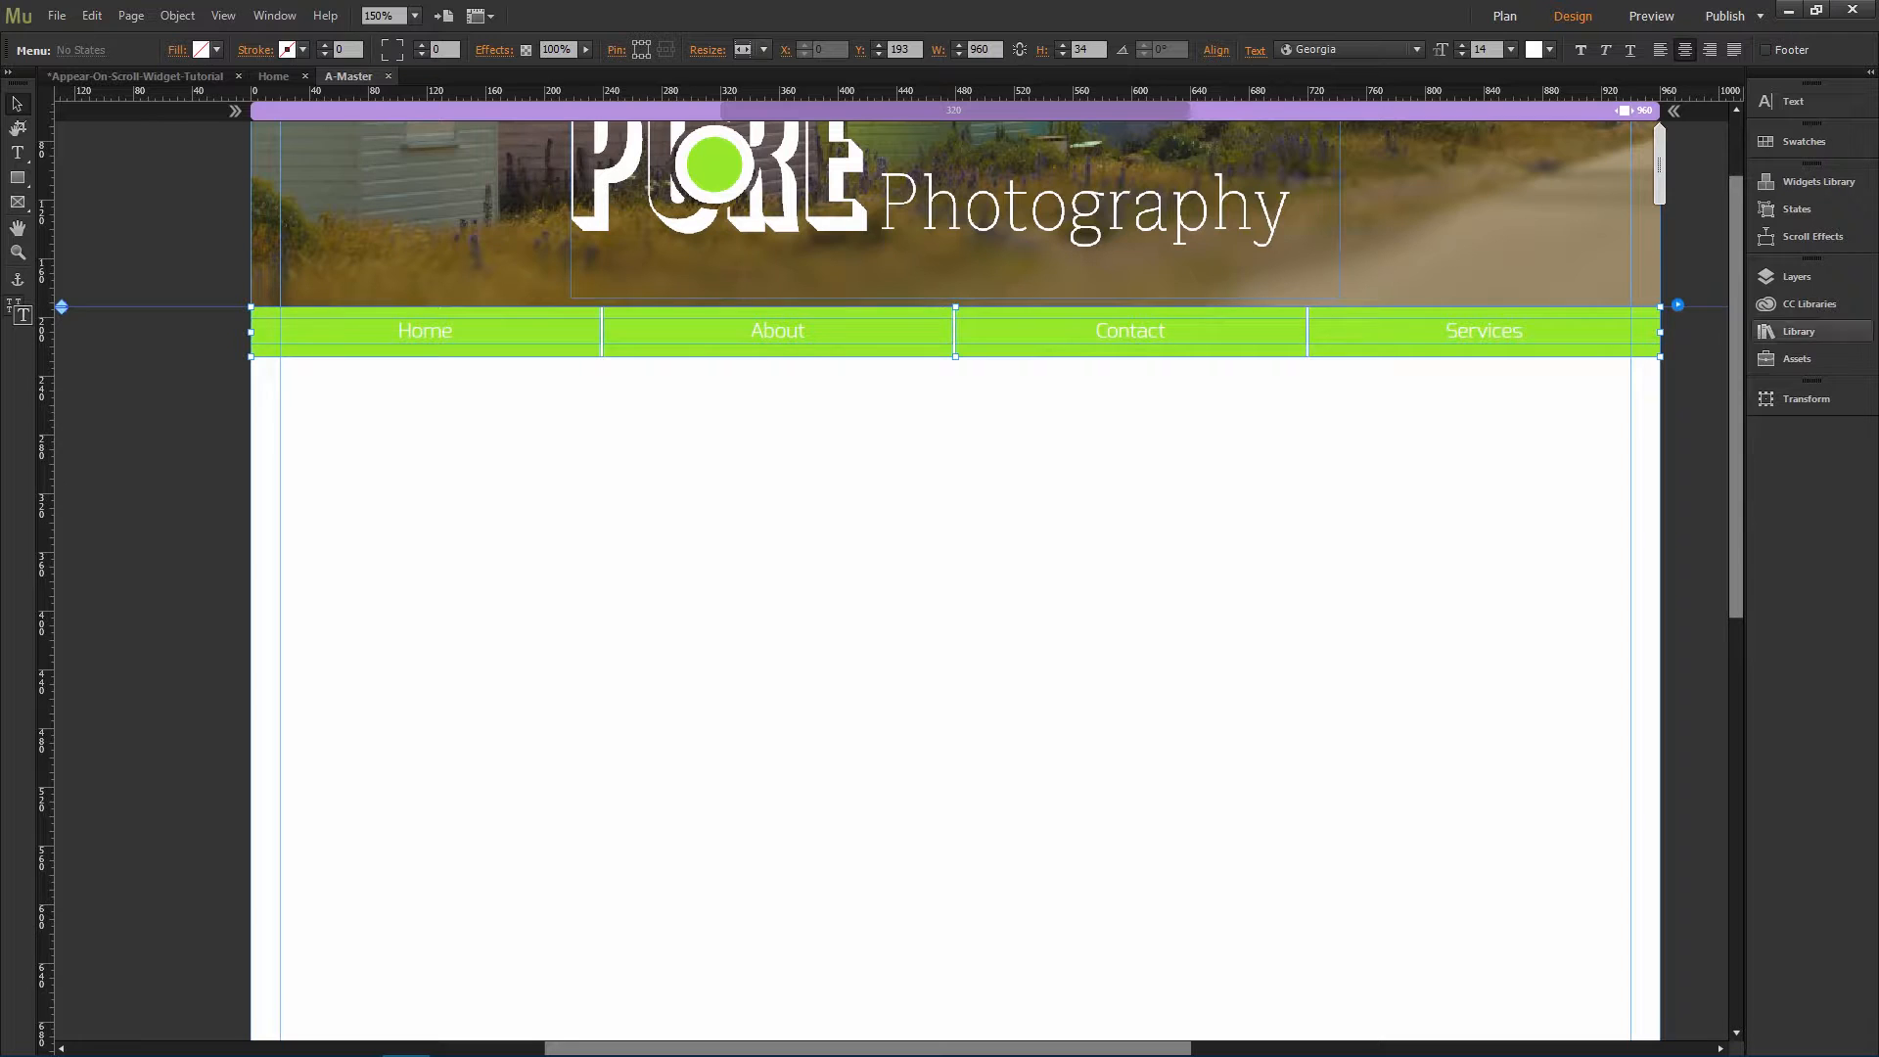
pyautogui.click(1235, 458)
pyautogui.click(1151, 347)
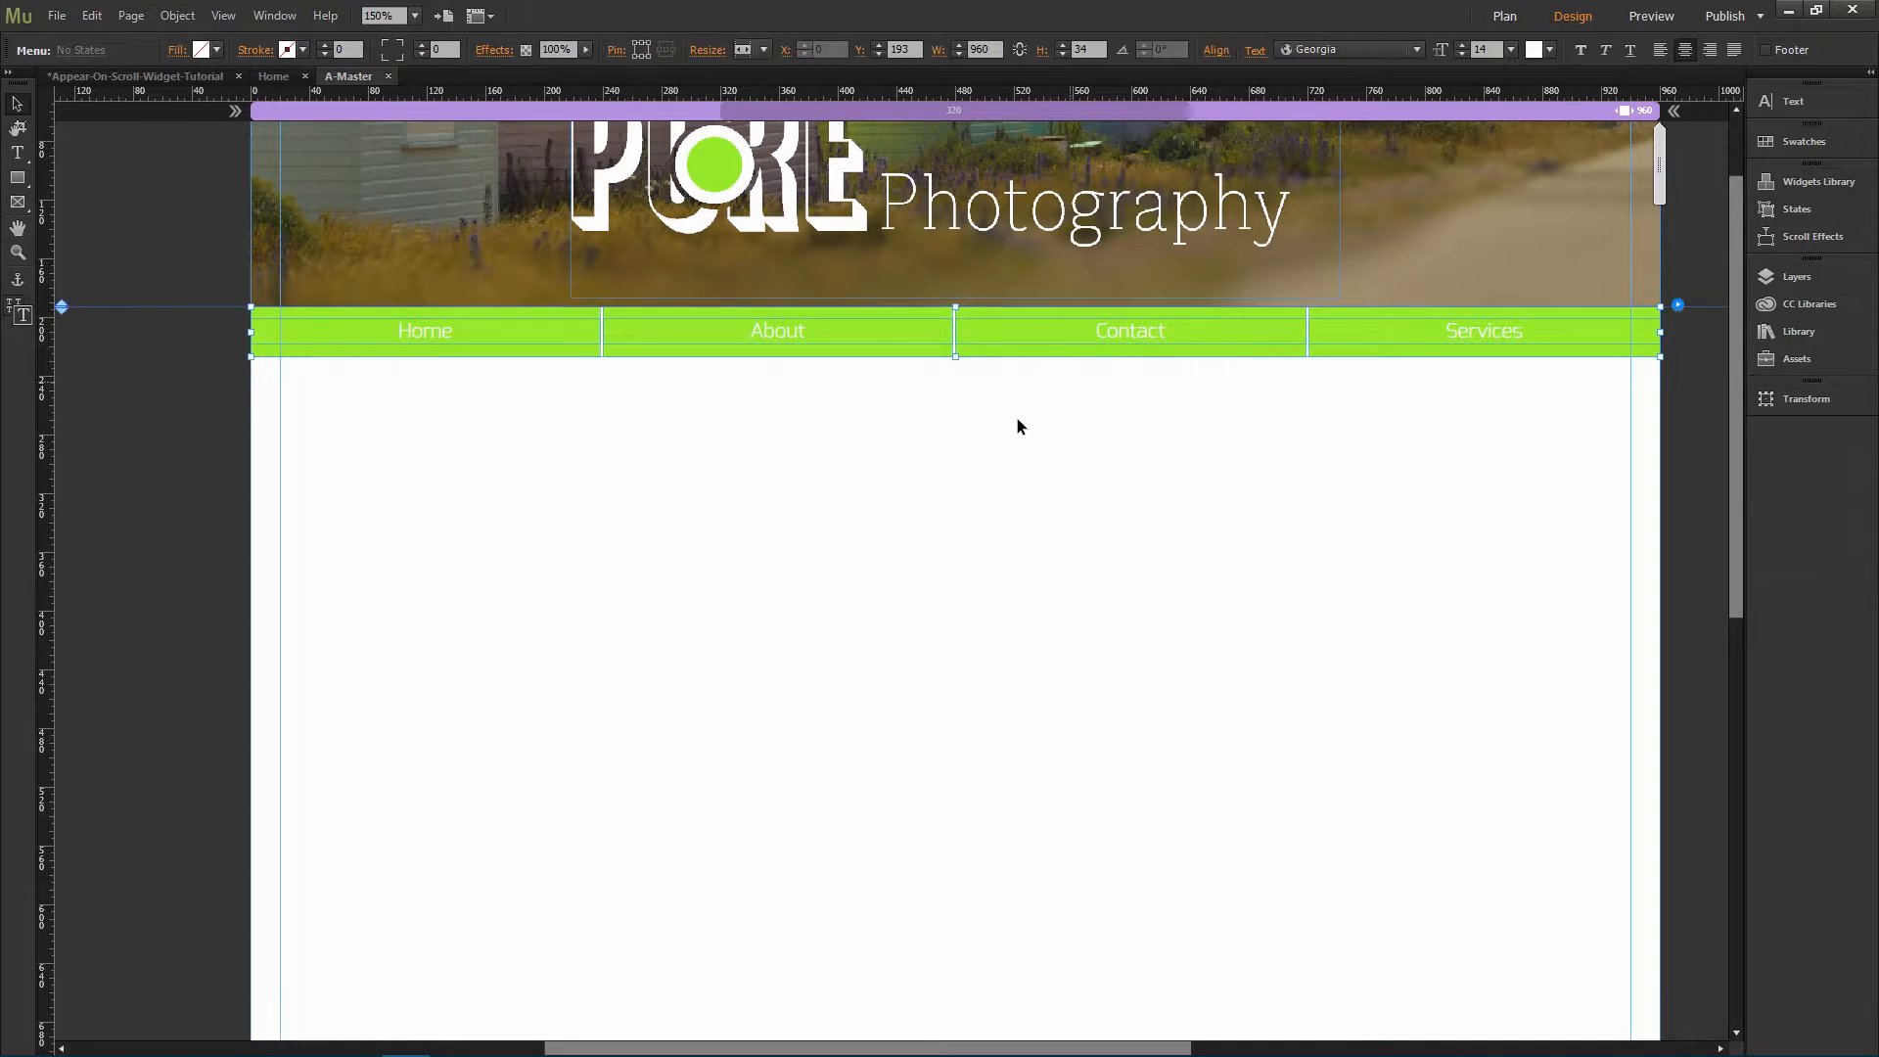
pyautogui.click(1016, 420)
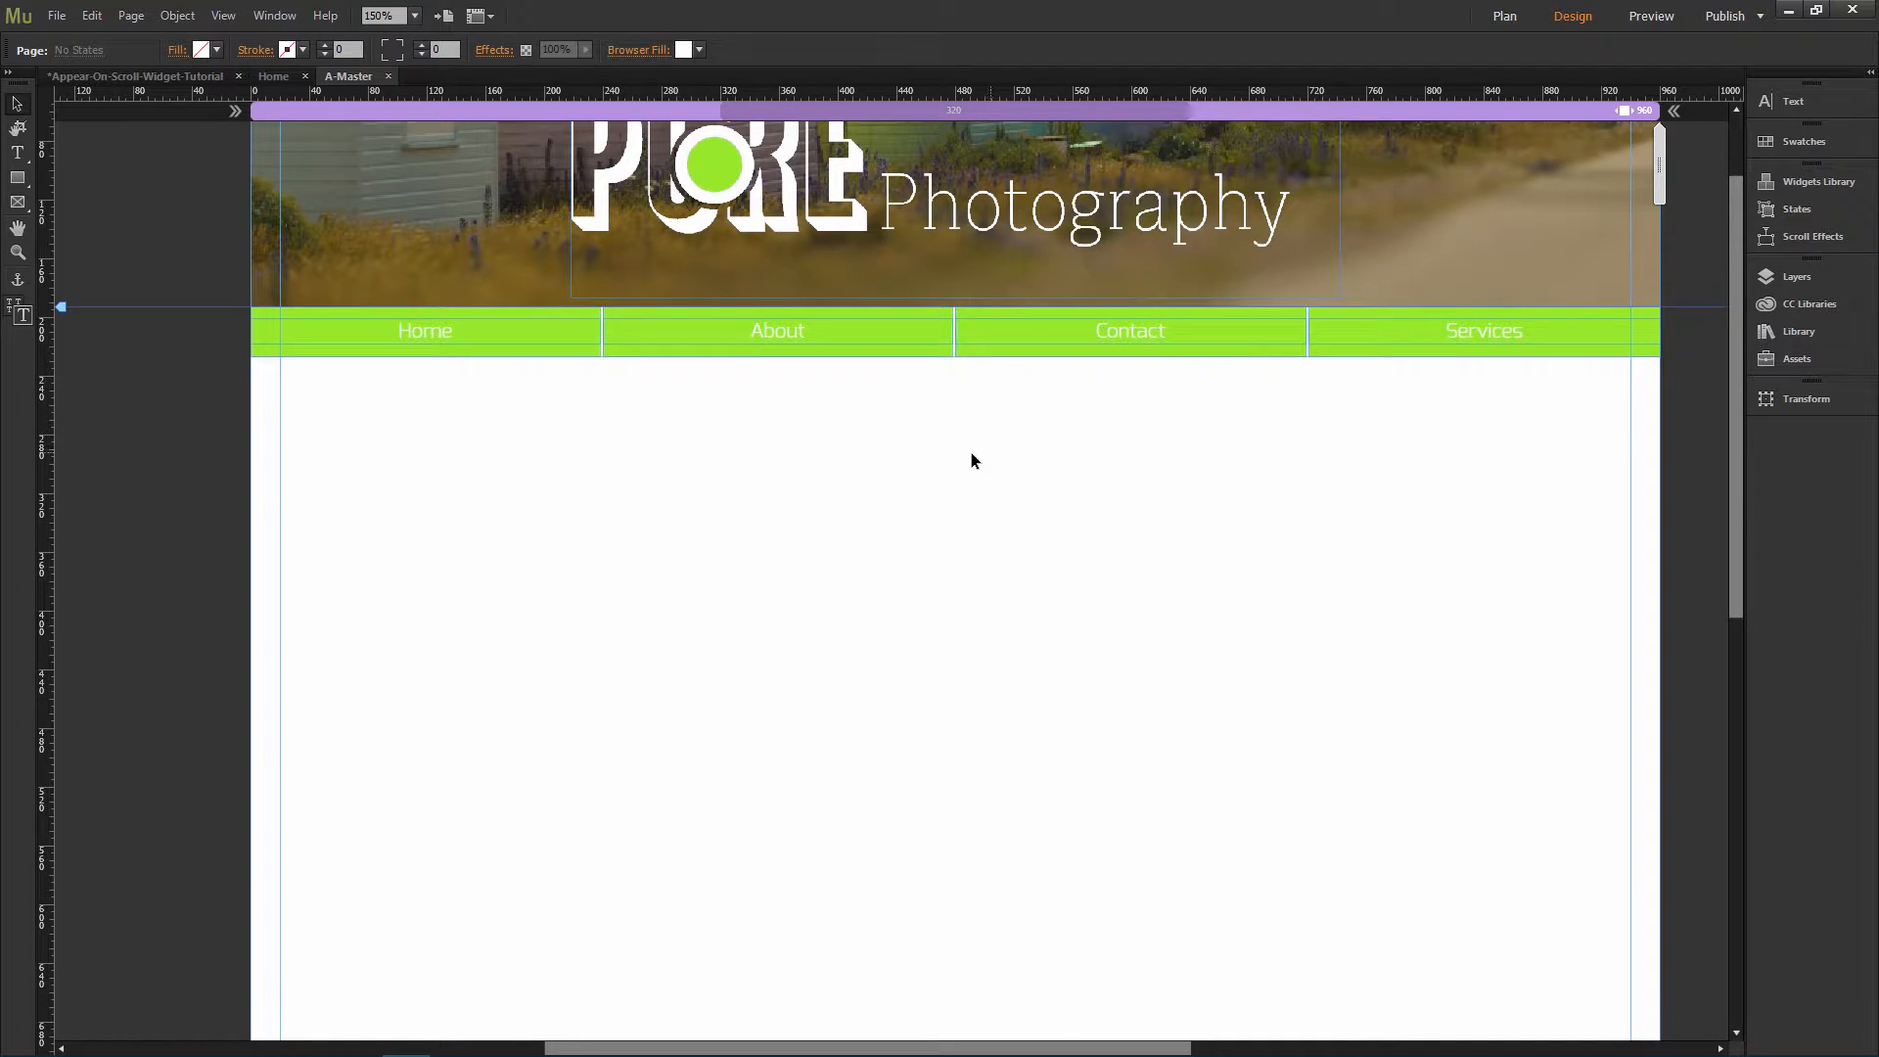
# Step: Return to the Home page and check how the pinned nav bar widget sits over the header
pyautogui.click(282, 76)
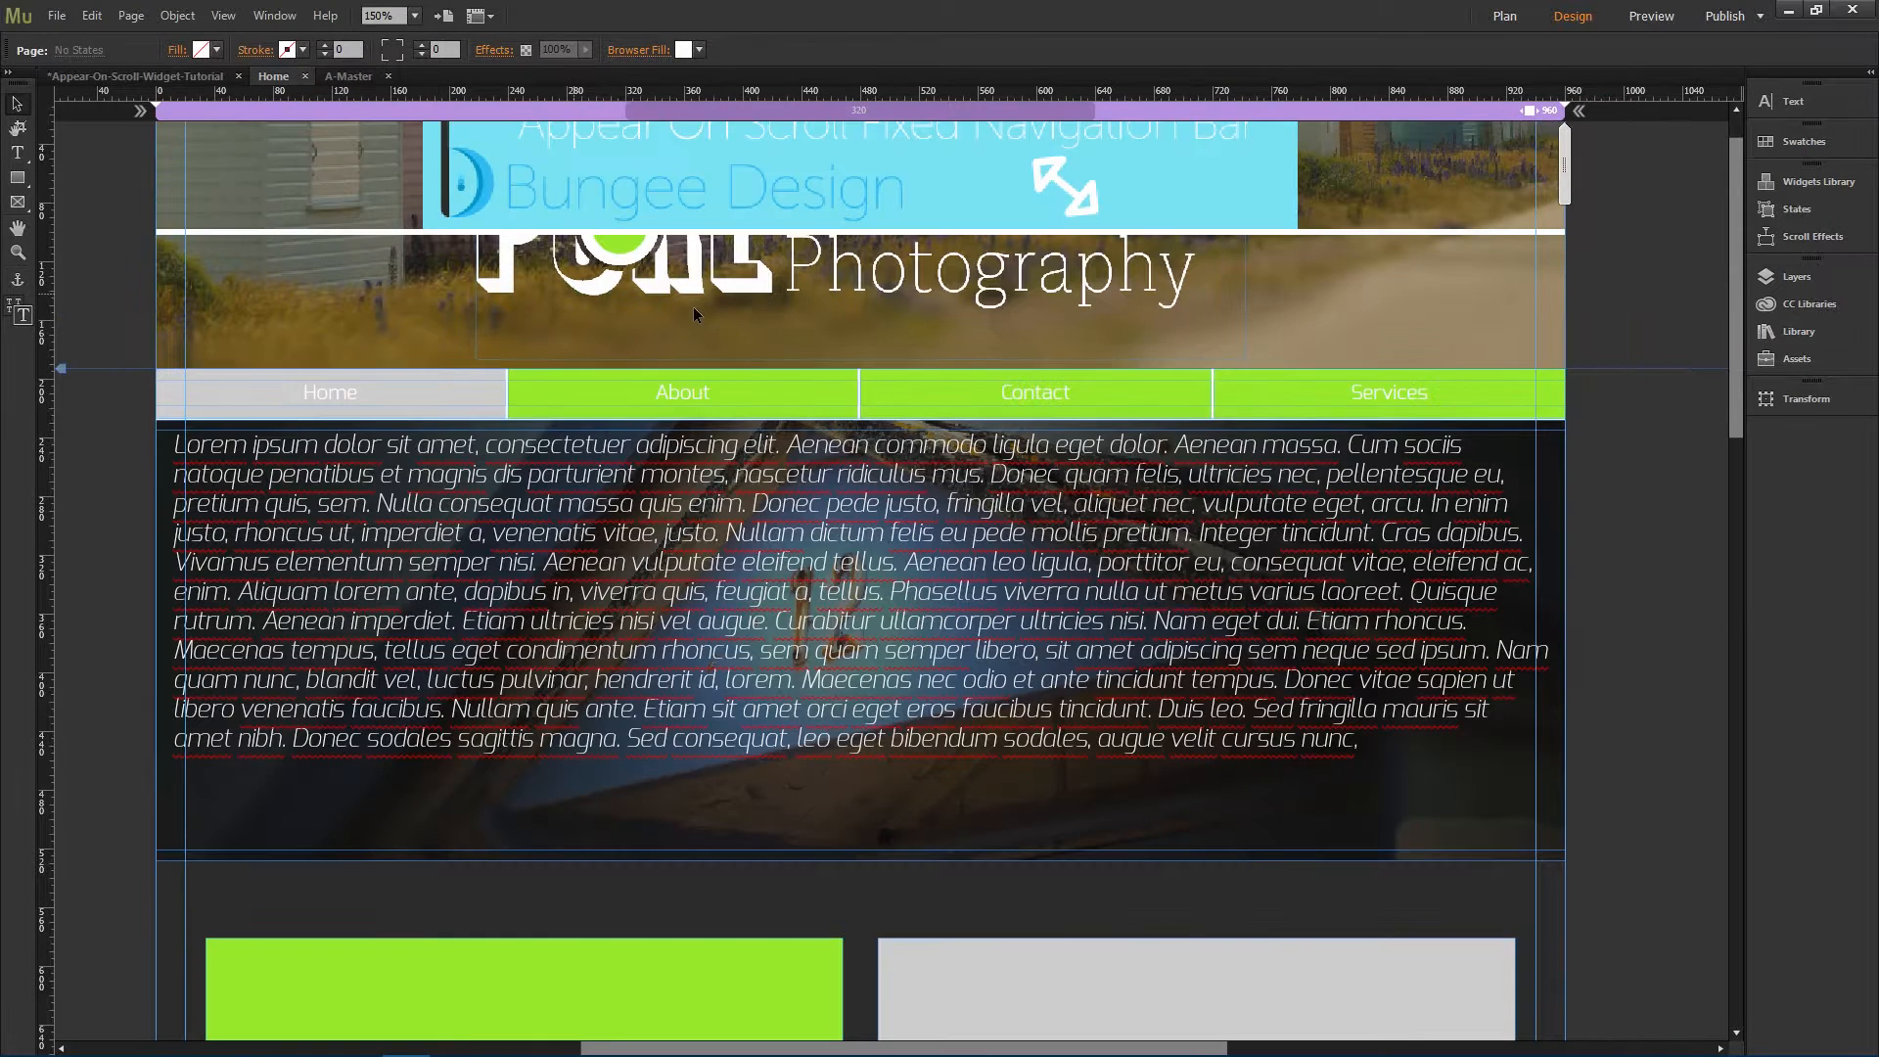
pyautogui.click(620, 199)
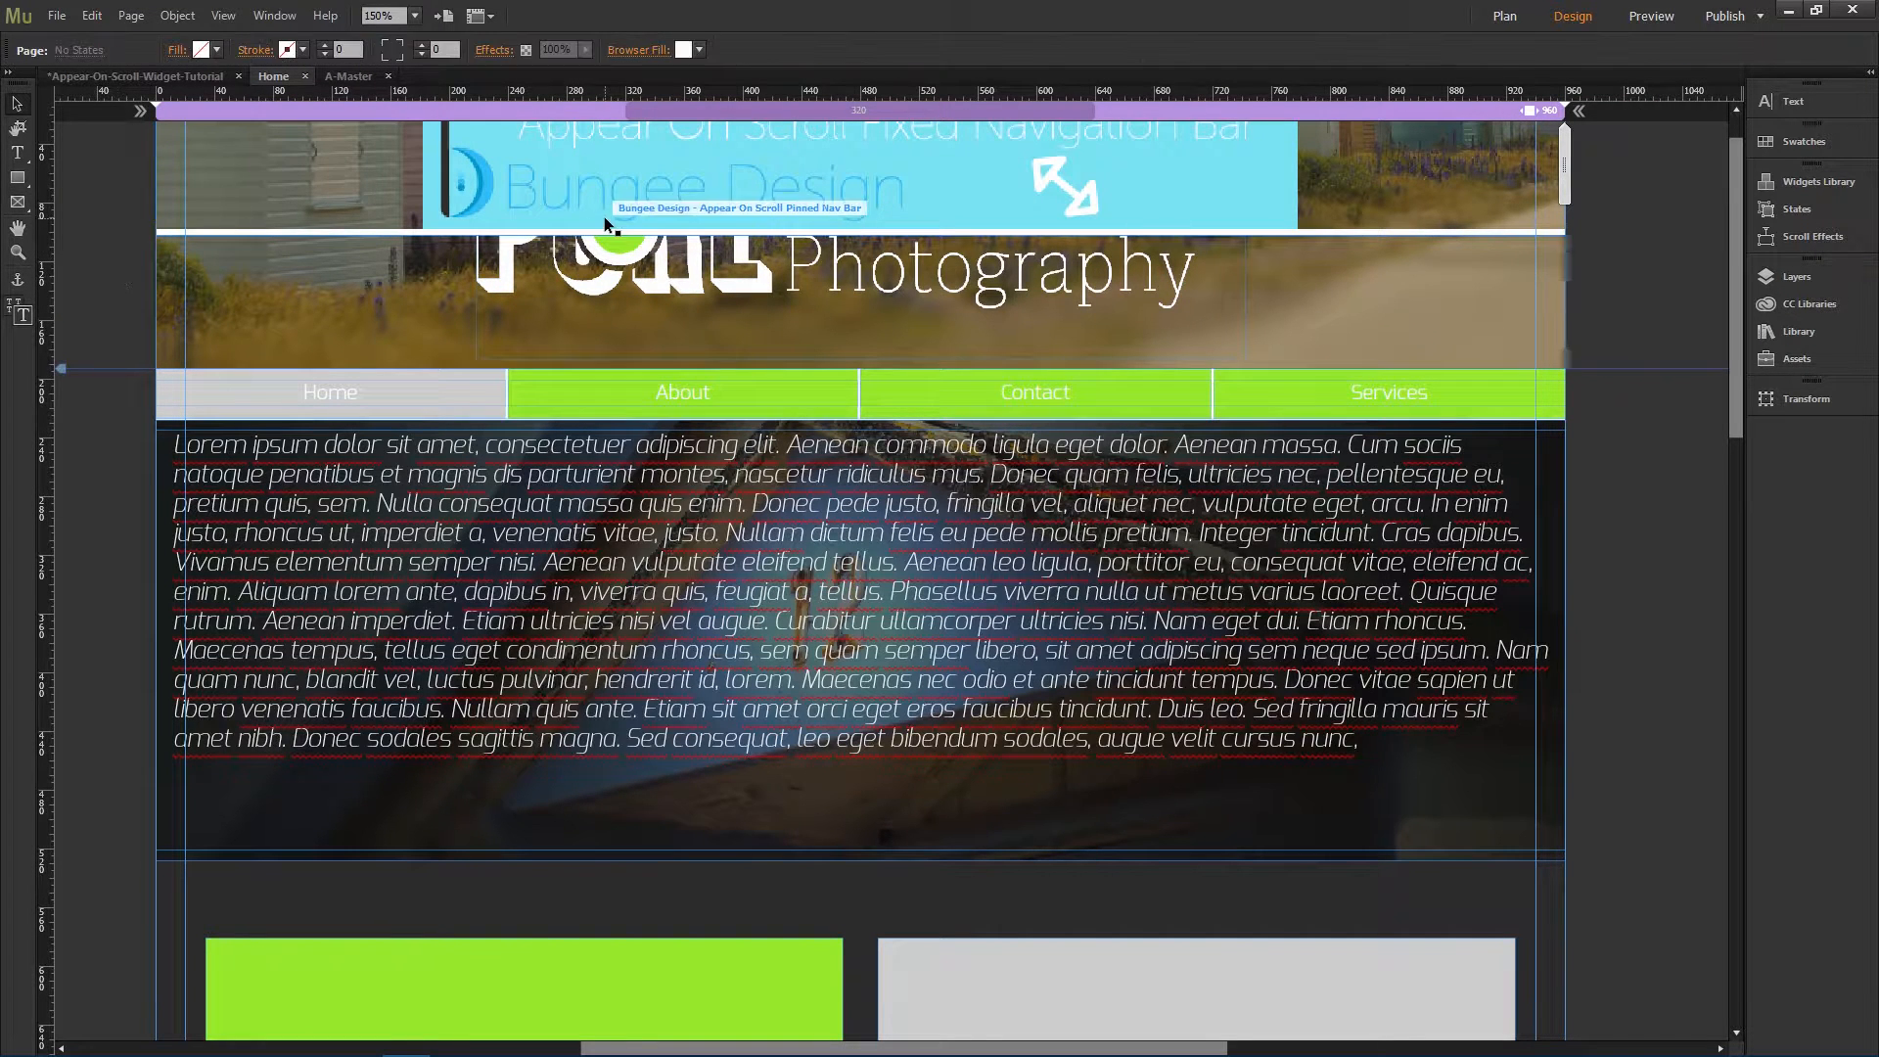
pyautogui.click(142, 235)
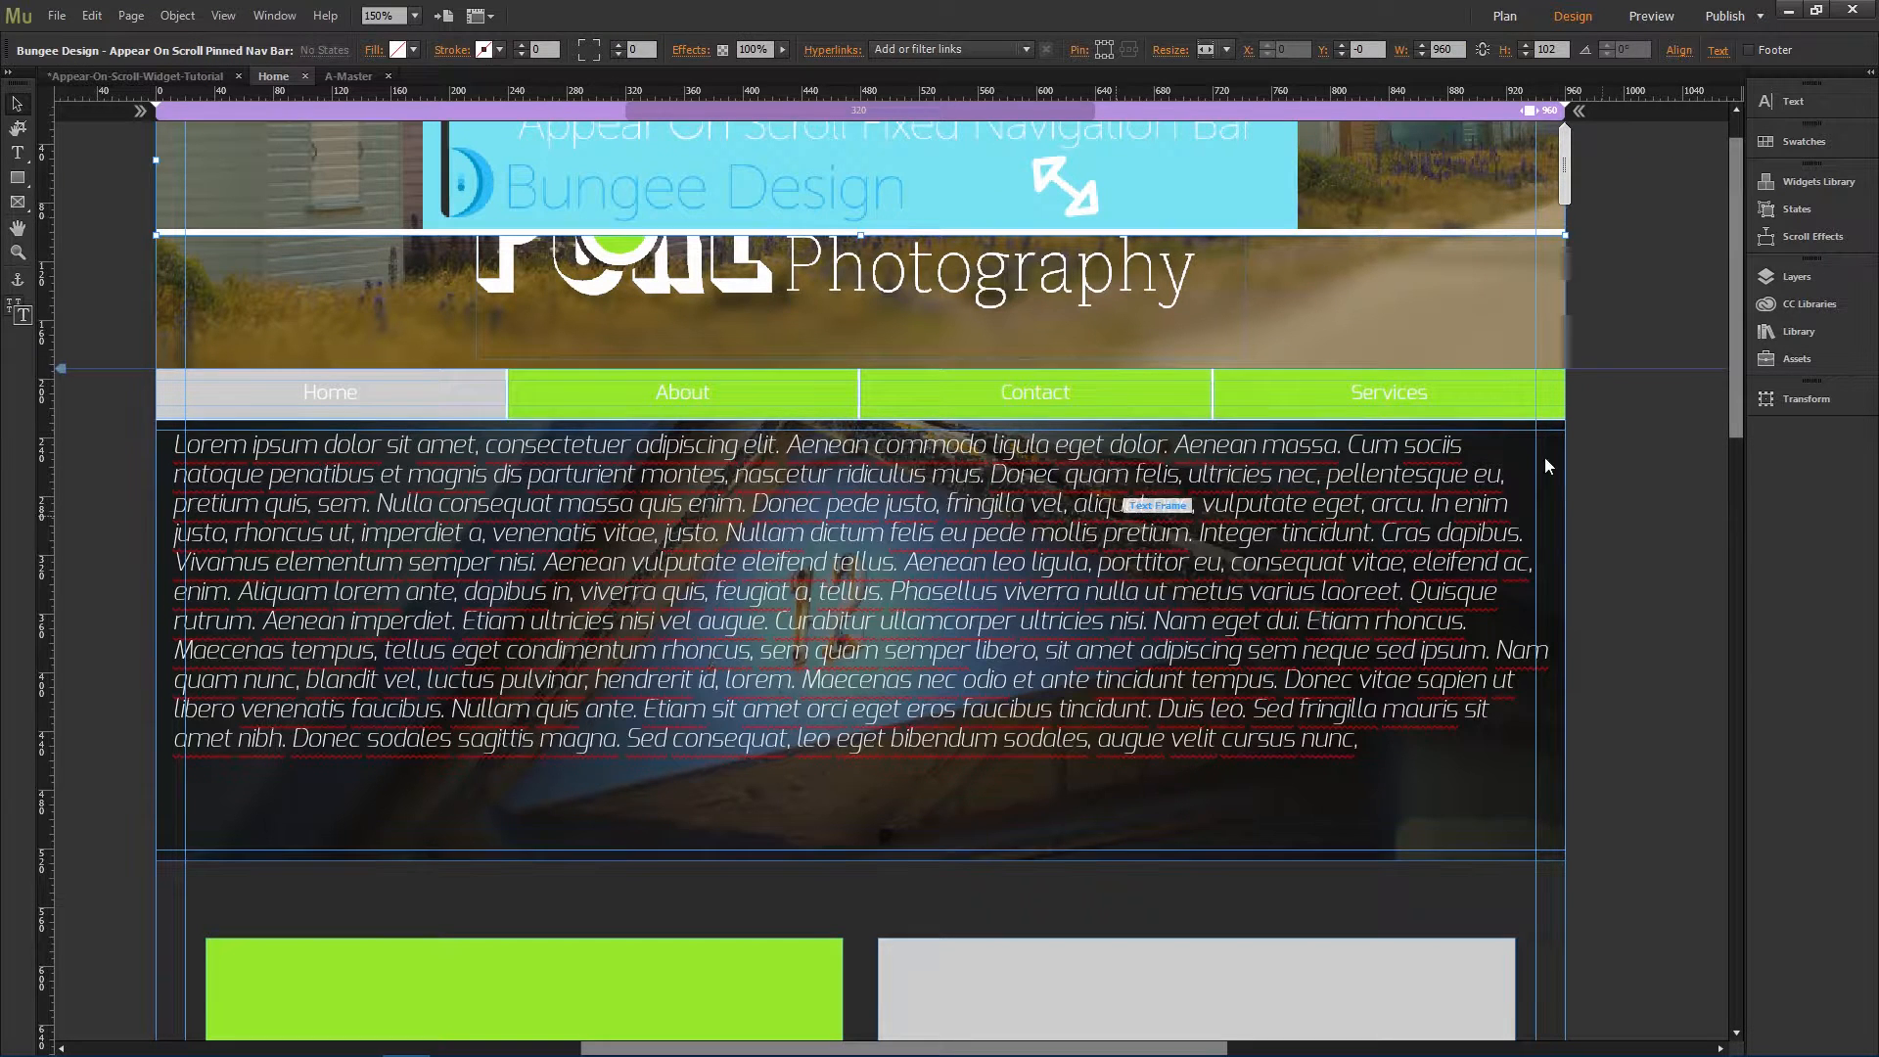
pyautogui.click(1390, 201)
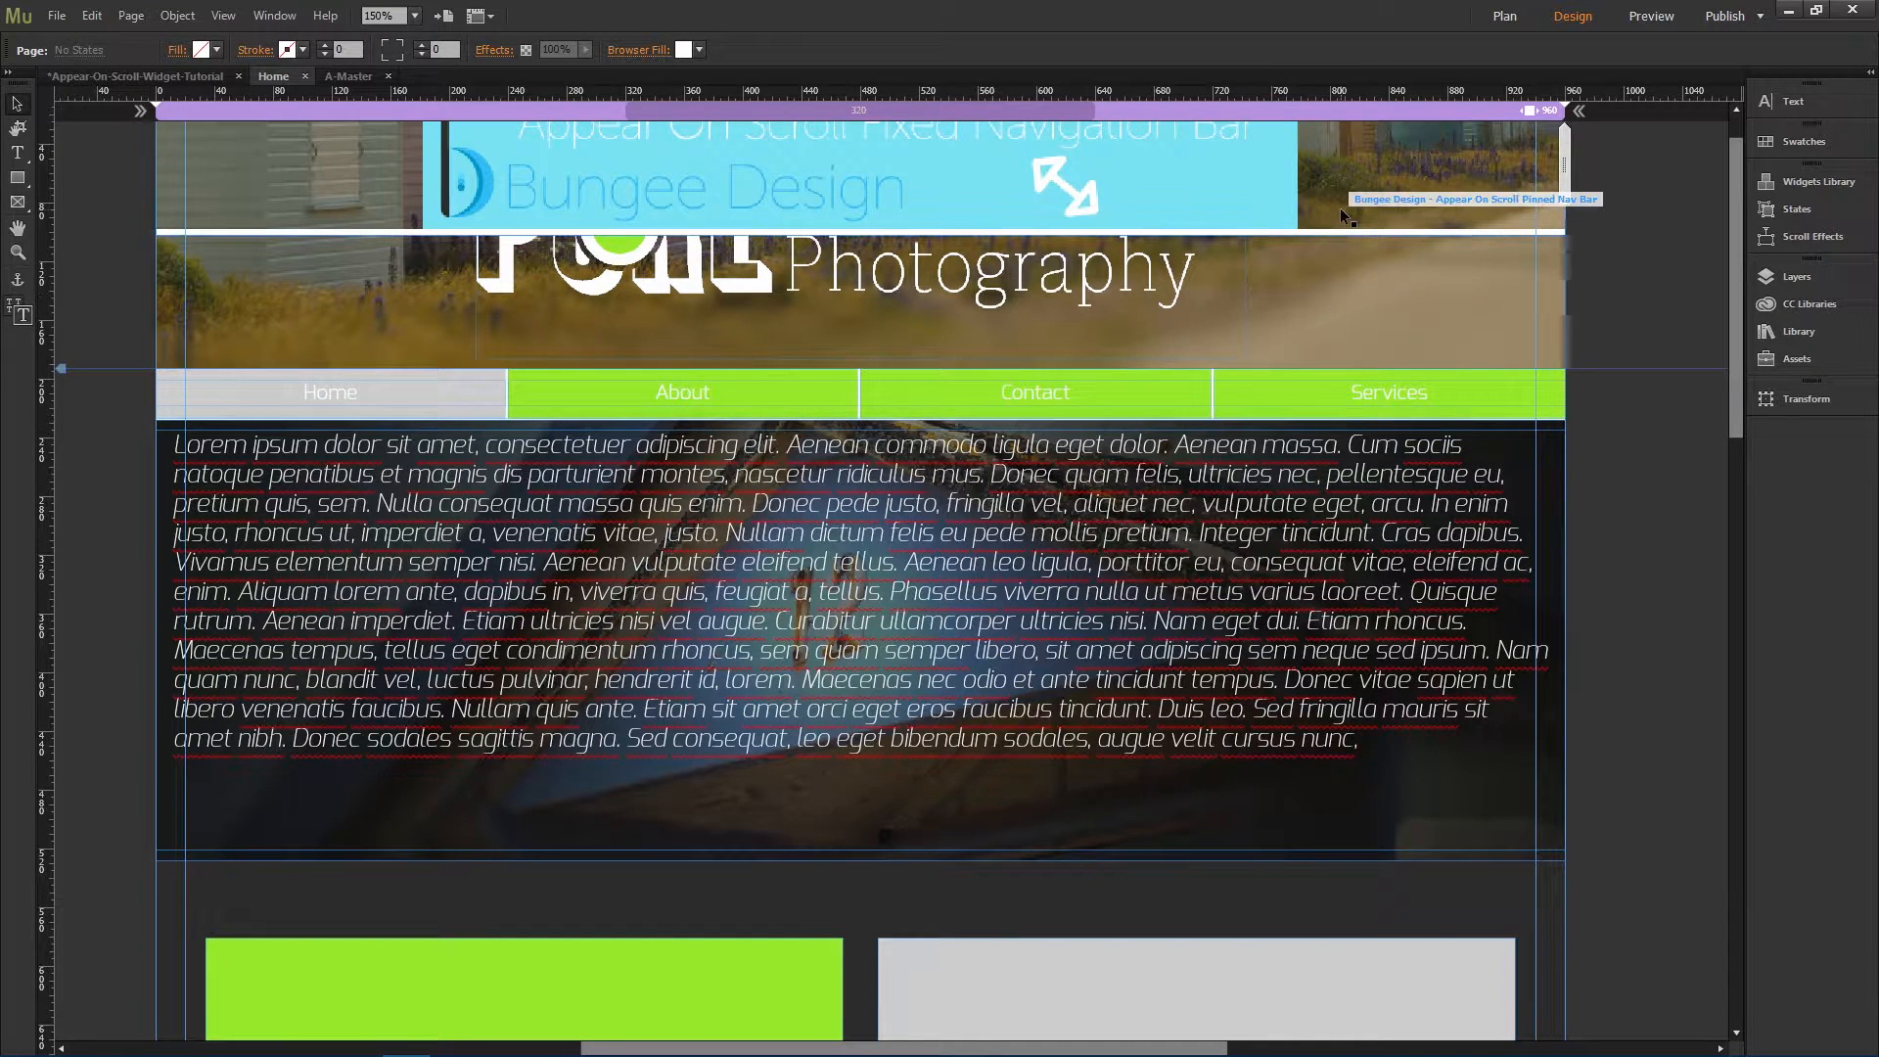
pyautogui.click(1587, 283)
pyautogui.scroll(-2, 789, 440)
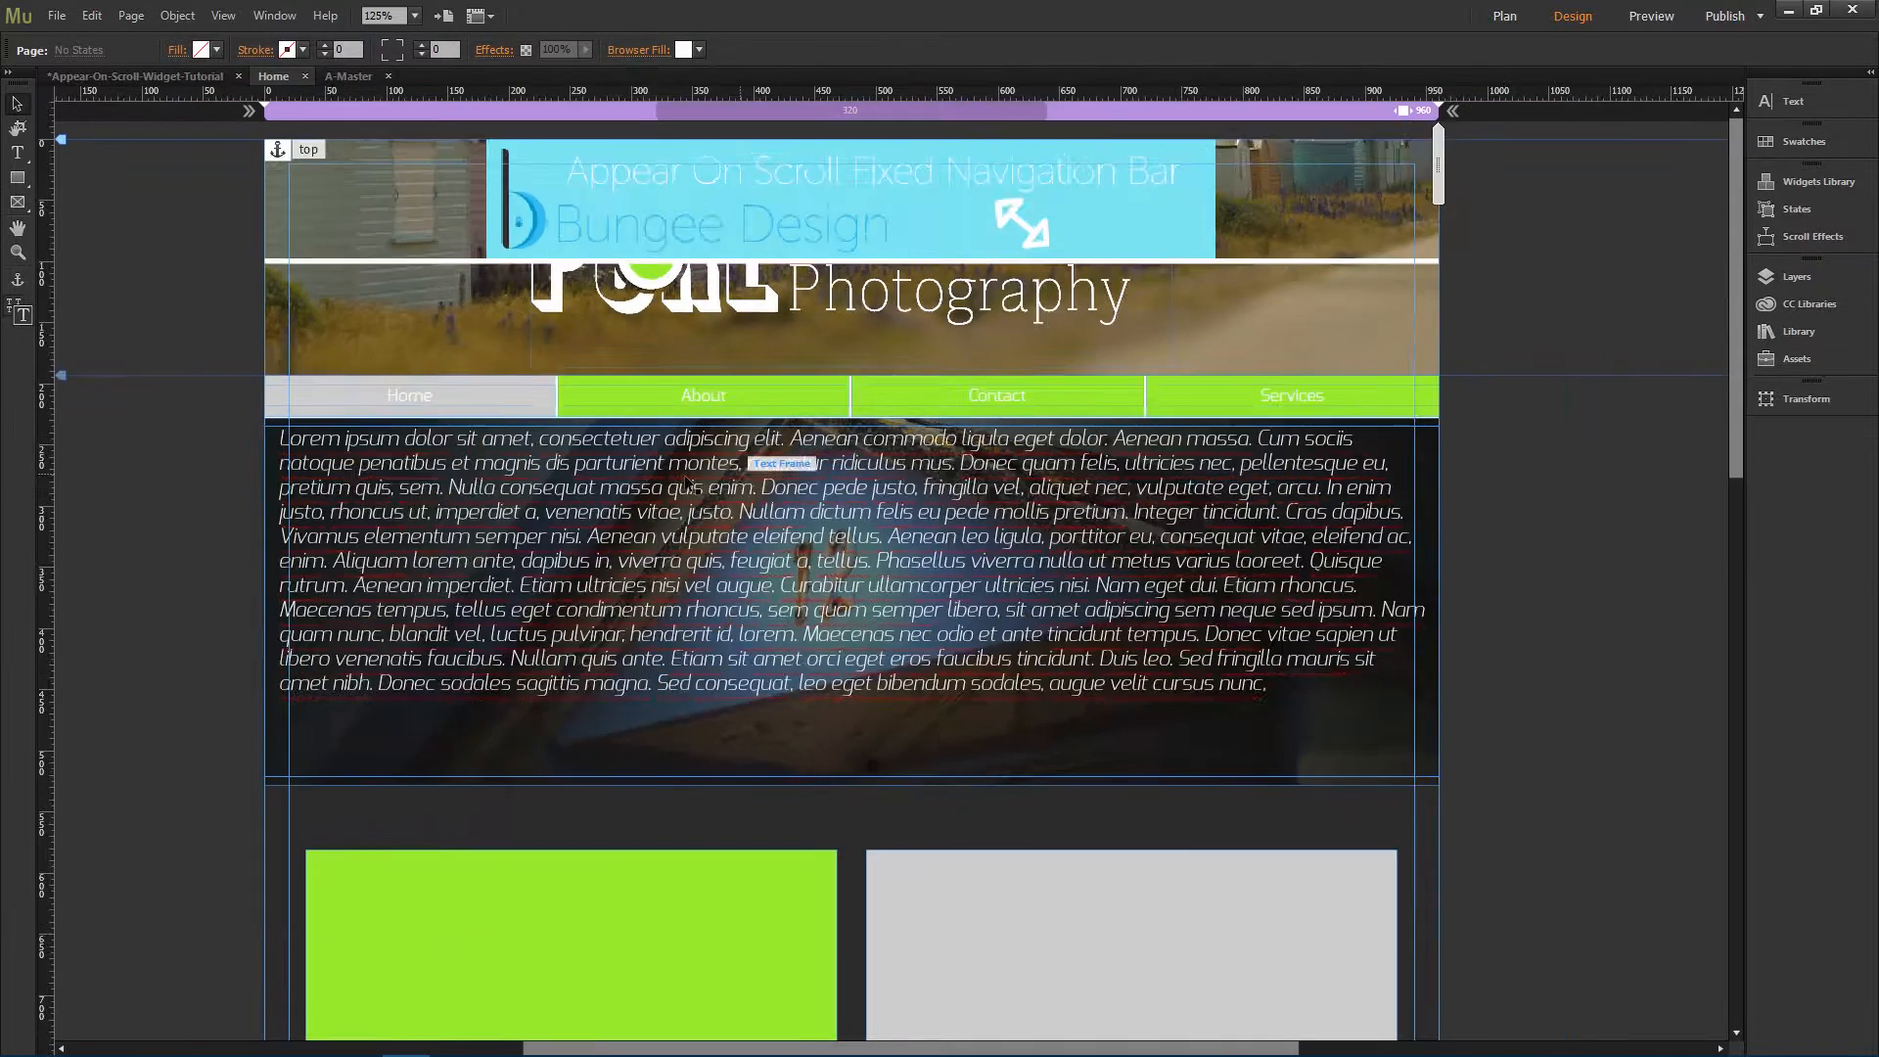
# Step: Set the Container Color to the green 96EA2A in the Appear On Scroll Pinned Nav Bar widget's options
pyautogui.click(1093, 157)
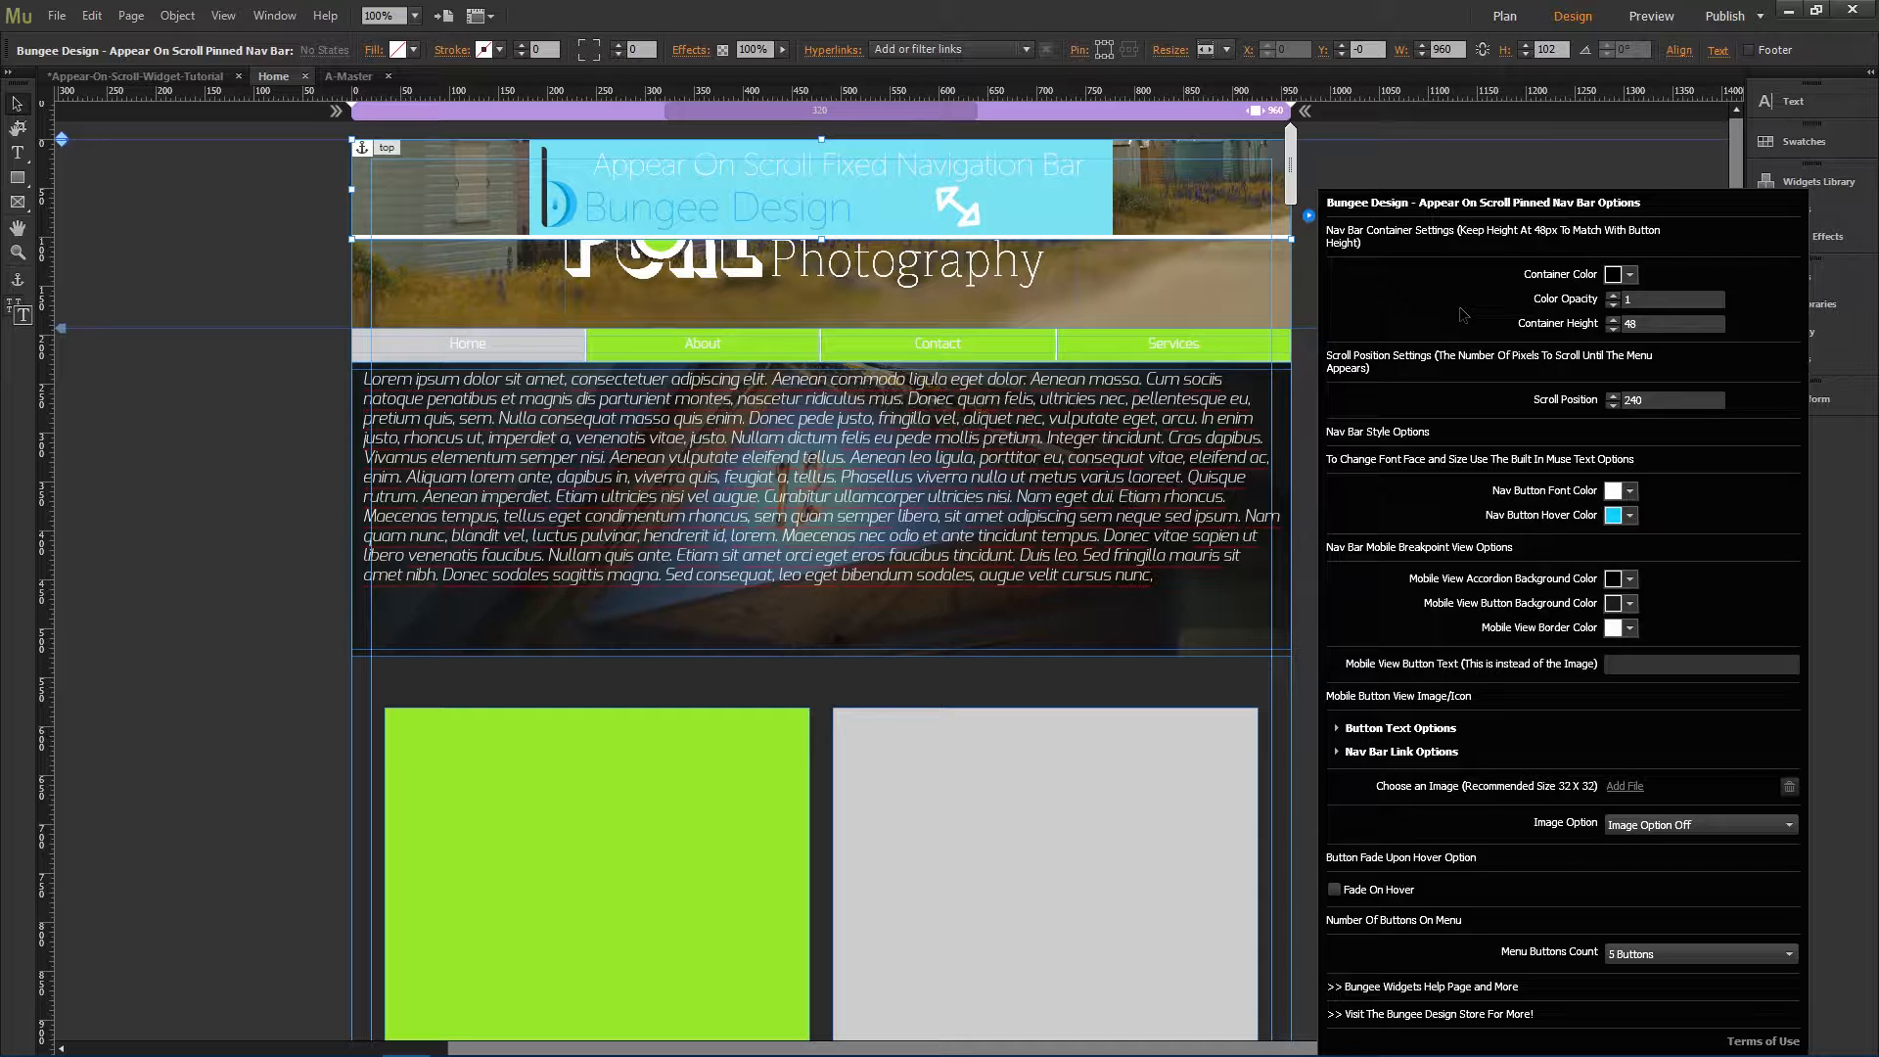
pyautogui.click(1617, 279)
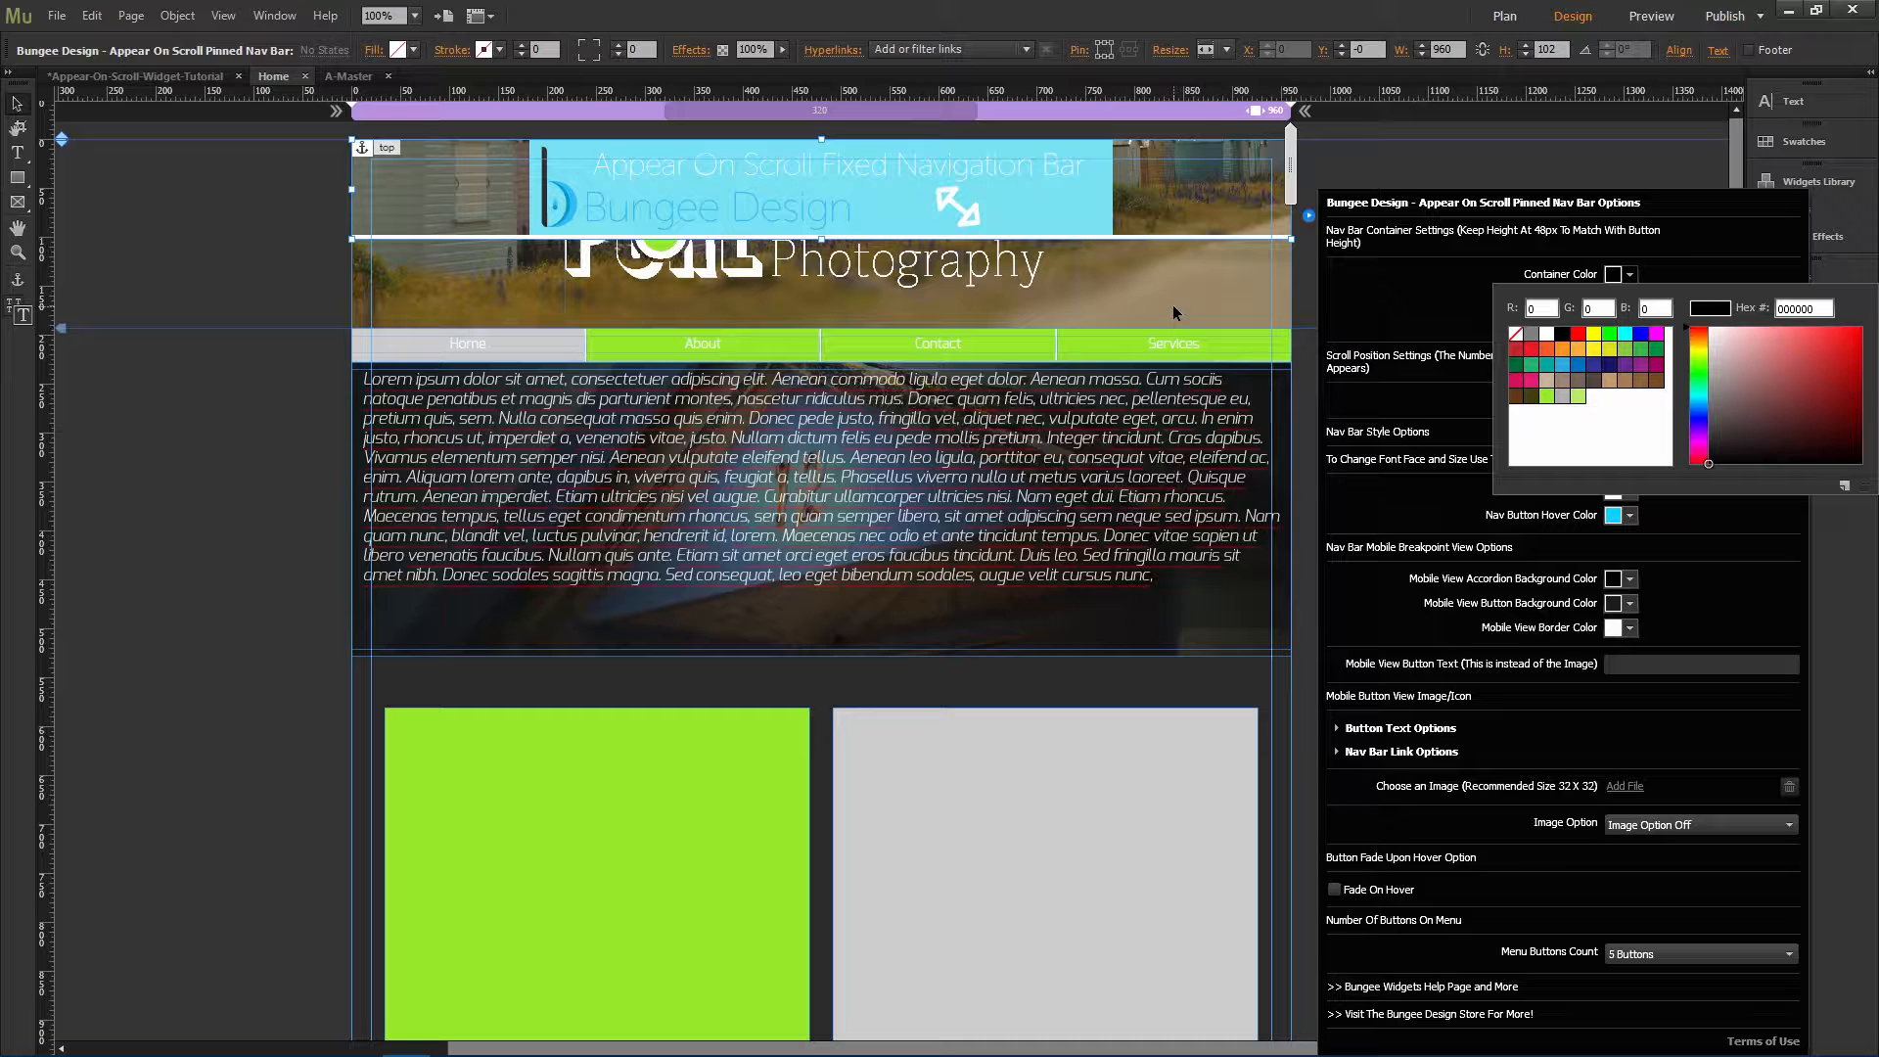
pyautogui.click(1548, 395)
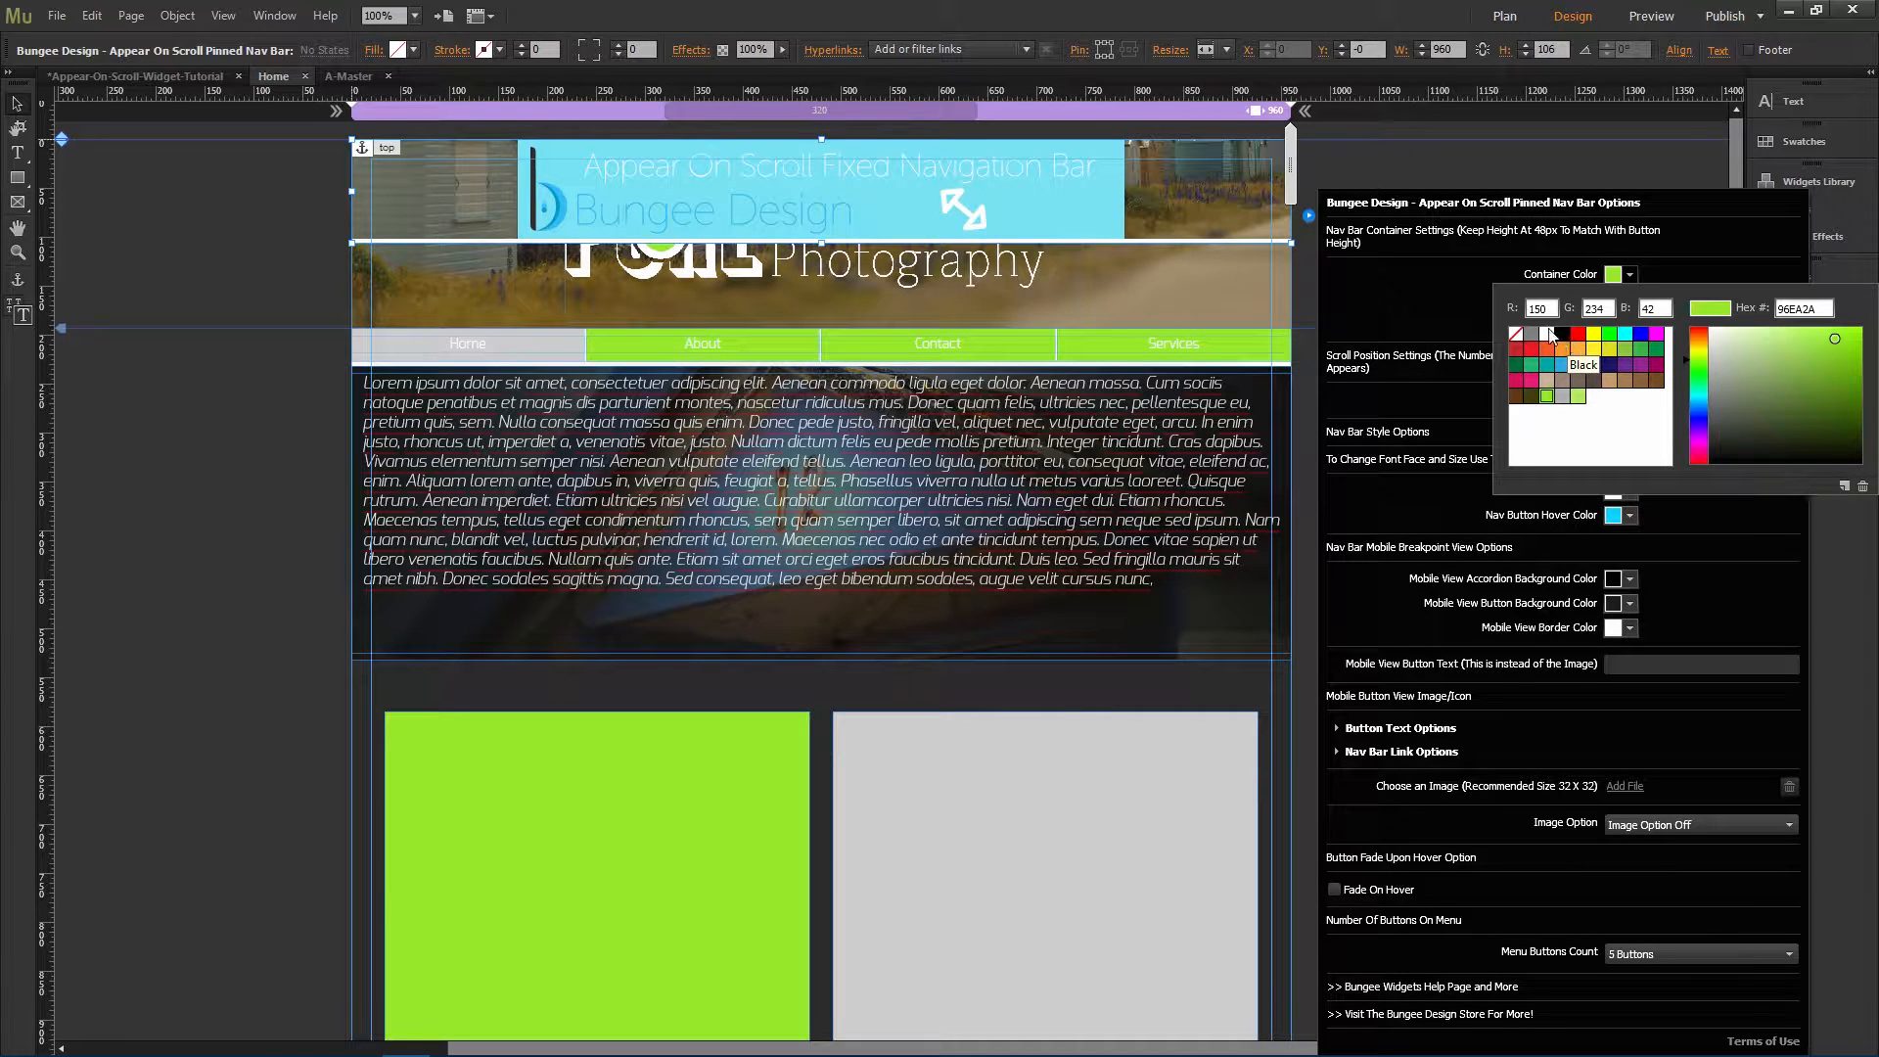
pyautogui.click(1448, 303)
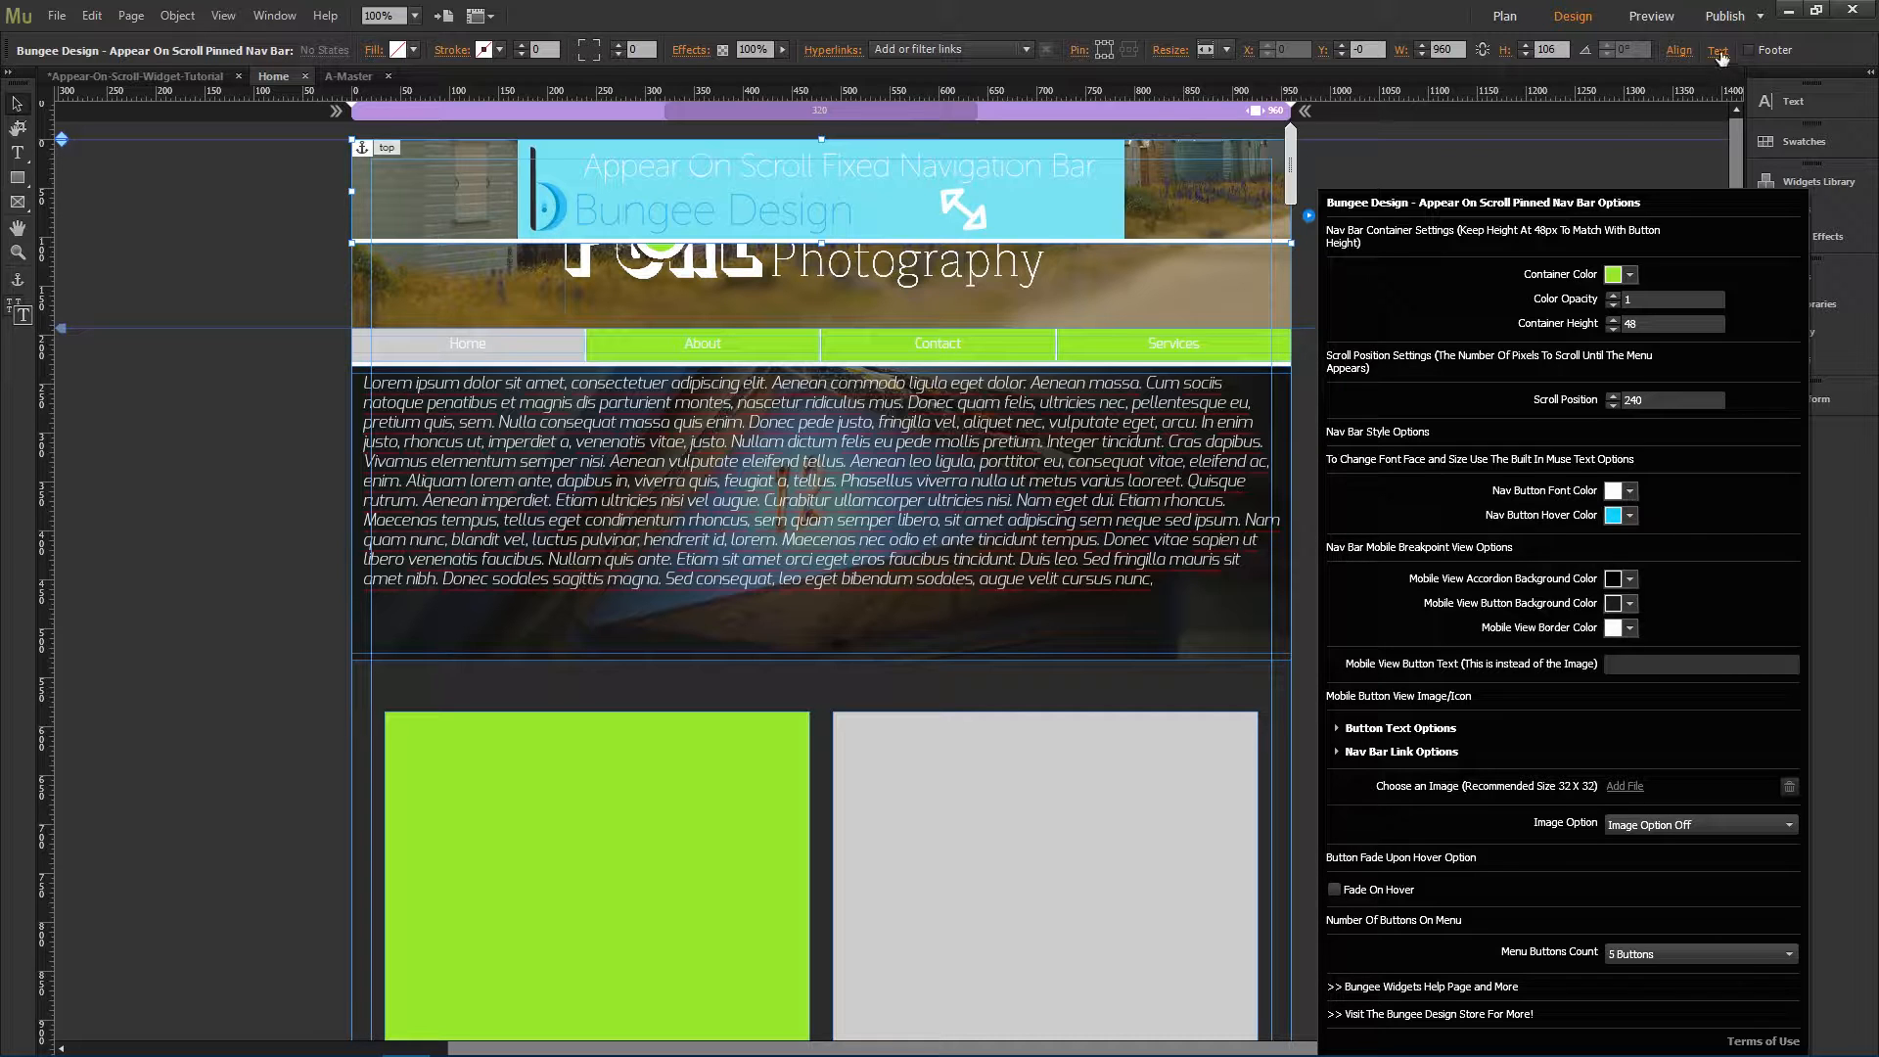
pyautogui.click(1397, 155)
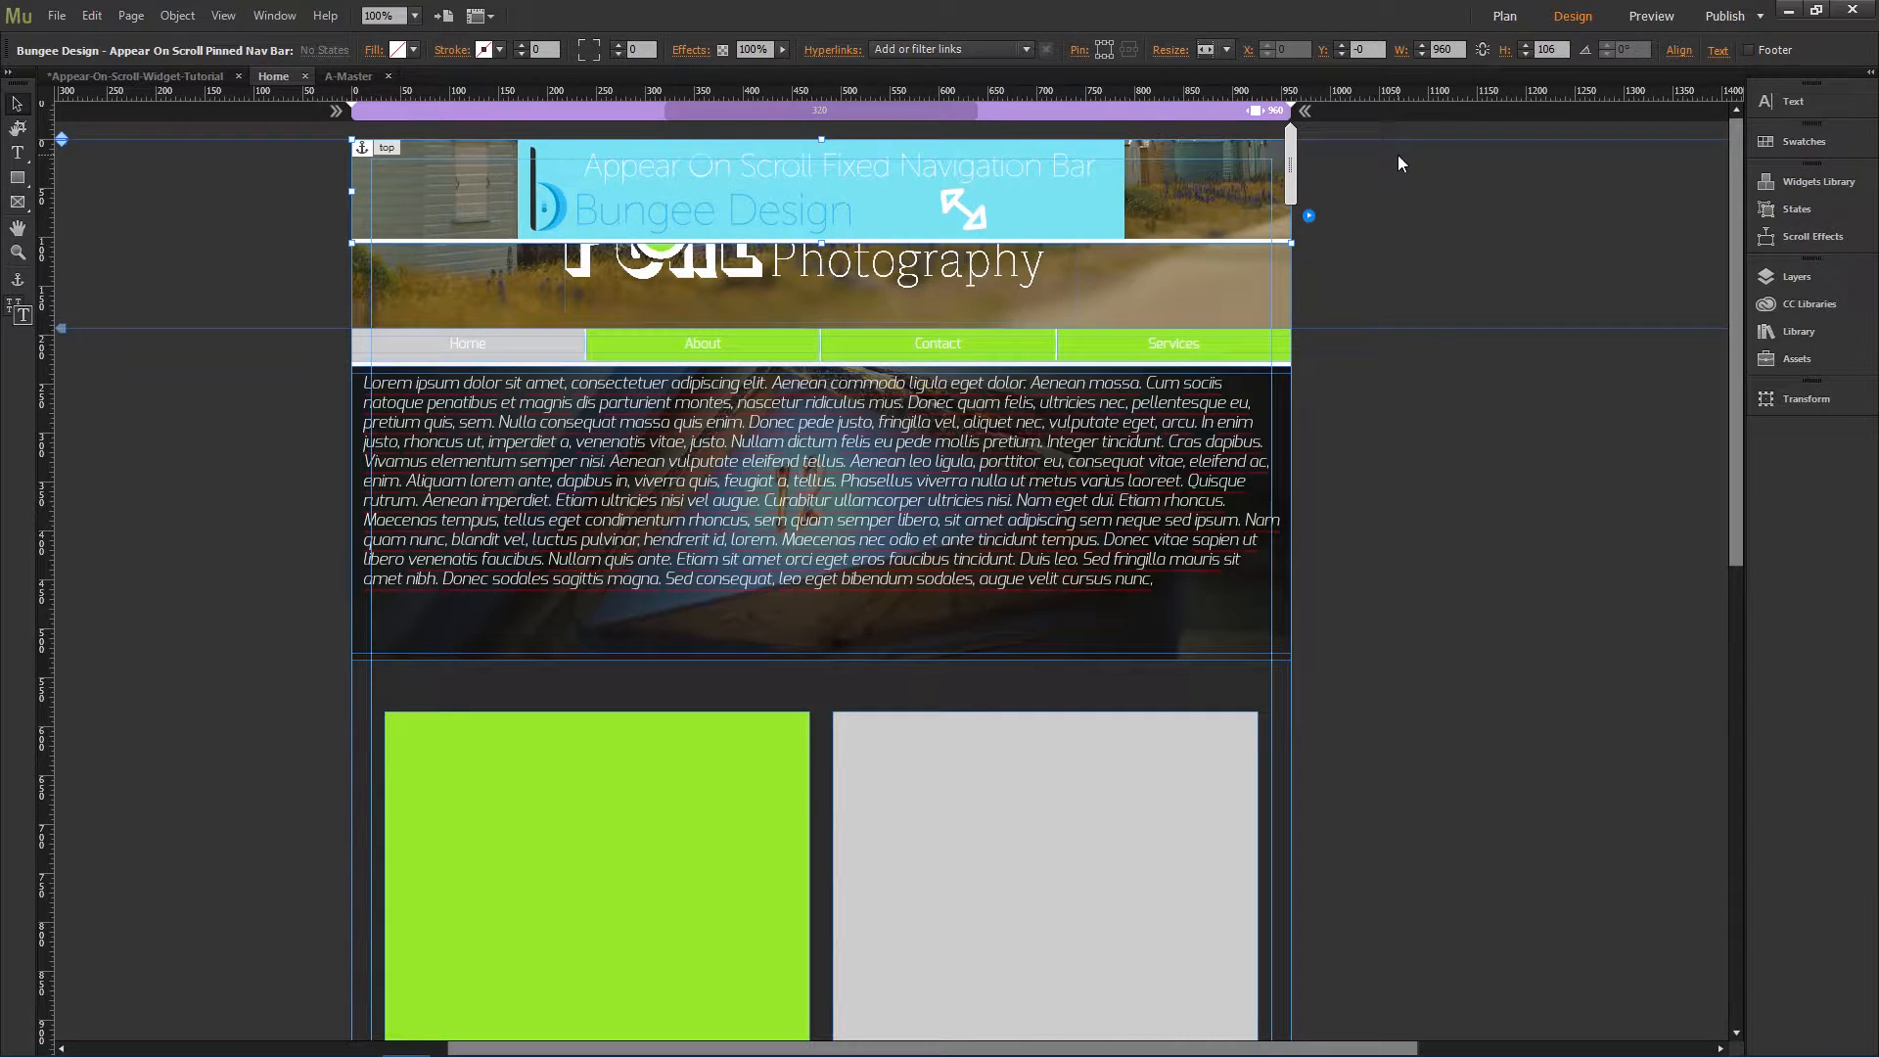
# Step: Set the pinned nav bar widget's text to Exo Bold at size 14
pyautogui.click(1066, 192)
pyautogui.click(1717, 52)
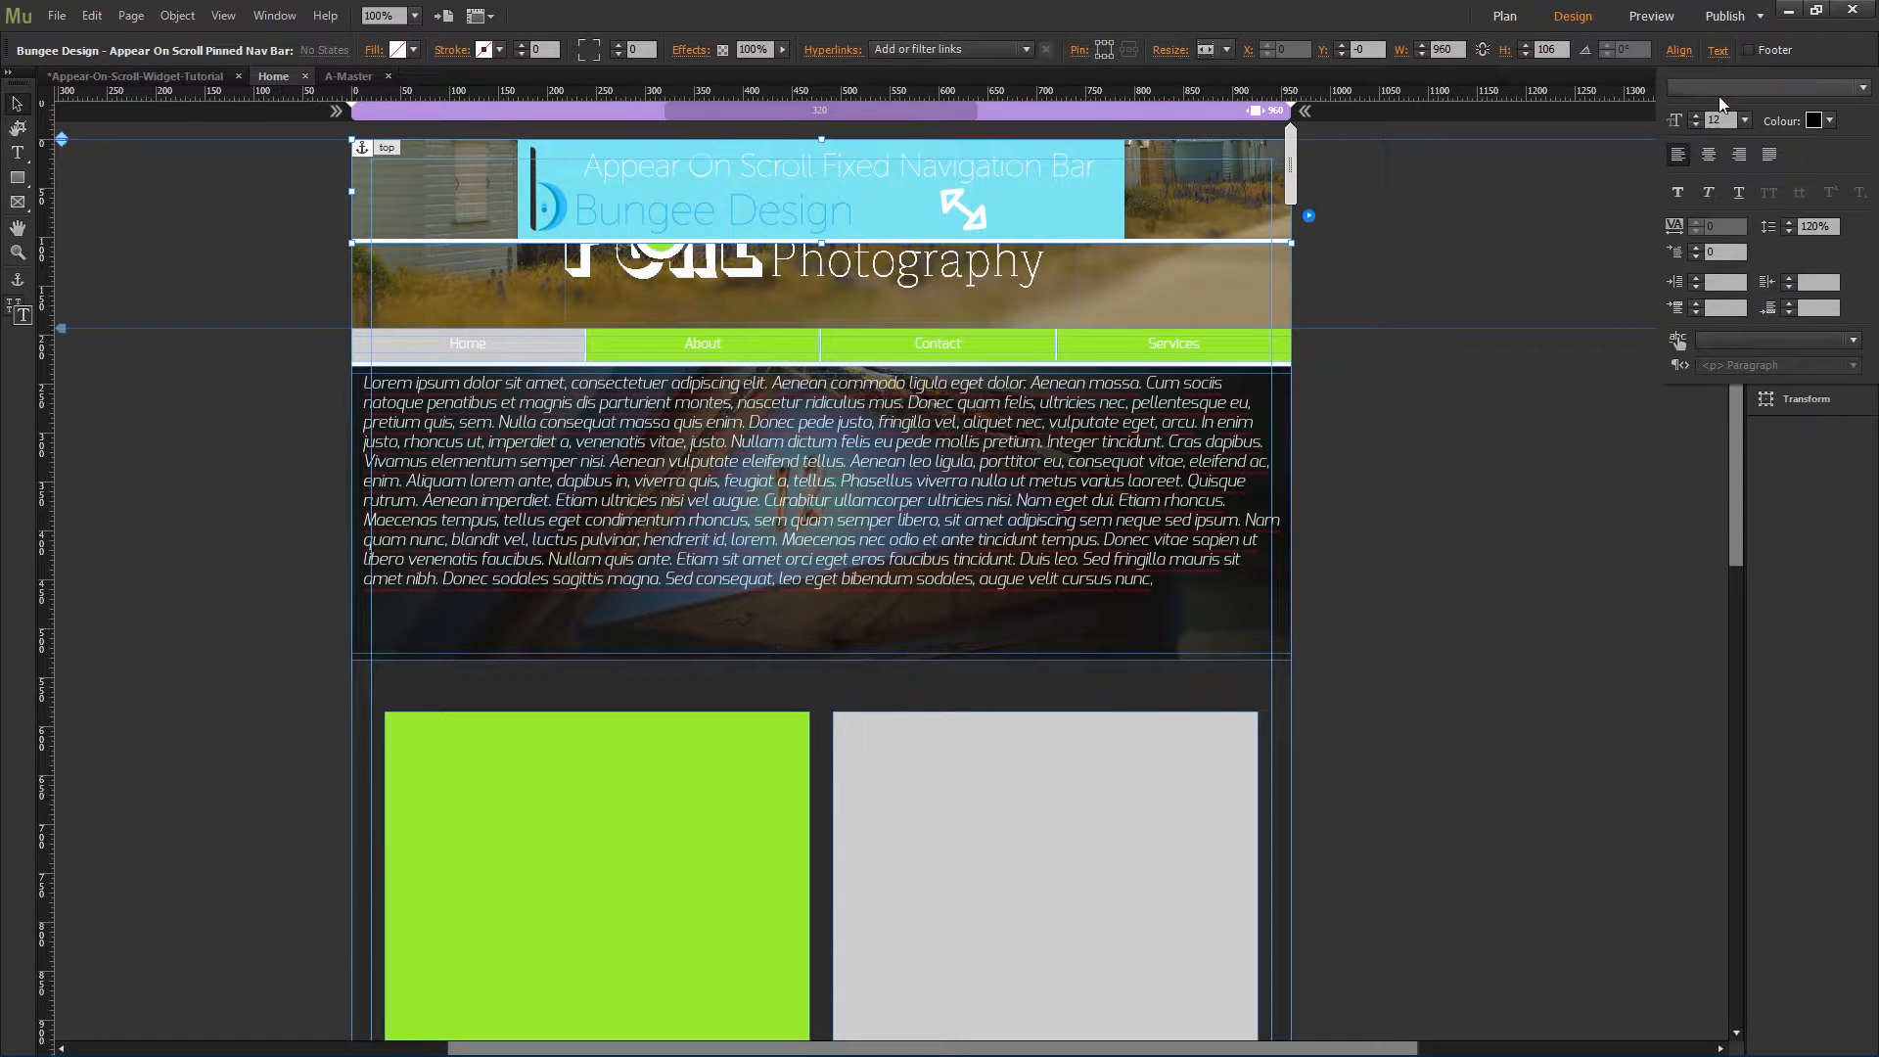
pyautogui.click(1754, 92)
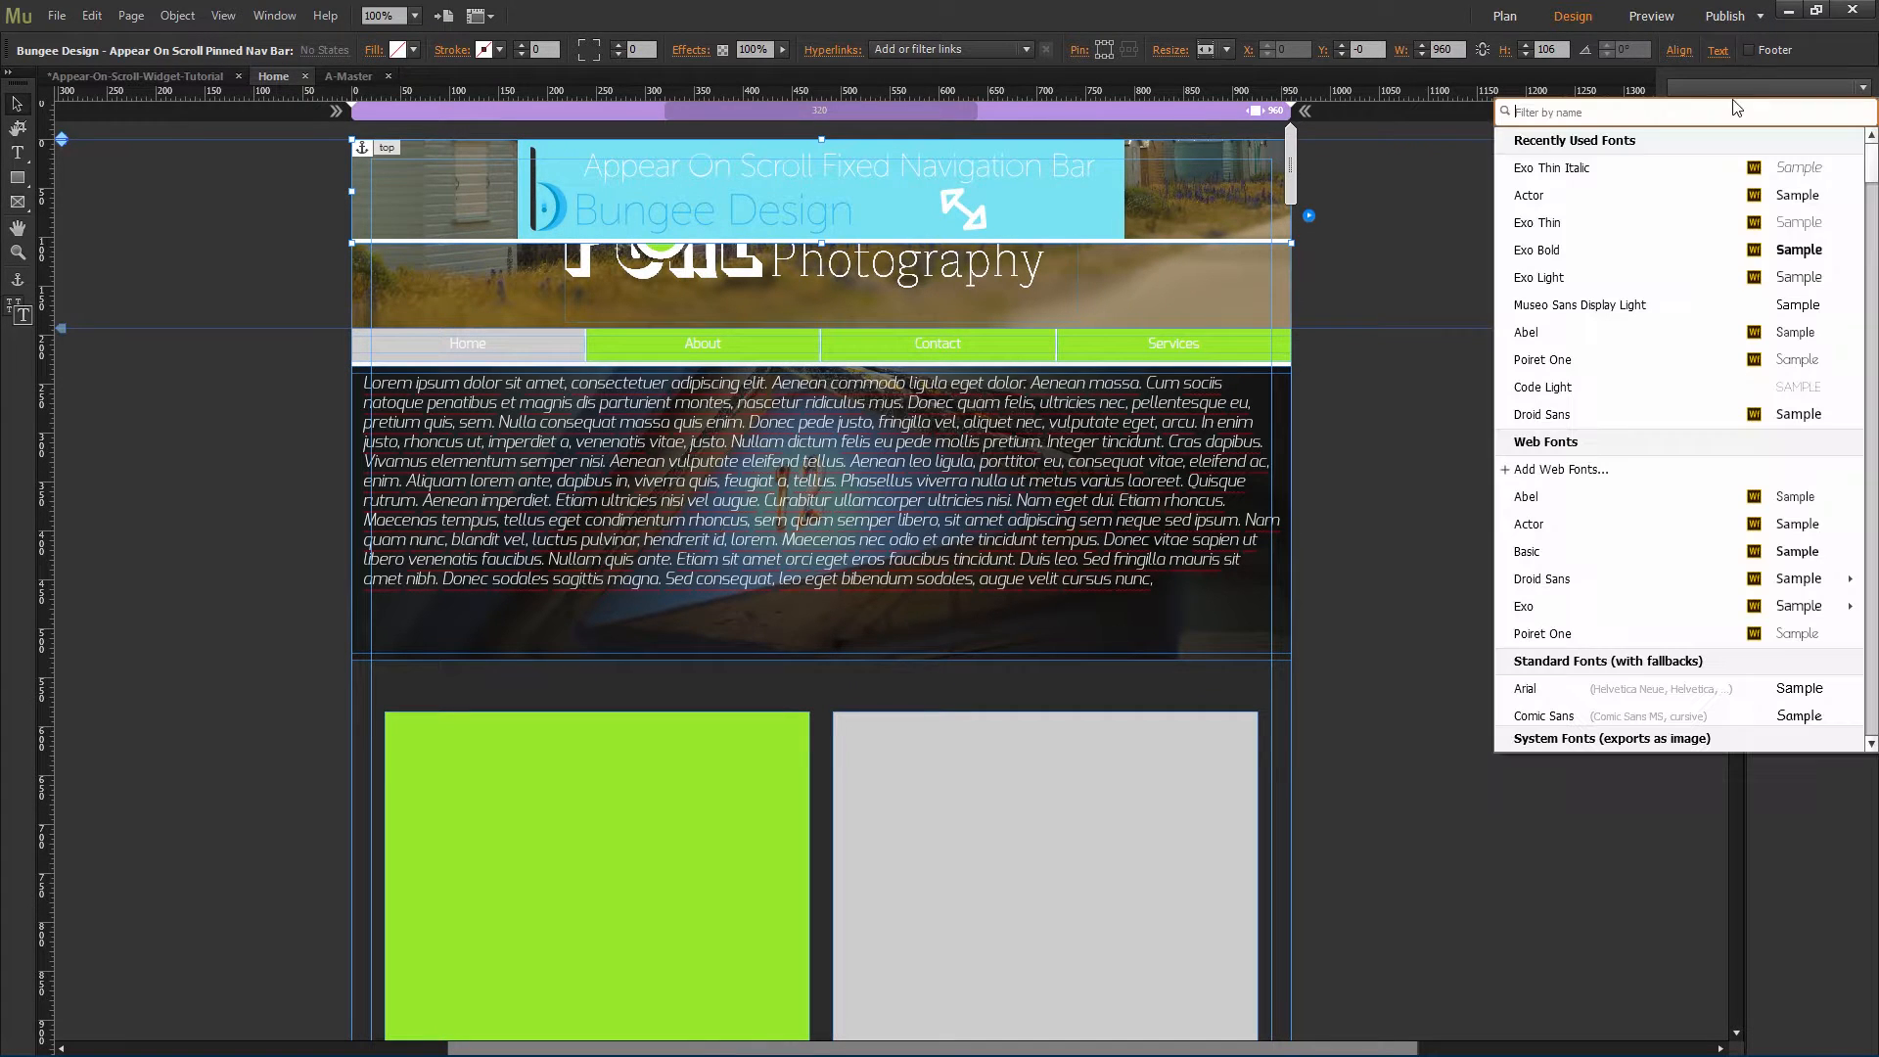
pyautogui.click(1569, 250)
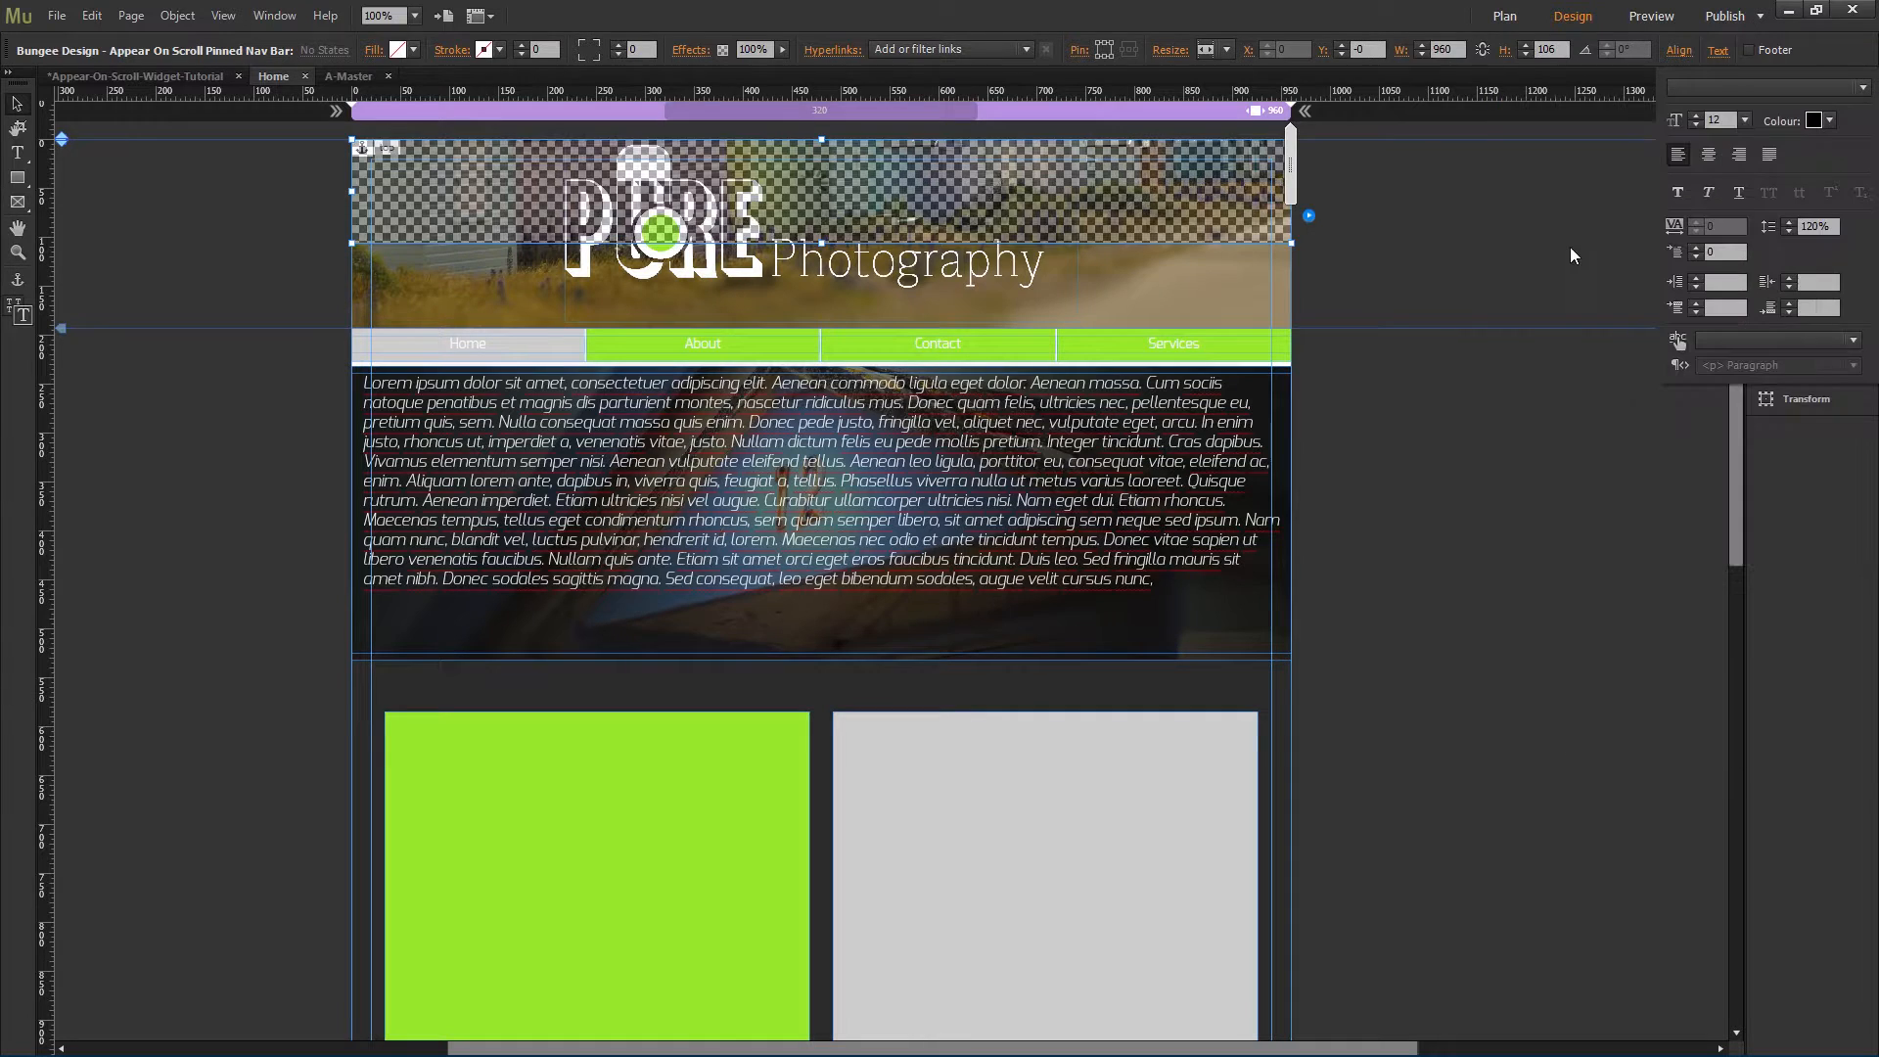
pyautogui.click(1697, 116)
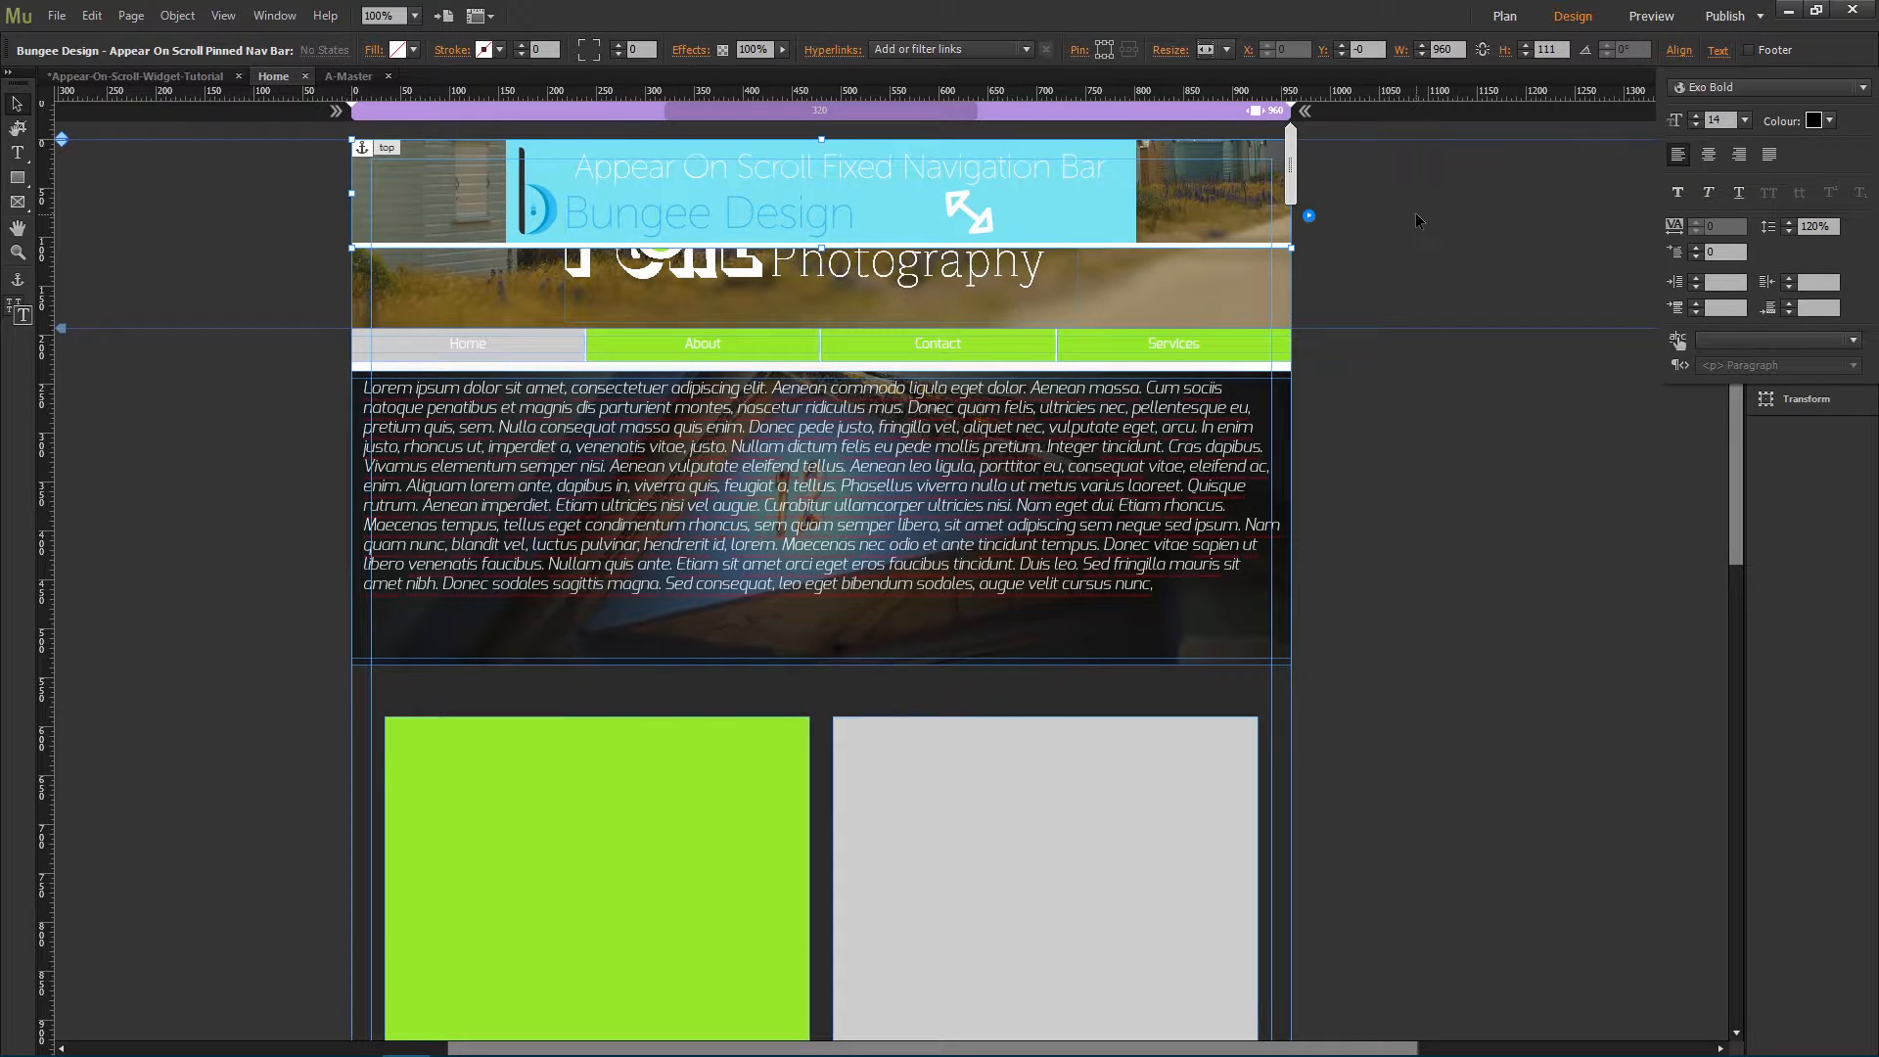
pyautogui.click(1415, 214)
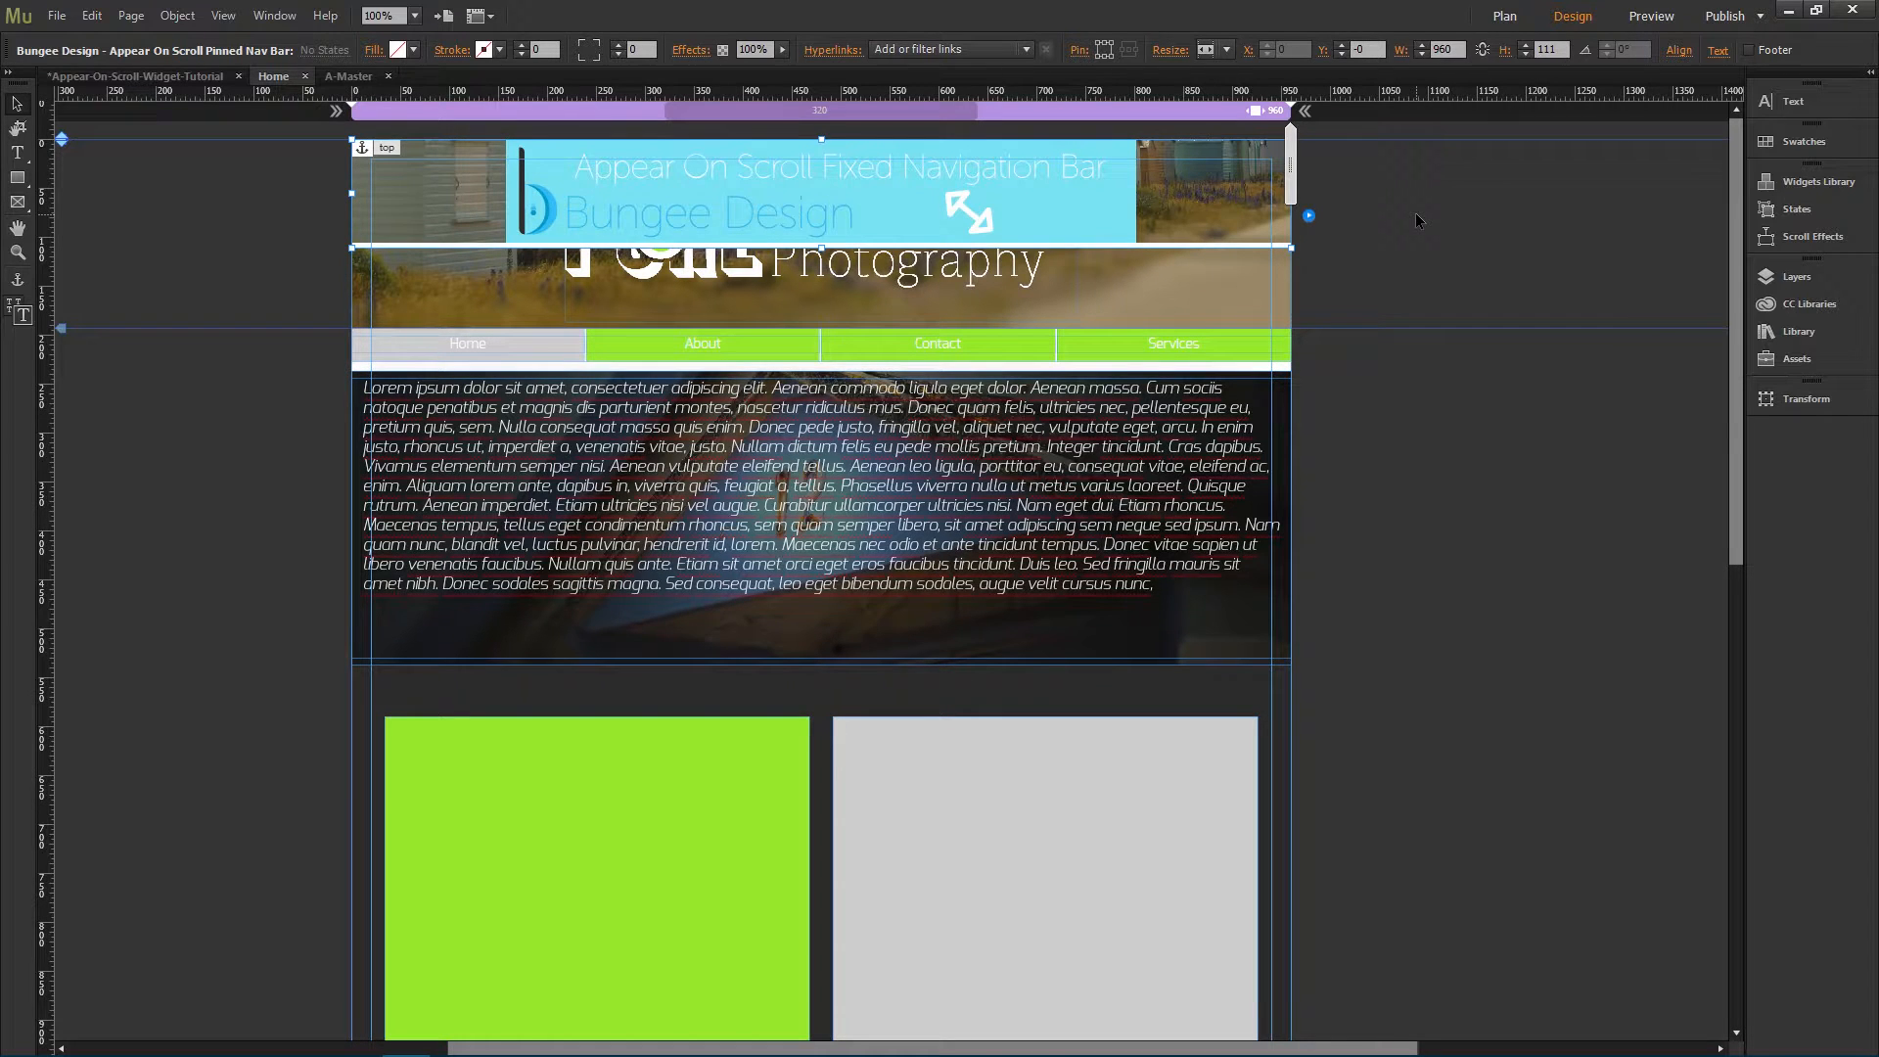
# Step: Preview the site in the browser and scroll down to check the restyled pinned nav bar
pyautogui.click(227, 439)
pyautogui.click(57, 16)
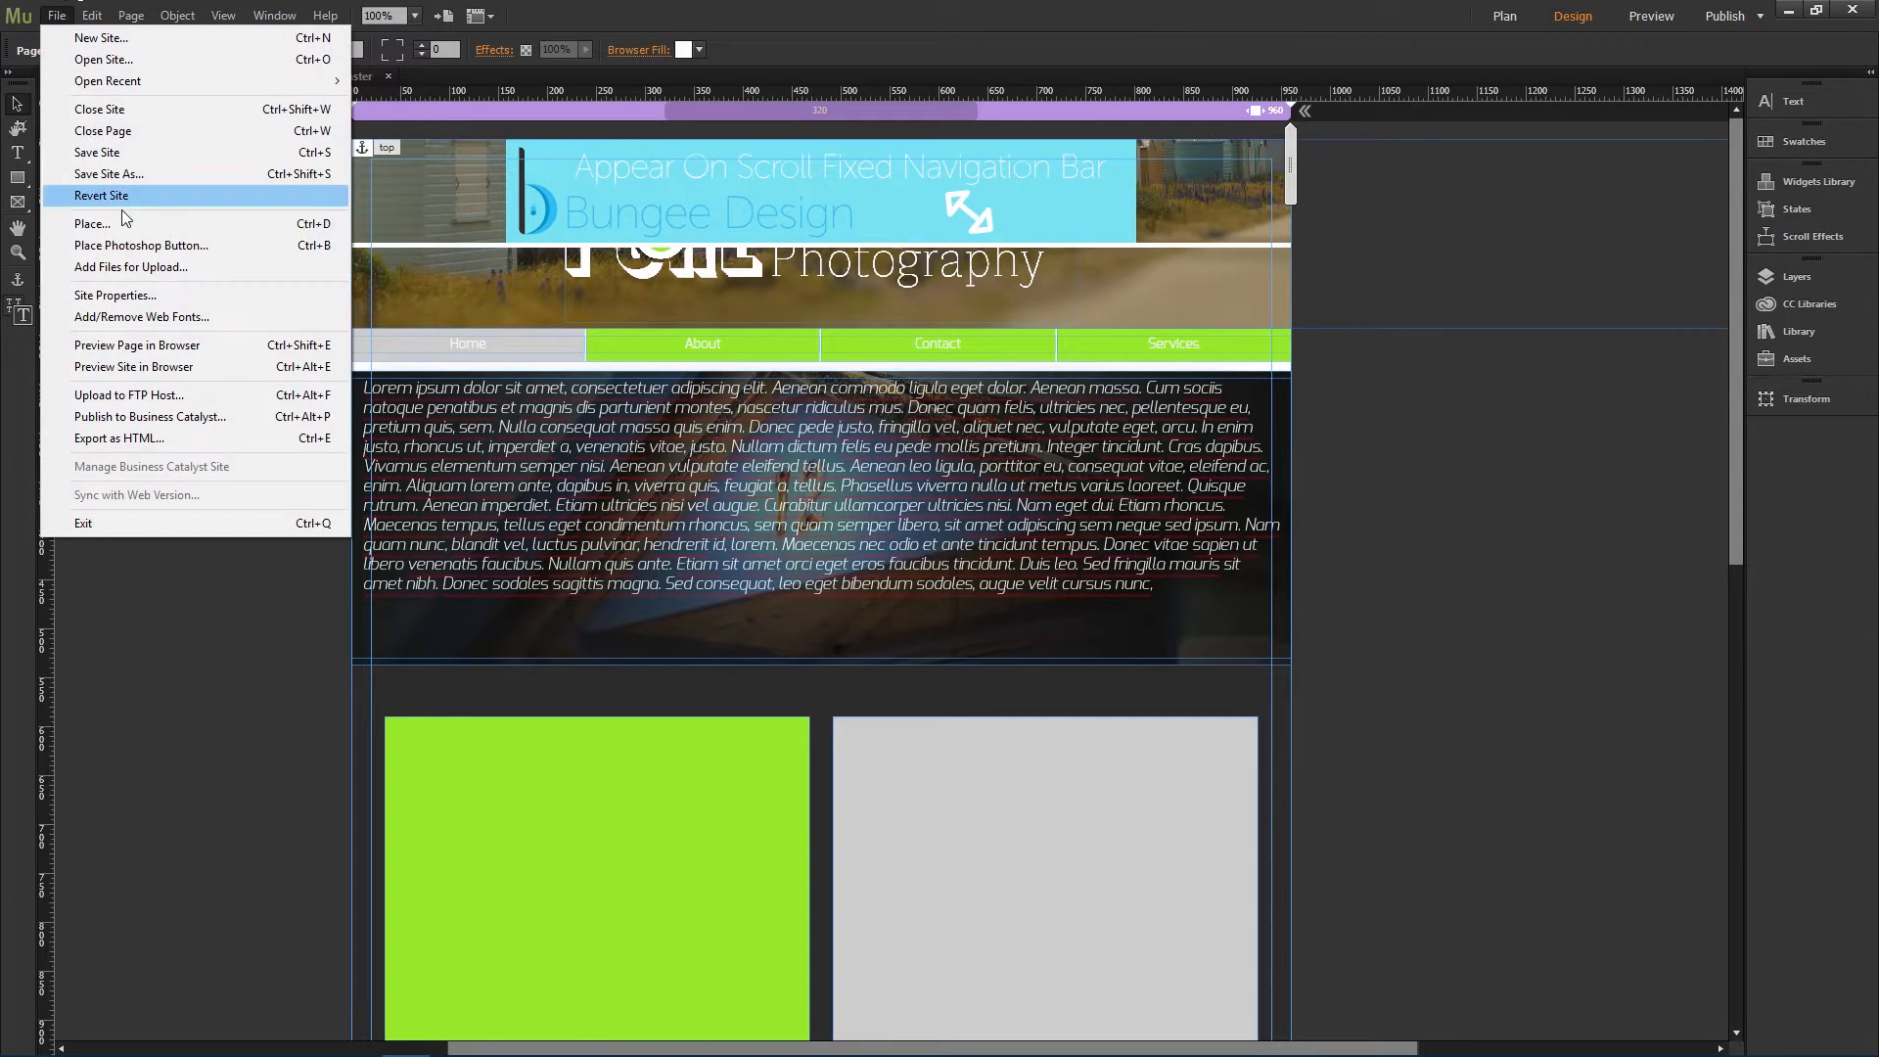
pyautogui.click(168, 364)
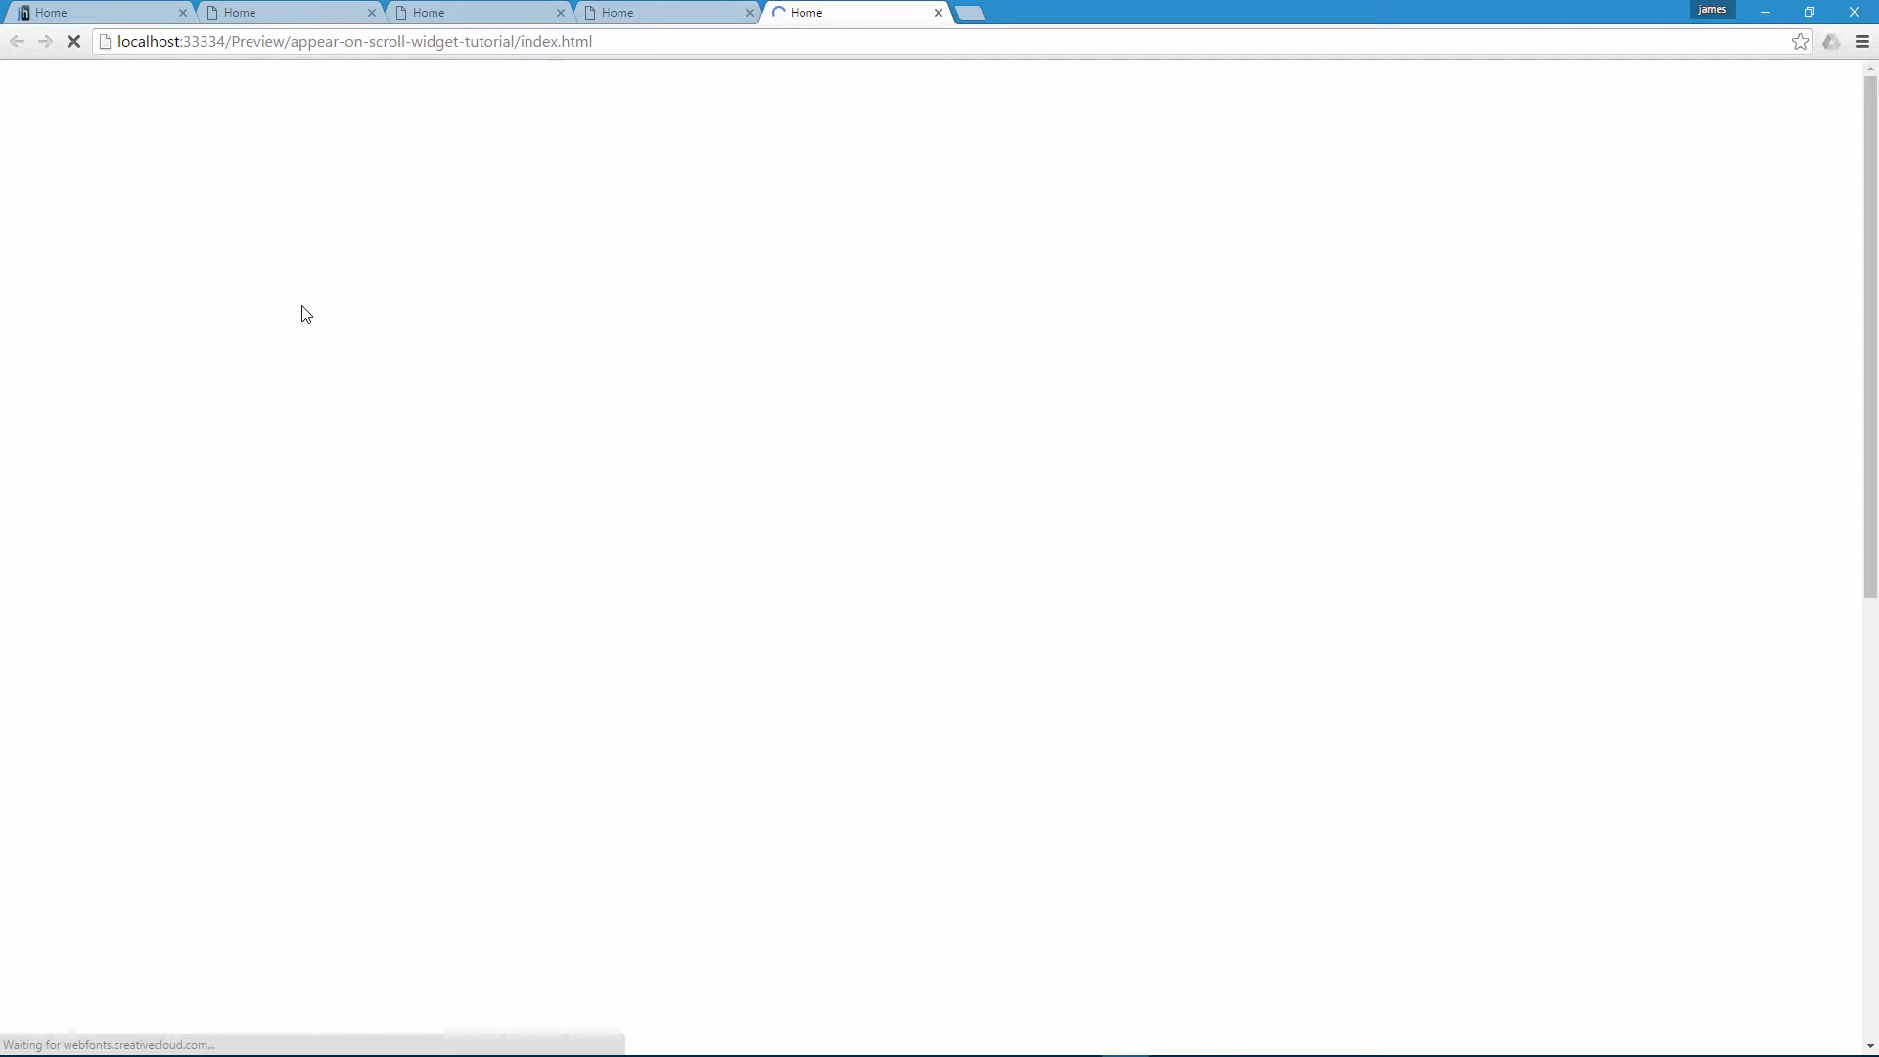
pyautogui.scroll(-3, 622, 418)
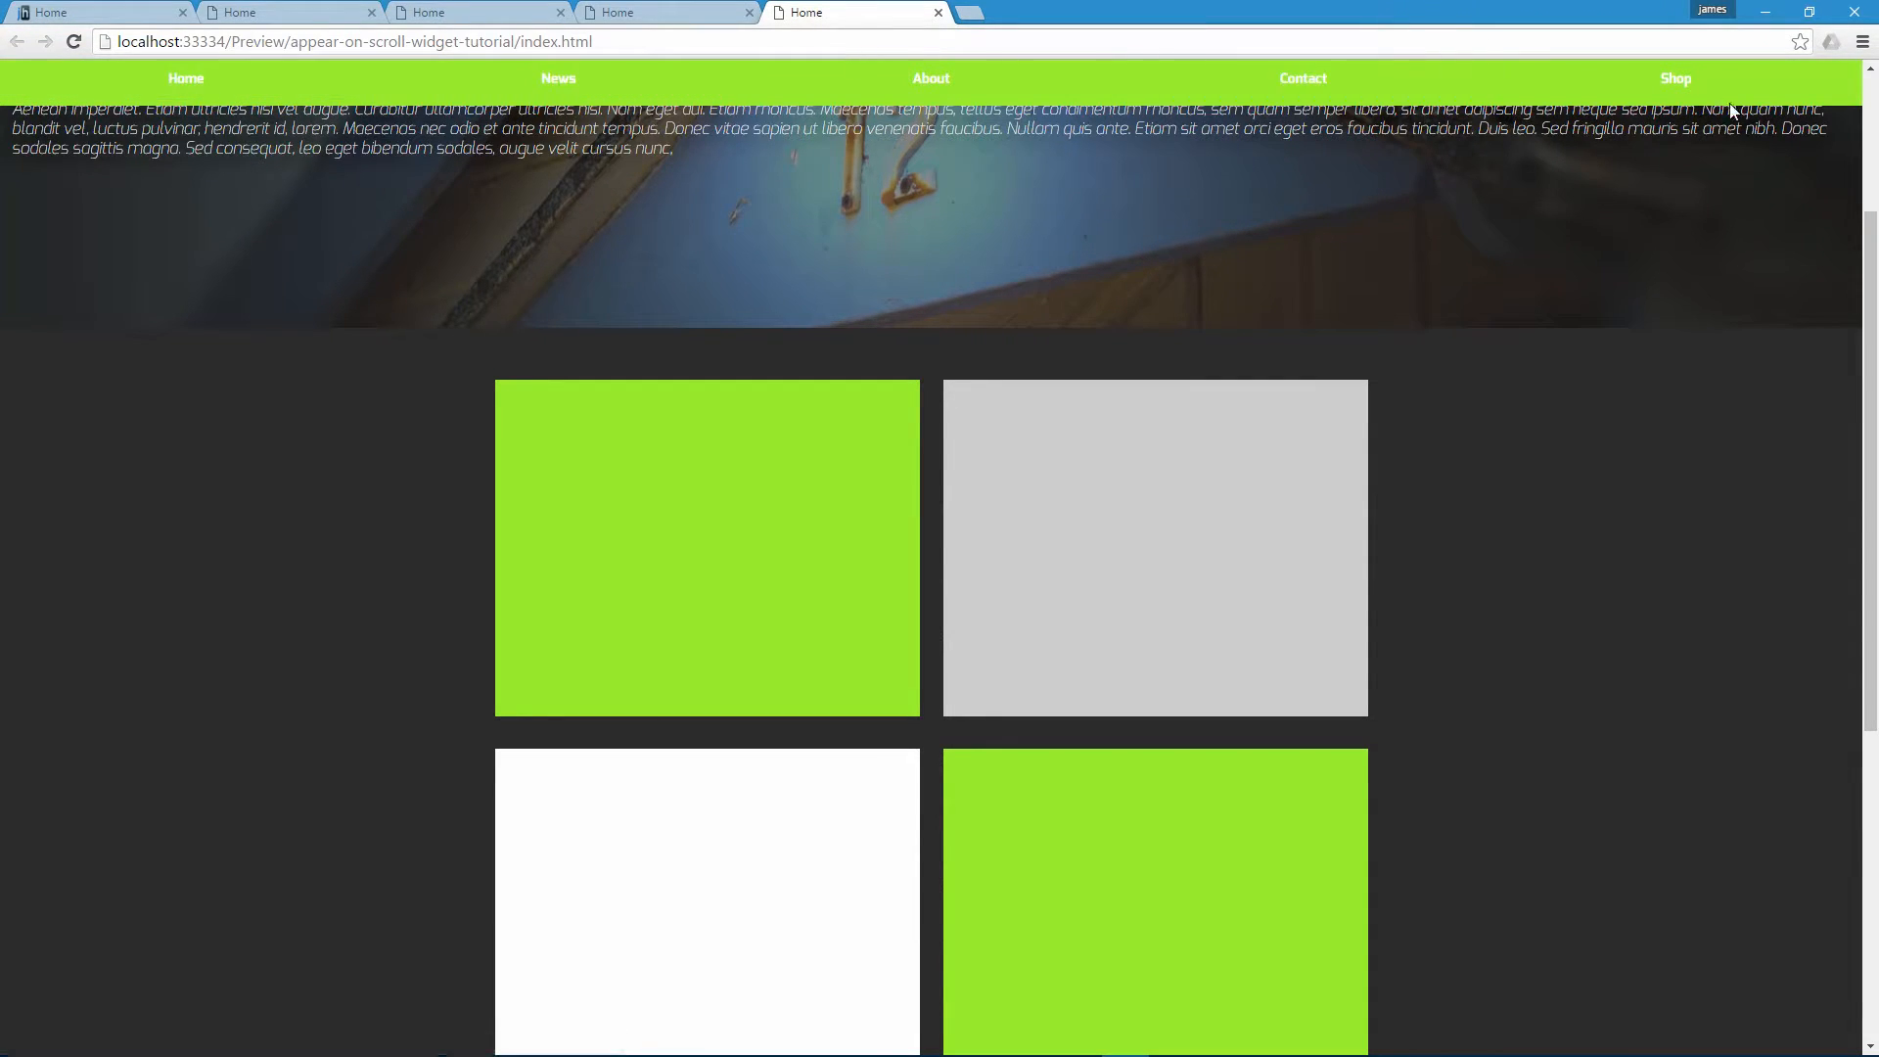
# Step: Switch back to Adobe Muse and review the Container Height setting in the pinned nav bar widget's options
pyautogui.click(1767, 12)
pyautogui.click(1286, 217)
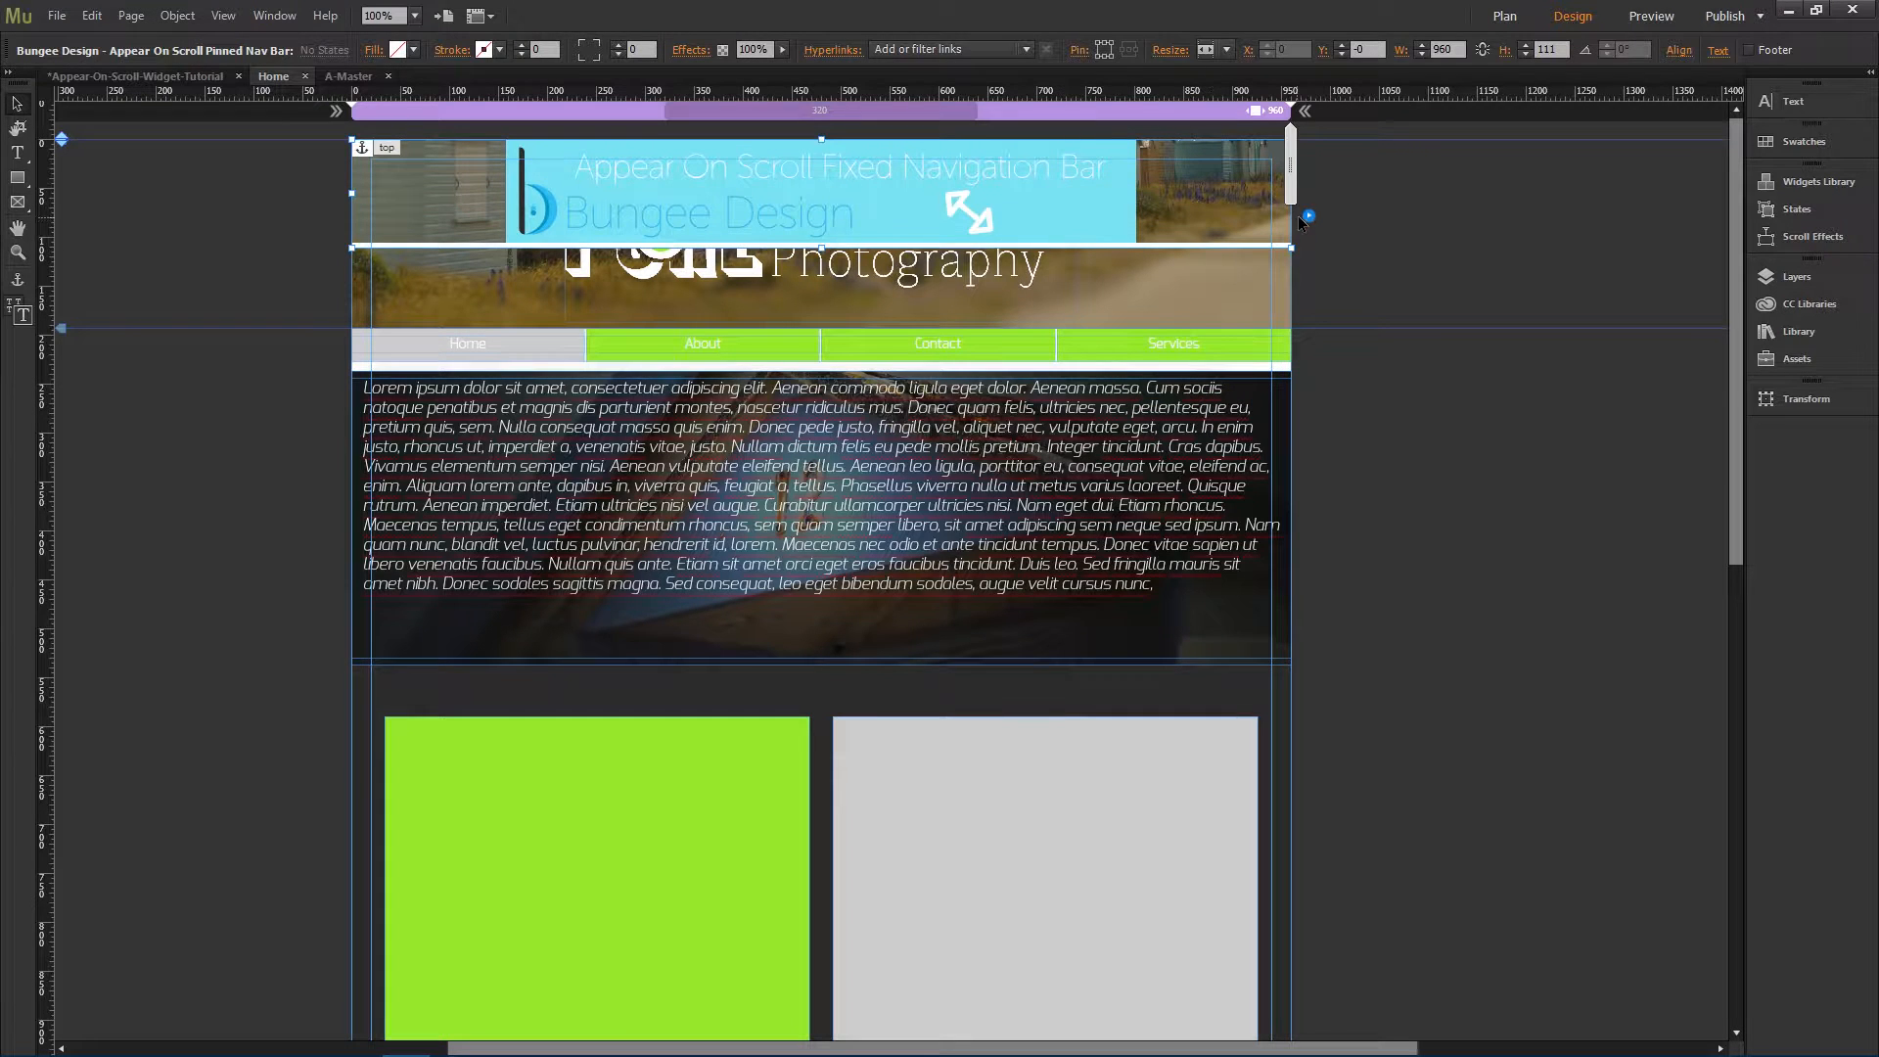
pyautogui.click(1308, 215)
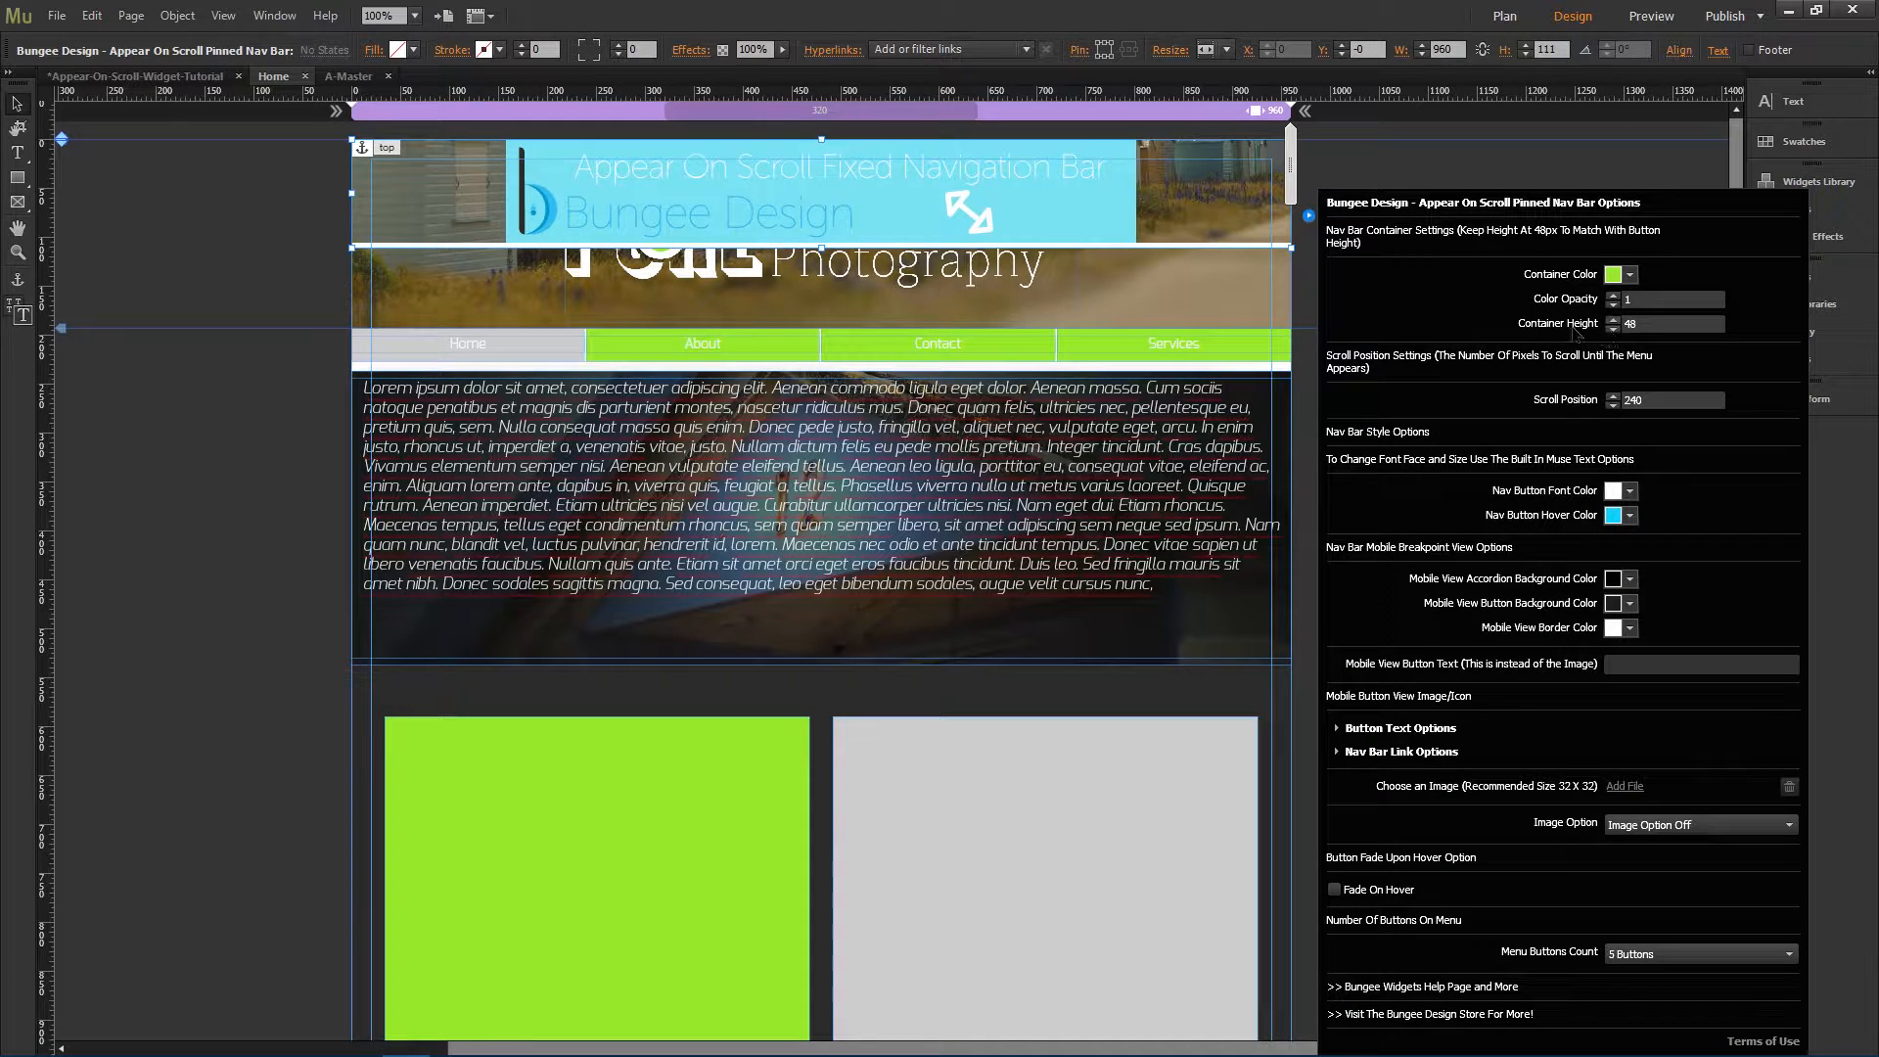
pyautogui.doubleClick(1648, 326)
pyautogui.click(1423, 163)
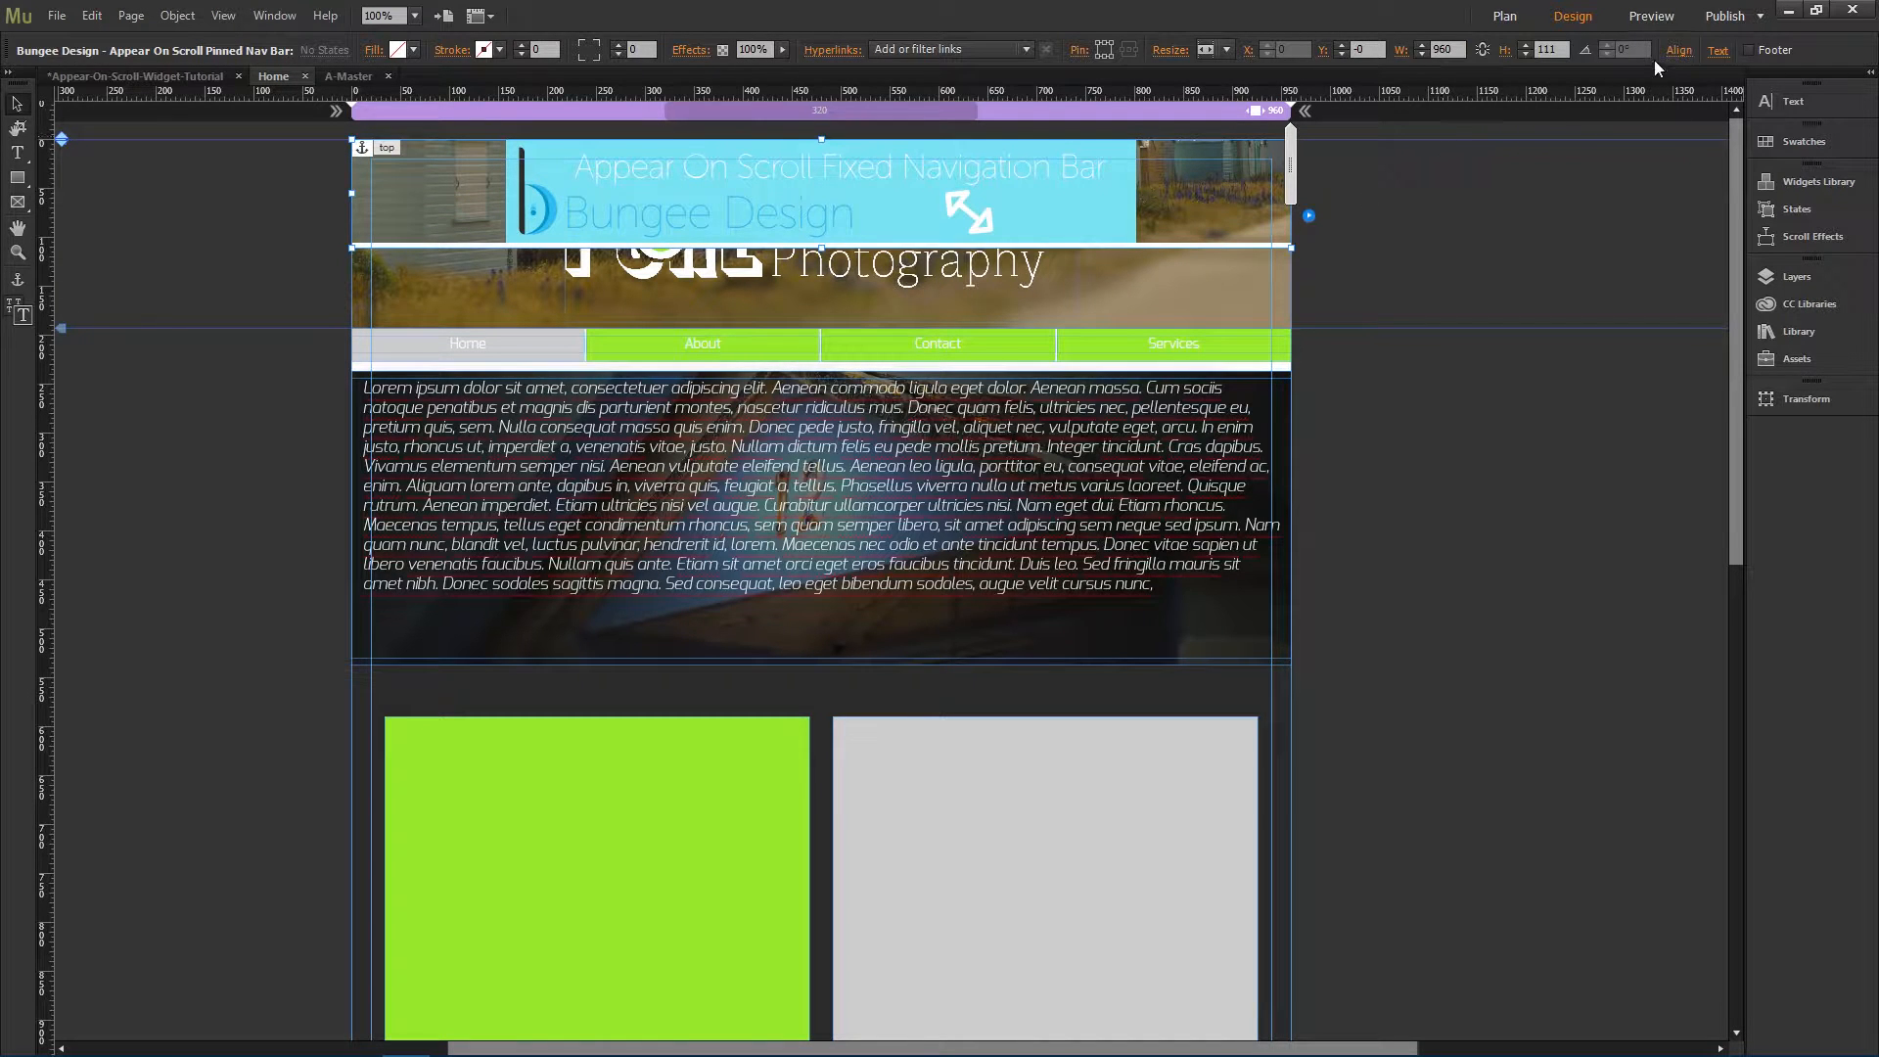
# Step: Set the pinned nav bar widget's text size to 16
pyautogui.click(1717, 51)
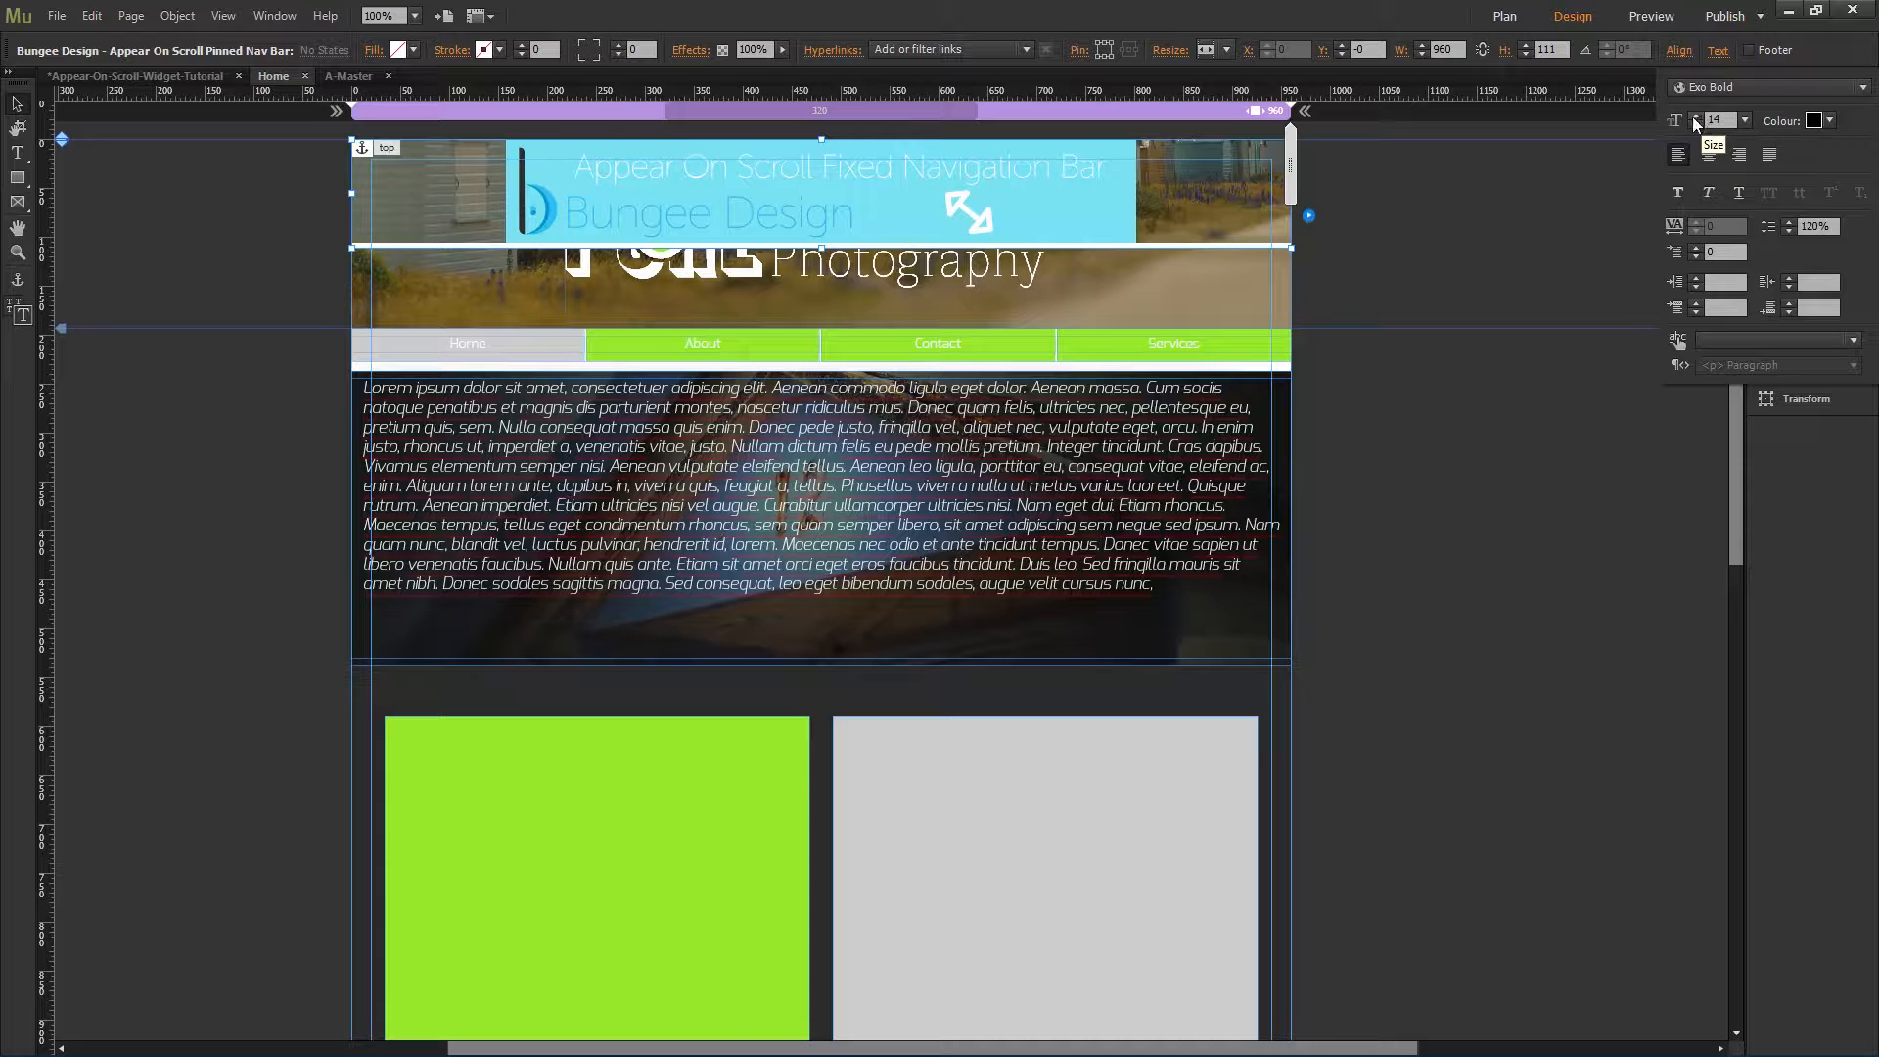
pyautogui.click(1695, 116)
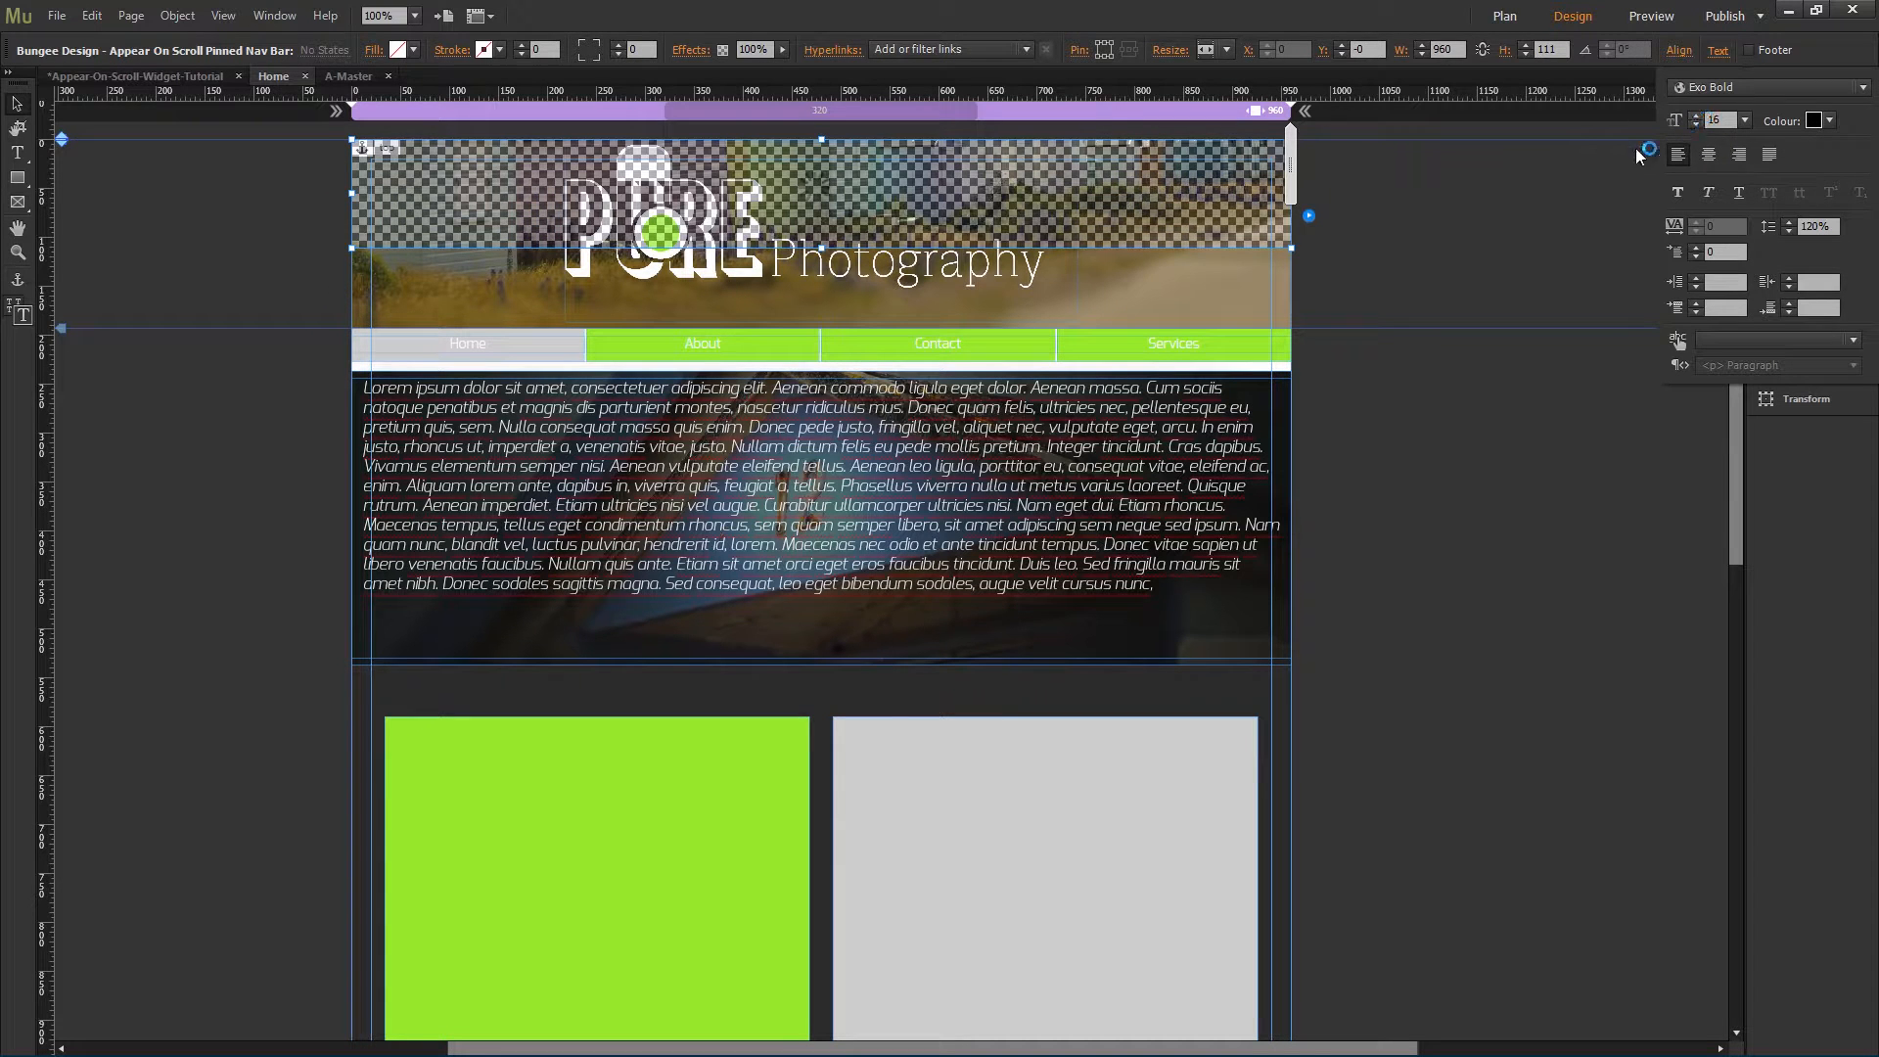
pyautogui.click(1389, 221)
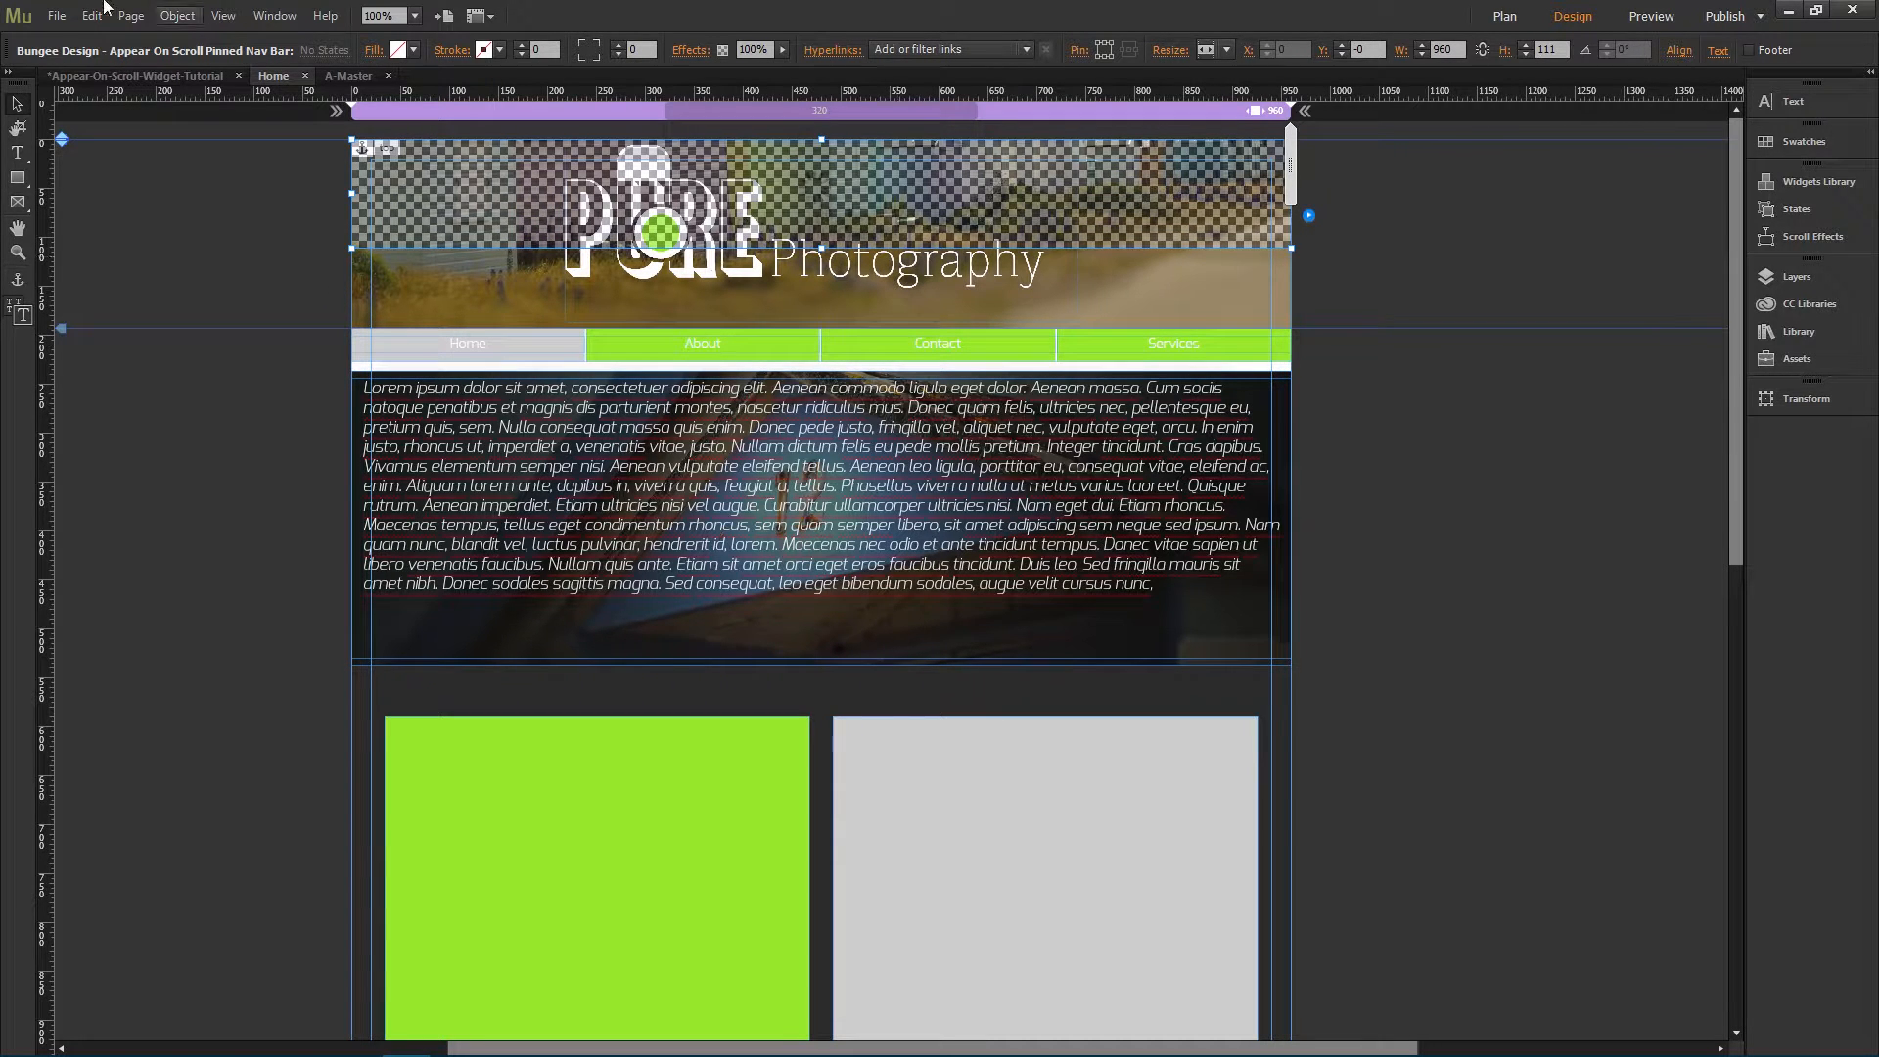
pyautogui.click(64, 12)
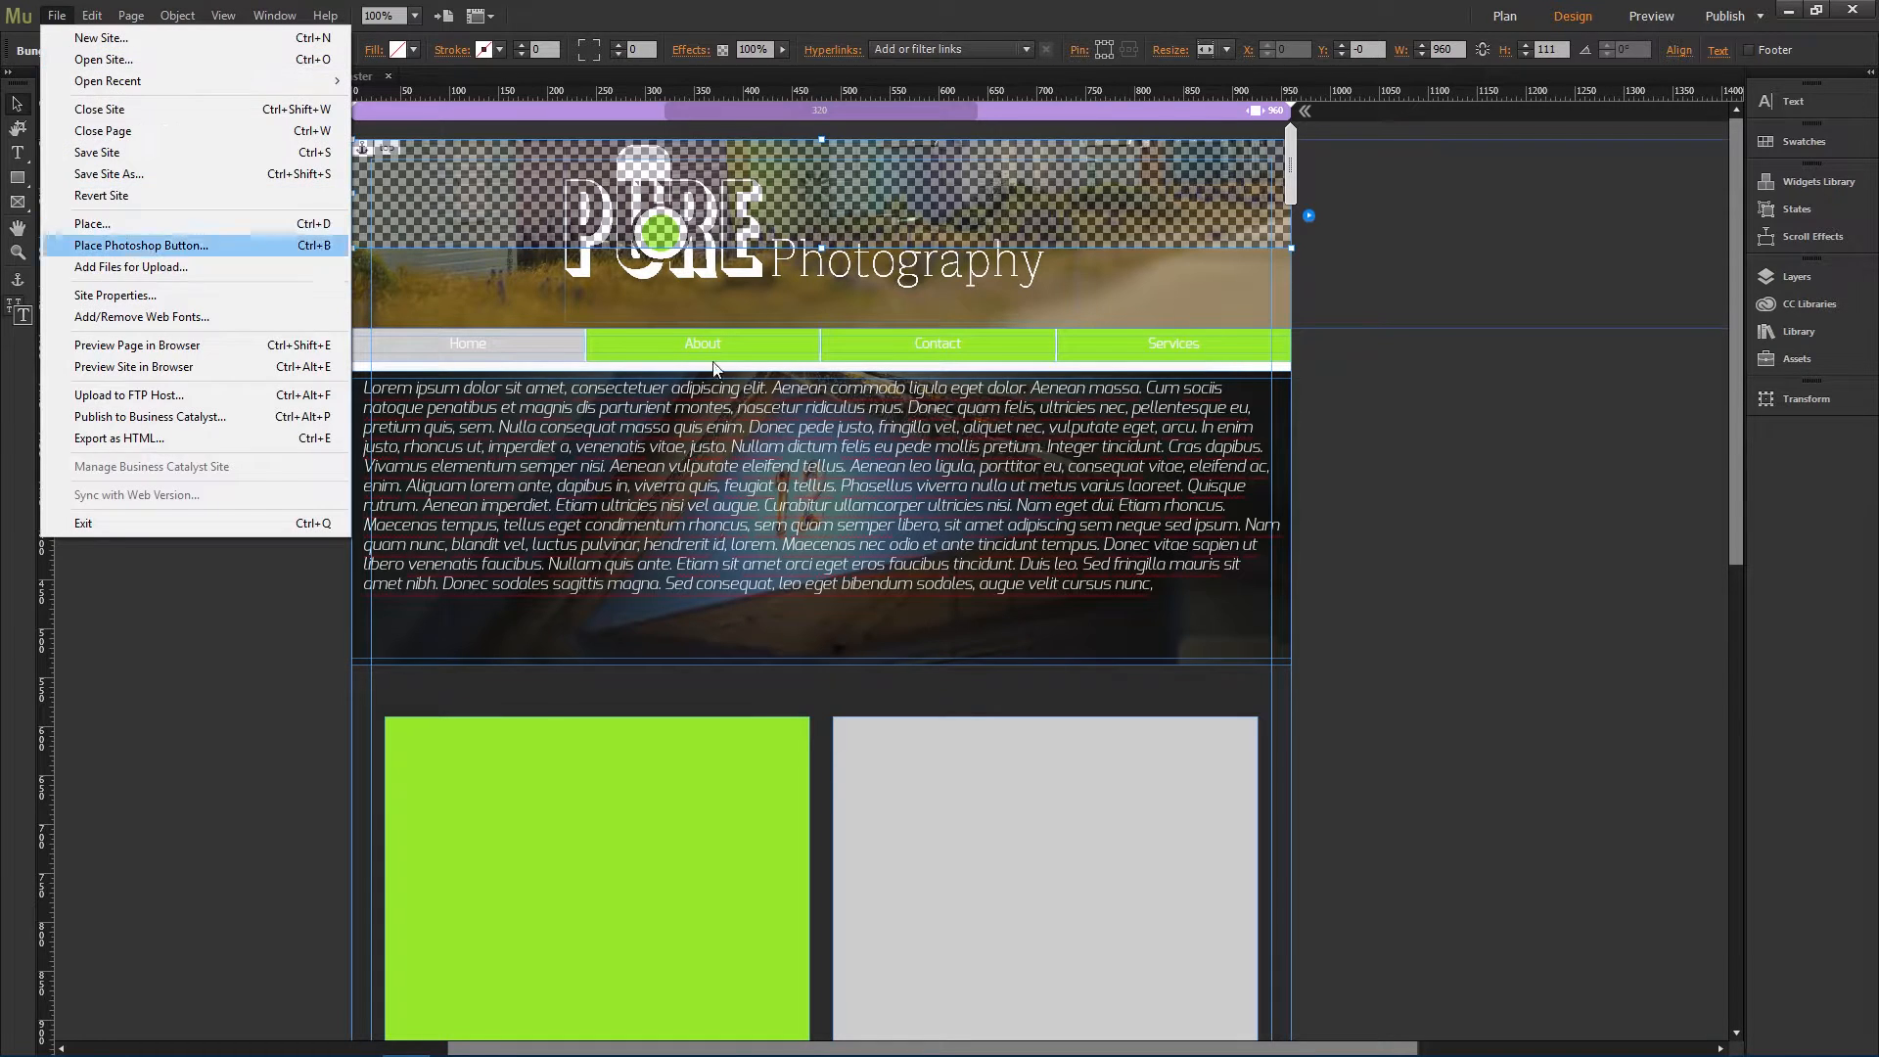
pyautogui.click(1366, 297)
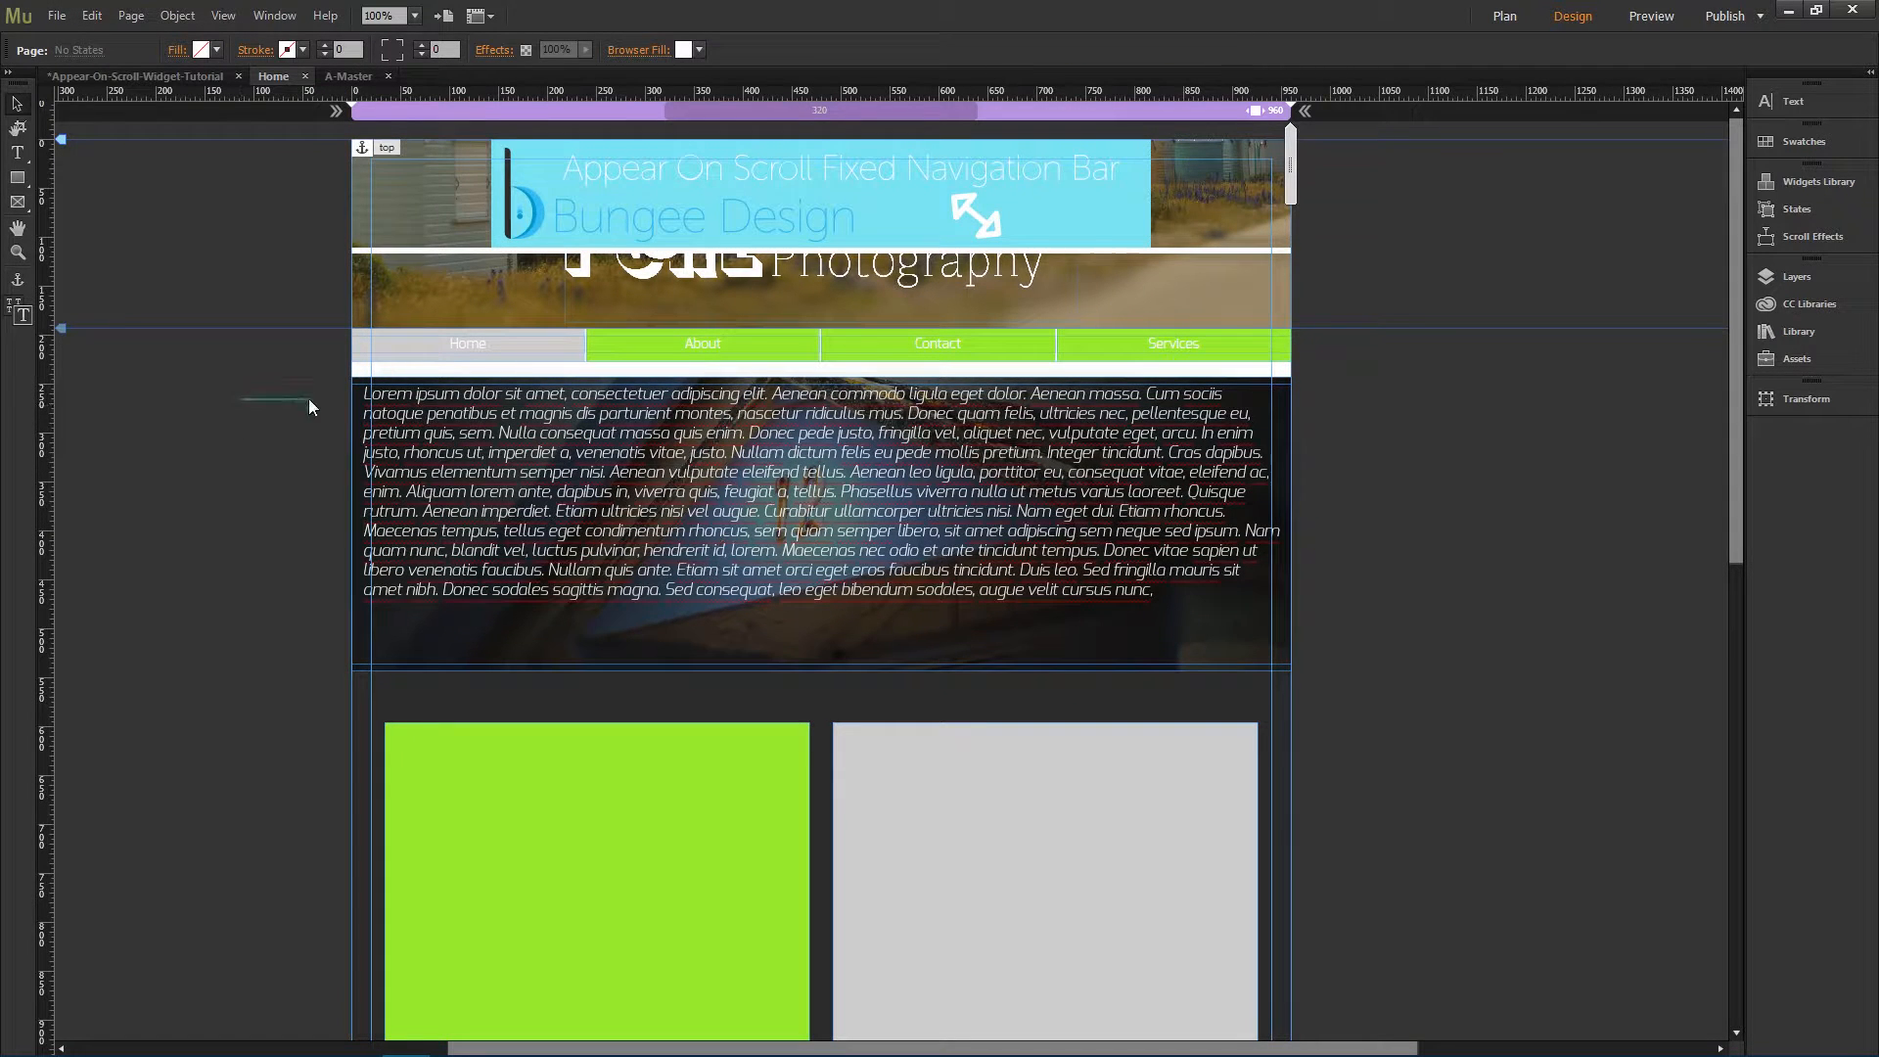
# Step: Select the text section and all coloured boxes below the main menu and move them up 14 px to Y 229
pyautogui.moveTo(373, 391); pyautogui.dragTo(1444, 921)
pyautogui.click(1428, 654)
pyautogui.hotkey('ctrl', '-')
pyautogui.hotkey('ctrl', '-')
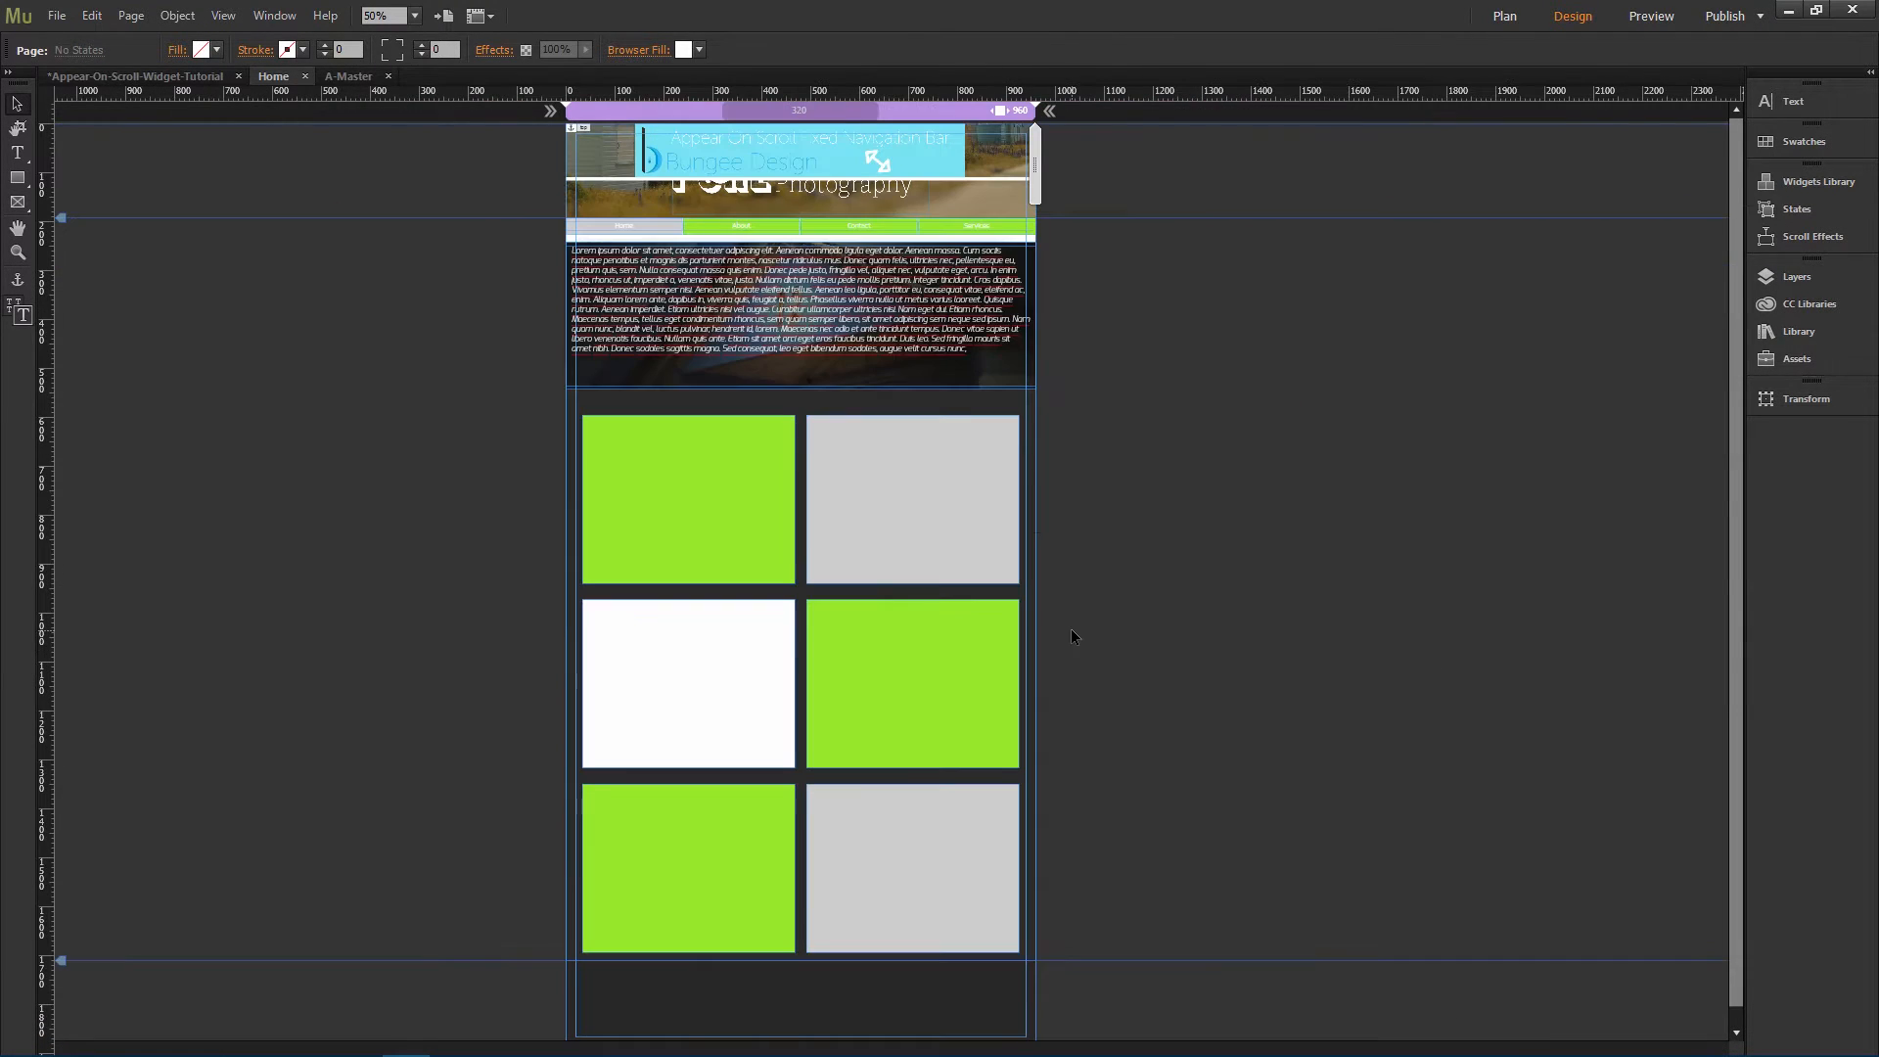
pyautogui.moveTo(1138, 1023); pyautogui.dragTo(471, 259)
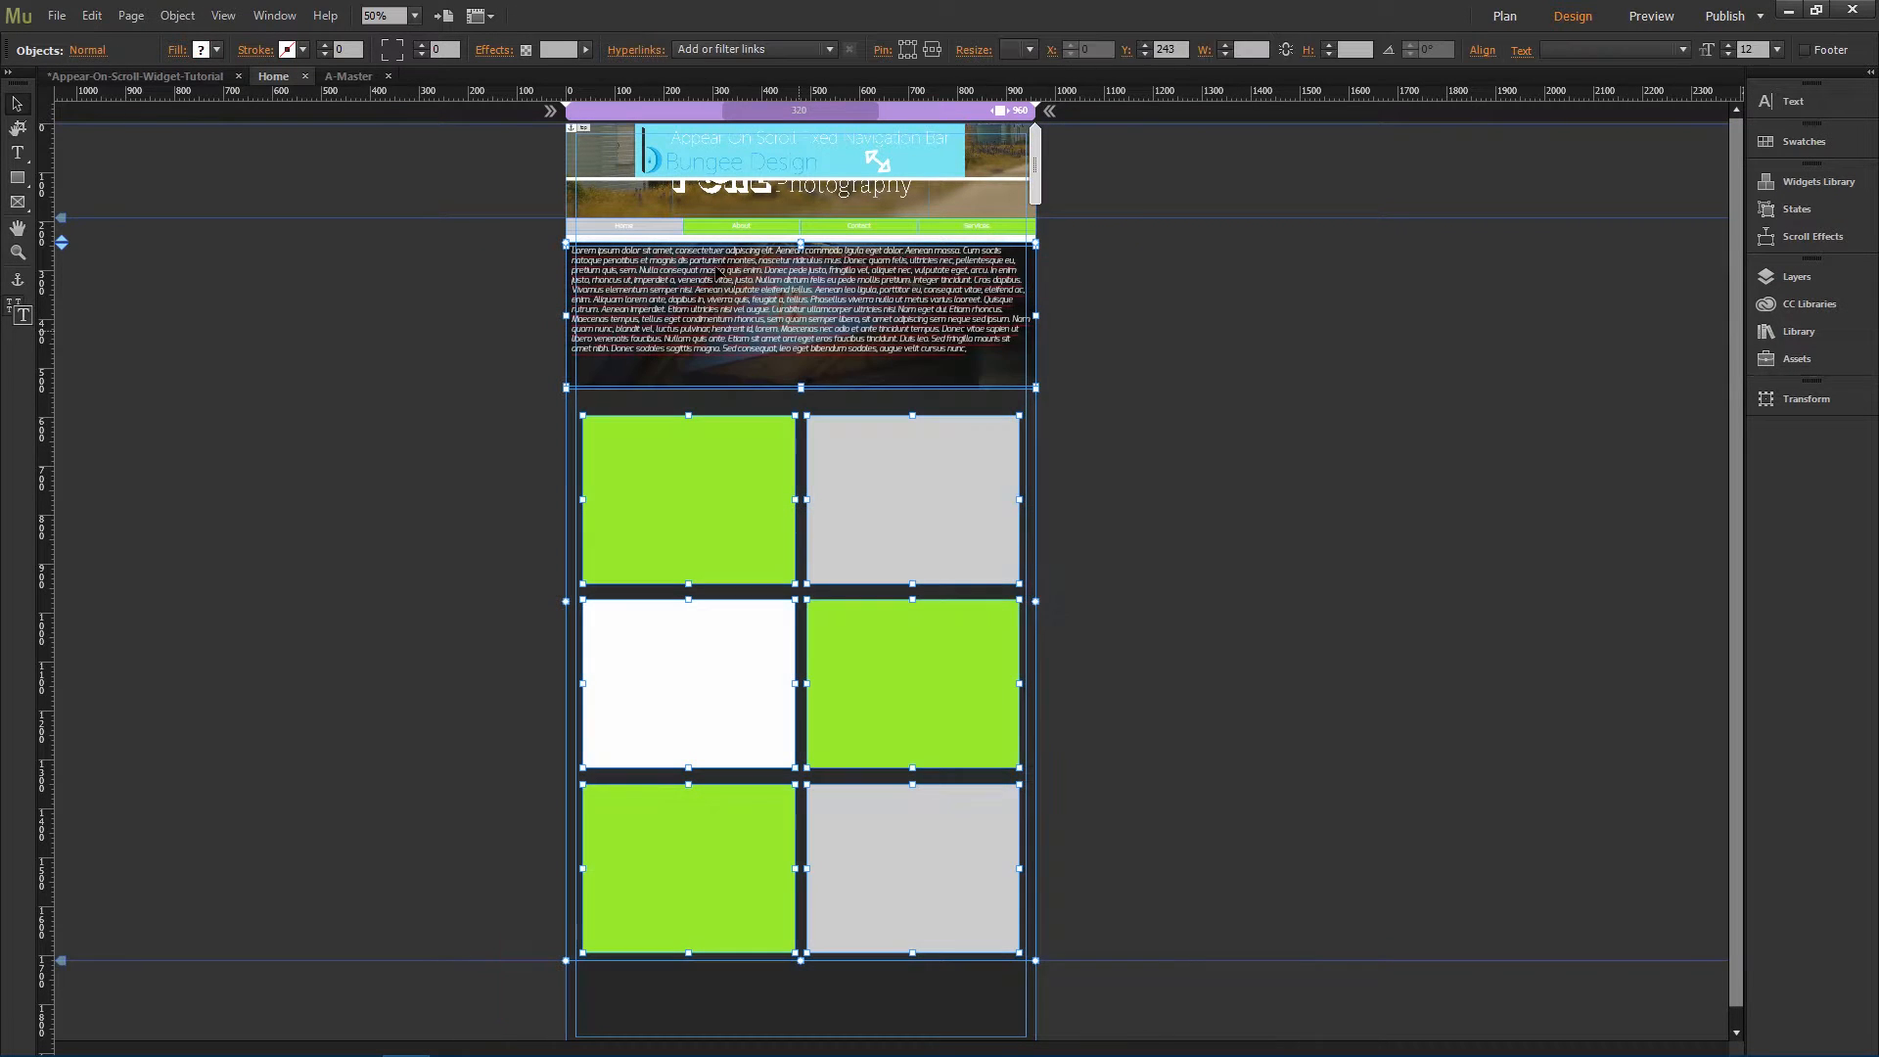
pyautogui.moveTo(61, 243); pyautogui.dragTo(61, 236)
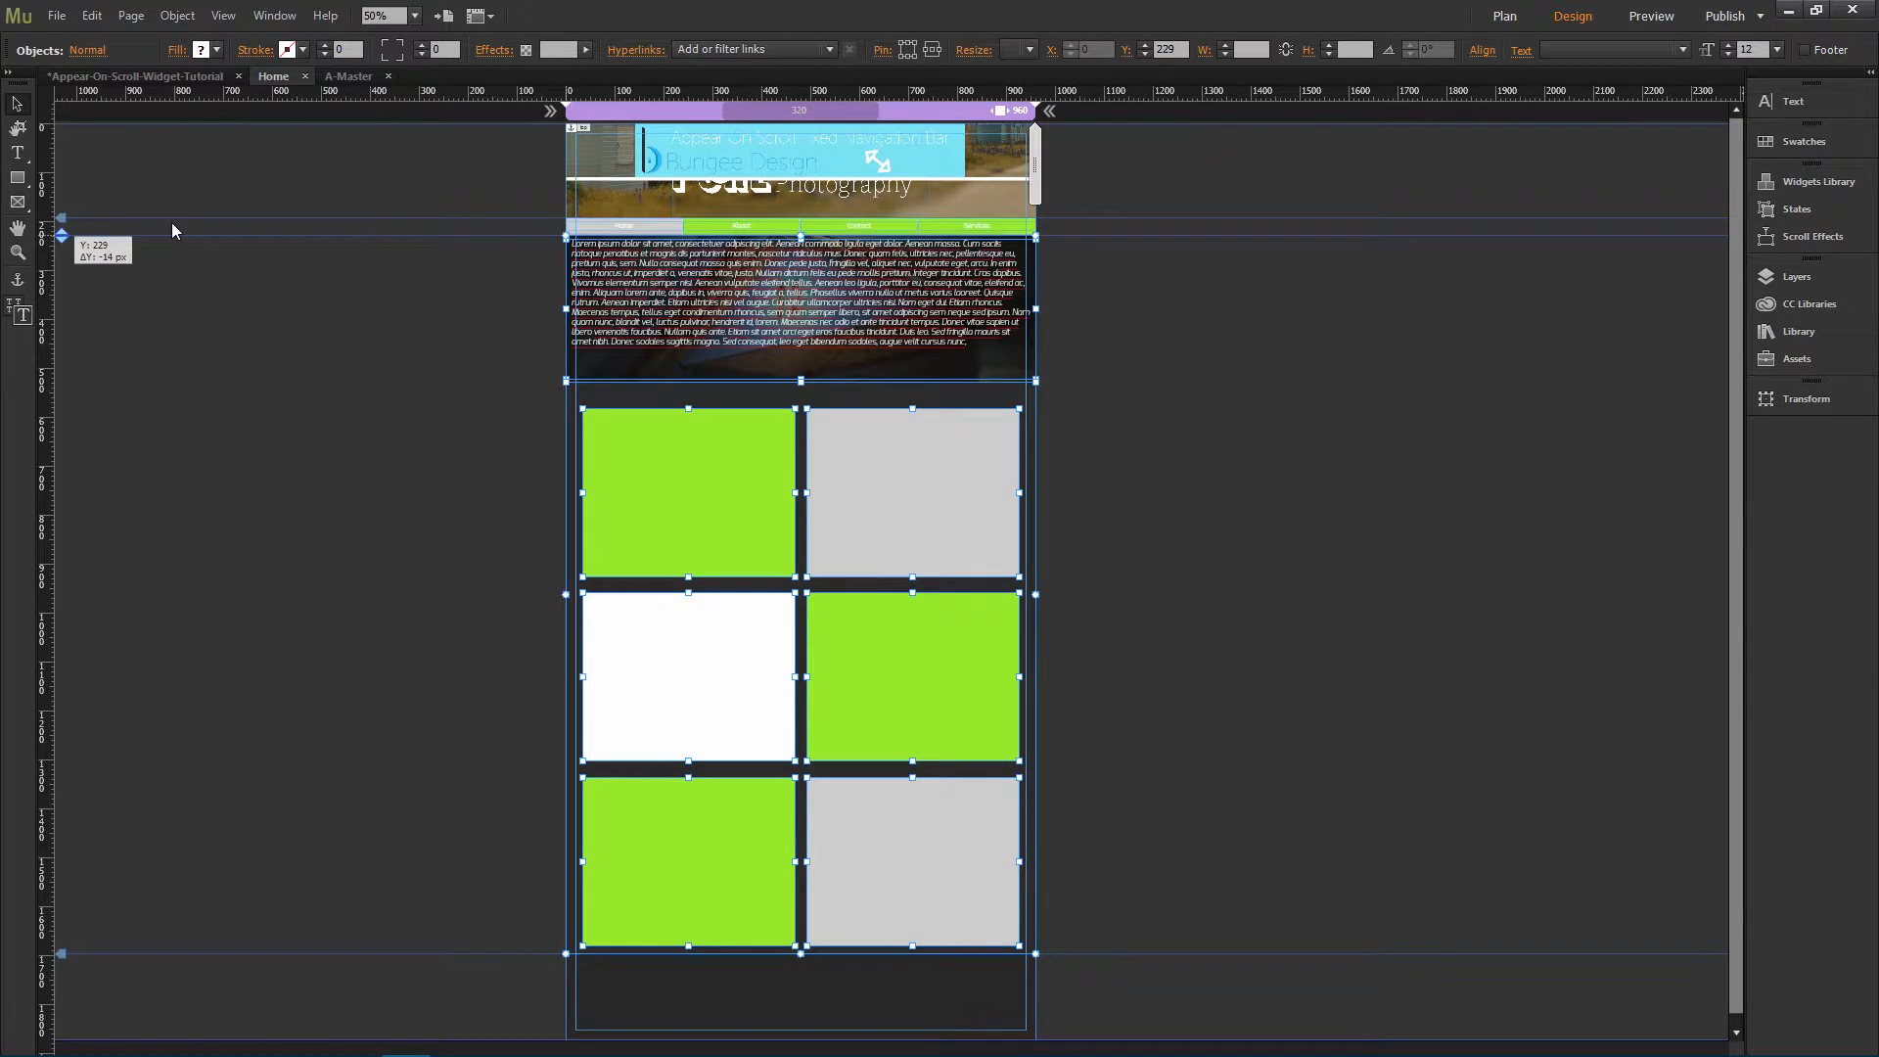
# Step: Nudge the selected page content further up until it sits flush against the bottom of the main menu
pyautogui.scroll(1, 676, 211)
pyautogui.scroll(4, 685, 219)
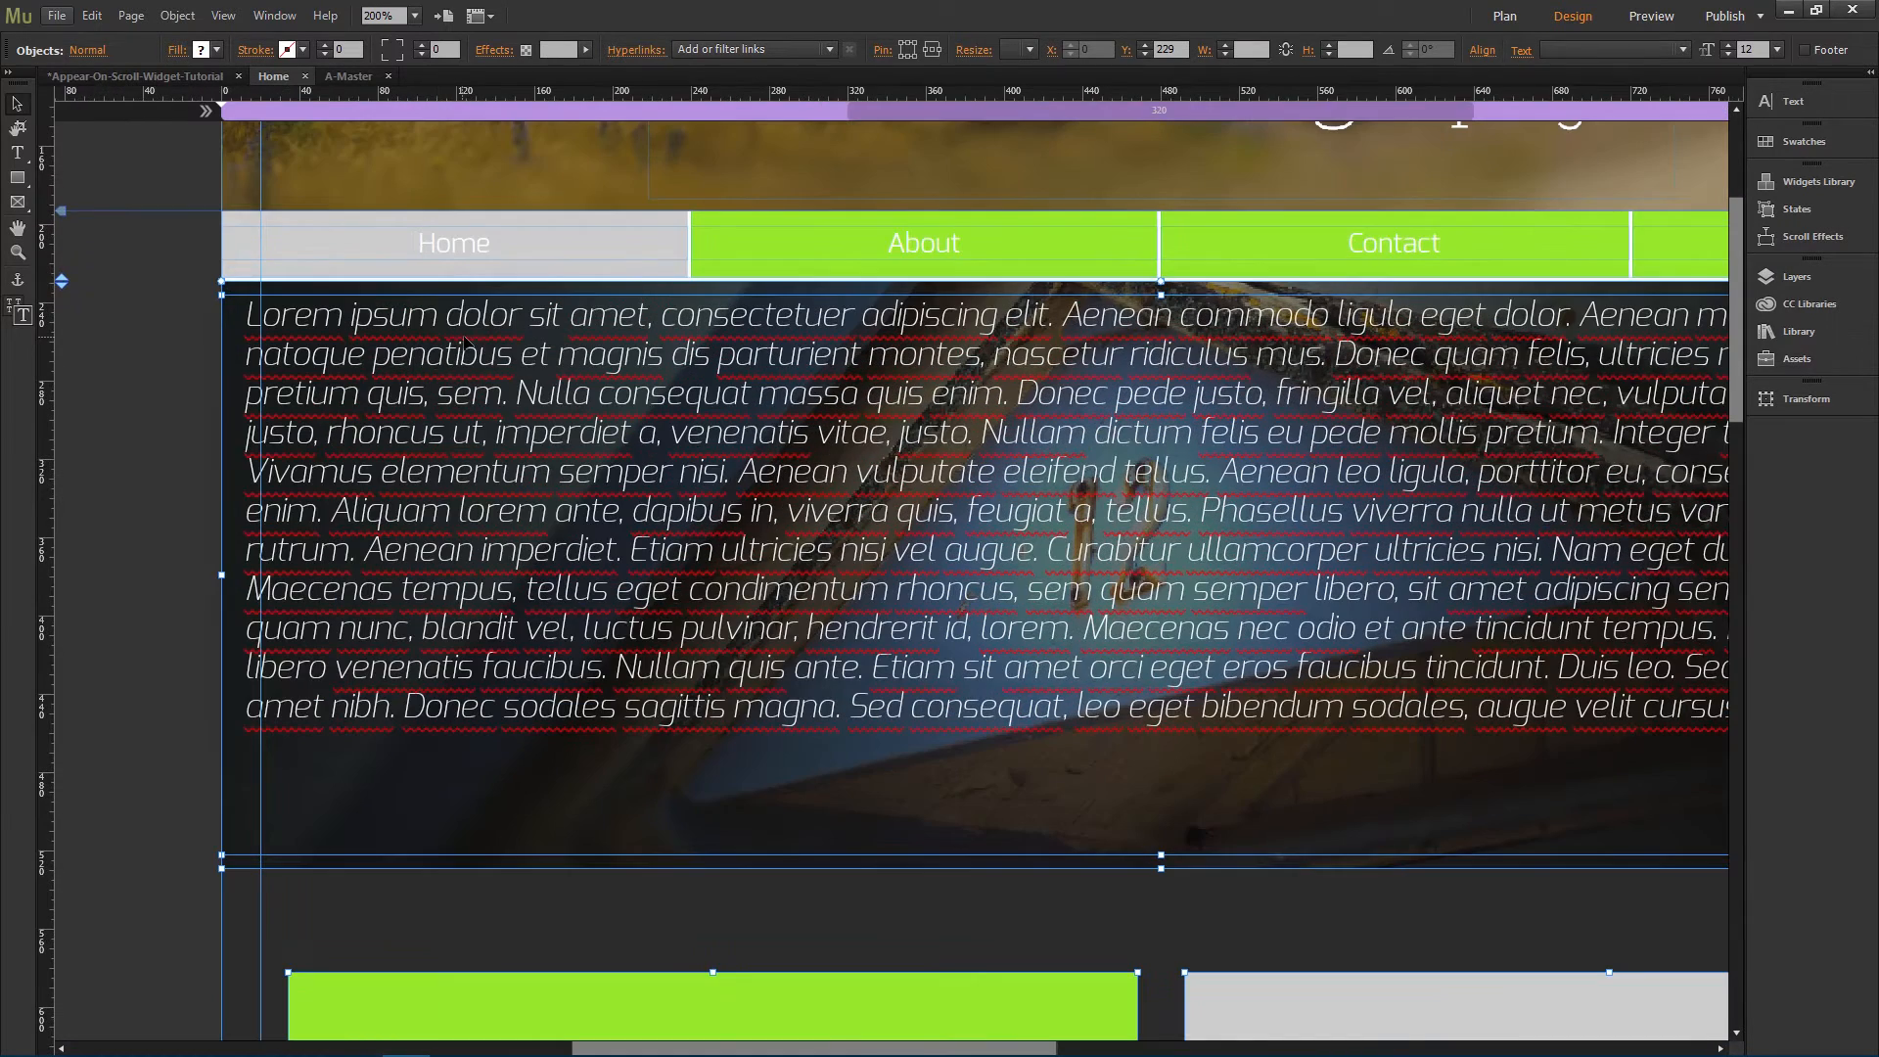
pyautogui.scroll(-1, 502, 417)
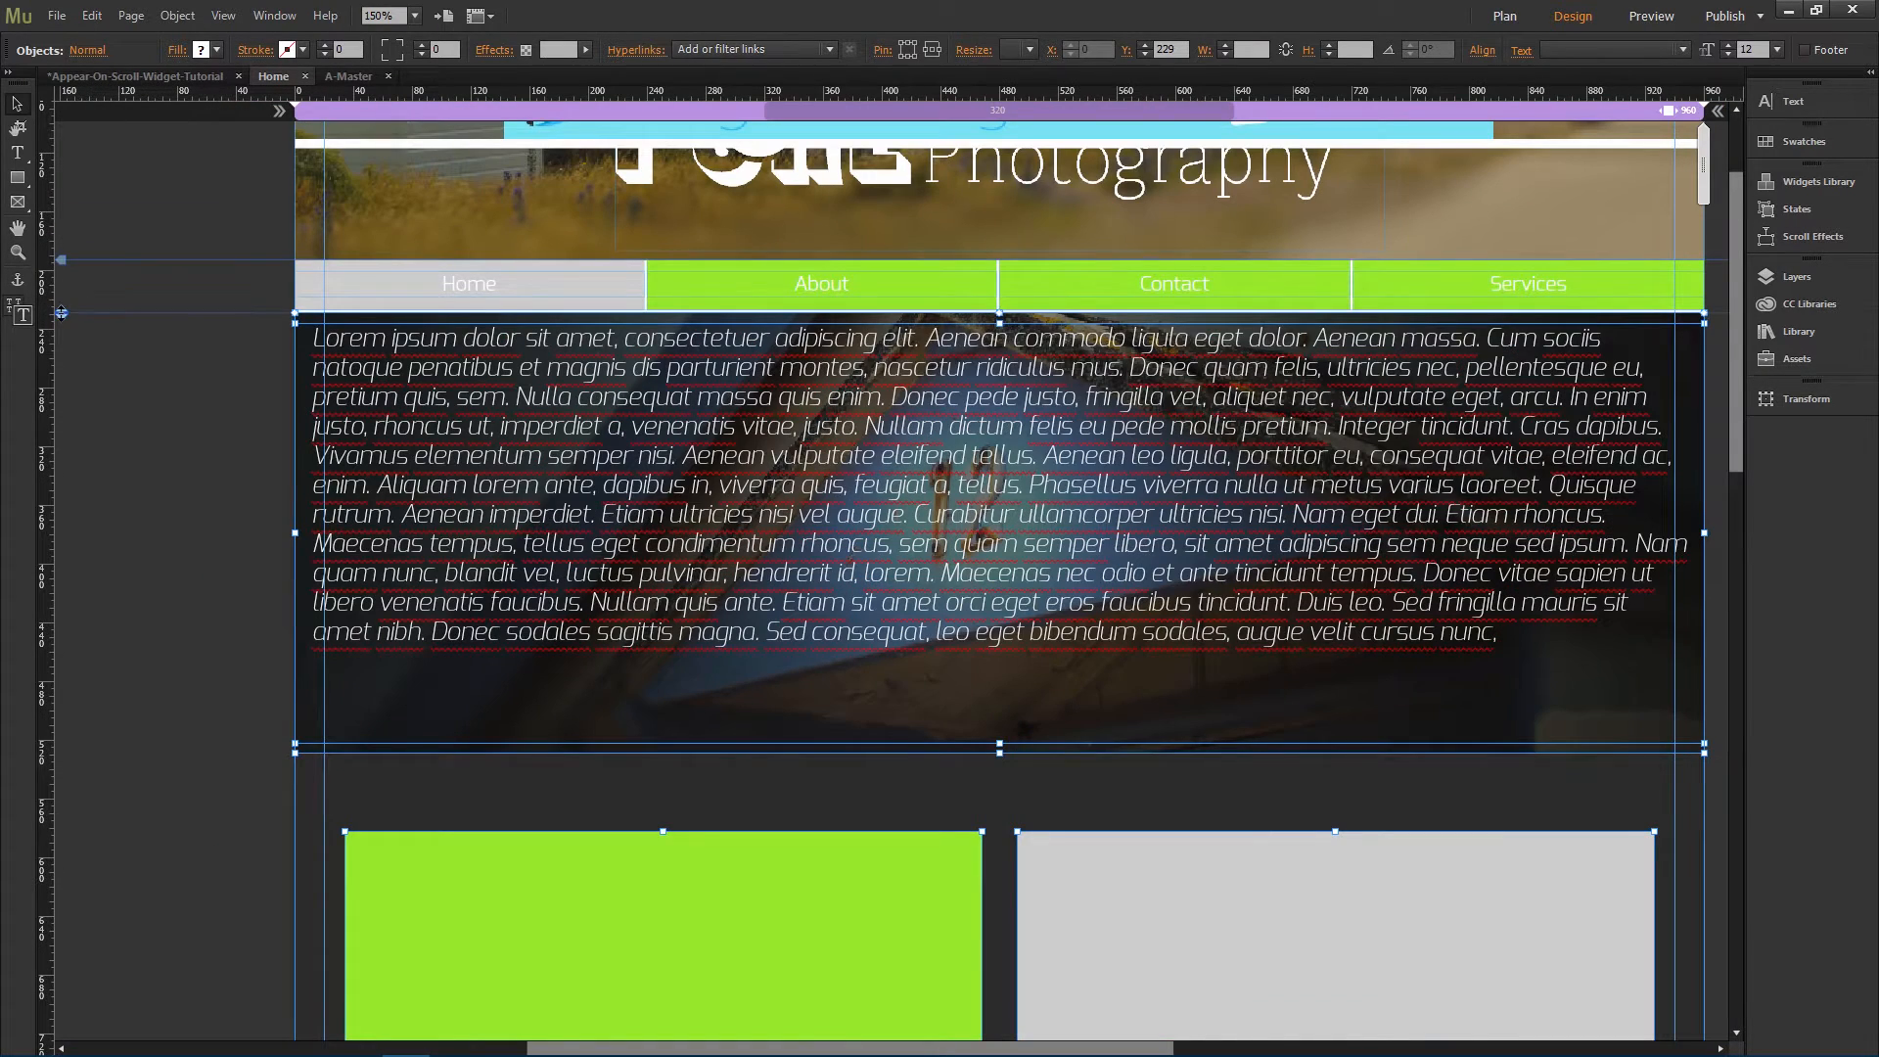
pyautogui.moveTo(61, 312); pyautogui.dragTo(61, 307)
pyautogui.click(185, 432)
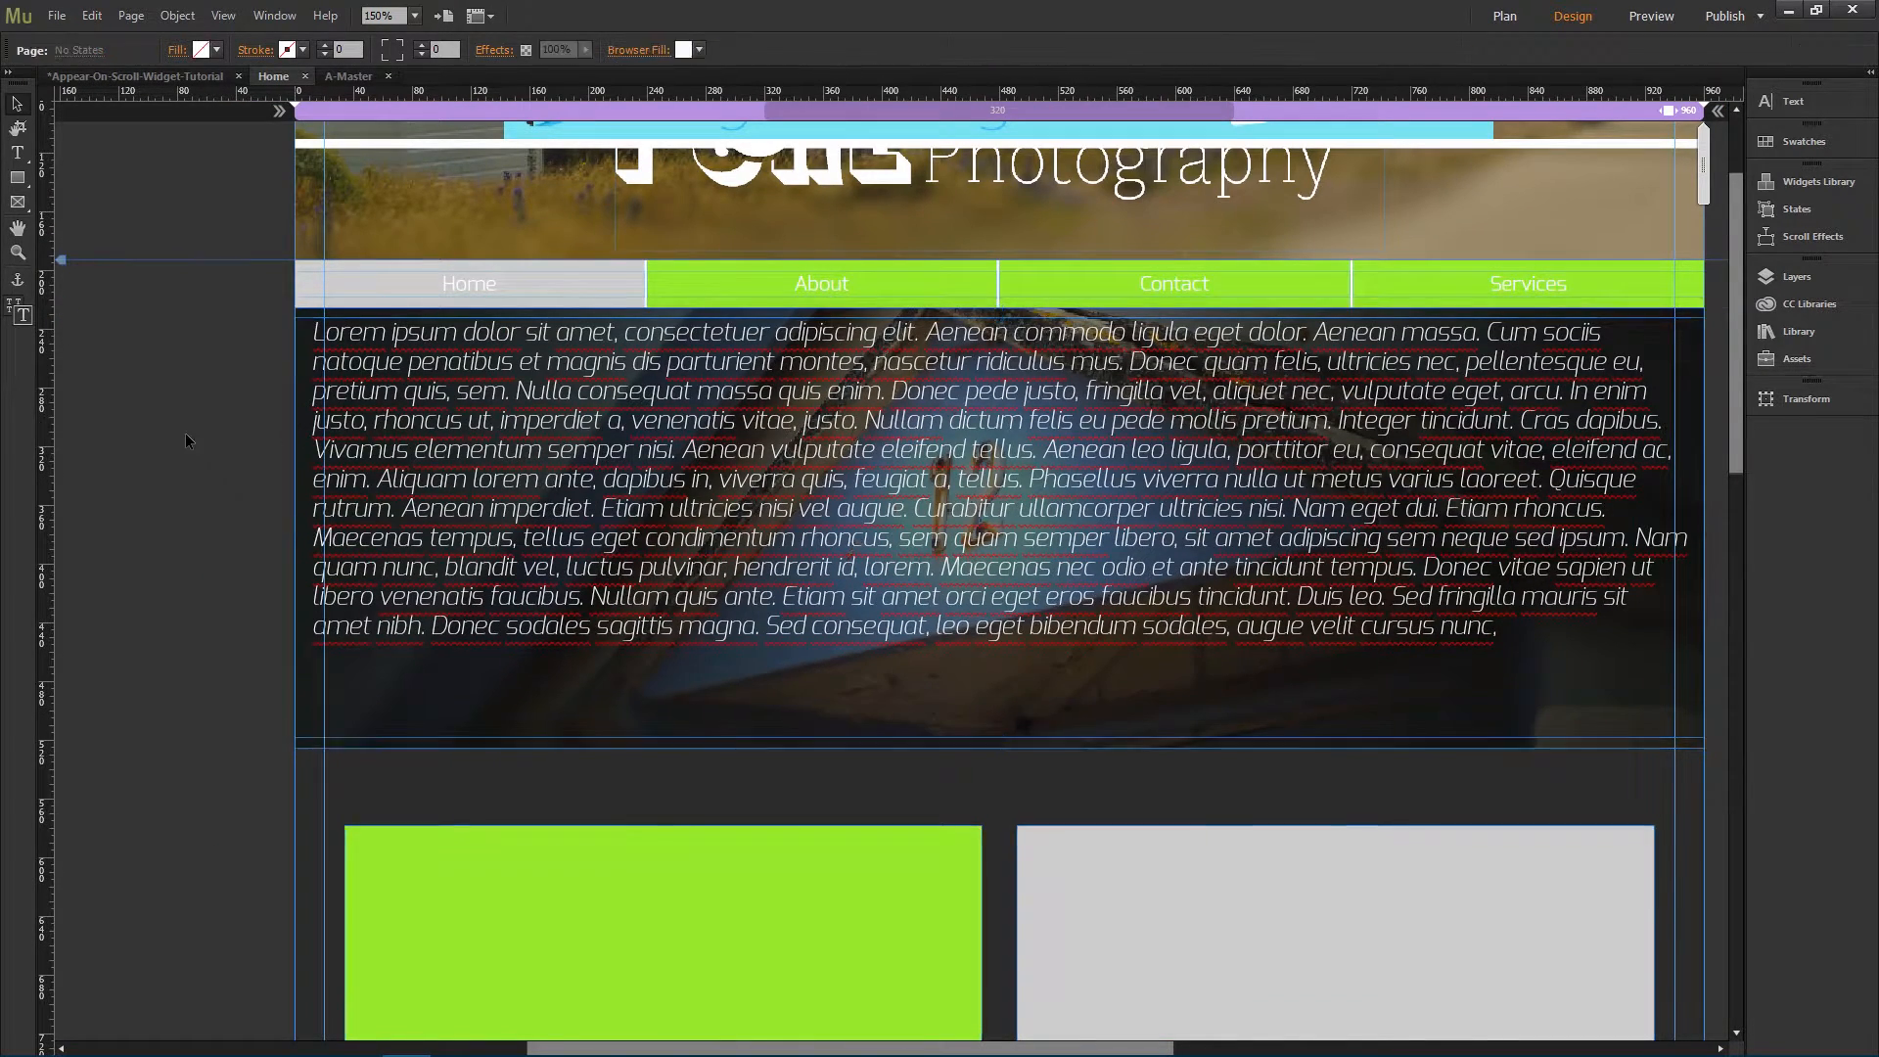
# Step: Save the site with the repositioned home page content
pyautogui.scroll(-1, 367, 421)
pyautogui.scroll(-1, 621, 475)
pyautogui.click(57, 14)
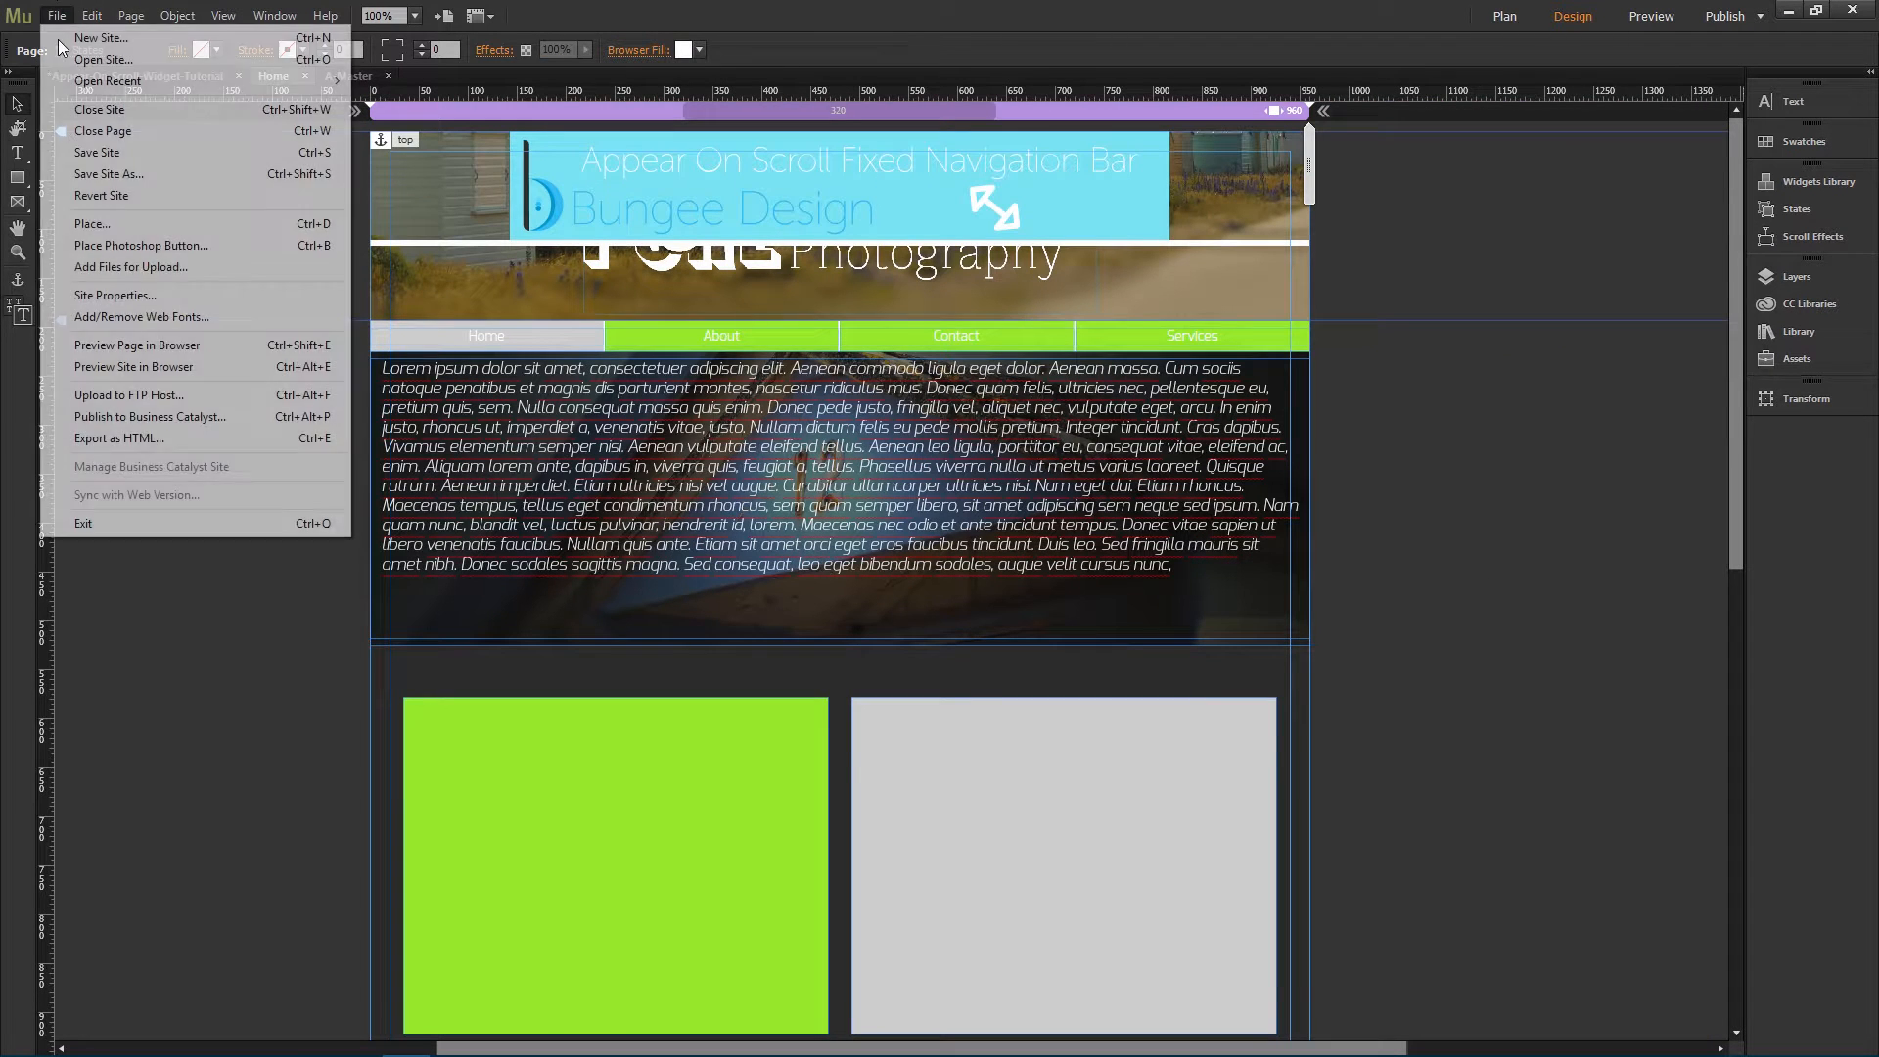
pyautogui.click(73, 153)
# Step: Preview the site in the browser and scroll up and down to check the pinned nav bar's larger text and hover color
pyautogui.click(59, 12)
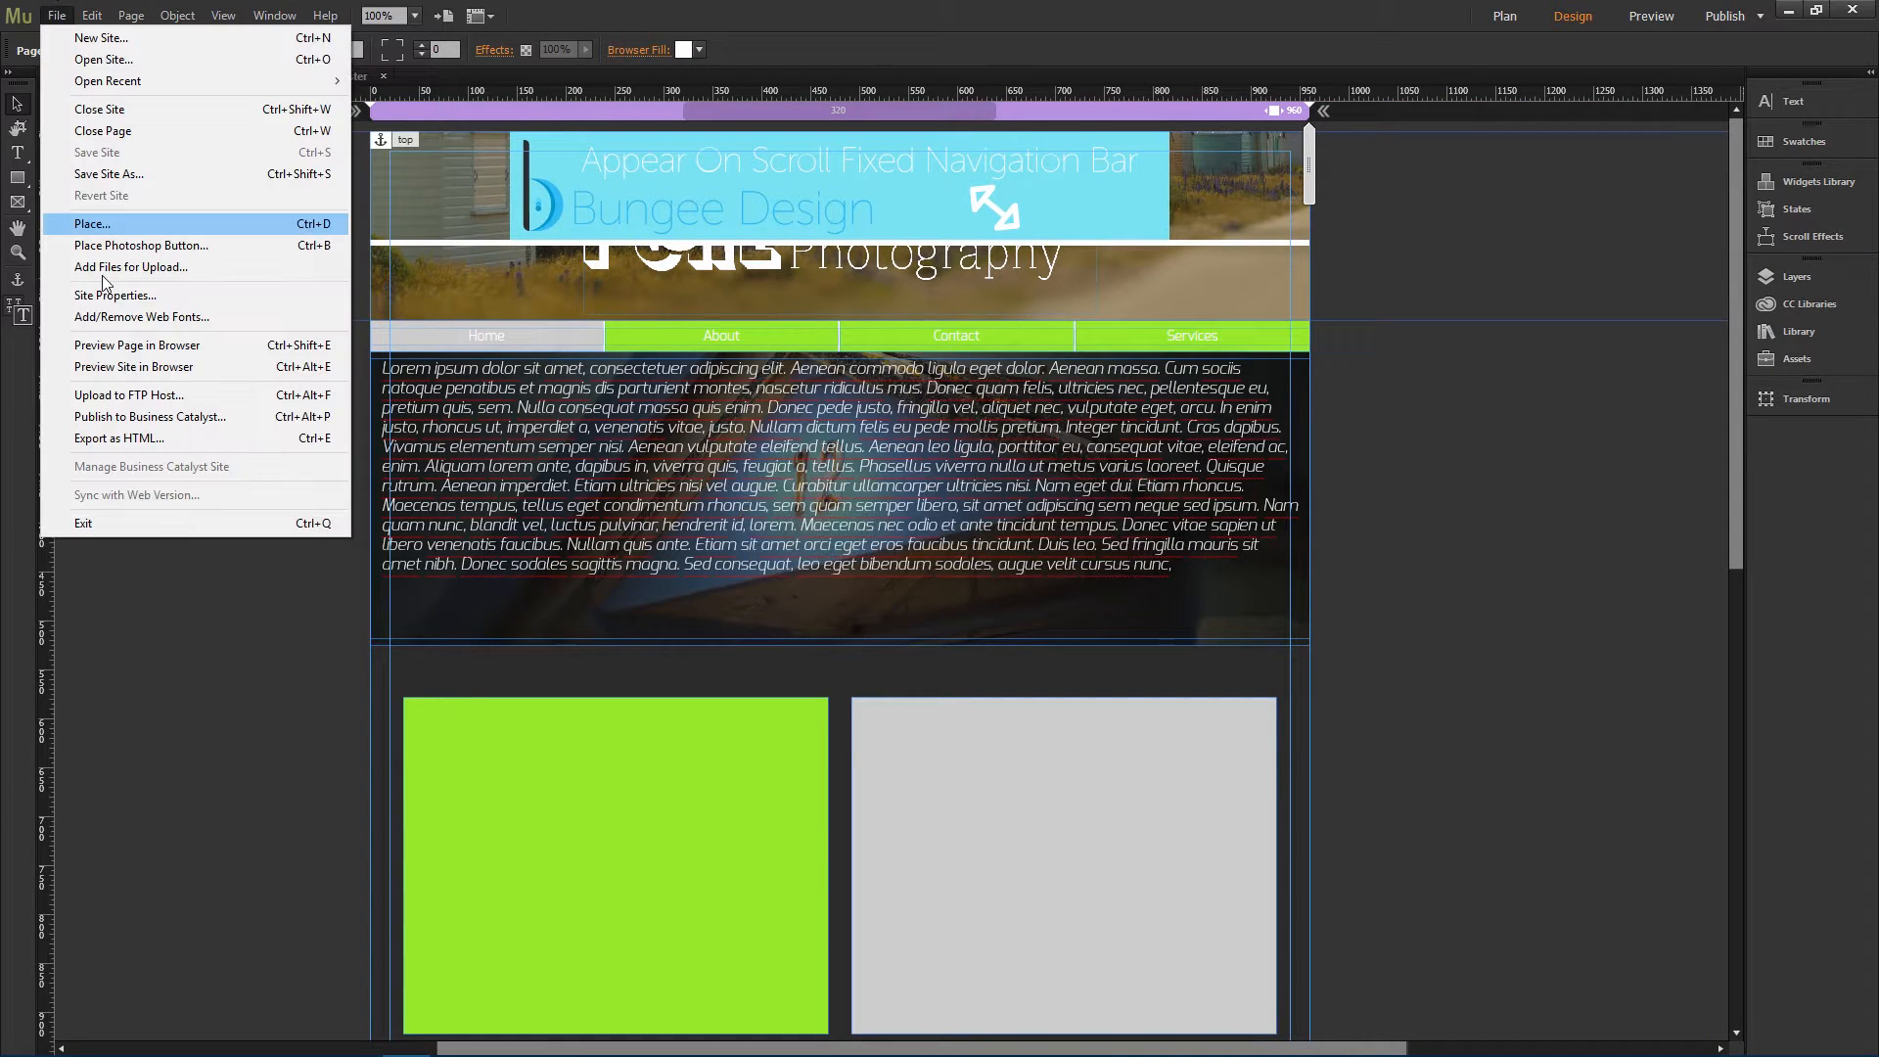
pyautogui.click(121, 370)
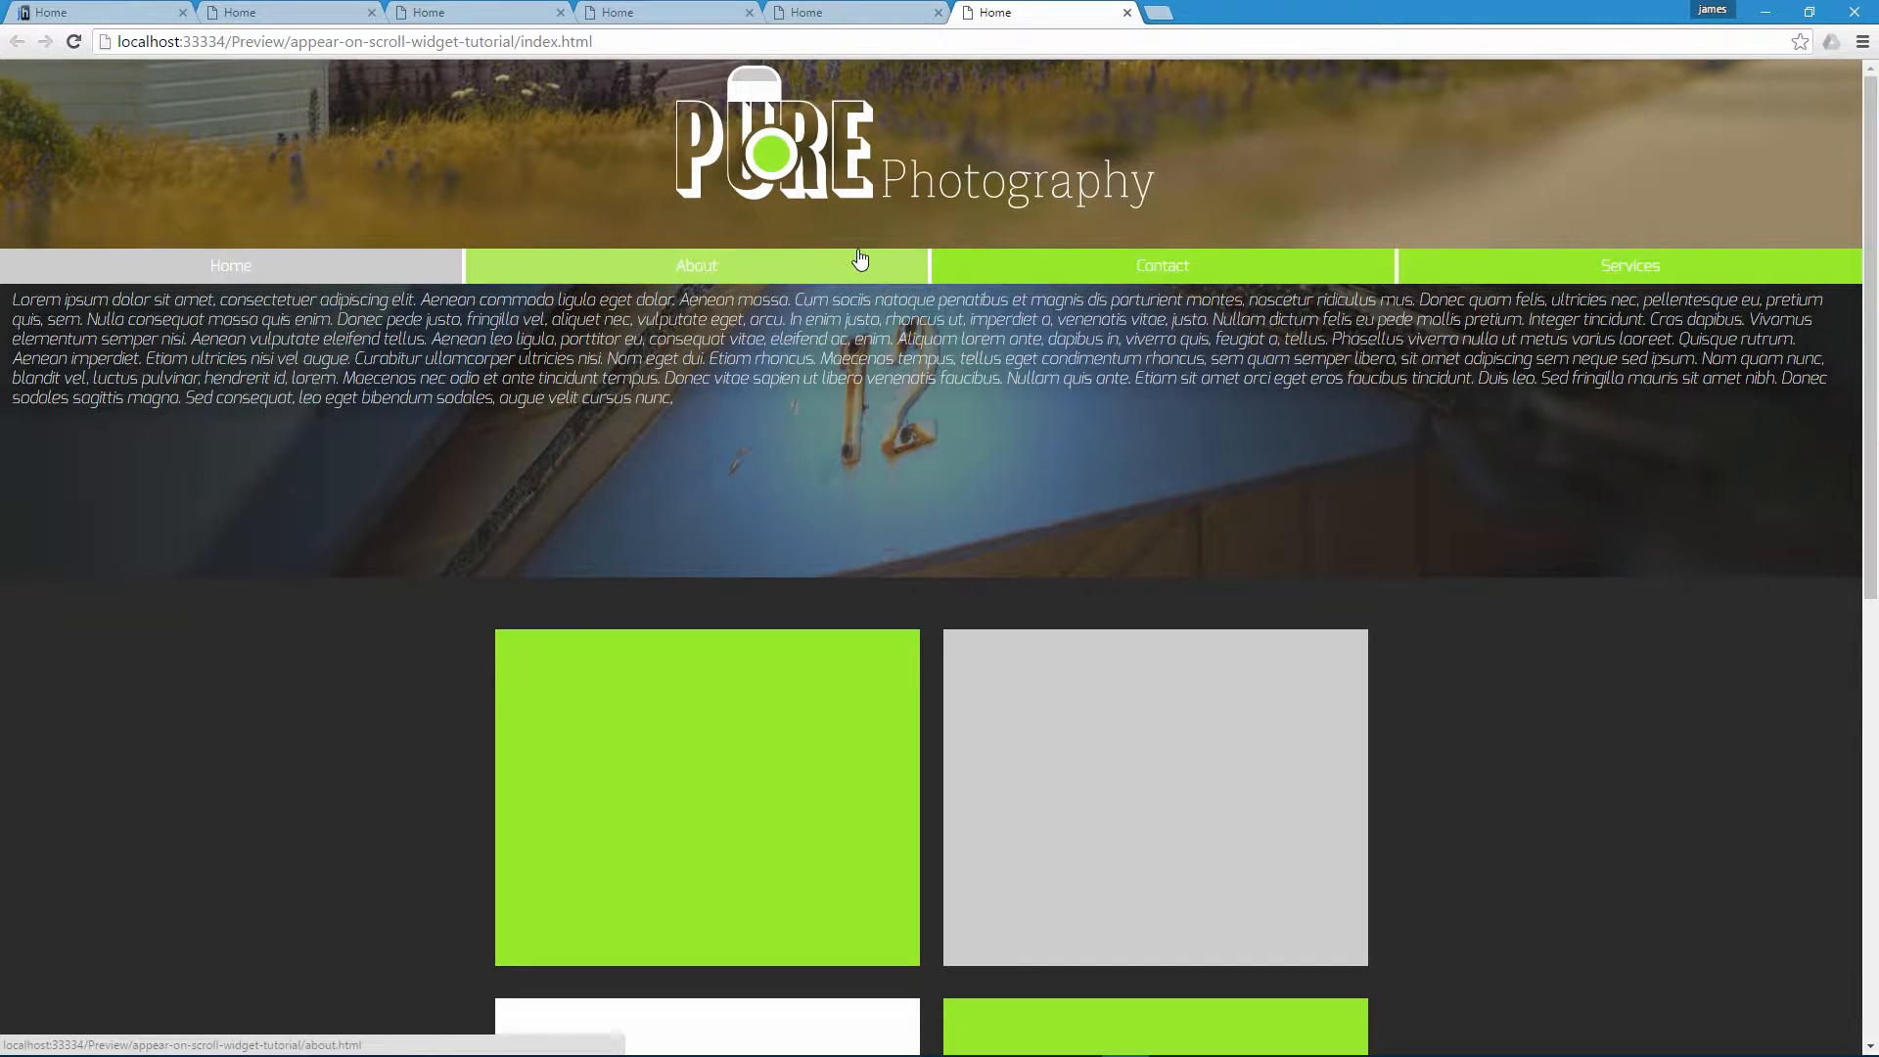
pyautogui.scroll(-2, 830, 266)
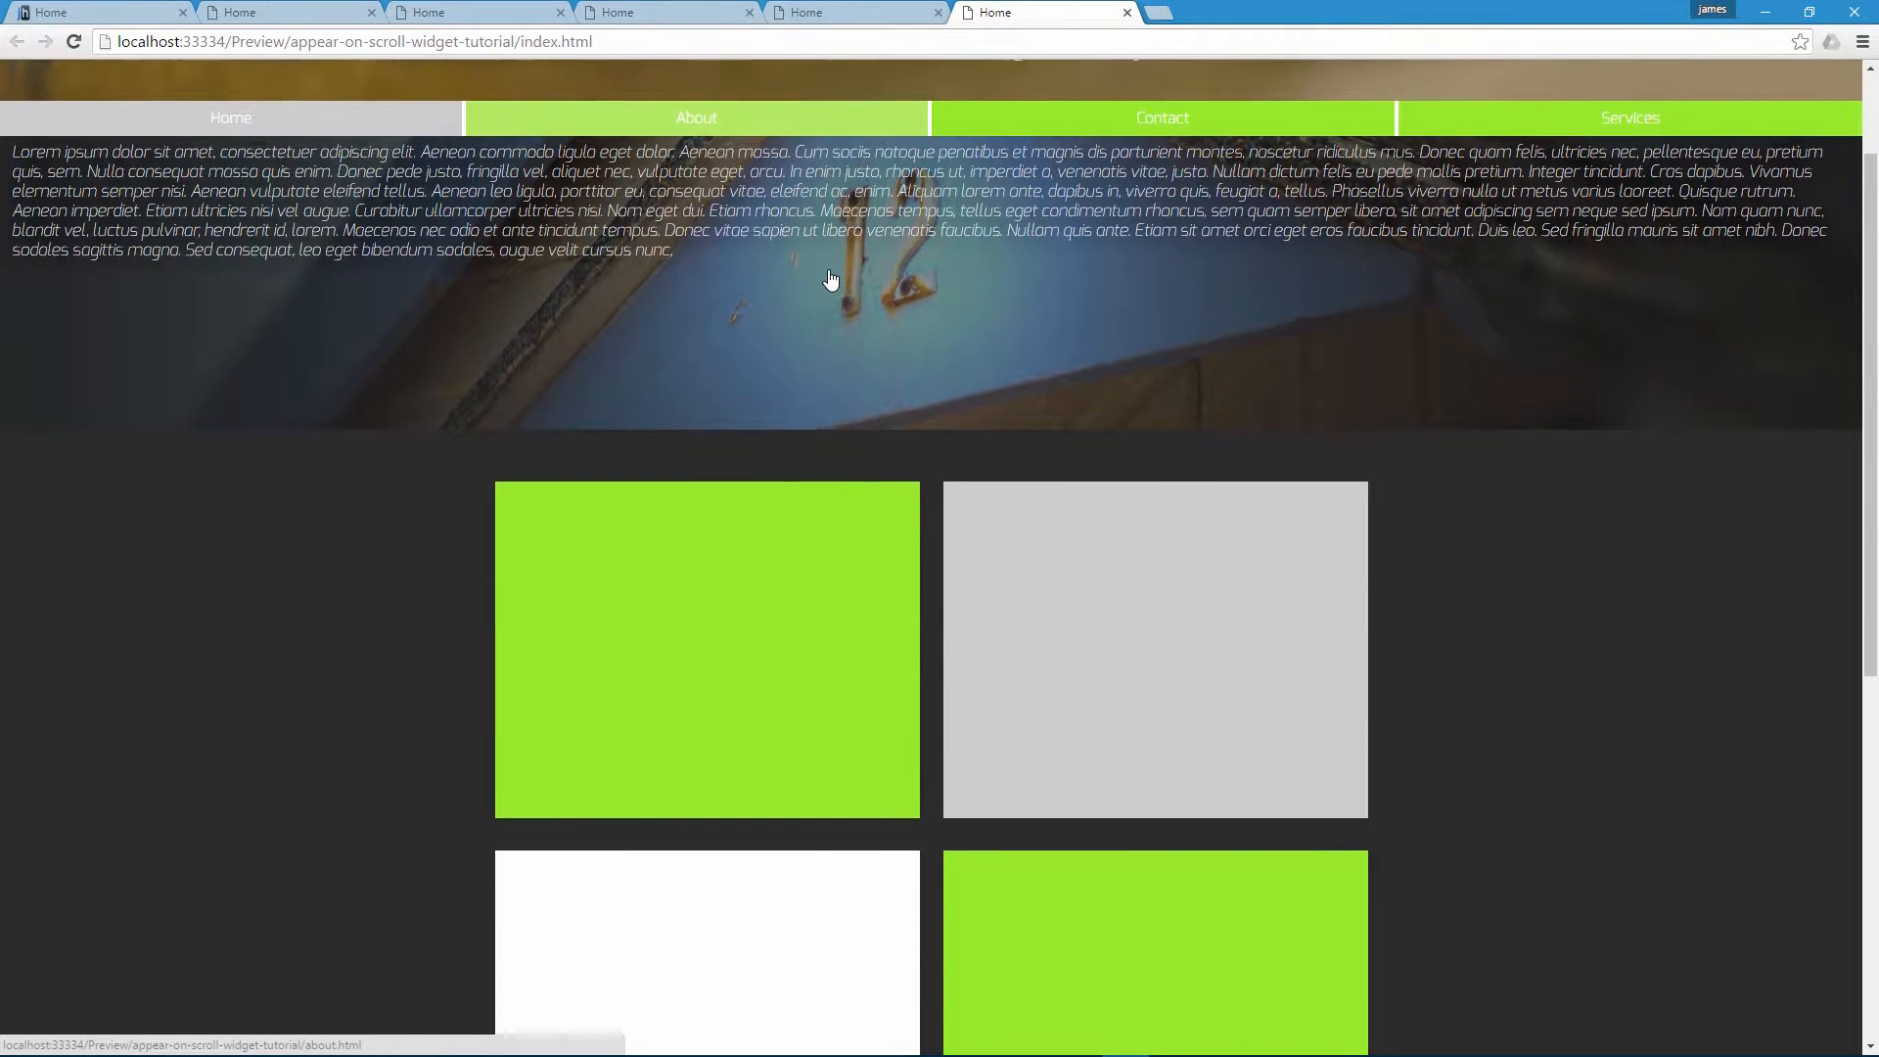
pyautogui.scroll(-1, 831, 281)
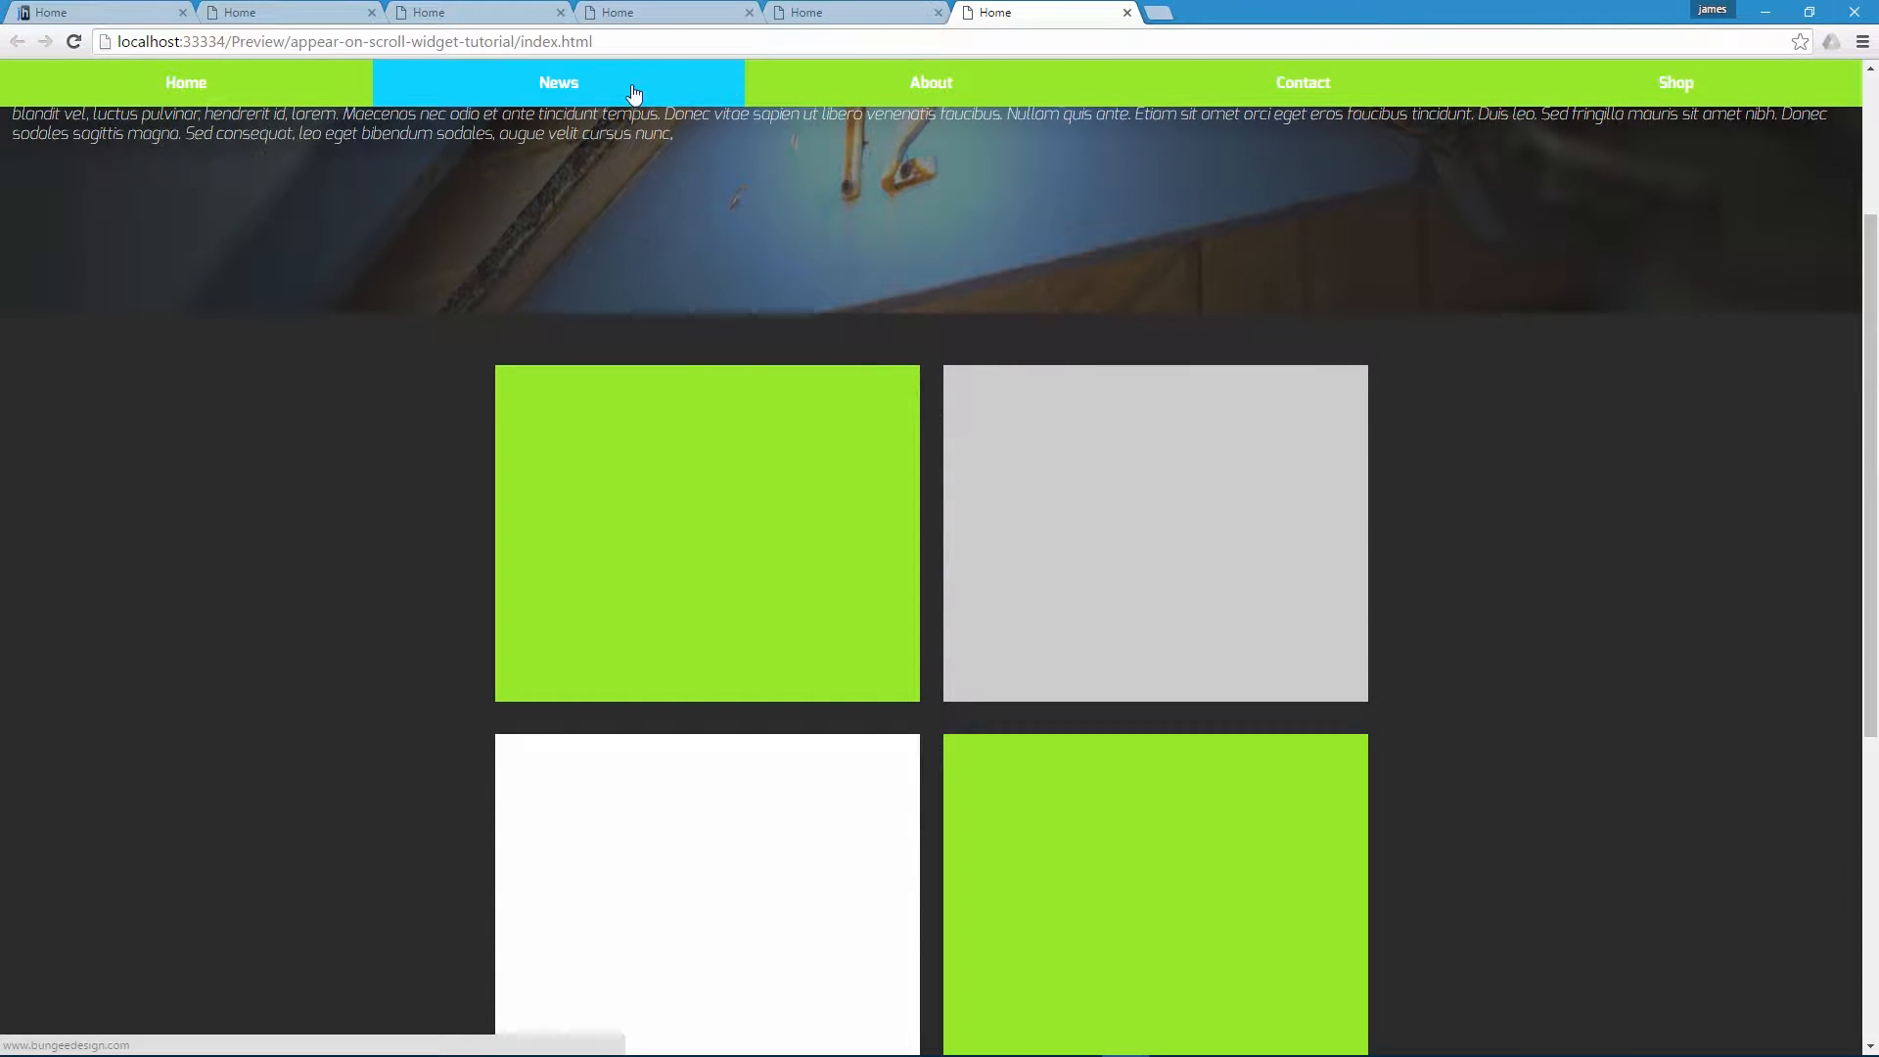
pyautogui.scroll(-2, 1211, 167)
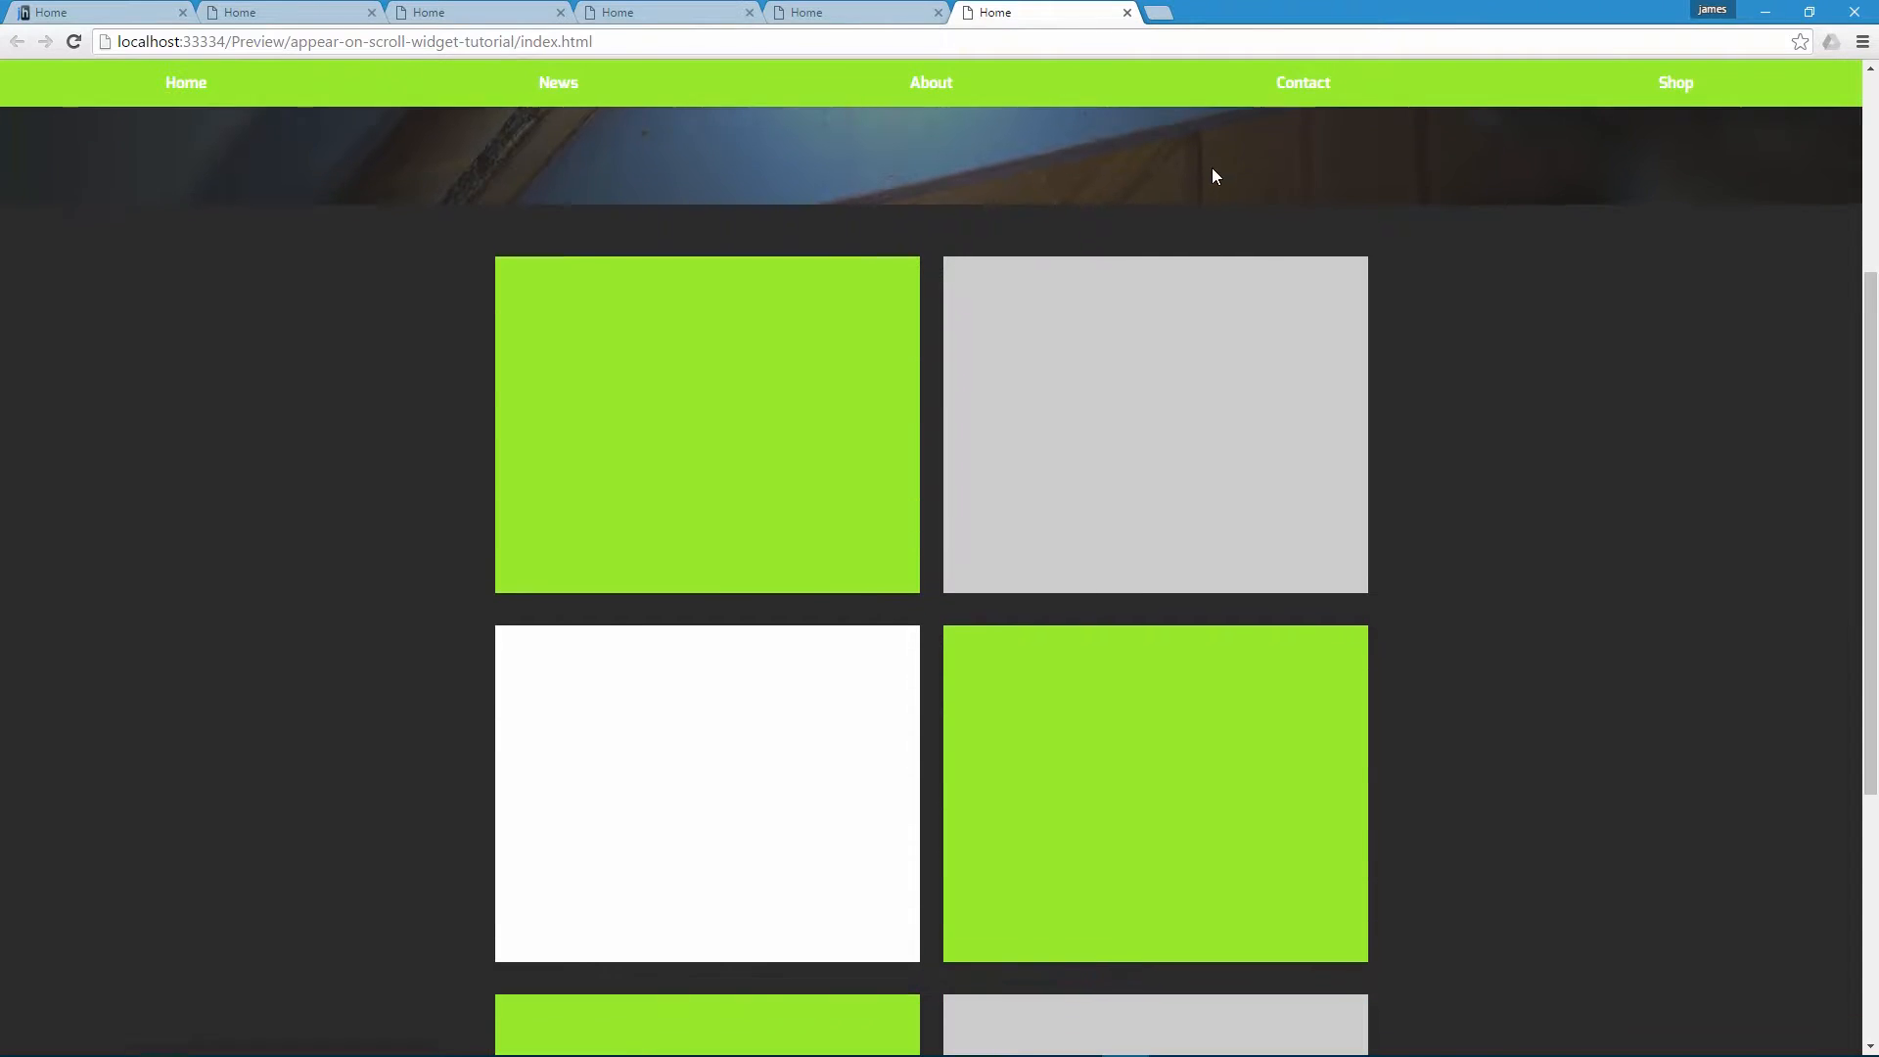
pyautogui.scroll(-5, 1211, 168)
pyautogui.scroll(8, 1082, 222)
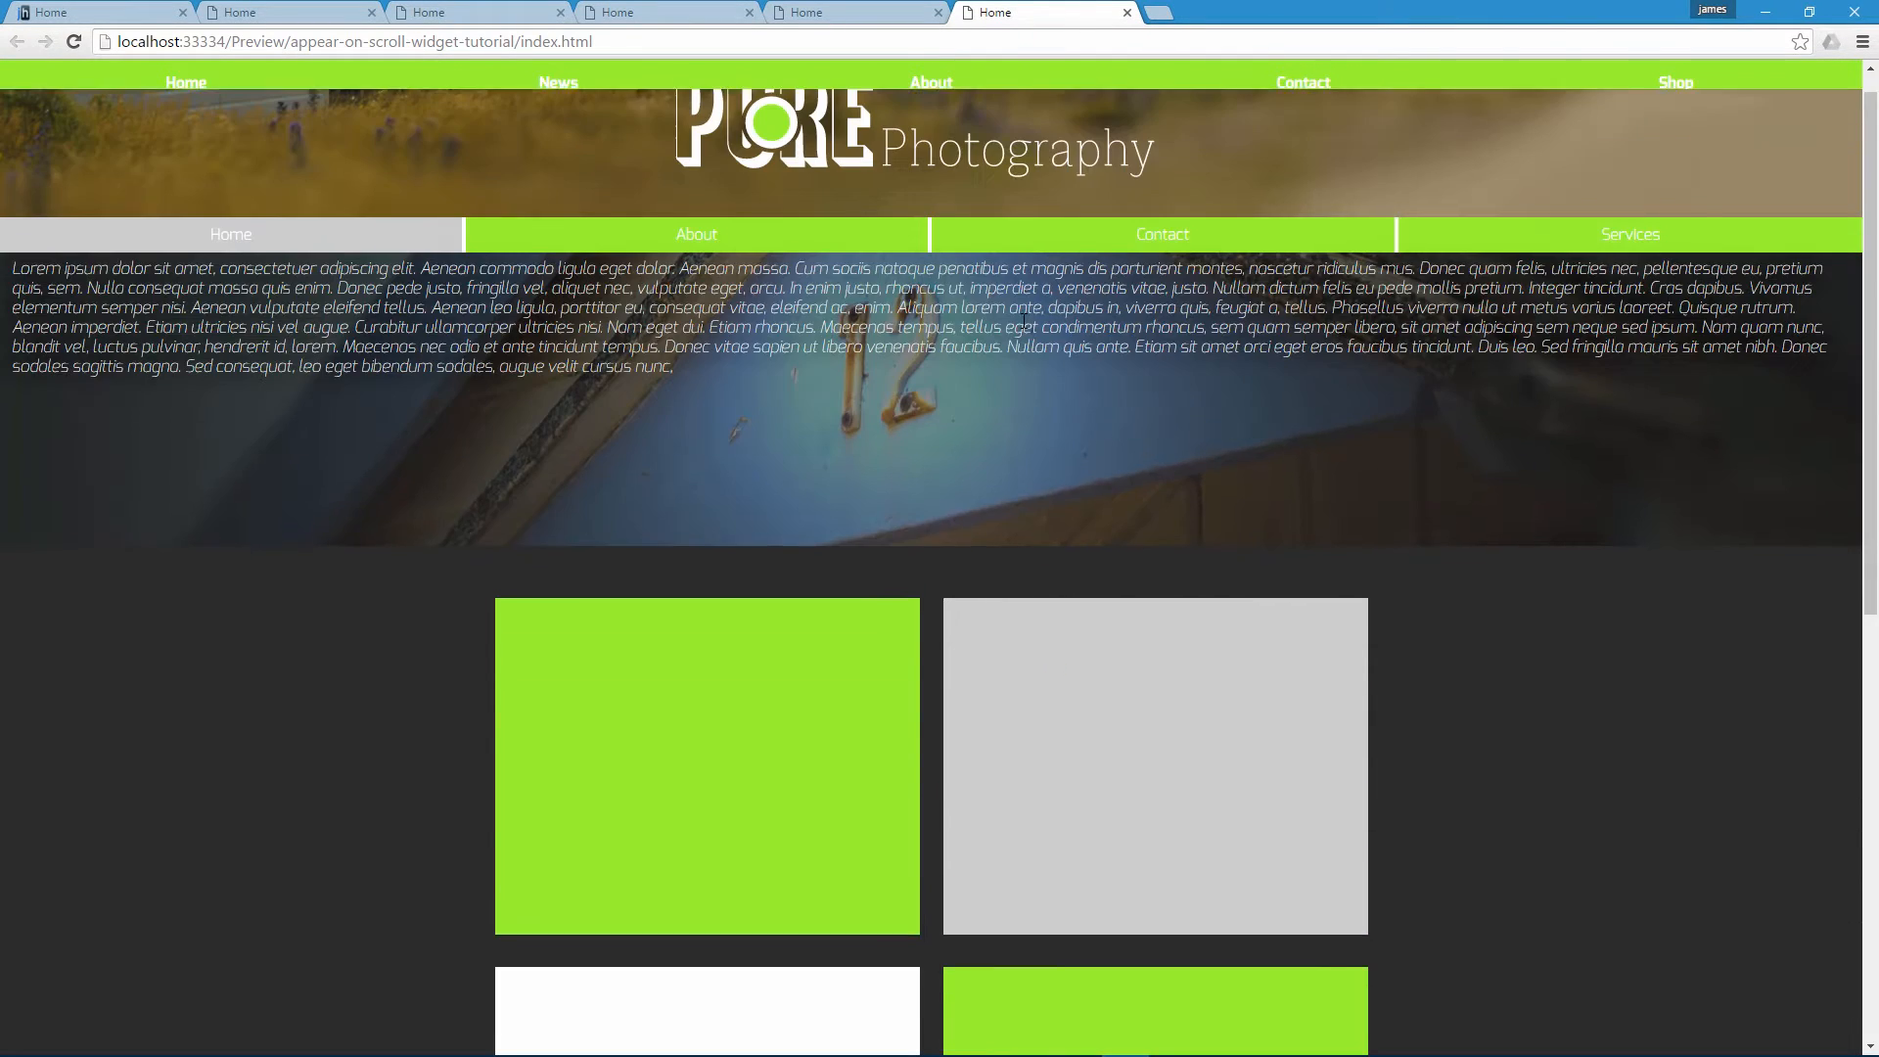
pyautogui.scroll(-5, 1017, 314)
pyautogui.scroll(6, 1018, 313)
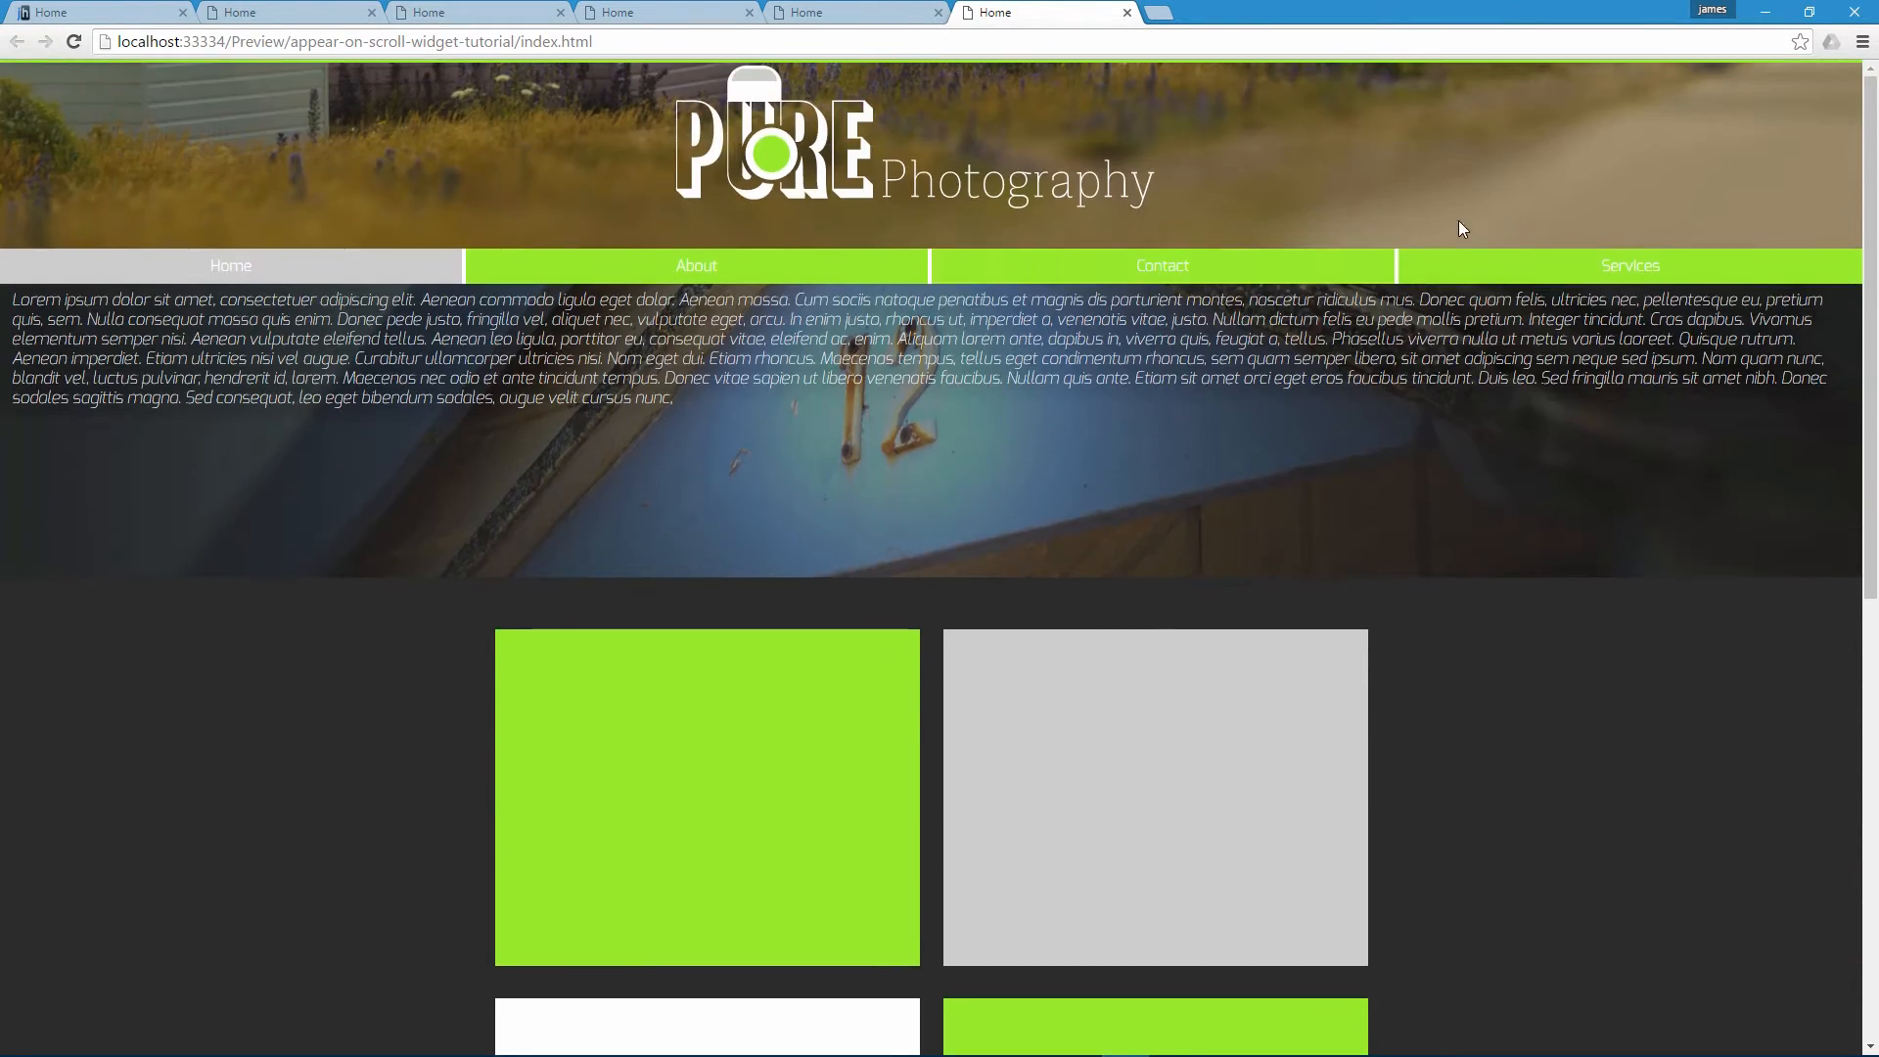
pyautogui.scroll(-4, 1223, 293)
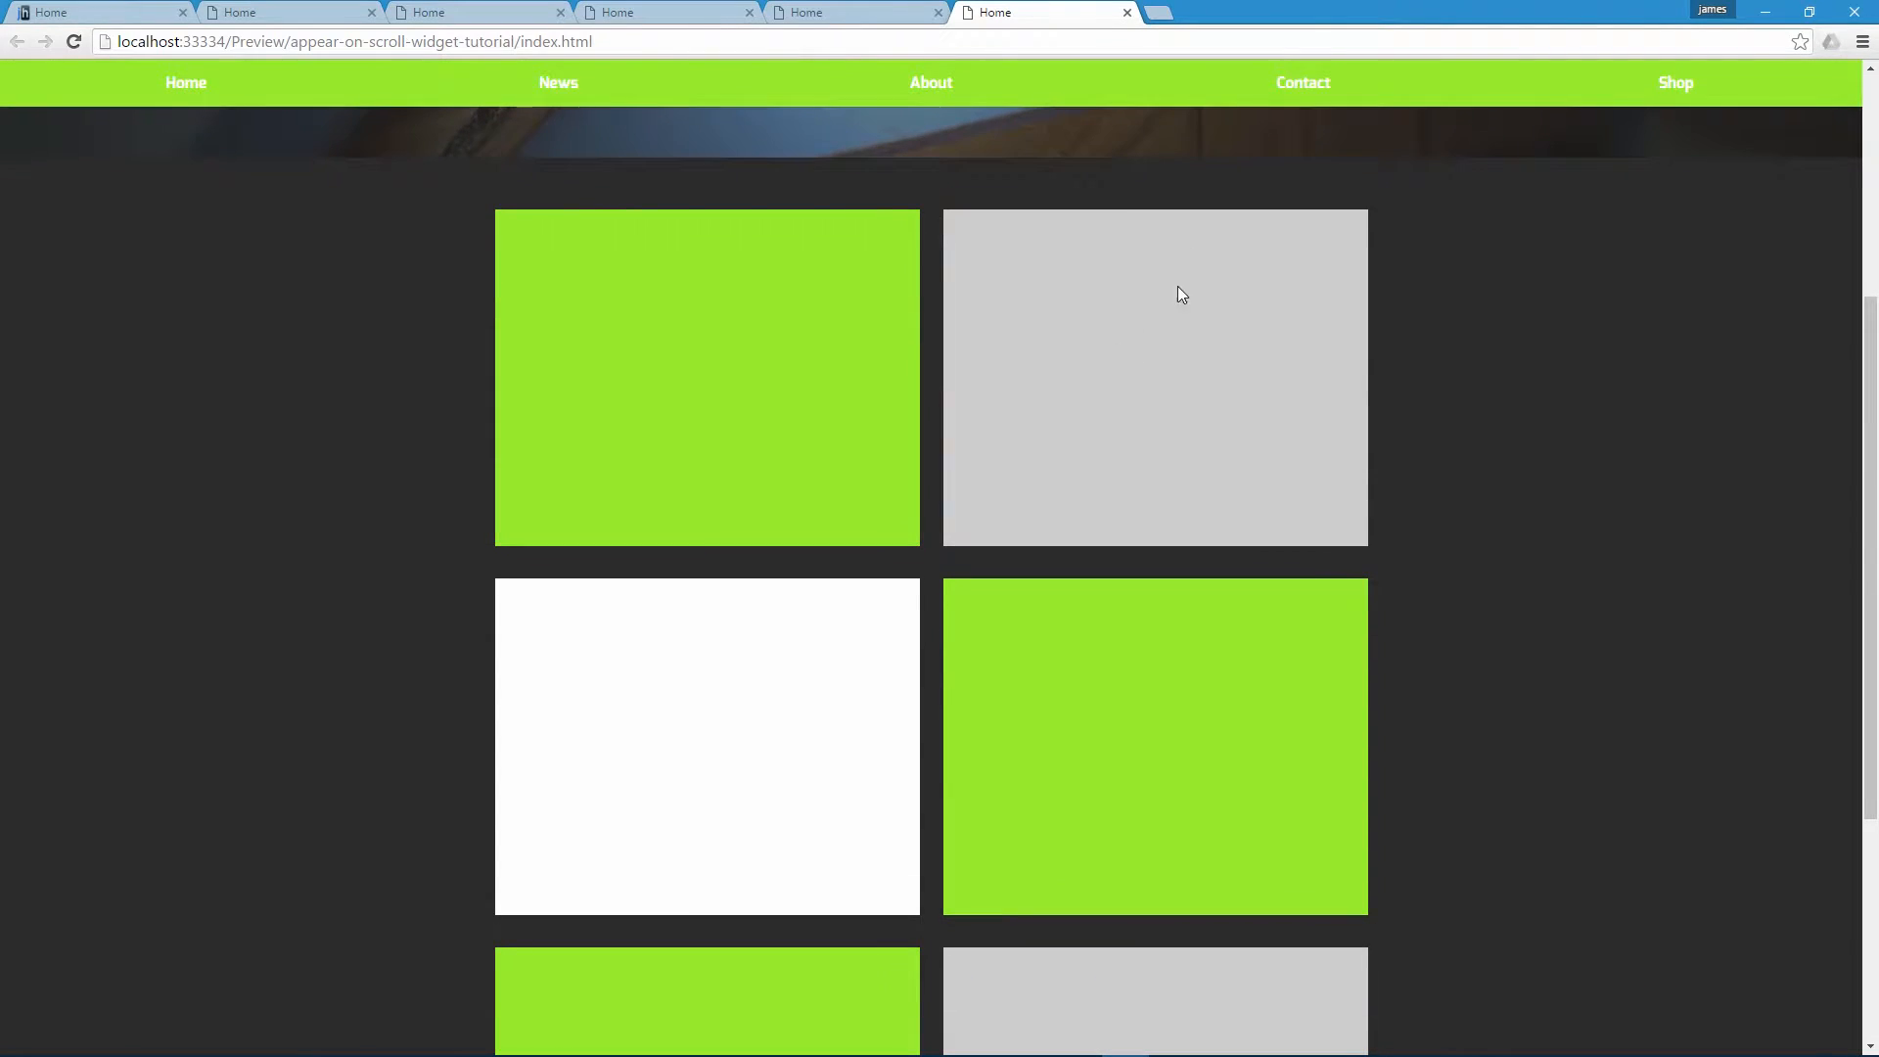
# Step: Switch back to Adobe Muse and set the pinned nav bar widget's Nav Button Hover Color to the light green B6EA62
pyautogui.click(1764, 12)
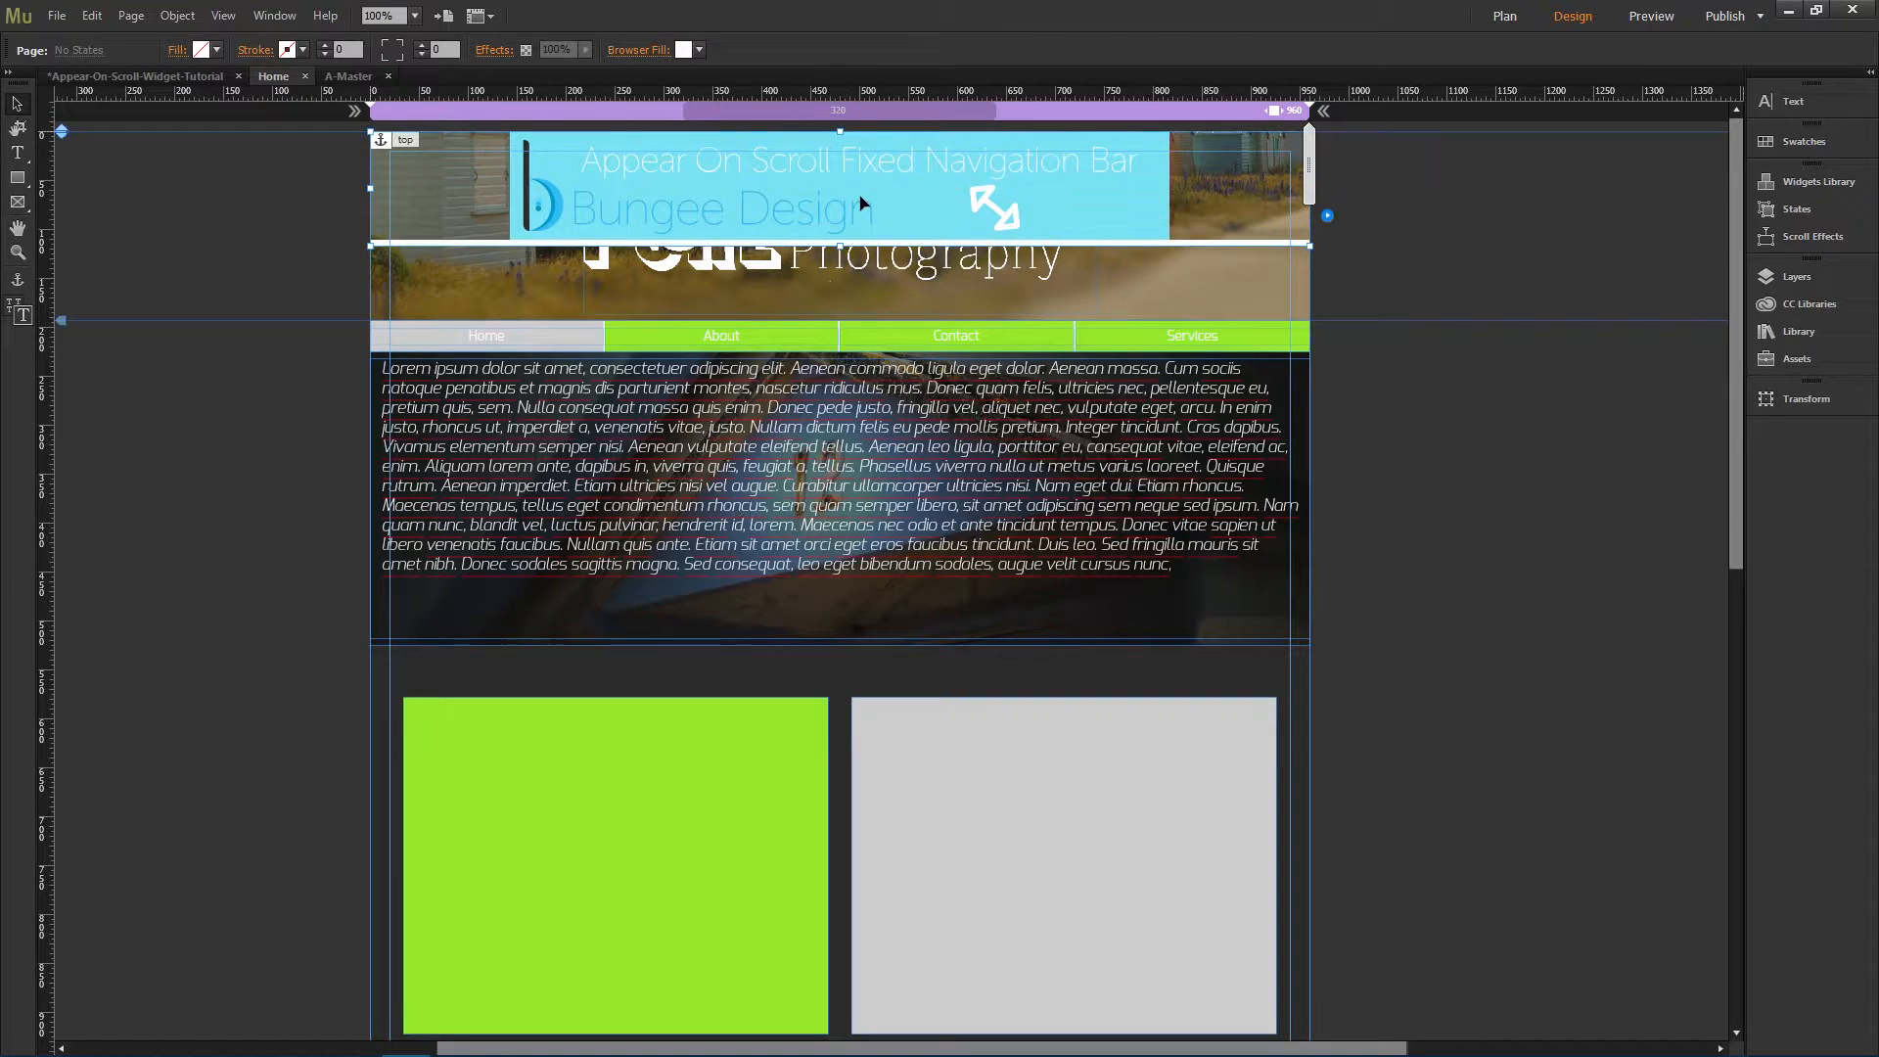
pyautogui.click(1327, 216)
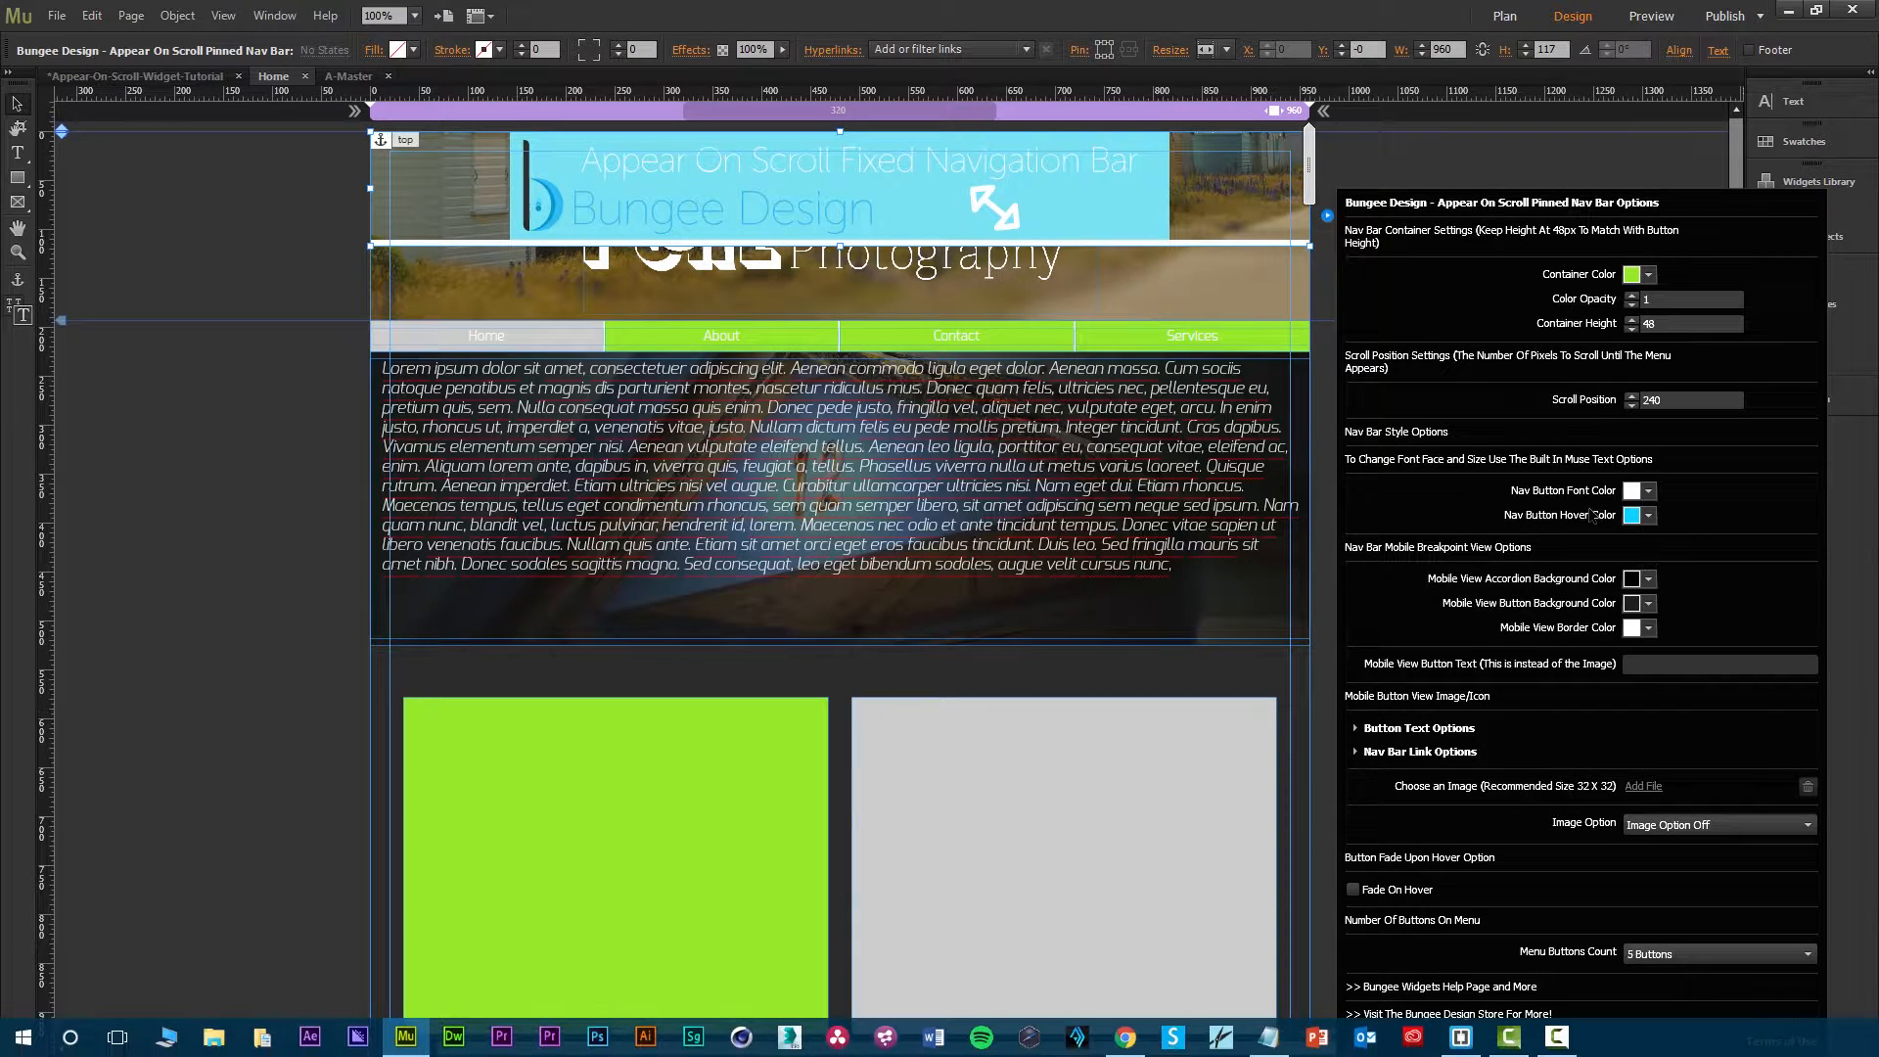
pyautogui.click(1648, 515)
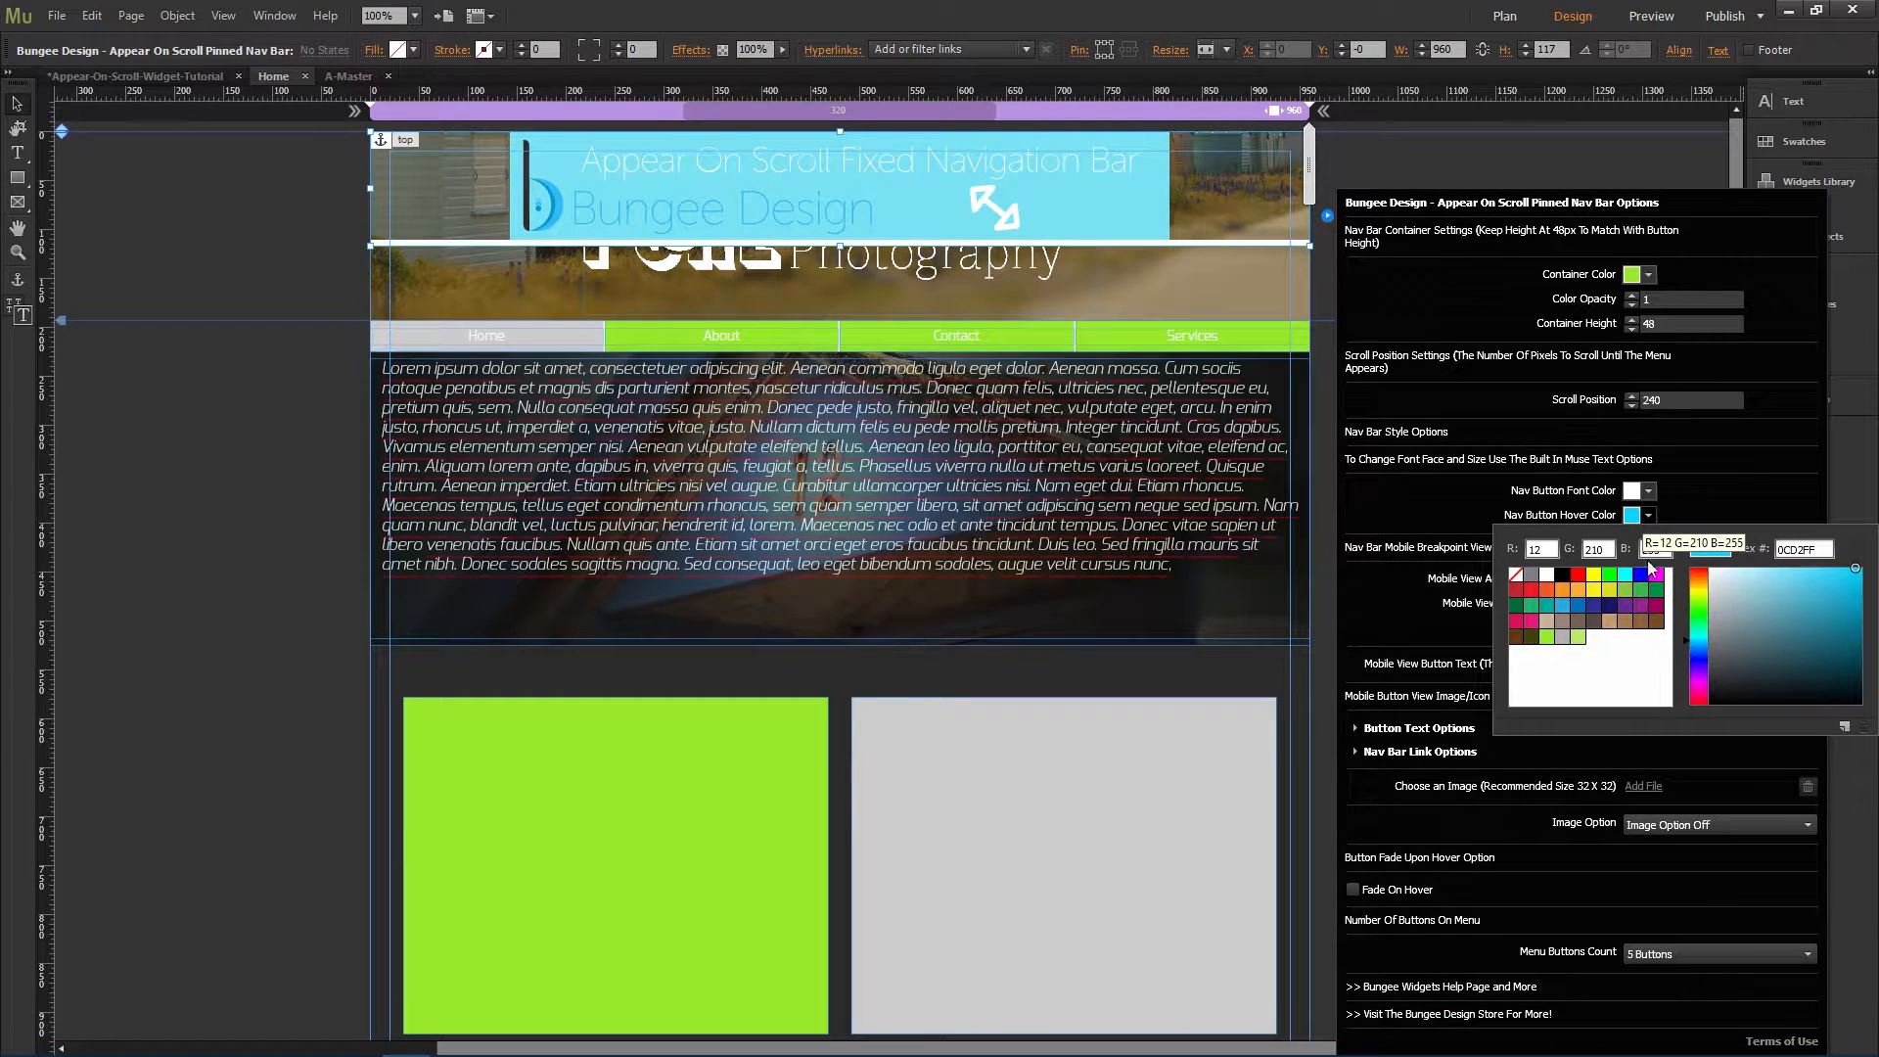
pyautogui.click(1578, 637)
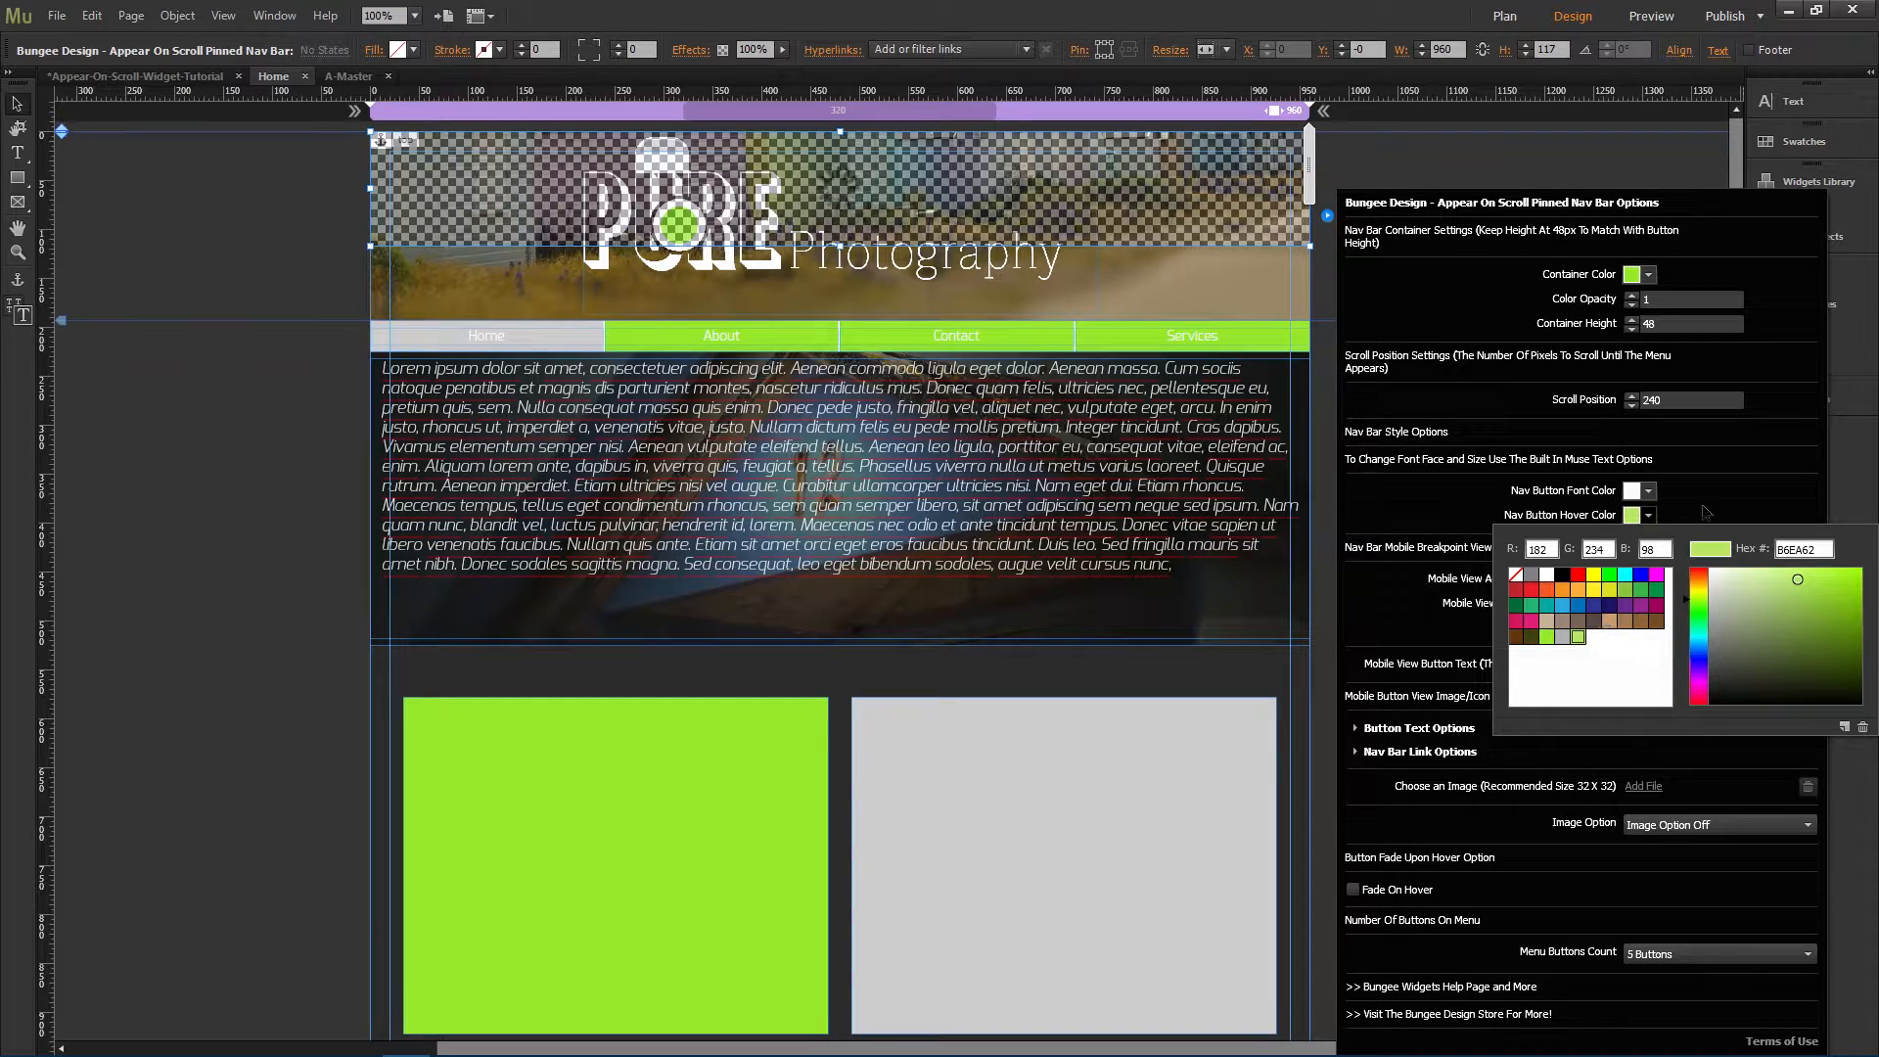
pyautogui.click(1677, 403)
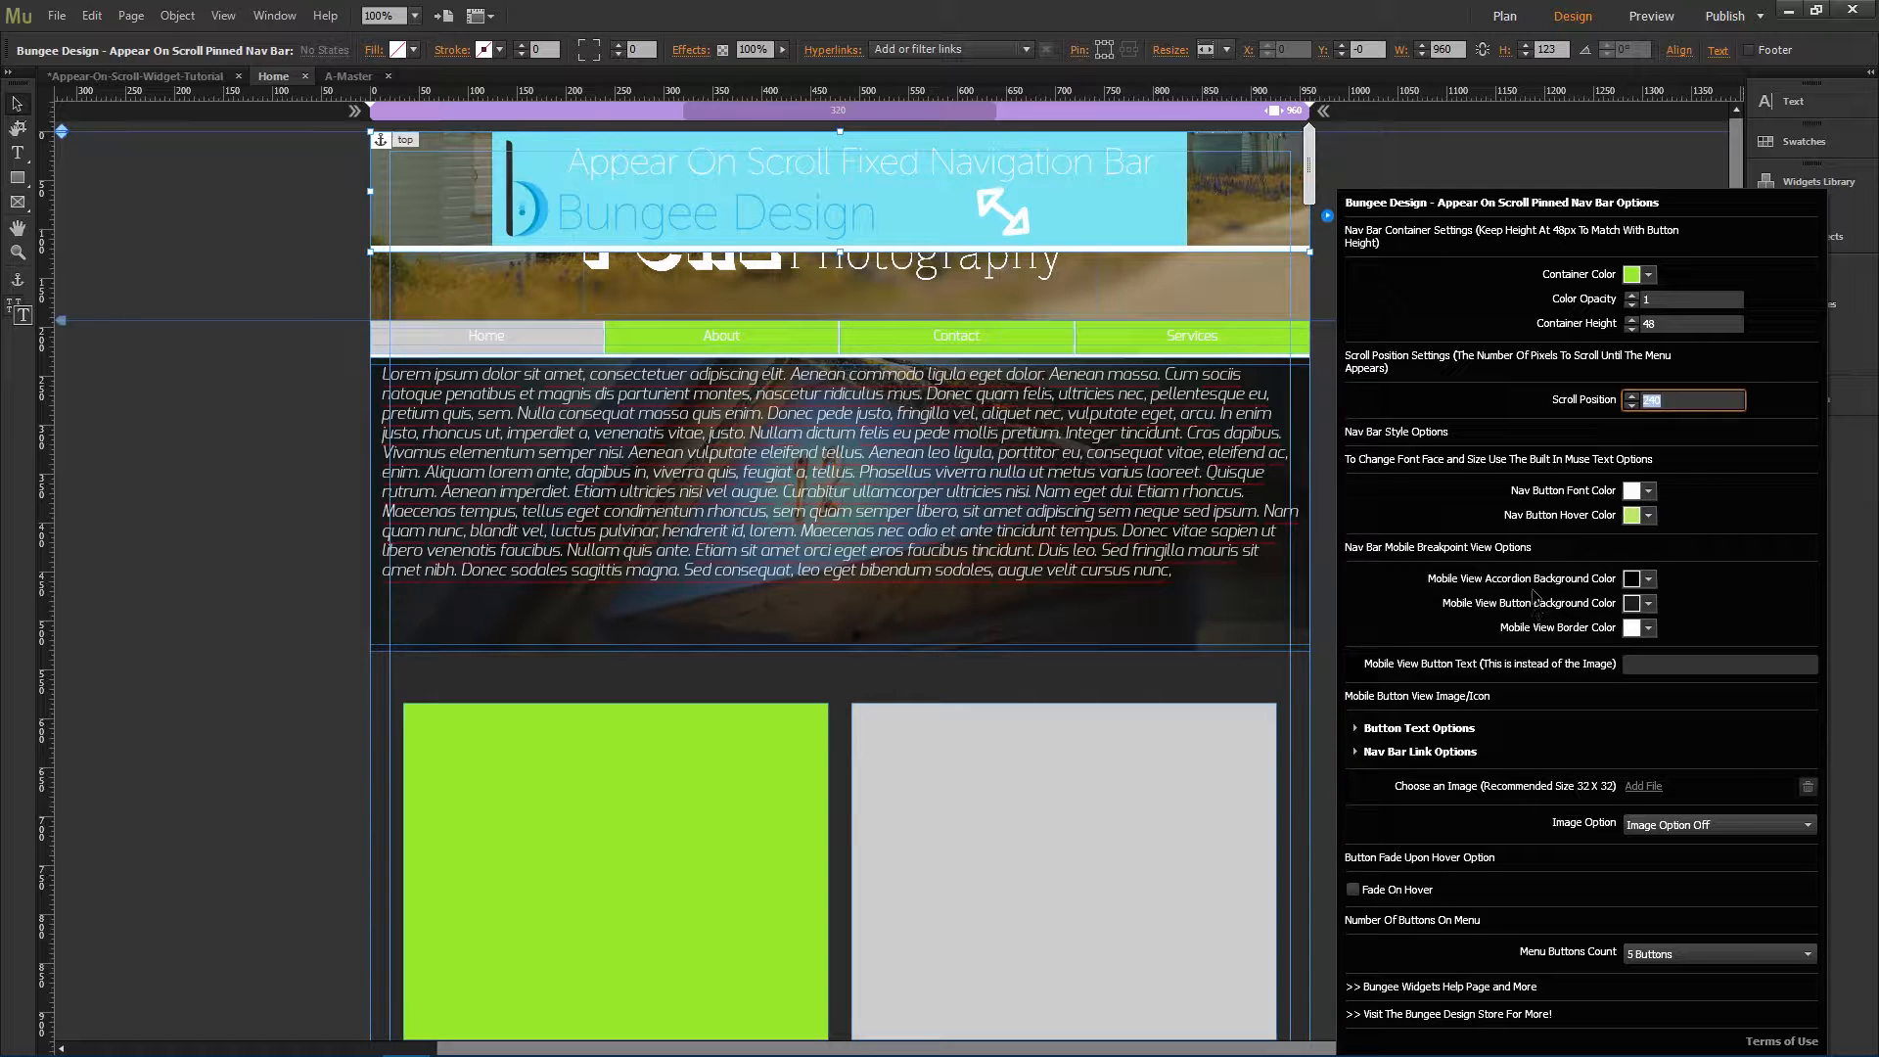
pyautogui.click(290, 523)
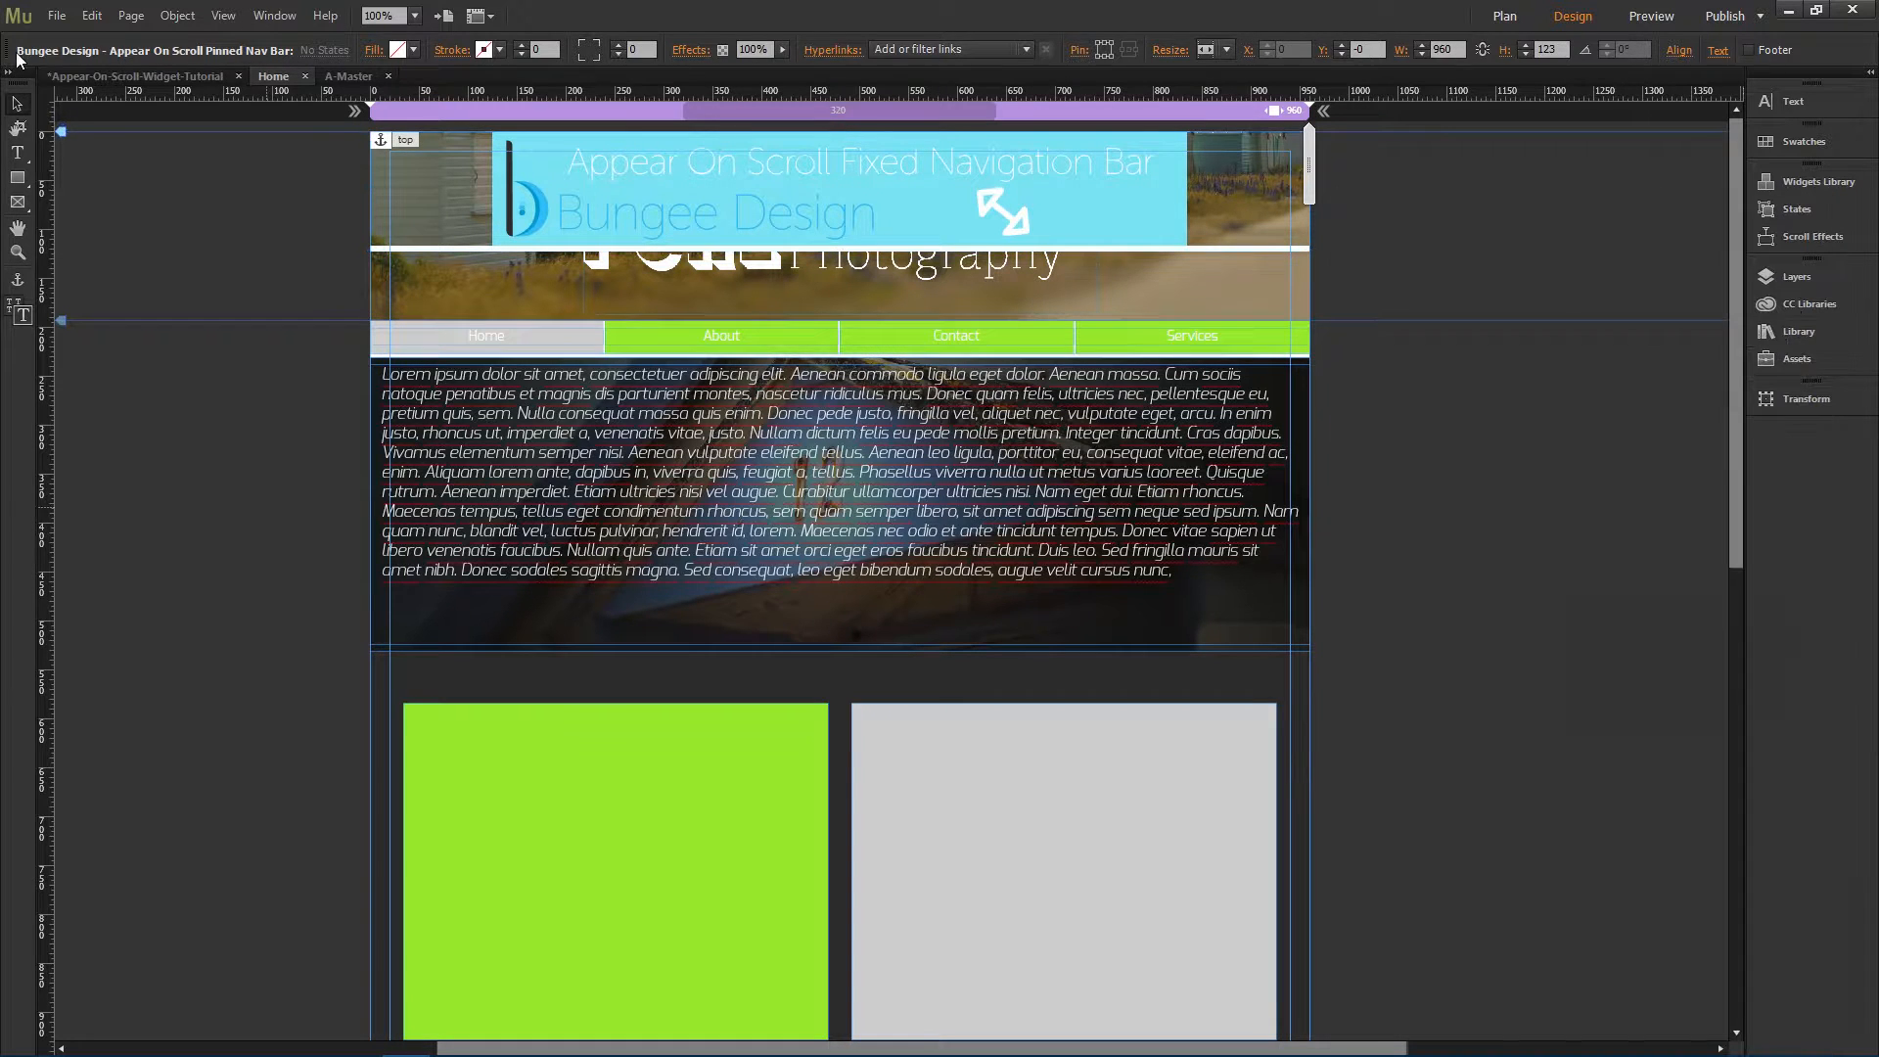
# Step: Preview the home page in the browser and scroll repeatedly to check the nav bar's appearance, disappearance and new button hover color
pyautogui.click(57, 16)
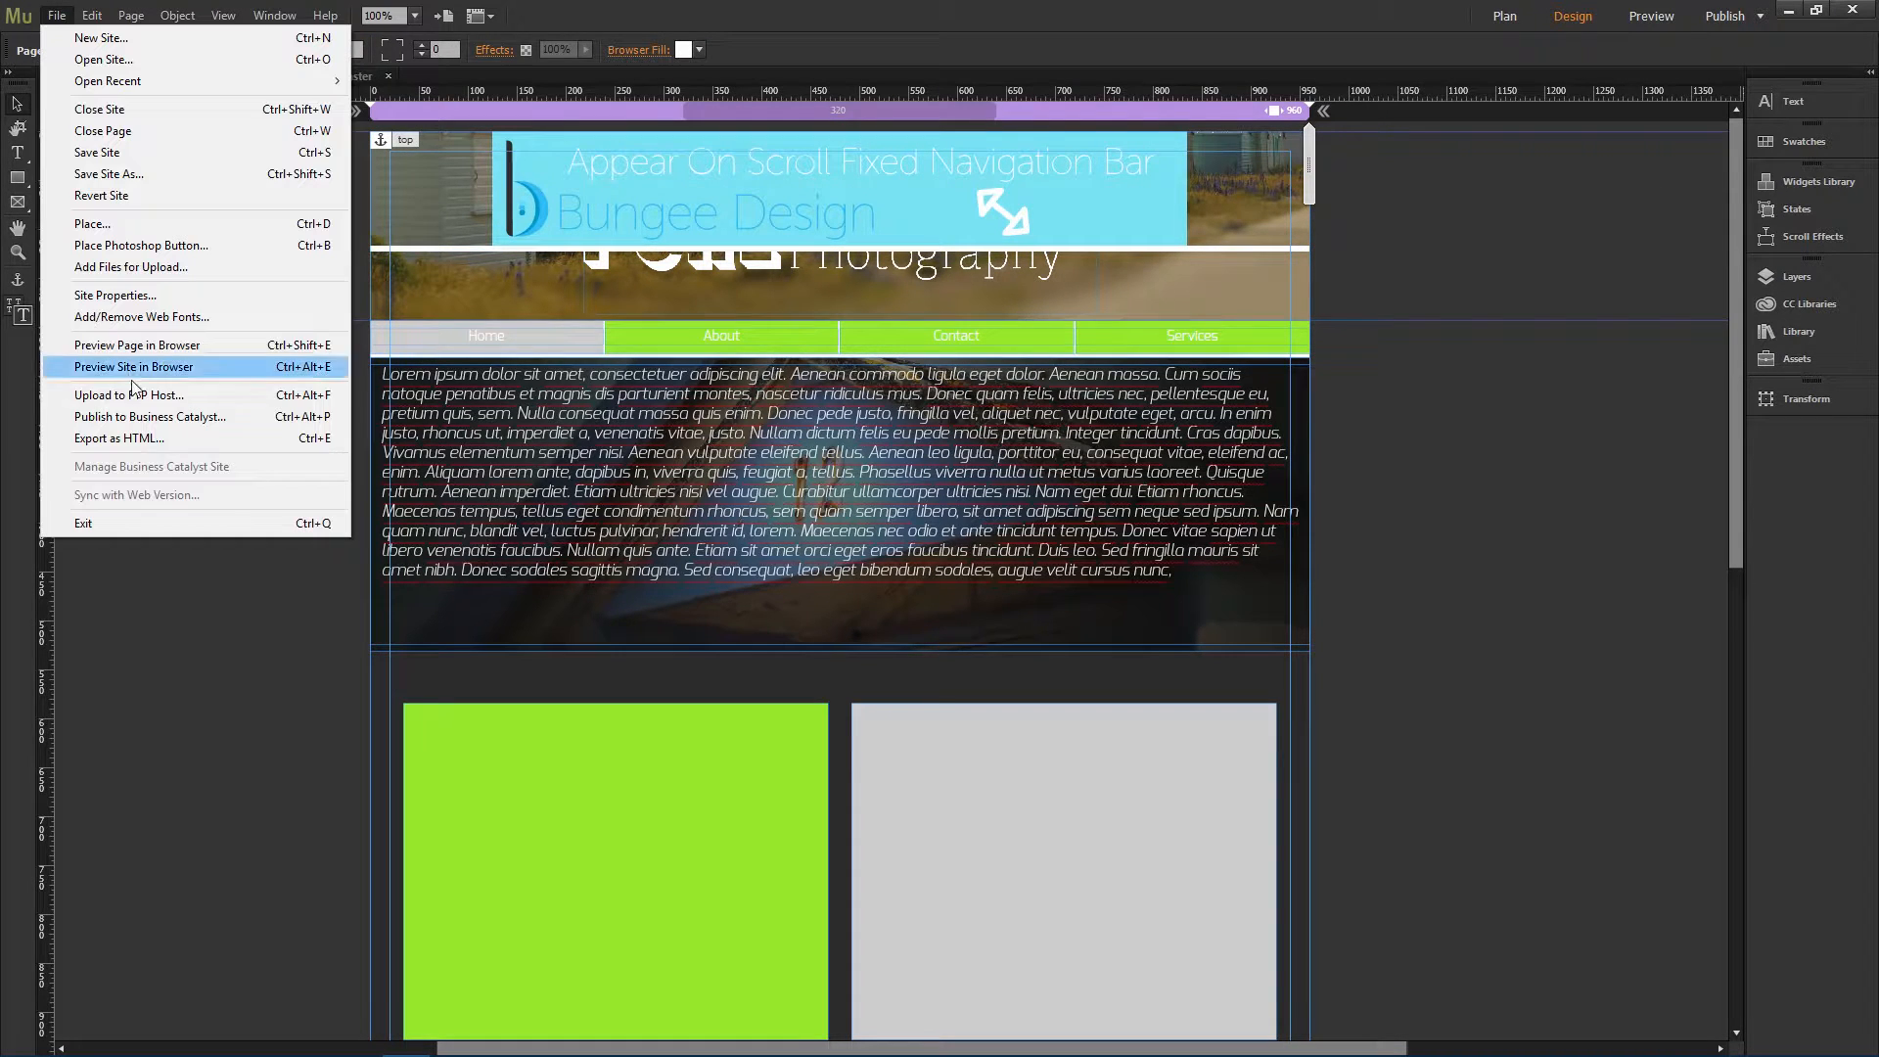
pyautogui.click(178, 346)
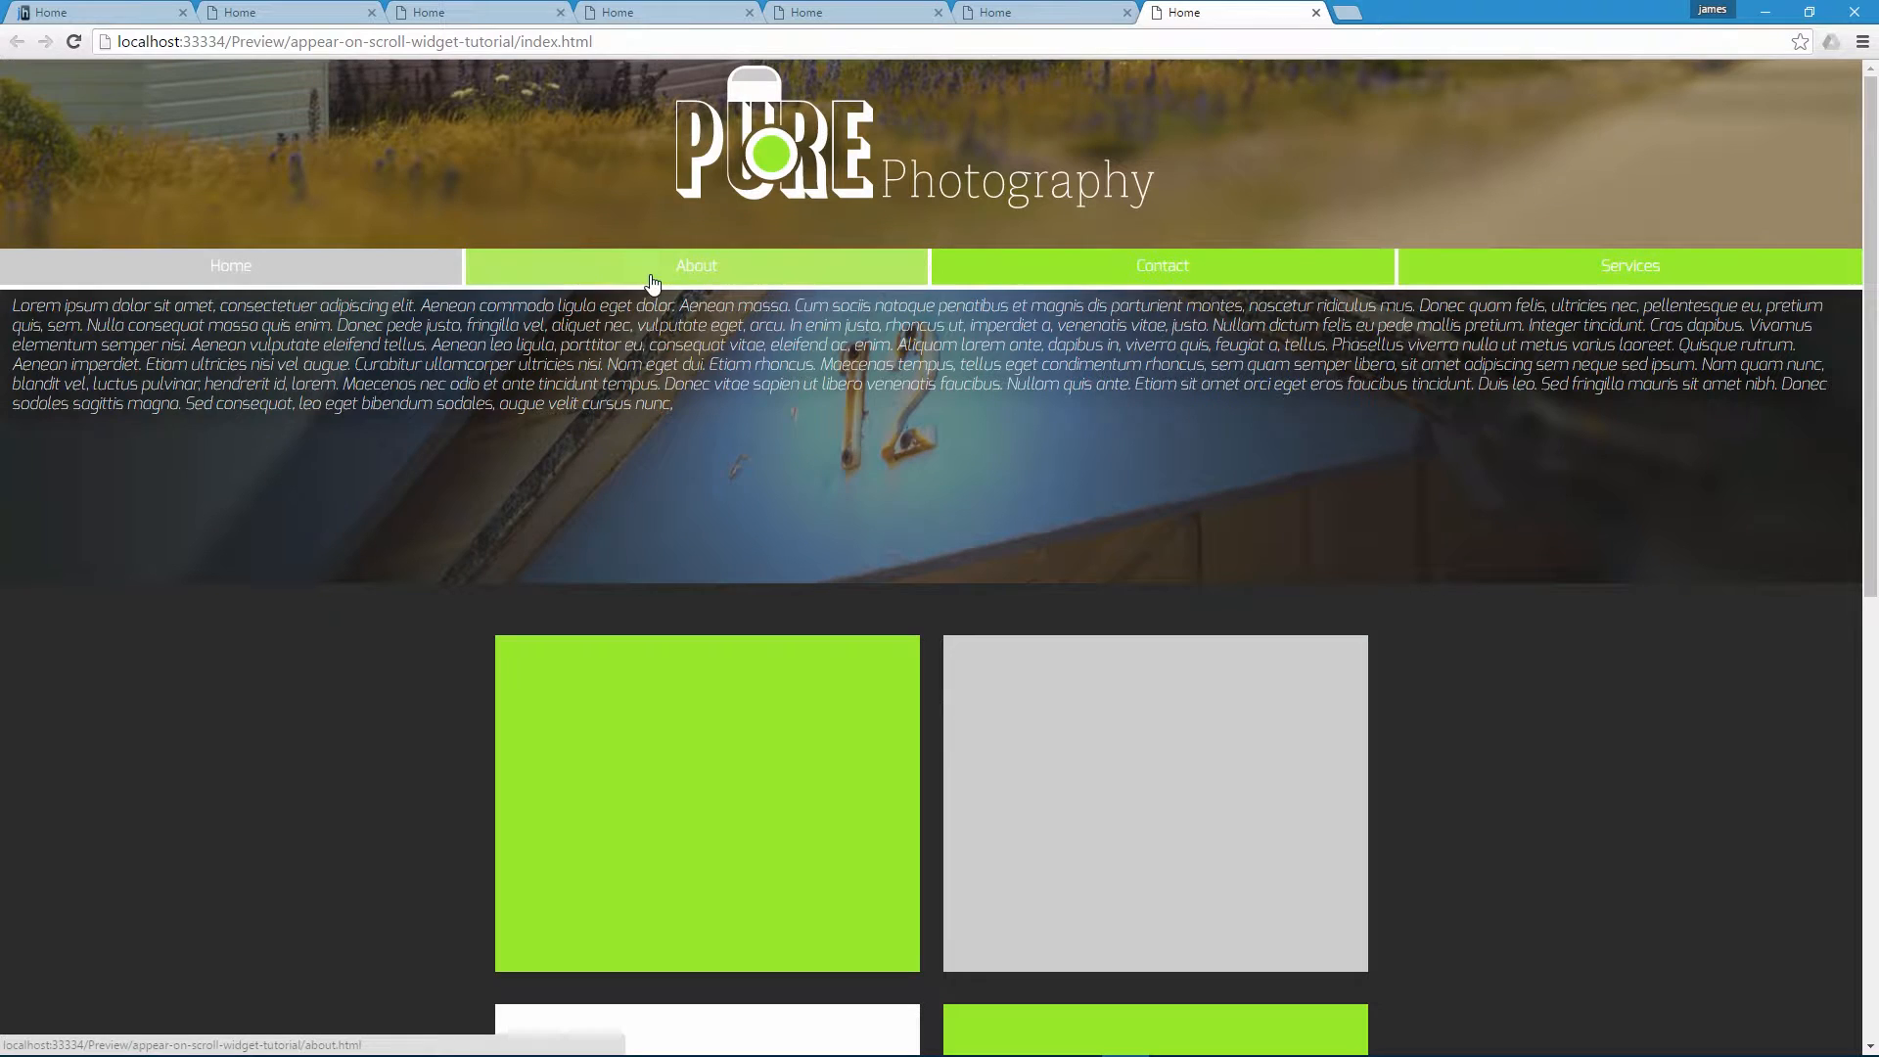
pyautogui.scroll(-6, 652, 279)
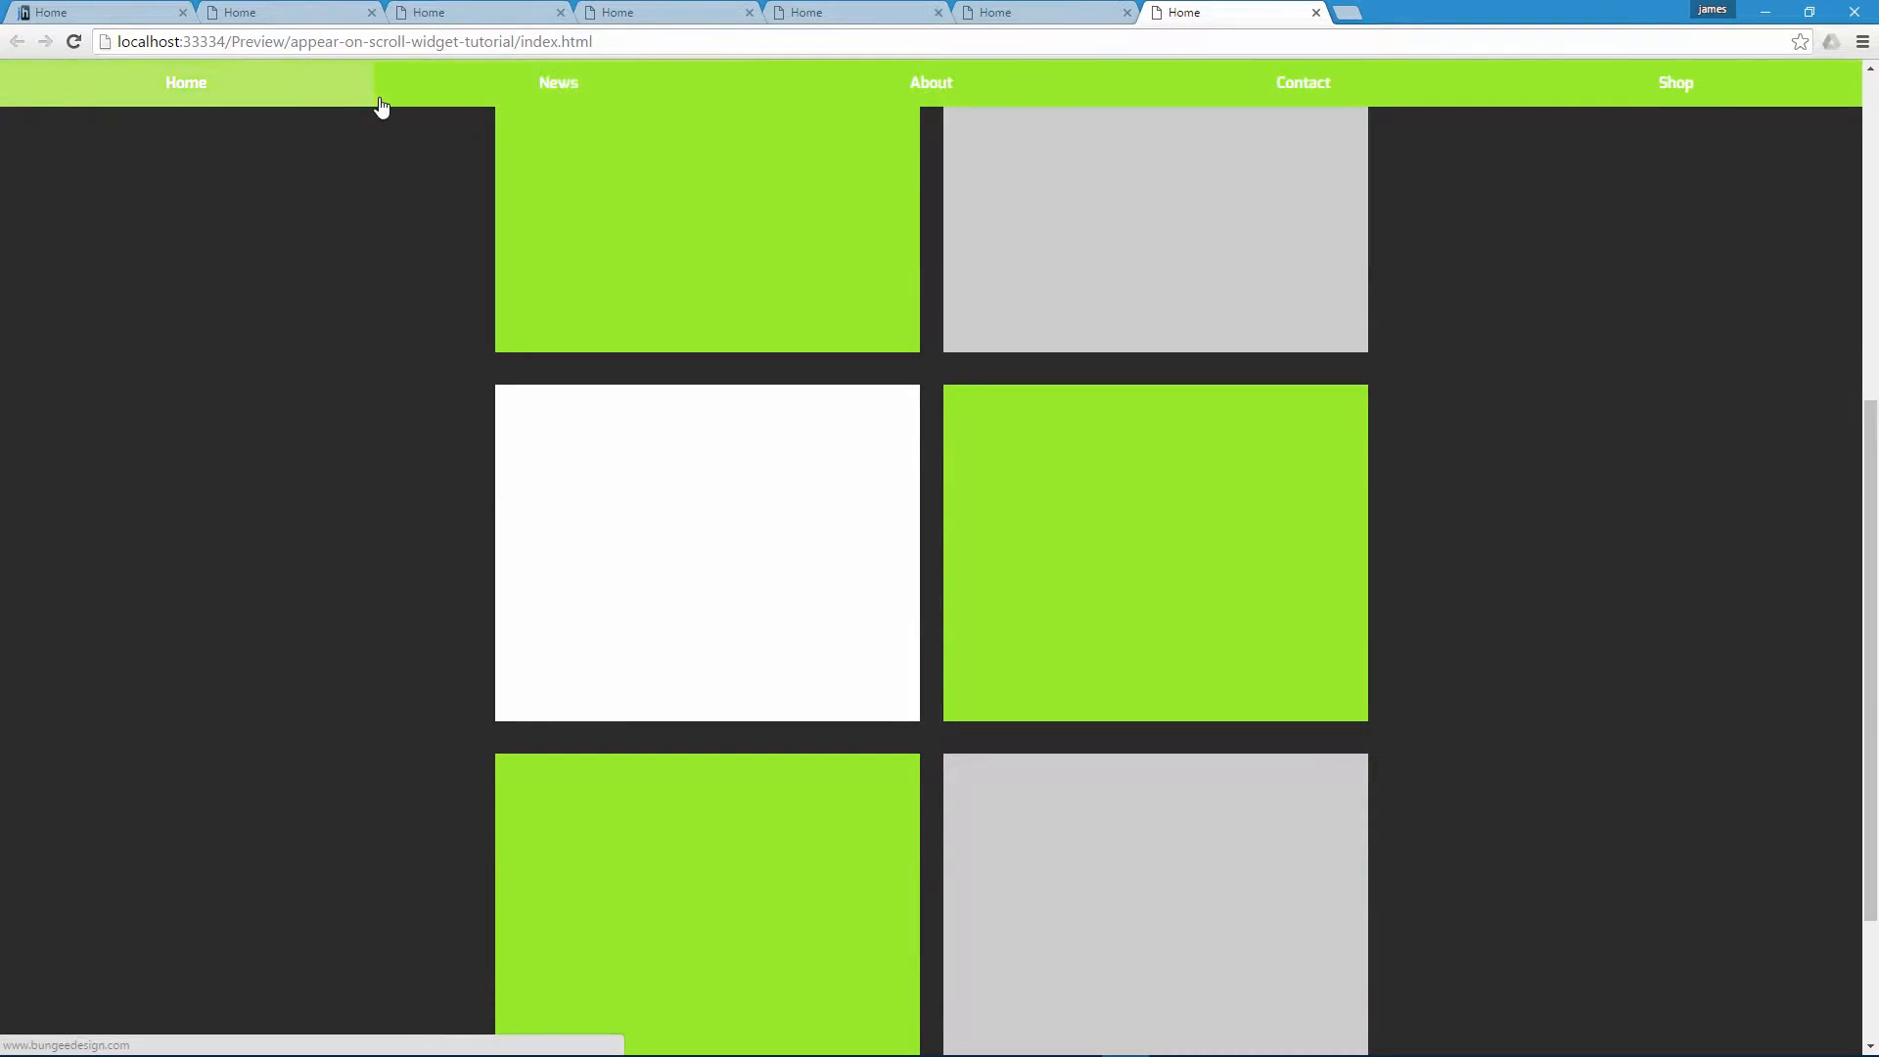
pyautogui.scroll(4, 392, 255)
pyautogui.scroll(2, 420, 269)
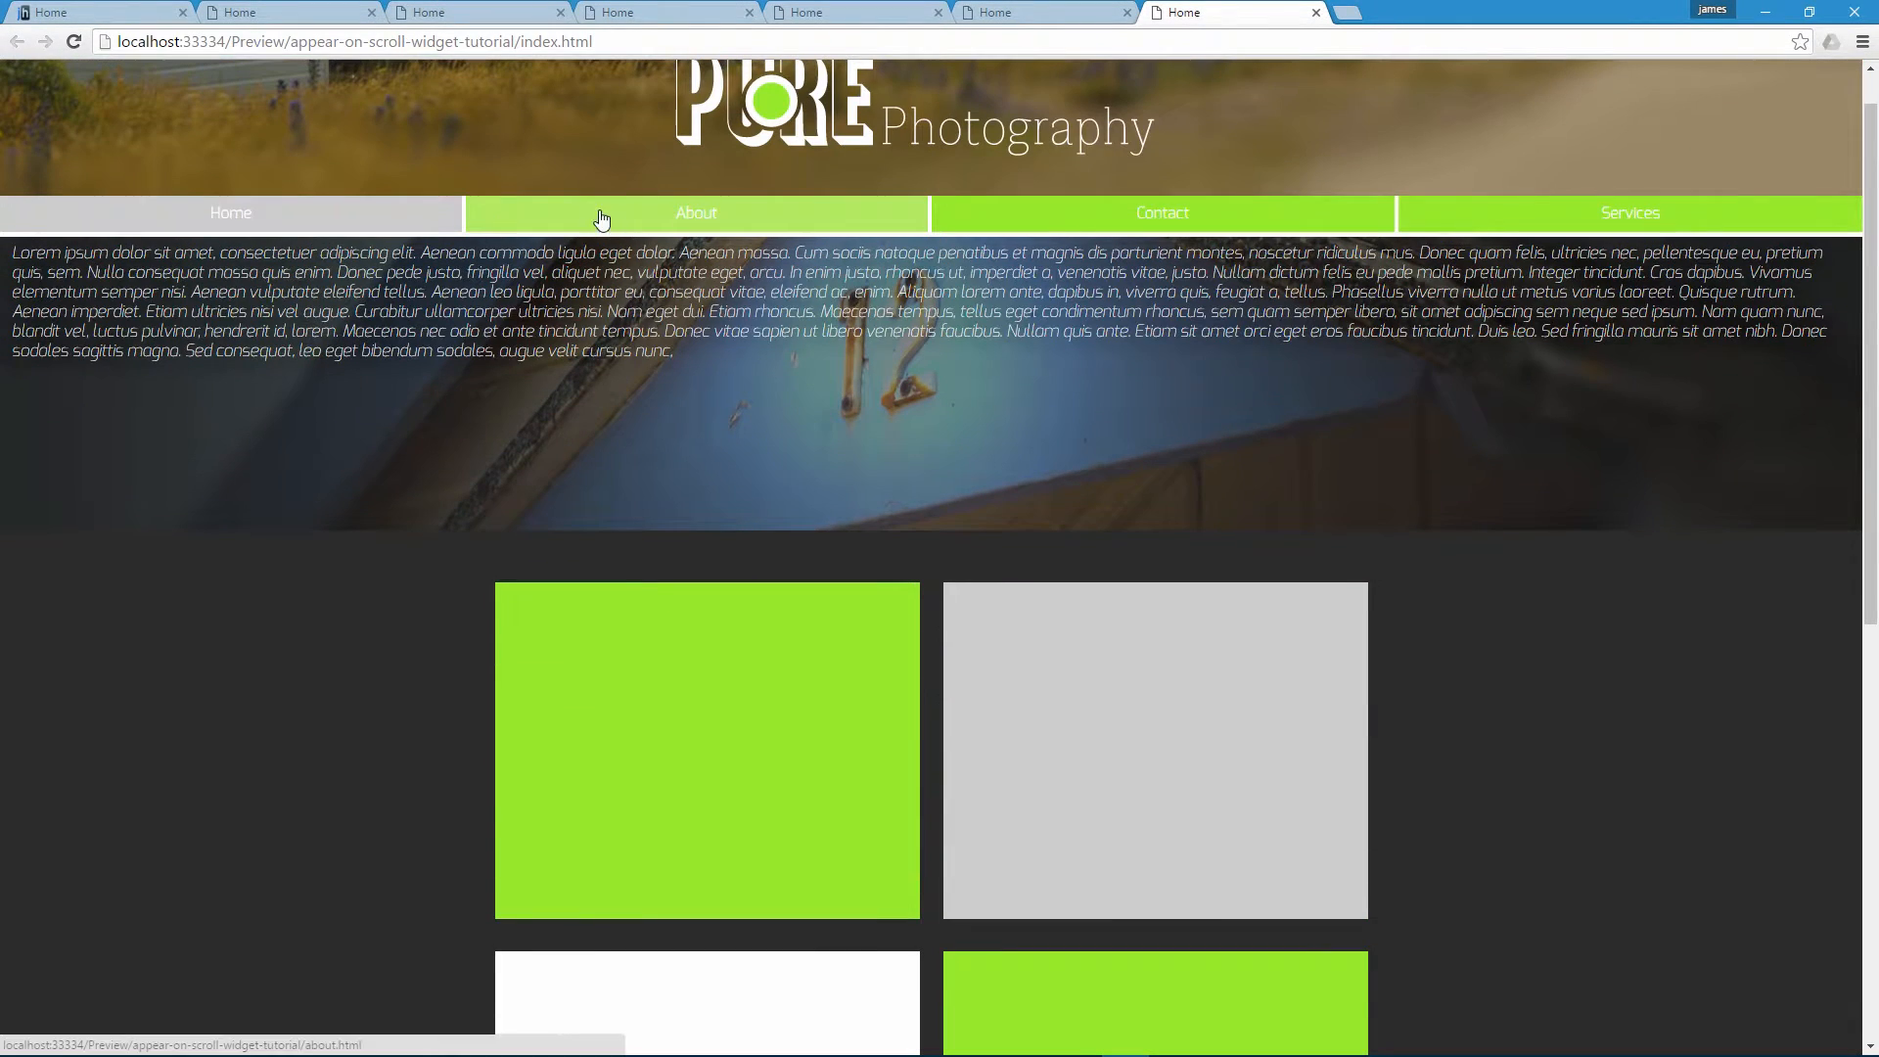
pyautogui.scroll(-6, 380, 127)
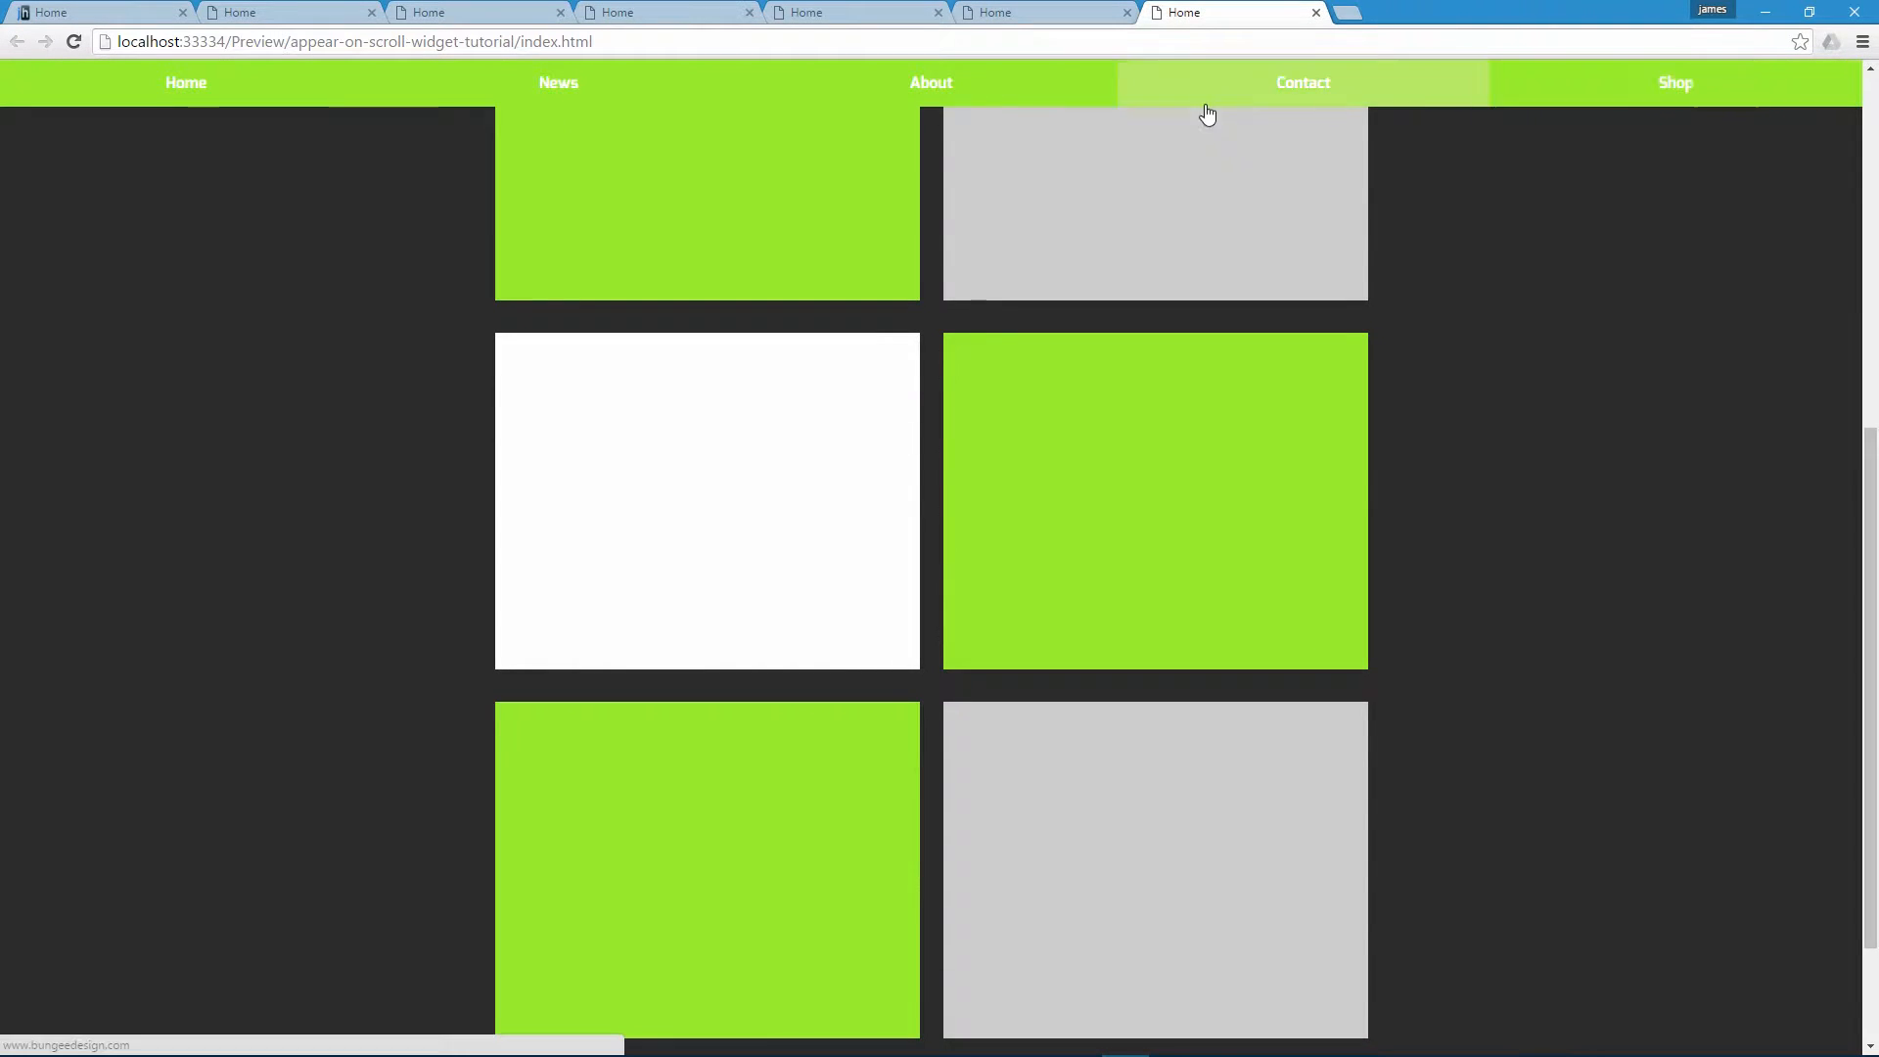
pyautogui.scroll(-2, 1077, 157)
pyautogui.scroll(8, 770, 443)
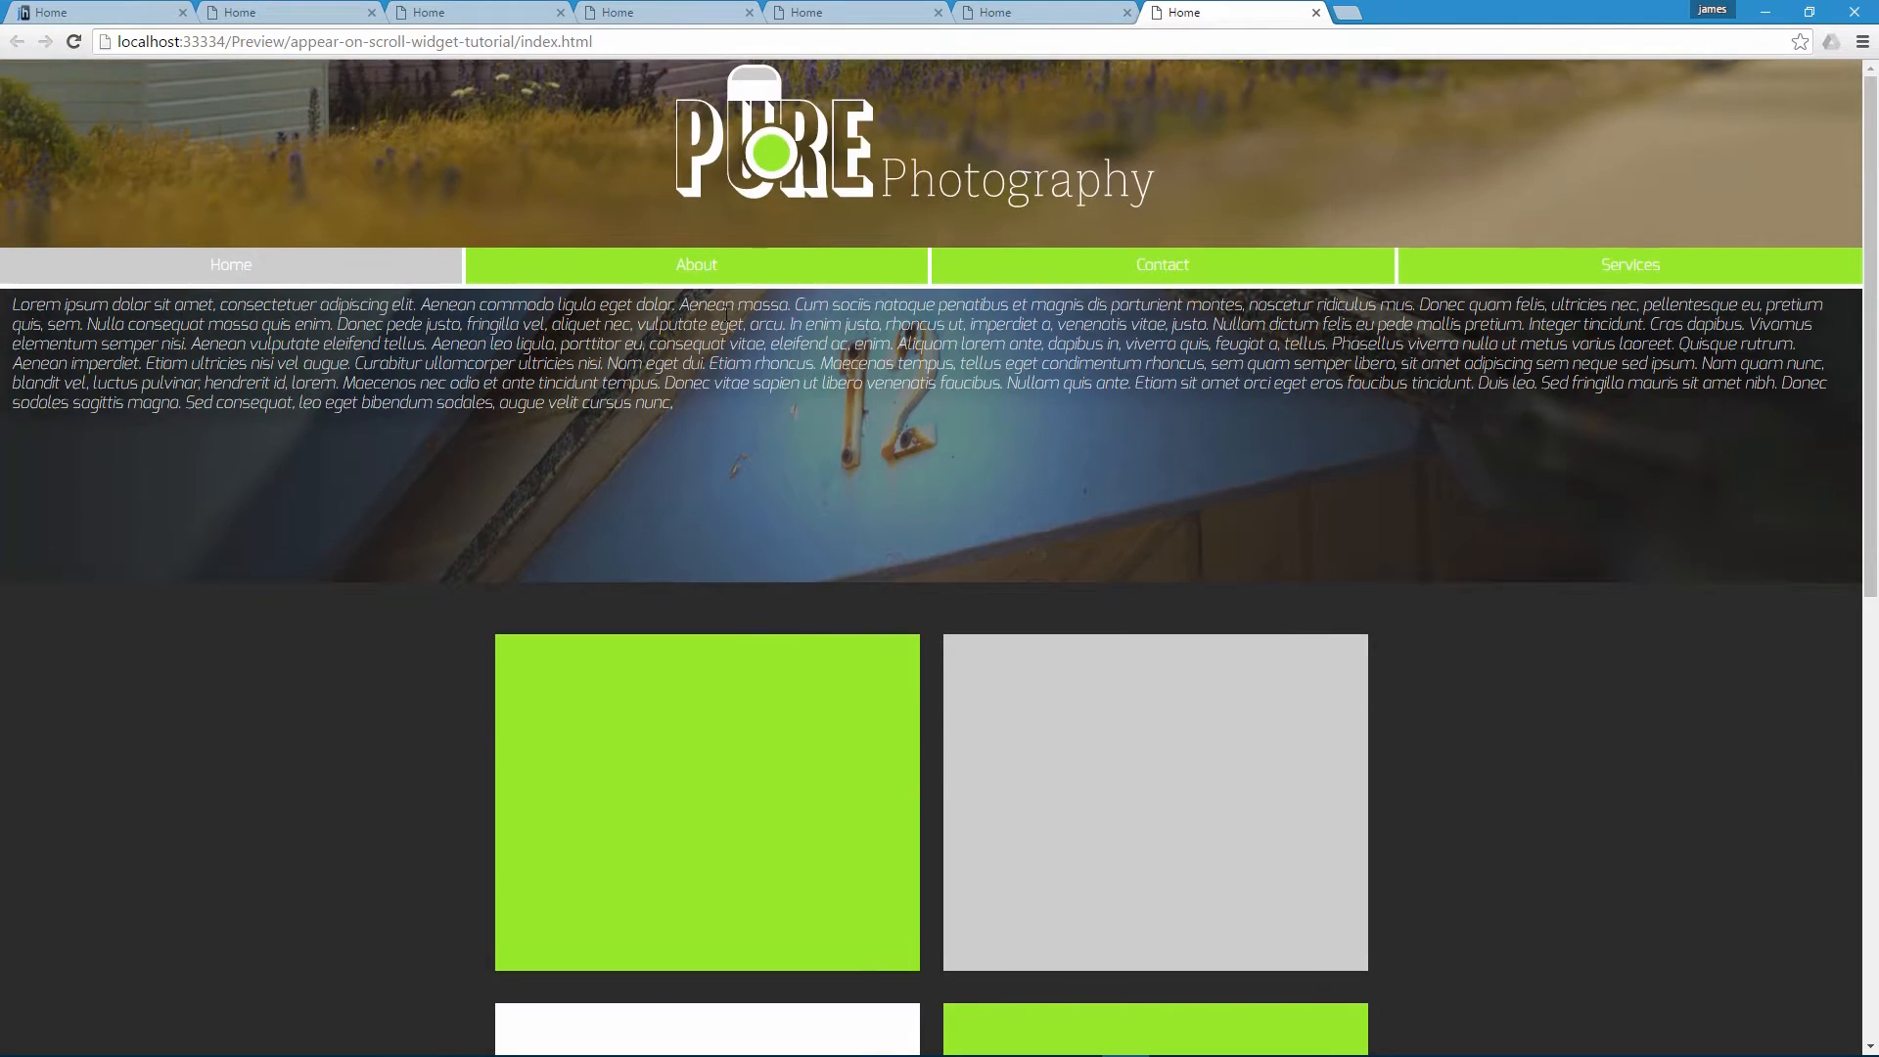
pyautogui.scroll(-3, 728, 296)
pyautogui.scroll(2, 625, 231)
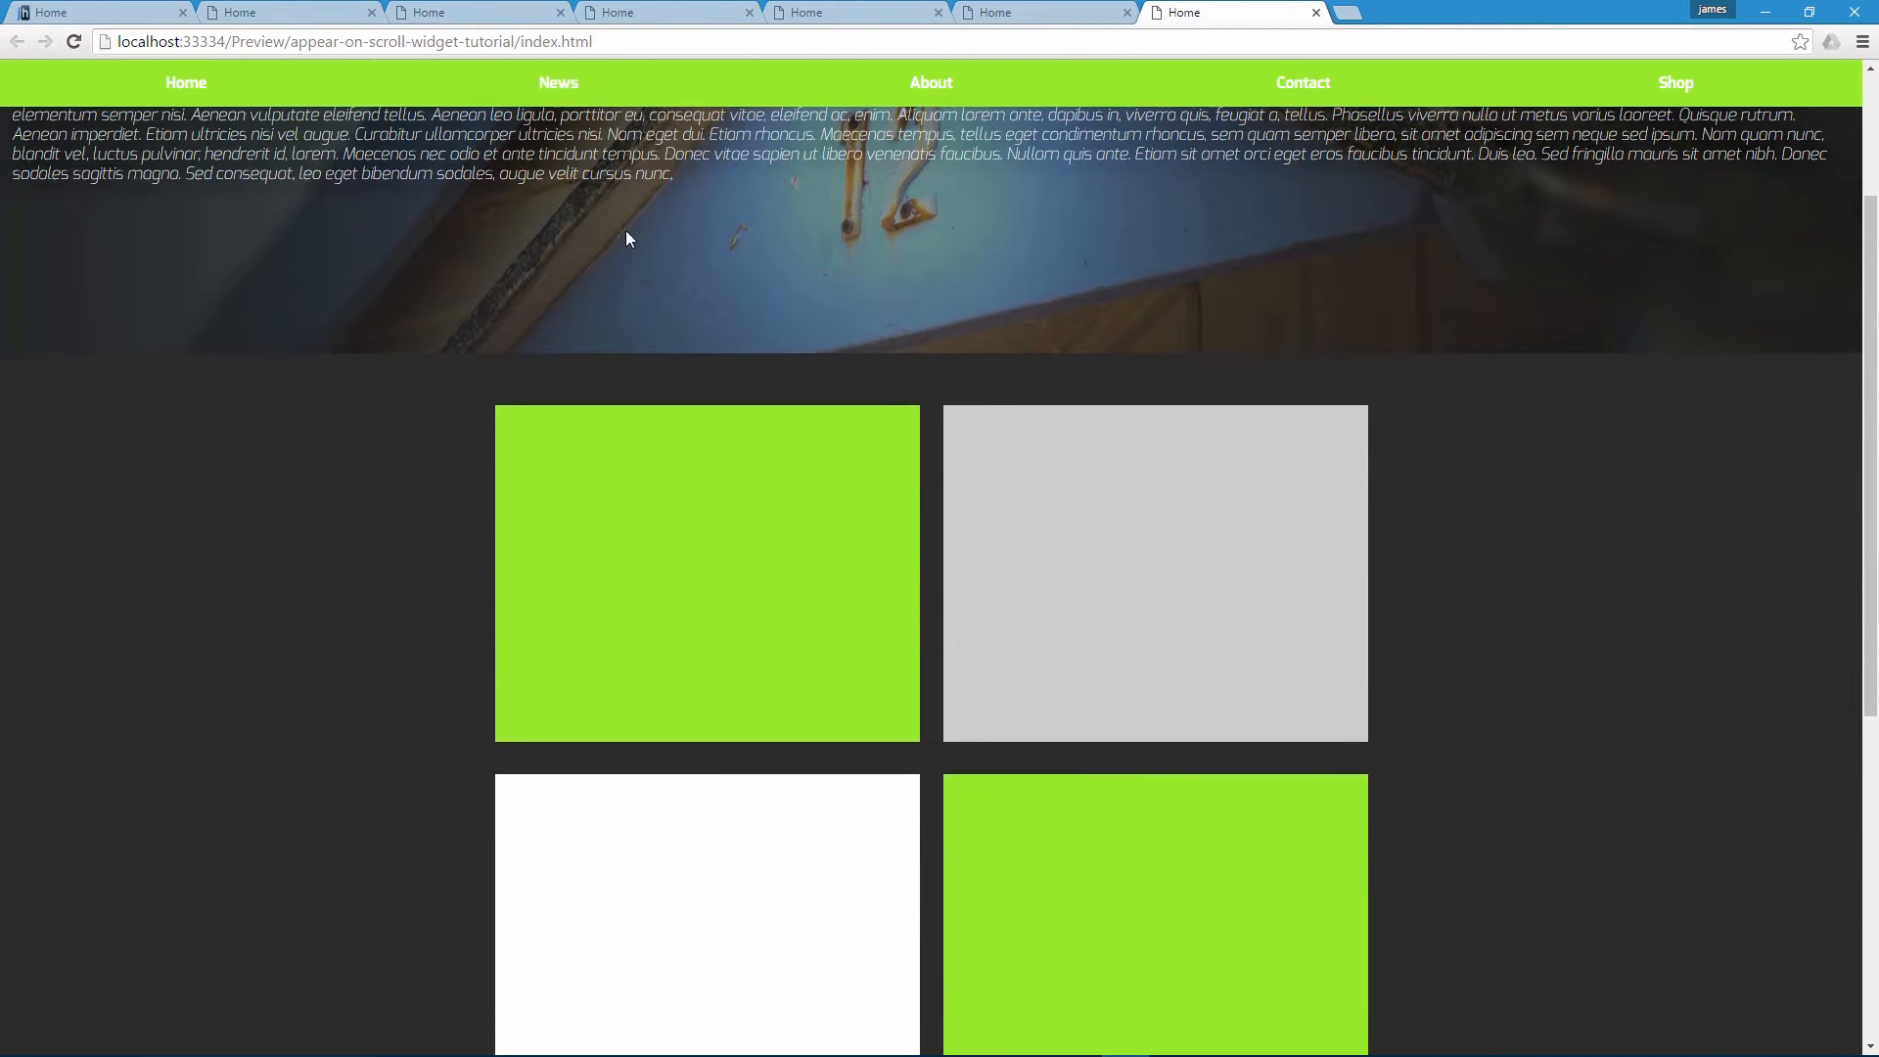
pyautogui.scroll(-2, 915, 269)
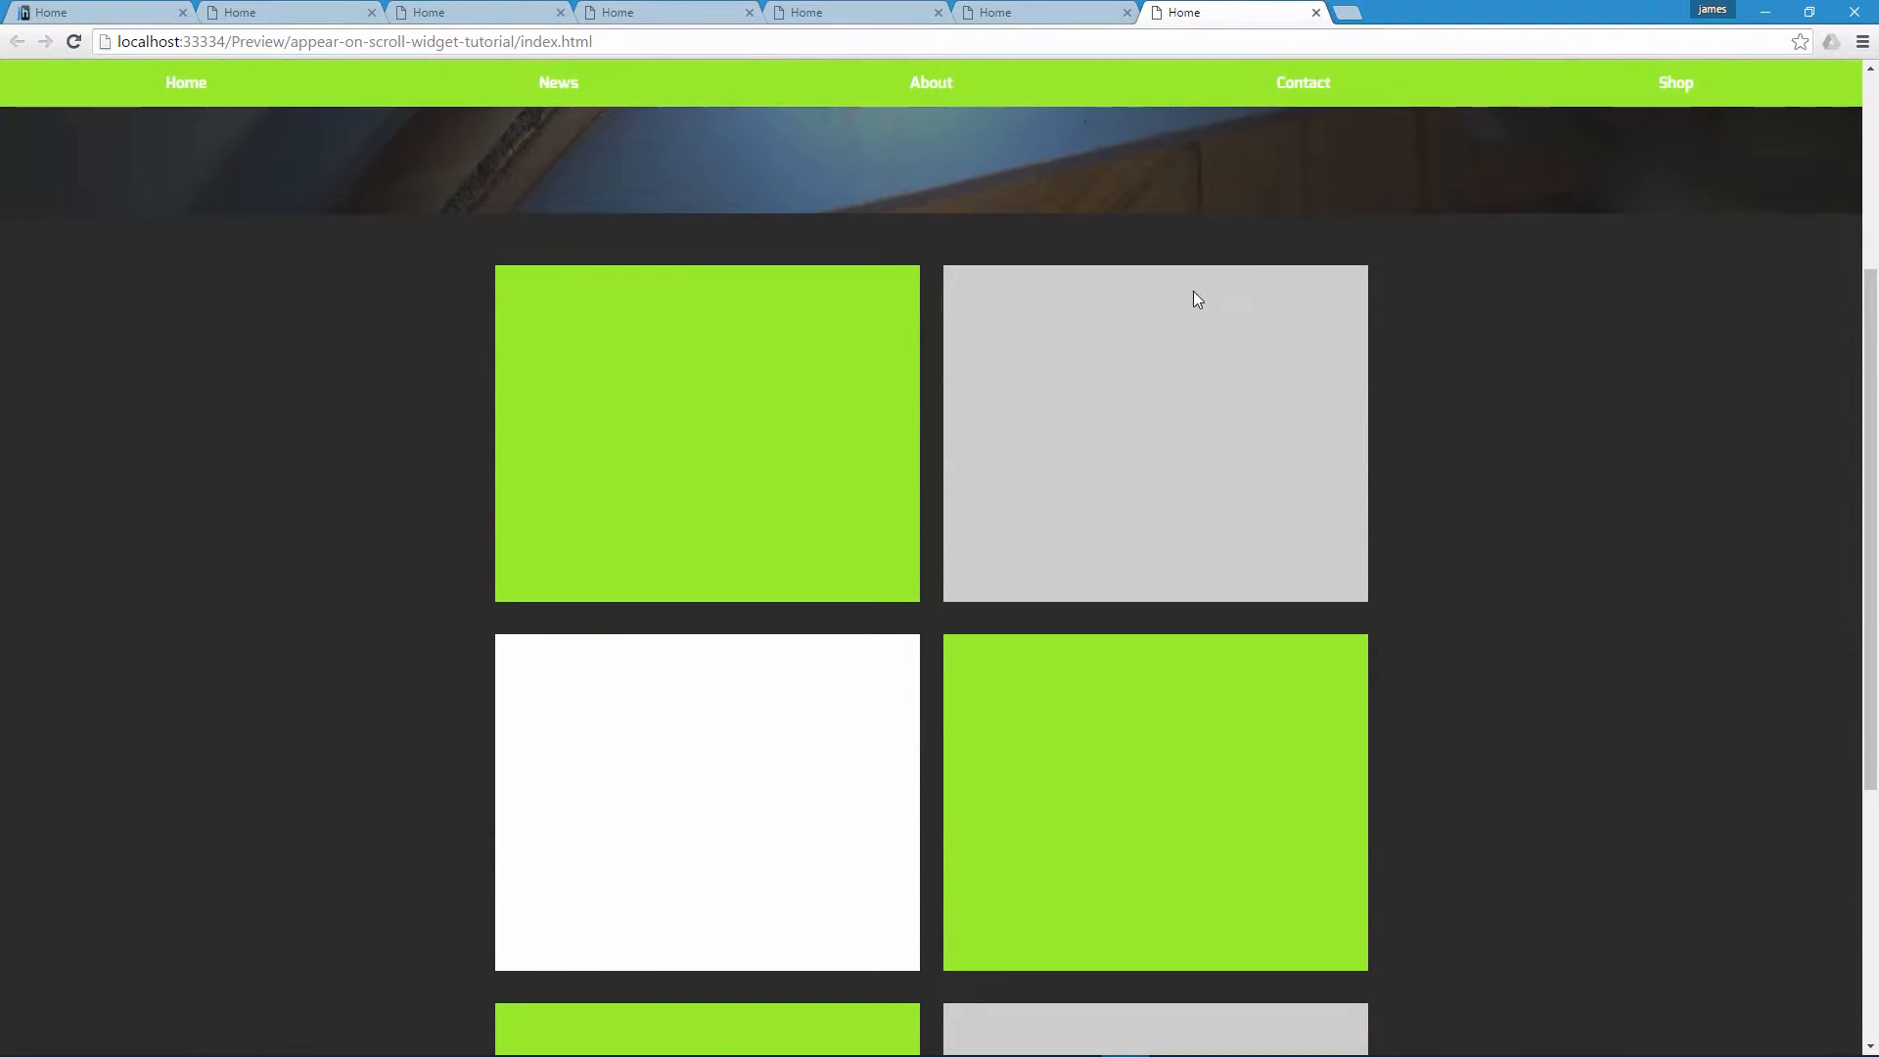
pyautogui.scroll(-4, 1440, 285)
pyautogui.scroll(-1, 1441, 284)
pyautogui.scroll(8, 1617, 200)
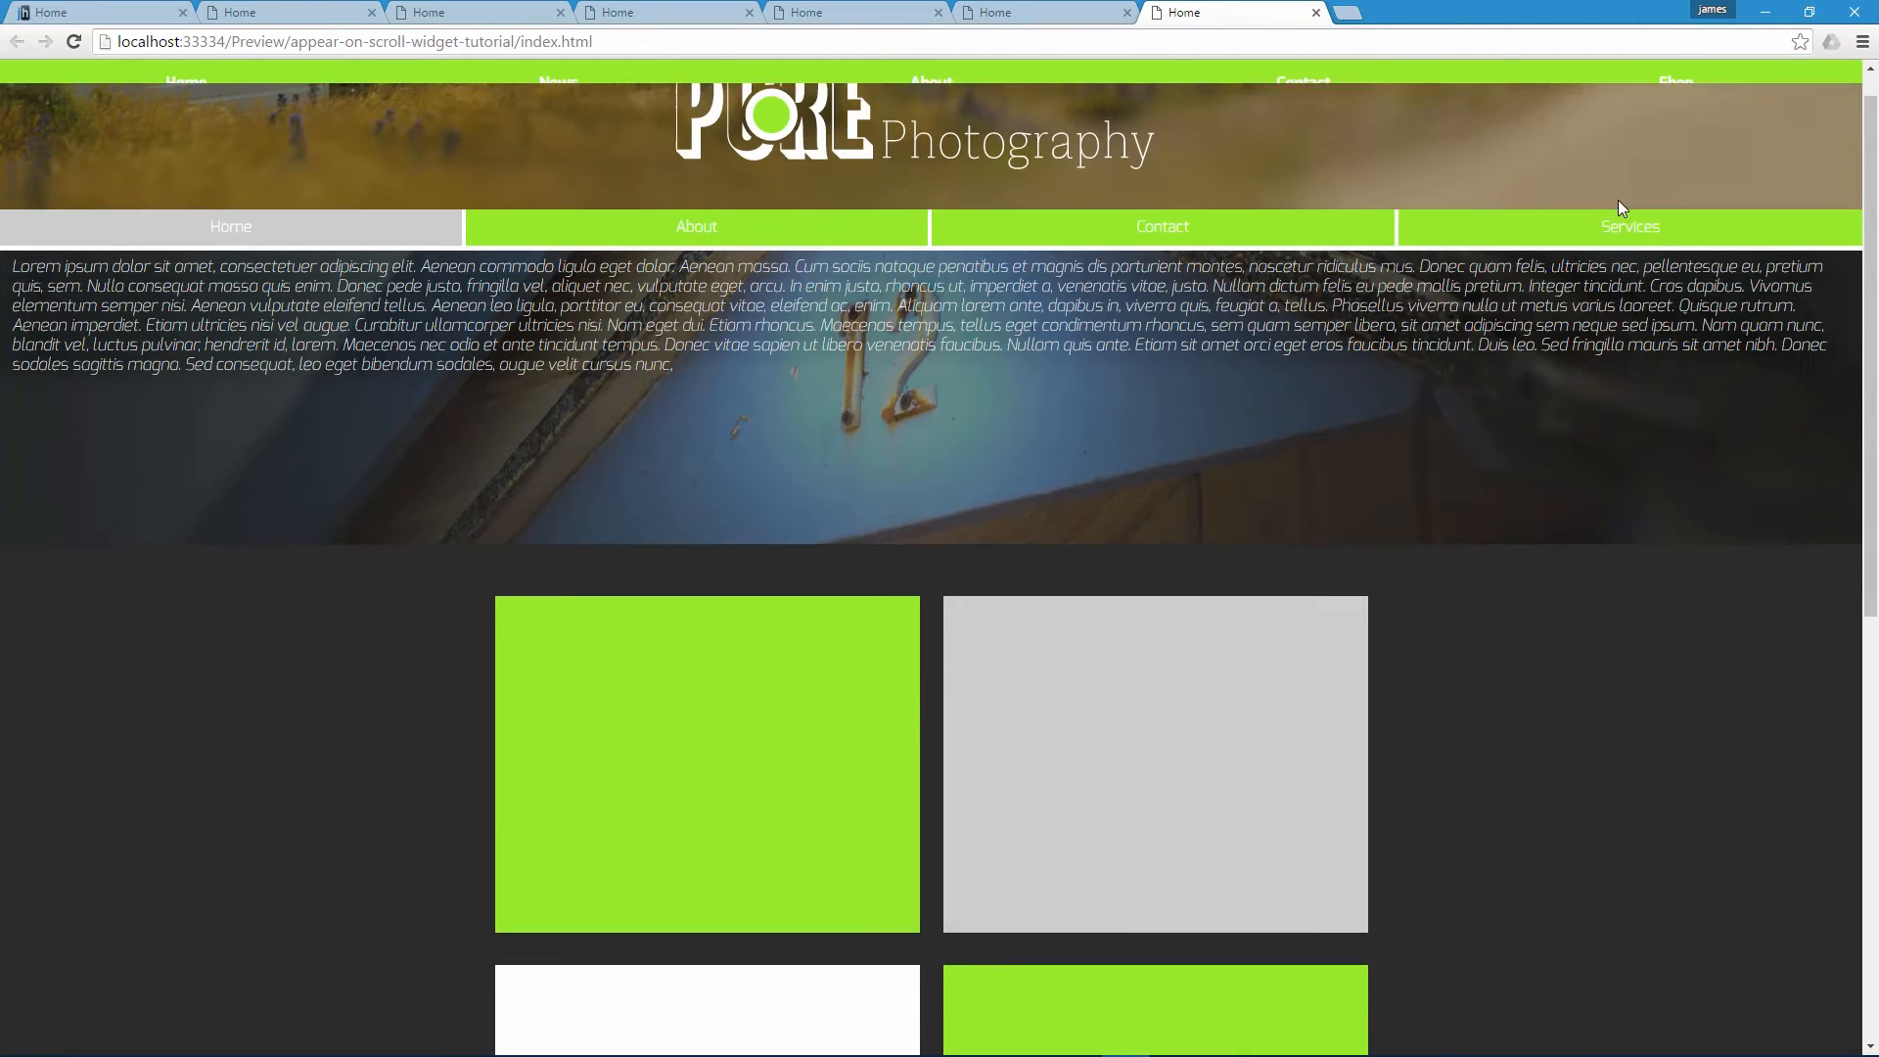
# Step: Switch back to Adobe Muse and set the pinned nav bar widget's container Color Opacity to 0.9
pyautogui.click(1764, 12)
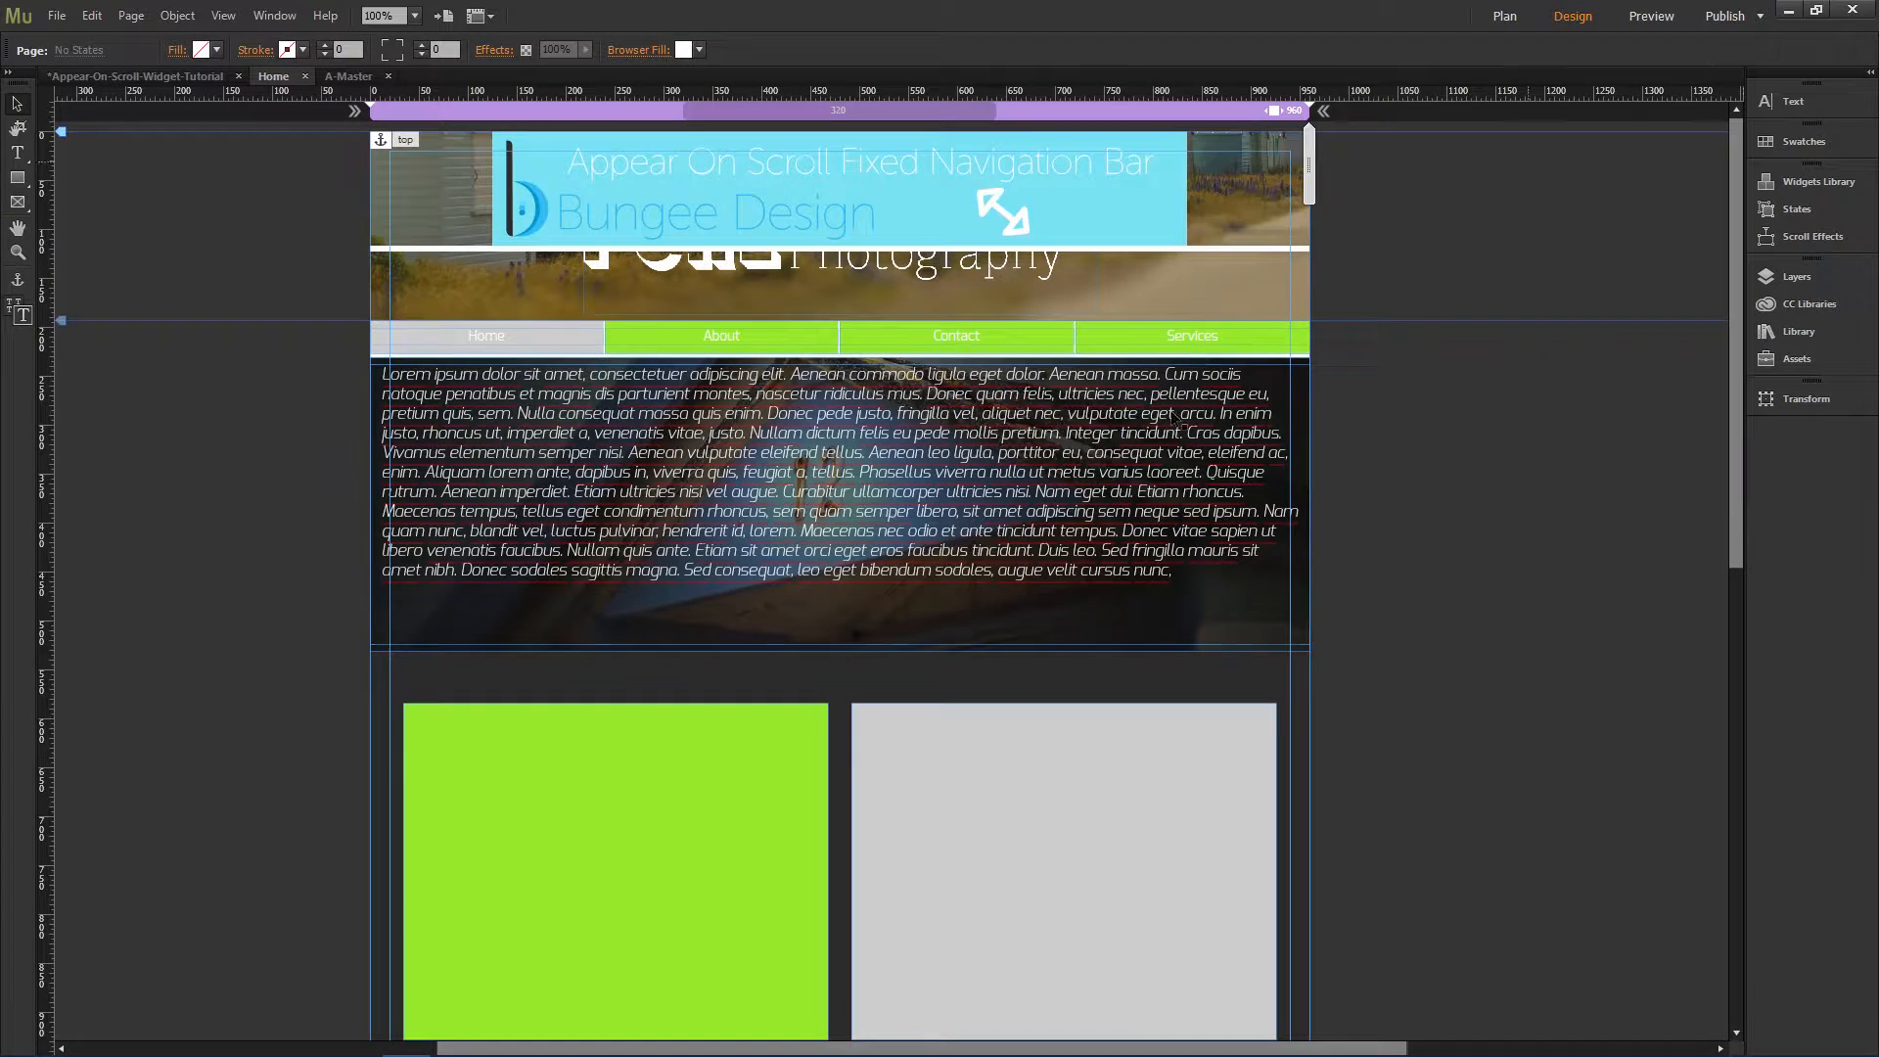
pyautogui.click(1088, 172)
pyautogui.click(1327, 214)
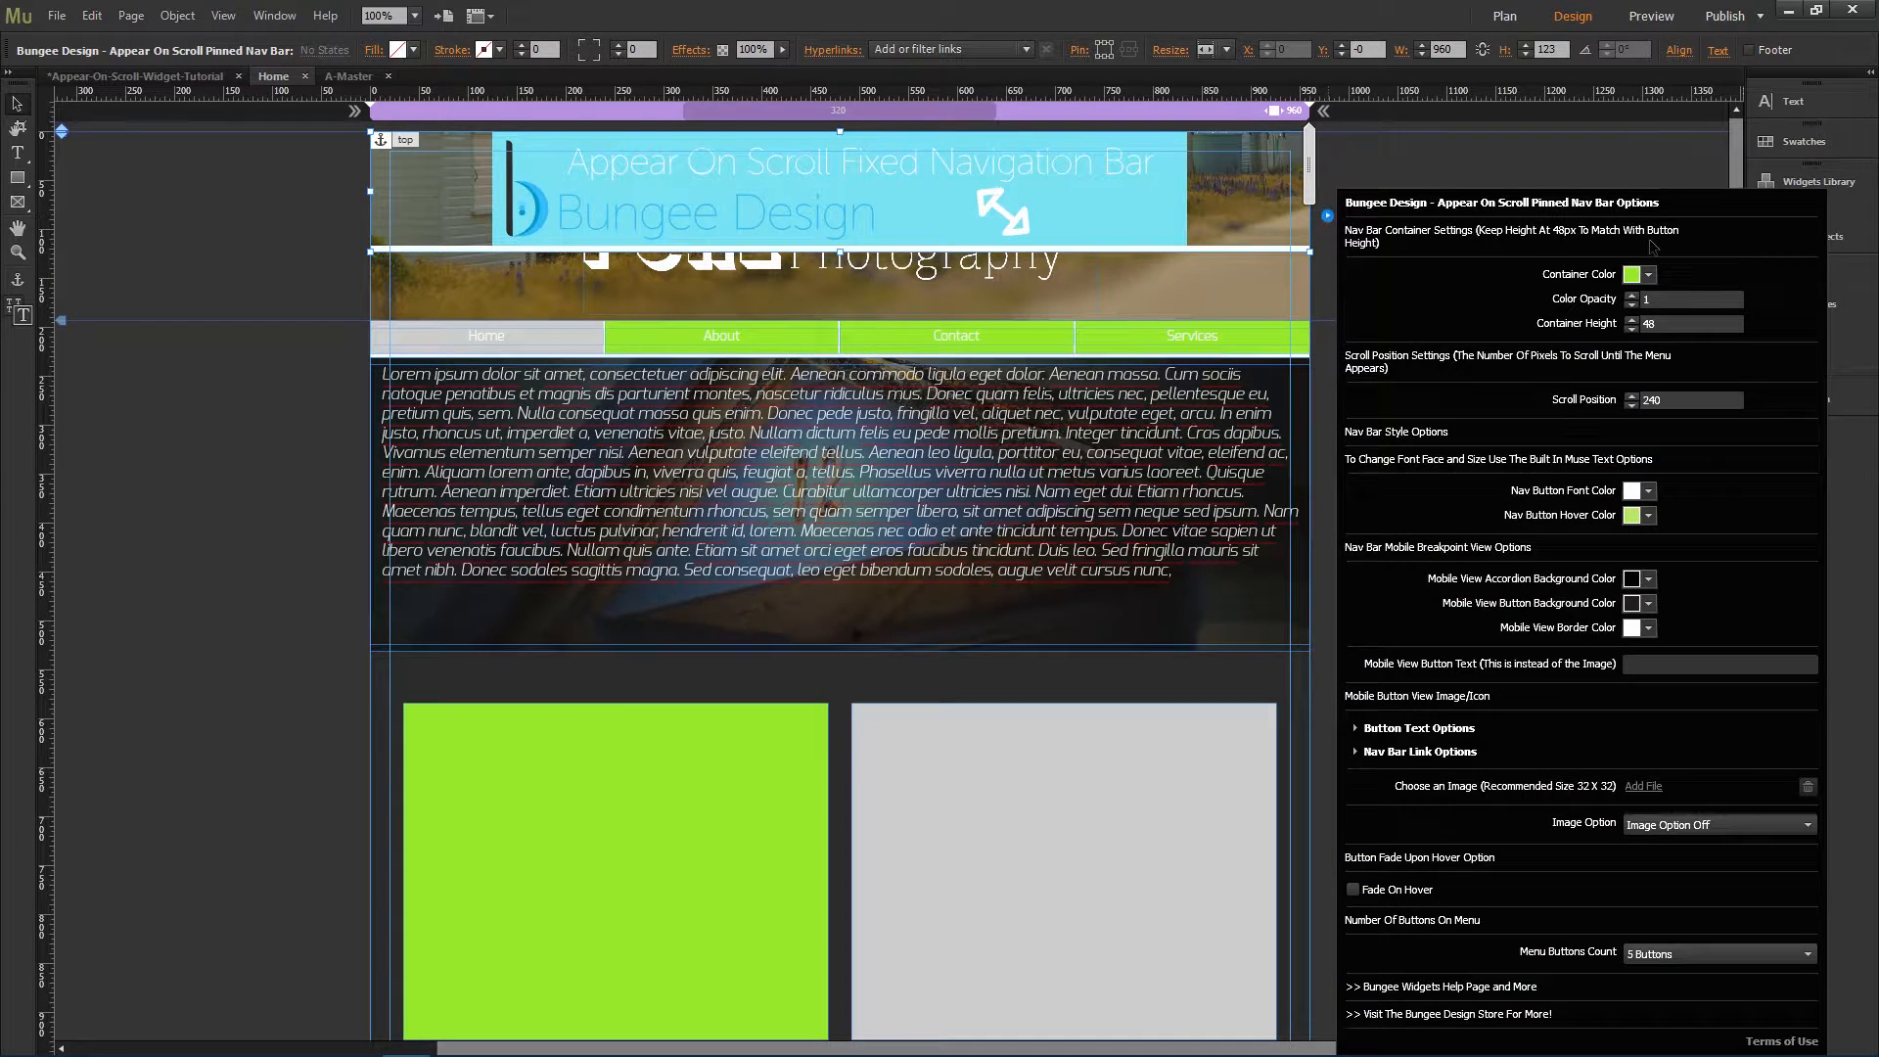
pyautogui.click(1631, 305)
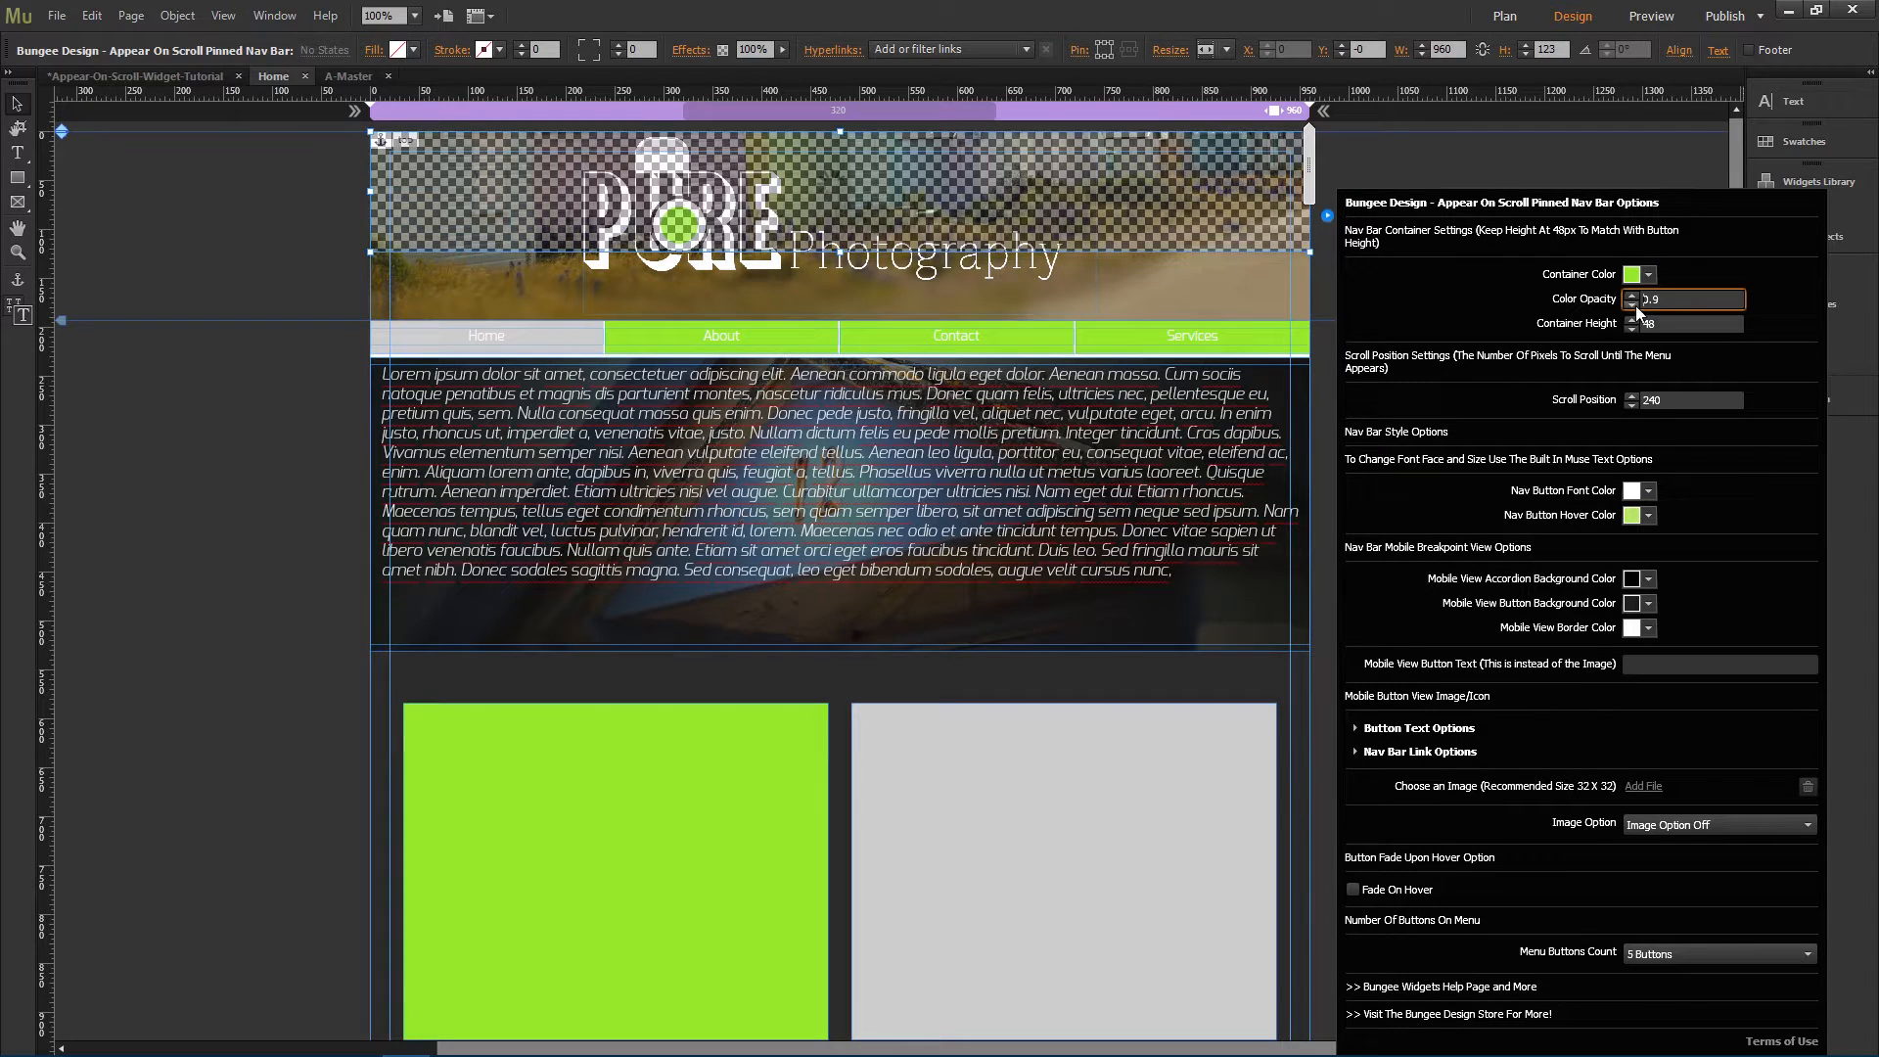
pyautogui.click(279, 437)
# Step: Preview the site in the browser and scroll down and up to check the nav bar's transparency over the page content
pyautogui.click(57, 16)
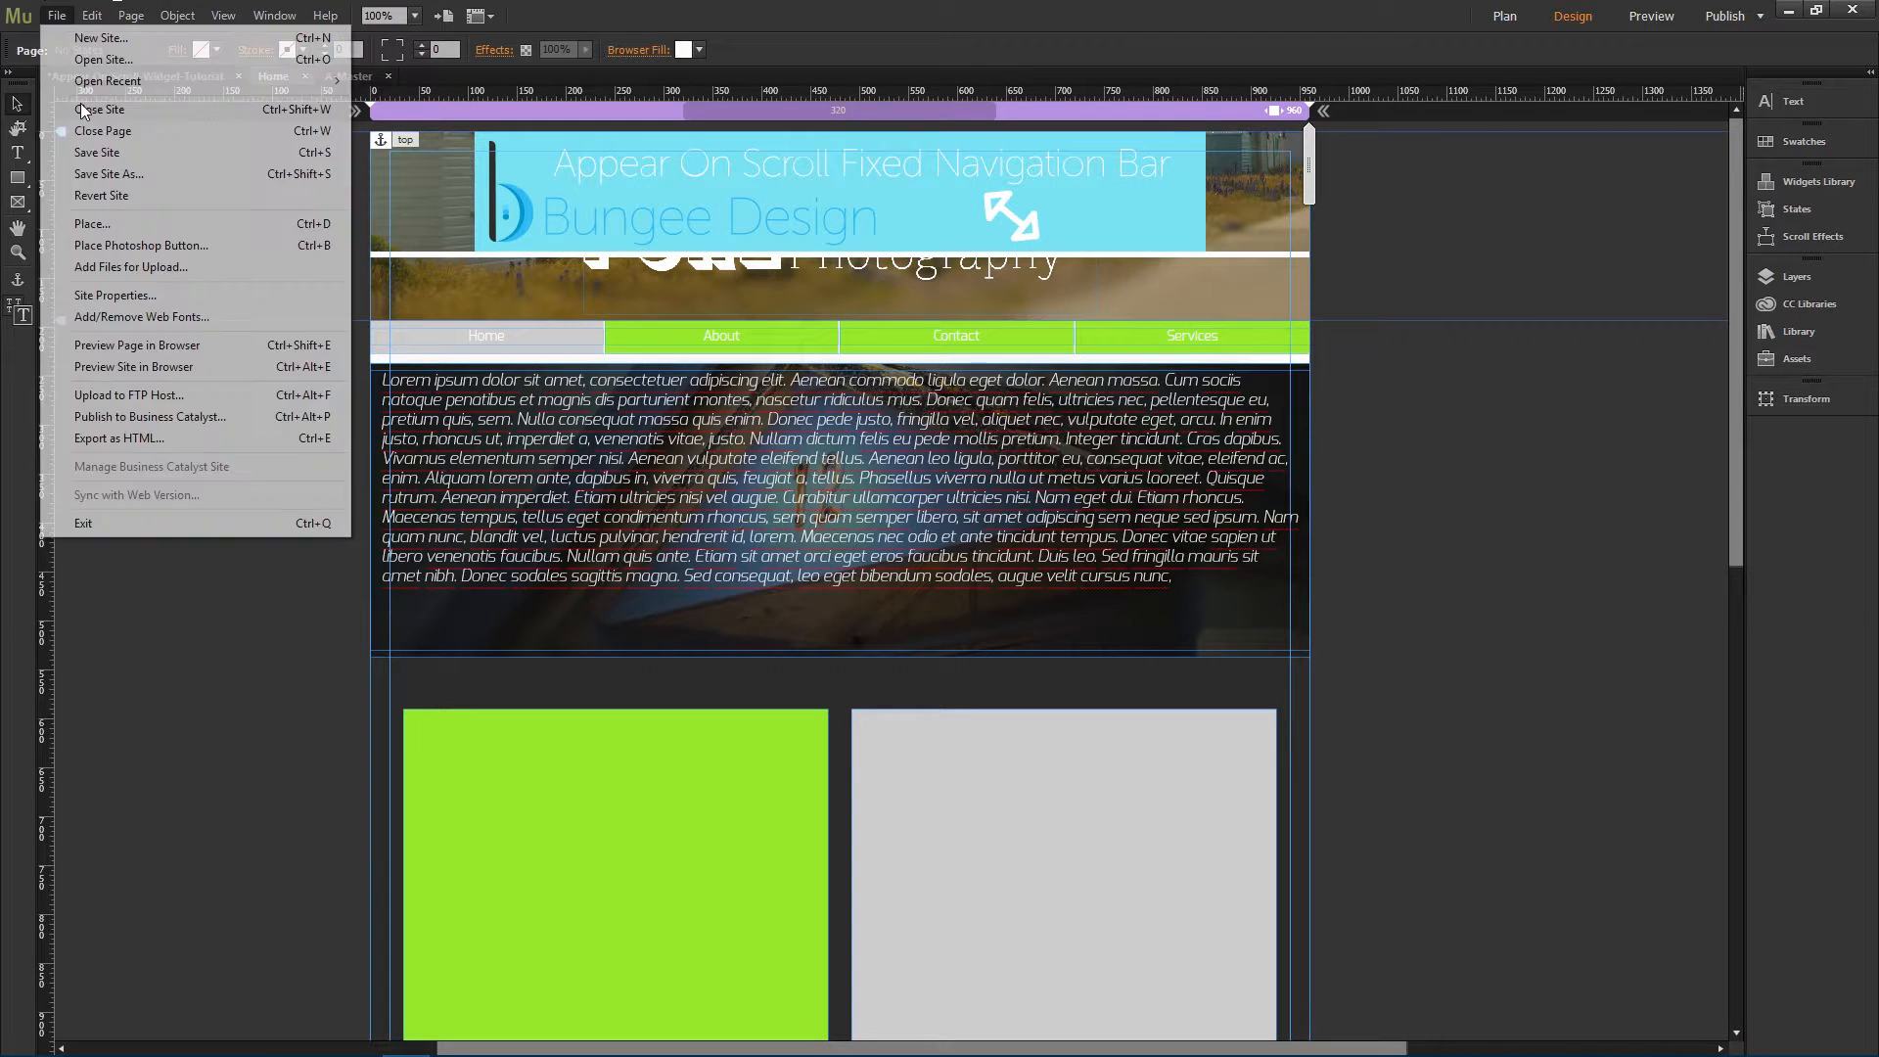
pyautogui.click(164, 364)
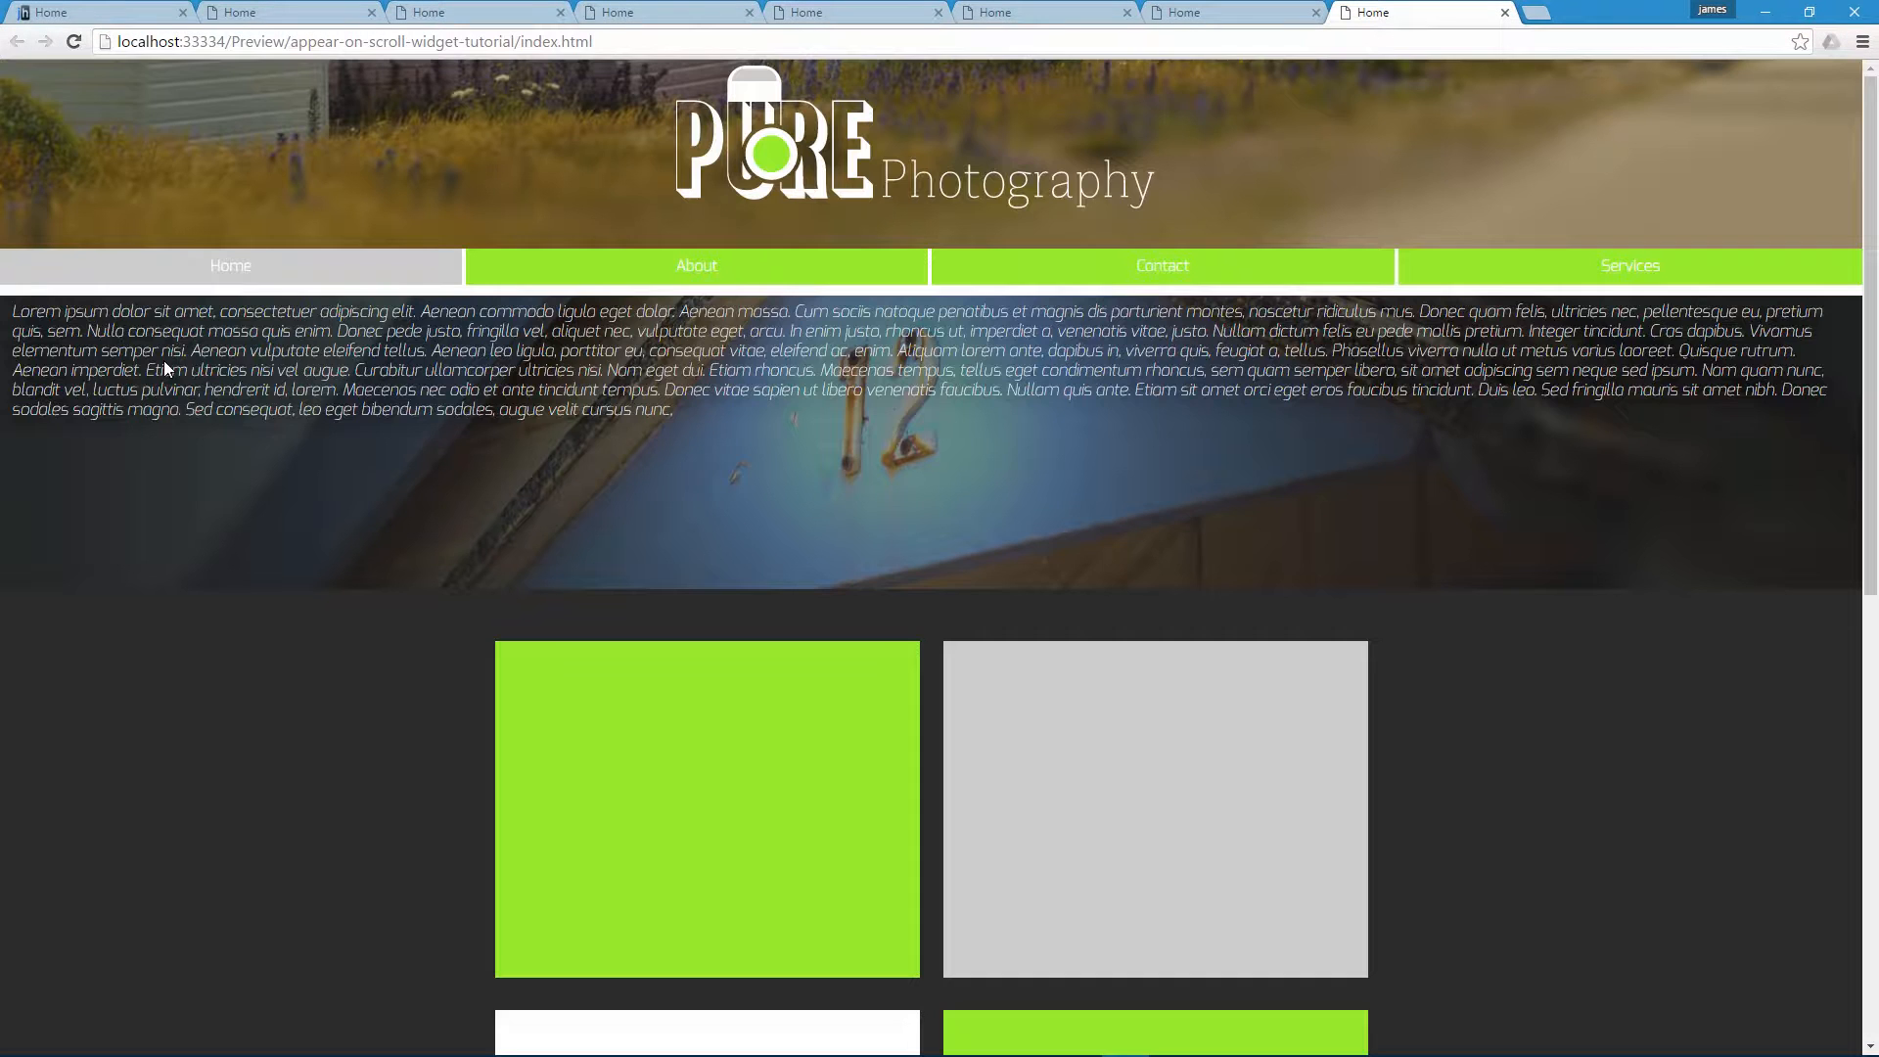
pyautogui.scroll(-3, 163, 361)
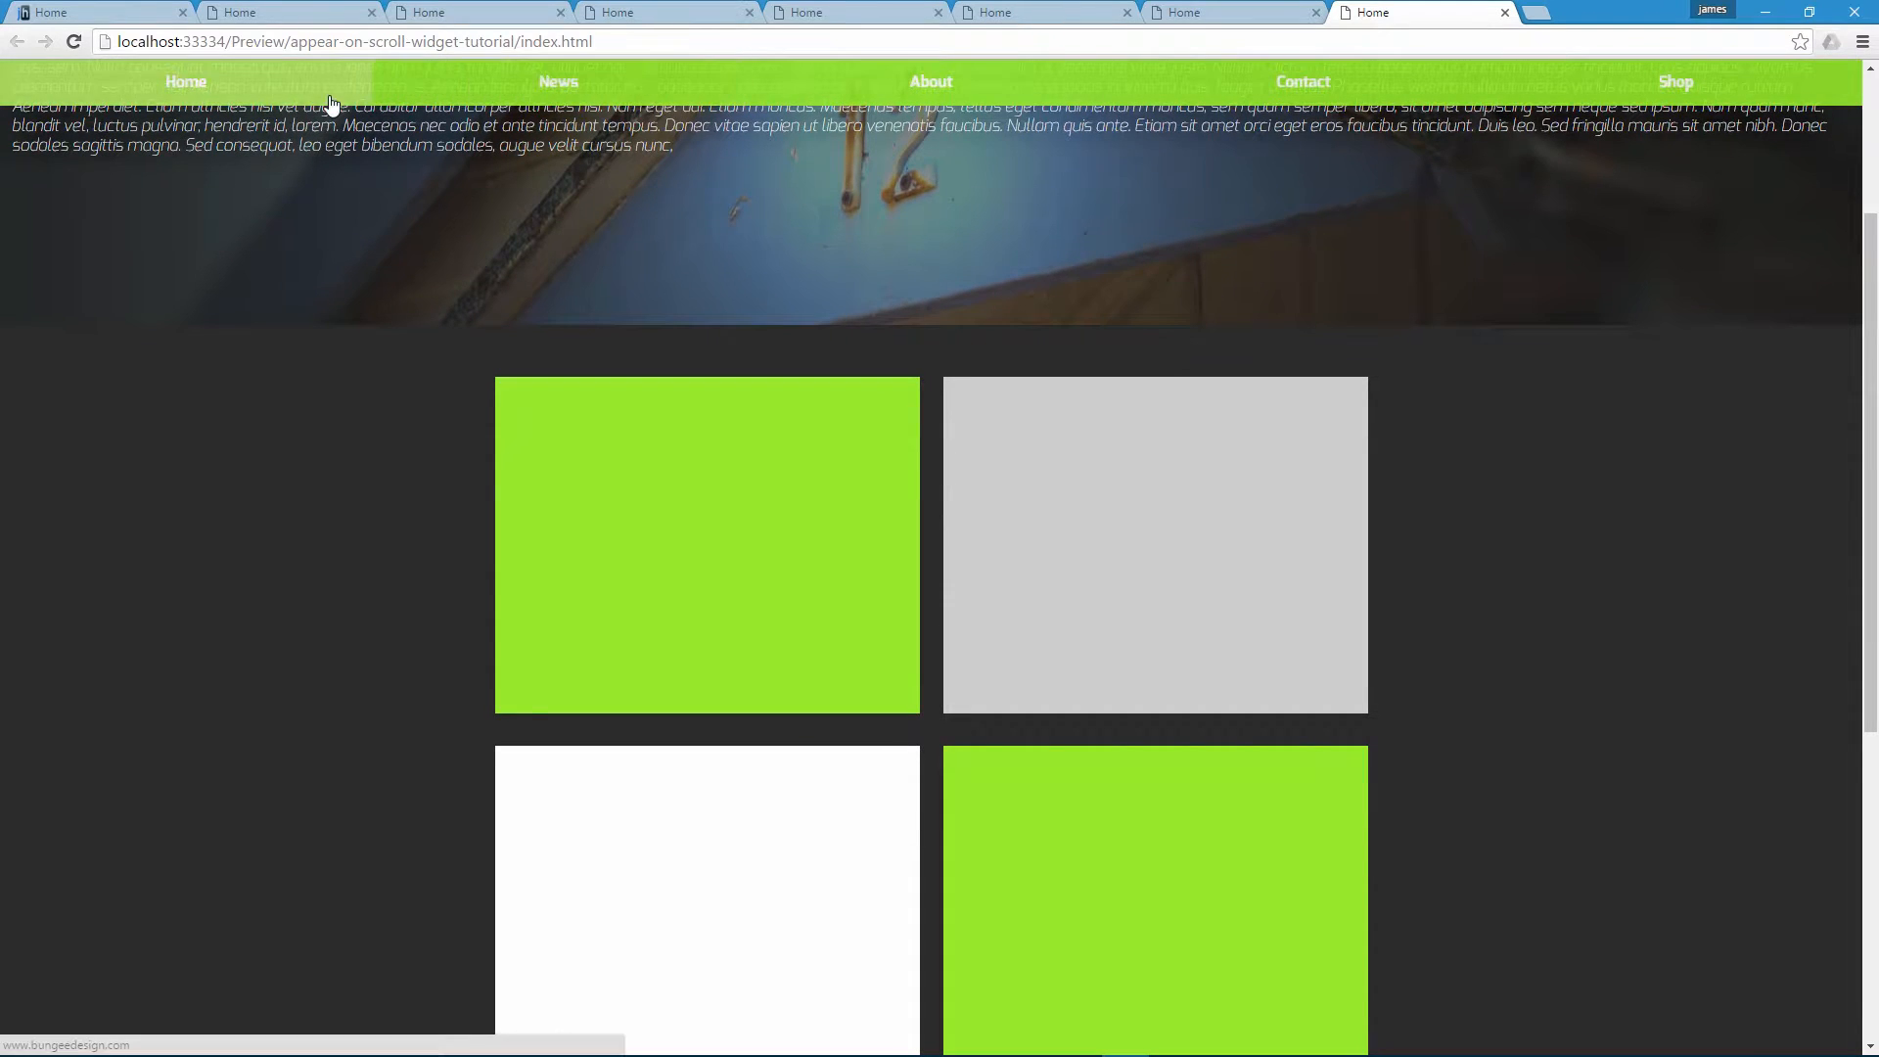
pyautogui.scroll(-4, 918, 206)
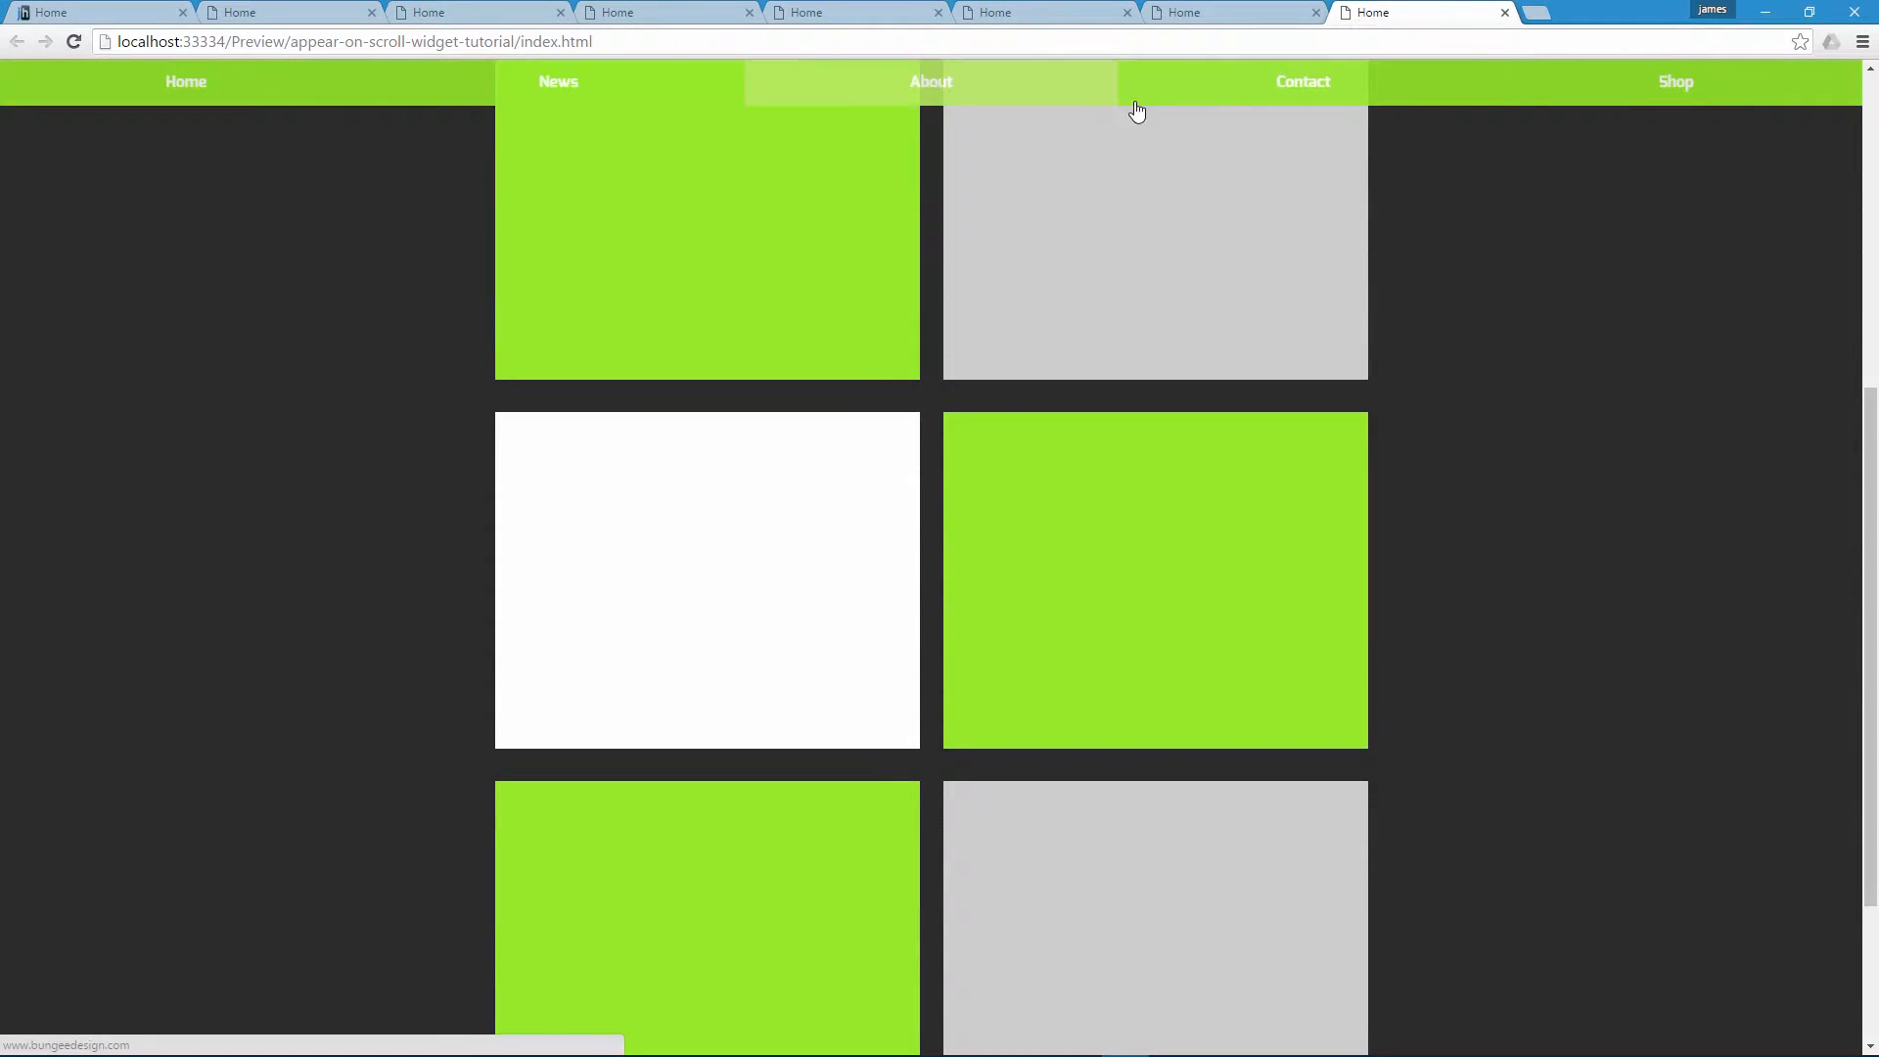
pyautogui.scroll(-3, 1570, 223)
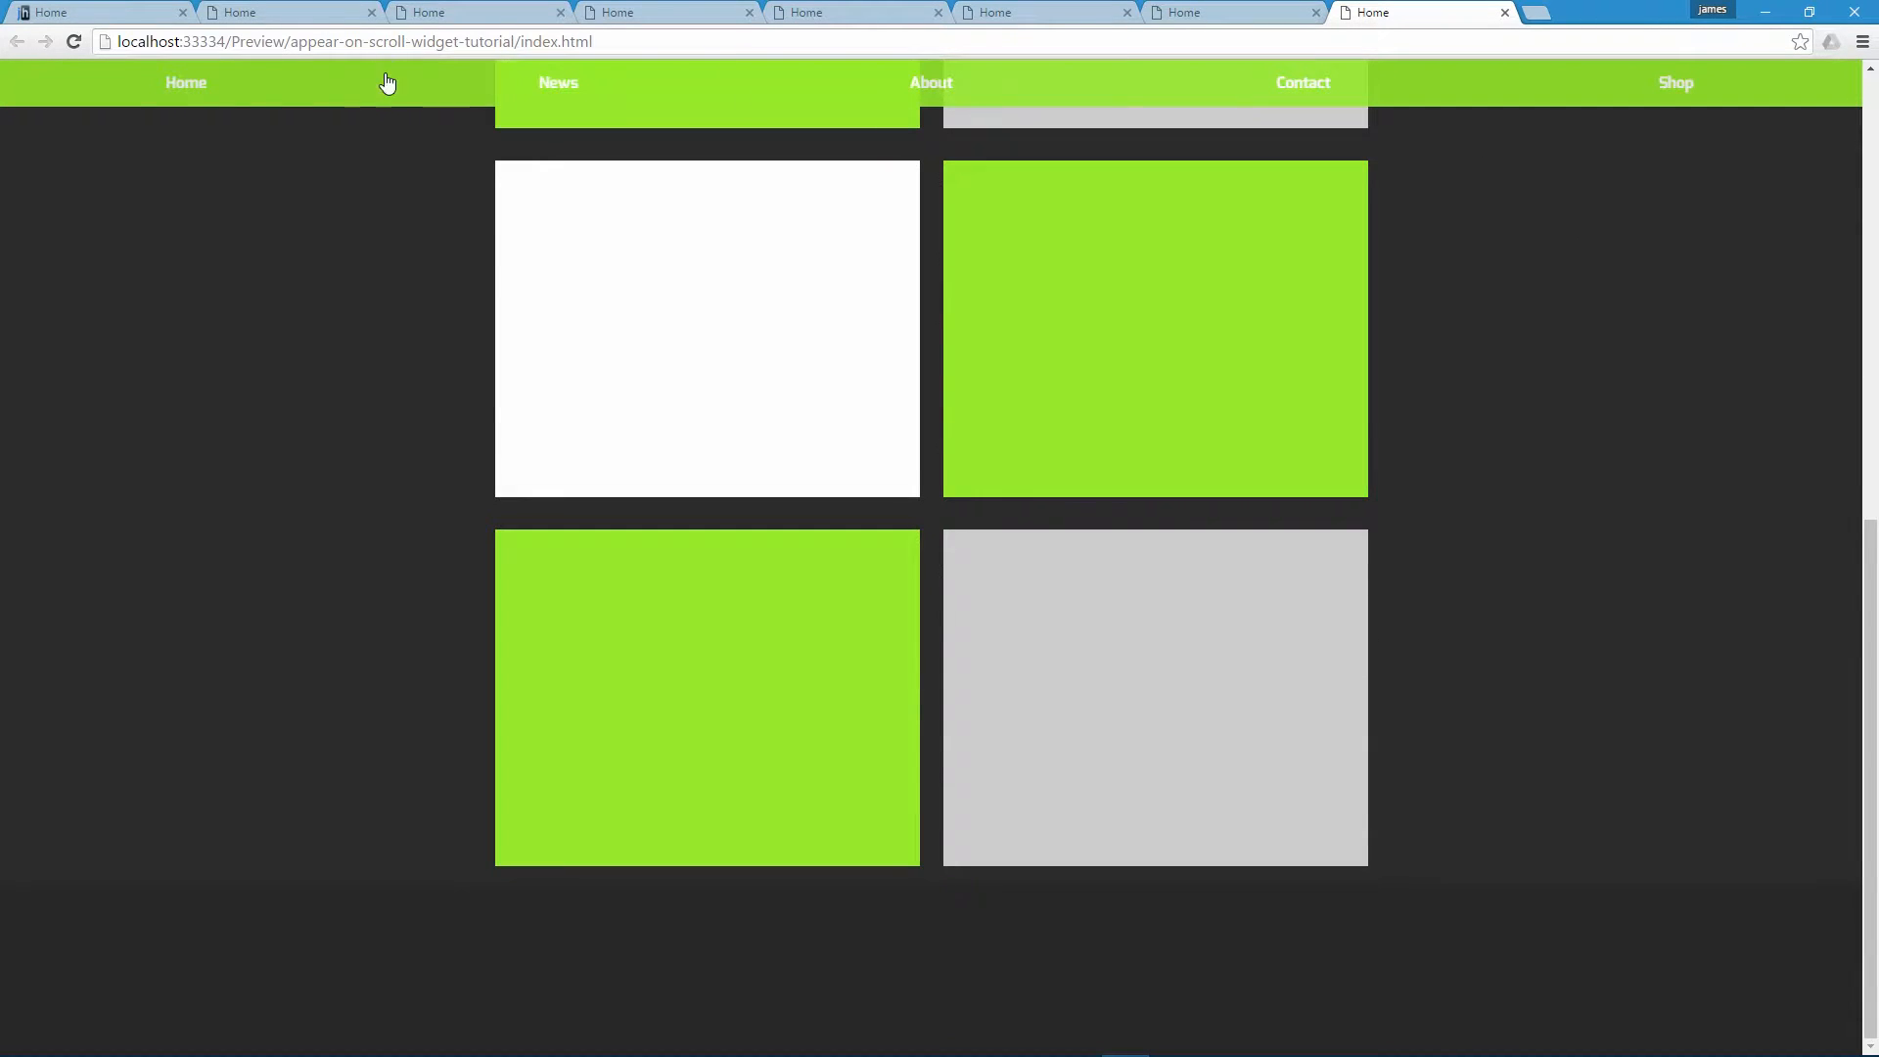
pyautogui.scroll(7, 377, 93)
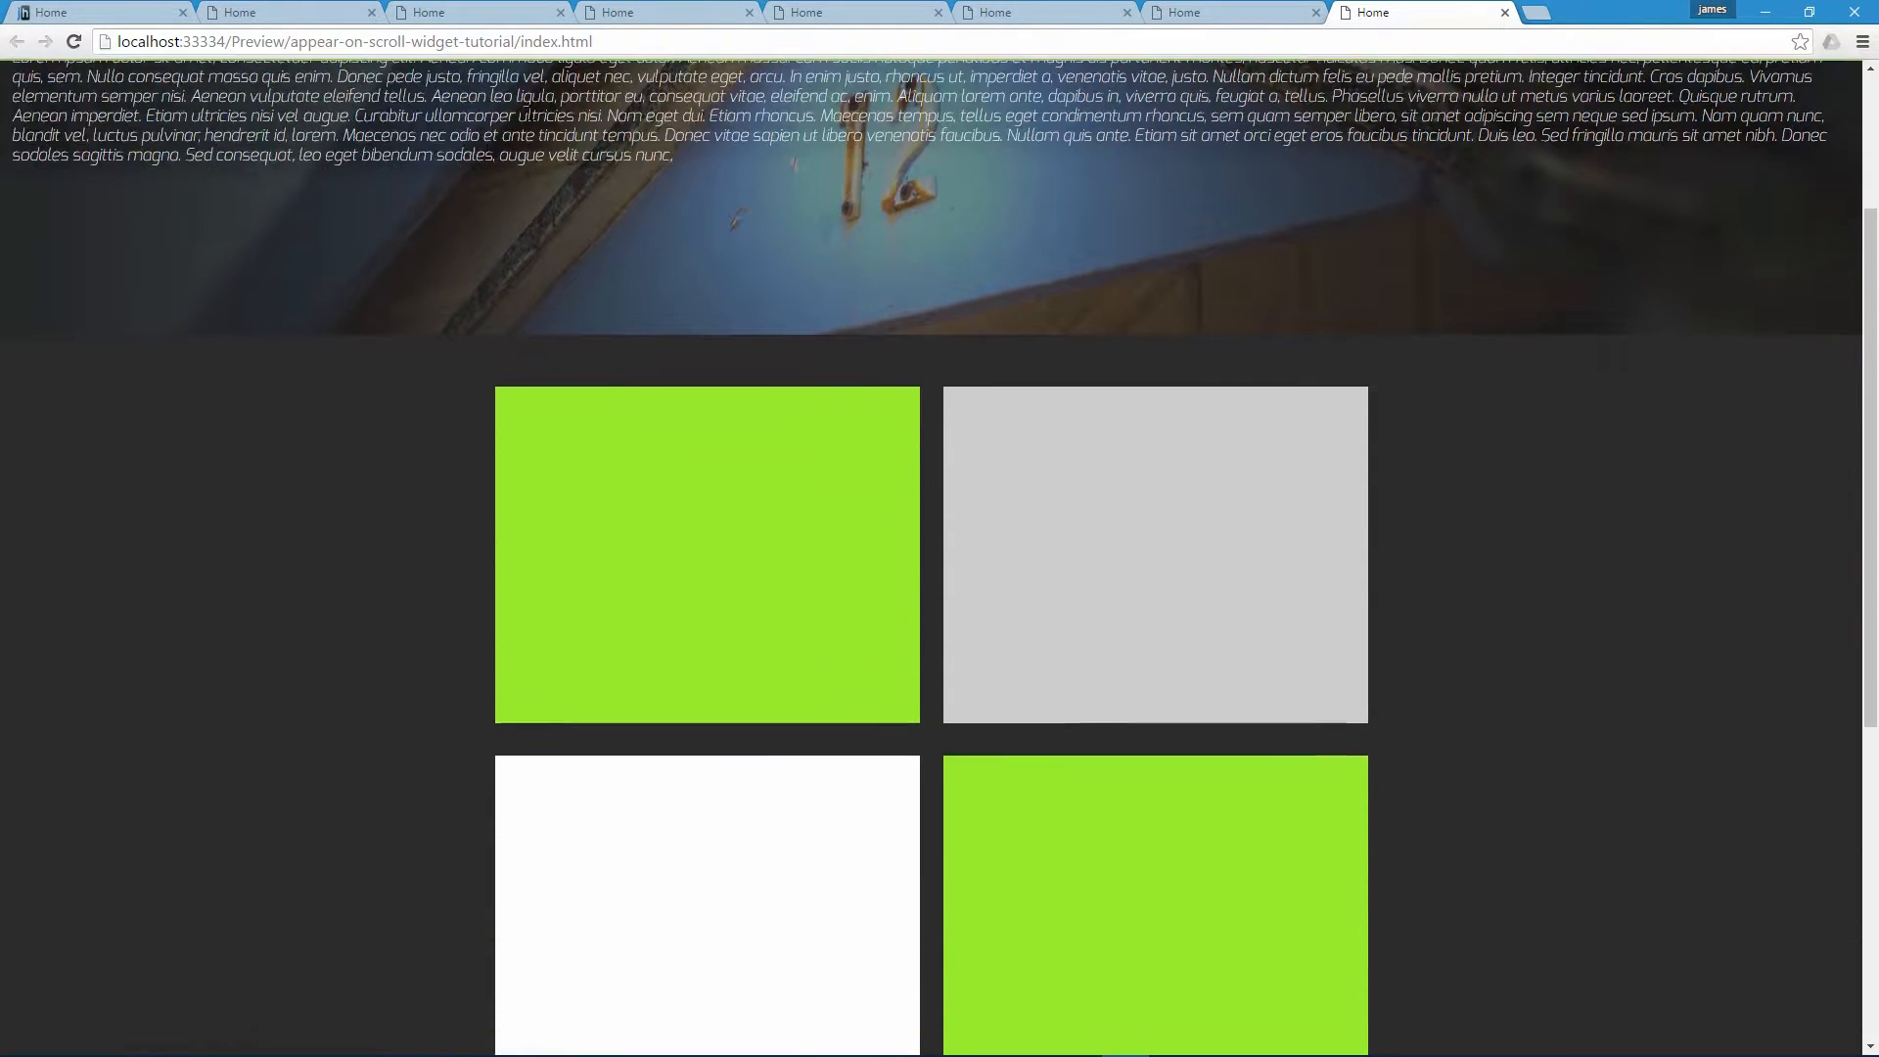
pyautogui.scroll(-1, 629, 97)
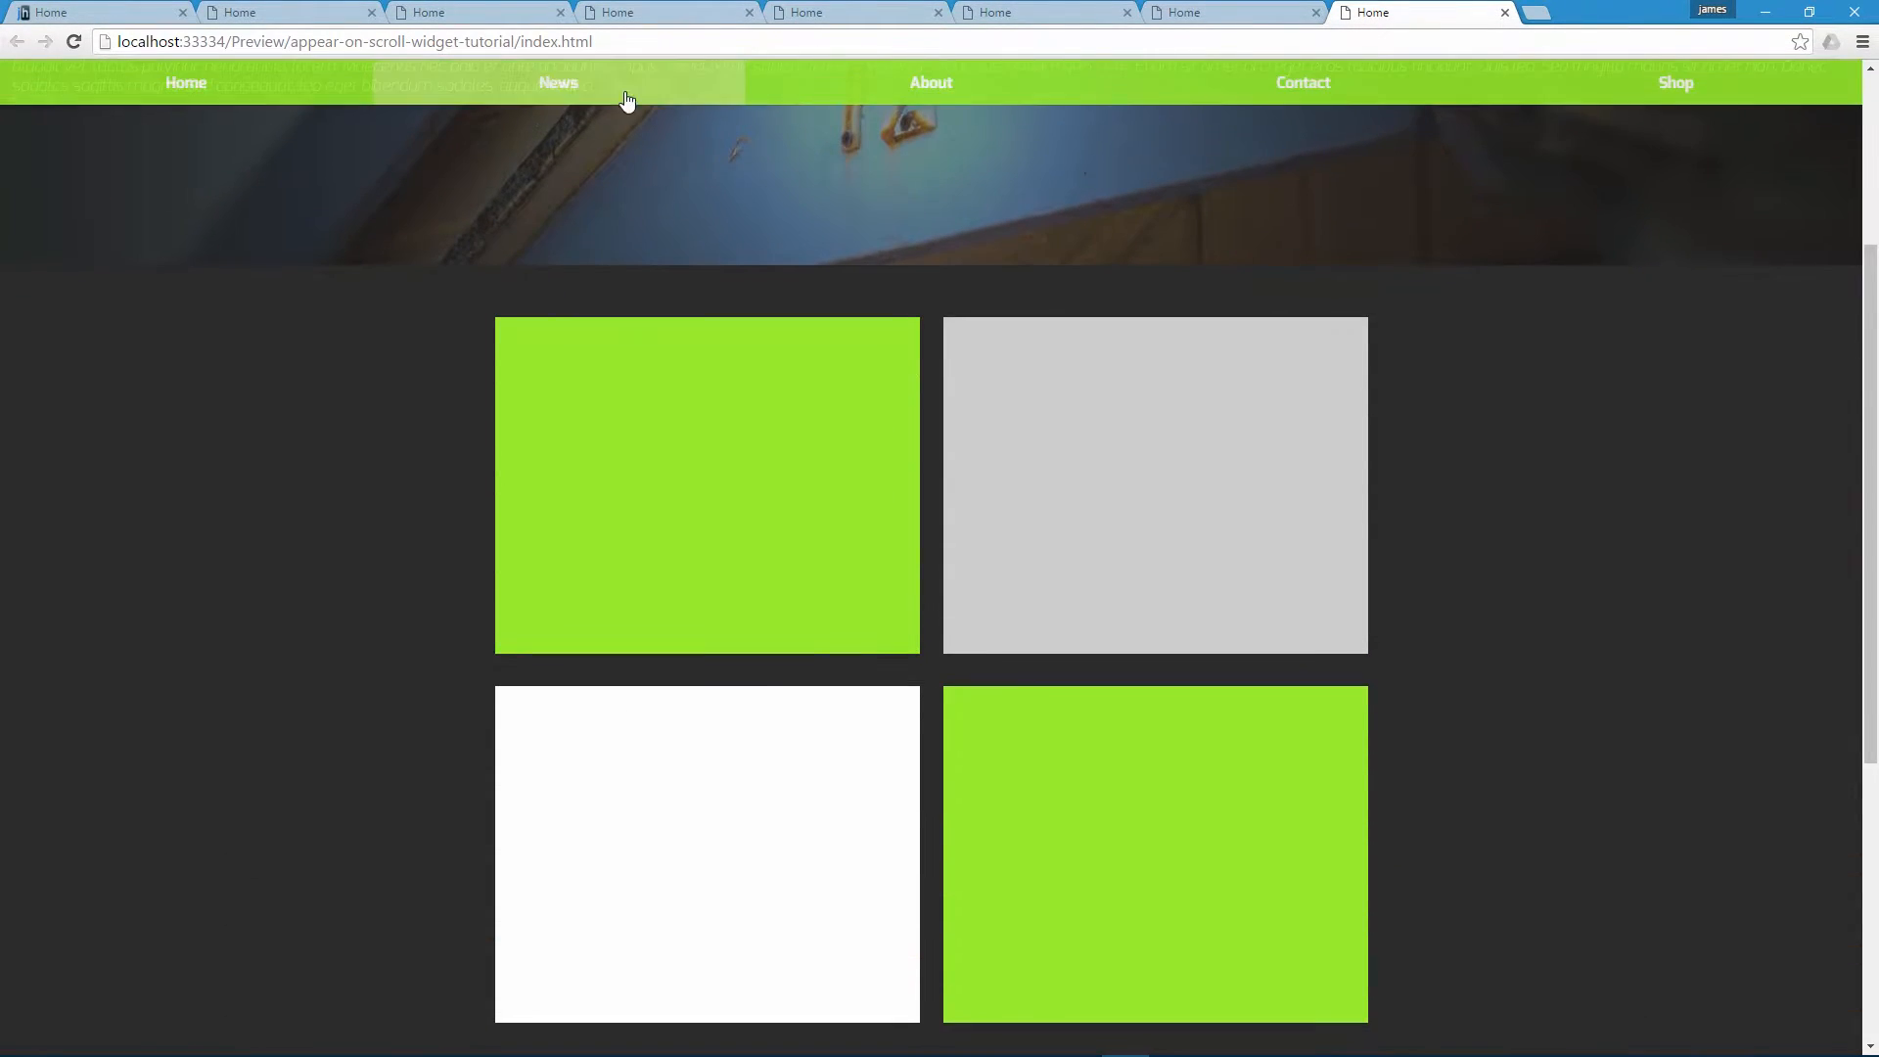
# Step: Switch back to Adobe Muse and review the pinned nav bar widget's options
pyautogui.click(1768, 11)
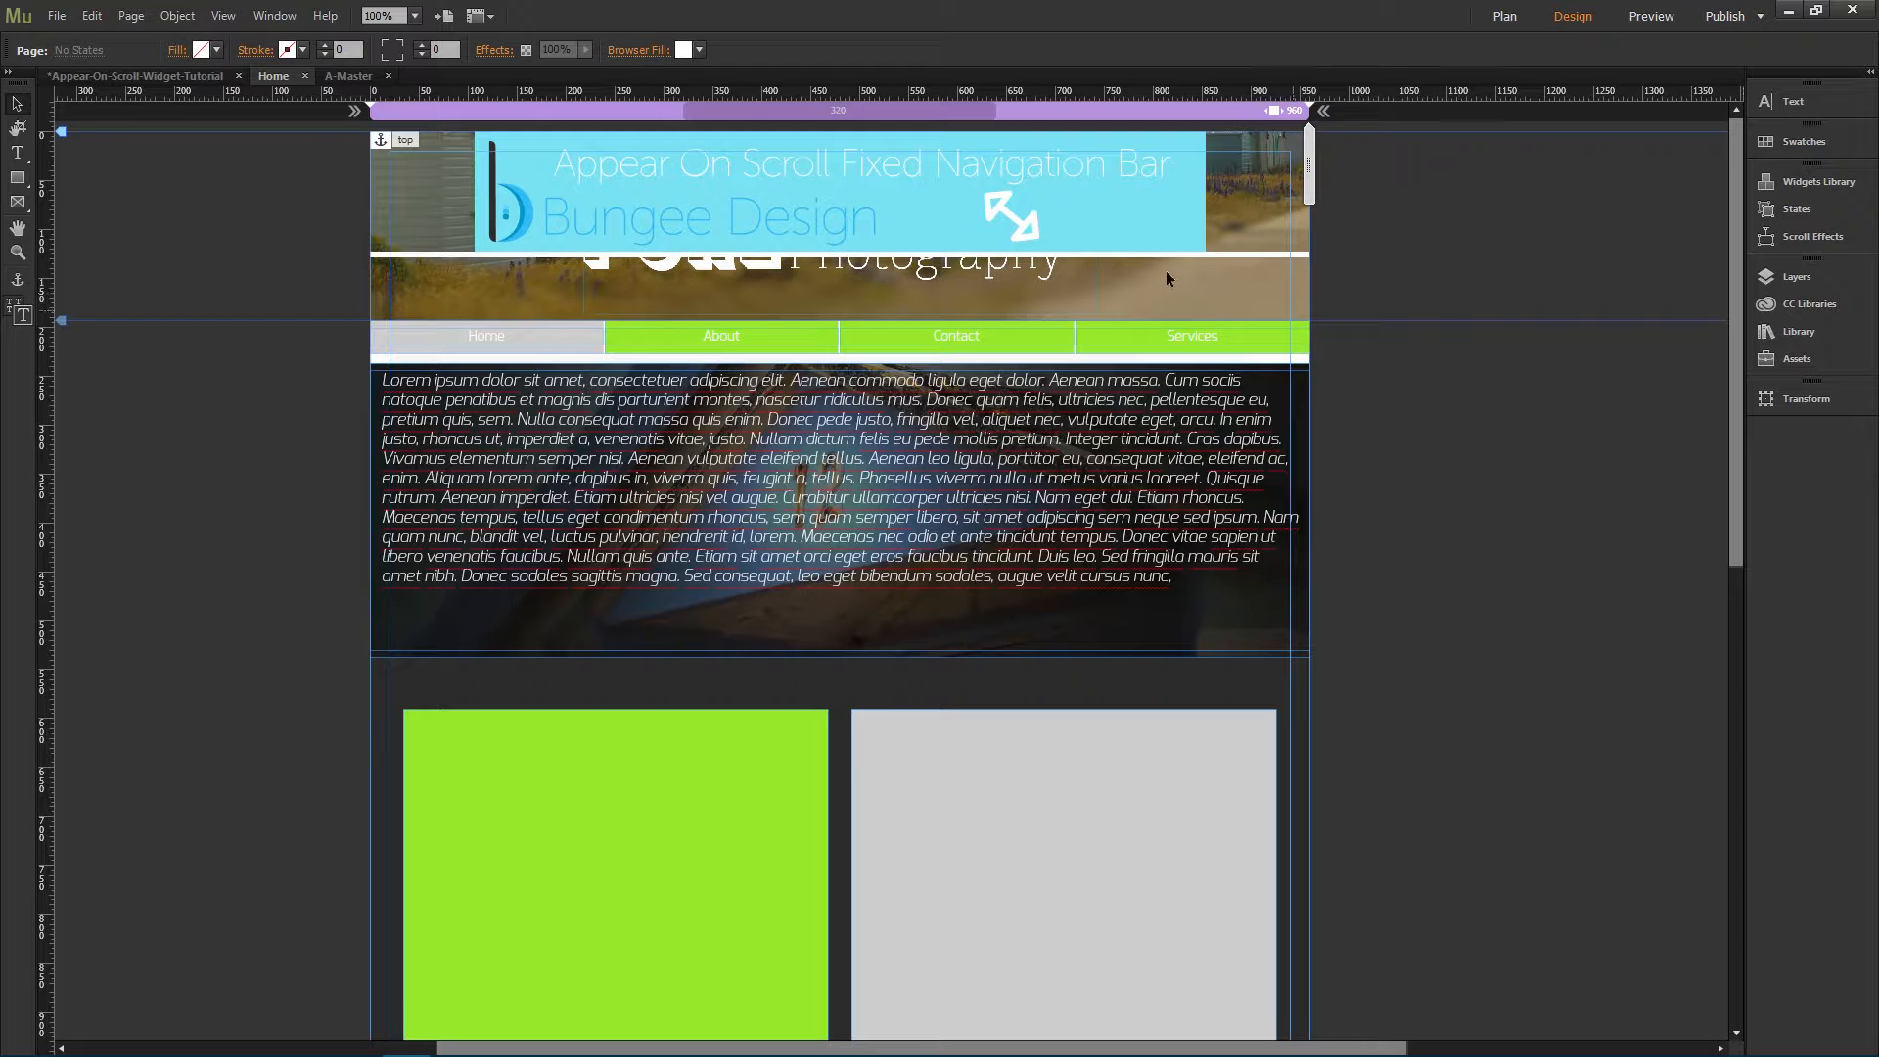
pyautogui.click(1102, 212)
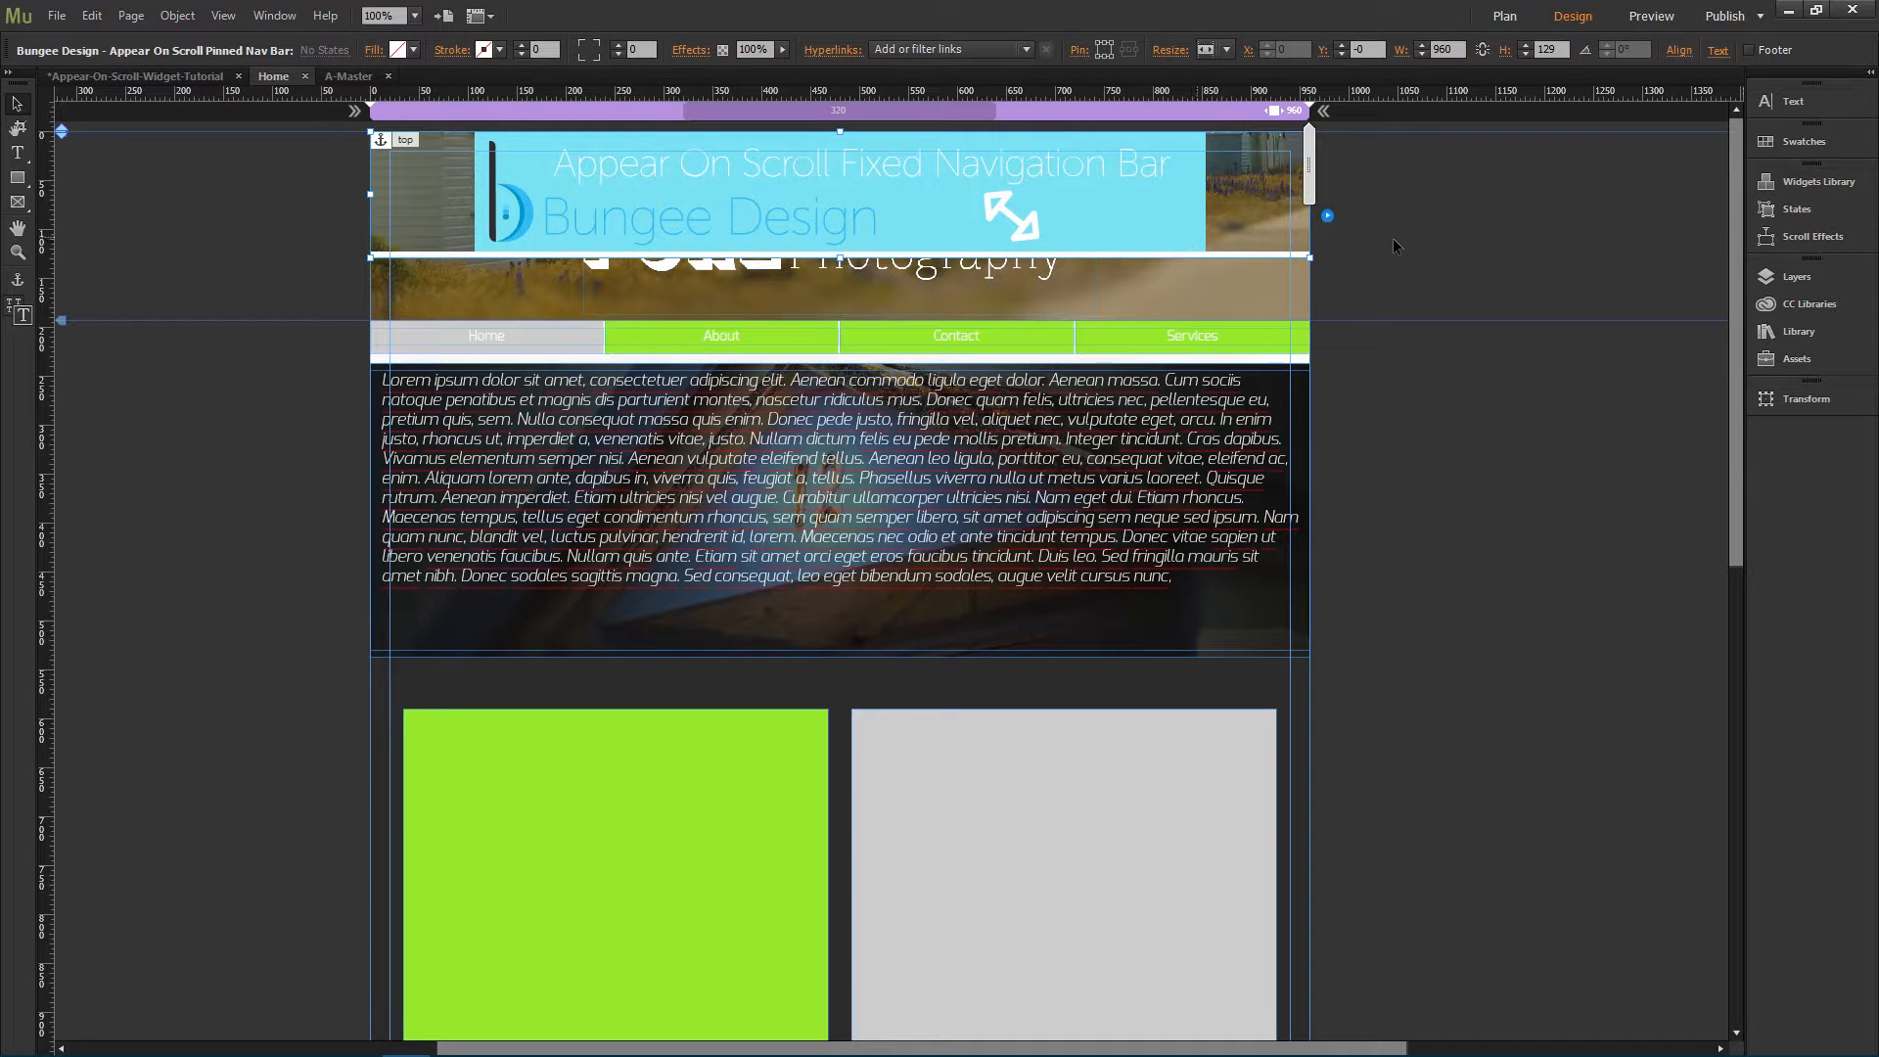
pyautogui.click(1328, 216)
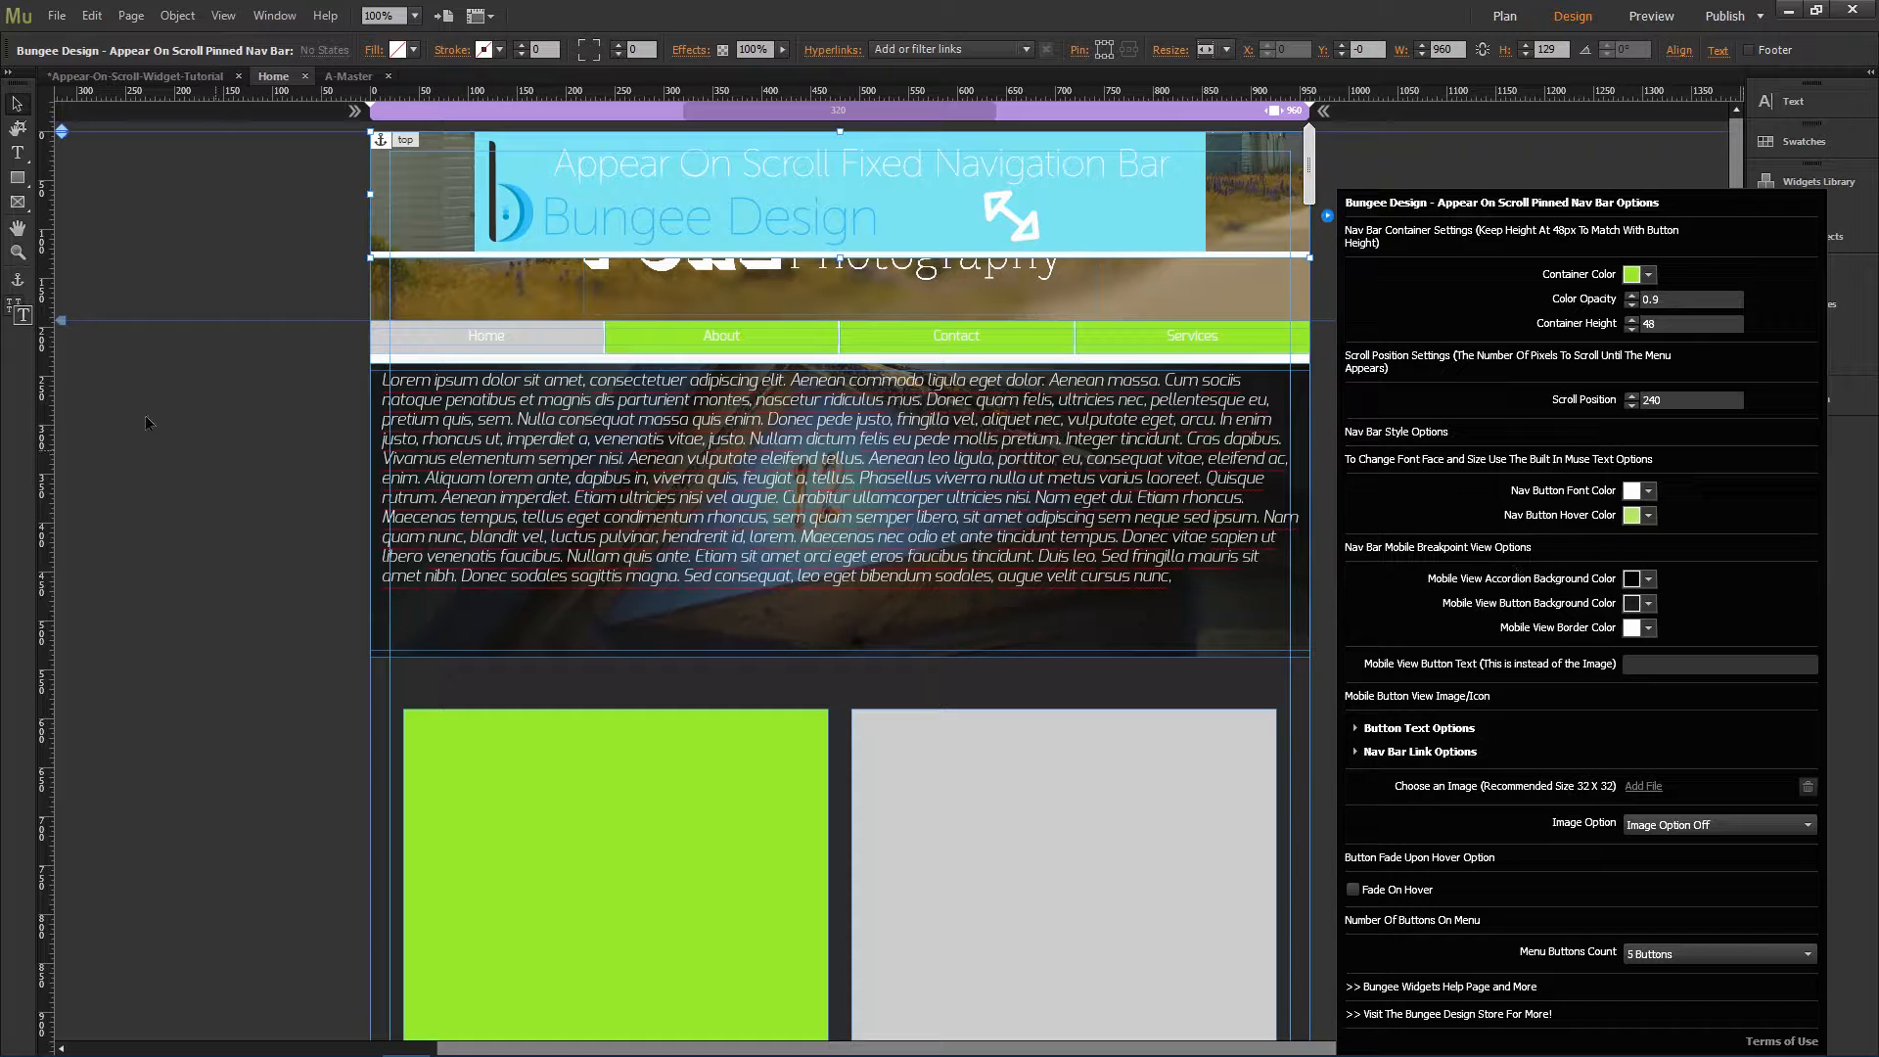
pyautogui.click(383, 378)
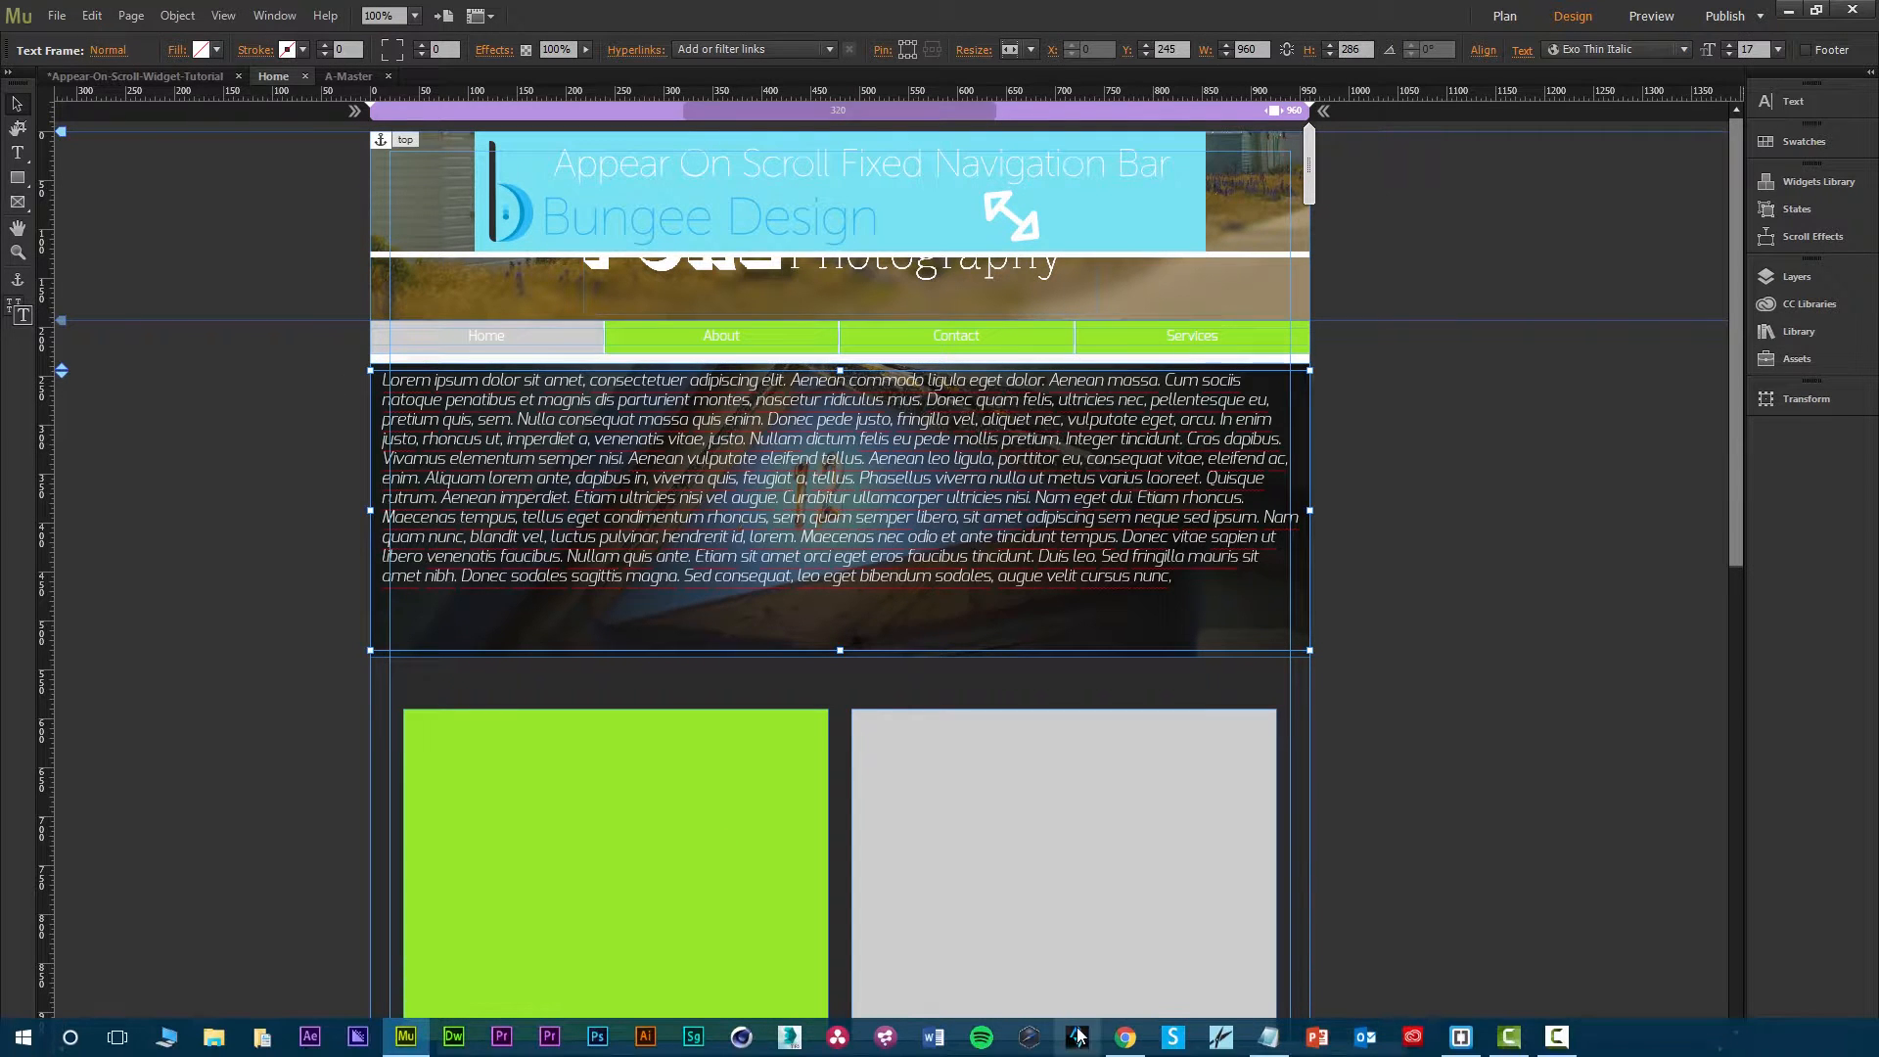
# Step: Bring up the browser preview as a floating window and narrow it to mobile width
pyautogui.click(1124, 1037)
pyautogui.moveTo(1393, 12); pyautogui.dragTo(916, 78)
pyautogui.scroll(-1, 929, 372)
pyautogui.scroll(4, 940, 372)
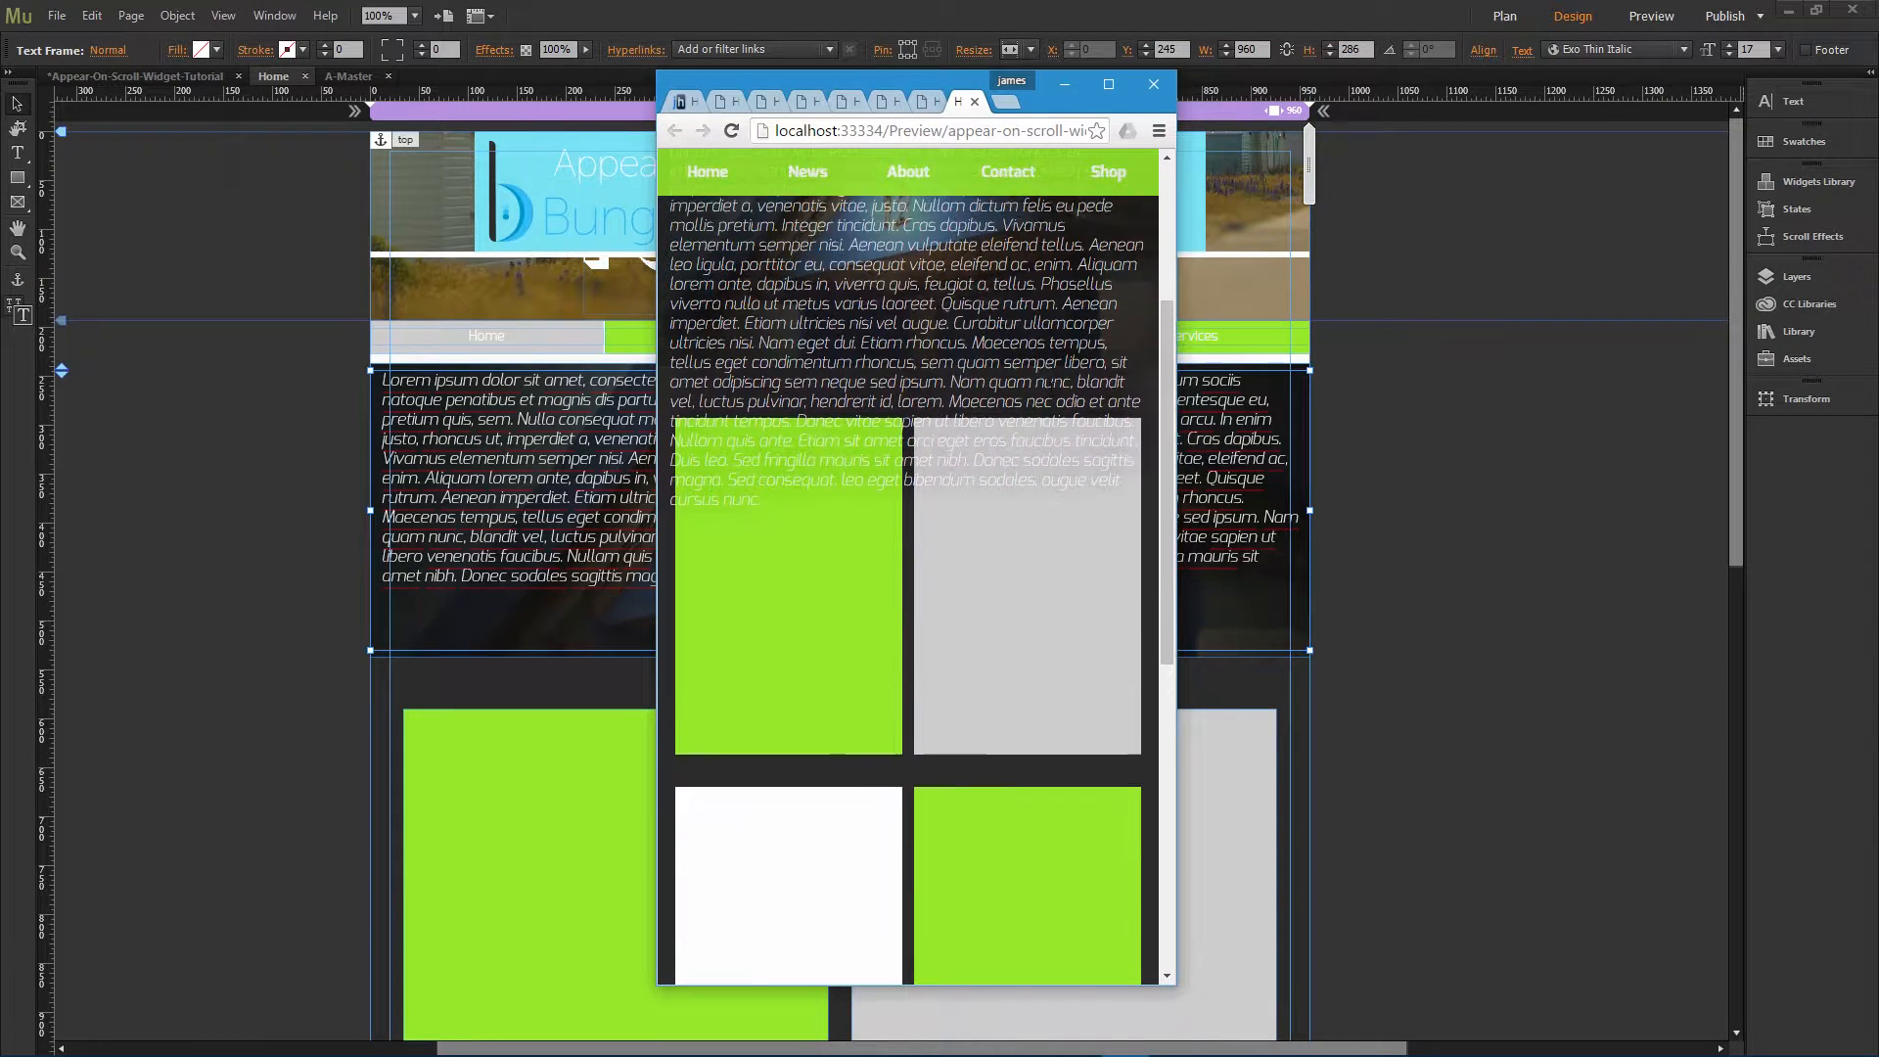
pyautogui.moveTo(1178, 350); pyautogui.dragTo(1006, 350)
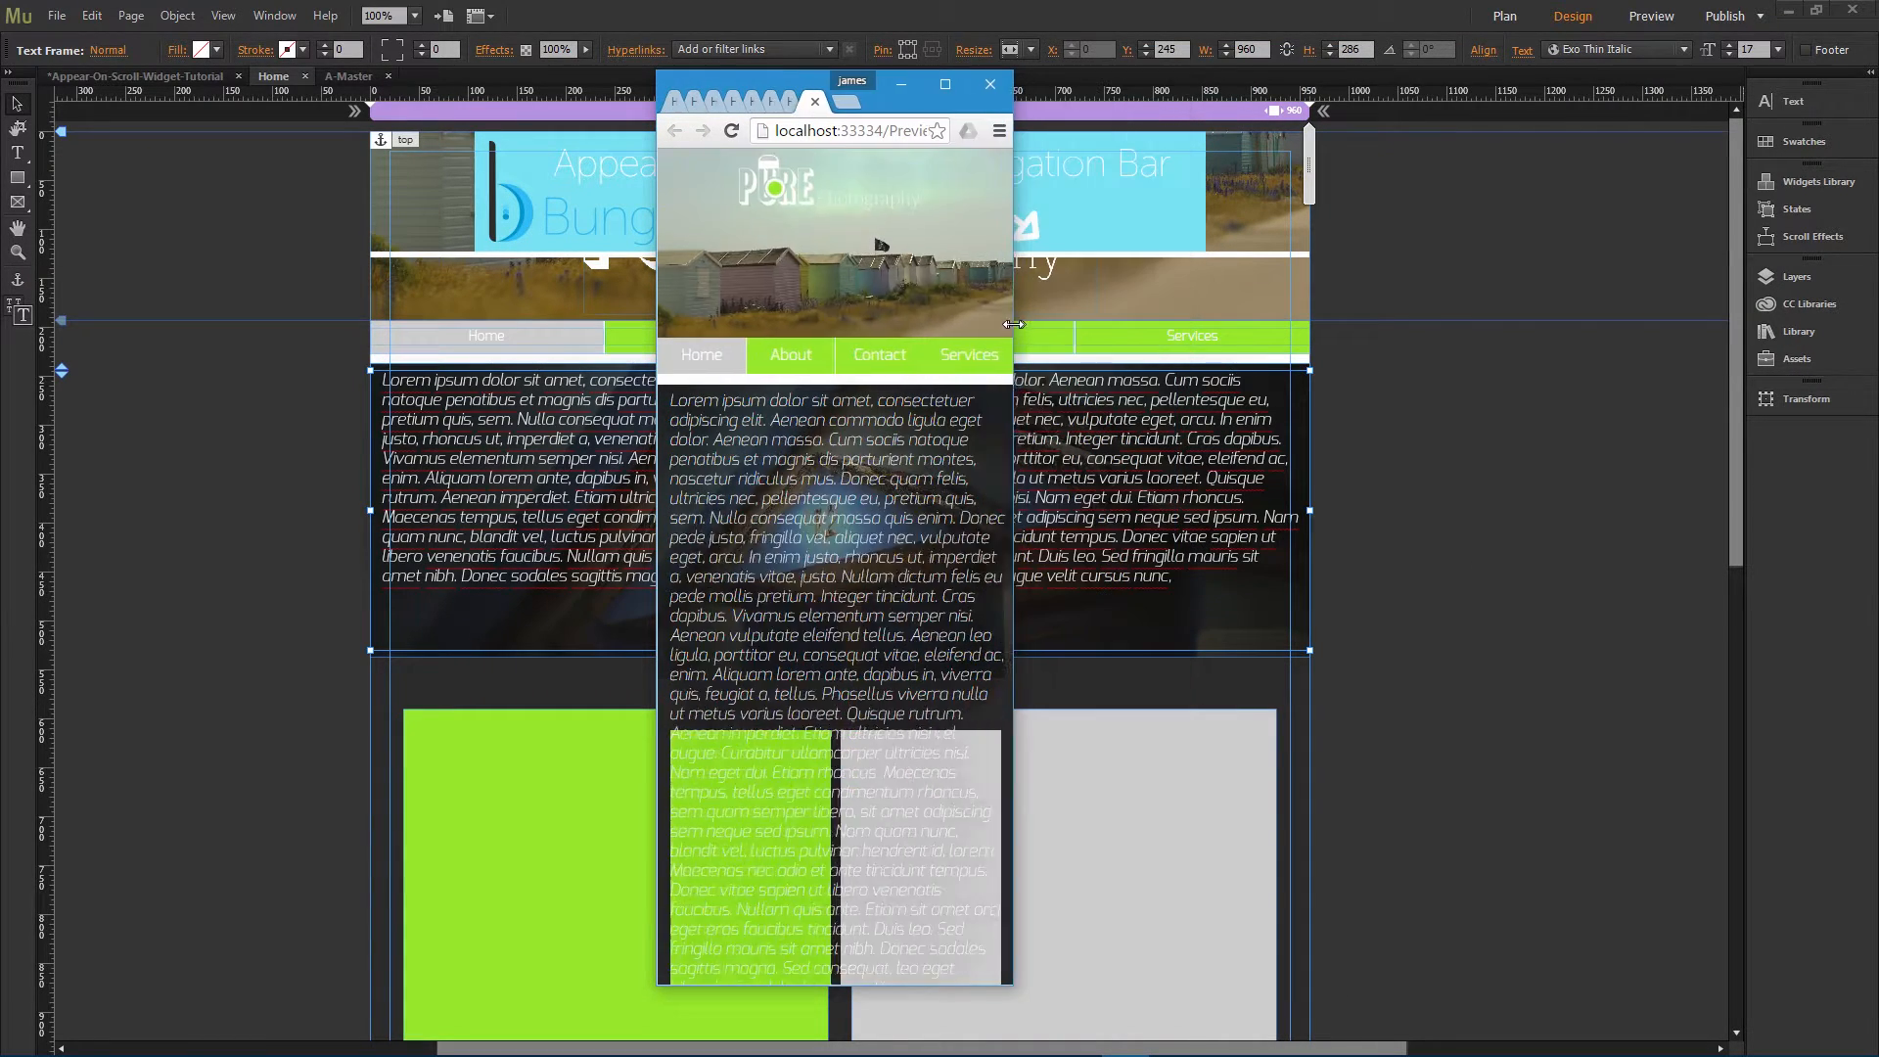
# Step: Scroll the narrow preview, open and close the nav bar's mobile menu, and widen the window to see the full bar again
pyautogui.scroll(-3, 827, 490)
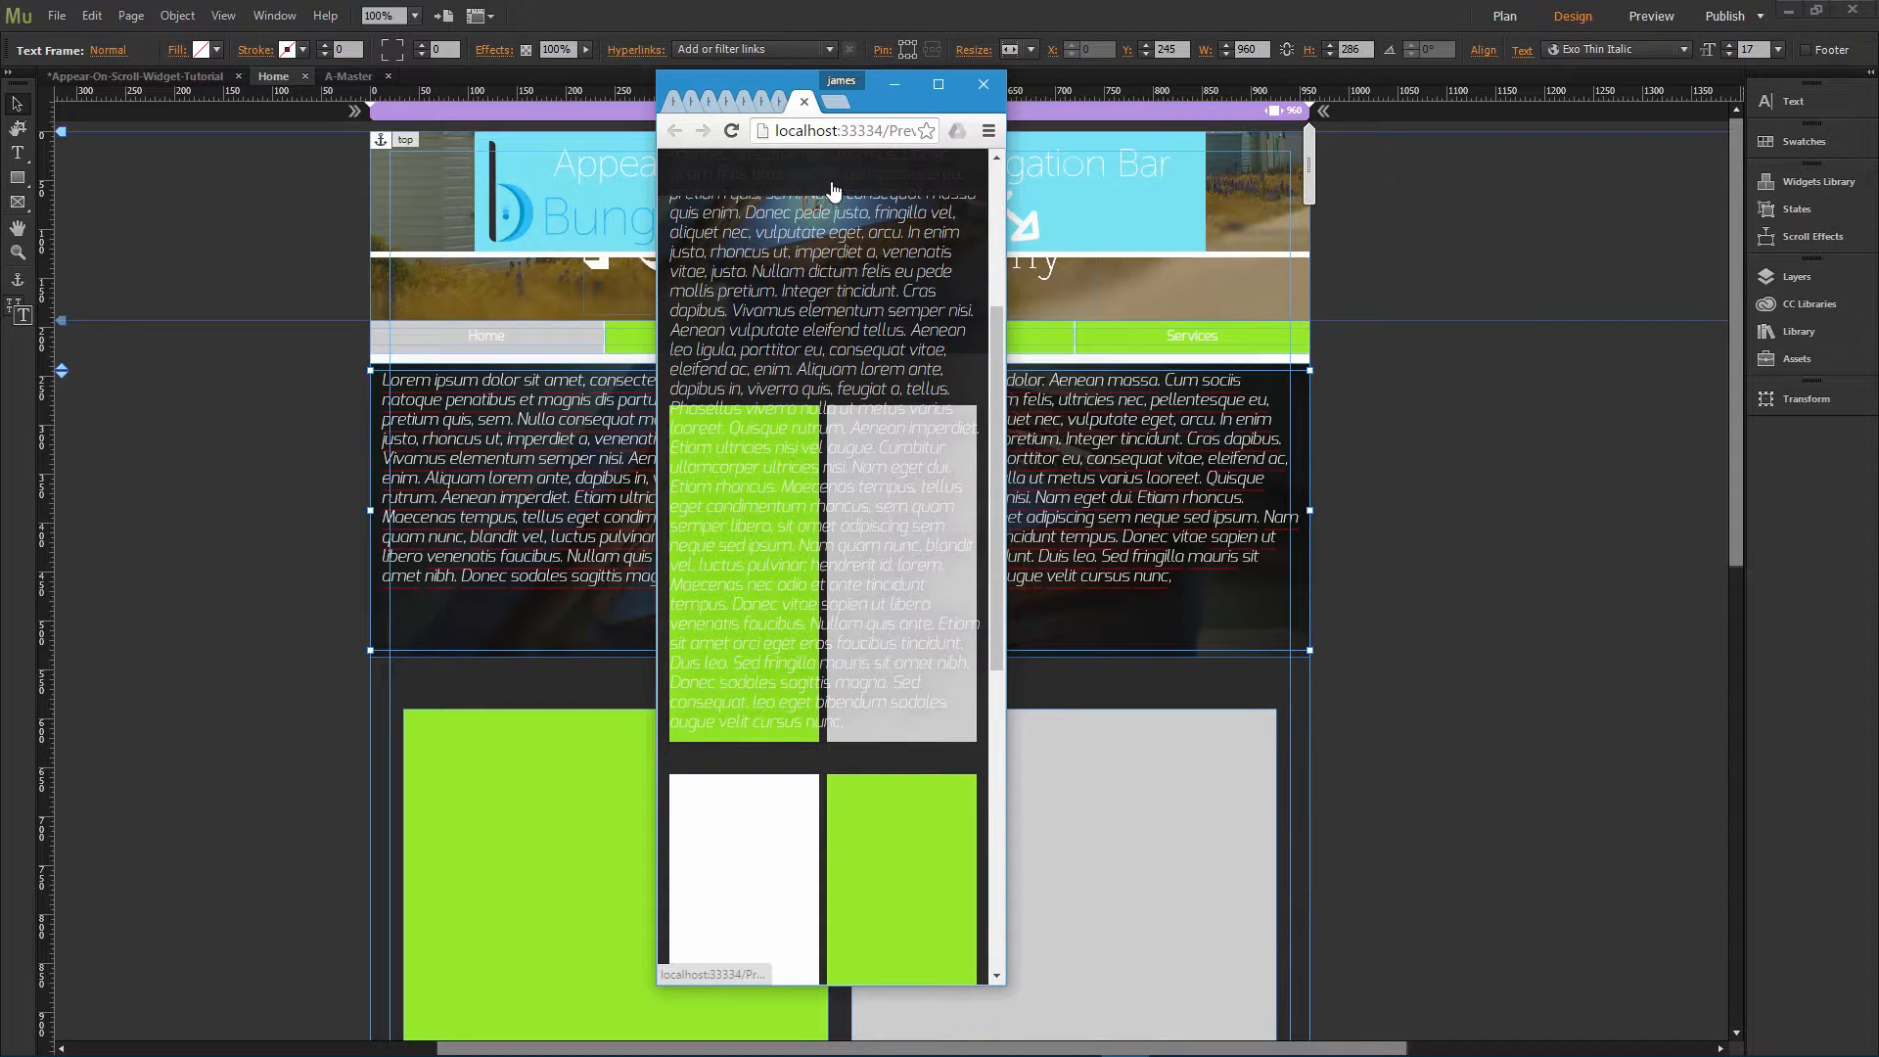
pyautogui.scroll(4, 820, 386)
pyautogui.scroll(-4, 818, 389)
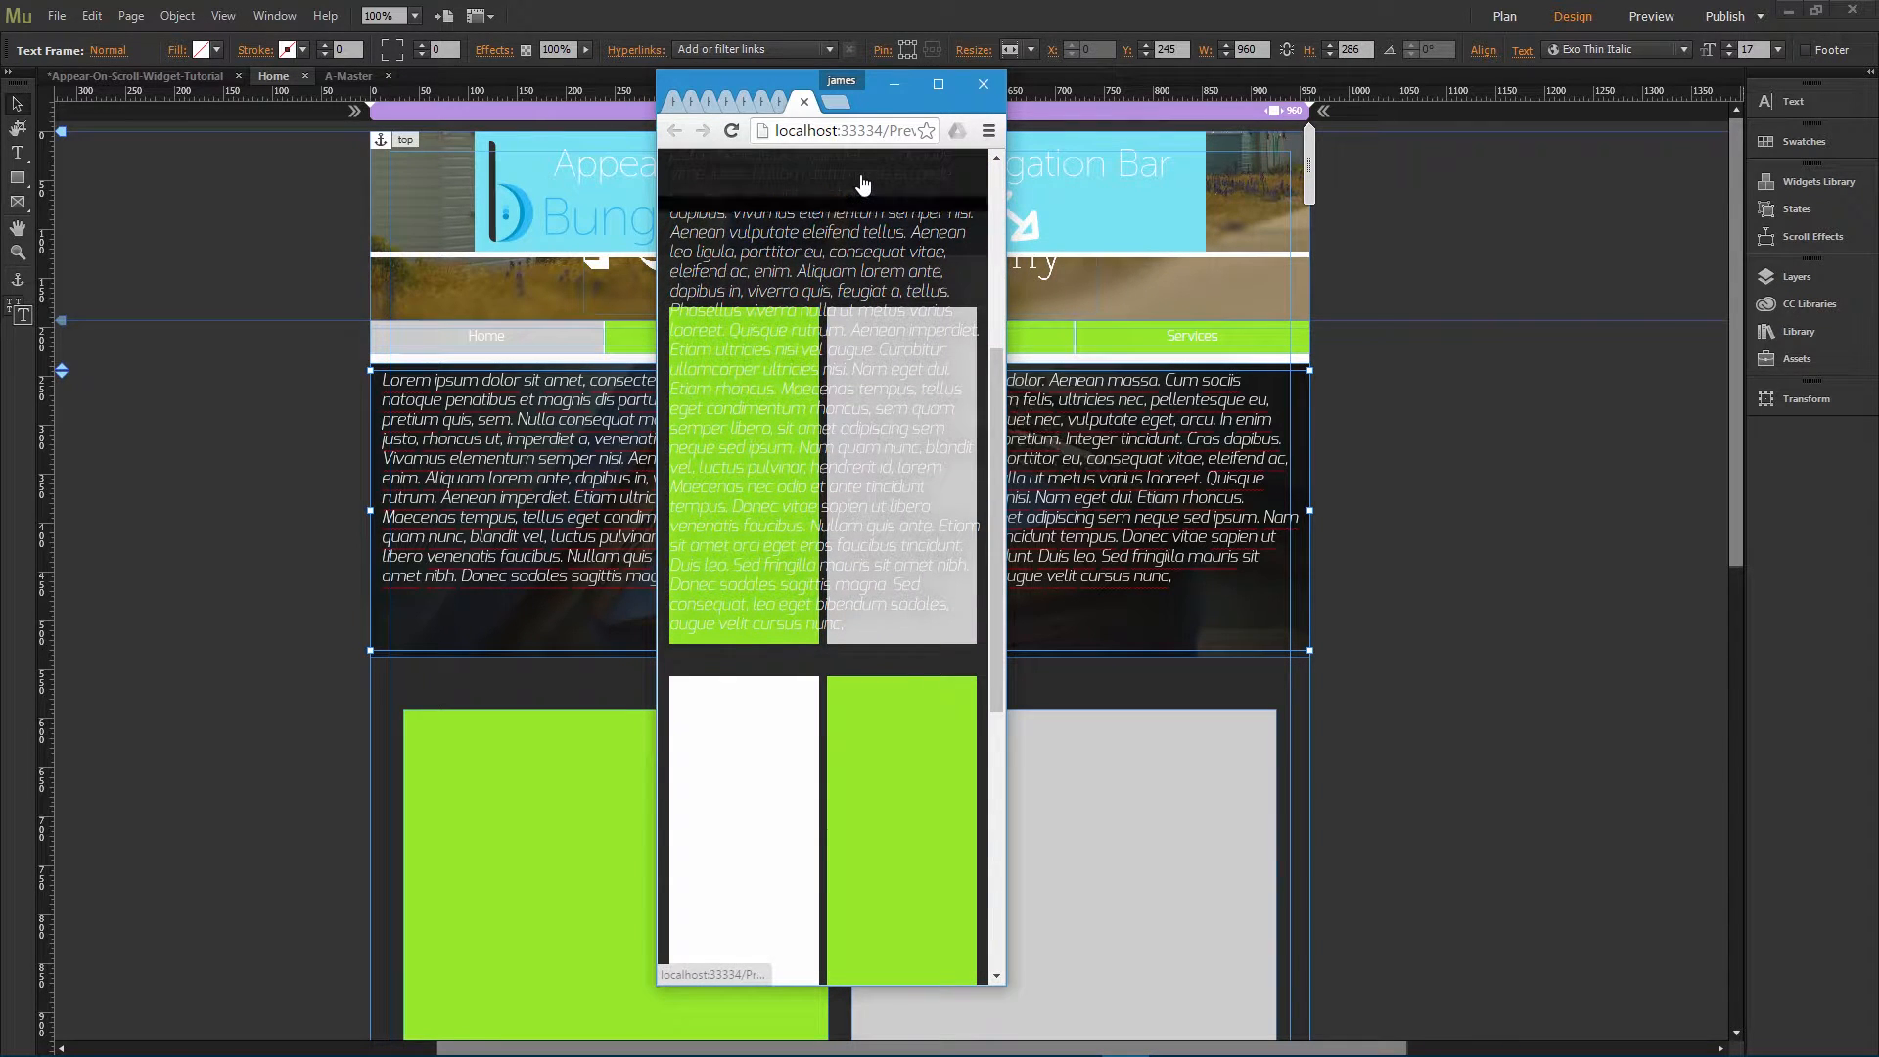
pyautogui.click(862, 185)
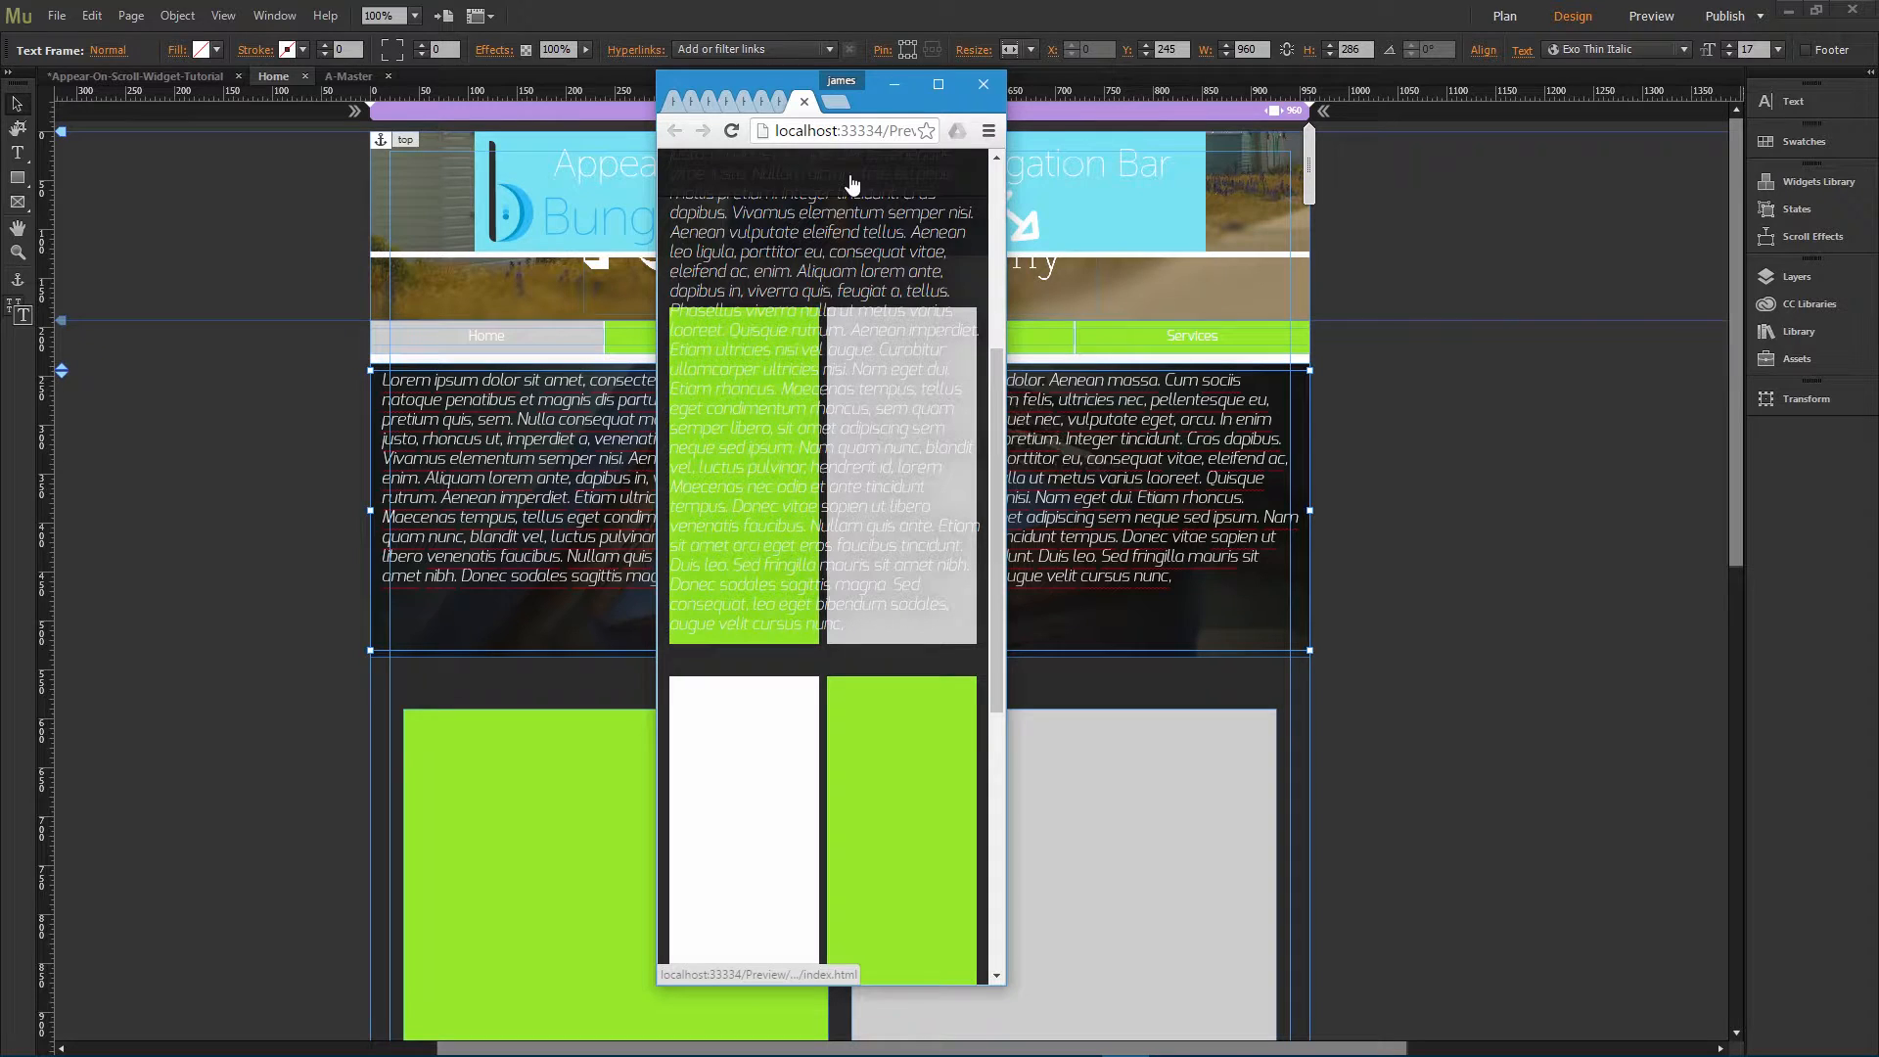
pyautogui.click(852, 184)
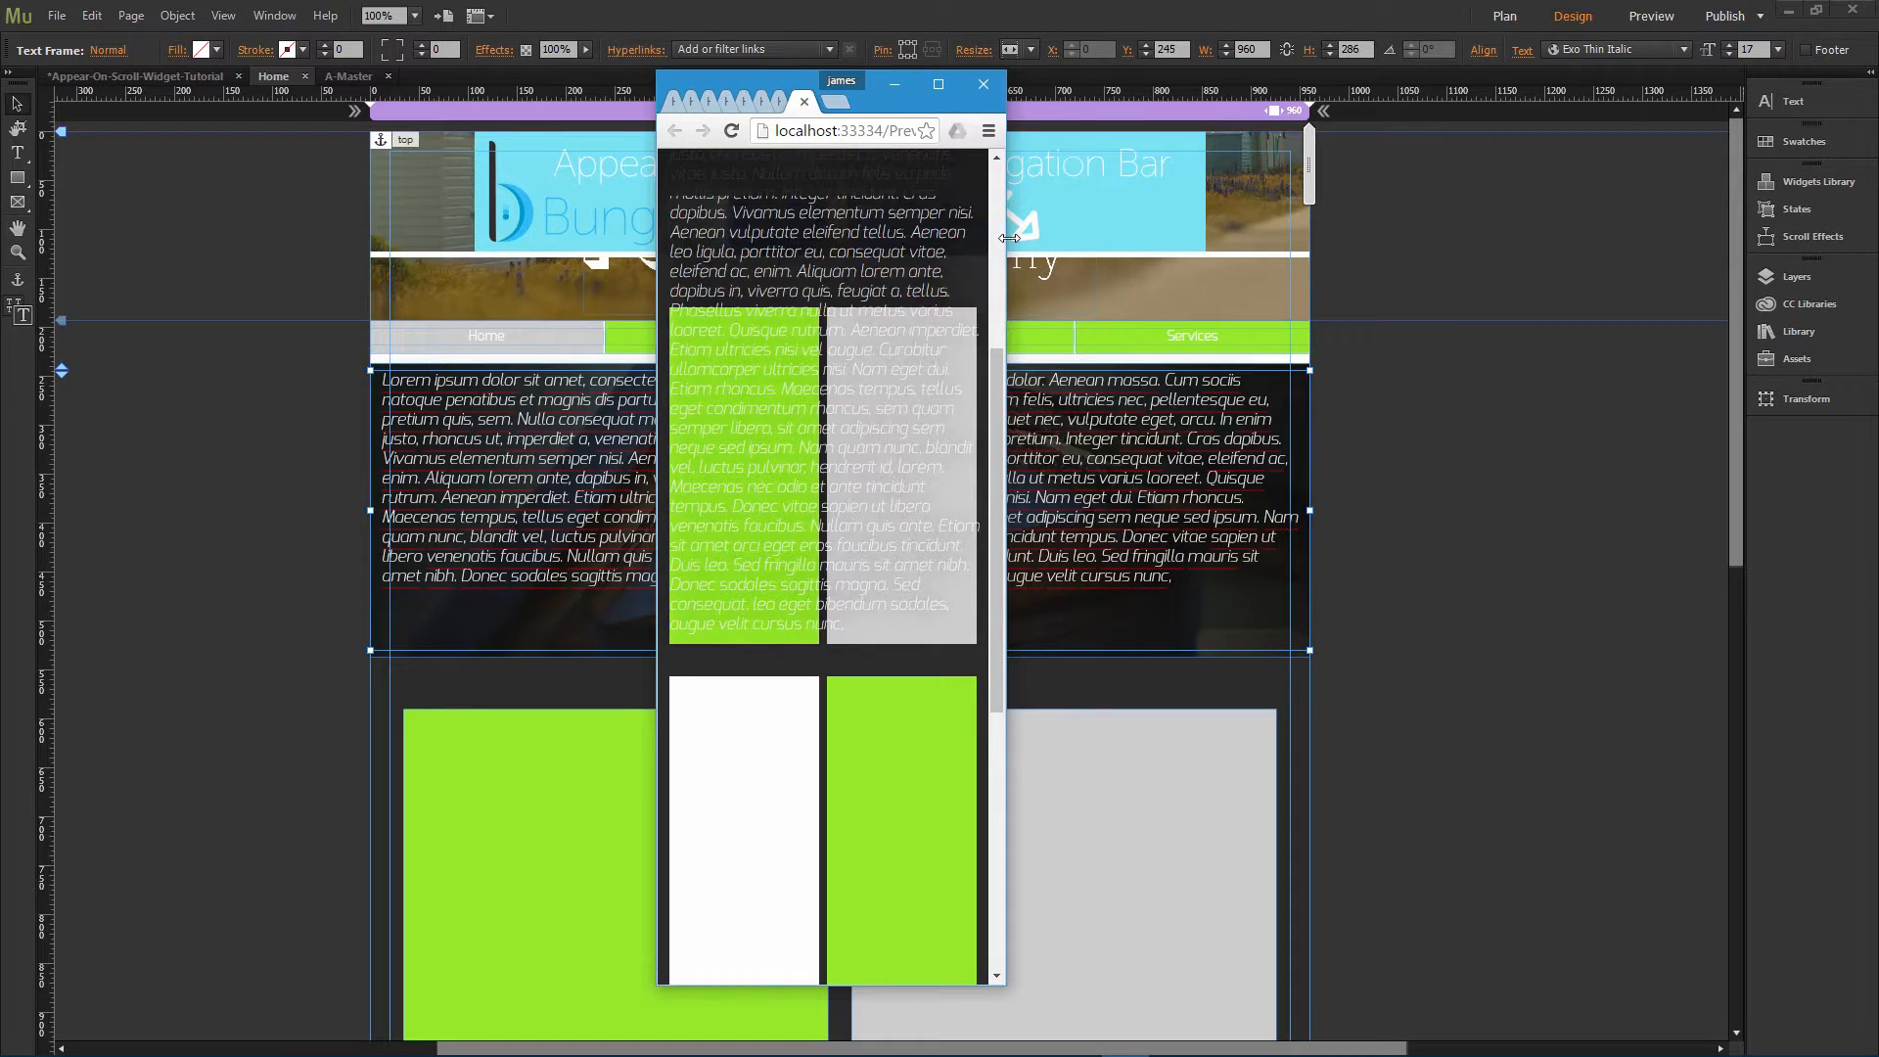
pyautogui.moveTo(1006, 240); pyautogui.dragTo(1697, 261)
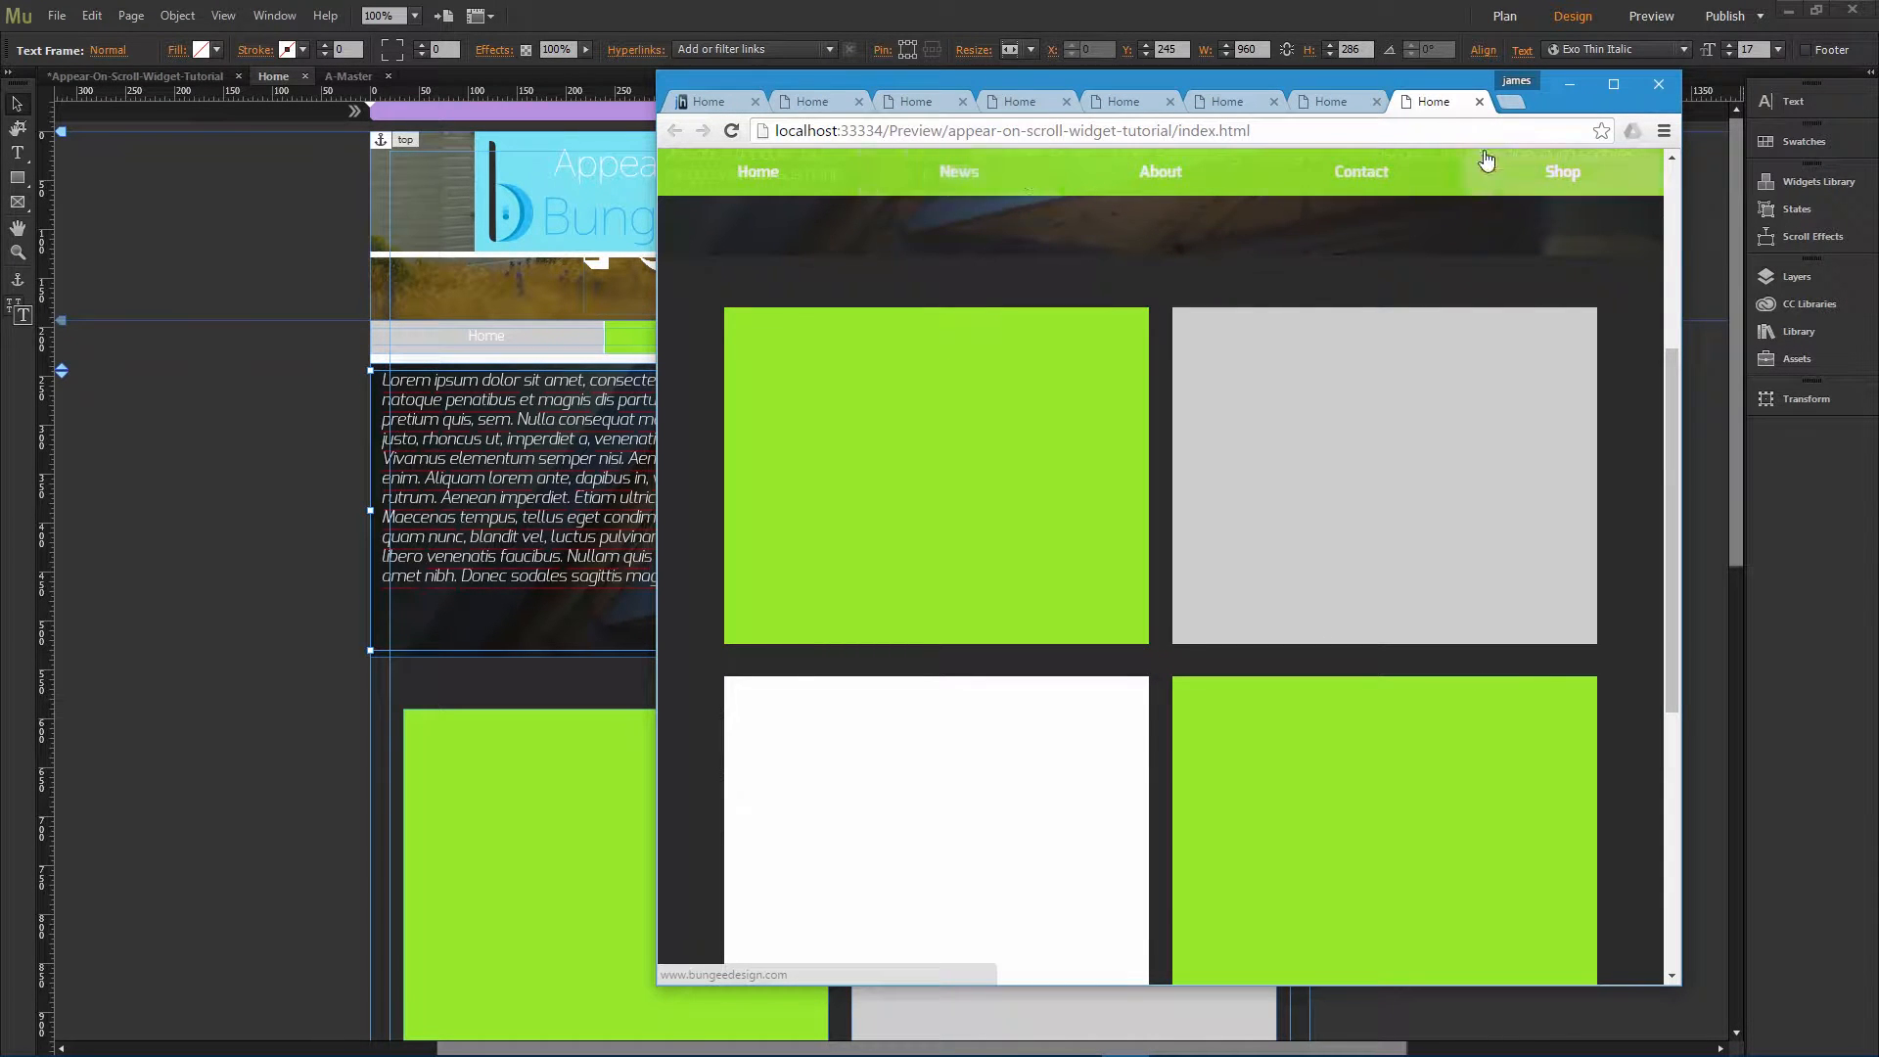
# Step: Return to Adobe Muse and set the pinned nav bar widget's Mobile View Accordion Background Color to the green 96EA2A
pyautogui.click(1565, 88)
pyautogui.click(920, 215)
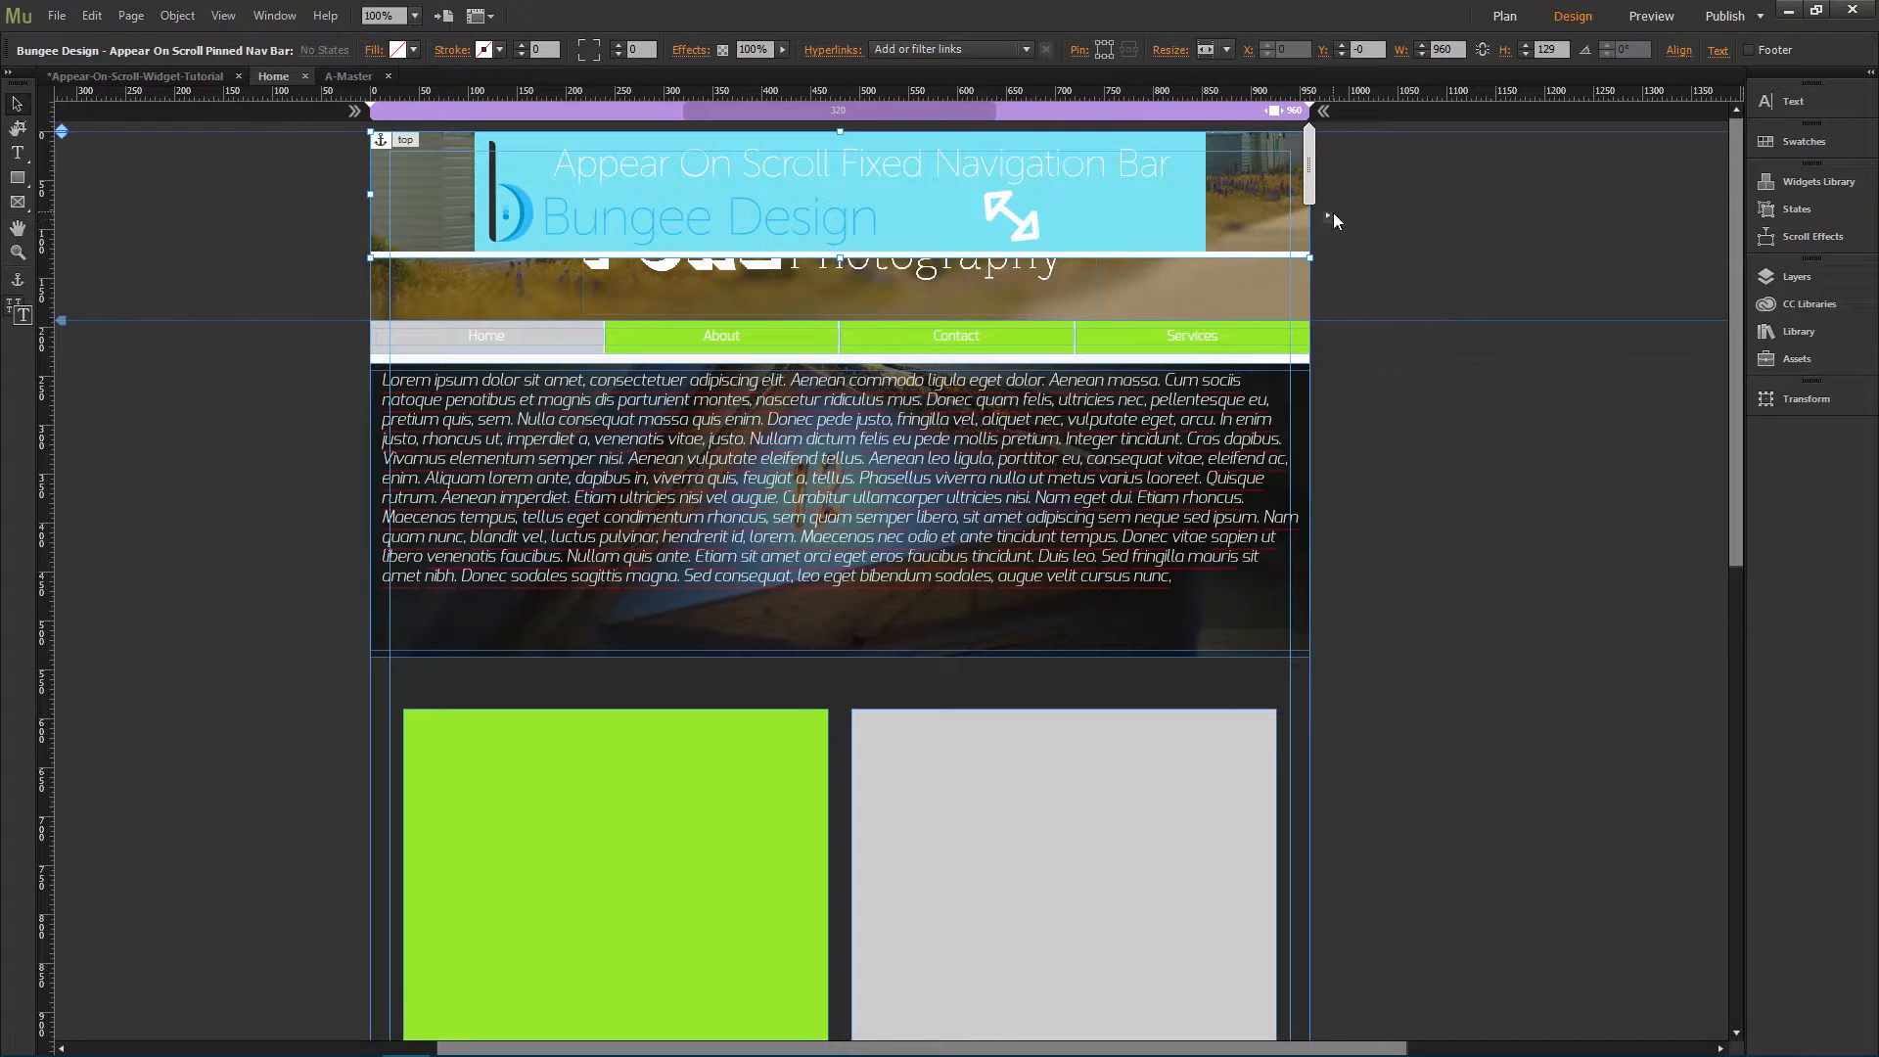
pyautogui.click(1329, 215)
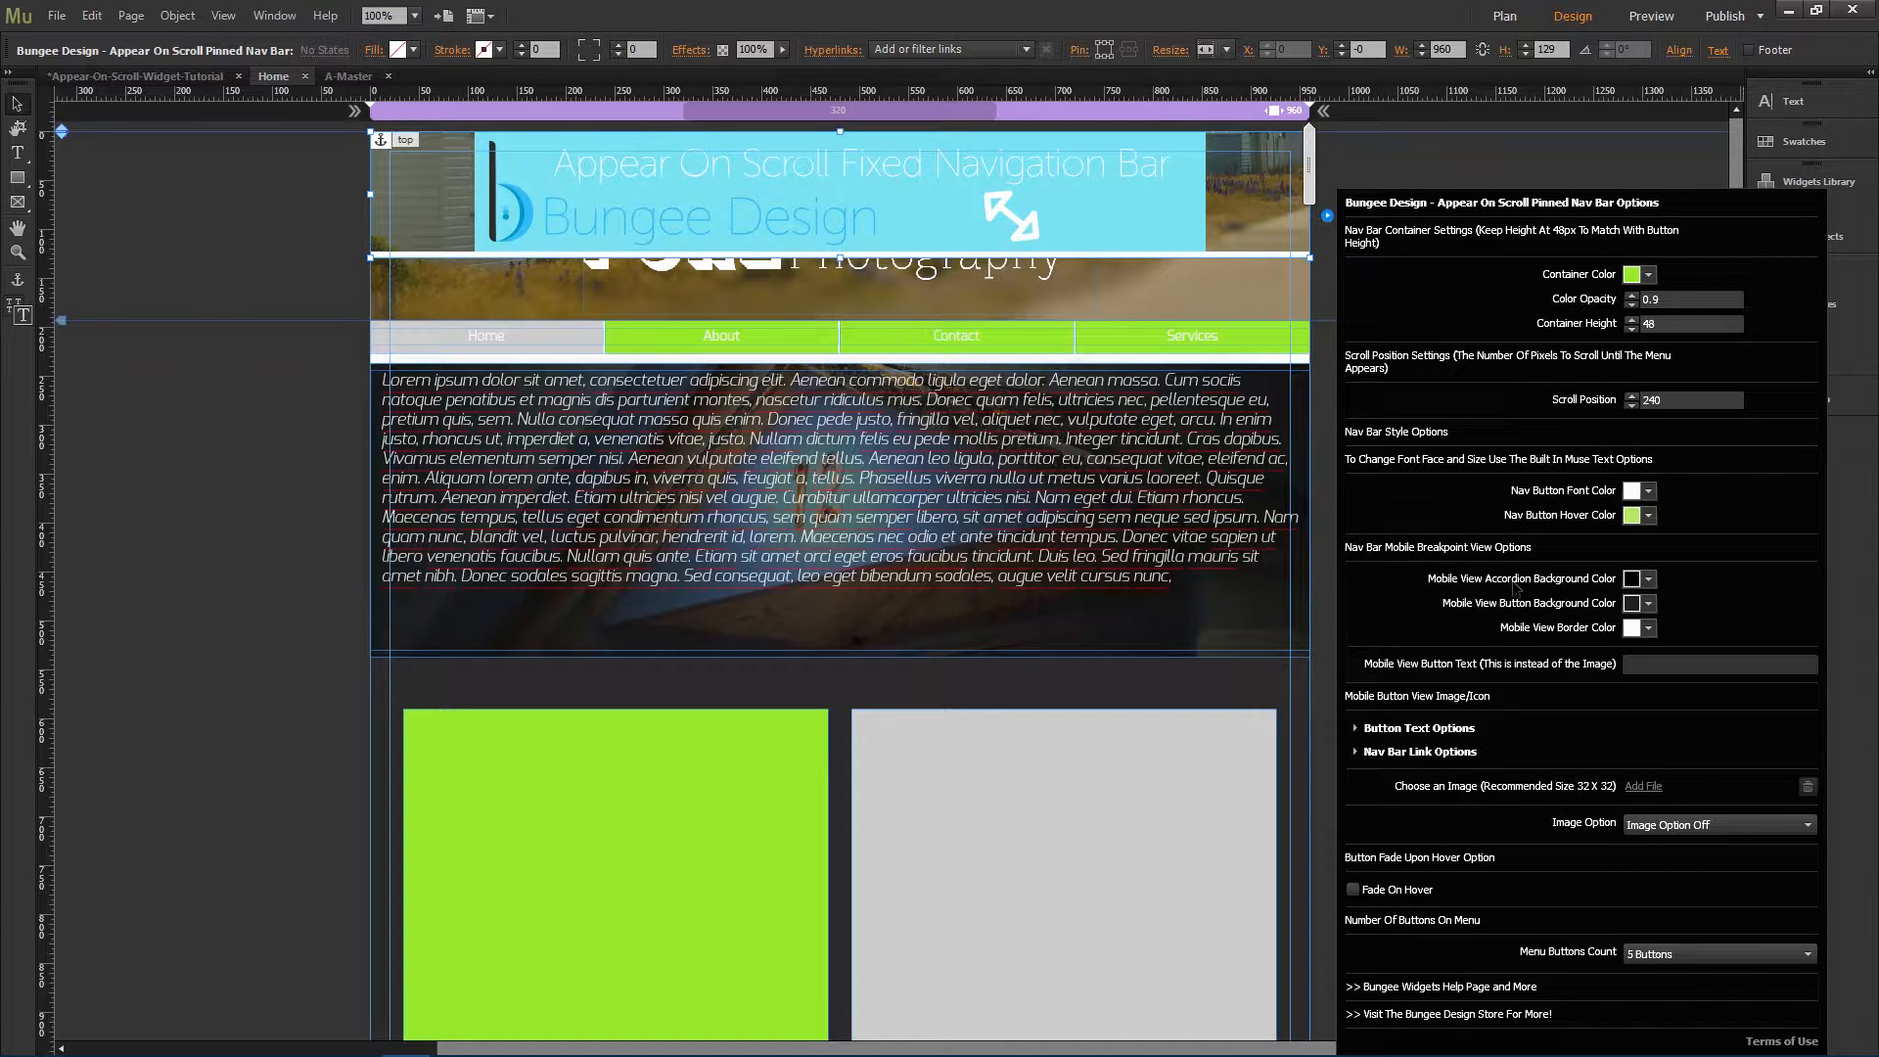
pyautogui.click(1648, 578)
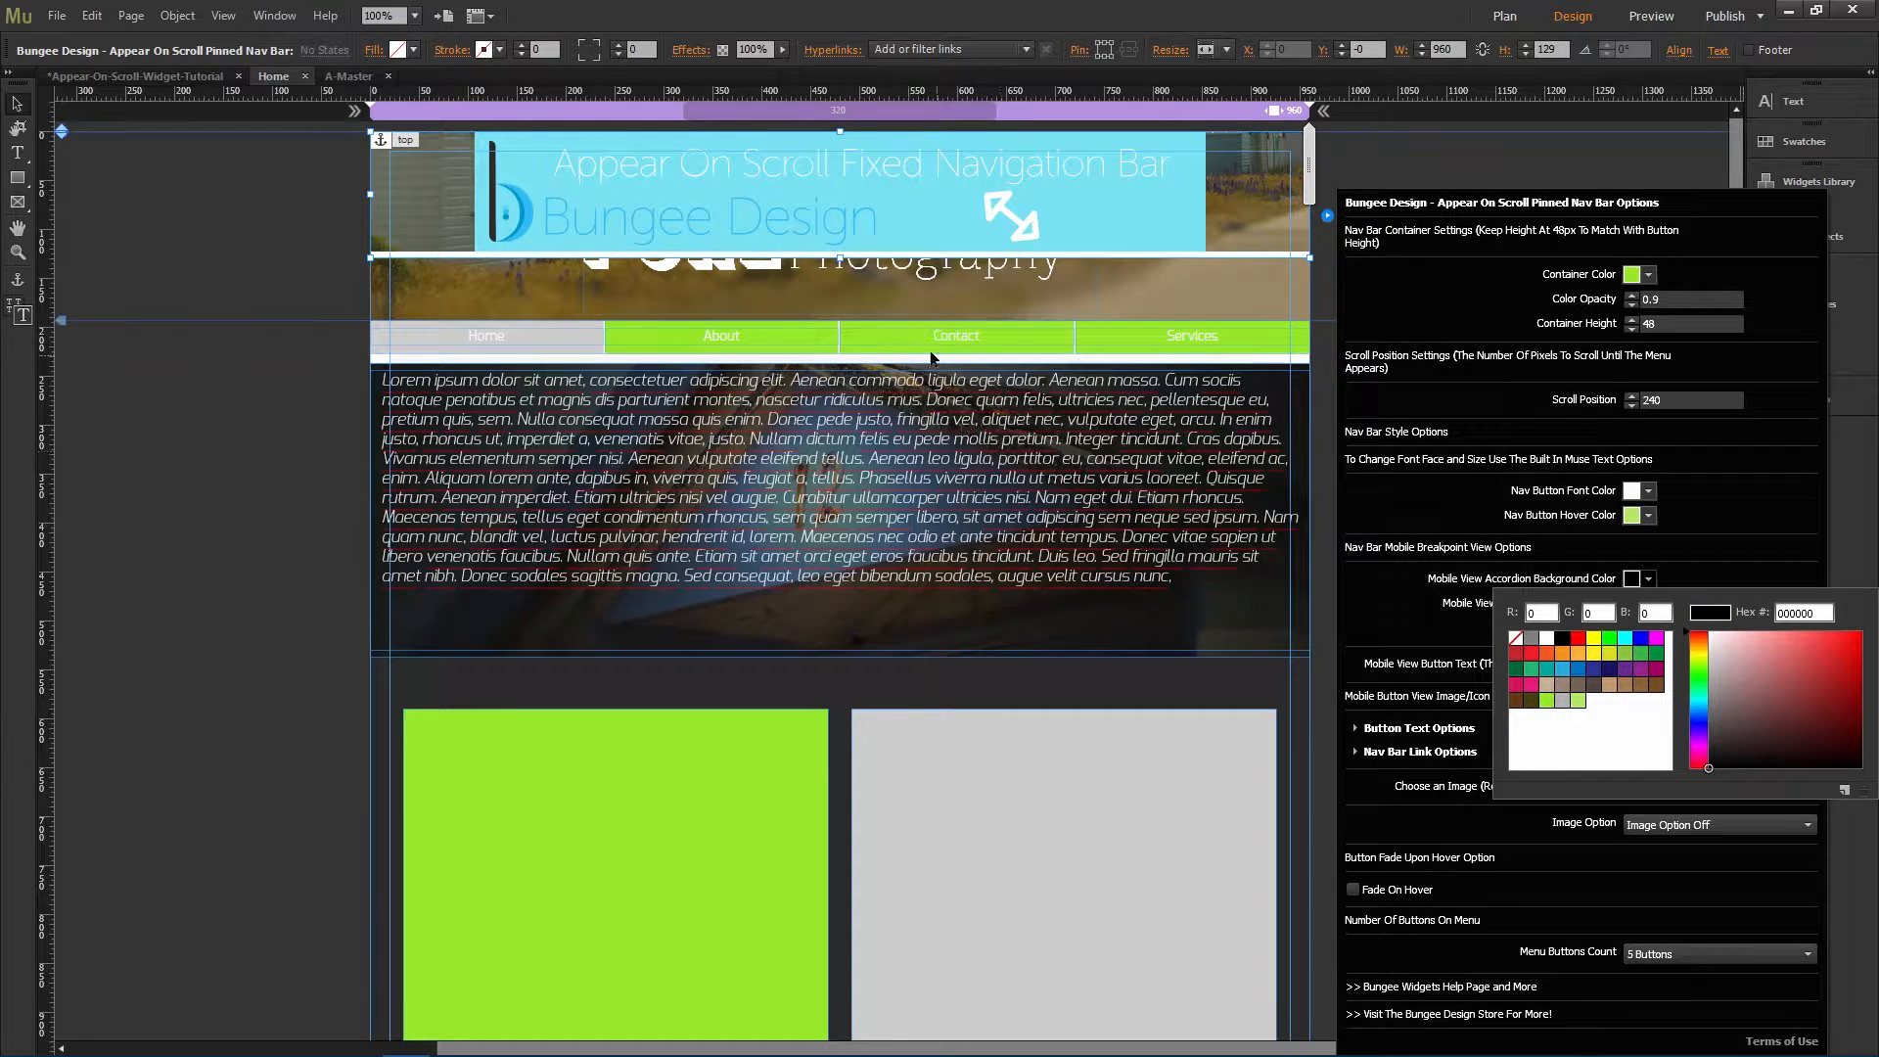
pyautogui.click(1546, 701)
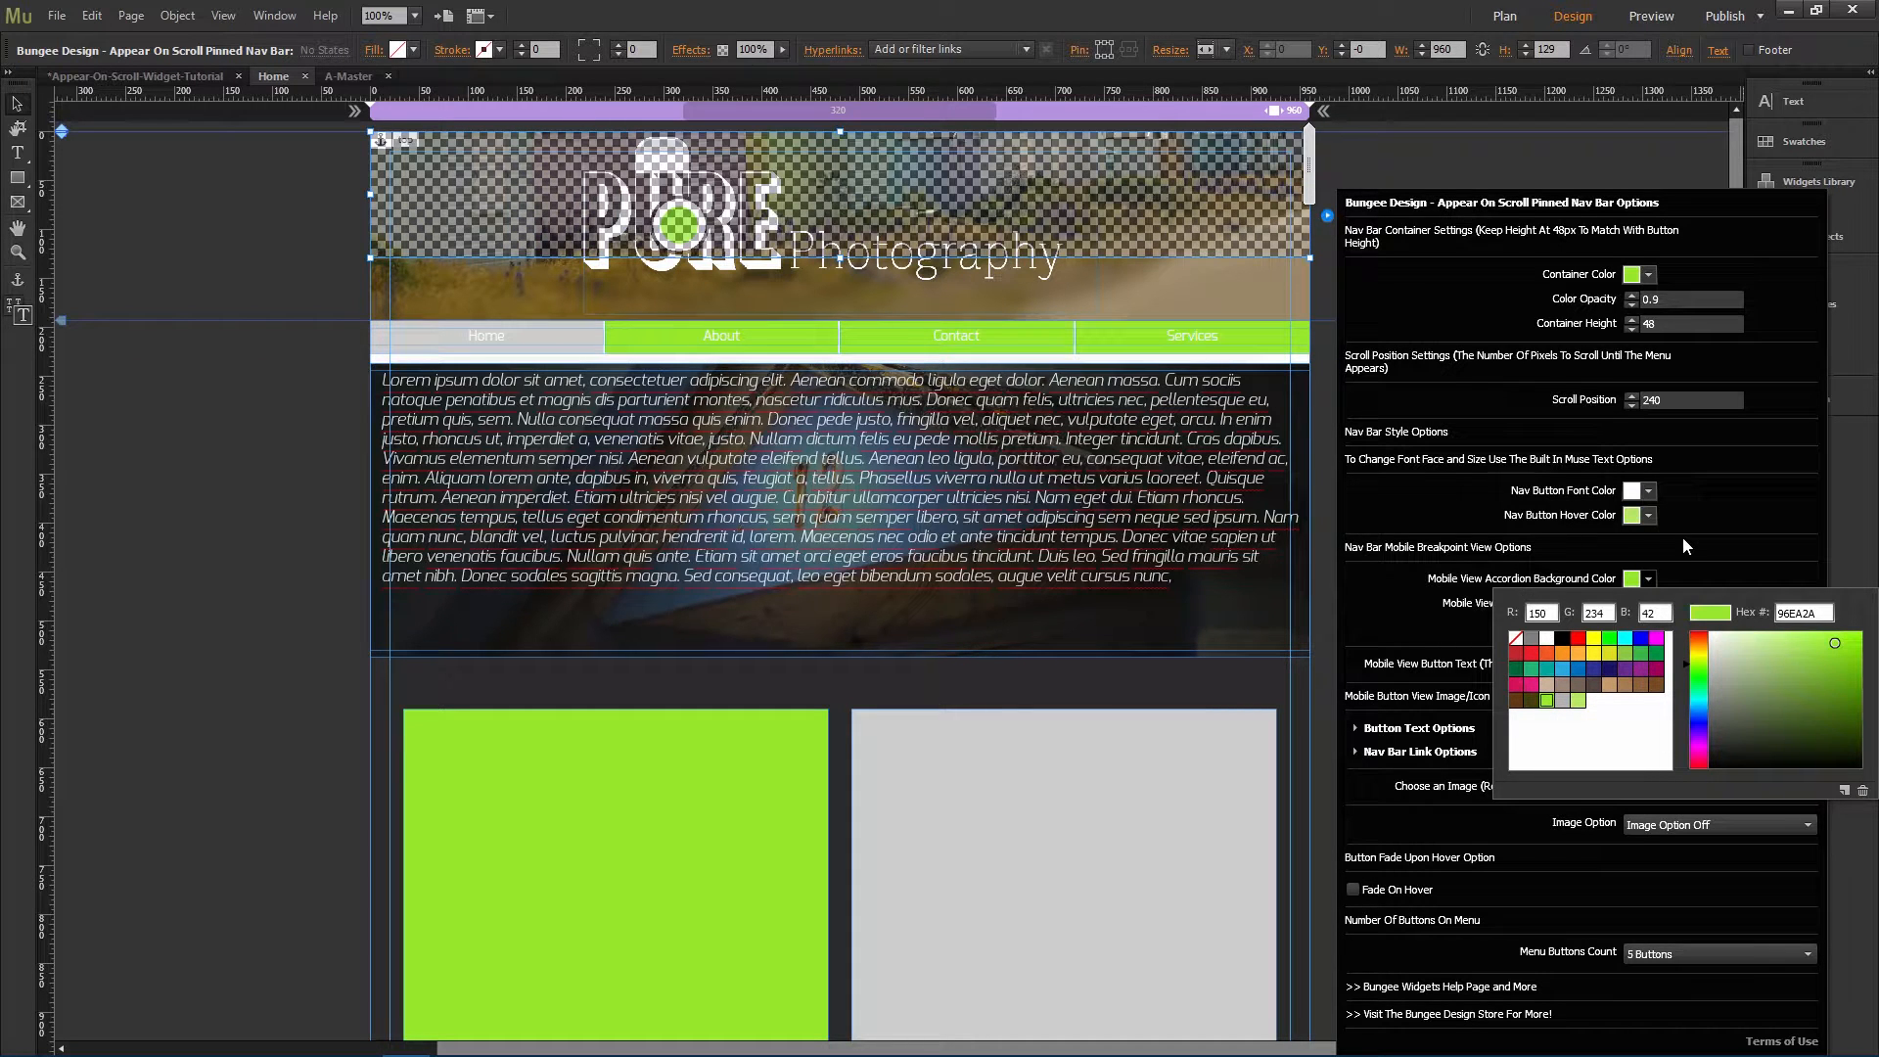
pyautogui.click(1697, 400)
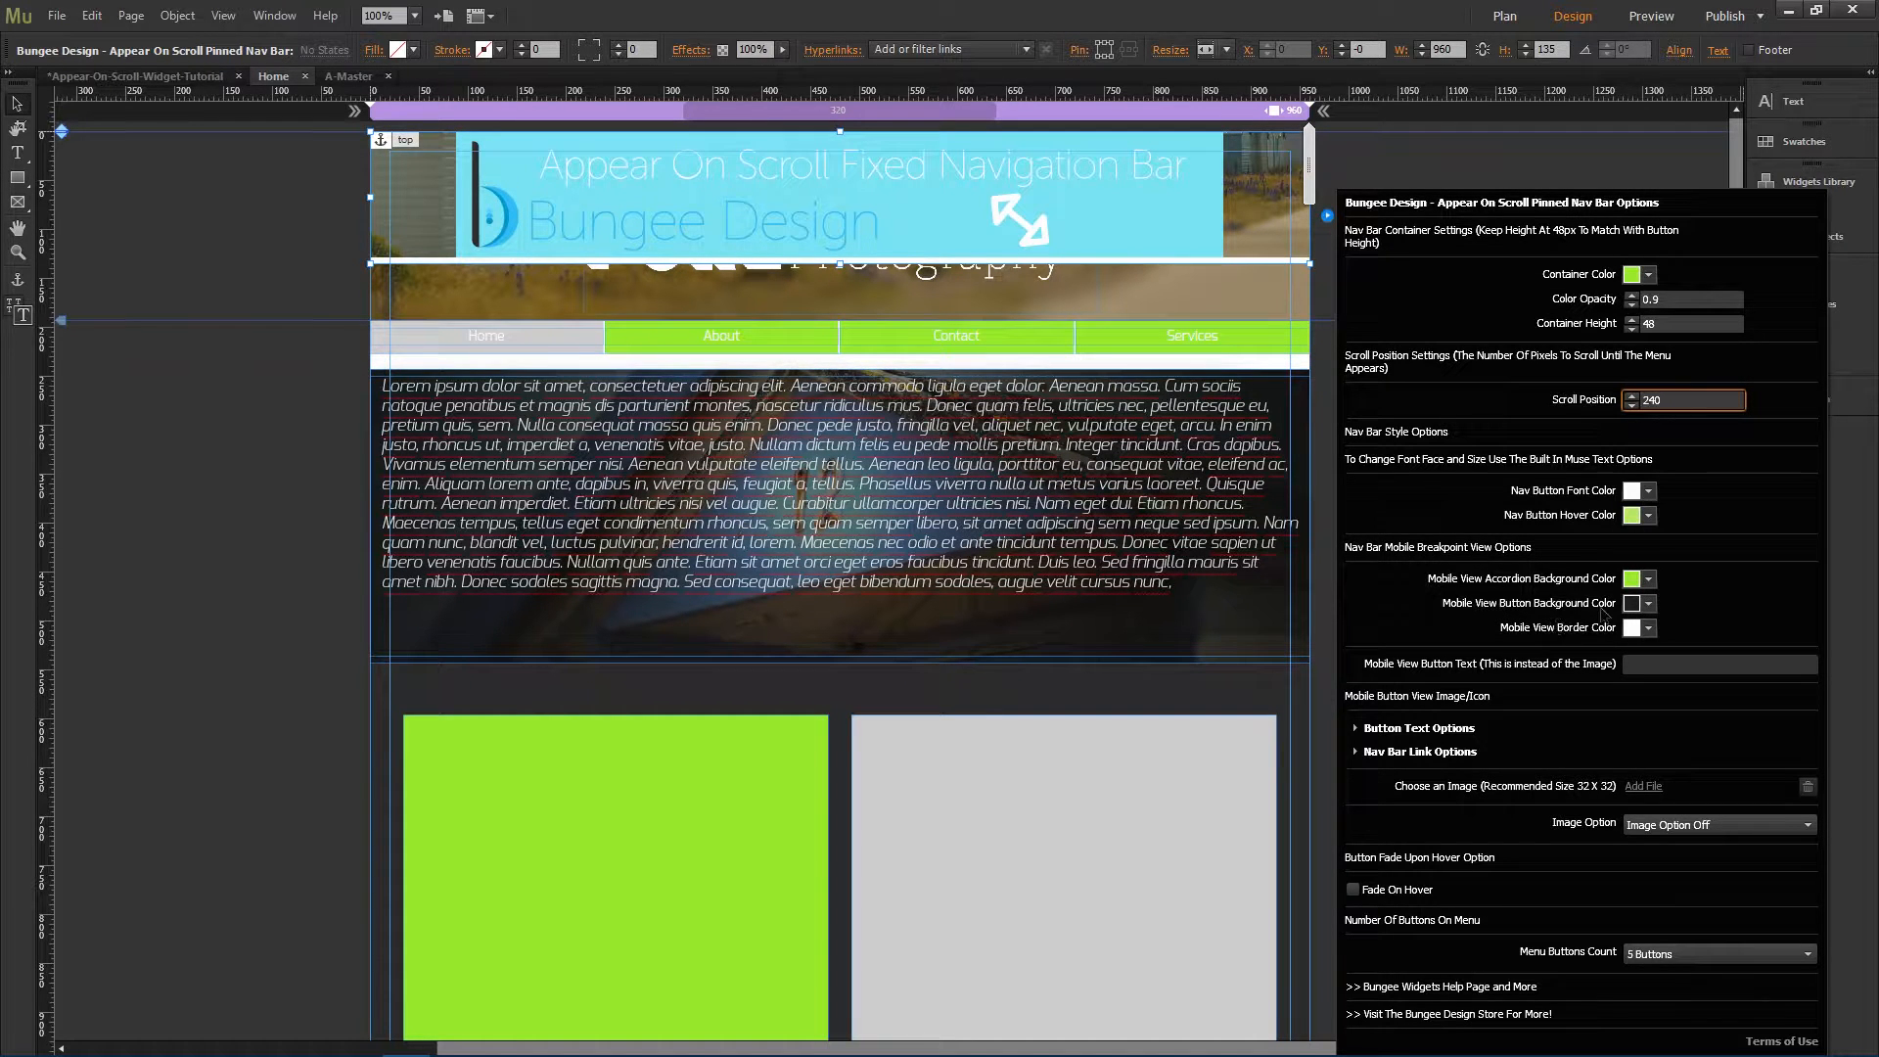
# Step: Set the widget's Mobile View Button Background Color to the light green B6EA62
pyautogui.click(1649, 603)
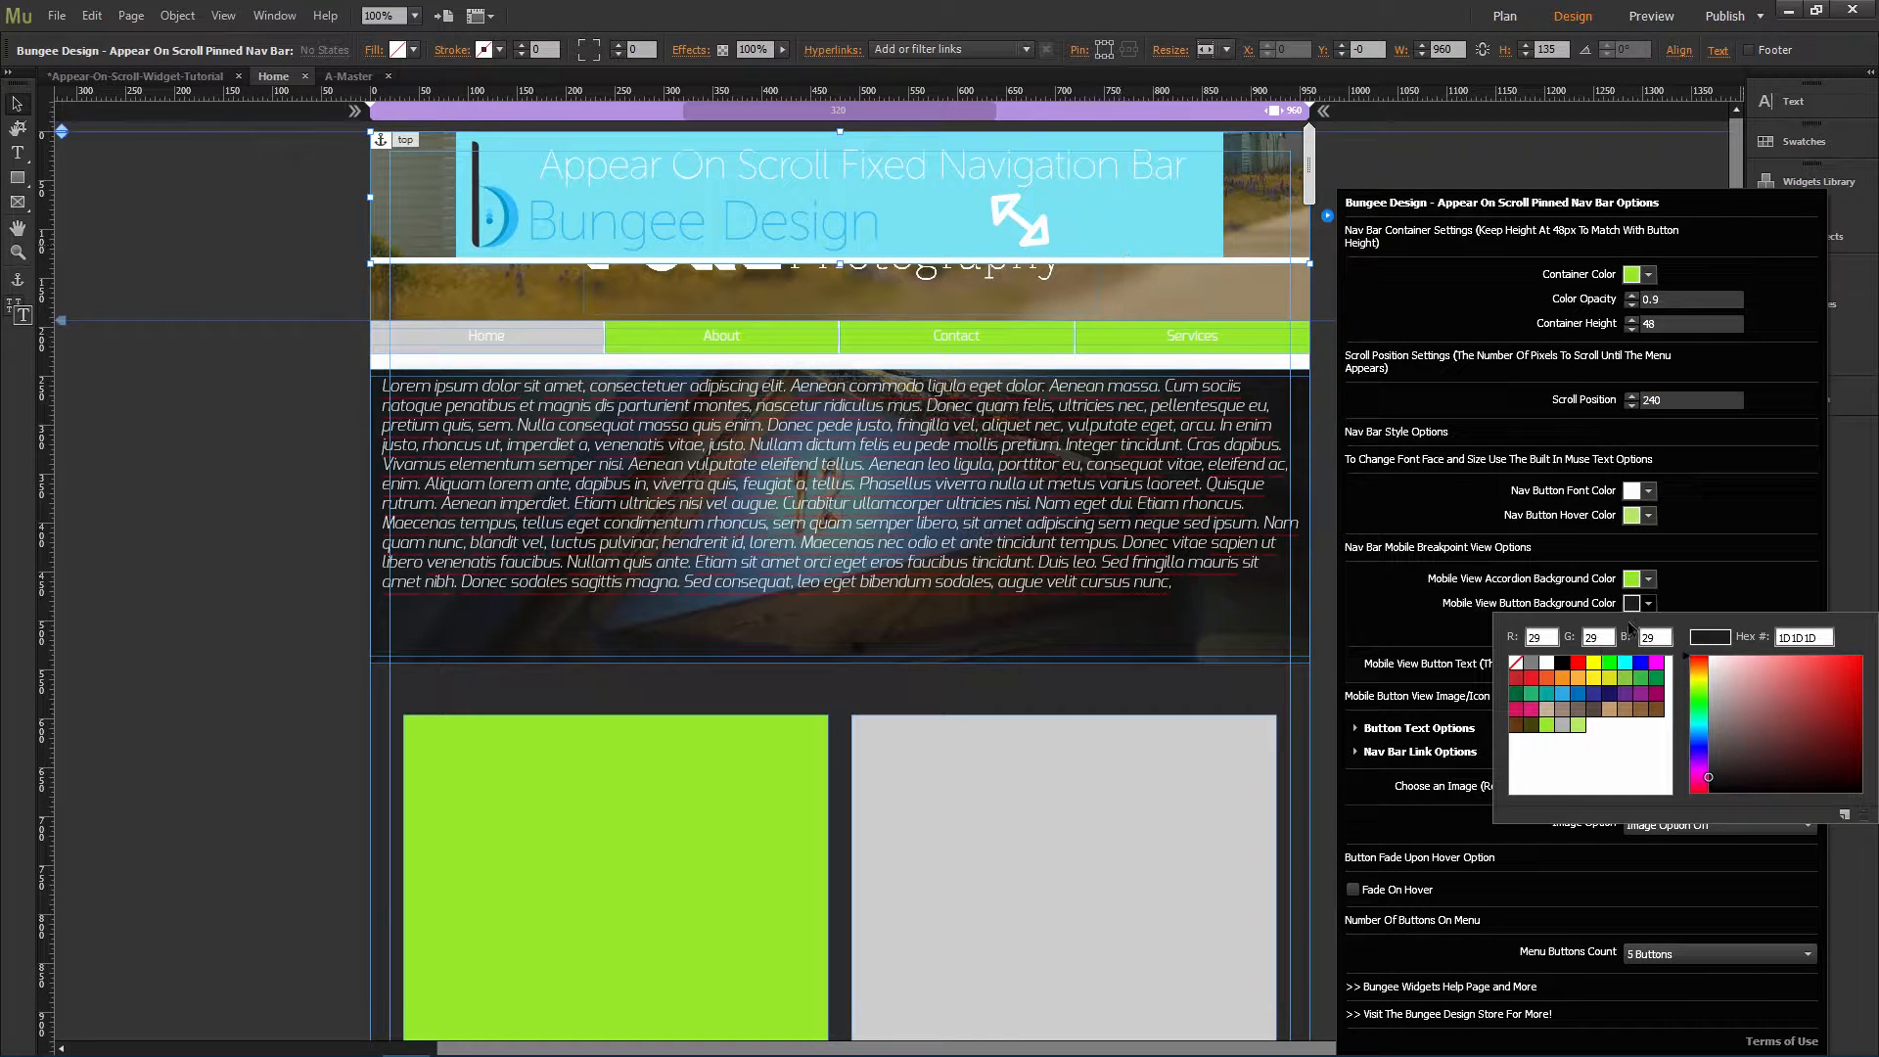
pyautogui.click(1577, 726)
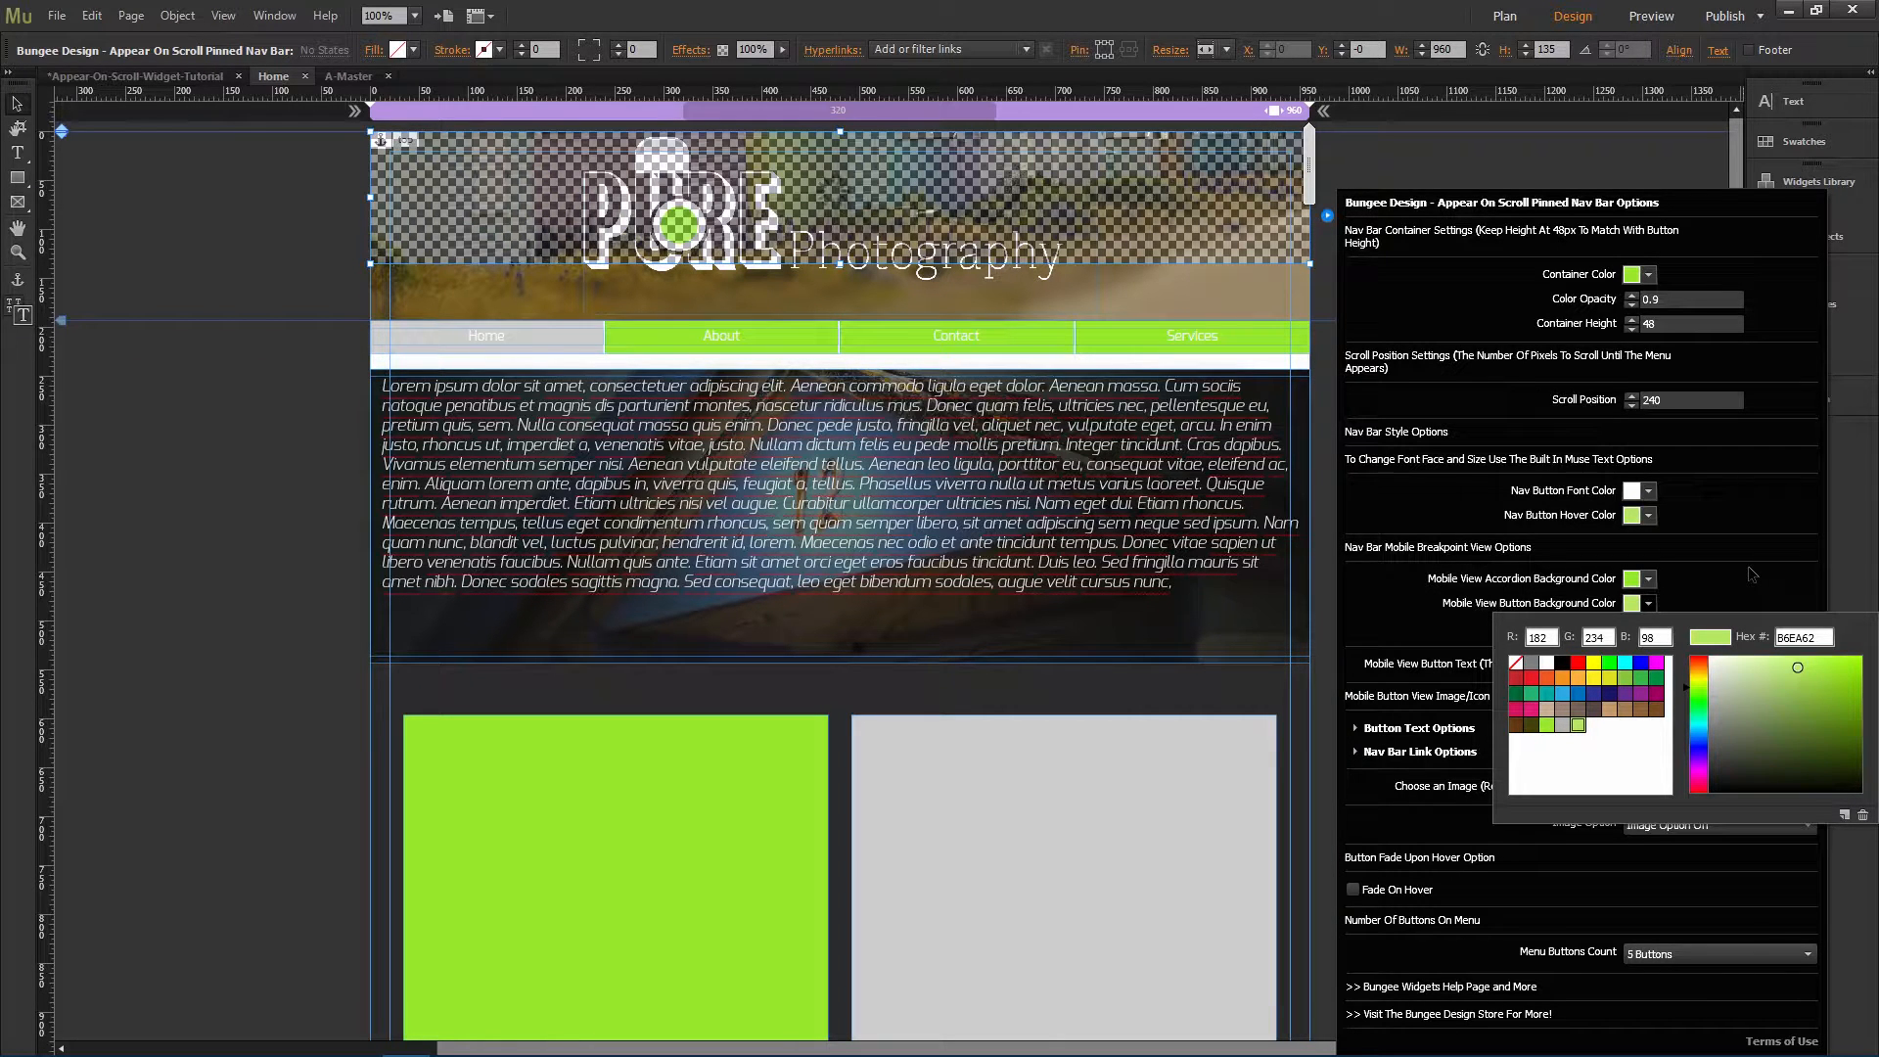
pyautogui.click(1750, 576)
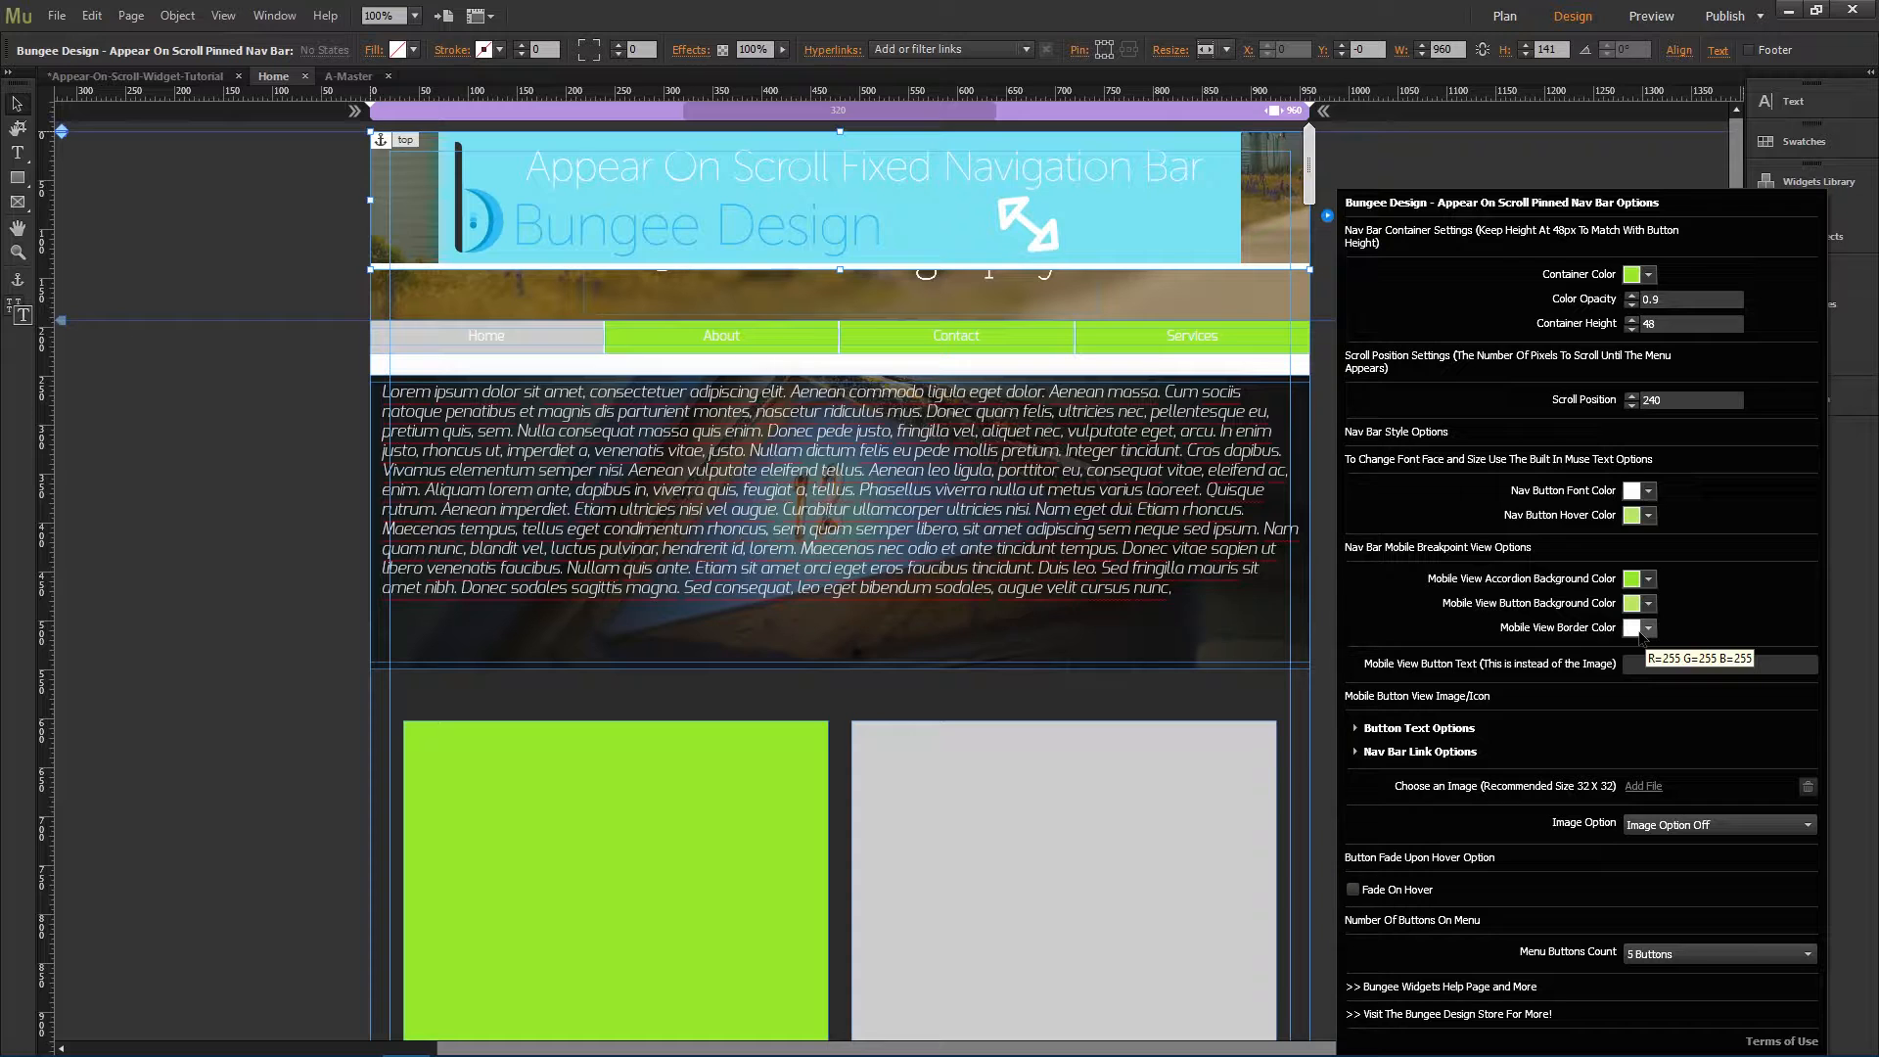
# Step: Narrow the browser preview to mobile width and expand the nav bar's mobile menu to examine its button borders
pyautogui.click(1126, 1036)
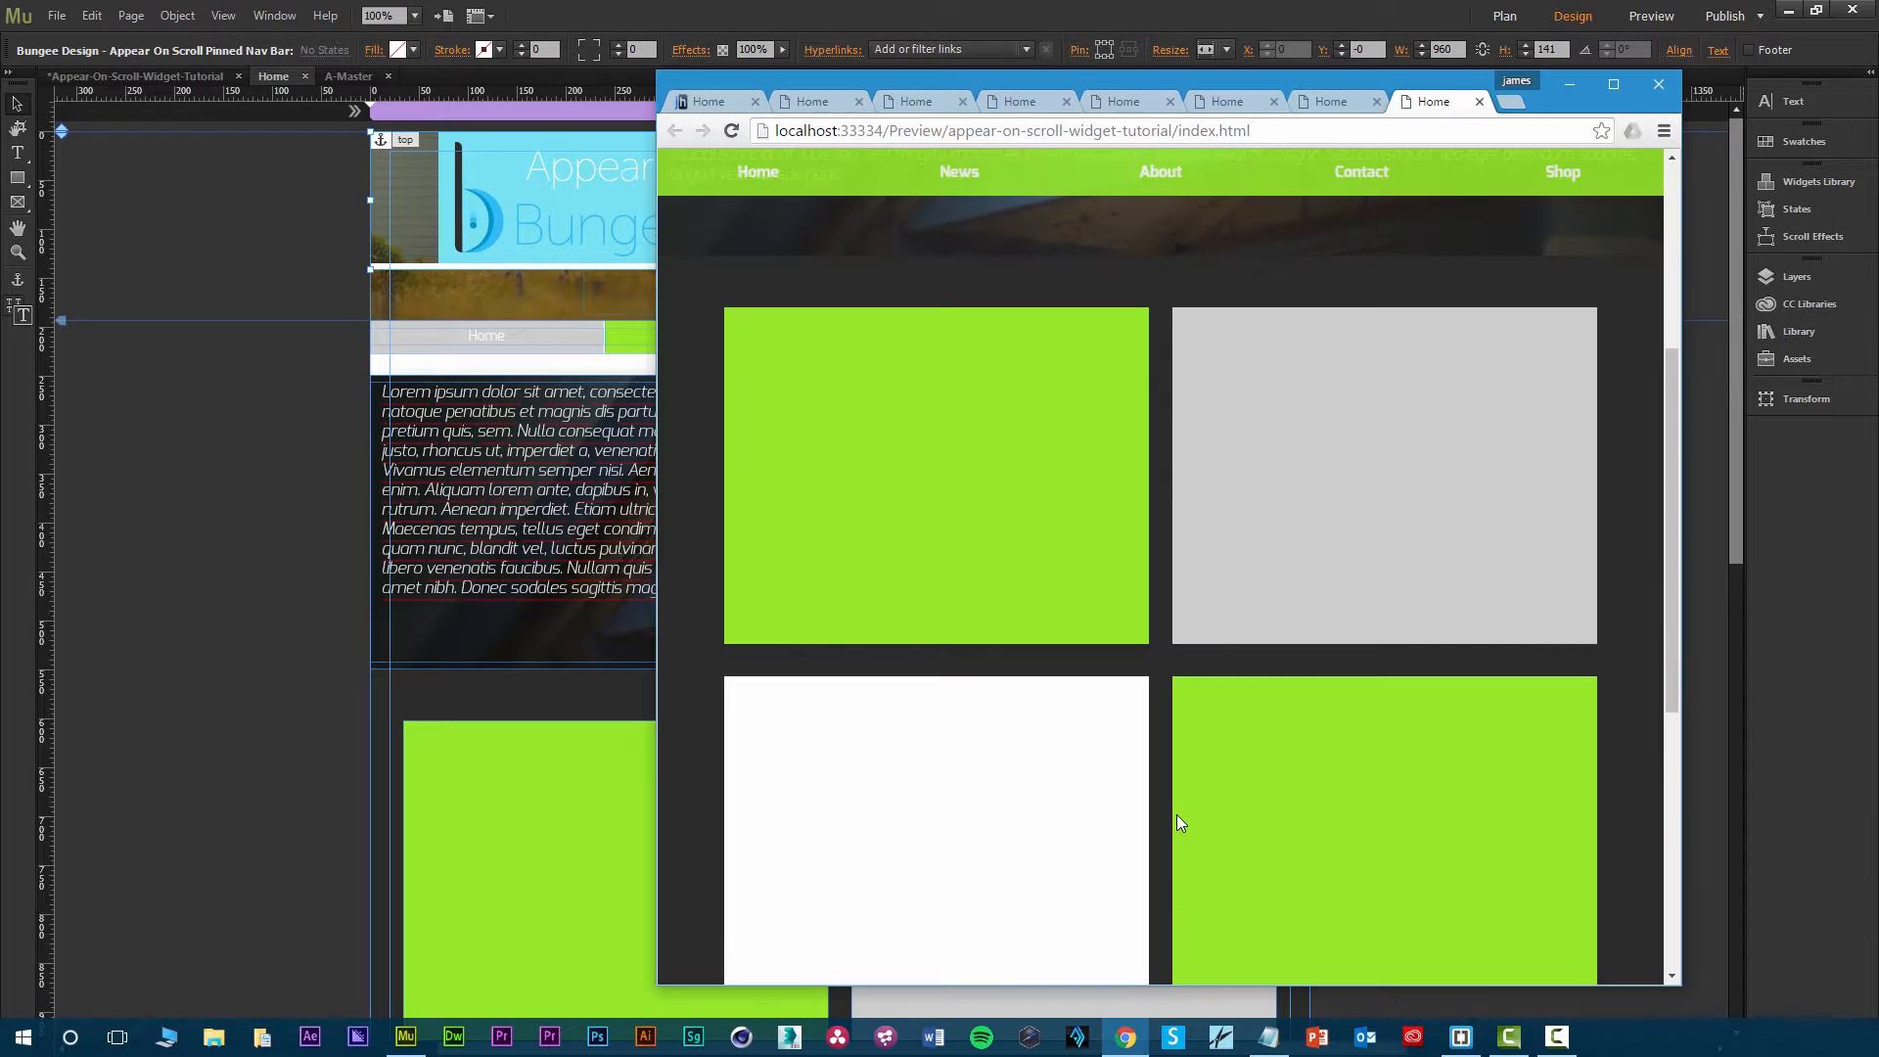
pyautogui.moveTo(1680, 574); pyautogui.dragTo(948, 548)
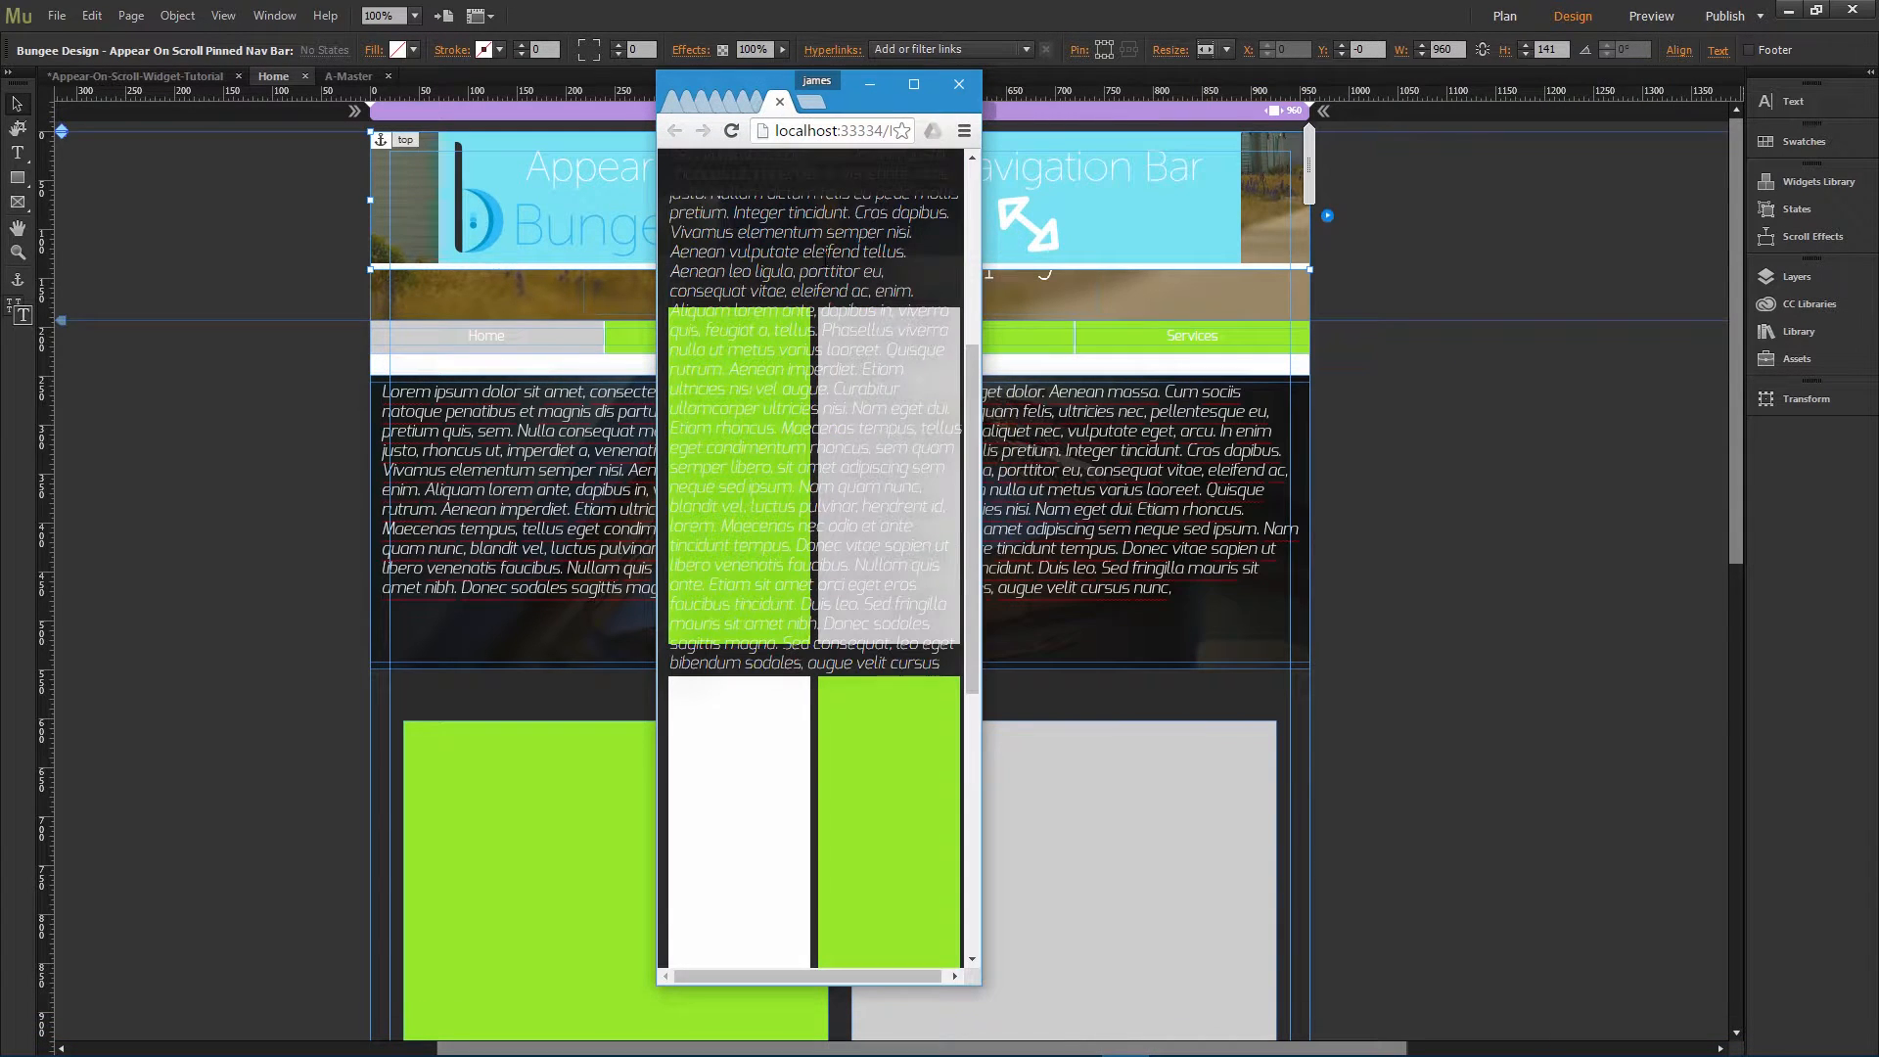
pyautogui.click(844, 186)
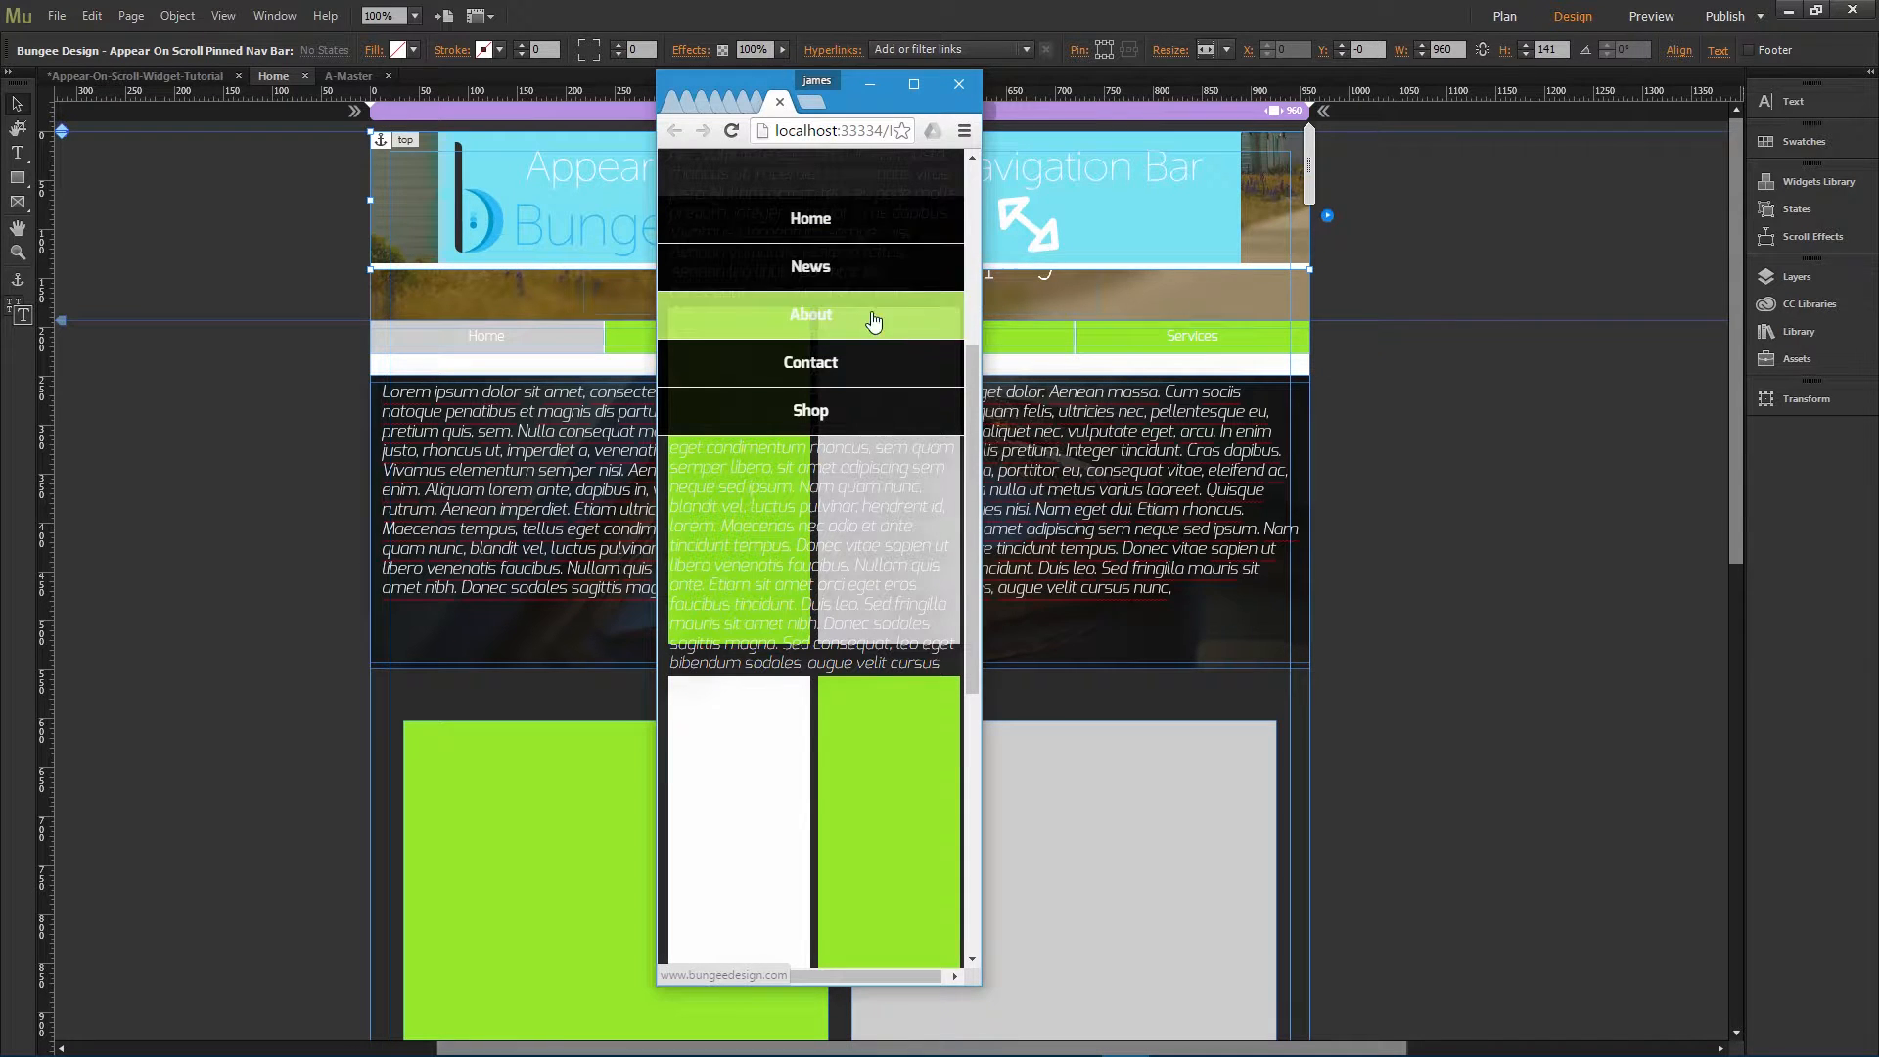
# Step: Return to Adobe Muse and view the pinned nav bar widget's Mobile View Border Color choices without changing the color
pyautogui.click(1337, 225)
pyautogui.click(1328, 216)
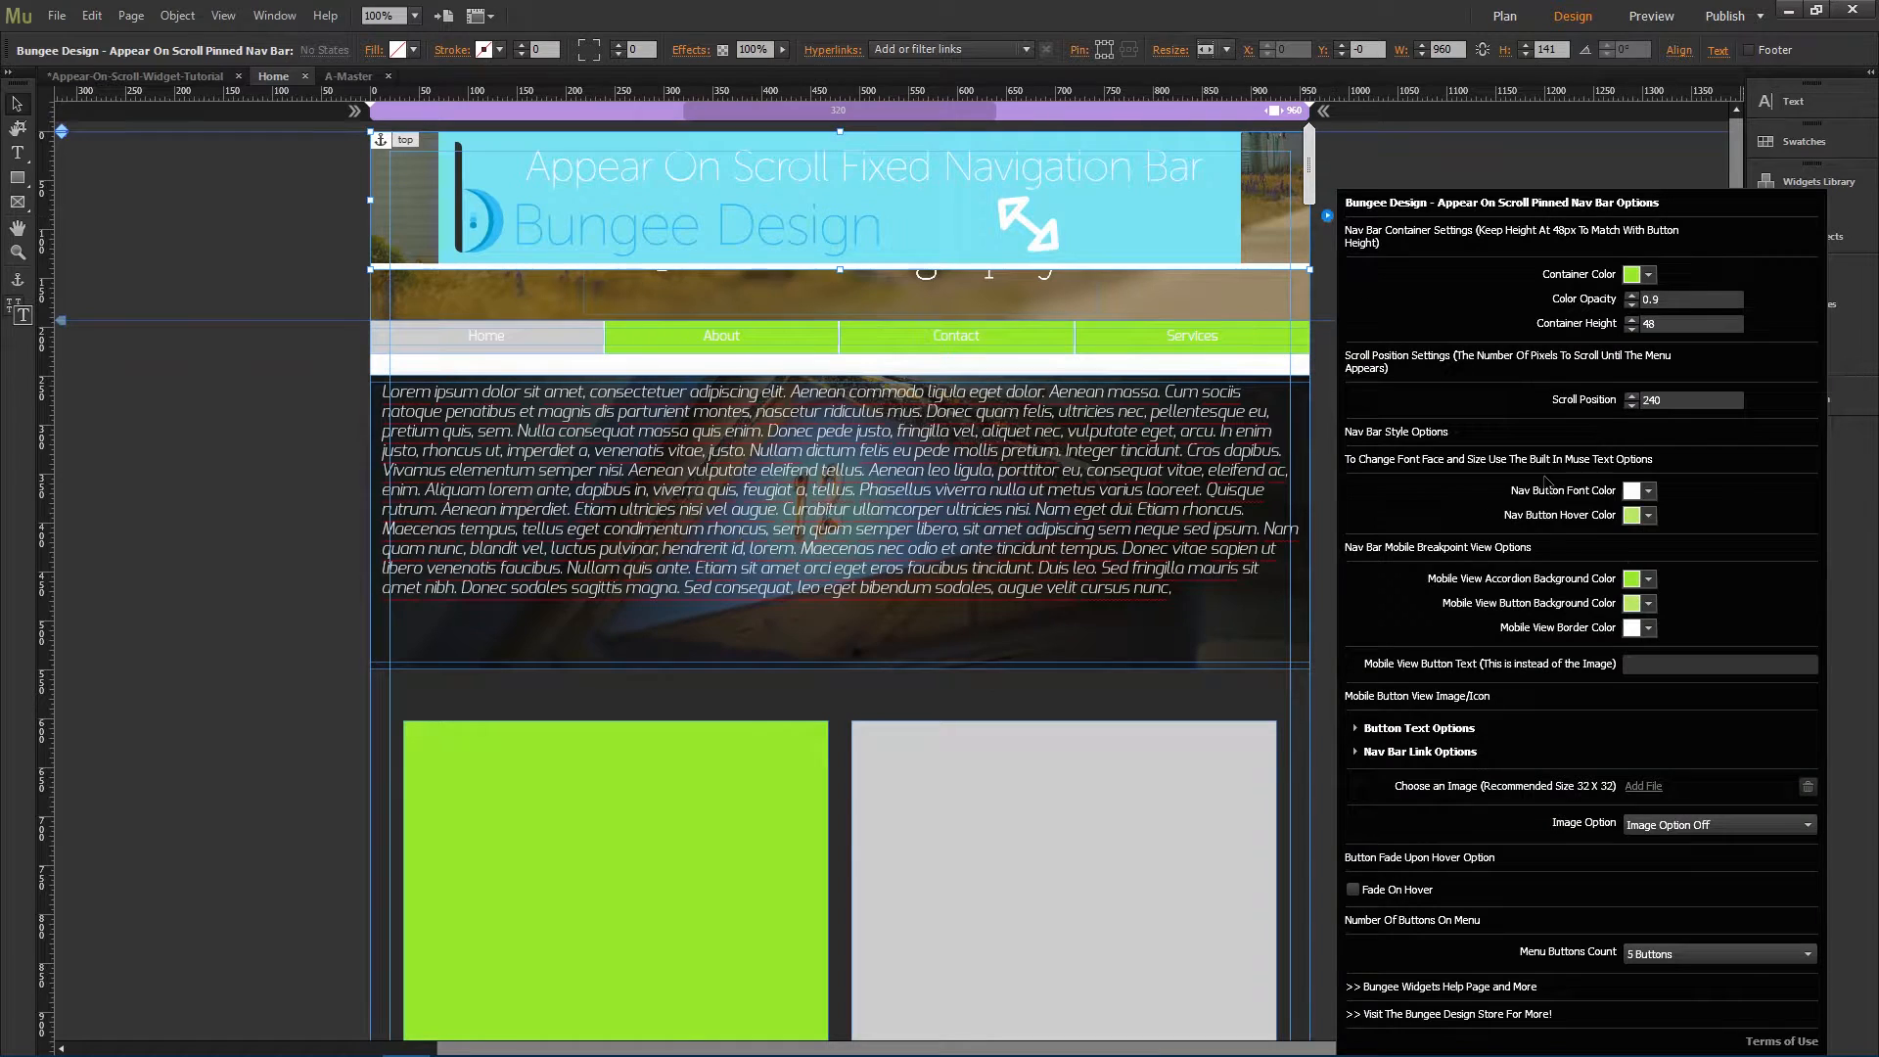
pyautogui.click(1648, 629)
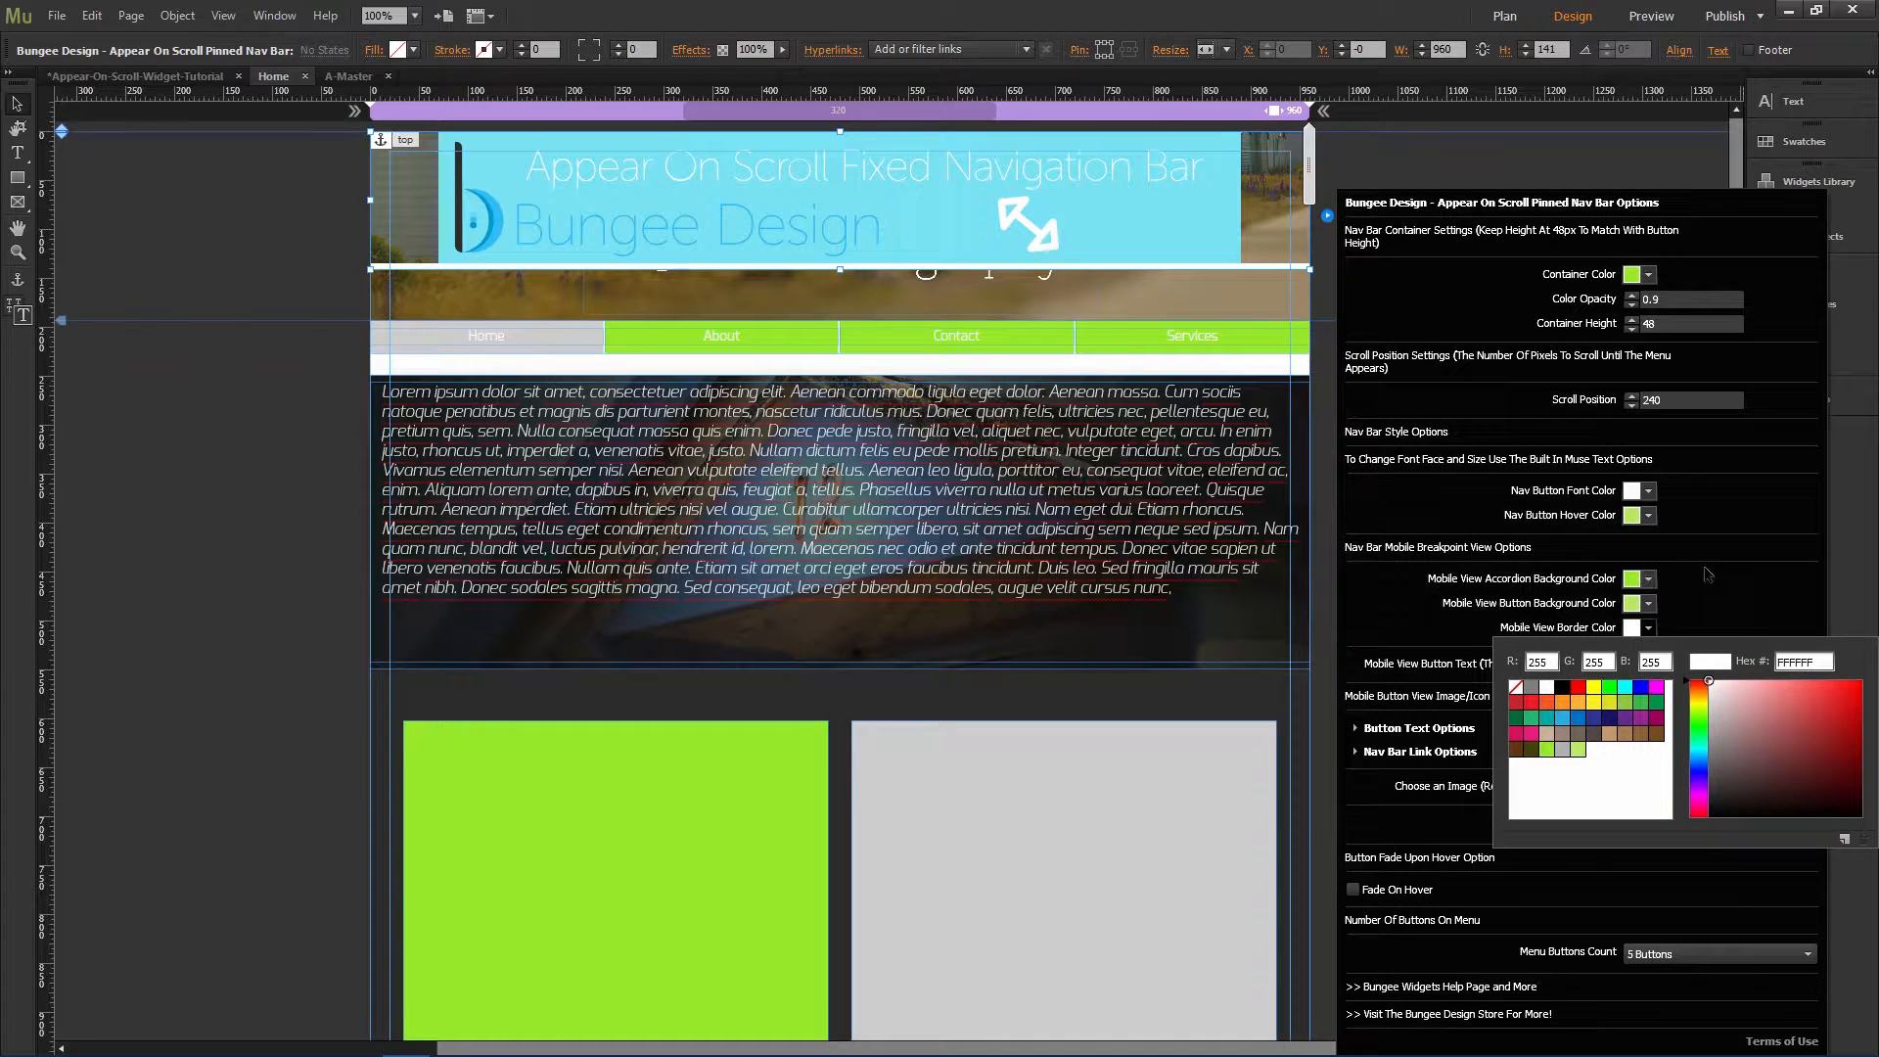
pyautogui.click(1648, 628)
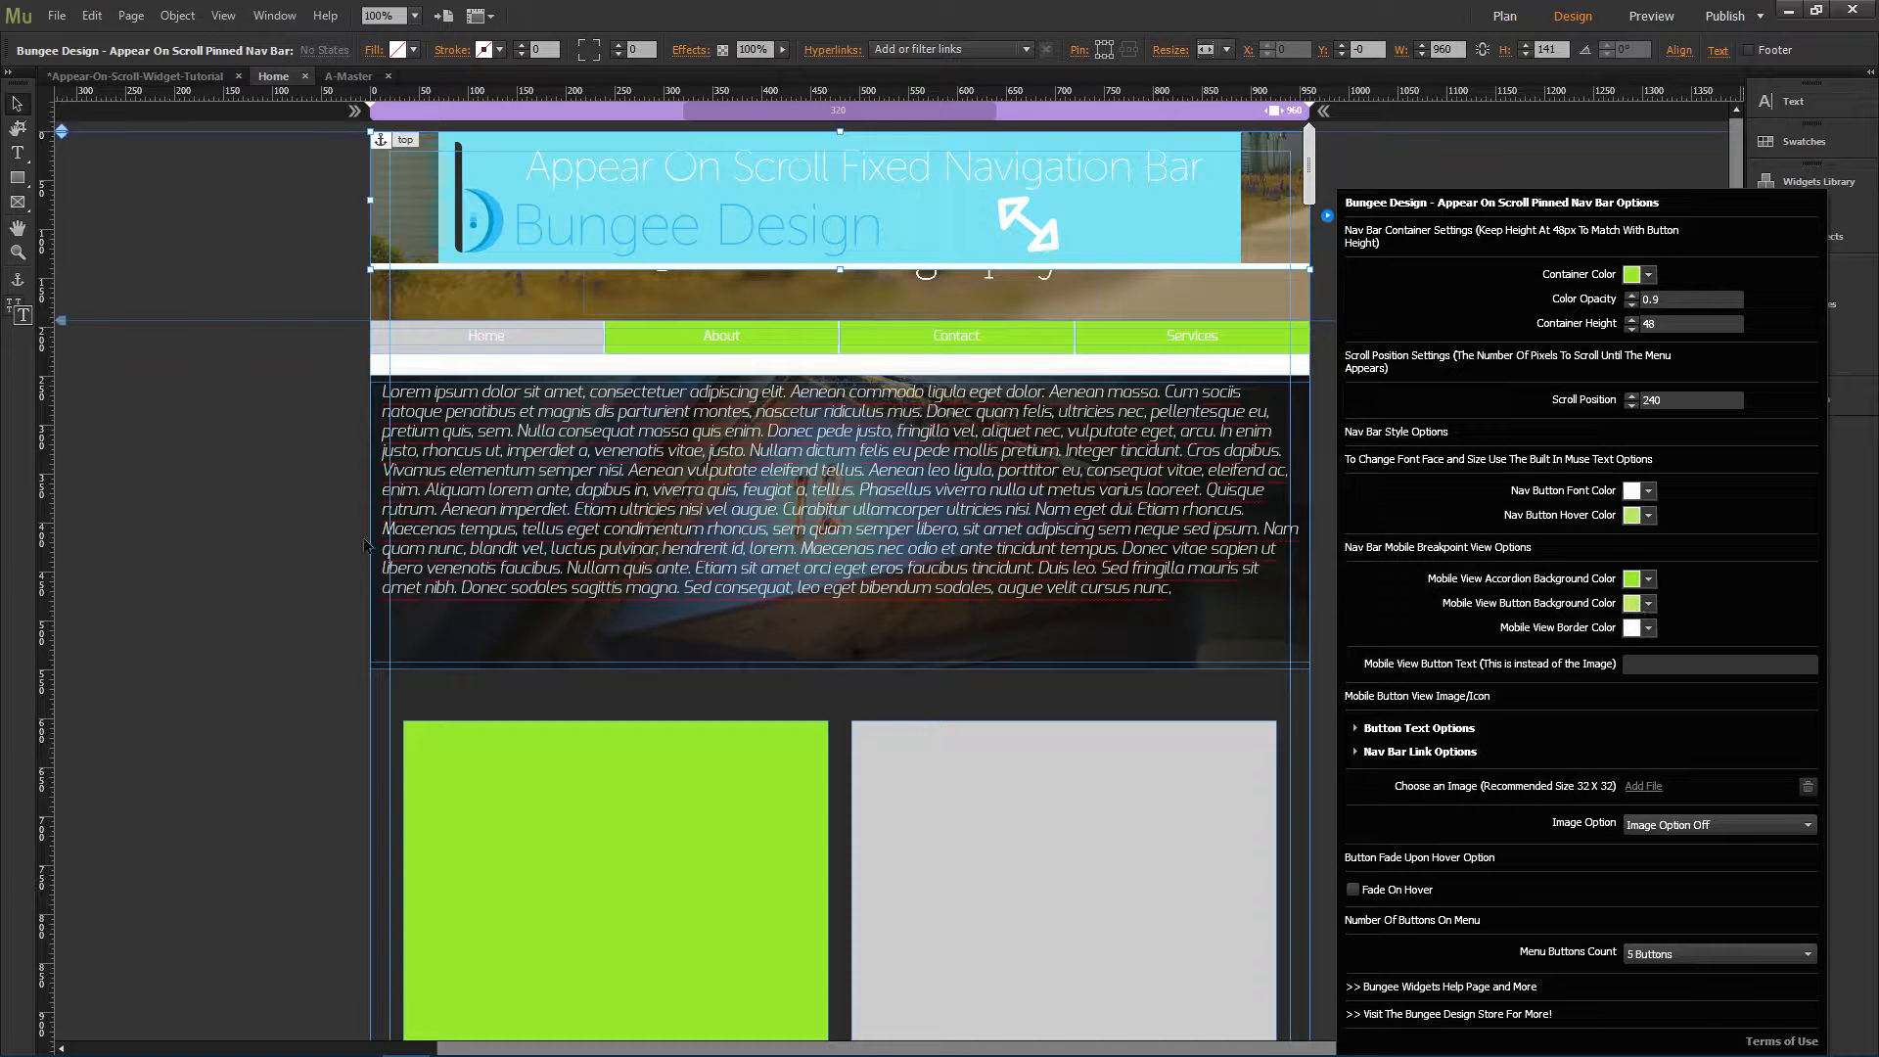
# Step: Preview the page in the browser, scroll until the pinned nav bar appears and expand its mobile menu to check the border colors
pyautogui.click(361, 505)
pyautogui.click(57, 16)
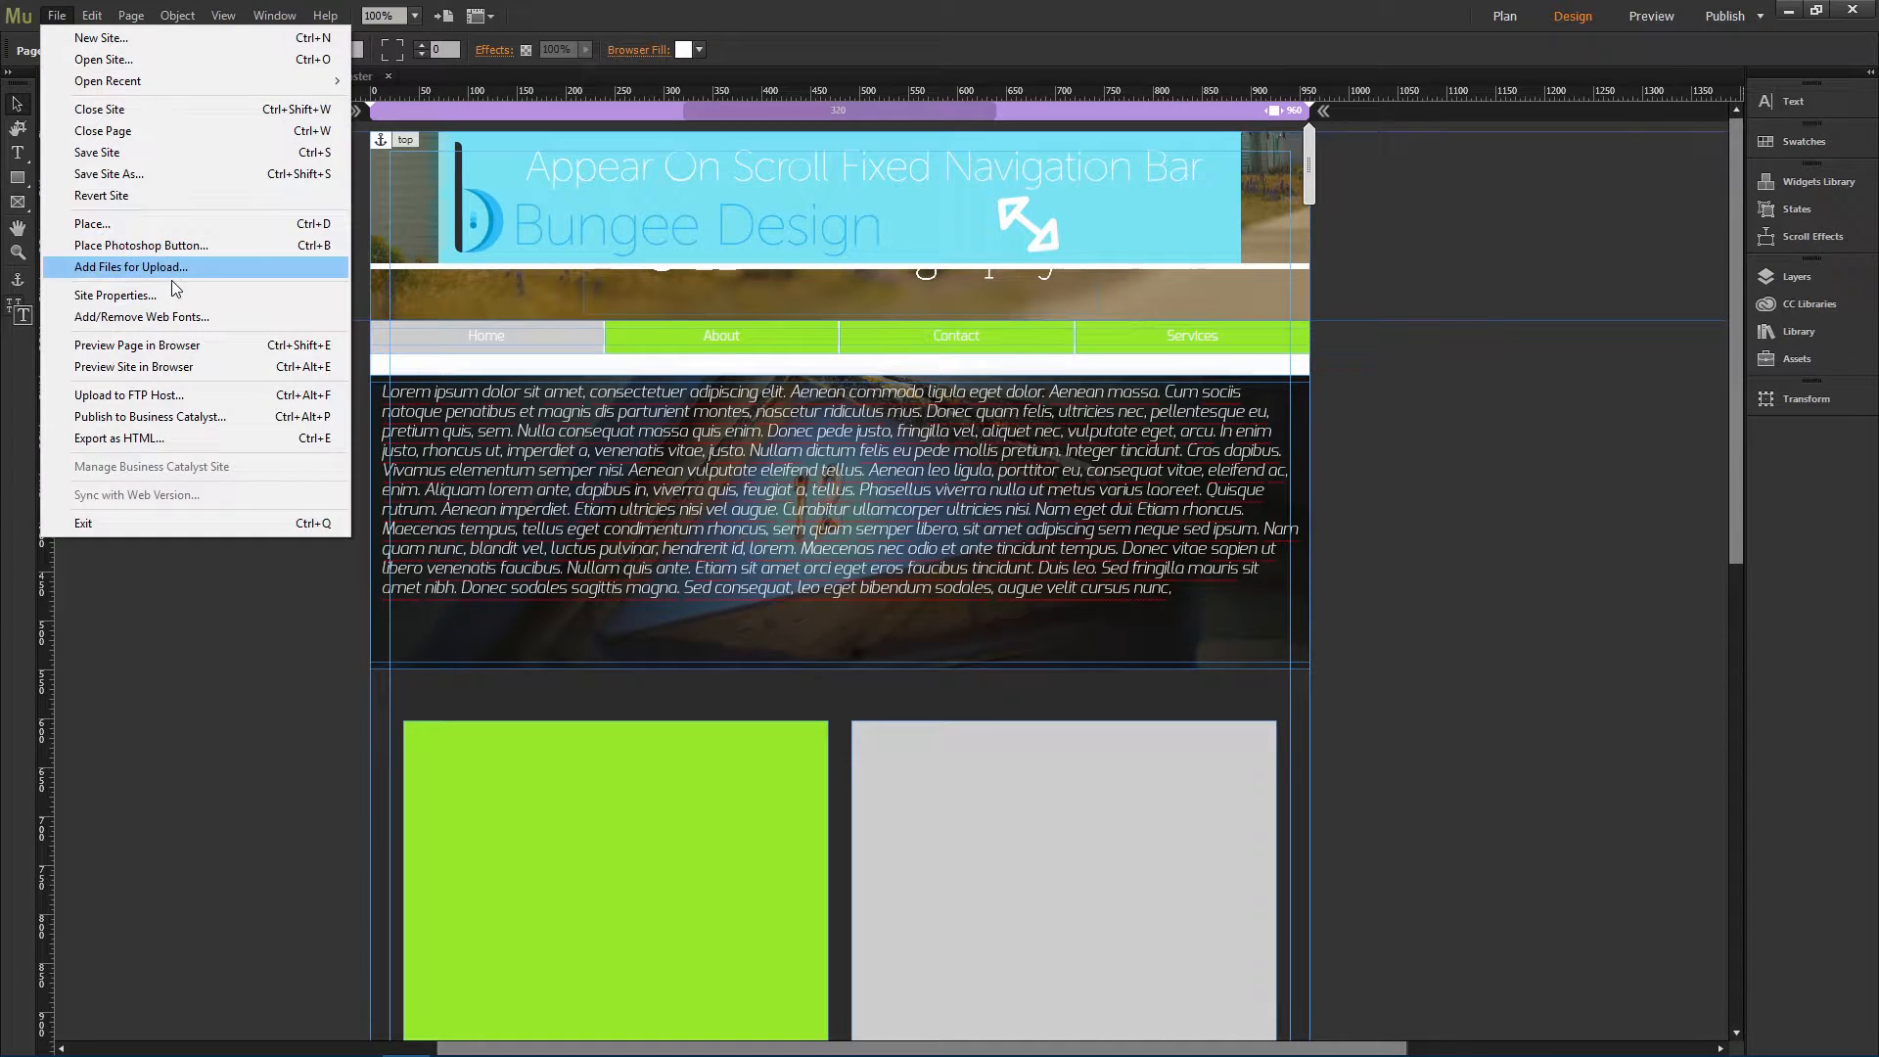
pyautogui.click(184, 344)
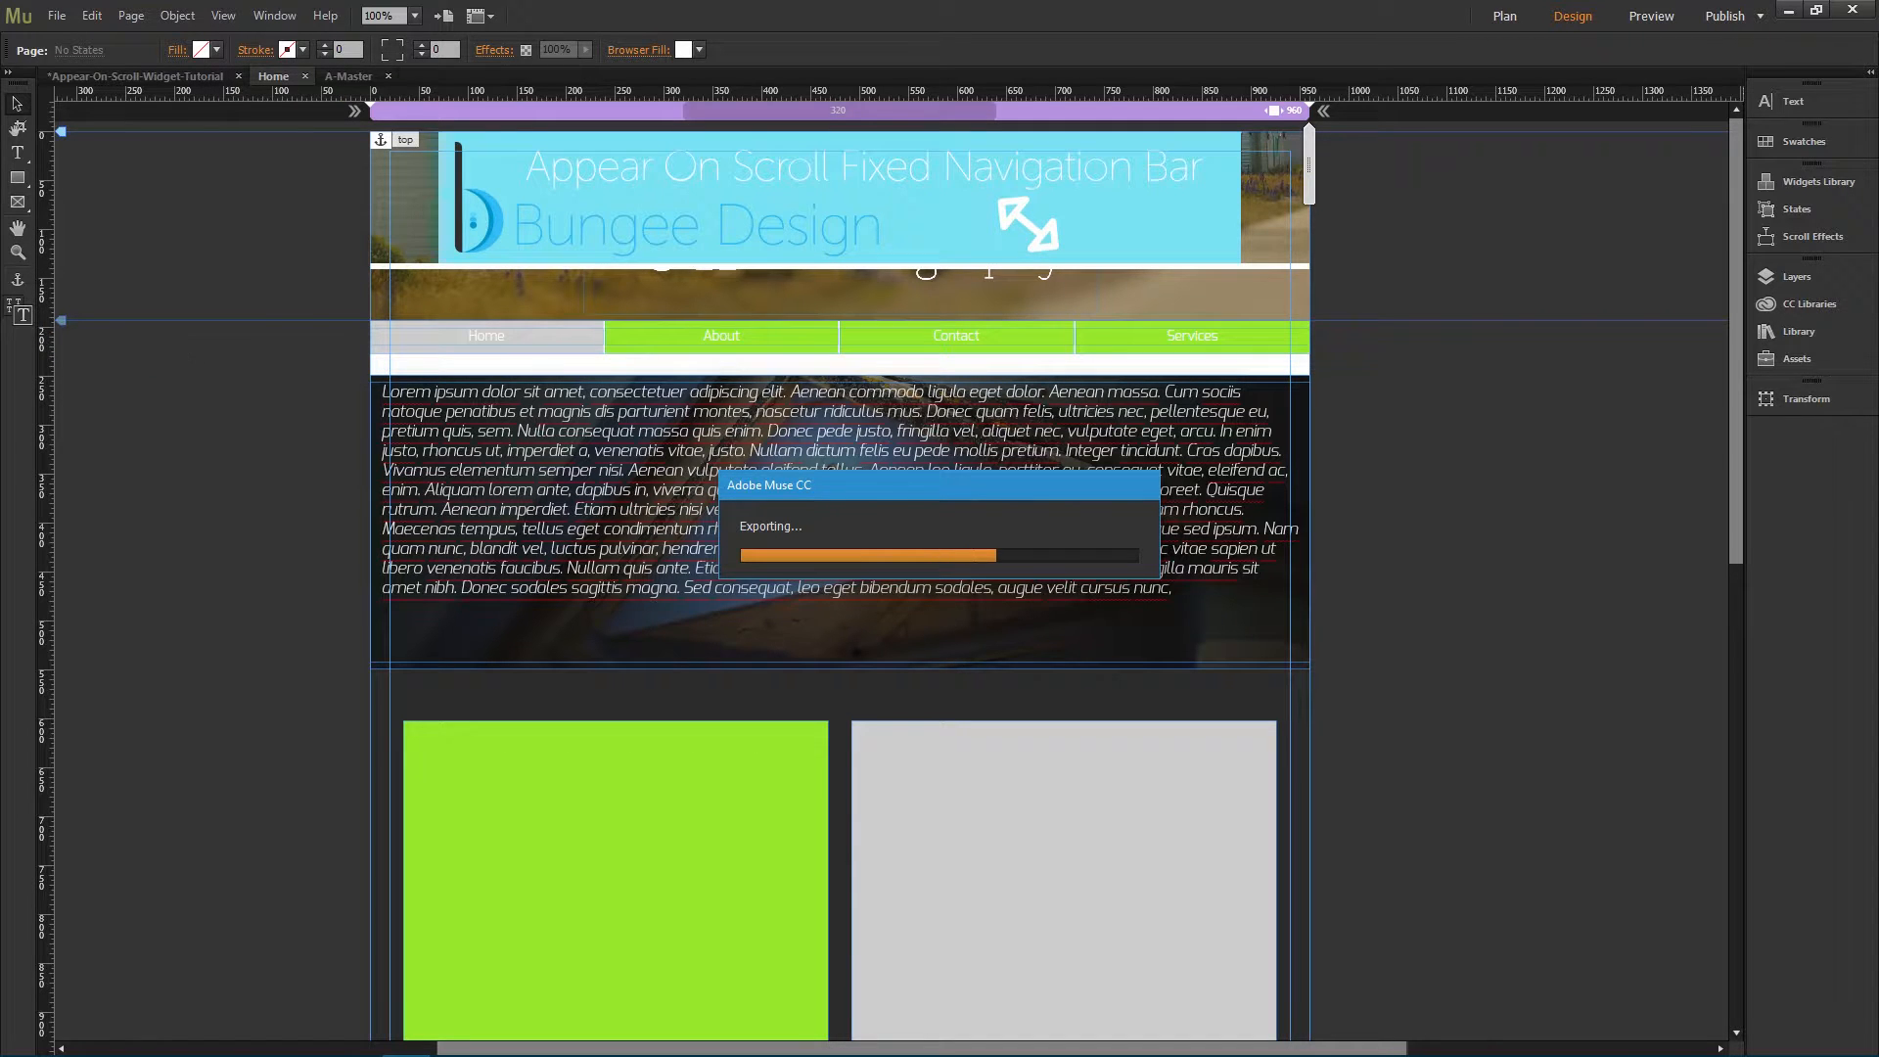
pyautogui.scroll(-3, 810, 385)
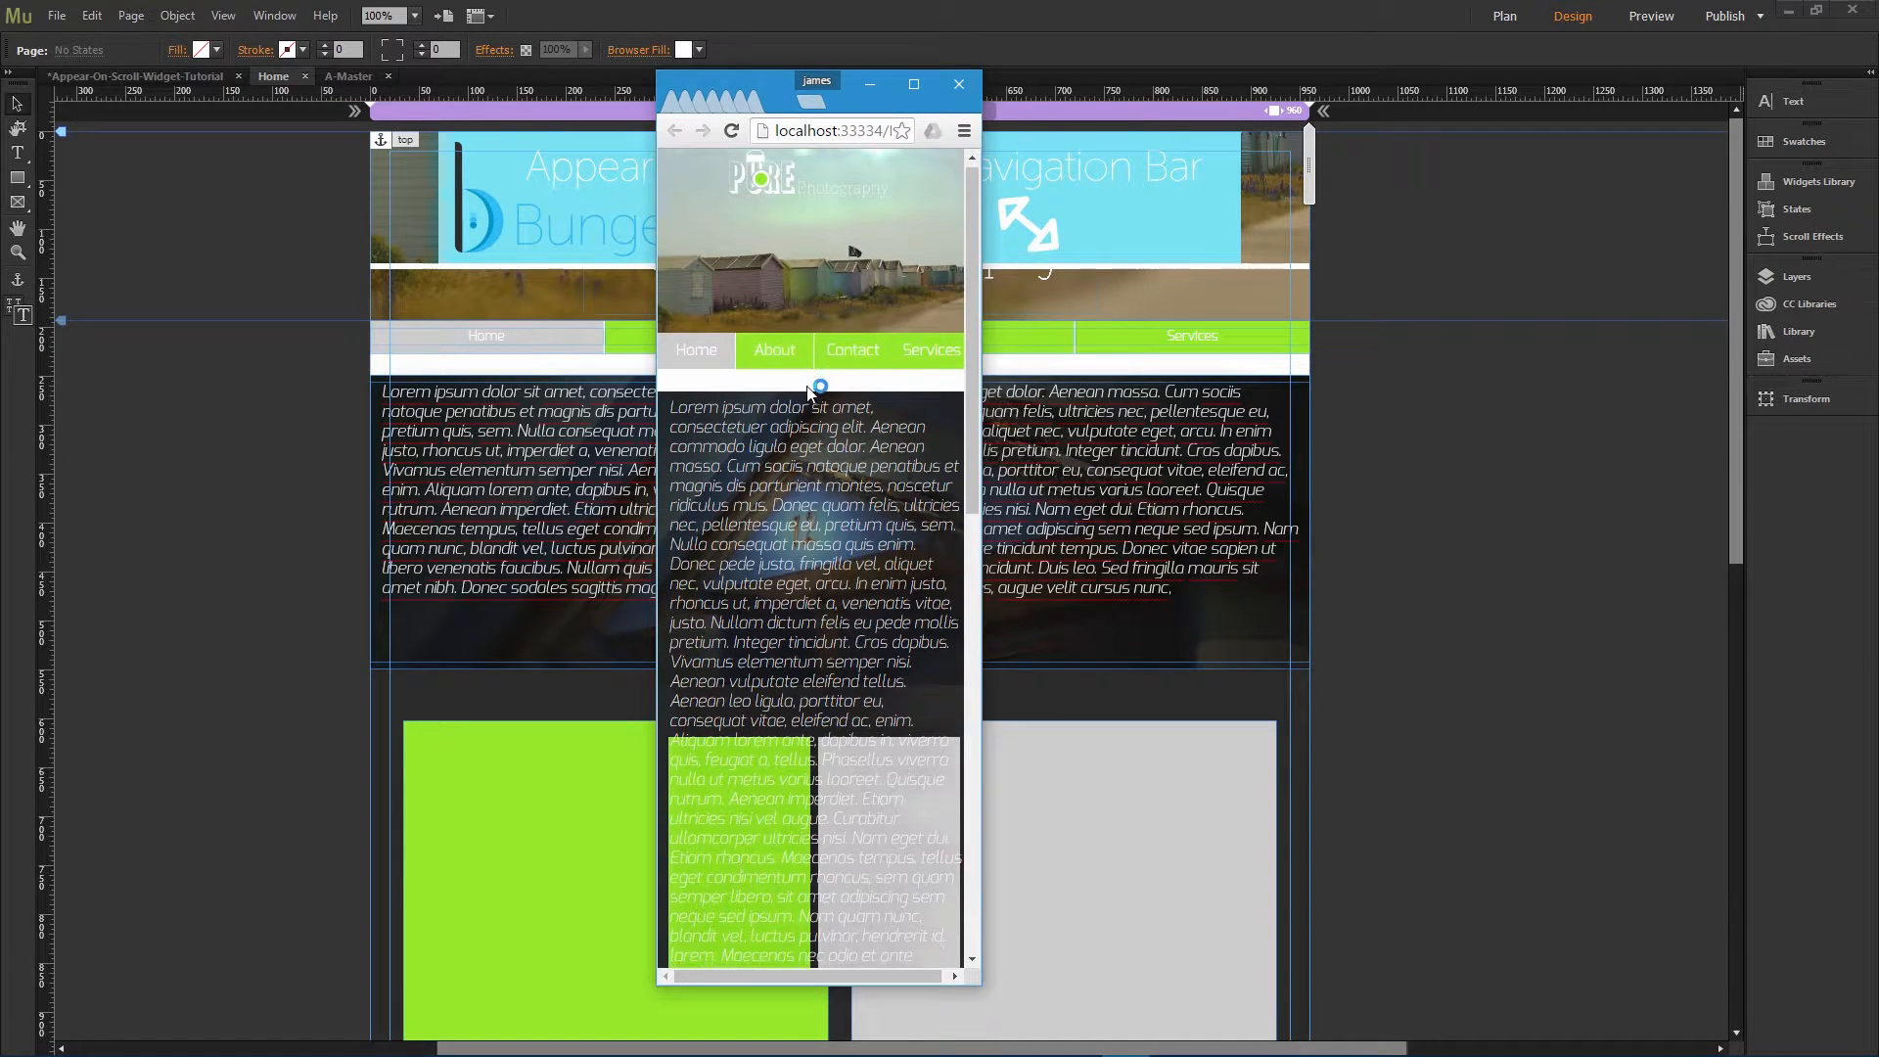
pyautogui.scroll(-1, 809, 489)
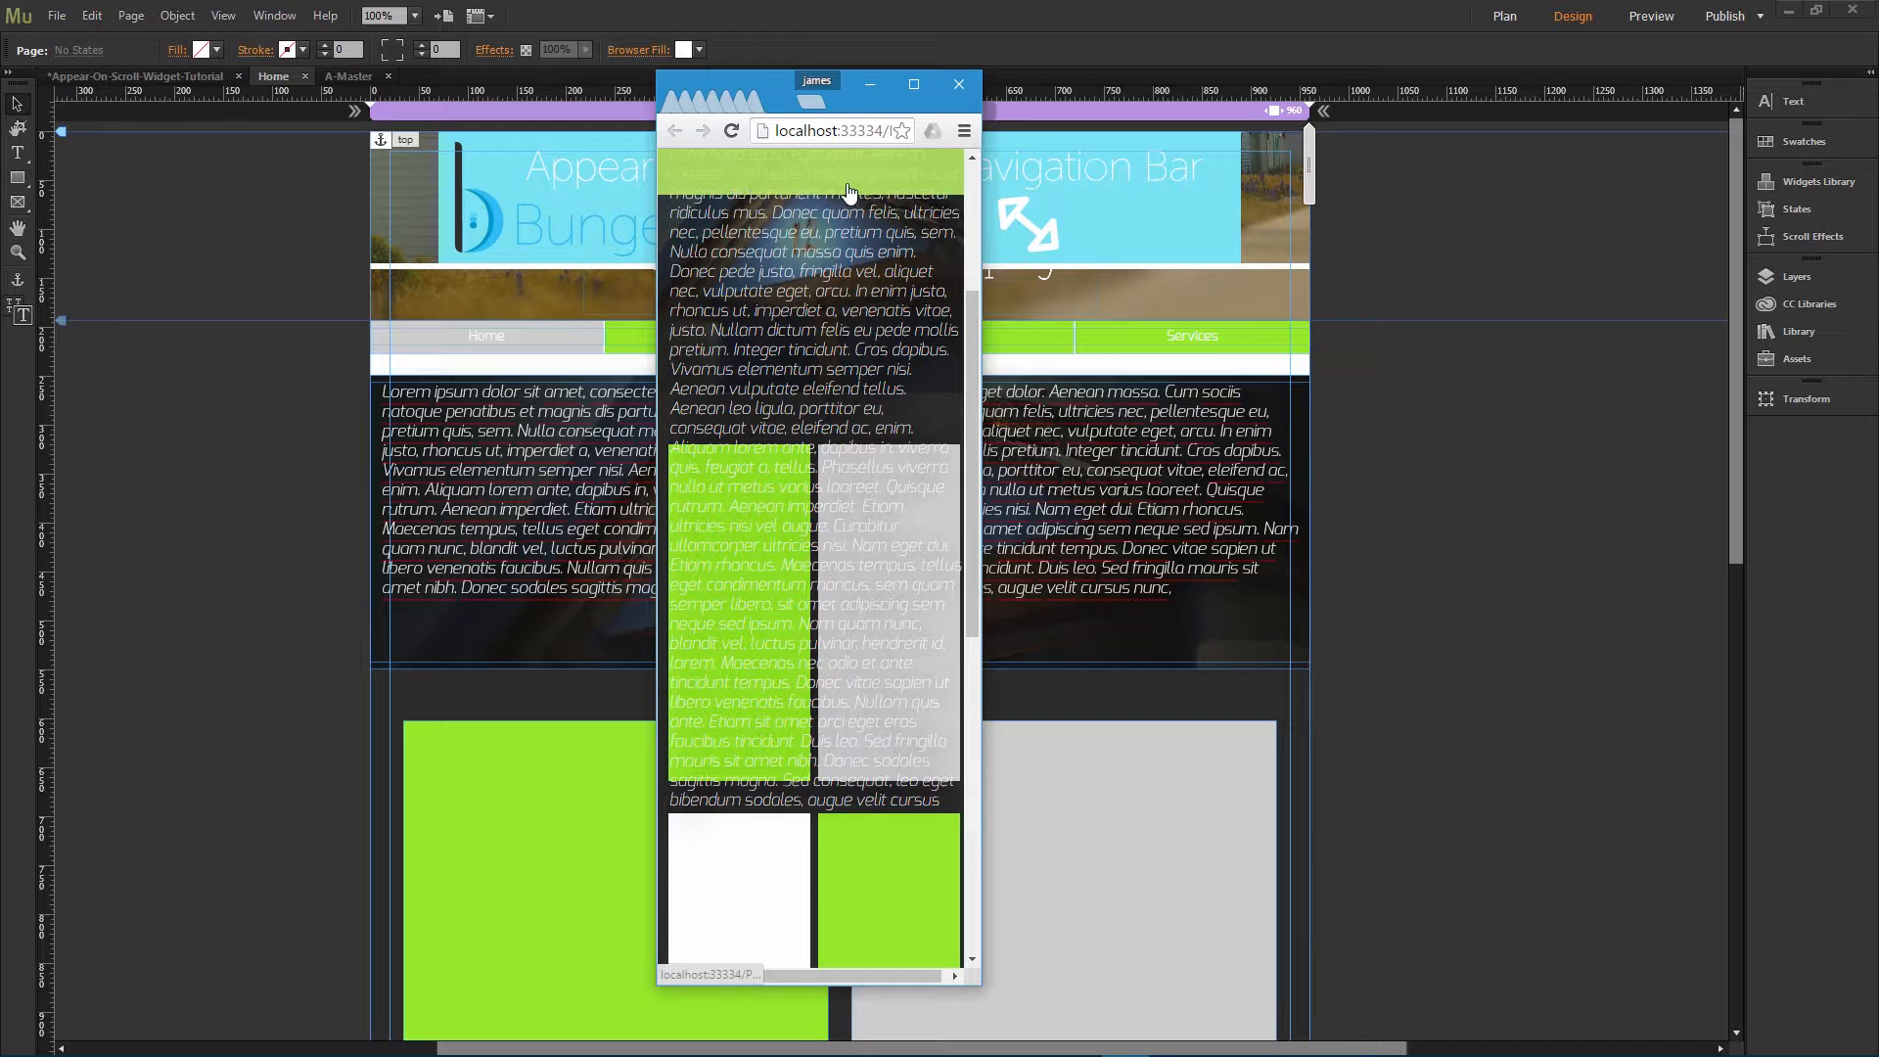
pyautogui.click(831, 184)
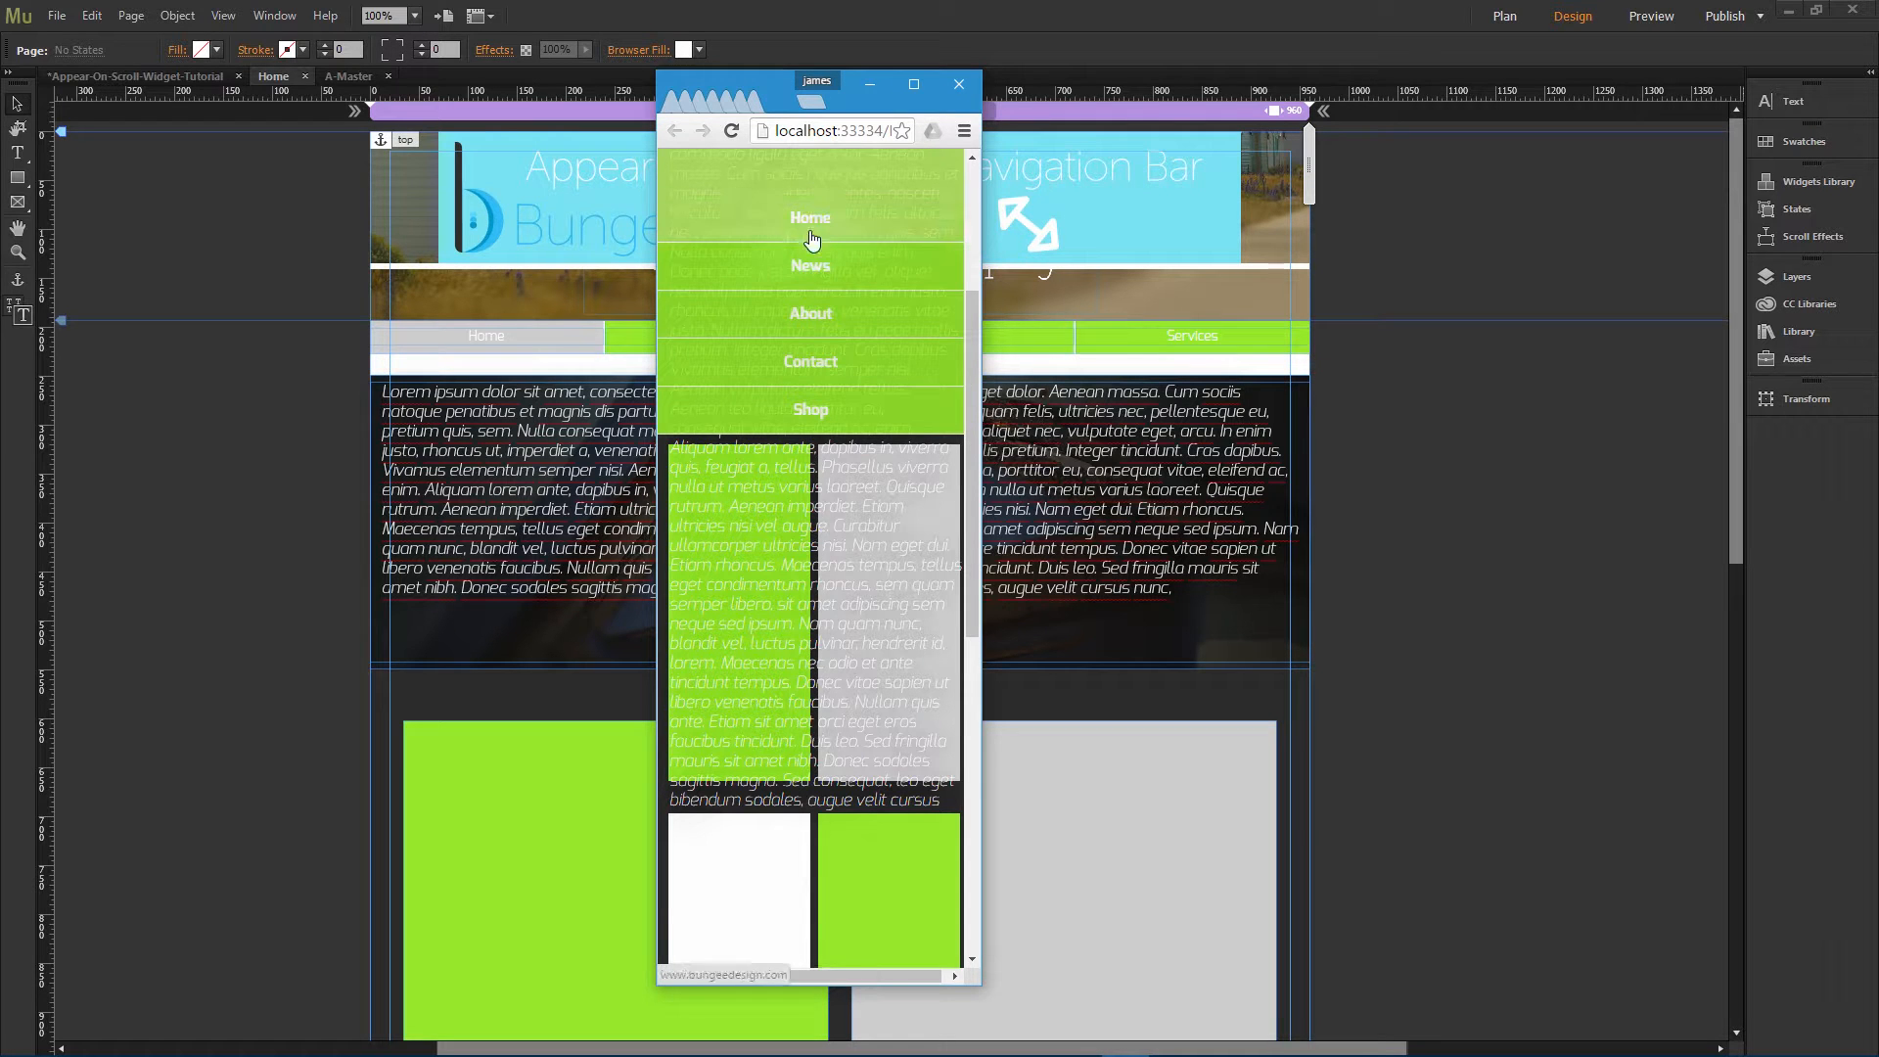
# Step: Scroll the browser preview with the mobile menu expanded, collapsing and reopening it to examine its translucency over the page text
pyautogui.scroll(-6, 812, 285)
pyautogui.scroll(6, 812, 285)
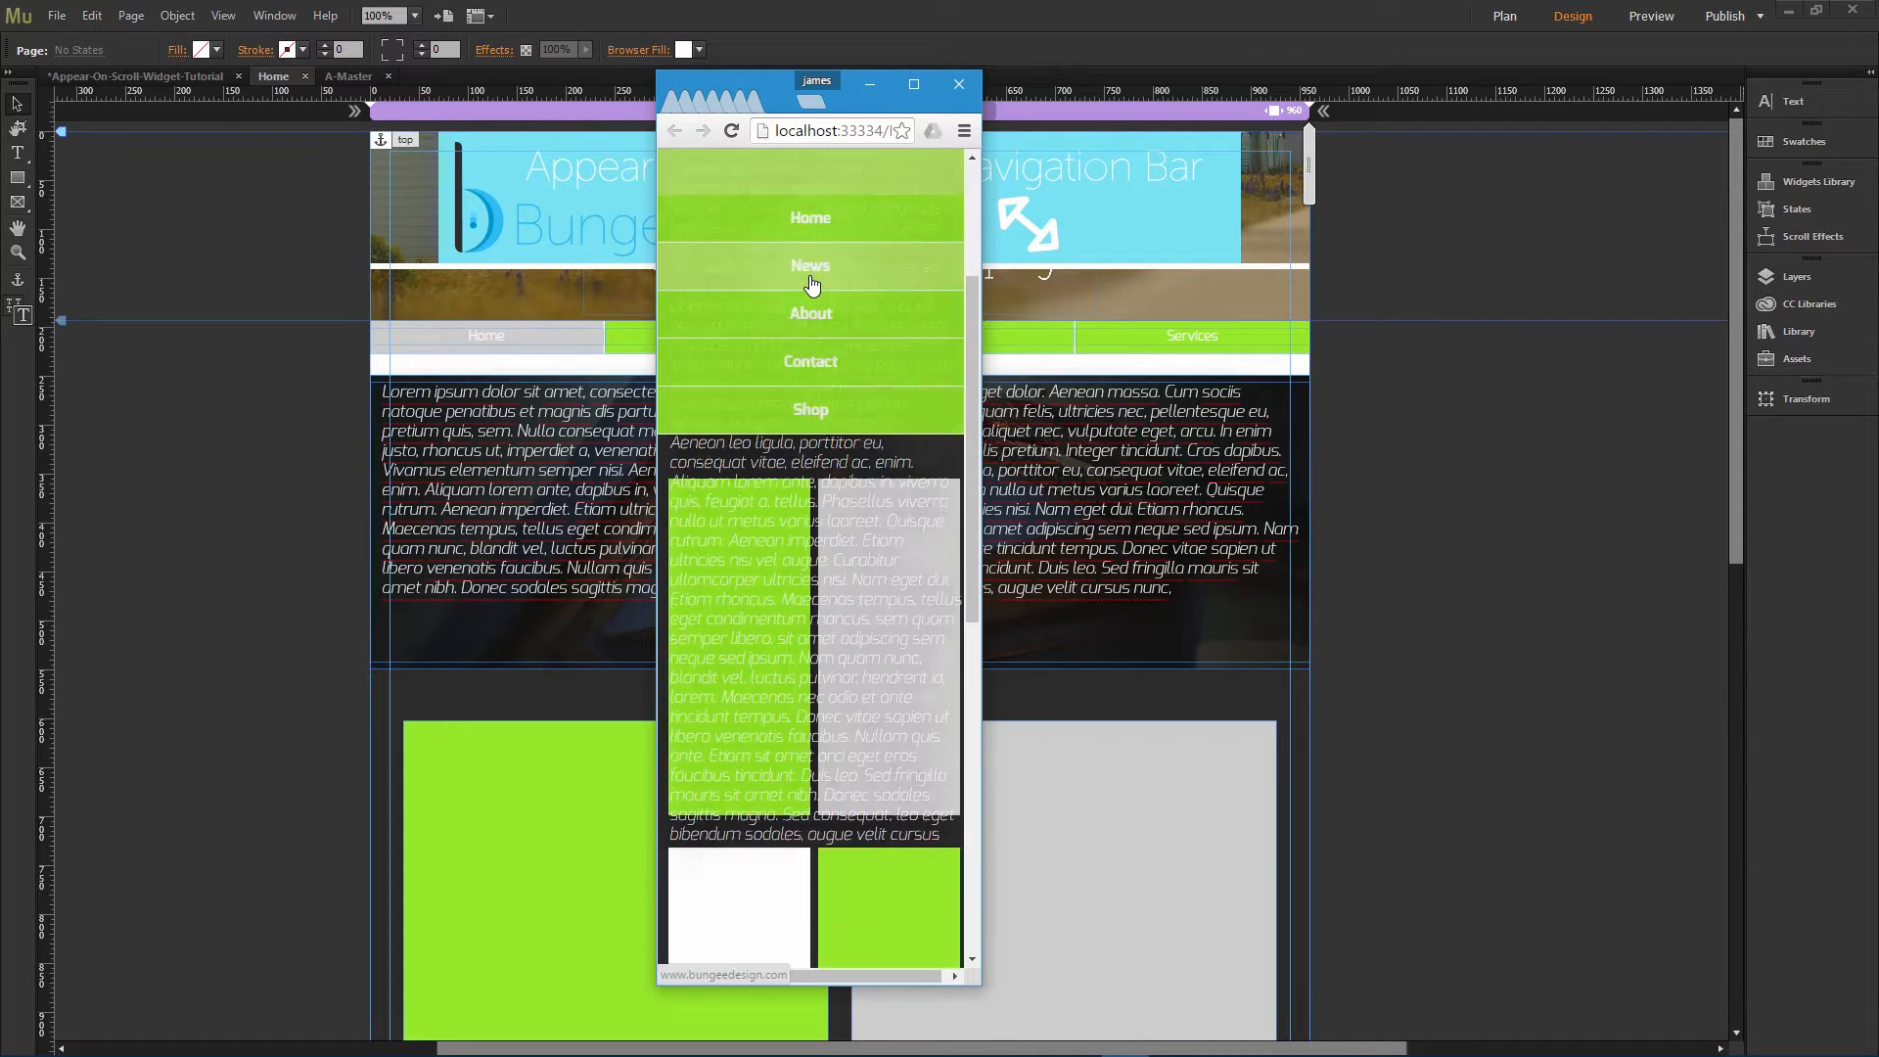
pyautogui.scroll(1, 810, 285)
pyautogui.scroll(-2, 840, 243)
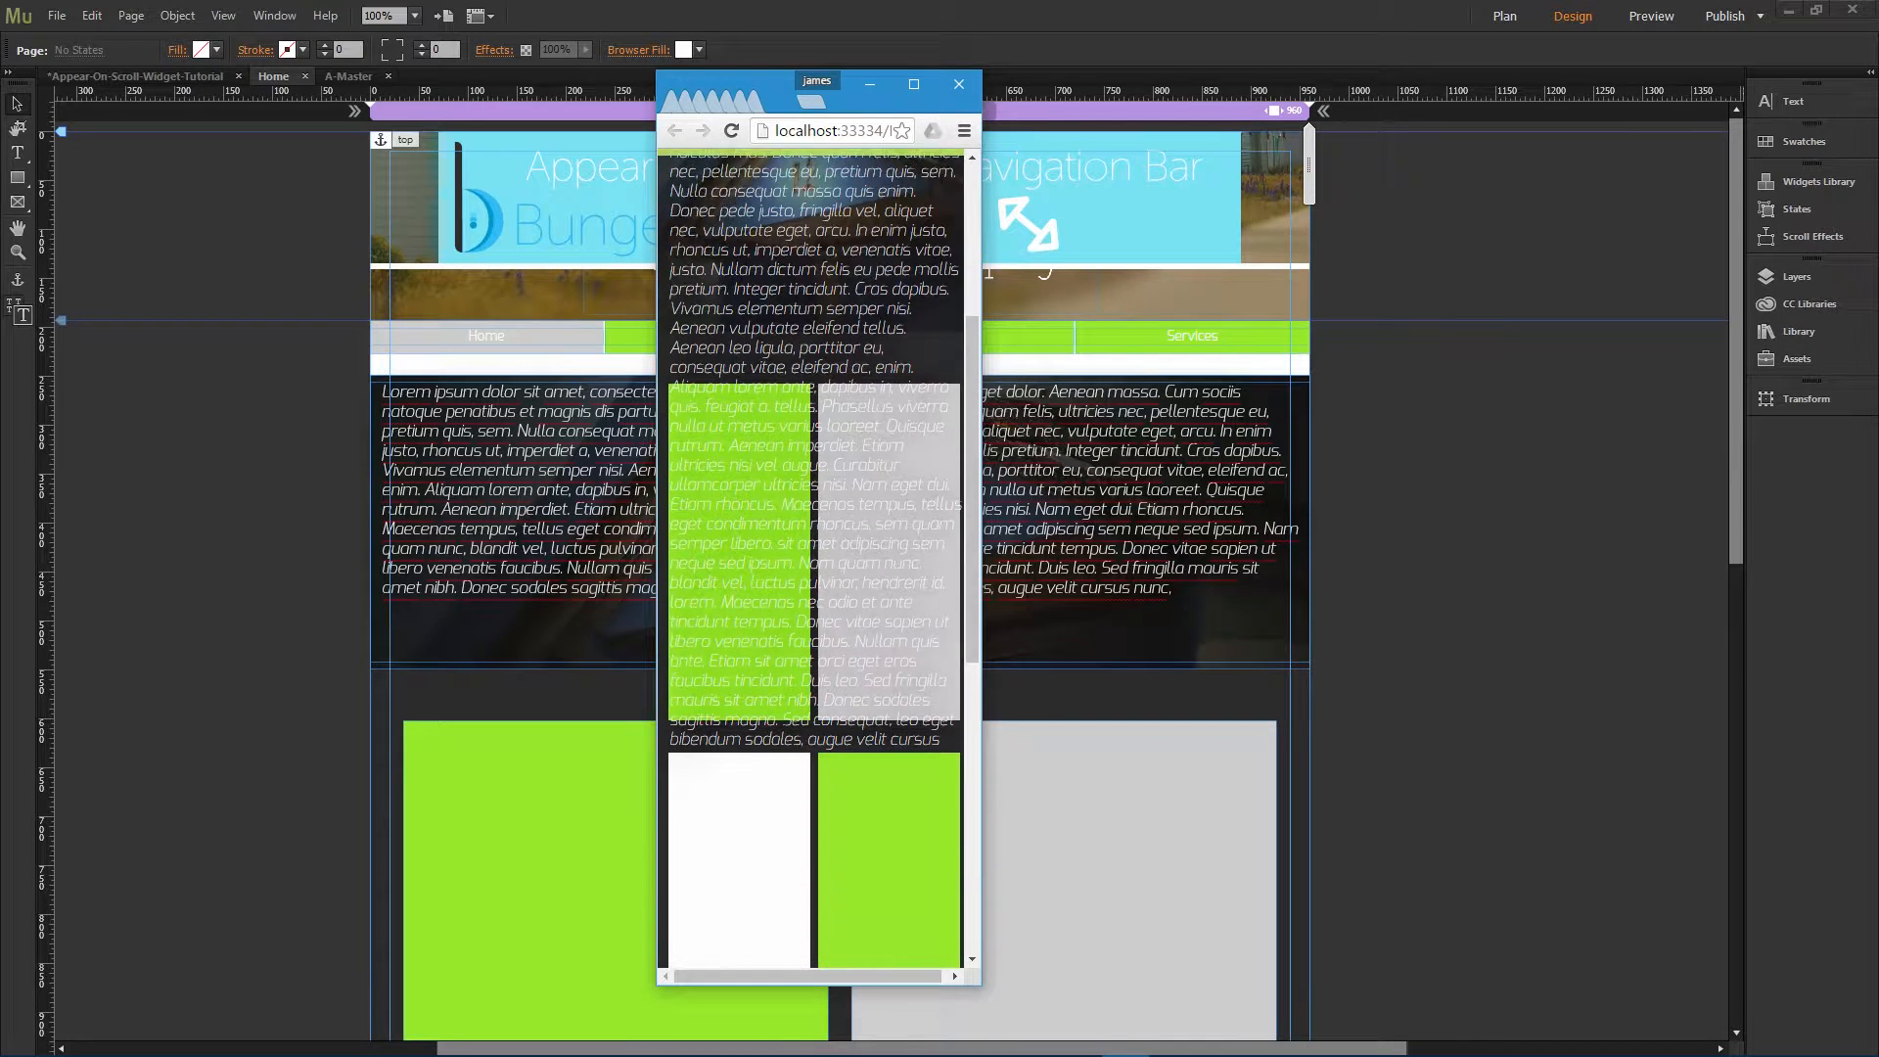
pyautogui.click(820, 192)
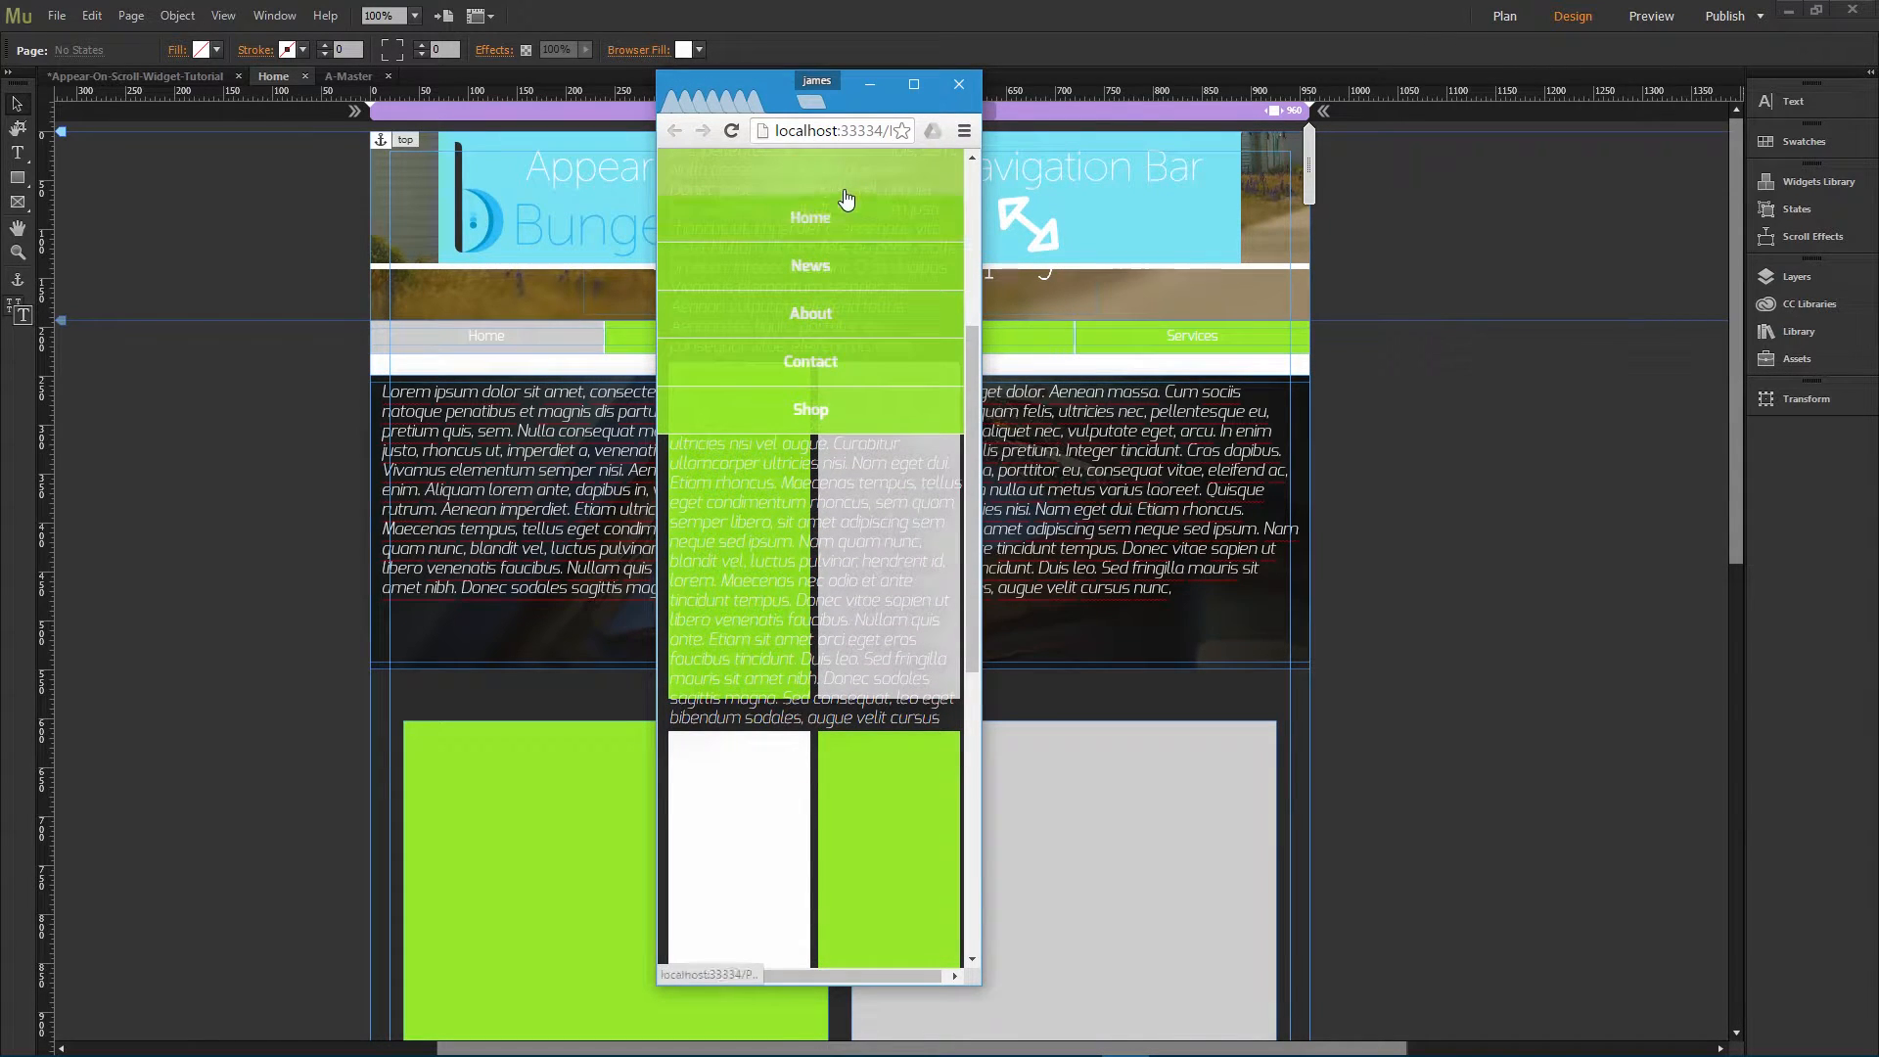
pyautogui.scroll(1, 846, 198)
pyautogui.click(849, 196)
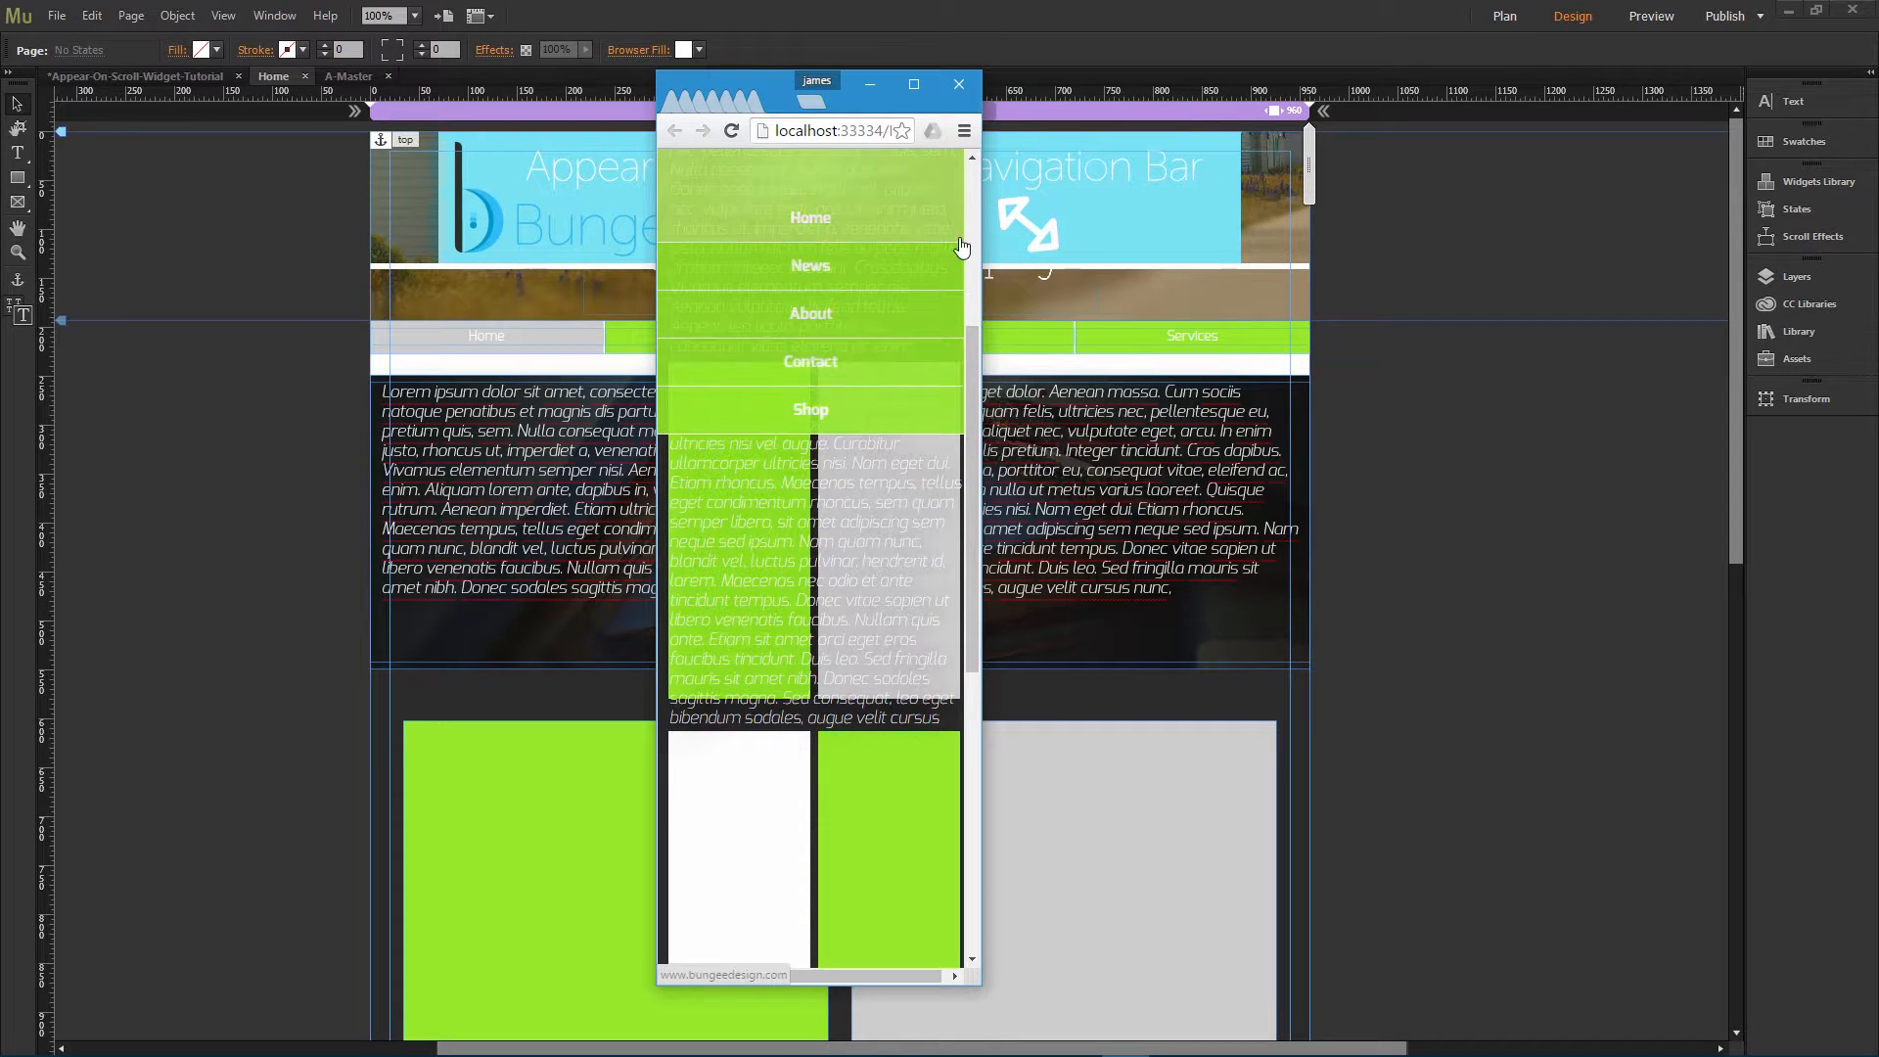
# Step: Widen the browser preview slightly and scroll the page to examine the mobile menu over the content
pyautogui.moveTo(981, 220); pyautogui.dragTo(1093, 259)
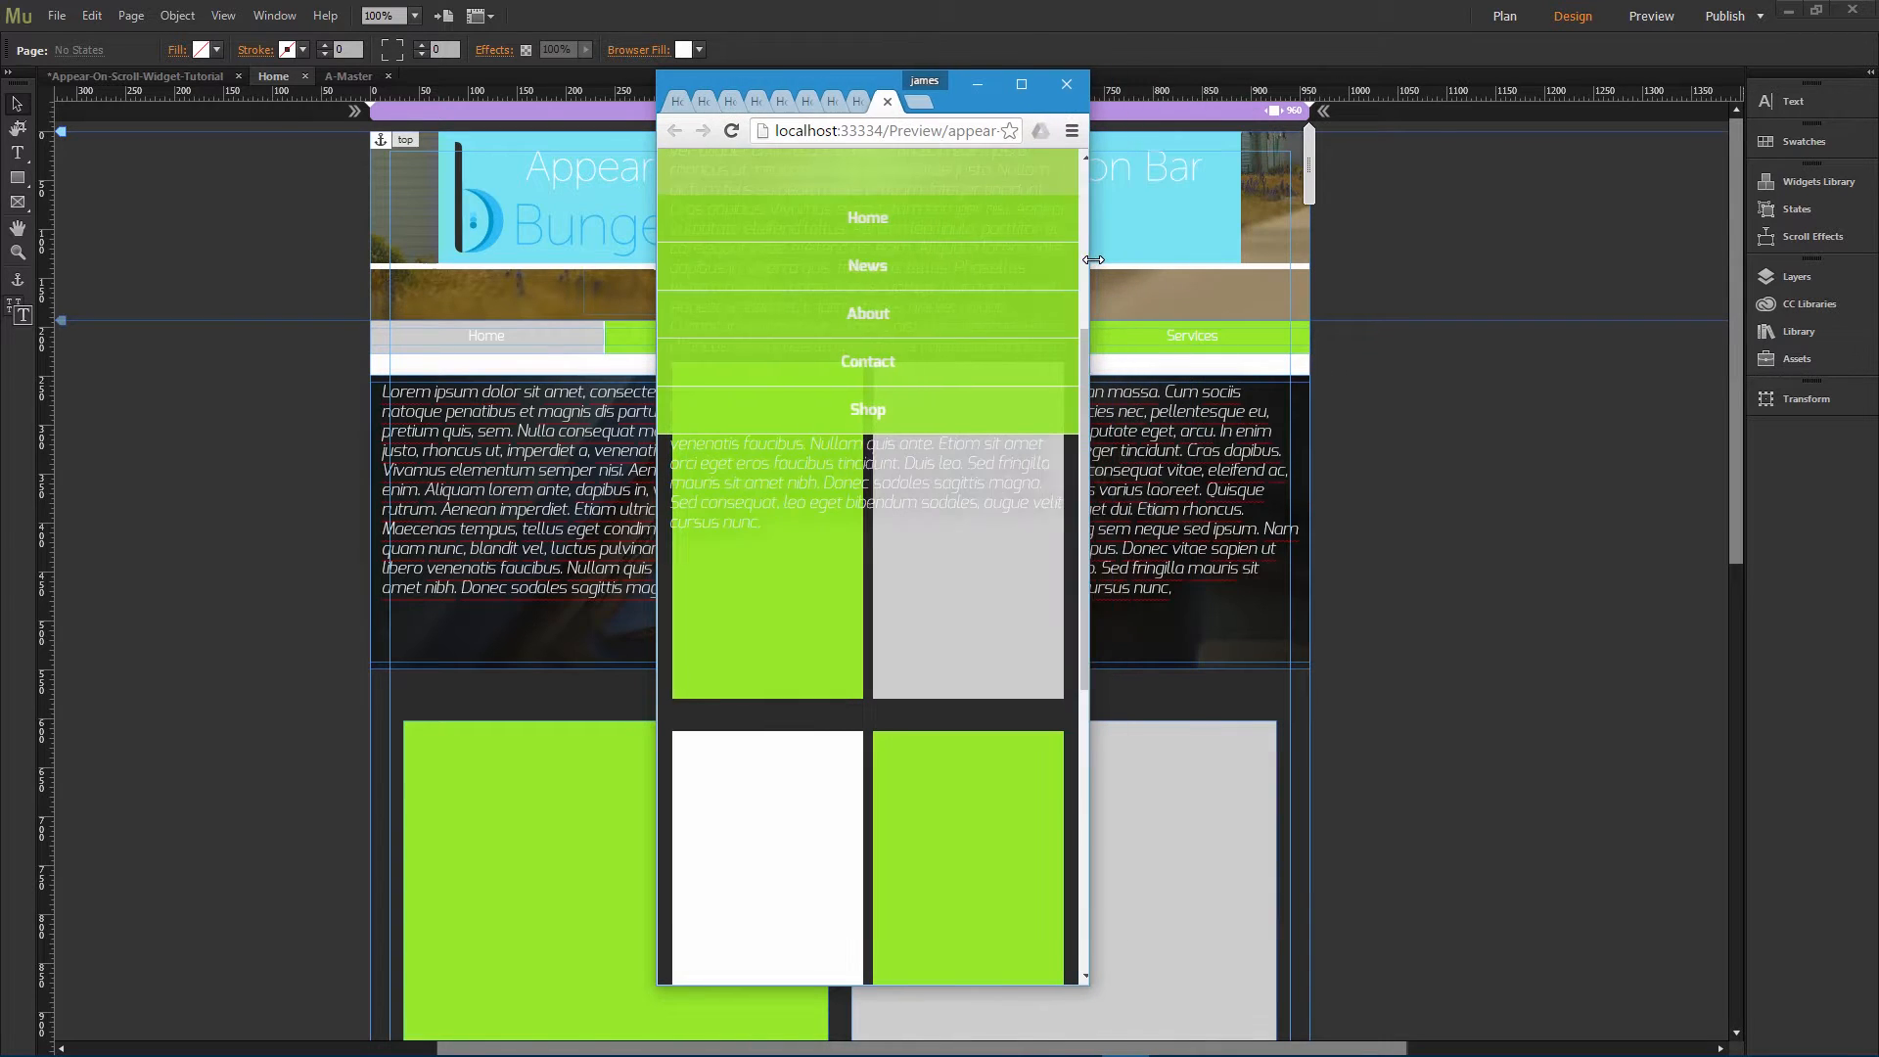
pyautogui.scroll(-1, 893, 372)
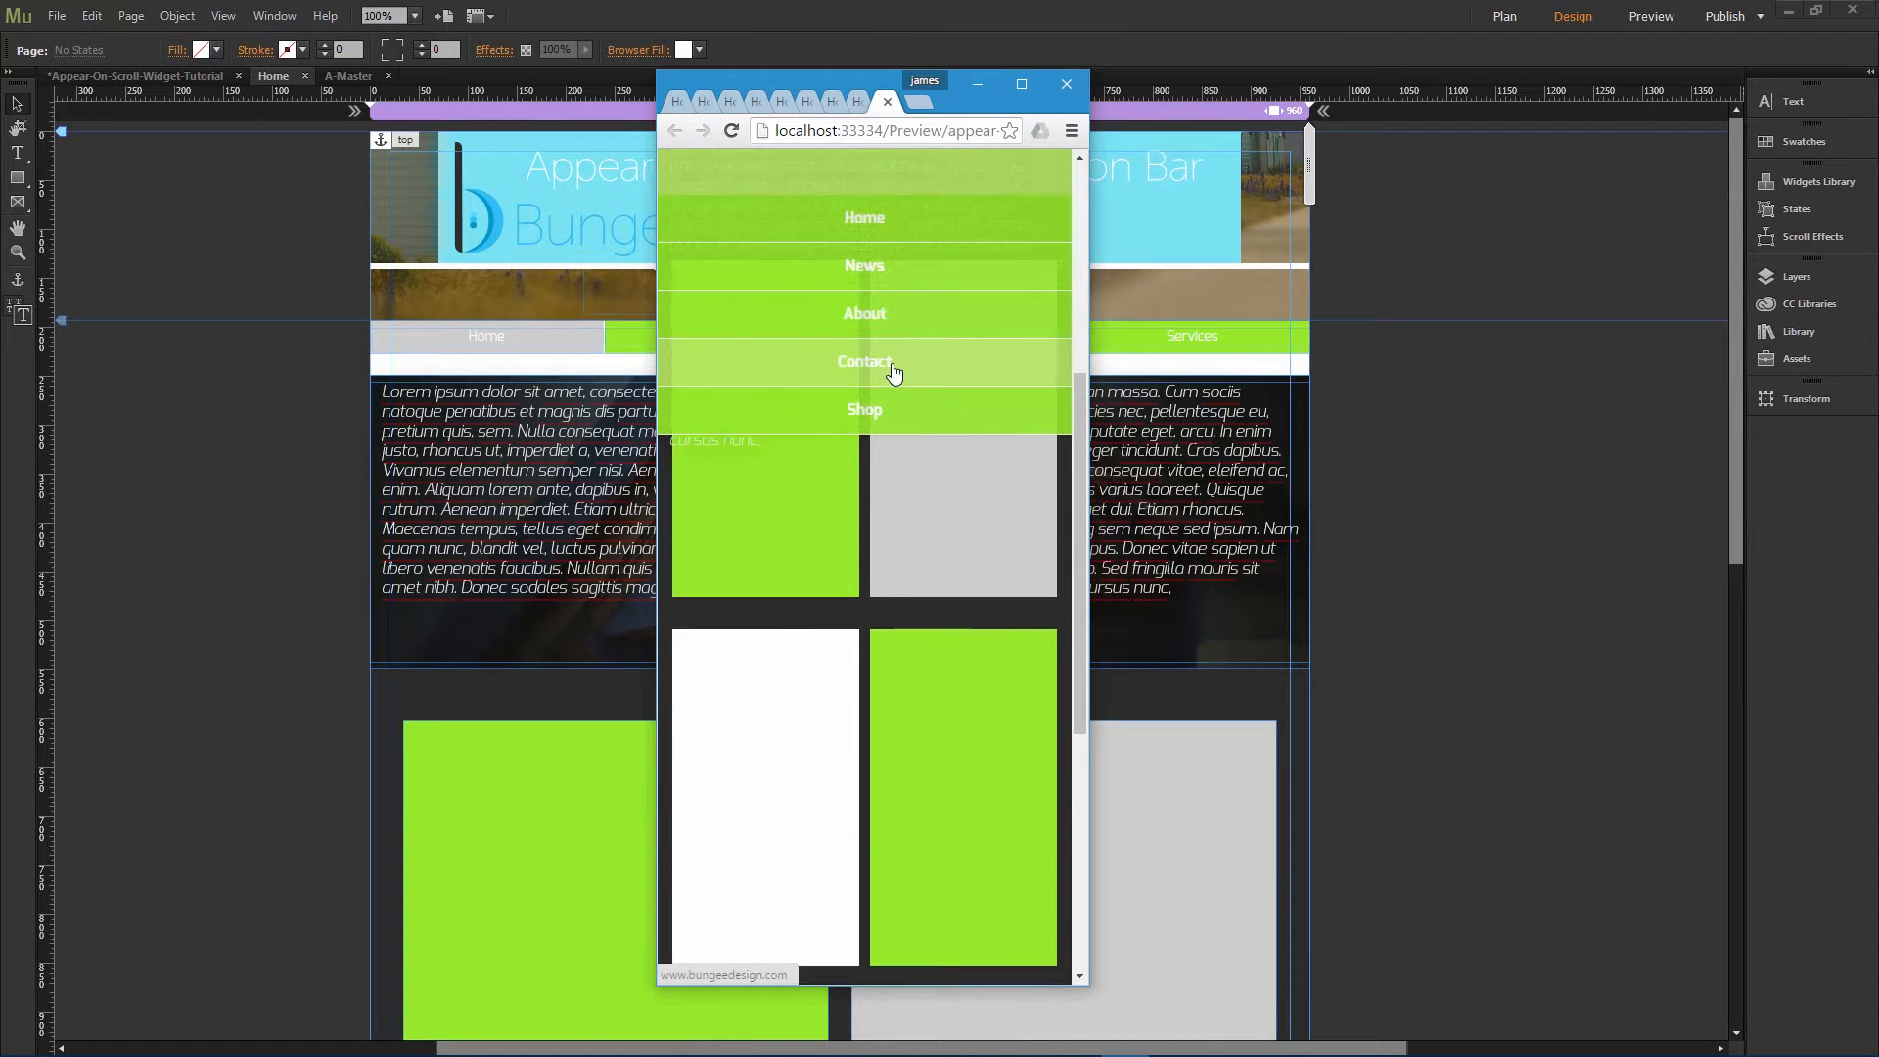
pyautogui.scroll(-5, 885, 323)
pyautogui.scroll(7, 881, 280)
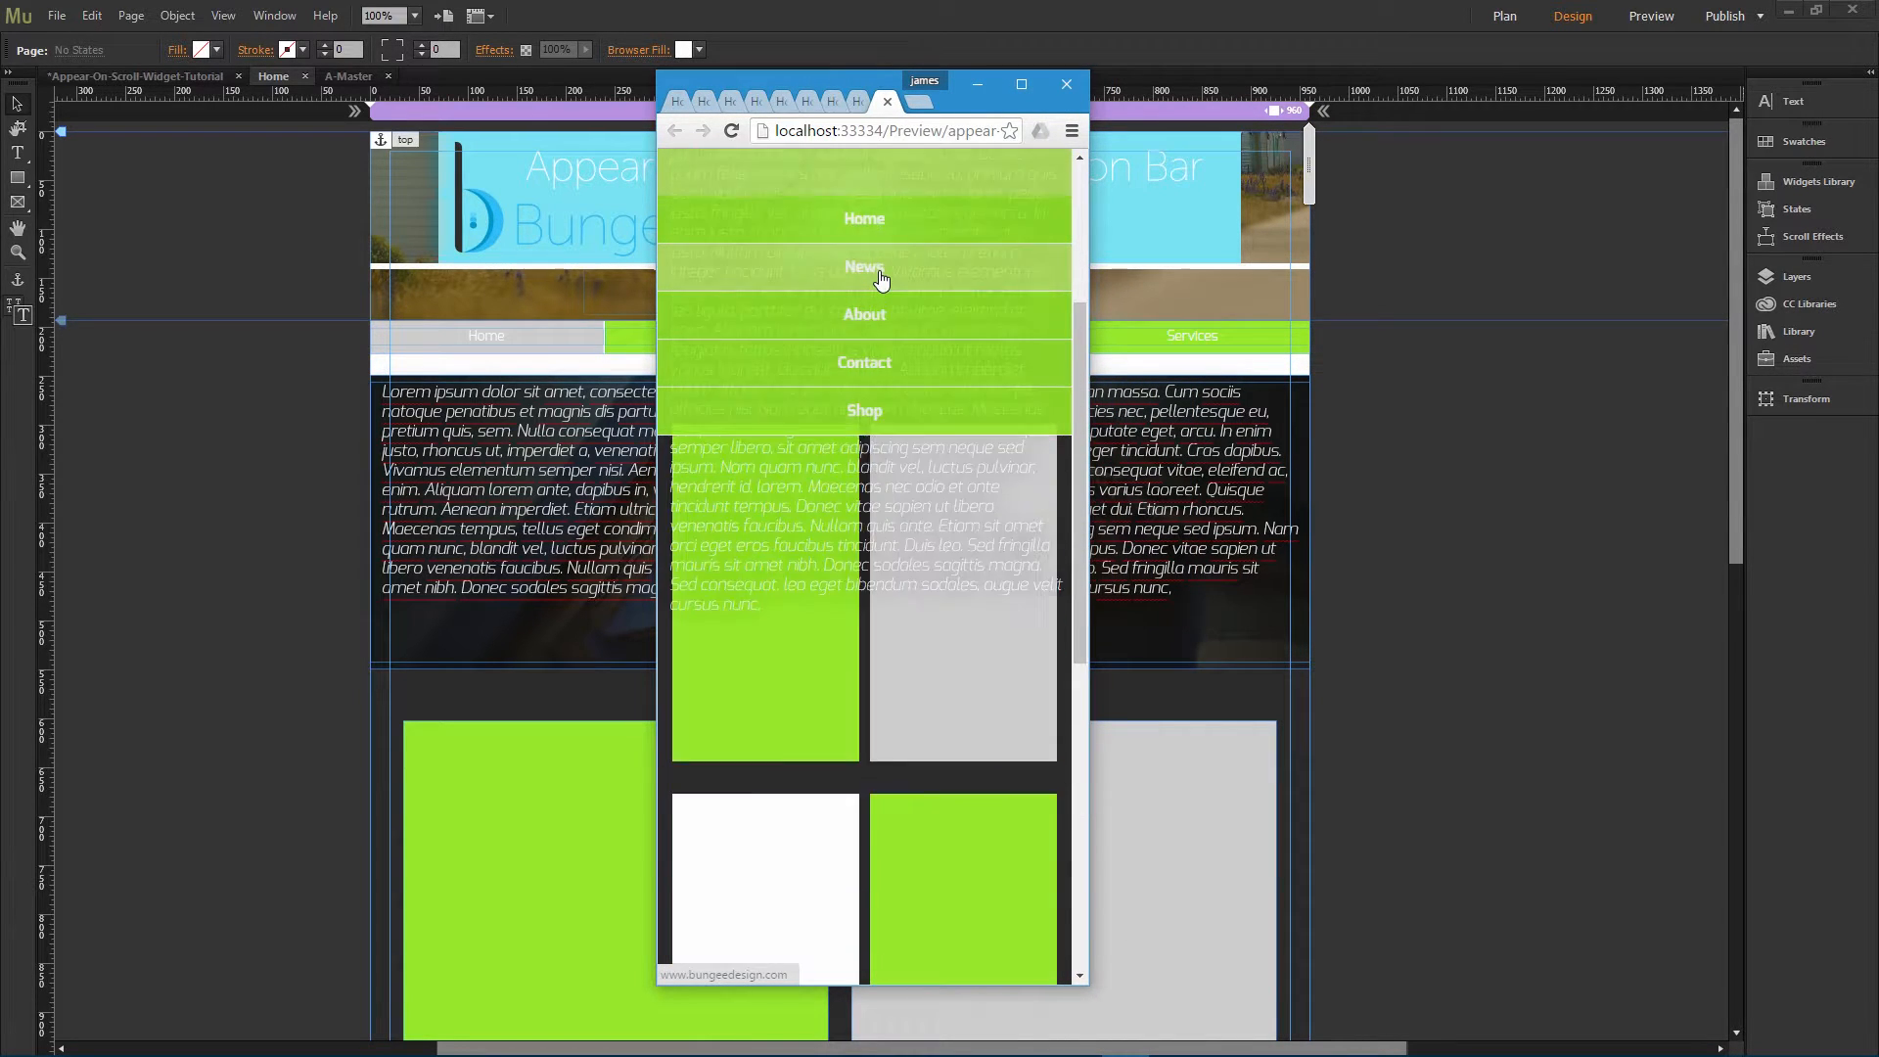
pyautogui.scroll(3, 880, 280)
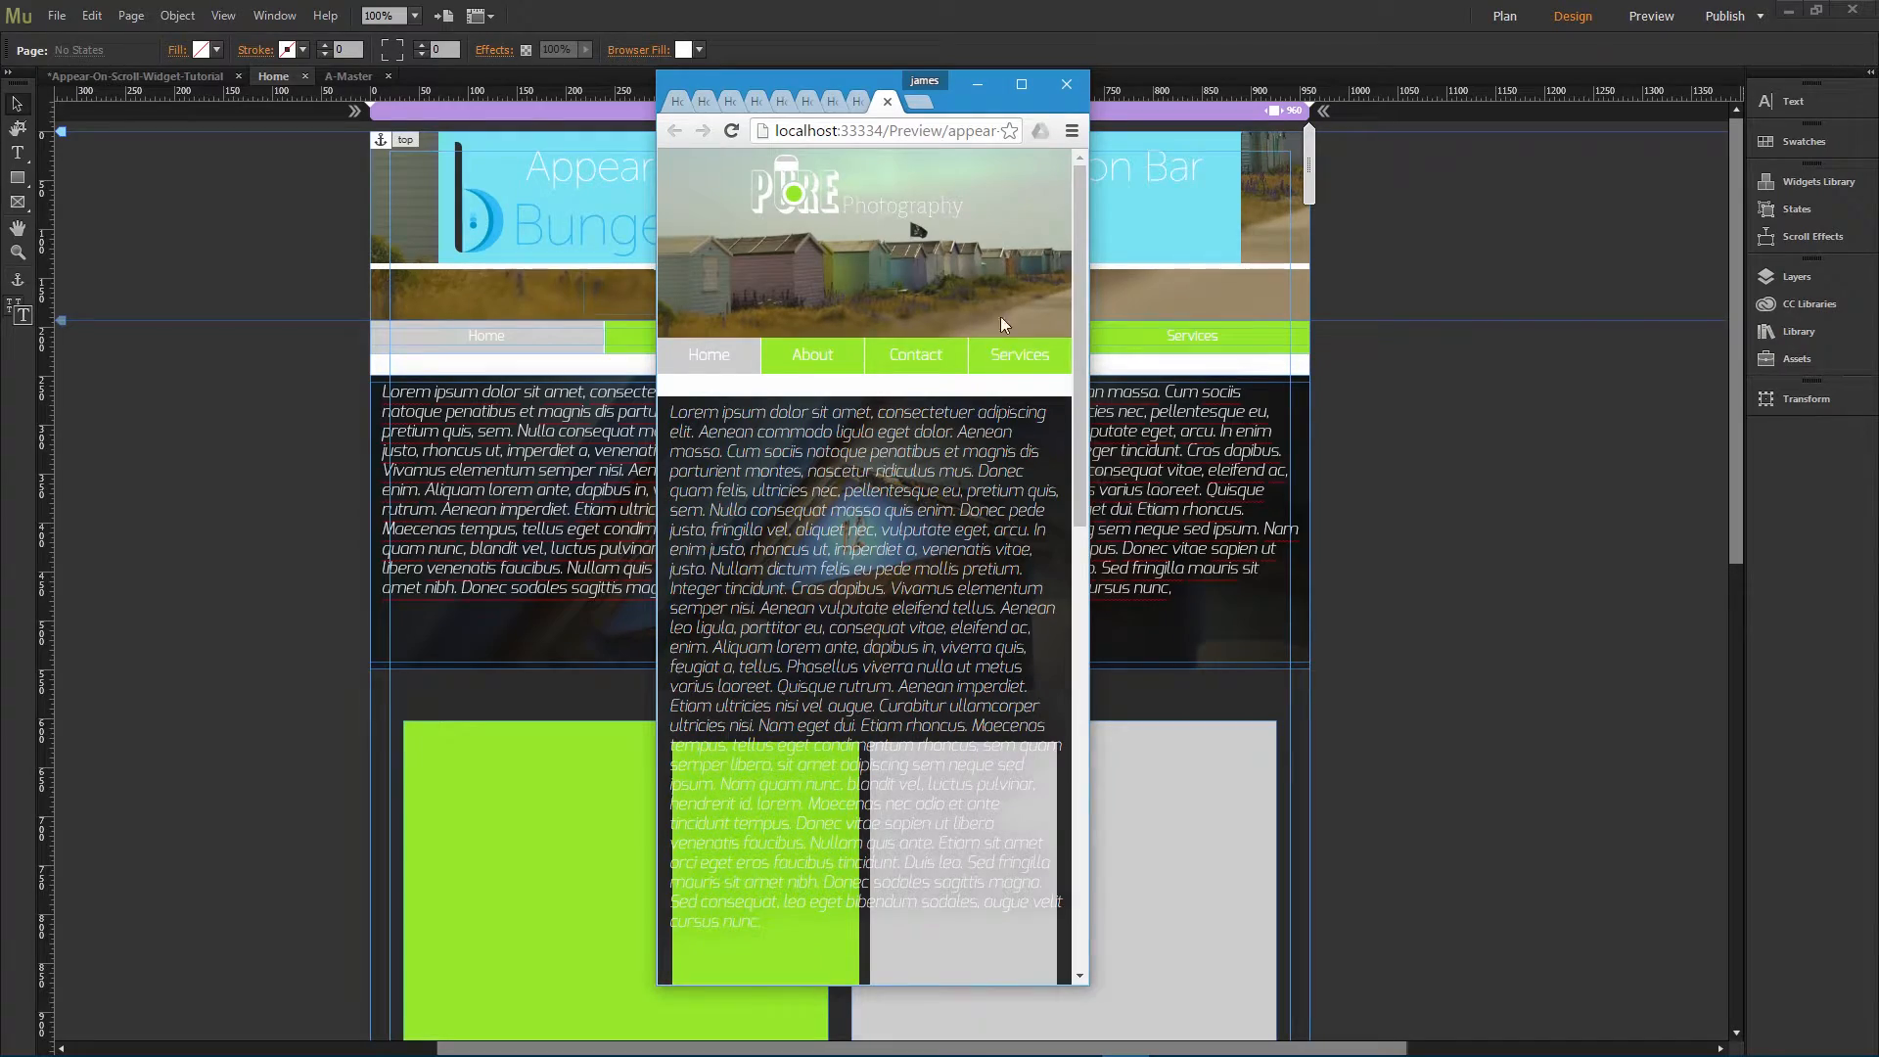
pyautogui.moveTo(1088, 290)
pyautogui.mouseDown()
pyautogui.moveTo(1762, 290)
pyautogui.moveTo(1102, 280)
pyautogui.mouseUp()
# Step: Return to Adobe Muse and delete the Lorem ipsum text frame over the dark hut image
pyautogui.click(796, 491)
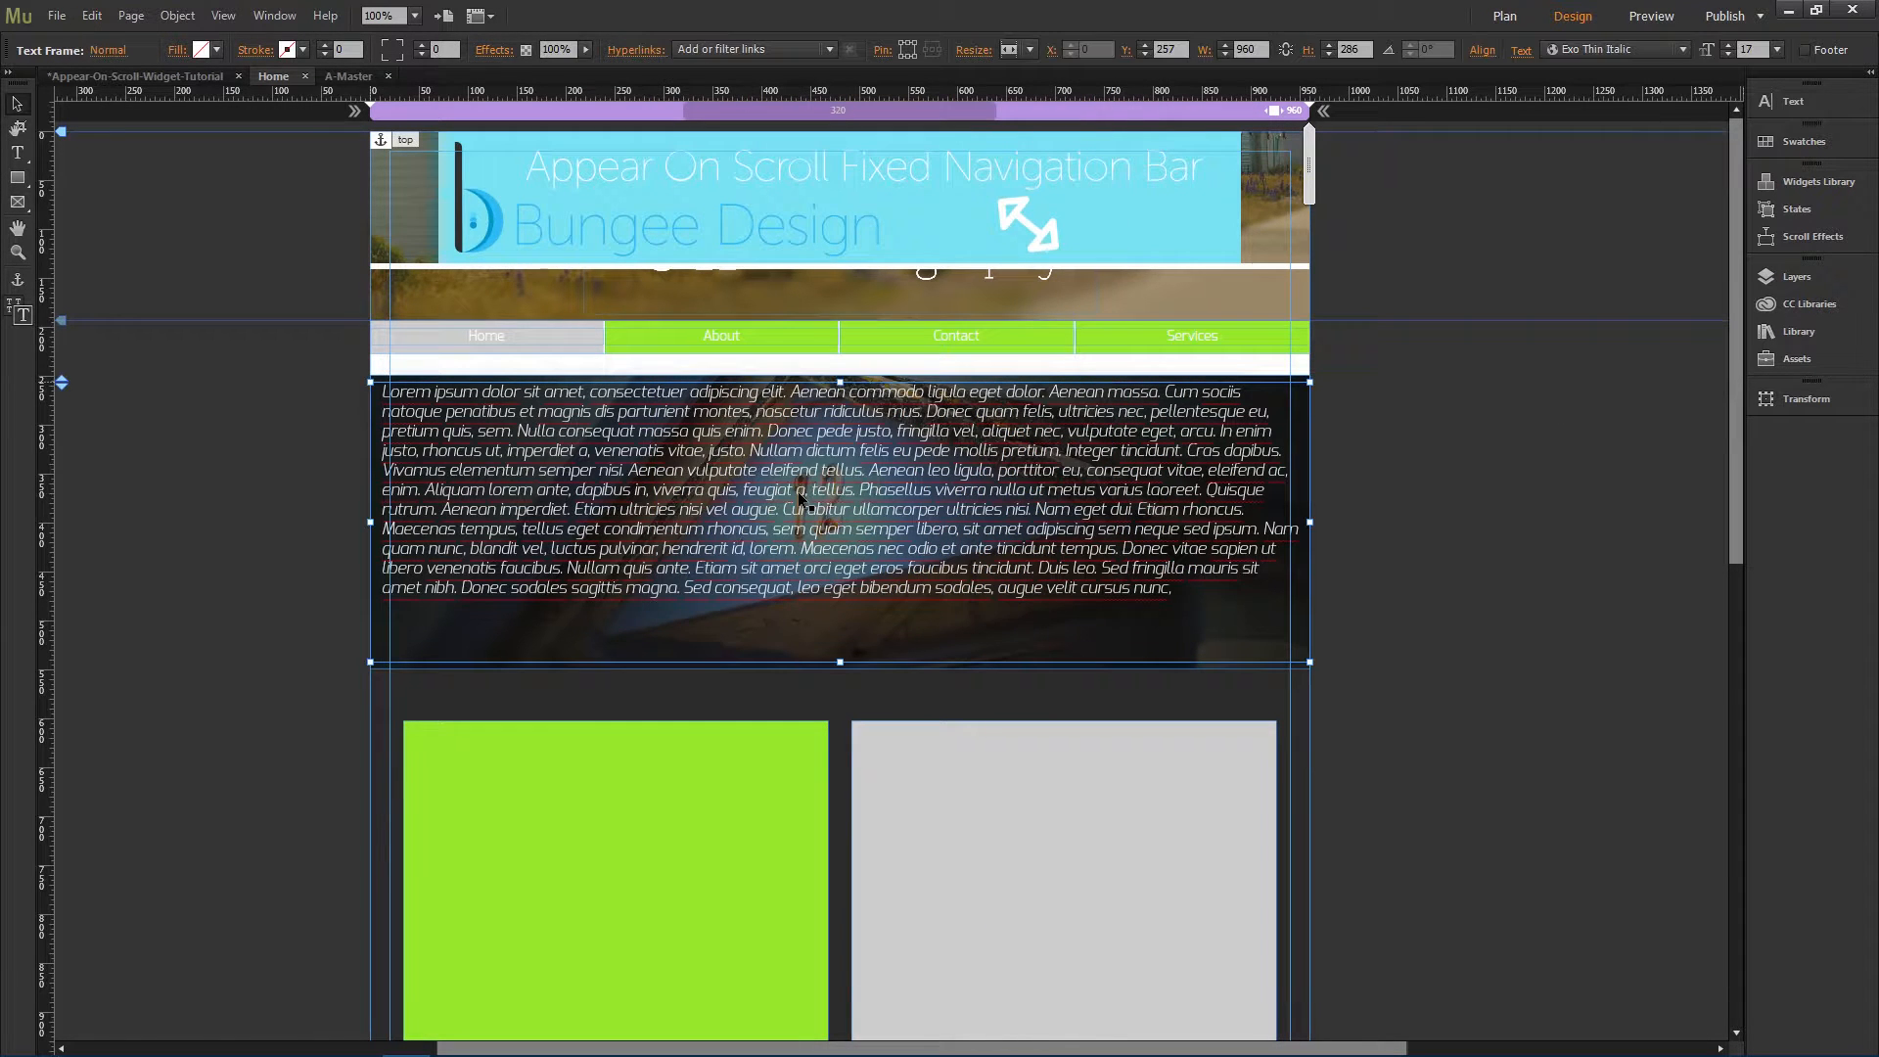
pyautogui.press('Delete')
pyautogui.scroll(-1, 761, 518)
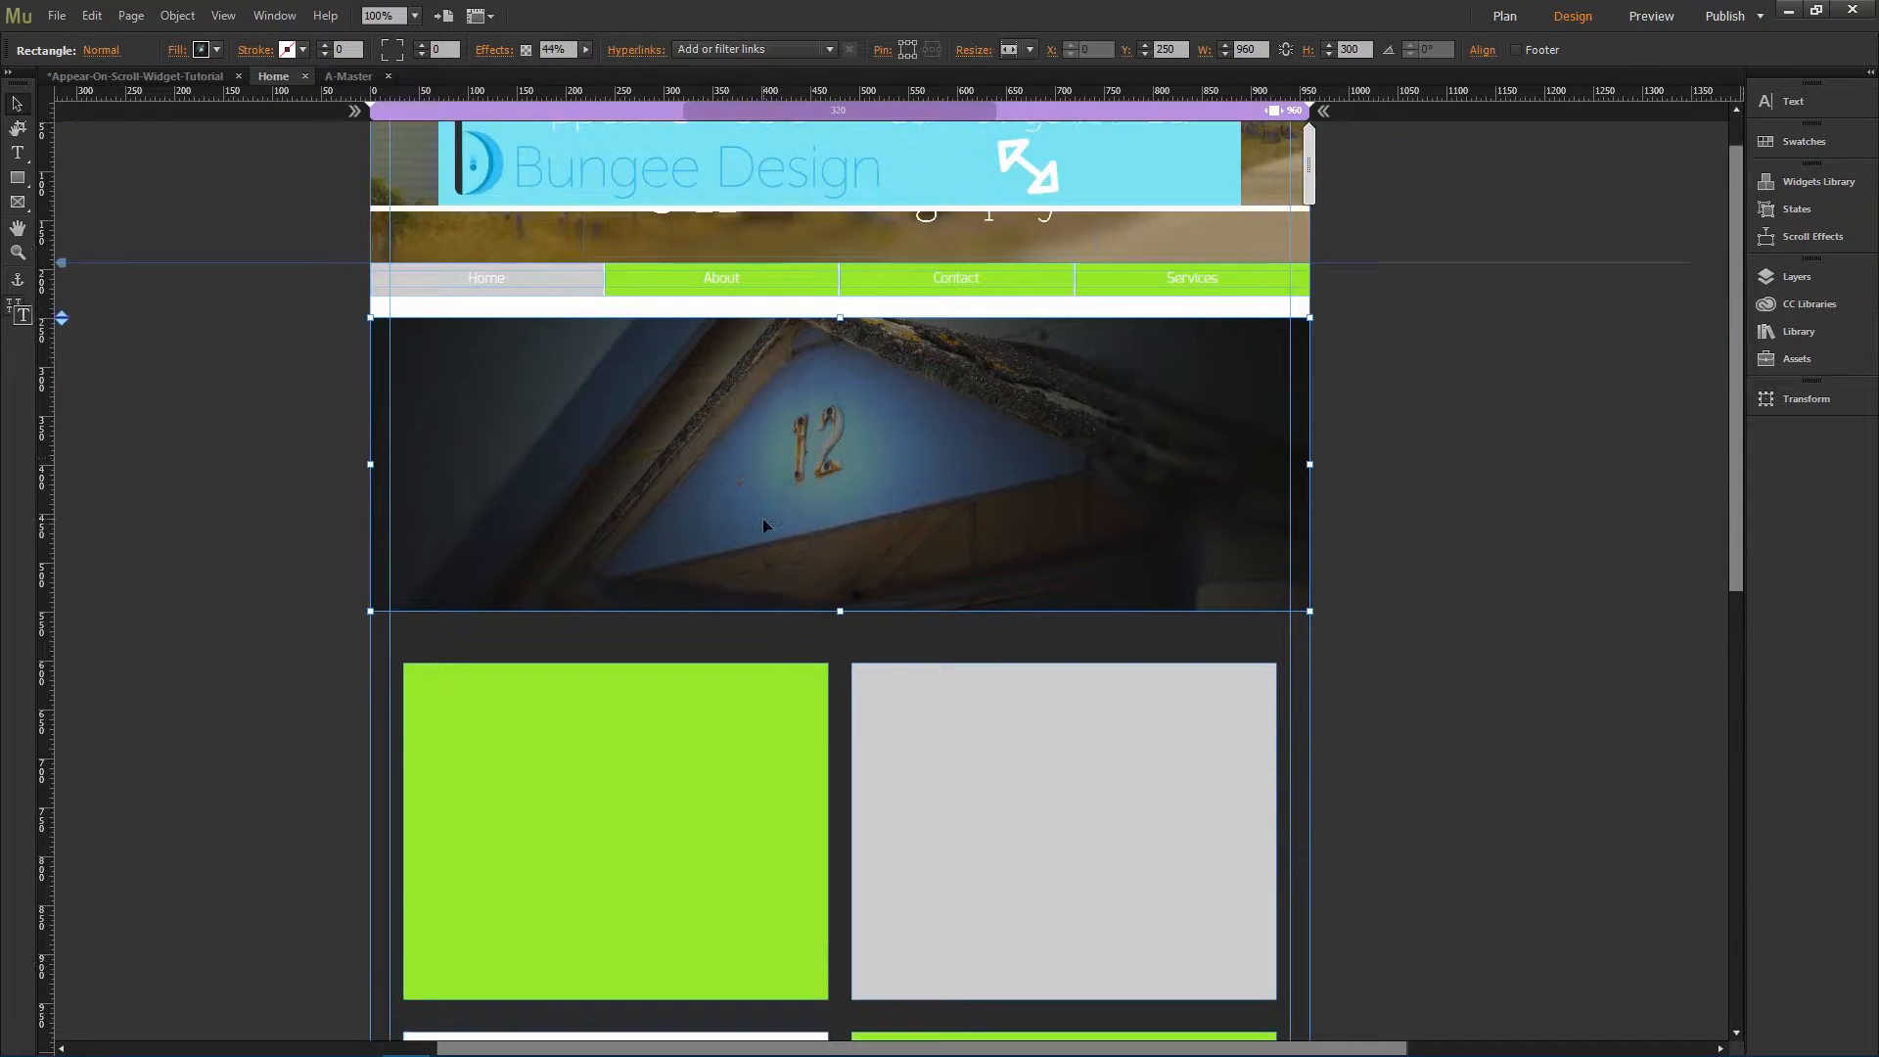
# Step: Select the green, grey and white rectangles below the hut image and move them down together to Y 881
pyautogui.scroll(-3, 763, 523)
pyautogui.click(842, 460)
pyautogui.click(800, 507)
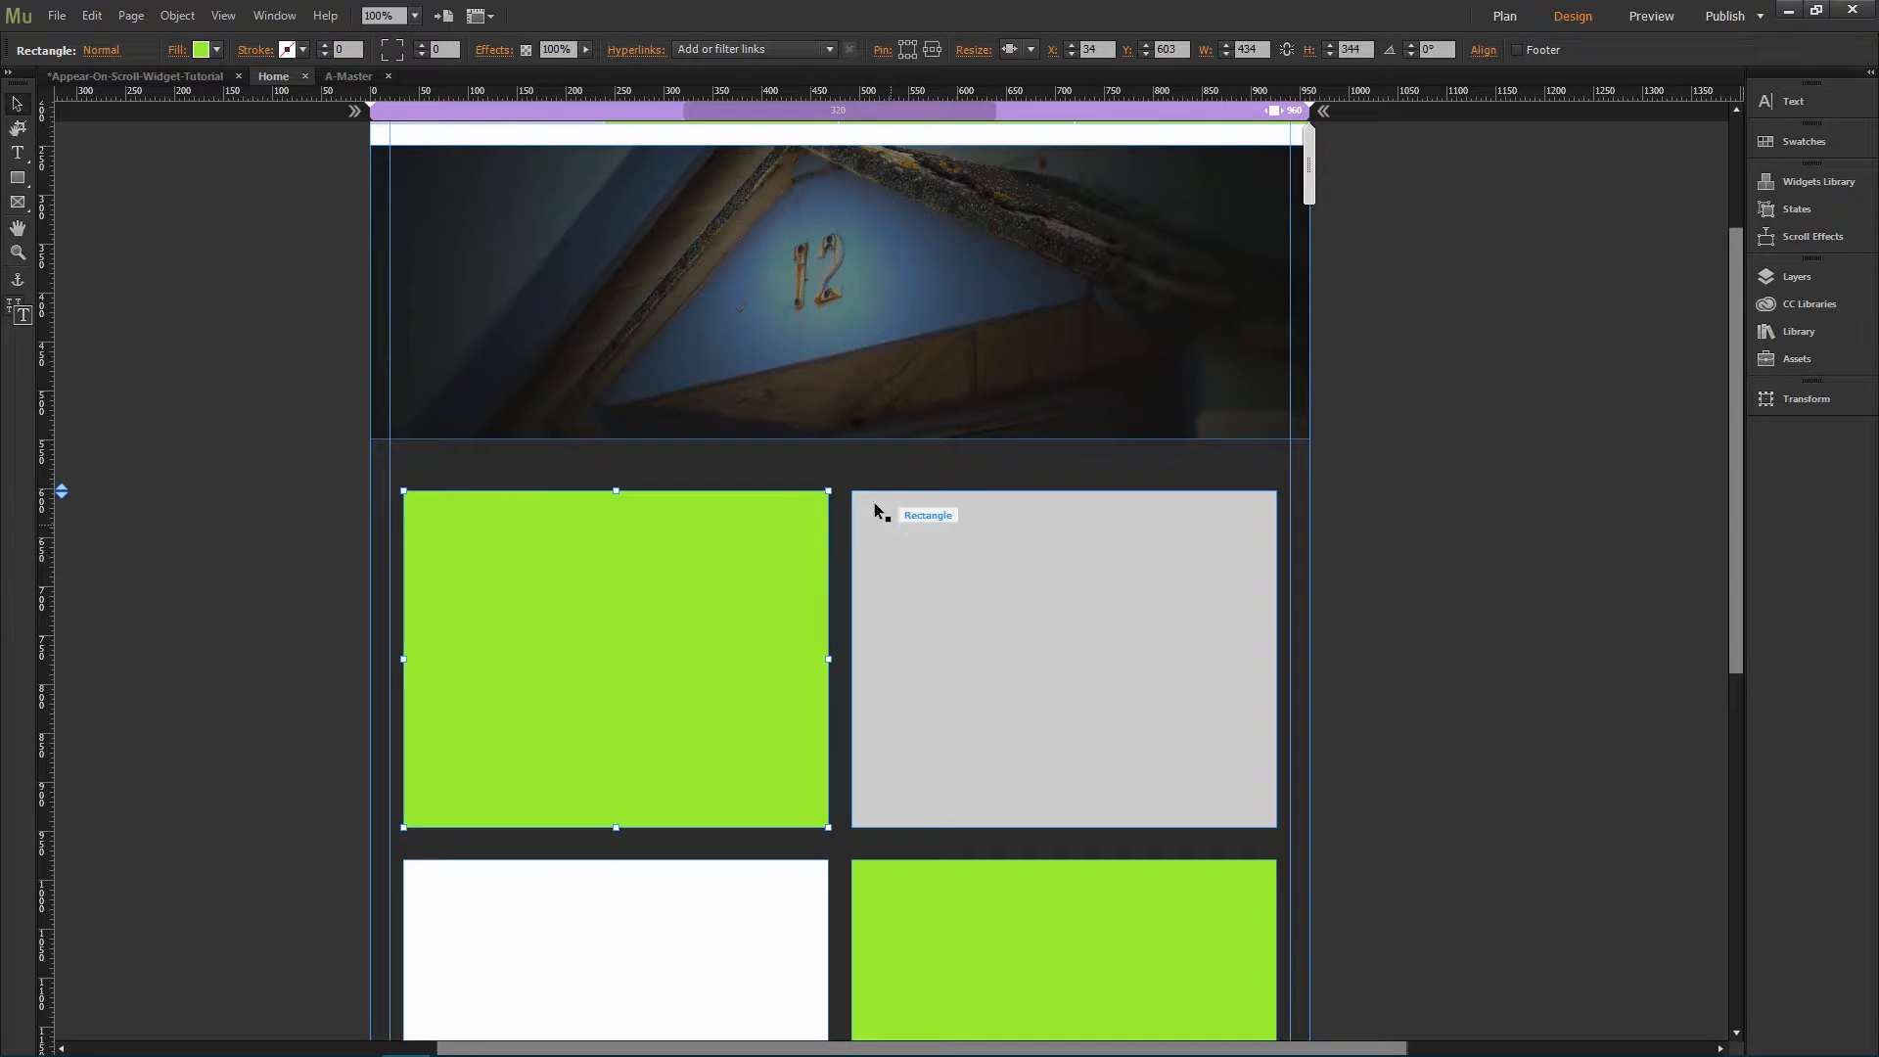
pyautogui.keyDown('shift'); pyautogui.click(889, 539); pyautogui.keyUp('shift')
pyautogui.scroll(-10, 915, 628)
pyautogui.keyDown('shift'); pyautogui.click(722, 528); pyautogui.keyUp('shift')
pyautogui.keyDown('shift'); pyautogui.click(1081, 525); pyautogui.keyUp('shift')
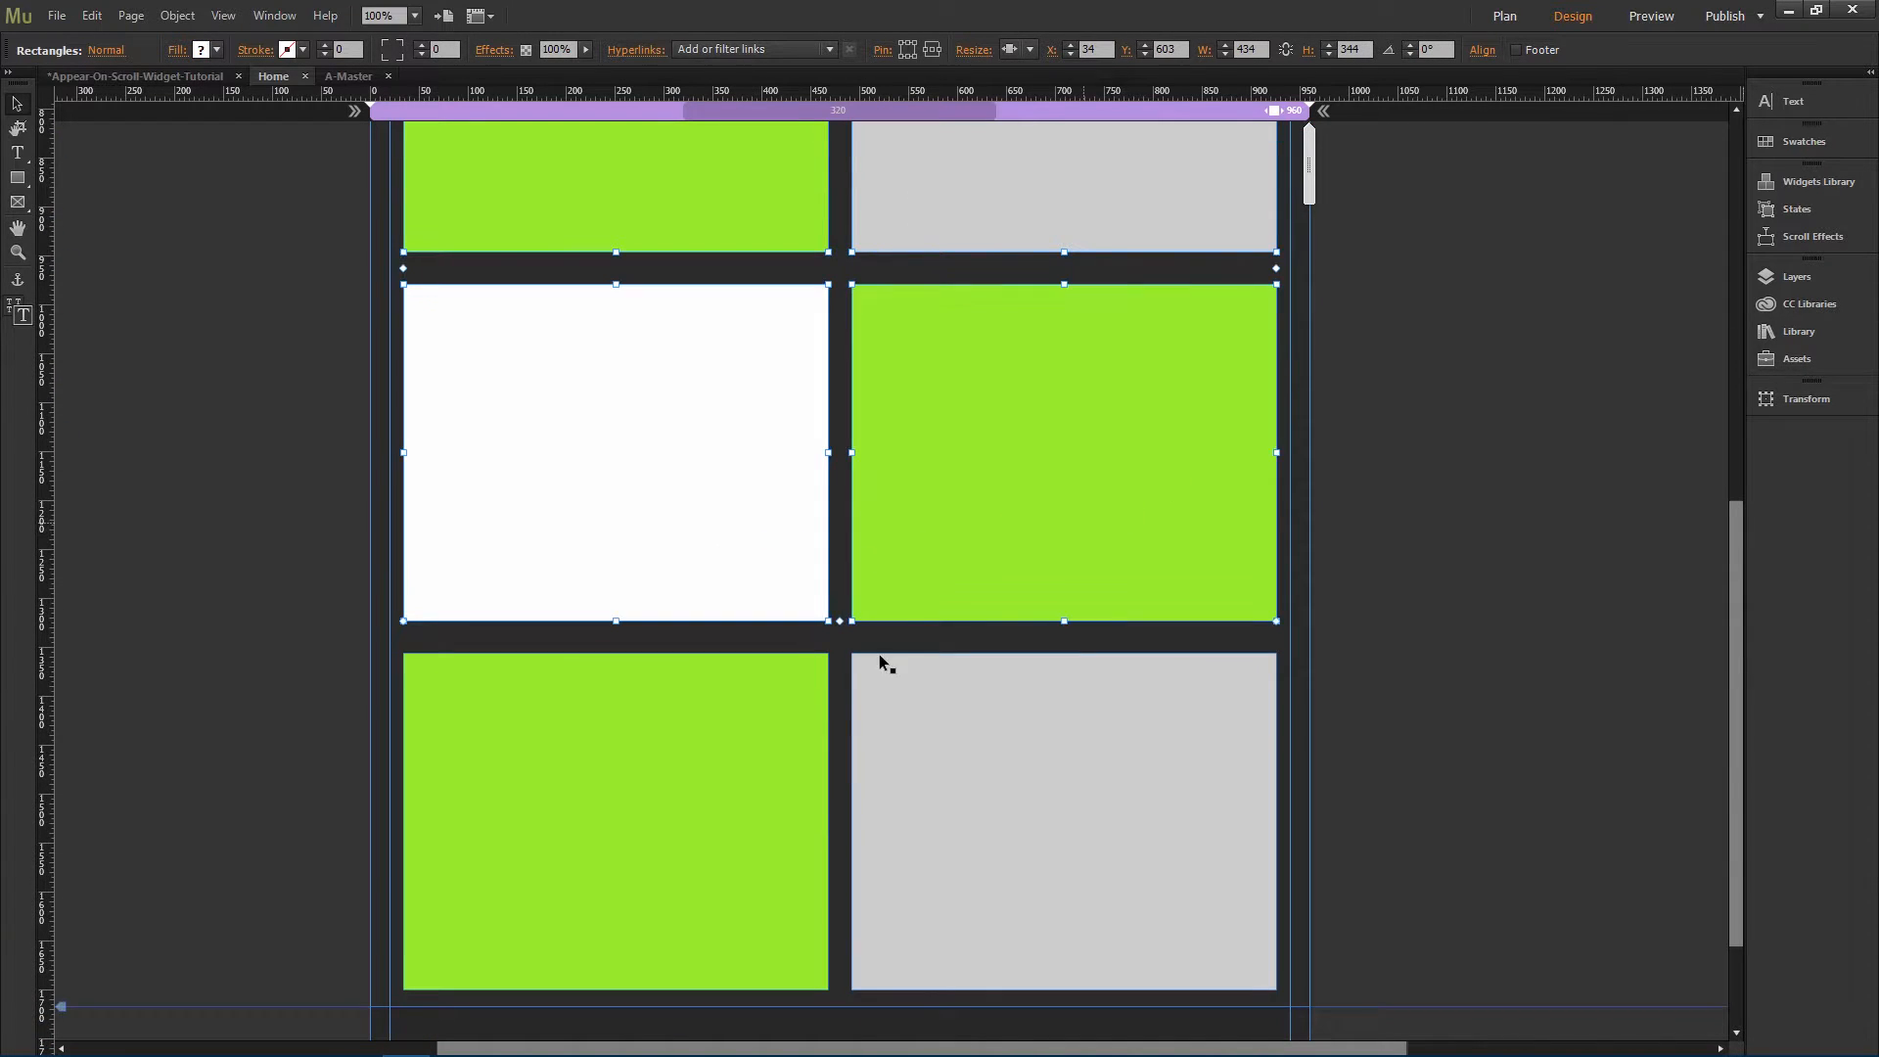
pyautogui.keyDown('shift'); pyautogui.click(878, 654); pyautogui.keyUp('shift')
pyautogui.scroll(-3, 979, 665)
pyautogui.scroll(13, 975, 436)
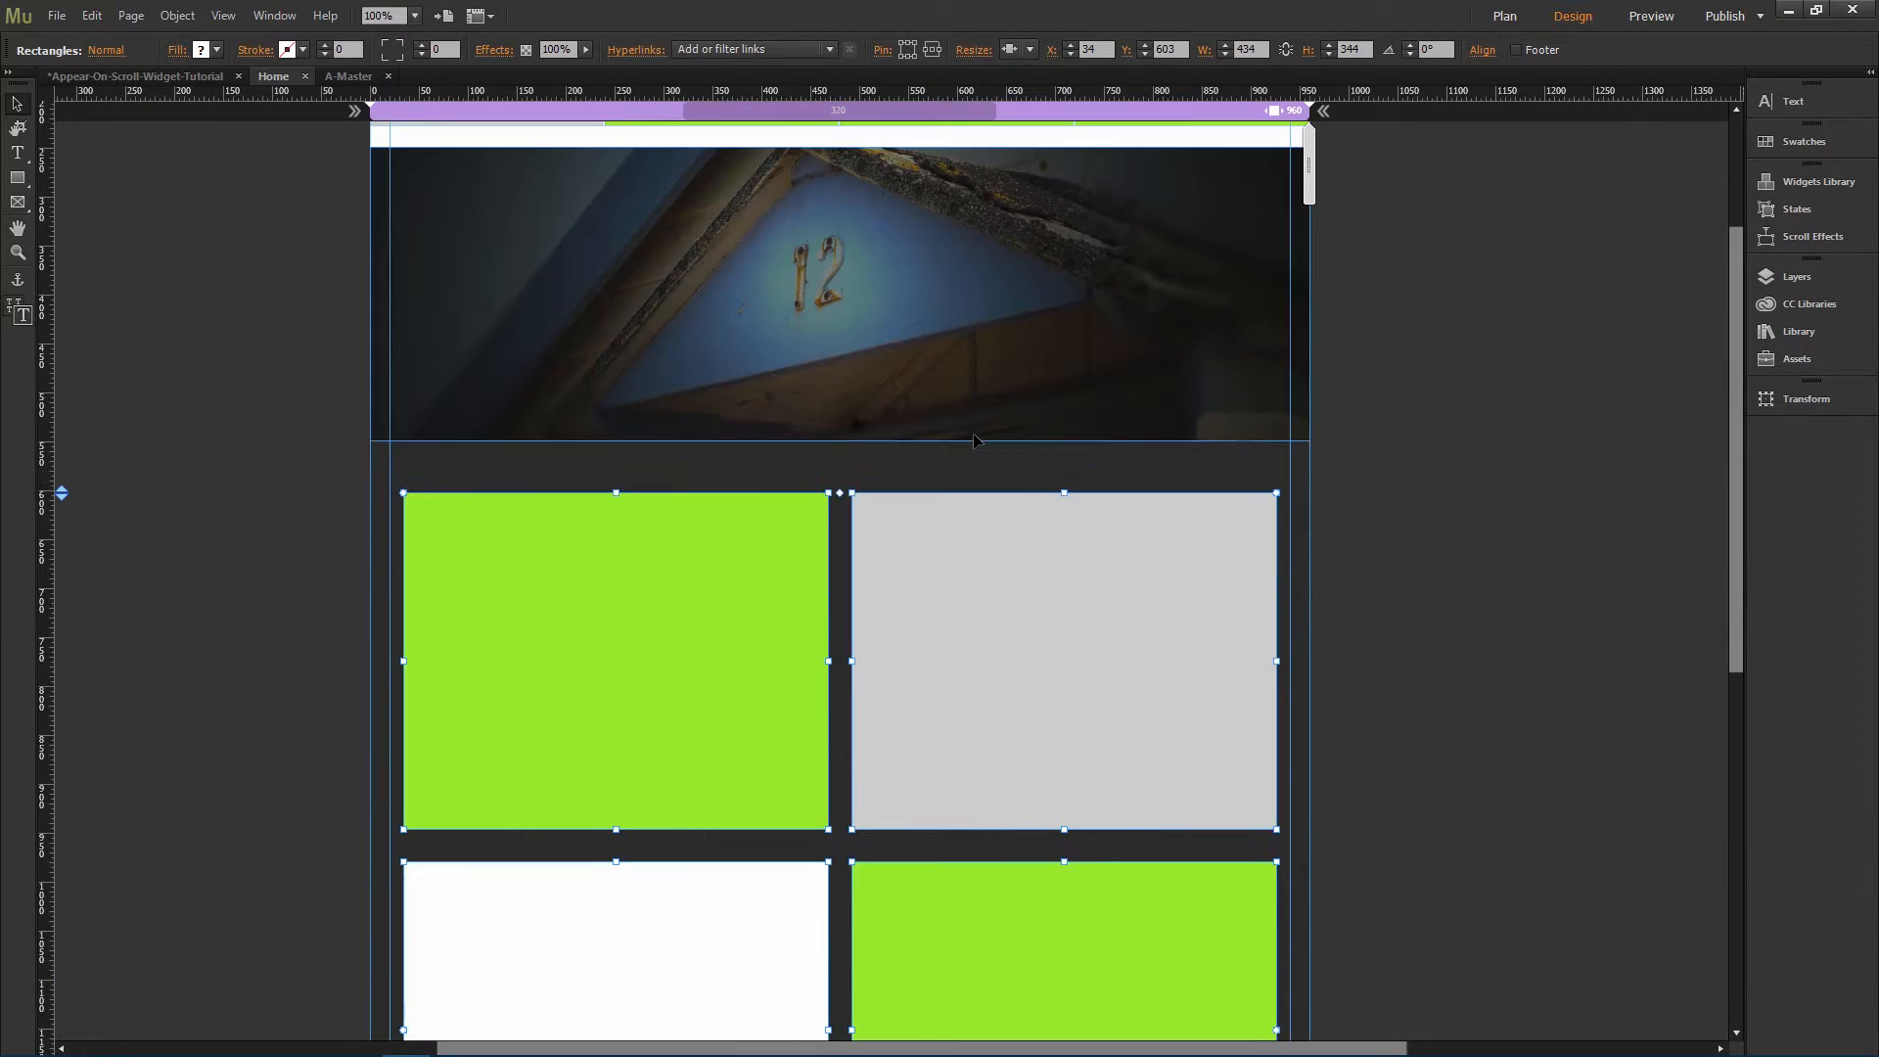
pyautogui.moveTo(964, 607); pyautogui.dragTo(961, 861)
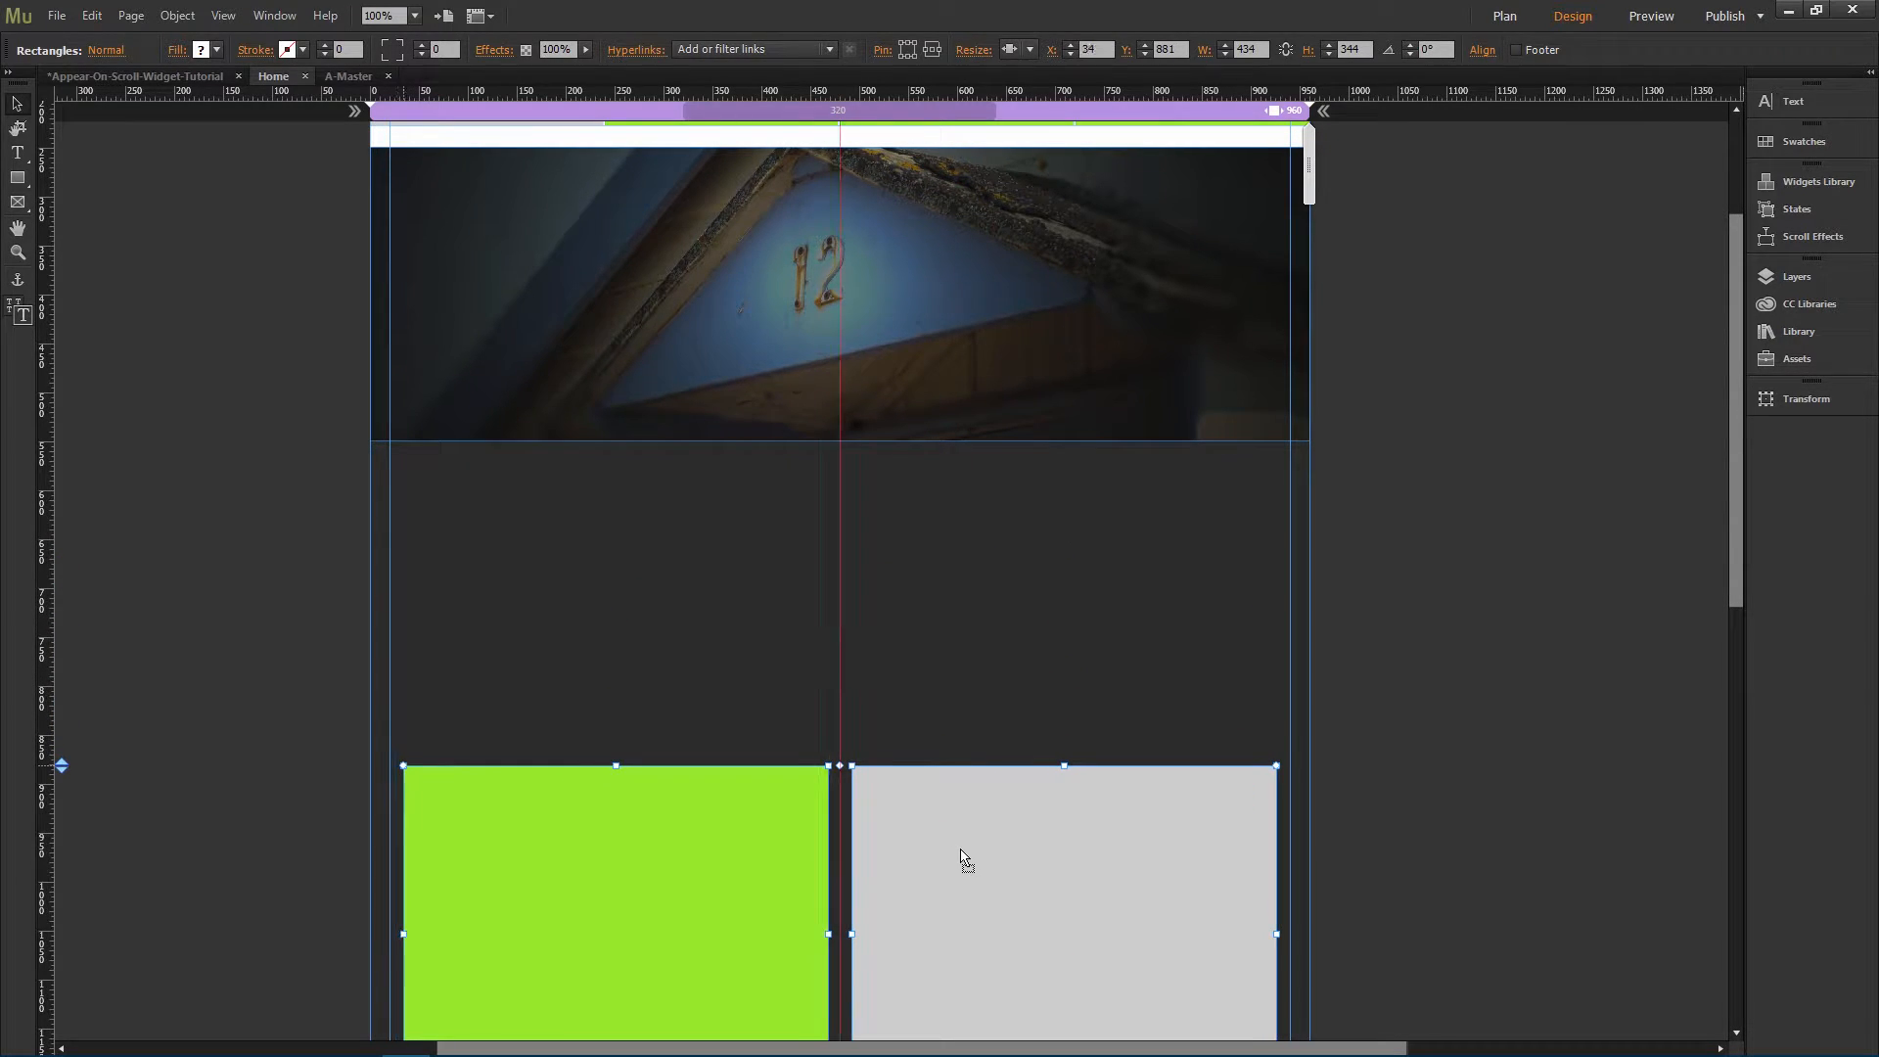
# Step: Extend the hut image rectangle downward to a height of about 620, just above the colored rectangles
pyautogui.click(919, 554)
pyautogui.click(778, 422)
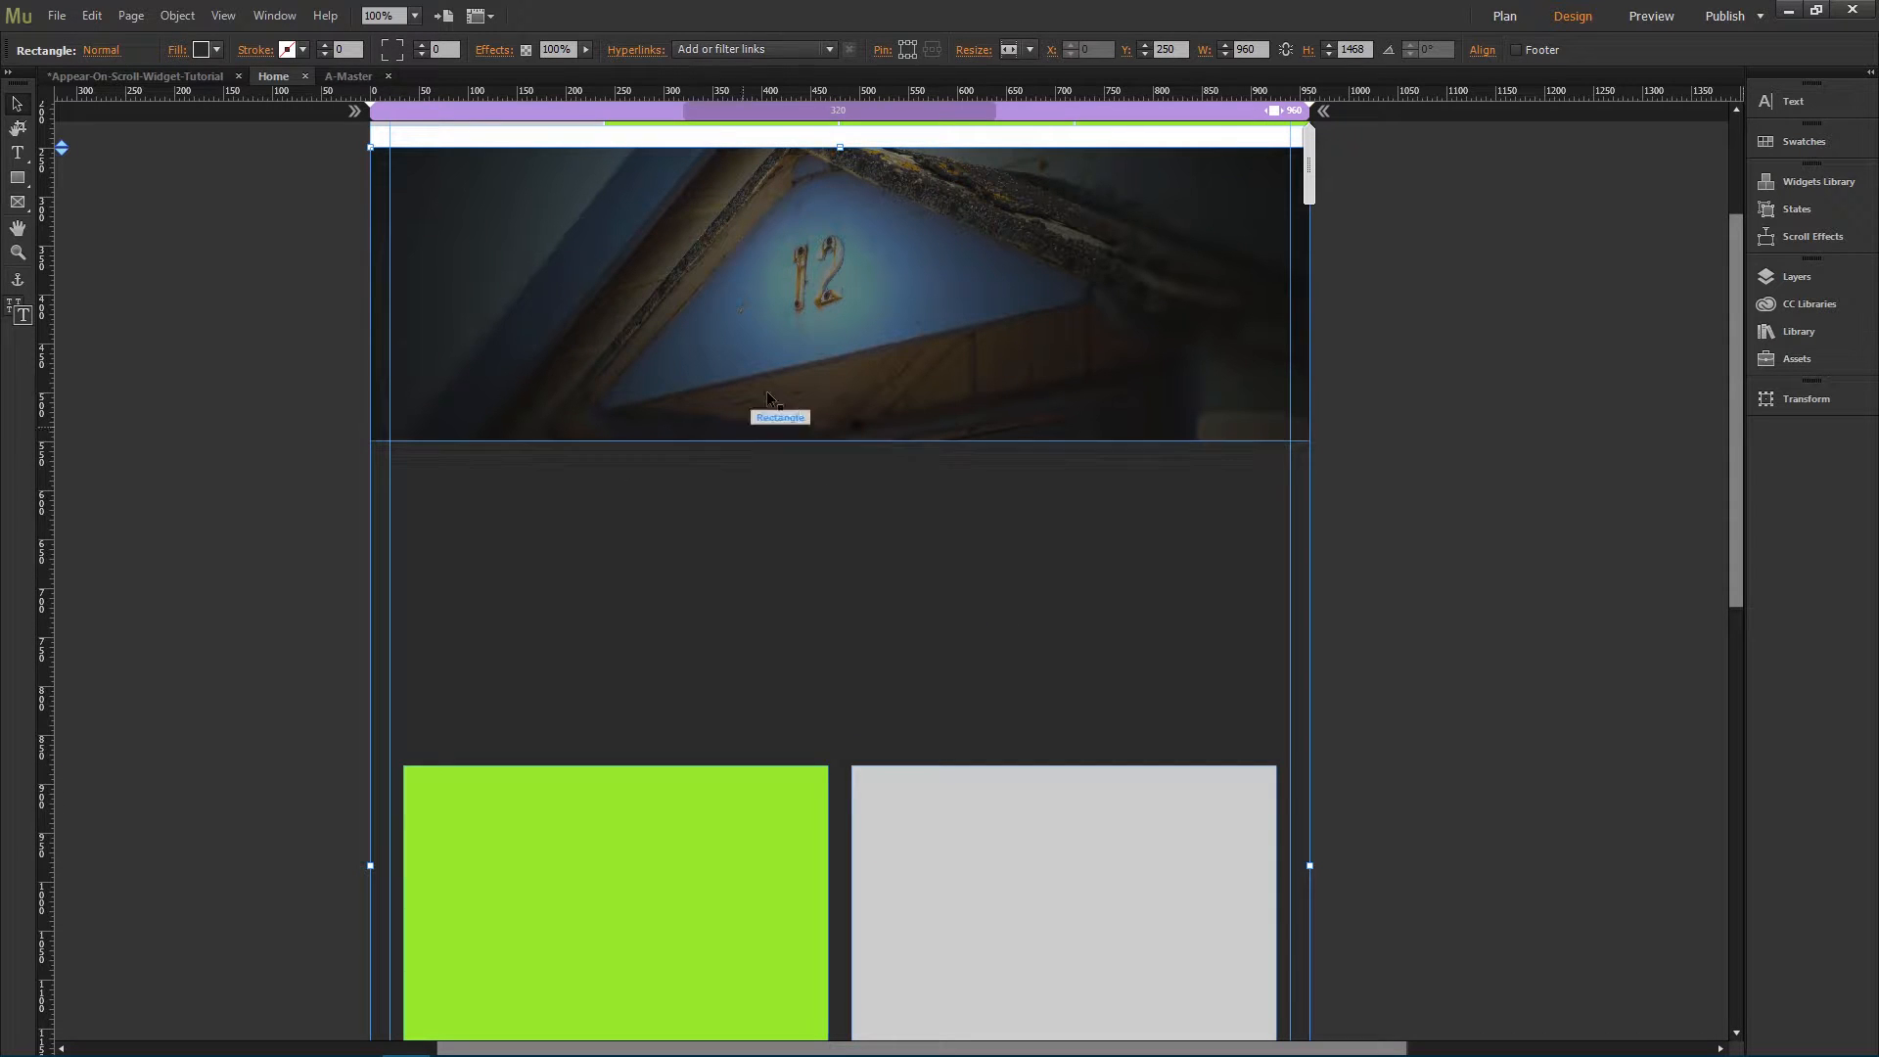
pyautogui.moveTo(839, 441); pyautogui.dragTo(851, 753)
pyautogui.click(221, 450)
# Step: Preview the site in the browser and scroll with the mobile menu expanded and collapsed to examine it over the enlarged image
pyautogui.click(57, 15)
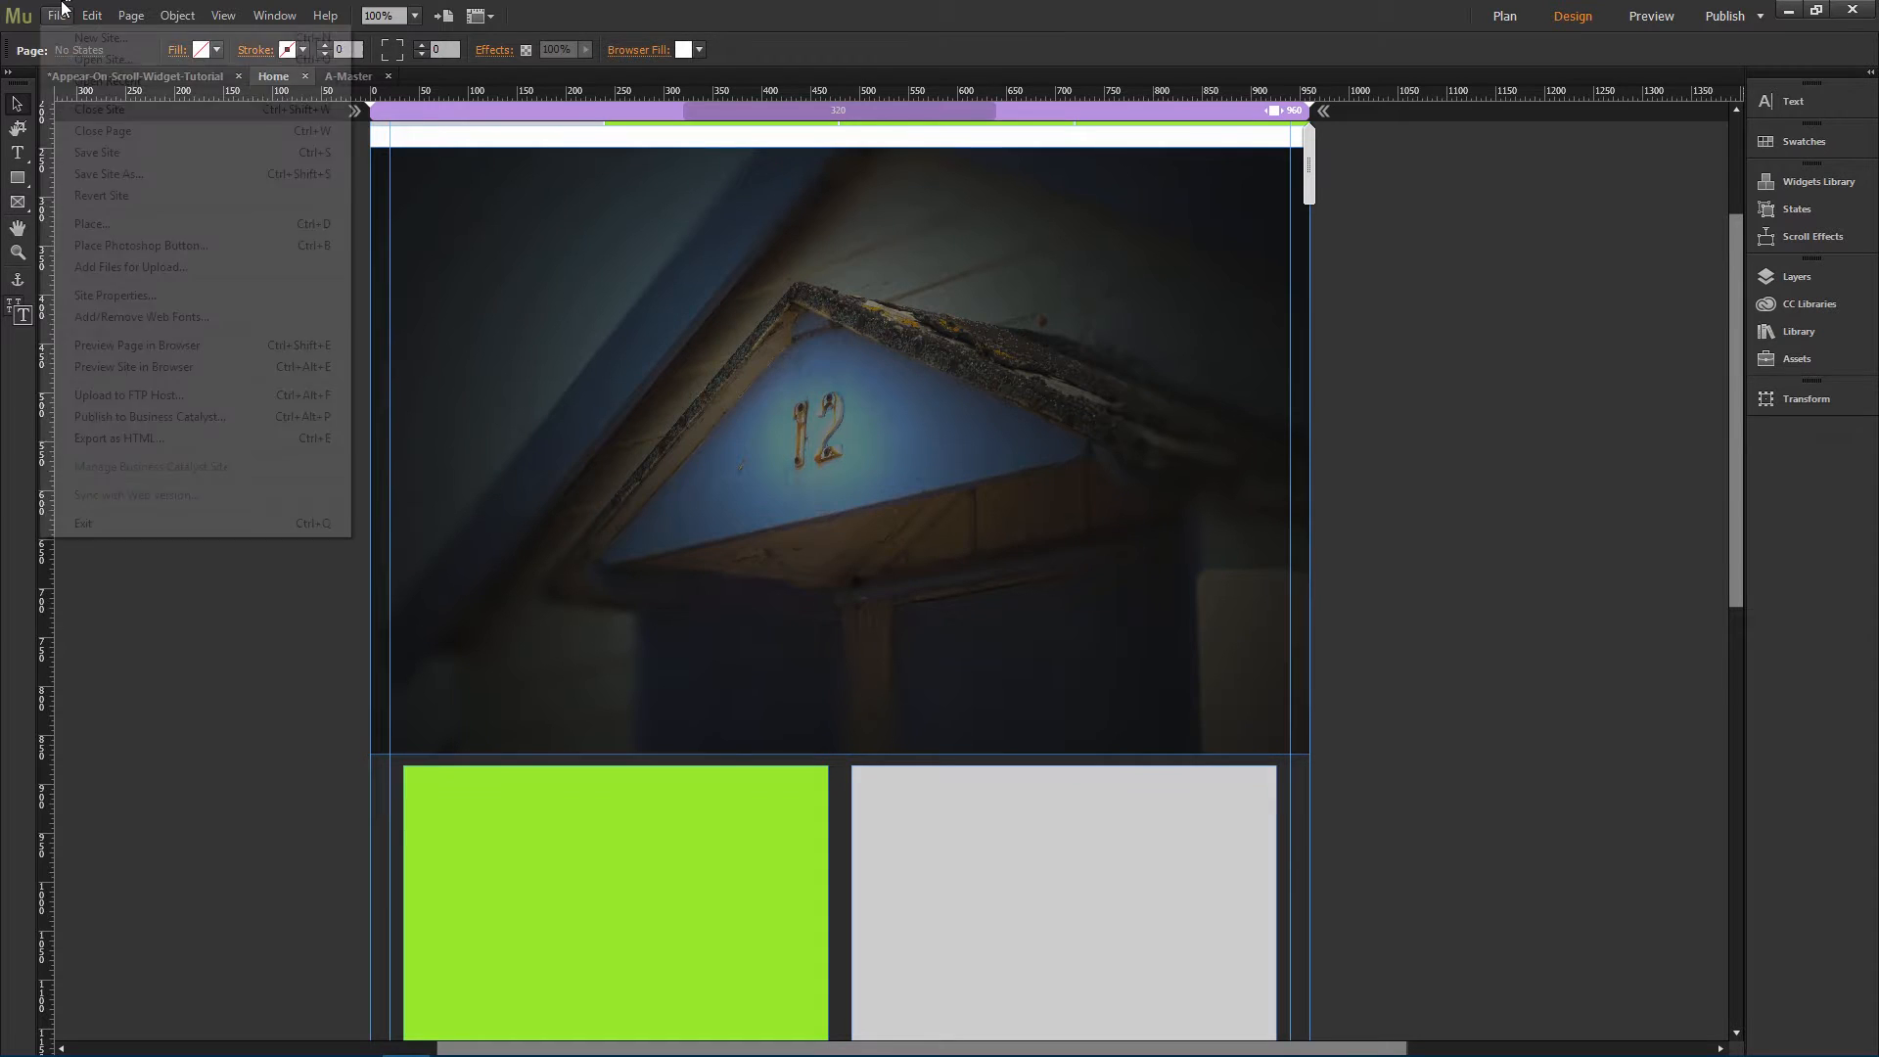
pyautogui.click(137, 367)
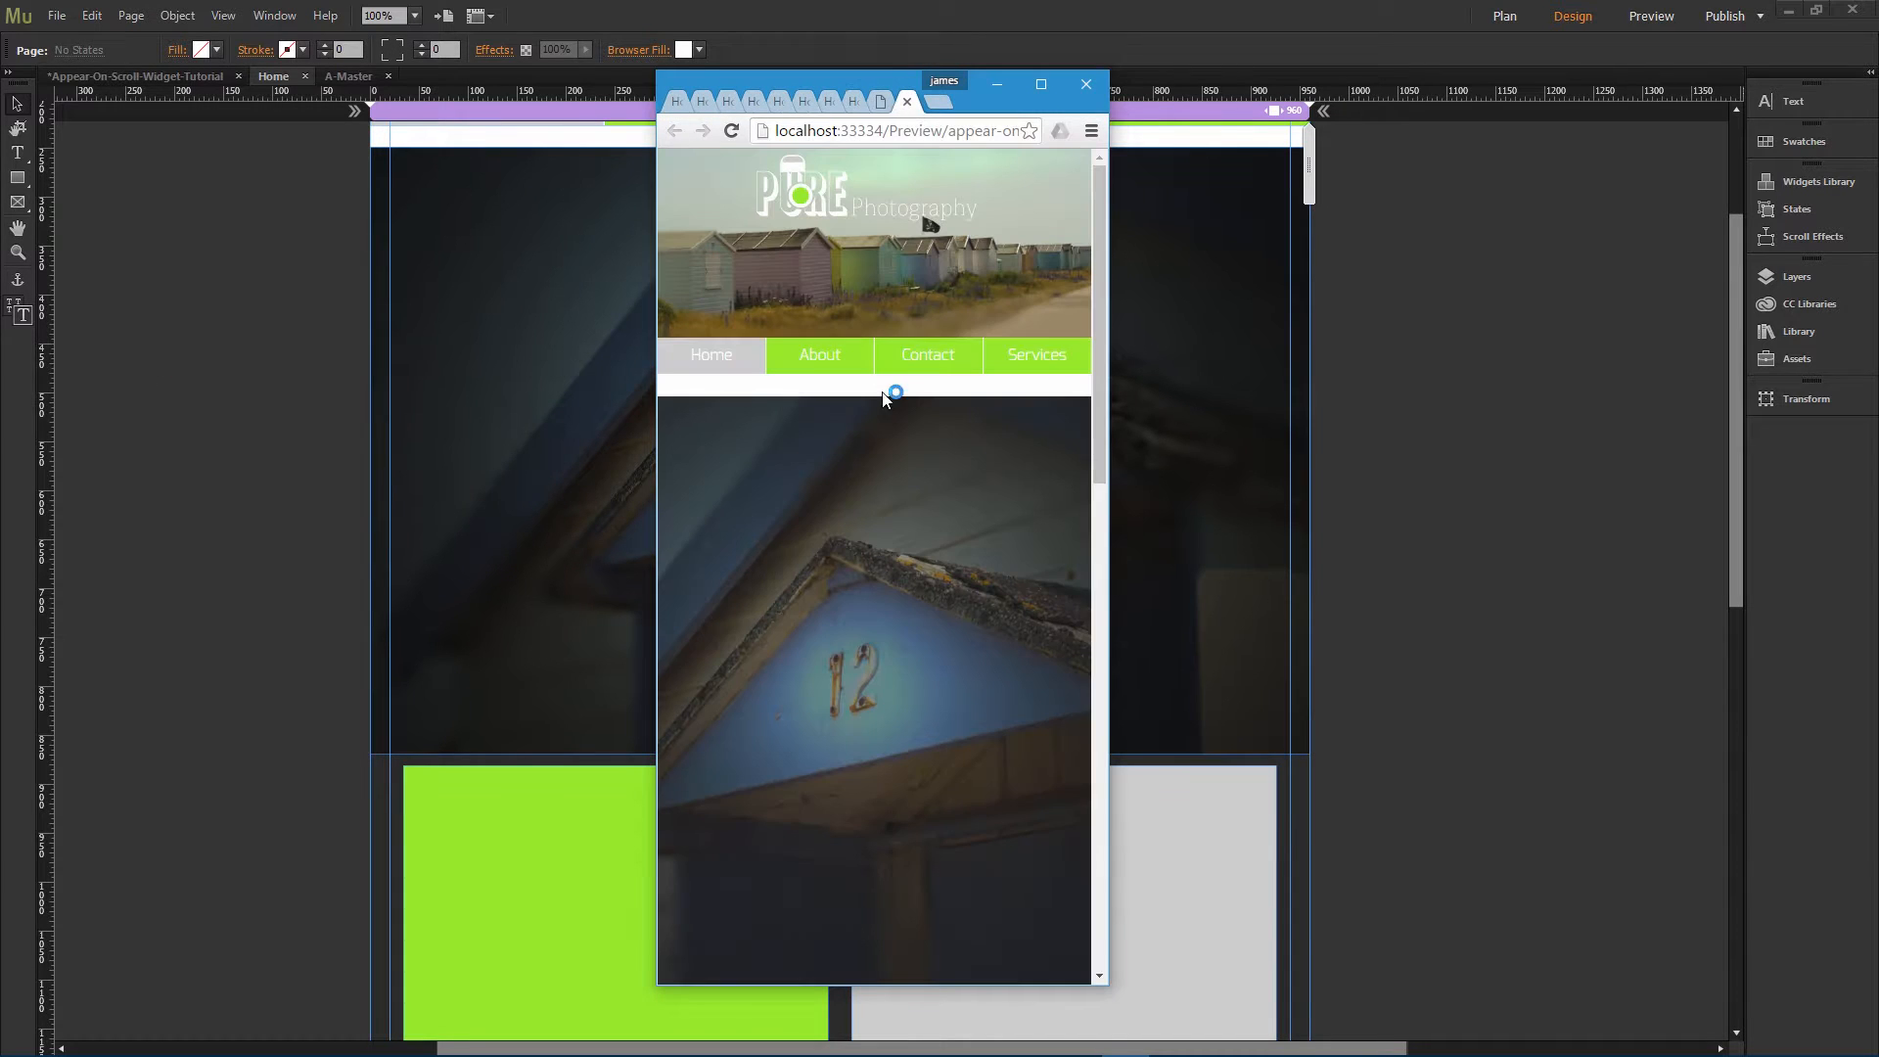
pyautogui.scroll(-3, 873, 456)
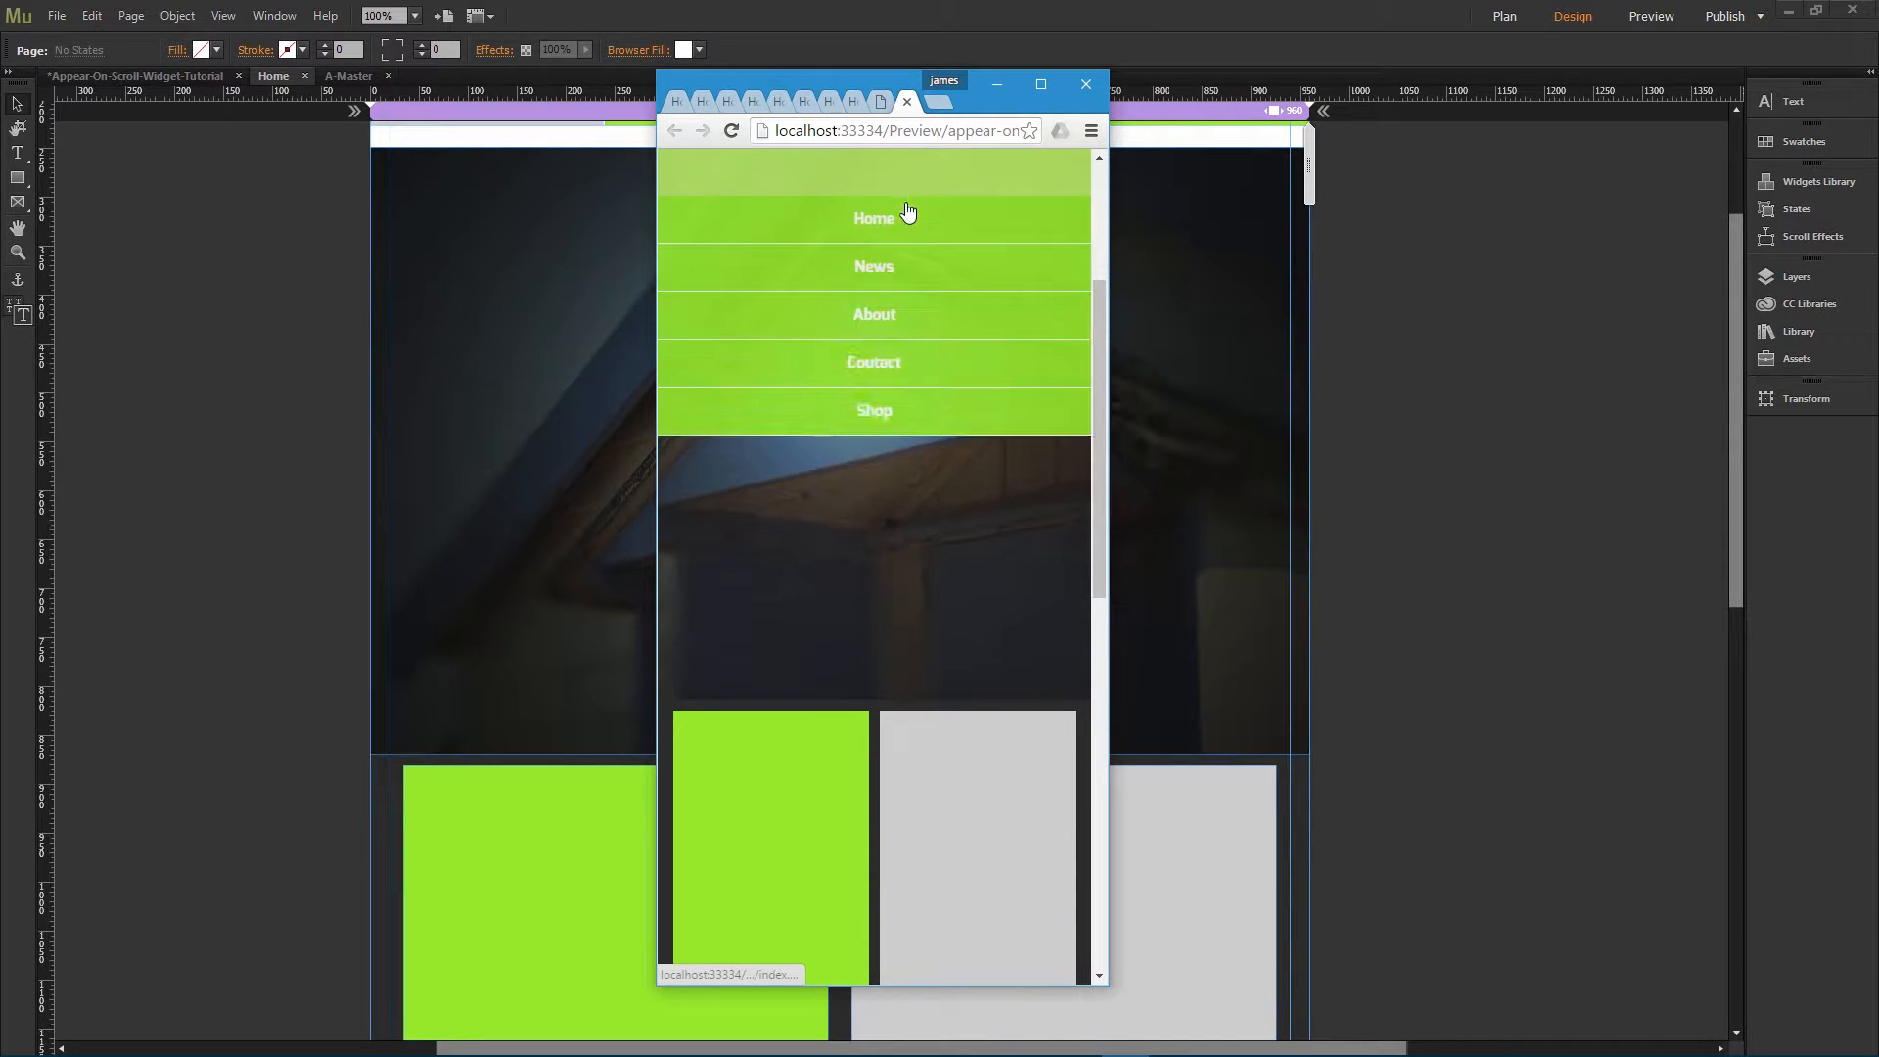
pyautogui.scroll(-2, 890, 309)
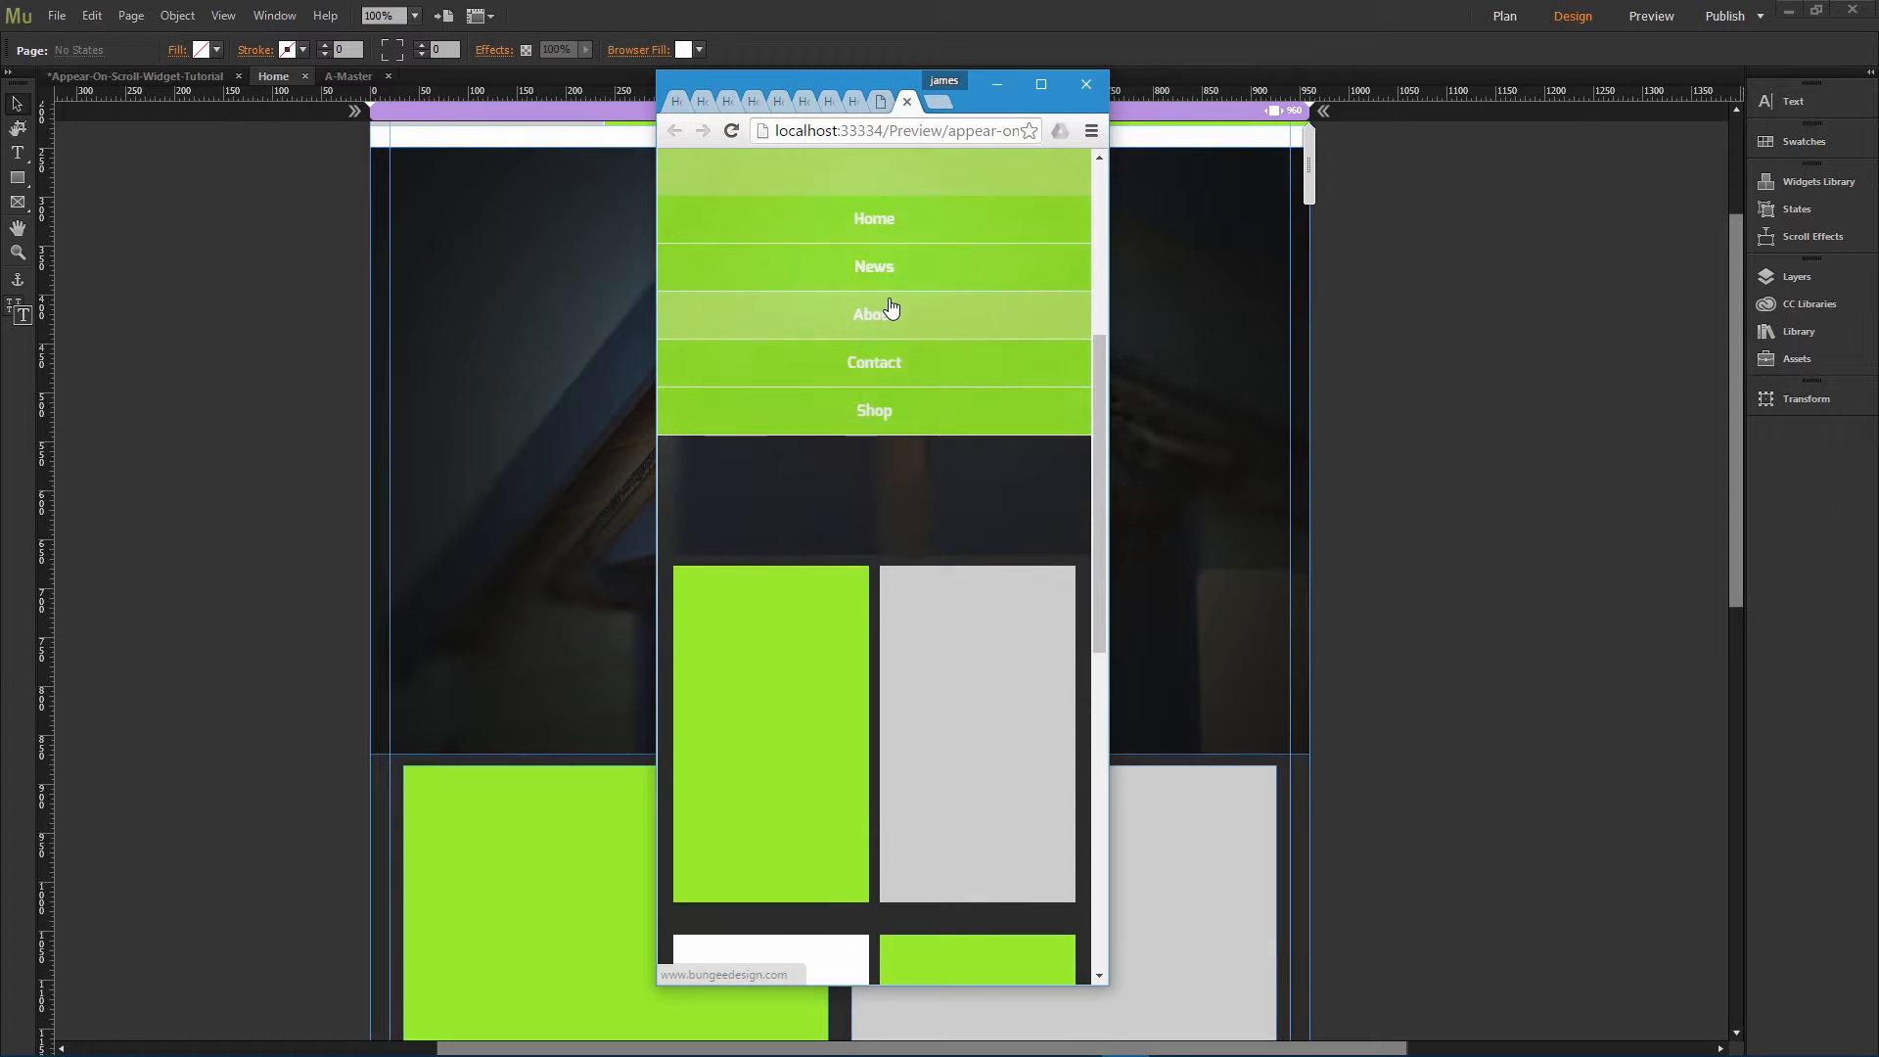
pyautogui.scroll(1, 894, 307)
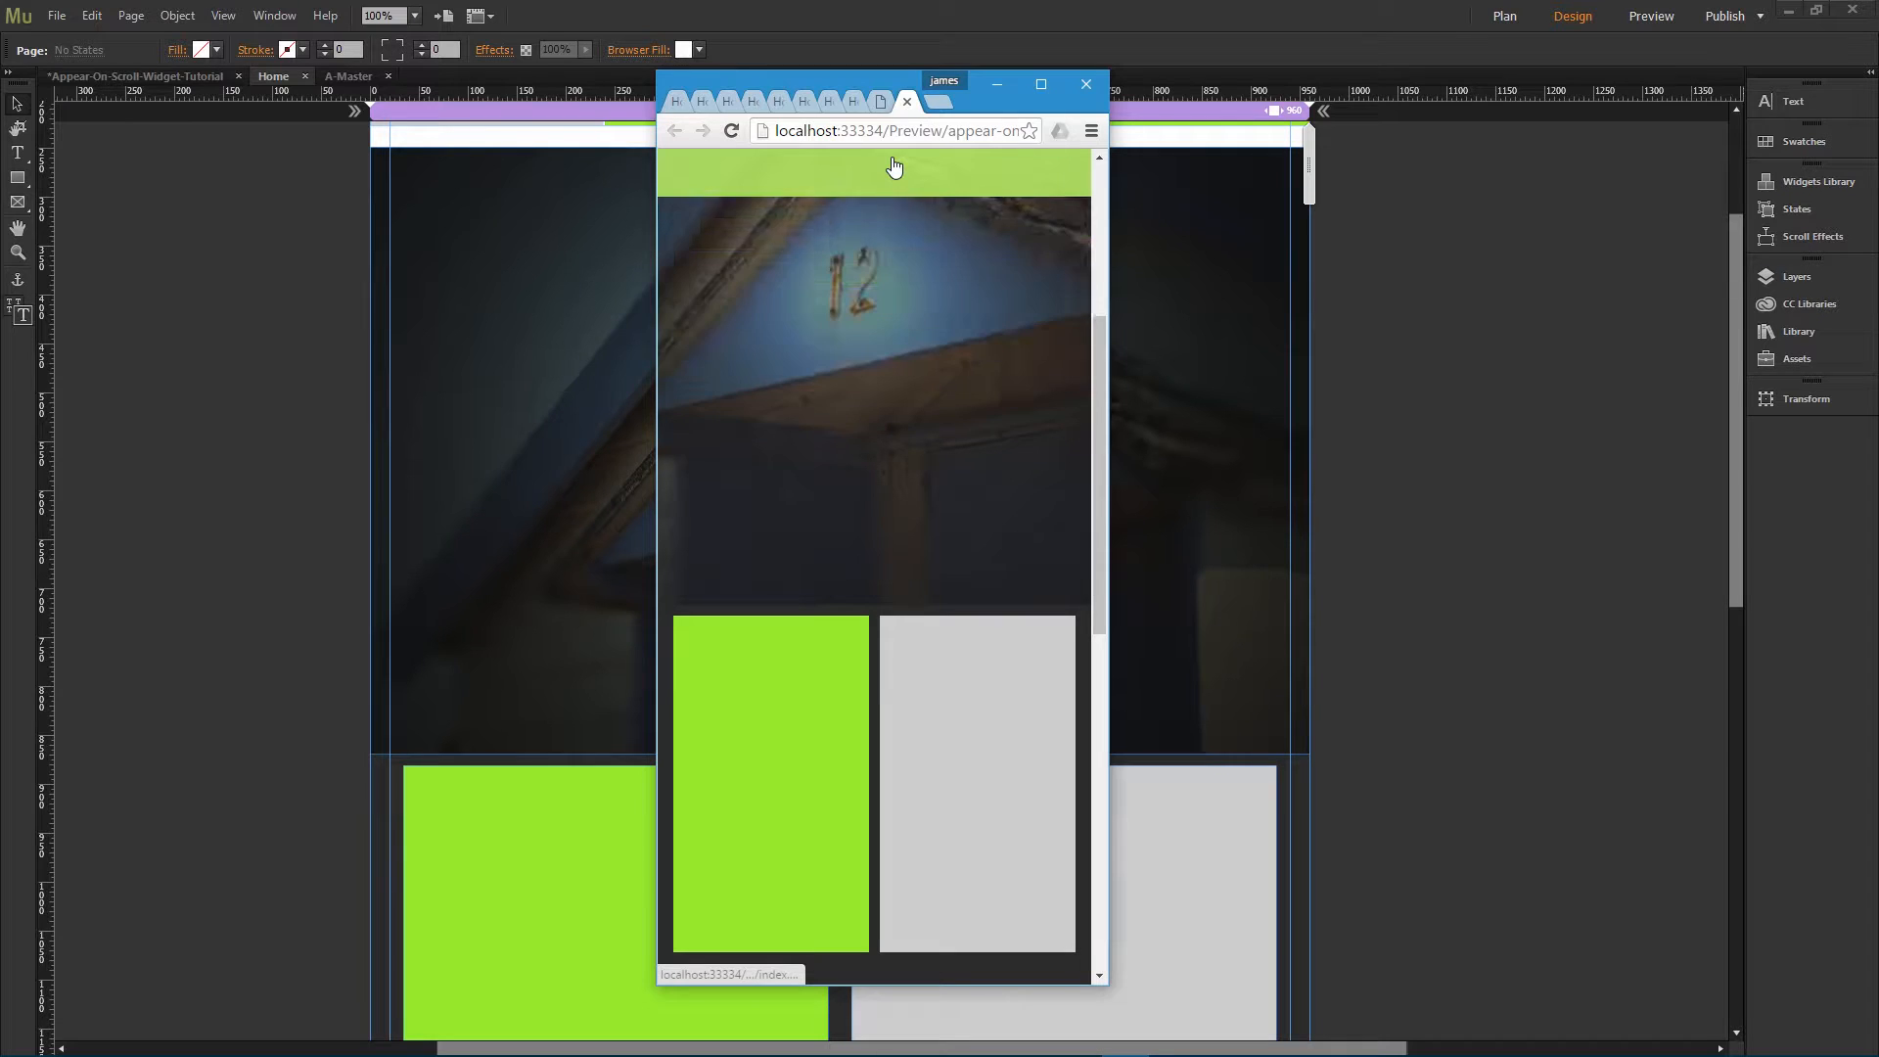
pyautogui.moveTo(893, 167)
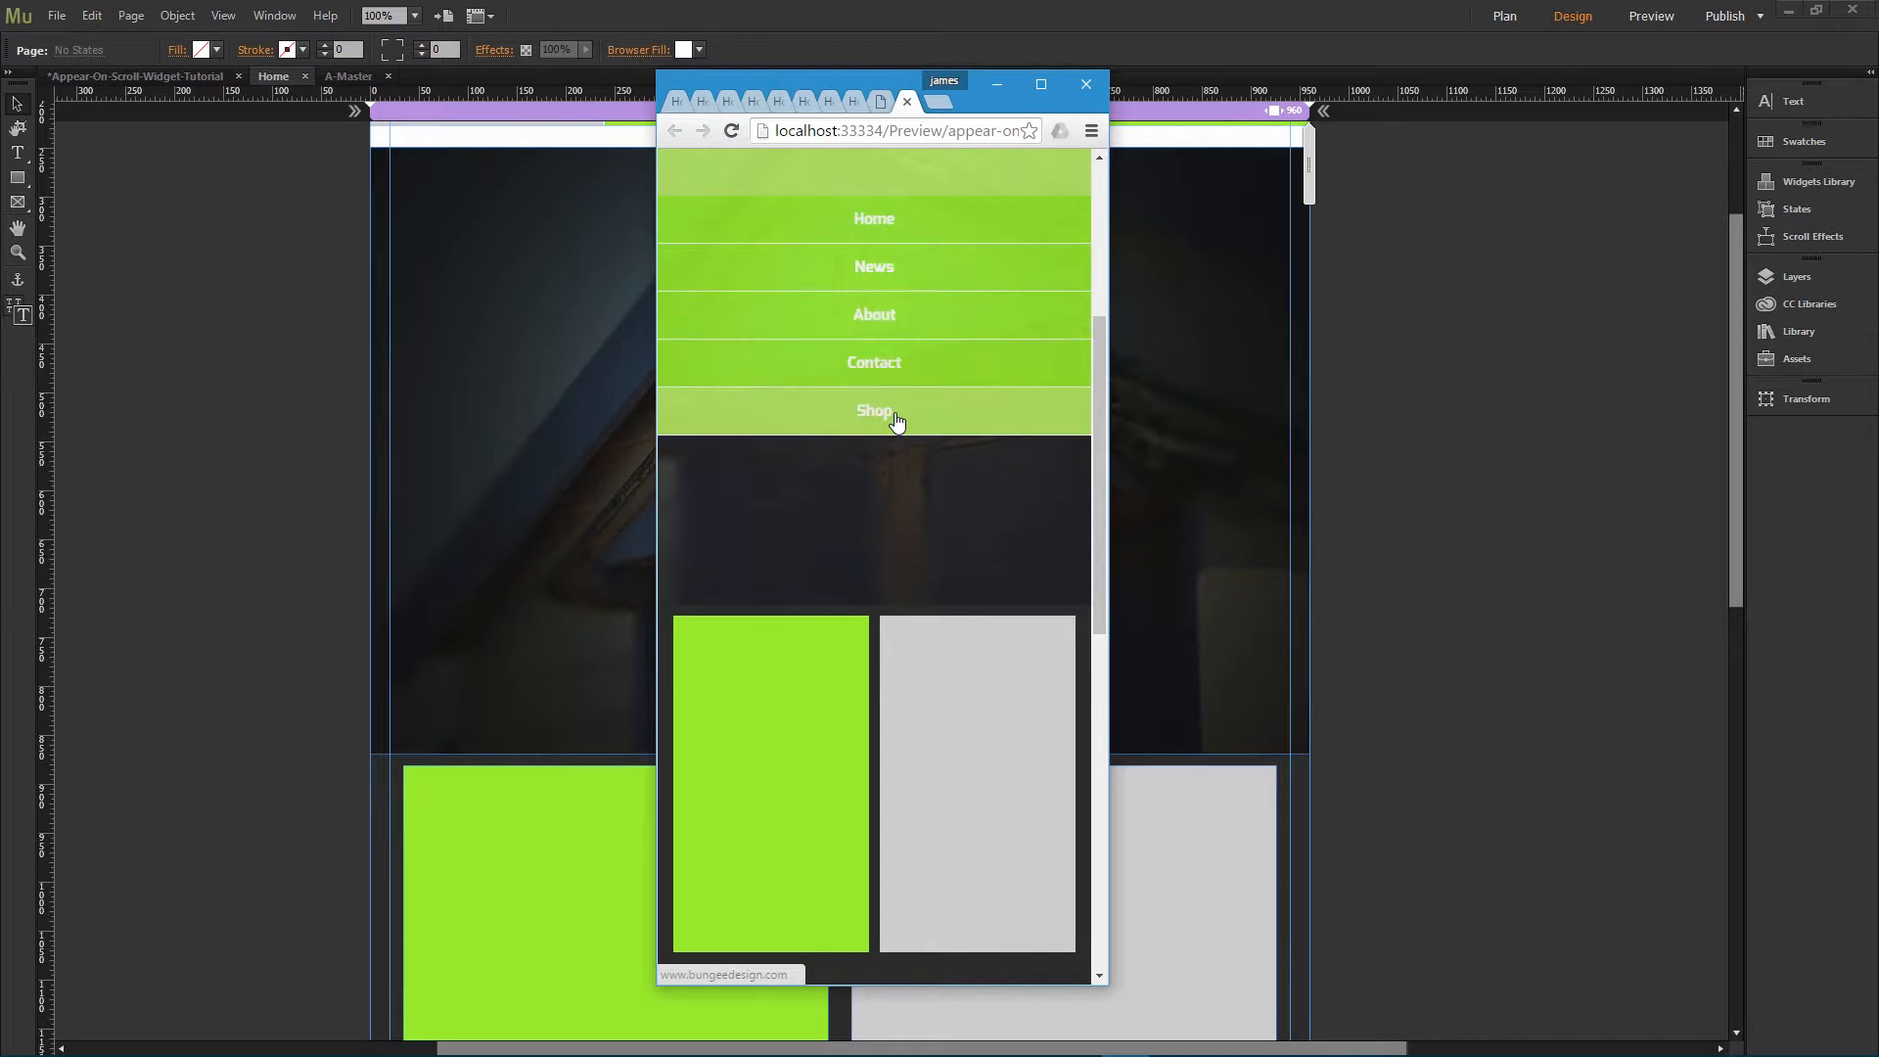
# Step: Return to Adobe Muse and set the pinned nav bar widget's Color Opacity to 0.7
pyautogui.click(1395, 297)
pyautogui.click(1170, 259)
pyautogui.scroll(2, 1363, 253)
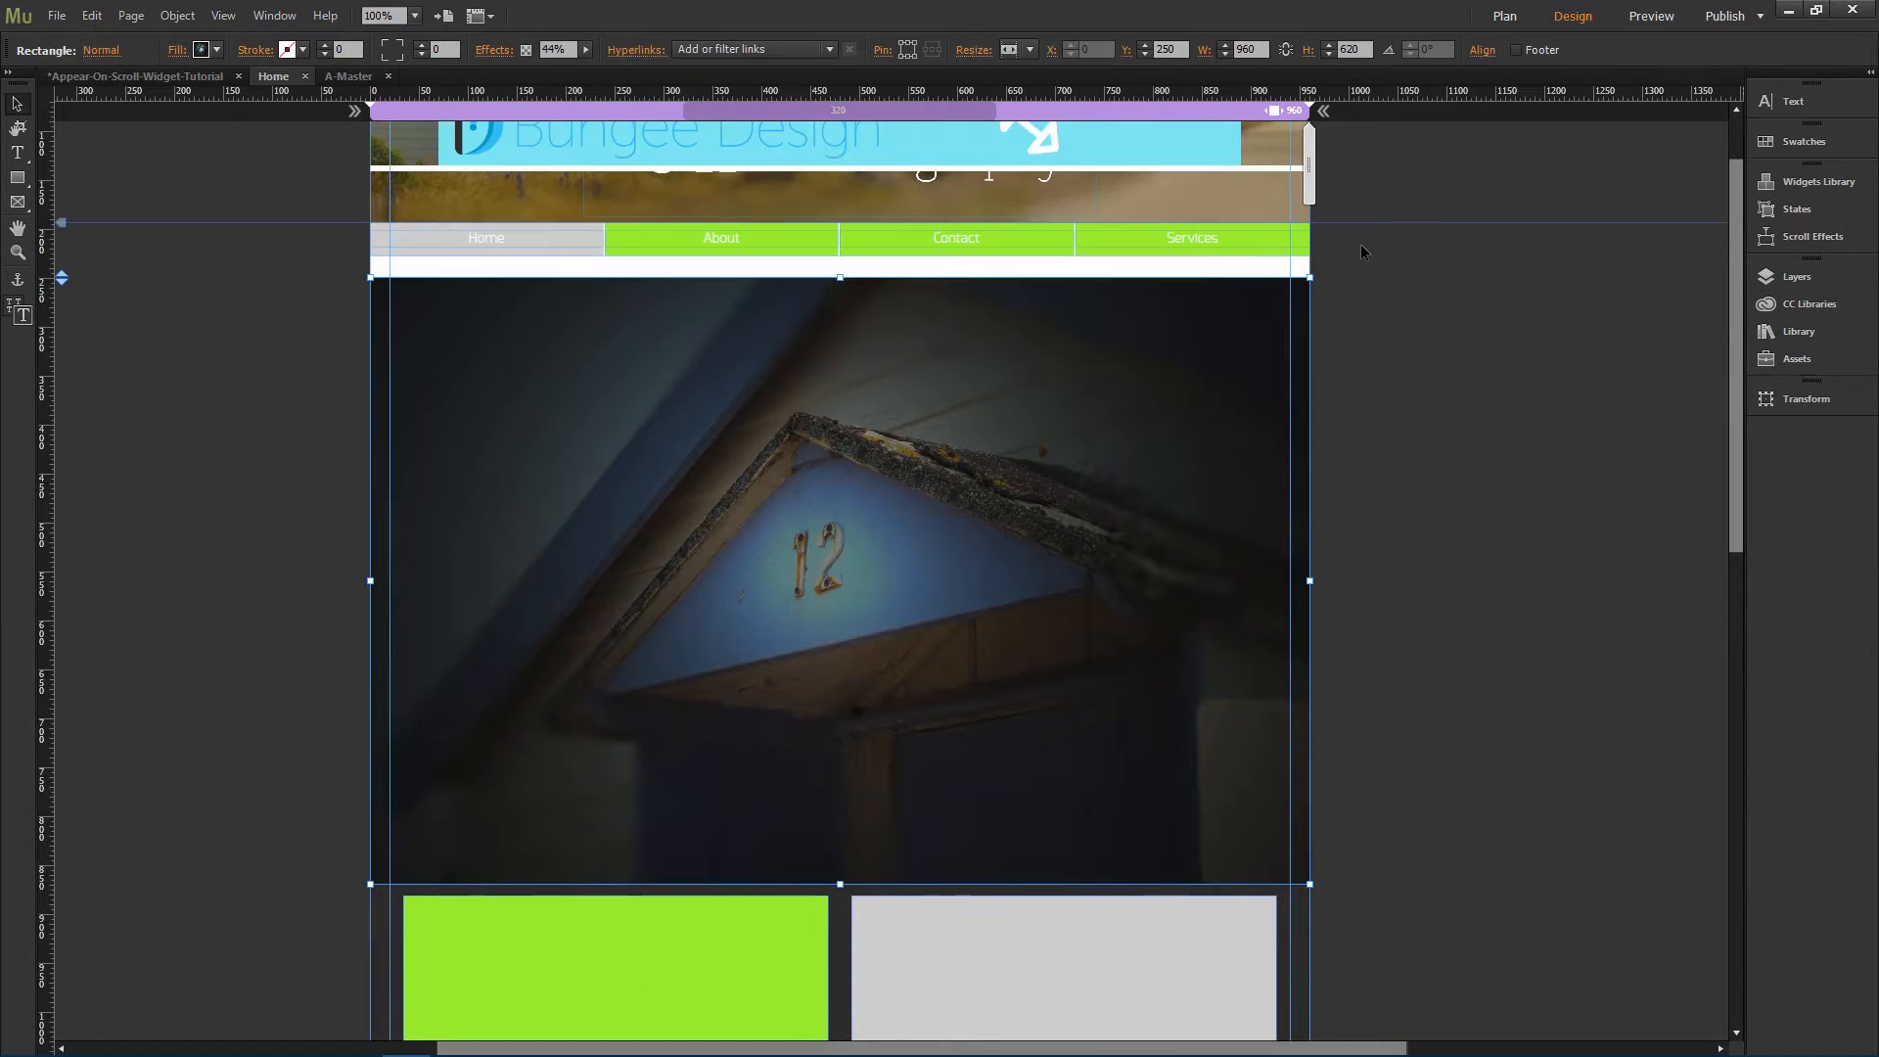
pyautogui.scroll(2, 1363, 252)
pyautogui.click(1188, 192)
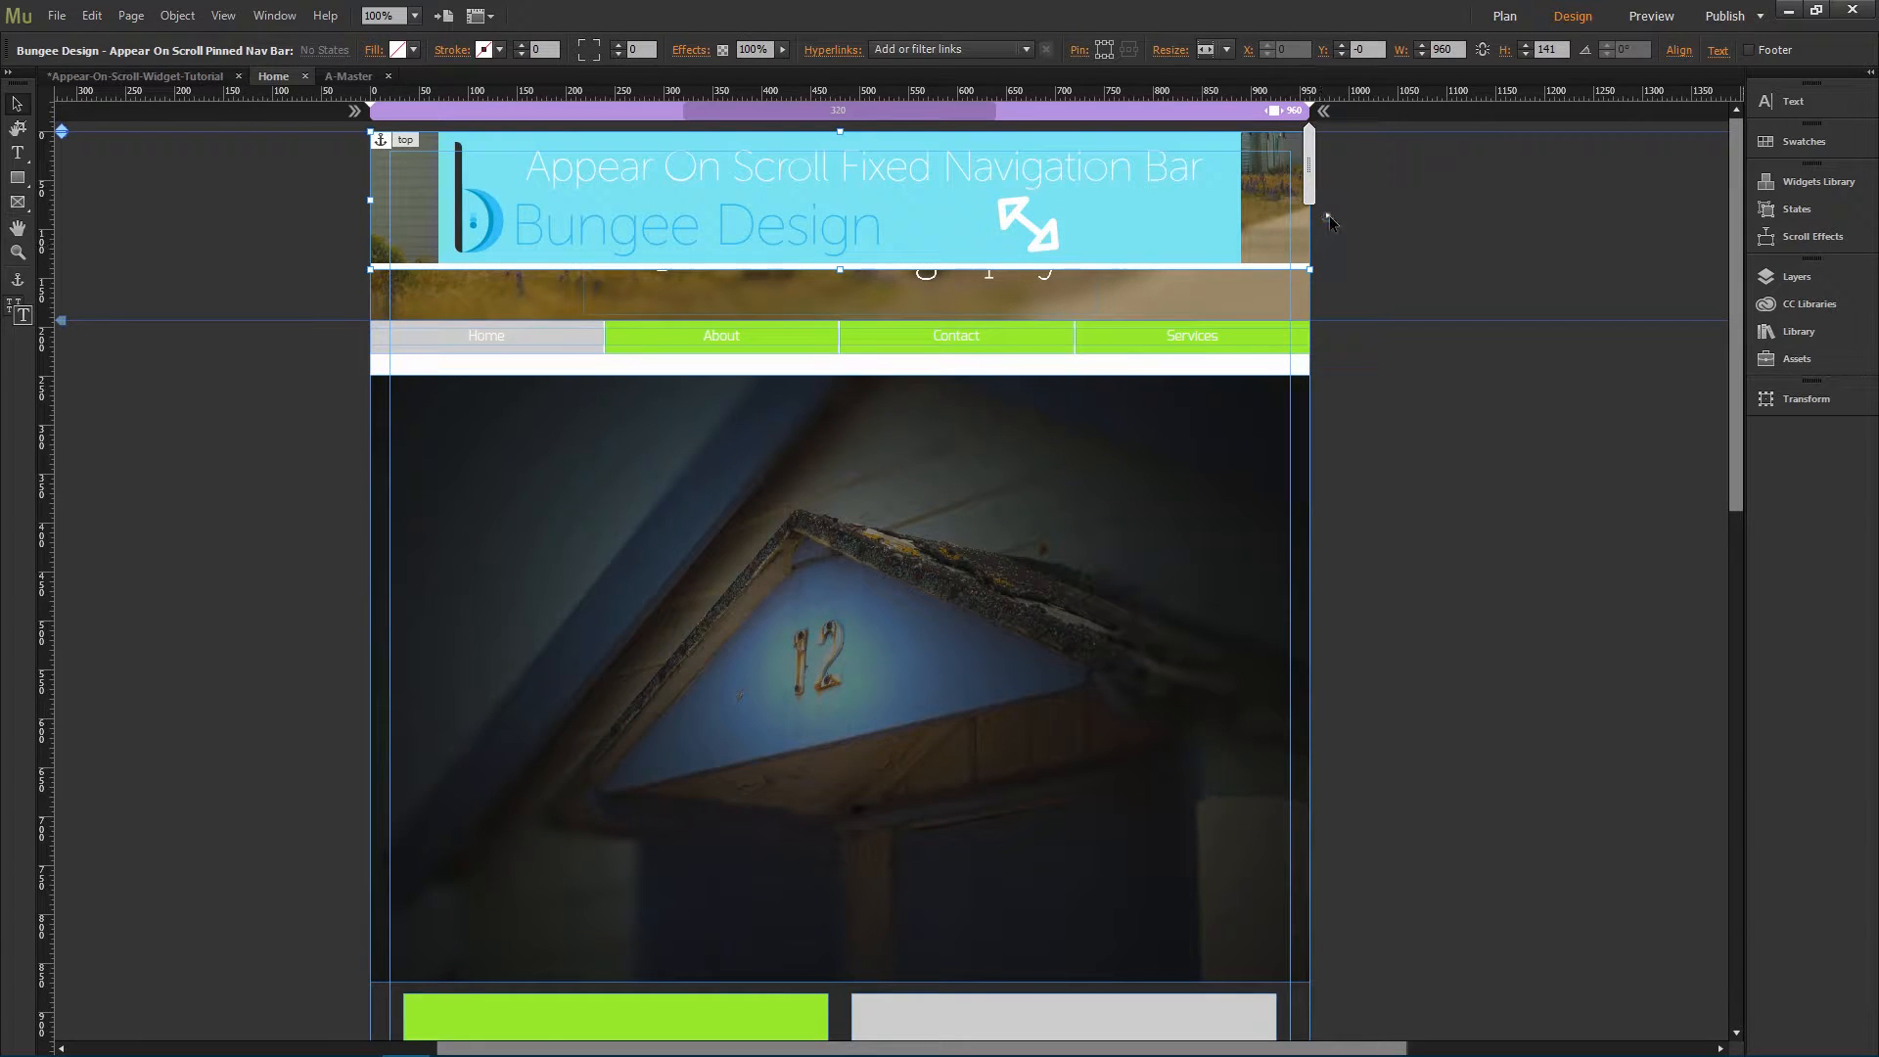
pyautogui.click(1327, 216)
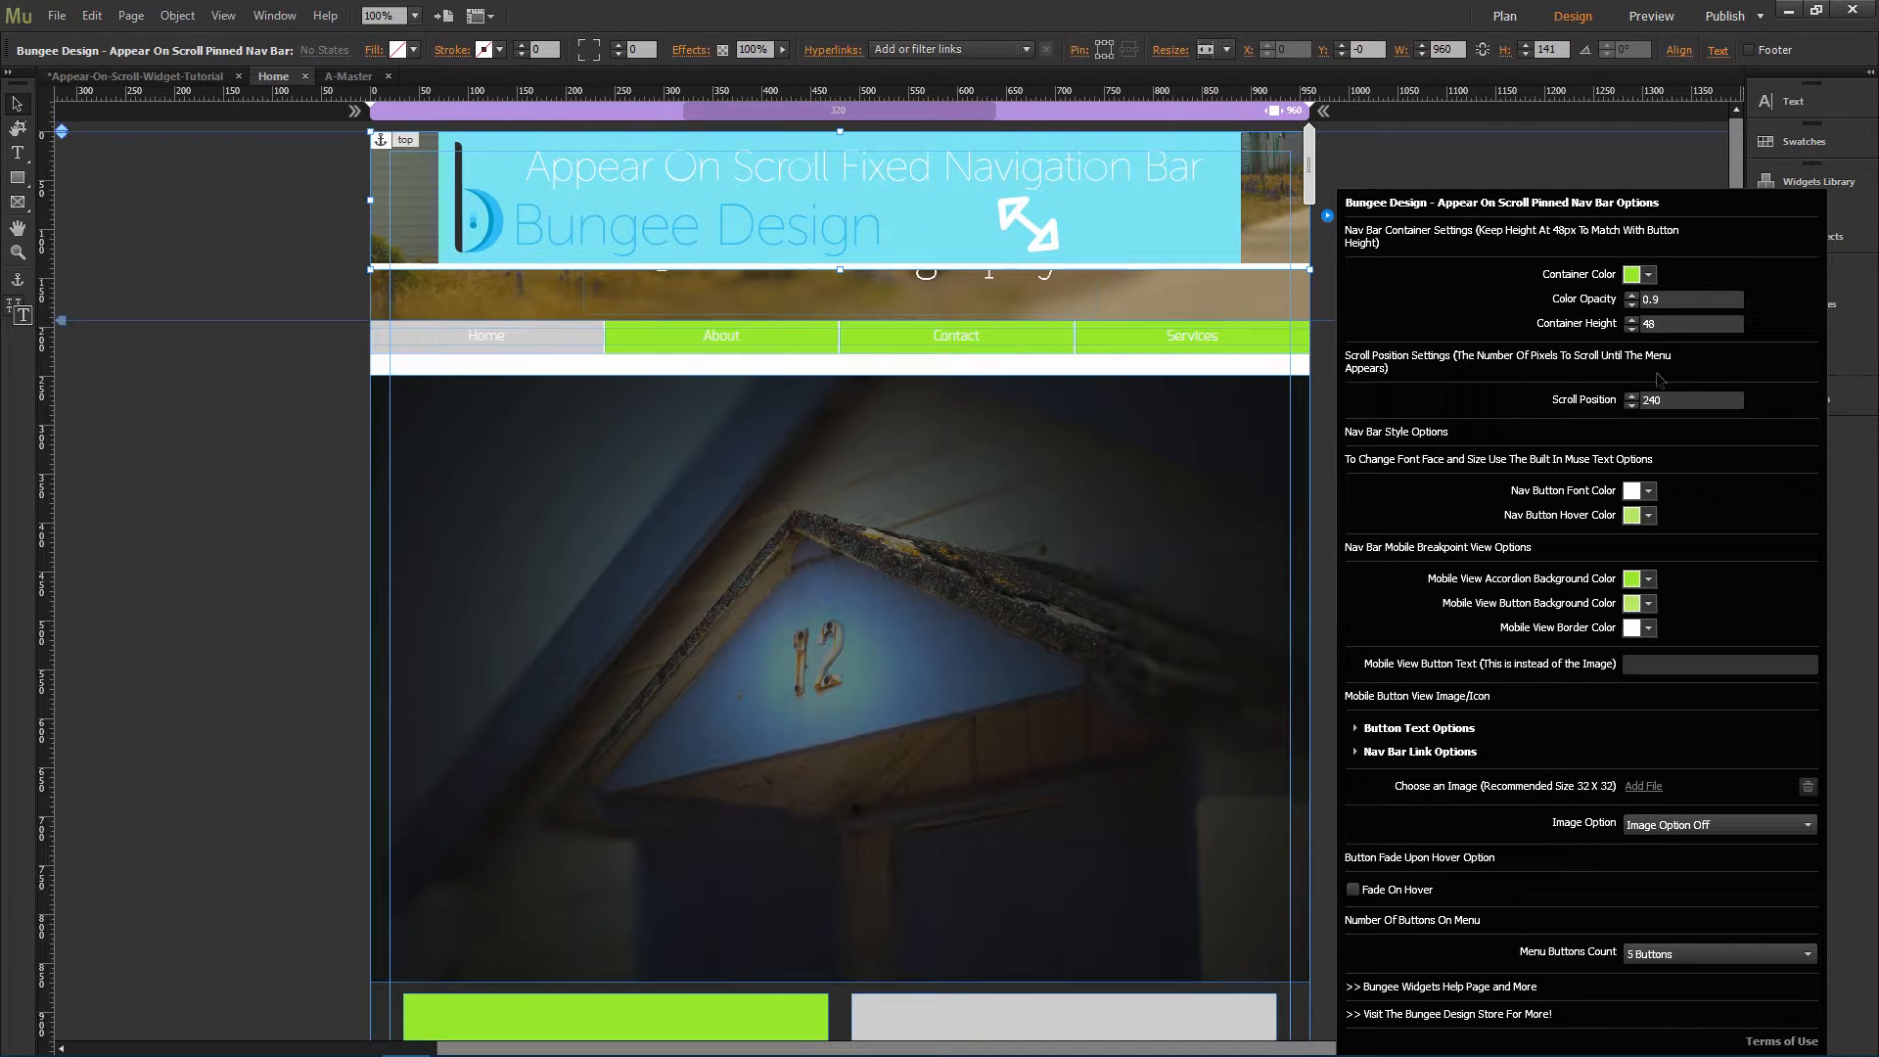
pyautogui.click(1631, 306)
pyautogui.click(1631, 306)
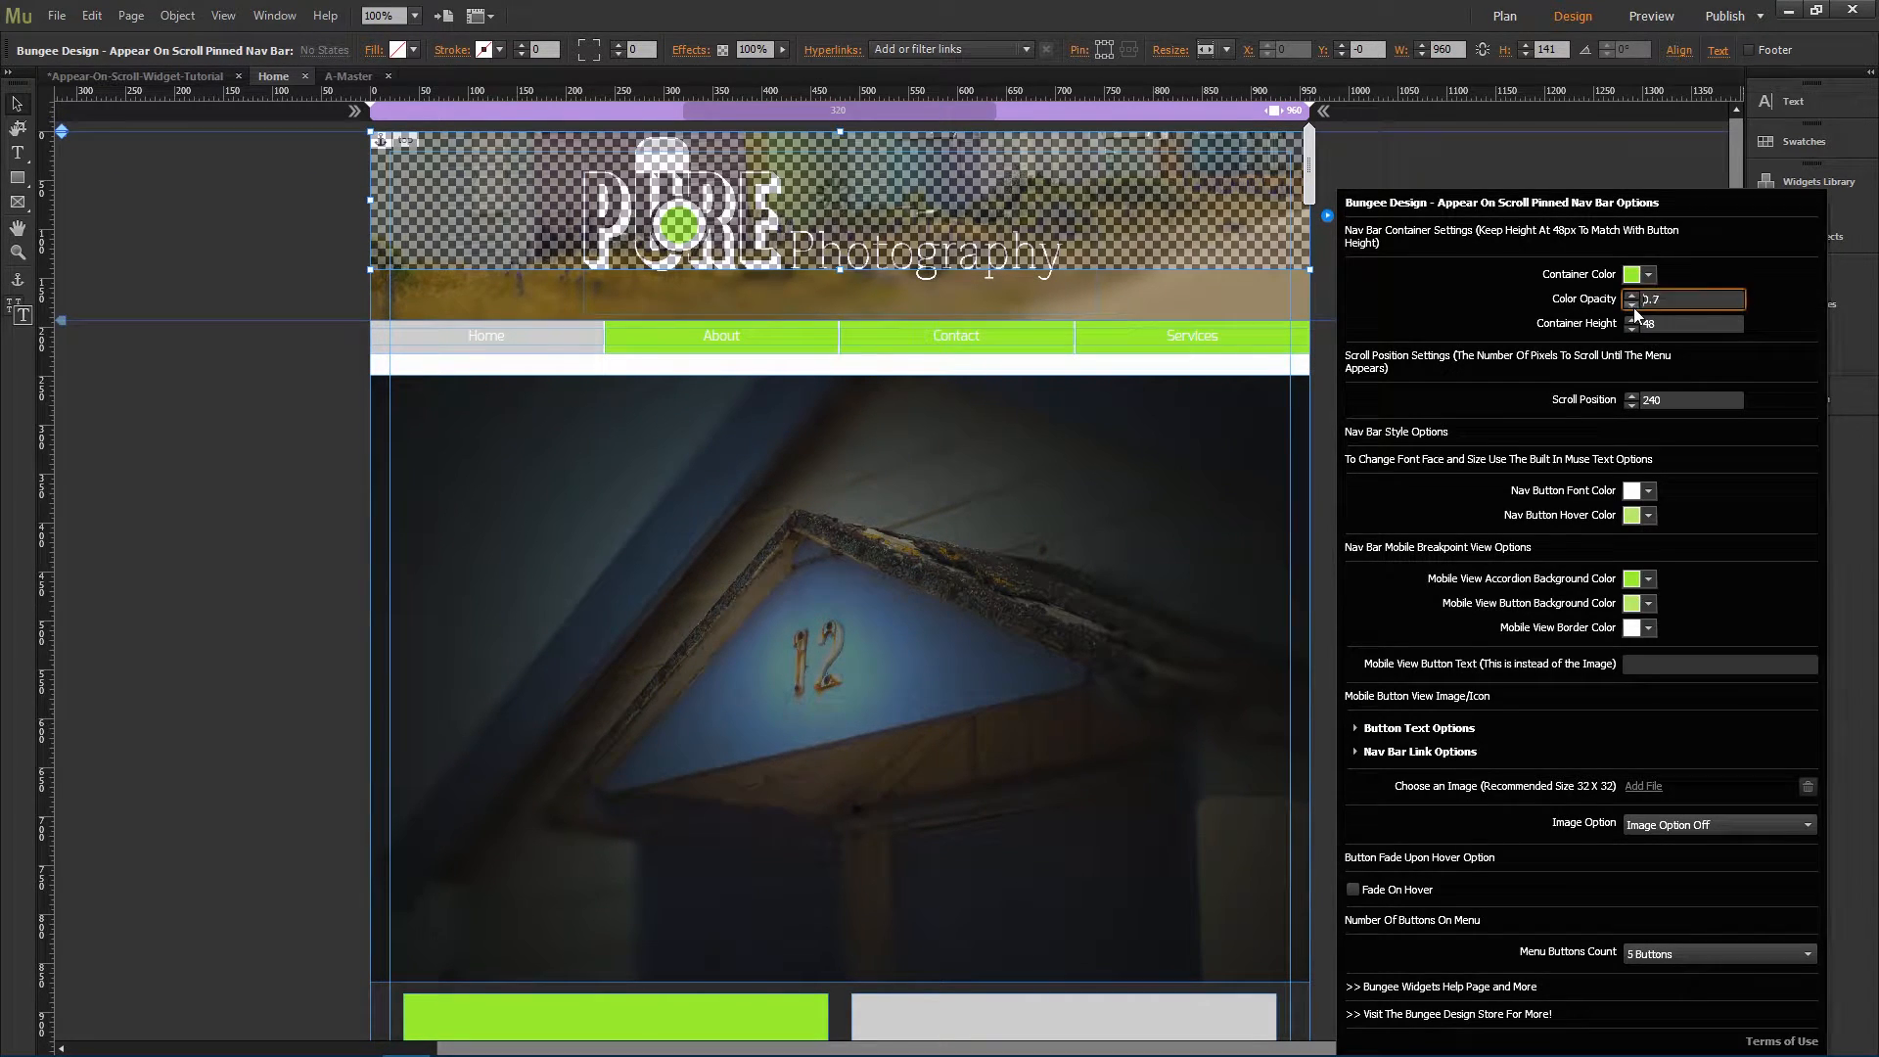
# Step: Deselect the nav bar widget and preview the page in the browser with the reduced opacity
pyautogui.click(328, 387)
pyautogui.hotkey('alt', 'f')
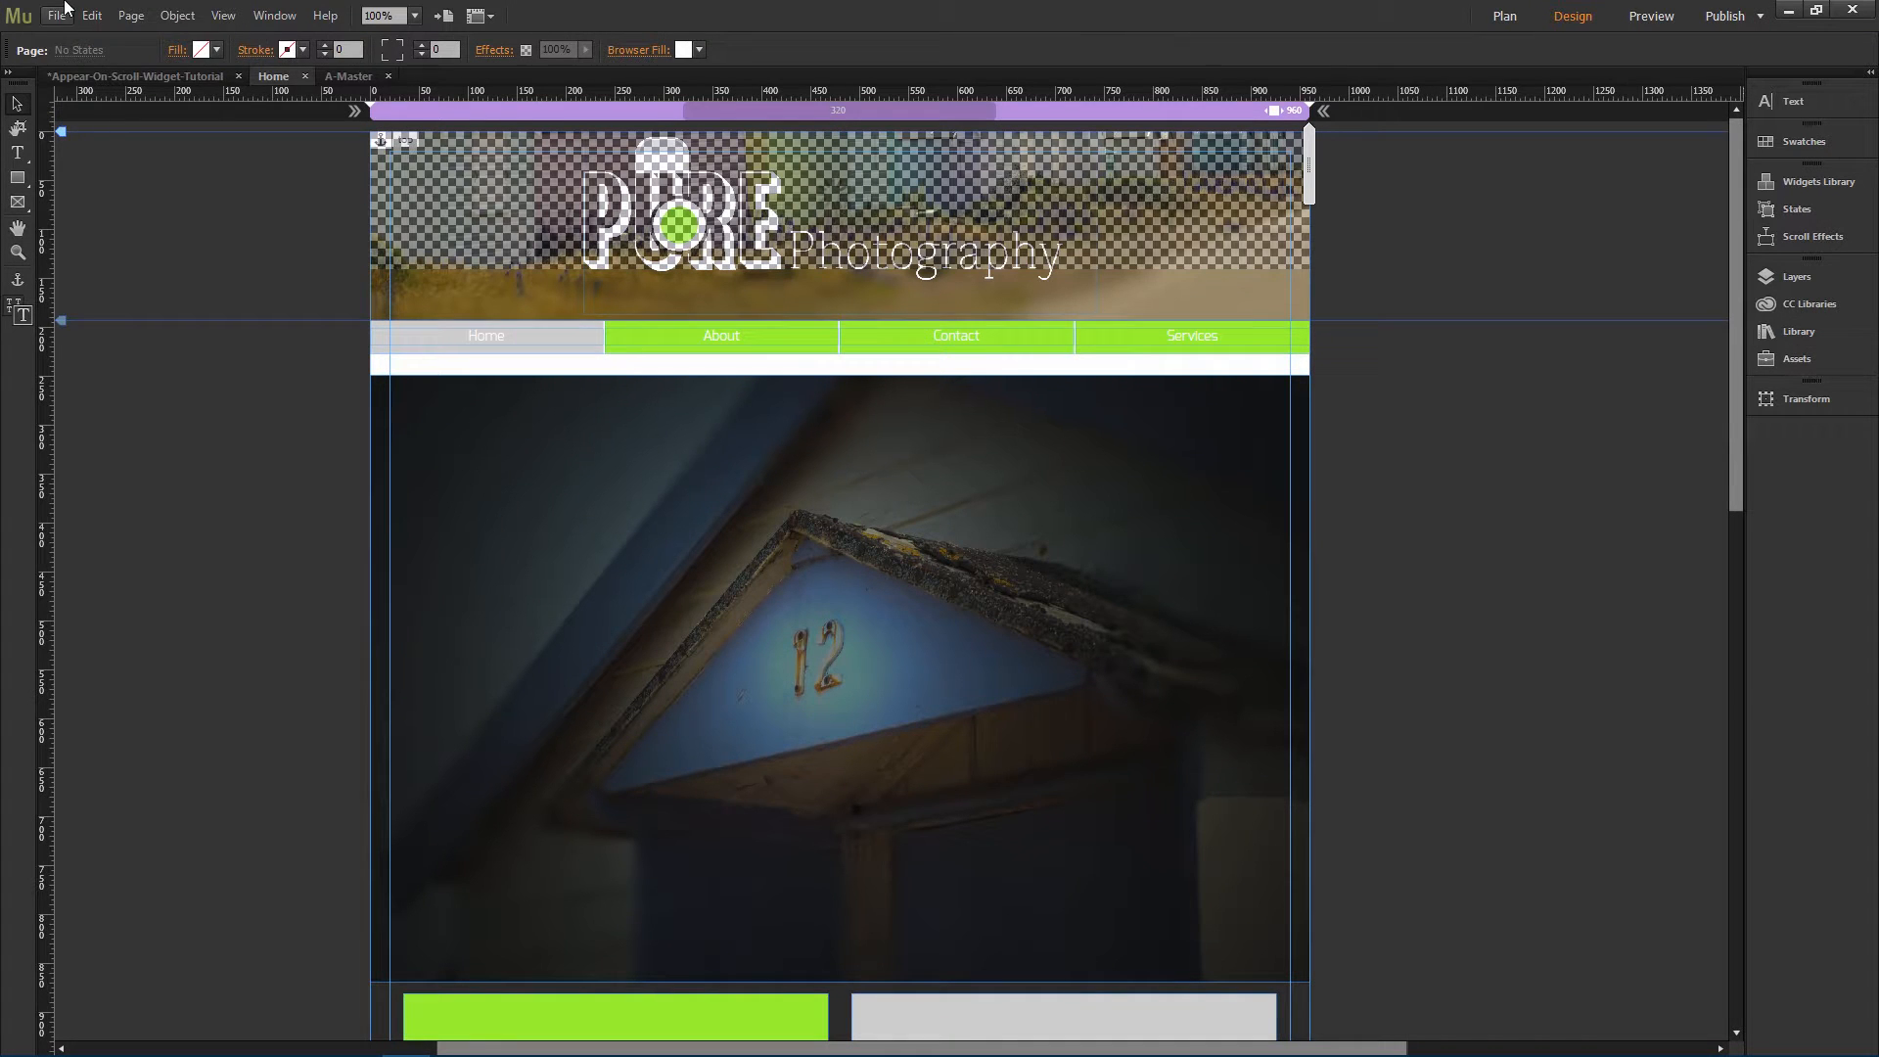
# Step: Preview the page in the browser and examine the expanded mobile menu of the pinned navigation bar while scrolling
pyautogui.click(250, 348)
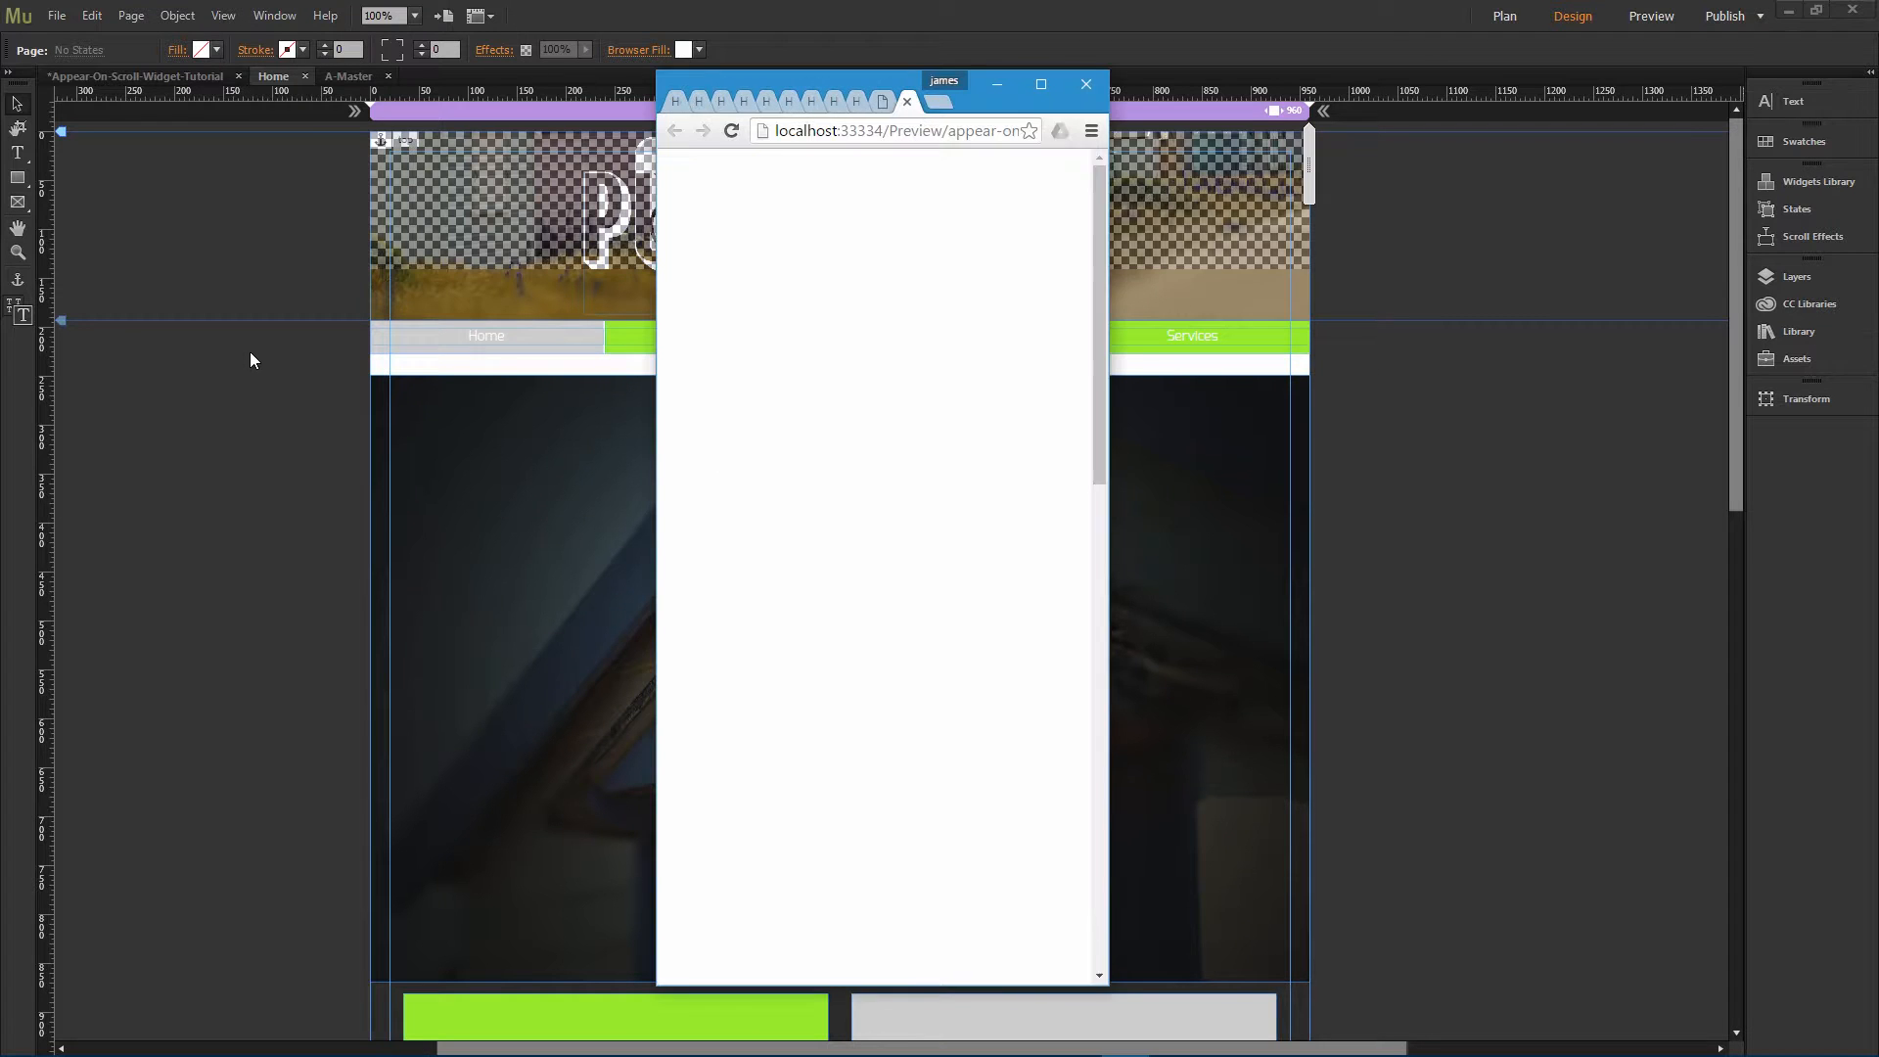
pyautogui.scroll(-5, 797, 420)
pyautogui.moveTo(777, 184)
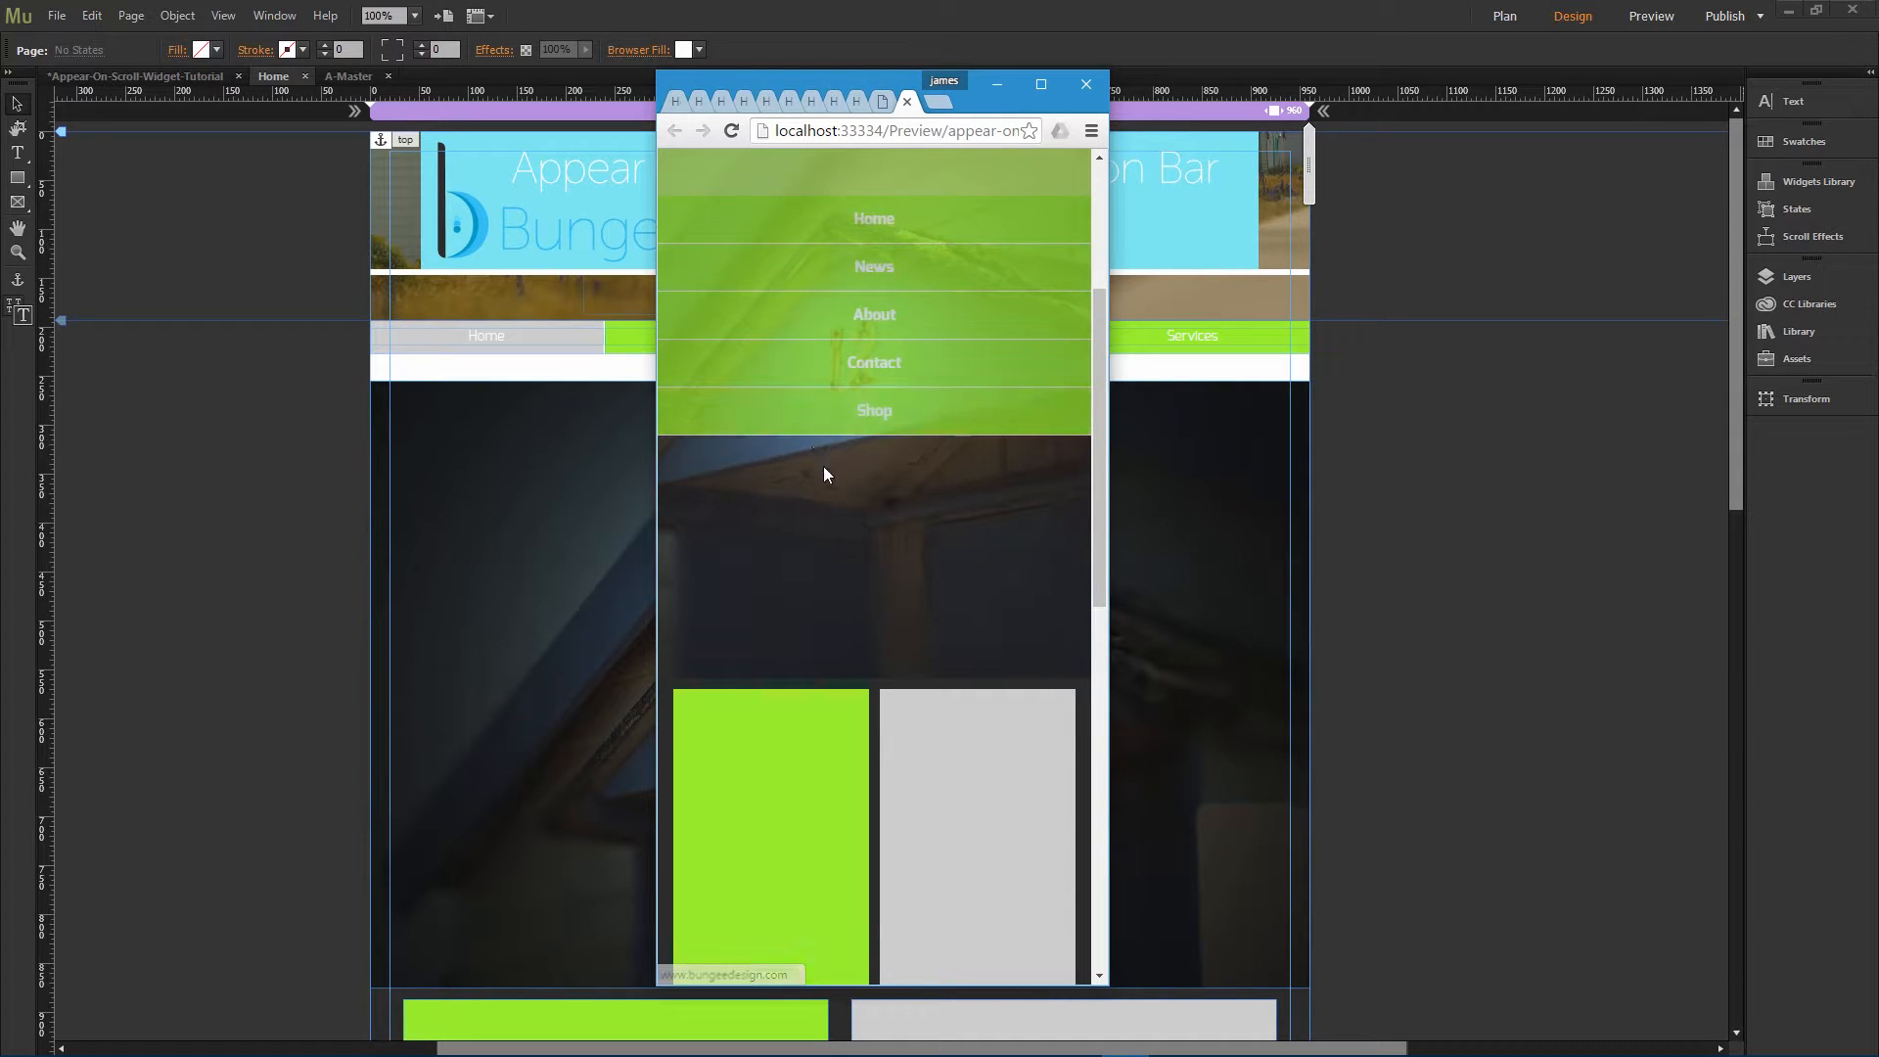
pyautogui.scroll(-2, 824, 466)
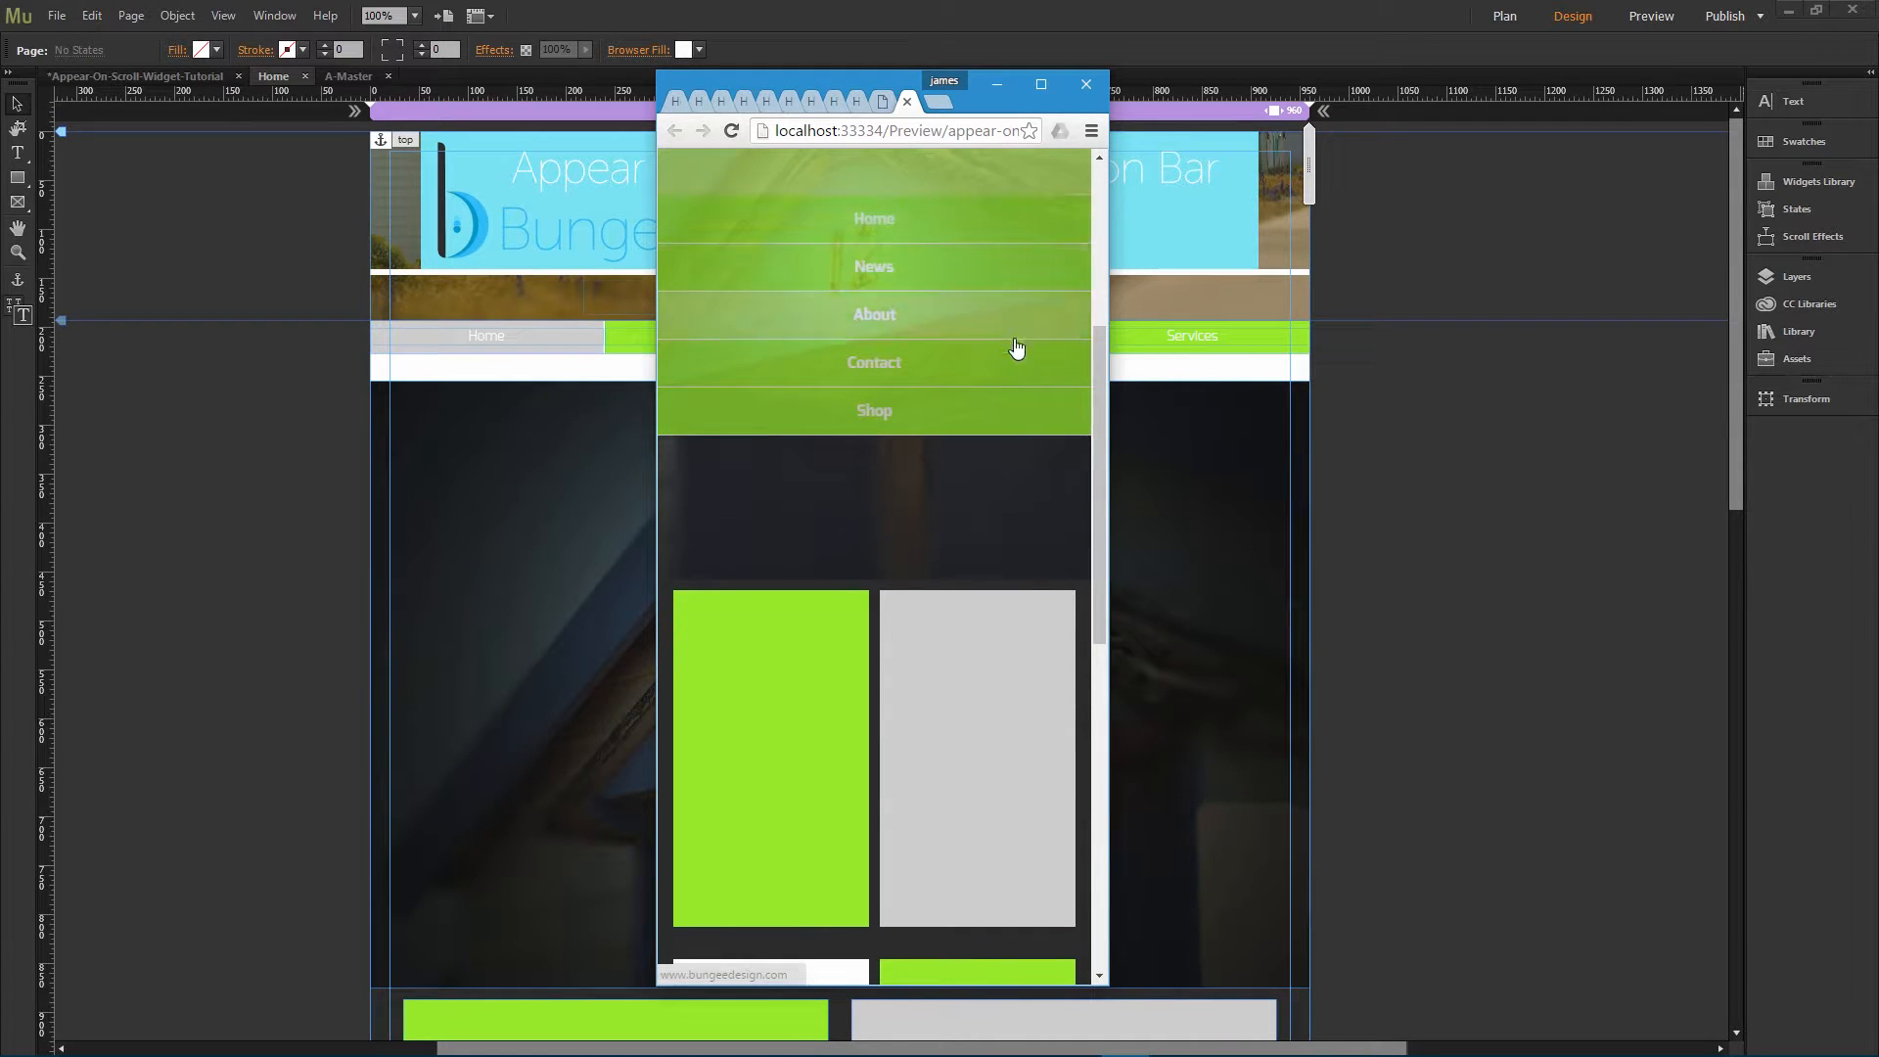
pyautogui.scroll(5, 1015, 352)
# Step: Return to Adobe Muse and set the pinned nav bar widget's Color Opacity to 0.9
pyautogui.click(1201, 455)
pyautogui.click(1209, 191)
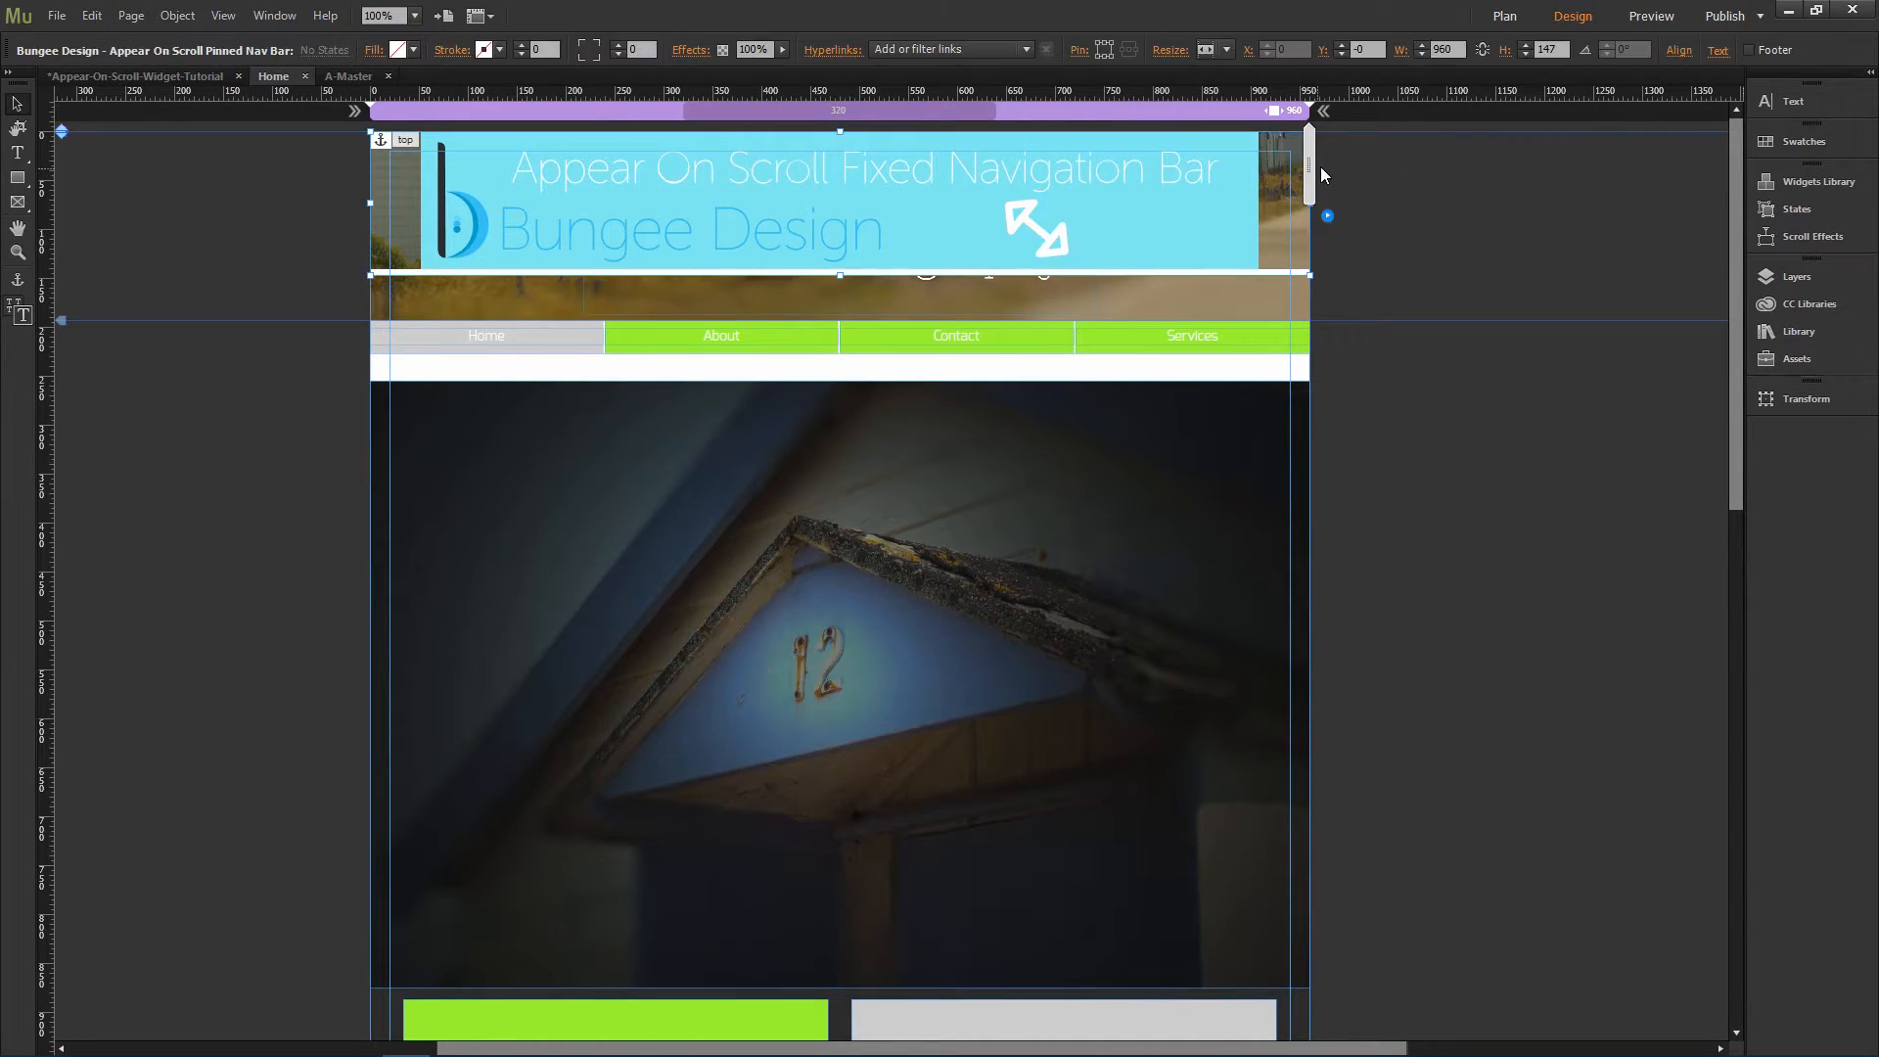
pyautogui.click(1327, 215)
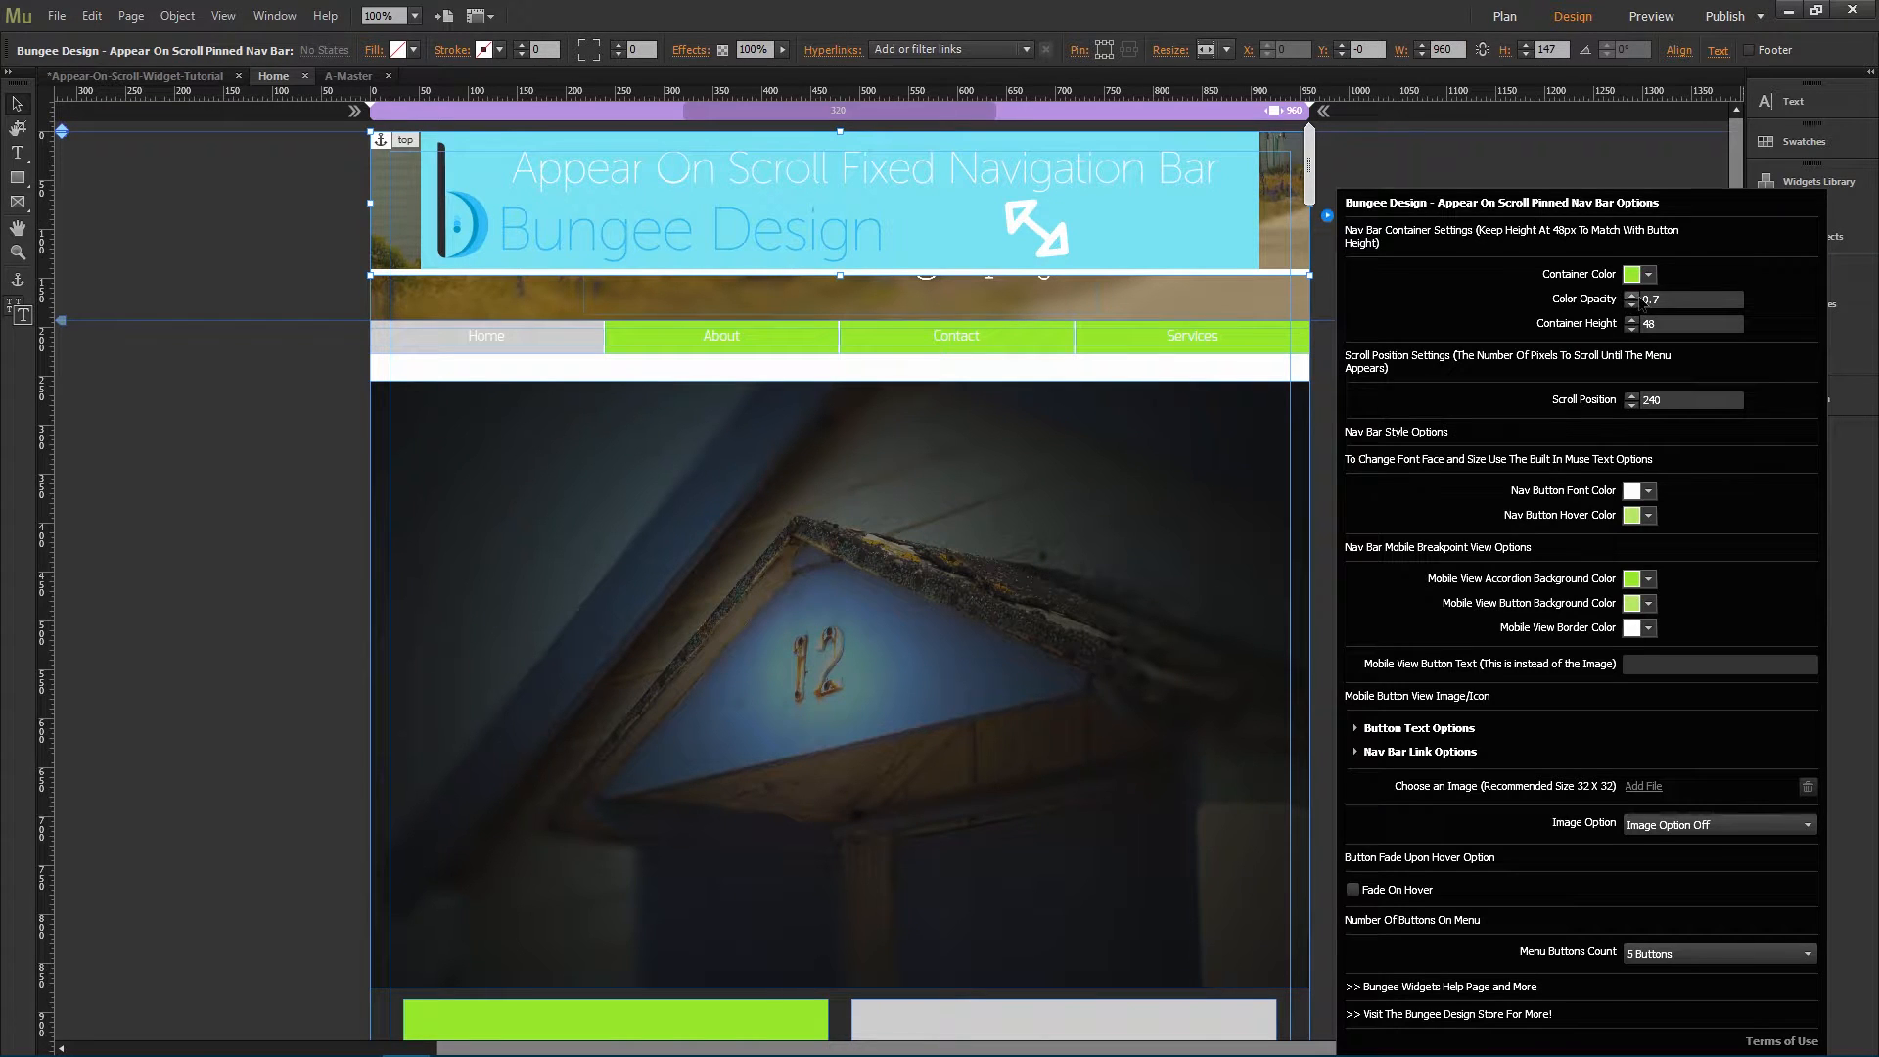
pyautogui.click(1632, 295)
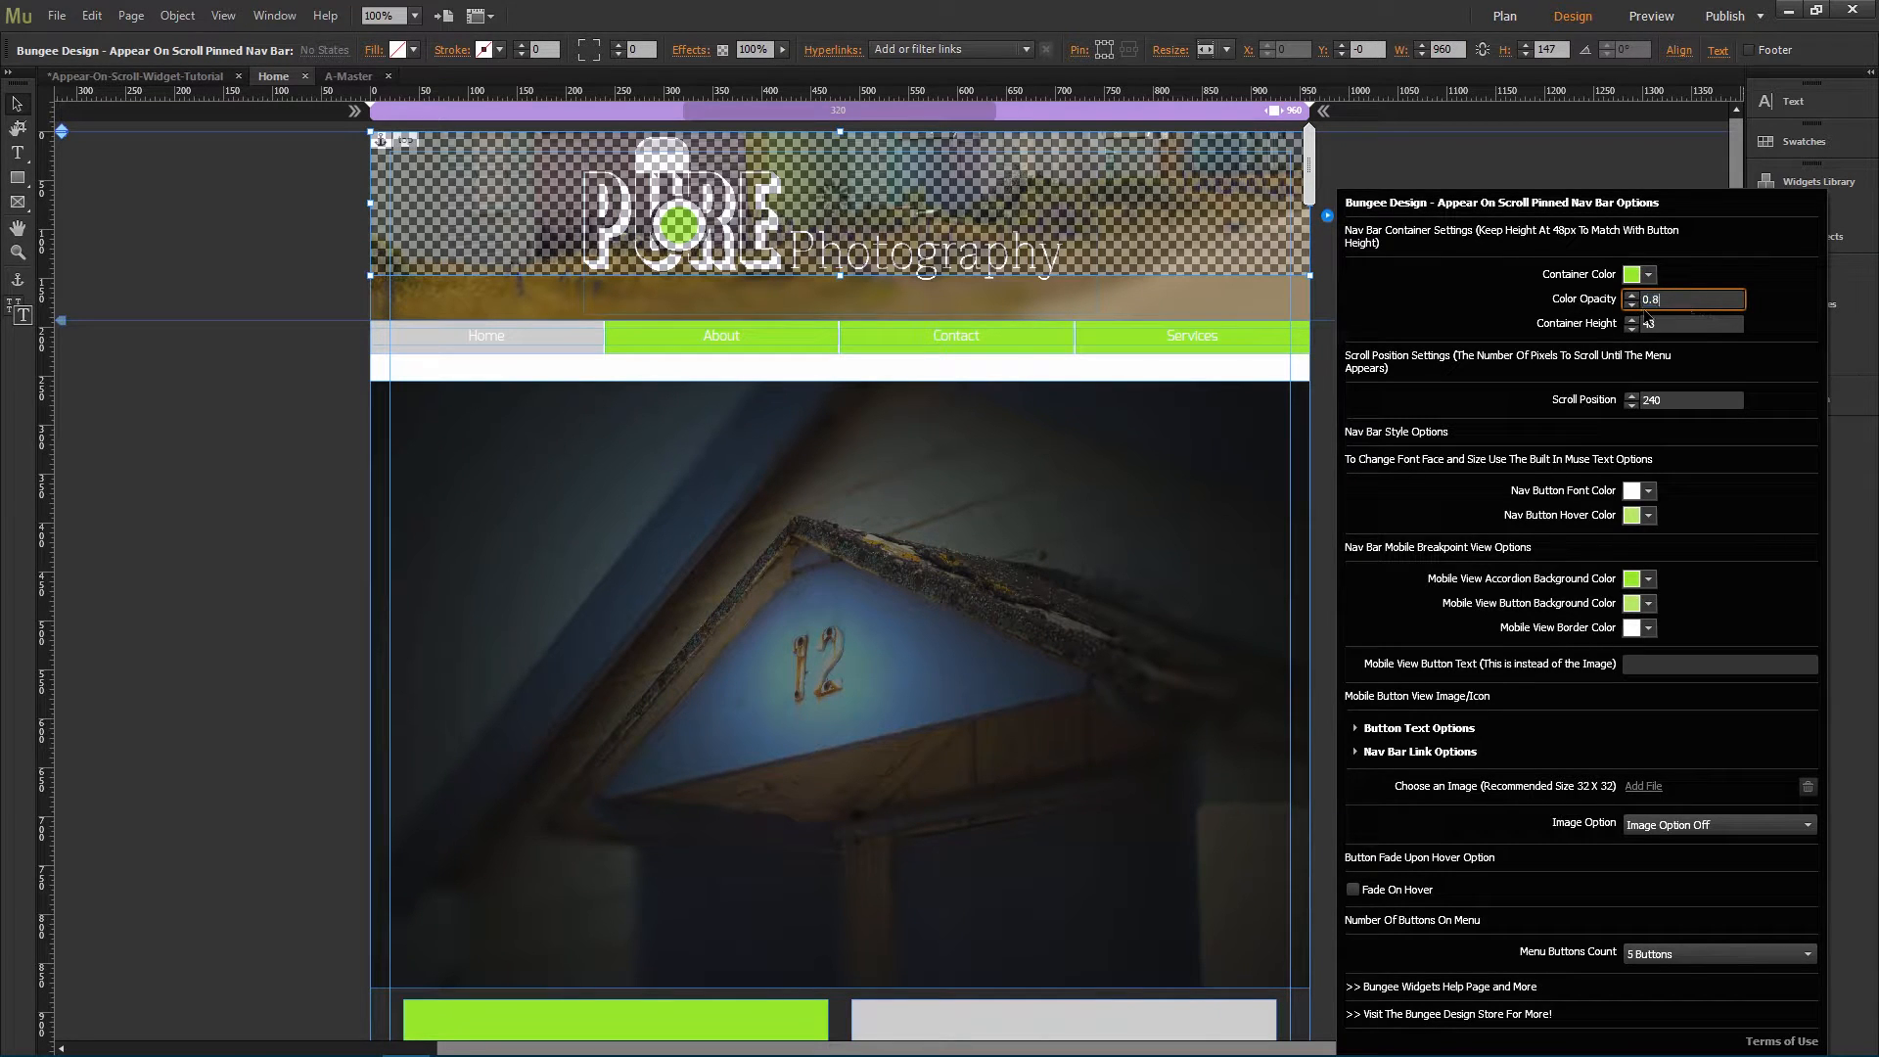
pyautogui.click(1632, 296)
# Step: Raise the opacity of the large beach hut image rectangle and move it up against the page's navigation menu
pyautogui.click(863, 551)
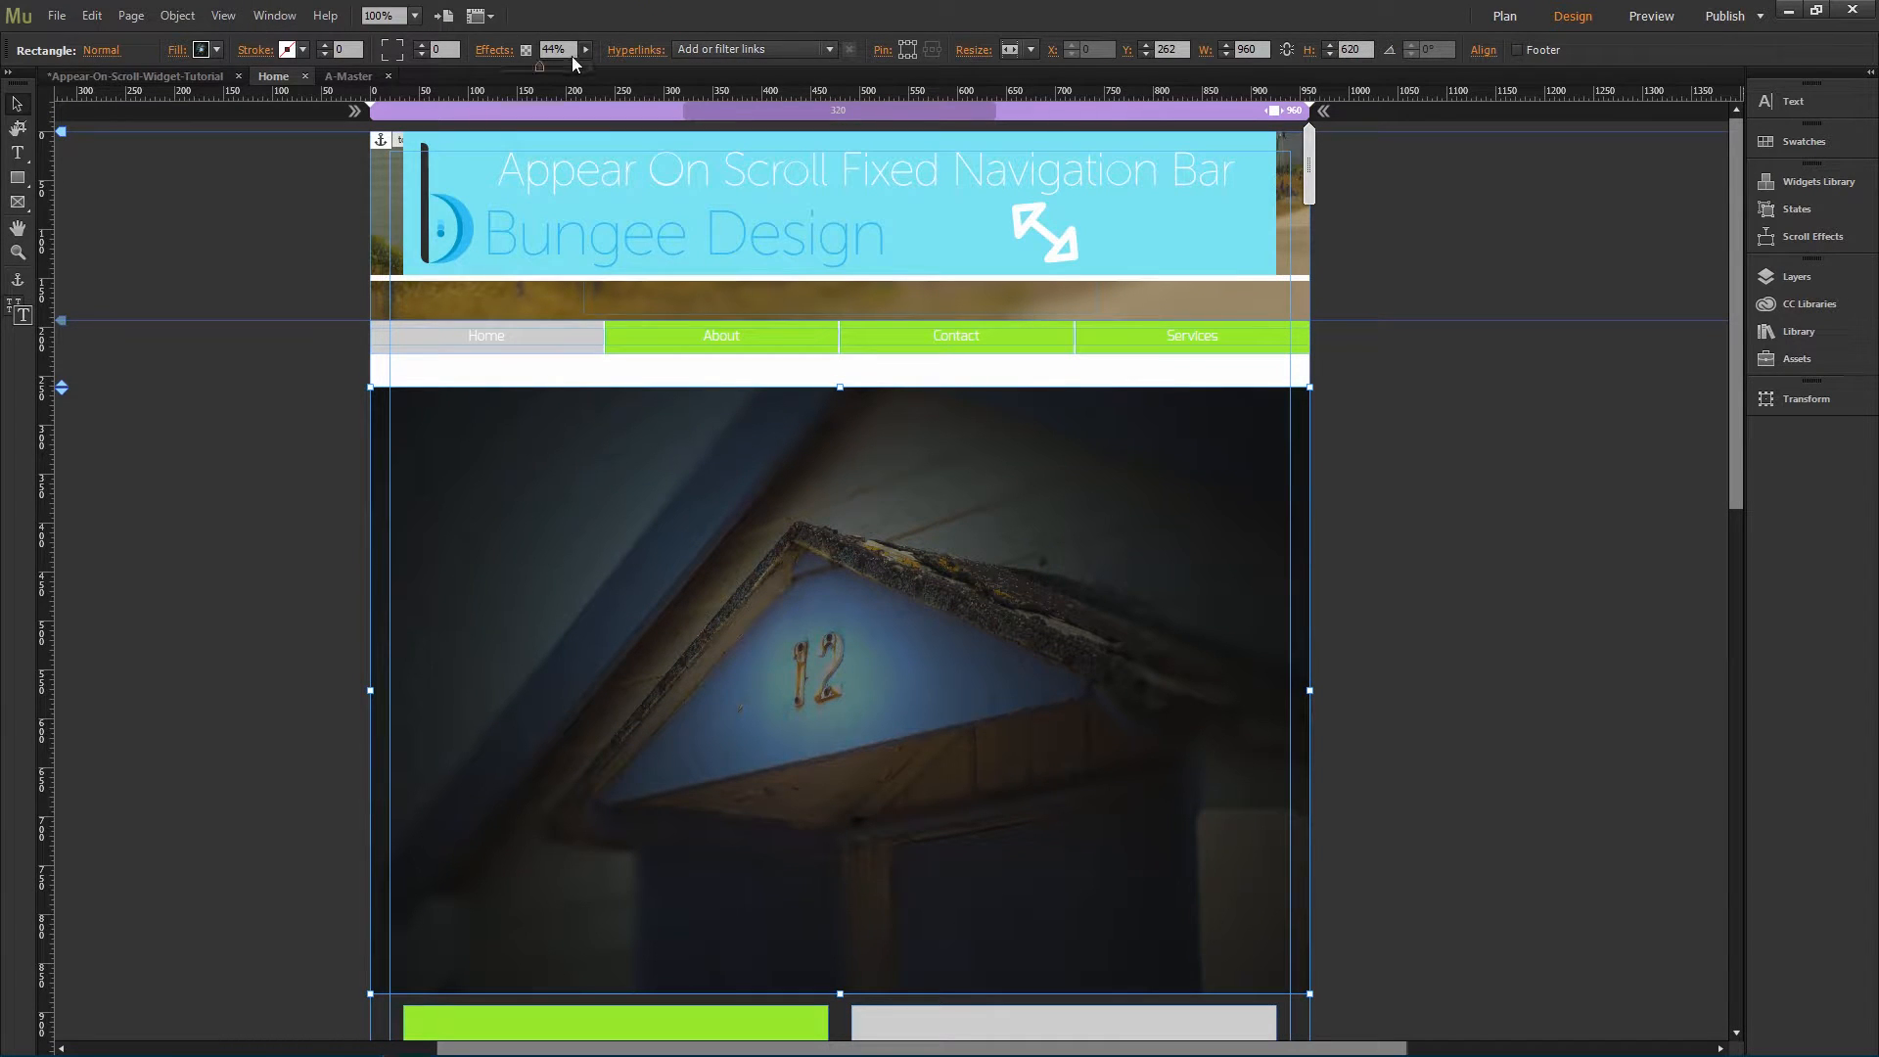
pyautogui.moveTo(570, 65); pyautogui.dragTo(599, 67)
pyautogui.press('Escape')
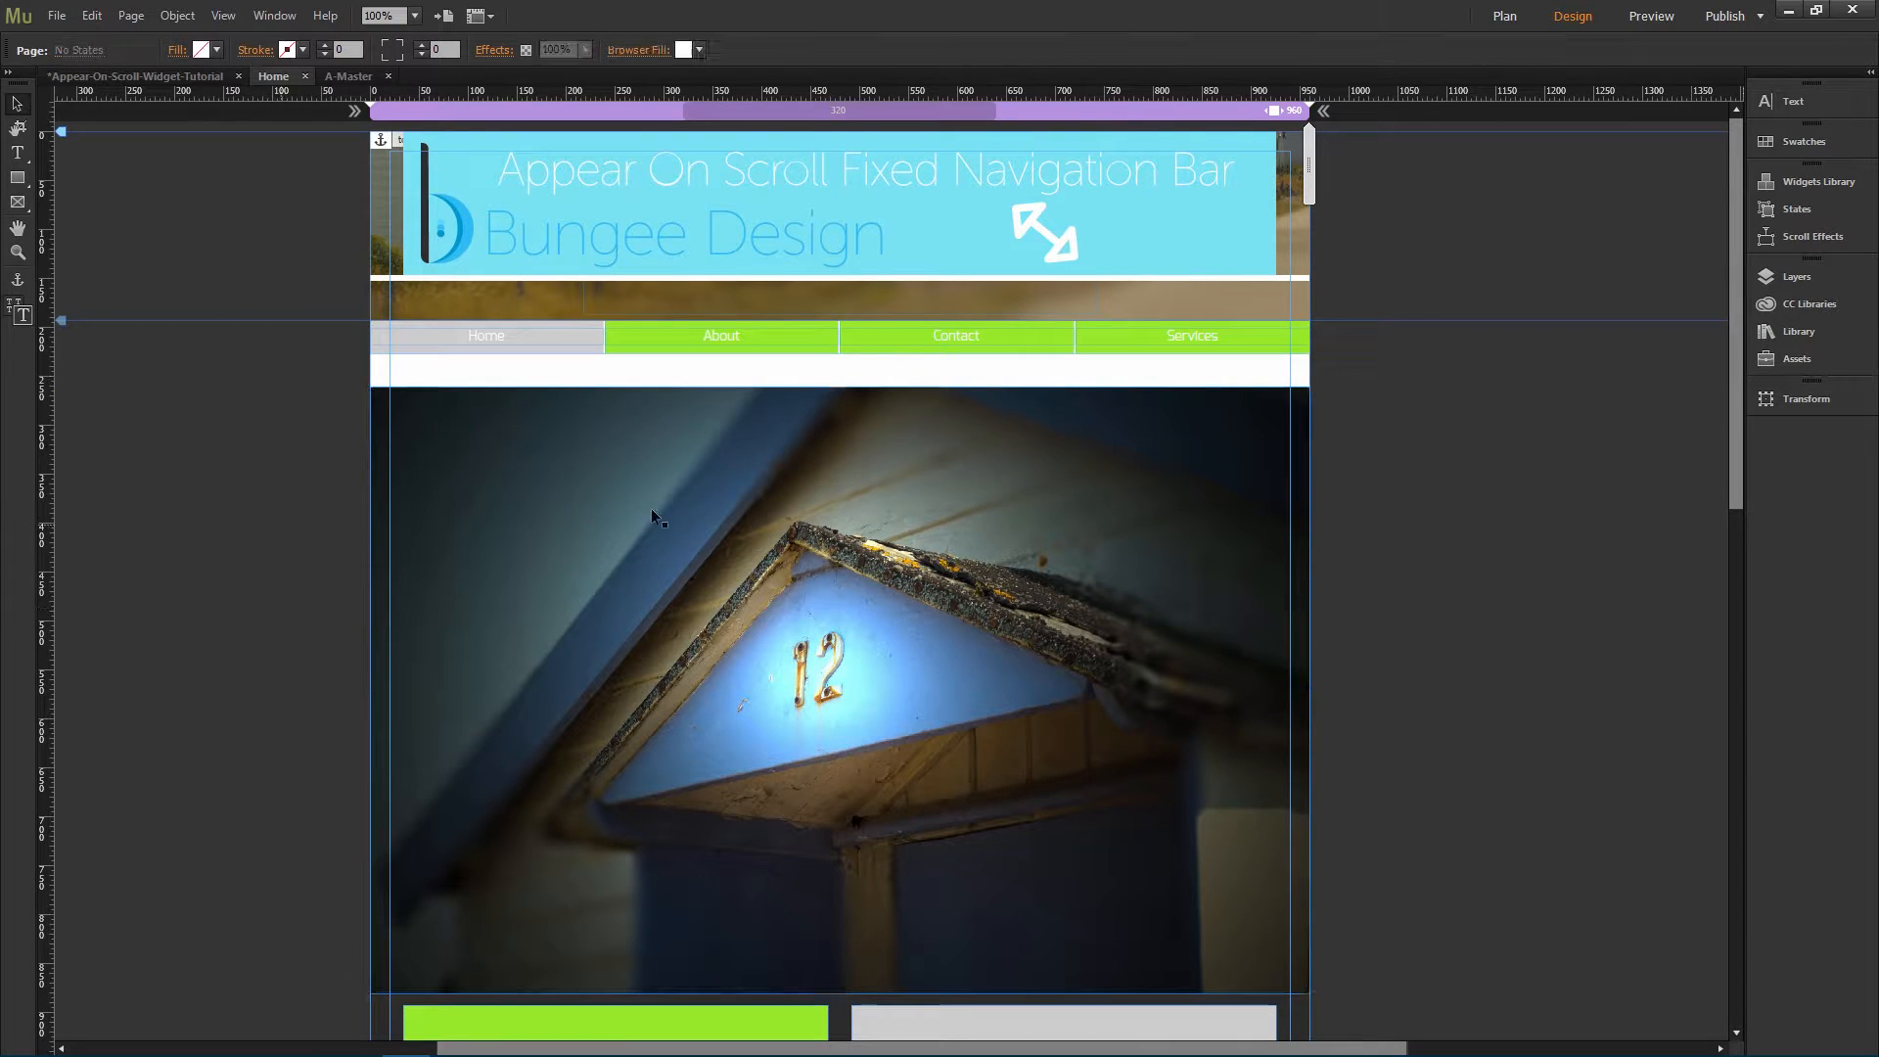
pyautogui.moveTo(910, 585); pyautogui.dragTo(900, 589)
pyautogui.press('Escape')
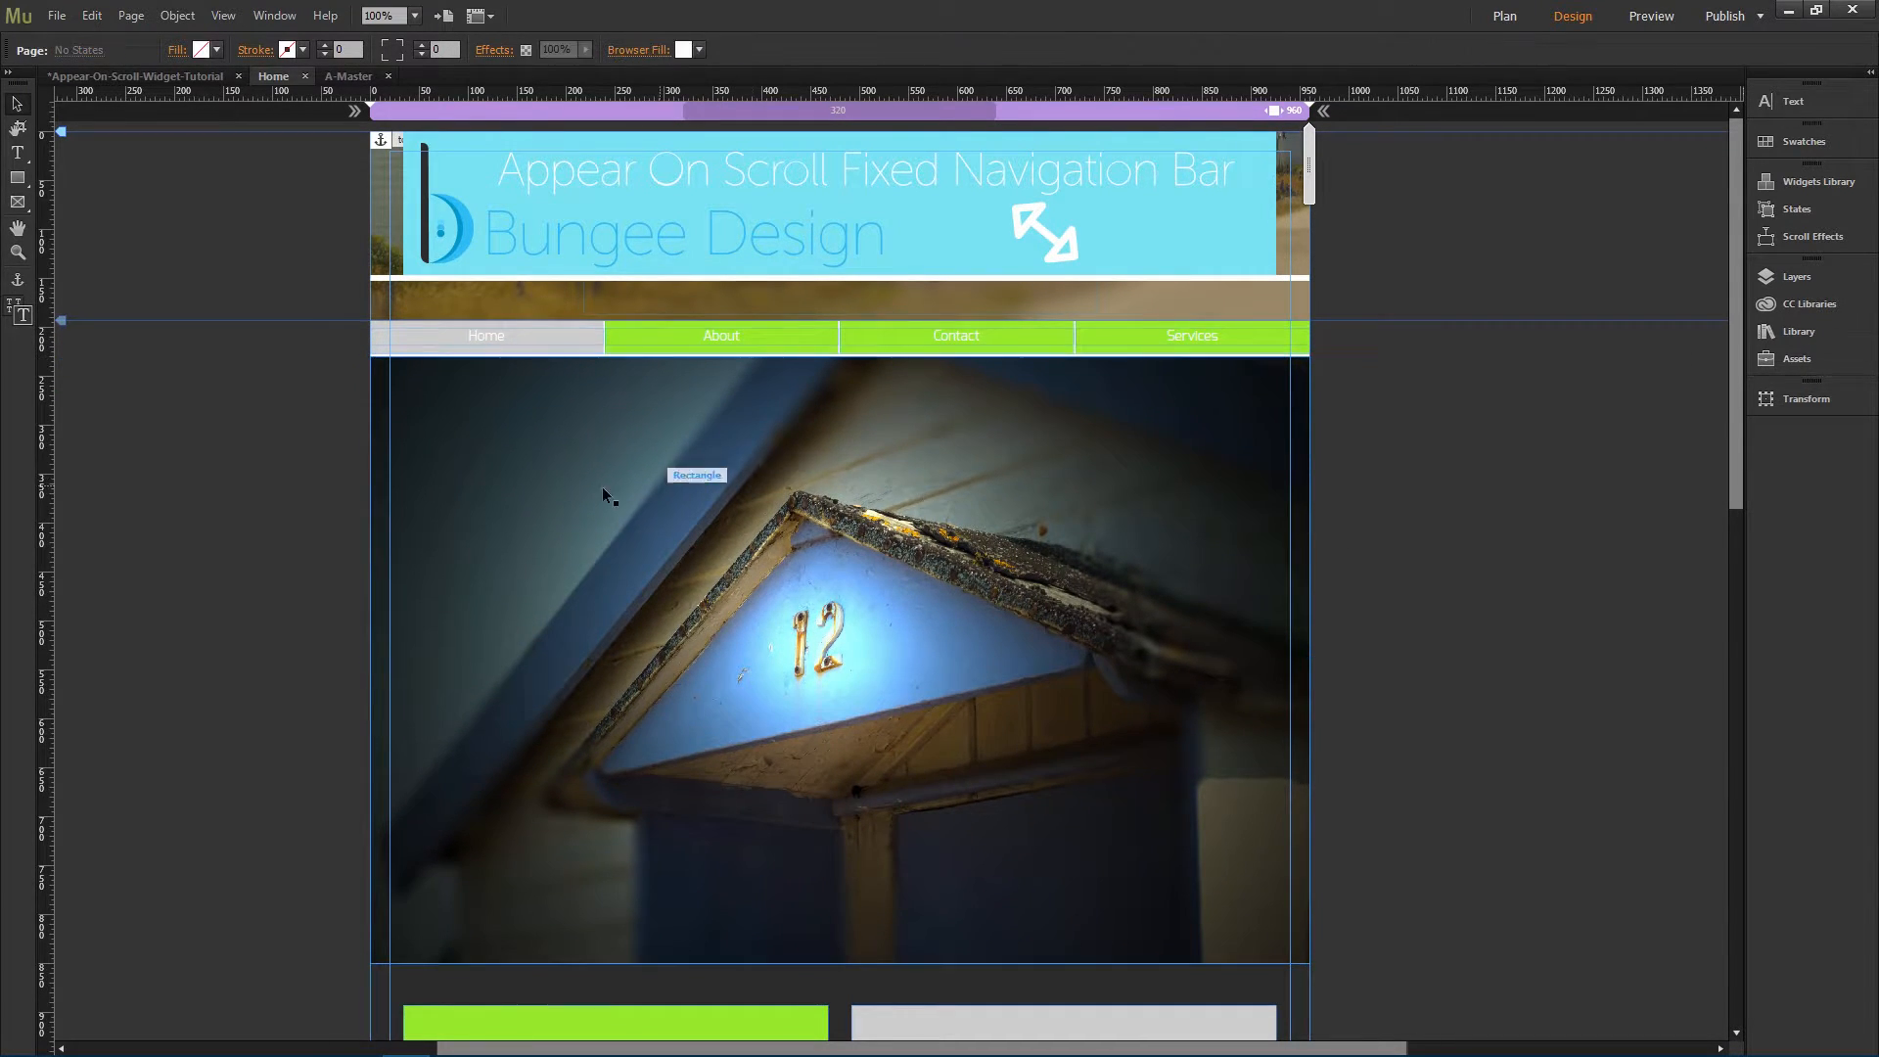
# Step: Preview the site in the browser and check the opacity of the expanded mobile menu over the beach hut image
pyautogui.click(59, 8)
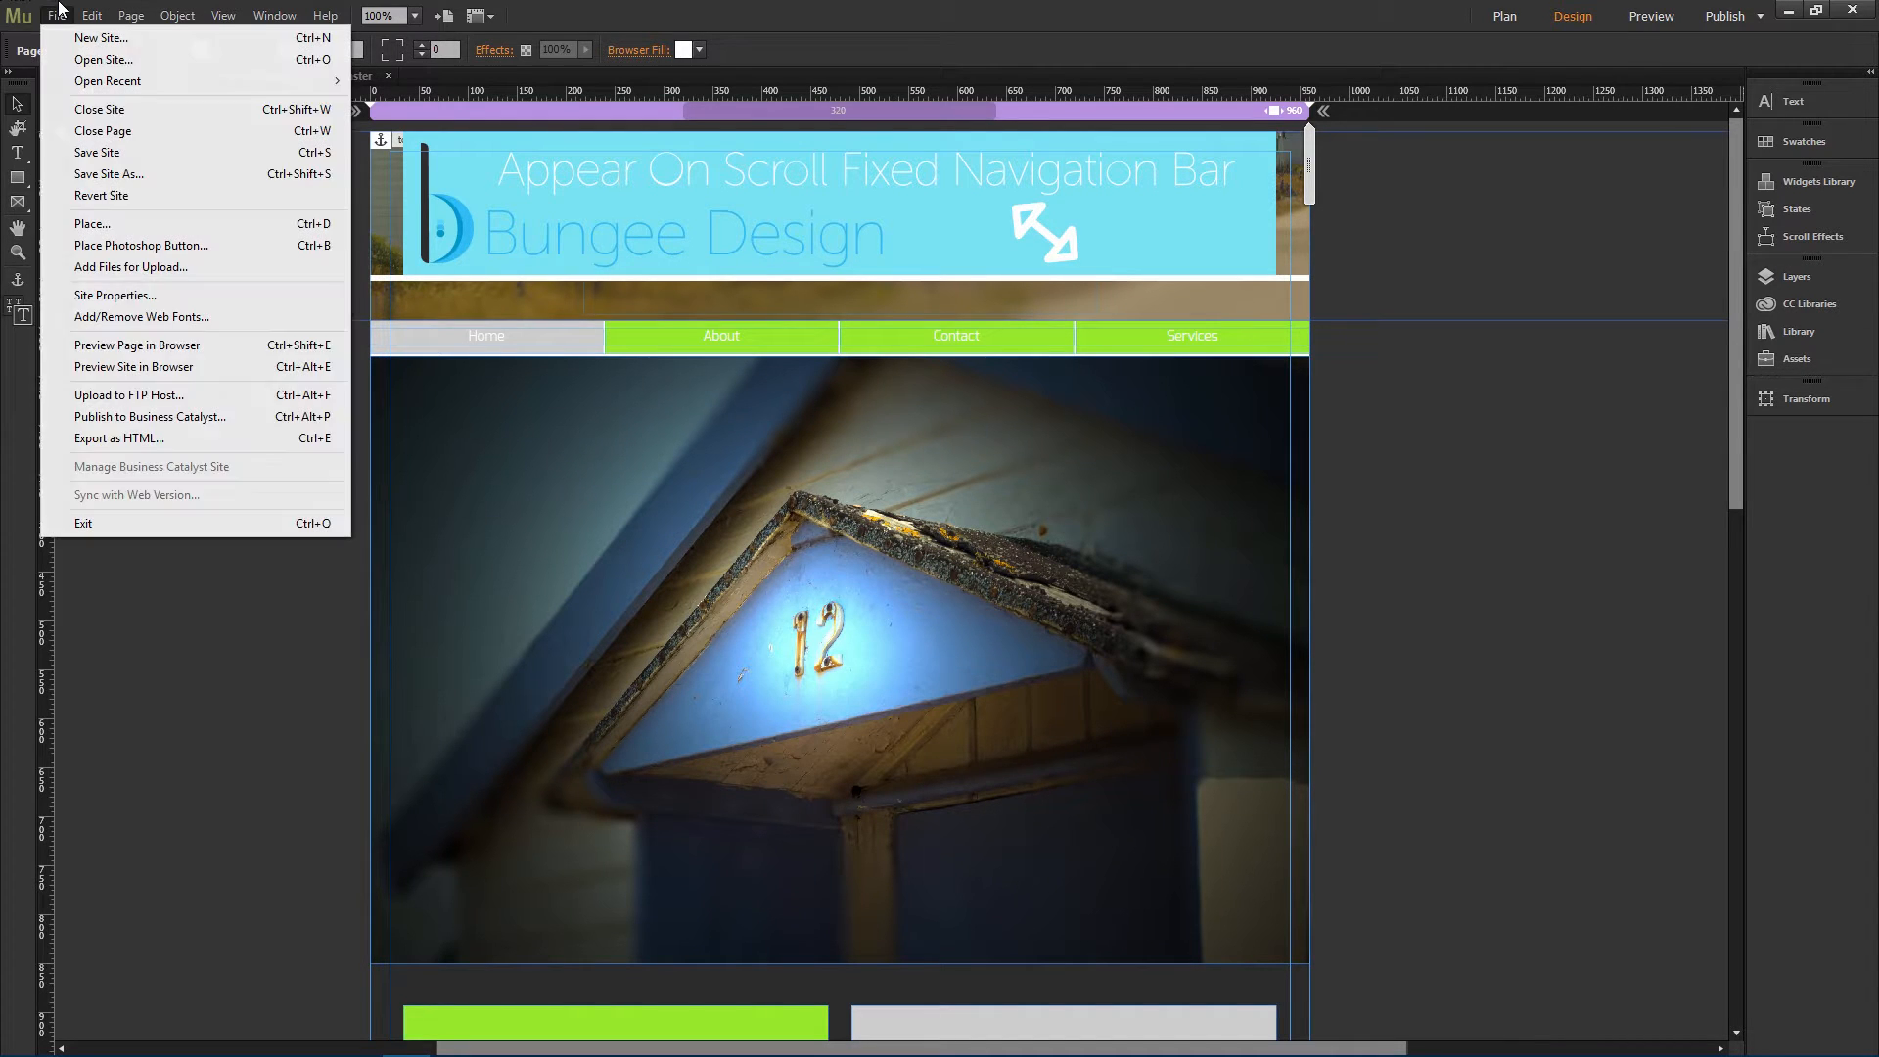
pyautogui.click(245, 366)
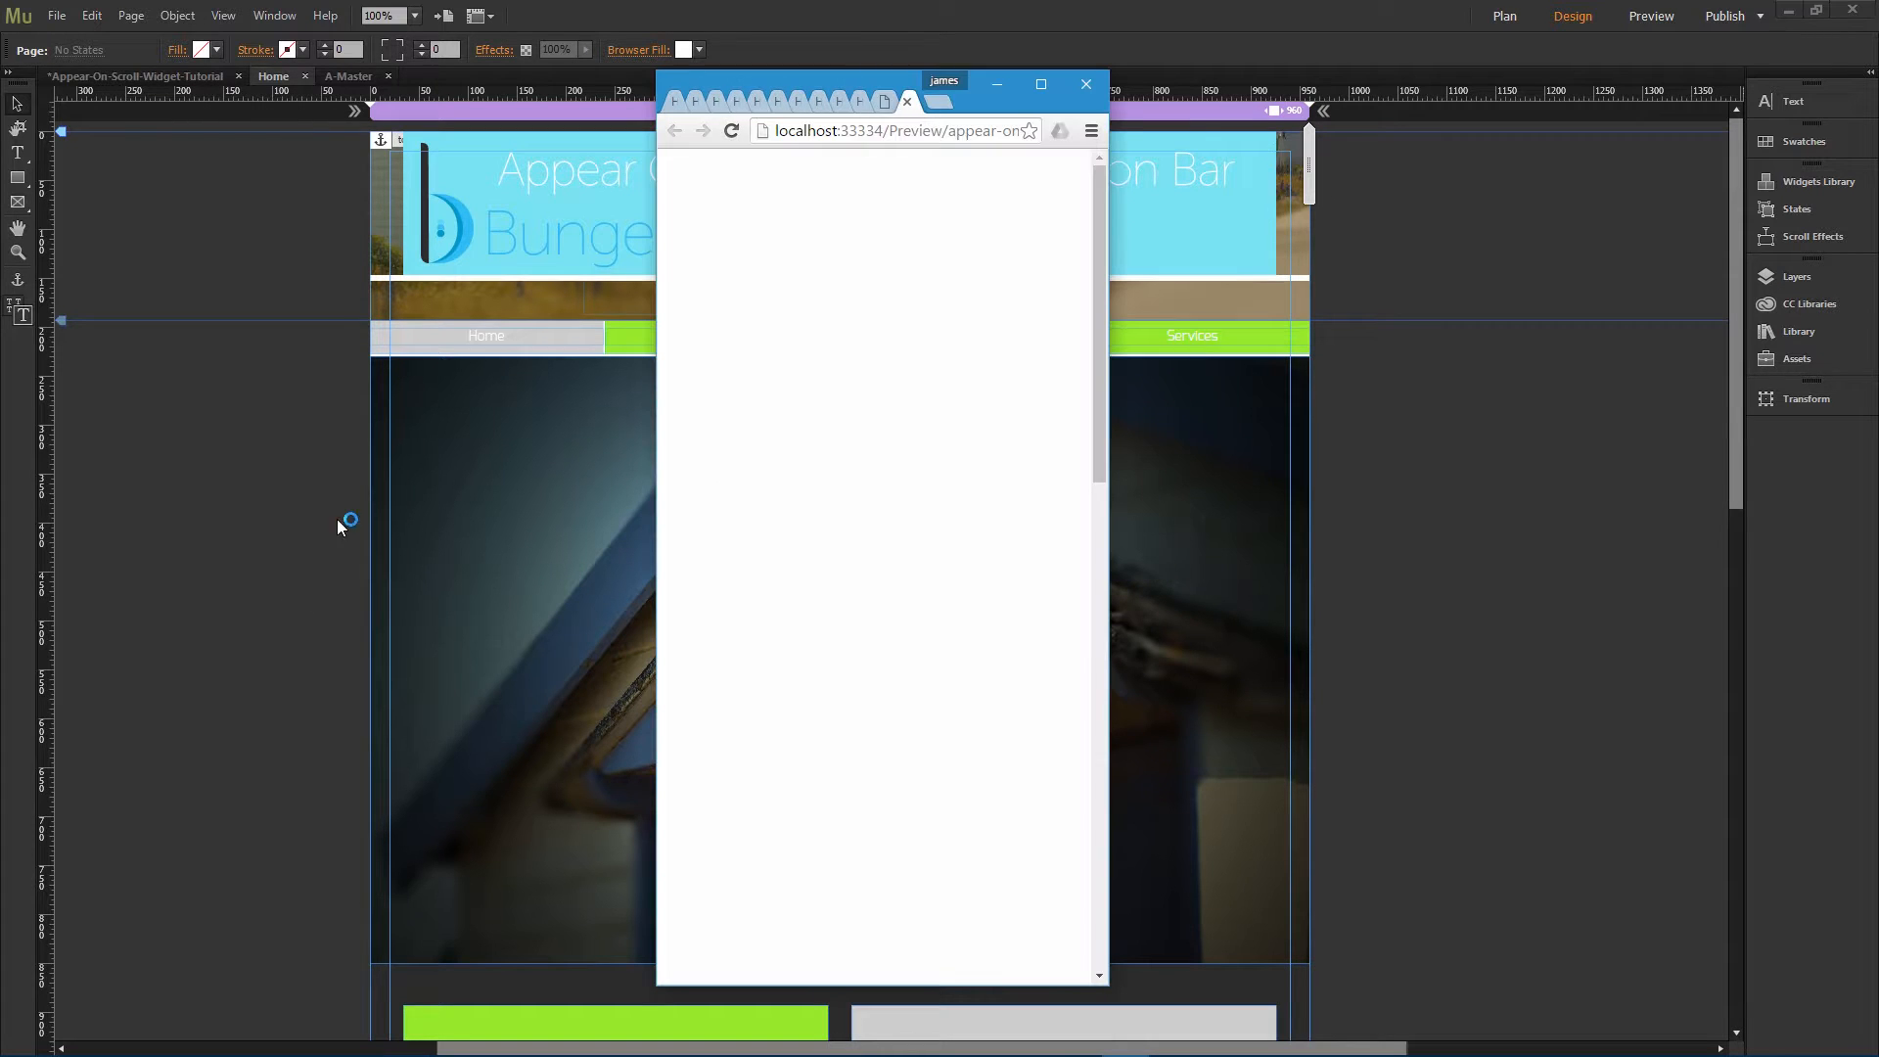
pyautogui.scroll(-5, 797, 525)
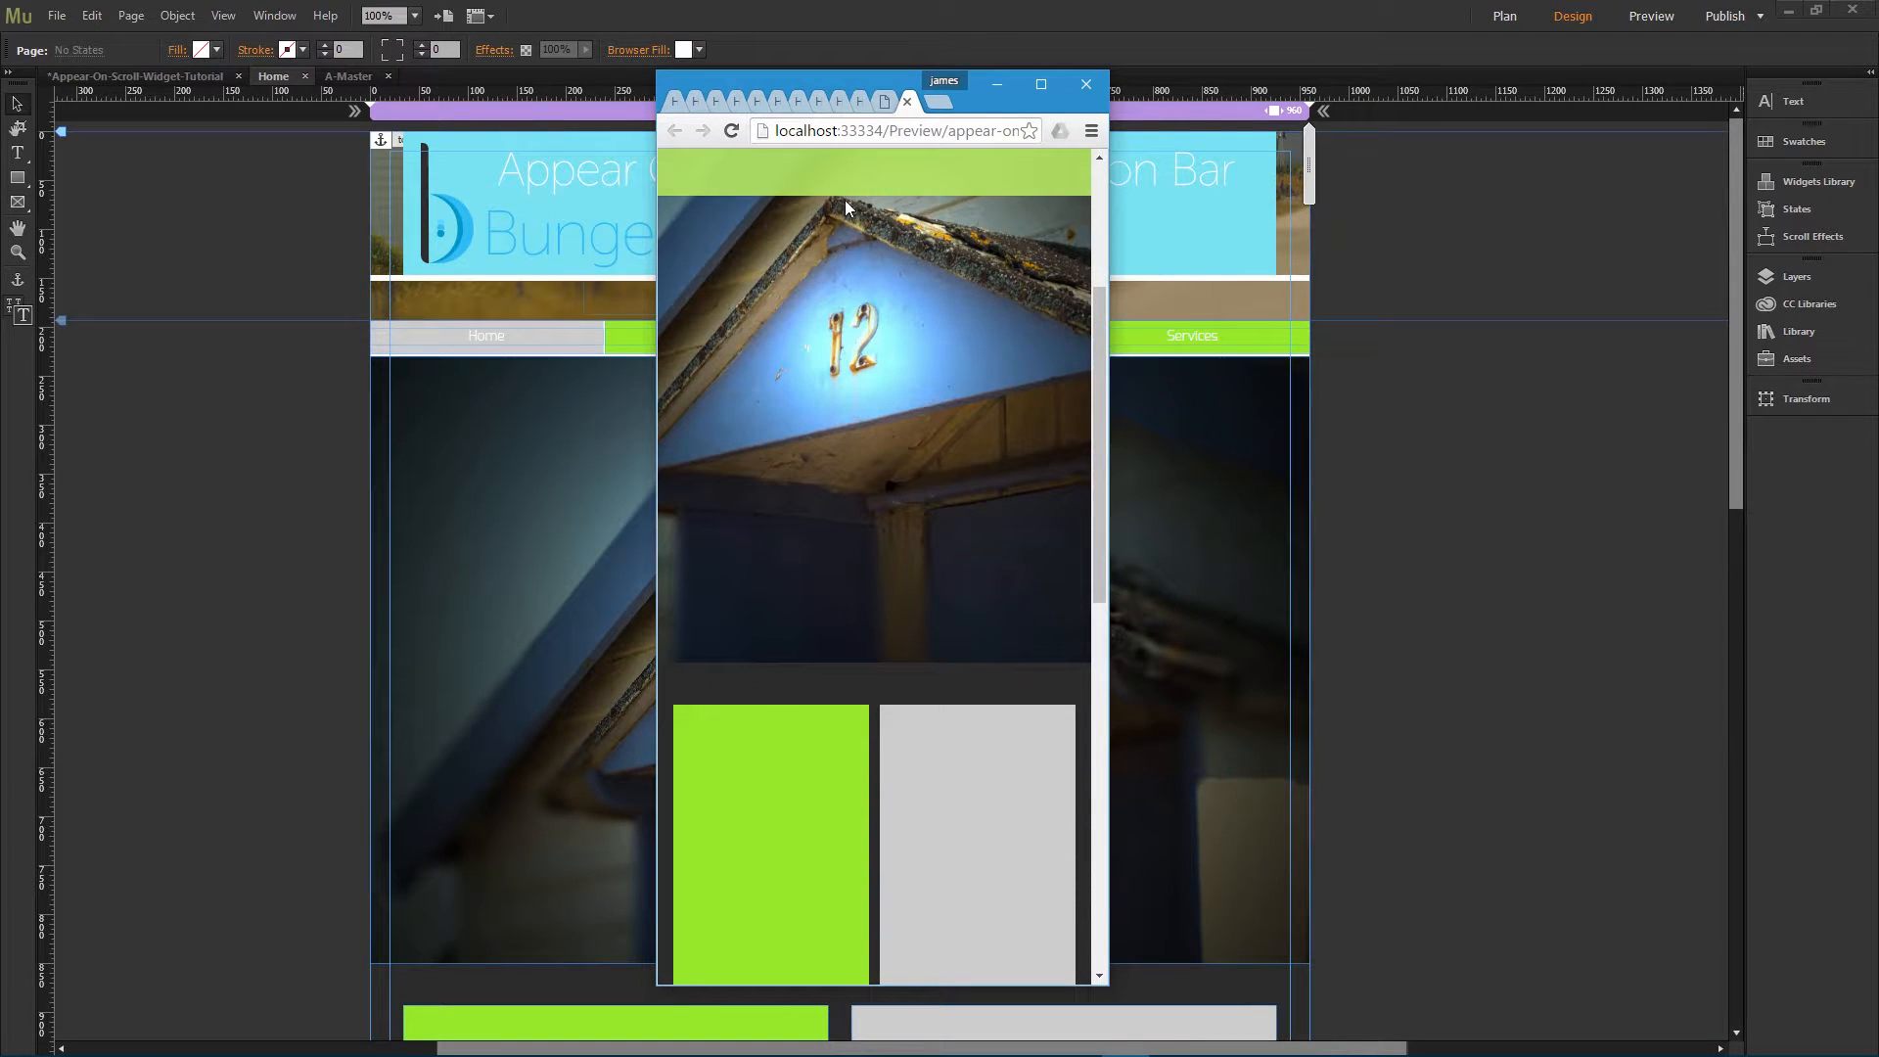
pyautogui.click(845, 193)
pyautogui.scroll(-1, 843, 456)
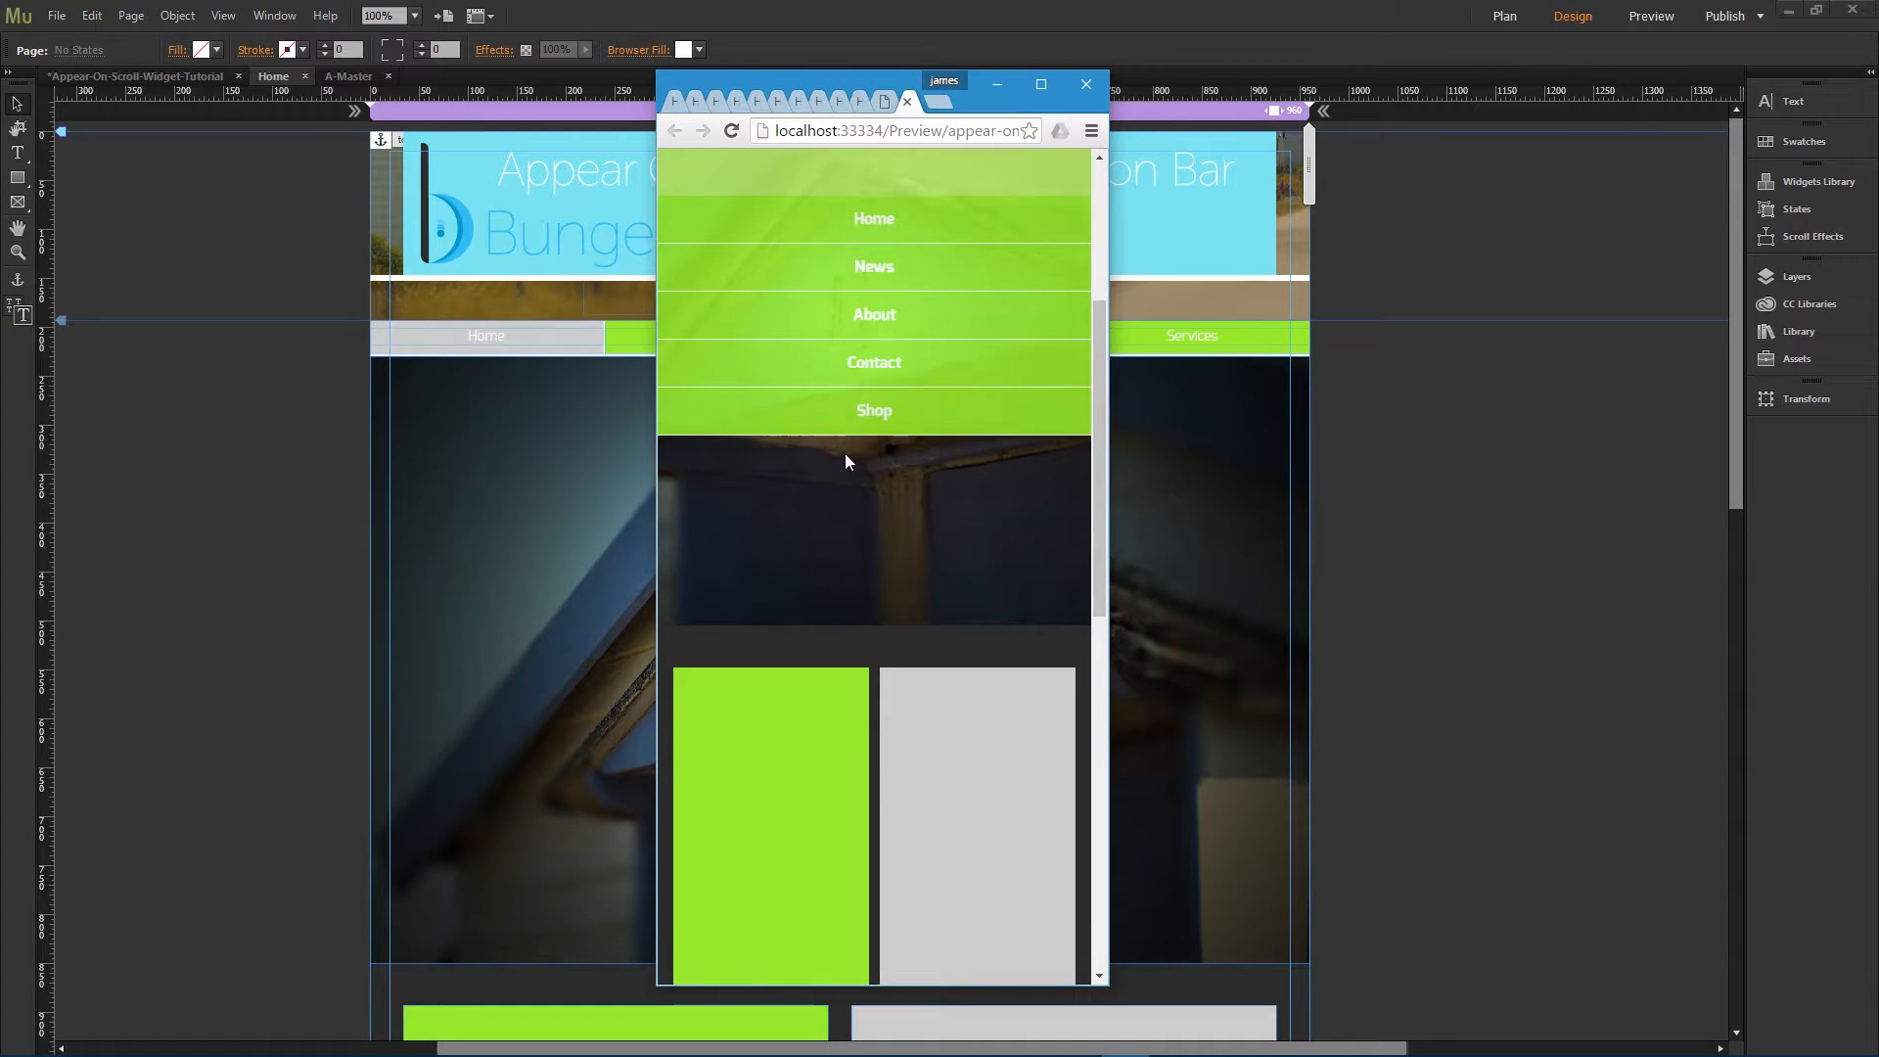
pyautogui.scroll(-2, 845, 456)
pyautogui.scroll(2, 846, 456)
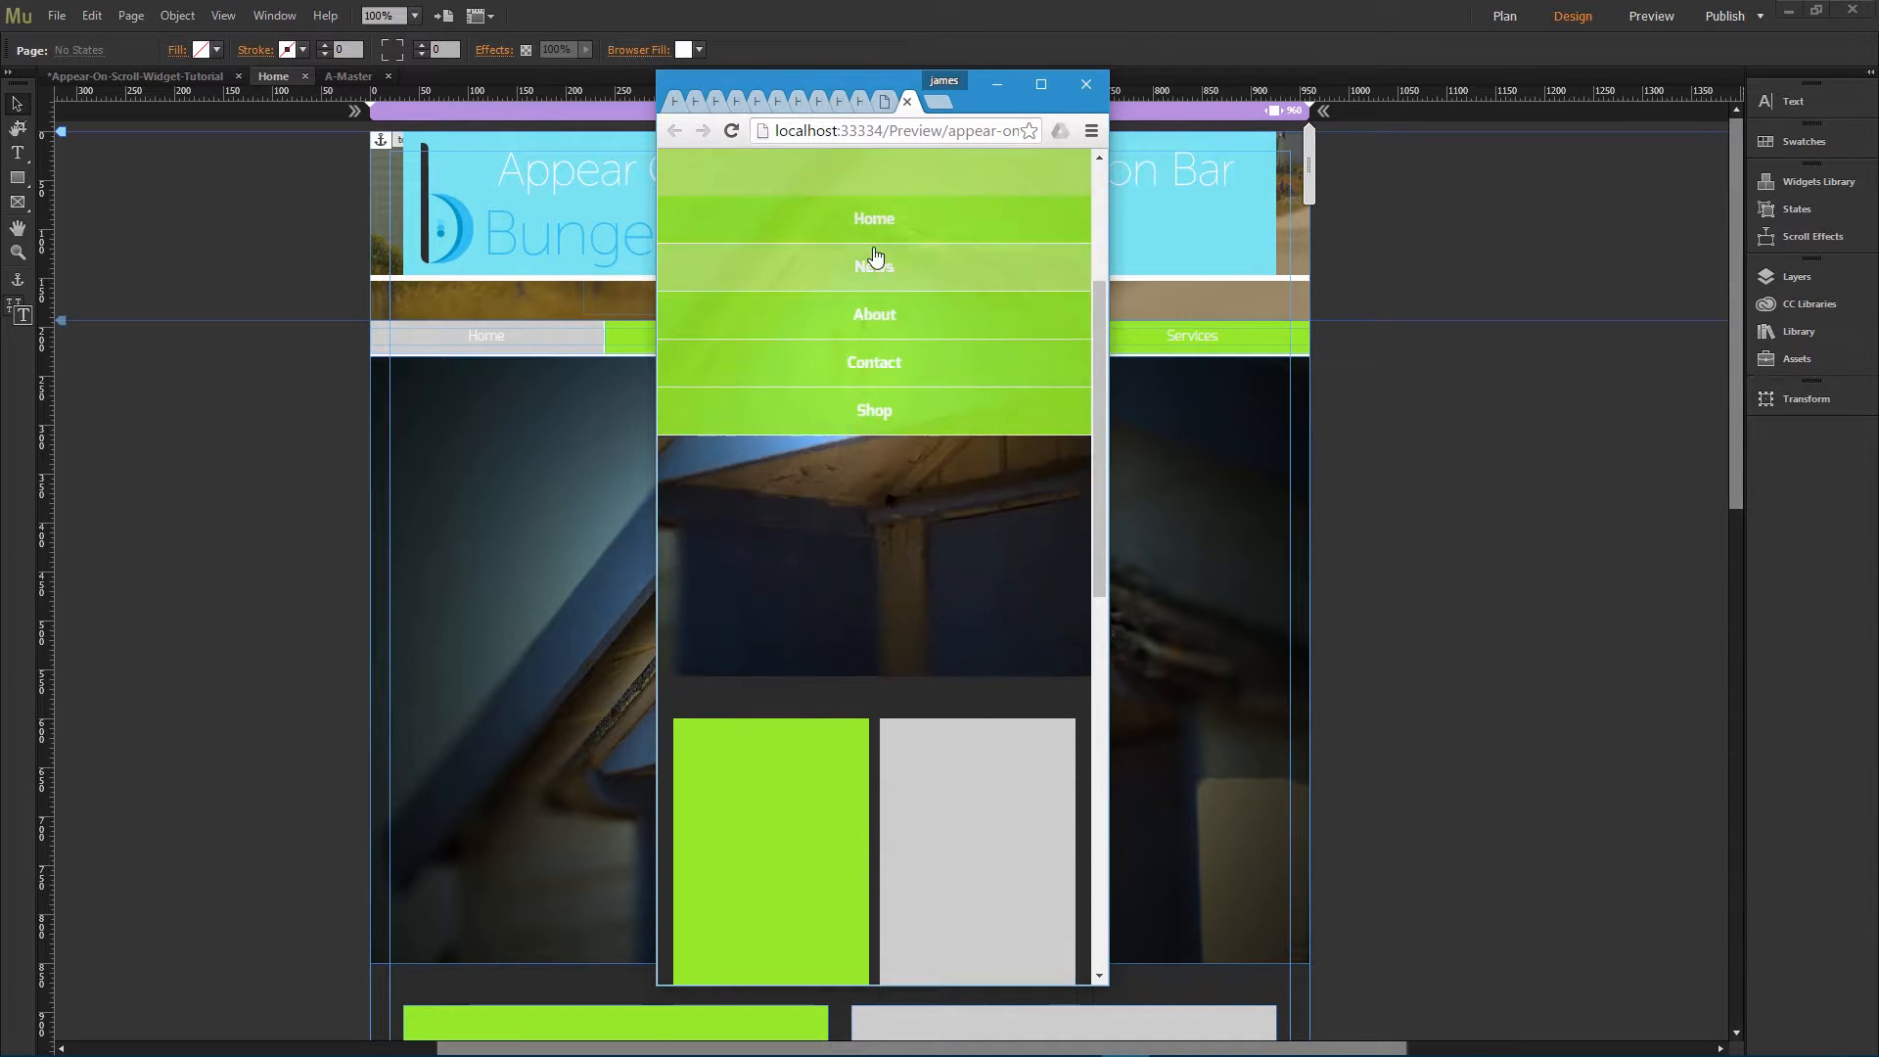
# Step: Return to Adobe Muse and set the pinned nav bar widget's Mobile View Accordion Background Color to dark grey 373737
pyautogui.click(1446, 381)
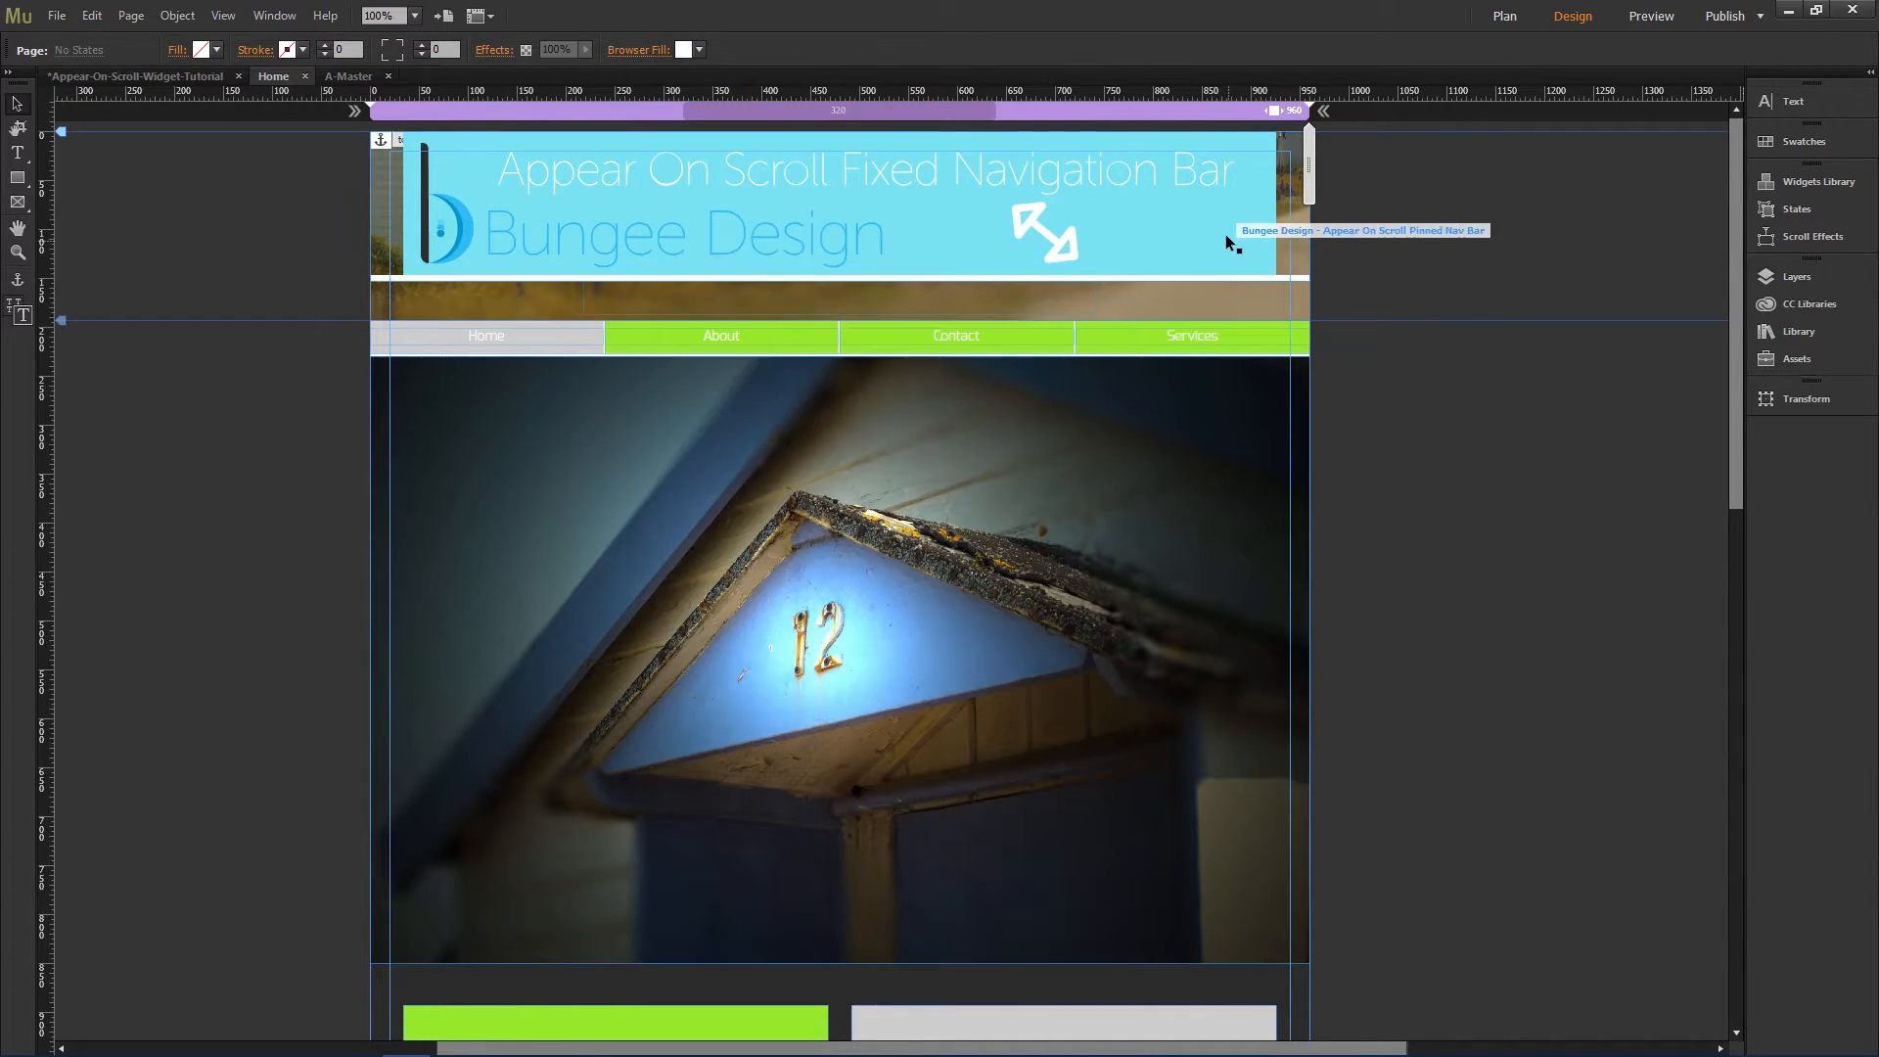
pyautogui.click(1227, 236)
pyautogui.click(1328, 216)
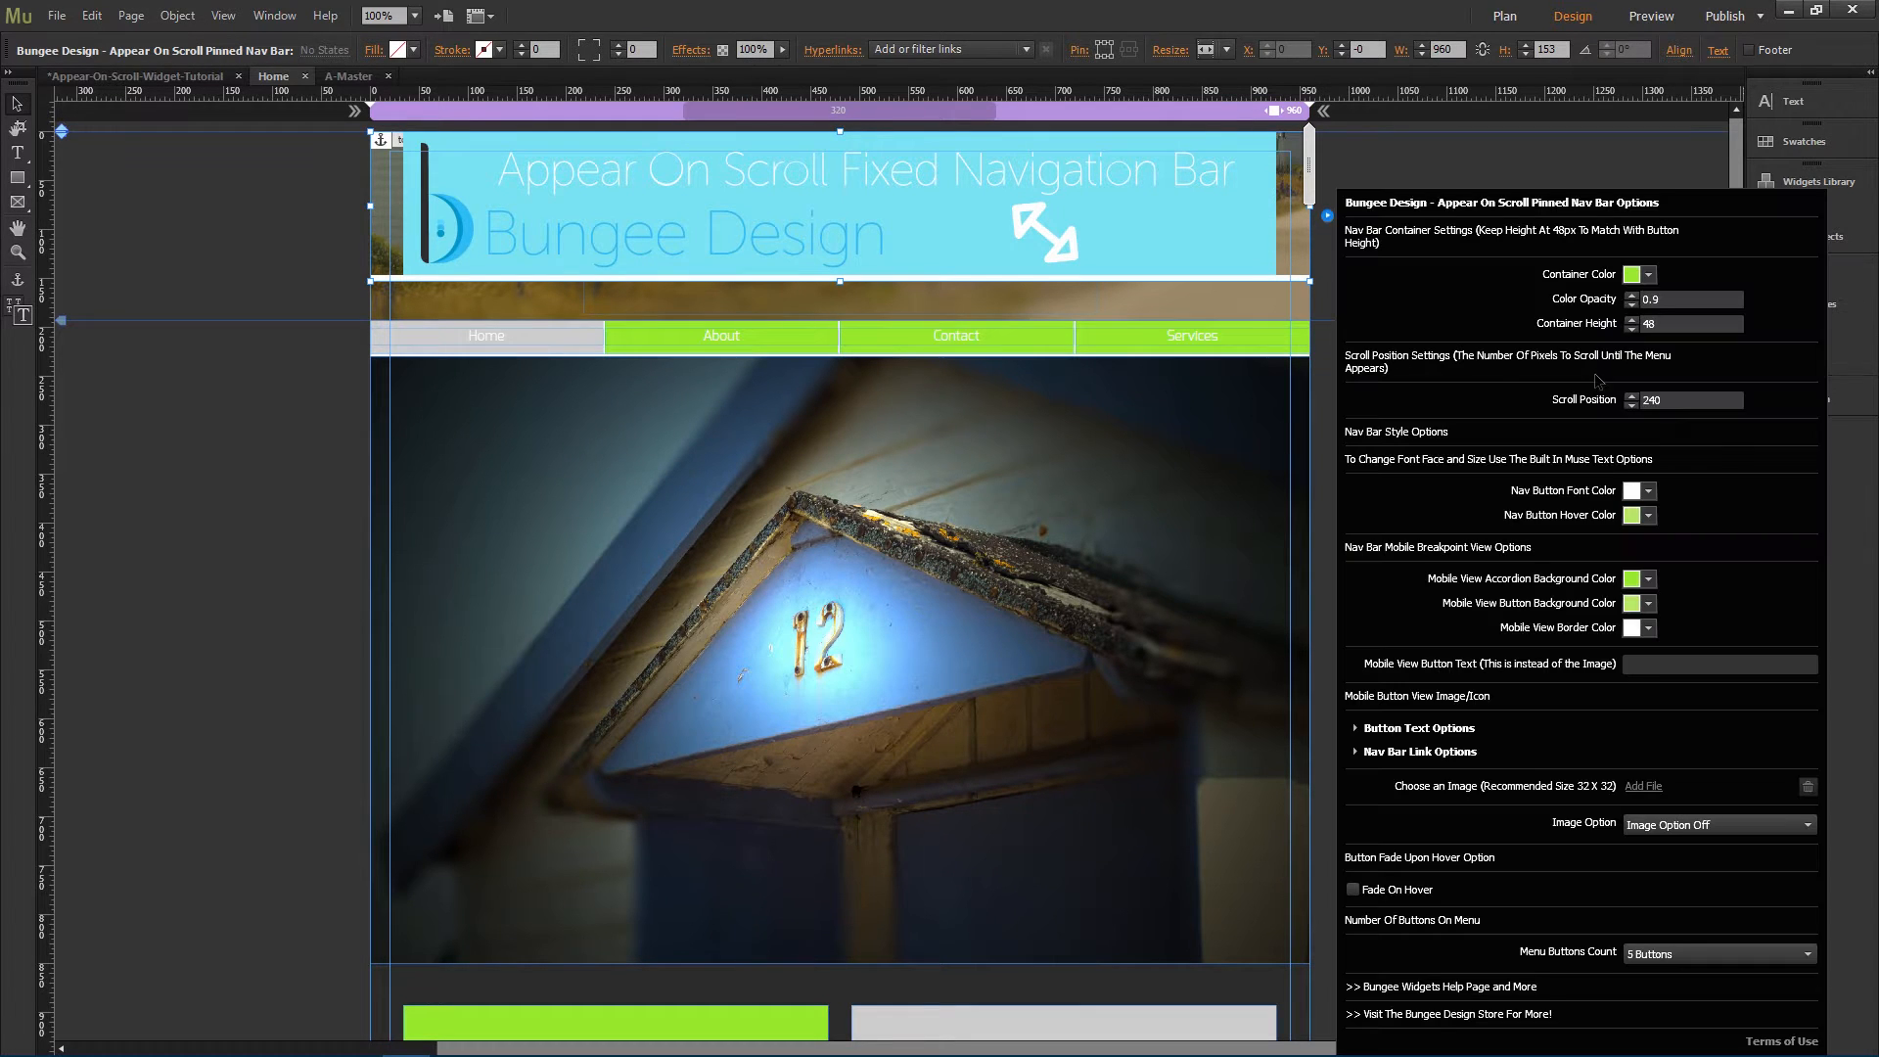
pyautogui.click(1631, 578)
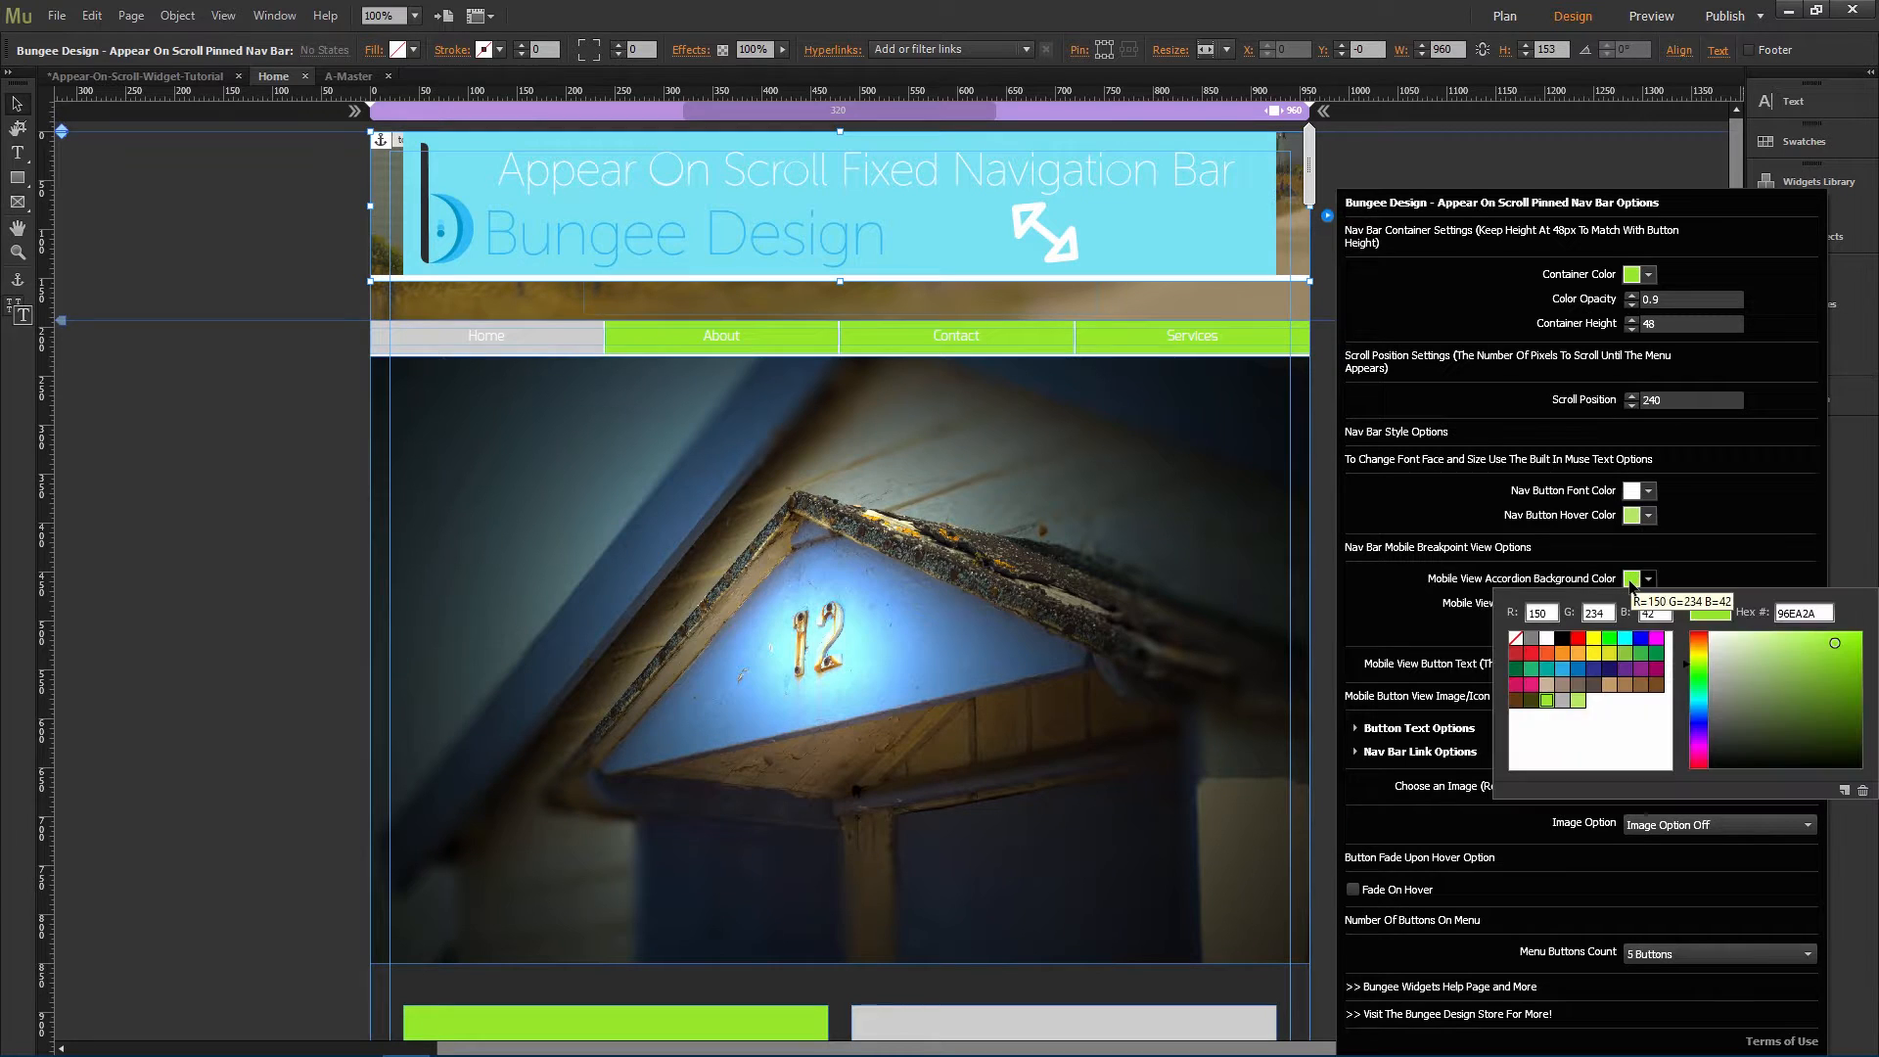
pyautogui.moveTo(1768, 665); pyautogui.dragTo(1691, 738)
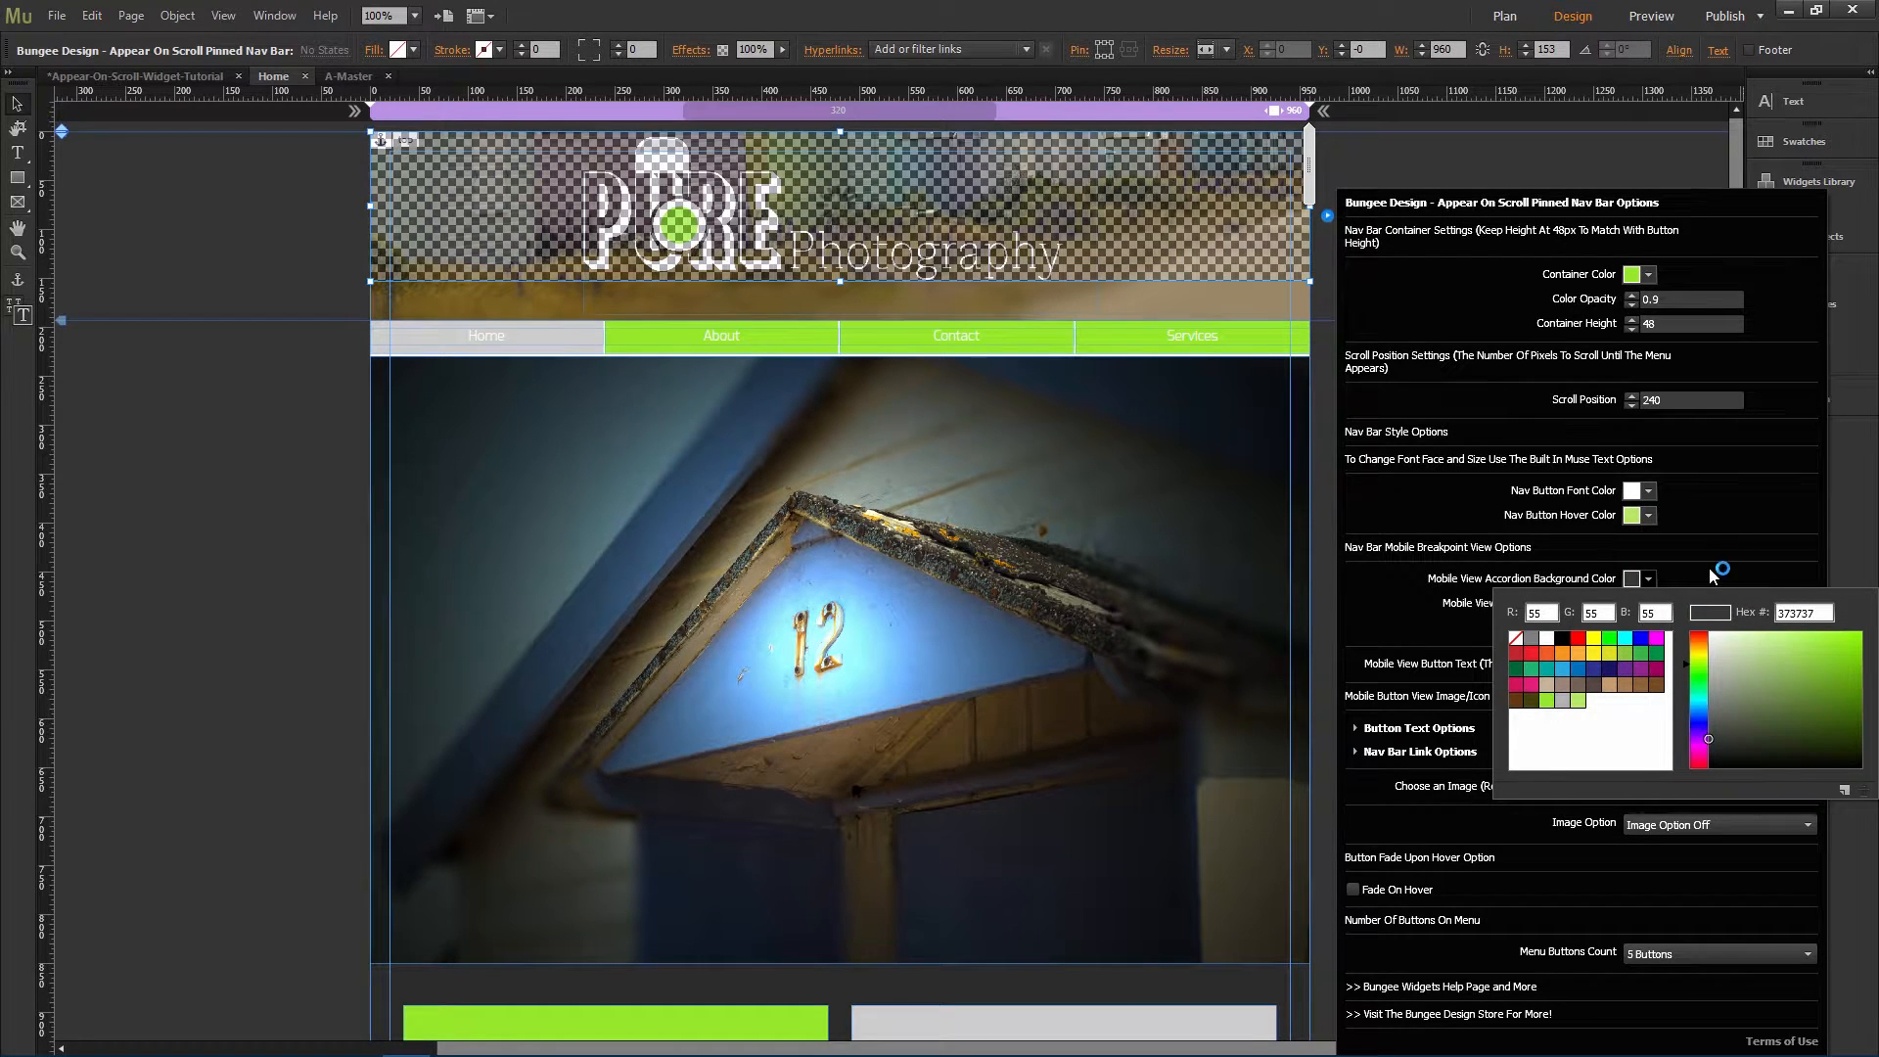
pyautogui.click(1749, 568)
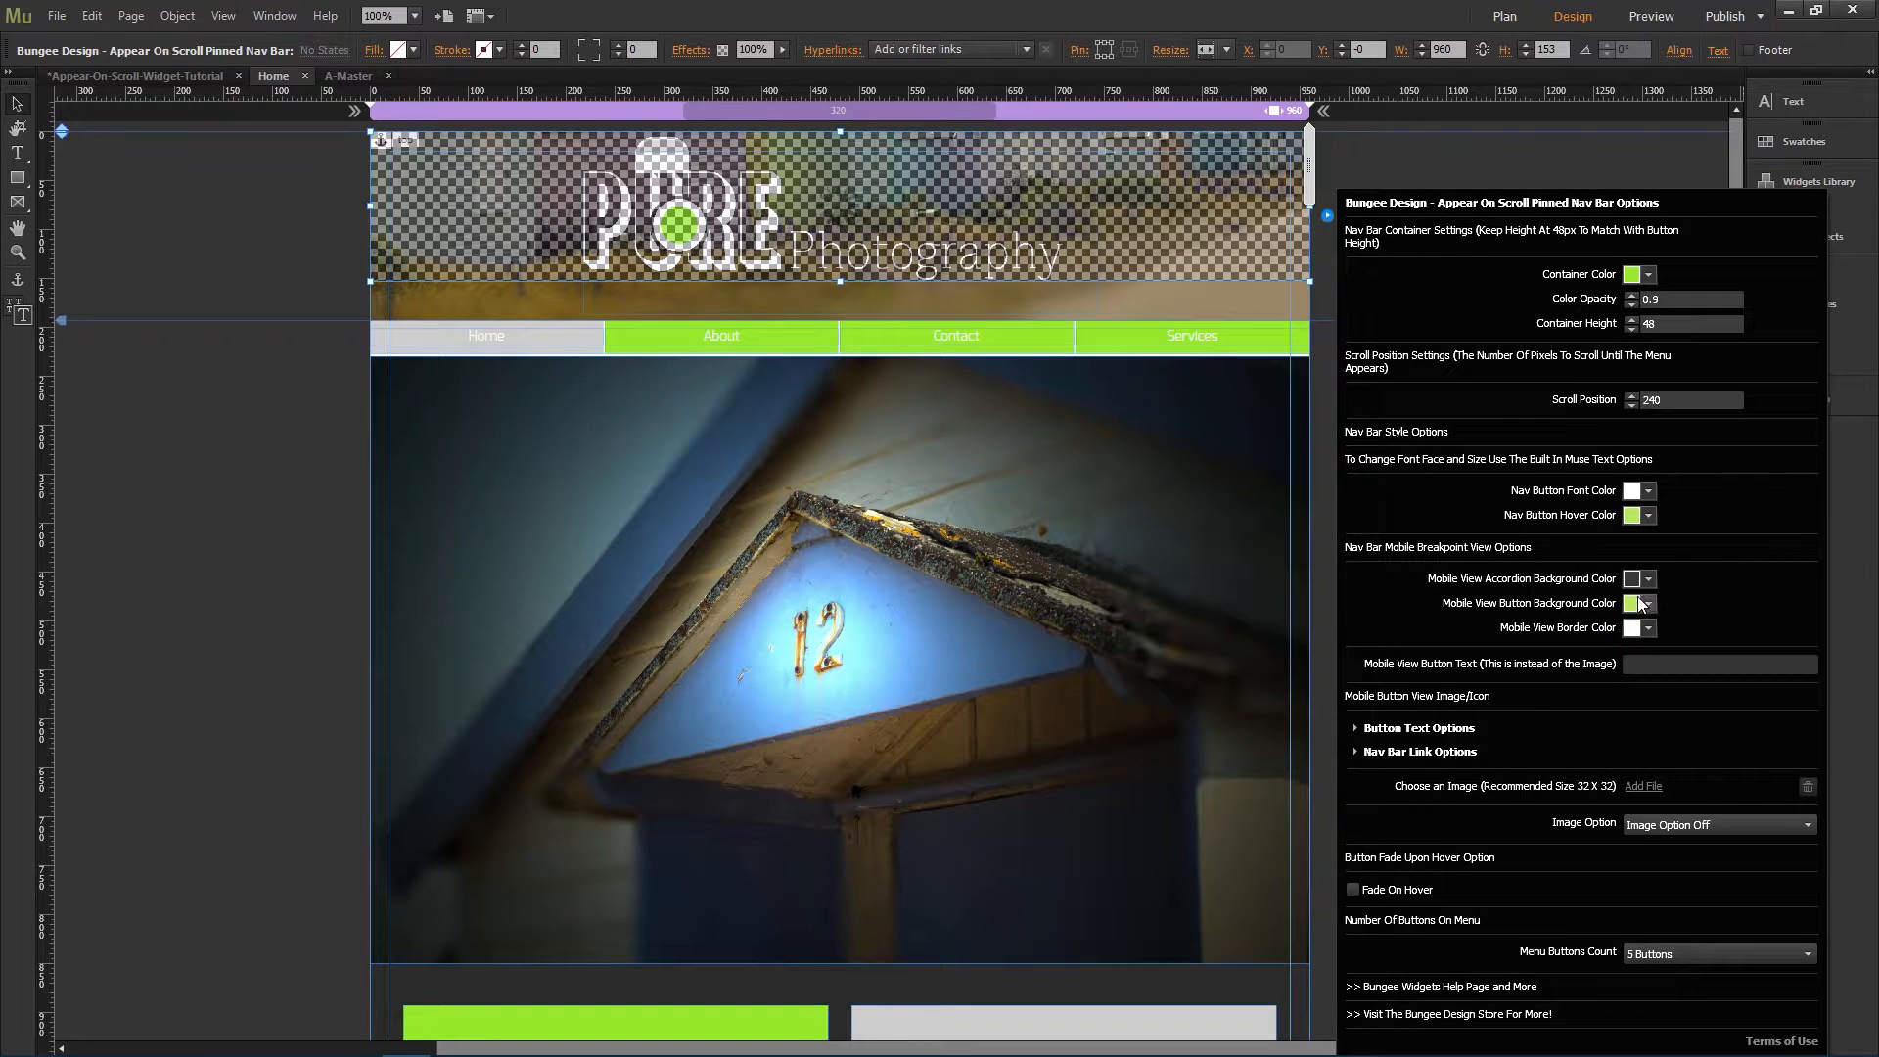
pyautogui.click(321, 428)
# Step: Preview the site in the browser and examine the expanded mobile menu's background and hover colors over the page content
pyautogui.click(56, 15)
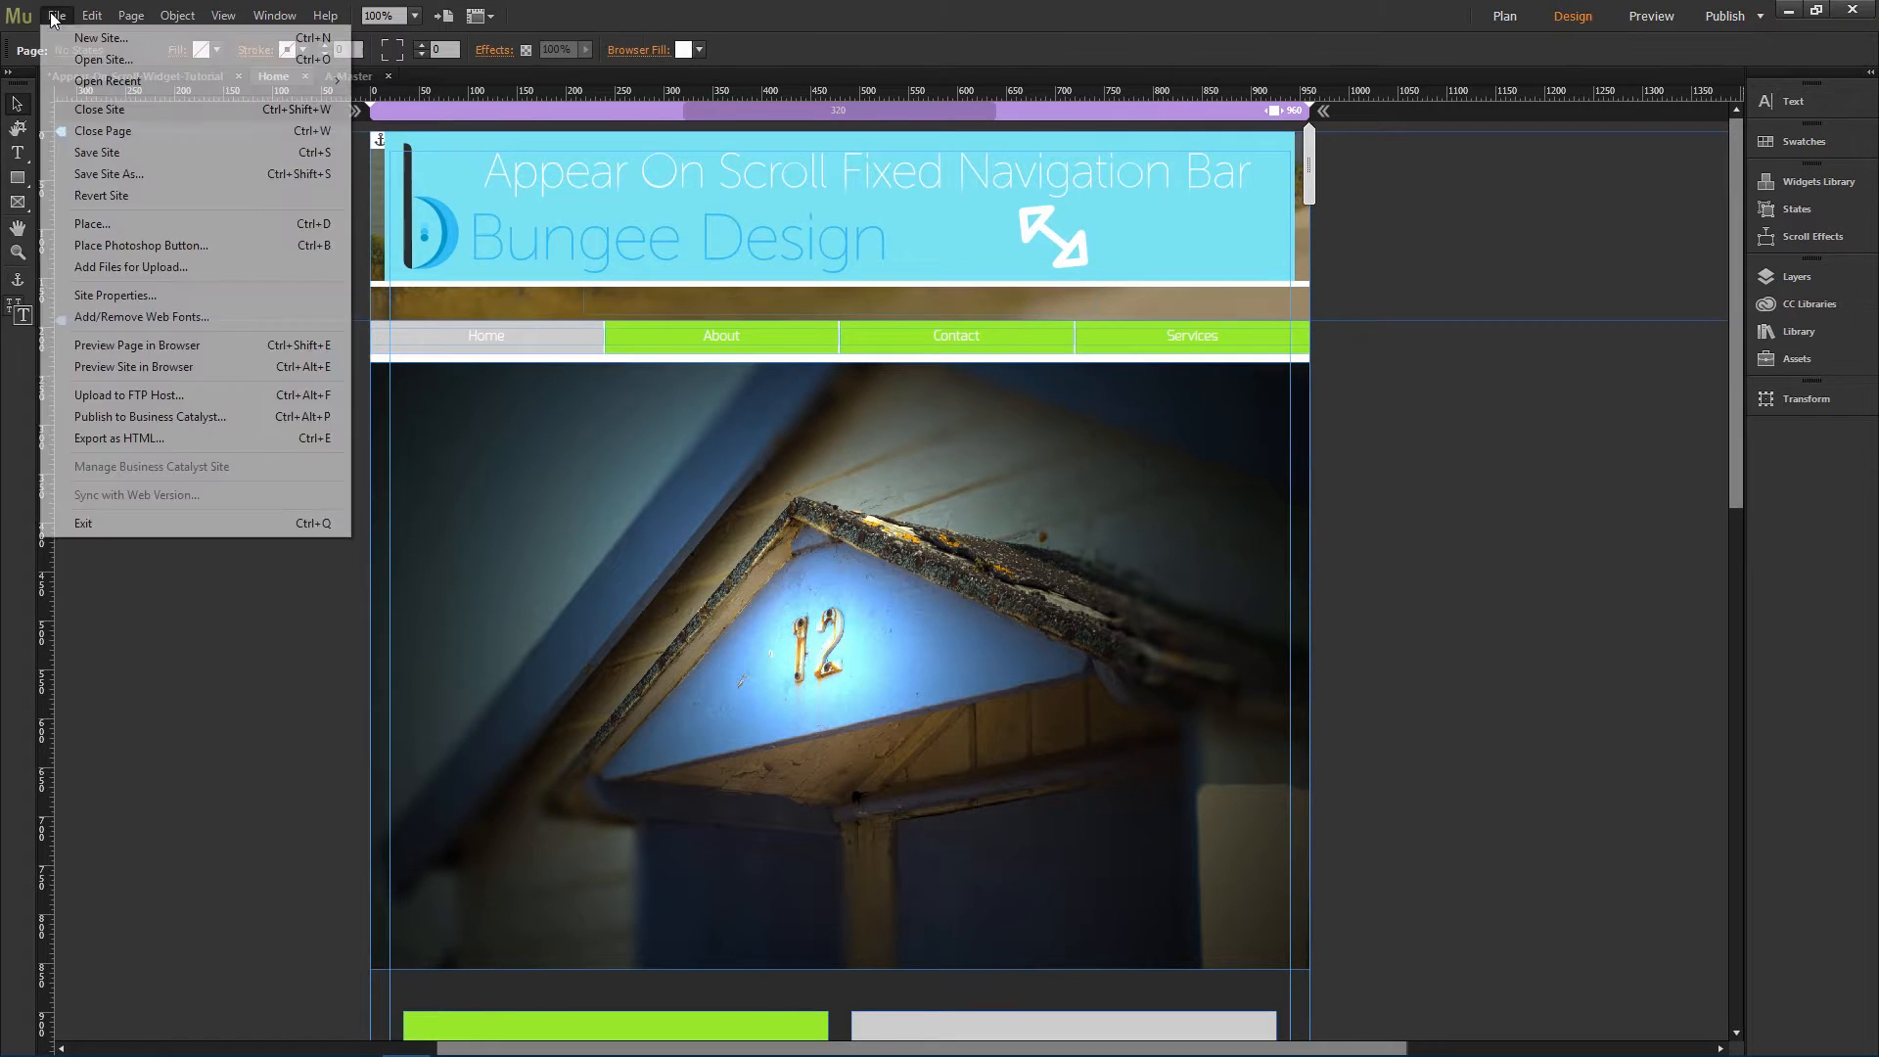
pyautogui.click(179, 370)
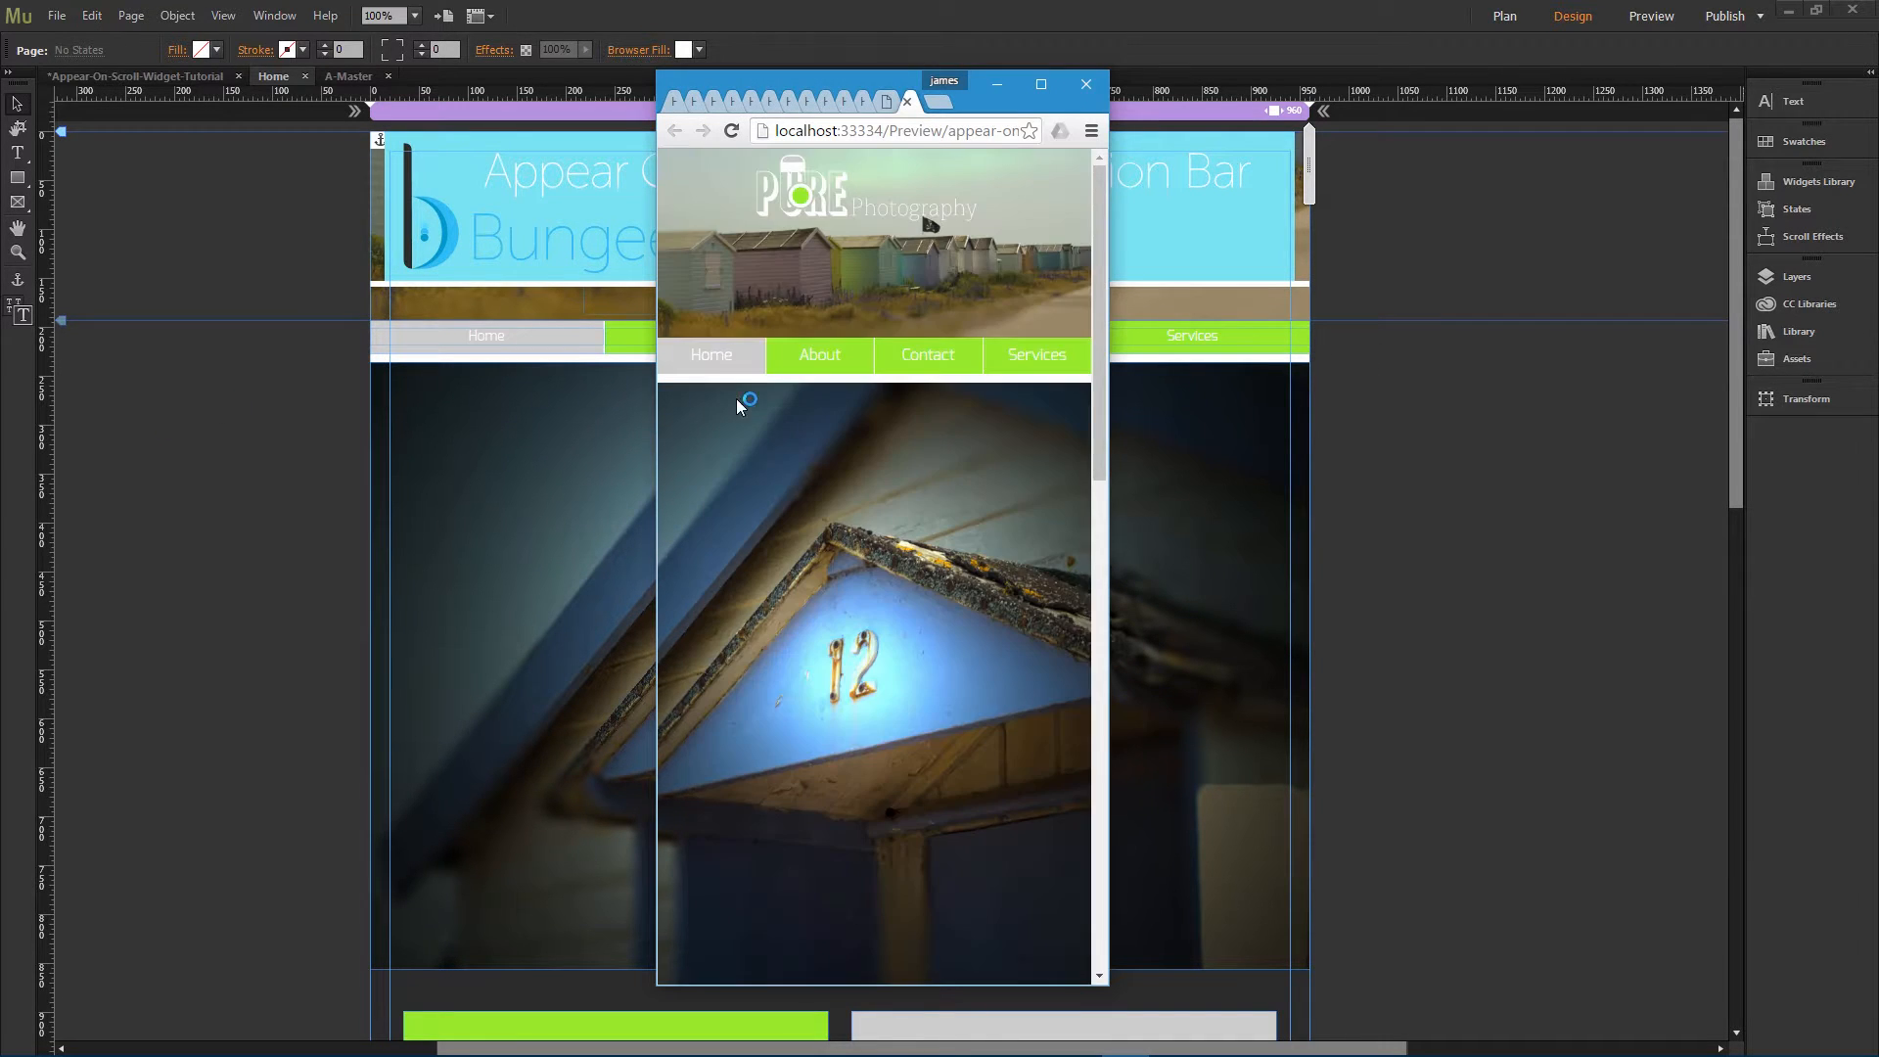
pyautogui.scroll(-5, 783, 428)
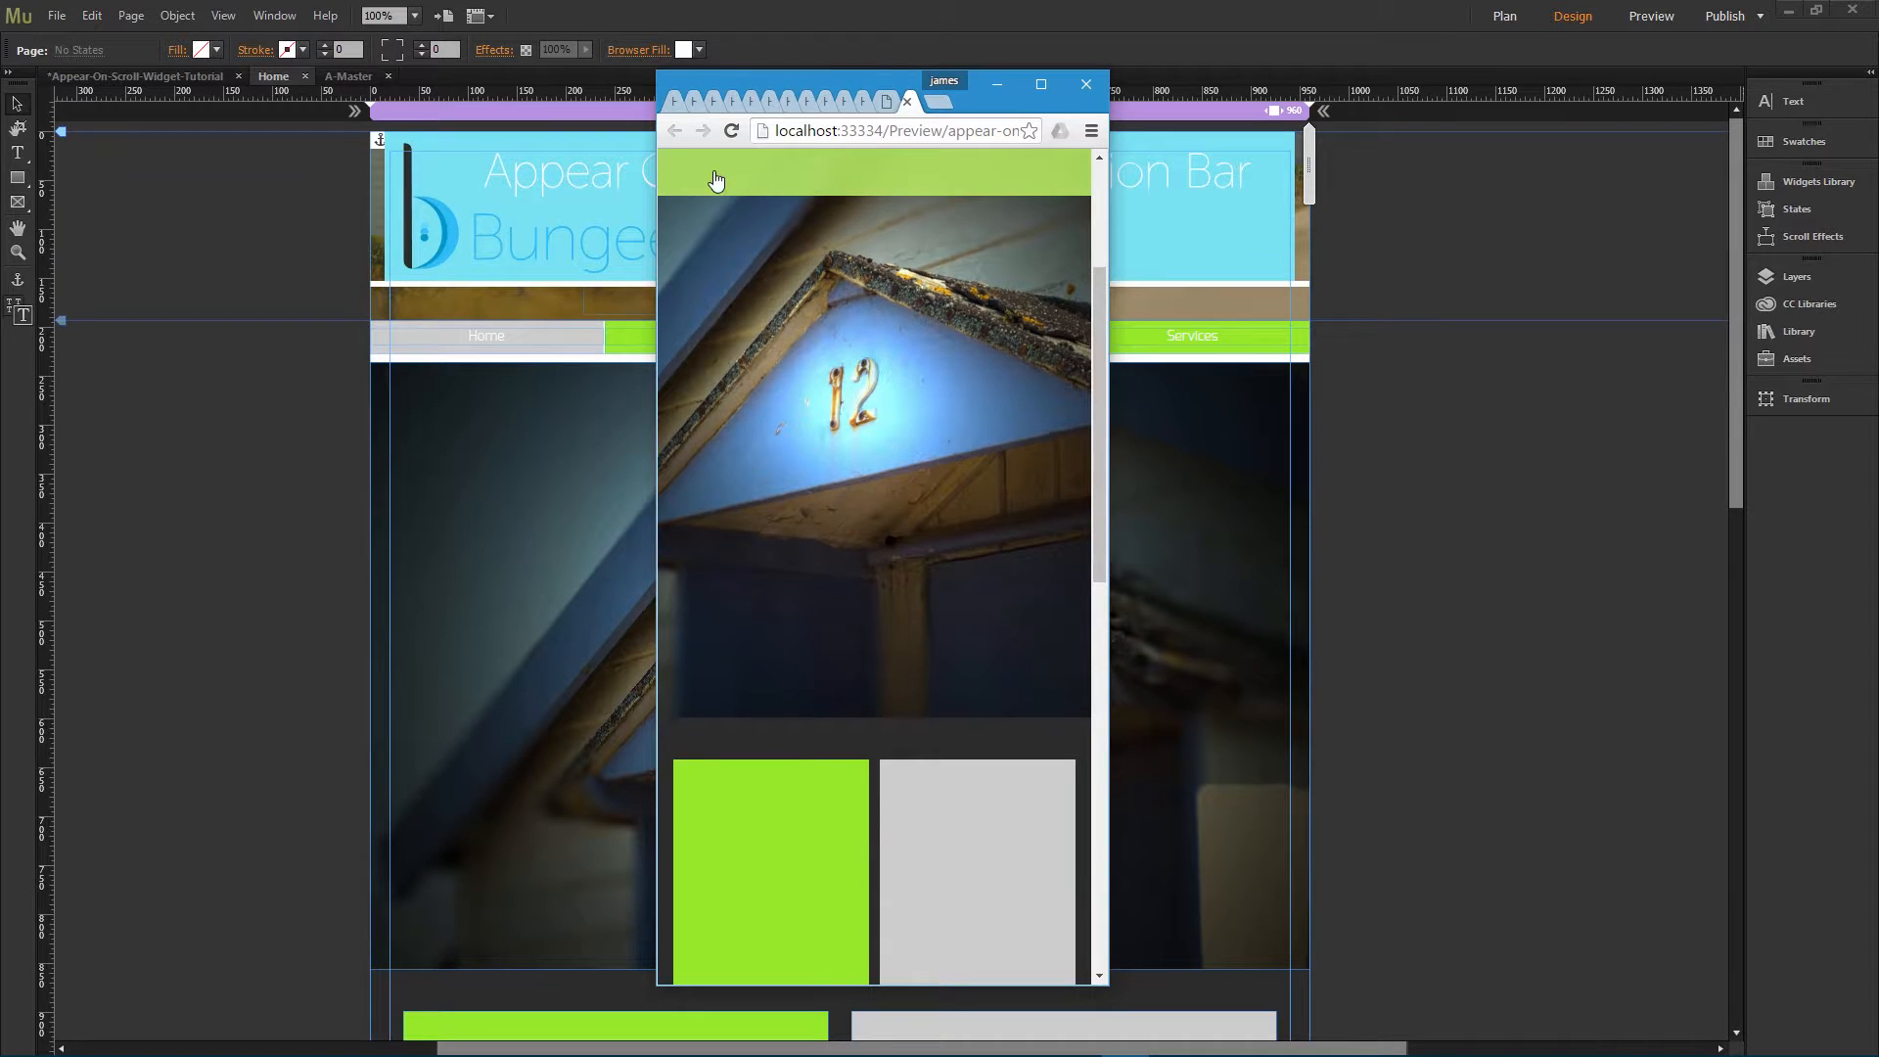
pyautogui.moveTo(835, 176)
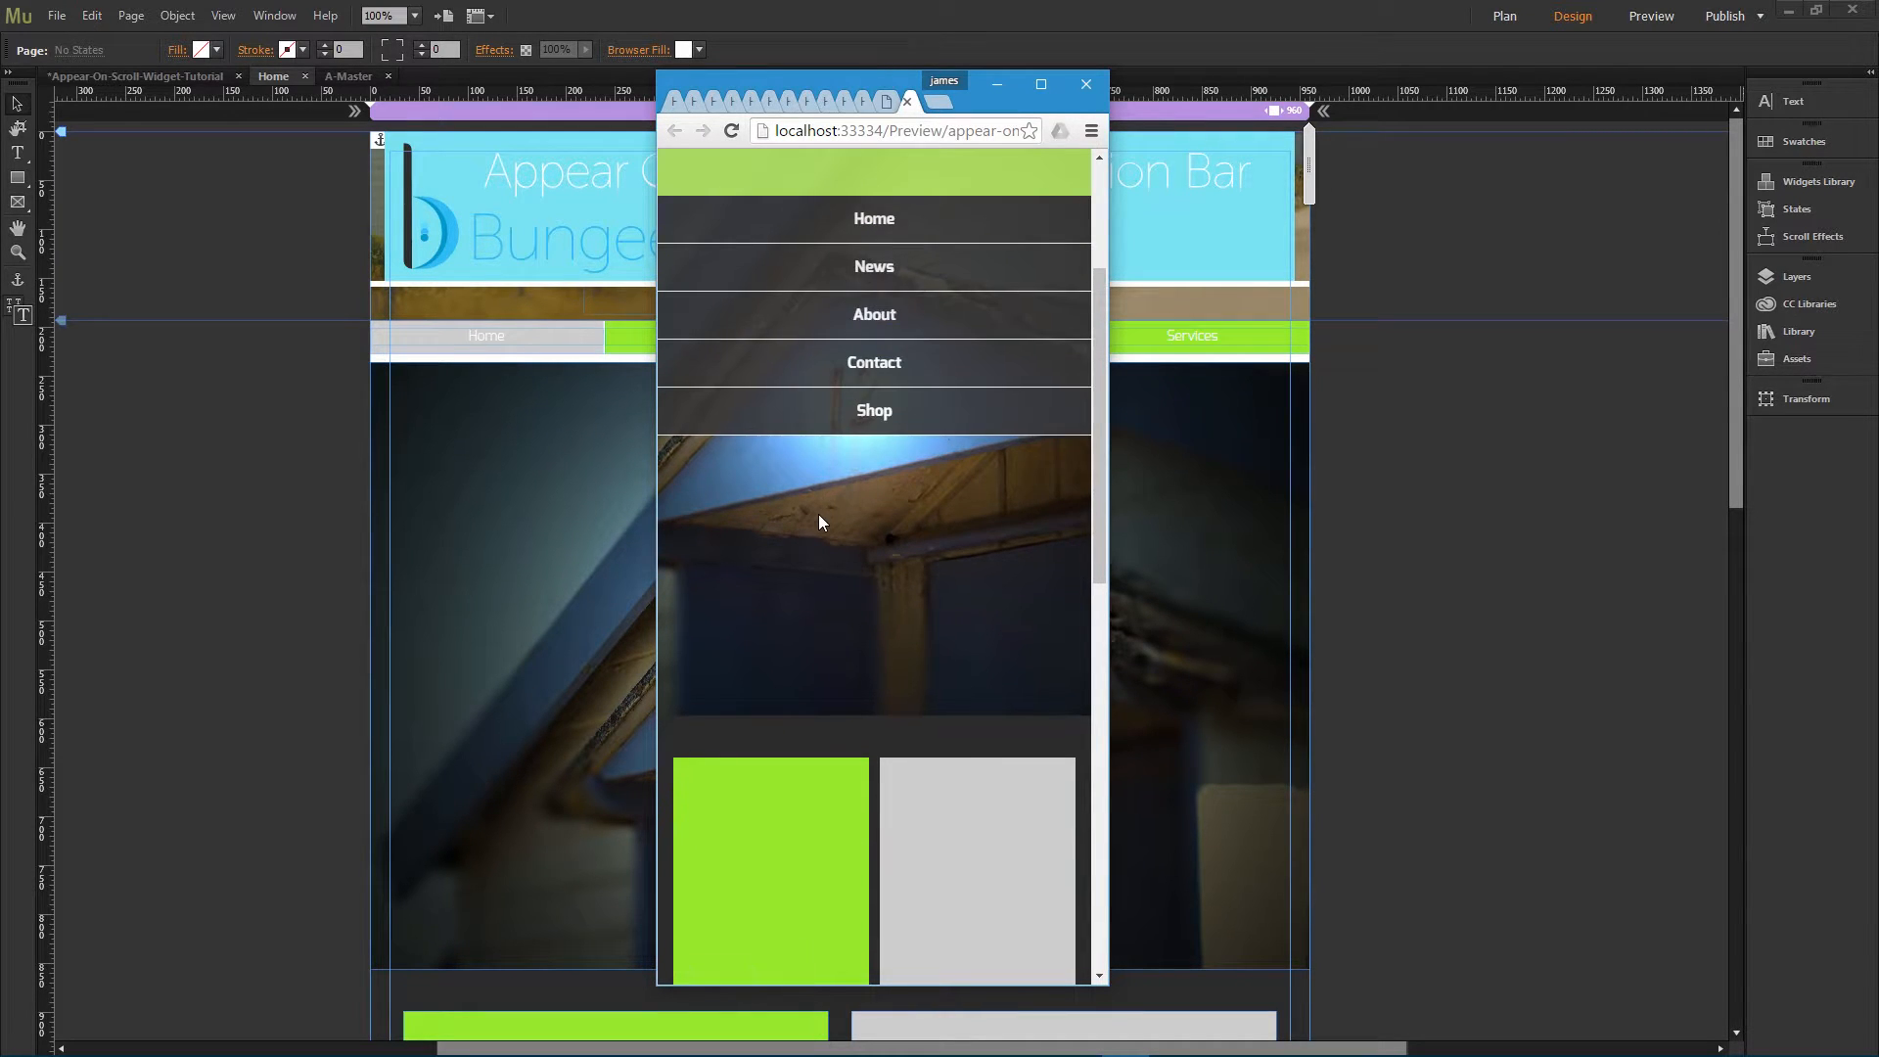
pyautogui.scroll(-3, 818, 513)
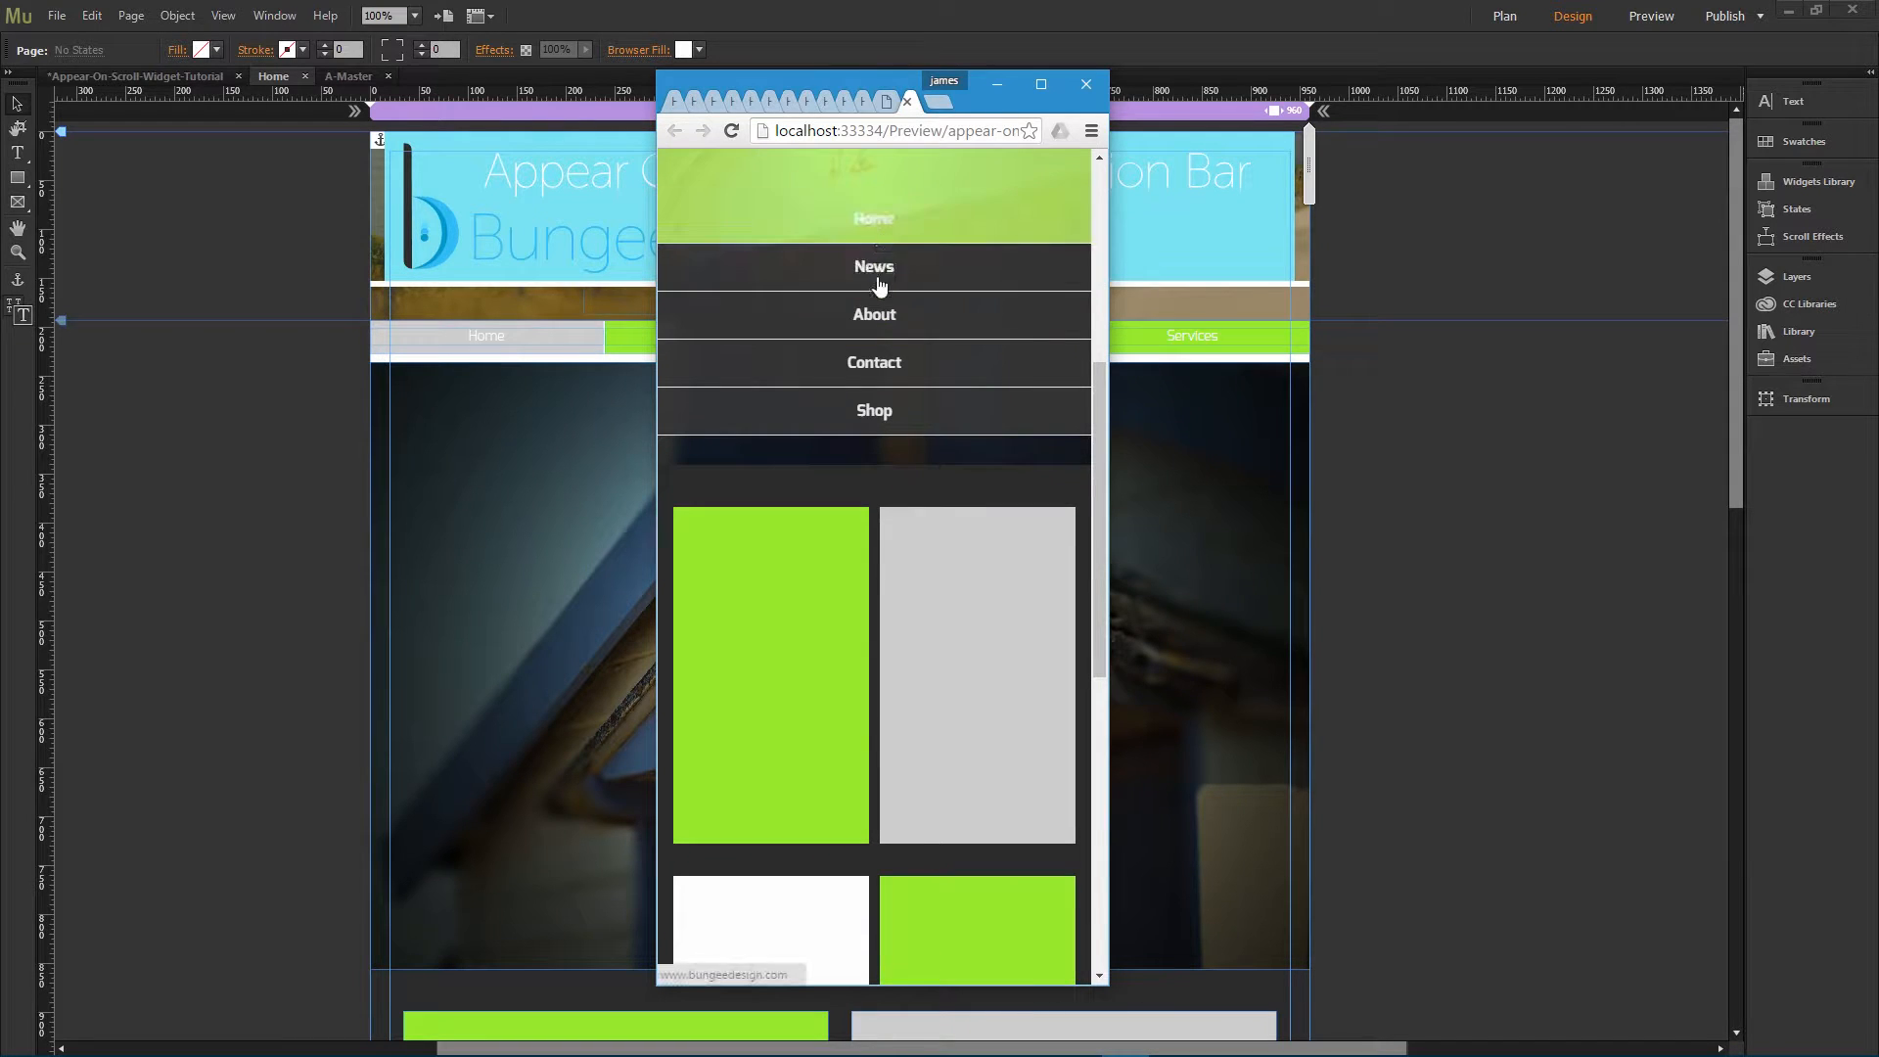
pyautogui.scroll(-5, 827, 568)
pyautogui.scroll(-1, 825, 571)
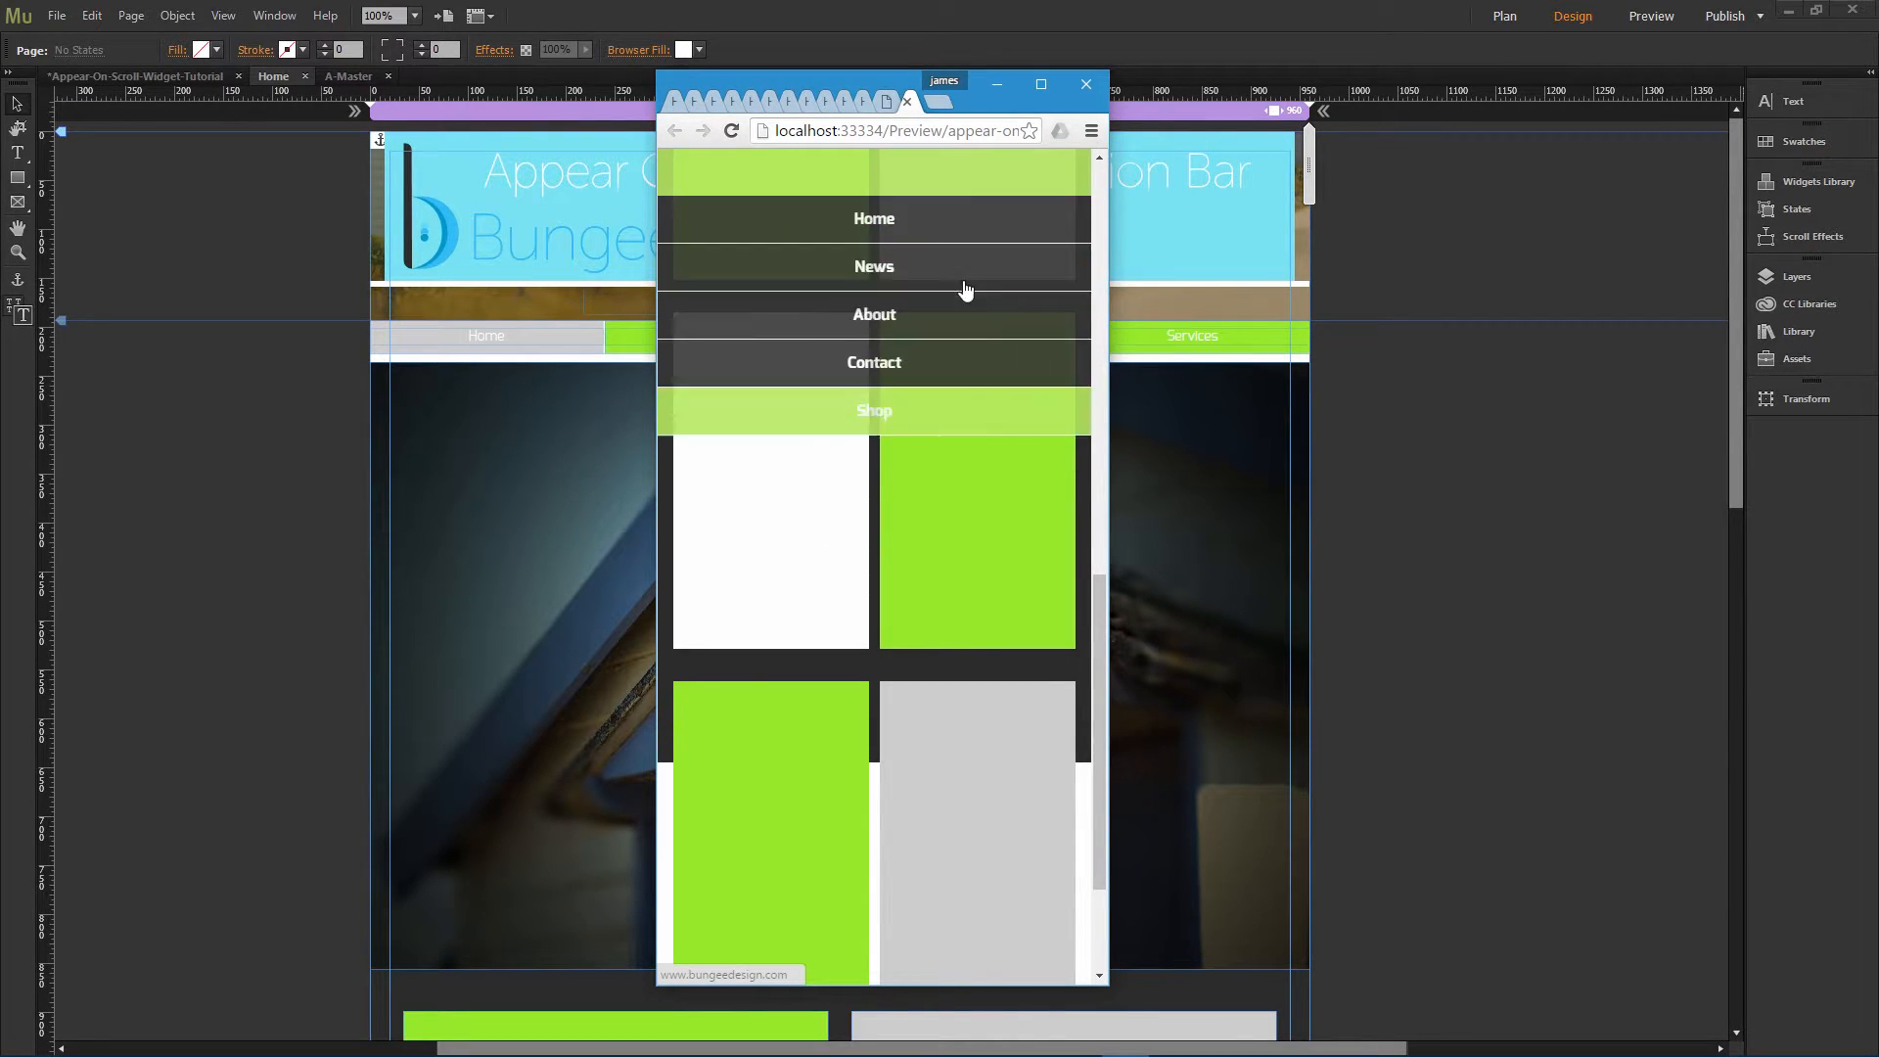
pyautogui.click(937, 182)
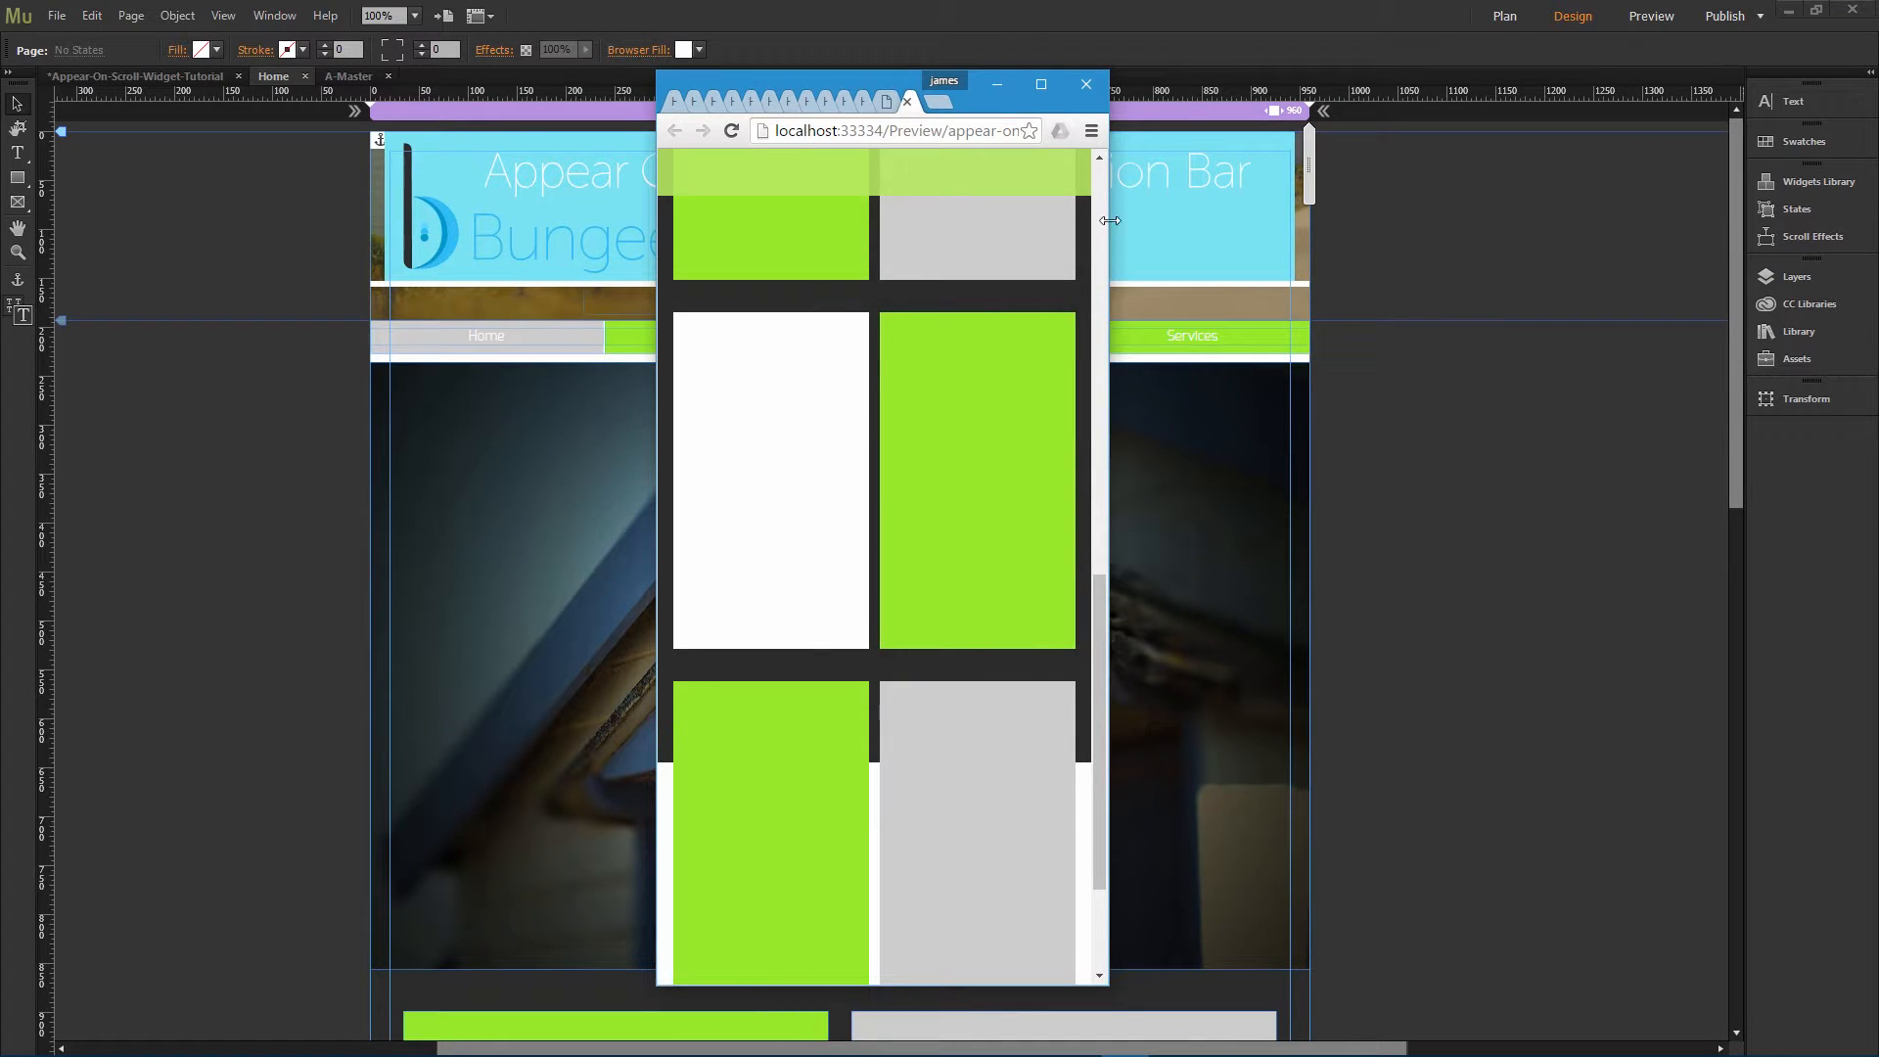
# Step: Widen the browser preview to examine the pinned navigation bar at desktop width, and return to Adobe Muse
pyautogui.moveTo(1108, 221); pyautogui.dragTo(1773, 252)
pyautogui.scroll(-1, 1136, 202)
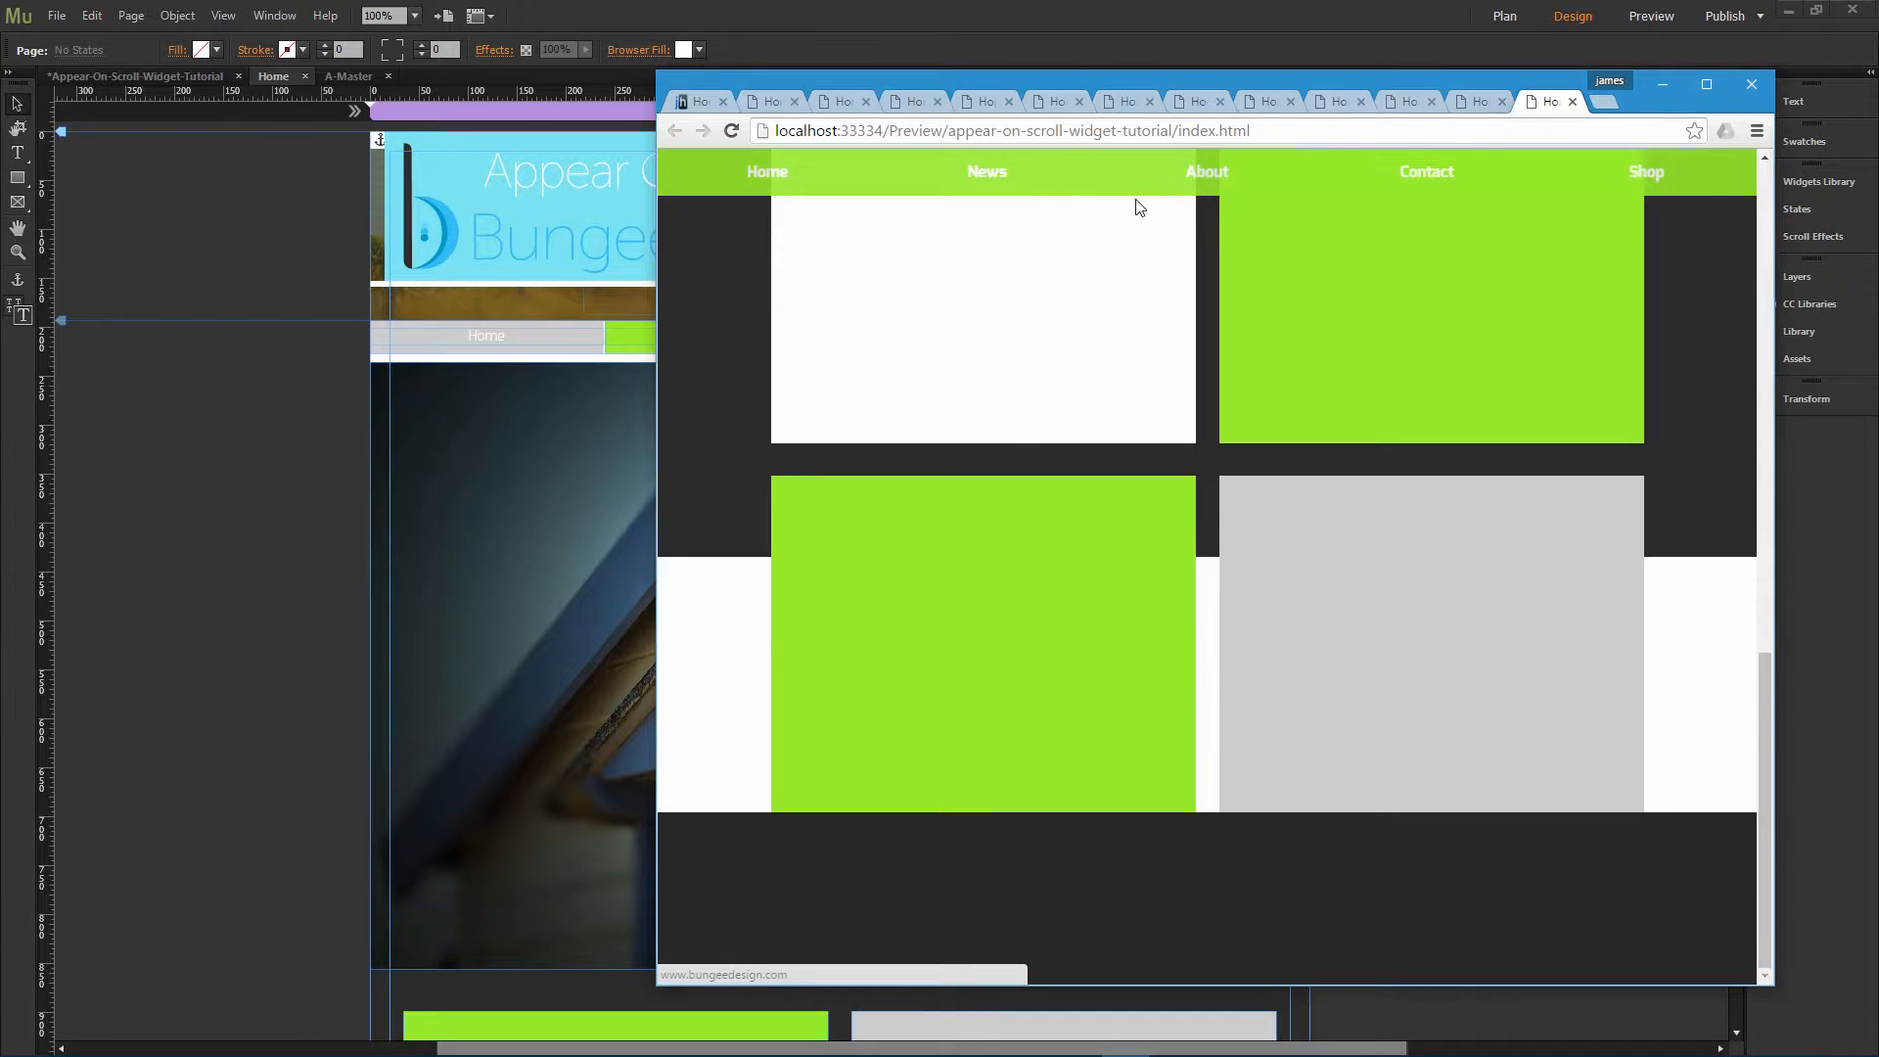
pyautogui.scroll(-4, 1384, 181)
pyautogui.scroll(6, 1258, 192)
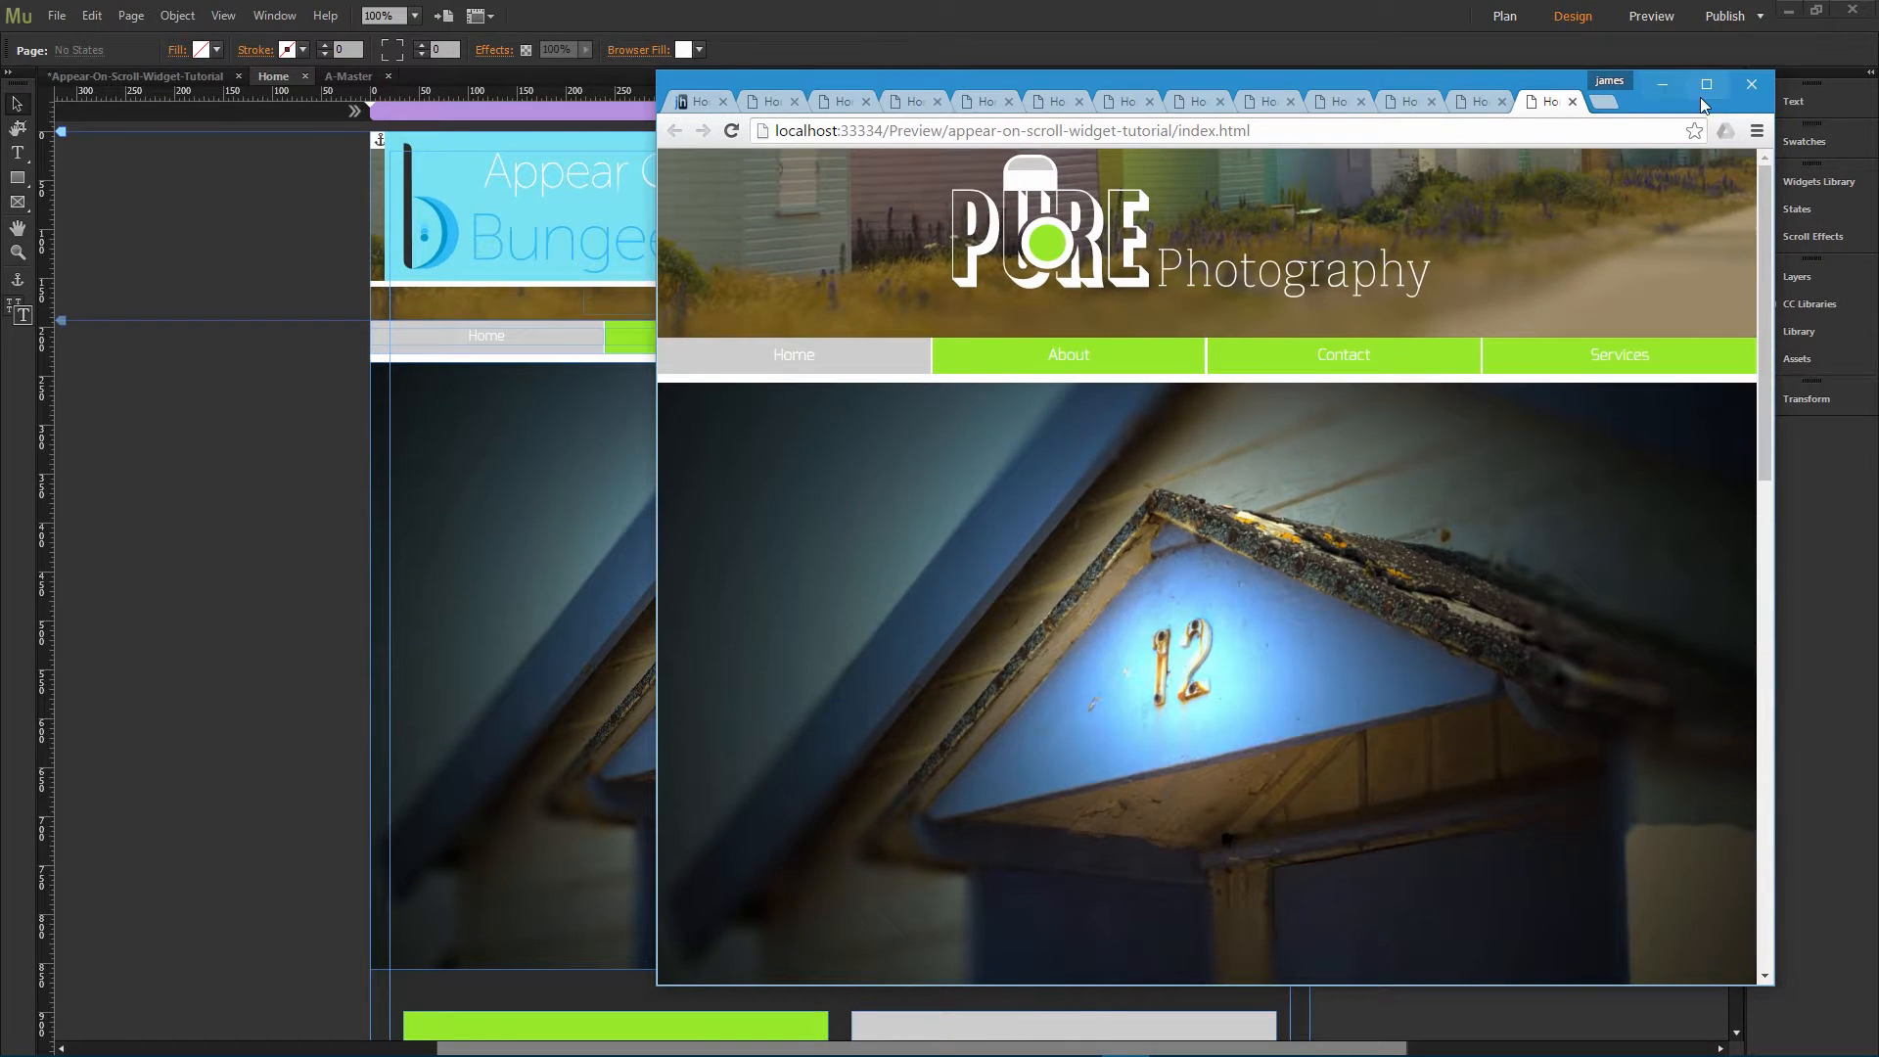
pyautogui.click(1706, 84)
pyautogui.click(1758, 11)
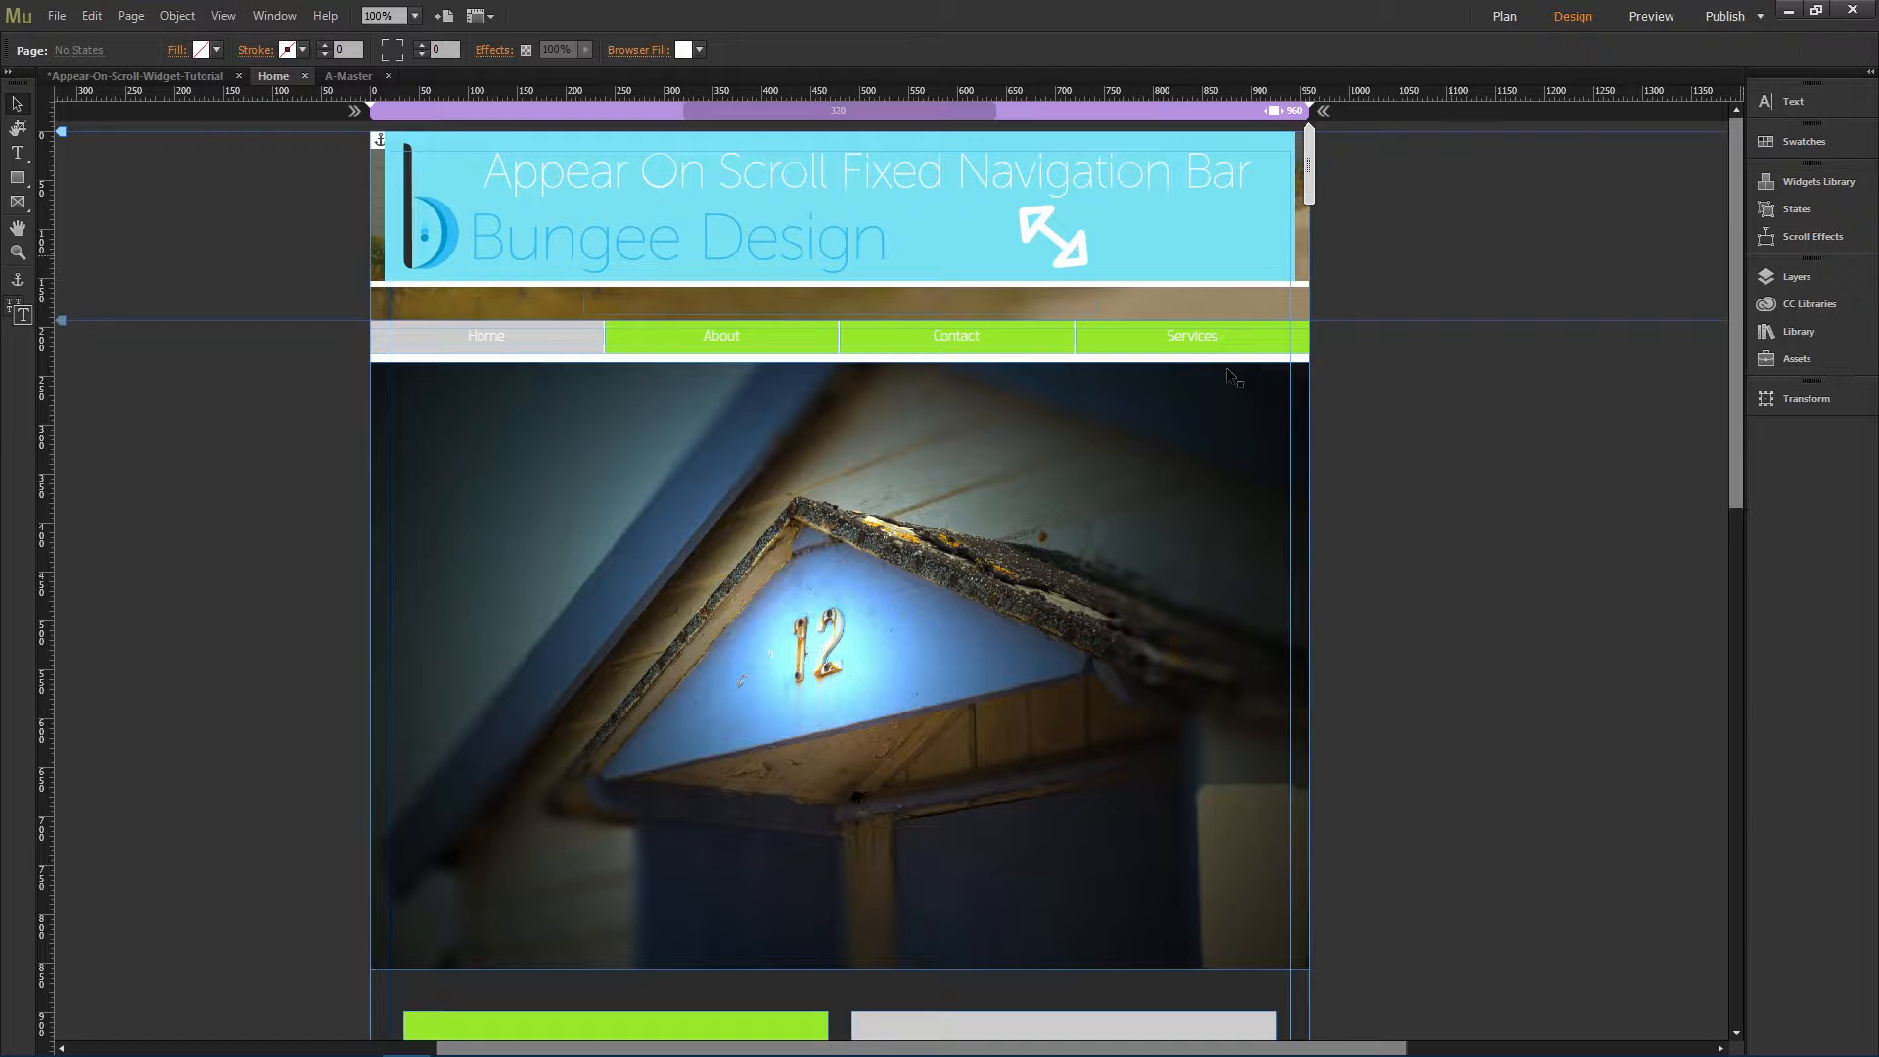
# Step: Copy the hex code 373737 from the pinned nav bar widget's Mobile View Accordion Background Color
pyautogui.click(1325, 217)
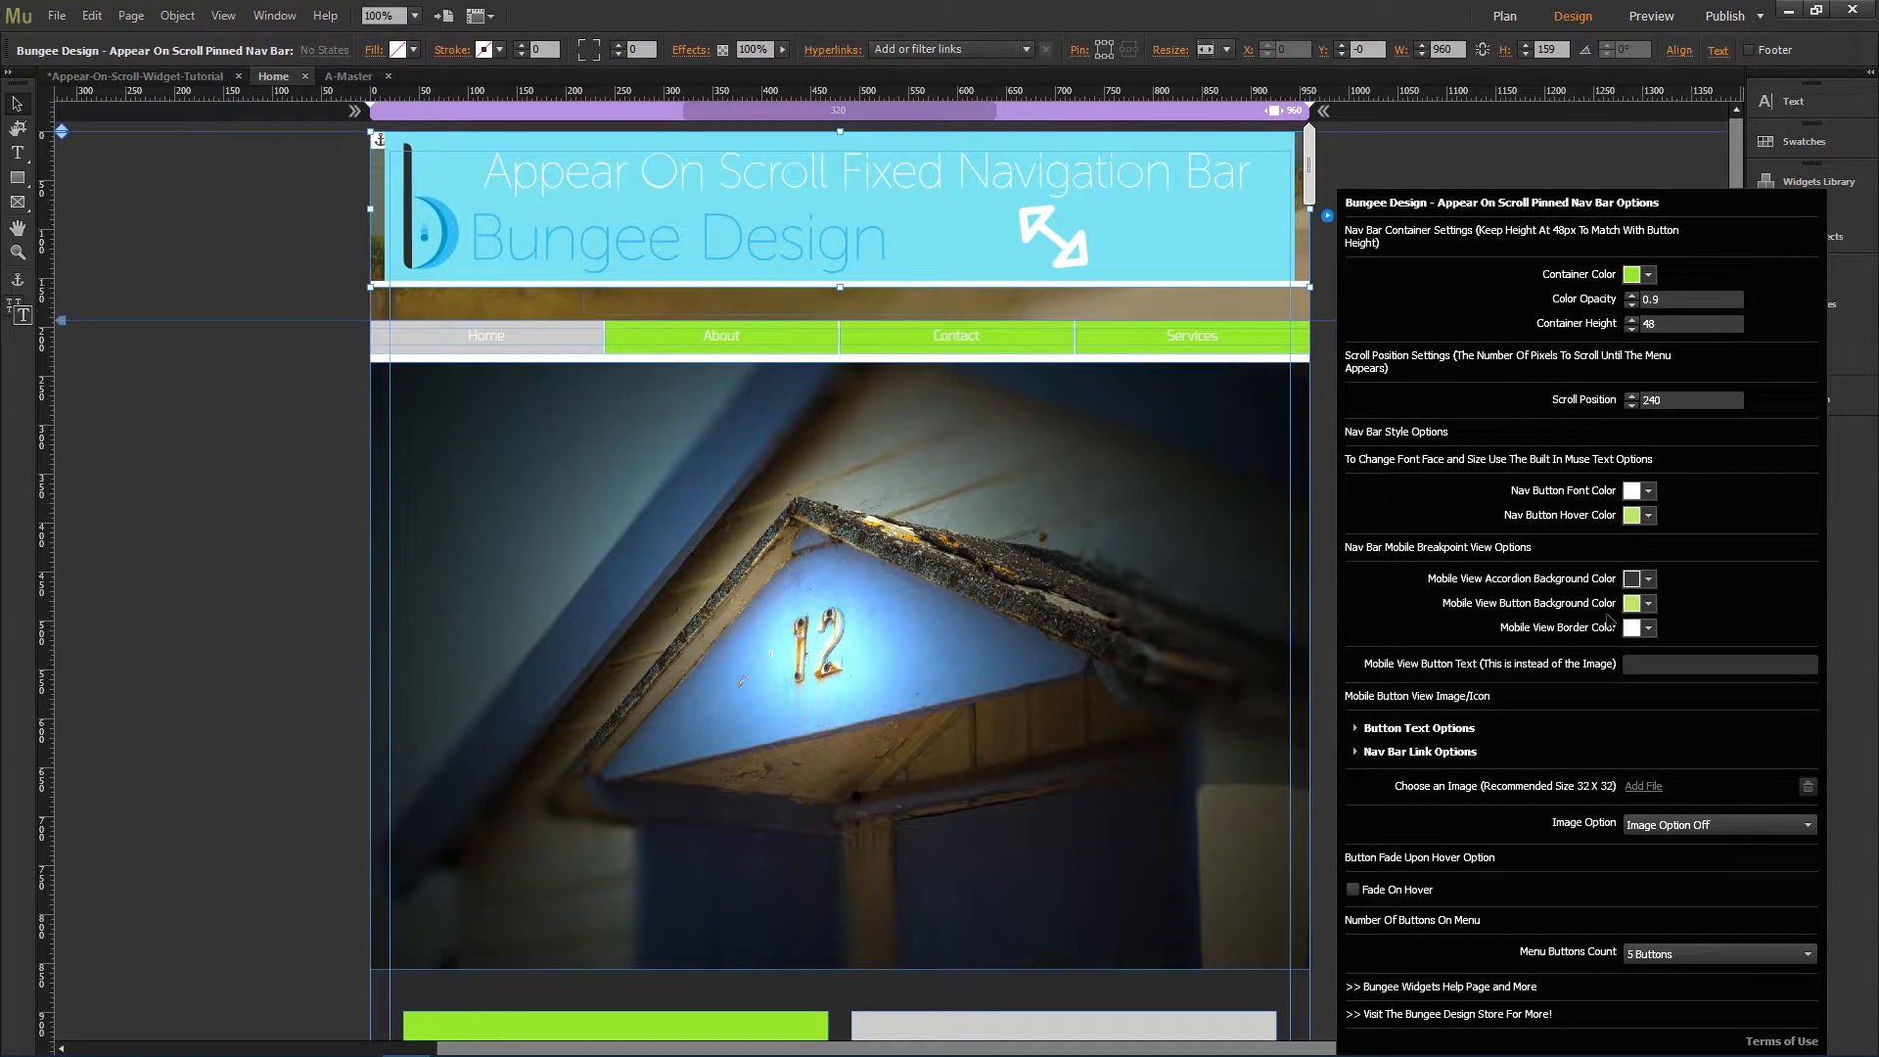
pyautogui.click(1647, 629)
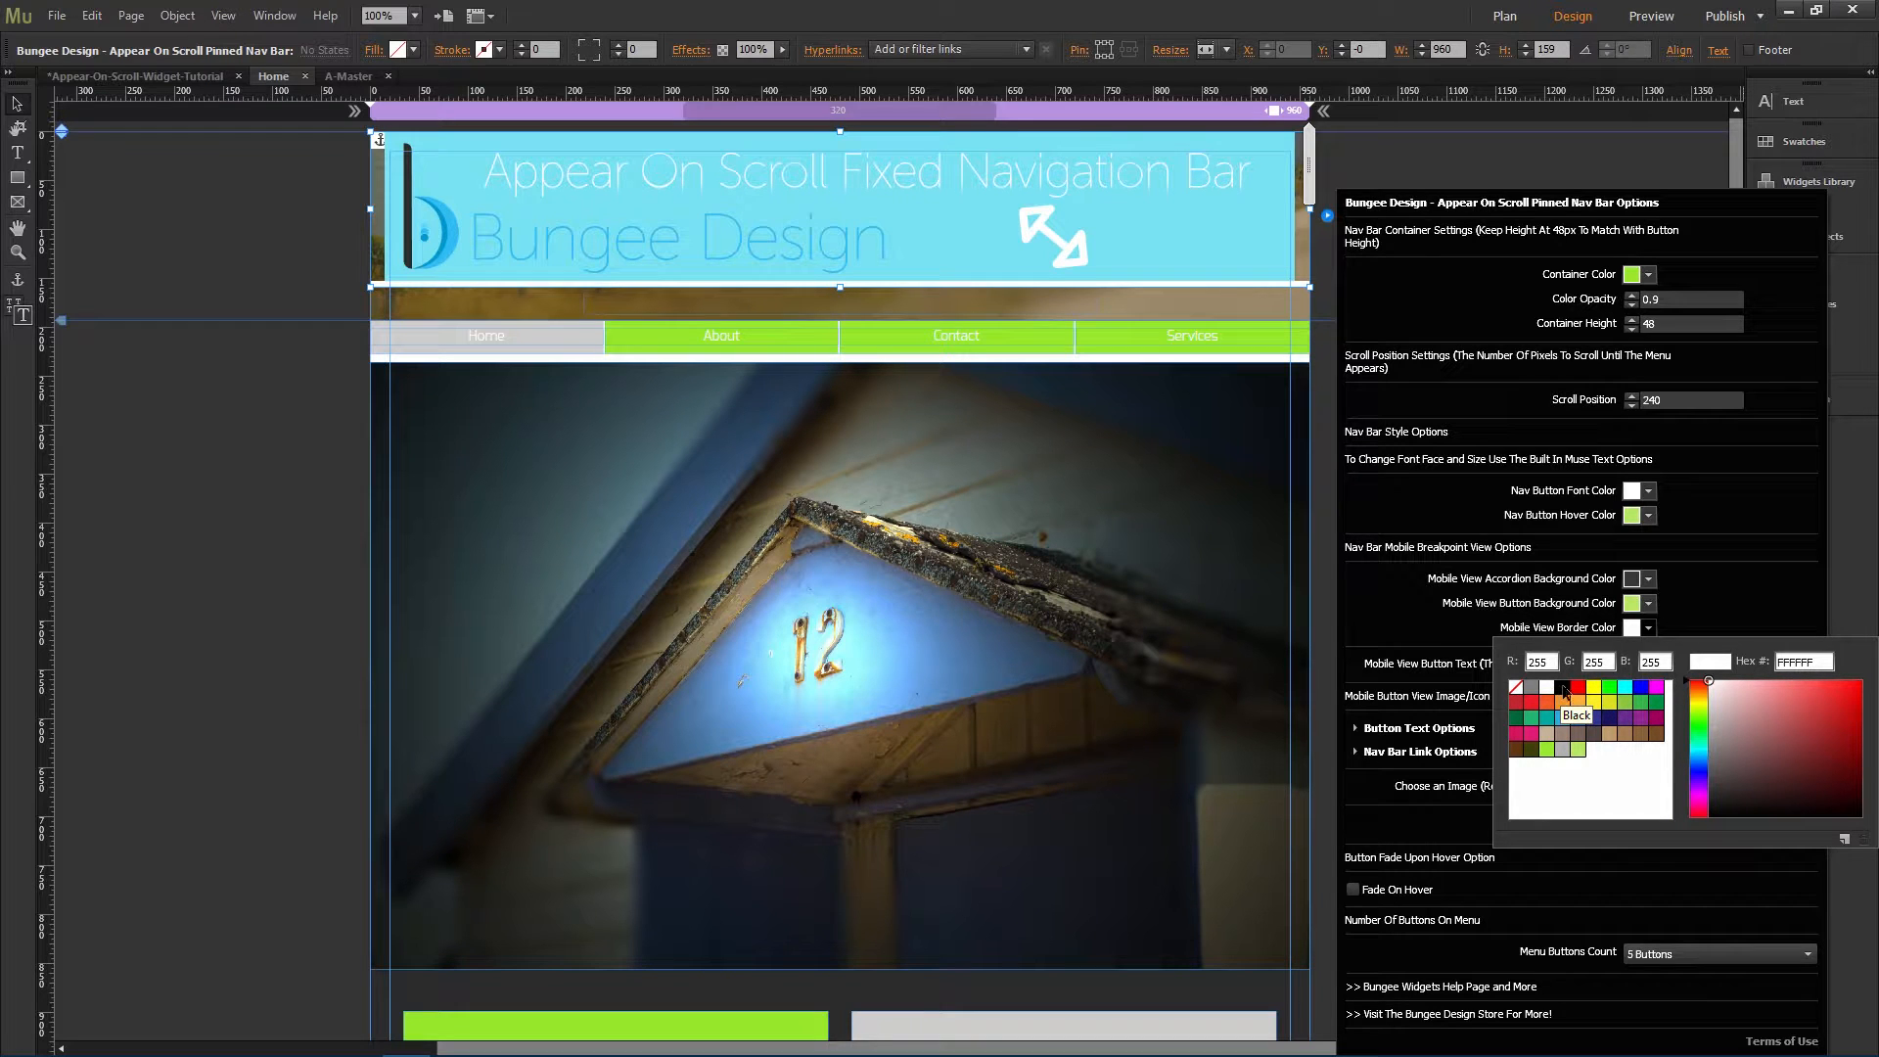
pyautogui.click(1648, 579)
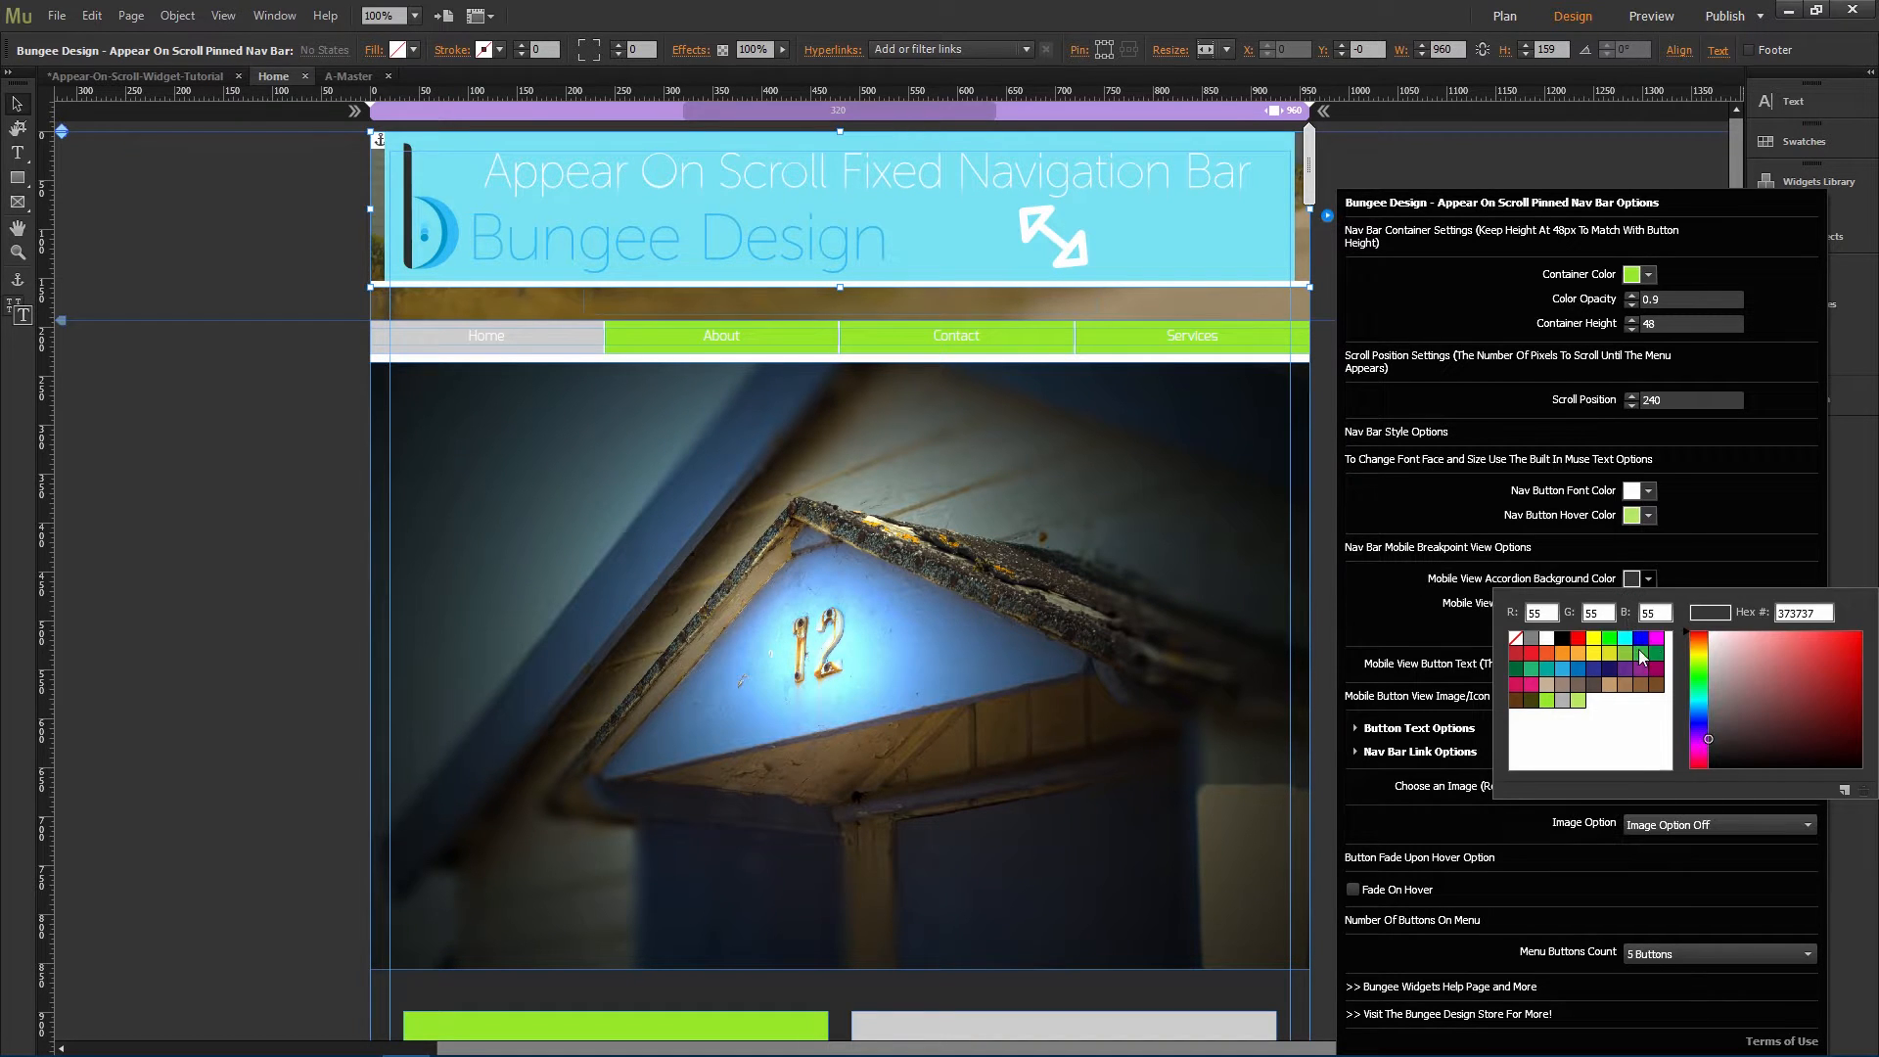
pyautogui.rightClick(1812, 616)
pyautogui.click(1804, 614)
pyautogui.moveTo(1828, 613); pyautogui.dragTo(1776, 615)
pyautogui.rightClick(1782, 621)
pyautogui.click(1789, 653)
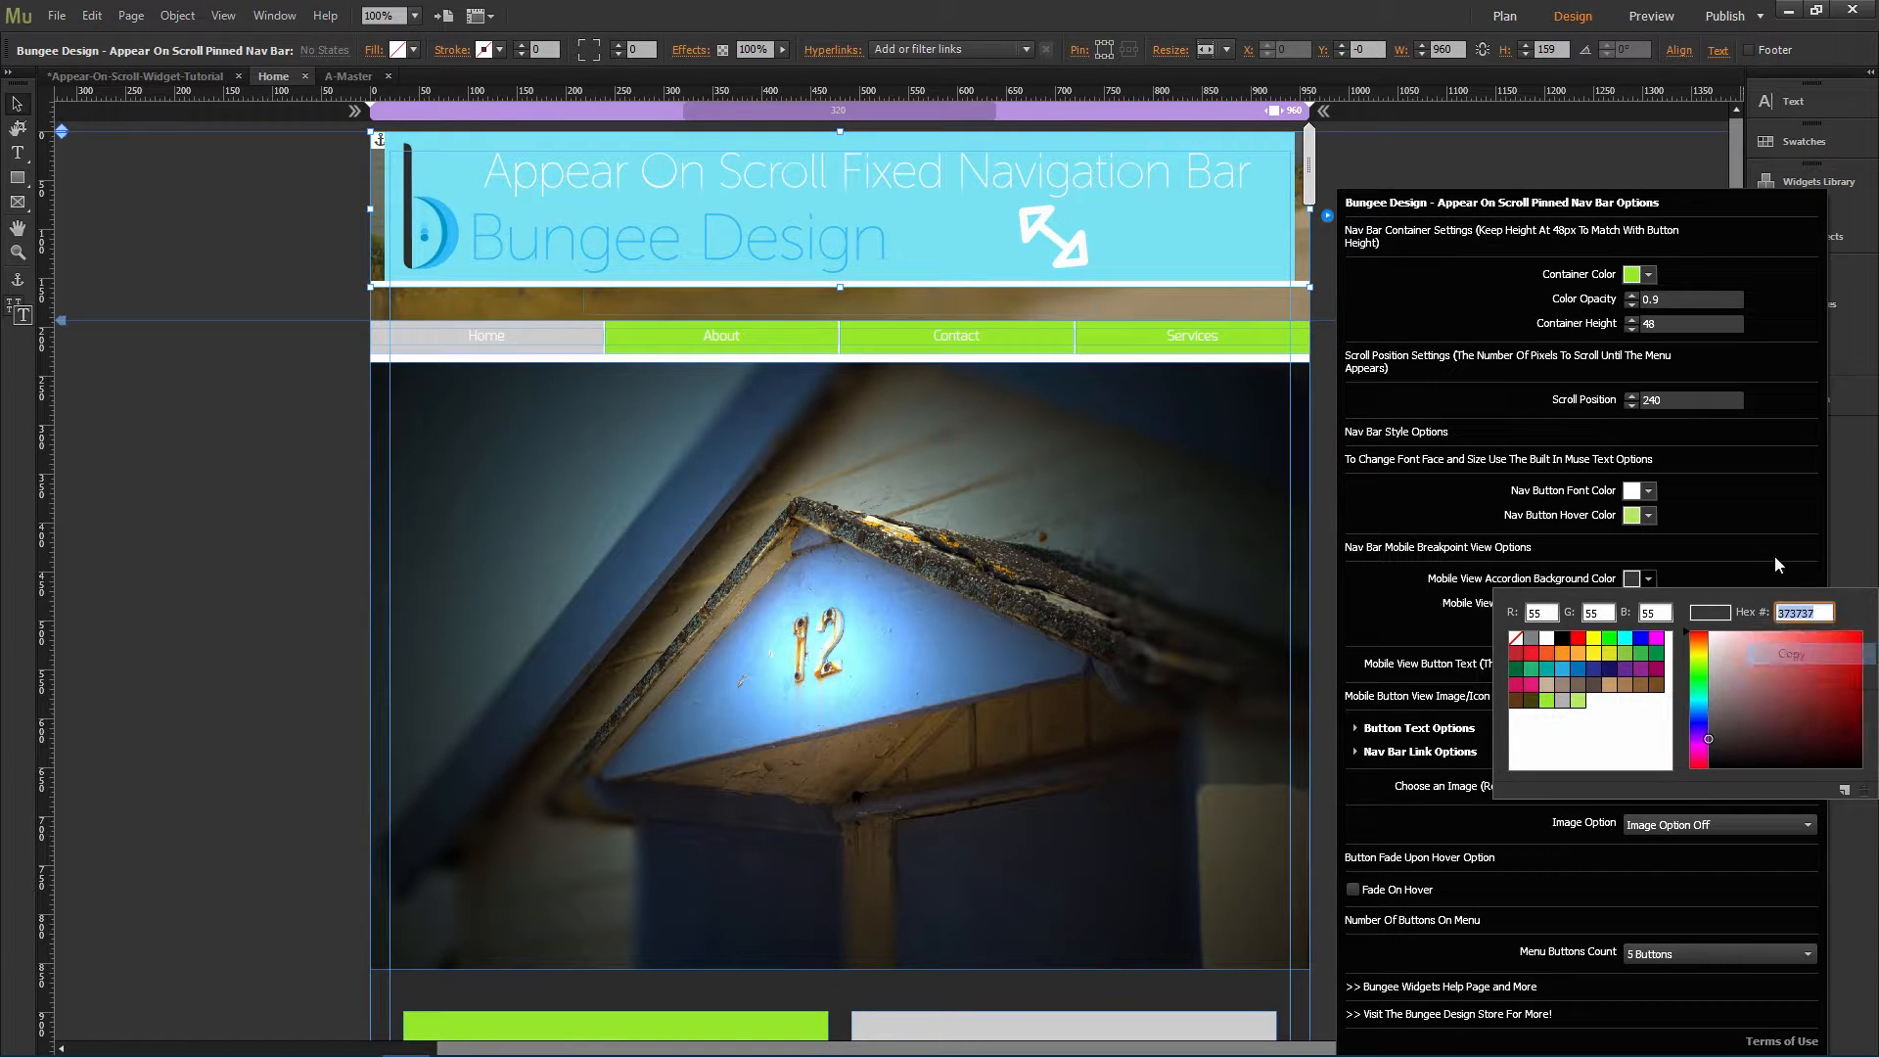
pyautogui.click(1770, 561)
# Step: Paste the copied hex code 373737 as the pinned nav bar widget's Mobile View Border Color and close its options
pyautogui.click(1633, 631)
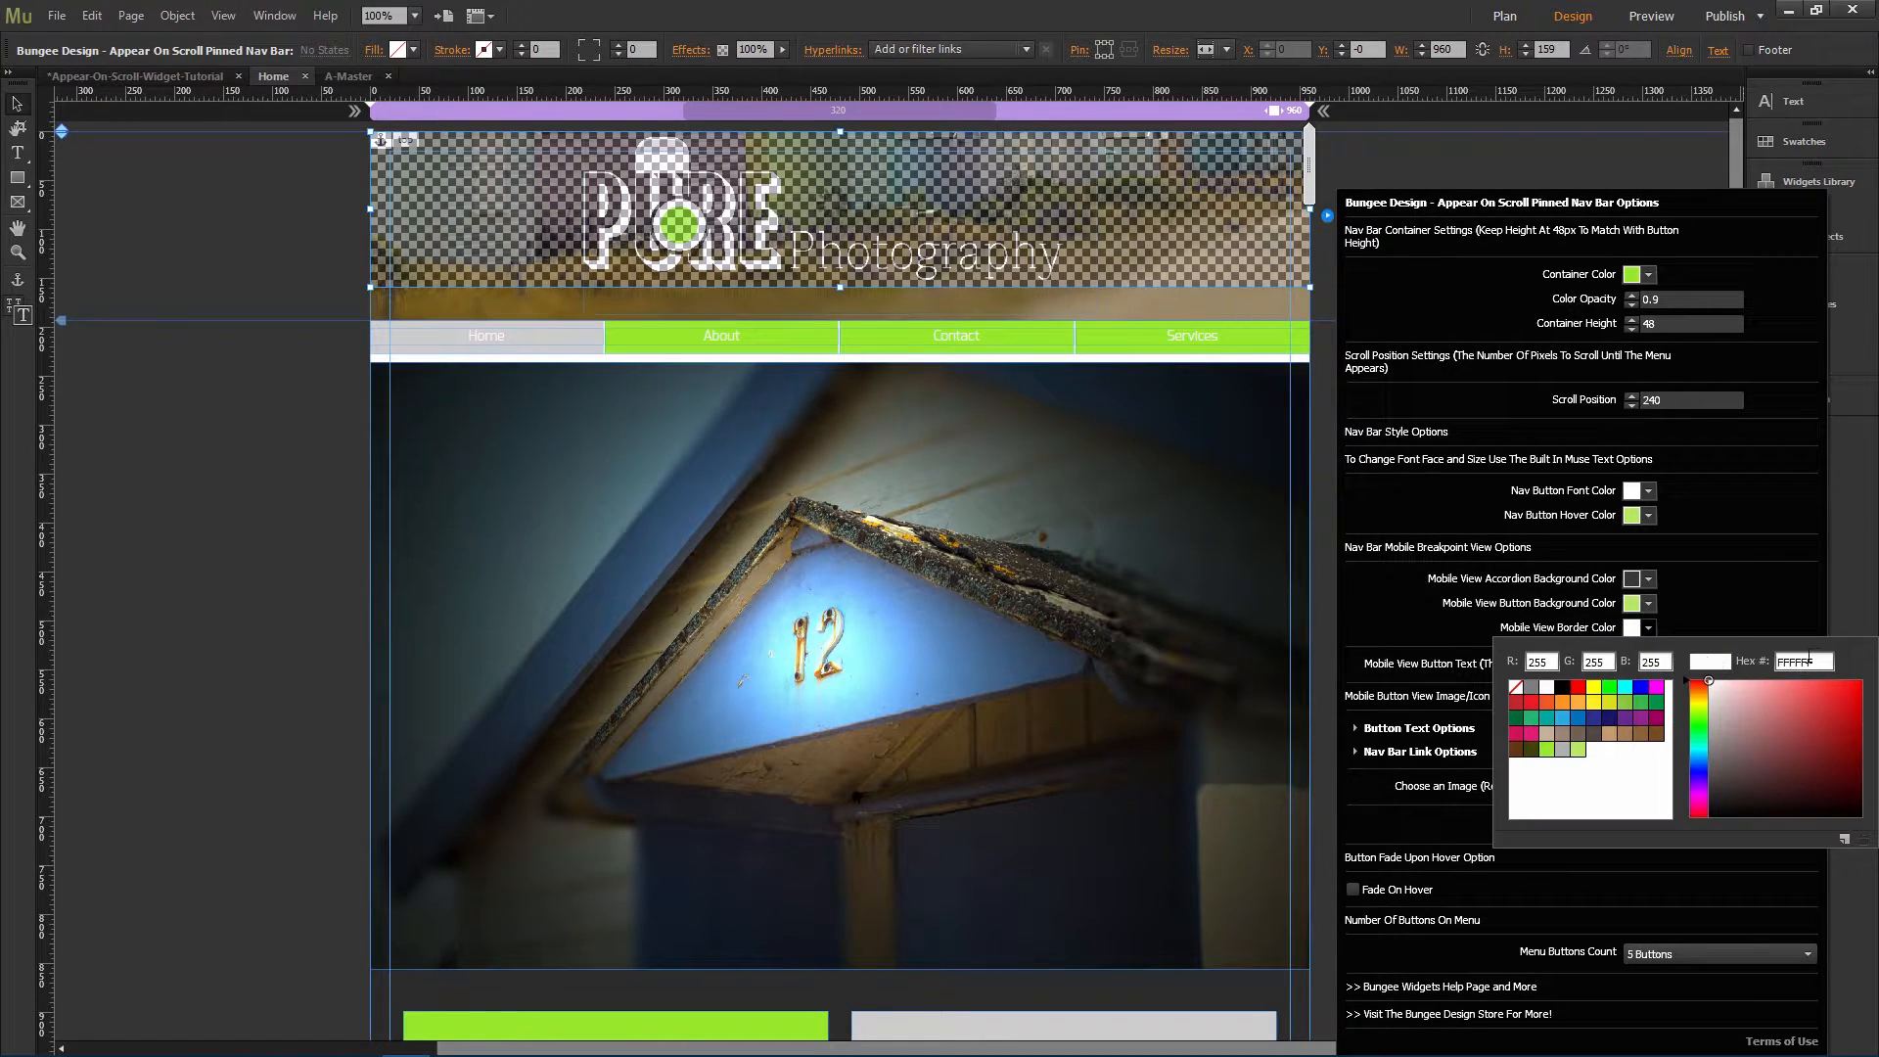
pyautogui.moveTo(1826, 662); pyautogui.dragTo(1777, 662)
pyautogui.rightClick(1777, 662)
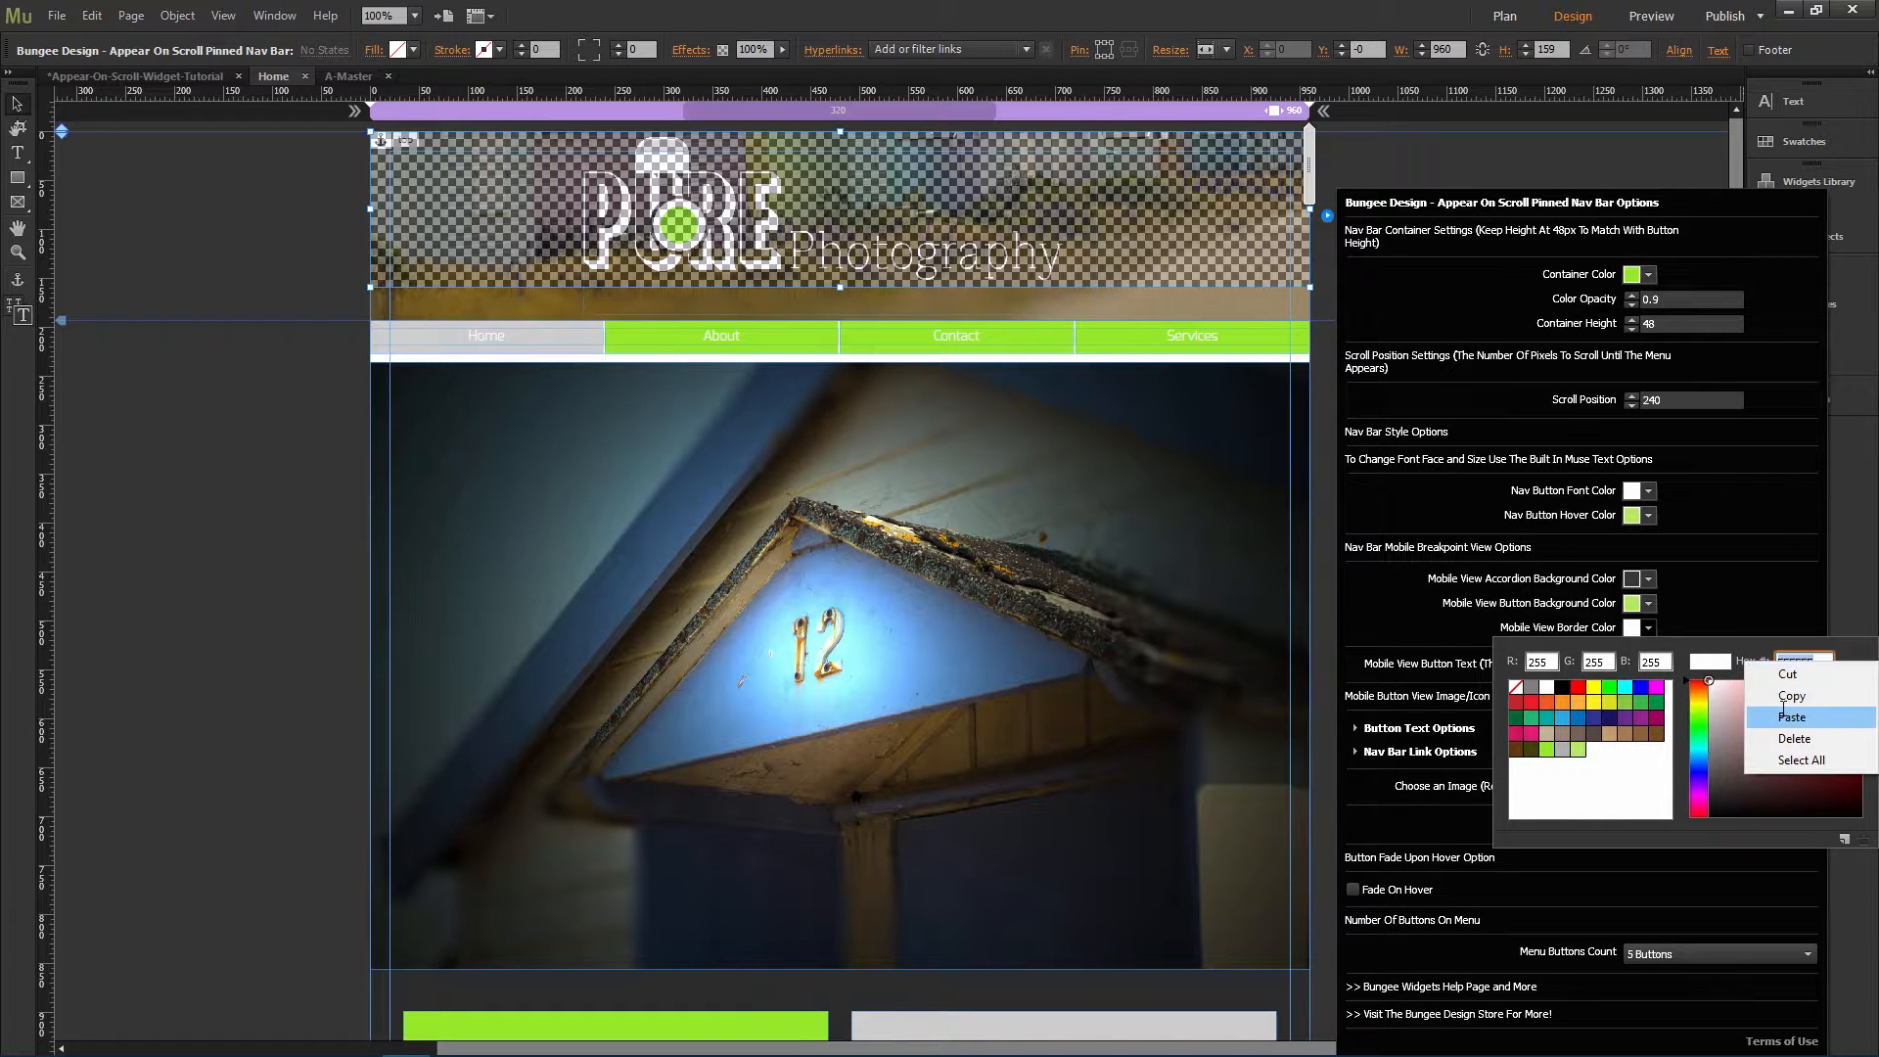
pyautogui.click(1791, 716)
pyautogui.click(1680, 401)
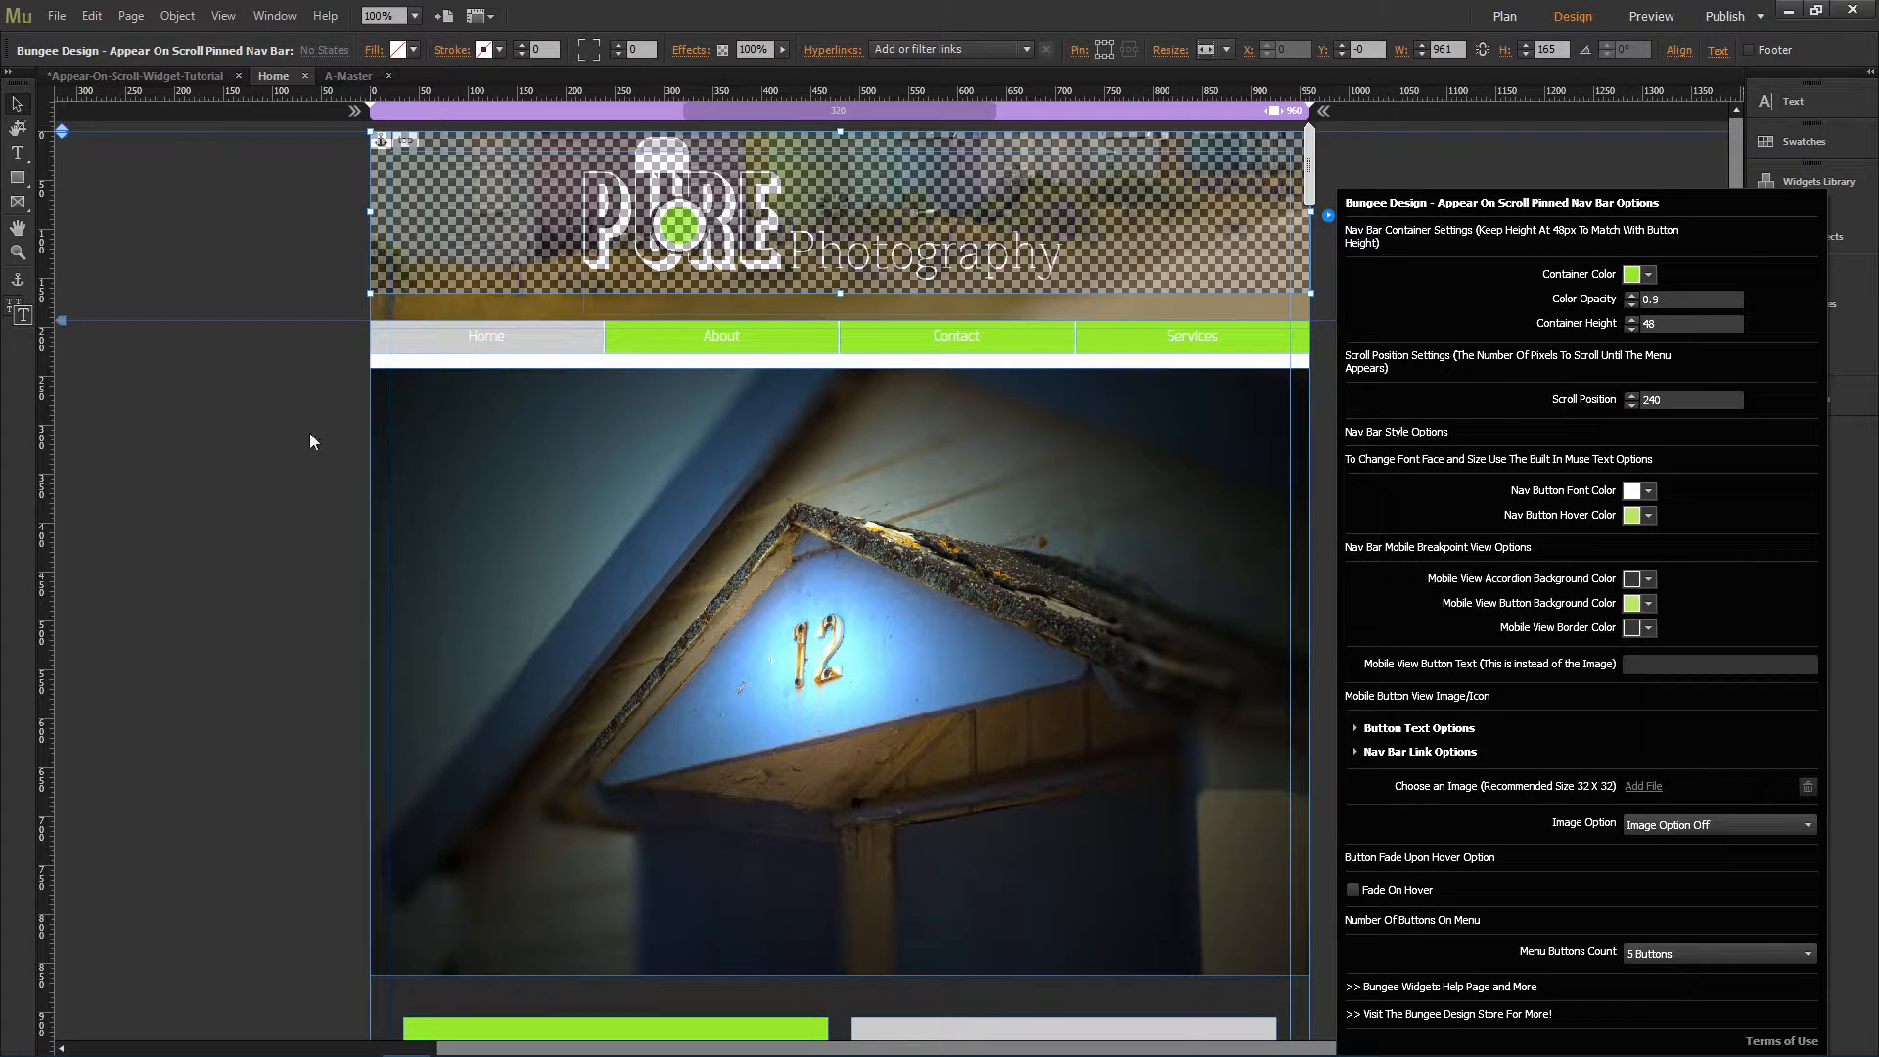
pyautogui.click(591, 447)
# Step: Preview the site in the browser, narrow the window to mobile width and expand the mobile menu to examine its border
pyautogui.click(56, 16)
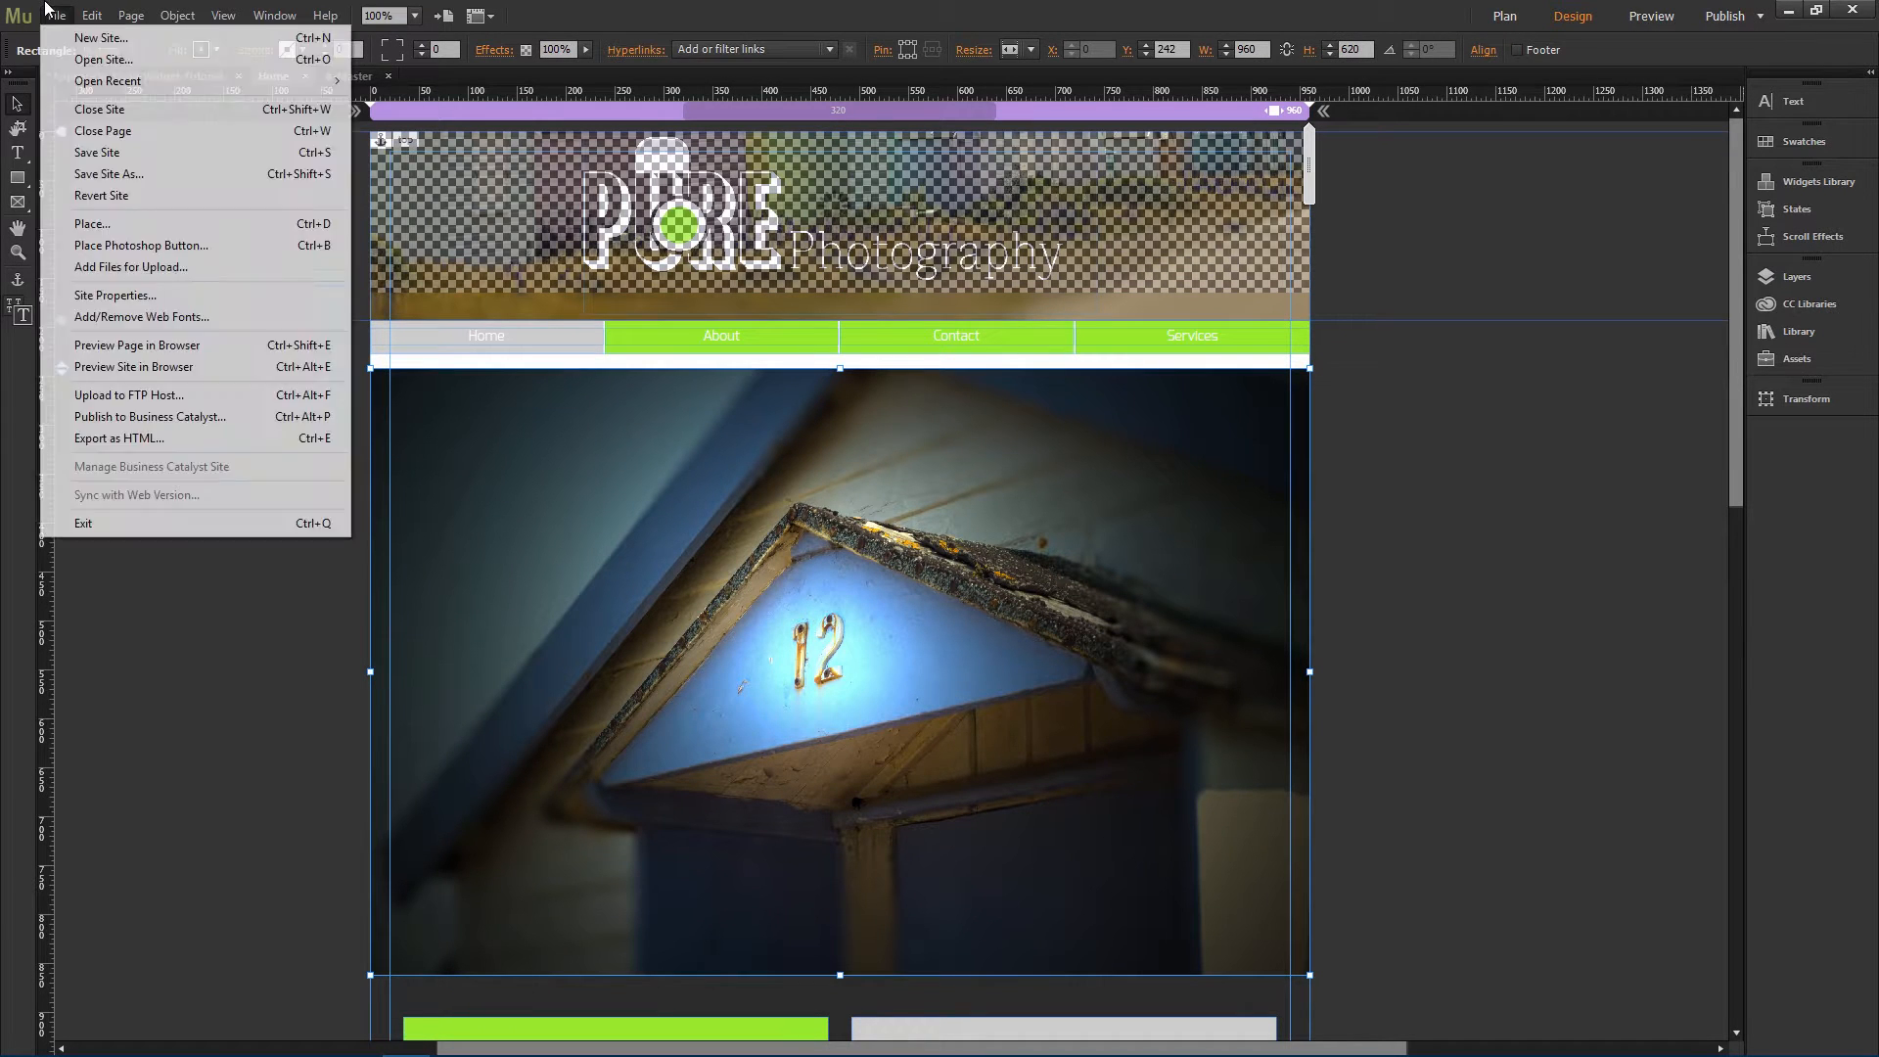
pyautogui.click(159, 367)
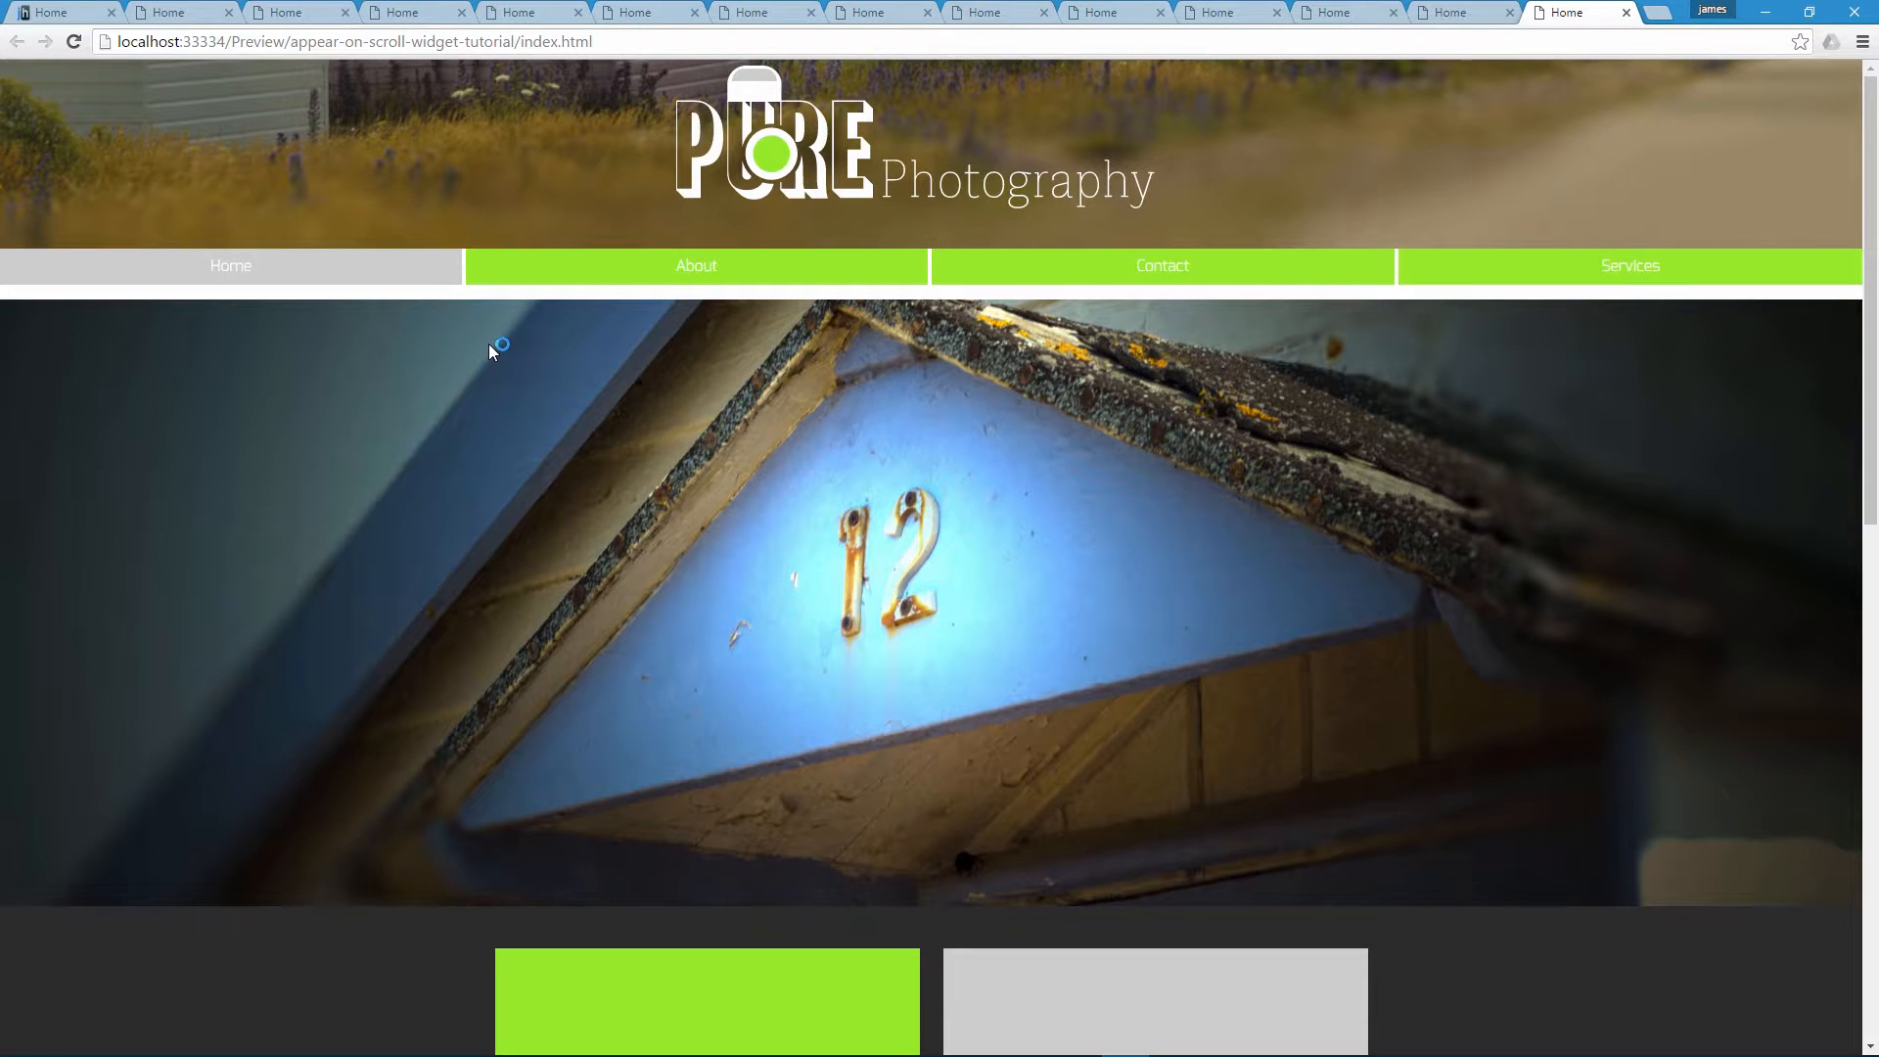
pyautogui.scroll(-3, 526, 471)
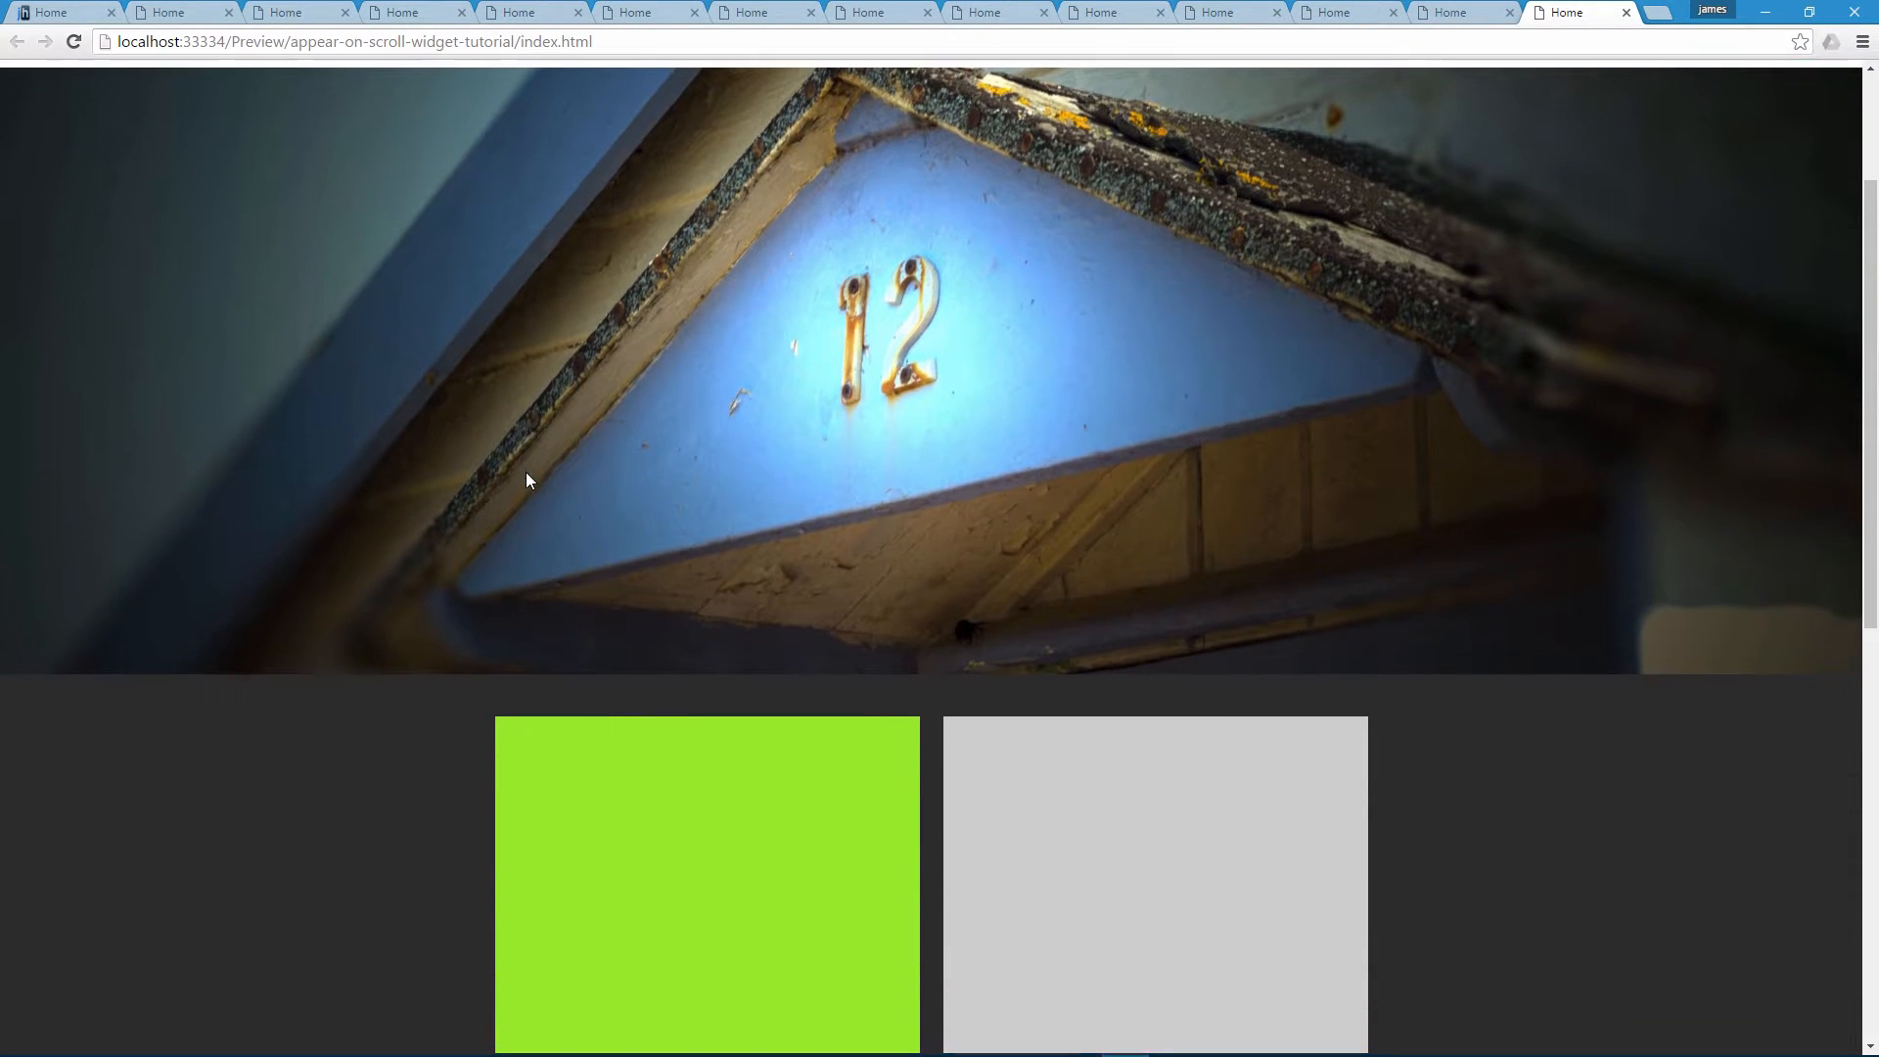
pyautogui.scroll(3, 567, 421)
pyautogui.click(1808, 12)
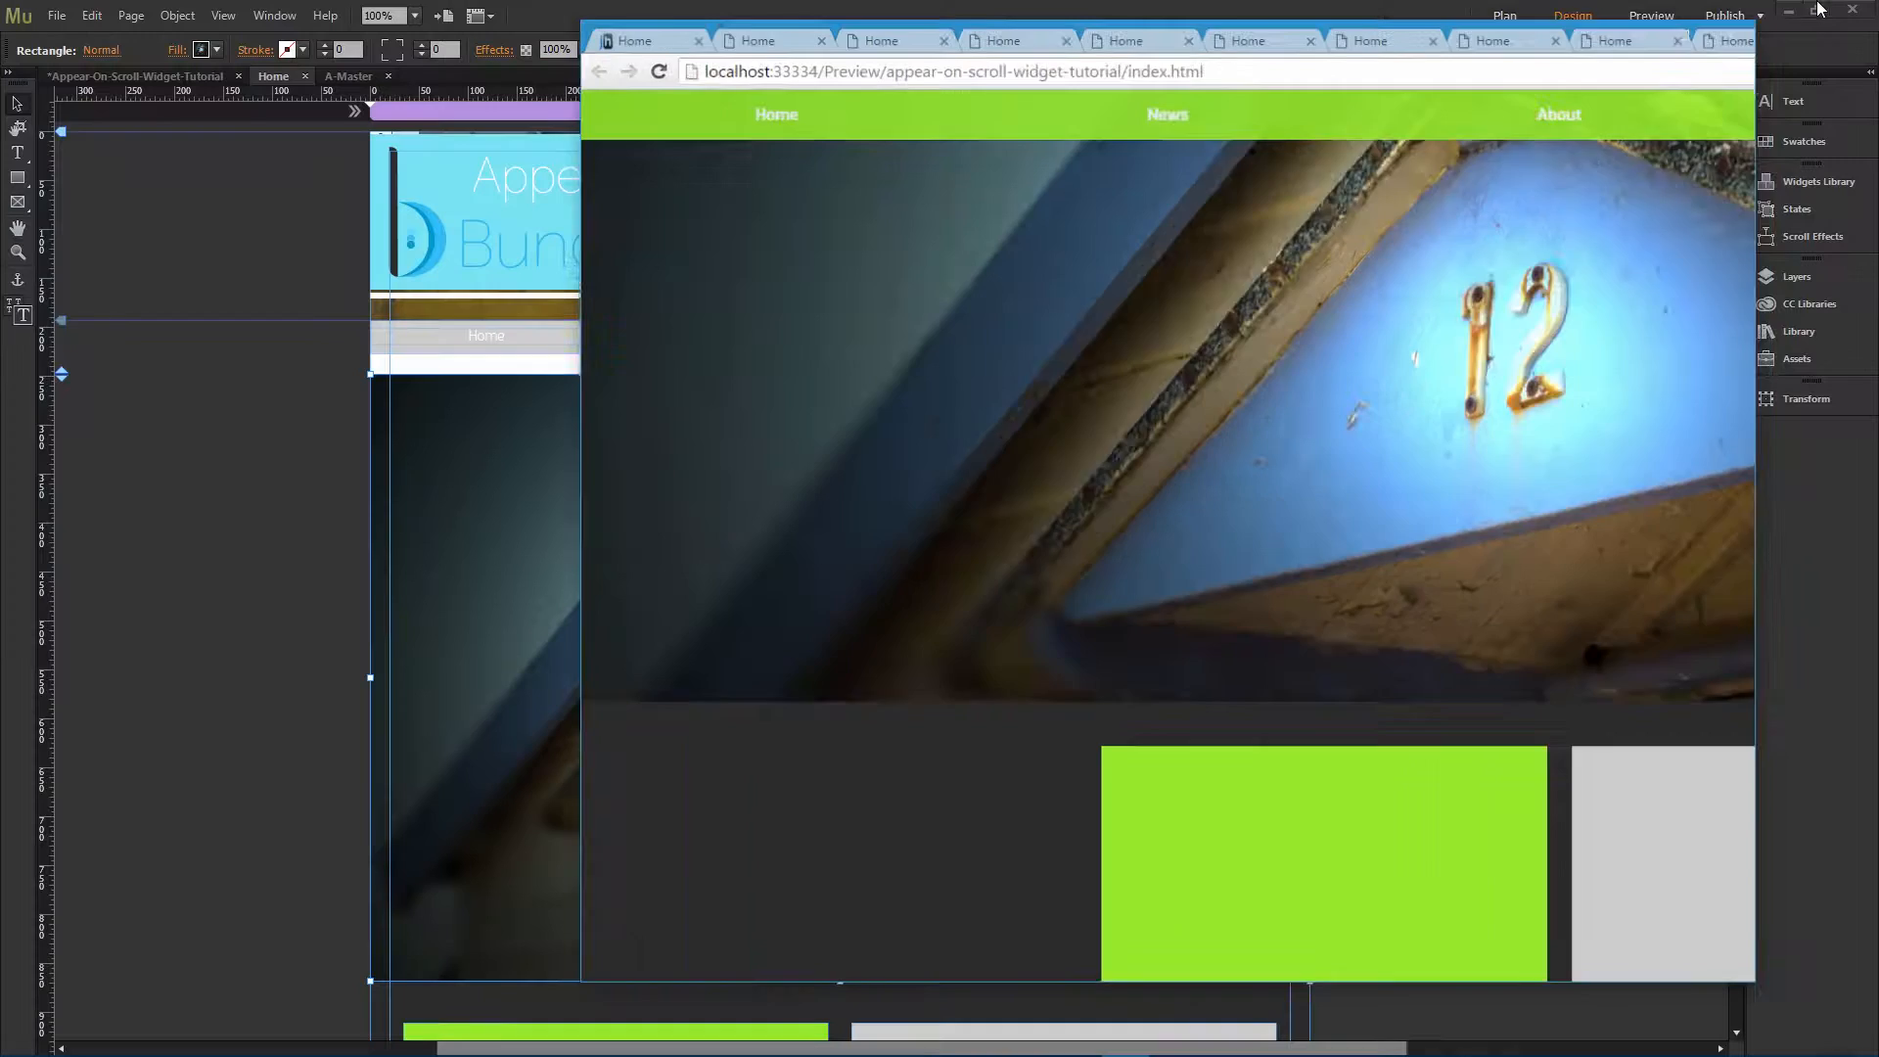
pyautogui.moveTo(1773, 323); pyautogui.dragTo(1107, 365)
pyautogui.click(949, 182)
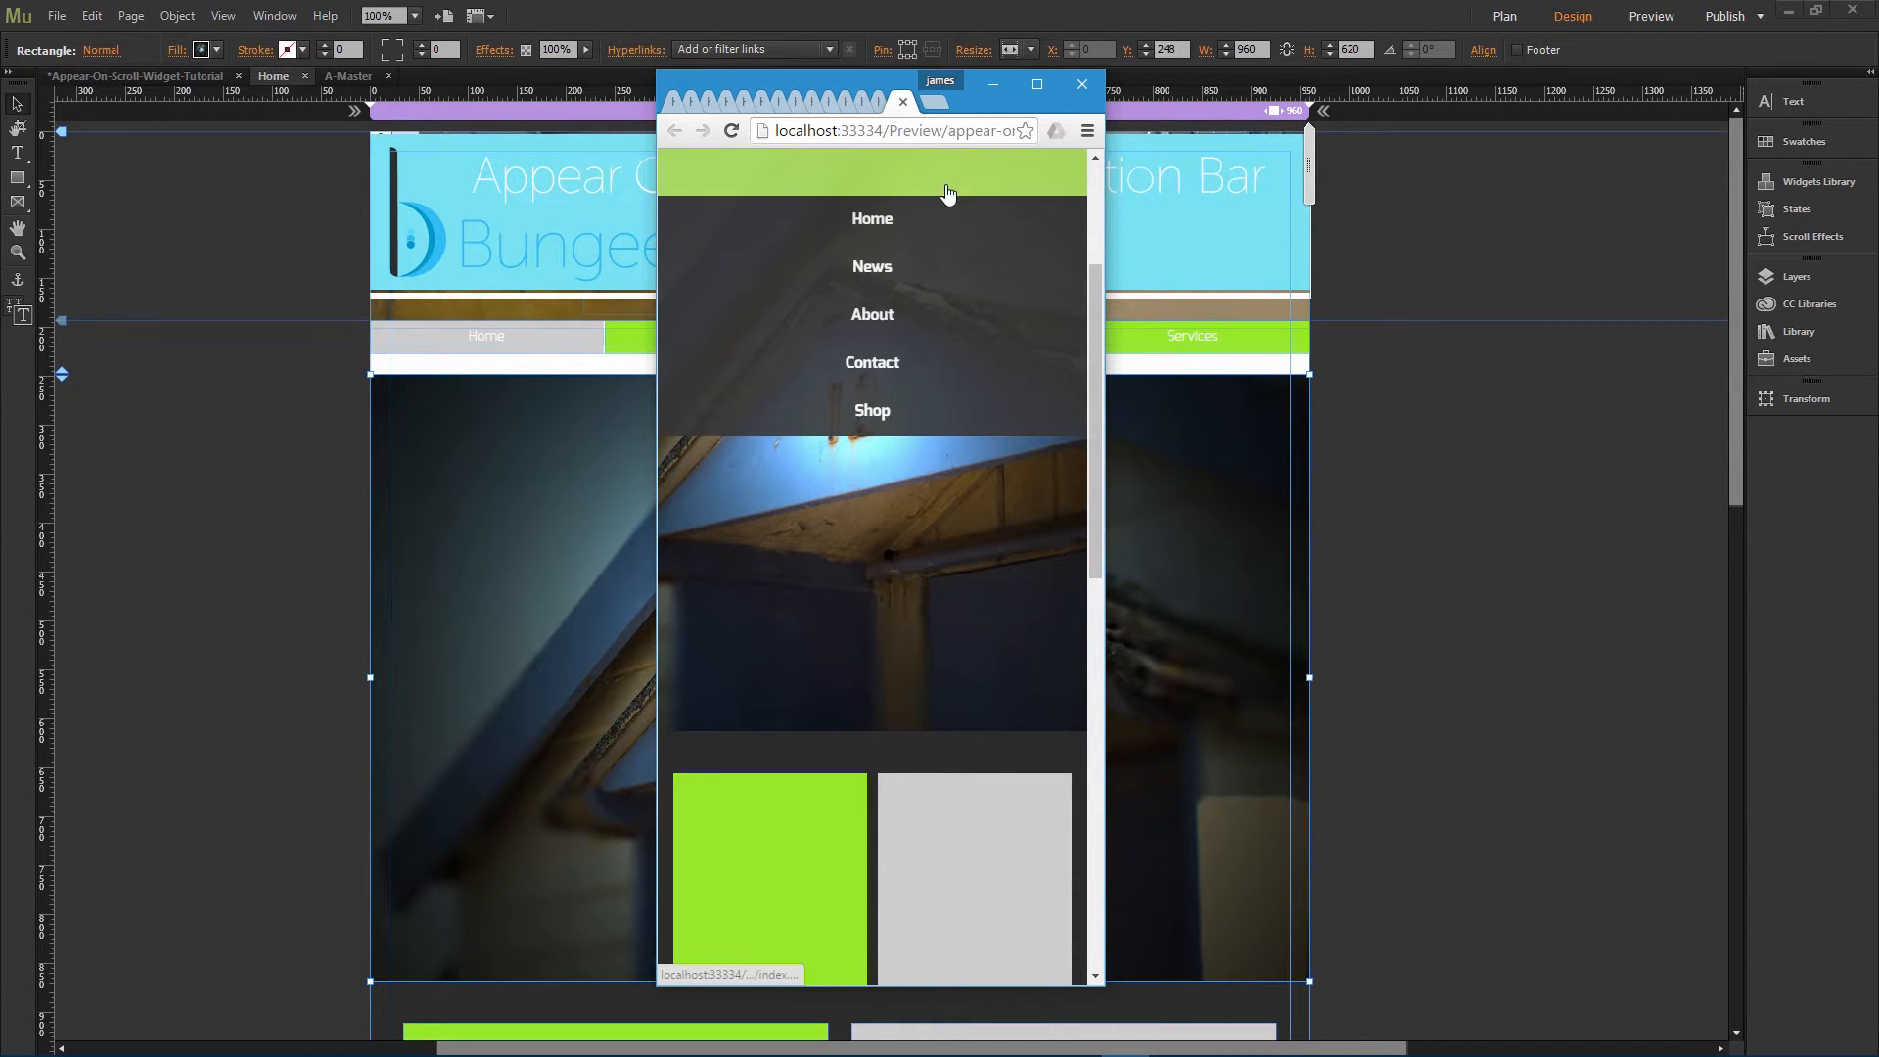
# Step: Widen the browser preview to desktop width, examine the pinned navigation bar while scrolling, and return to Adobe Muse
pyautogui.scroll(3, 918, 267)
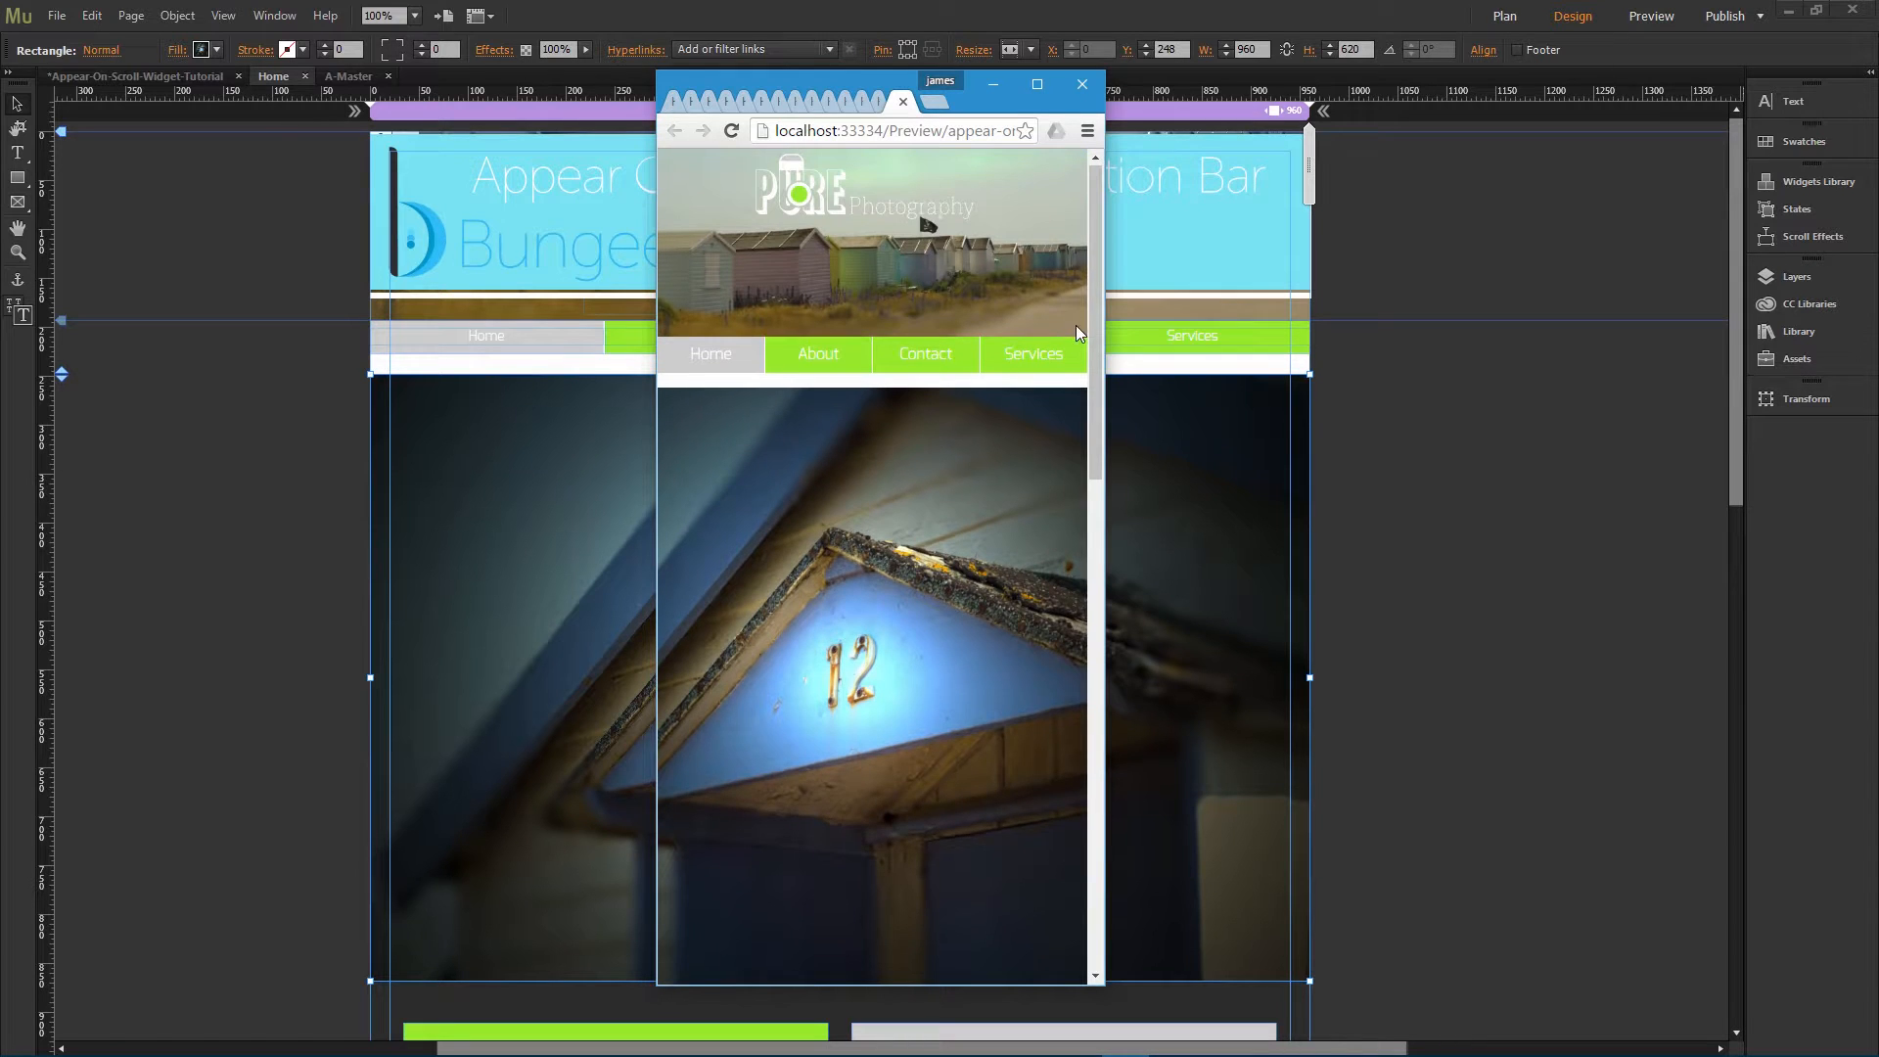
pyautogui.moveTo(1102, 326); pyautogui.dragTo(1847, 293)
pyautogui.scroll(-2, 1370, 420)
pyautogui.scroll(-3, 1370, 429)
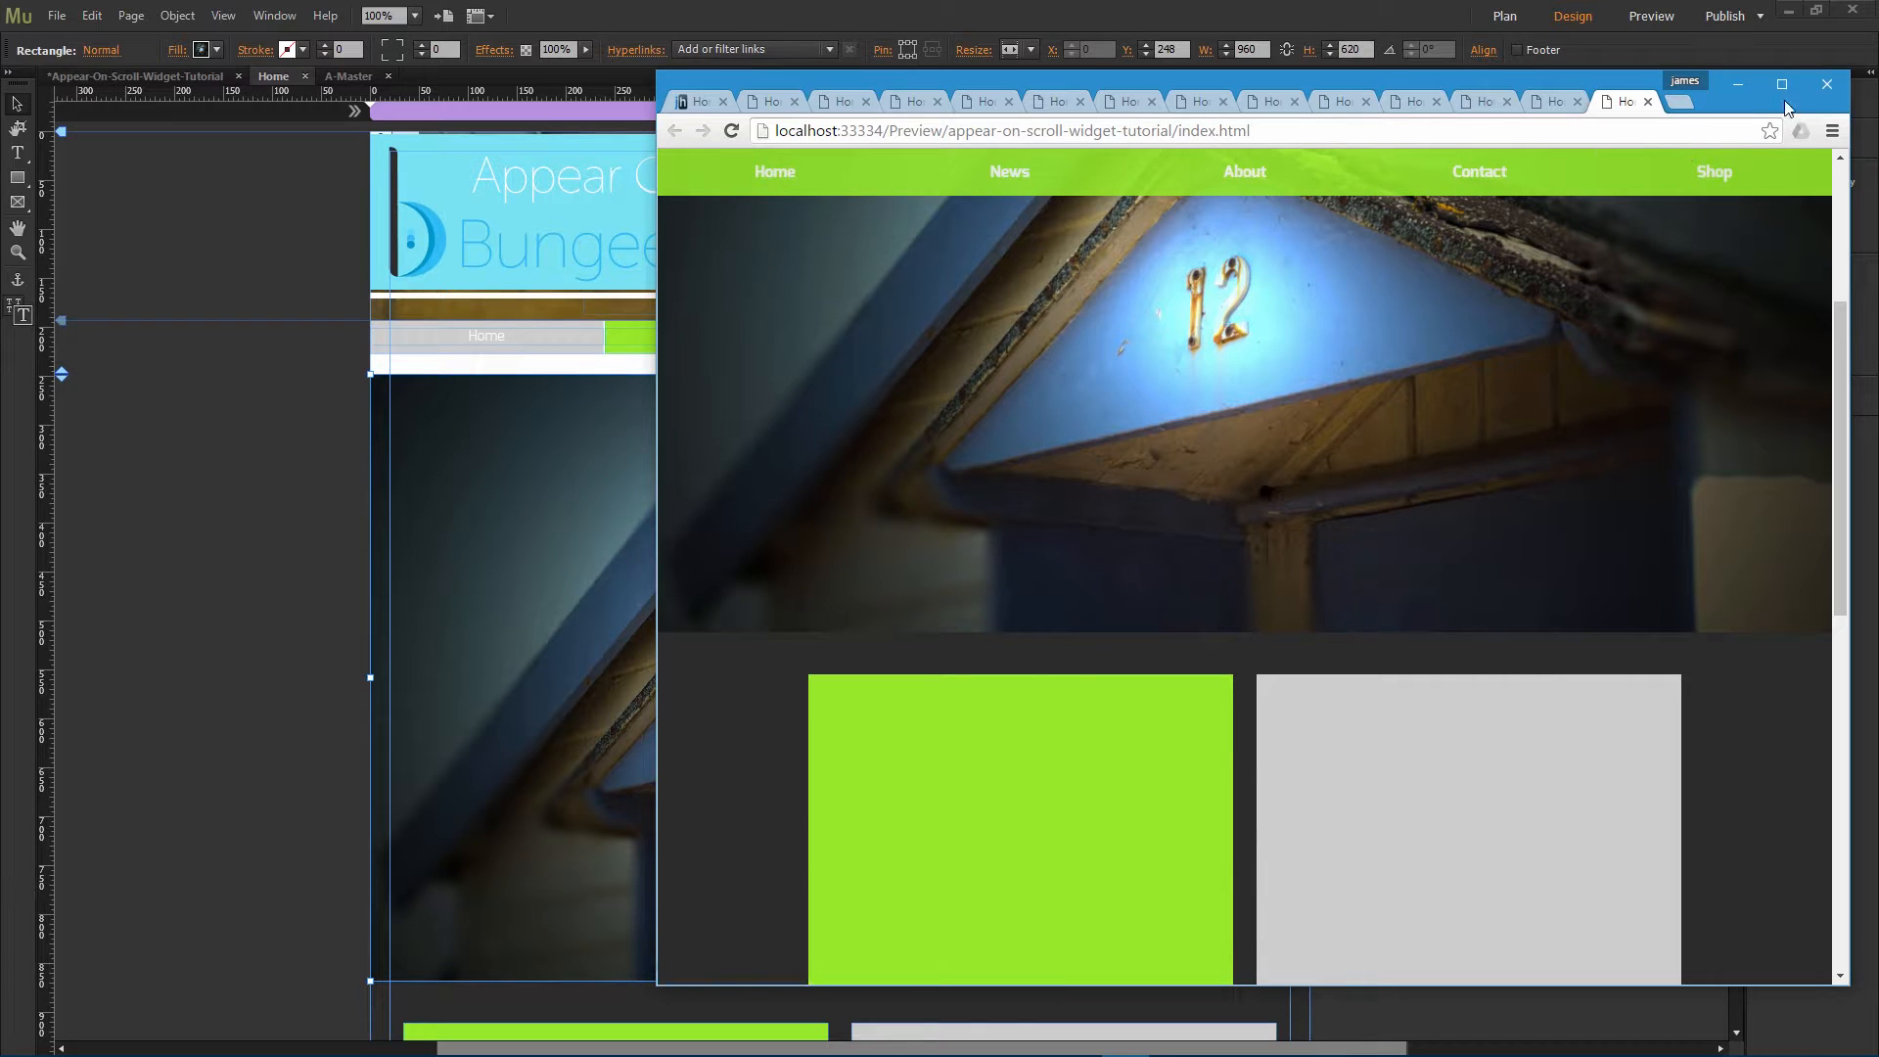
pyautogui.scroll(5, 1688, 232)
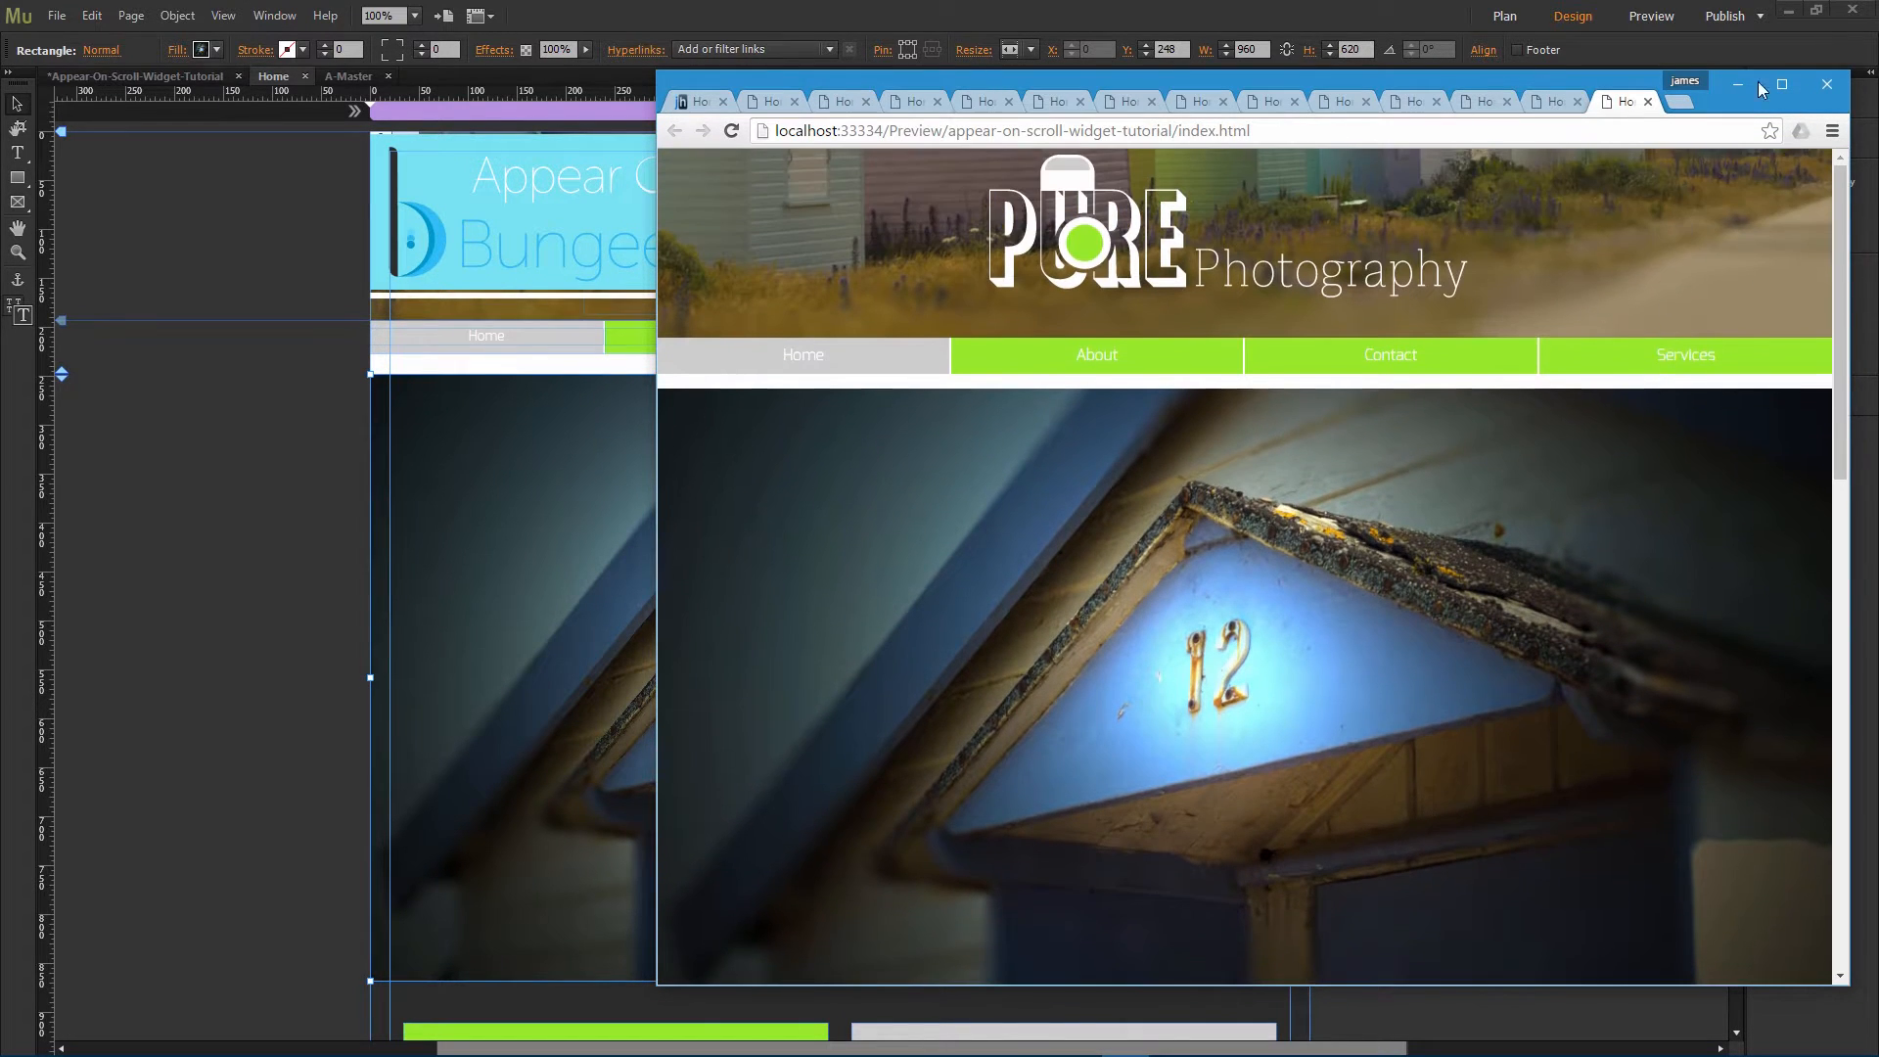
pyautogui.click(1750, 88)
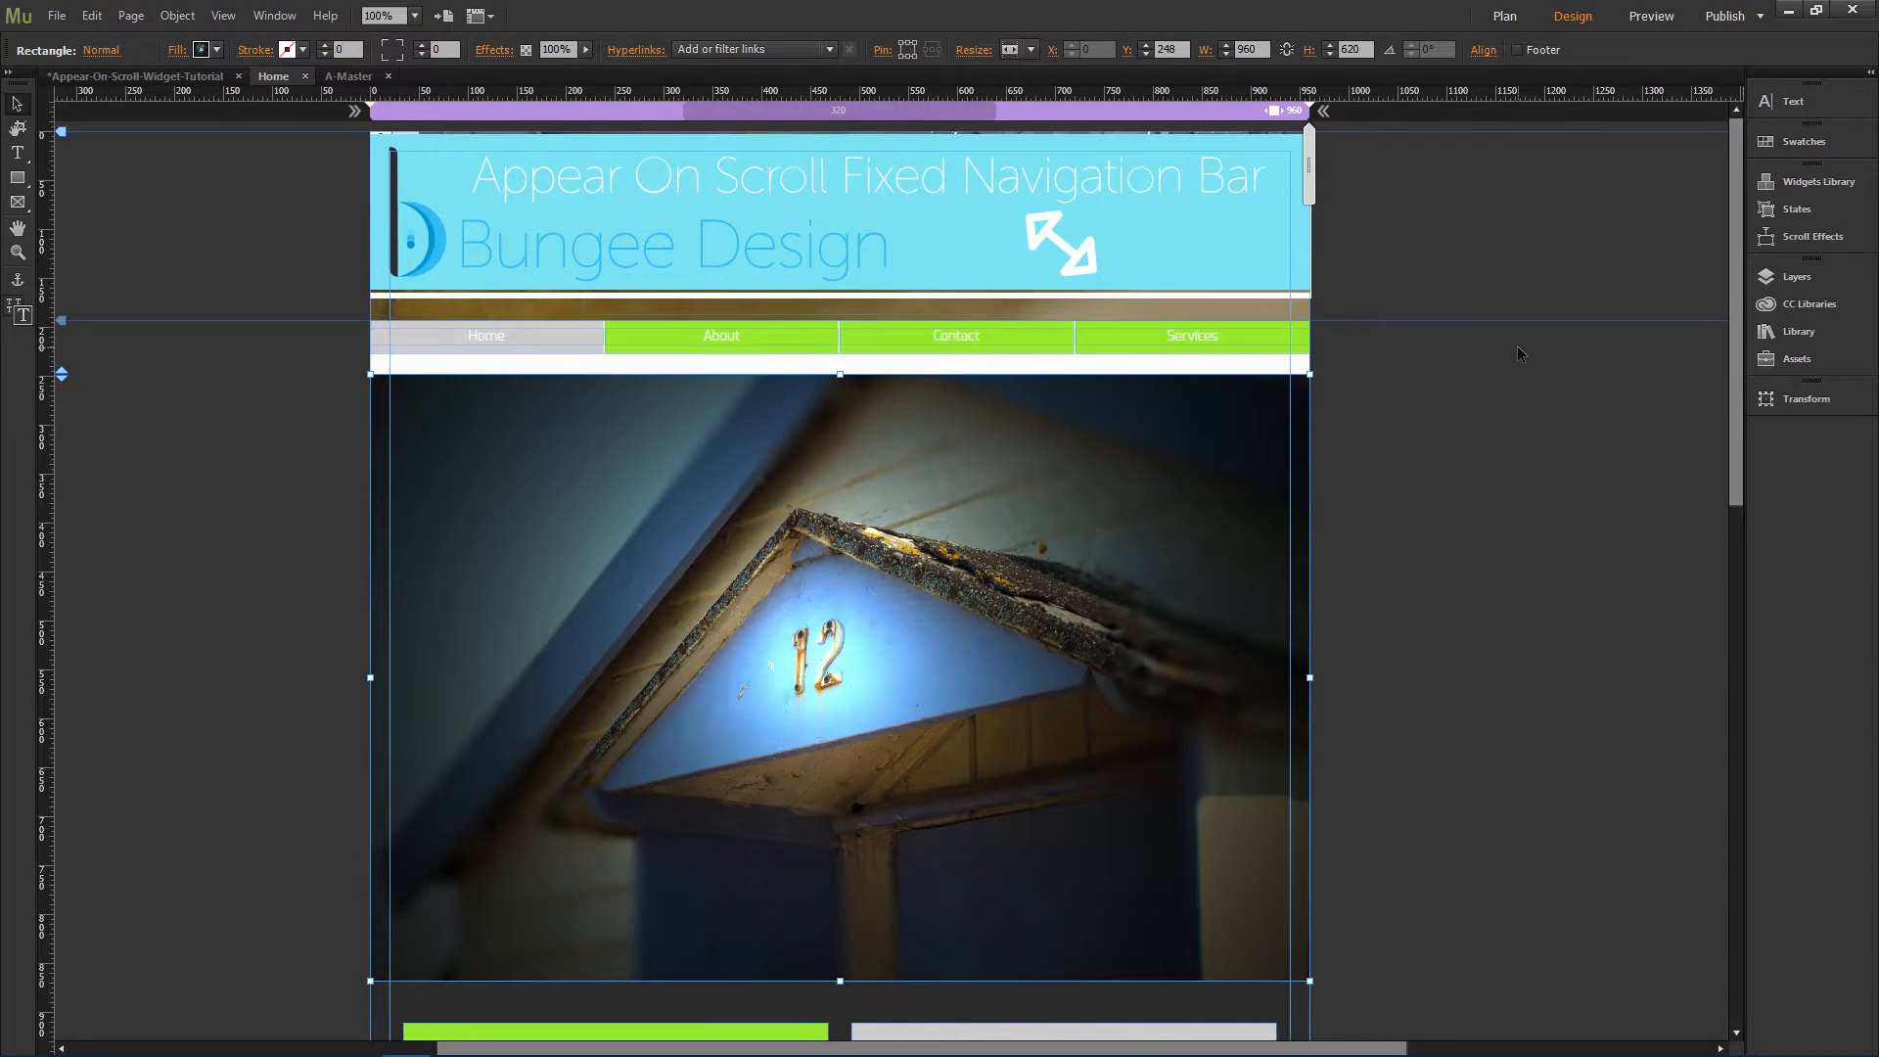
# Step: Set the pinned nav bar widget's Mobile View Button Text to "Menu"
pyautogui.click(1141, 238)
pyautogui.click(1329, 215)
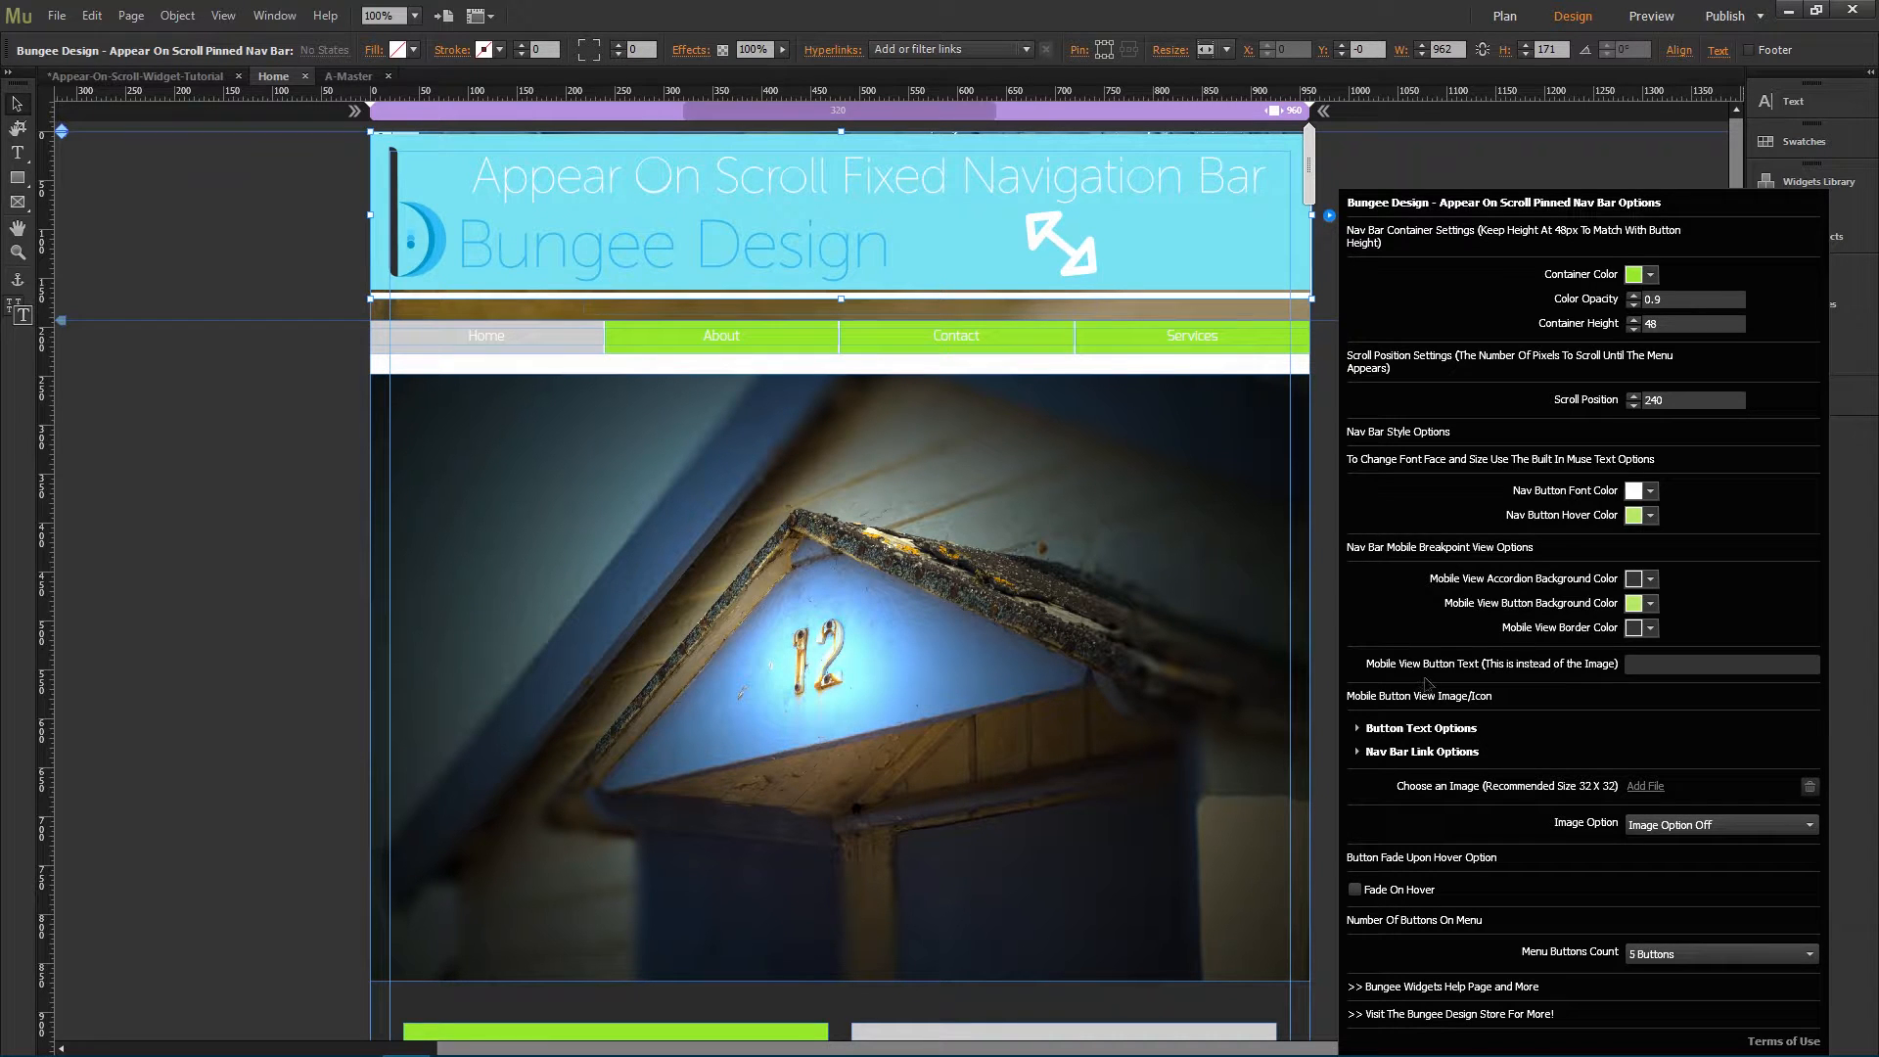
pyautogui.click(1681, 663)
pyautogui.write('Menu')
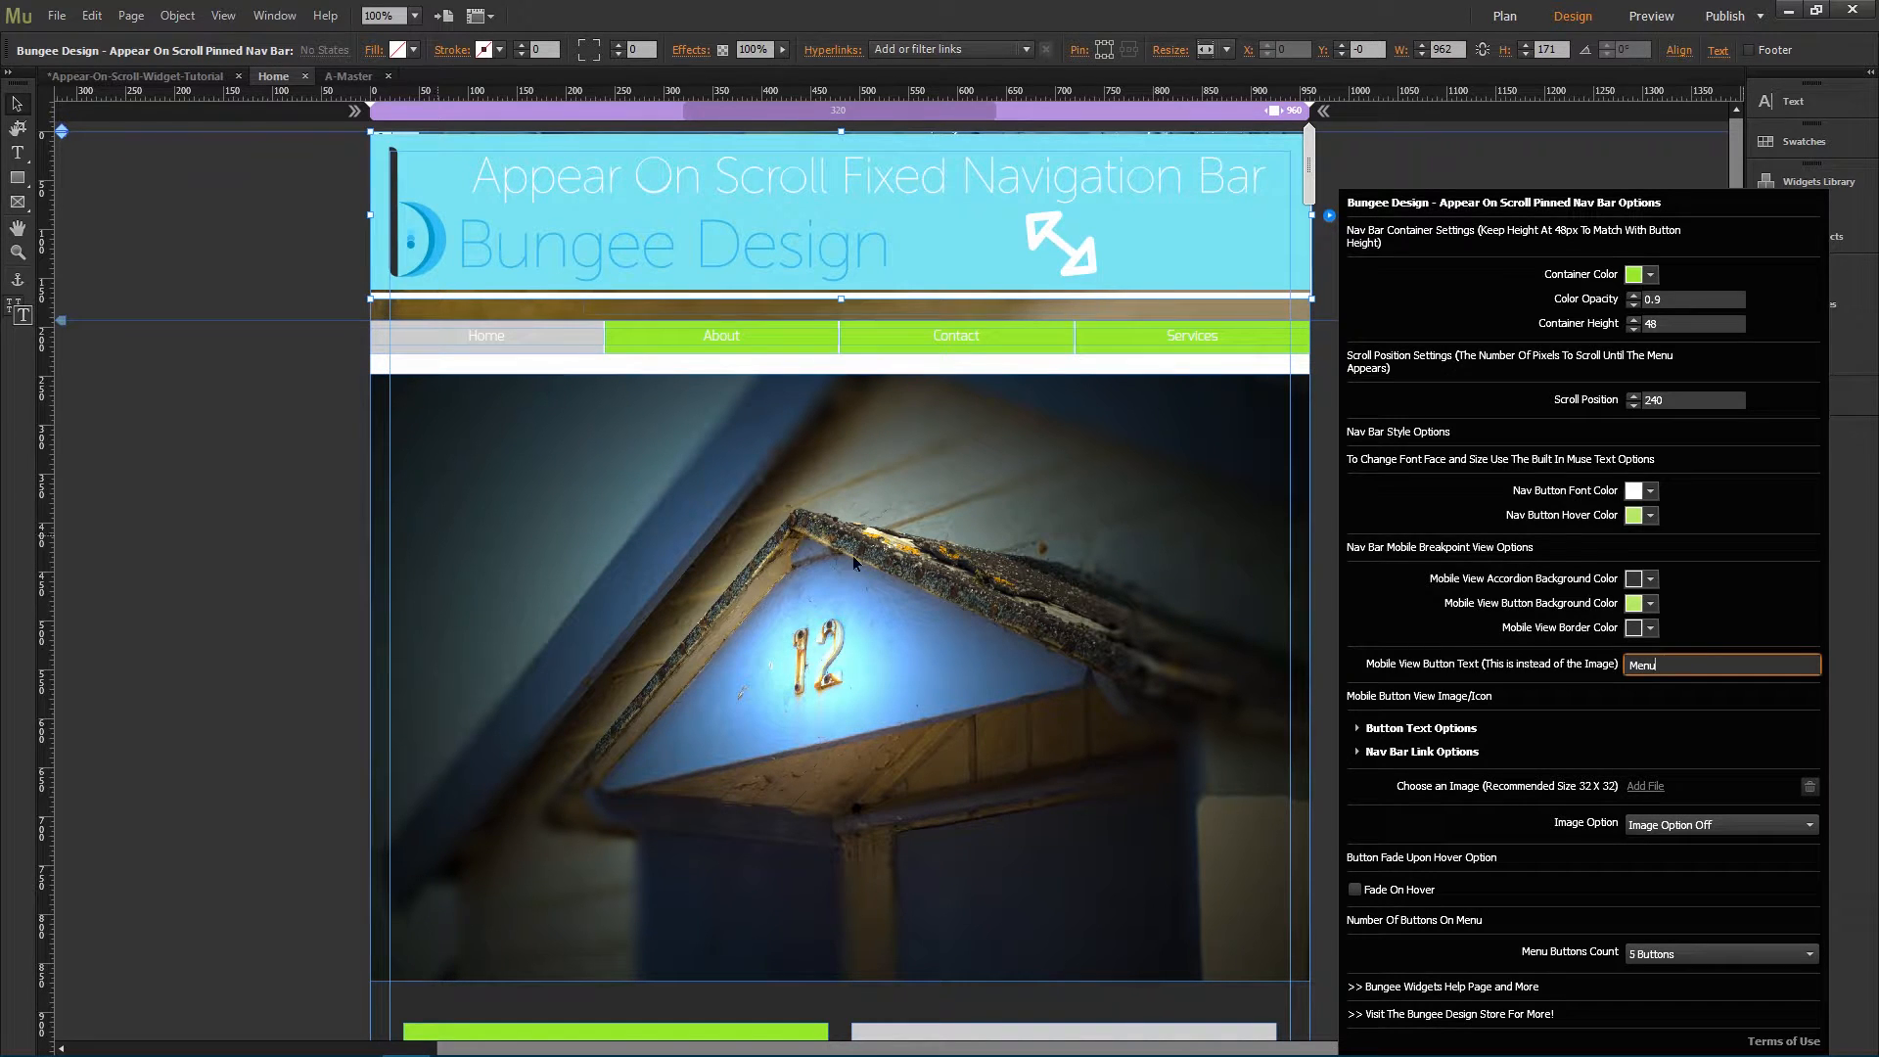
pyautogui.press('Return')
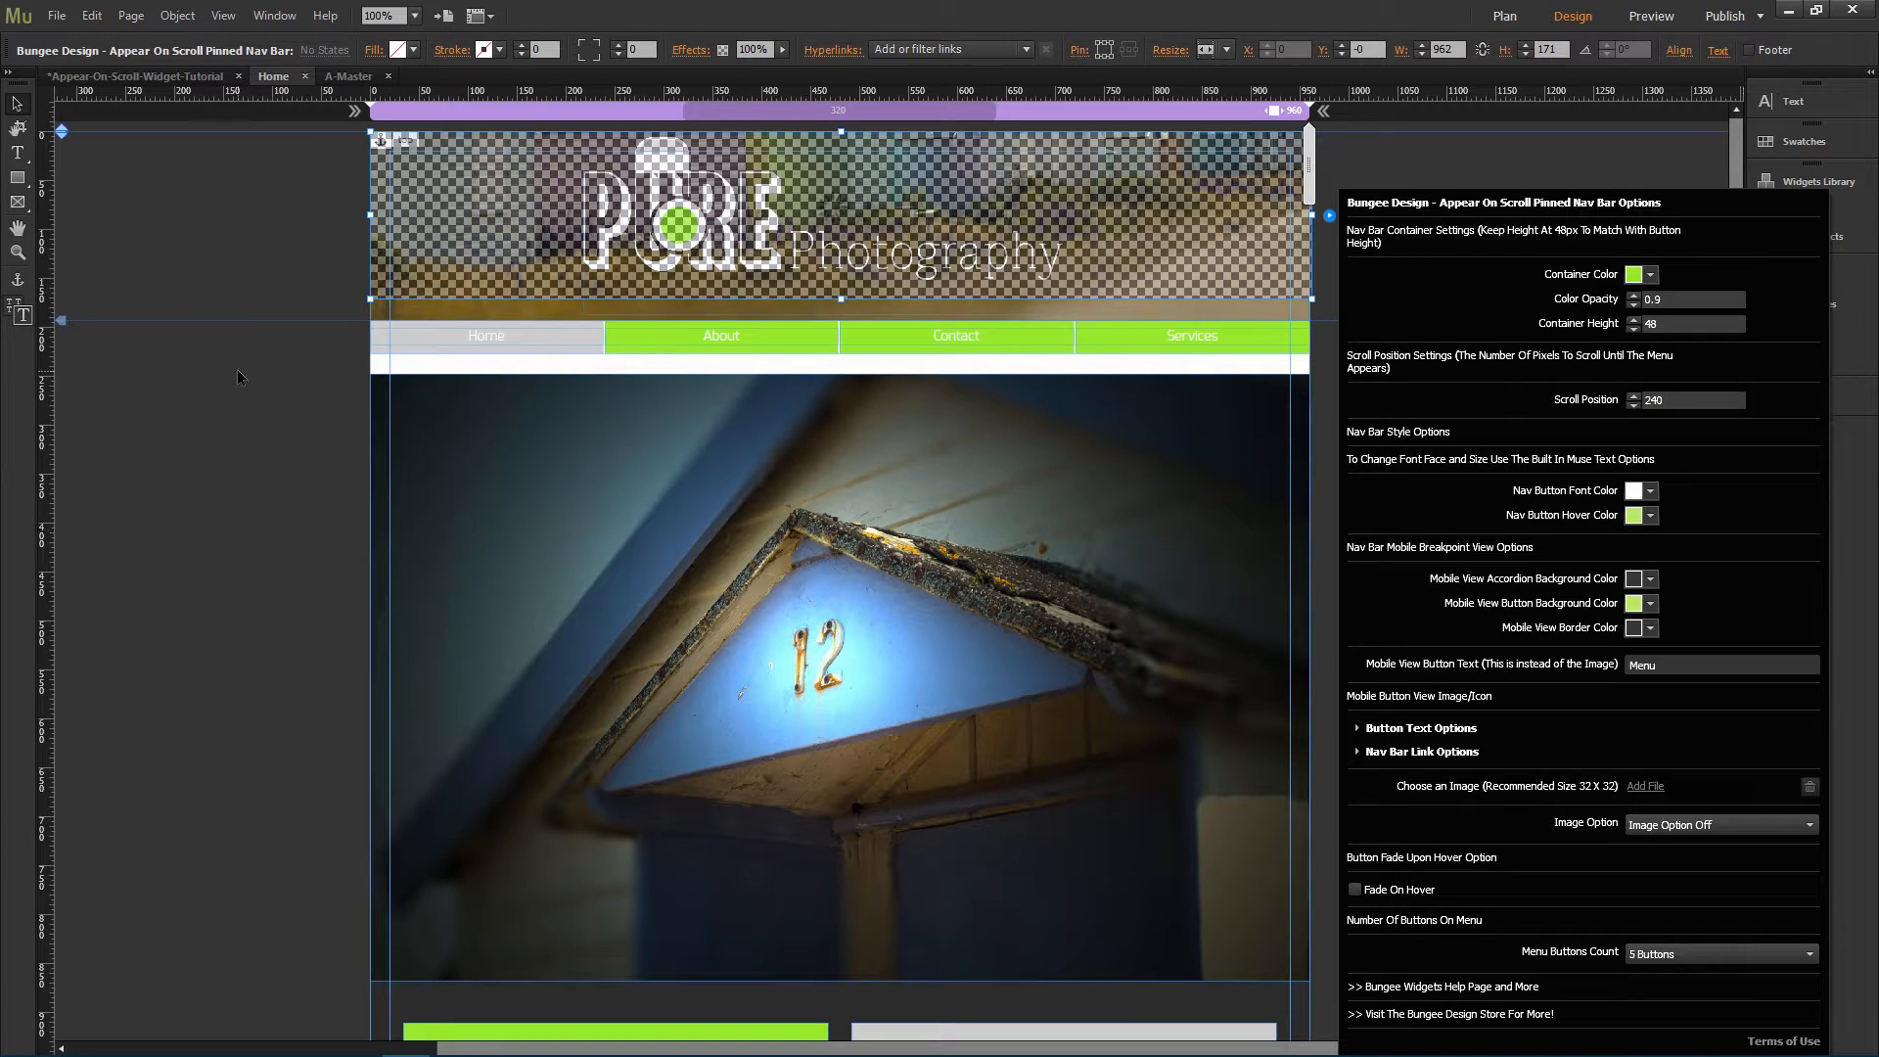
pyautogui.click(257, 485)
# Step: Preview the site in the browser at mobile width, test expanding and collapsing the Menu button, and return to Adobe Muse
pyautogui.click(57, 15)
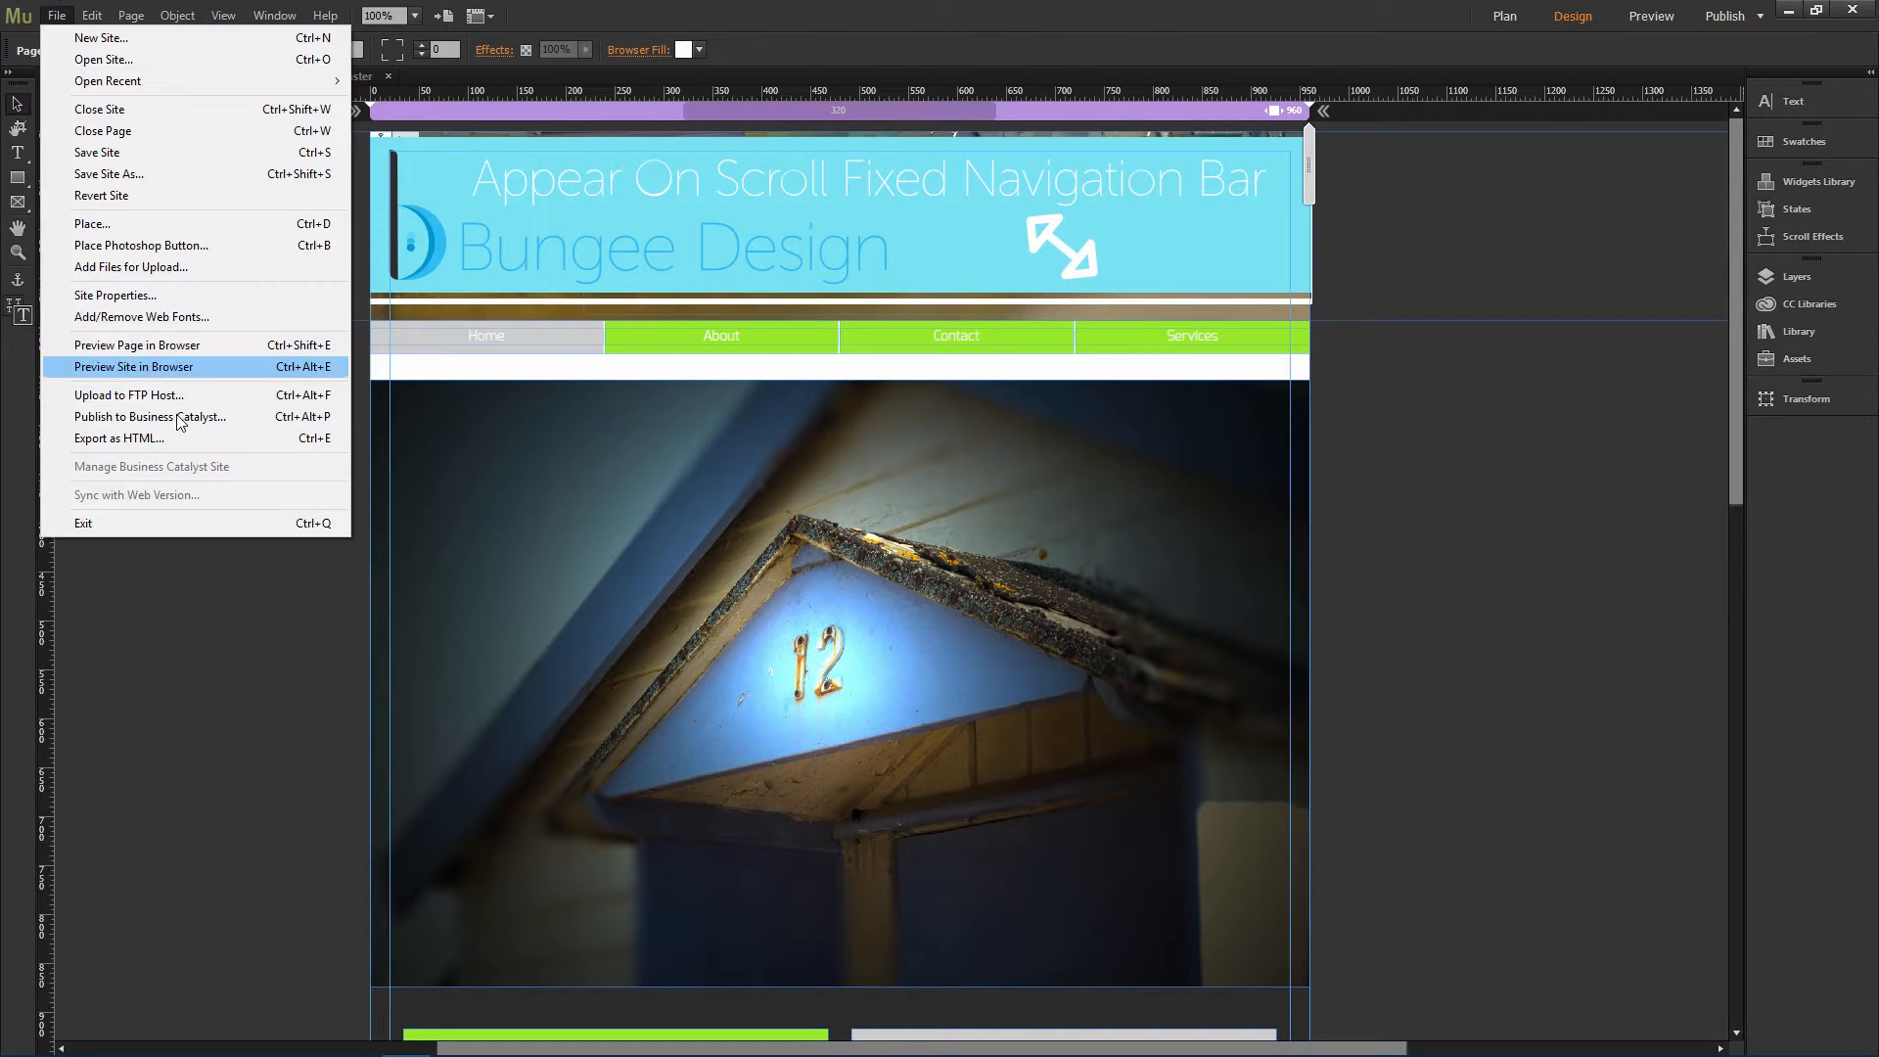
pyautogui.click(215, 369)
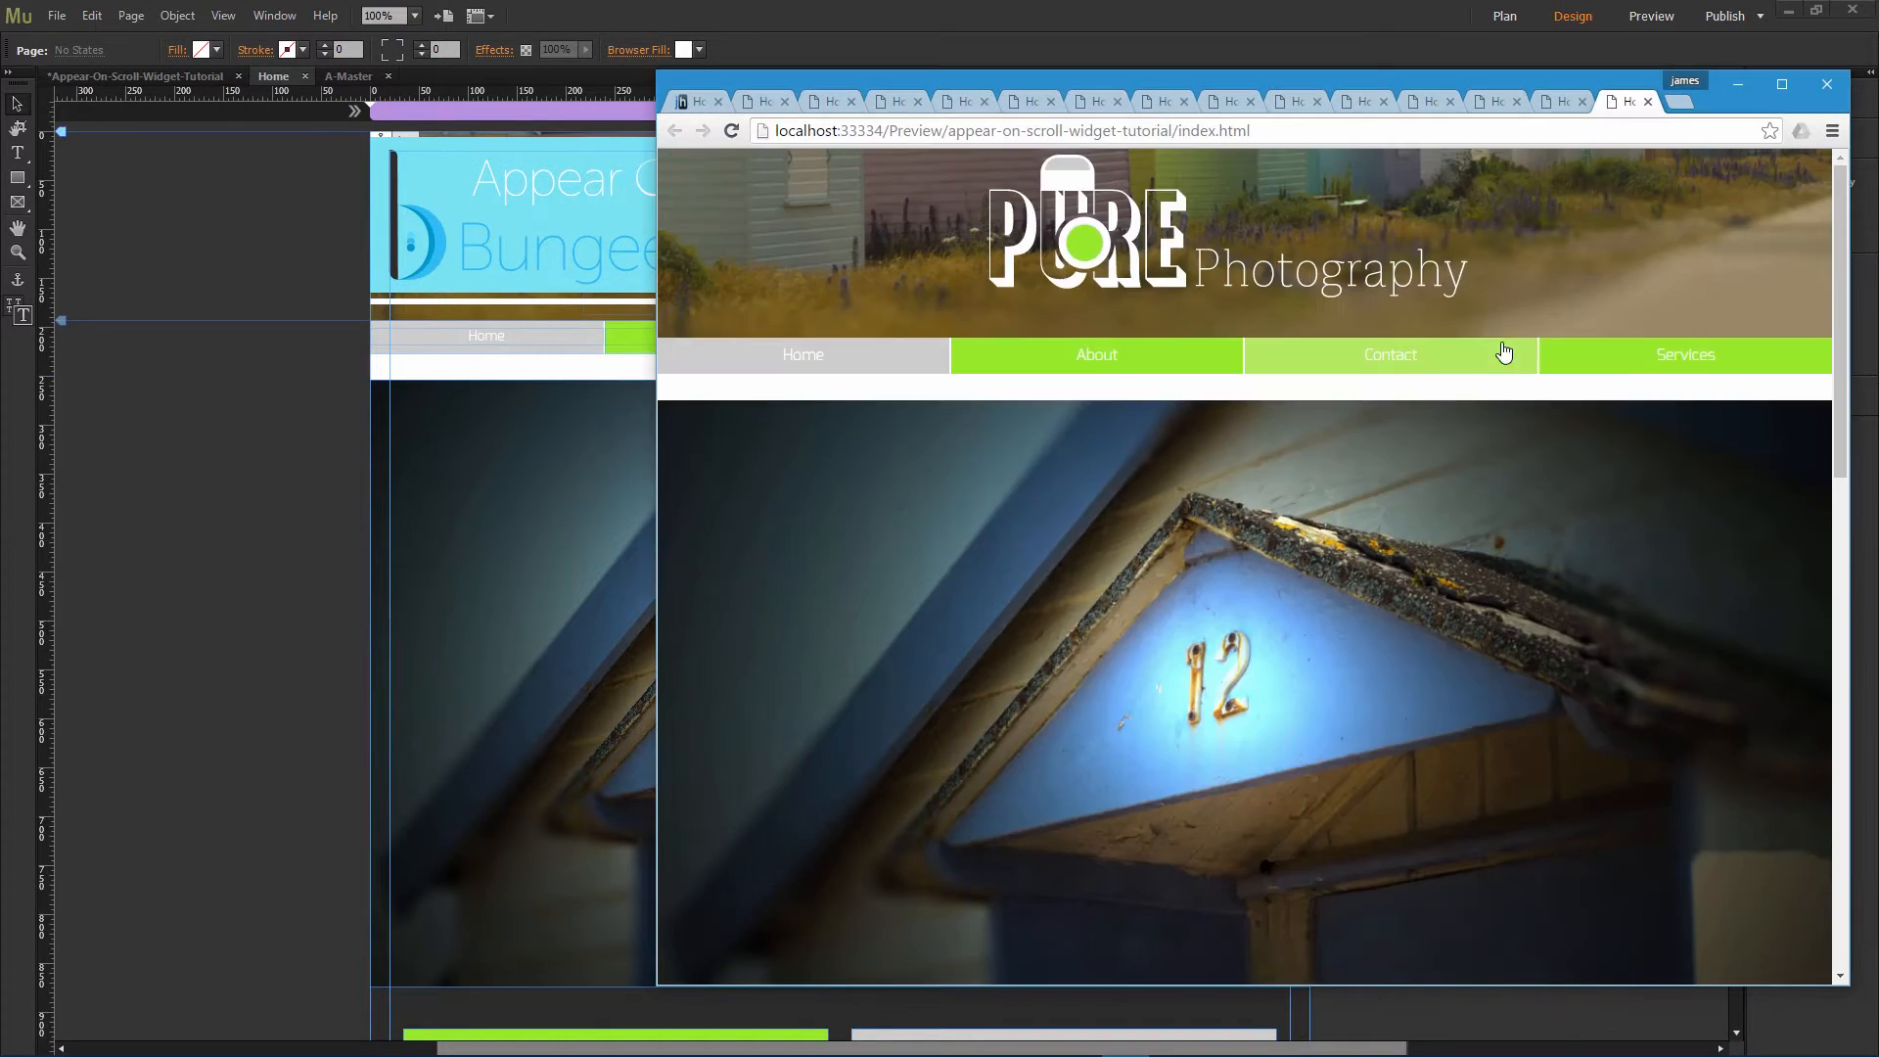
pyautogui.scroll(-3, 966, 416)
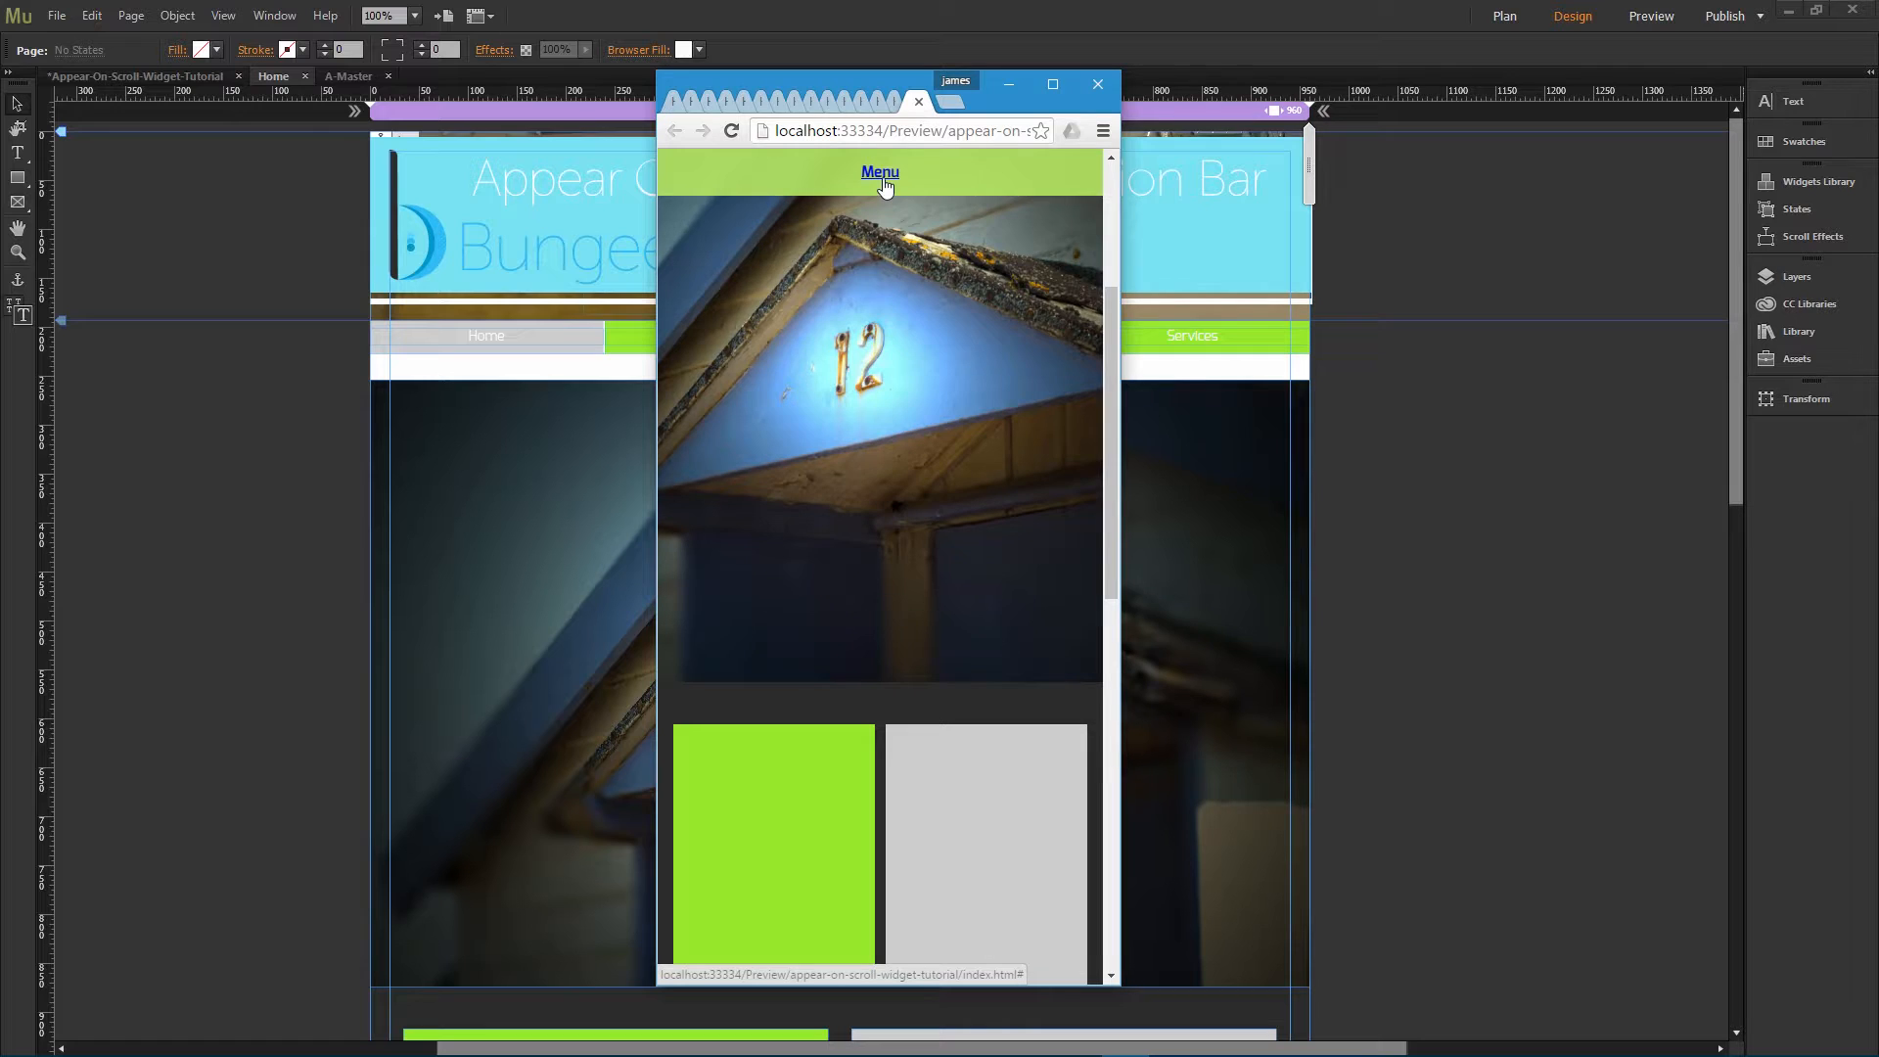
pyautogui.click(882, 176)
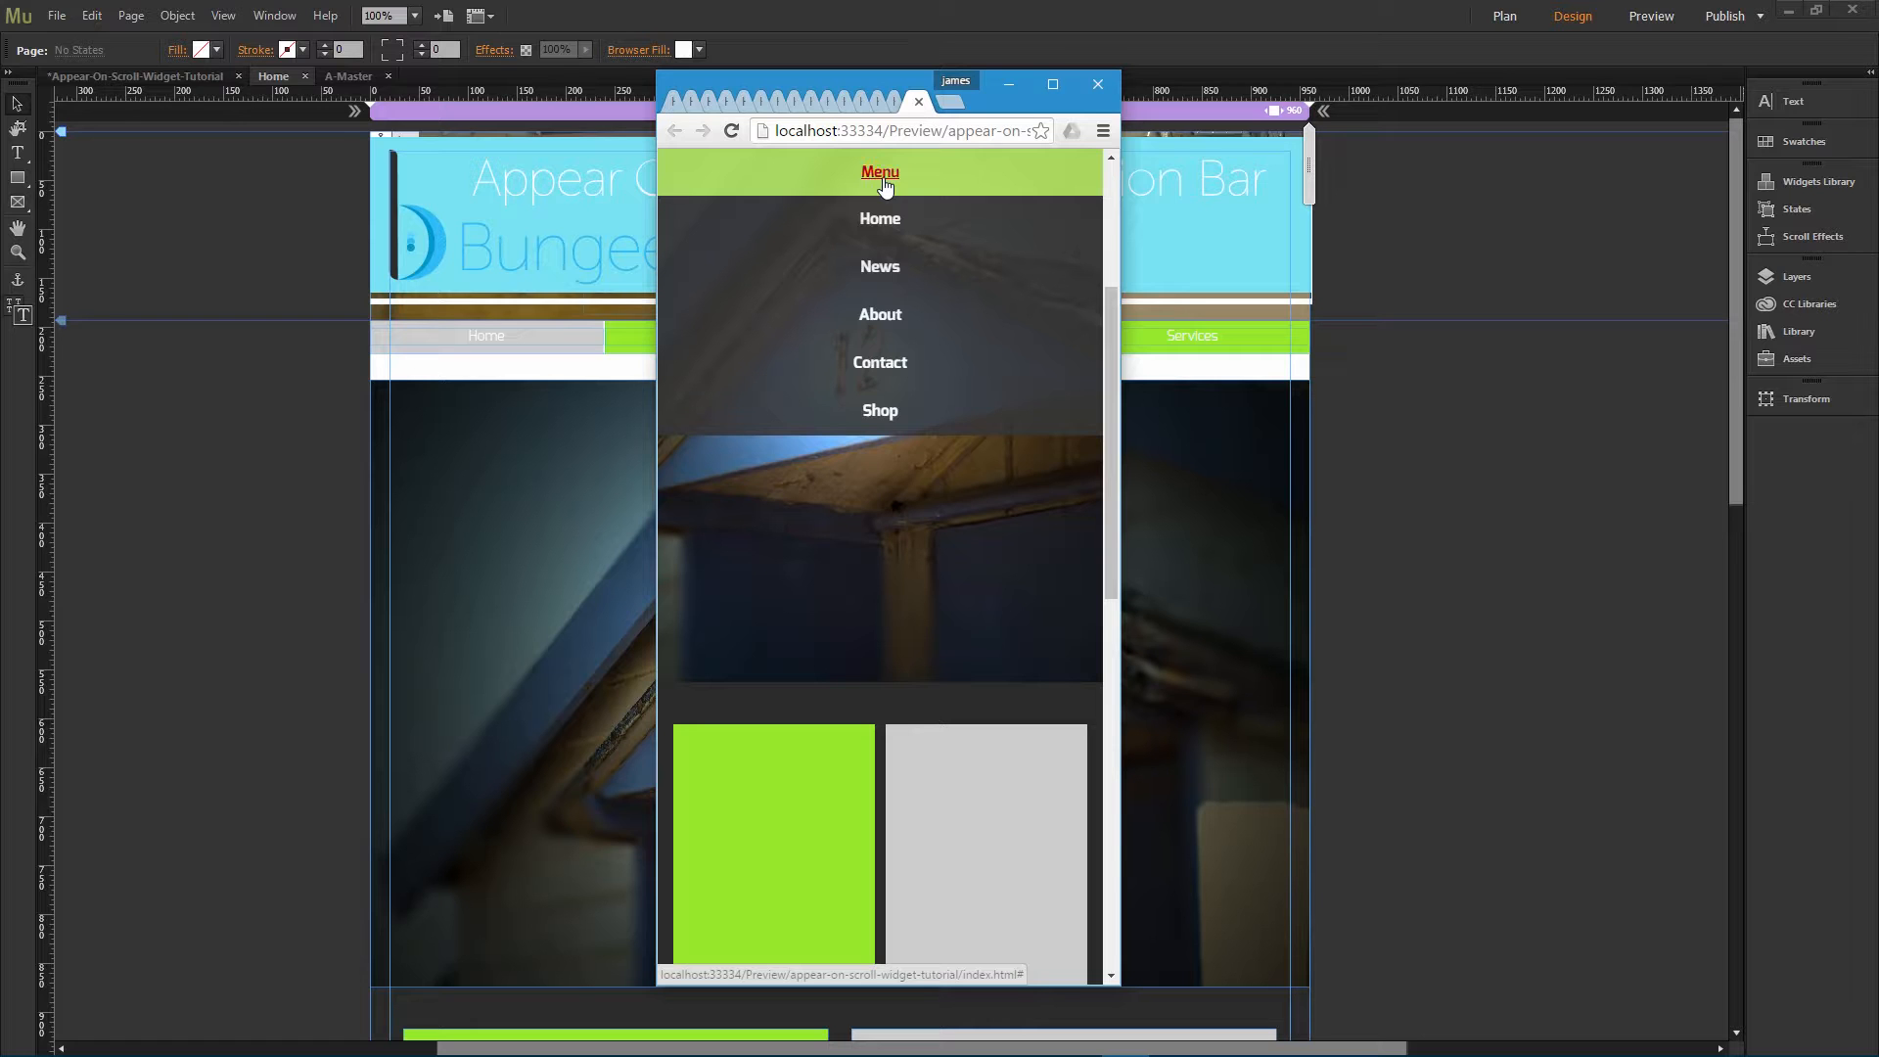
pyautogui.click(883, 184)
pyautogui.click(880, 181)
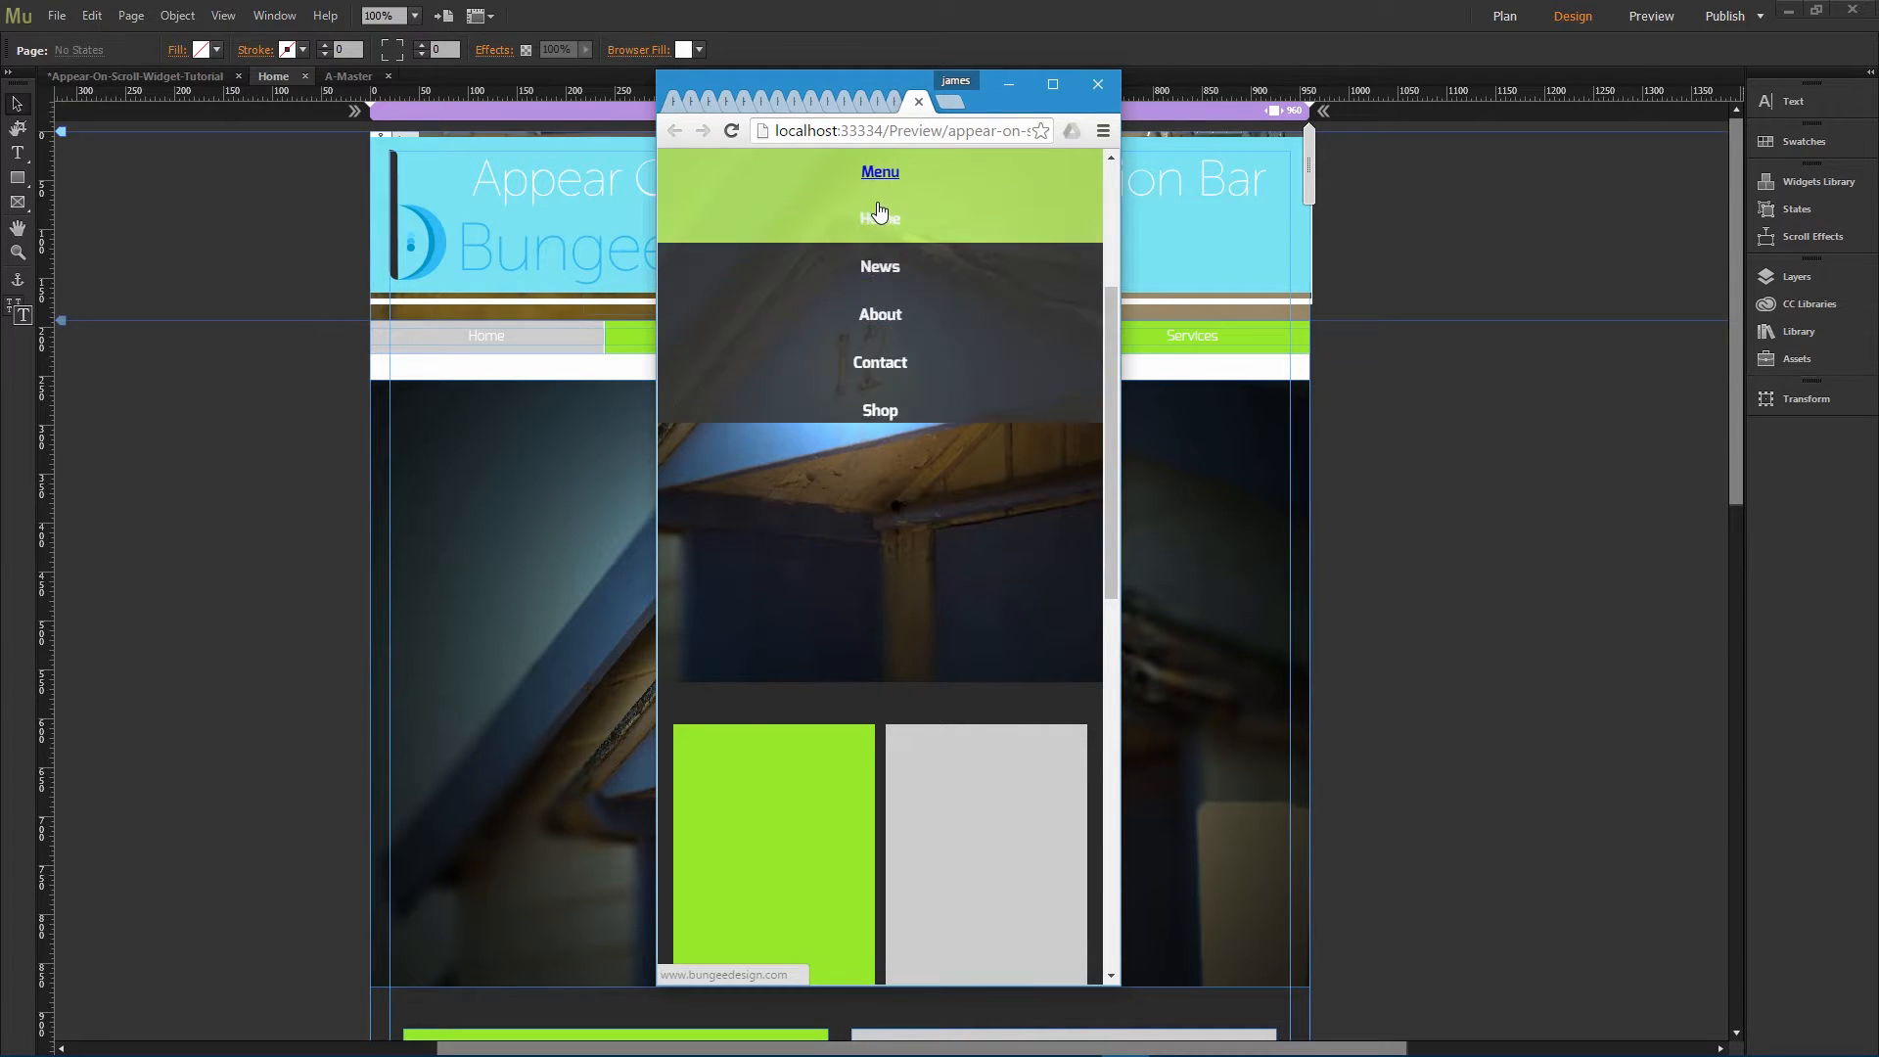
pyautogui.click(872, 173)
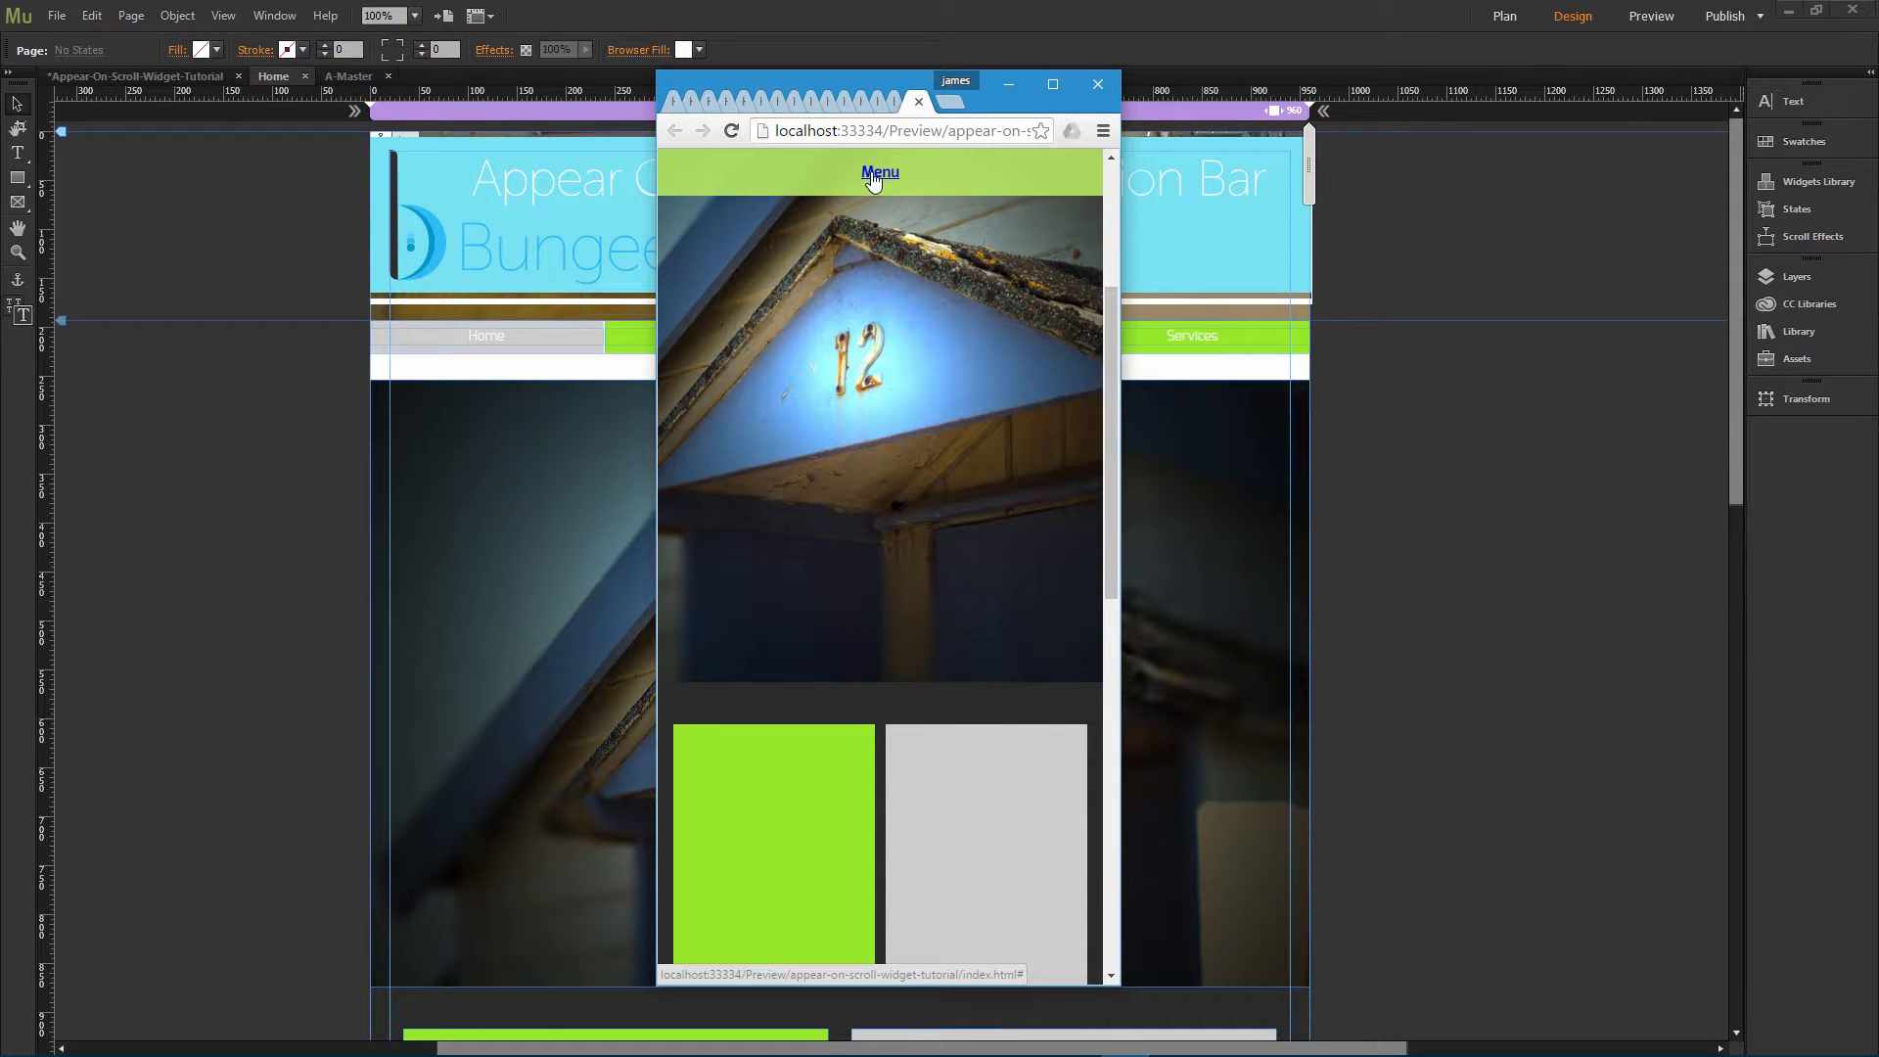
pyautogui.click(1522, 340)
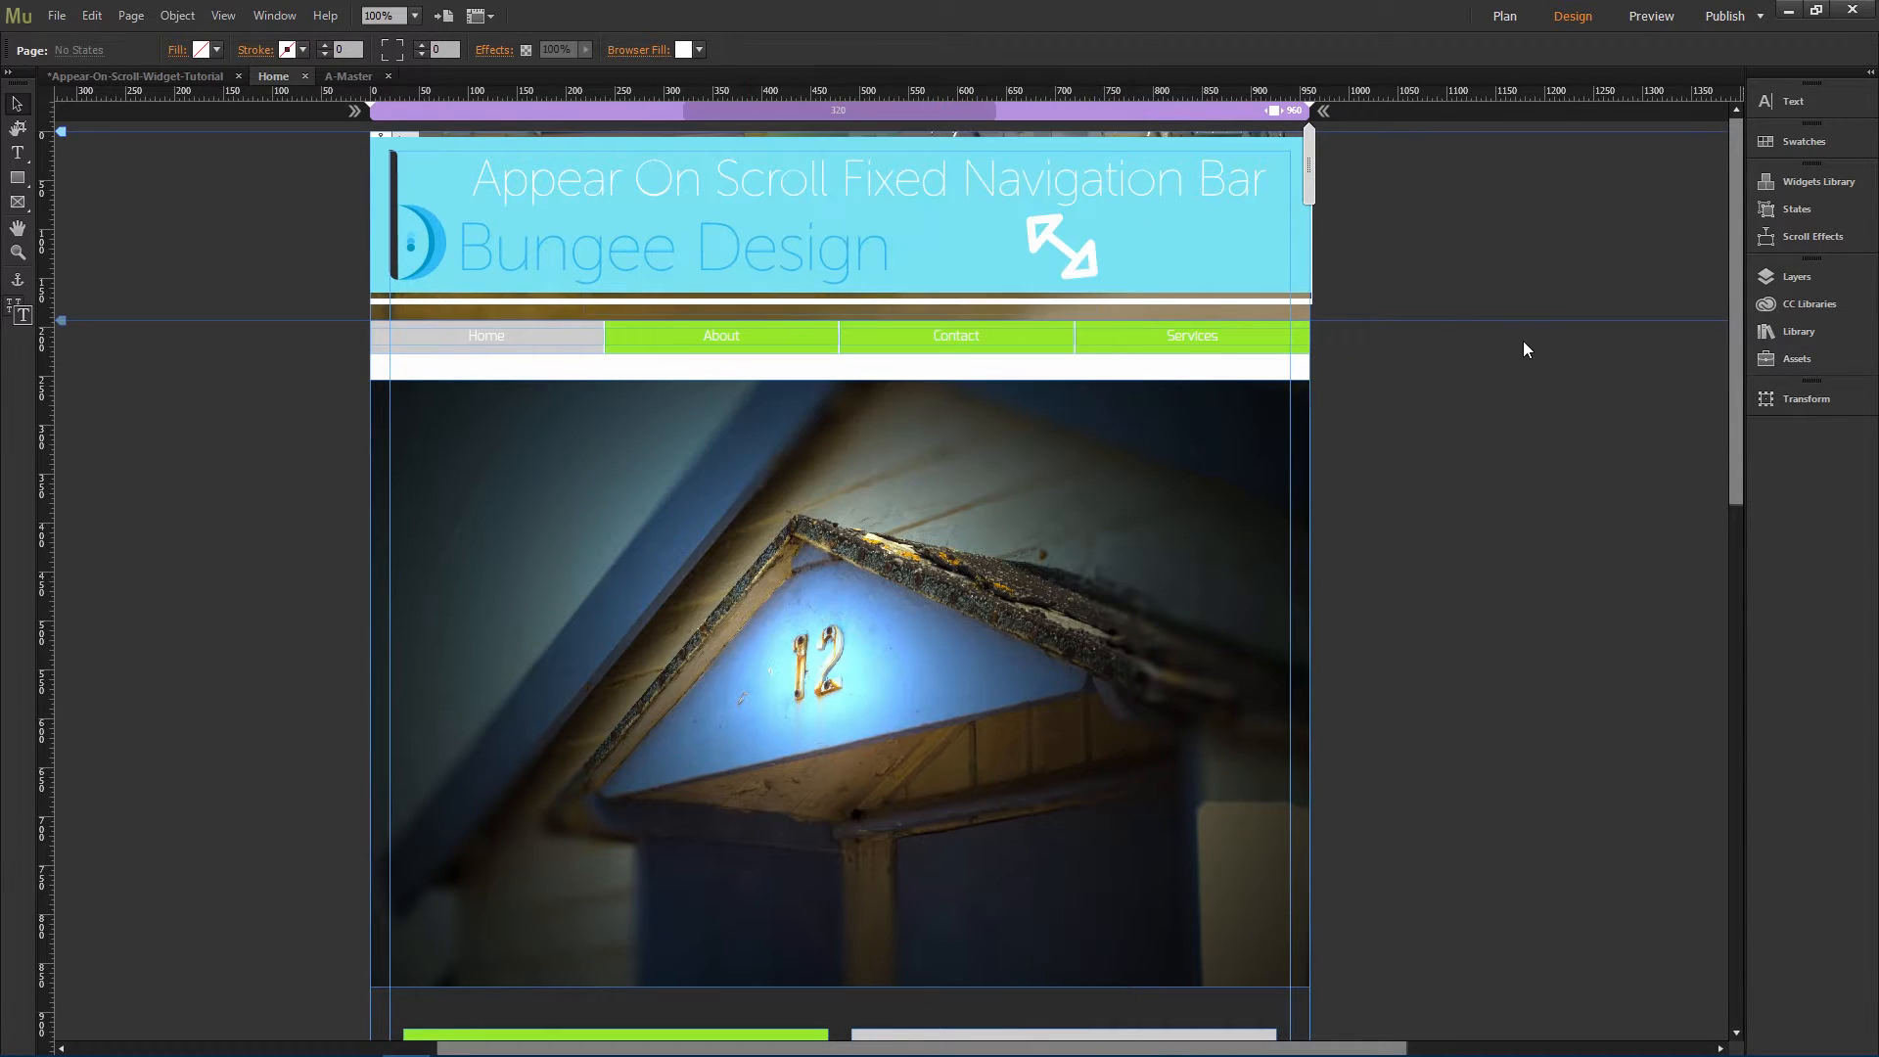
# Step: In the site's hyperlink settings, set the default link style's Normal and Hover colors to white
pyautogui.click(941, 238)
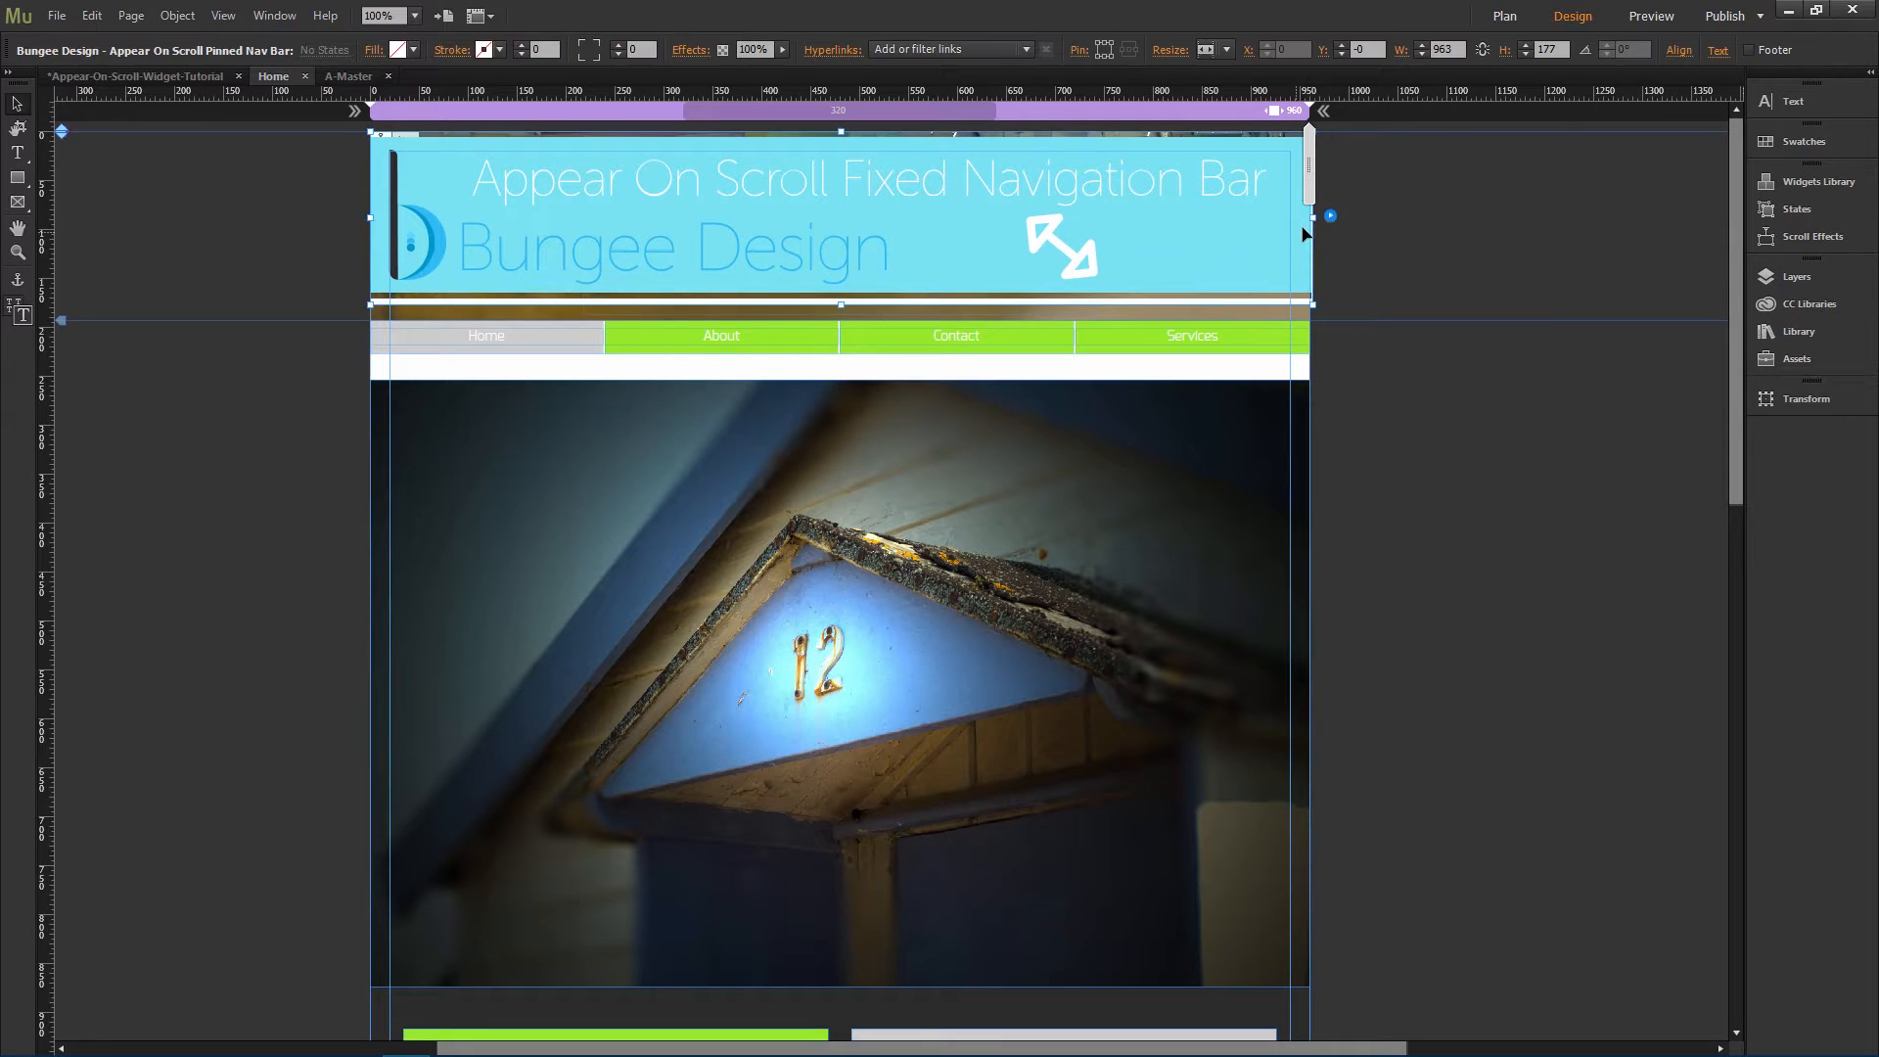
pyautogui.click(1358, 180)
pyautogui.click(1162, 203)
pyautogui.click(840, 51)
pyautogui.click(987, 159)
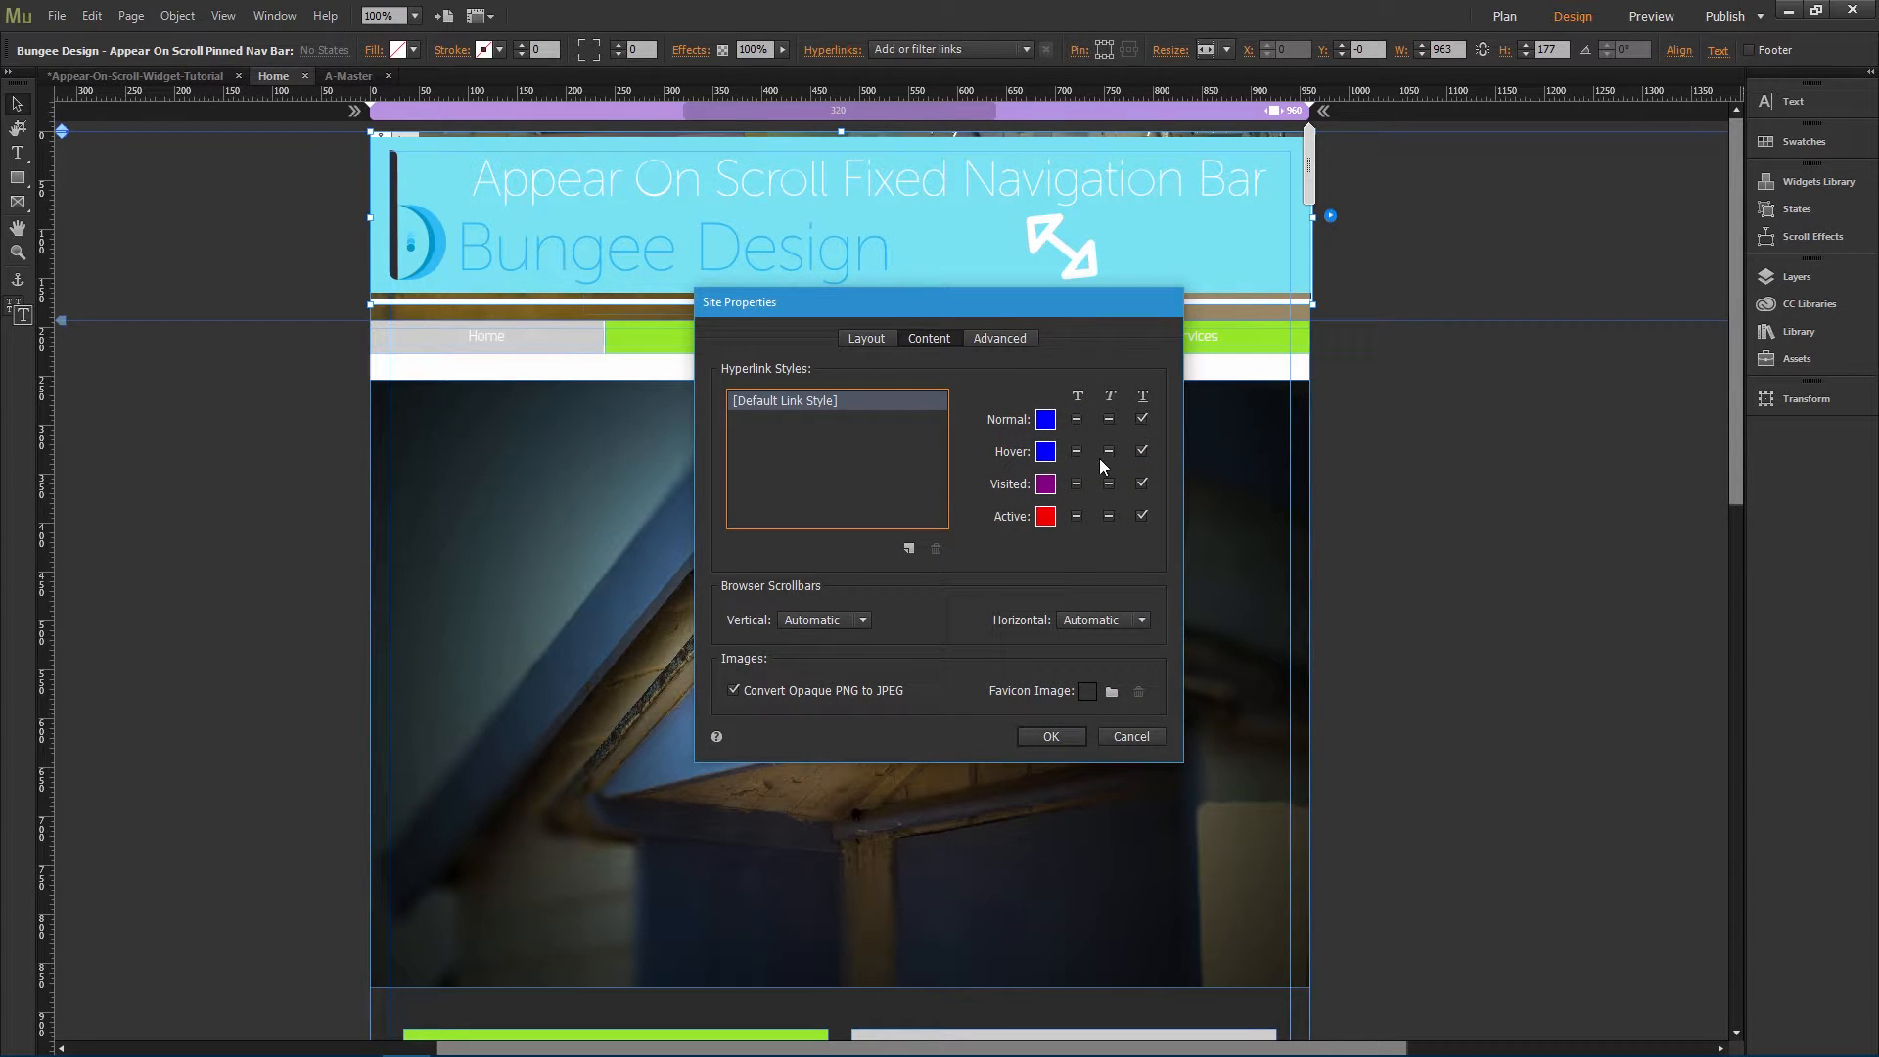
pyautogui.click(1045, 419)
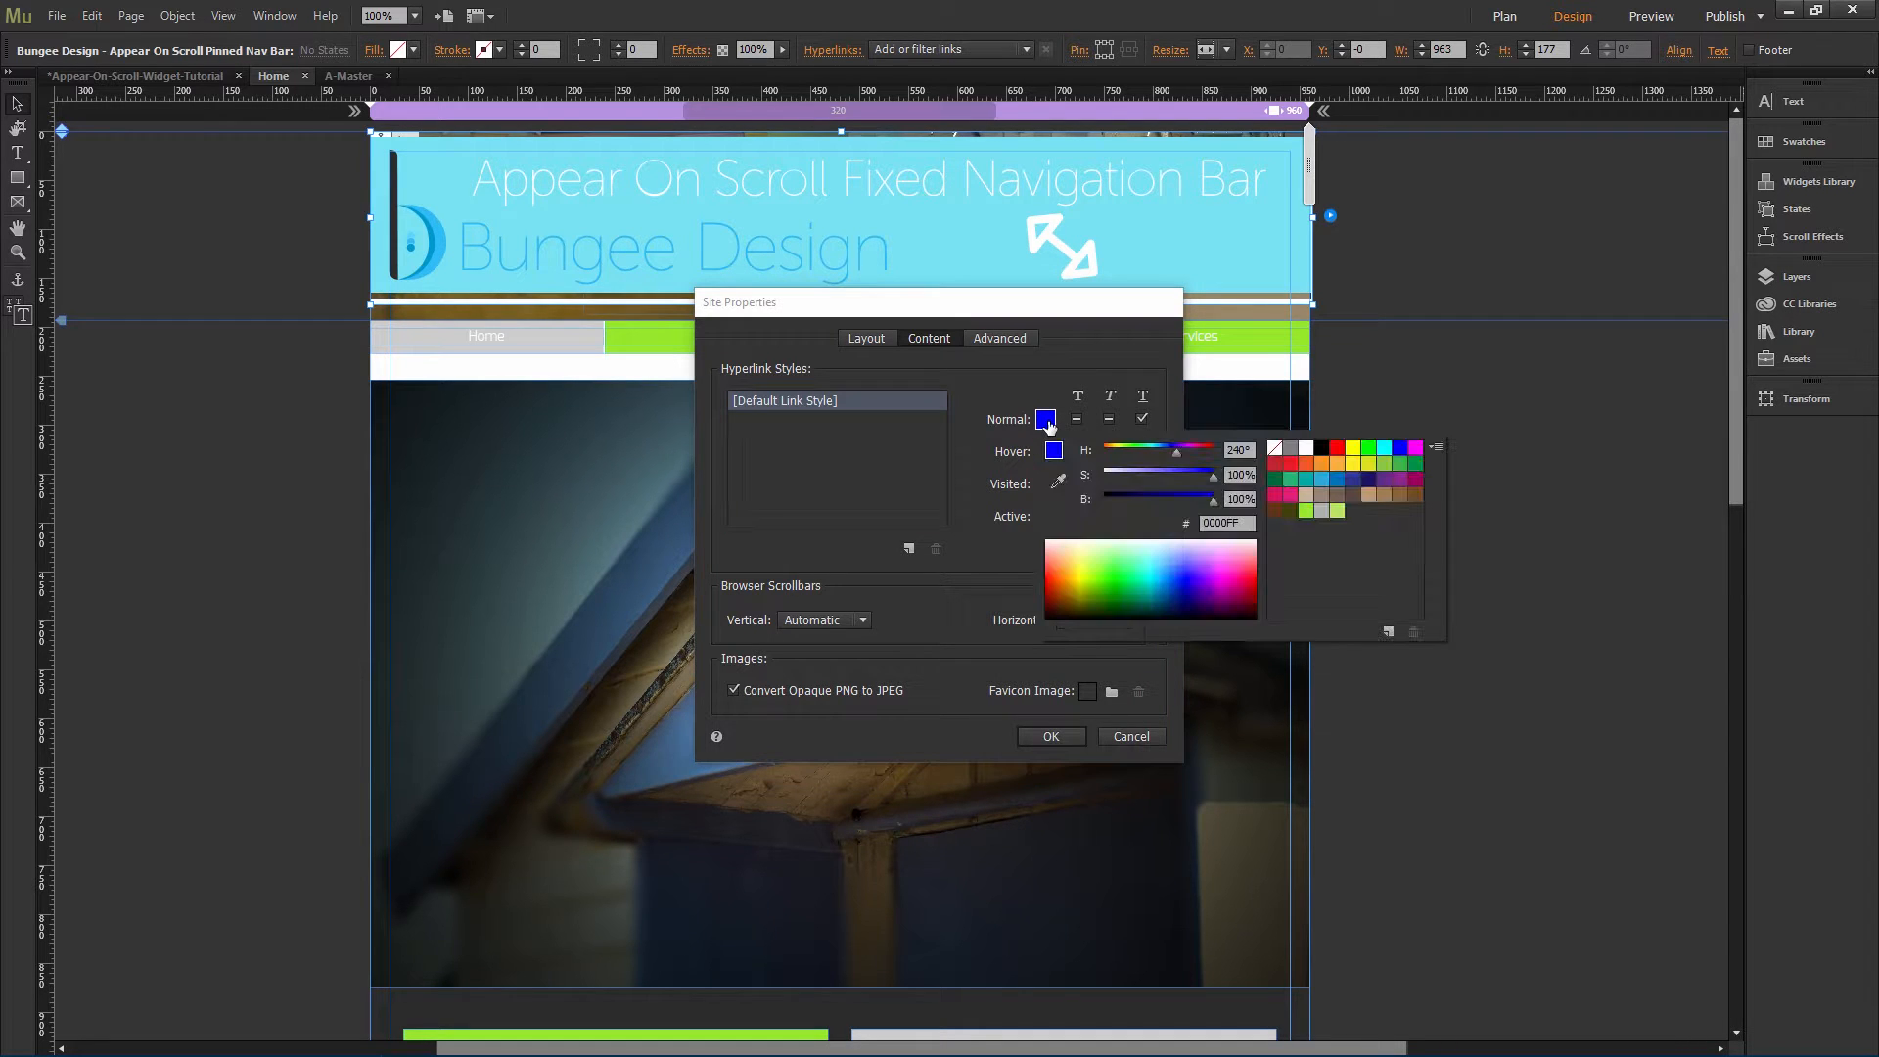
pyautogui.click(1305, 447)
pyautogui.click(982, 436)
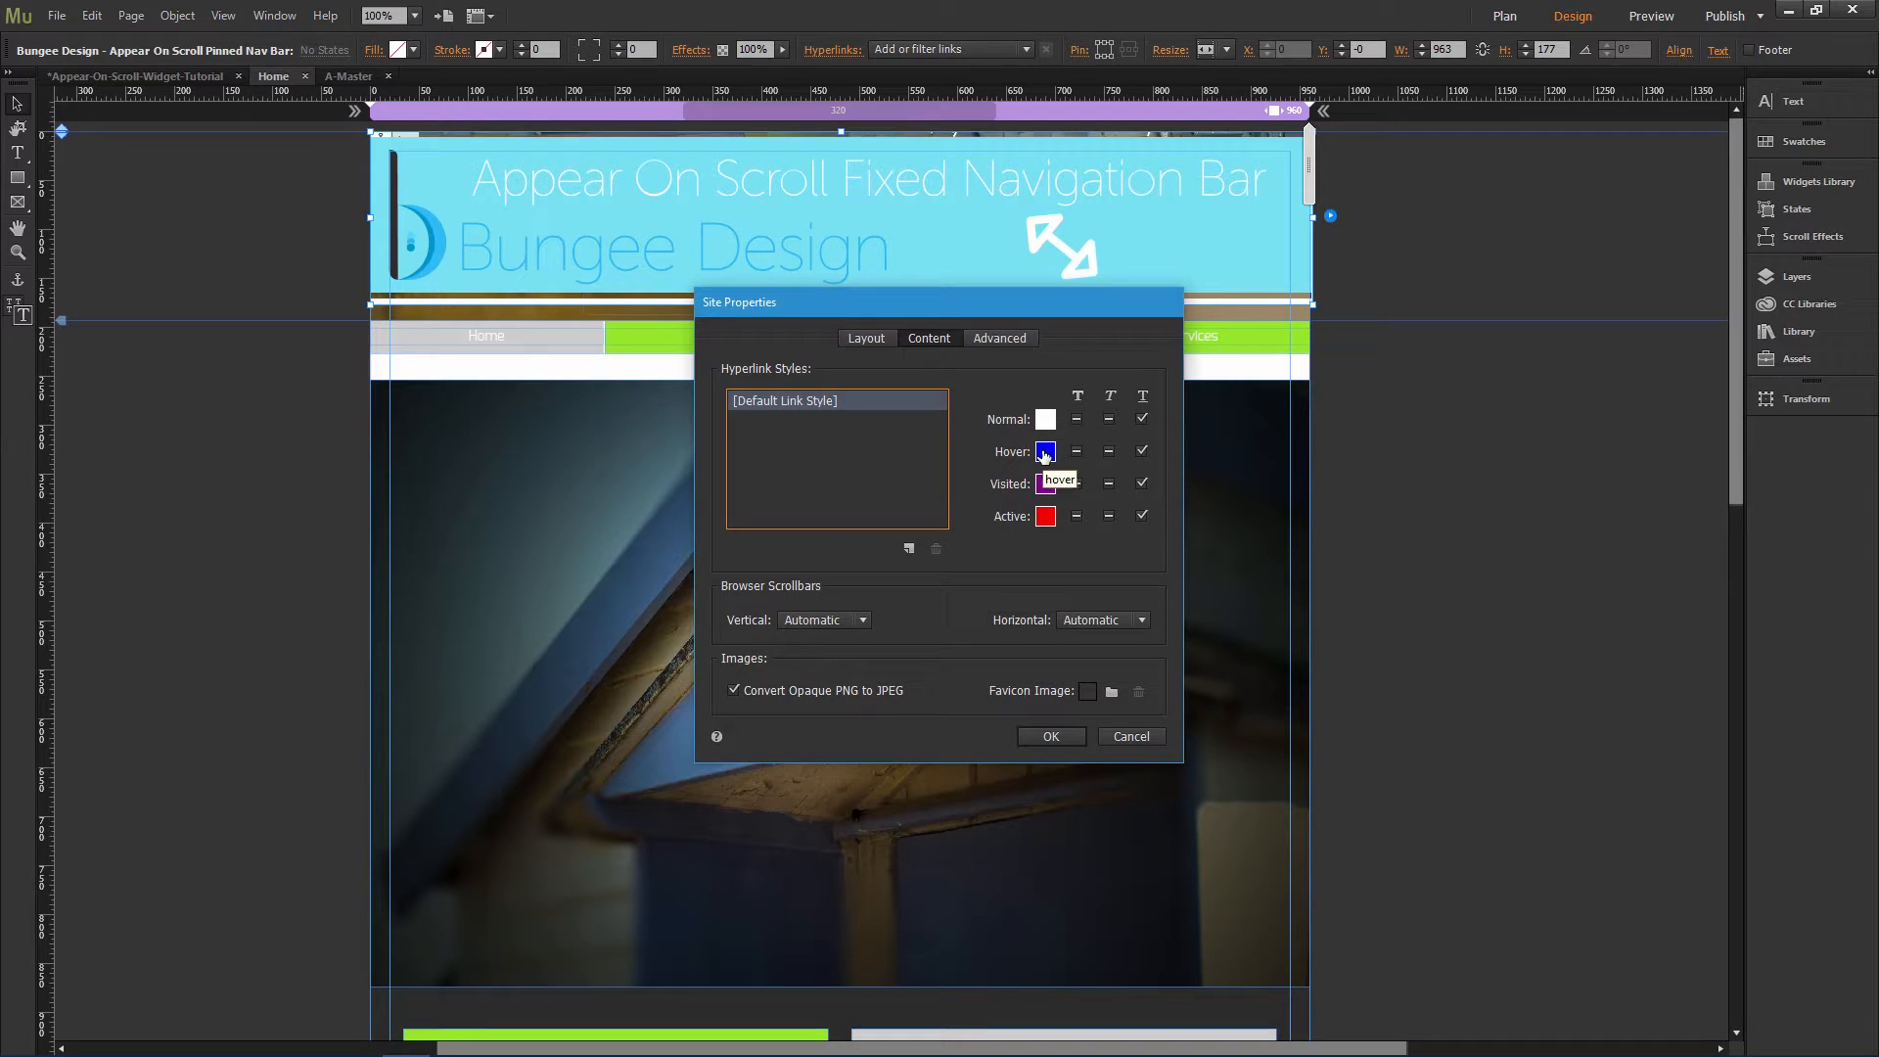
pyautogui.click(1046, 452)
pyautogui.click(1306, 480)
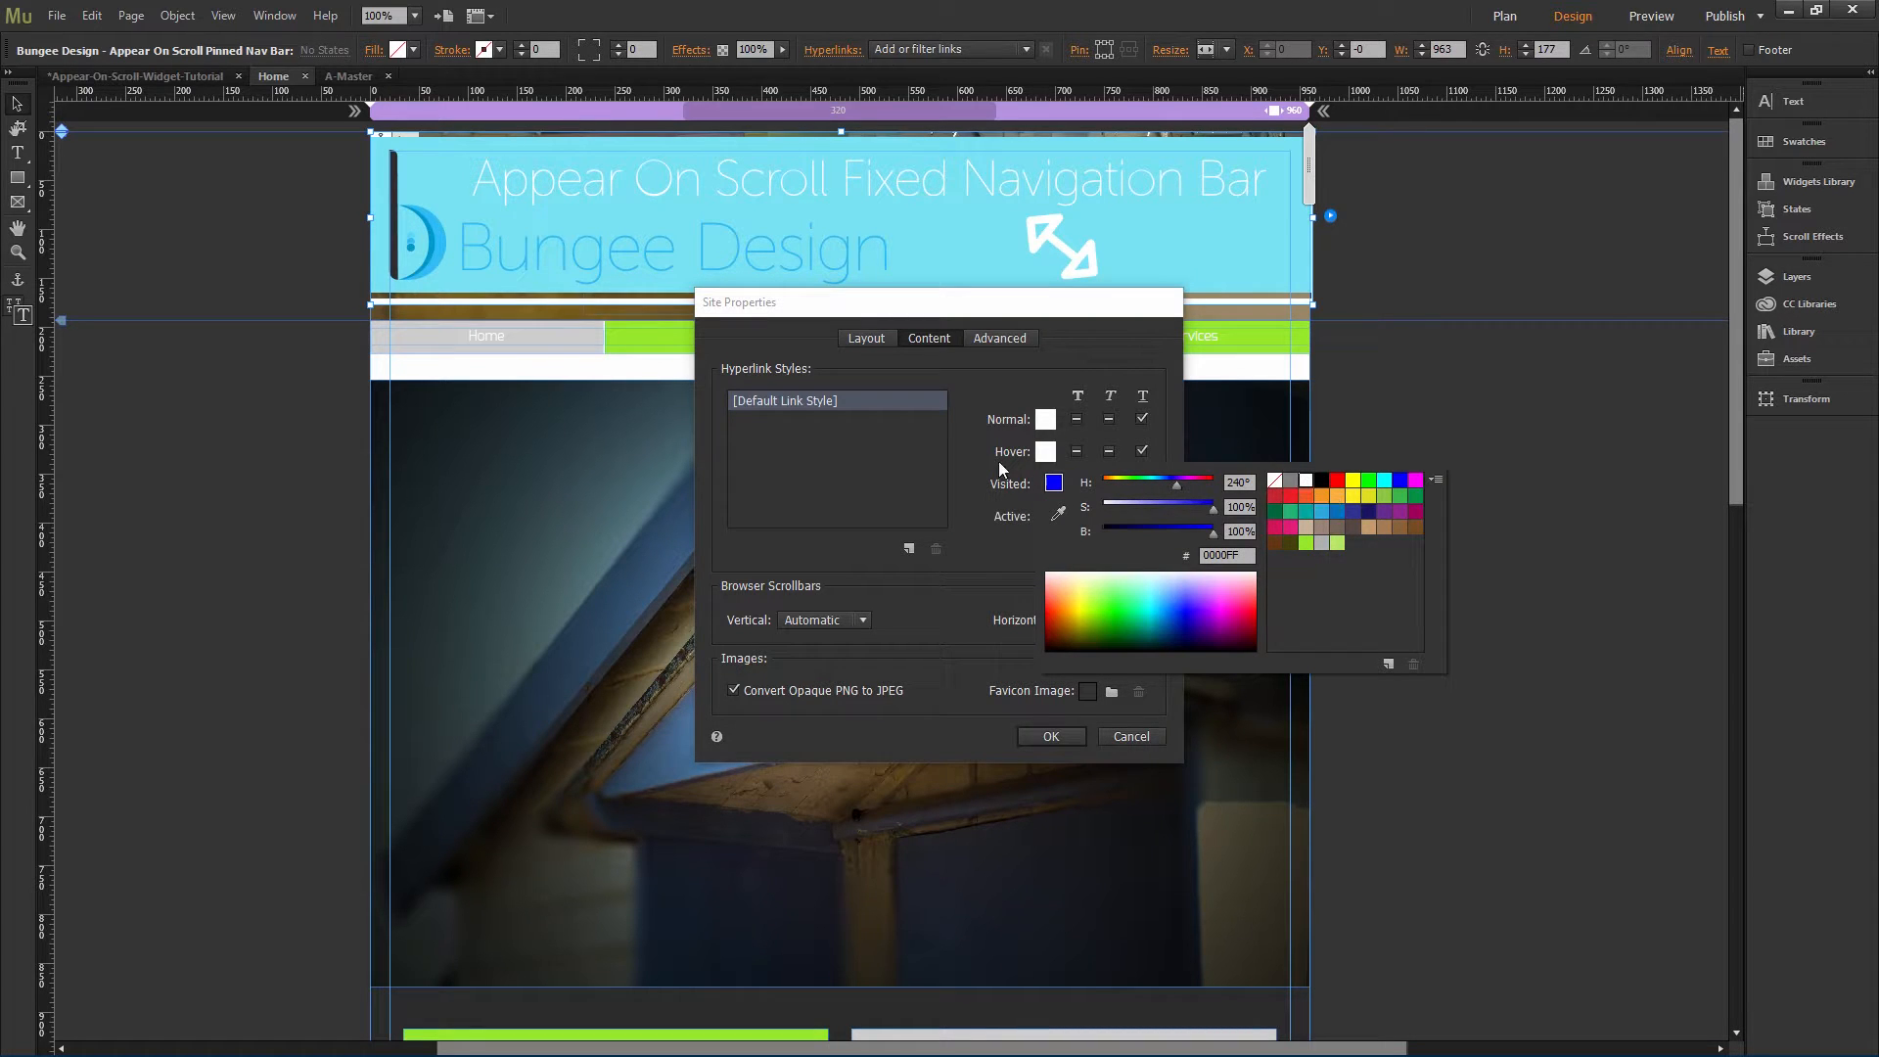
pyautogui.click(993, 451)
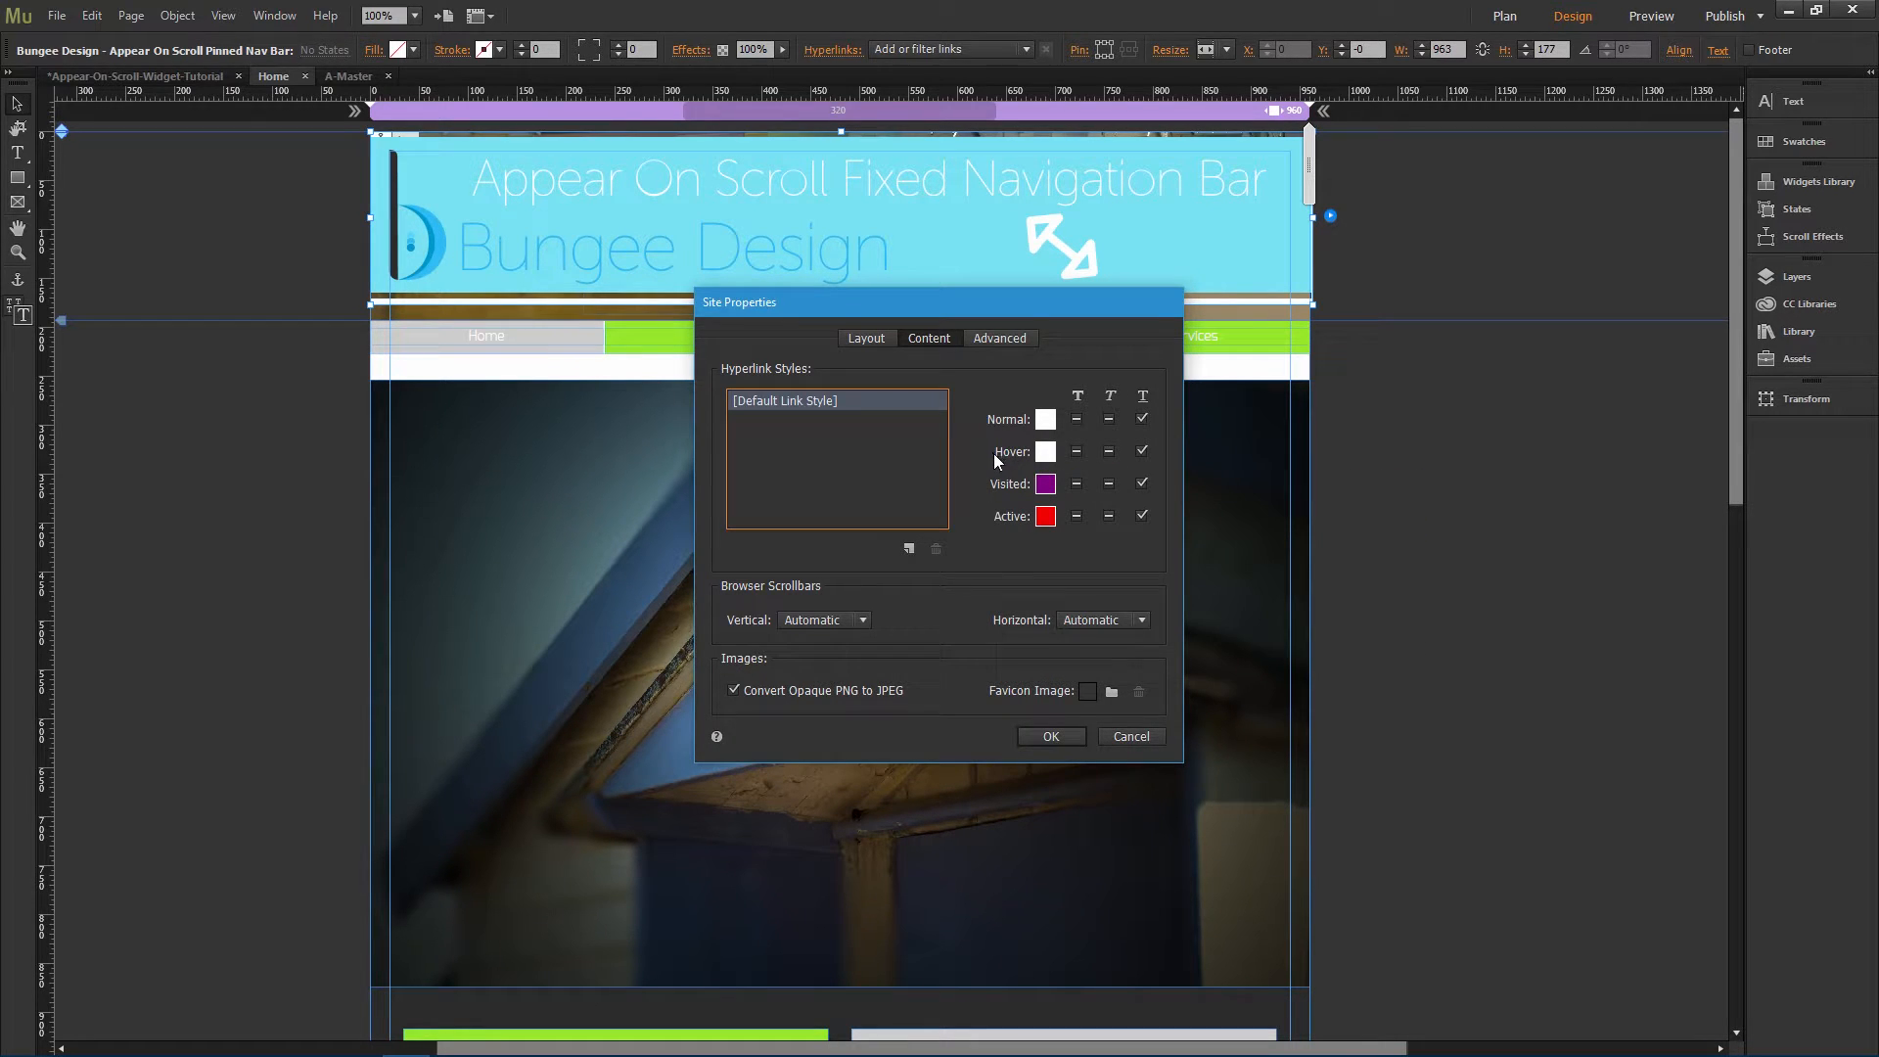
# Step: Set the default link style's Visited and Active colors to white
pyautogui.click(1043, 484)
pyautogui.click(1304, 513)
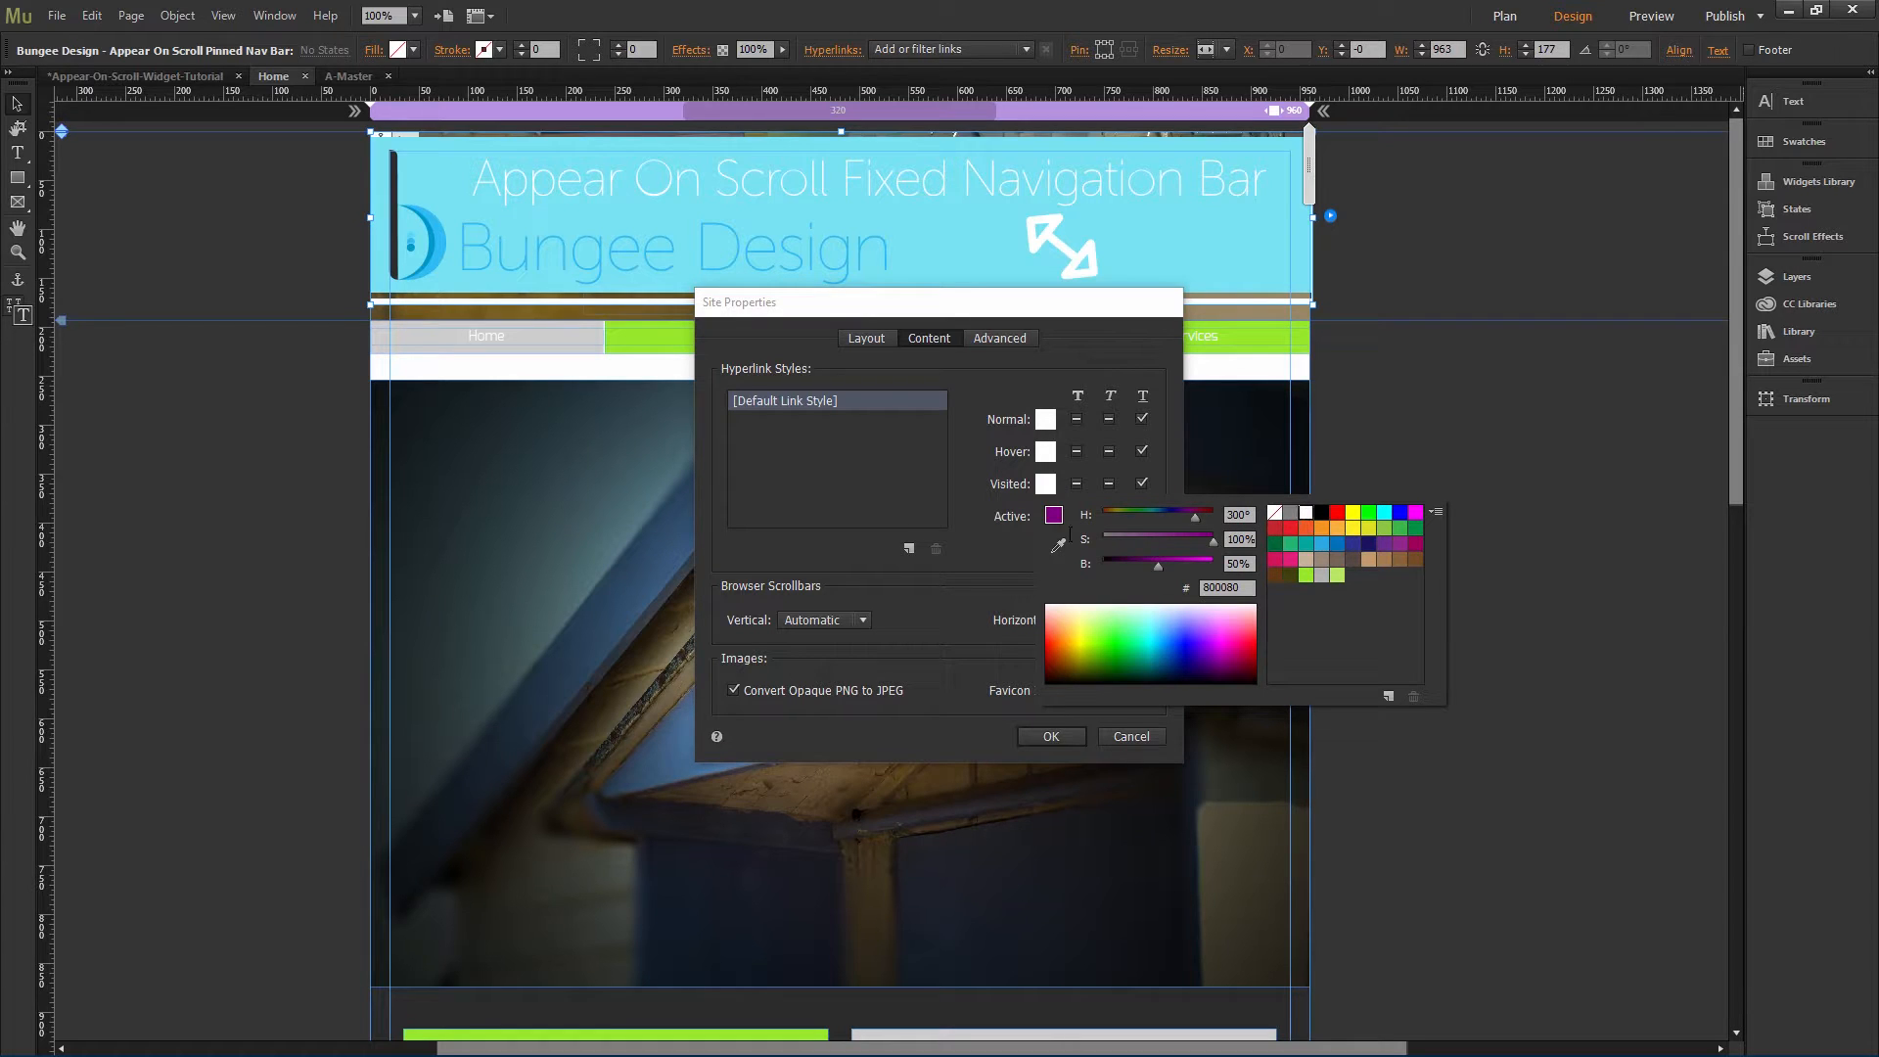
pyautogui.click(1036, 516)
pyautogui.click(1045, 516)
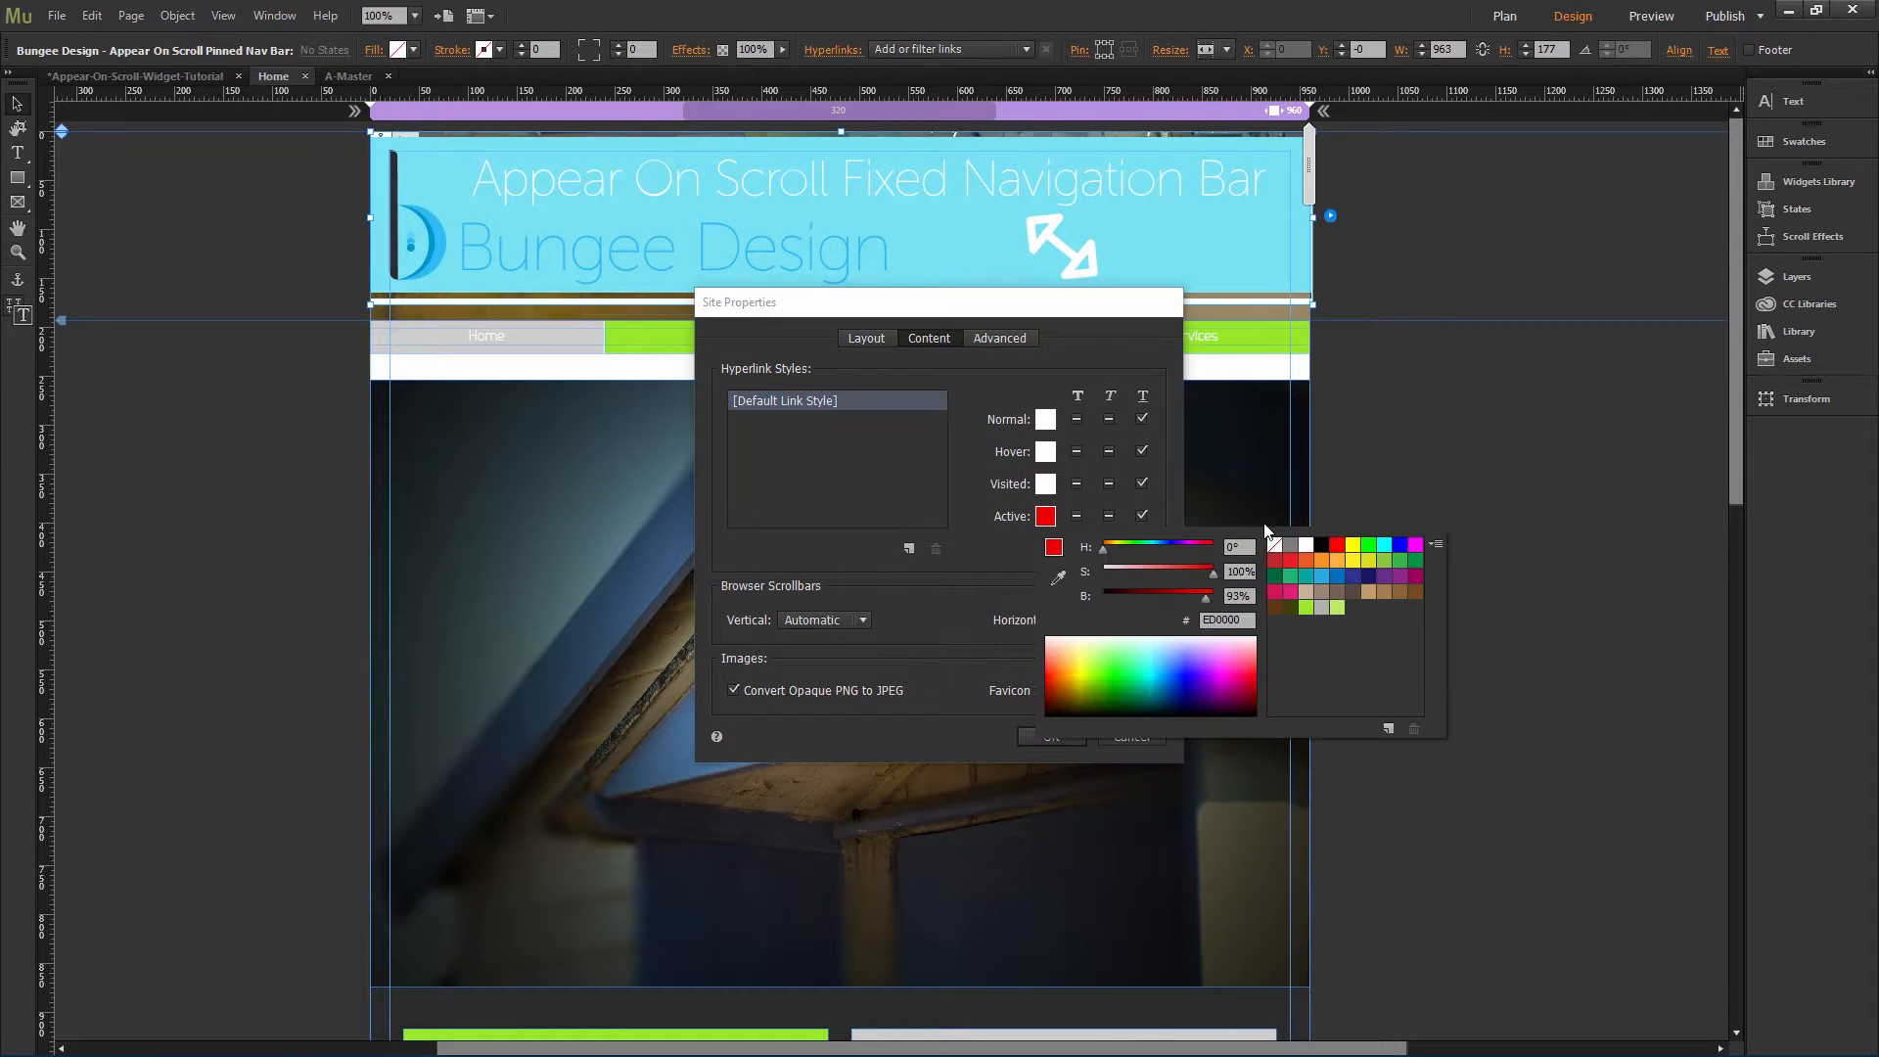
pyautogui.click(1305, 545)
# Step: Remove the underline from all four states of the default link style and apply the site properties
pyautogui.click(1141, 418)
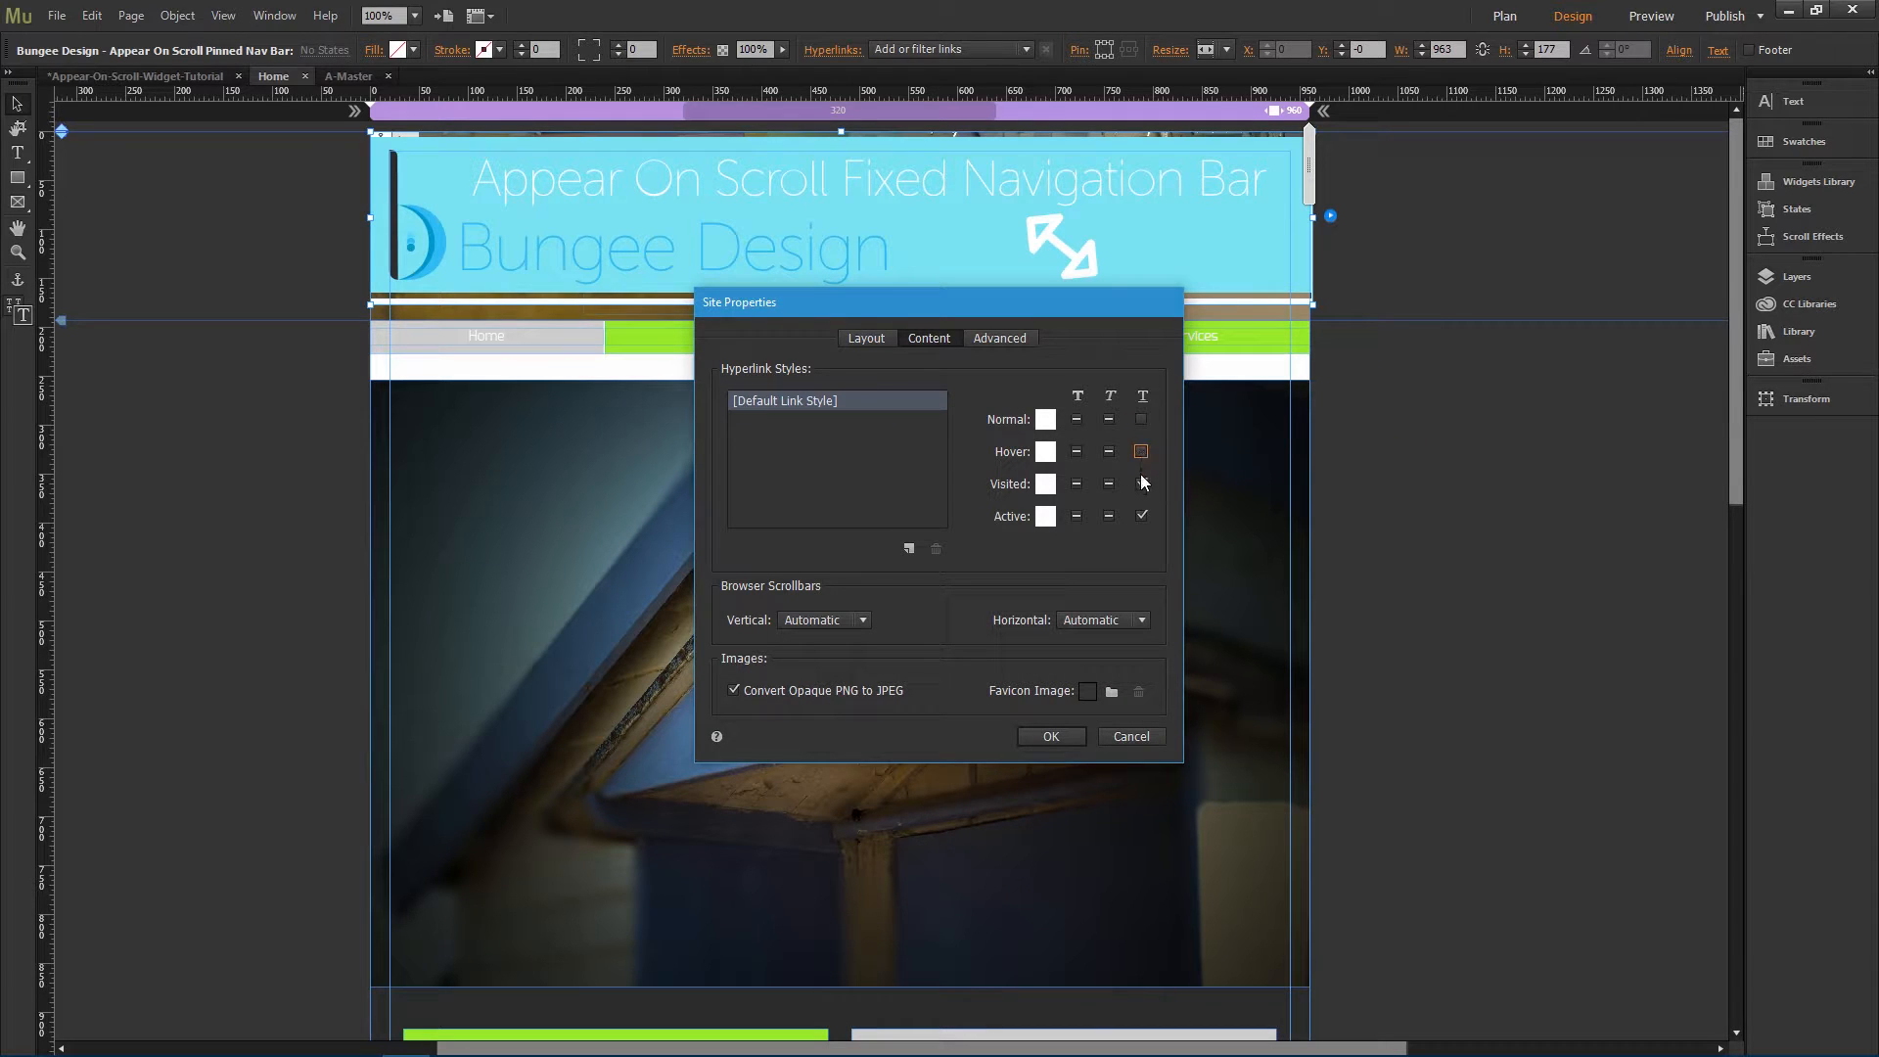
pyautogui.click(1141, 516)
pyautogui.click(1051, 736)
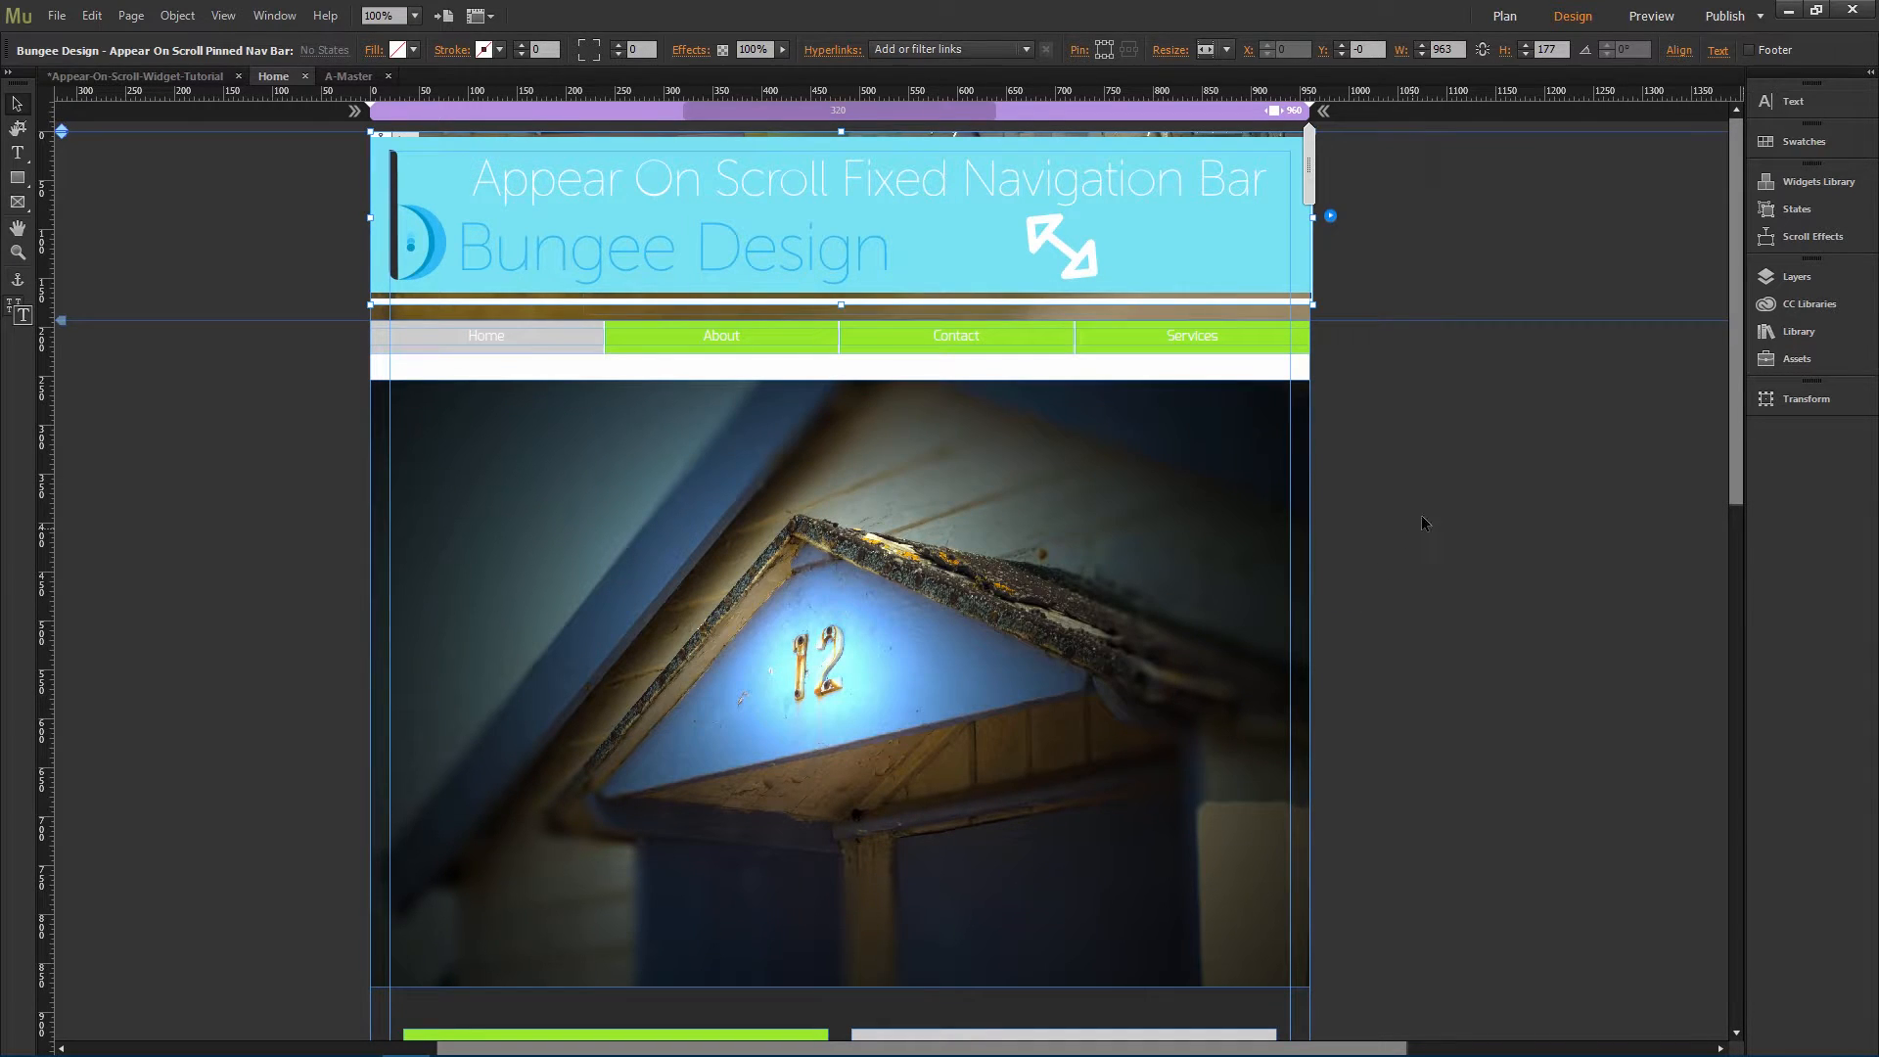
# Step: Resize the pinned nav bar widget to 100% width (960 px), aligned with the page's edge
pyautogui.click(1195, 245)
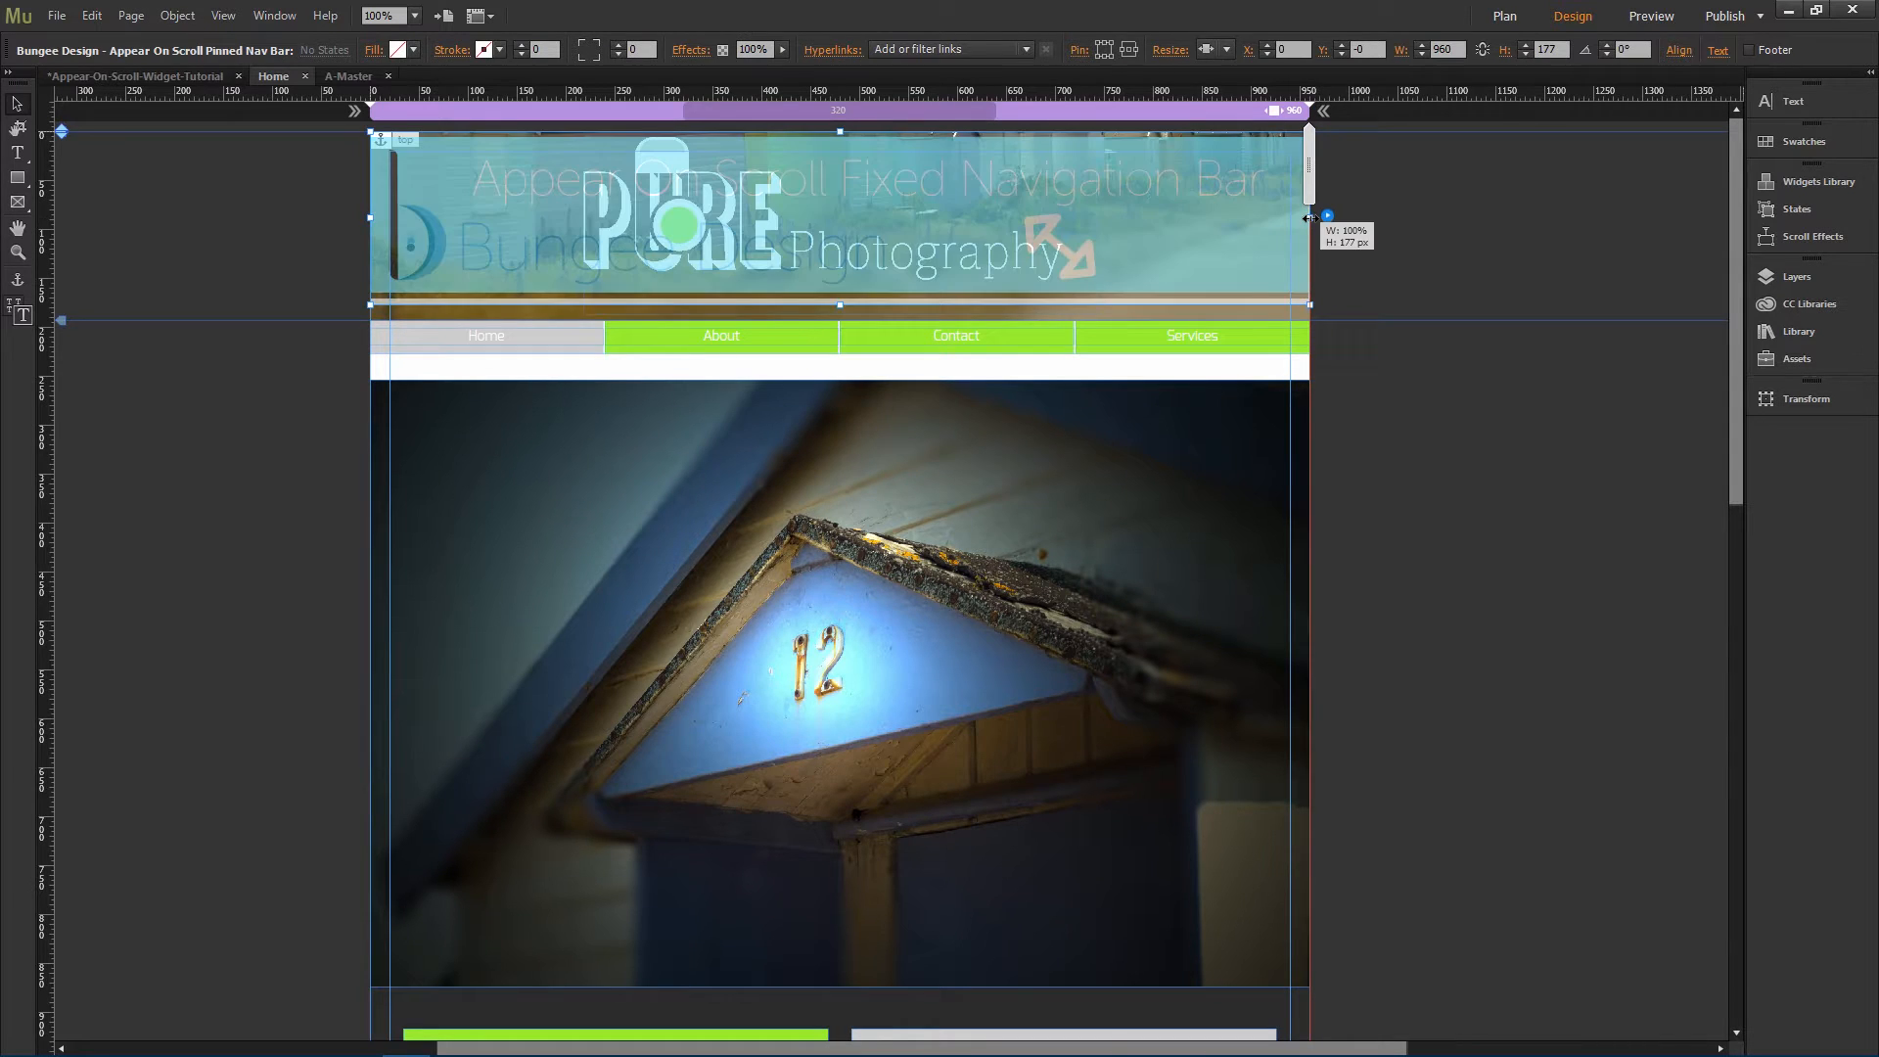
pyautogui.click(1553, 474)
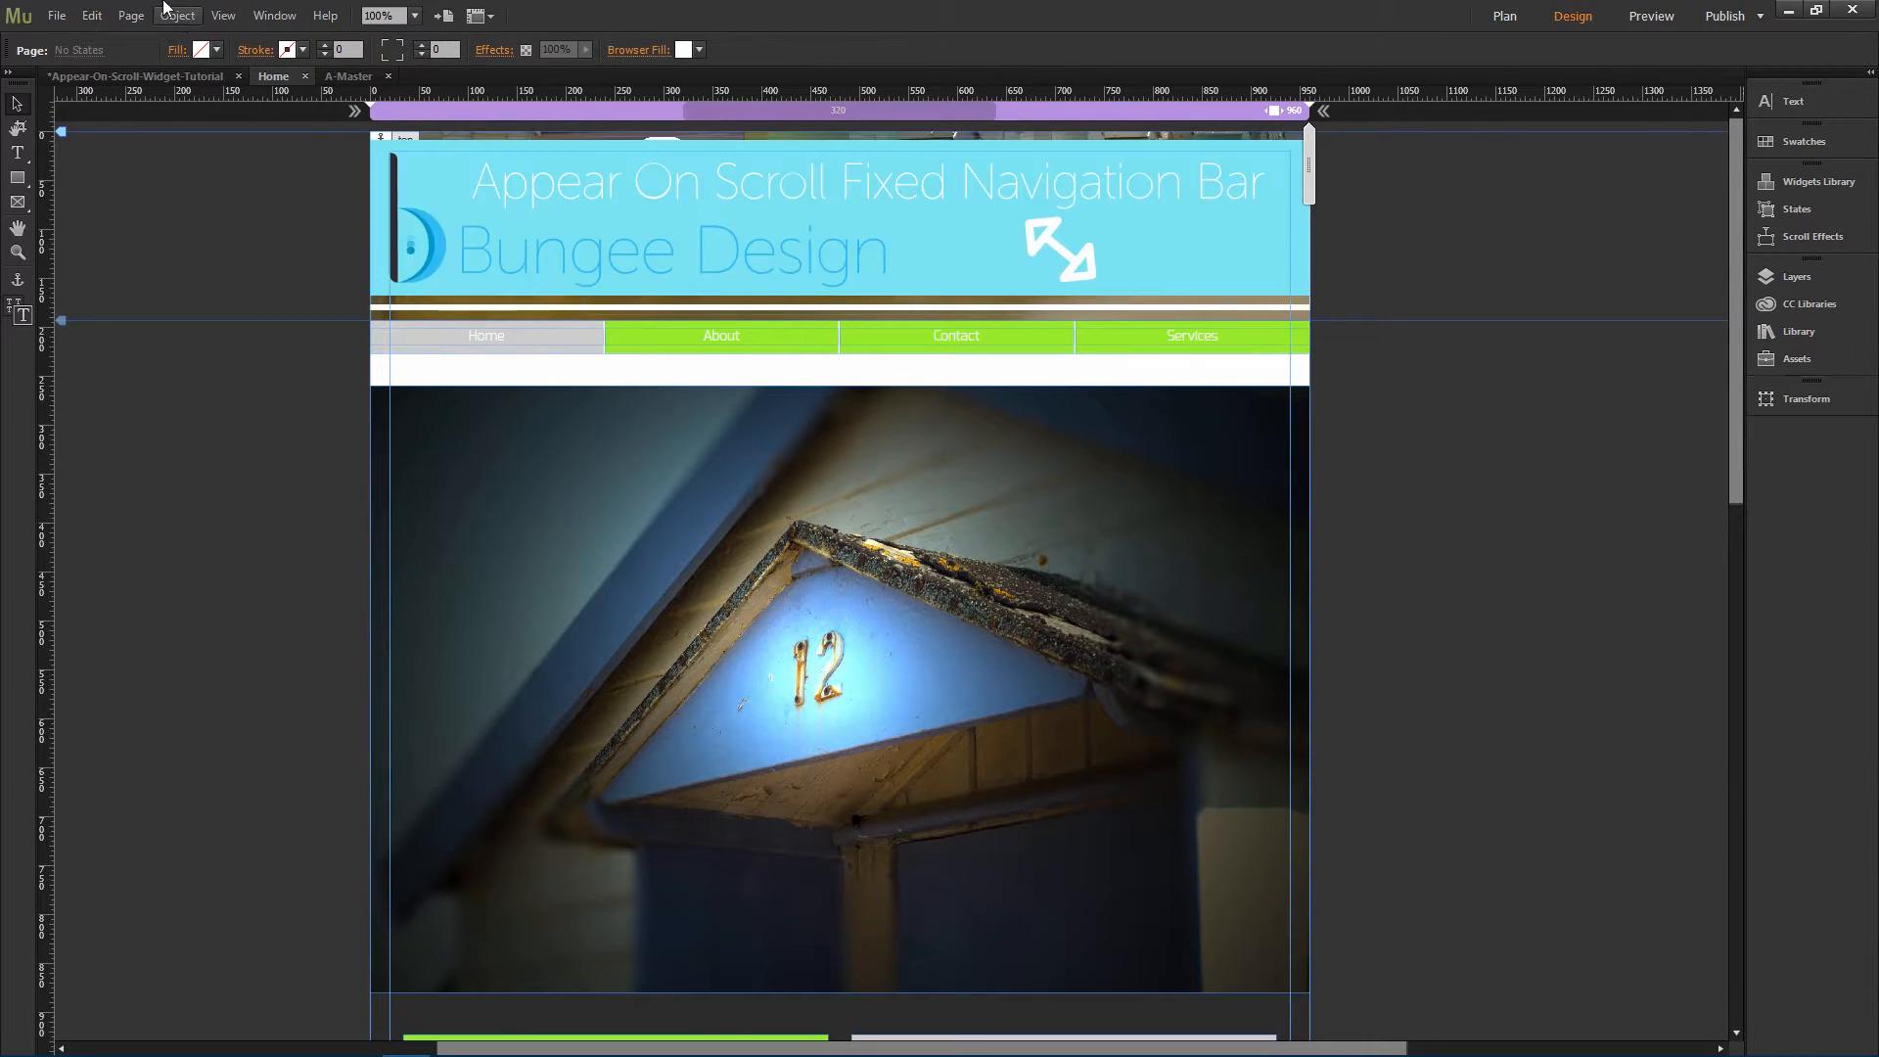
# Step: Preview the site in the browser and check the scrolled nav bar and its mobile Menu dropdown at narrow width
pyautogui.click(56, 15)
pyautogui.click(137, 369)
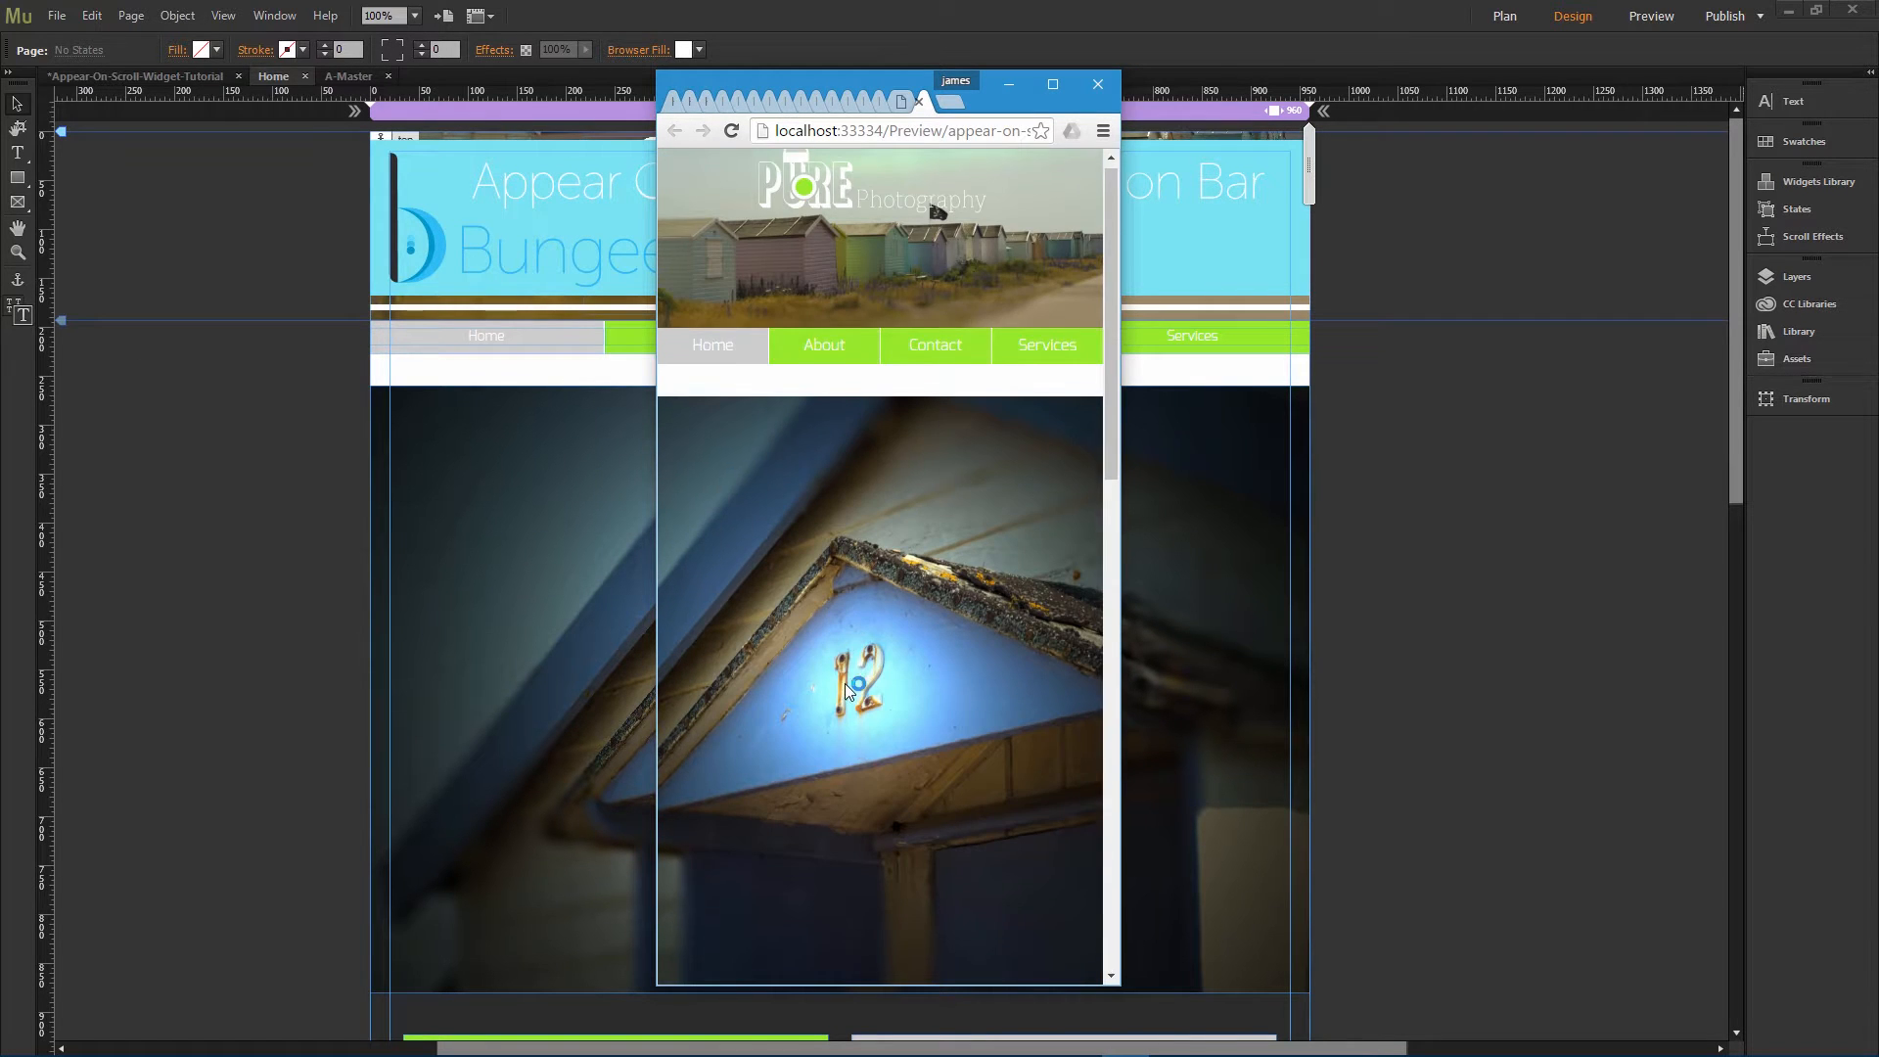
pyautogui.scroll(-3, 859, 642)
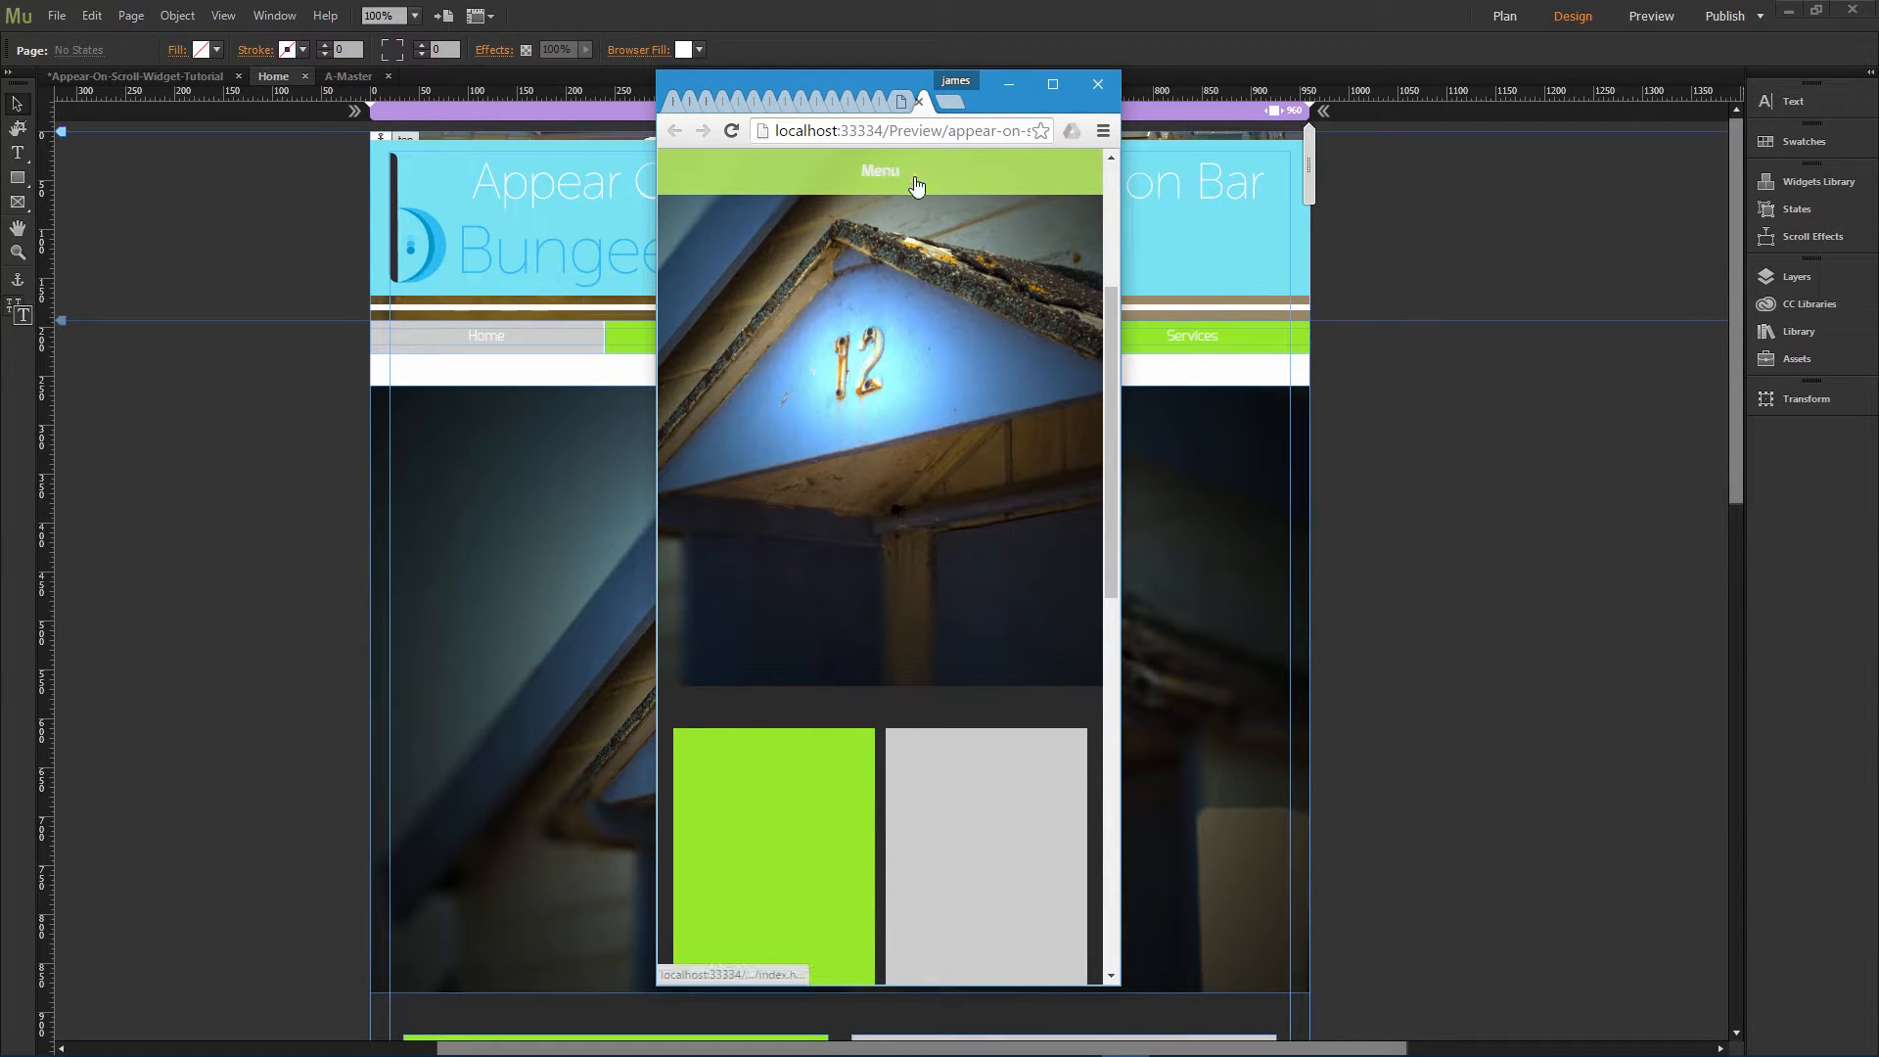
pyautogui.moveTo(1121, 224)
pyautogui.mouseDown()
pyautogui.moveTo(1246, 244)
pyautogui.moveTo(1117, 249)
pyautogui.mouseUp()
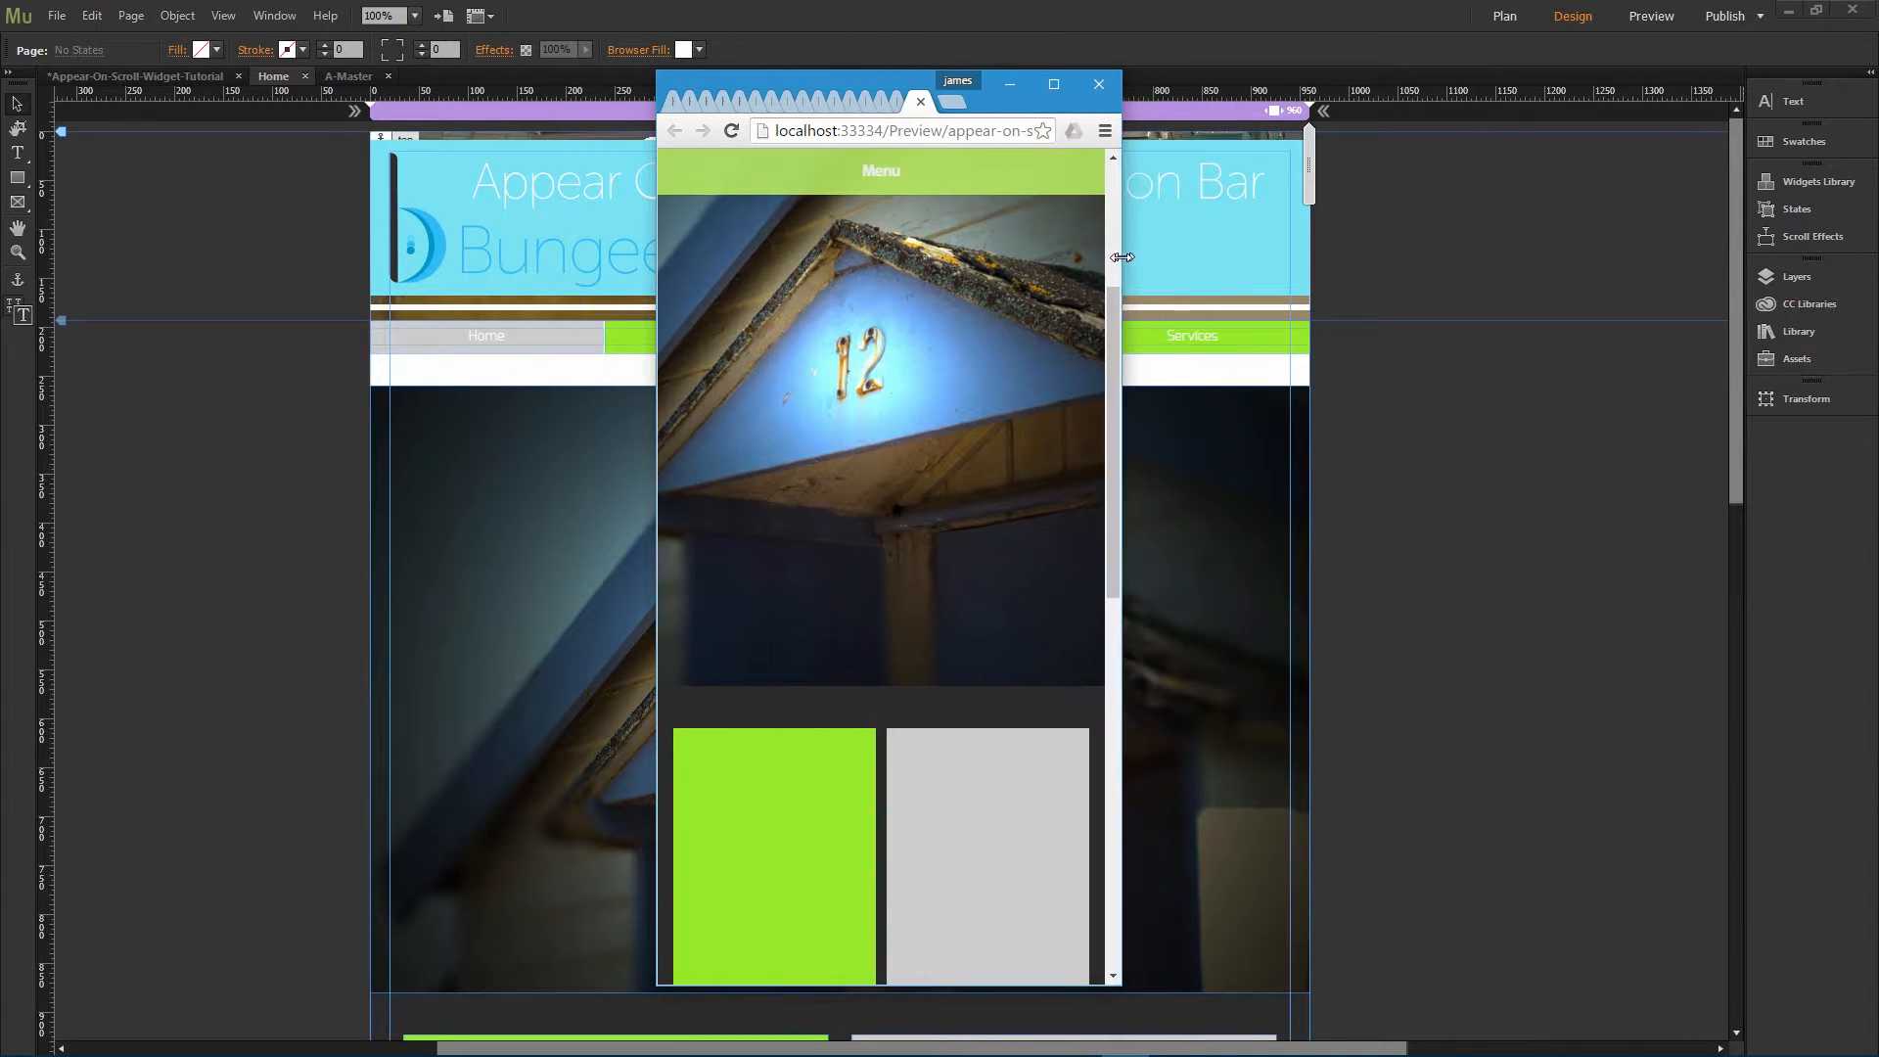
pyautogui.click(884, 177)
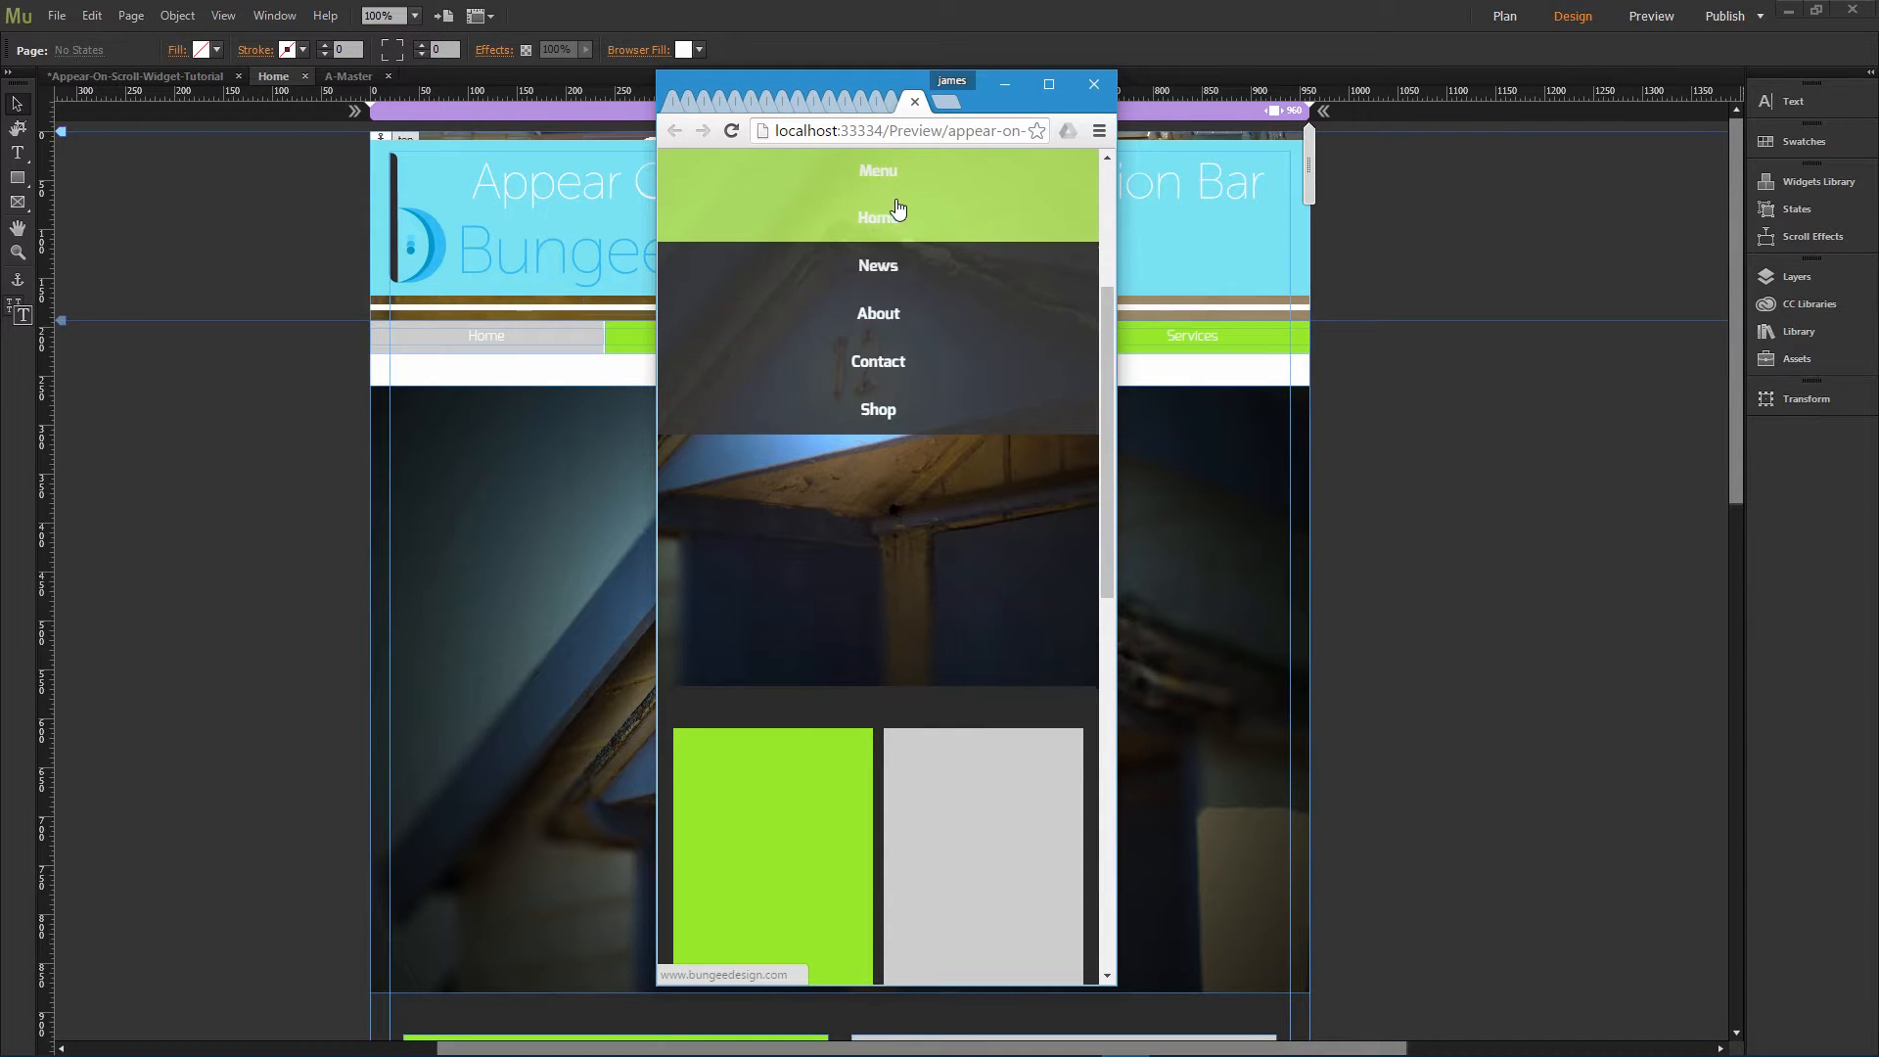
pyautogui.click(891, 176)
pyautogui.scroll(5, 939, 343)
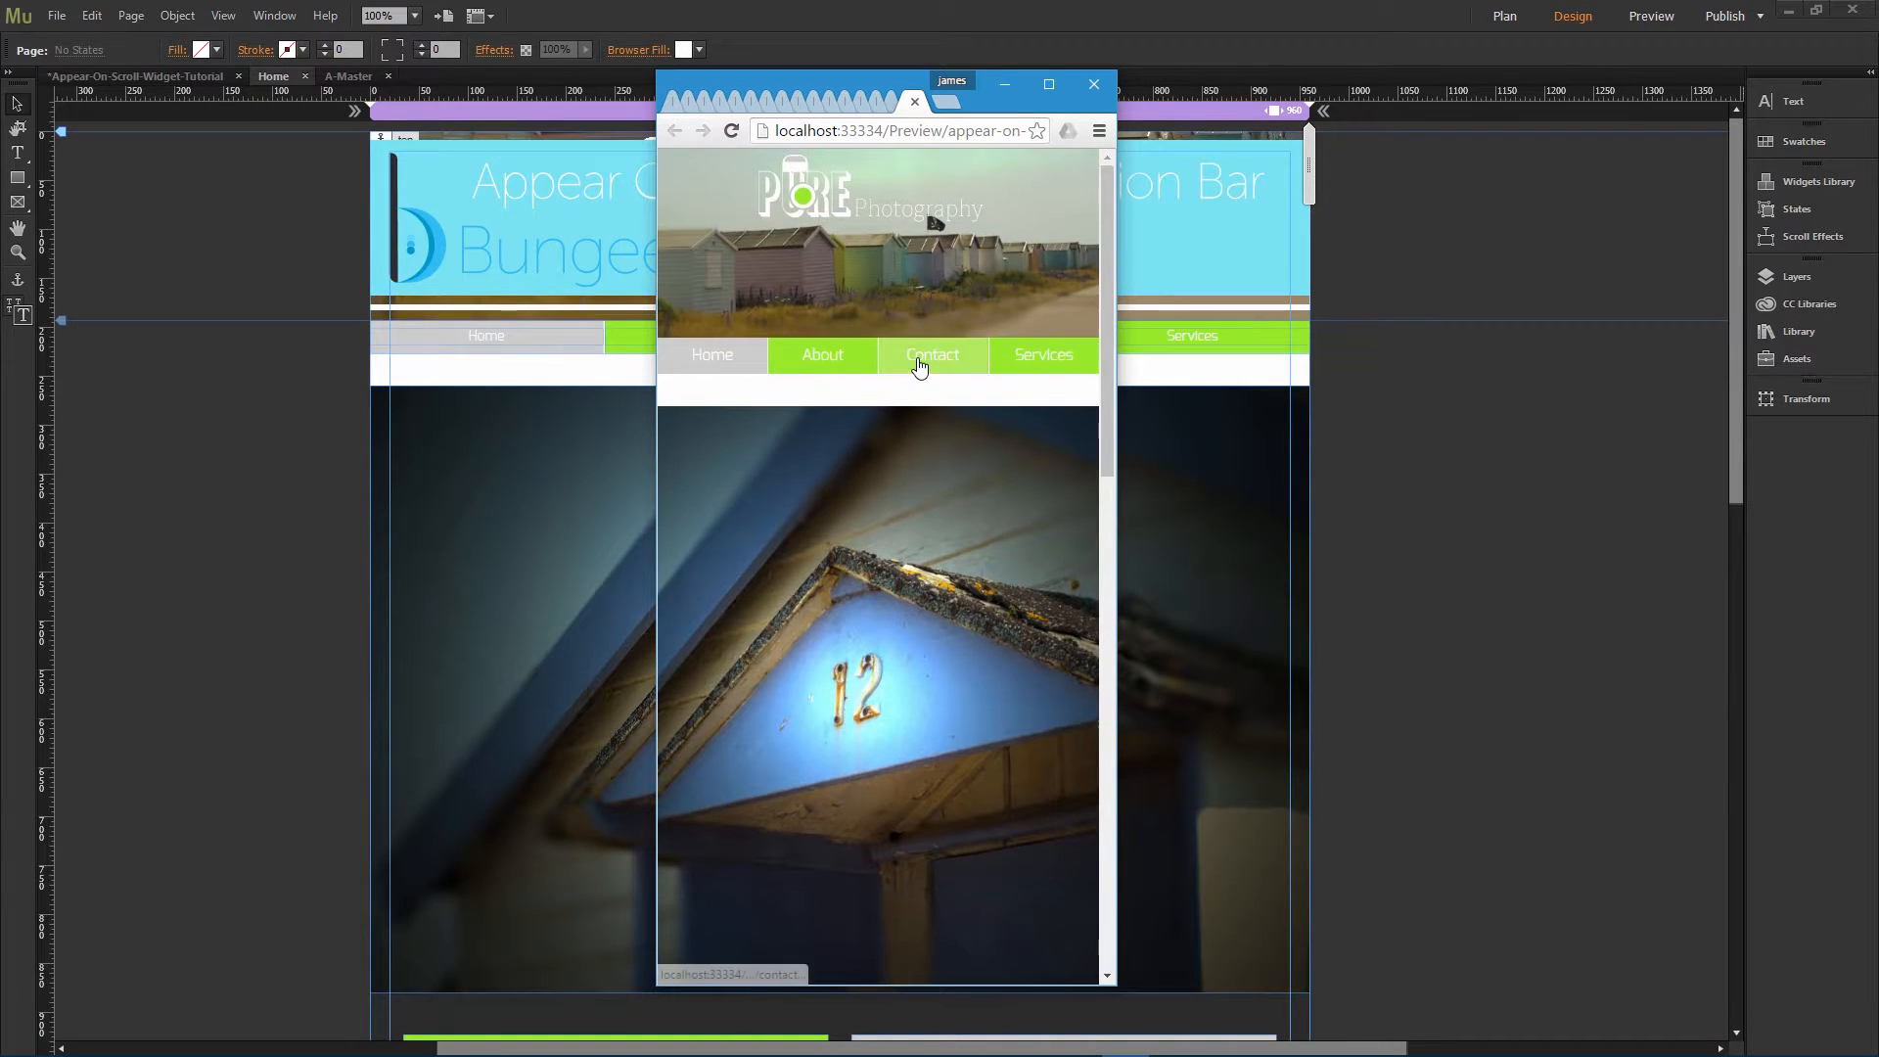
pyautogui.scroll(-5, 923, 369)
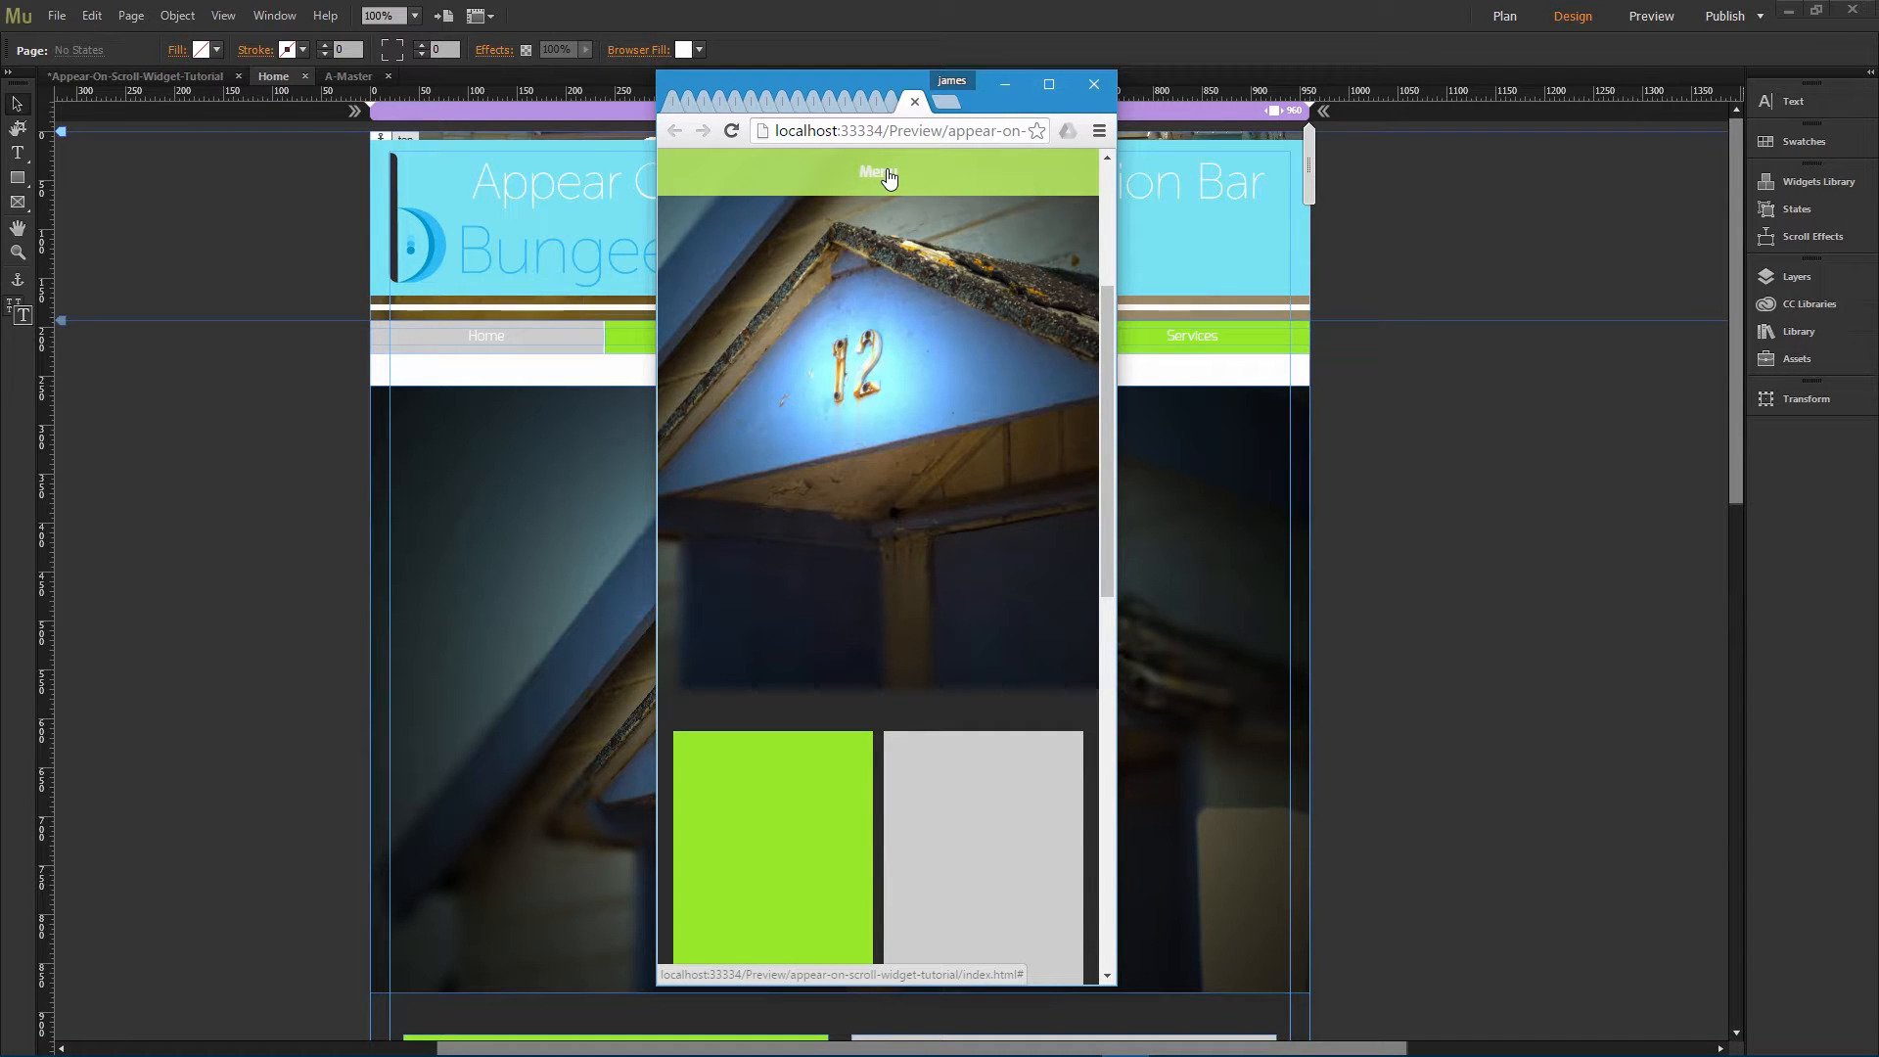
pyautogui.click(1005, 90)
# Step: Check the text link style options in the pinned nav bar widget's hyperlink settings
pyautogui.click(1169, 177)
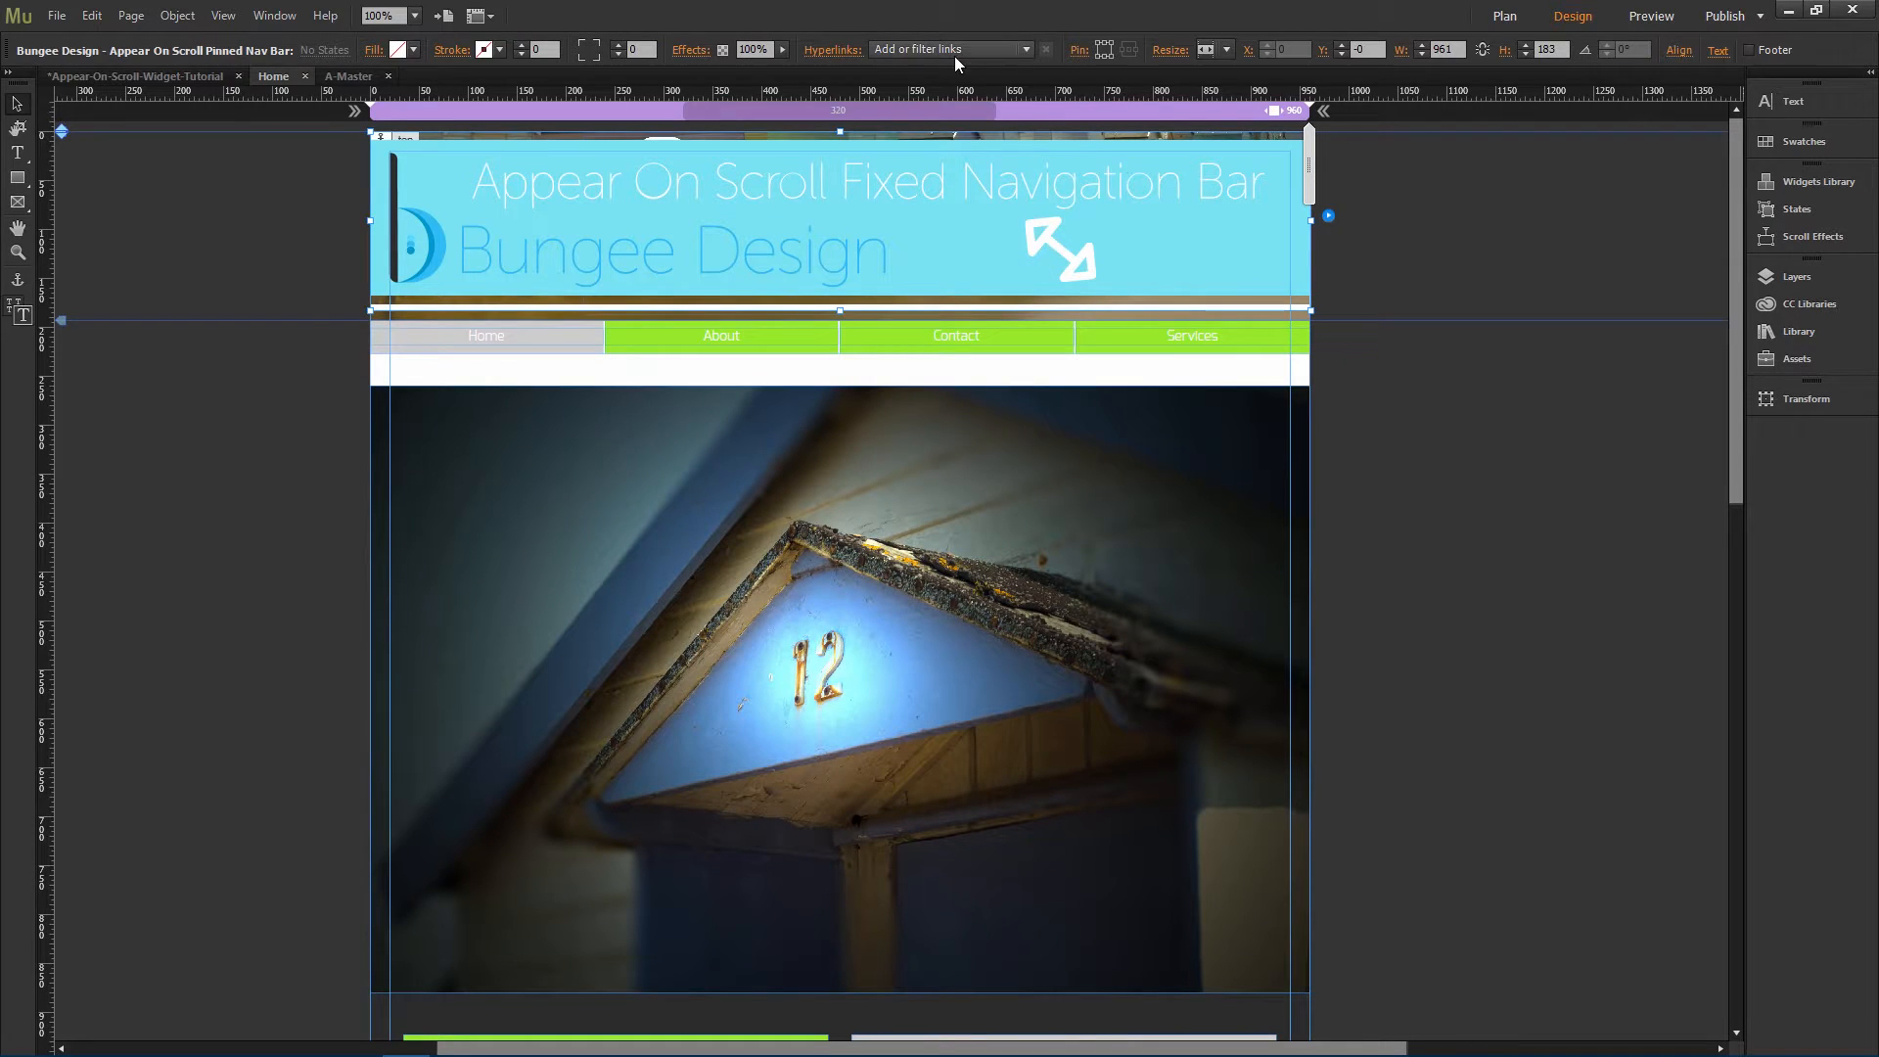
pyautogui.click(832, 49)
pyautogui.click(900, 131)
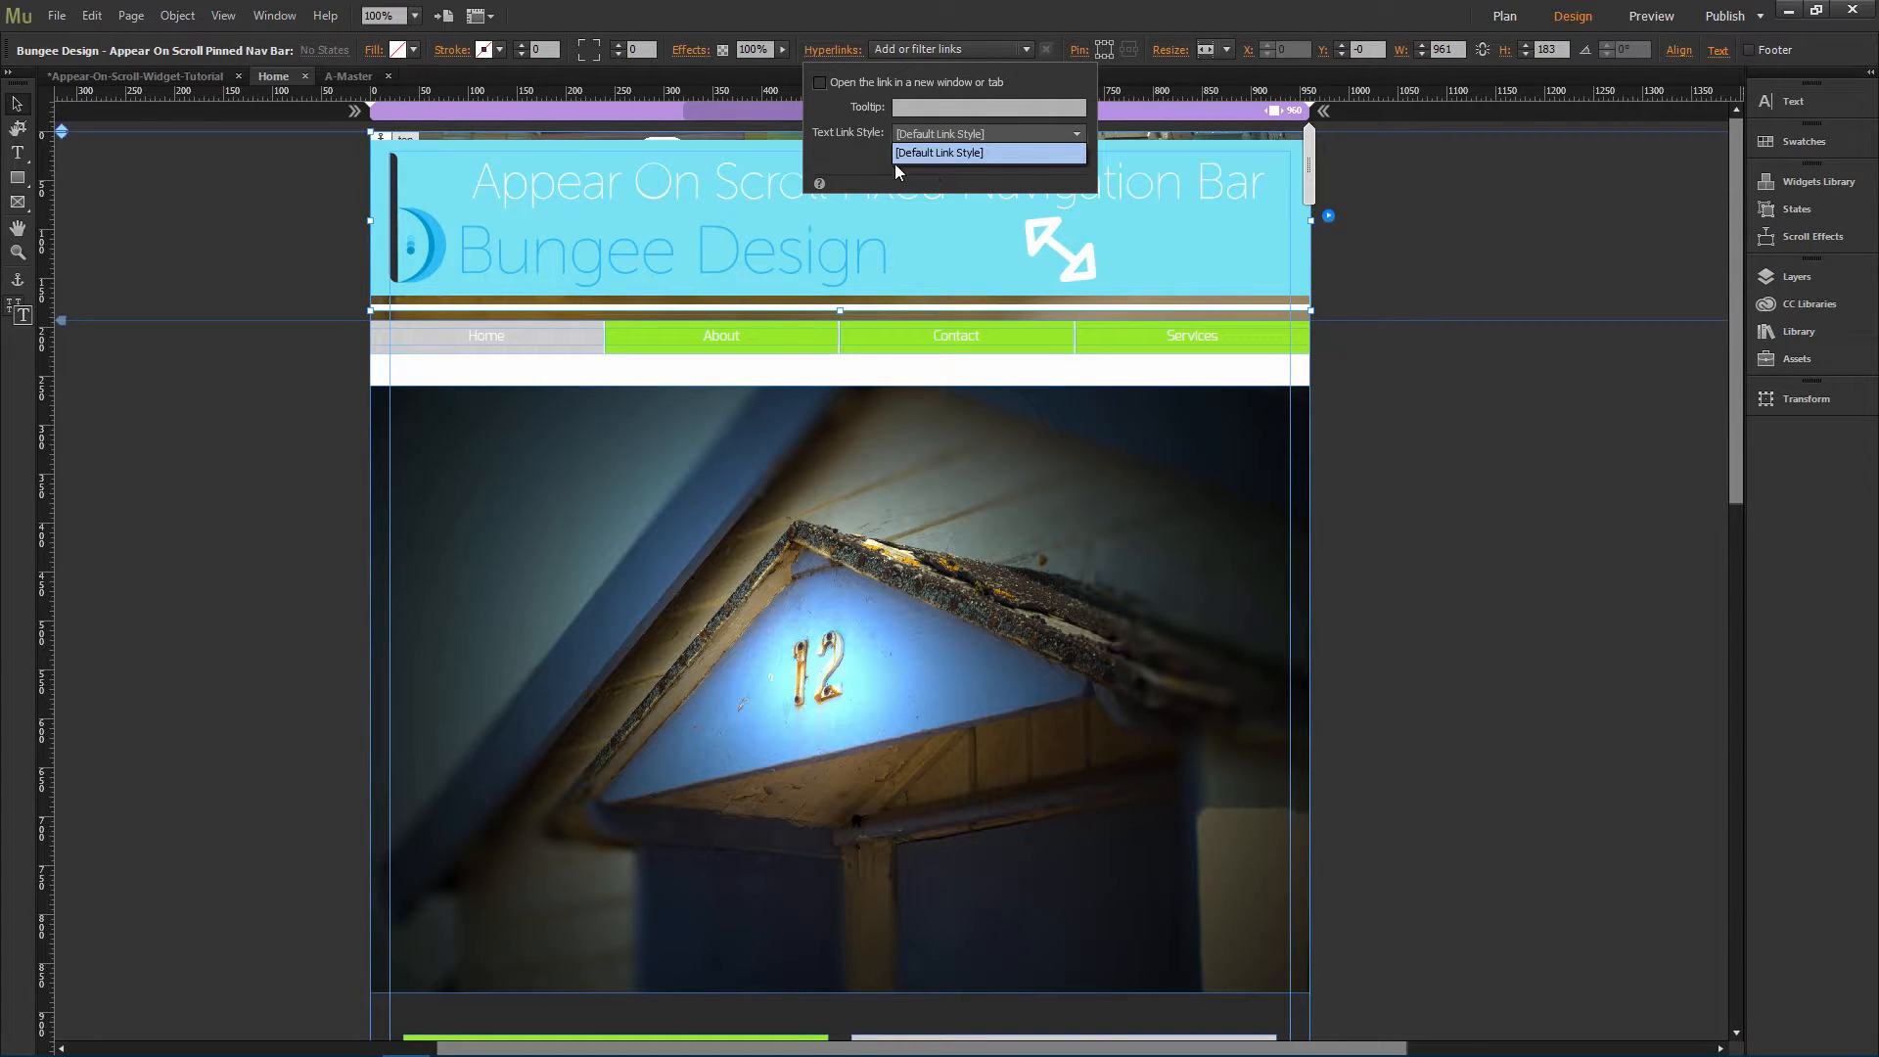
pyautogui.click(875, 147)
pyautogui.click(959, 135)
pyautogui.click(868, 113)
pyautogui.click(1131, 231)
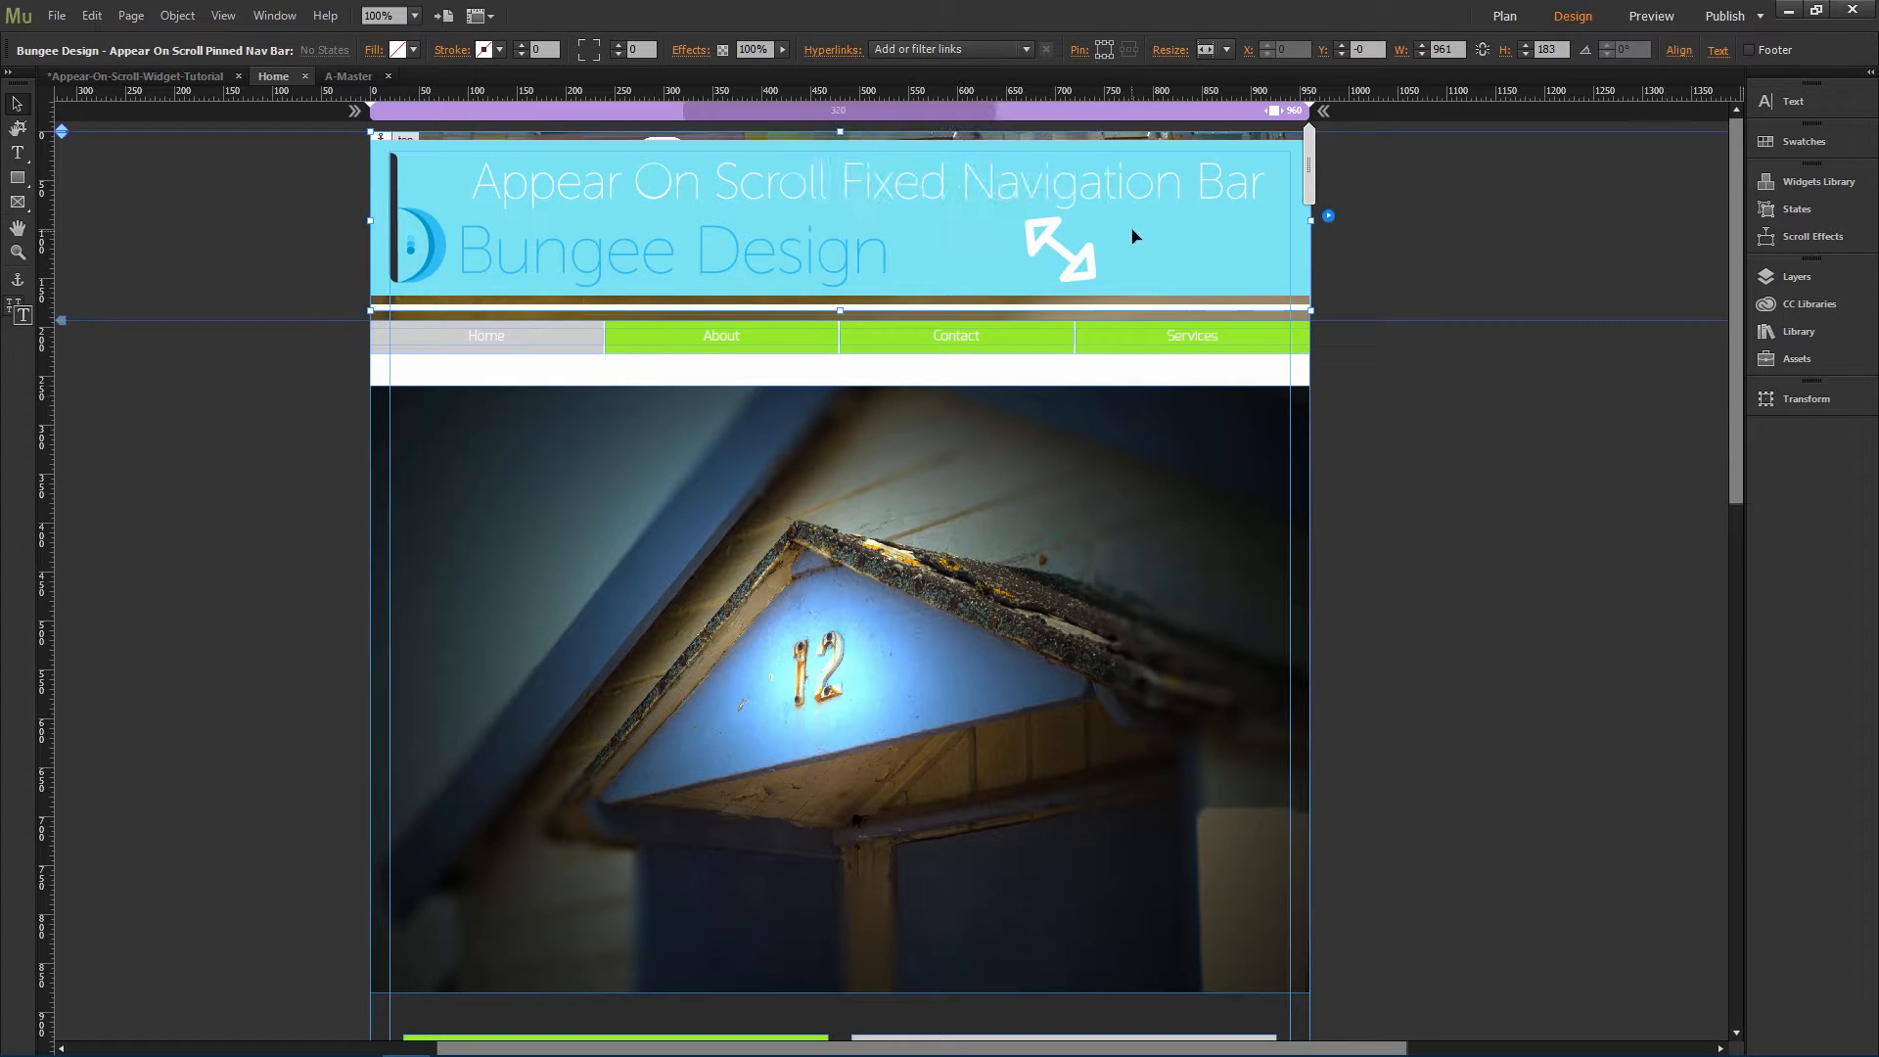
# Step: In the pinned nav bar widget's options, clear the mobile view button text and set Image Option to Image Option On
pyautogui.click(1328, 217)
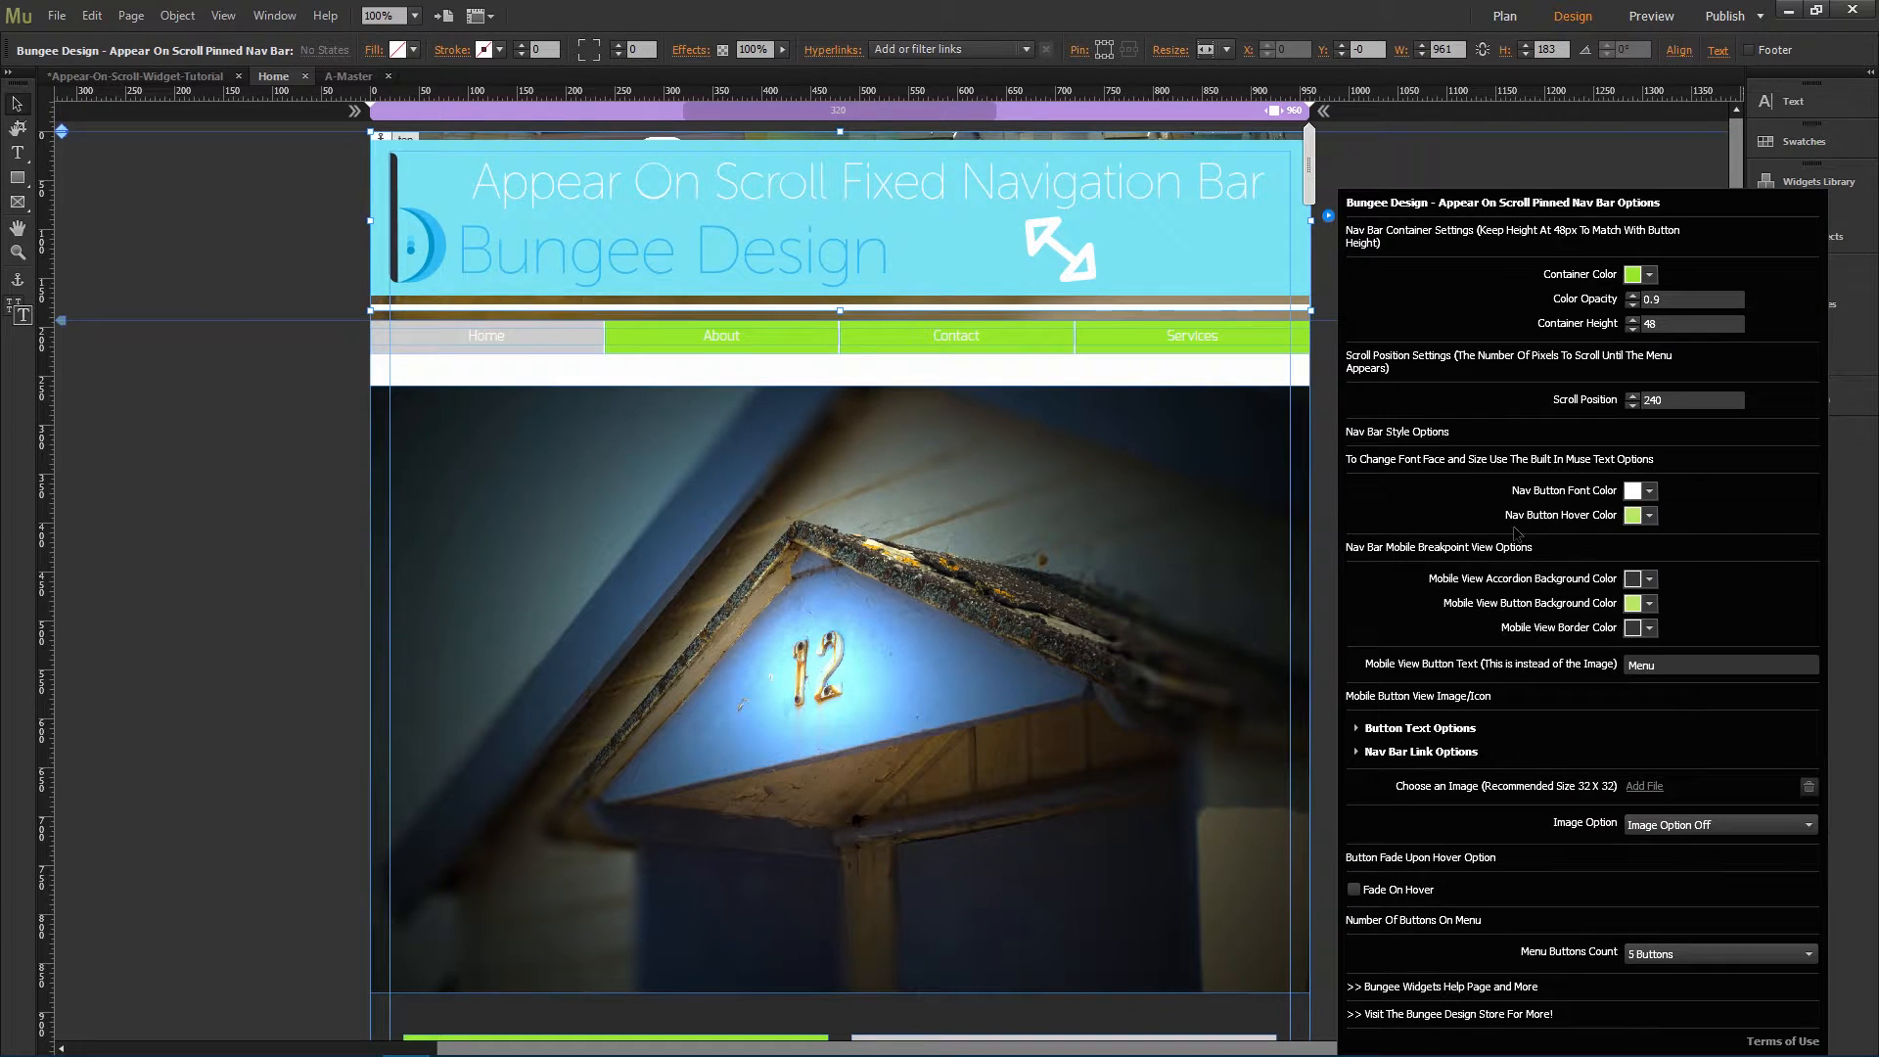
pyautogui.click(1720, 672)
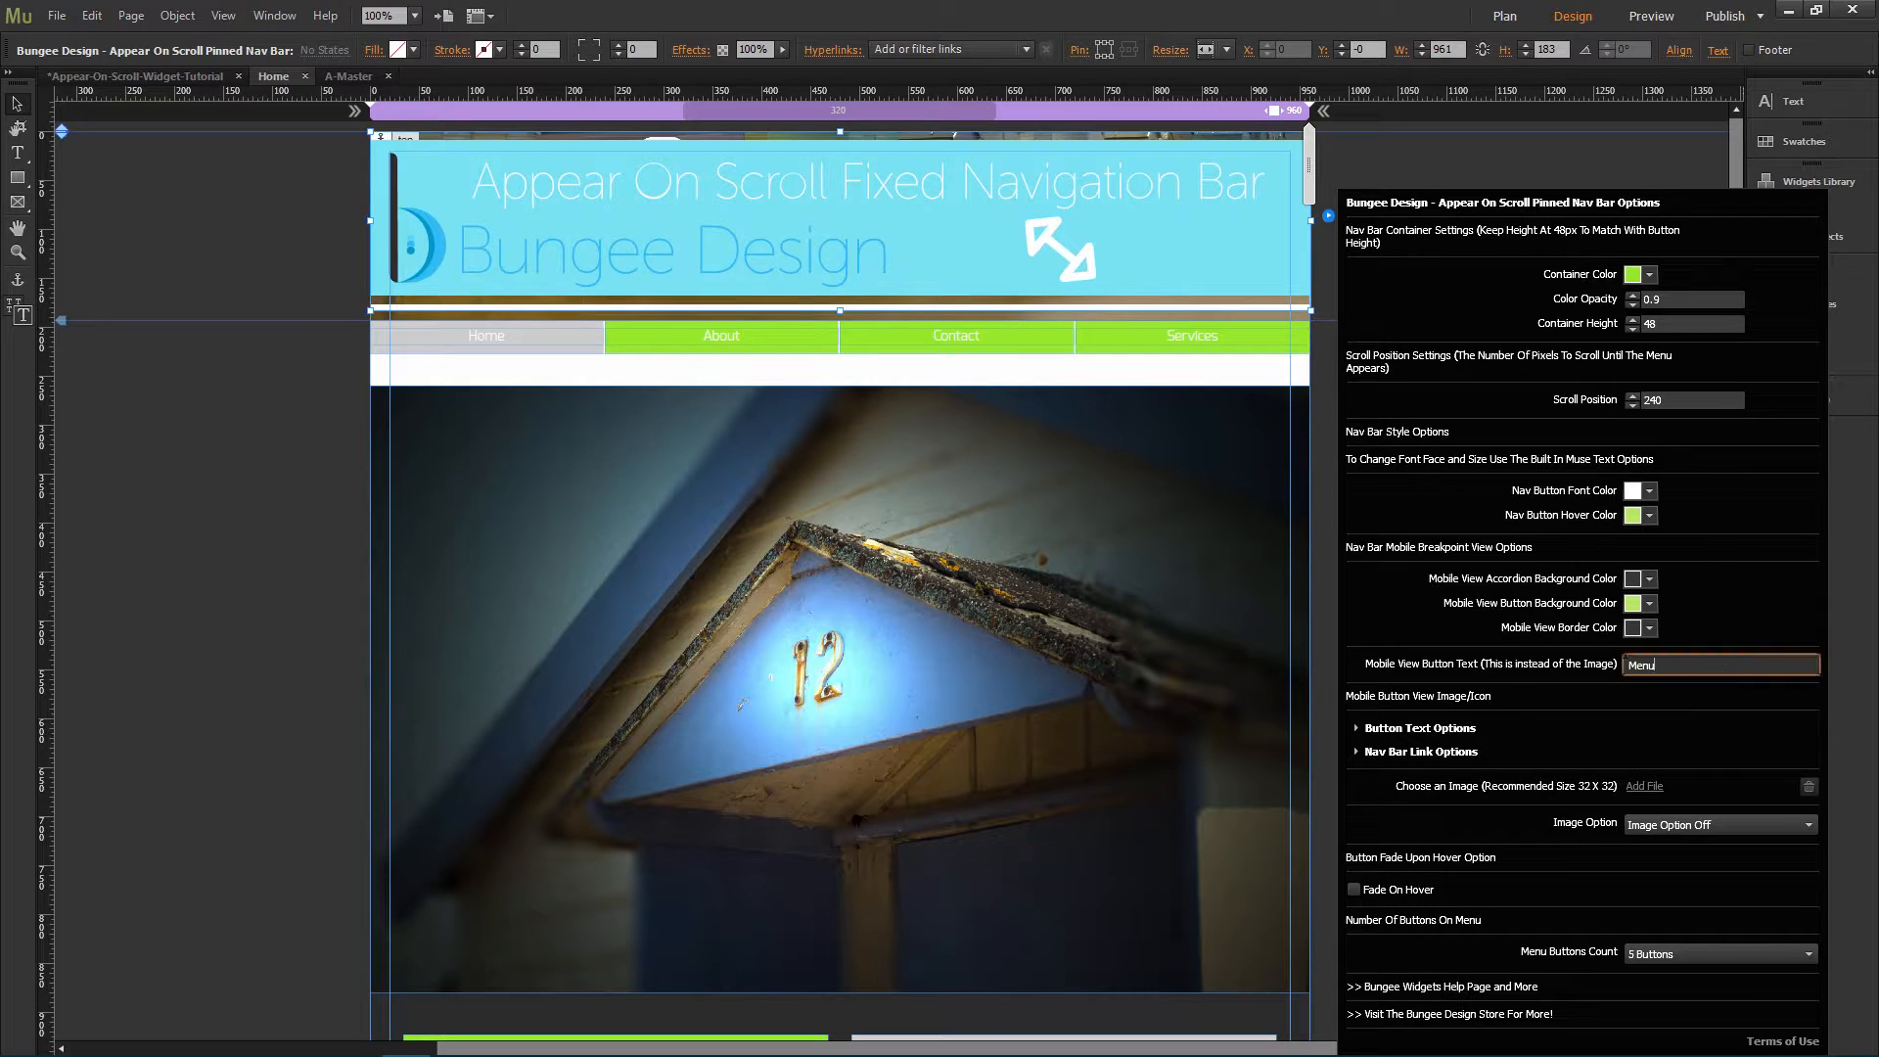
pyautogui.moveTo(1719, 672); pyautogui.dragTo(1481, 670)
pyautogui.press('BackSpace')
pyautogui.click(1670, 827)
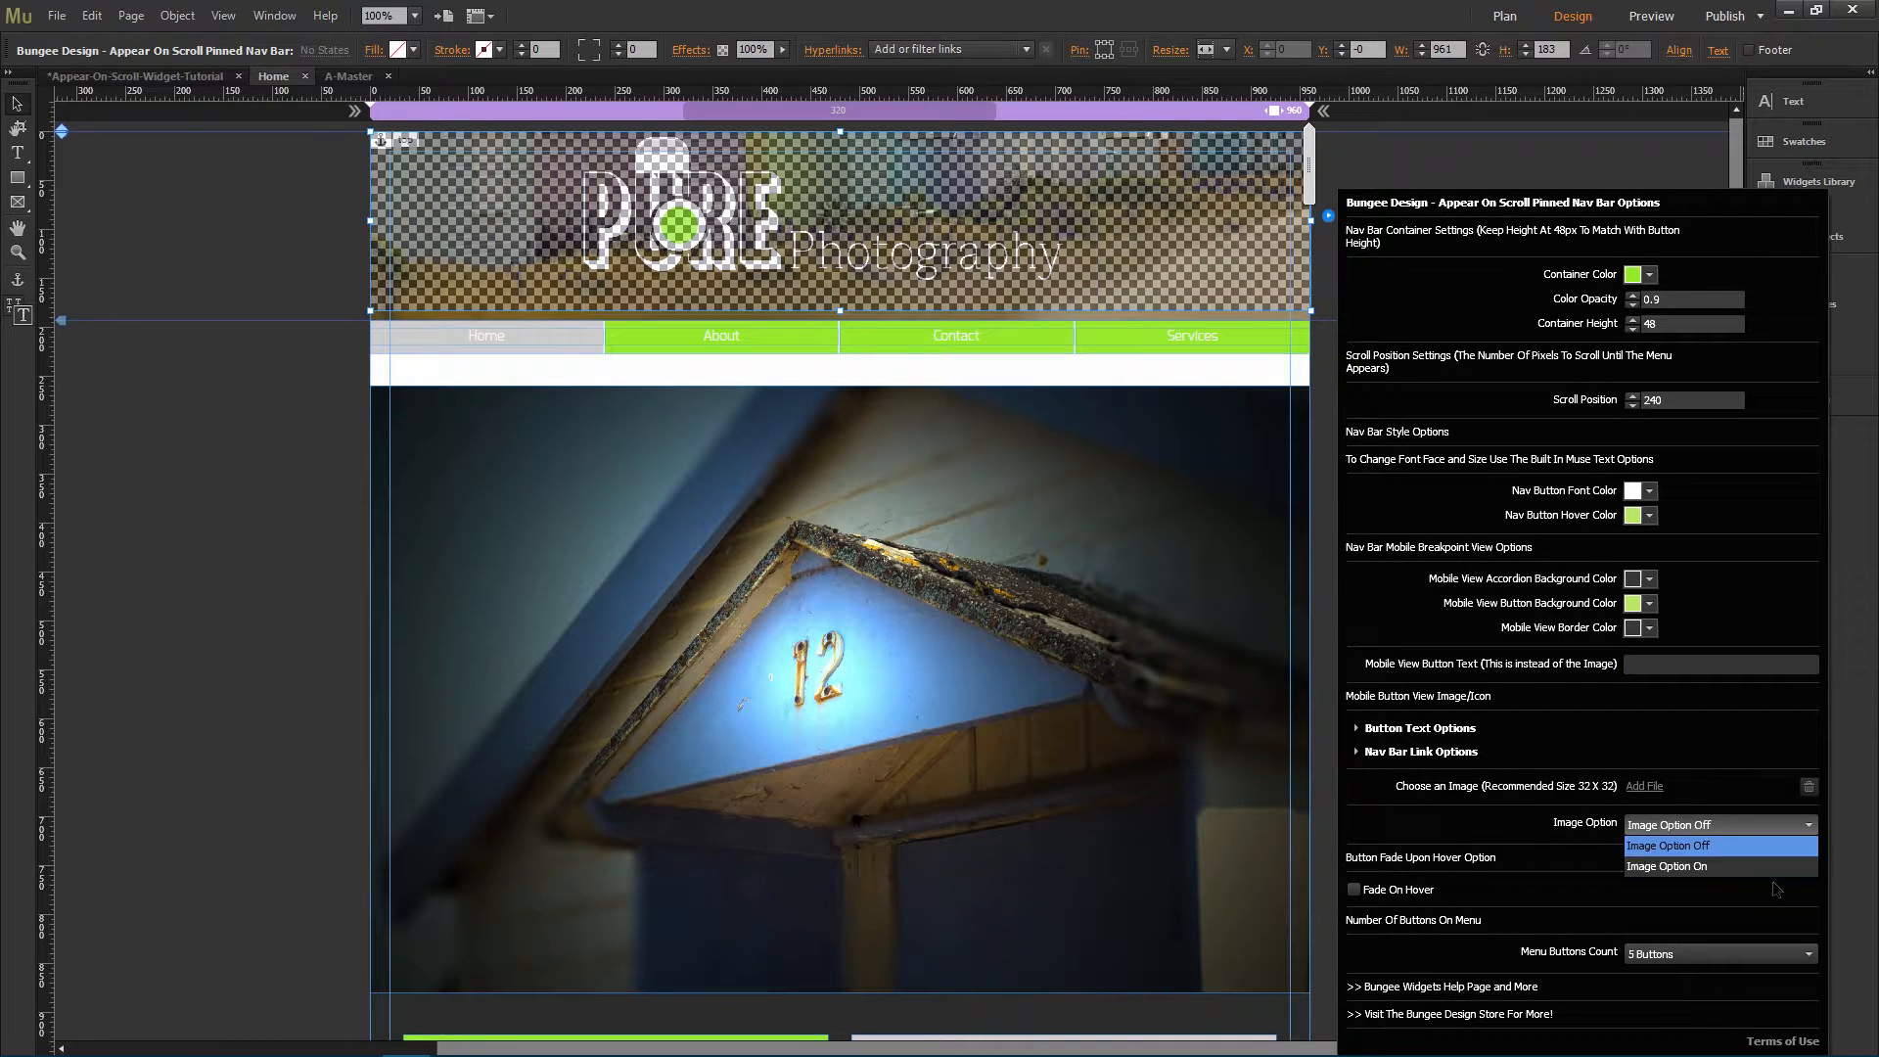
pyautogui.click(1695, 868)
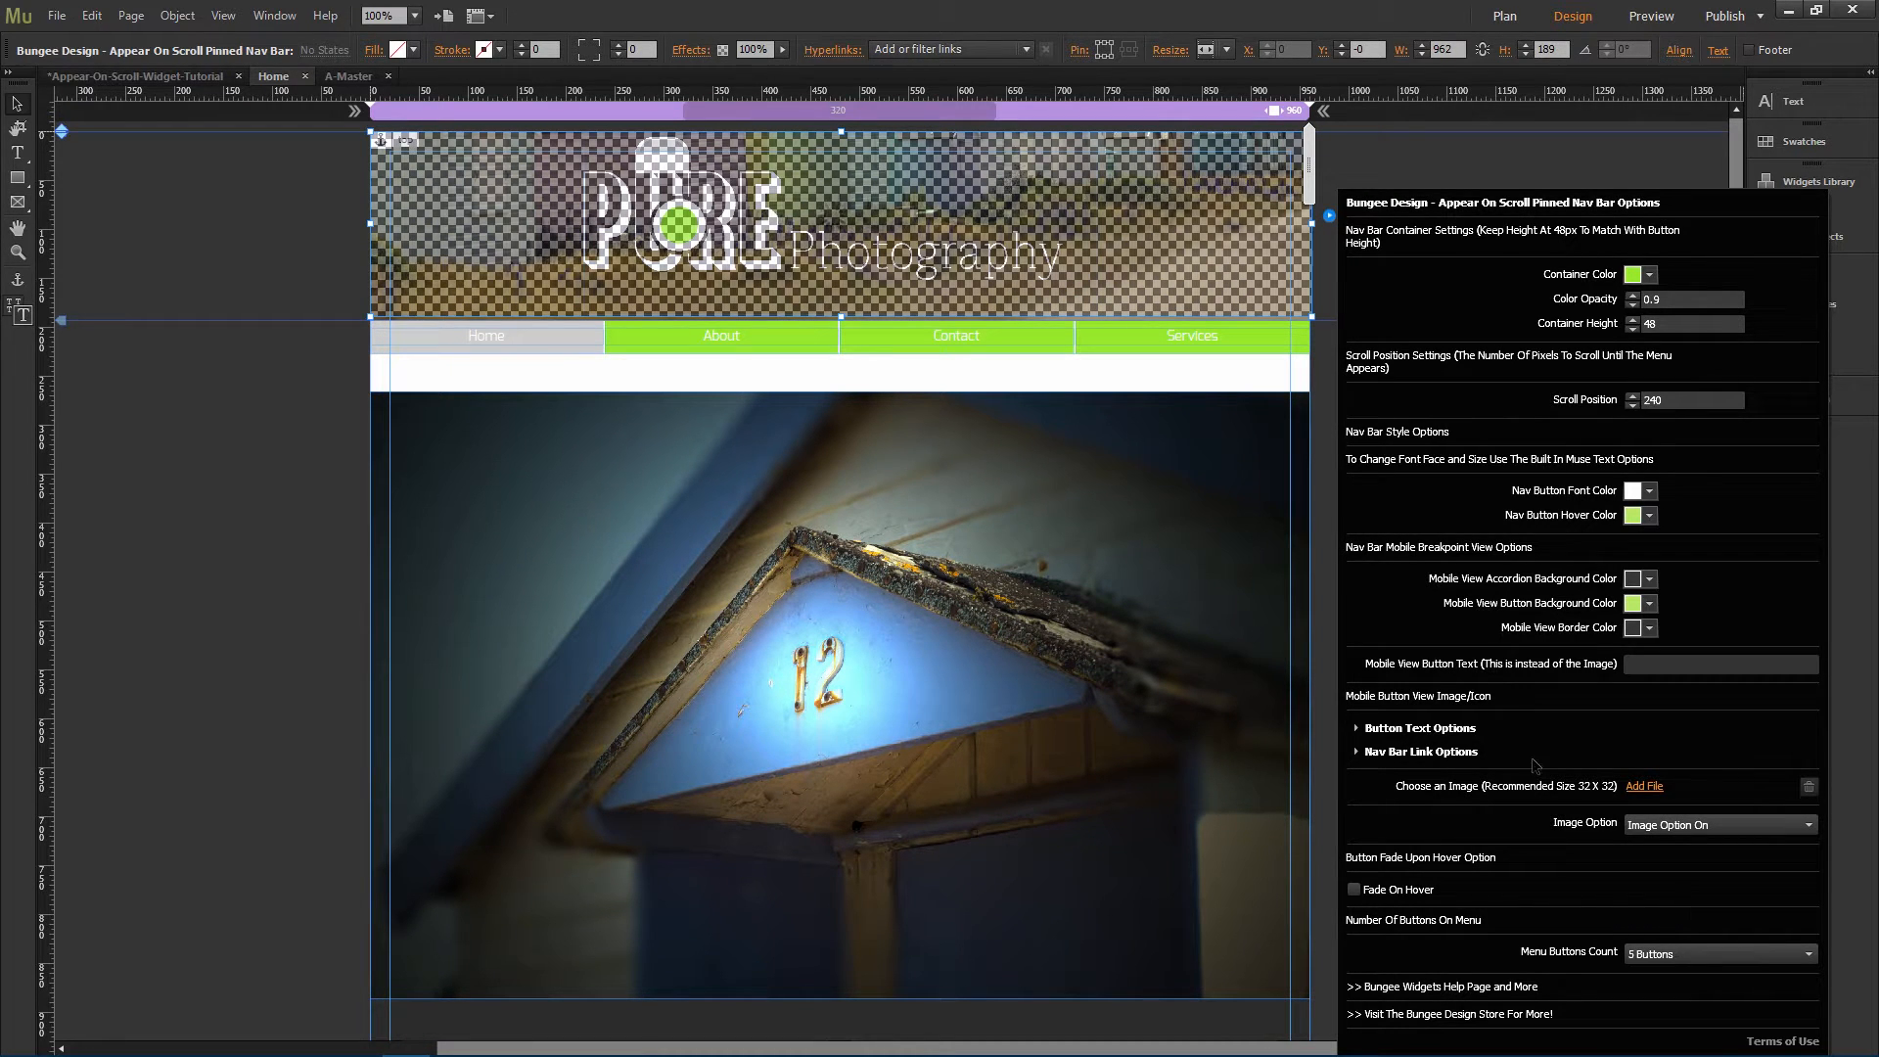
# Step: Add menu-button-of-three-horizontal-lines.png as the widget's mobile button image and close the widget options
pyautogui.click(1649, 786)
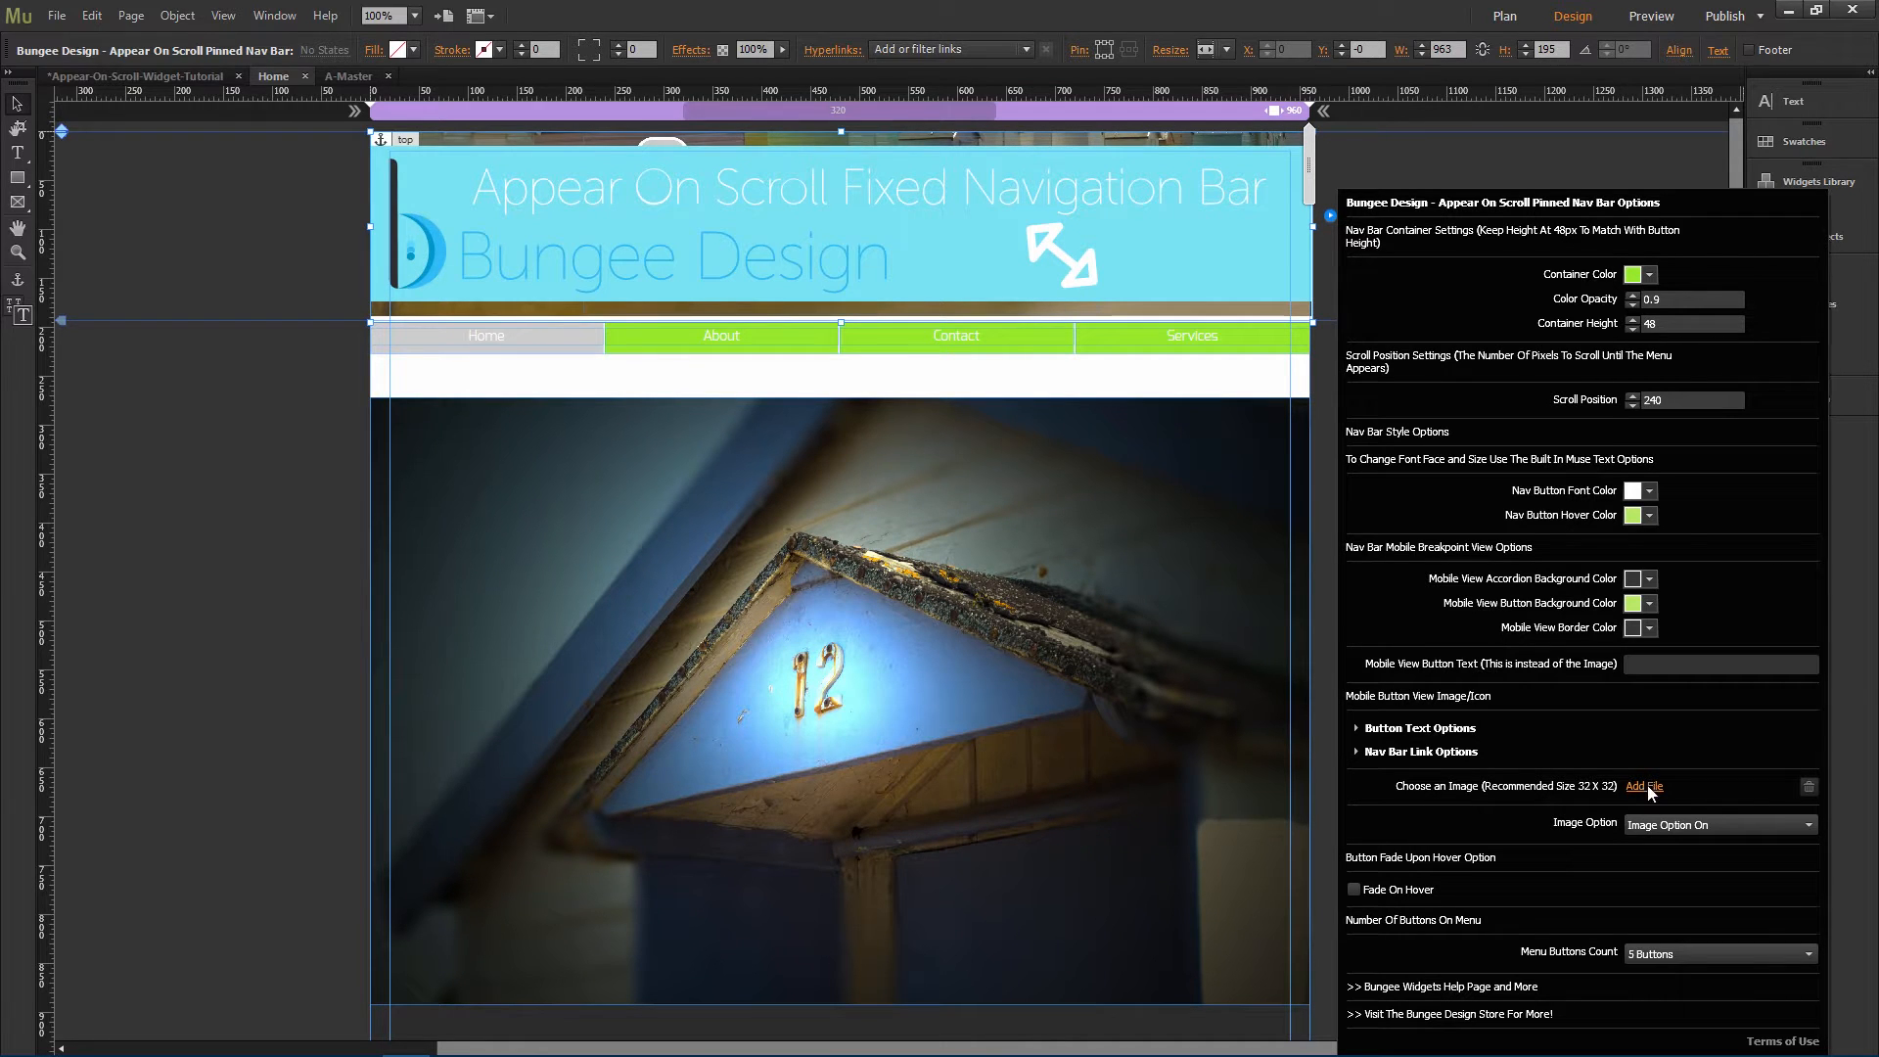
pyautogui.moveTo(752, 17); pyautogui.dragTo(888, 94)
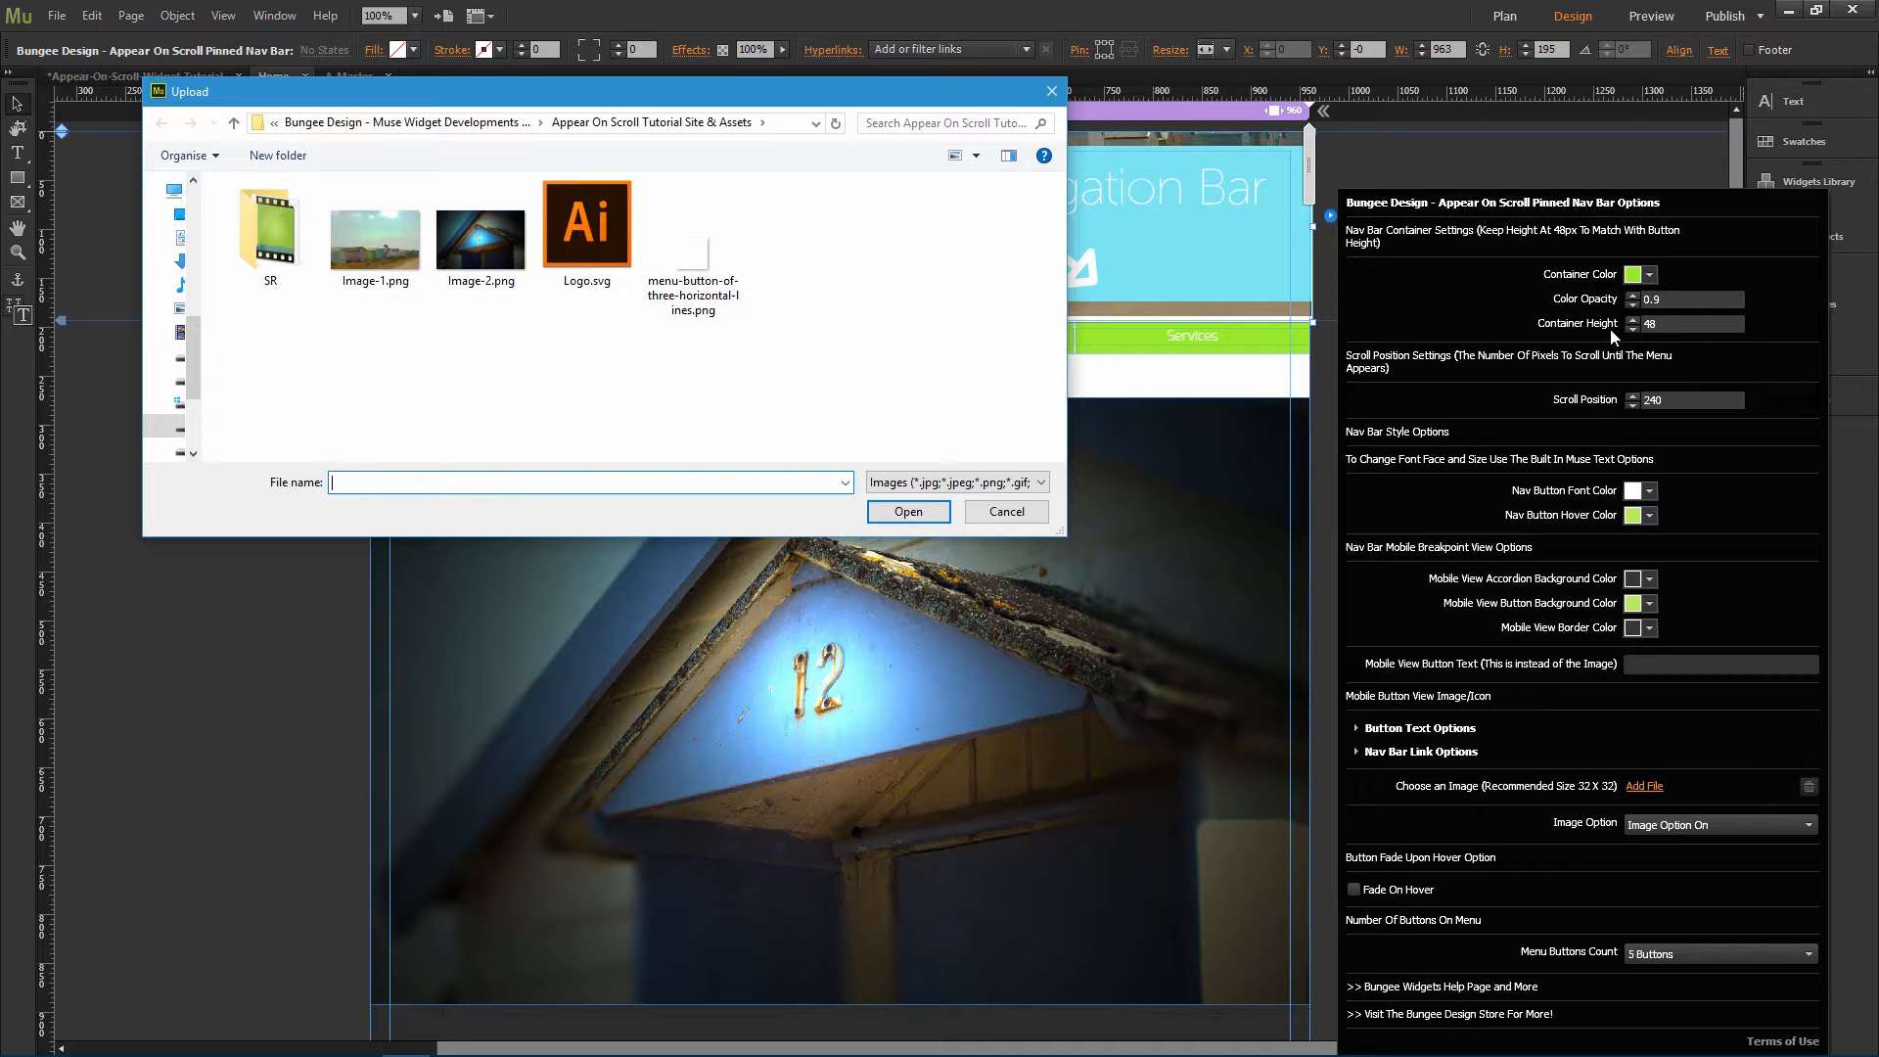
pyautogui.click(693, 253)
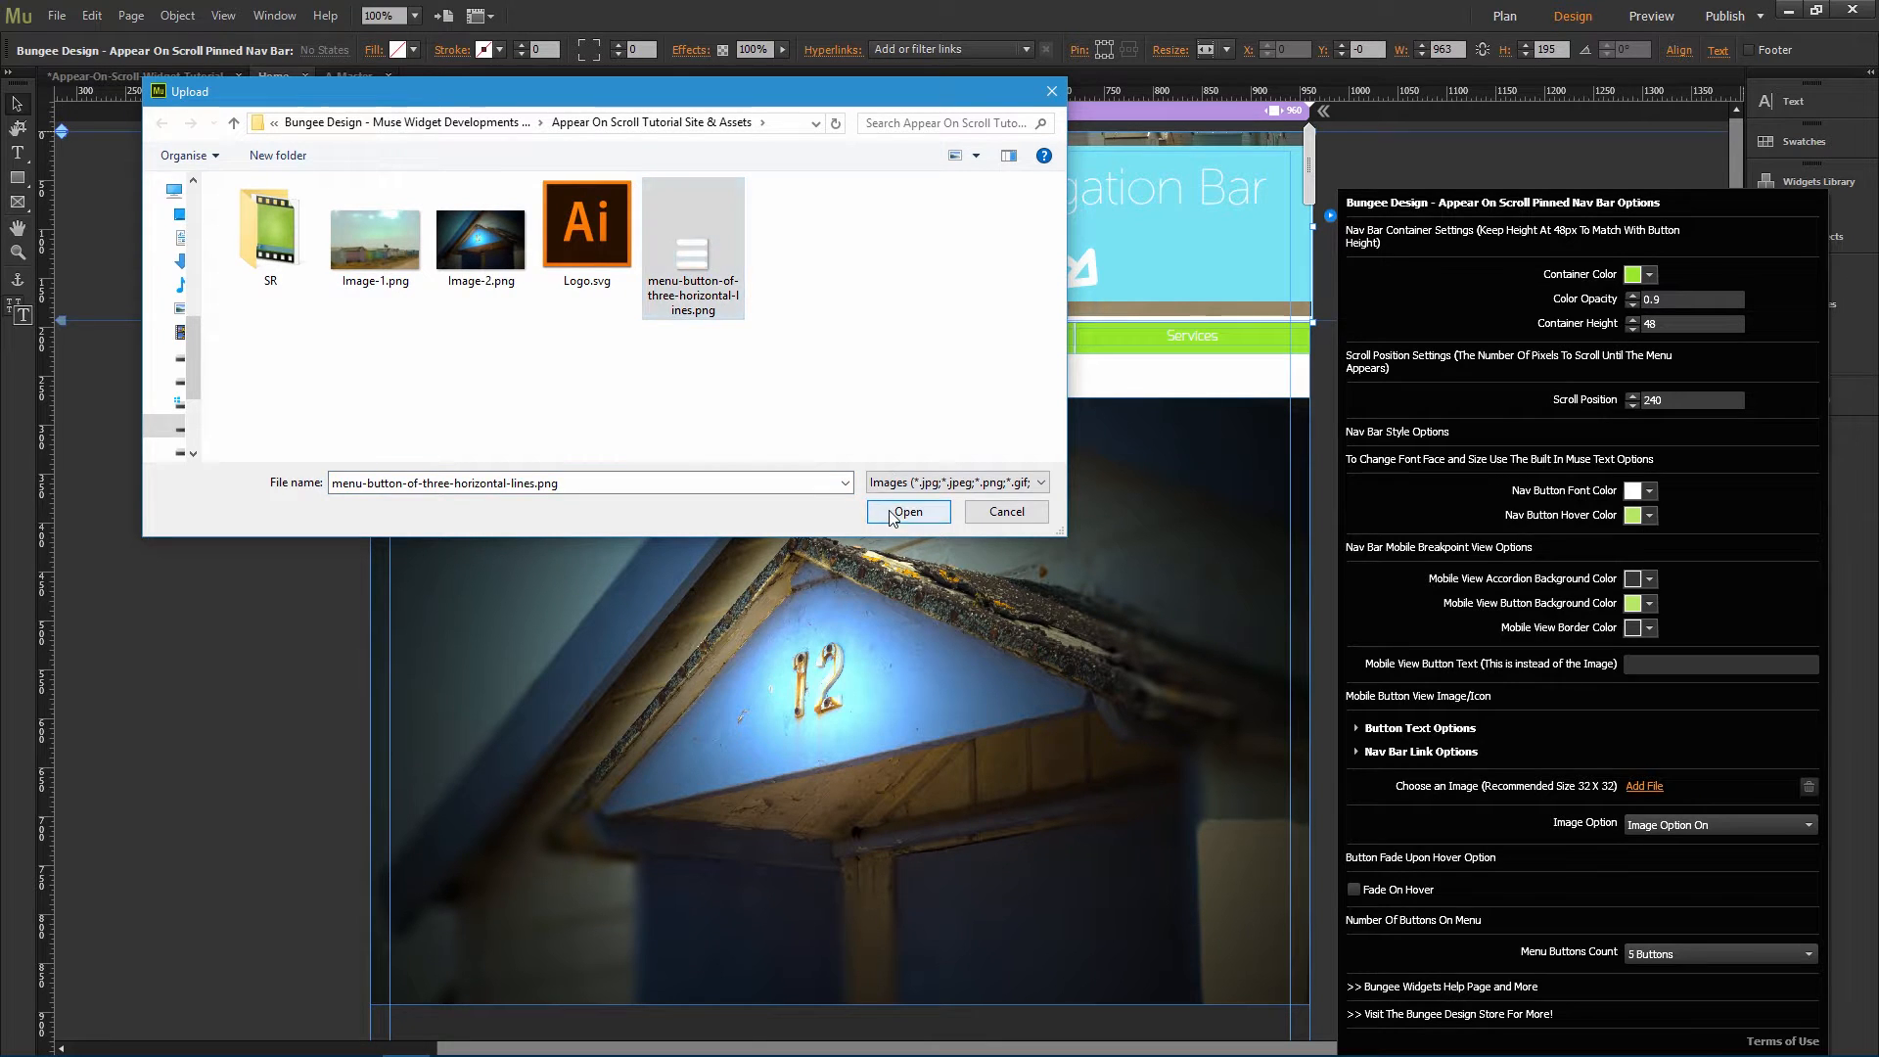
pyautogui.click(894, 512)
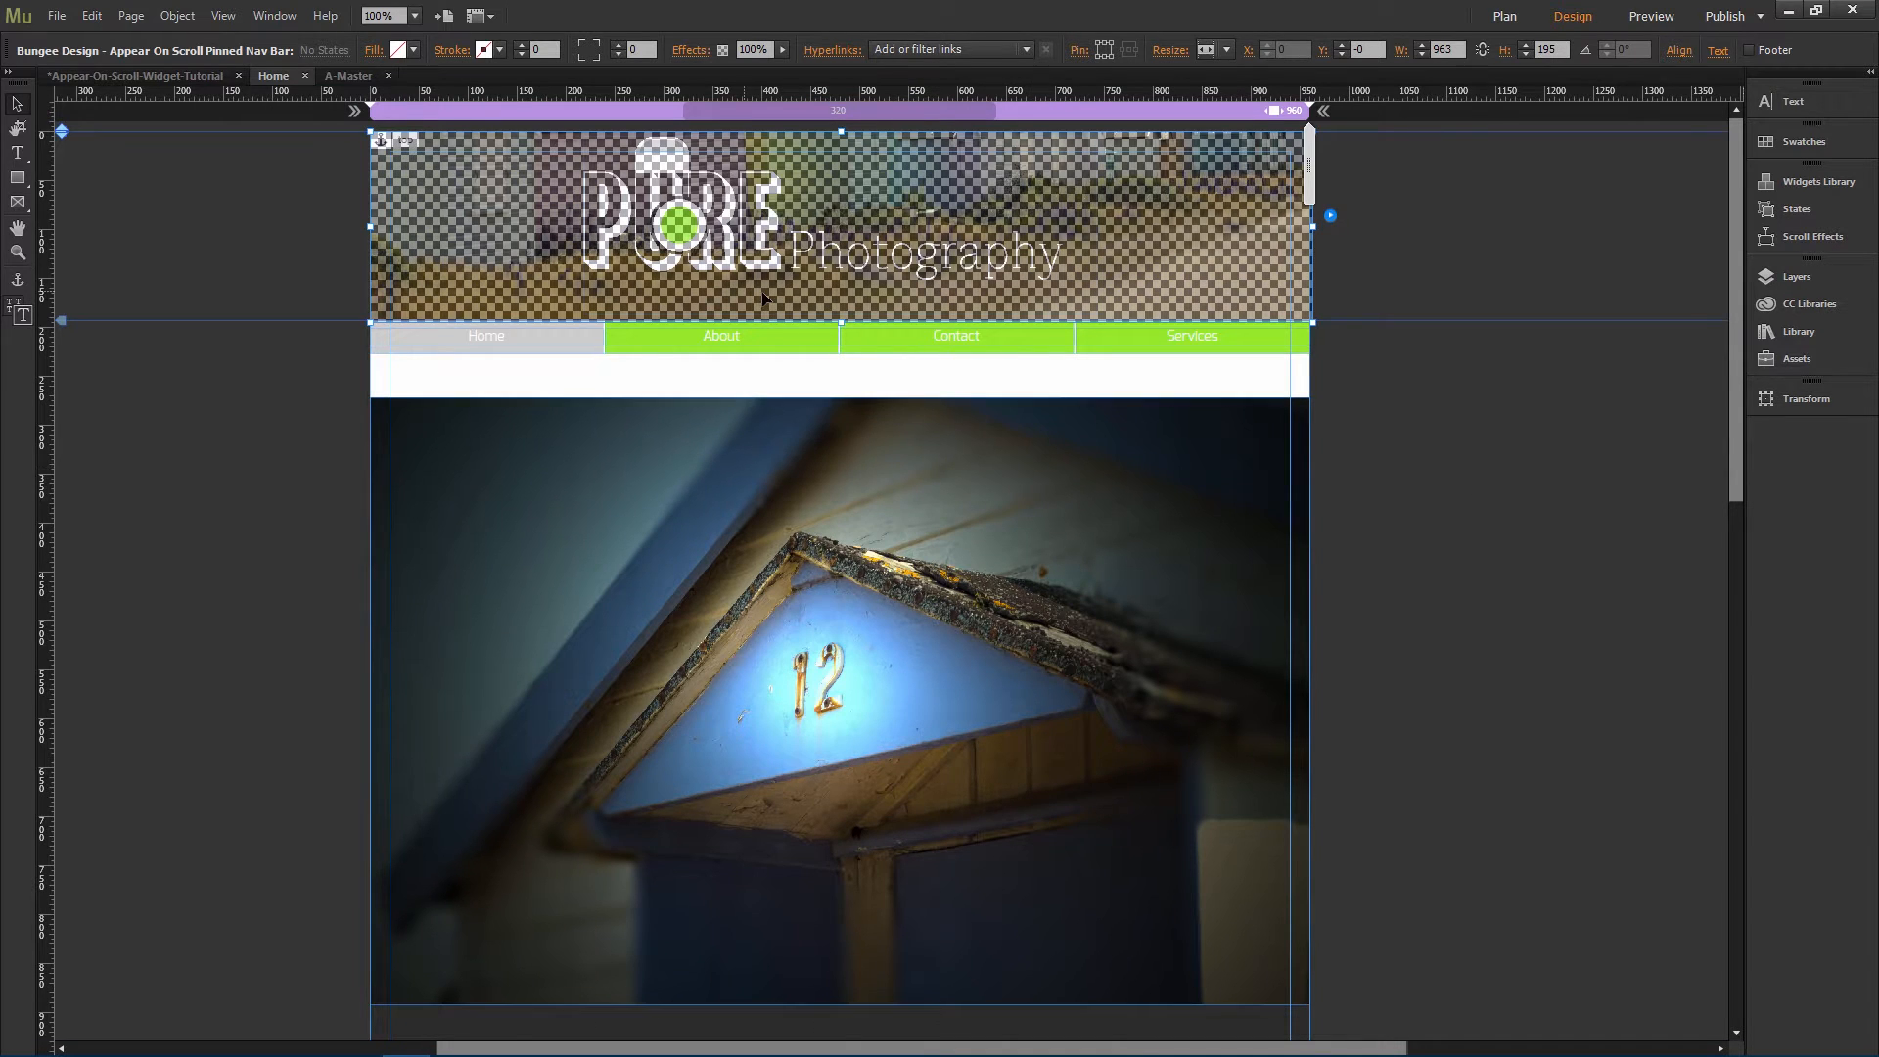
pyautogui.click(1471, 468)
# Step: Select the large photo and all content rectangles below it and move them up against the green menu, at about Y 227
pyautogui.click(700, 516)
pyautogui.scroll(-7, 701, 509)
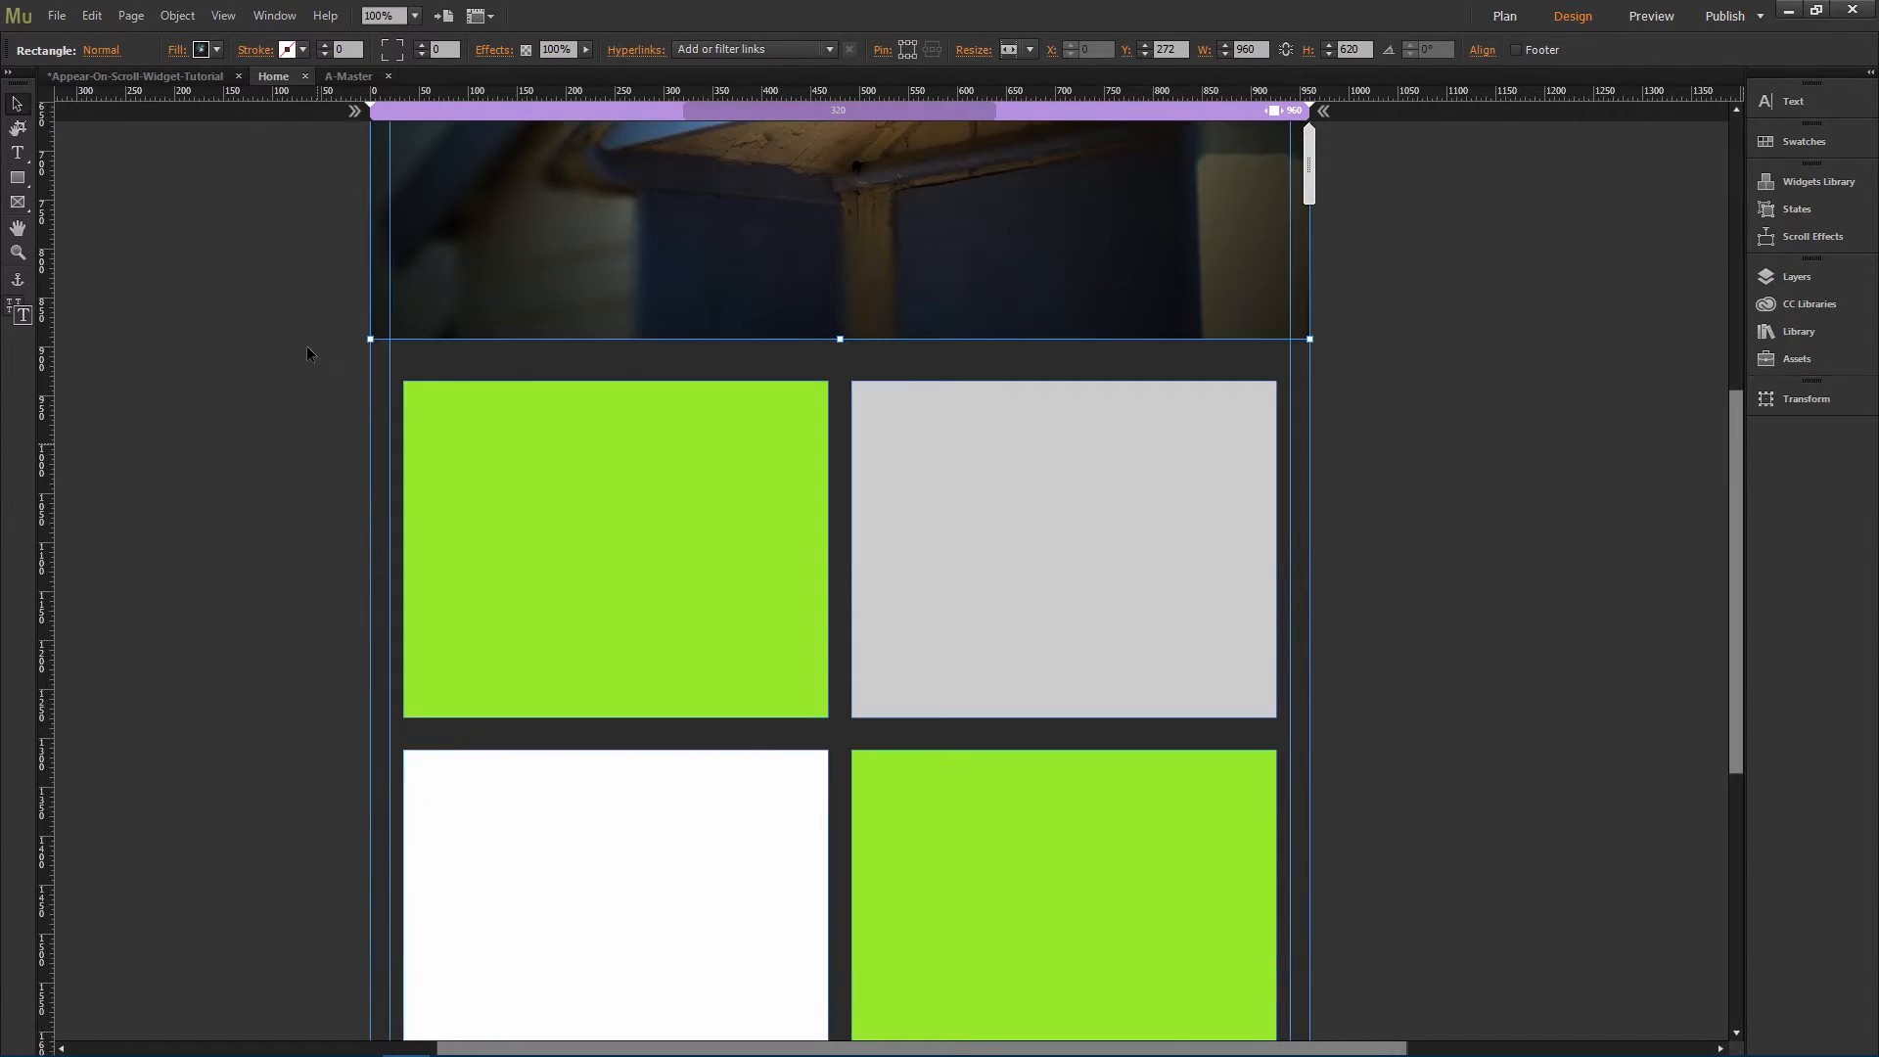
pyautogui.moveTo(308, 231); pyautogui.dragTo(1471, 953)
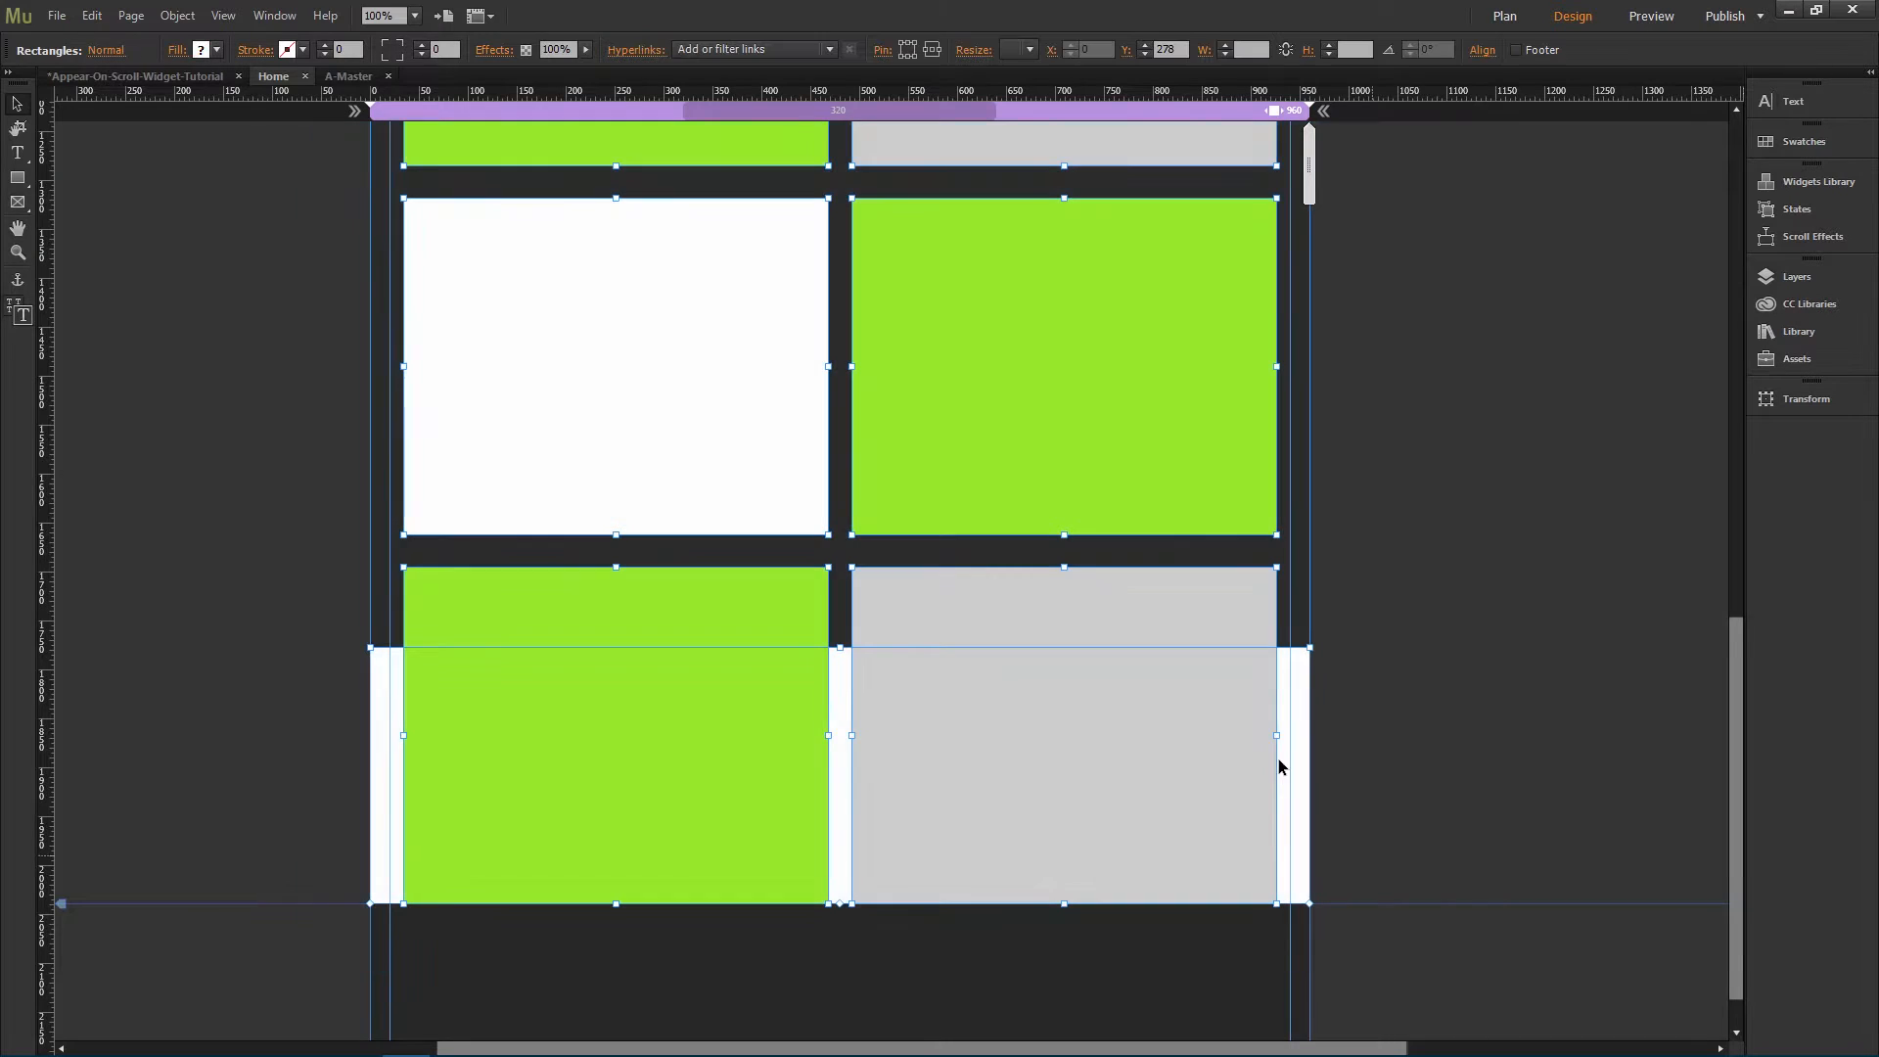
pyautogui.scroll(-1, 1223, 771)
pyautogui.scroll(8, 1077, 705)
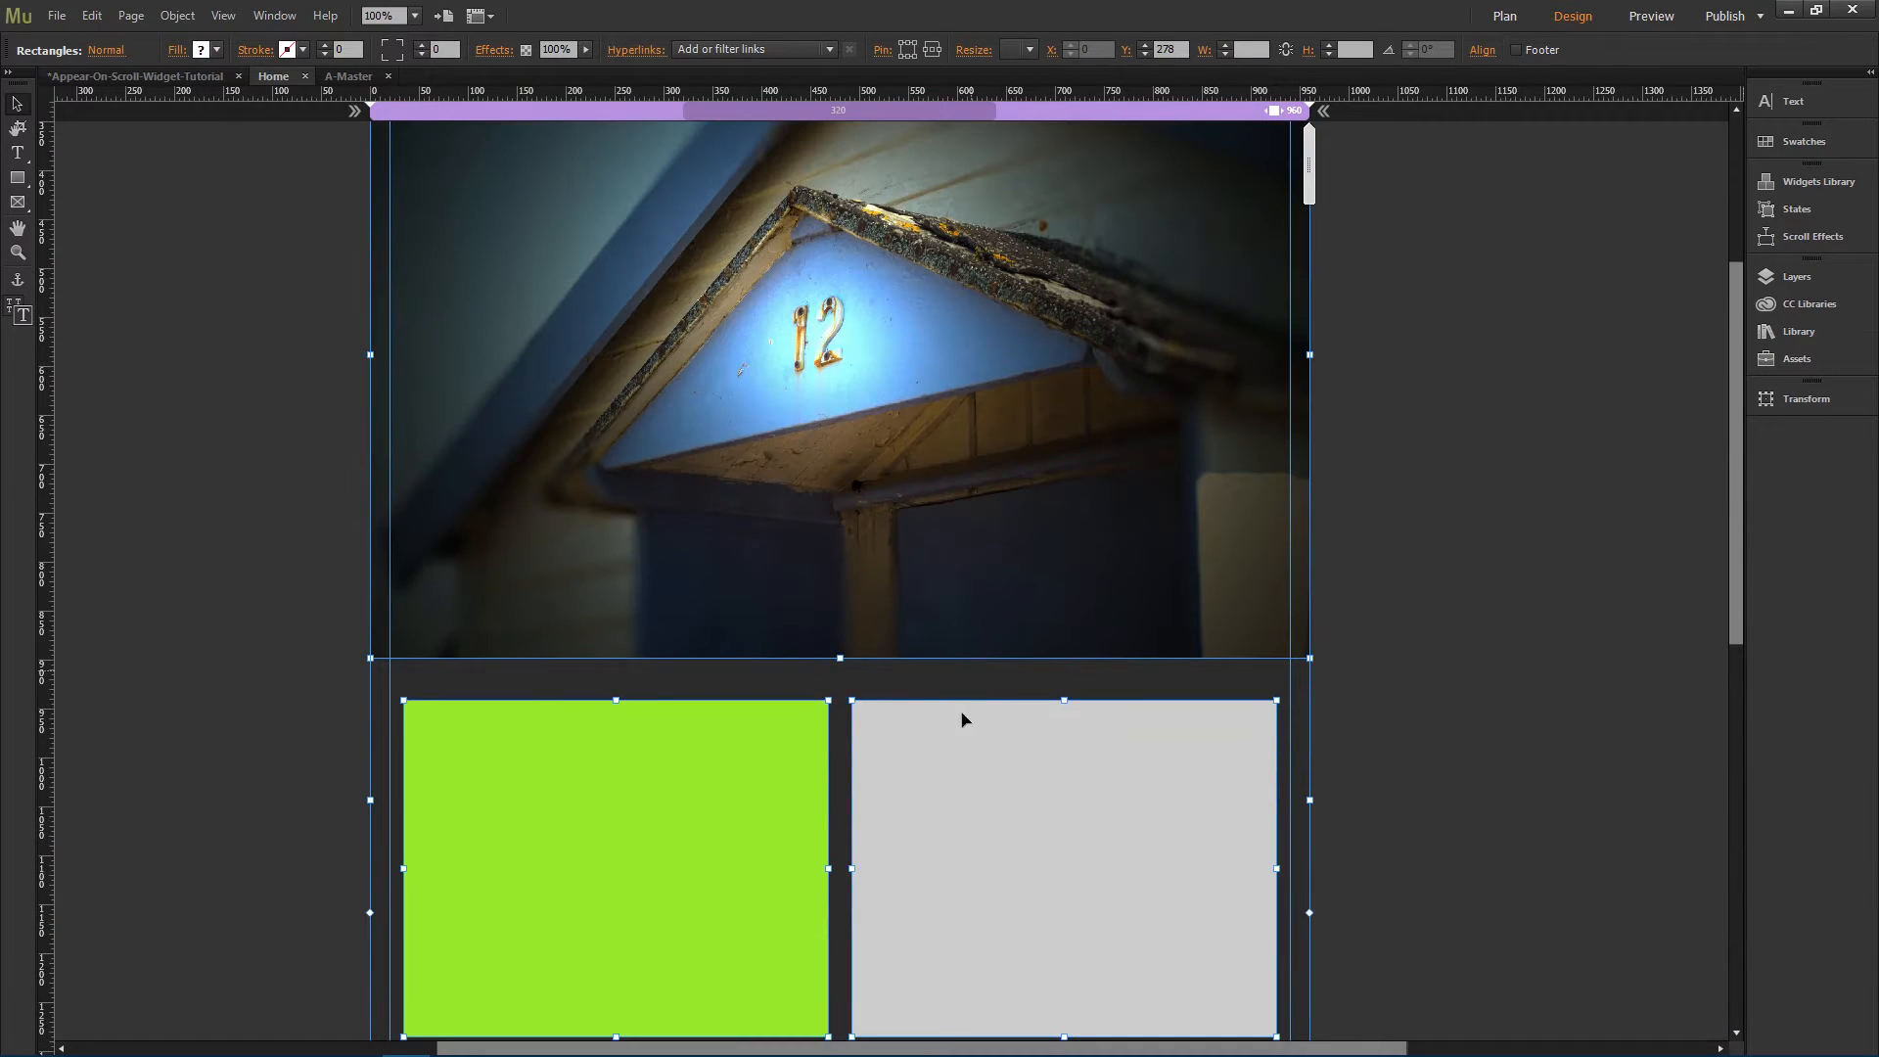
pyautogui.scroll(3, 971, 631)
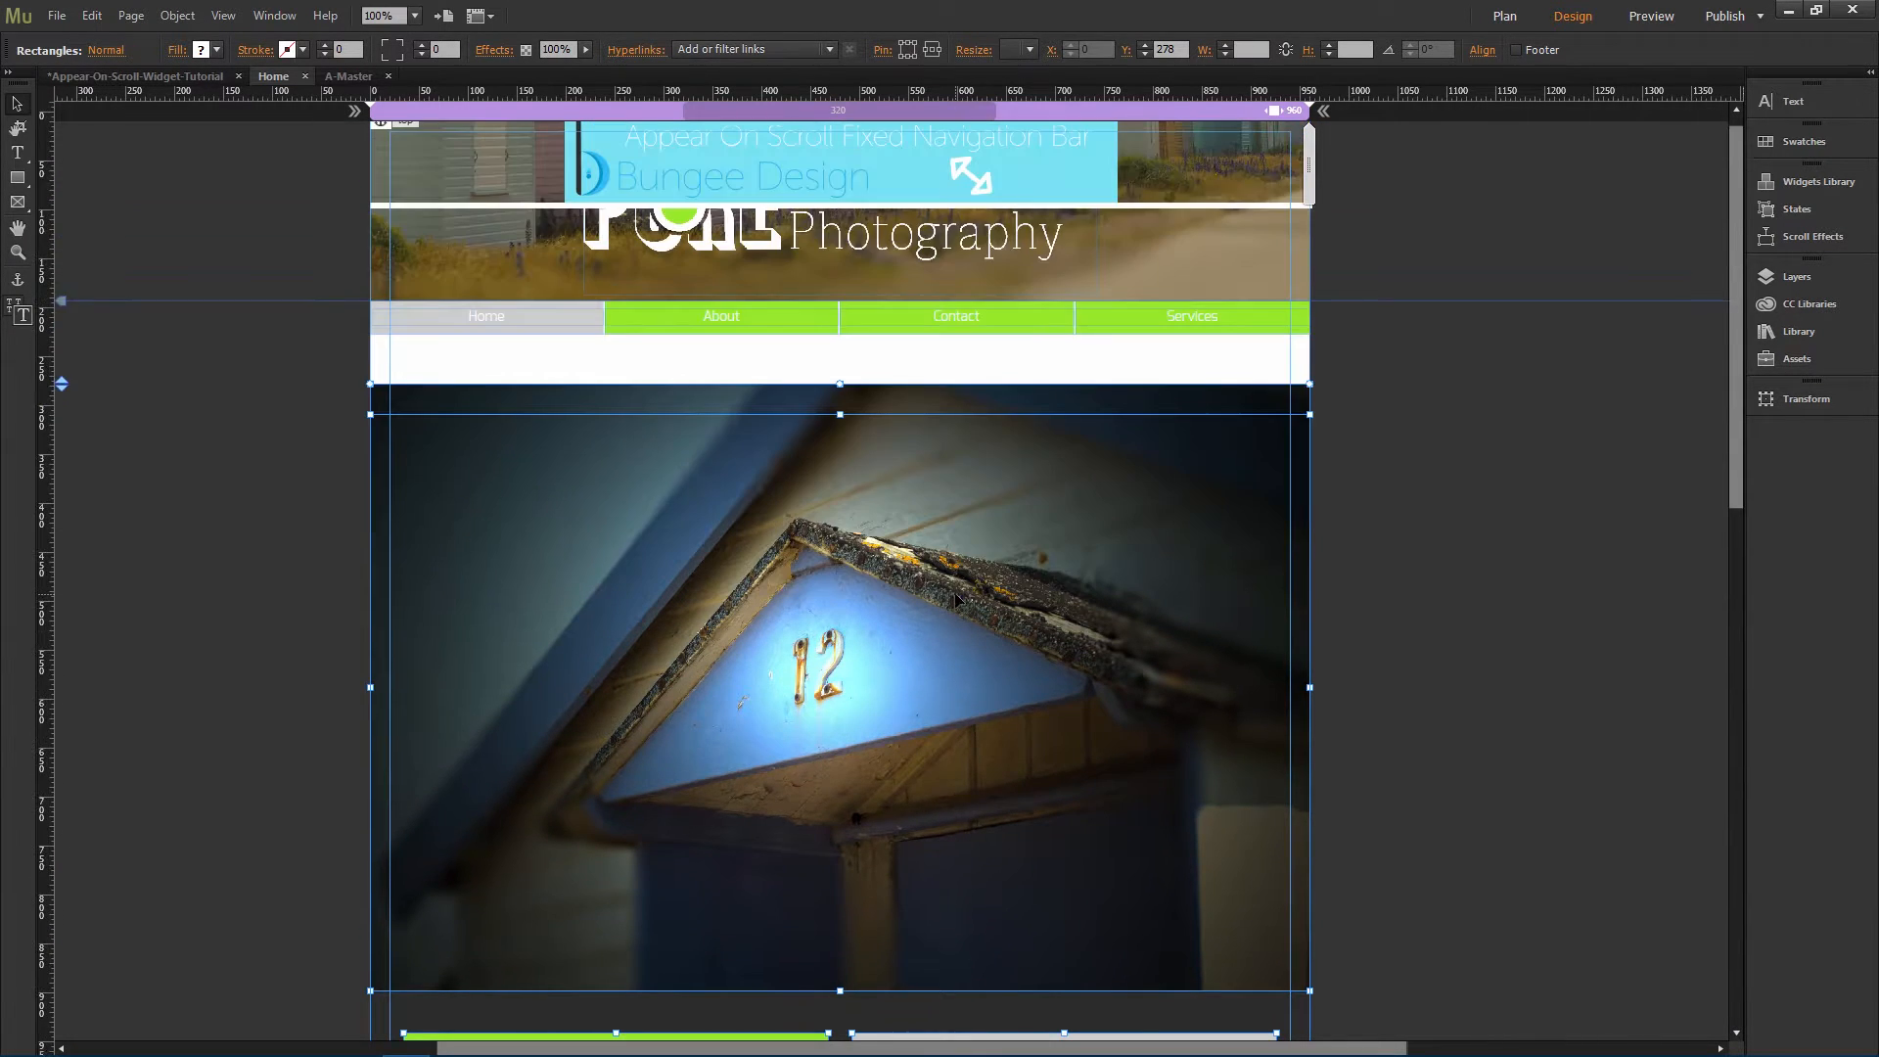
pyautogui.moveTo(917, 626); pyautogui.dragTo(918, 596)
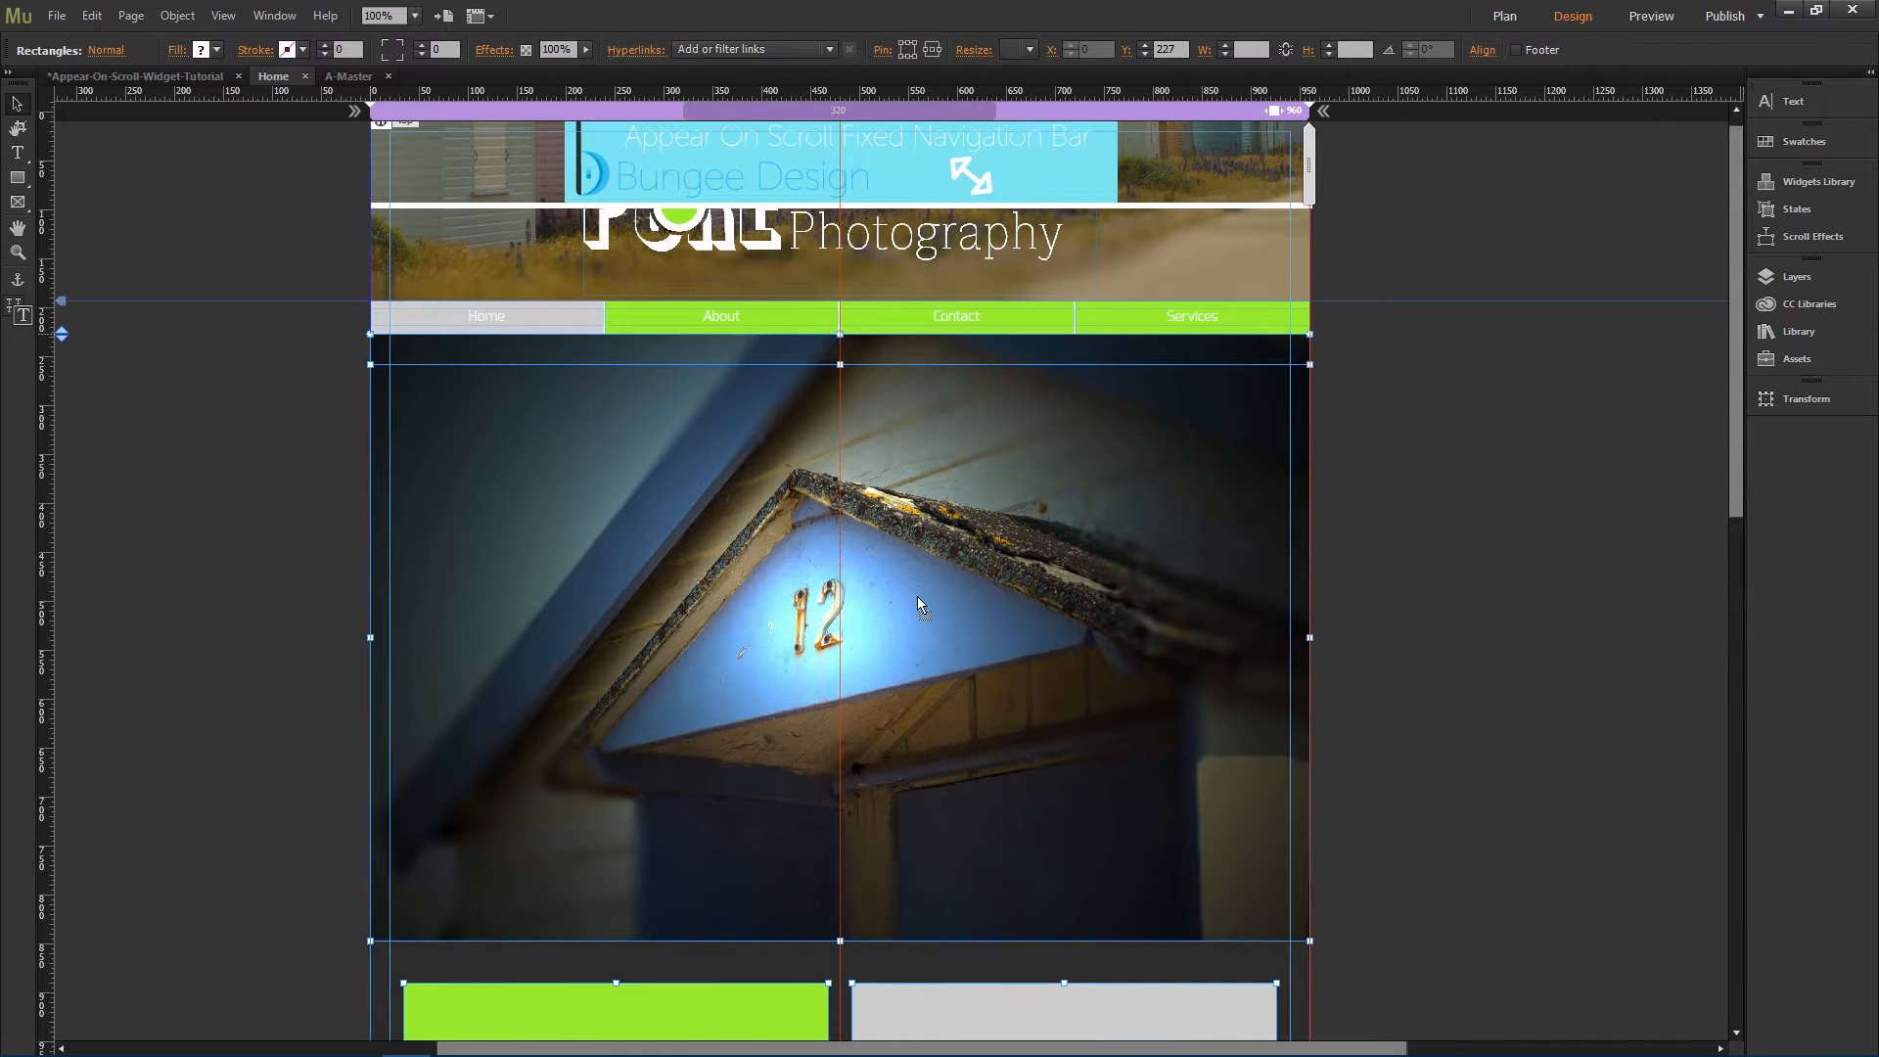
pyautogui.click(174, 585)
# Step: Preview the page in the browser and compare the scrolled nav bar at wide and narrow window widths
pyautogui.click(57, 16)
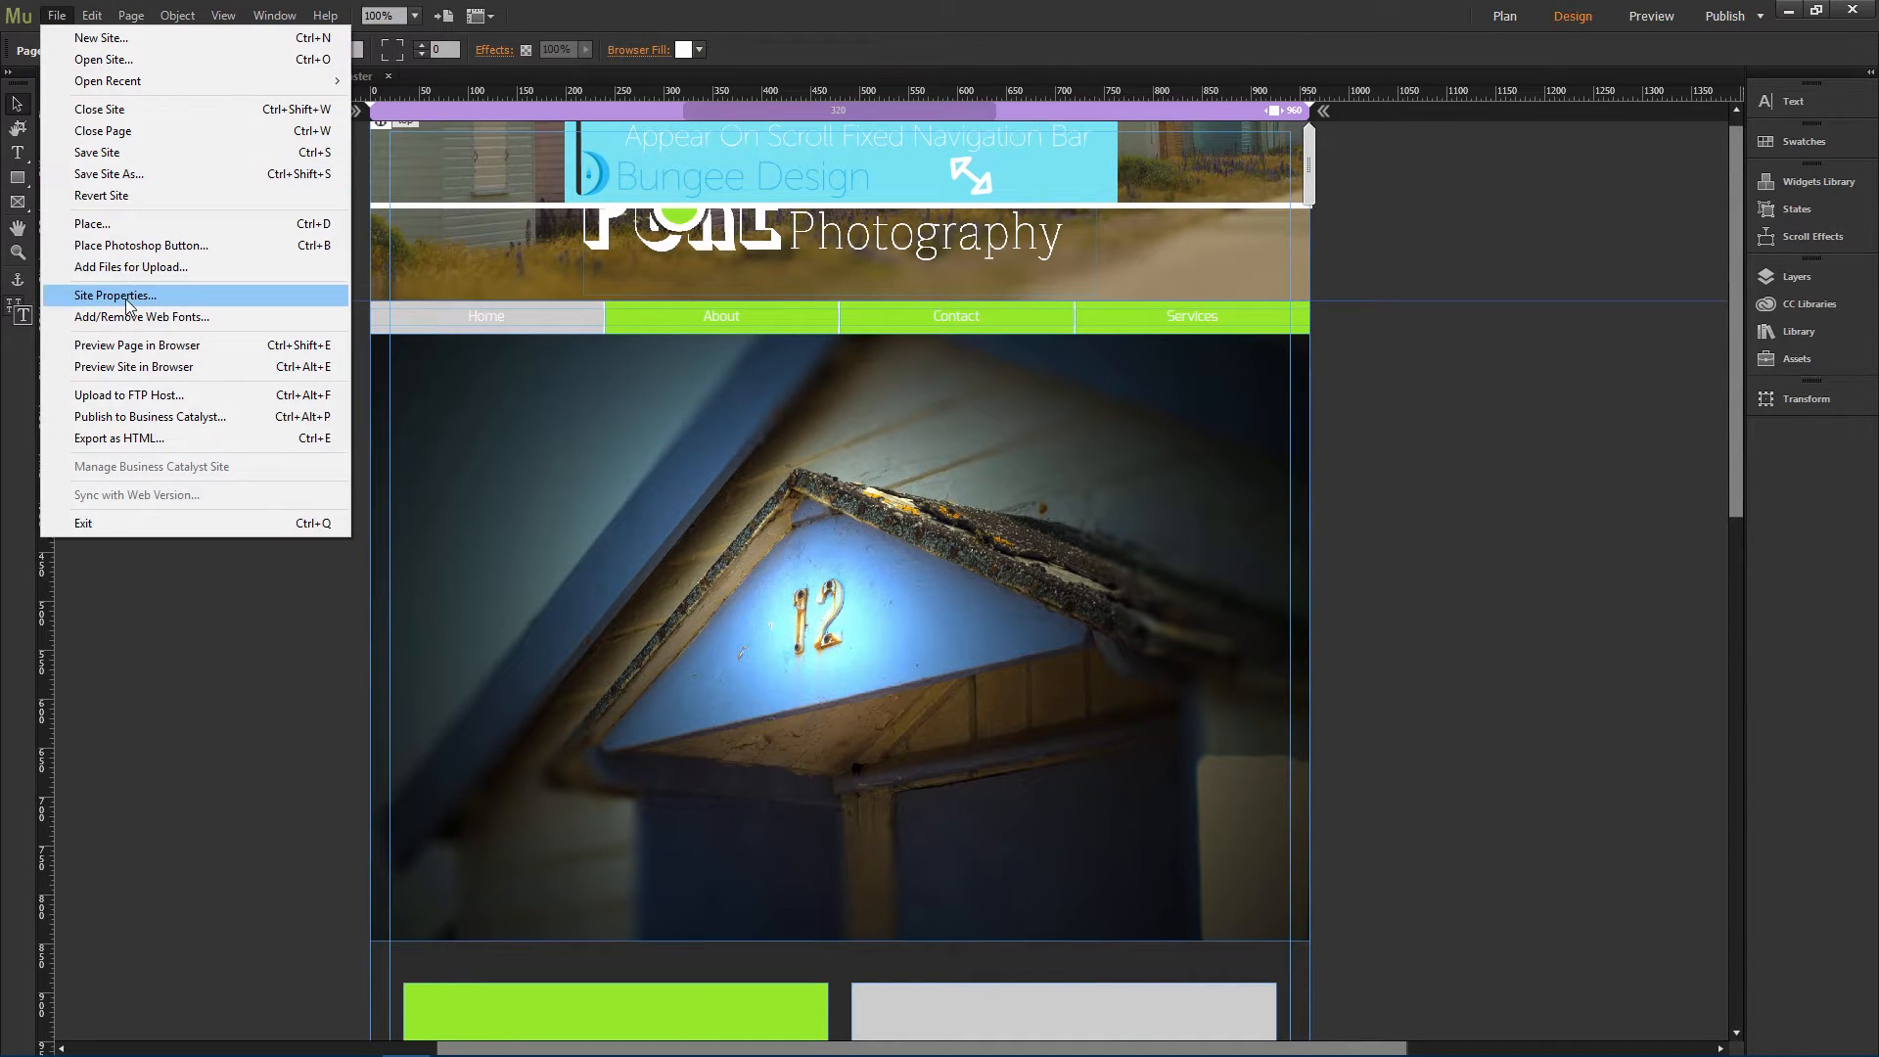
pyautogui.click(134, 348)
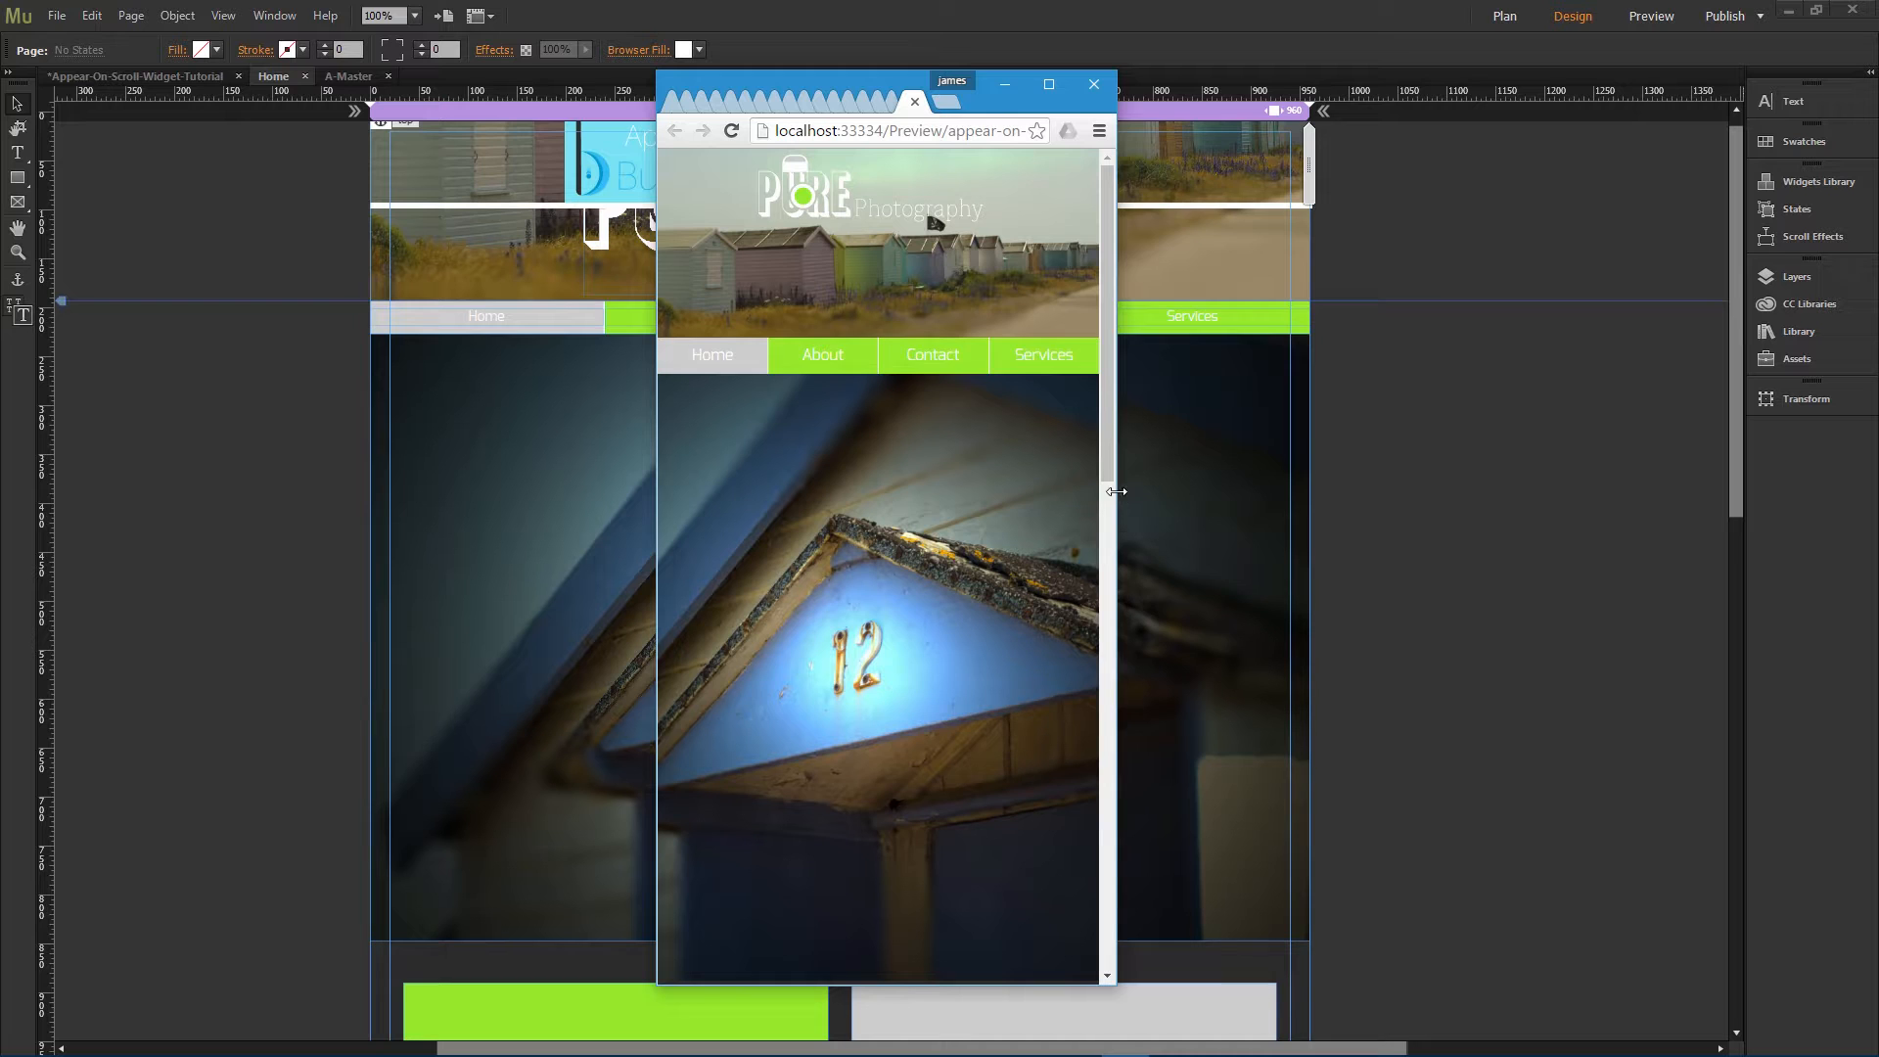
pyautogui.moveTo(1115, 500); pyautogui.dragTo(1469, 509)
pyautogui.scroll(-1, 1112, 536)
pyautogui.scroll(-2, 1112, 536)
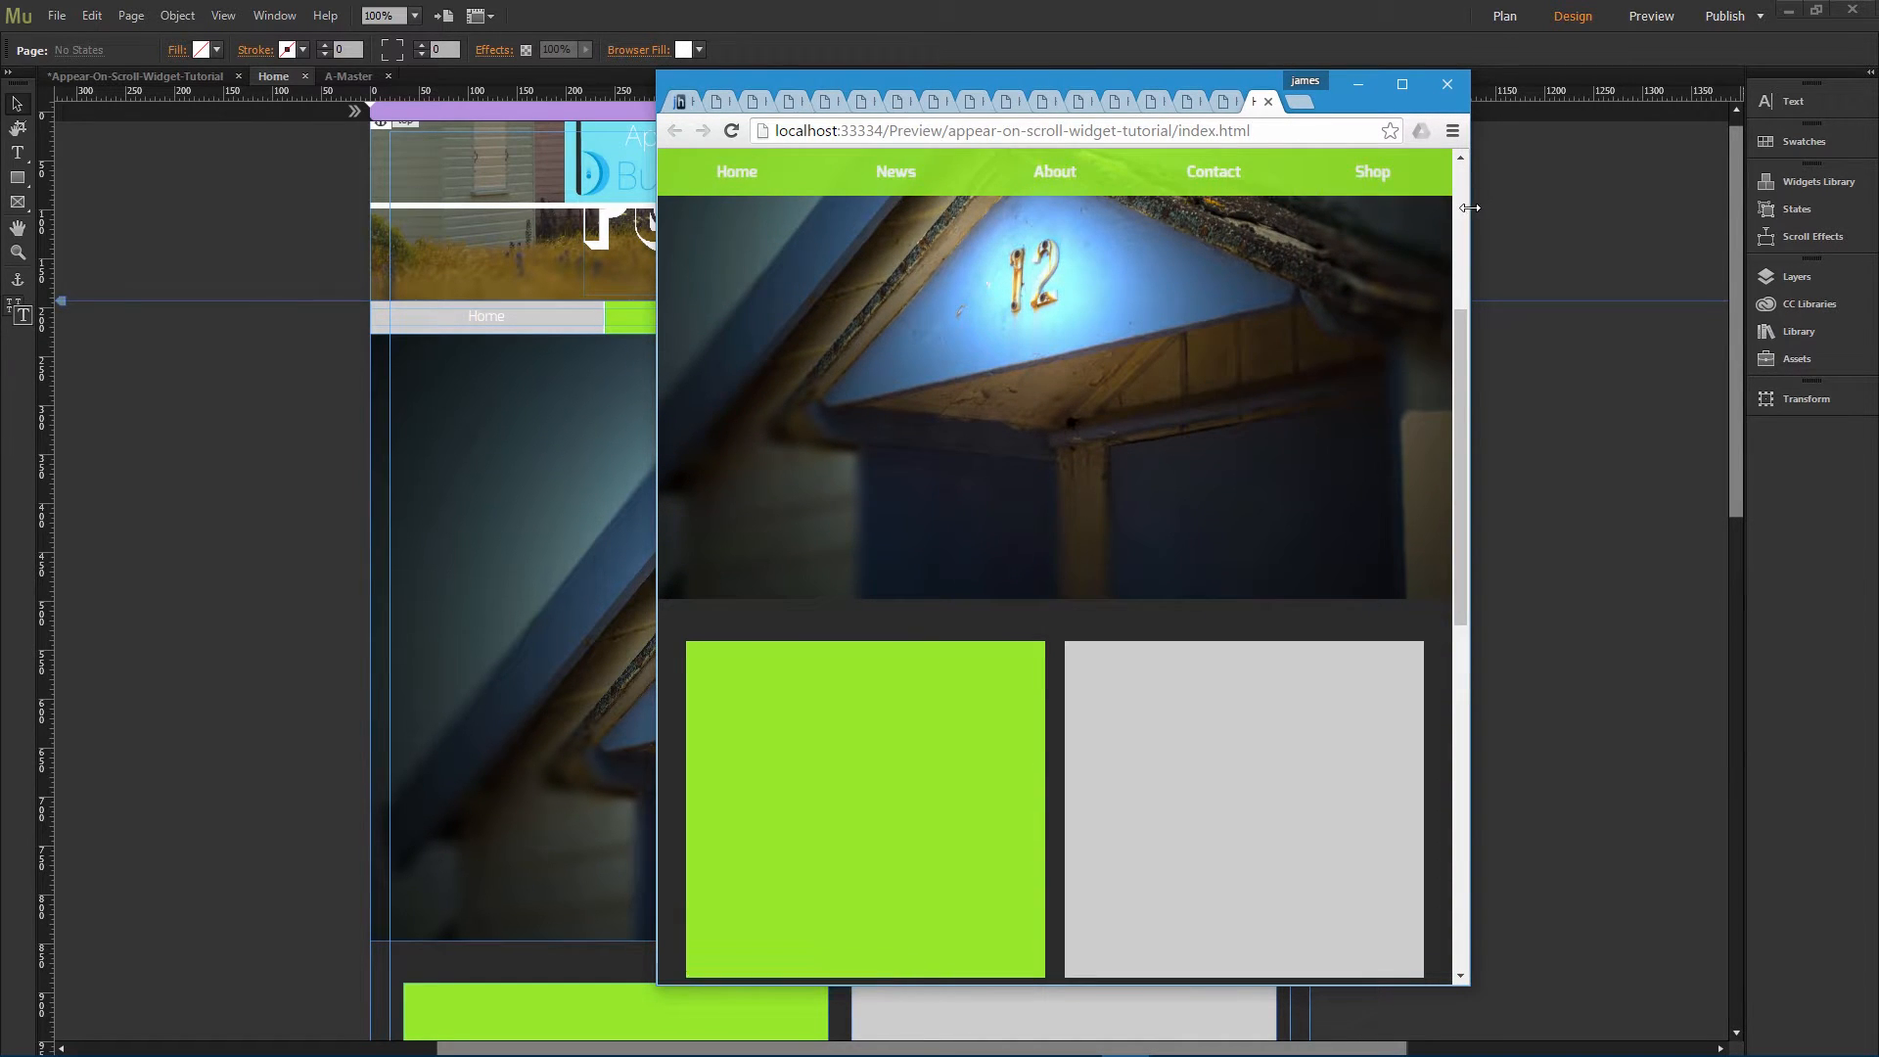
pyautogui.moveTo(1470, 203); pyautogui.dragTo(1076, 250)
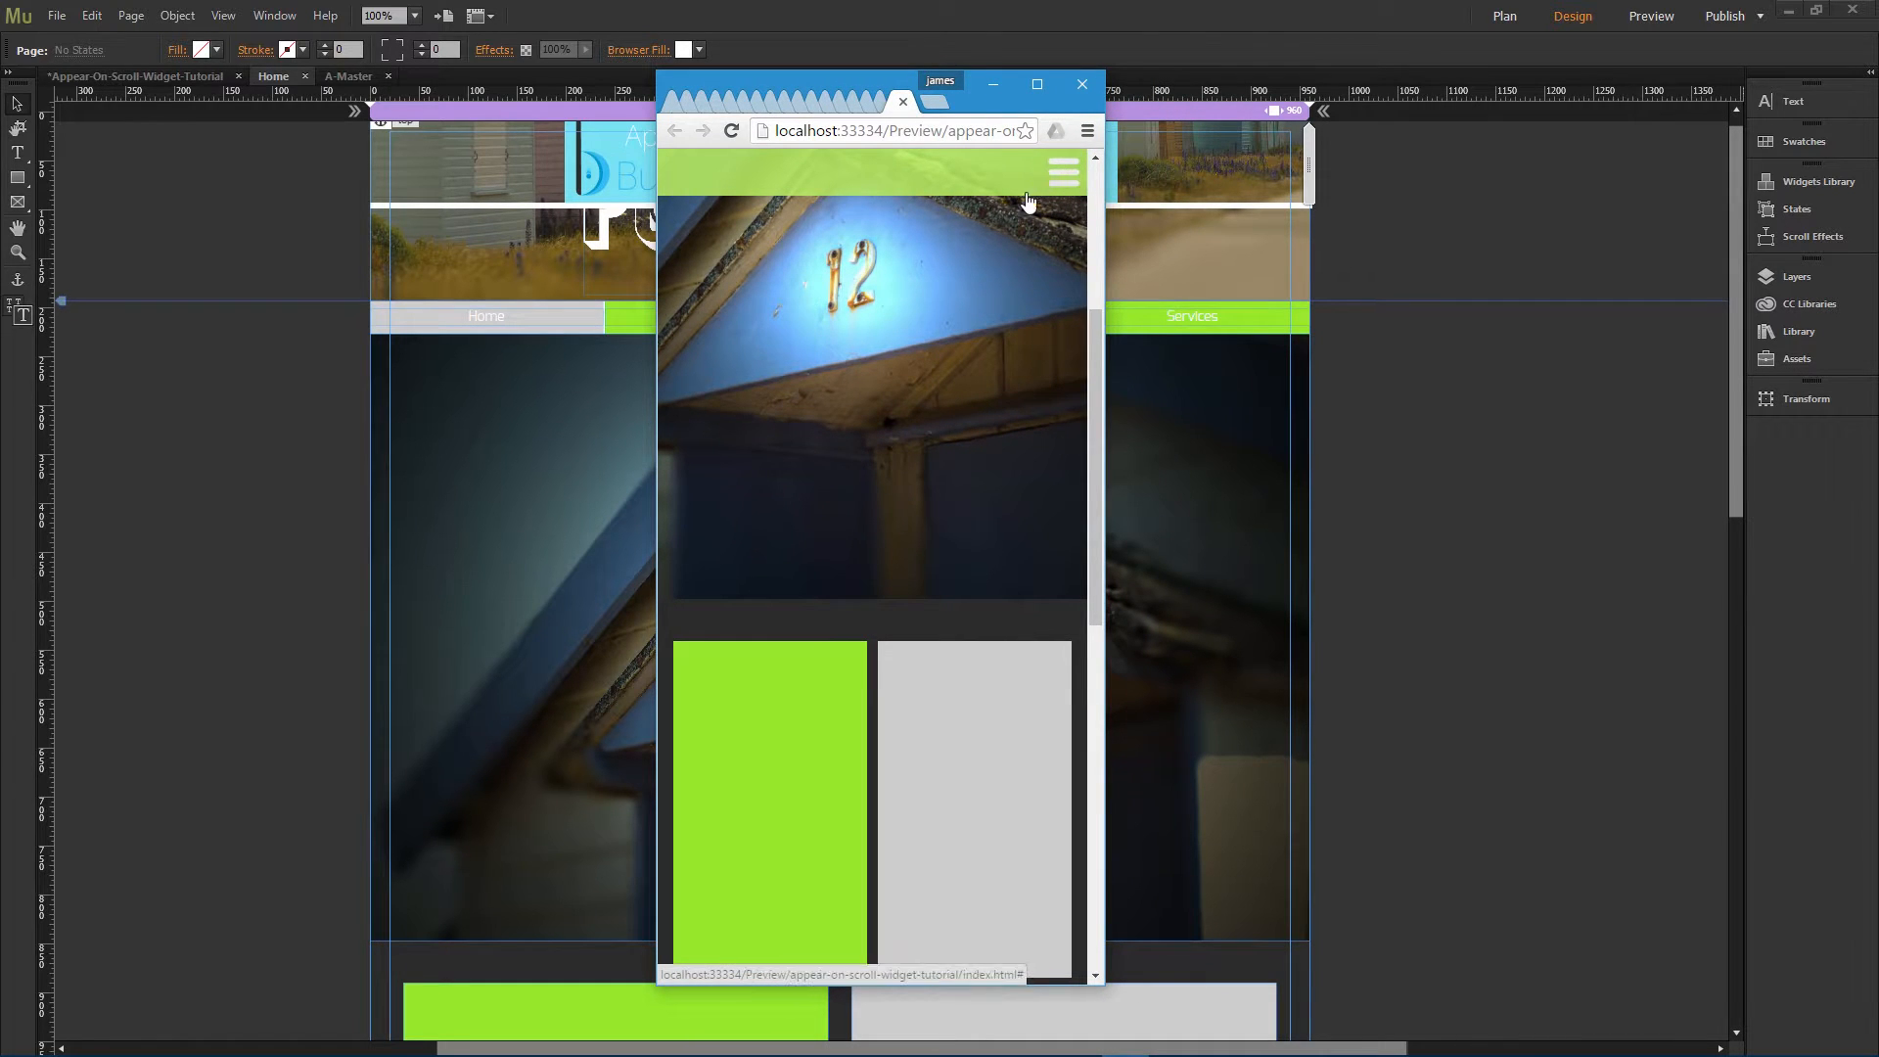
pyautogui.scroll(3, 966, 276)
pyautogui.scroll(-1, 966, 283)
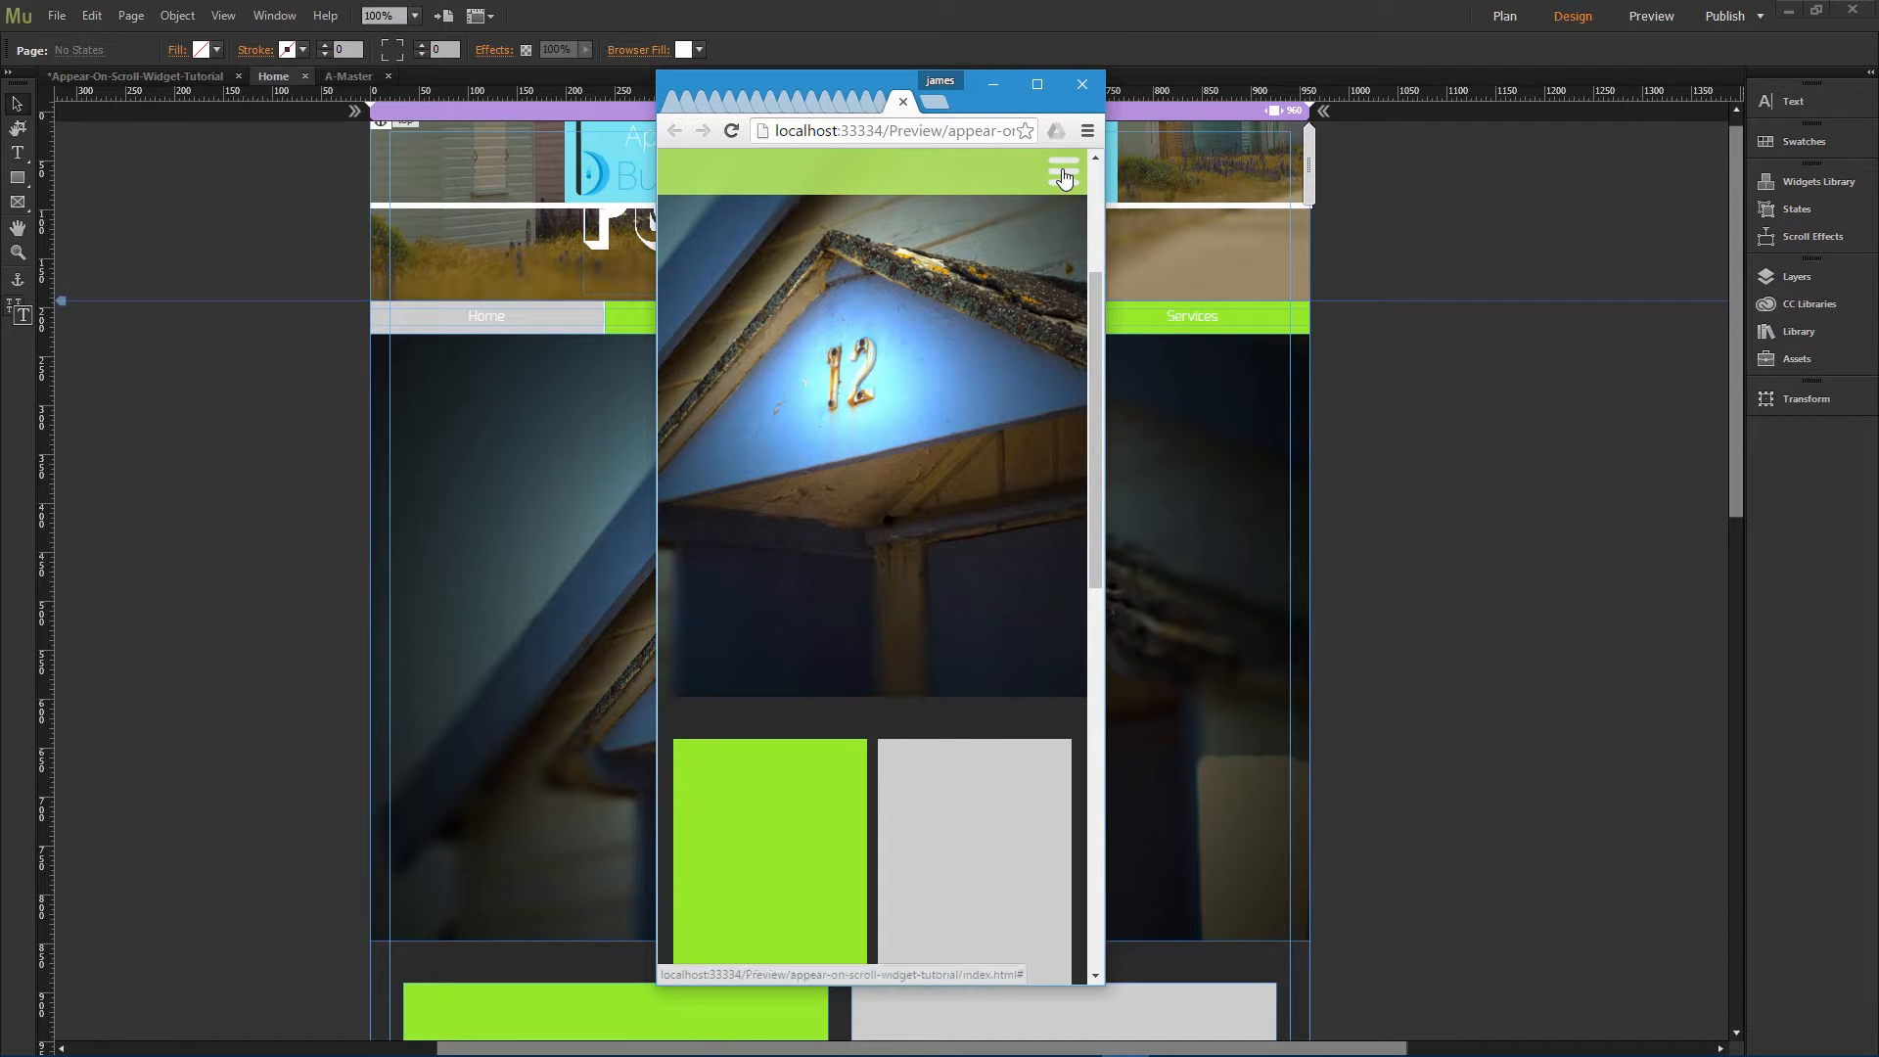
# Step: Test expanding and collapsing the mobile menu from its icon and bar, and widen the preview window
pyautogui.click(1064, 176)
pyautogui.click(958, 171)
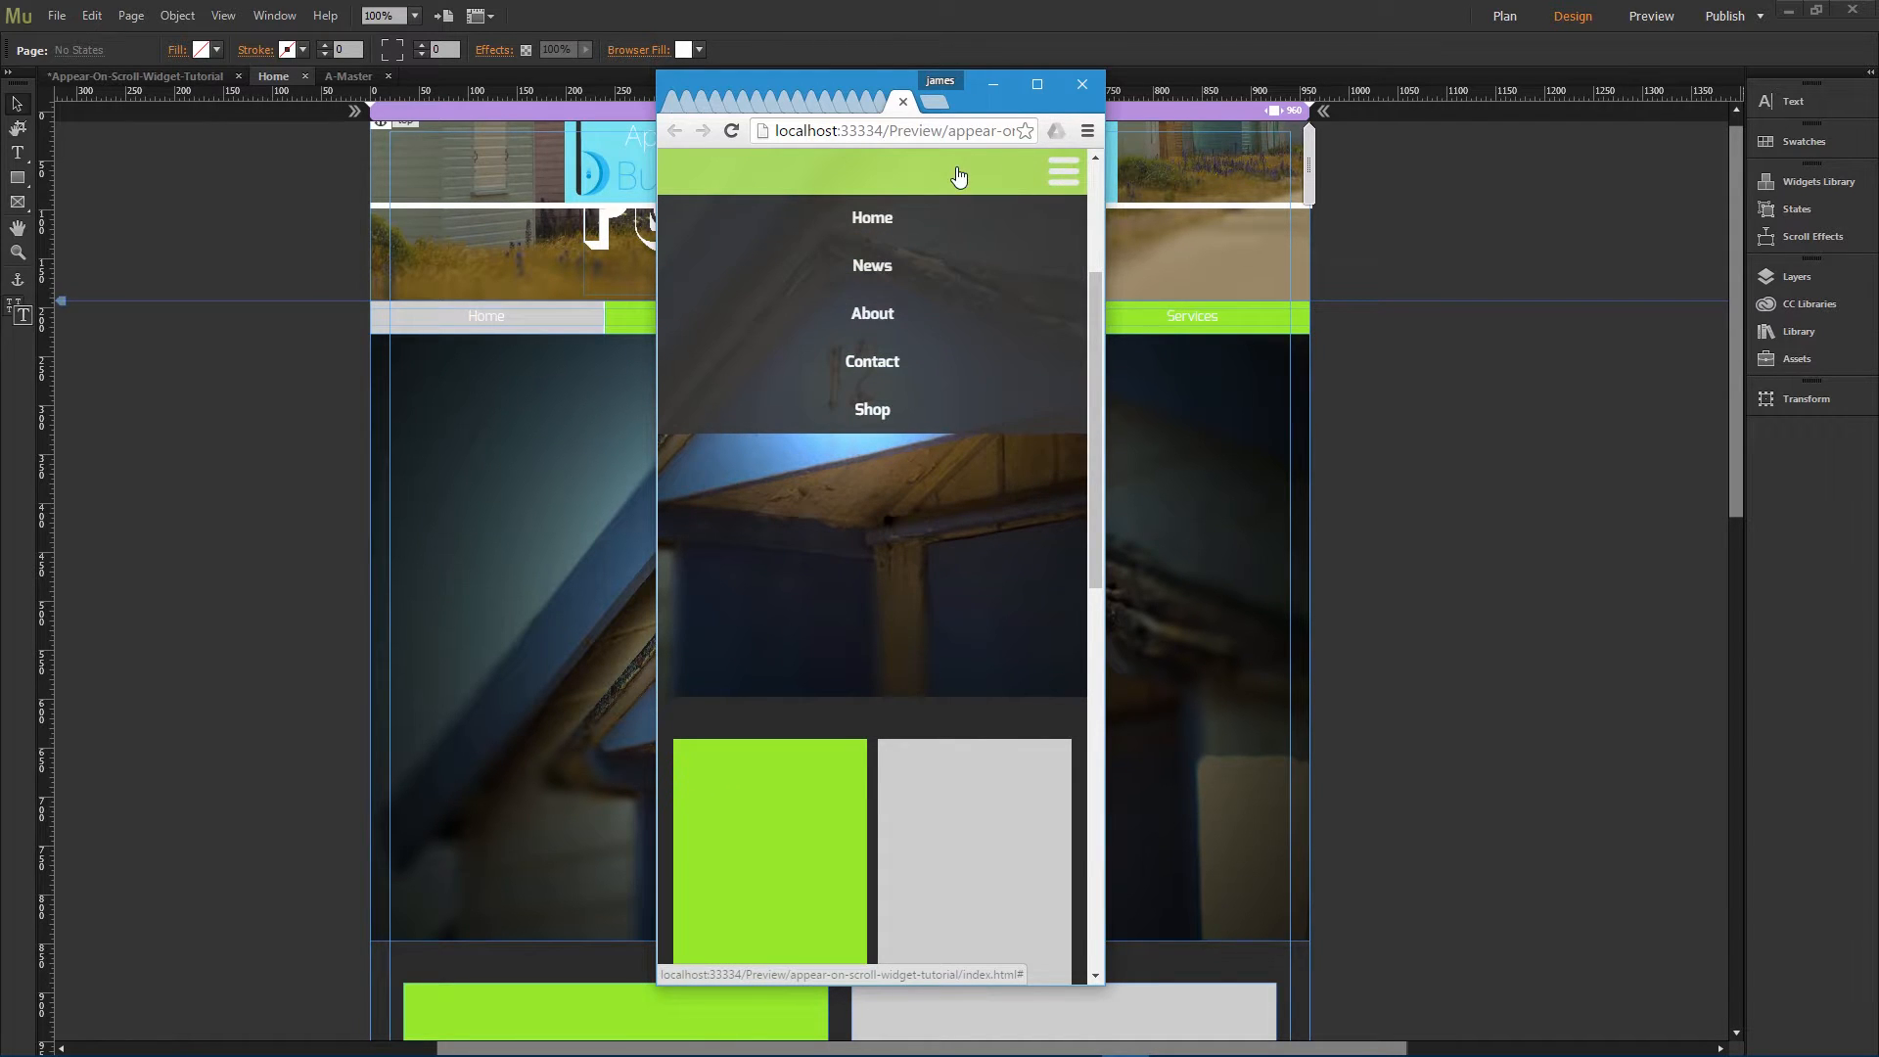
pyautogui.click(873, 164)
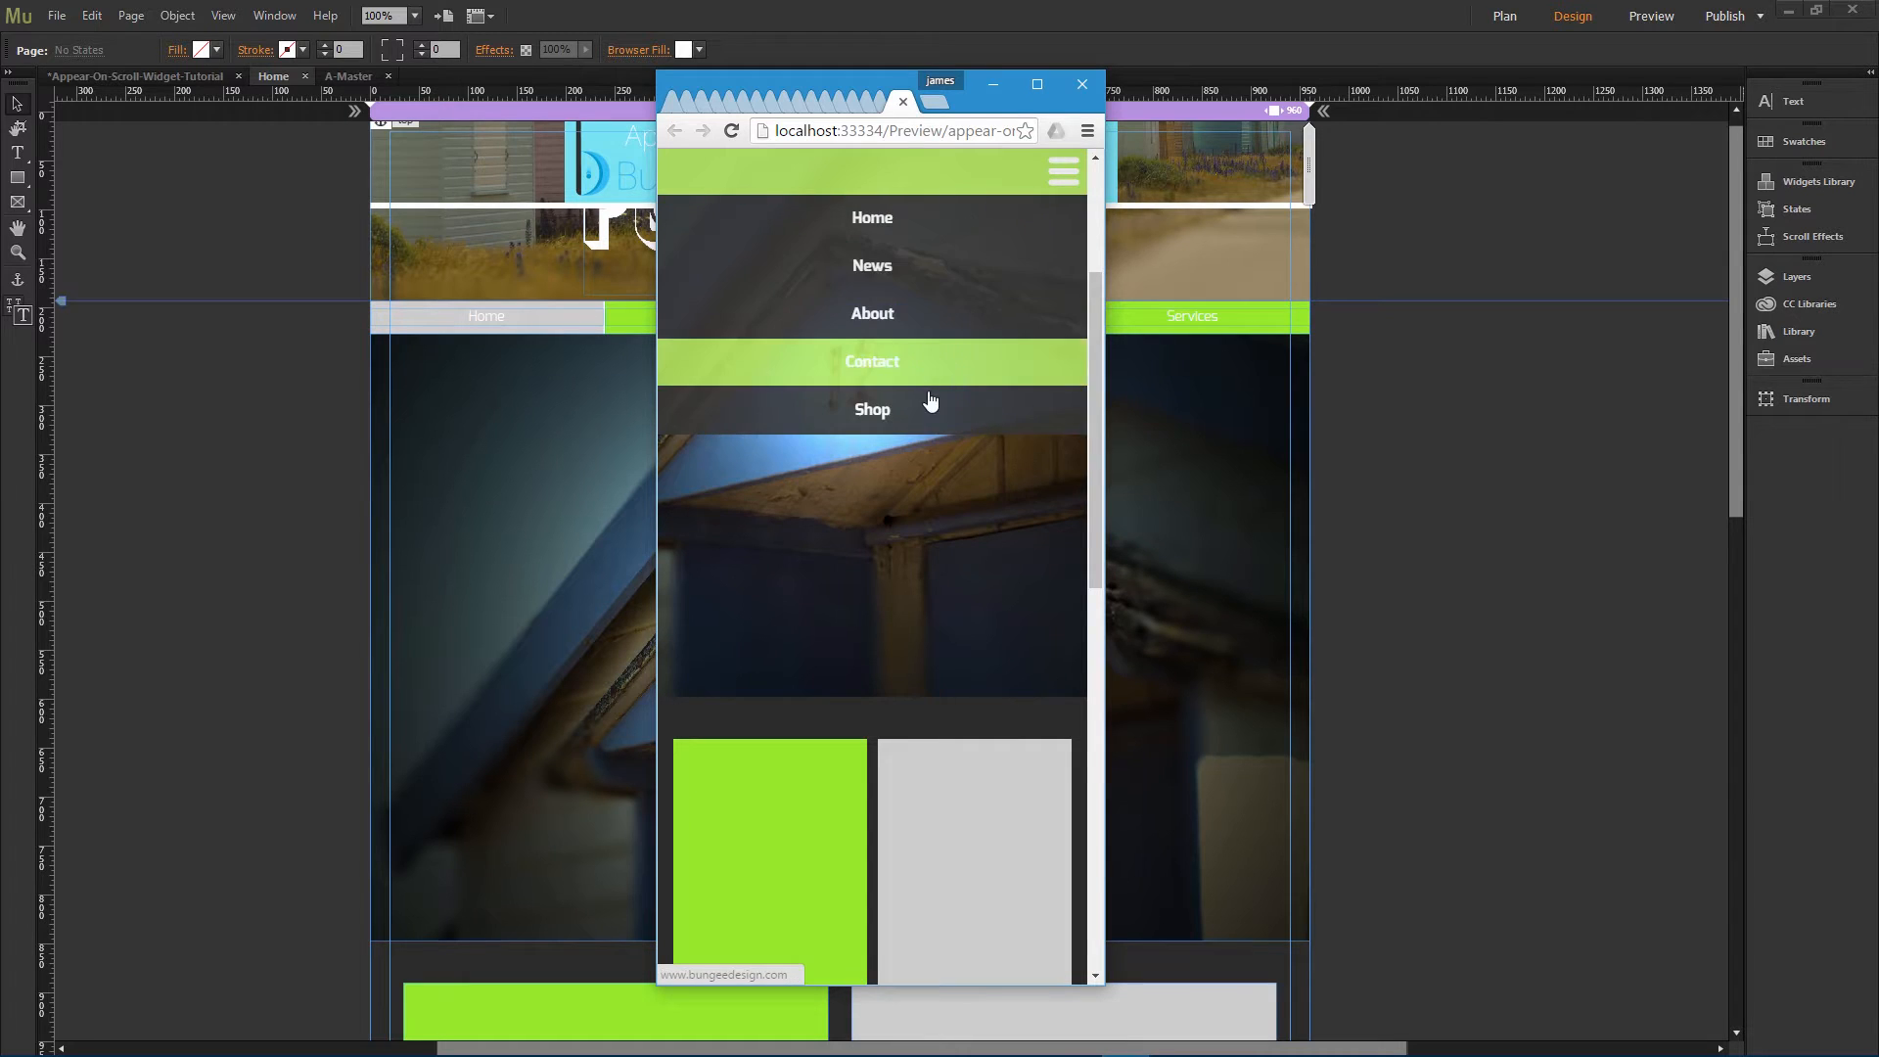
pyautogui.click(972, 187)
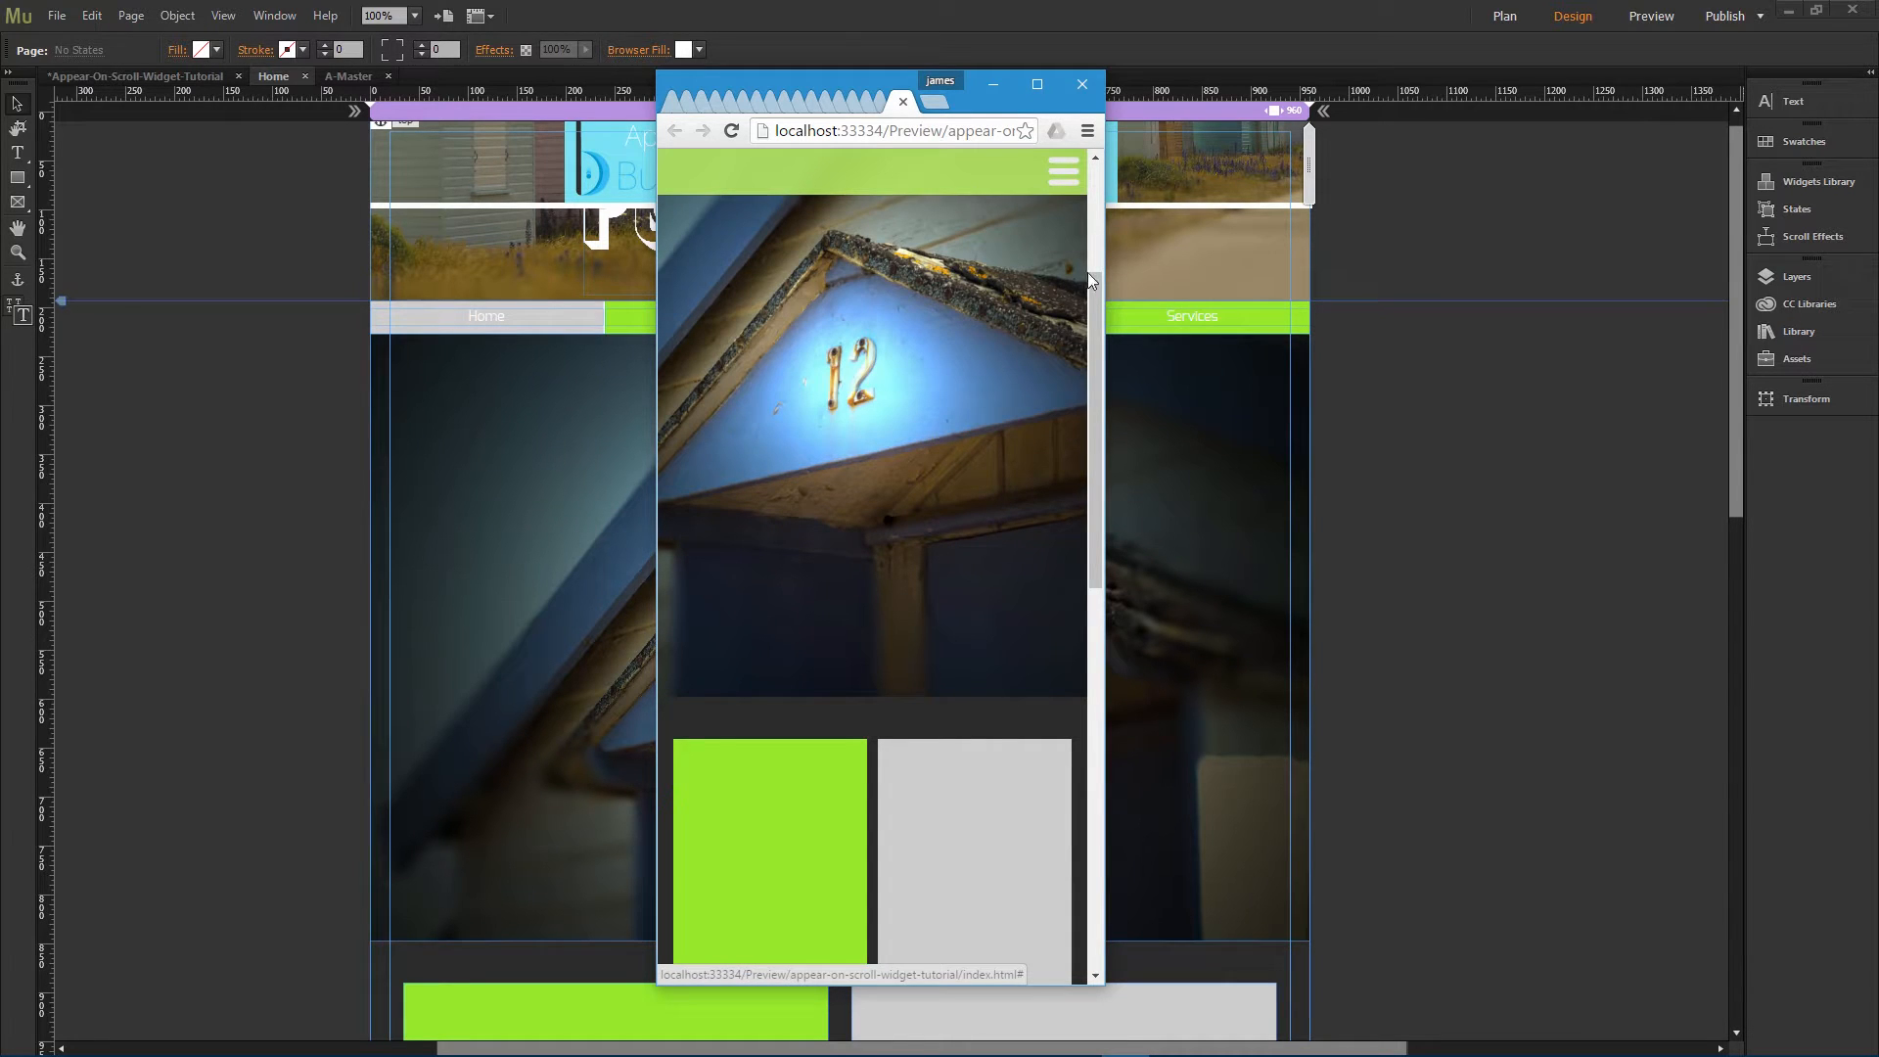
pyautogui.click(1062, 174)
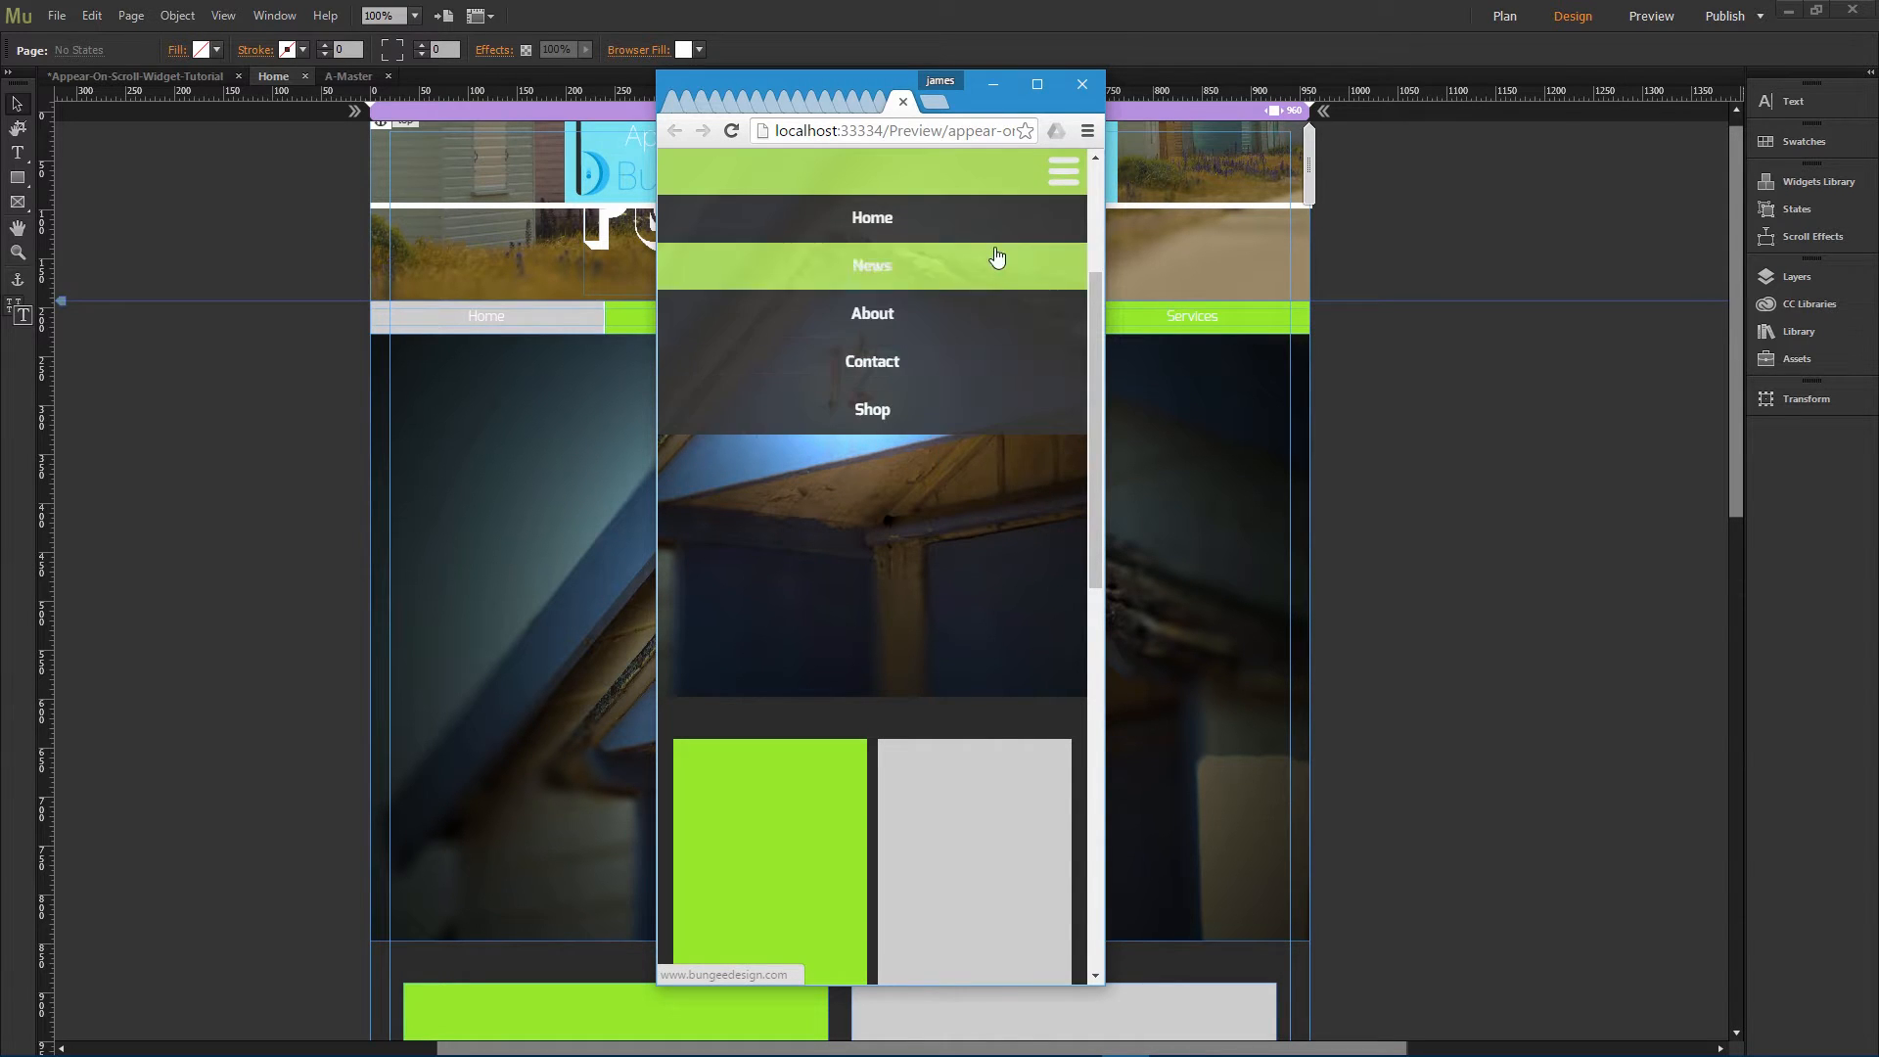
pyautogui.moveTo(1105, 277); pyautogui.dragTo(1830, 277)
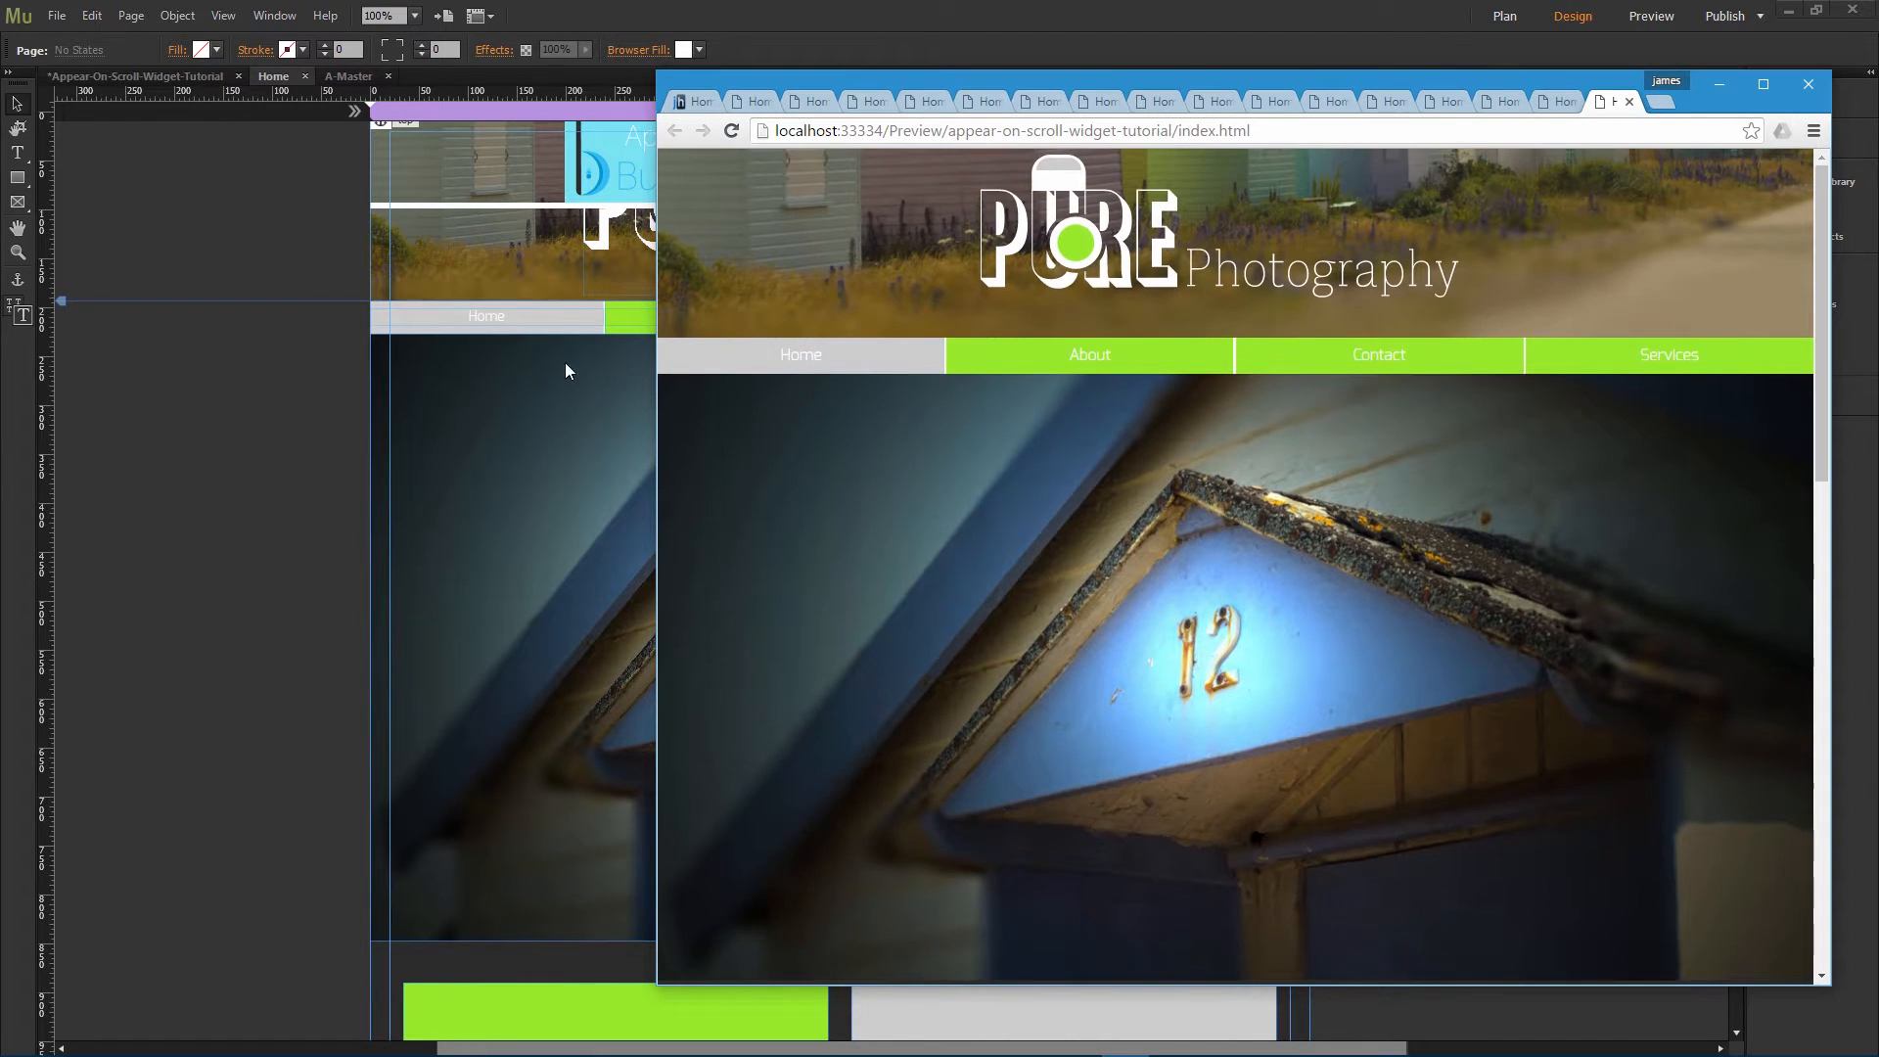
# Step: Switch back to Adobe Muse and expand the Button Text and Nav Bar Link options of the pinned nav bar widget
pyautogui.click(565, 370)
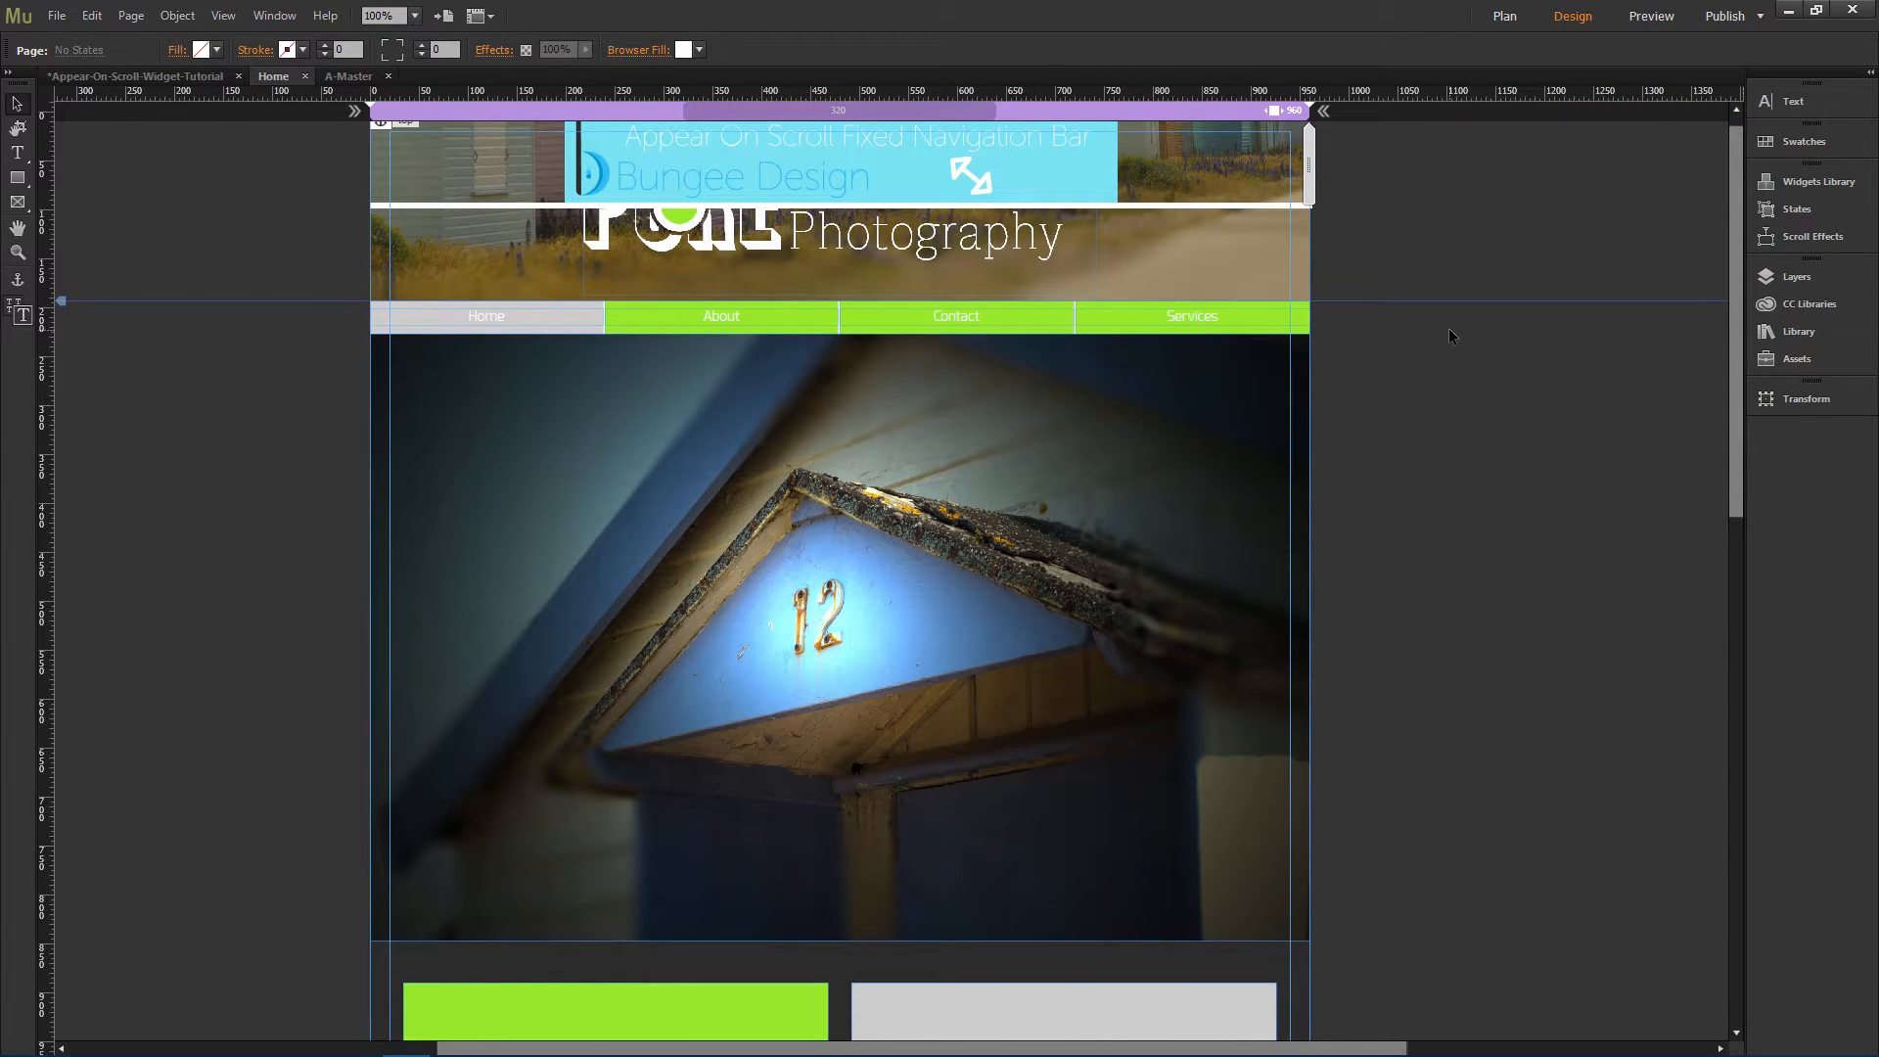
pyautogui.click(1290, 186)
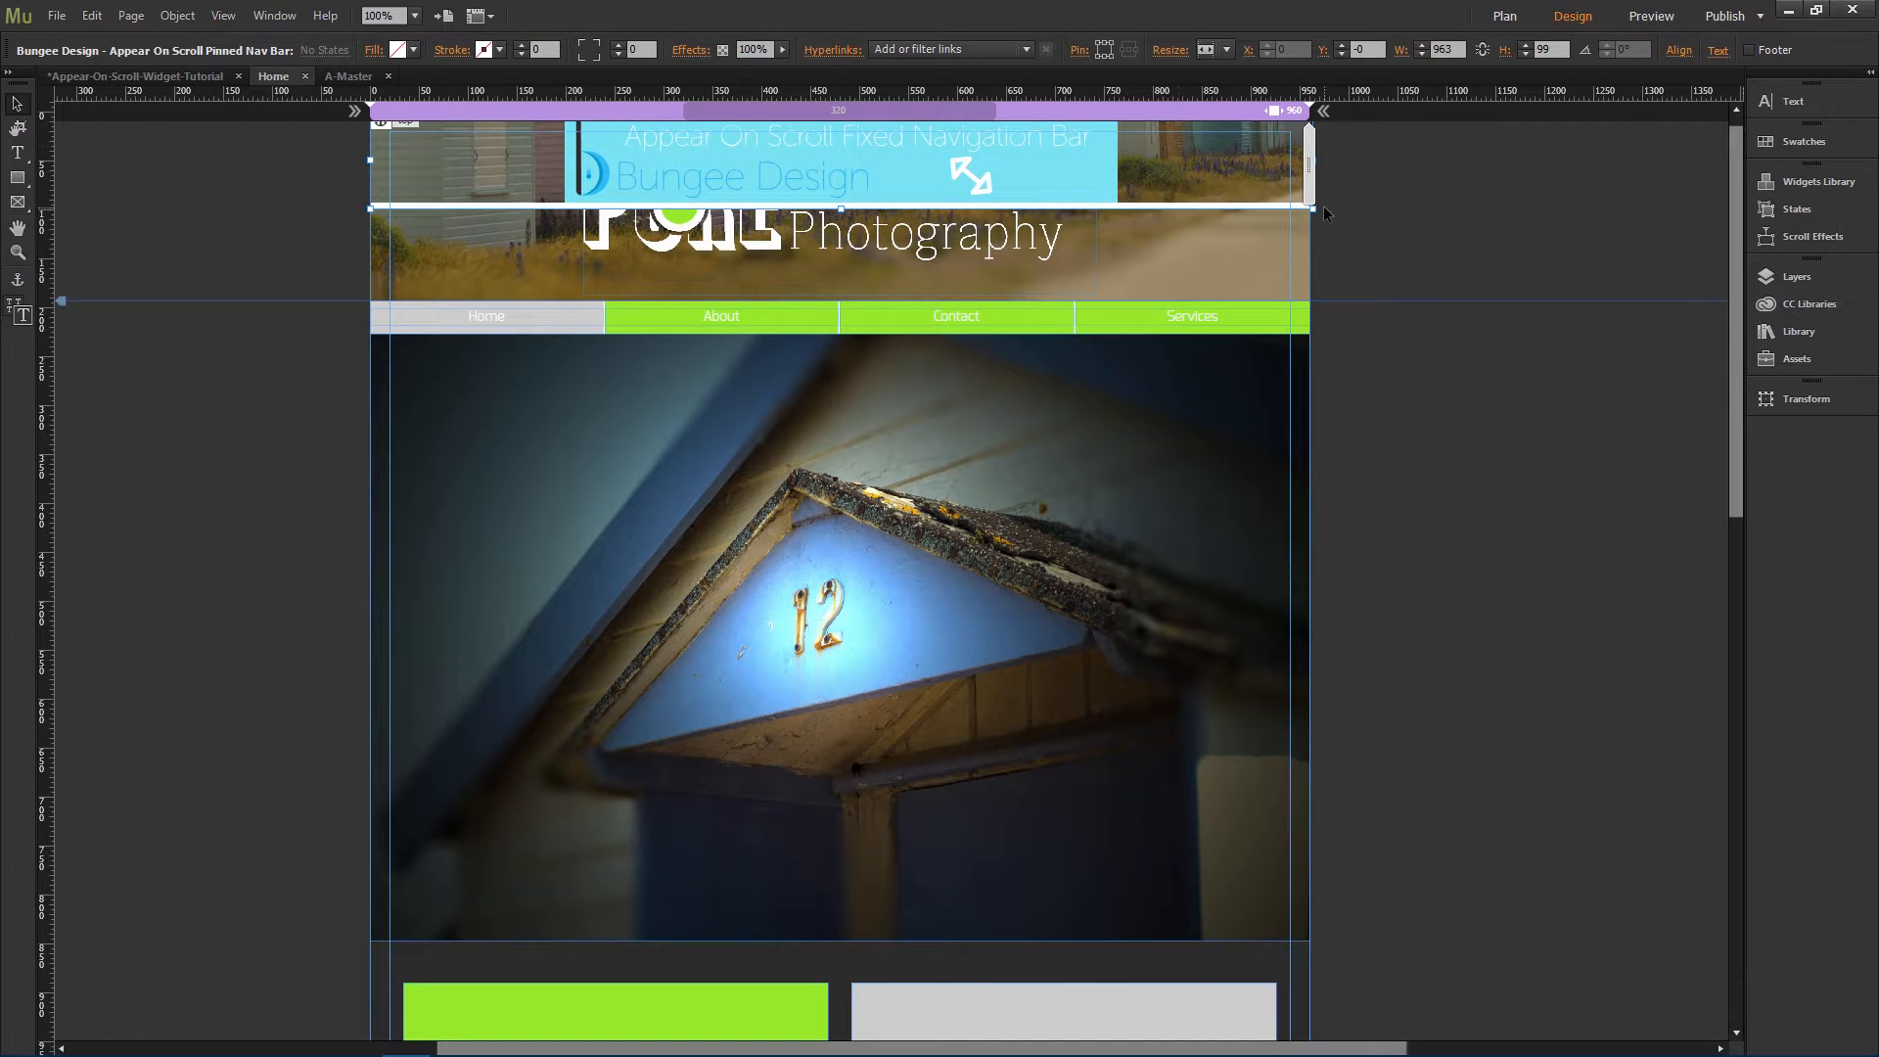
pyautogui.hotkey('ctrl', '-')
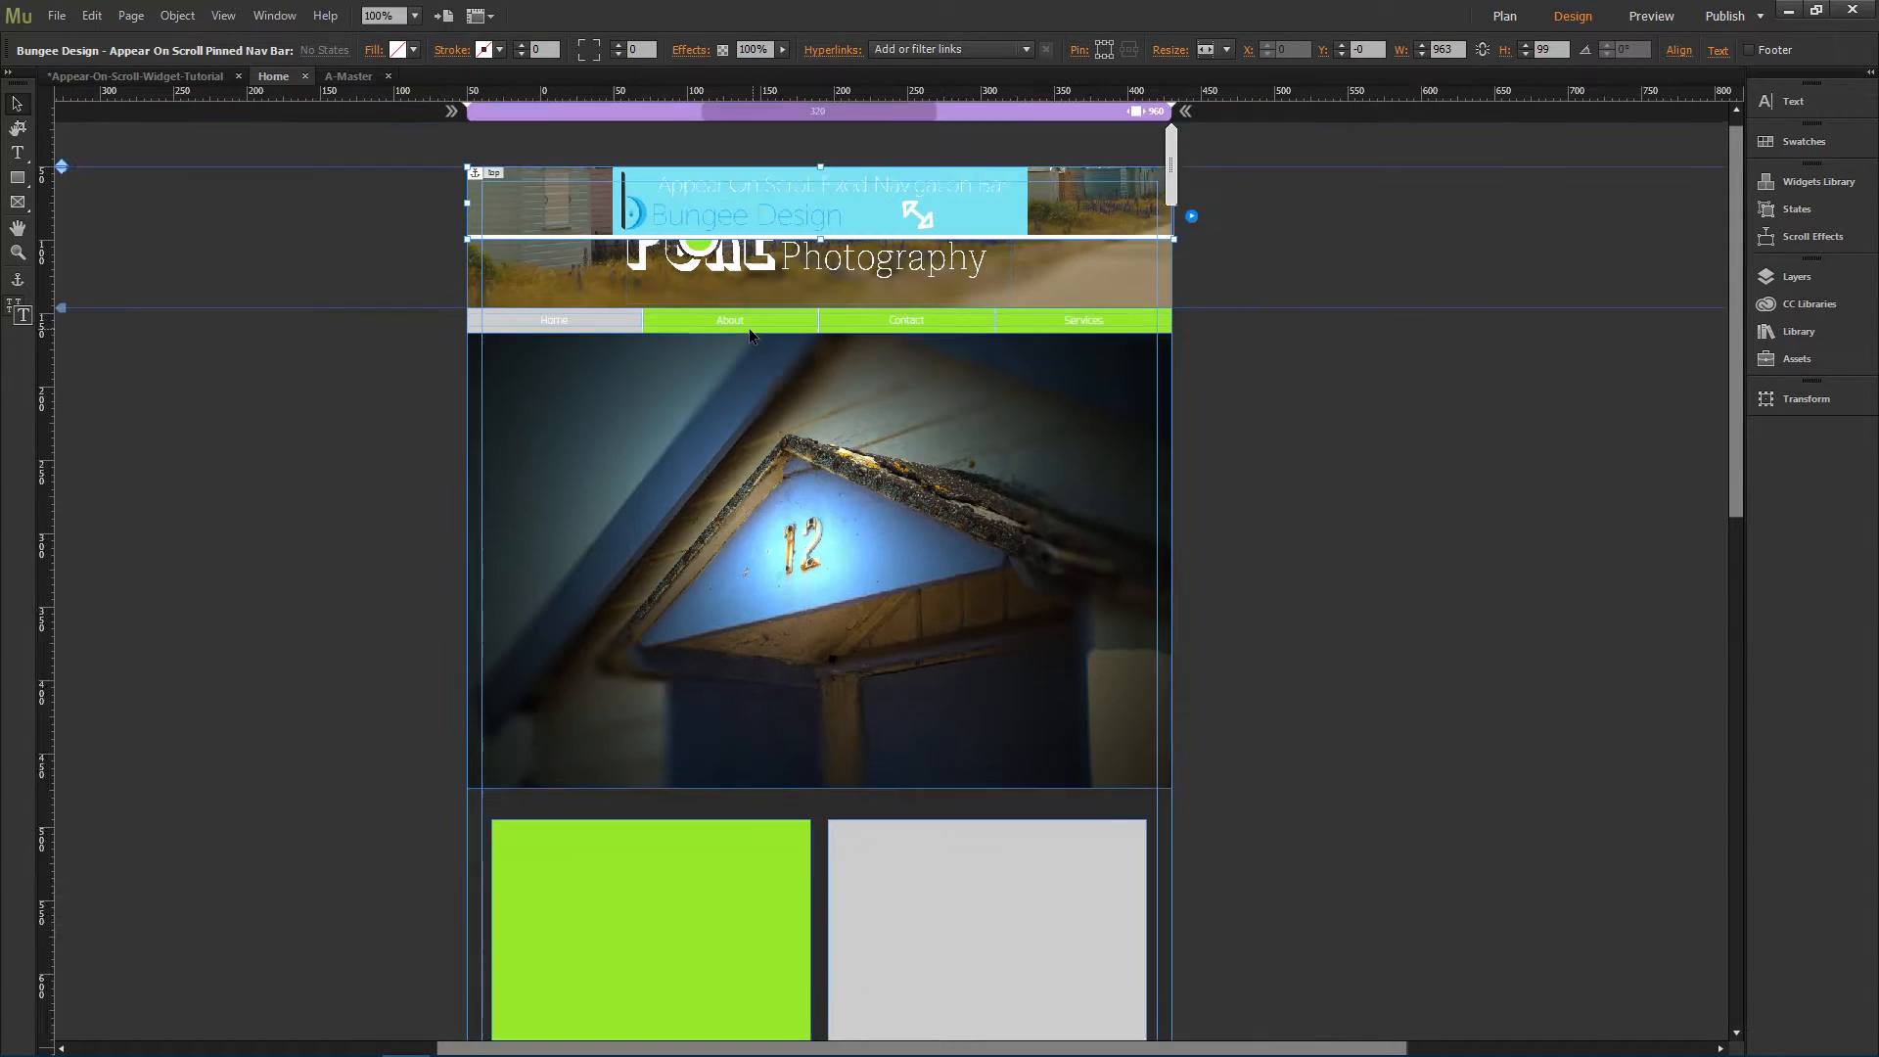
pyautogui.click(1191, 175)
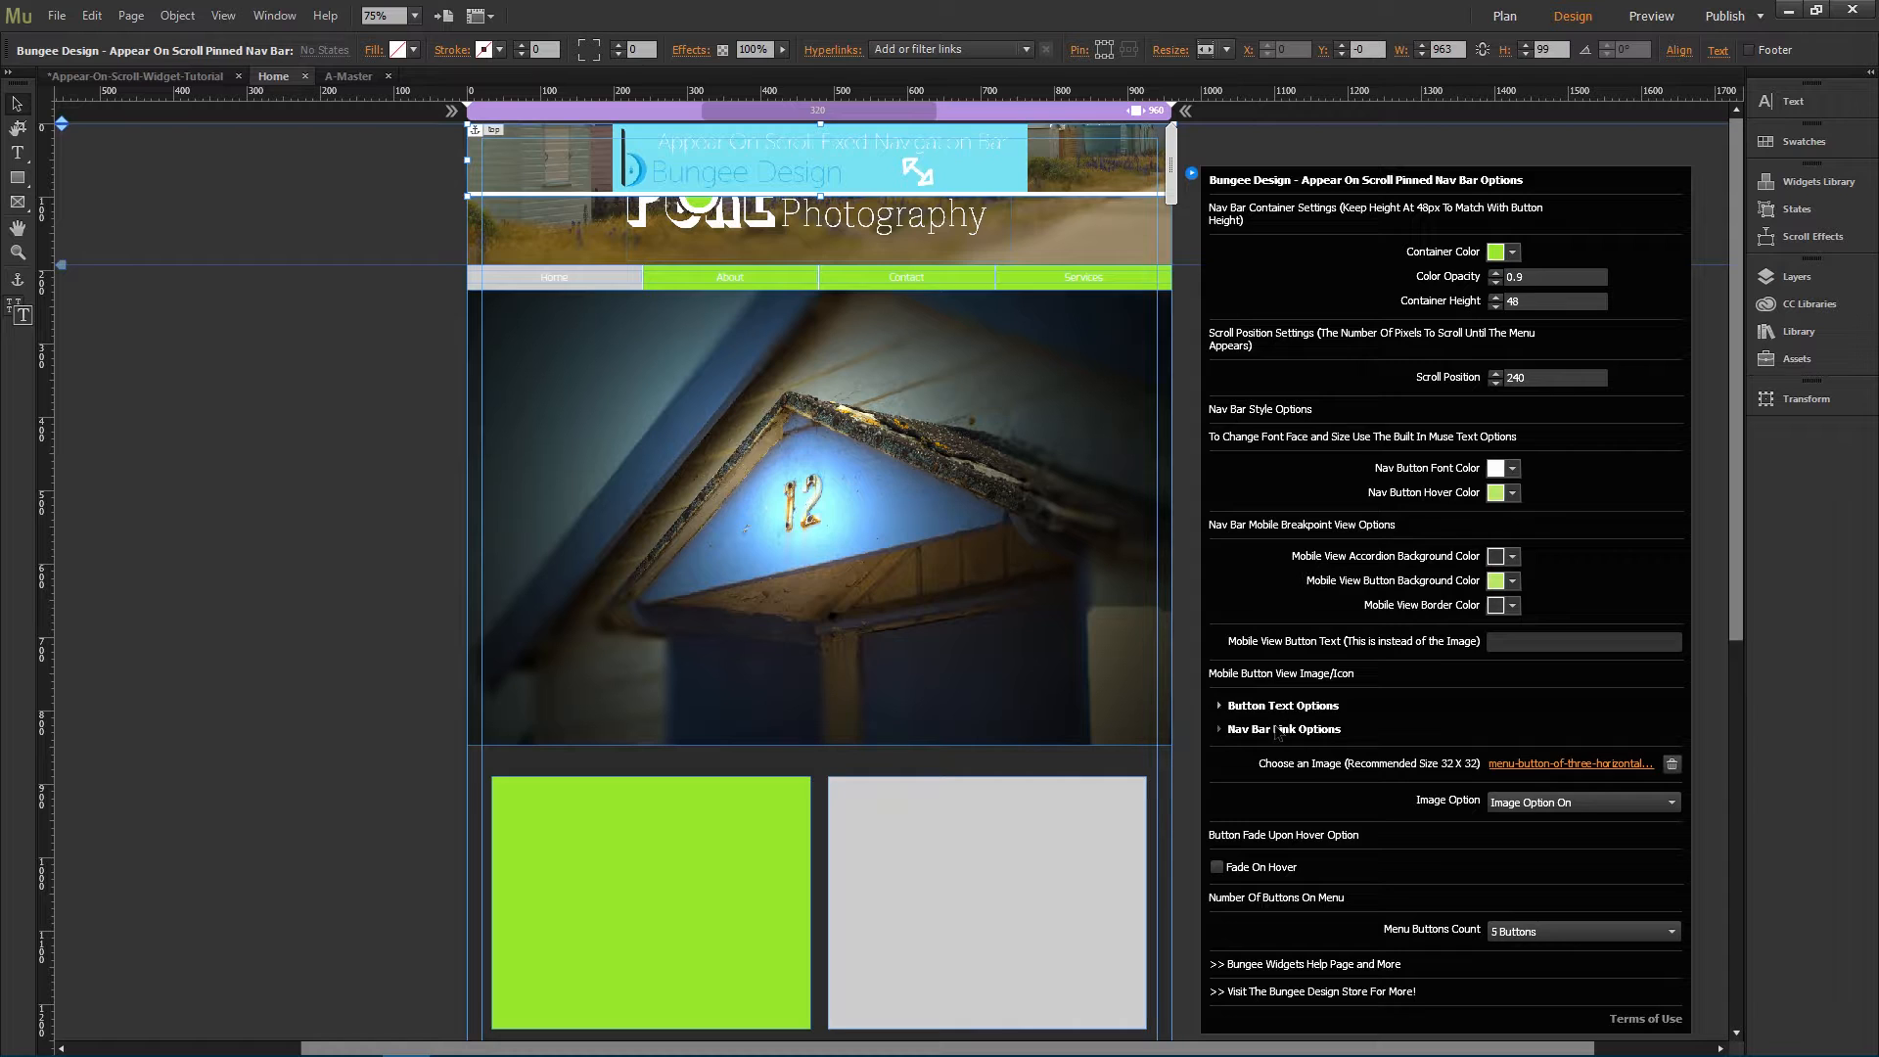
pyautogui.click(1280, 729)
pyautogui.click(1284, 642)
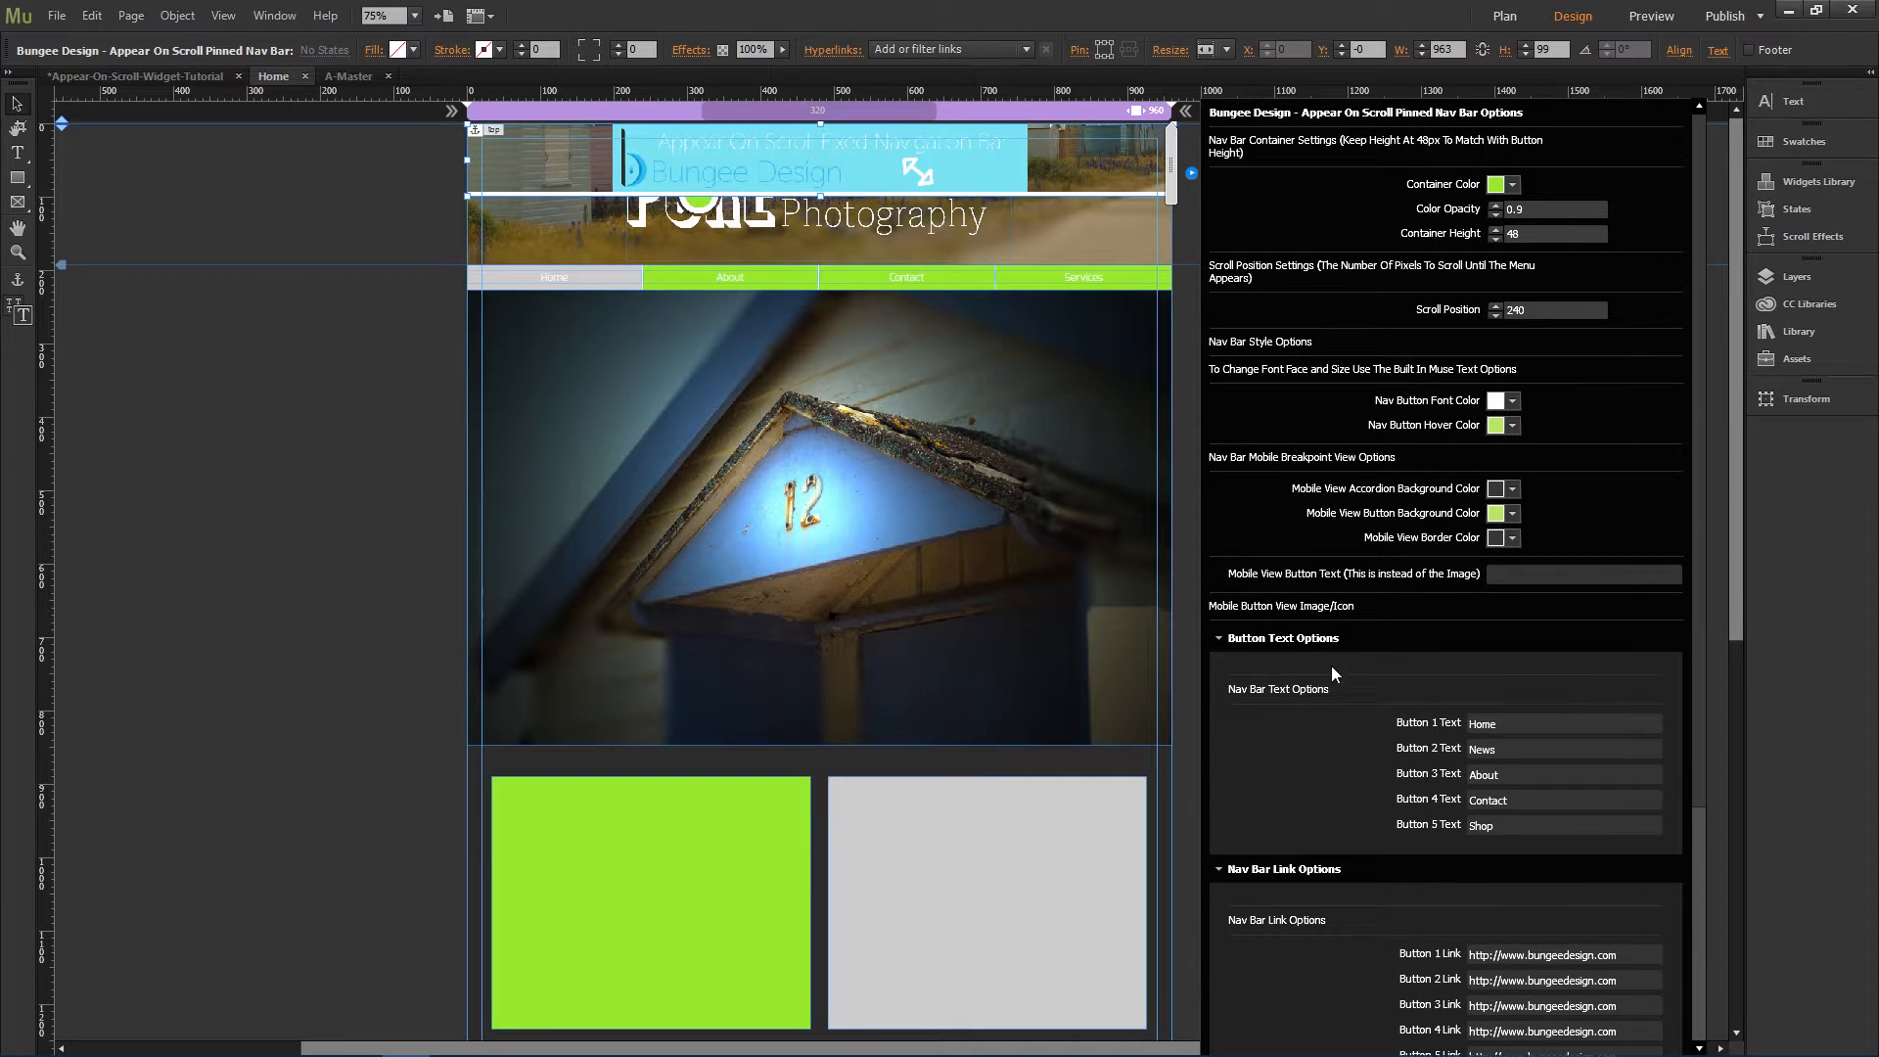
pyautogui.scroll(-2, 1336, 673)
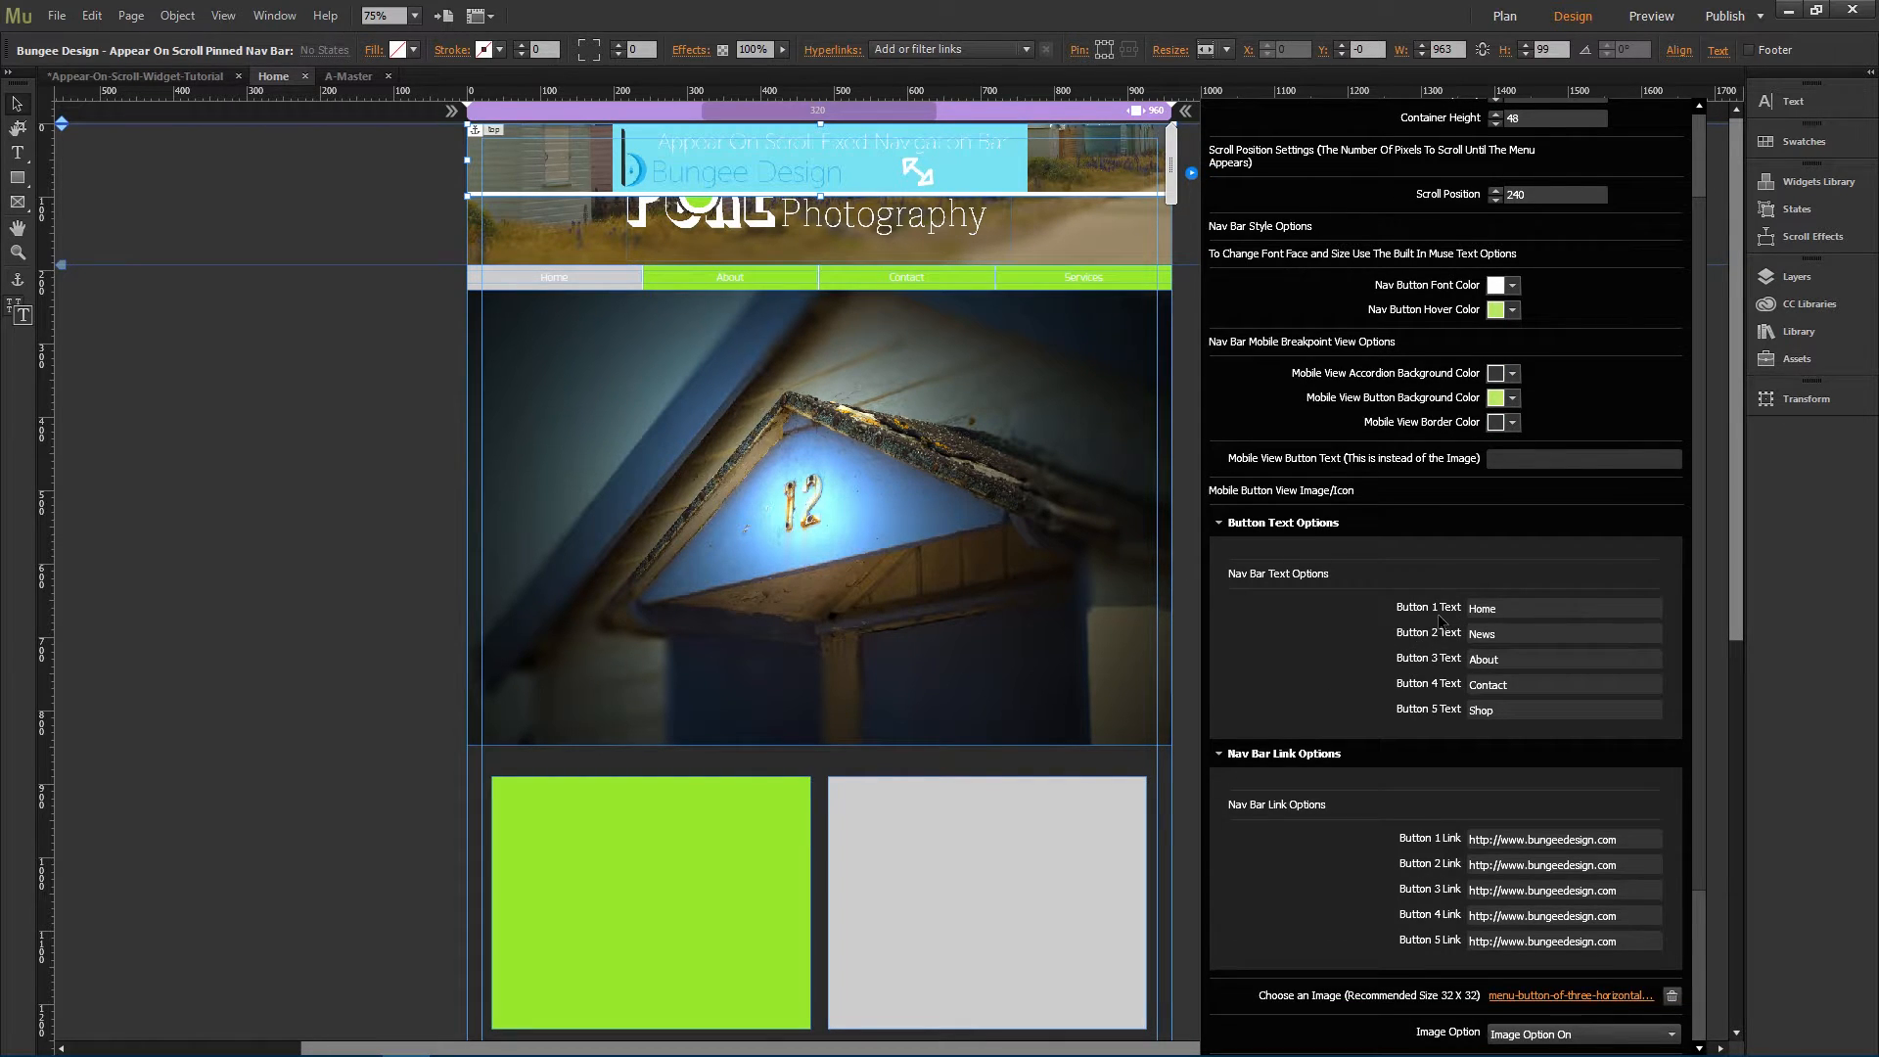
pyautogui.scroll(-4, 1419, 712)
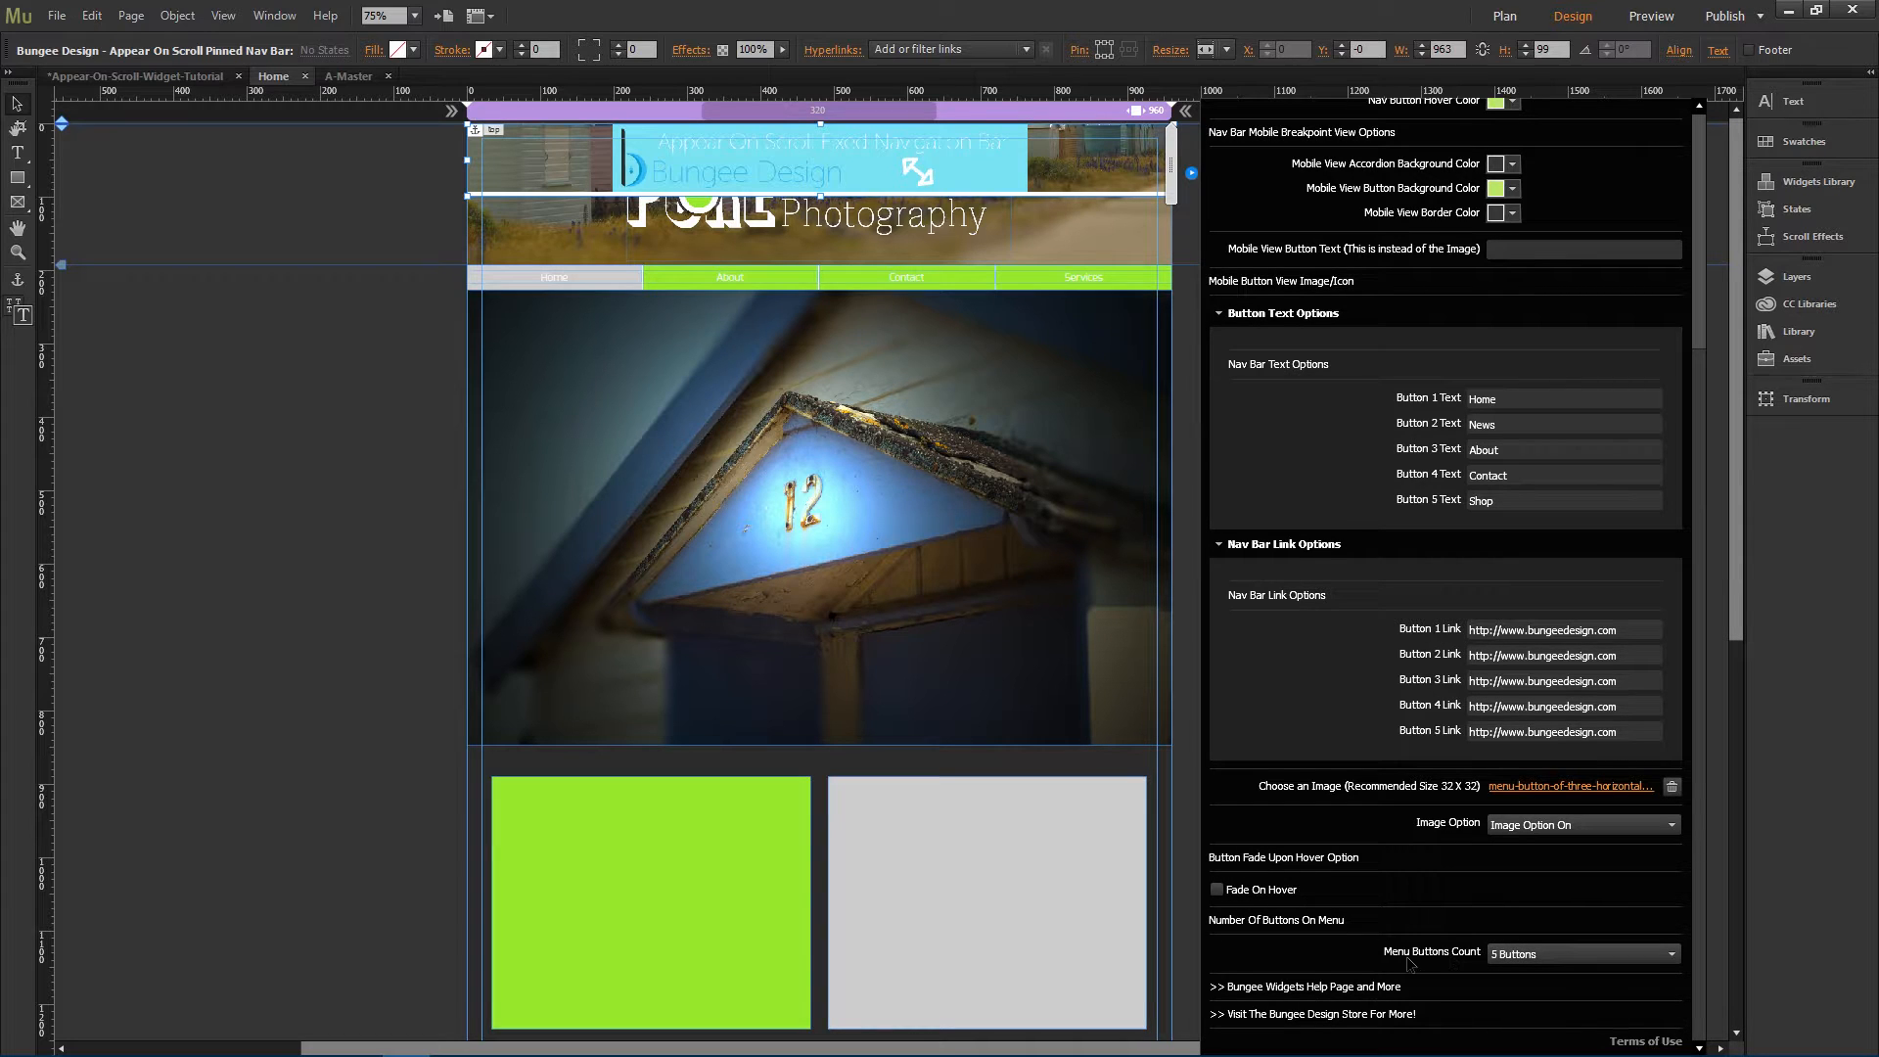
# Step: Set the nav bar widget's menu buttons count to 4 Buttons
pyautogui.click(1544, 947)
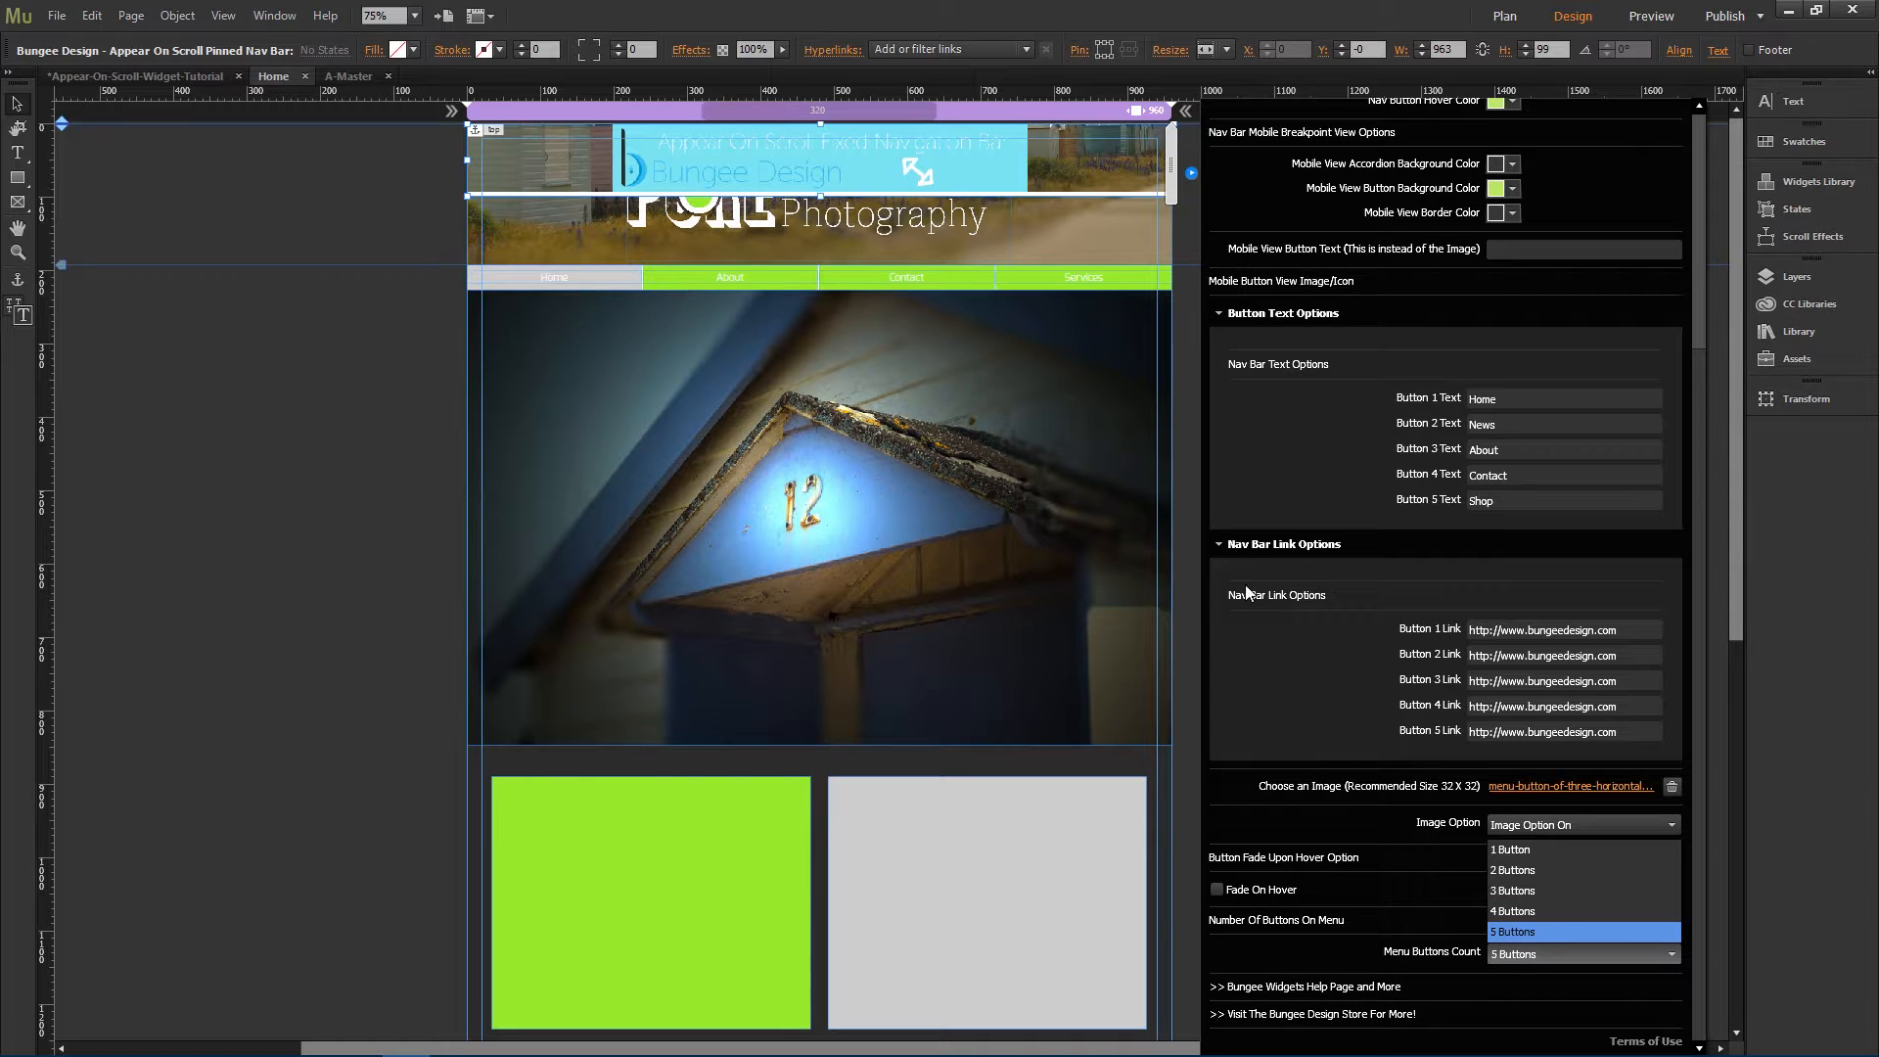
pyautogui.click(1548, 912)
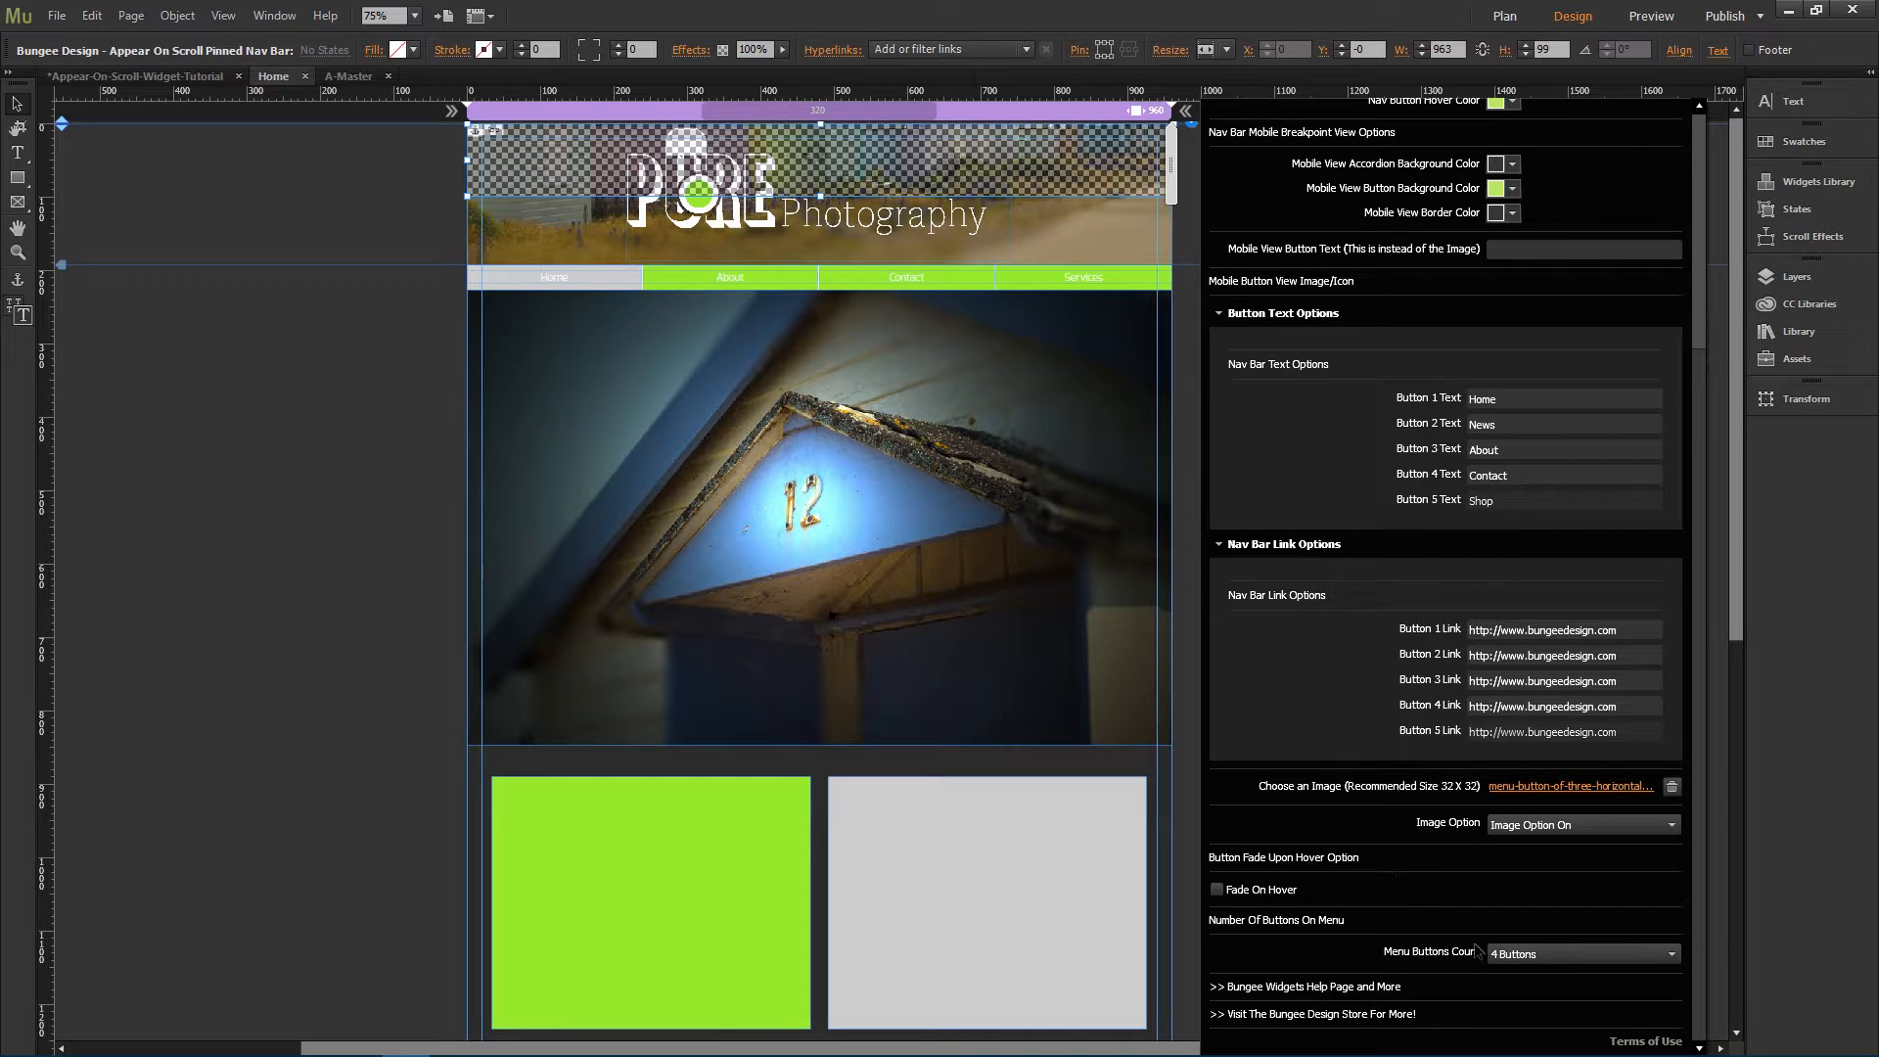
pyautogui.click(794, 178)
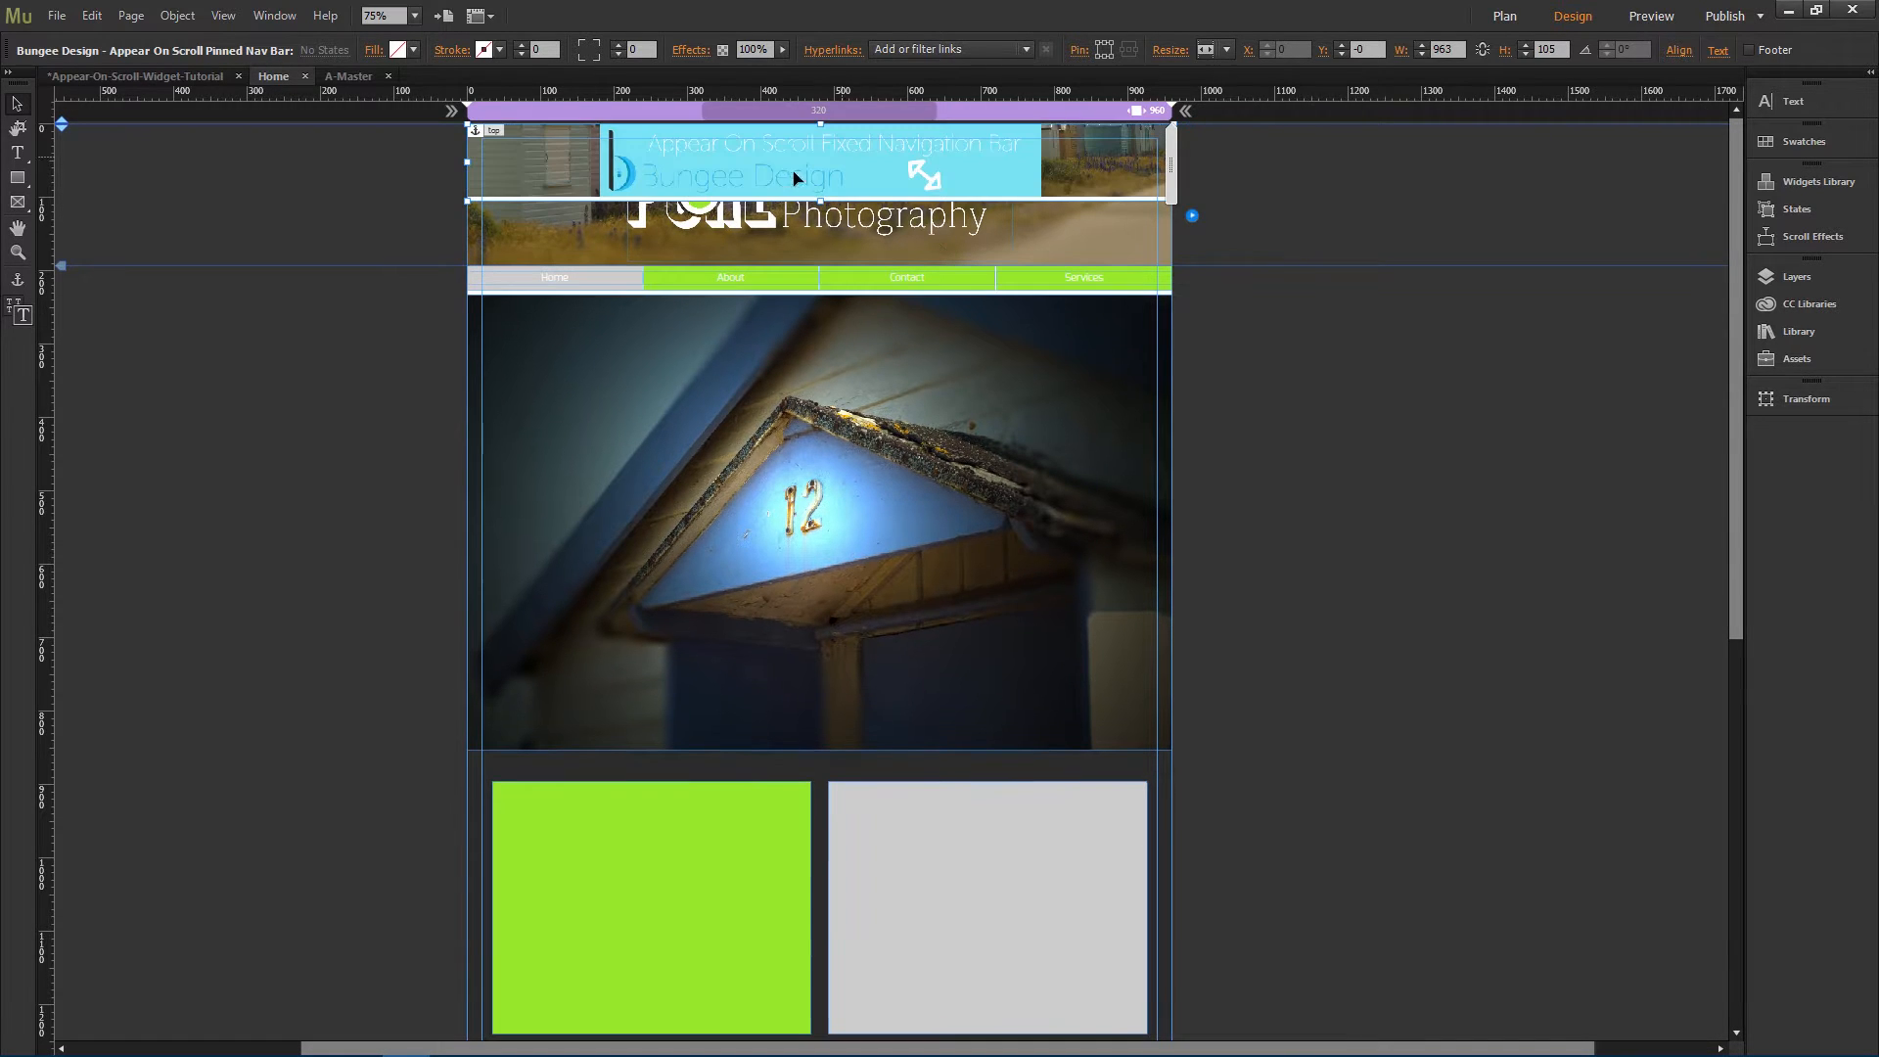
# Step: Reopen the widget's button text options and change the Button 2 text to About
pyautogui.click(1192, 217)
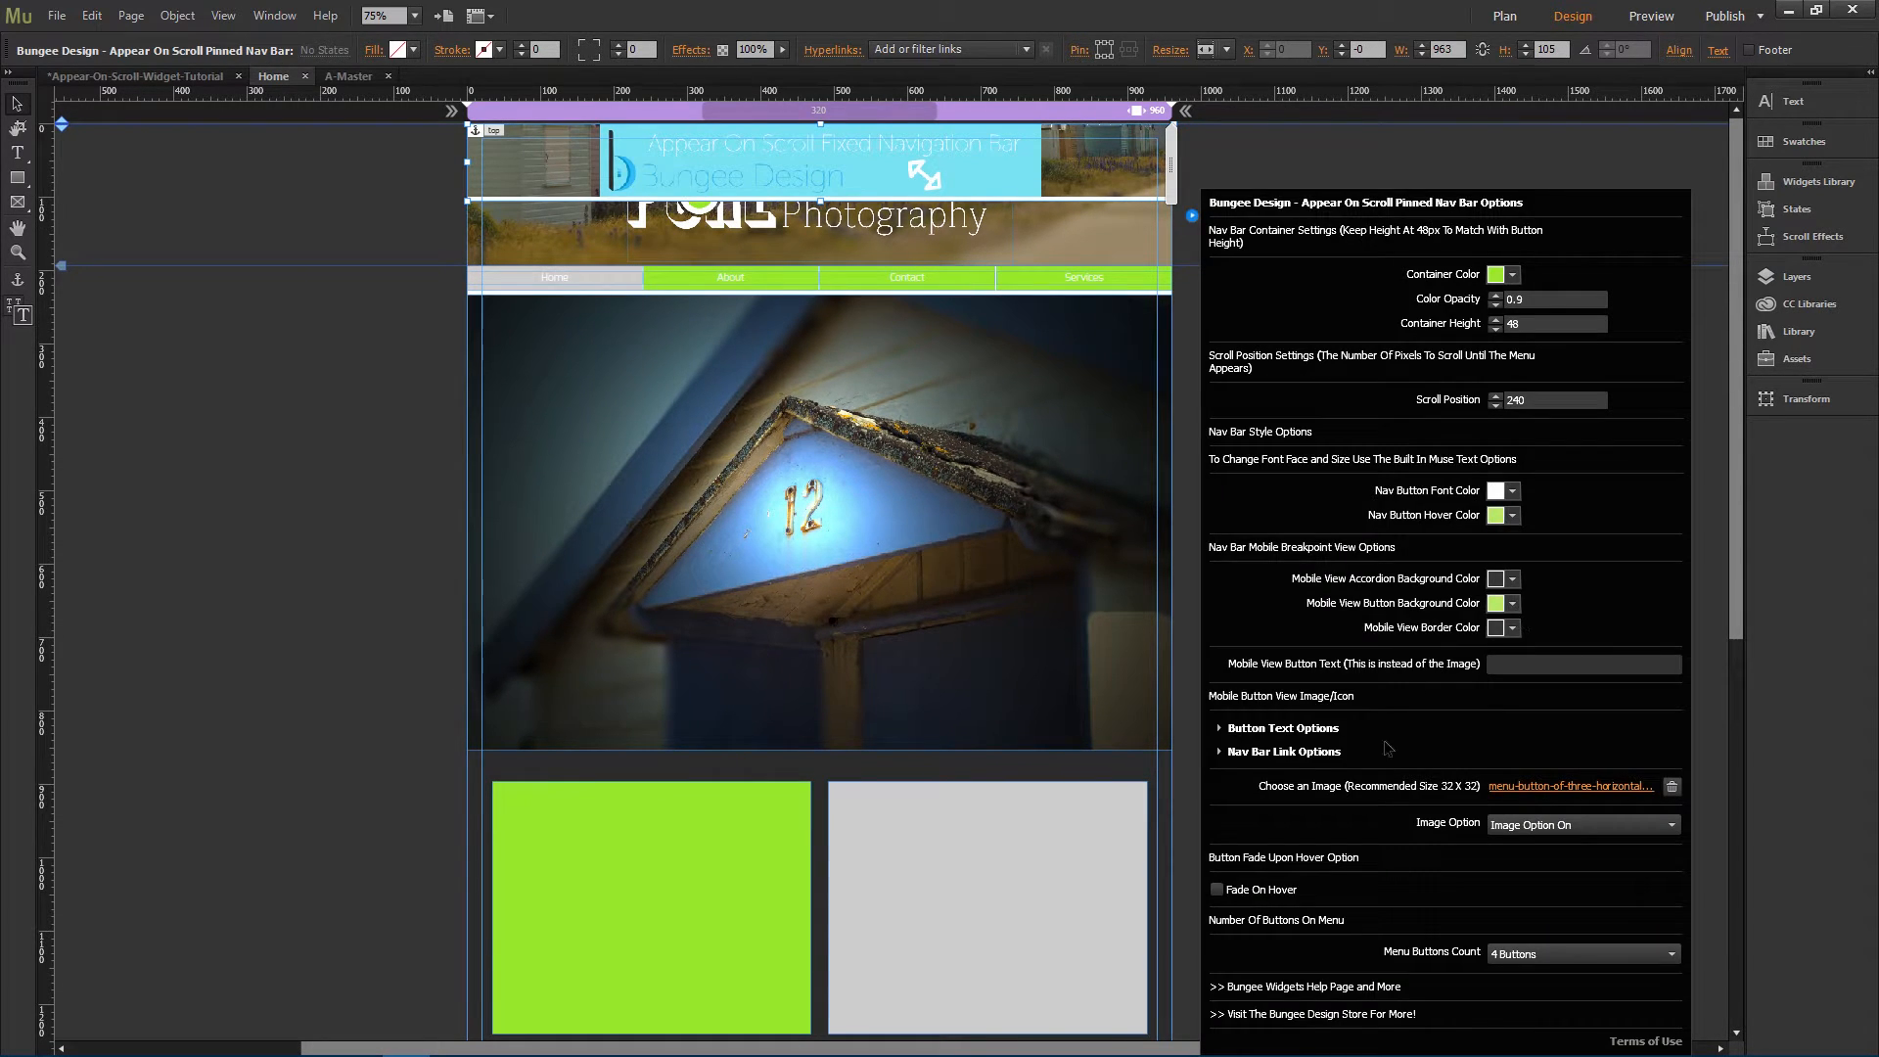
pyautogui.click(1282, 730)
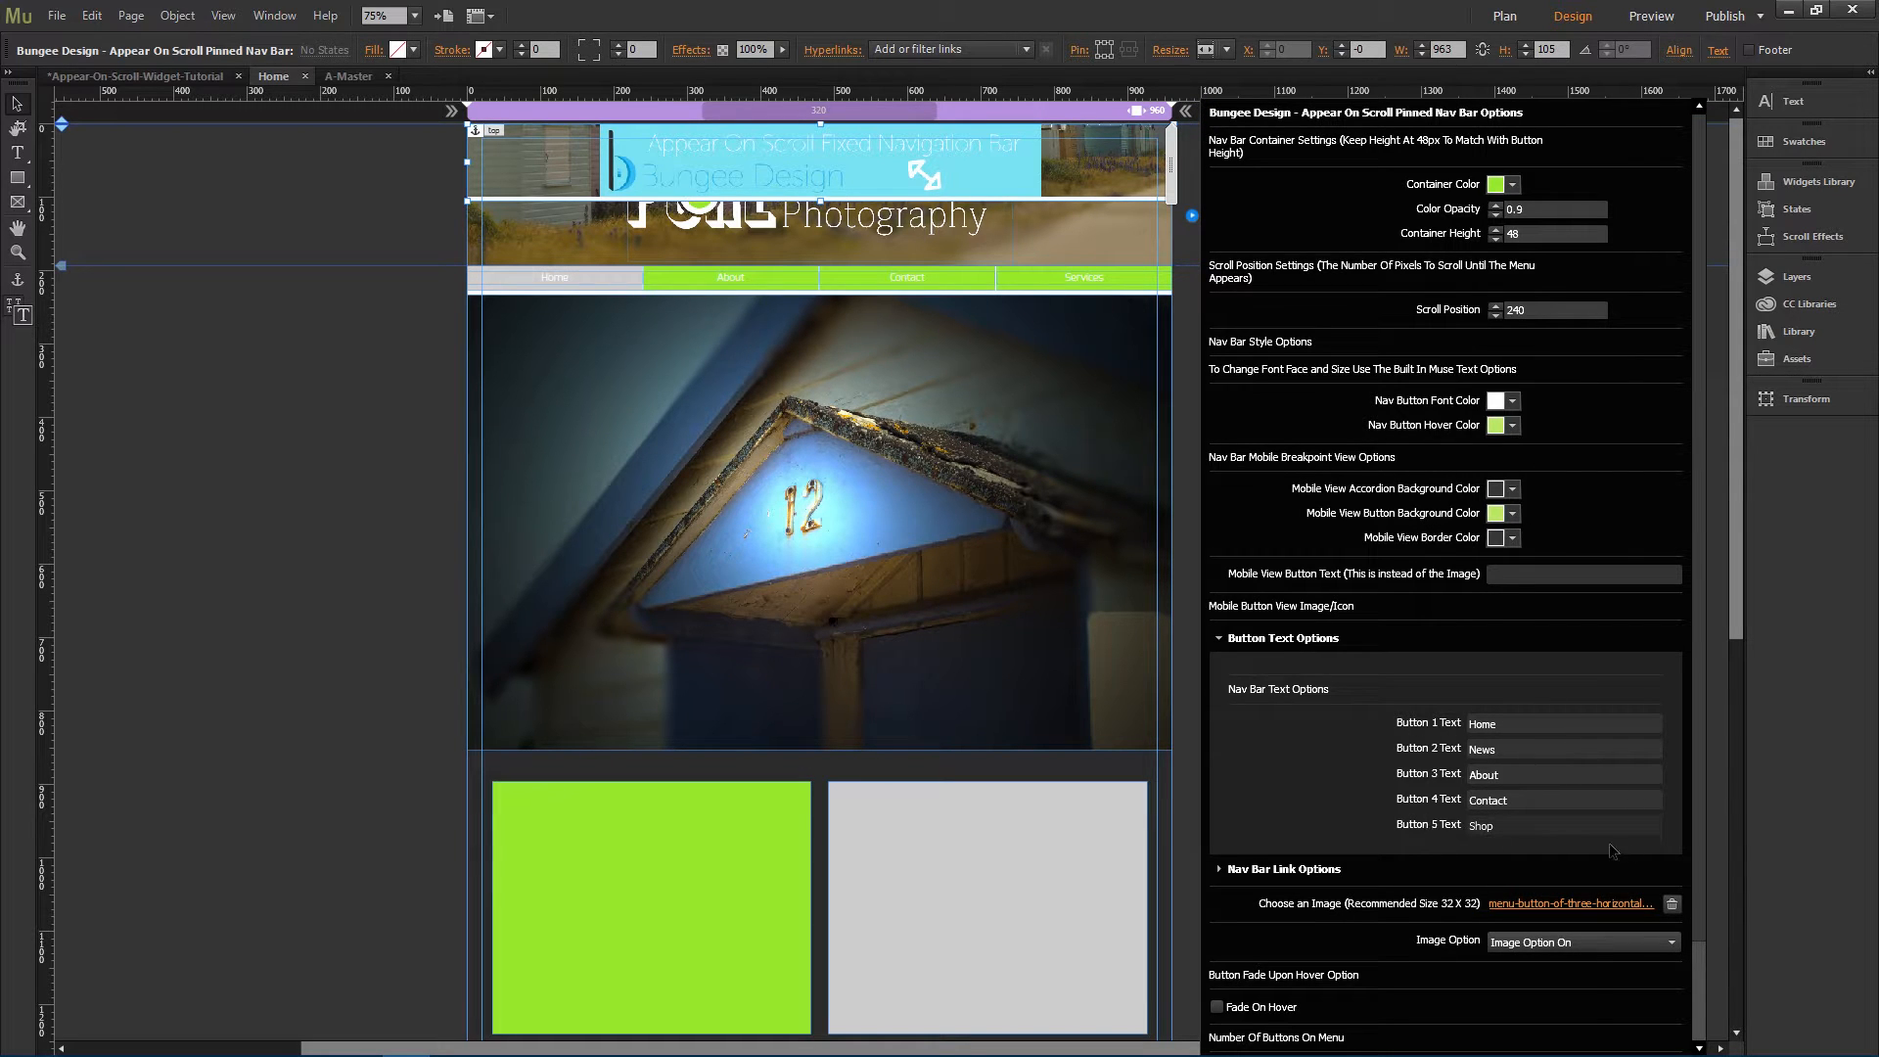
pyautogui.click(1522, 724)
pyautogui.press('Tab')
pyautogui.write('ABo')
pyautogui.press('BackSpace')
pyautogui.press('BackSpace')
pyautogui.write('b')
# Step: Change the Button 3 text to Contact and the Button 4 text to Services
pyautogui.click(1556, 769)
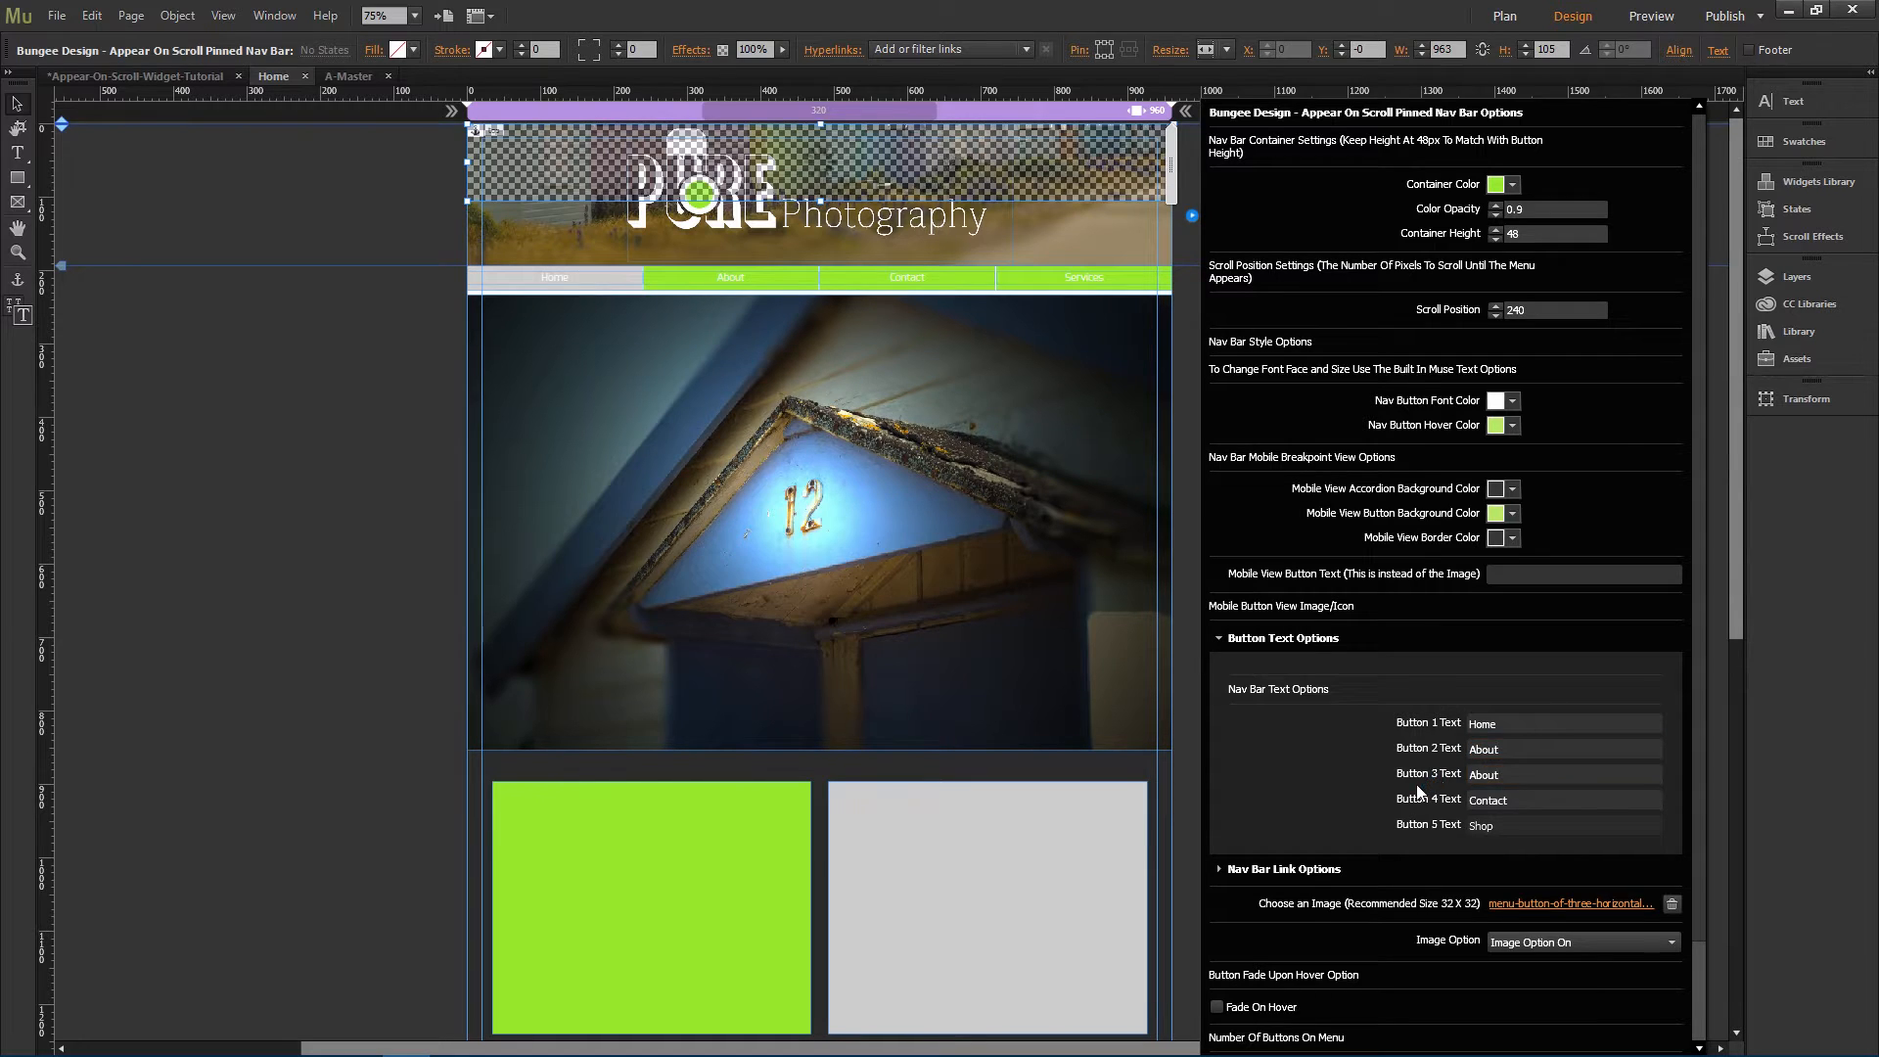
pyautogui.write('Contact')
pyautogui.click(1524, 796)
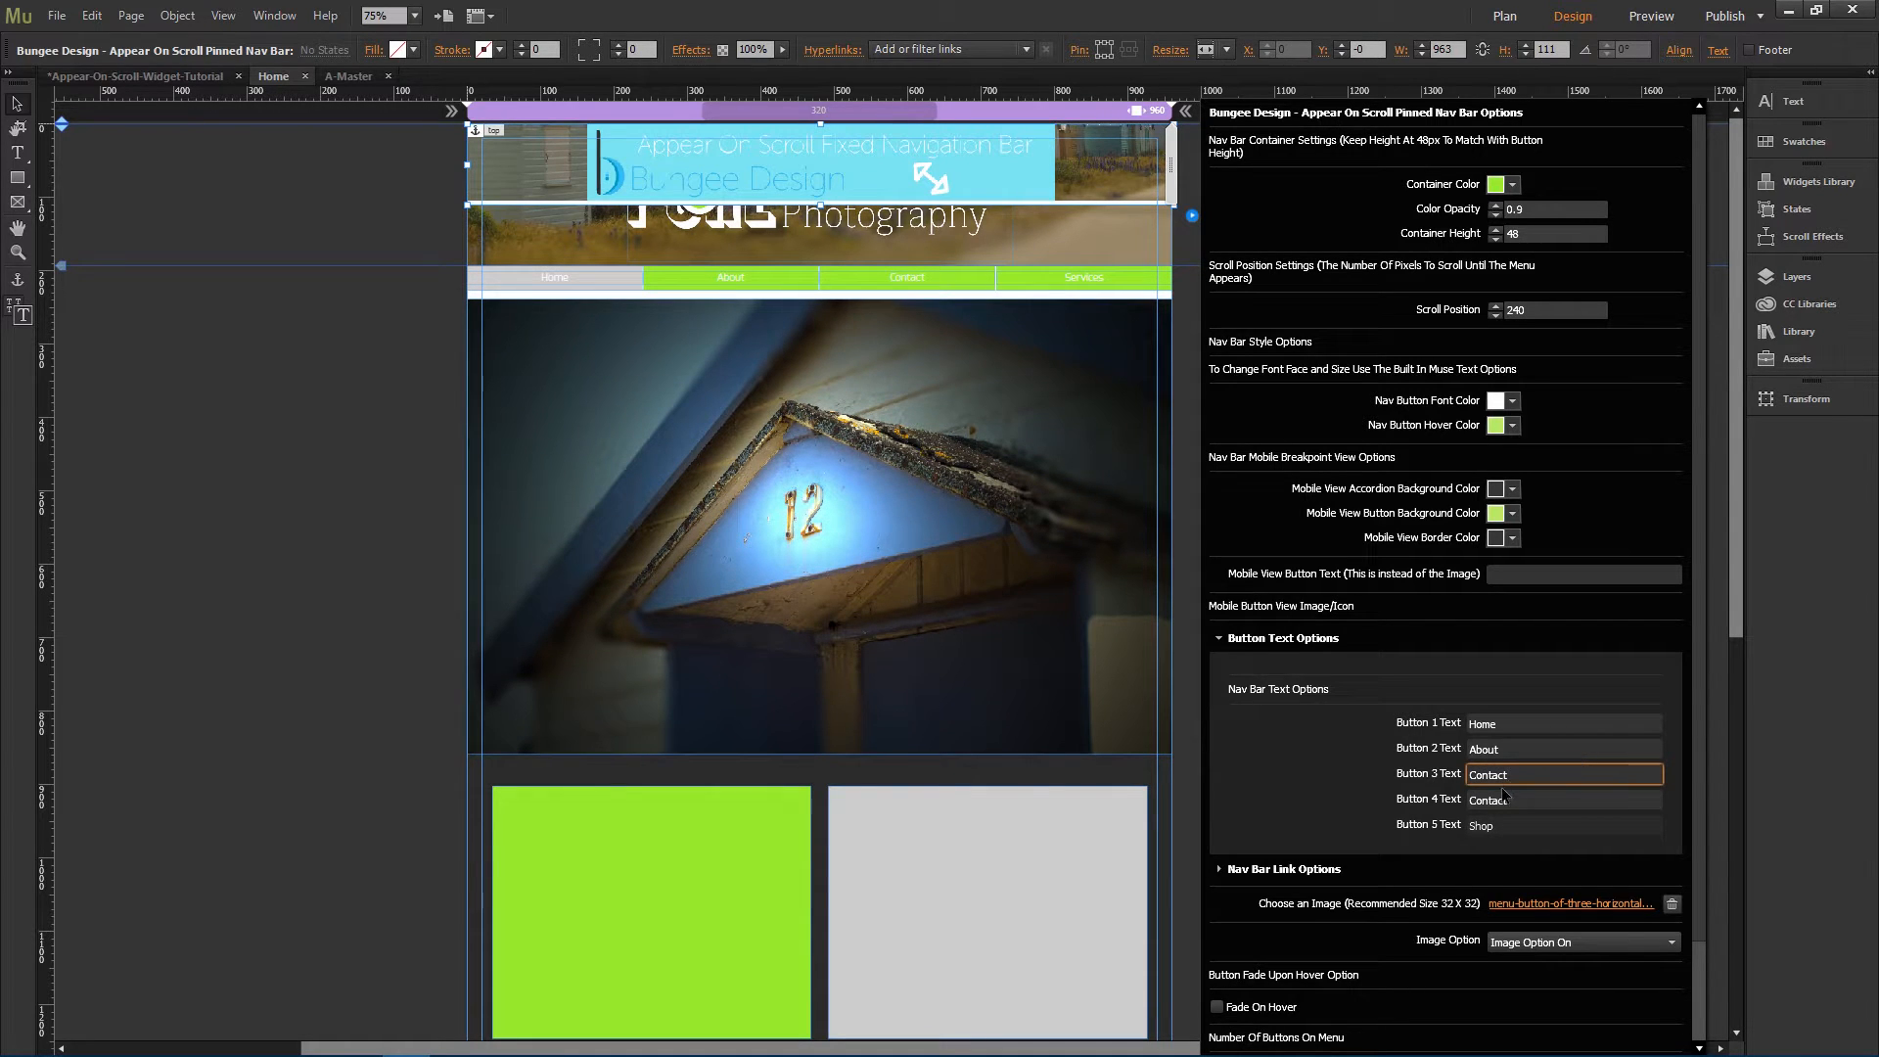
pyautogui.doubleClick(1524, 794)
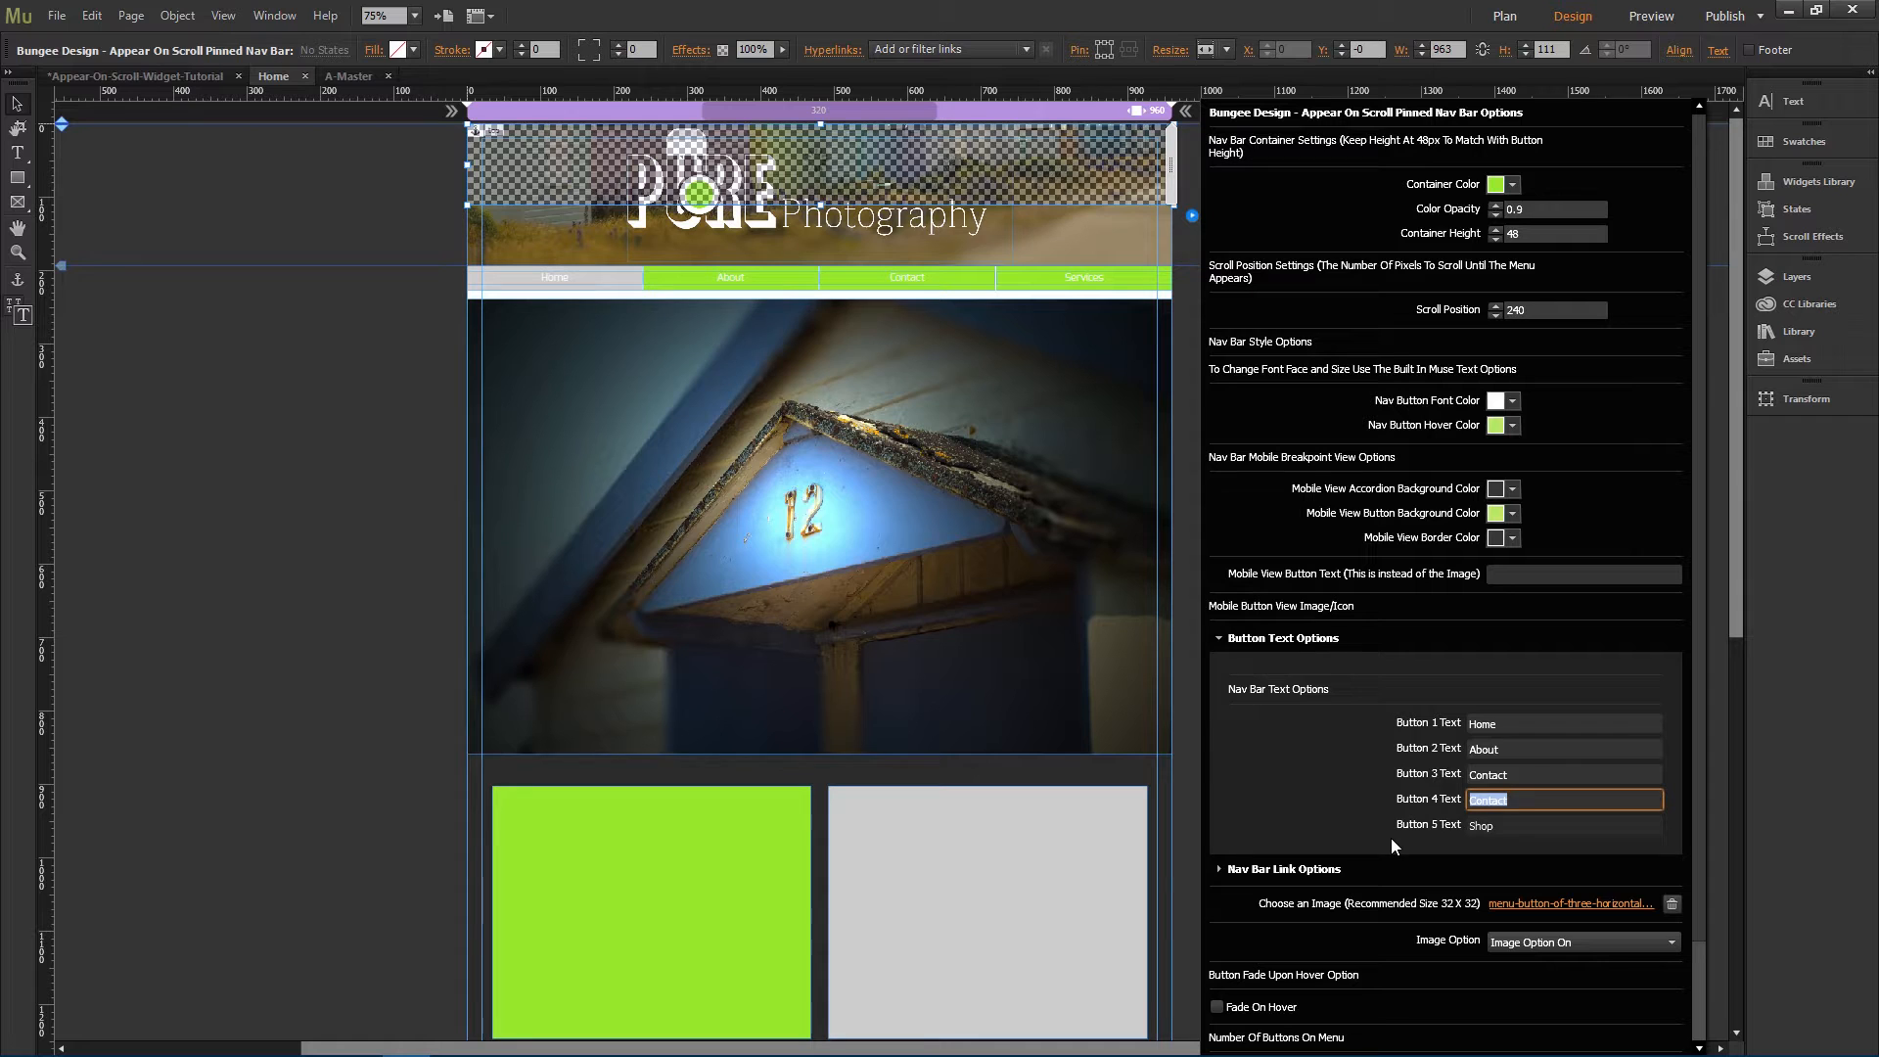
pyautogui.write('Services')
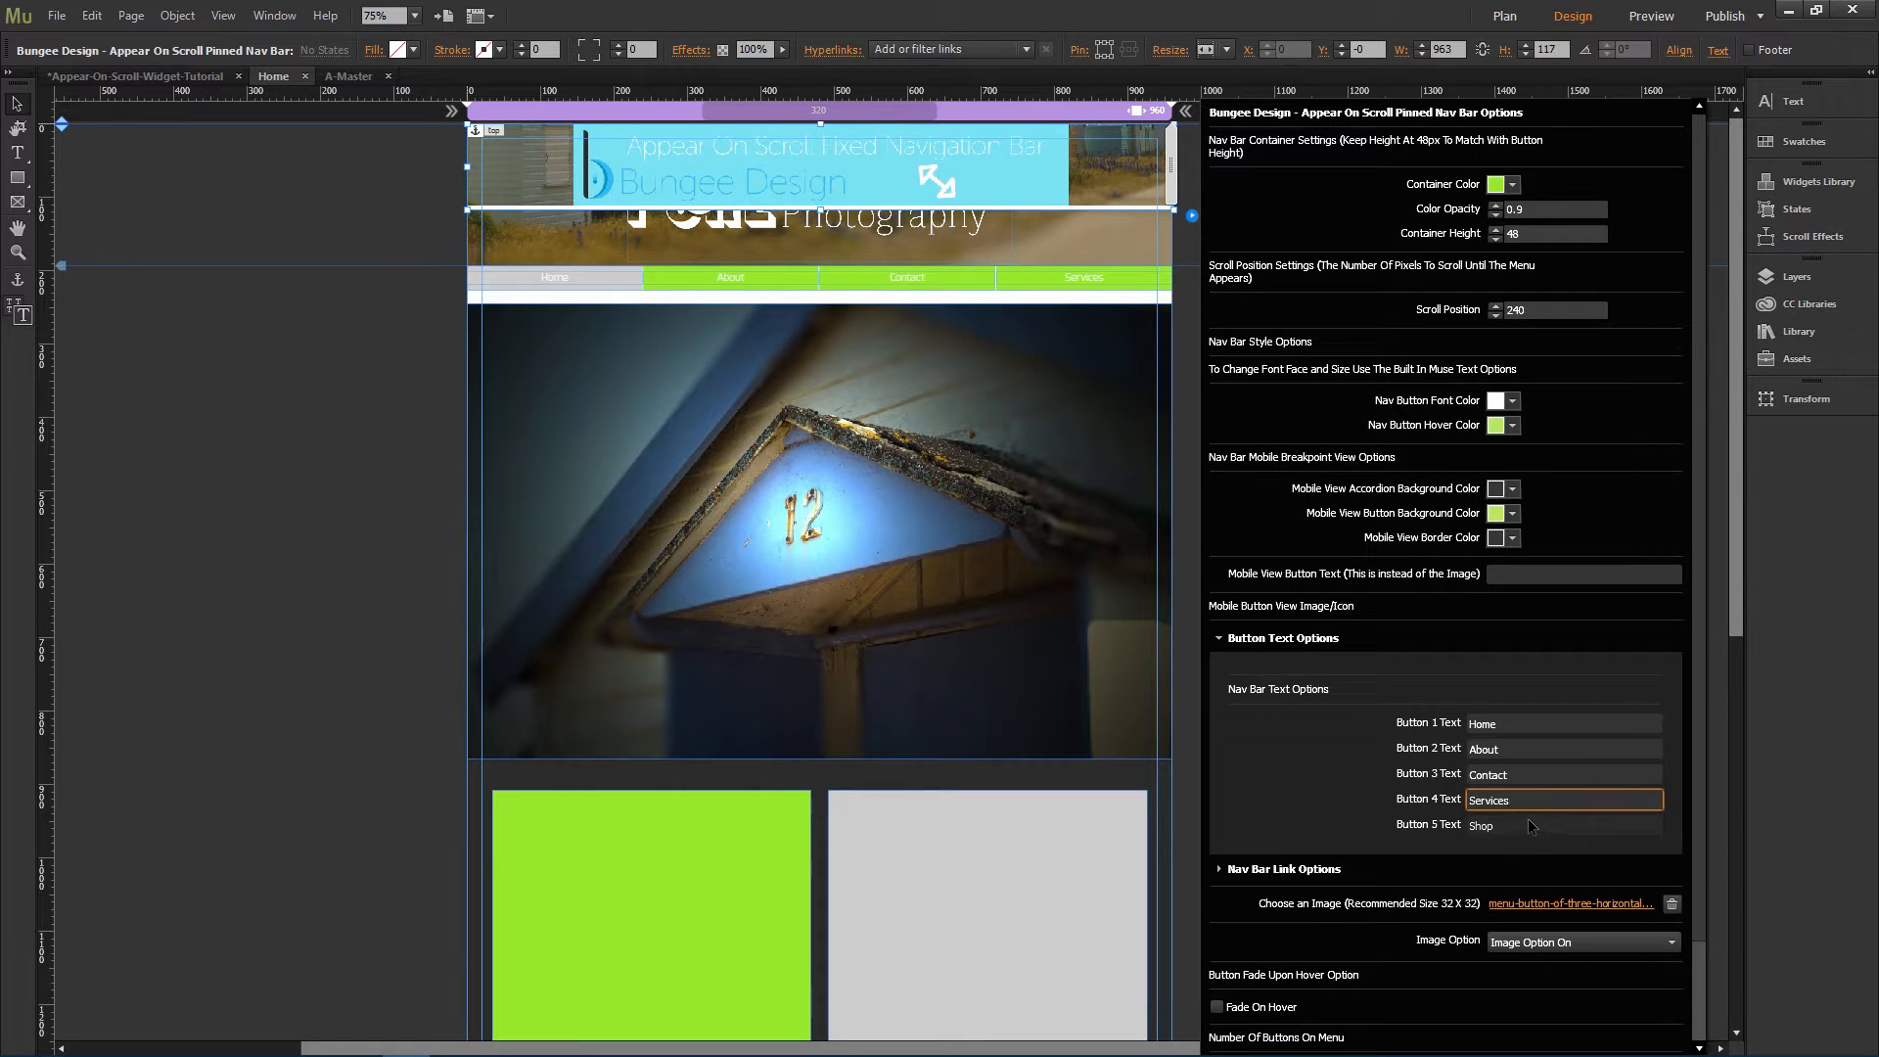
pyautogui.click(1547, 749)
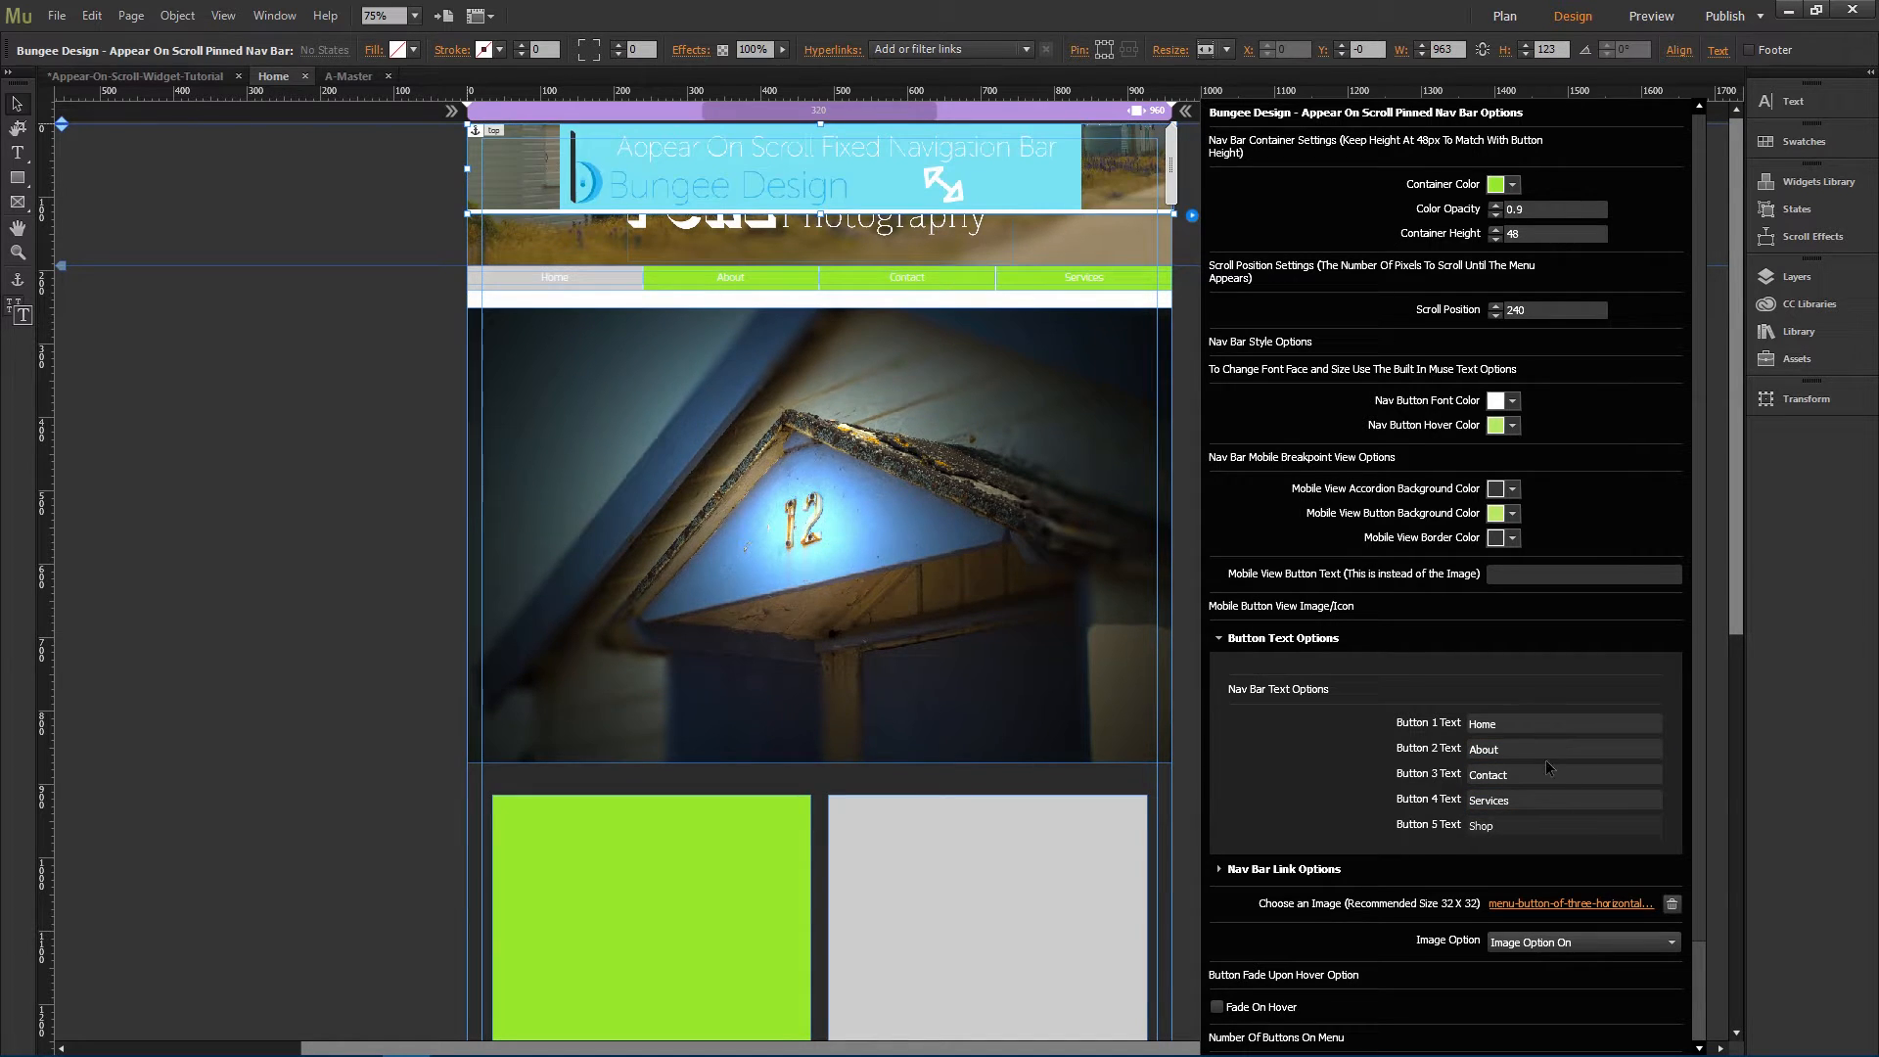
# Step: Expand the Nav Bar Link Options and set the Button 1 link to #top
pyautogui.click(1258, 870)
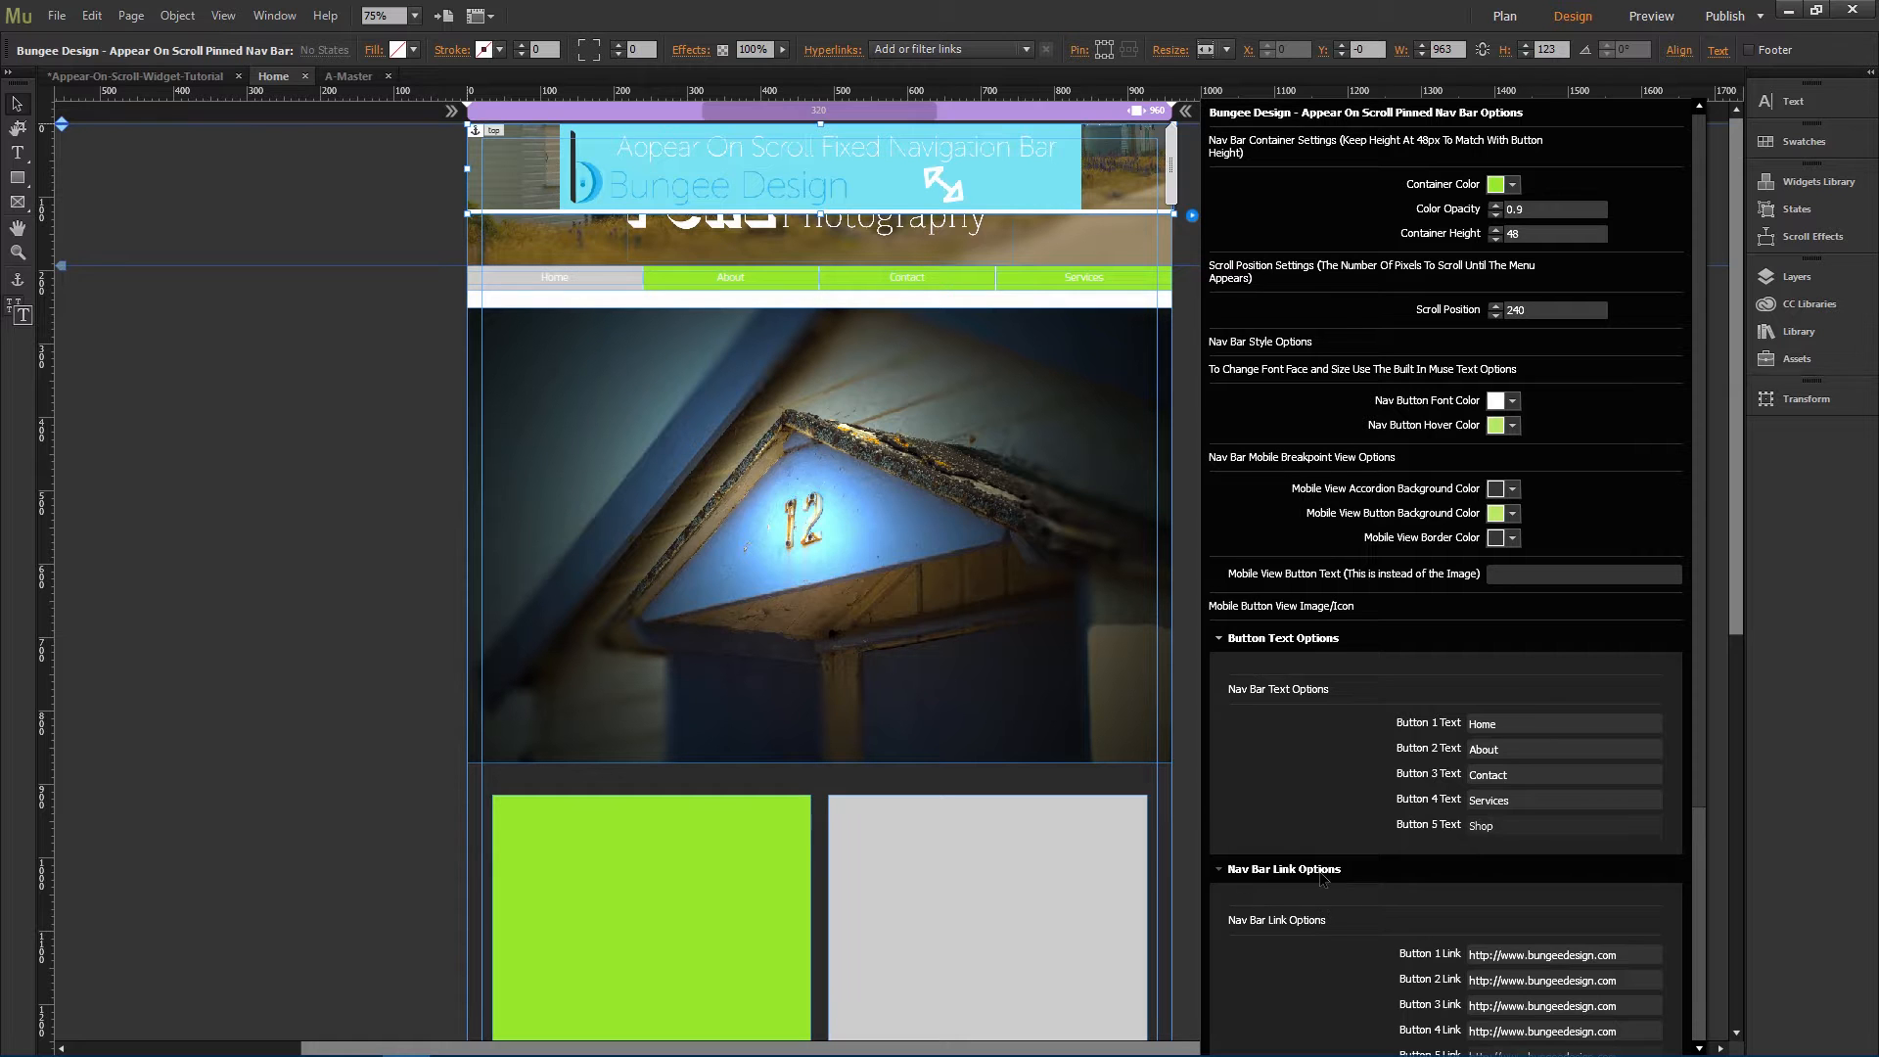
pyautogui.scroll(-3, 1333, 871)
pyautogui.click(1570, 698)
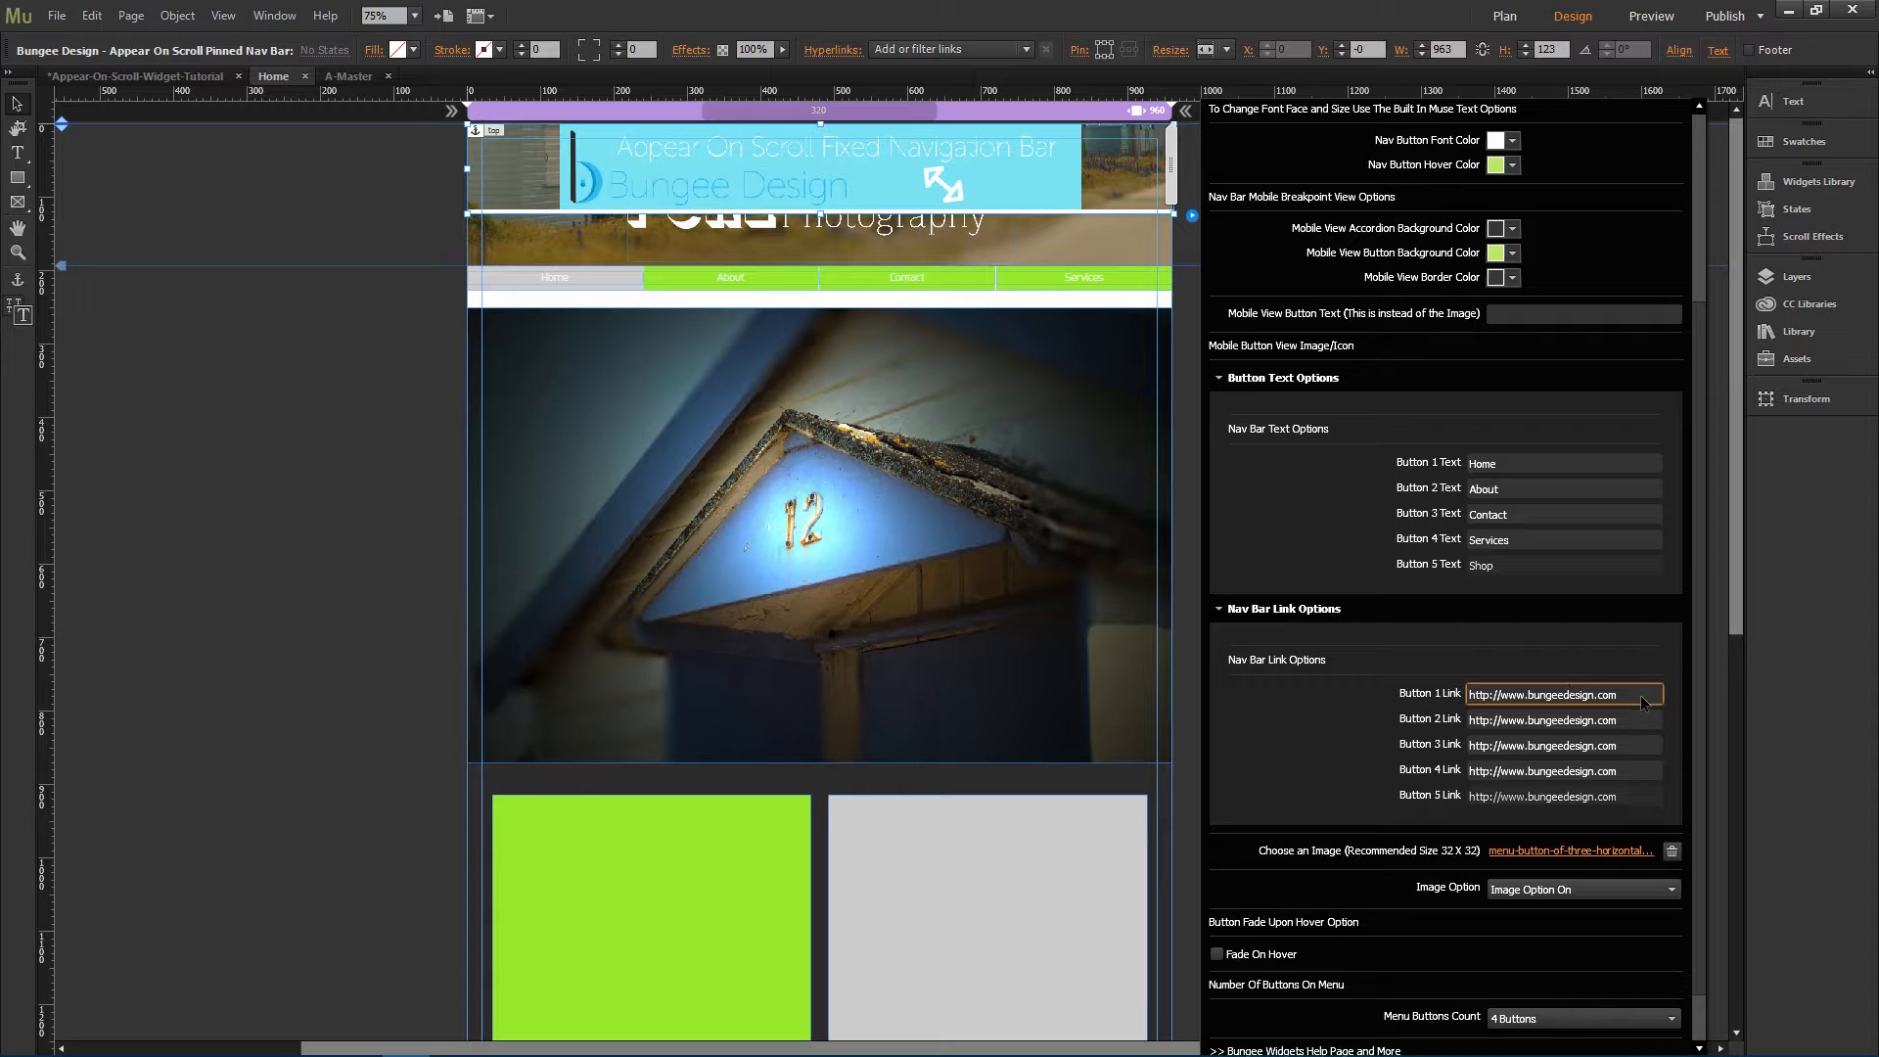
pyautogui.moveTo(1626, 694); pyautogui.dragTo(1396, 672)
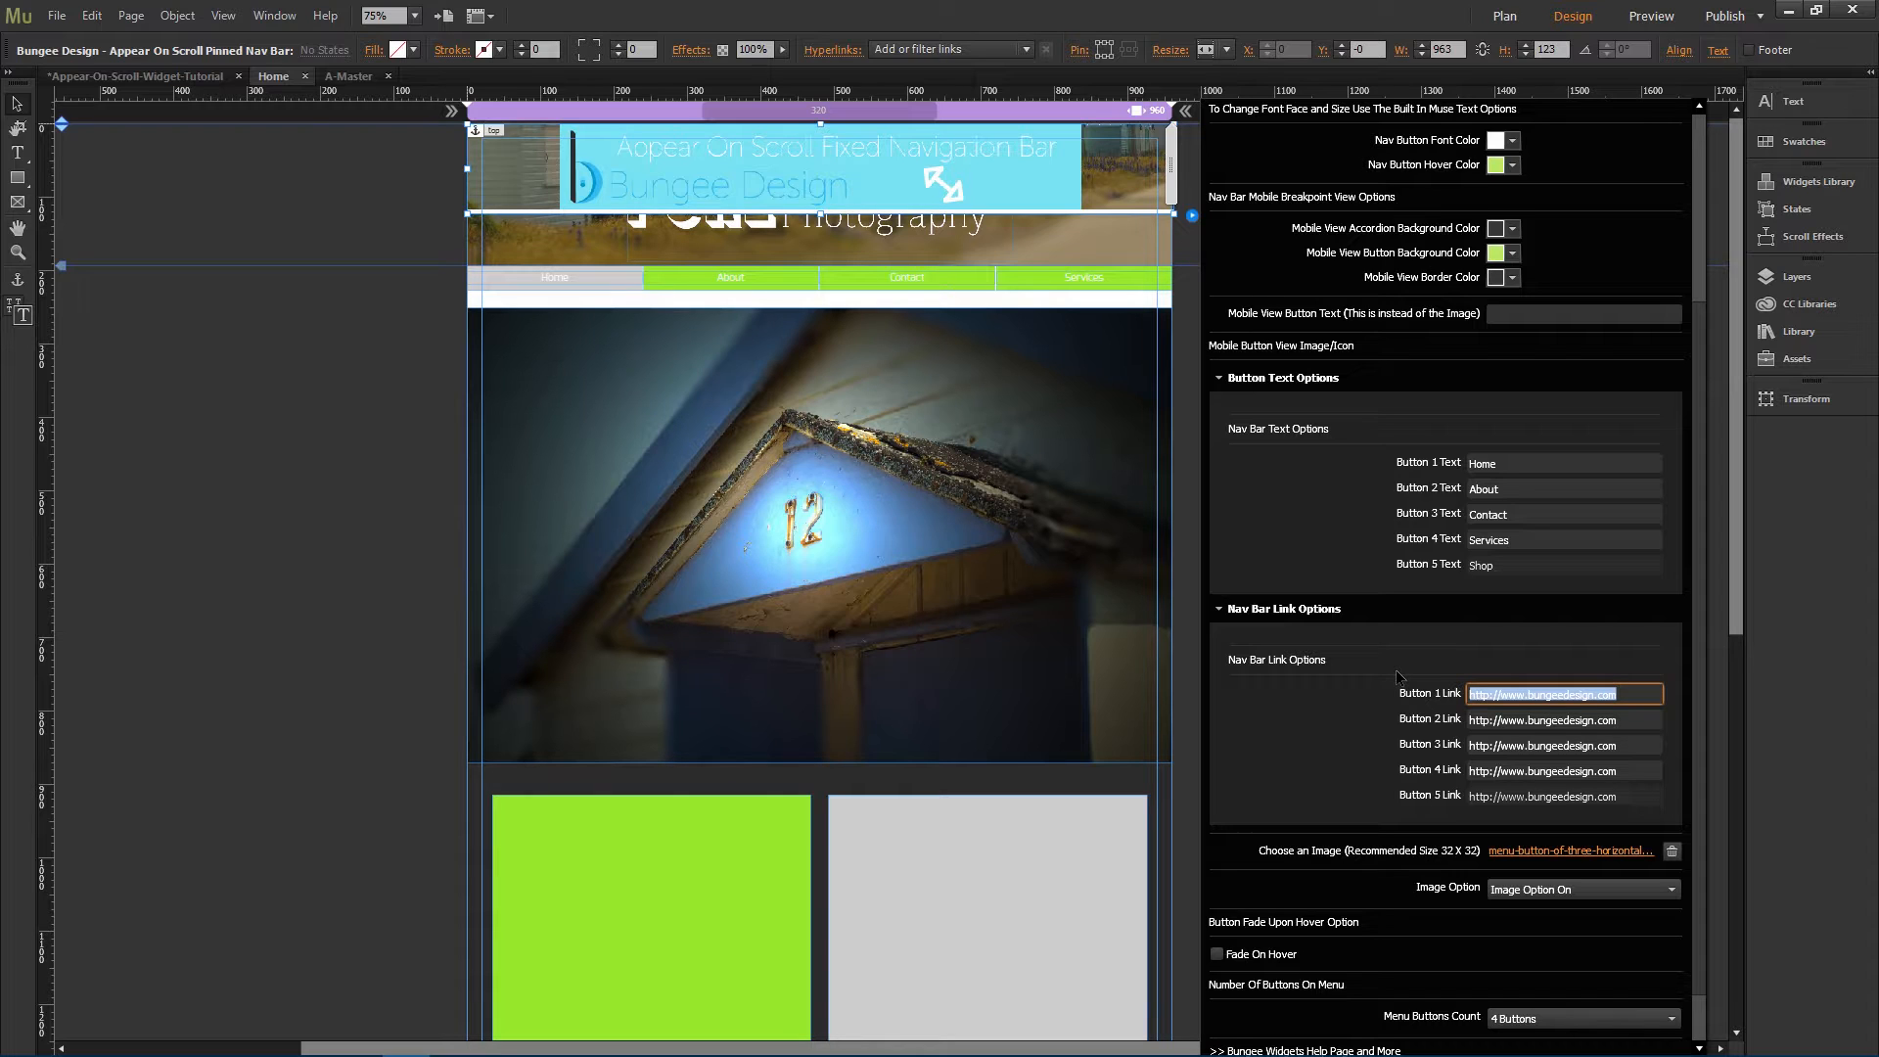
pyautogui.write('#top')
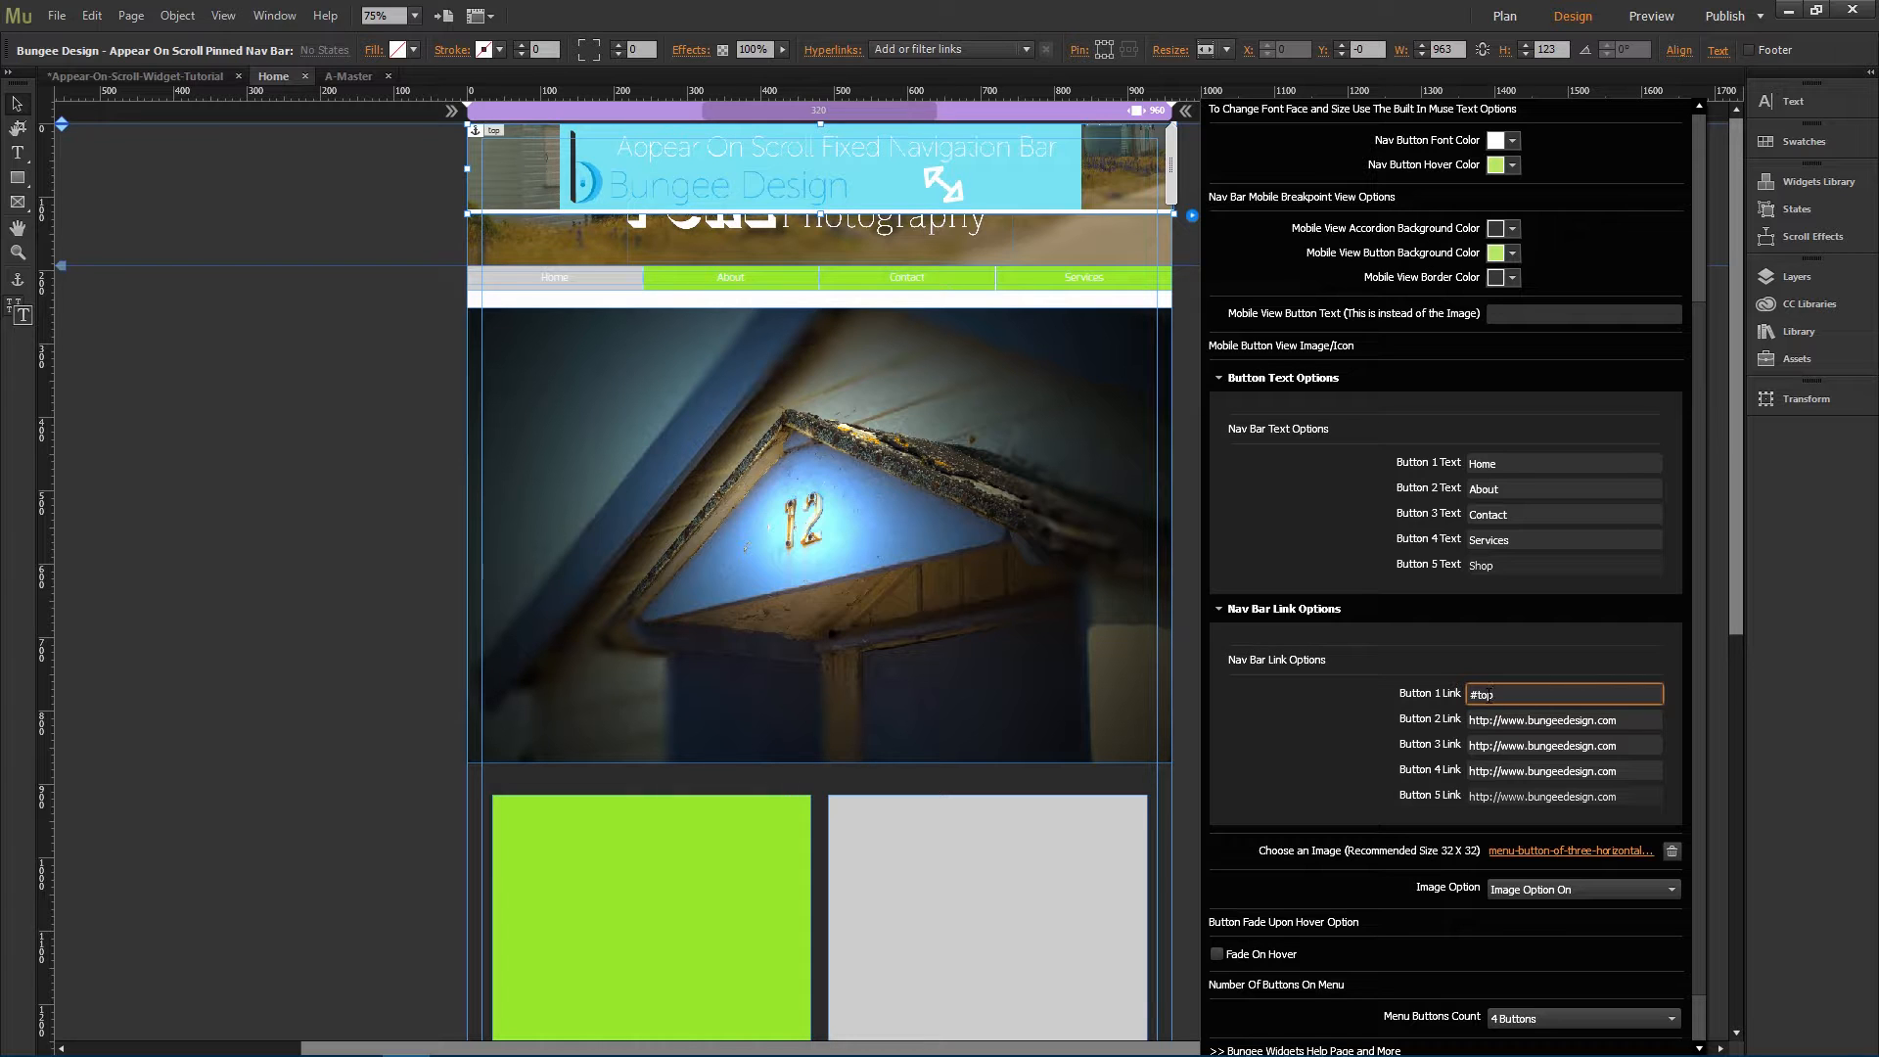
# Step: Set the Button 2 link to about.html and close the widget options
pyautogui.moveTo(1620, 721); pyautogui.dragTo(1526, 696)
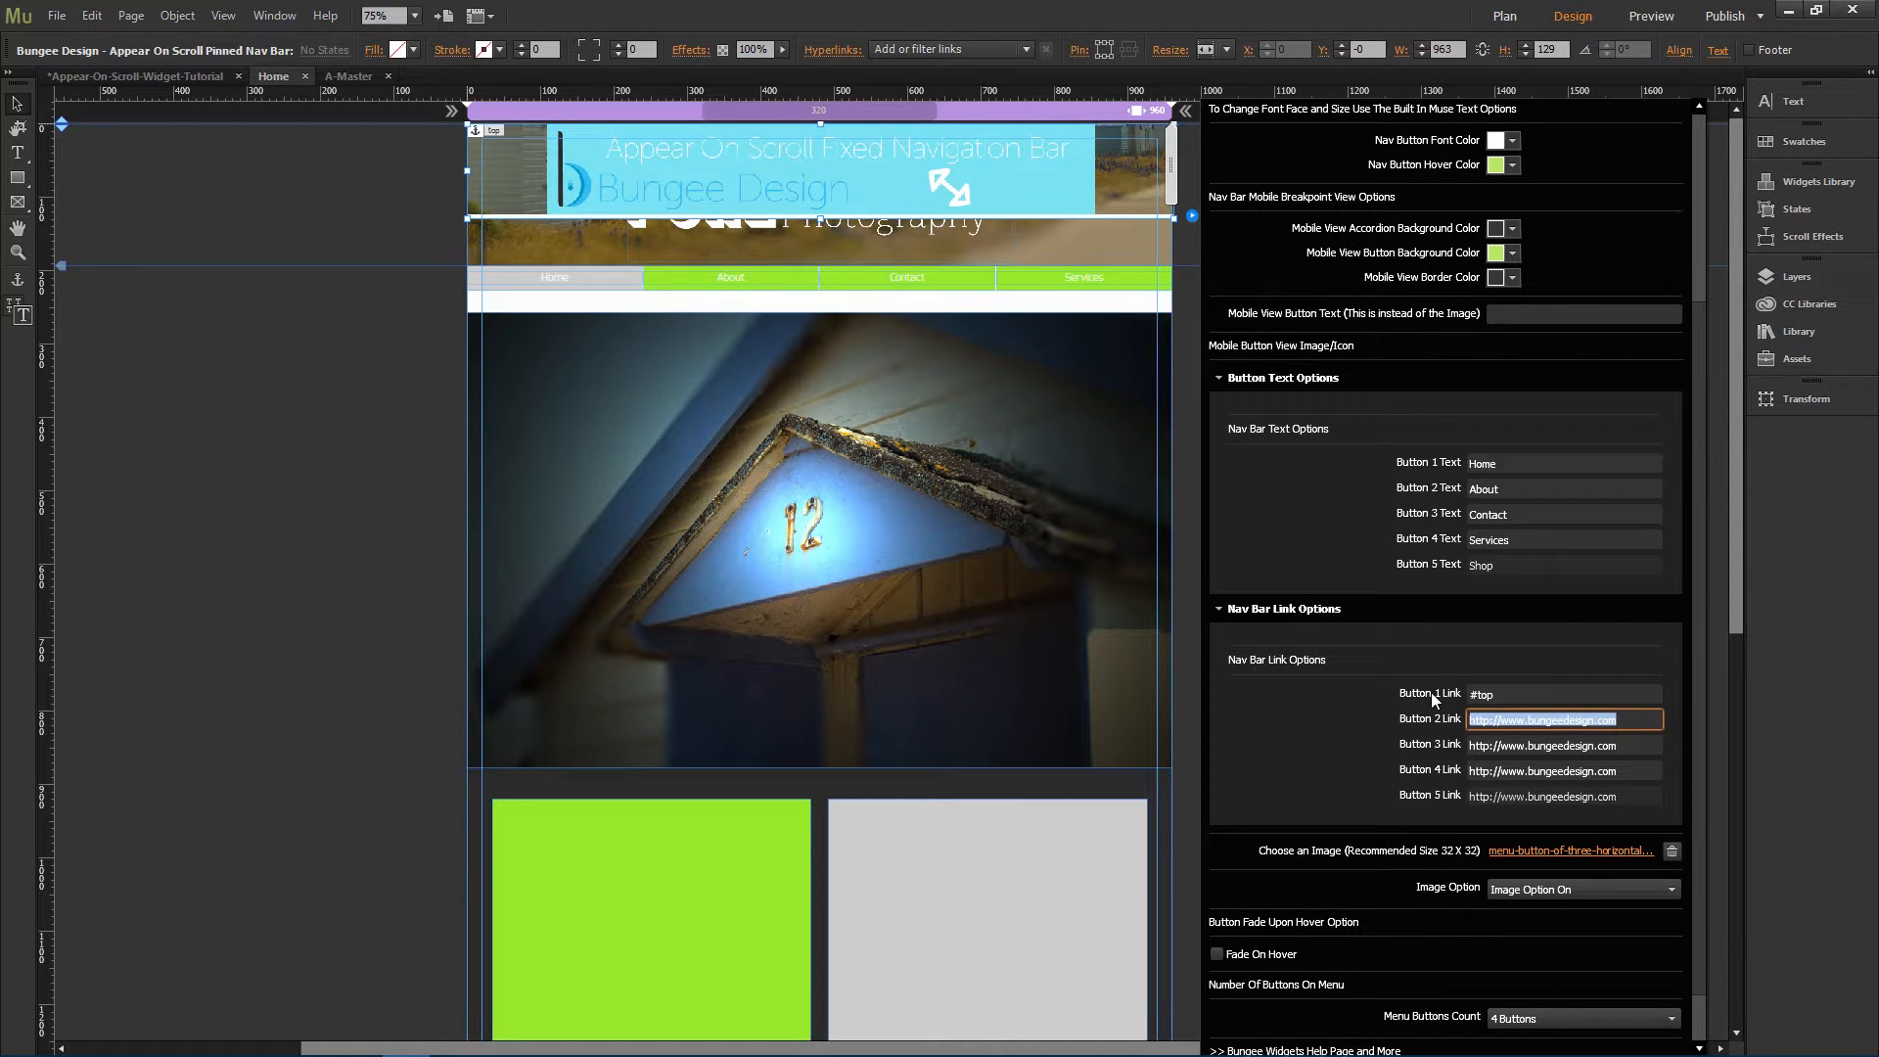
pyautogui.press('BackSpace')
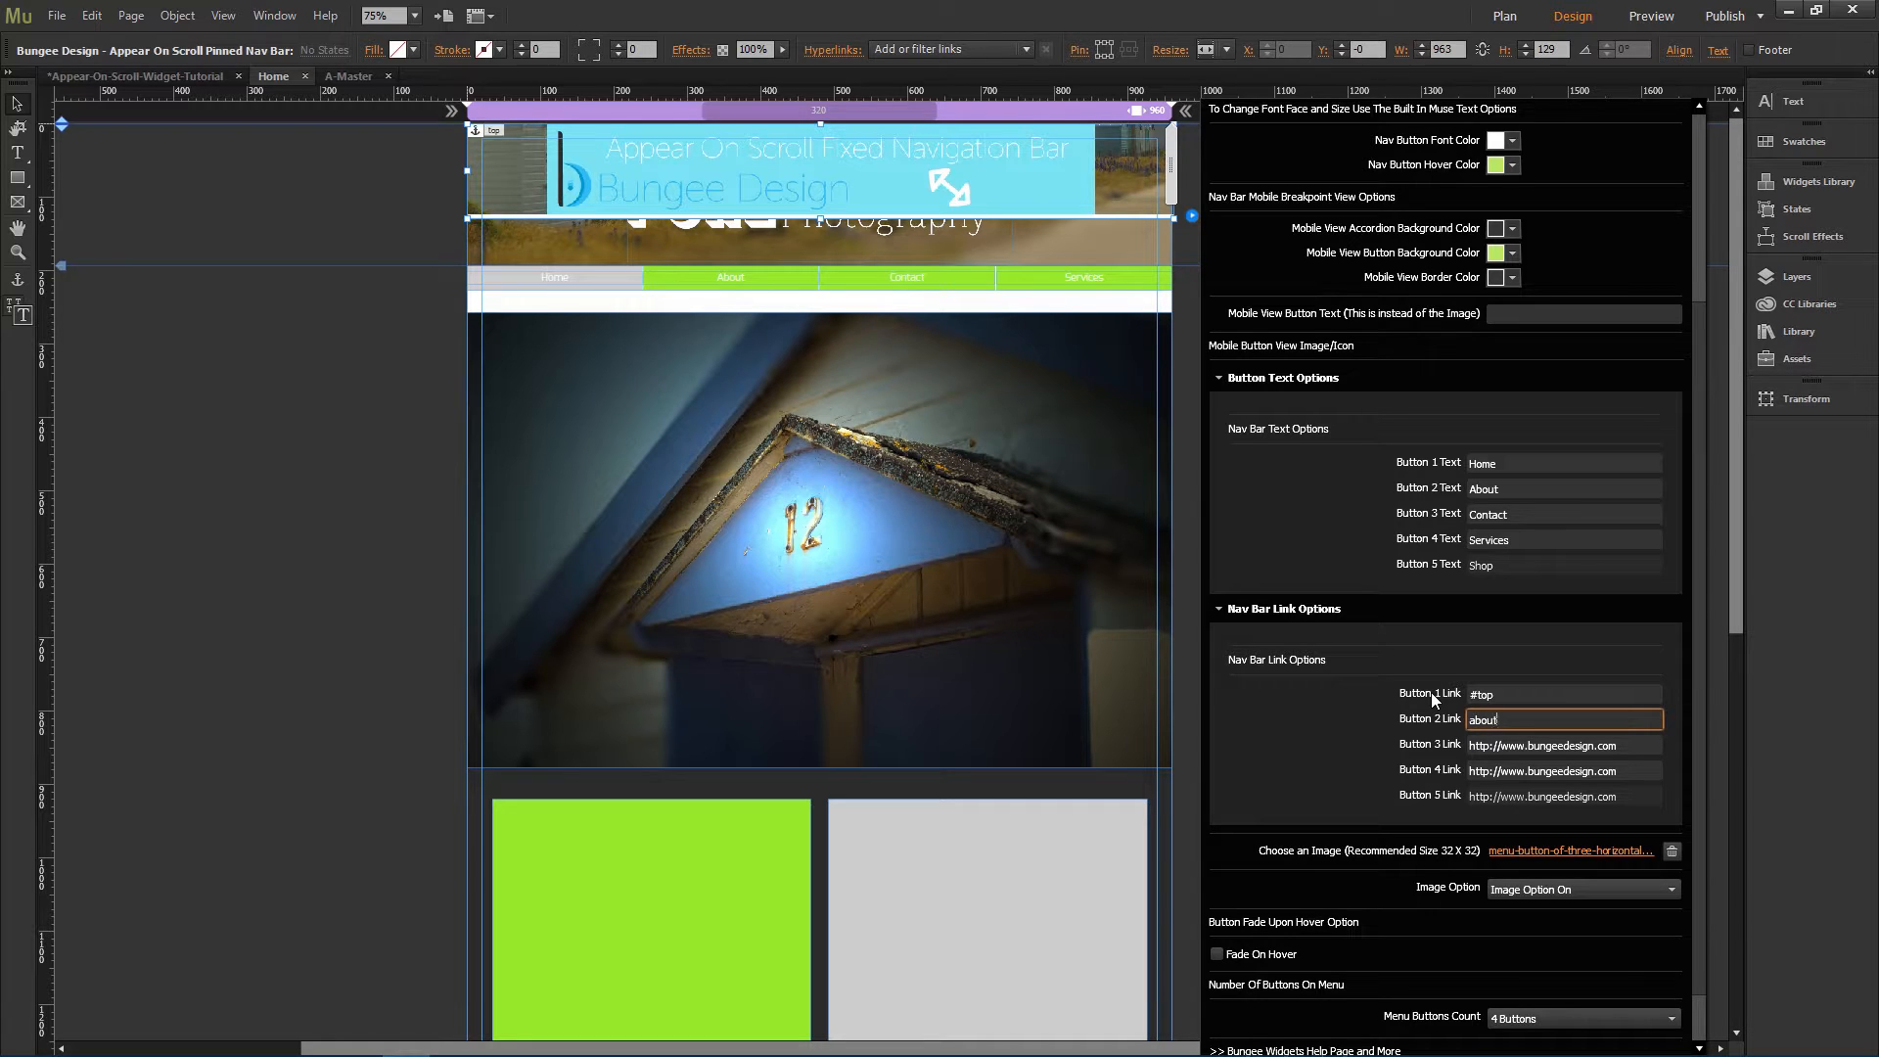
pyautogui.write('about.htm;')
pyautogui.doubleClick(1518, 723)
pyautogui.click(1546, 722)
pyautogui.click(334, 534)
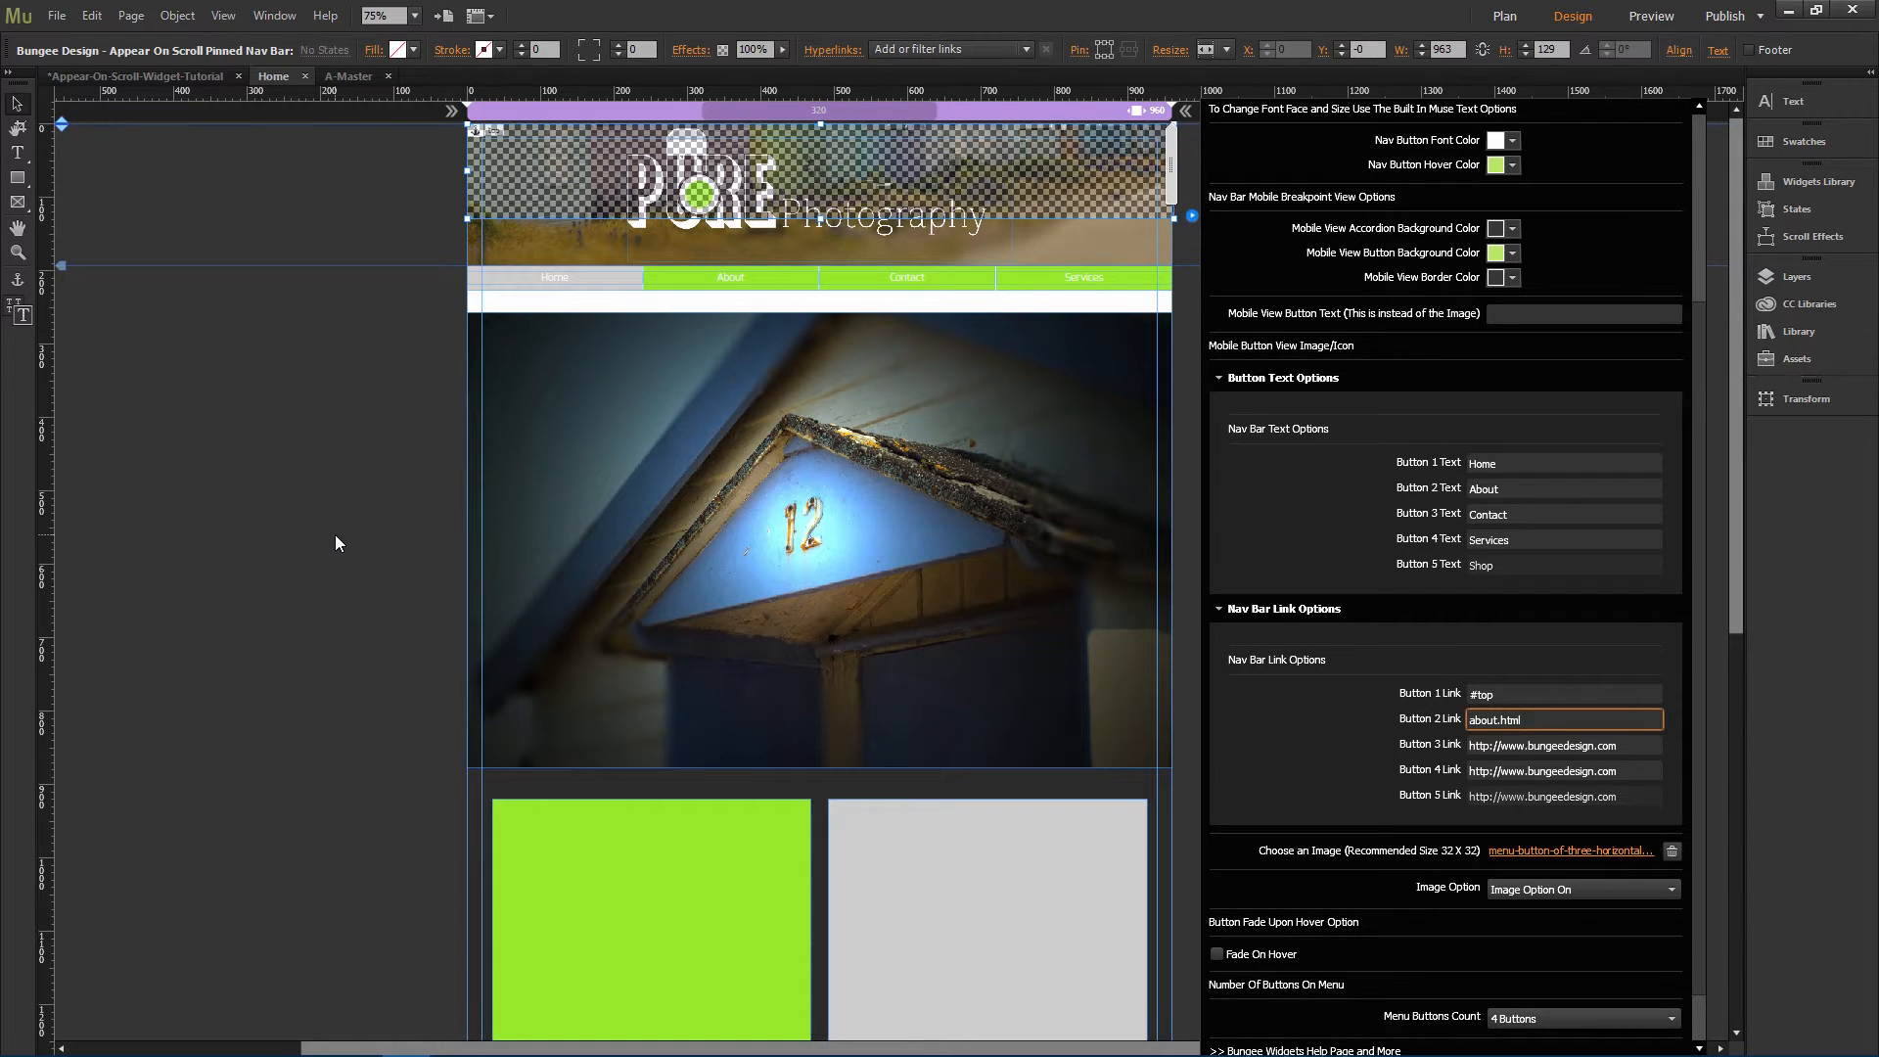
# Step: Preview the page in the browser and test the main menu's About and Home links
pyautogui.click(57, 16)
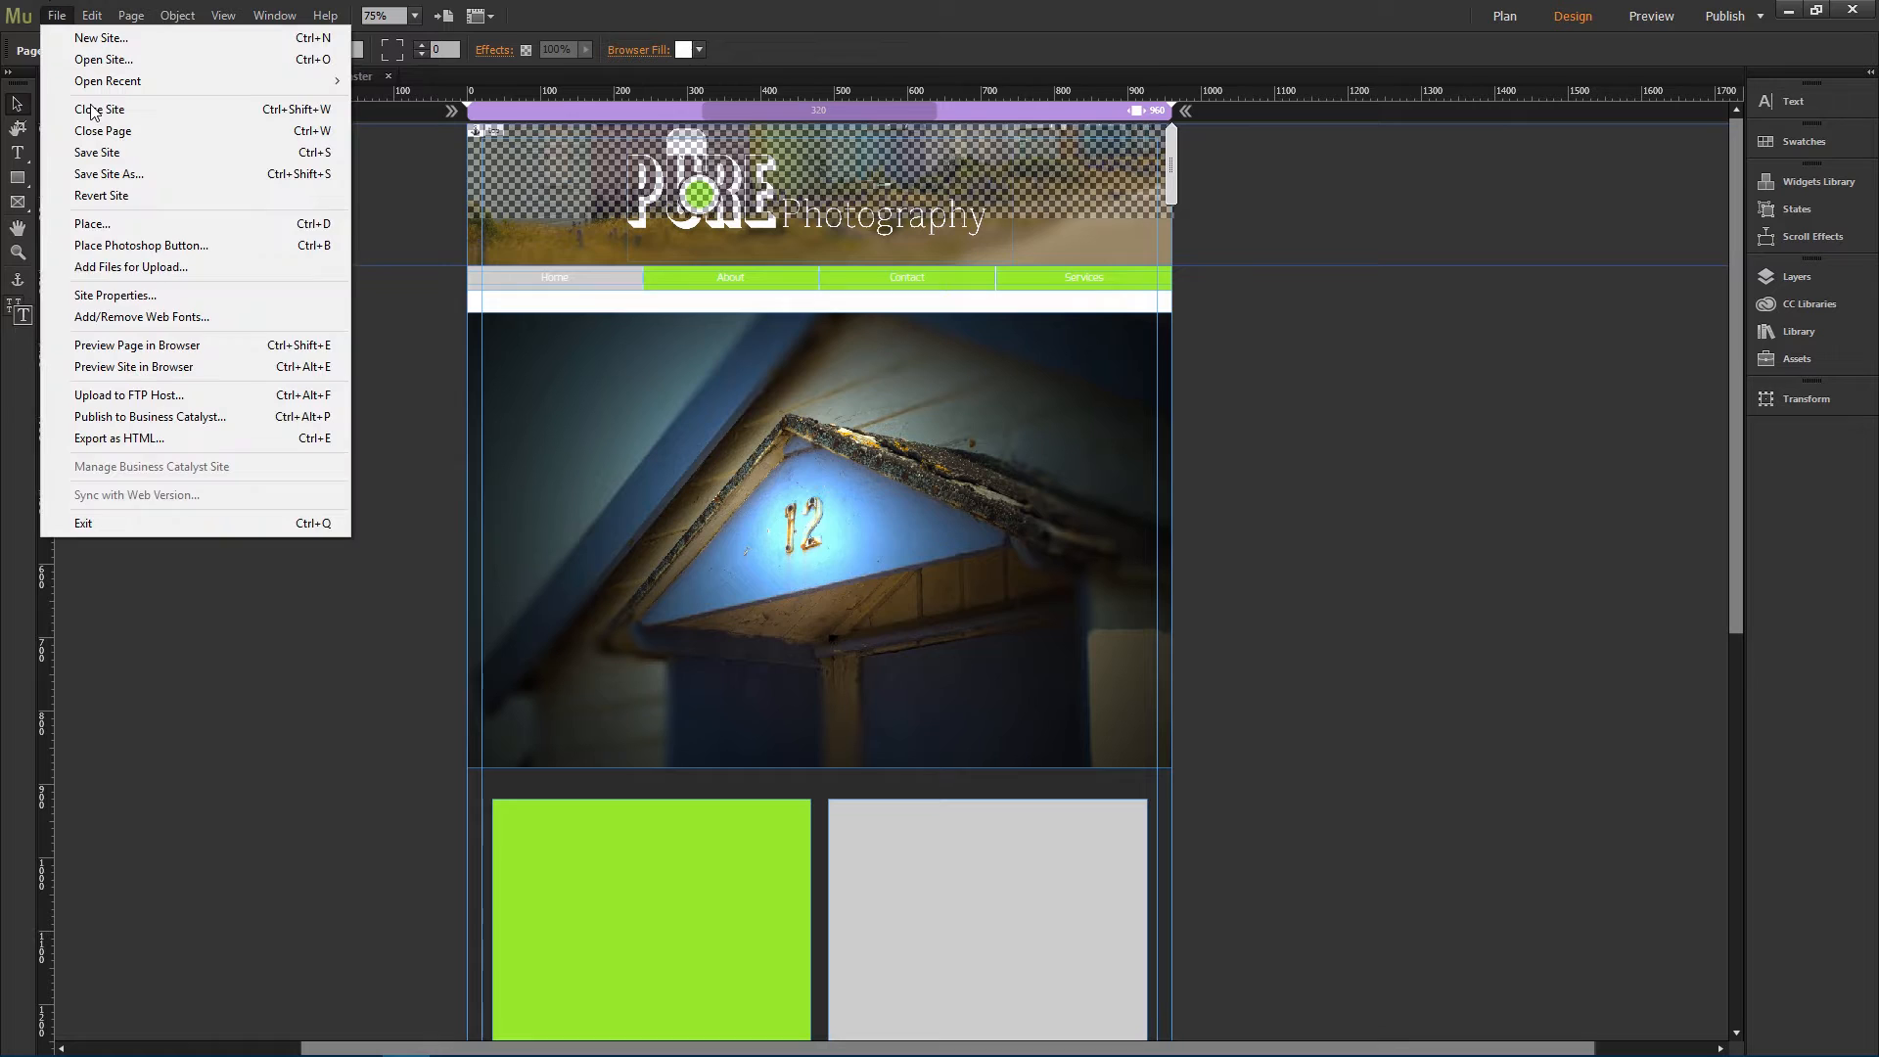
pyautogui.click(217, 350)
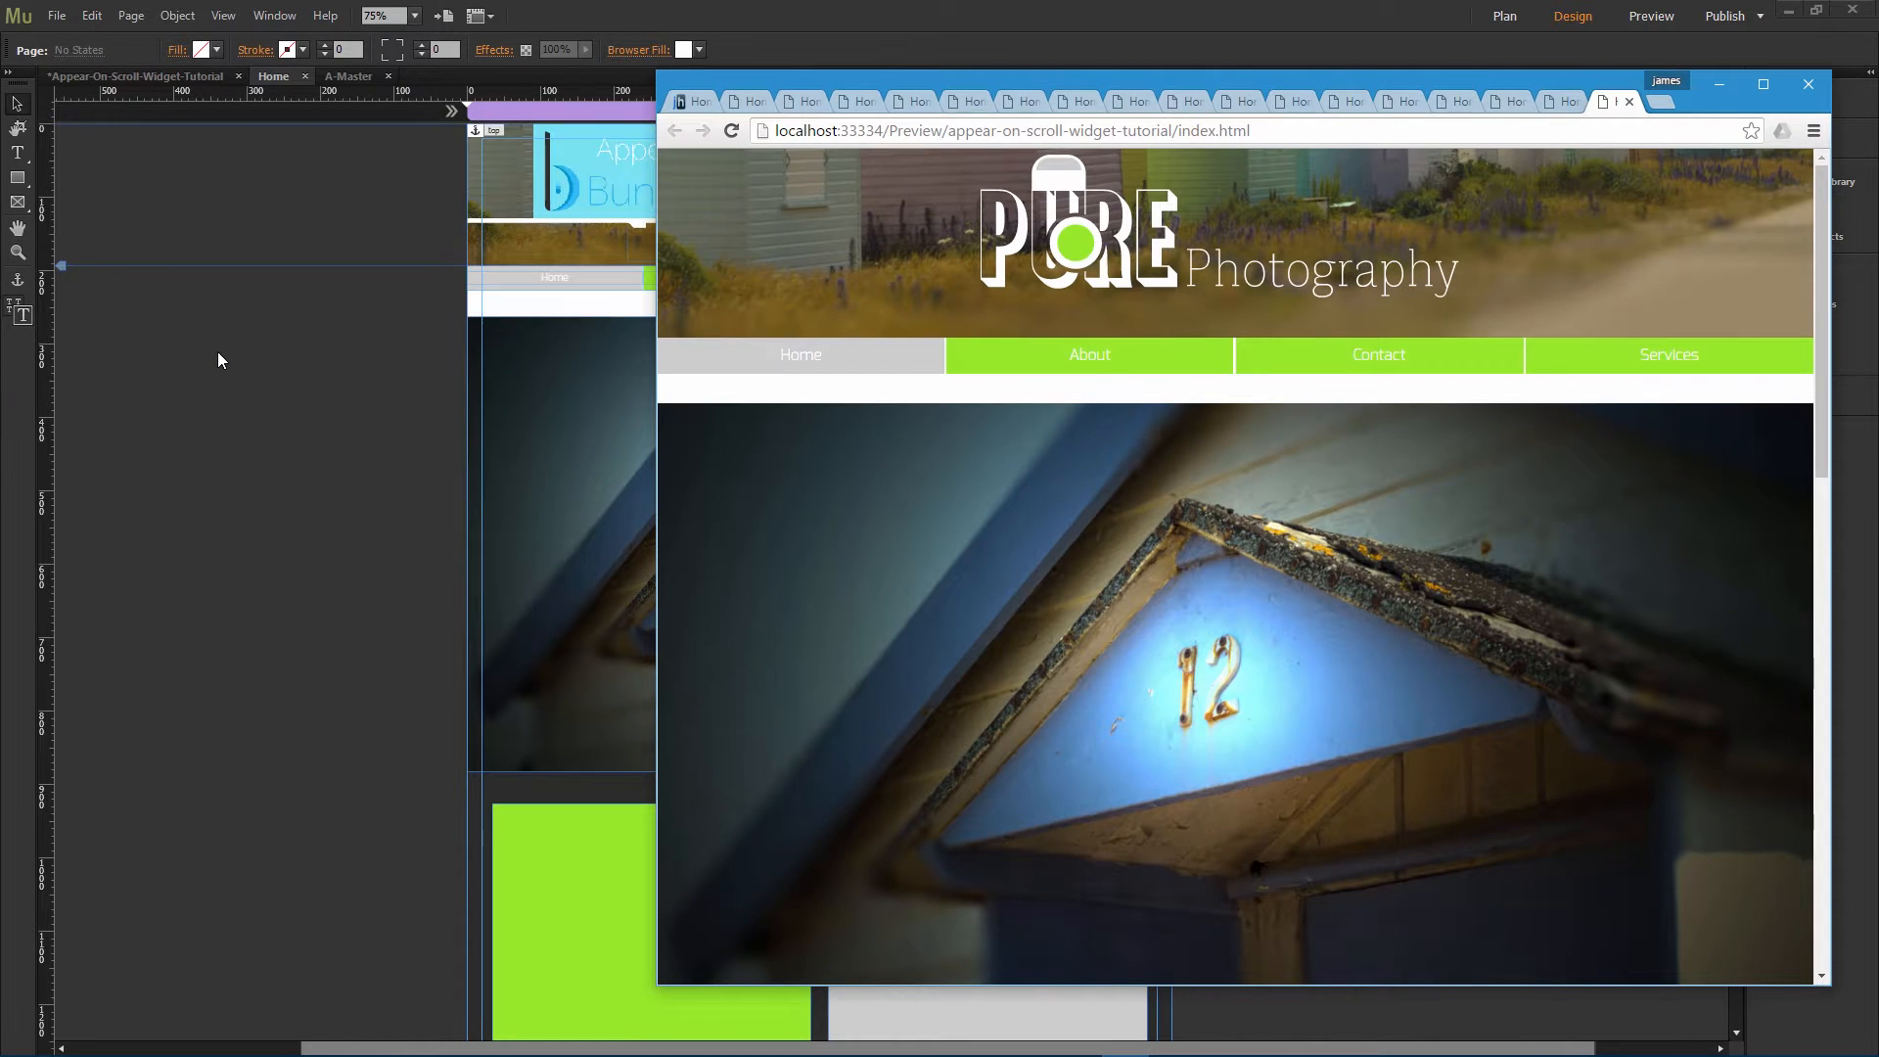
pyautogui.click(1117, 369)
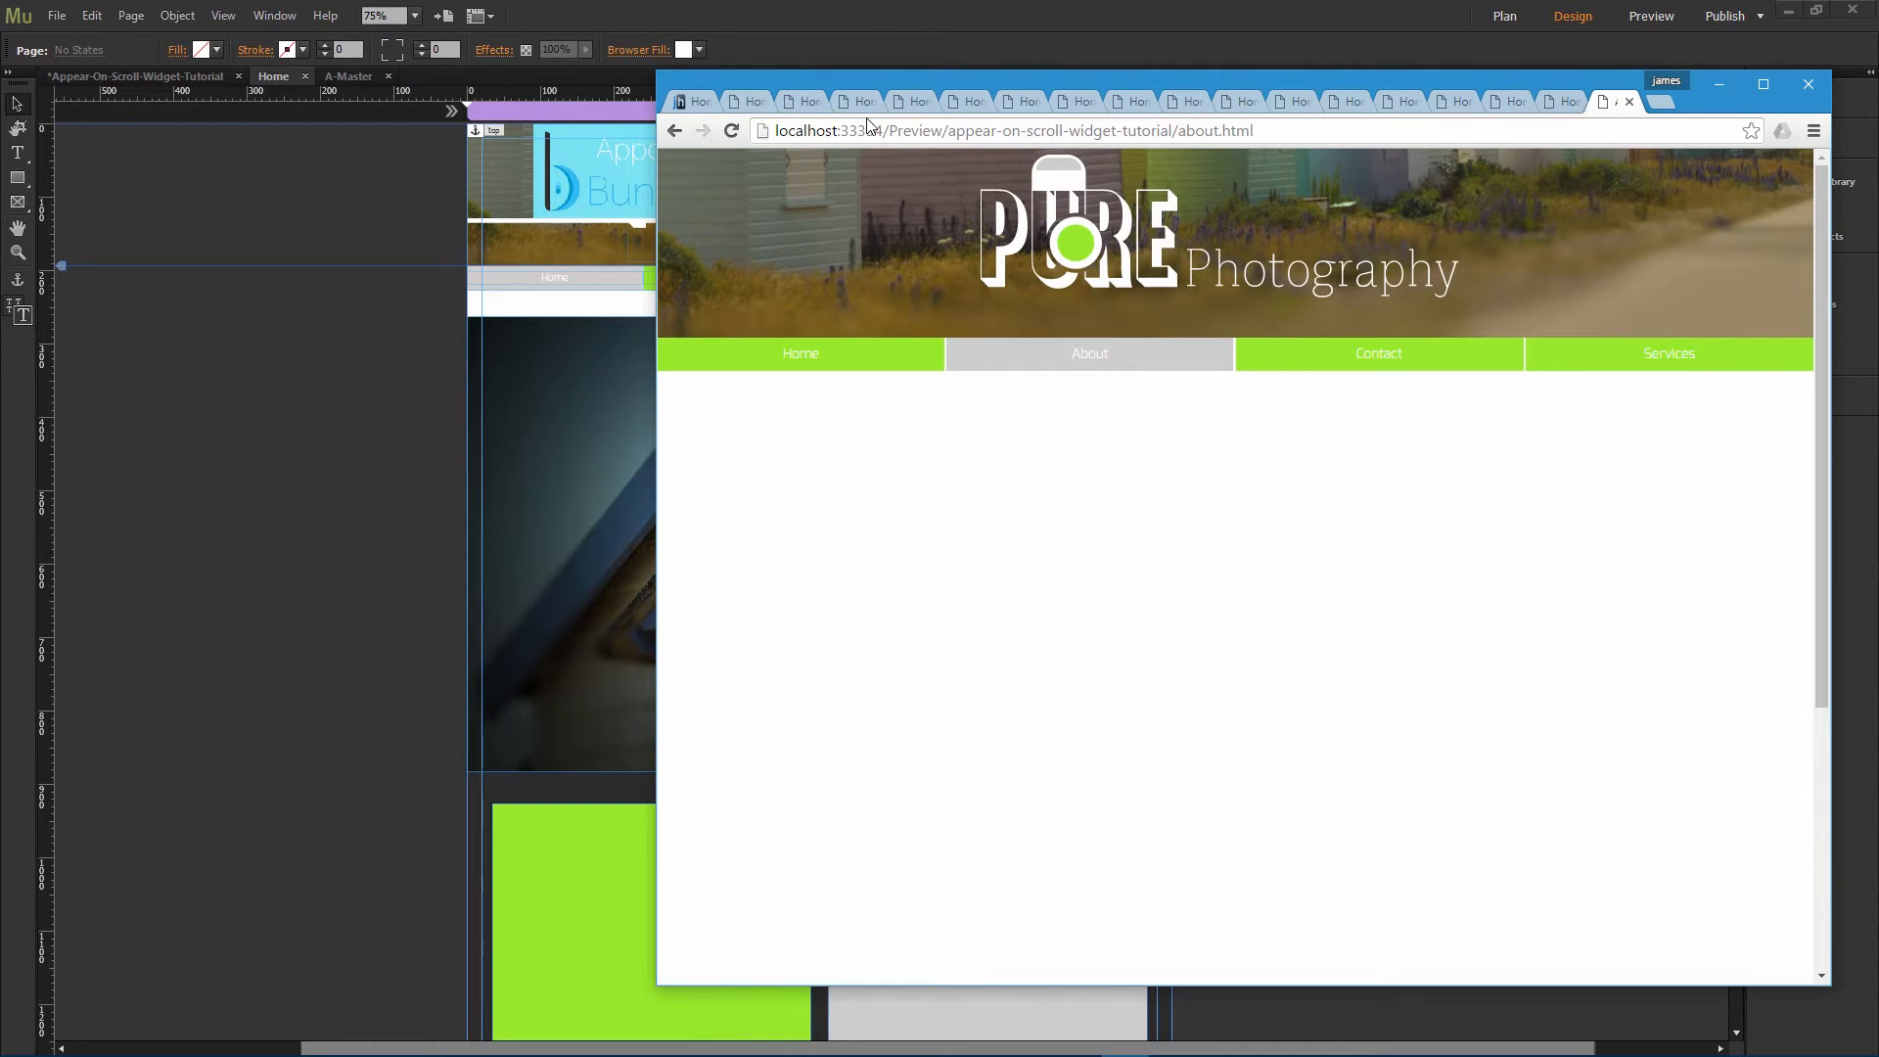
pyautogui.click(830, 360)
# Step: Reveal the pinned nav bar on the home page, follow its About link and check the page address
pyautogui.scroll(-2, 971, 425)
pyautogui.scroll(-1, 971, 420)
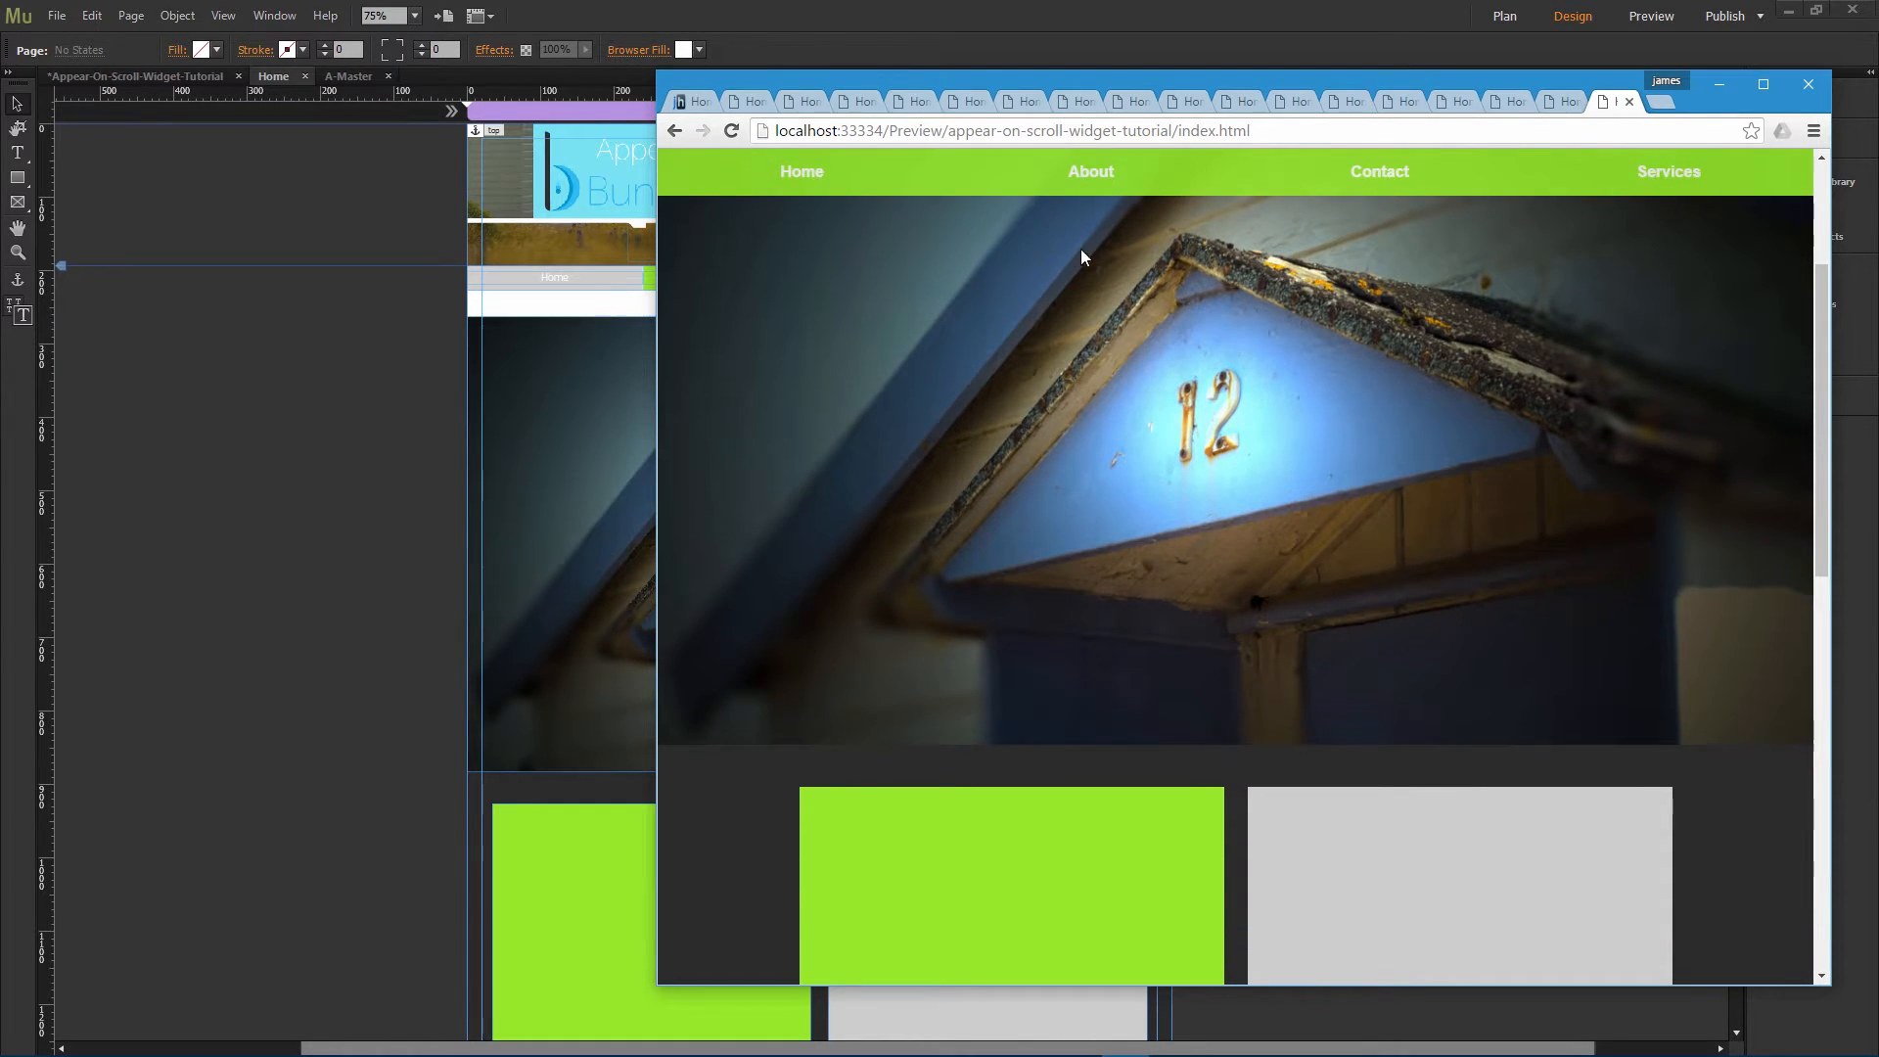
pyautogui.click(1092, 174)
pyautogui.tripleClick(1216, 128)
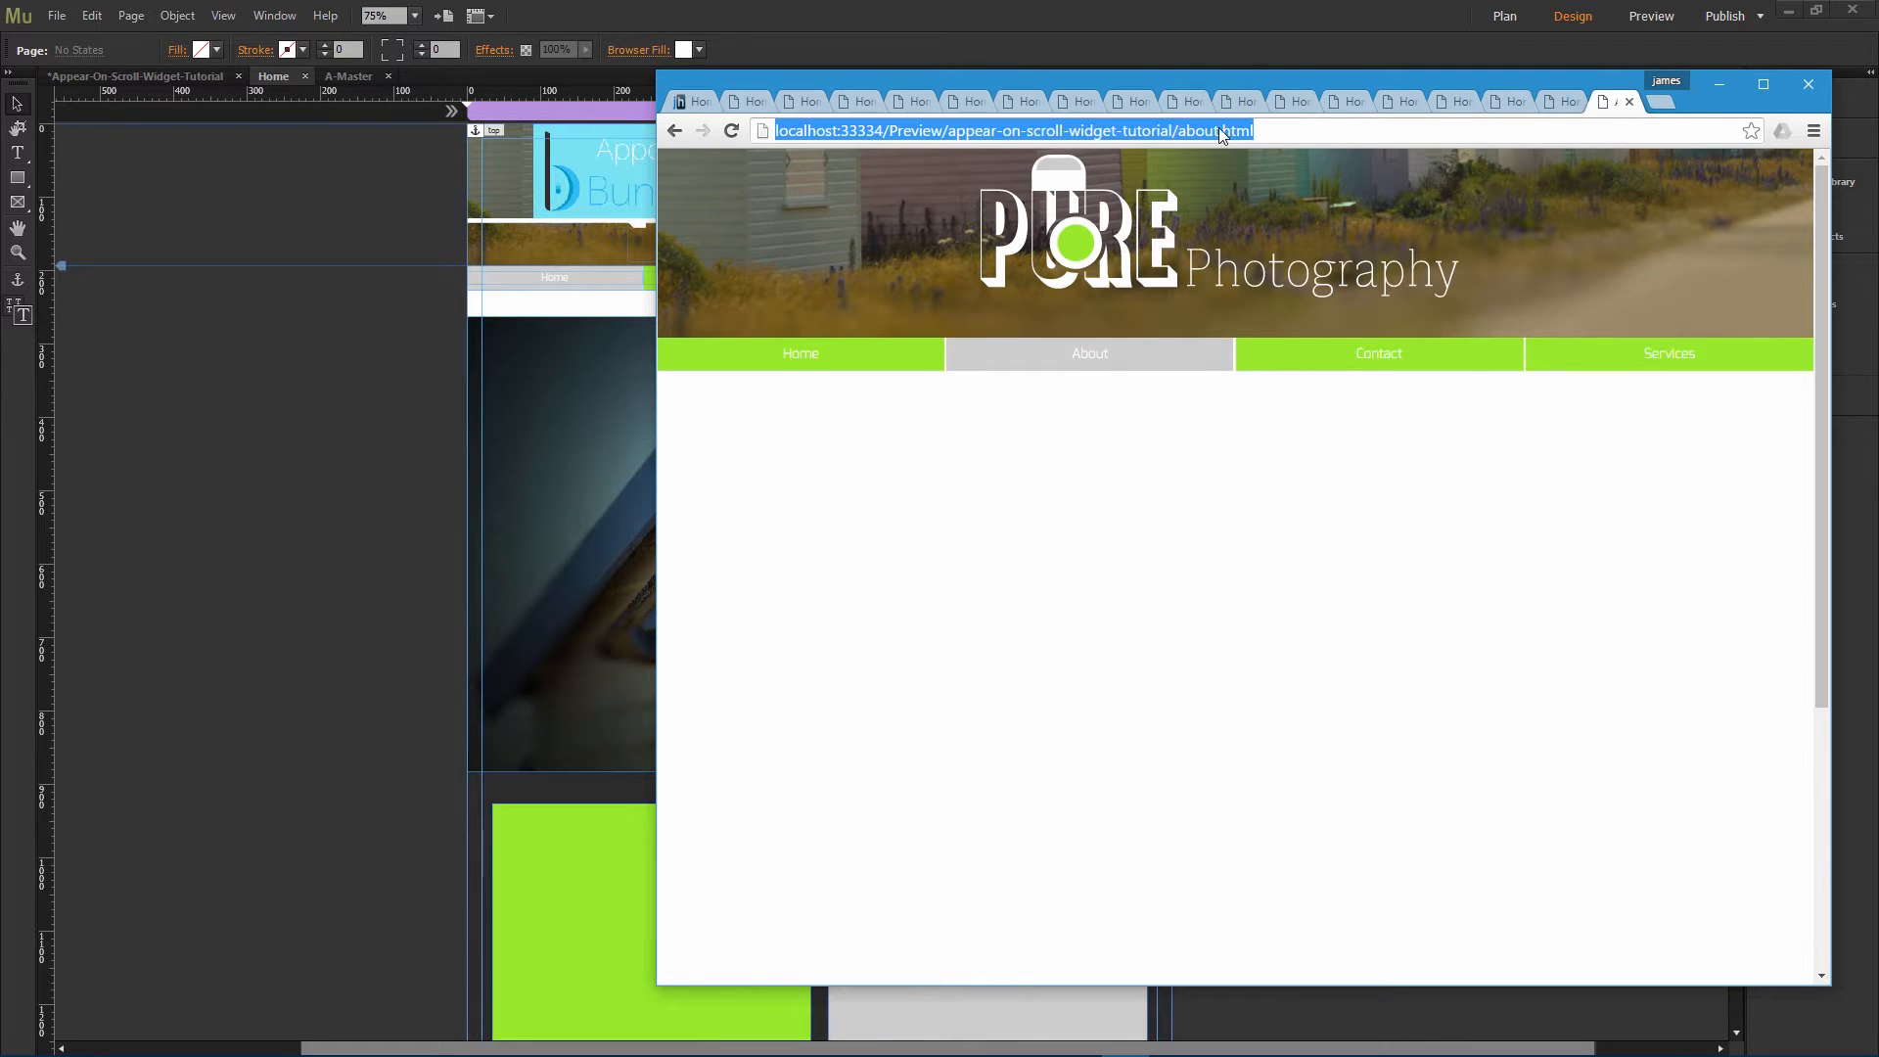
pyautogui.click(1236, 130)
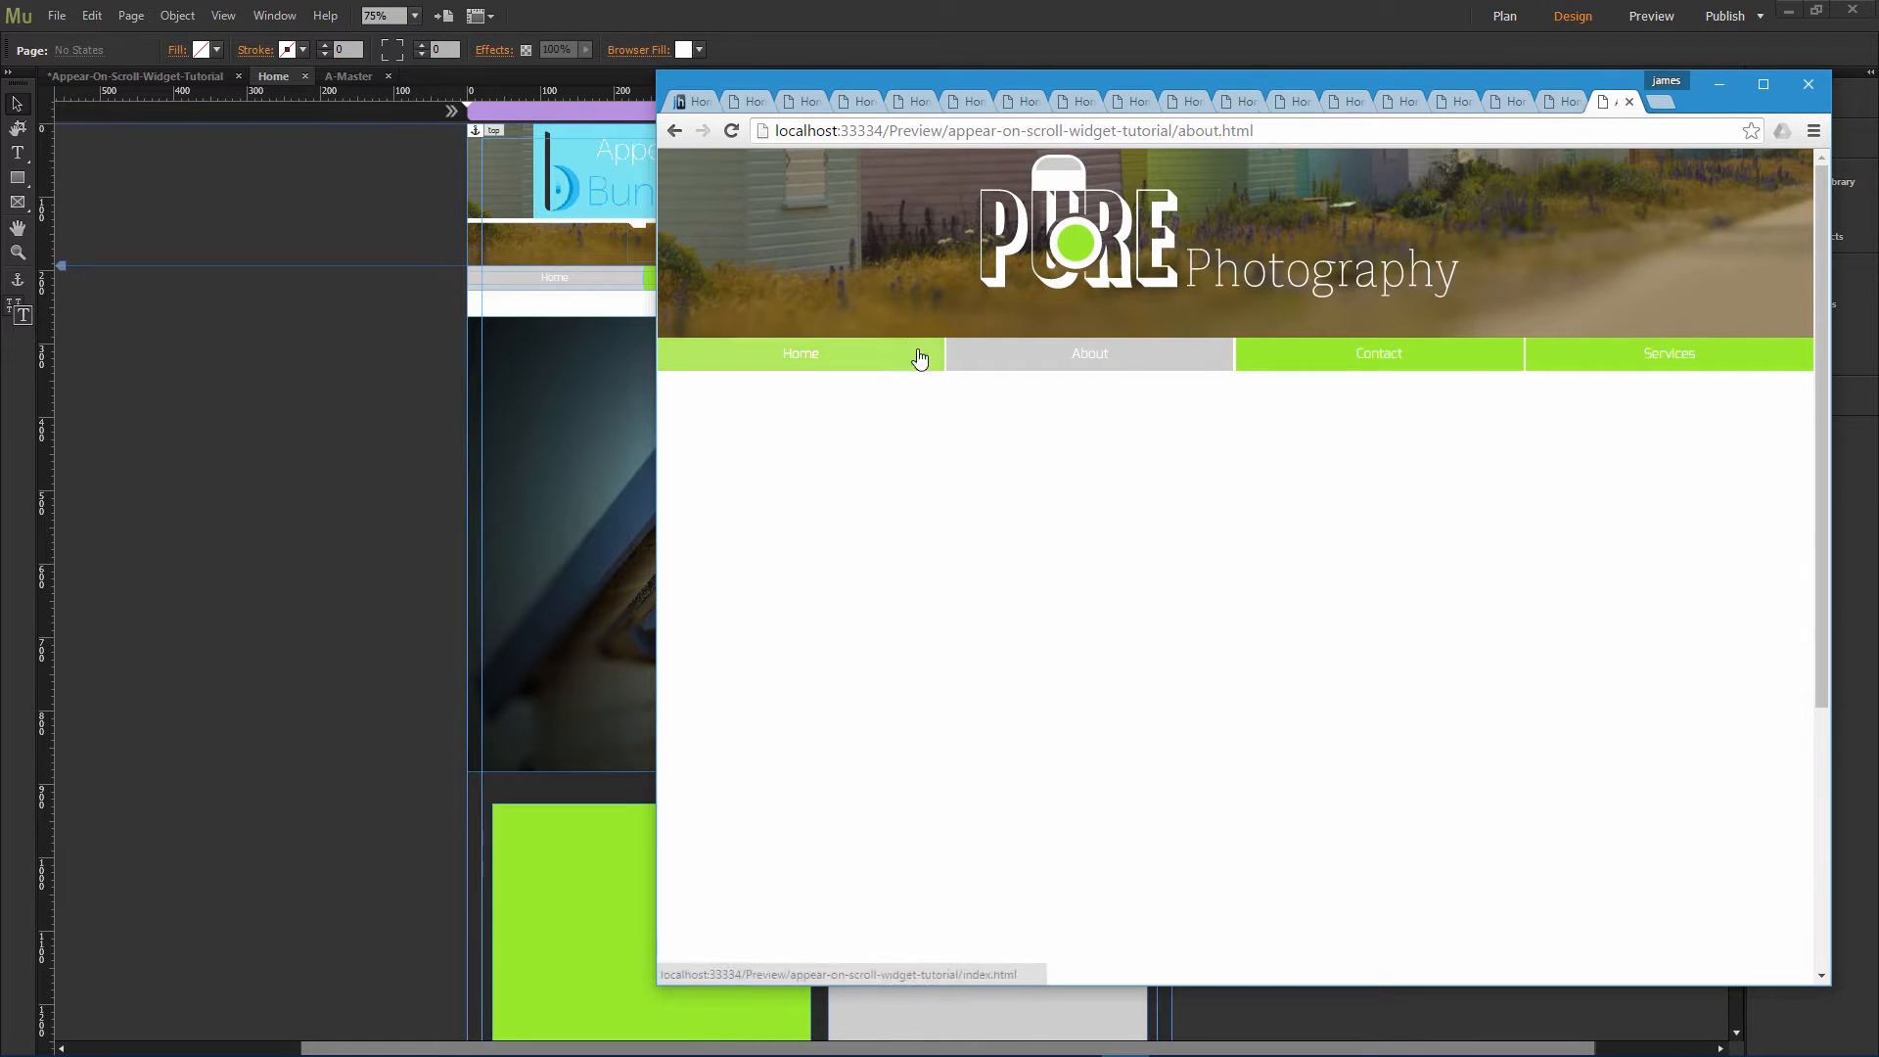
# Step: Return to the home page, test the pinned bar's Home link and make the bar appear again
pyautogui.click(674, 130)
pyautogui.scroll(5, 930, 350)
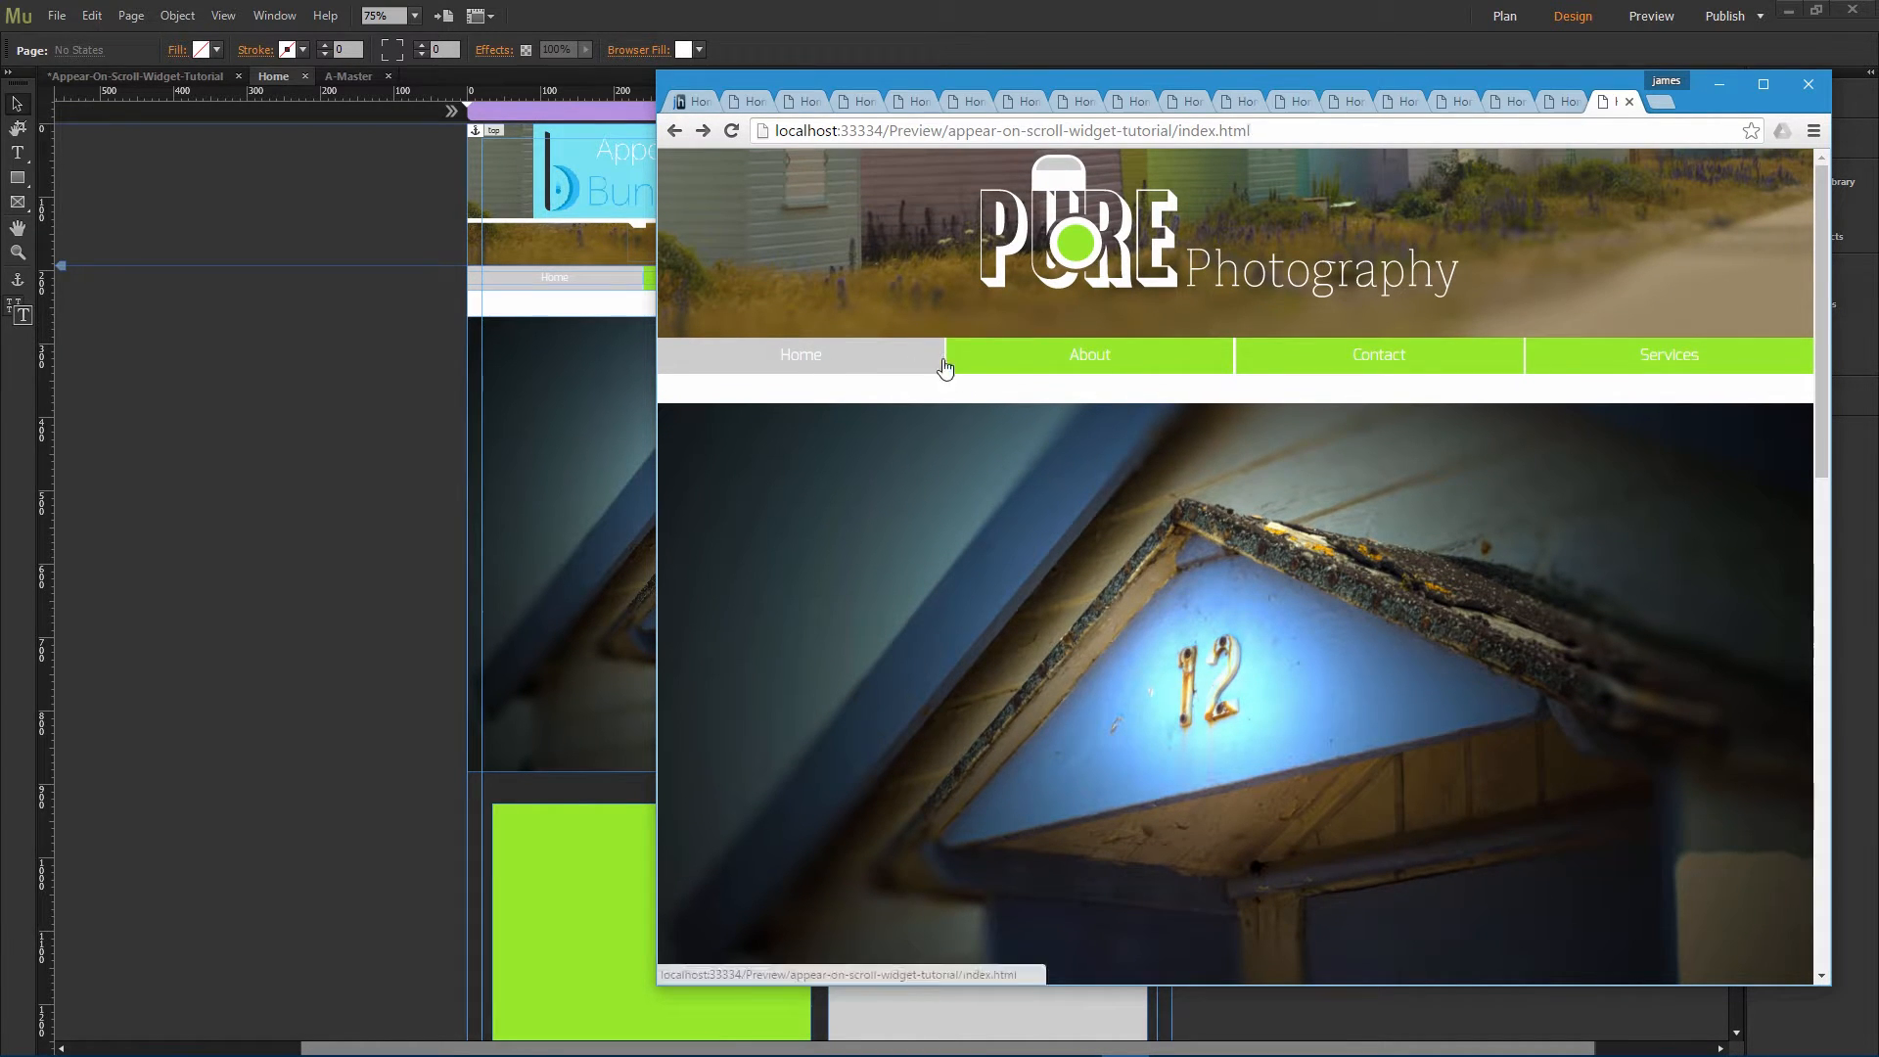
pyautogui.scroll(-5, 937, 467)
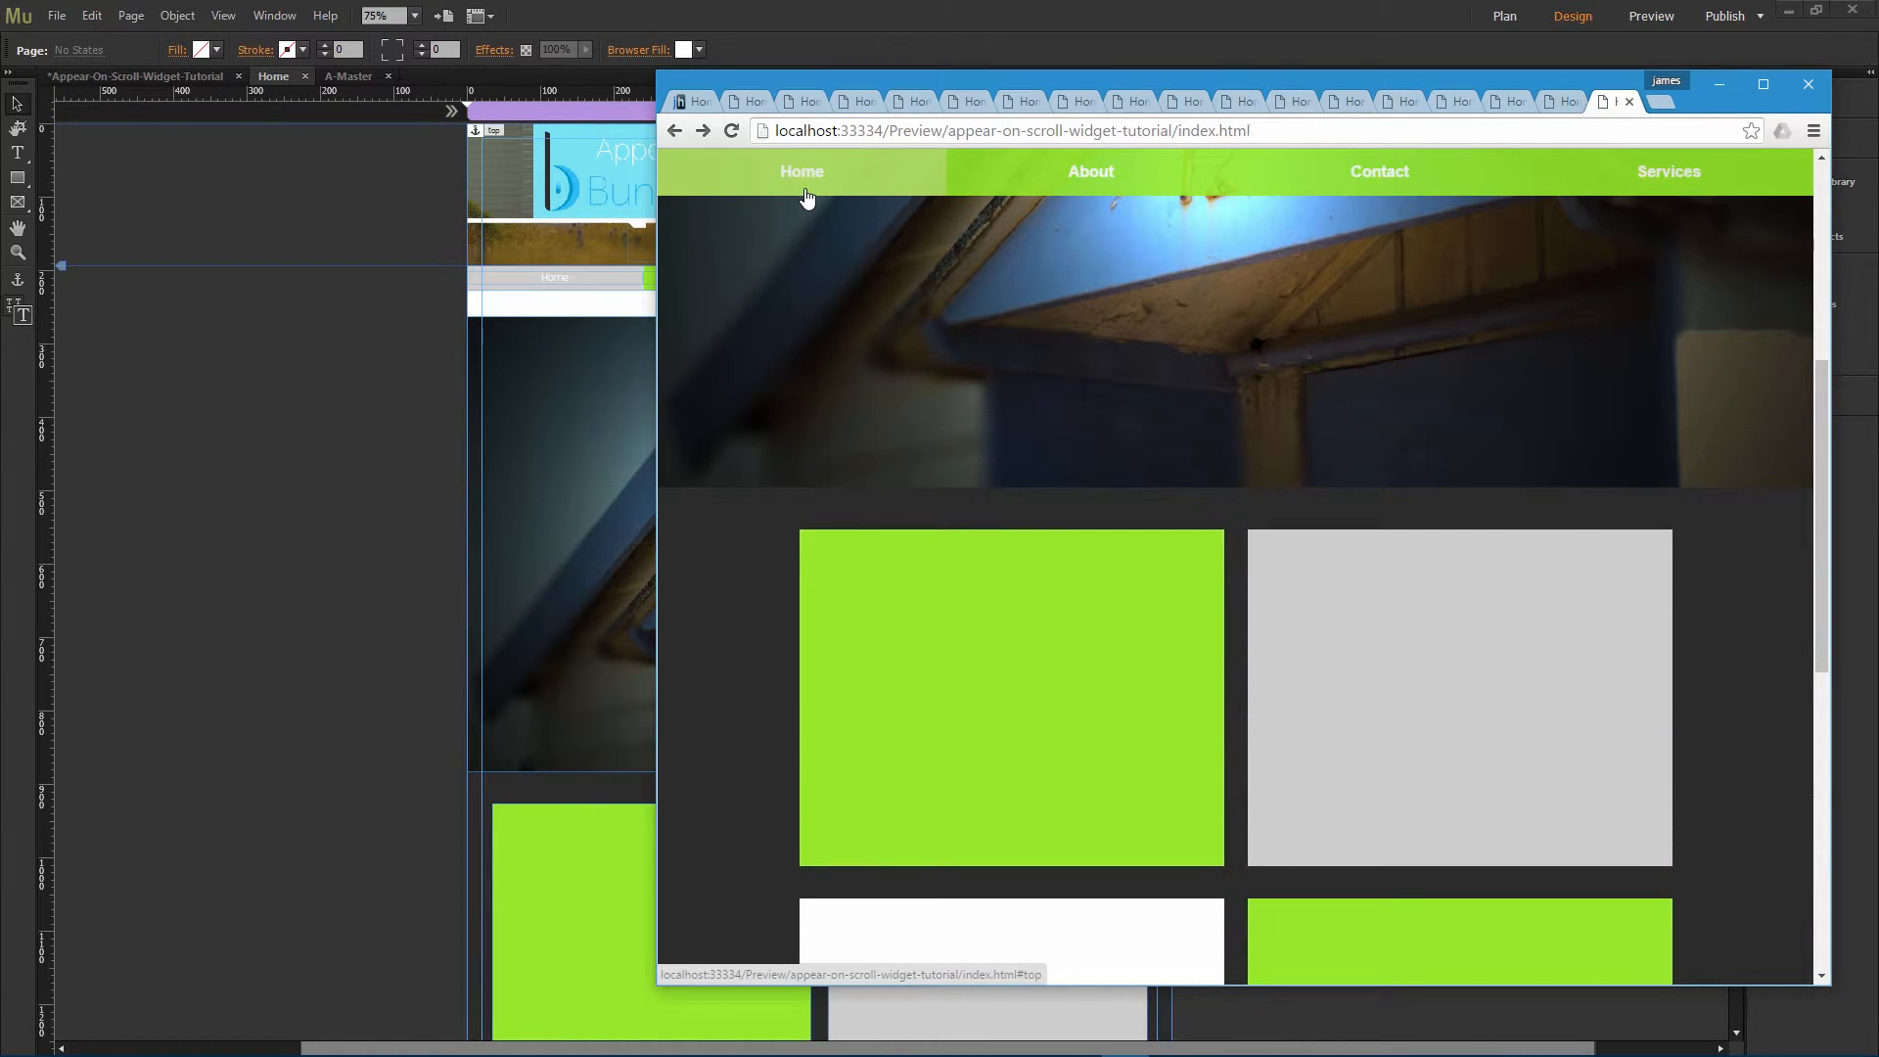
pyautogui.click(805, 193)
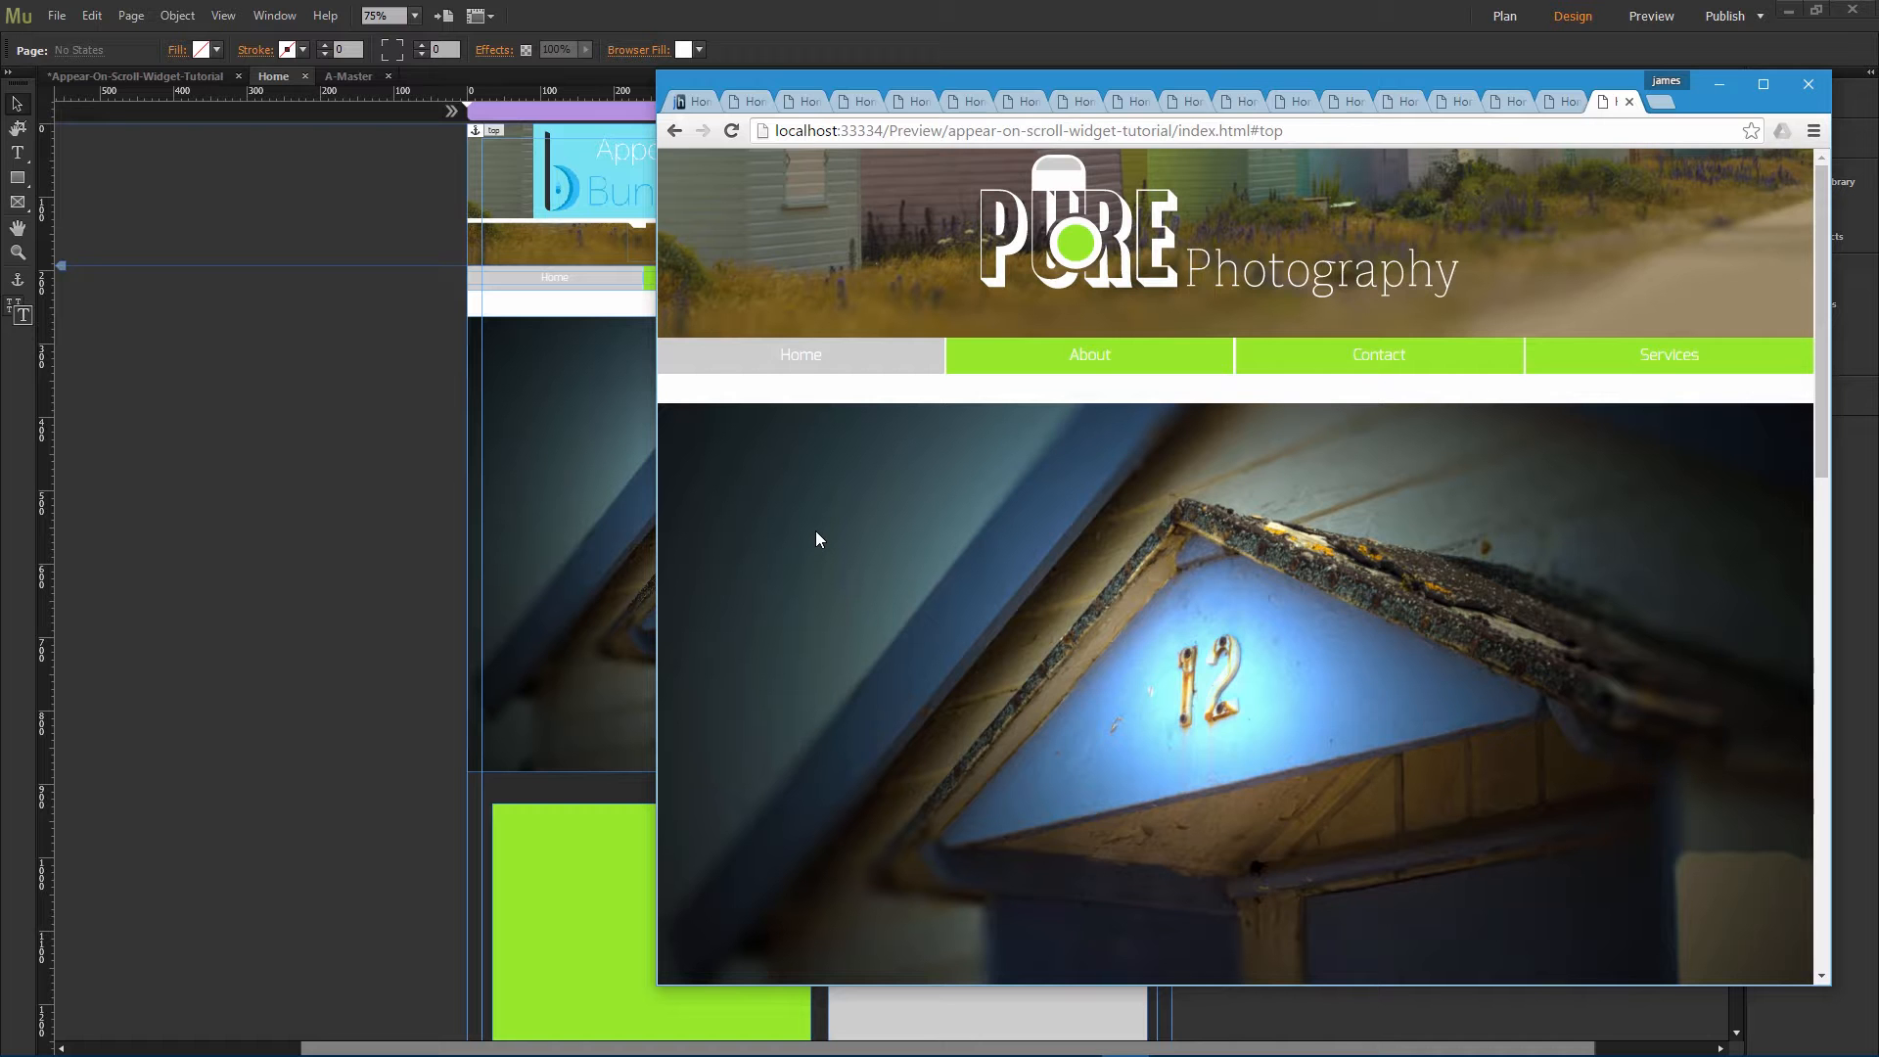
pyautogui.scroll(-3, 860, 485)
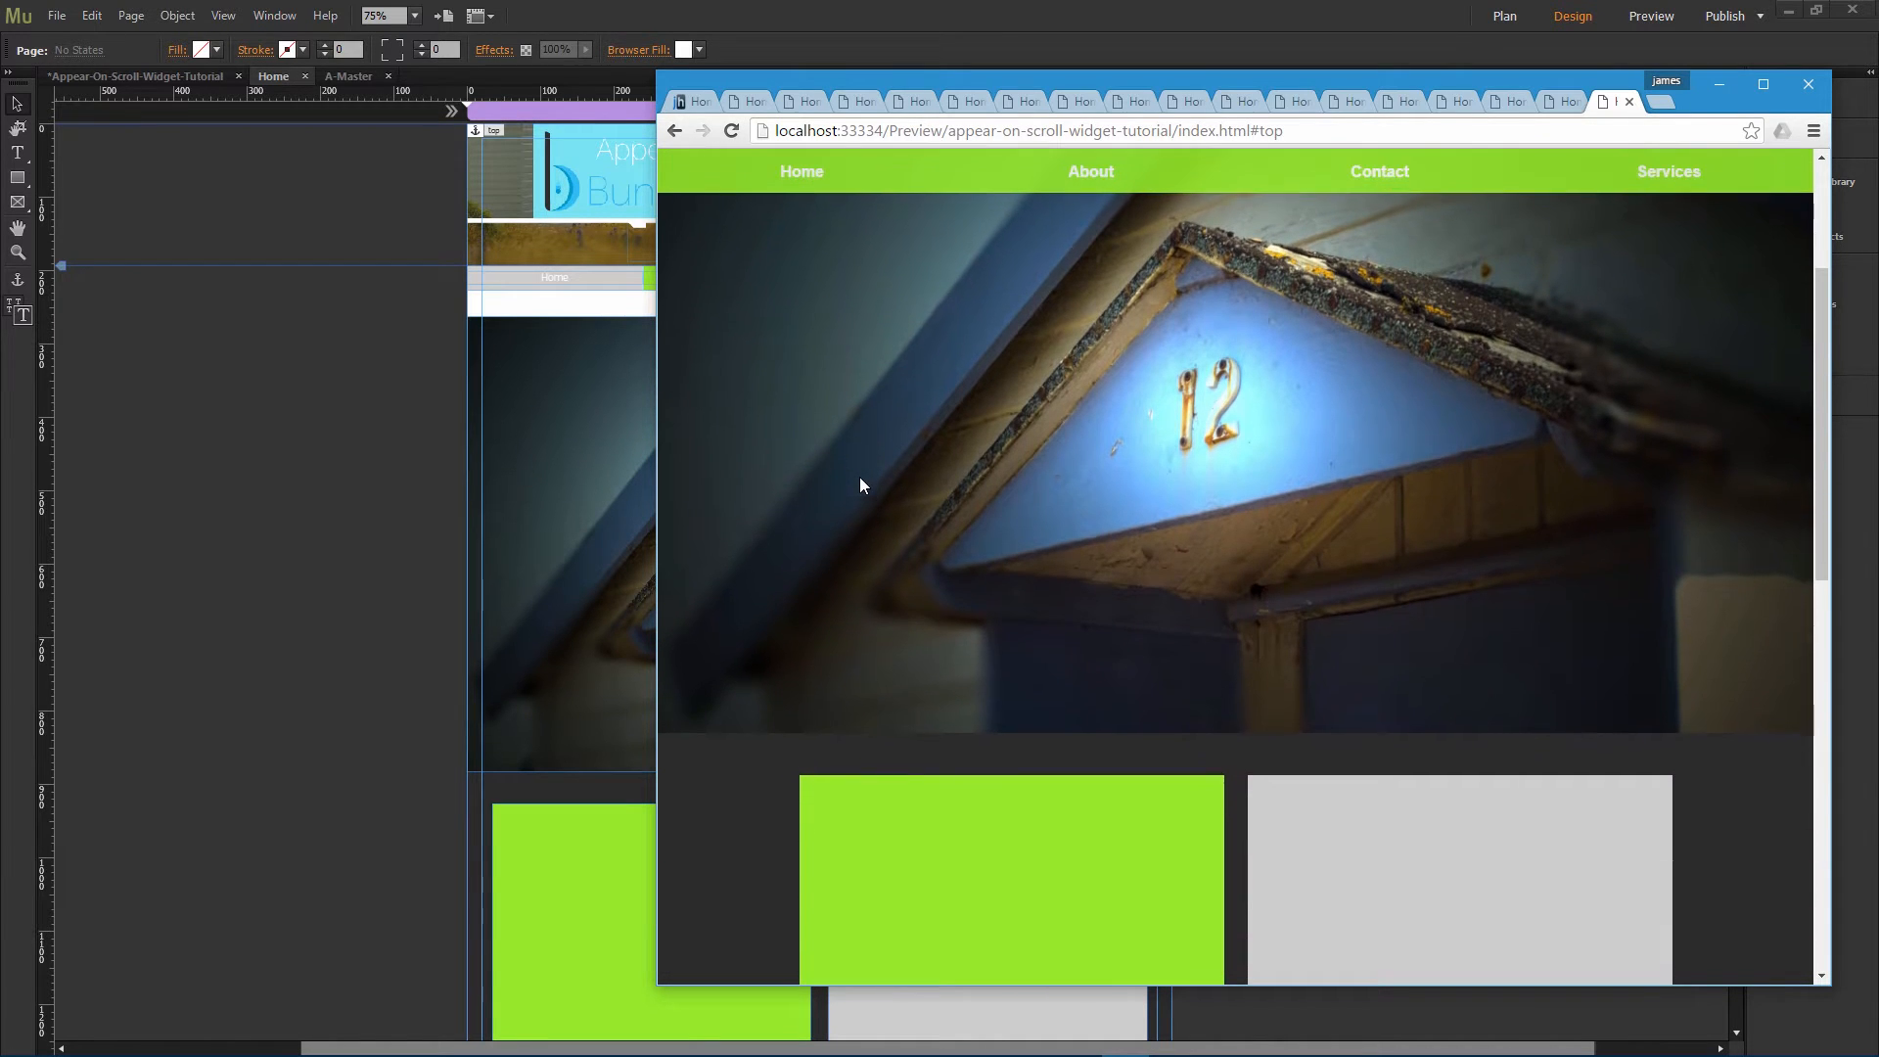
pyautogui.scroll(1, 841, 464)
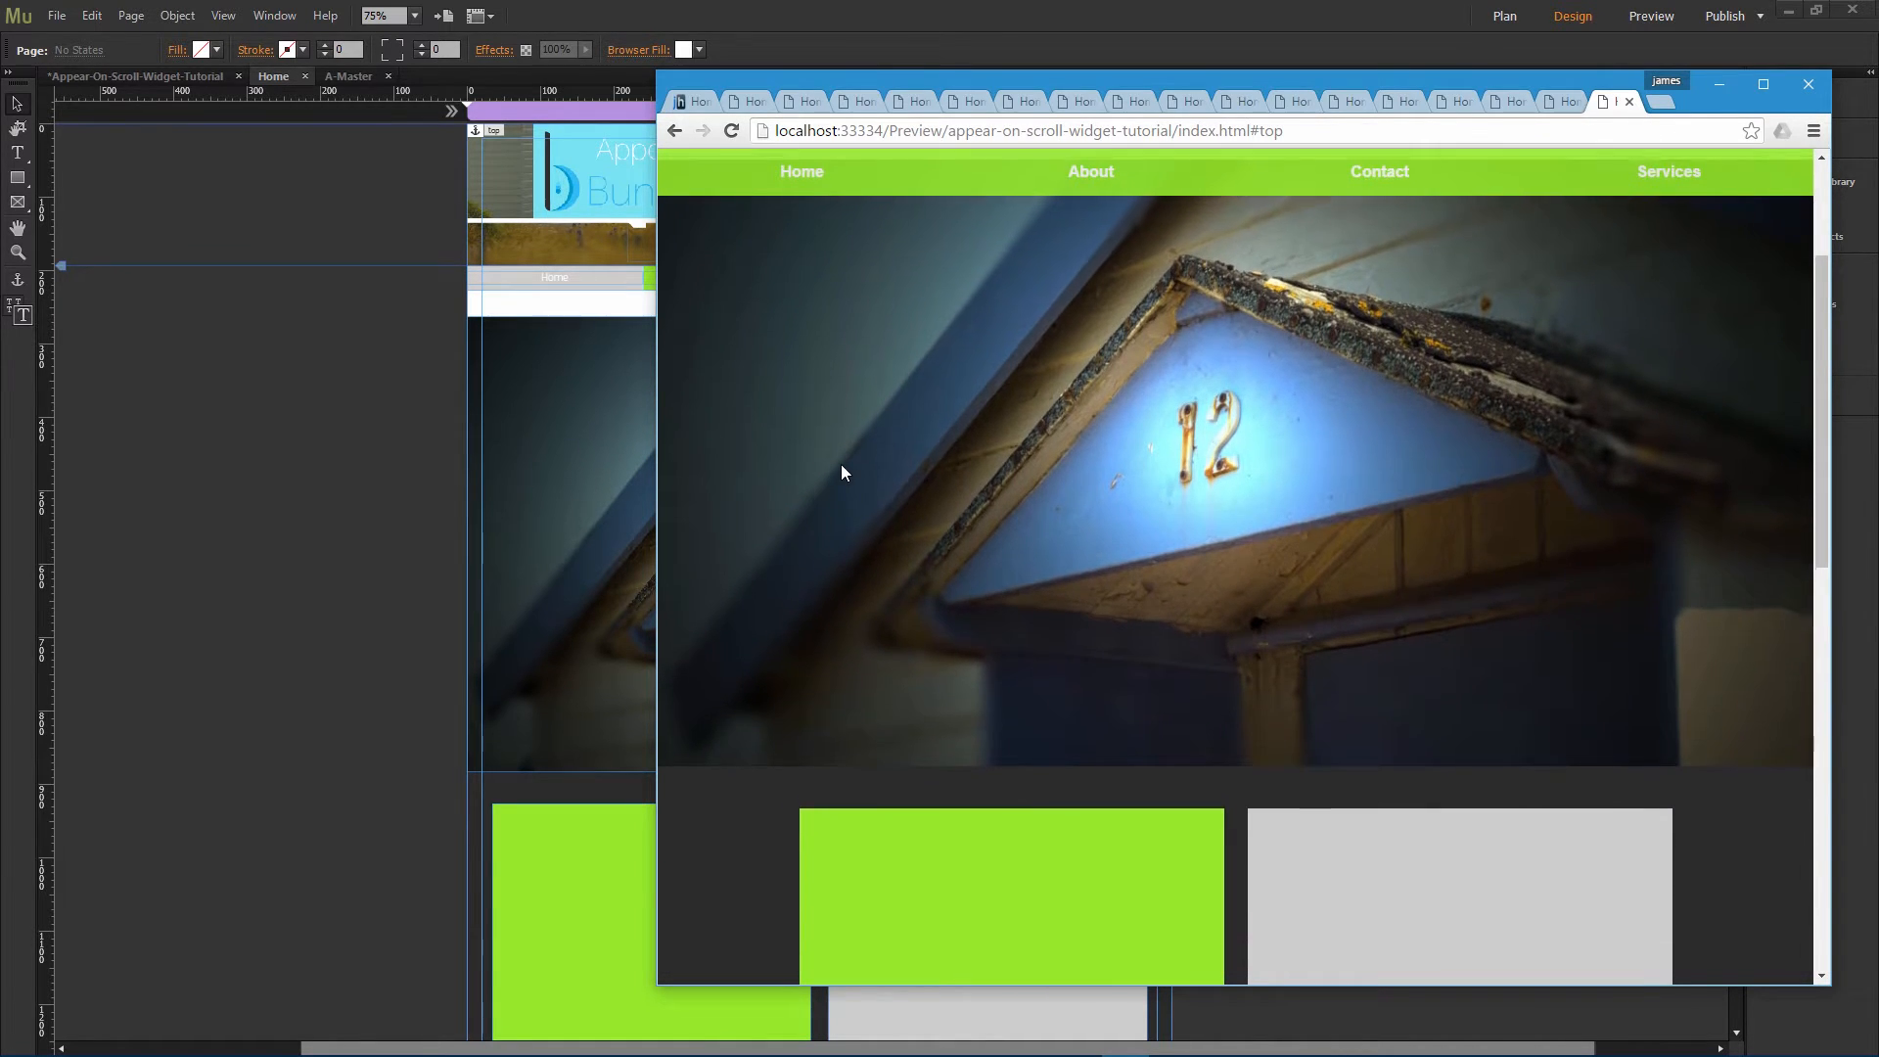
# Step: Return from the browser preview to Adobe Muse and review the pinned nav bar widget's button link settings
pyautogui.scroll(3, 841, 464)
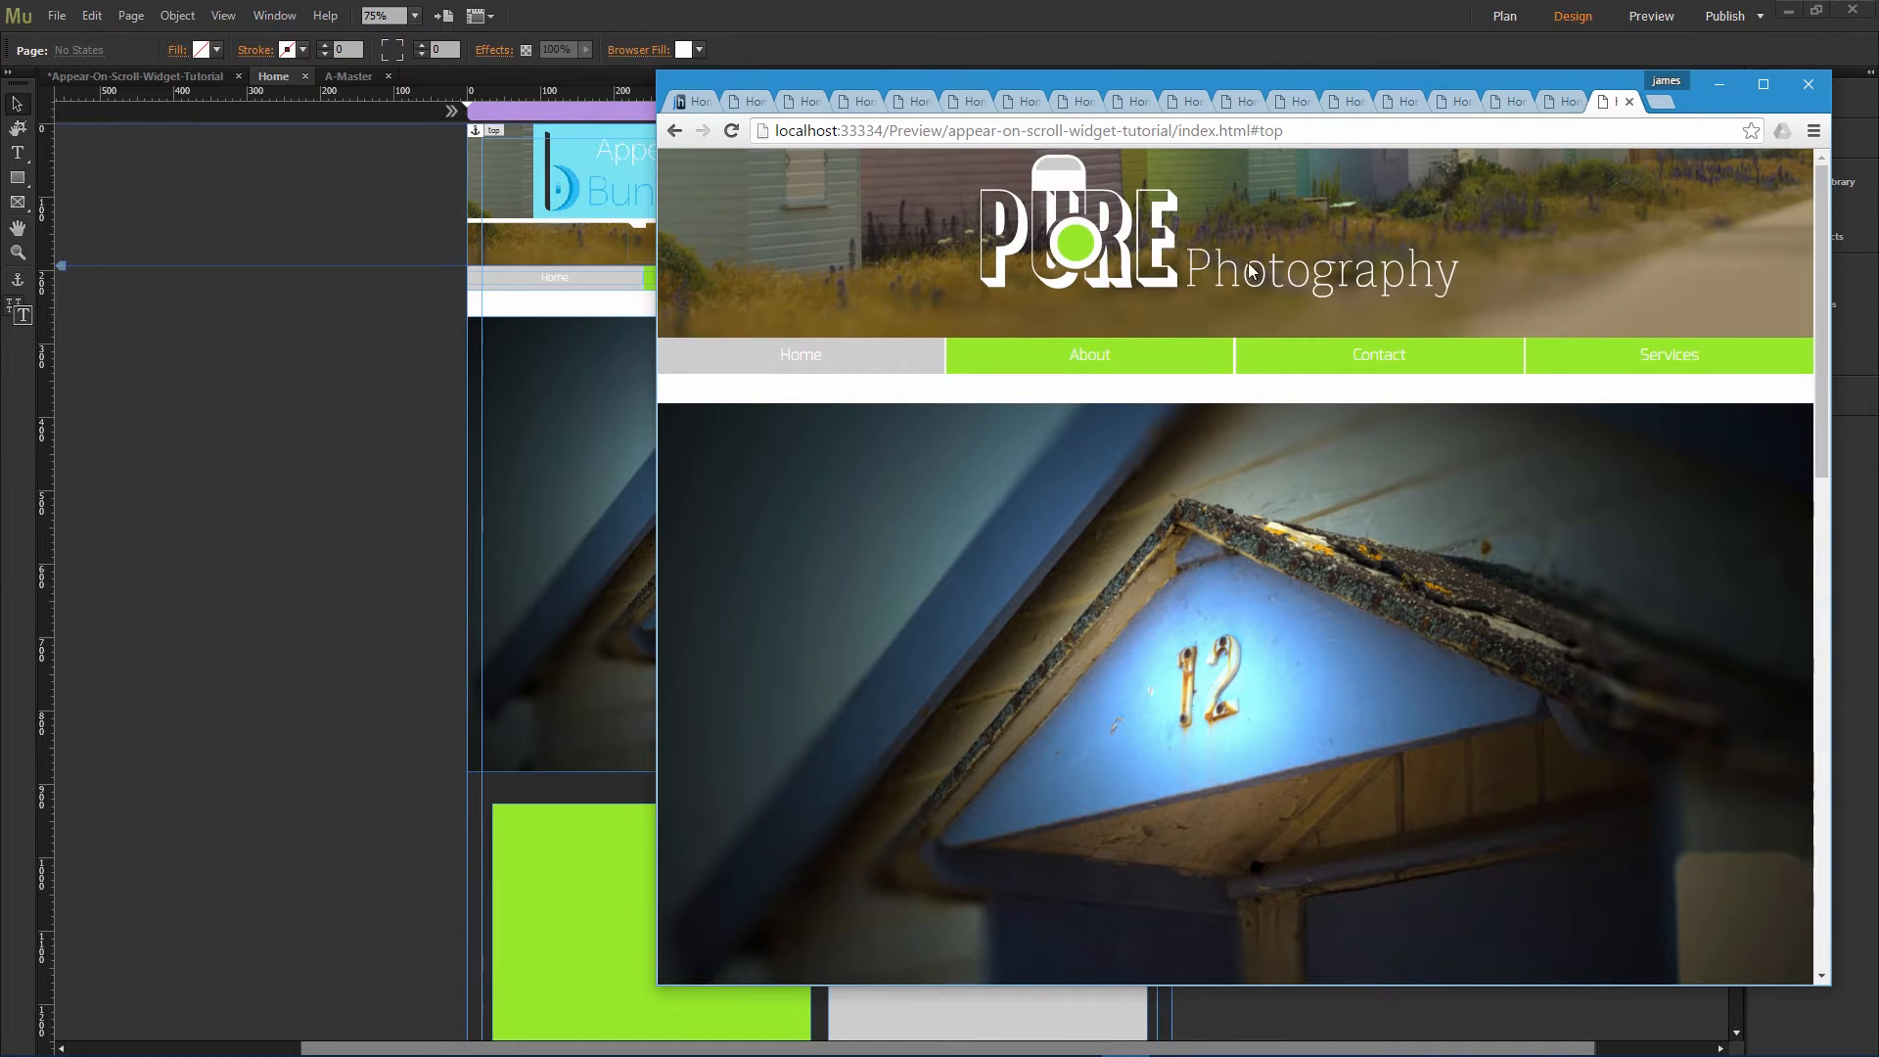
pyautogui.moveTo(1125, 82); pyautogui.dragTo(757, 80)
pyautogui.click(1348, 83)
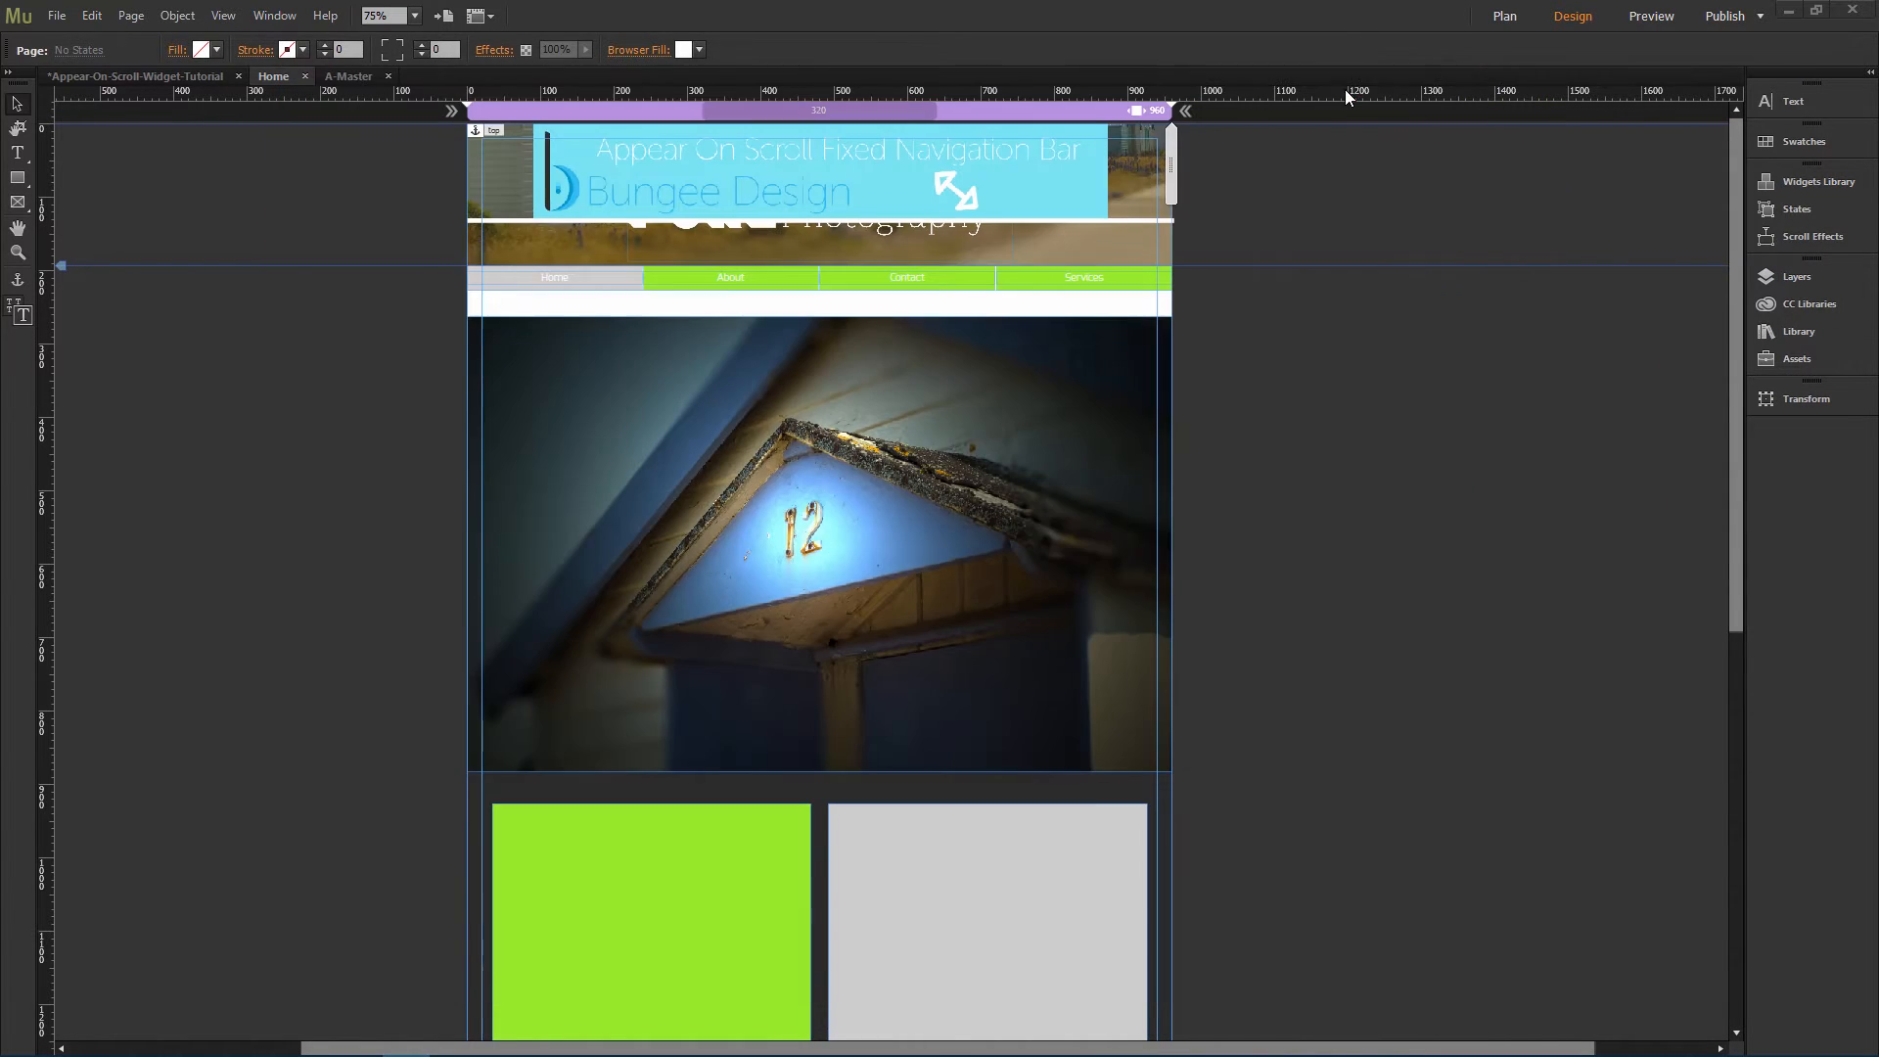
pyautogui.click(1125, 195)
pyautogui.click(1191, 215)
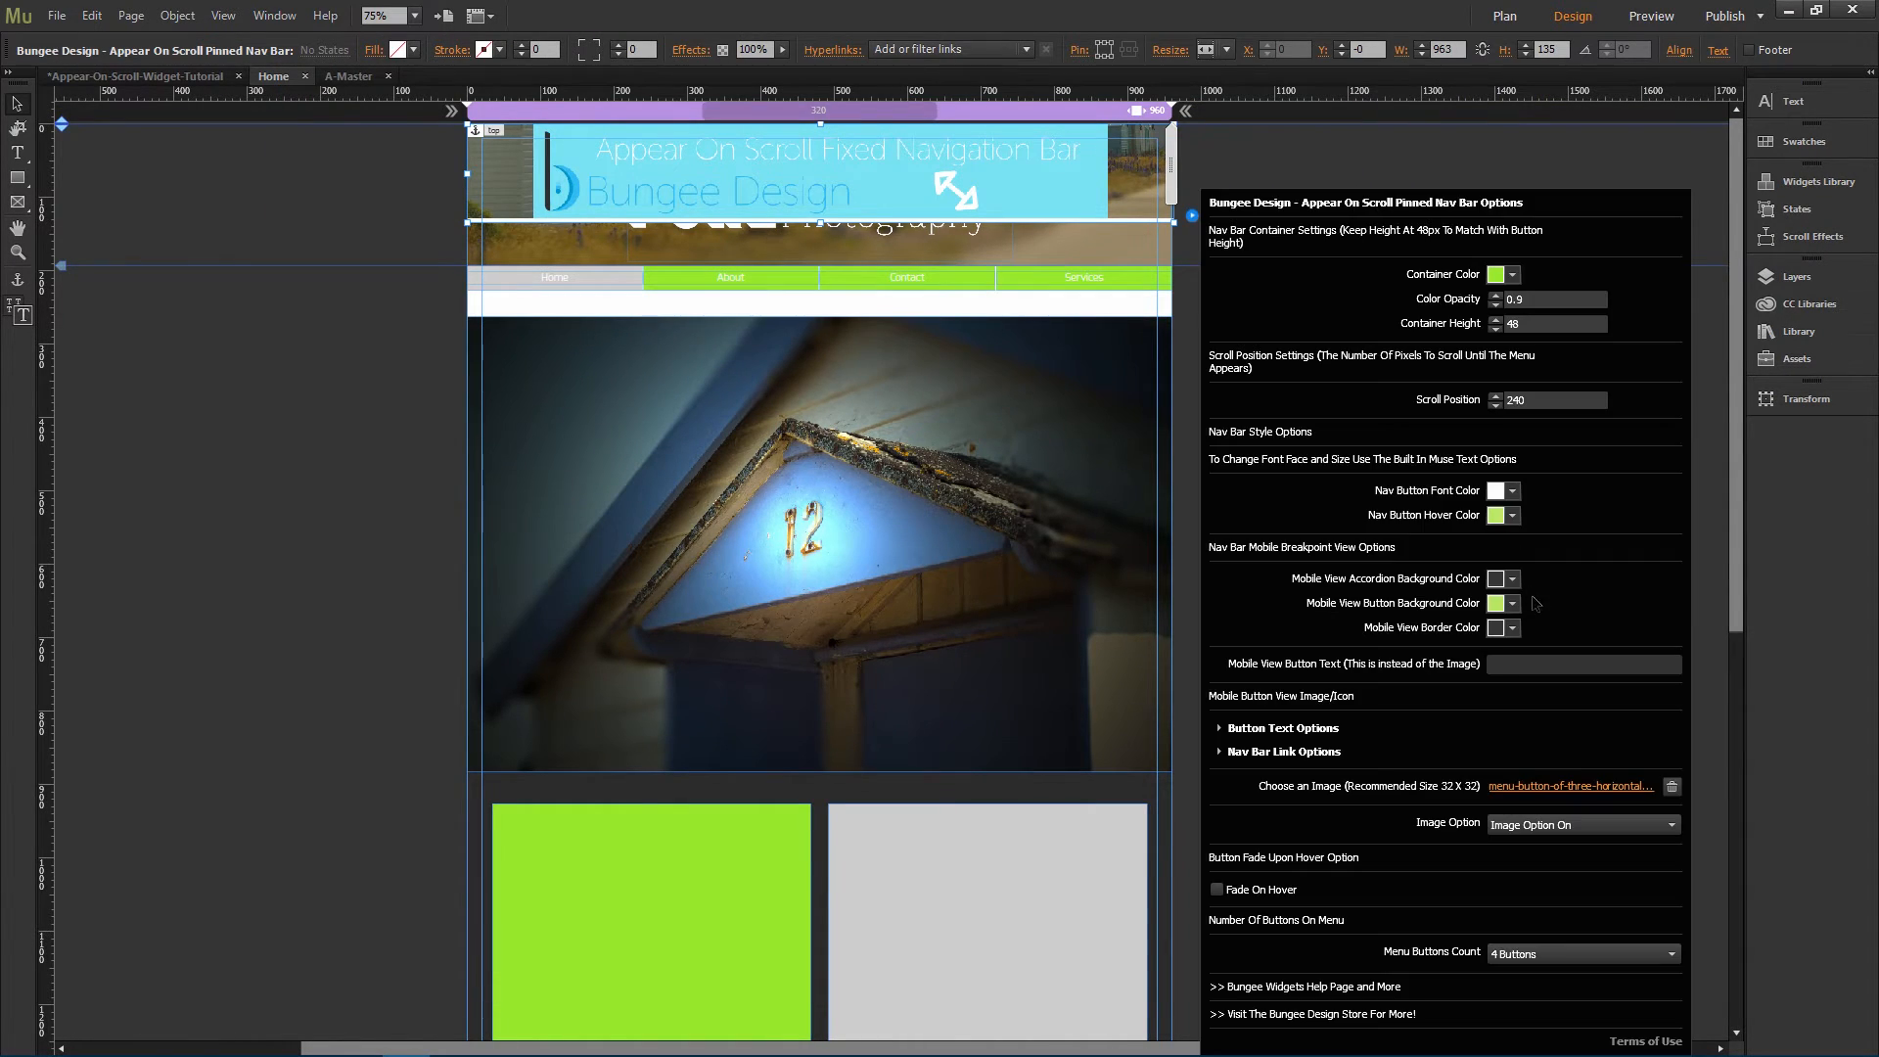
pyautogui.click(1340, 752)
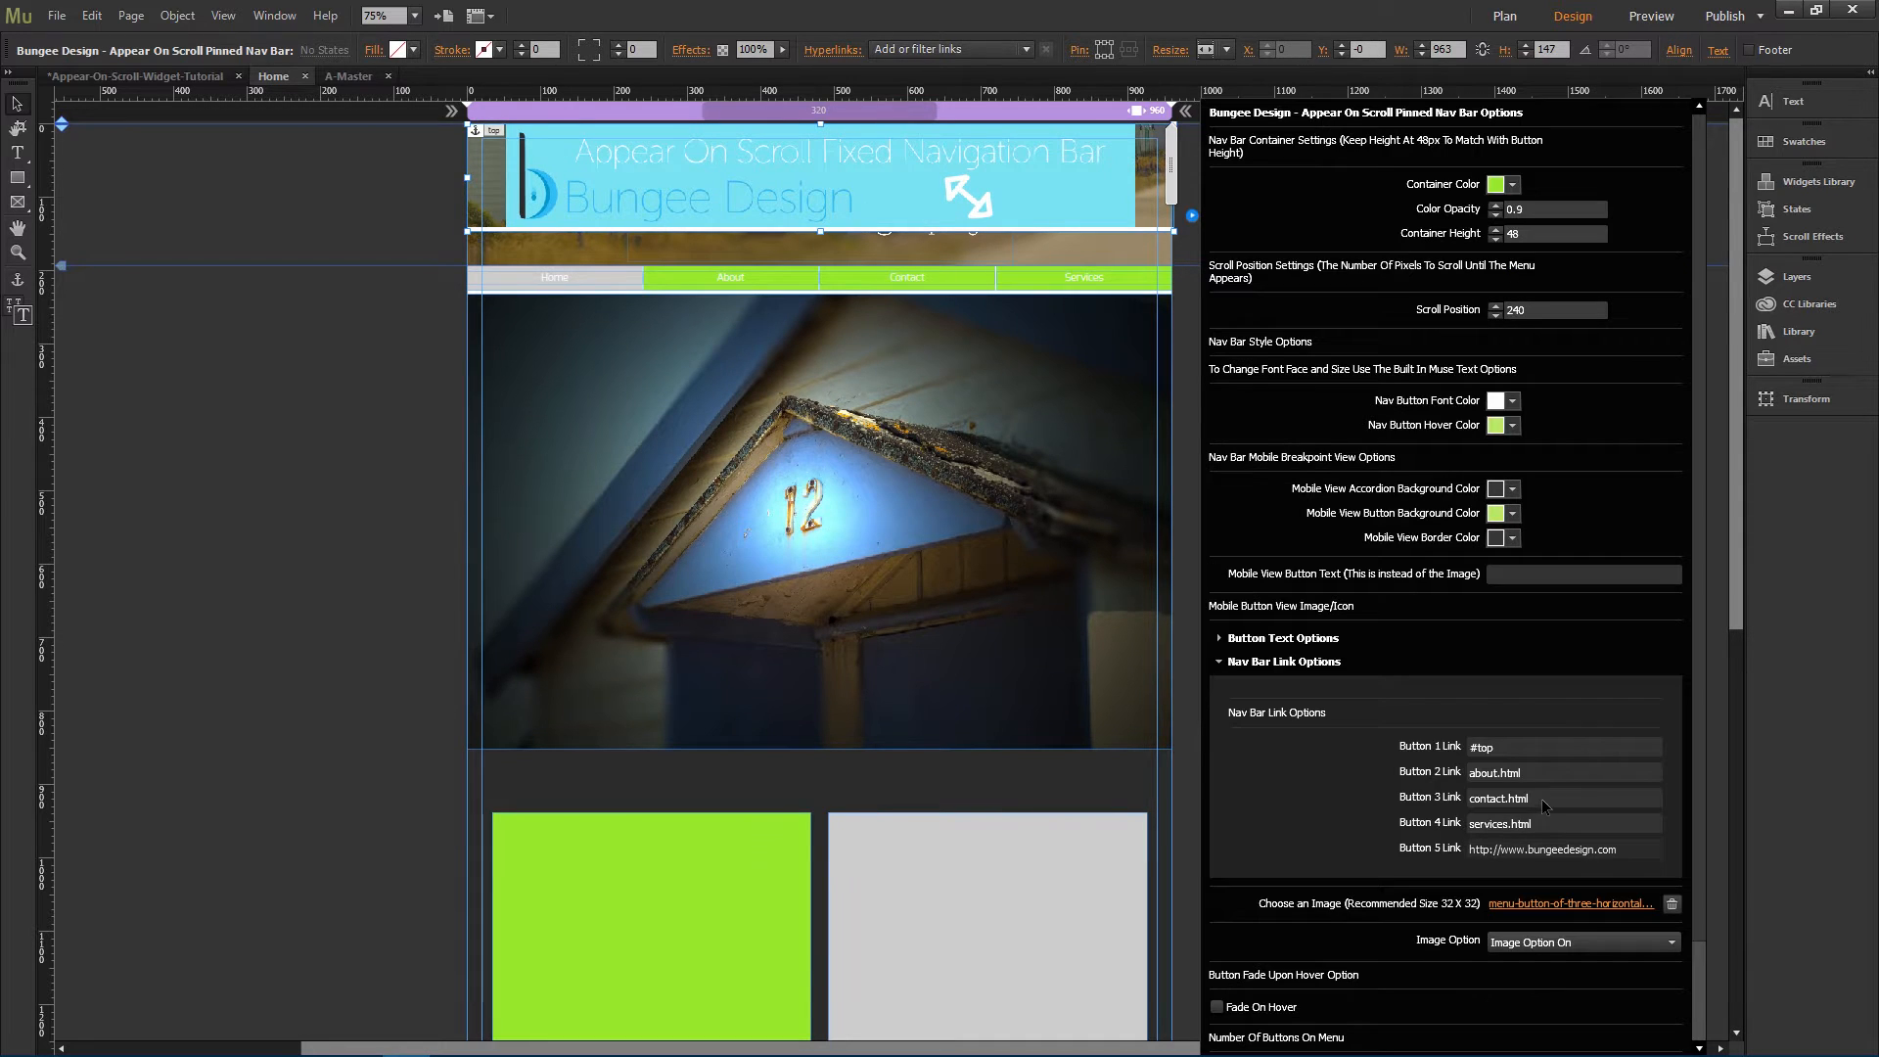
pyautogui.click(1546, 780)
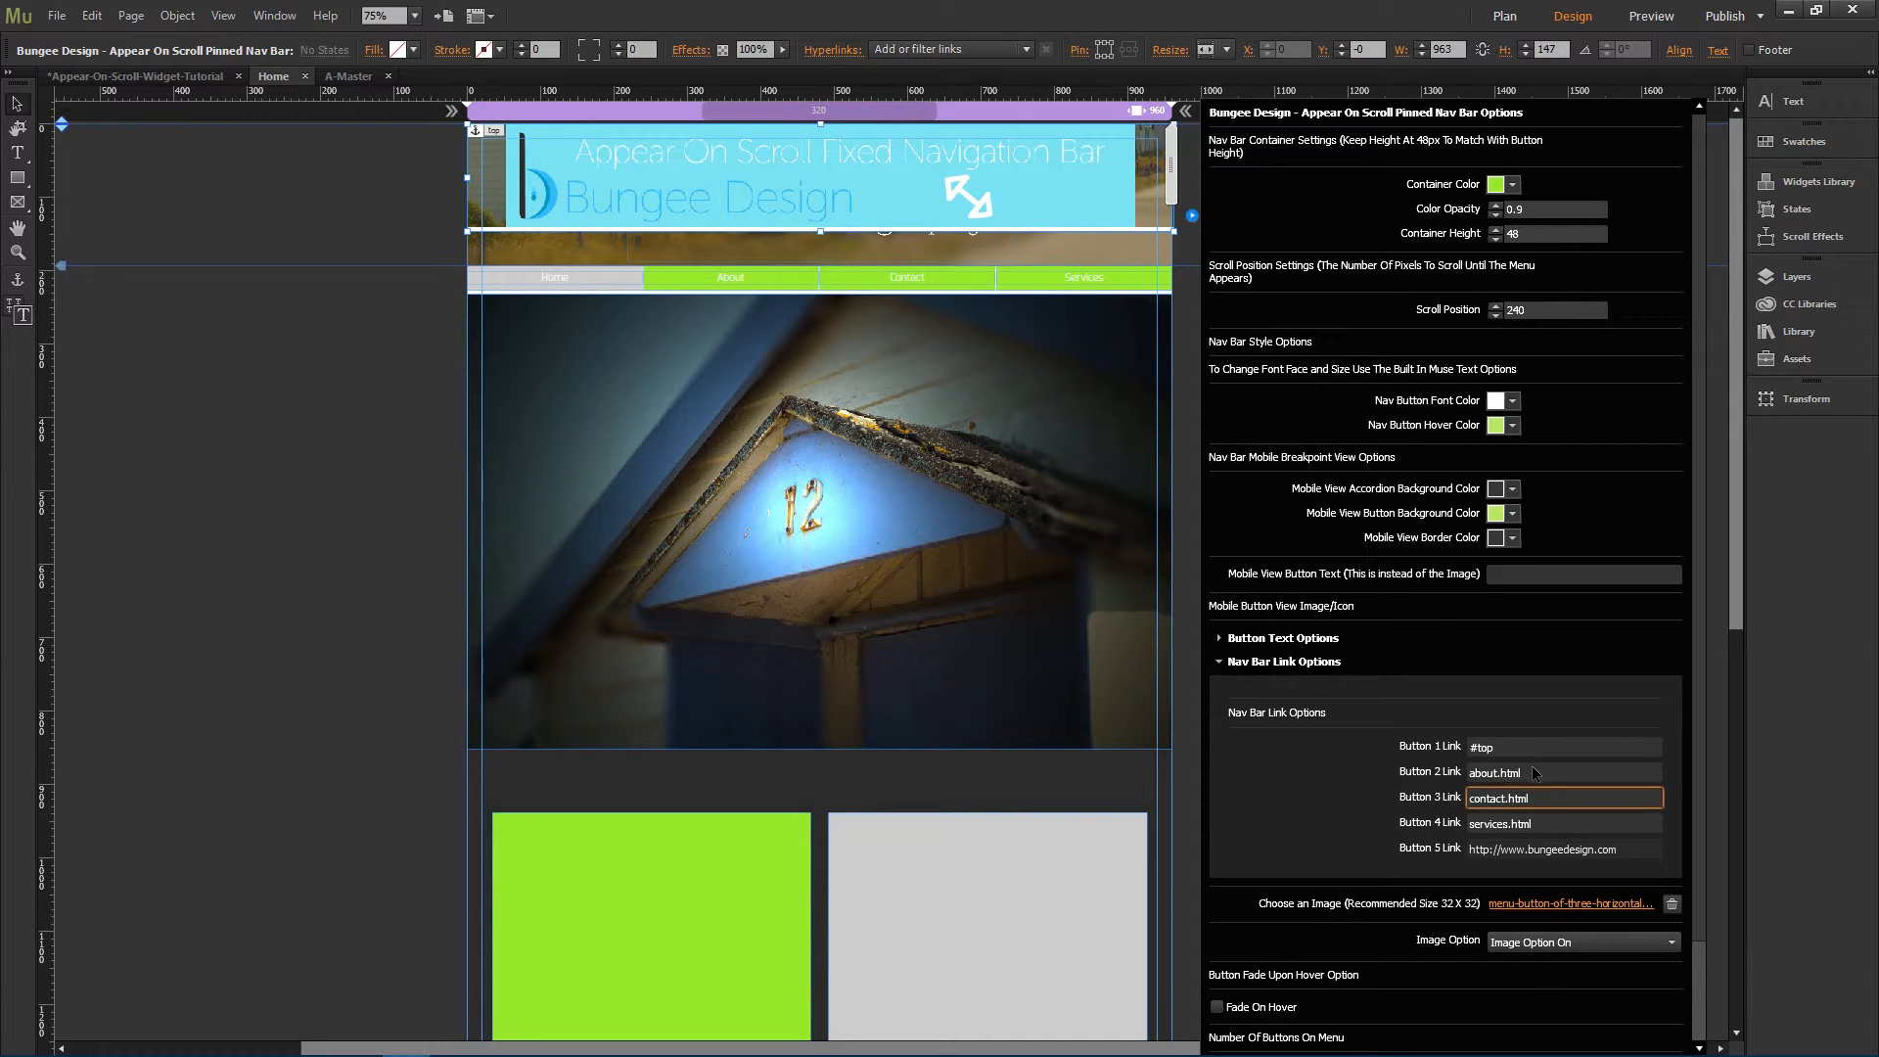
pyautogui.press('Tab')
pyautogui.click(265, 389)
# Step: Preview the page in the browser, test the pinned bar's About link and go back to the home page
pyautogui.click(57, 16)
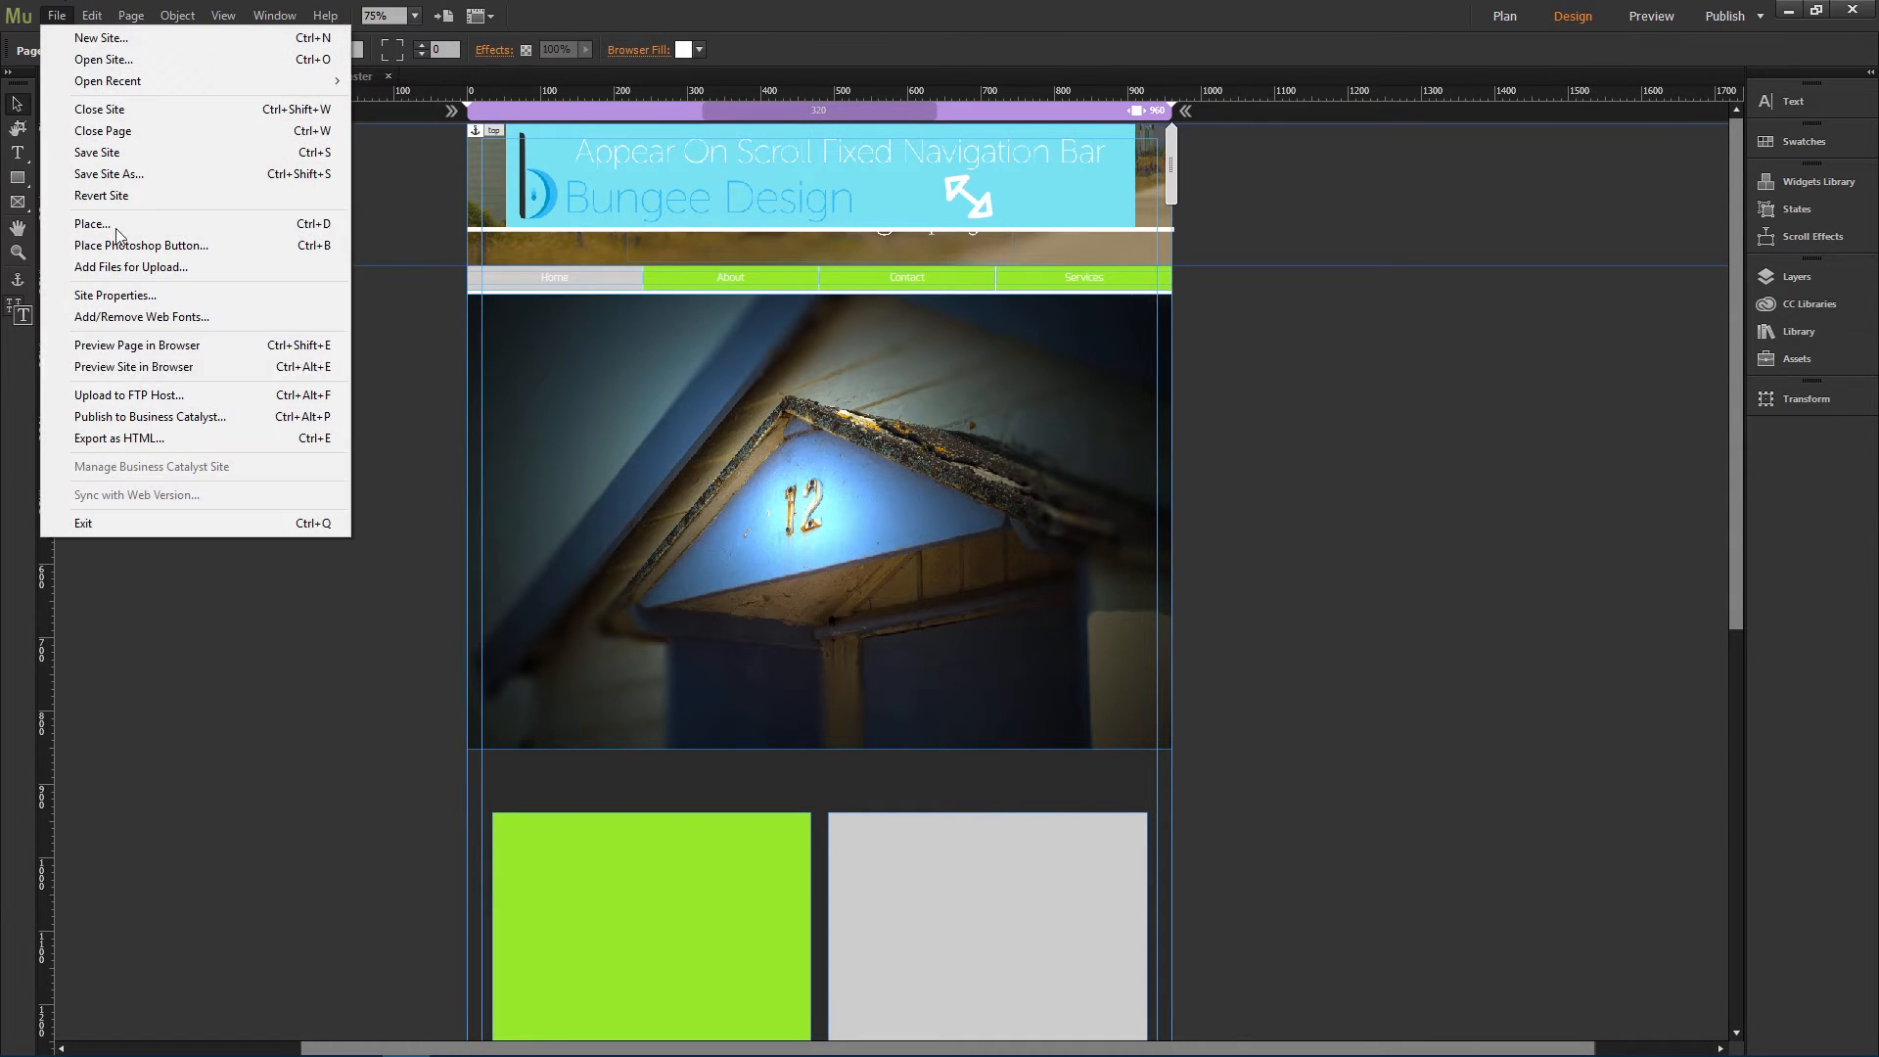
pyautogui.click(166, 346)
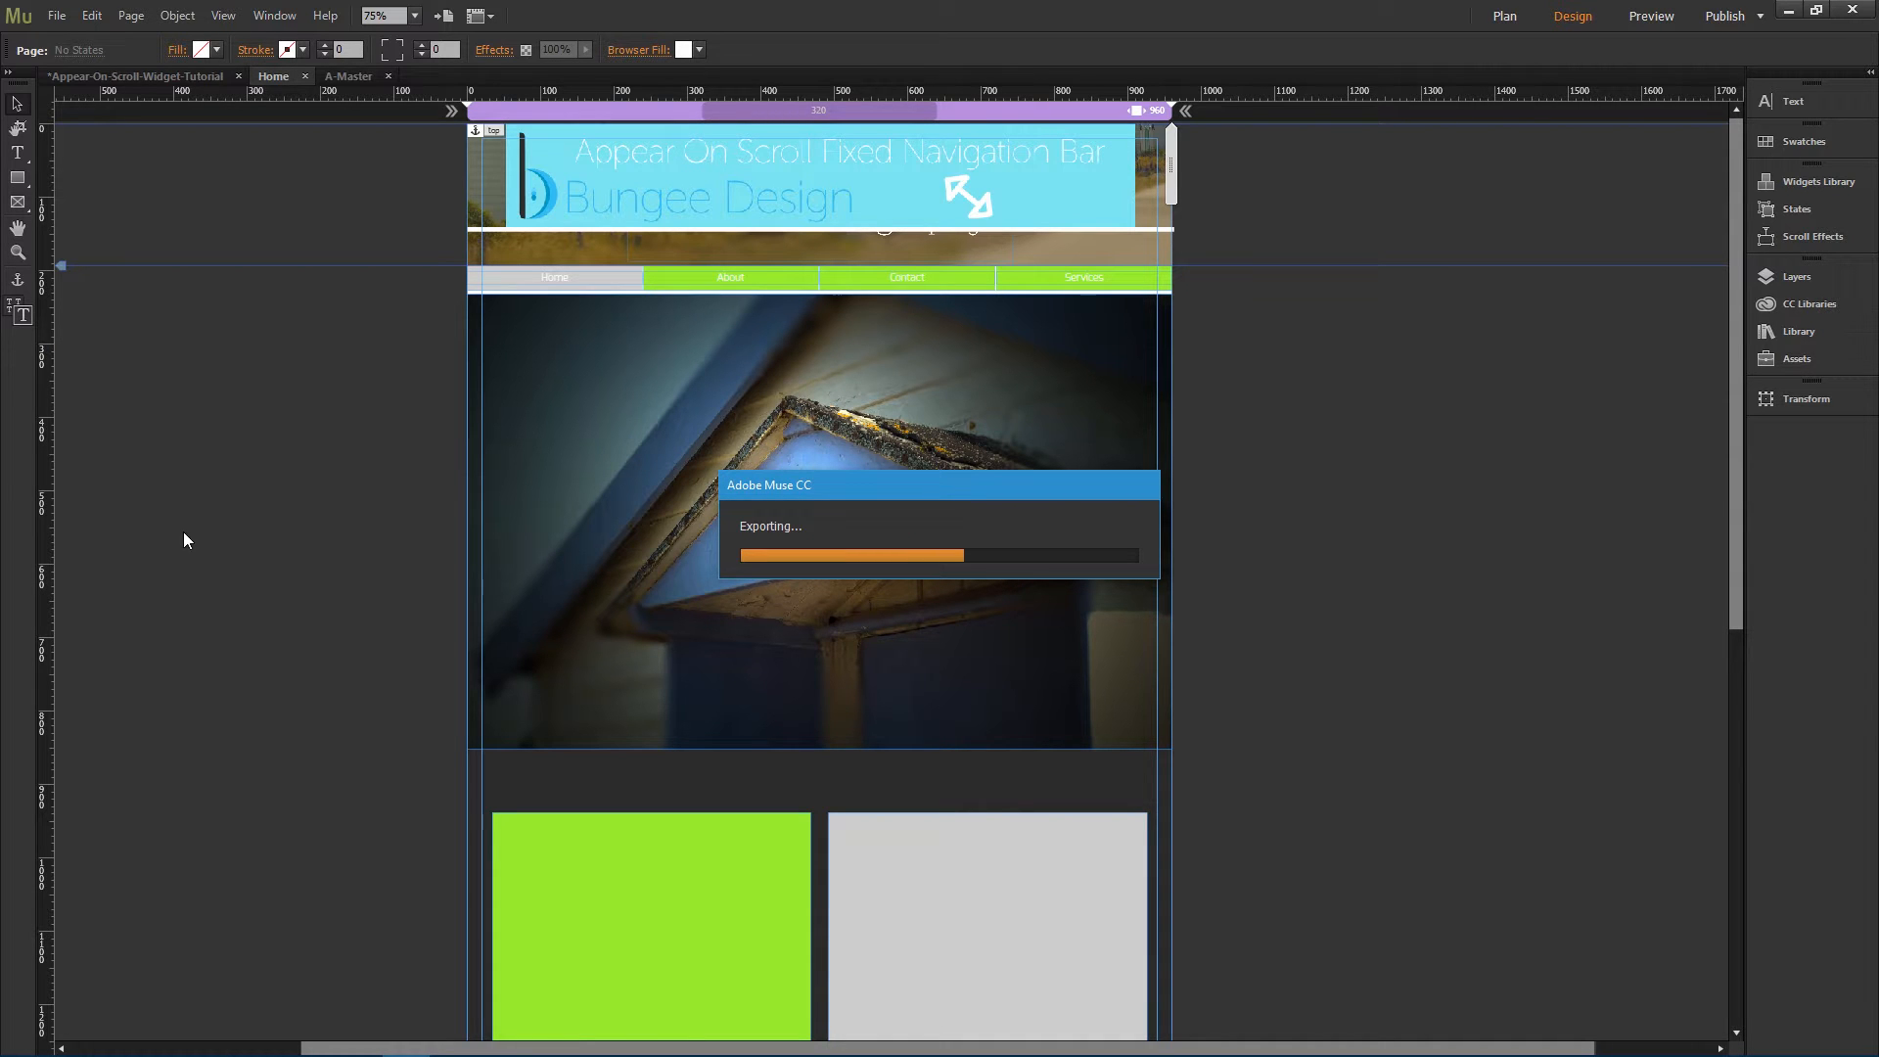
pyautogui.scroll(-5, 468, 471)
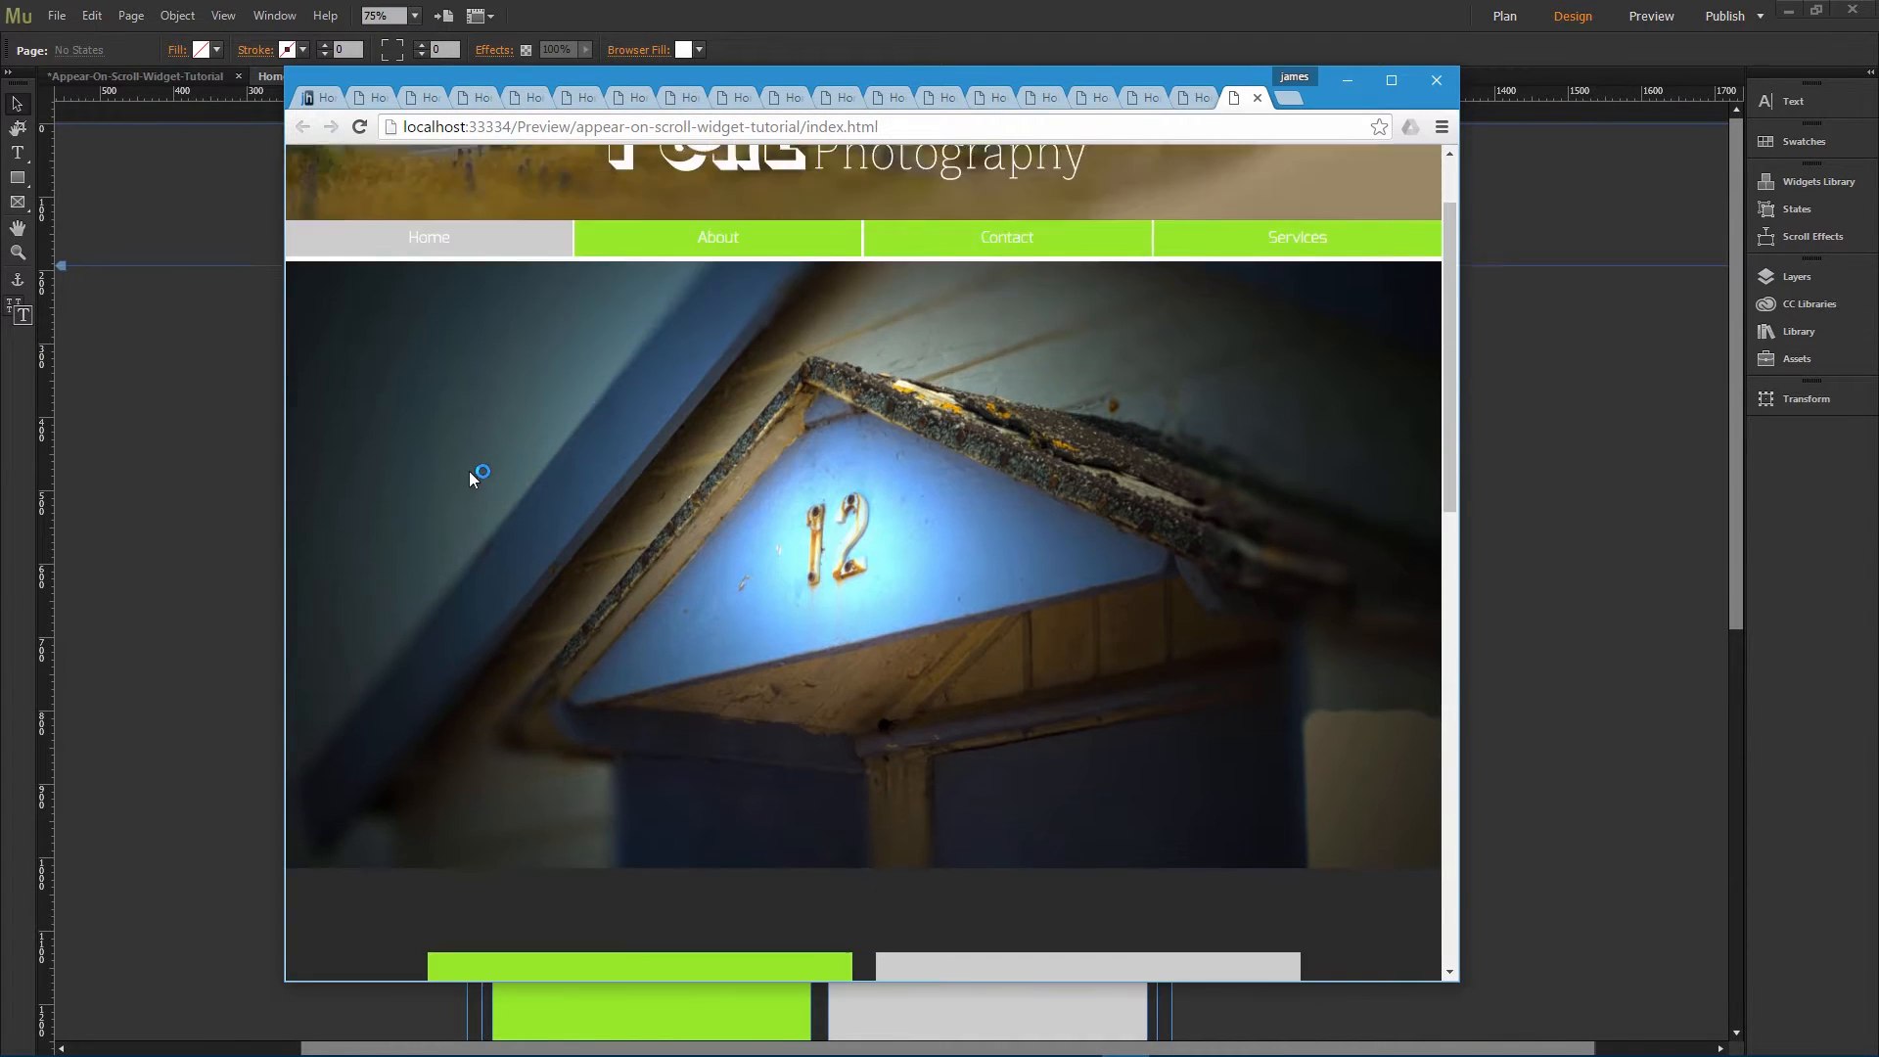
pyautogui.click(715, 169)
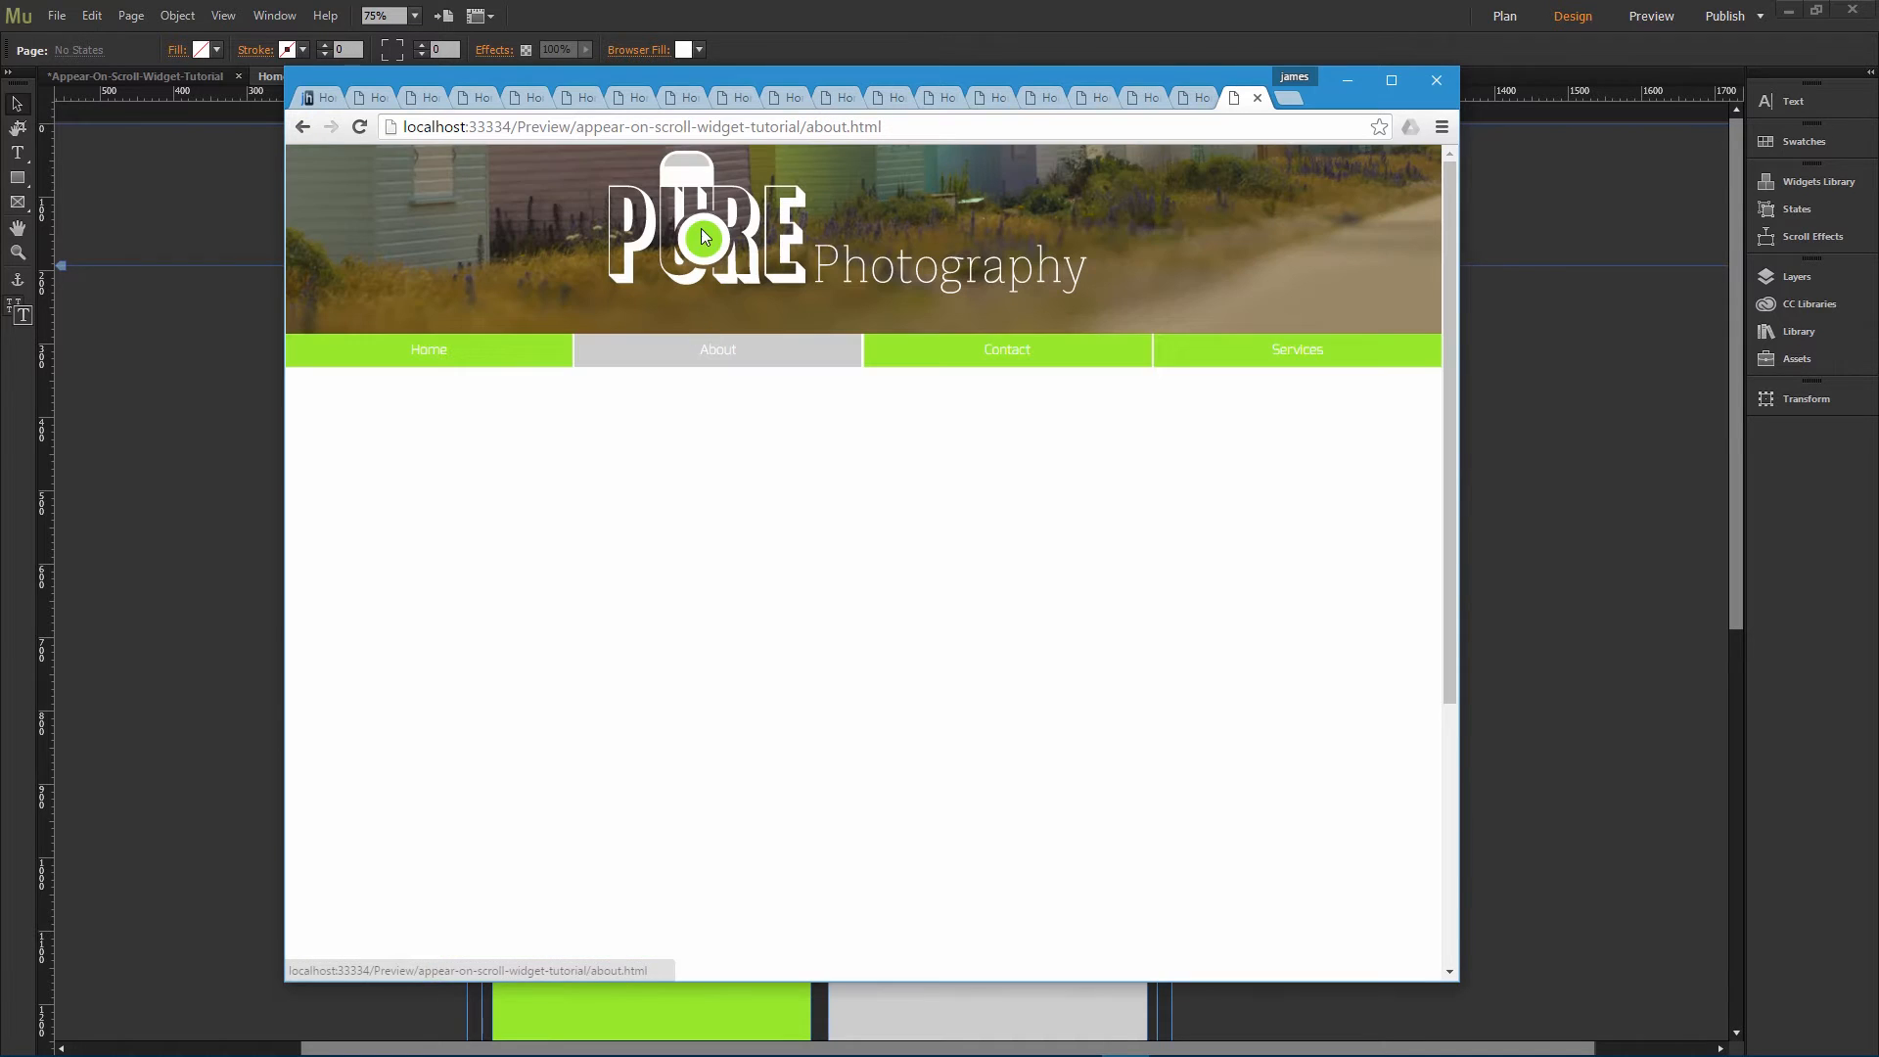
pyautogui.click(303, 126)
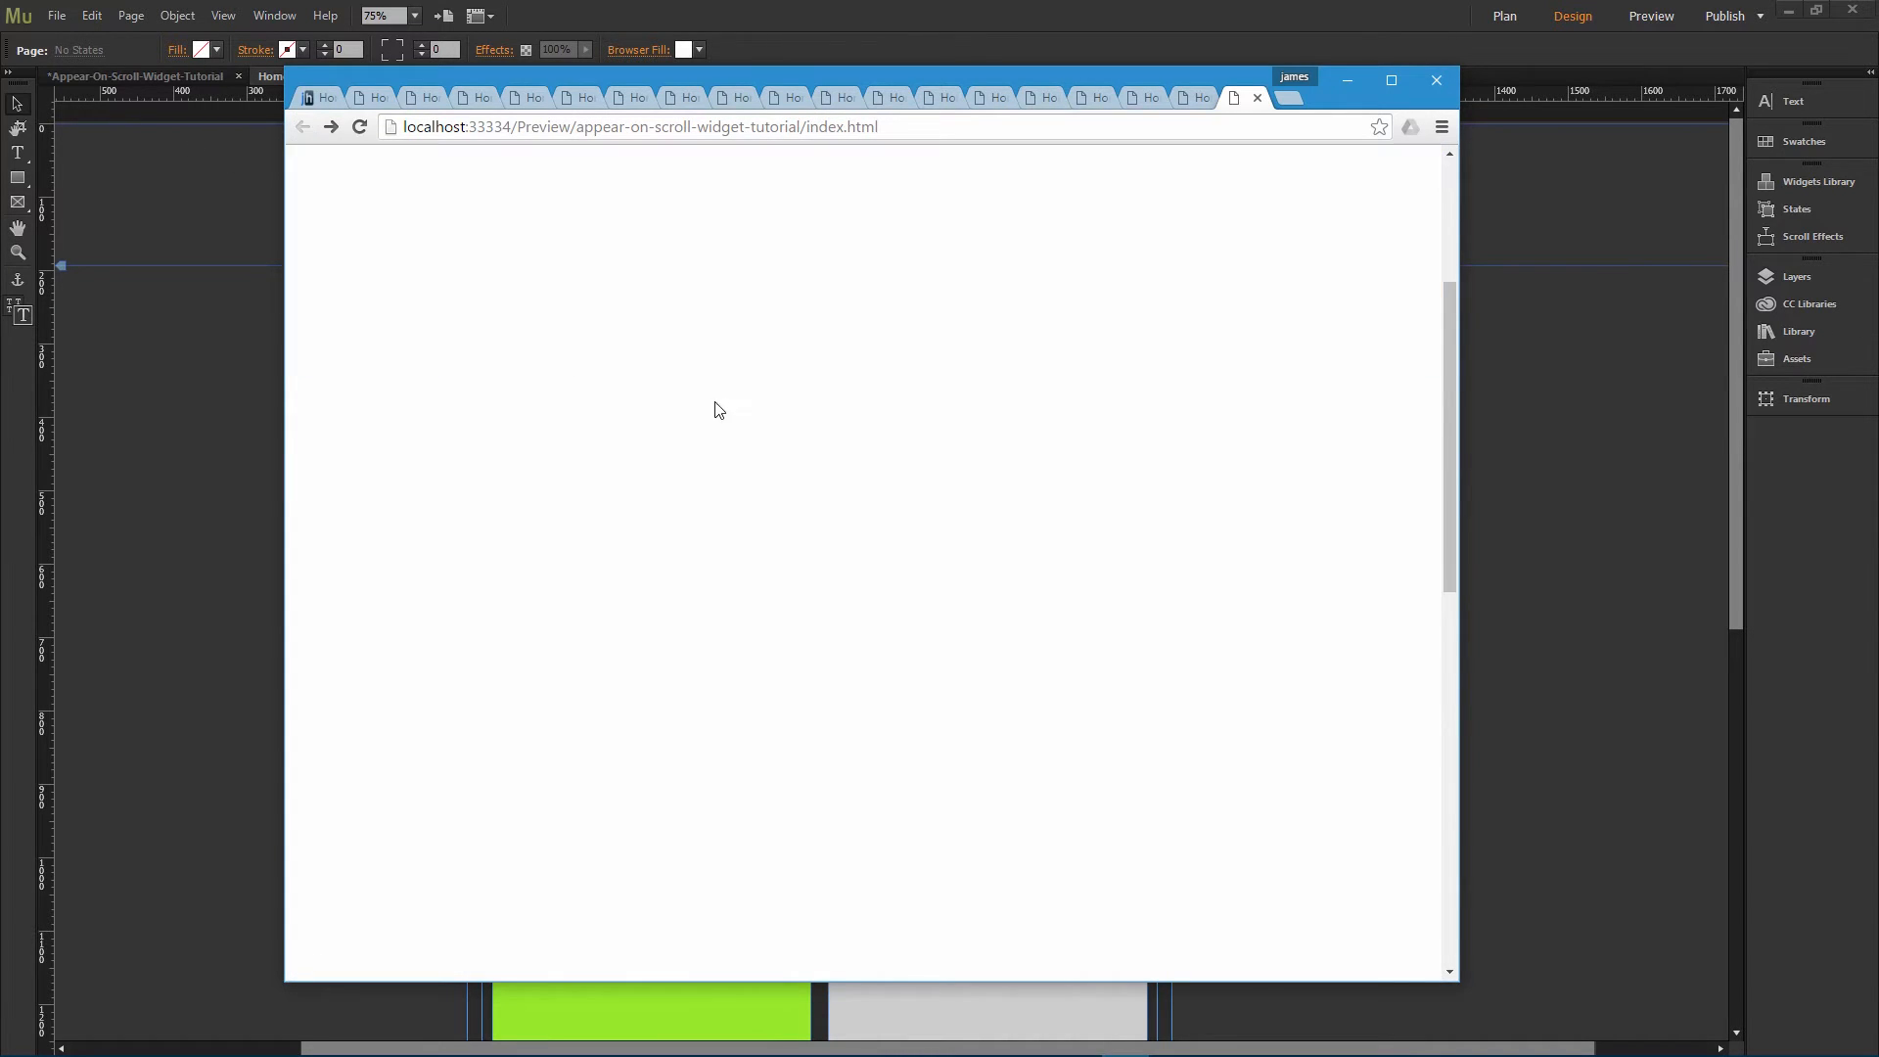
# Step: Test the pinned bar's Contact, Services and Home links, going back to the home page between them
pyautogui.click(981, 189)
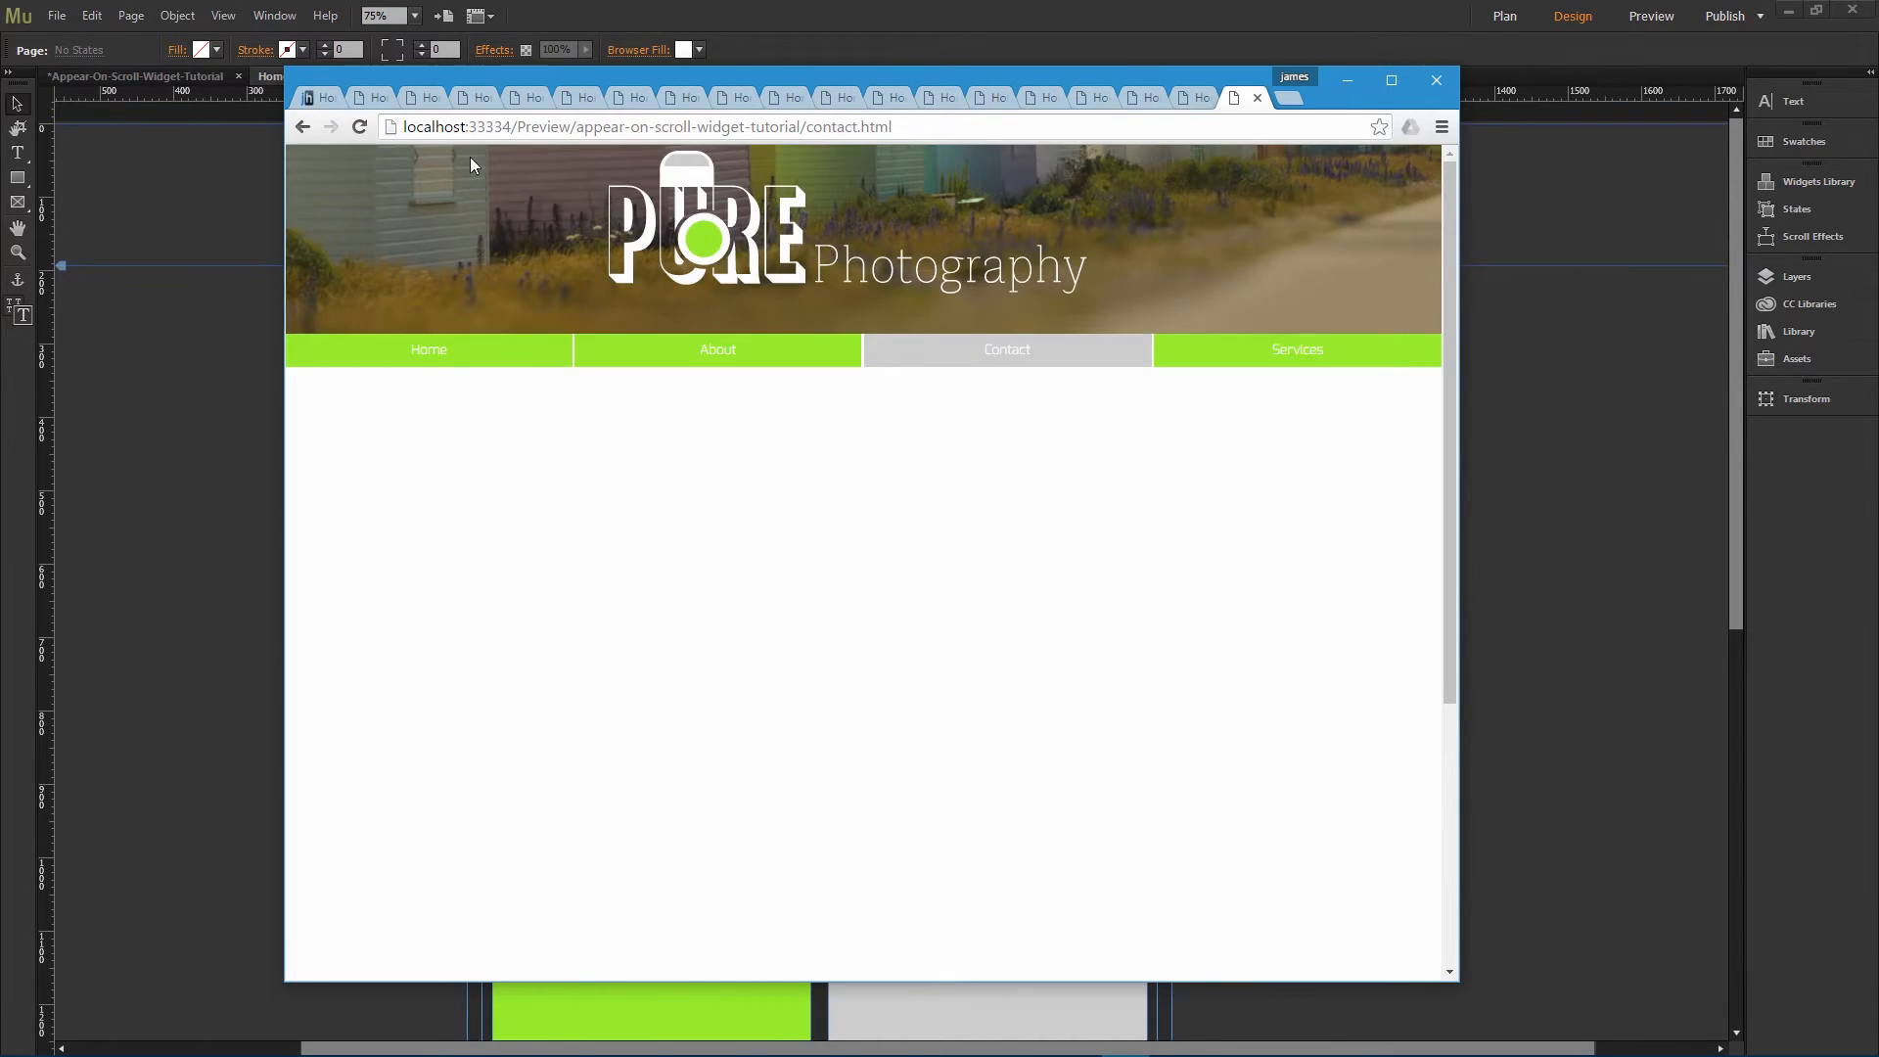
pyautogui.click(306, 126)
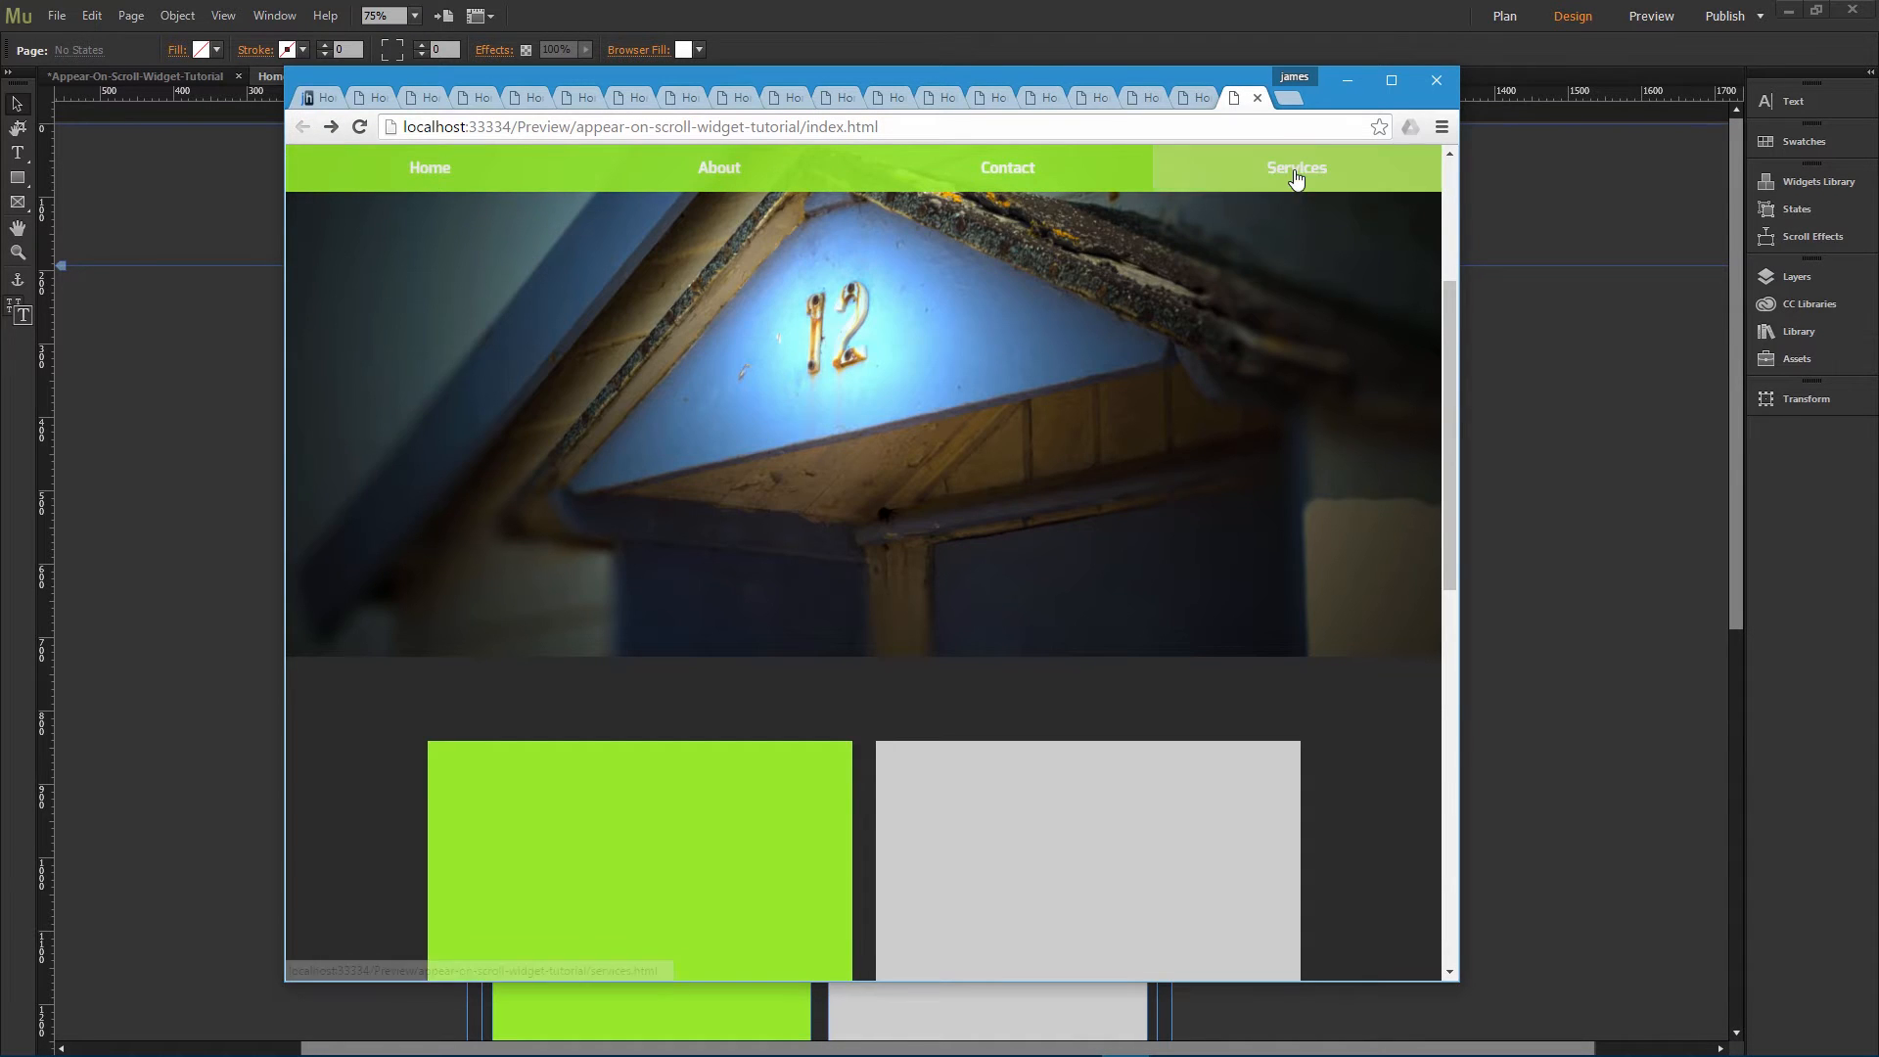
pyautogui.click(1295, 178)
pyautogui.click(302, 126)
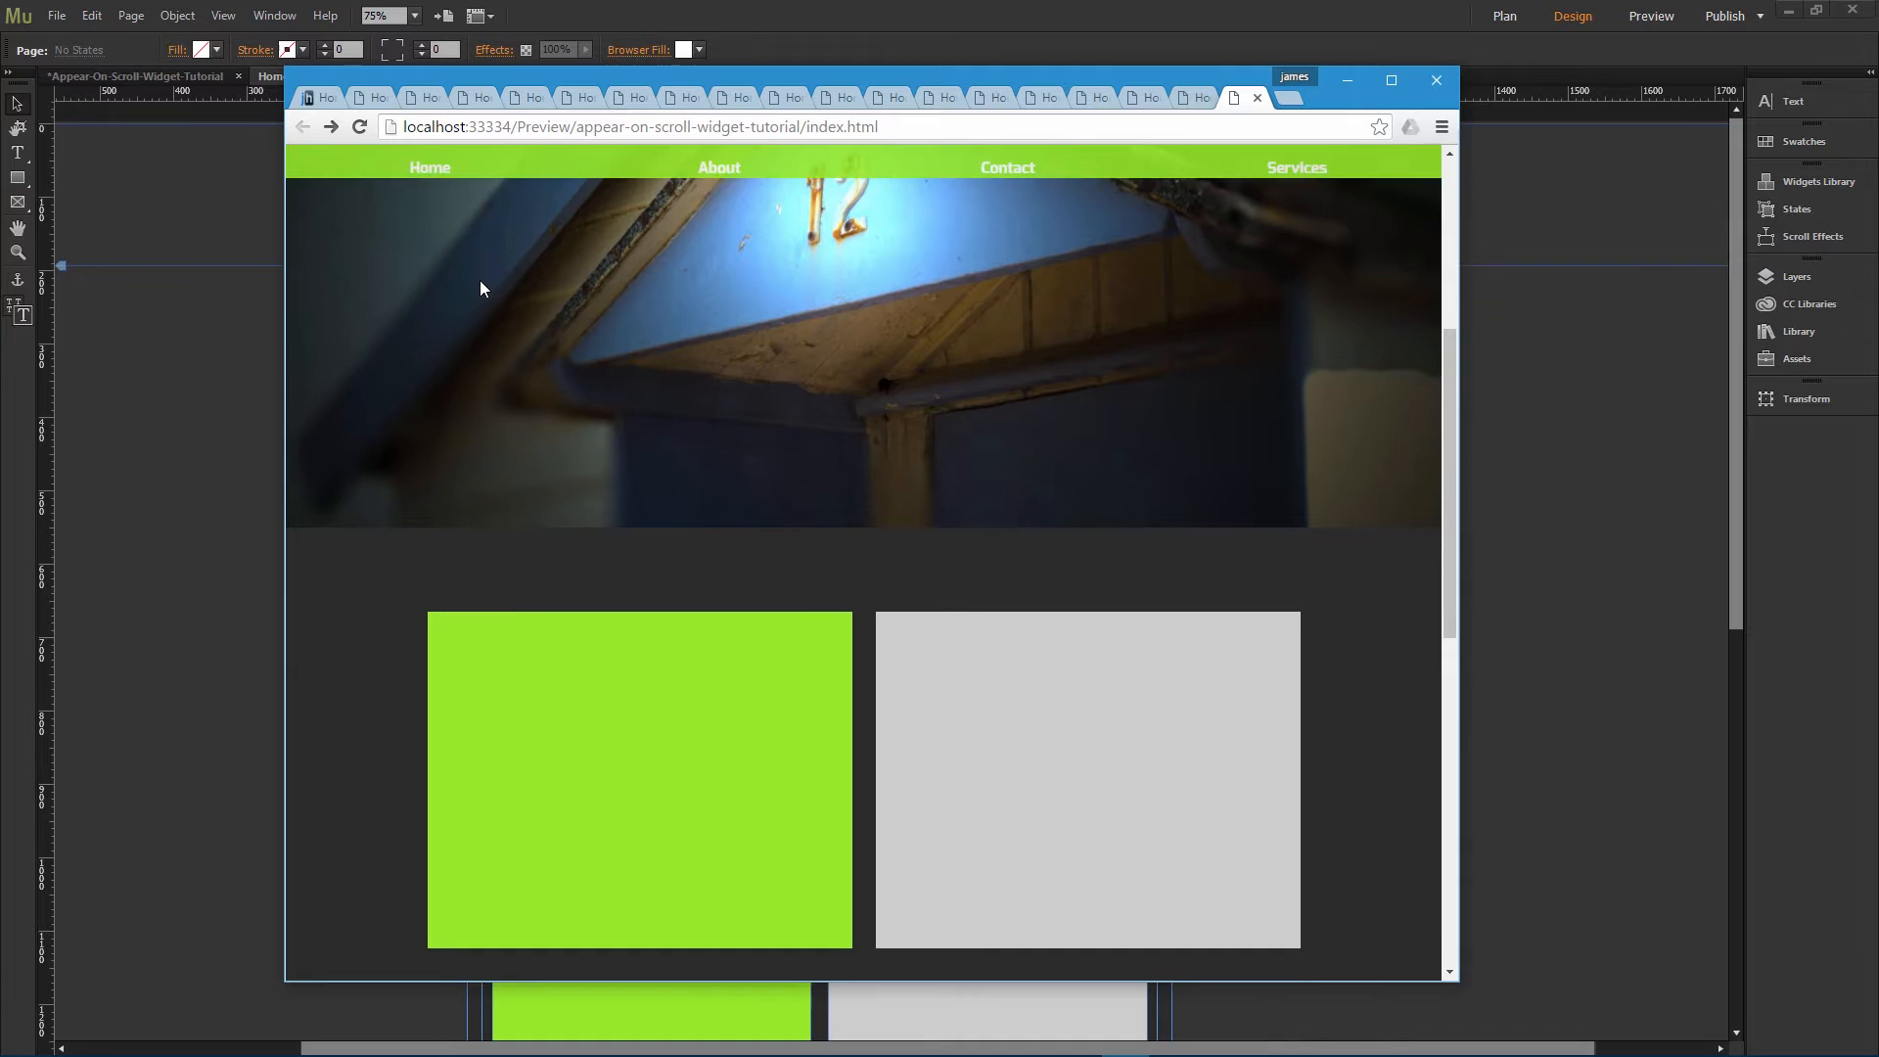
pyautogui.click(460, 168)
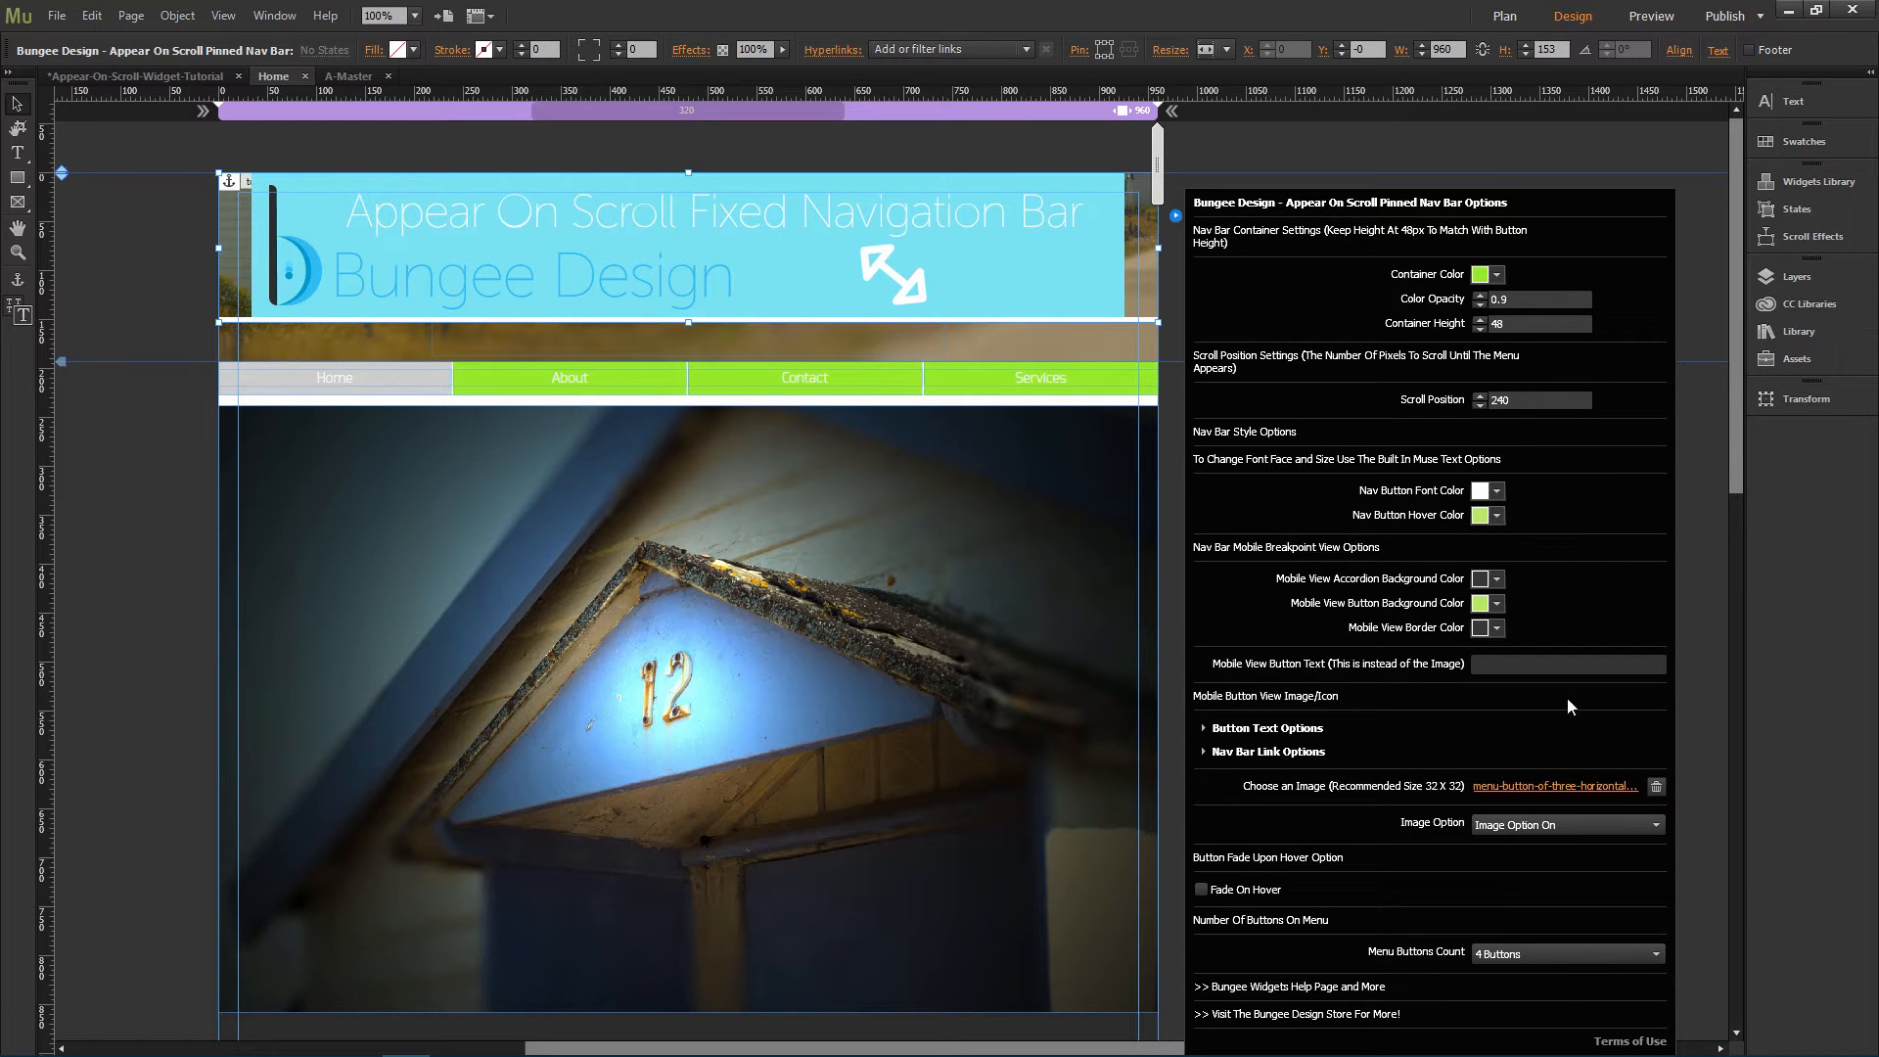
# Step: Enable Fade On Hover for the nav bar widget and move the large photo rectangle up to about Y 231, just below the main menu
pyautogui.click(1201, 890)
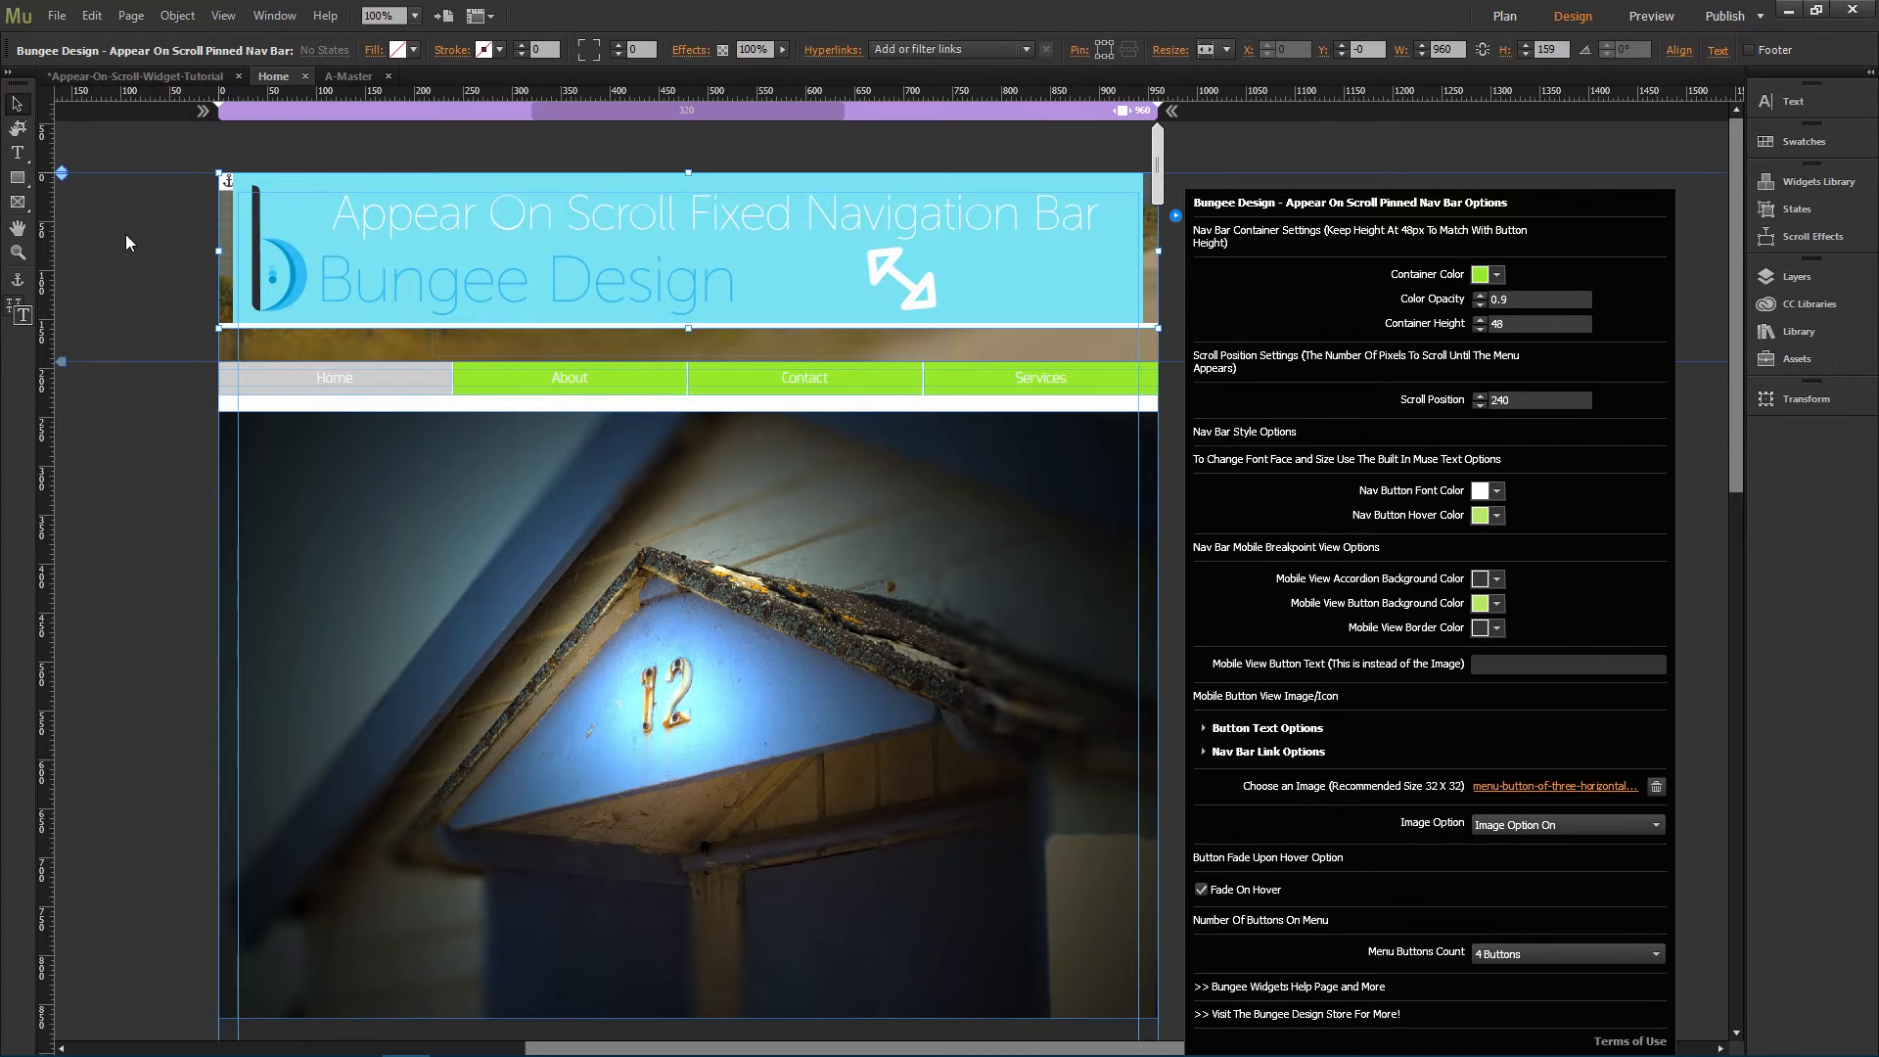
pyautogui.click(126, 235)
pyautogui.moveTo(527, 629); pyautogui.dragTo(525, 605)
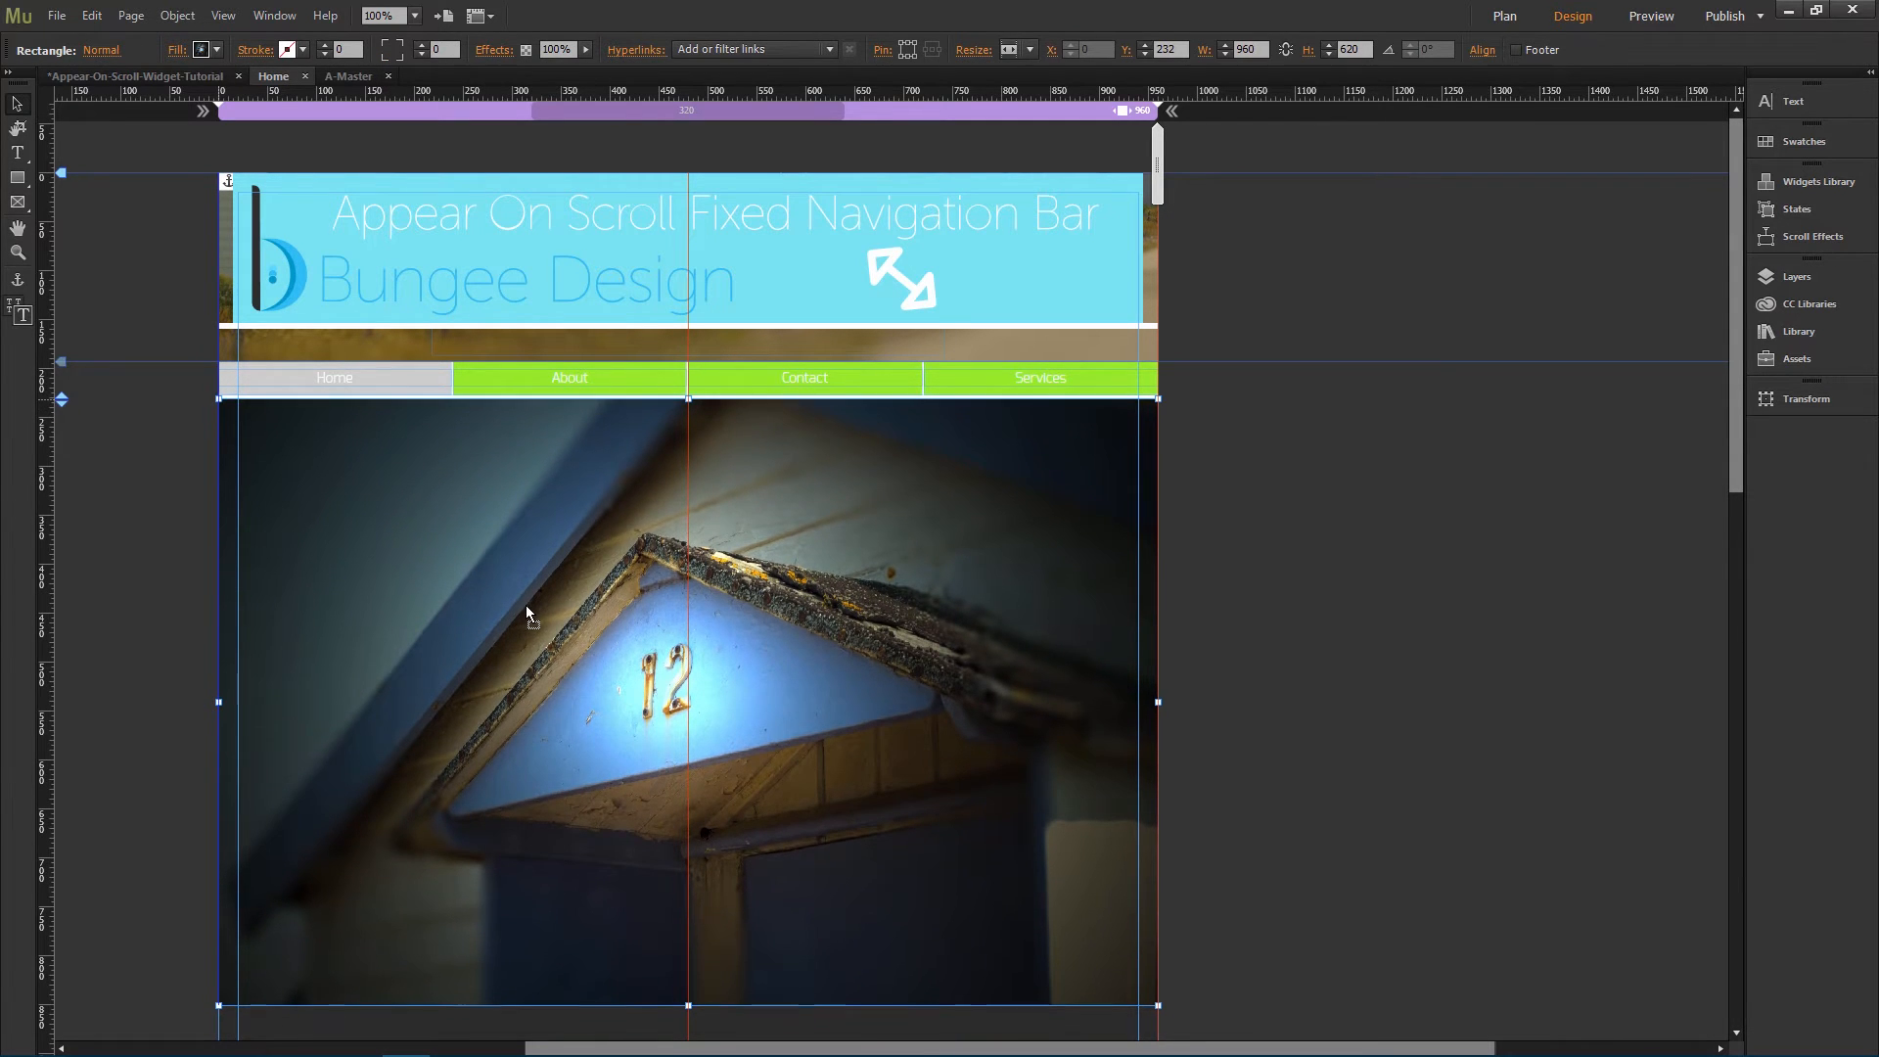
# Step: Preview the page in the browser and check the hover fade on the pinned bar's buttons
pyautogui.click(57, 15)
pyautogui.click(125, 351)
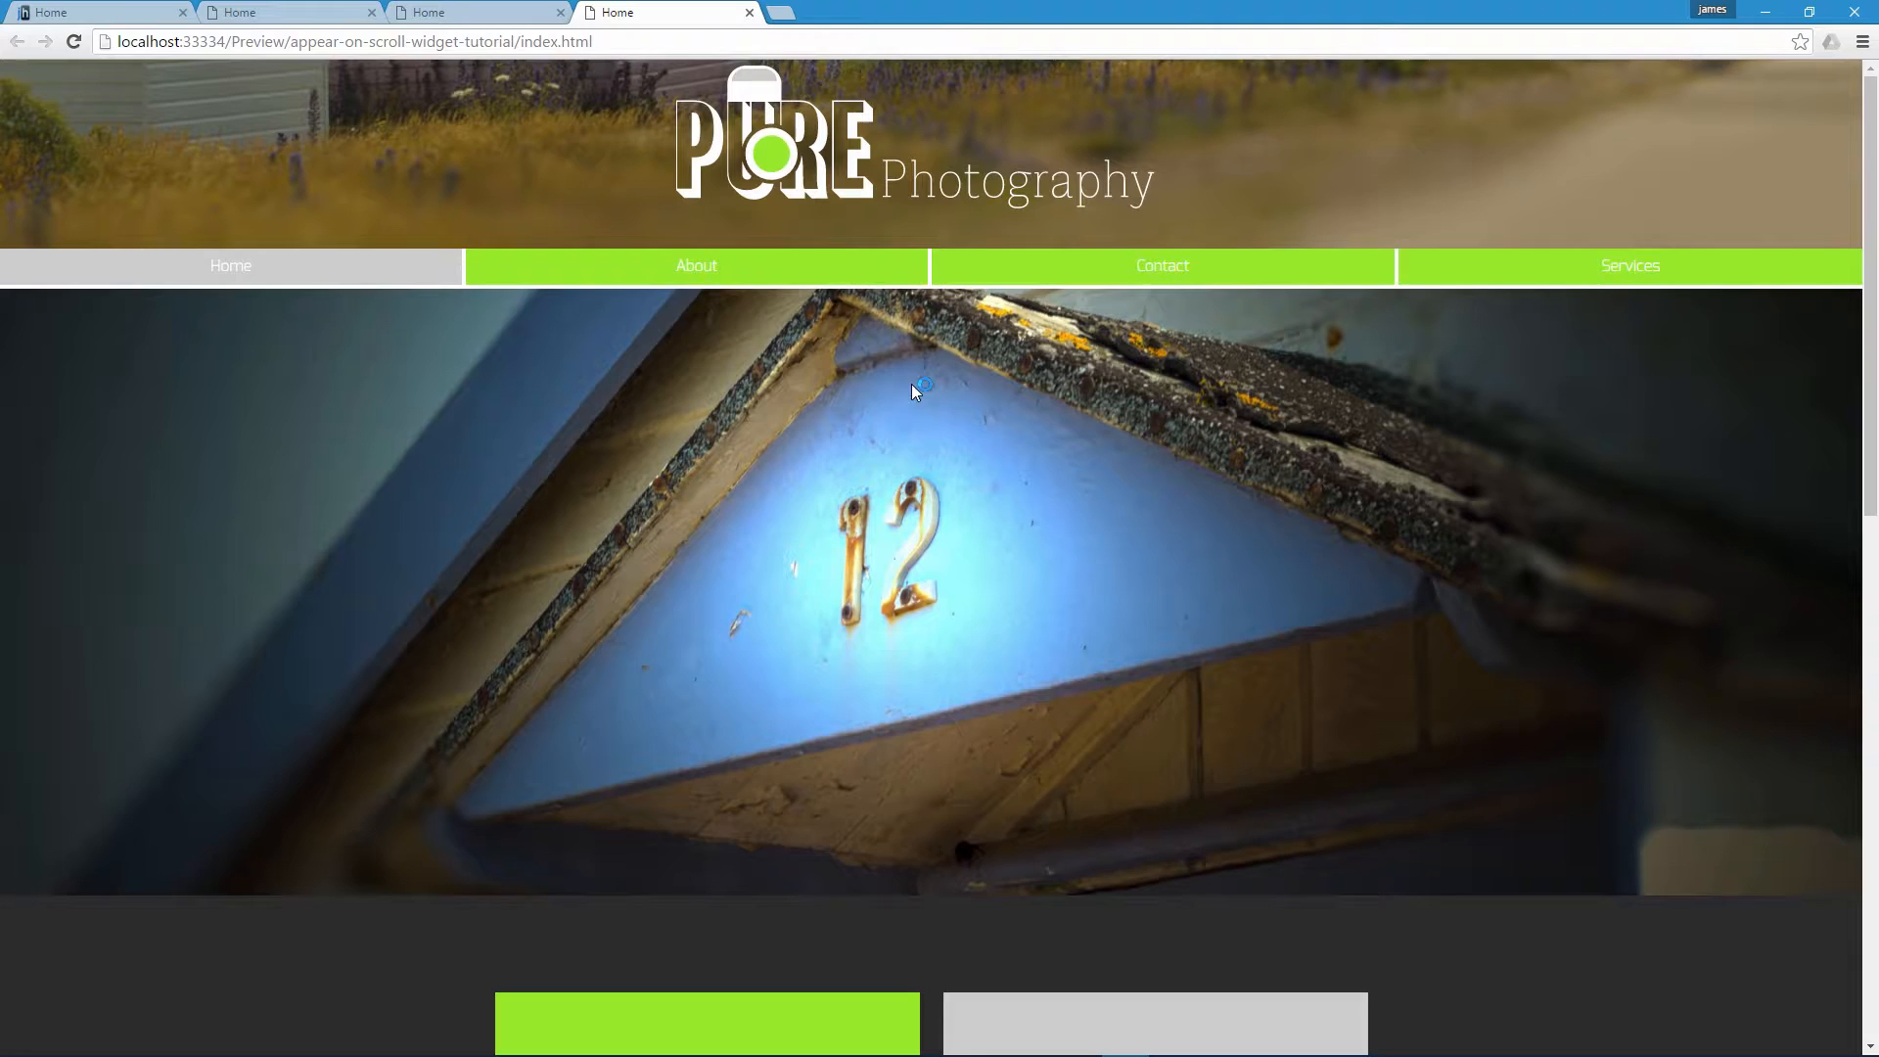
pyautogui.scroll(-3, 840, 499)
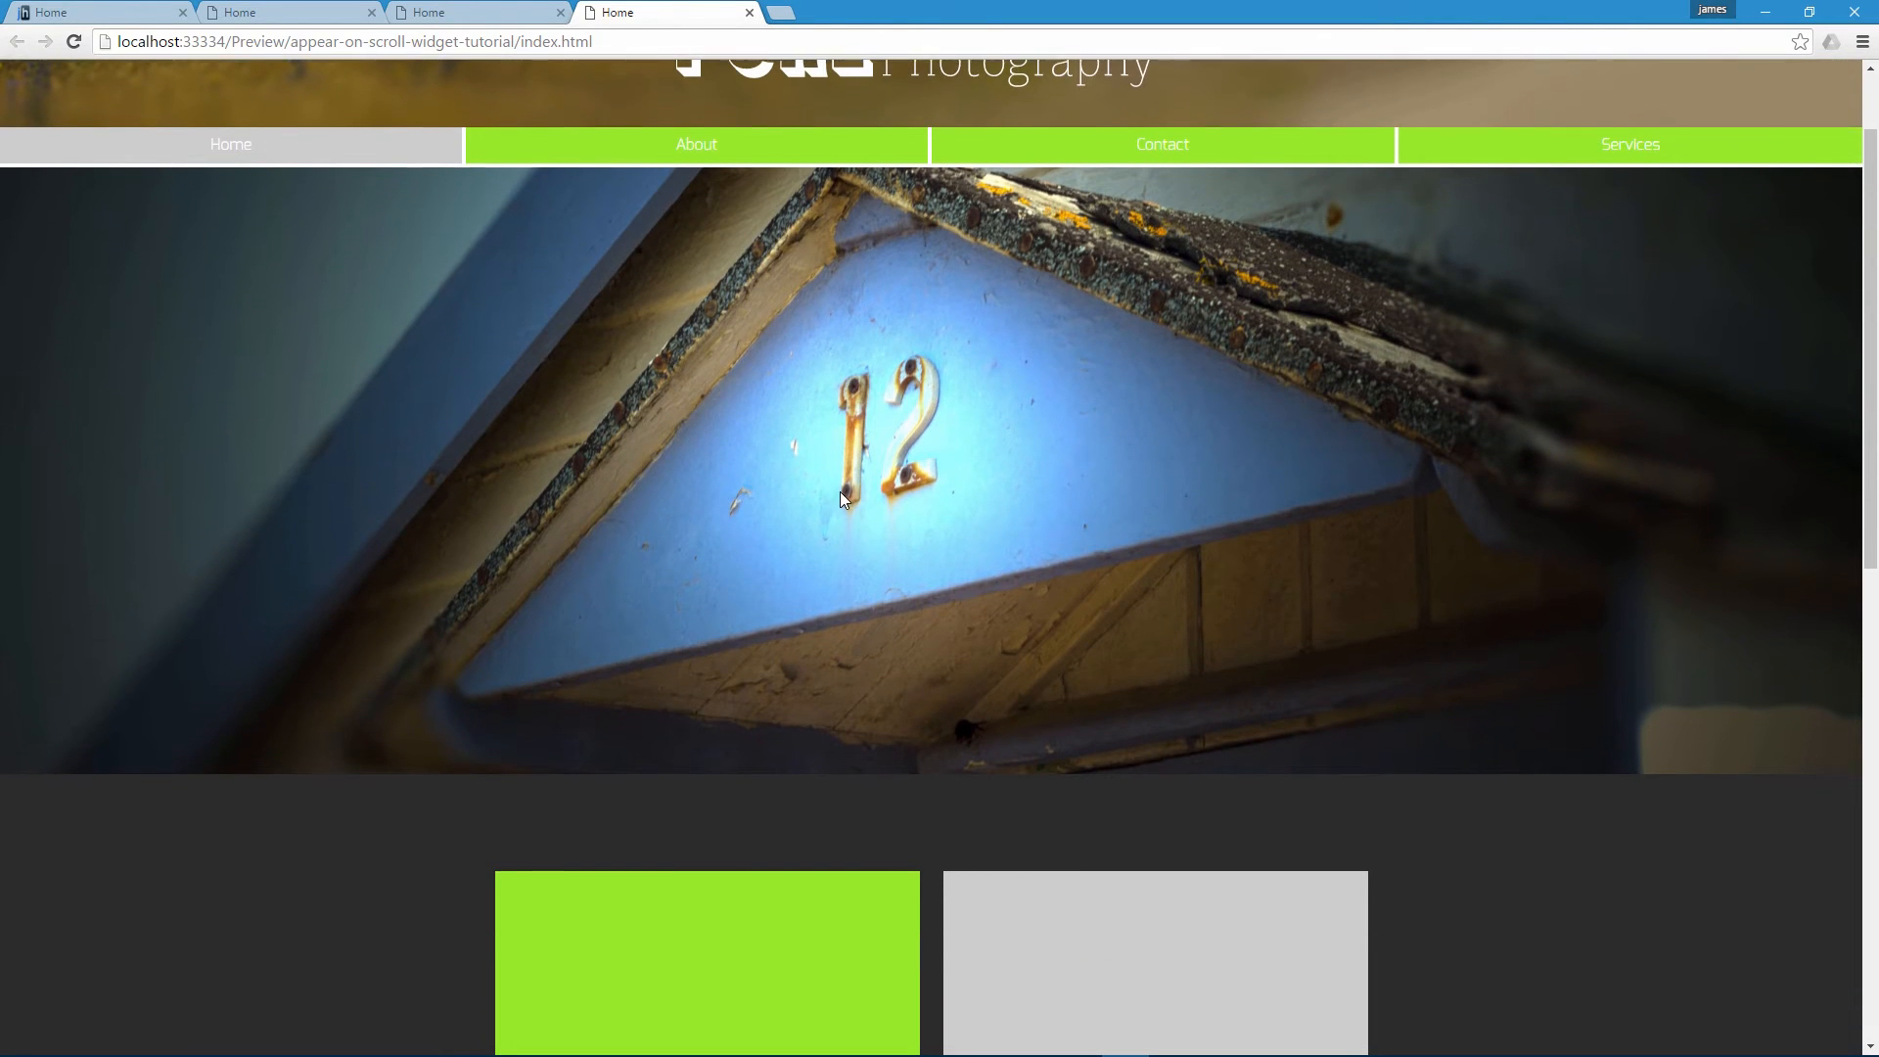
pyautogui.scroll(-1, 840, 499)
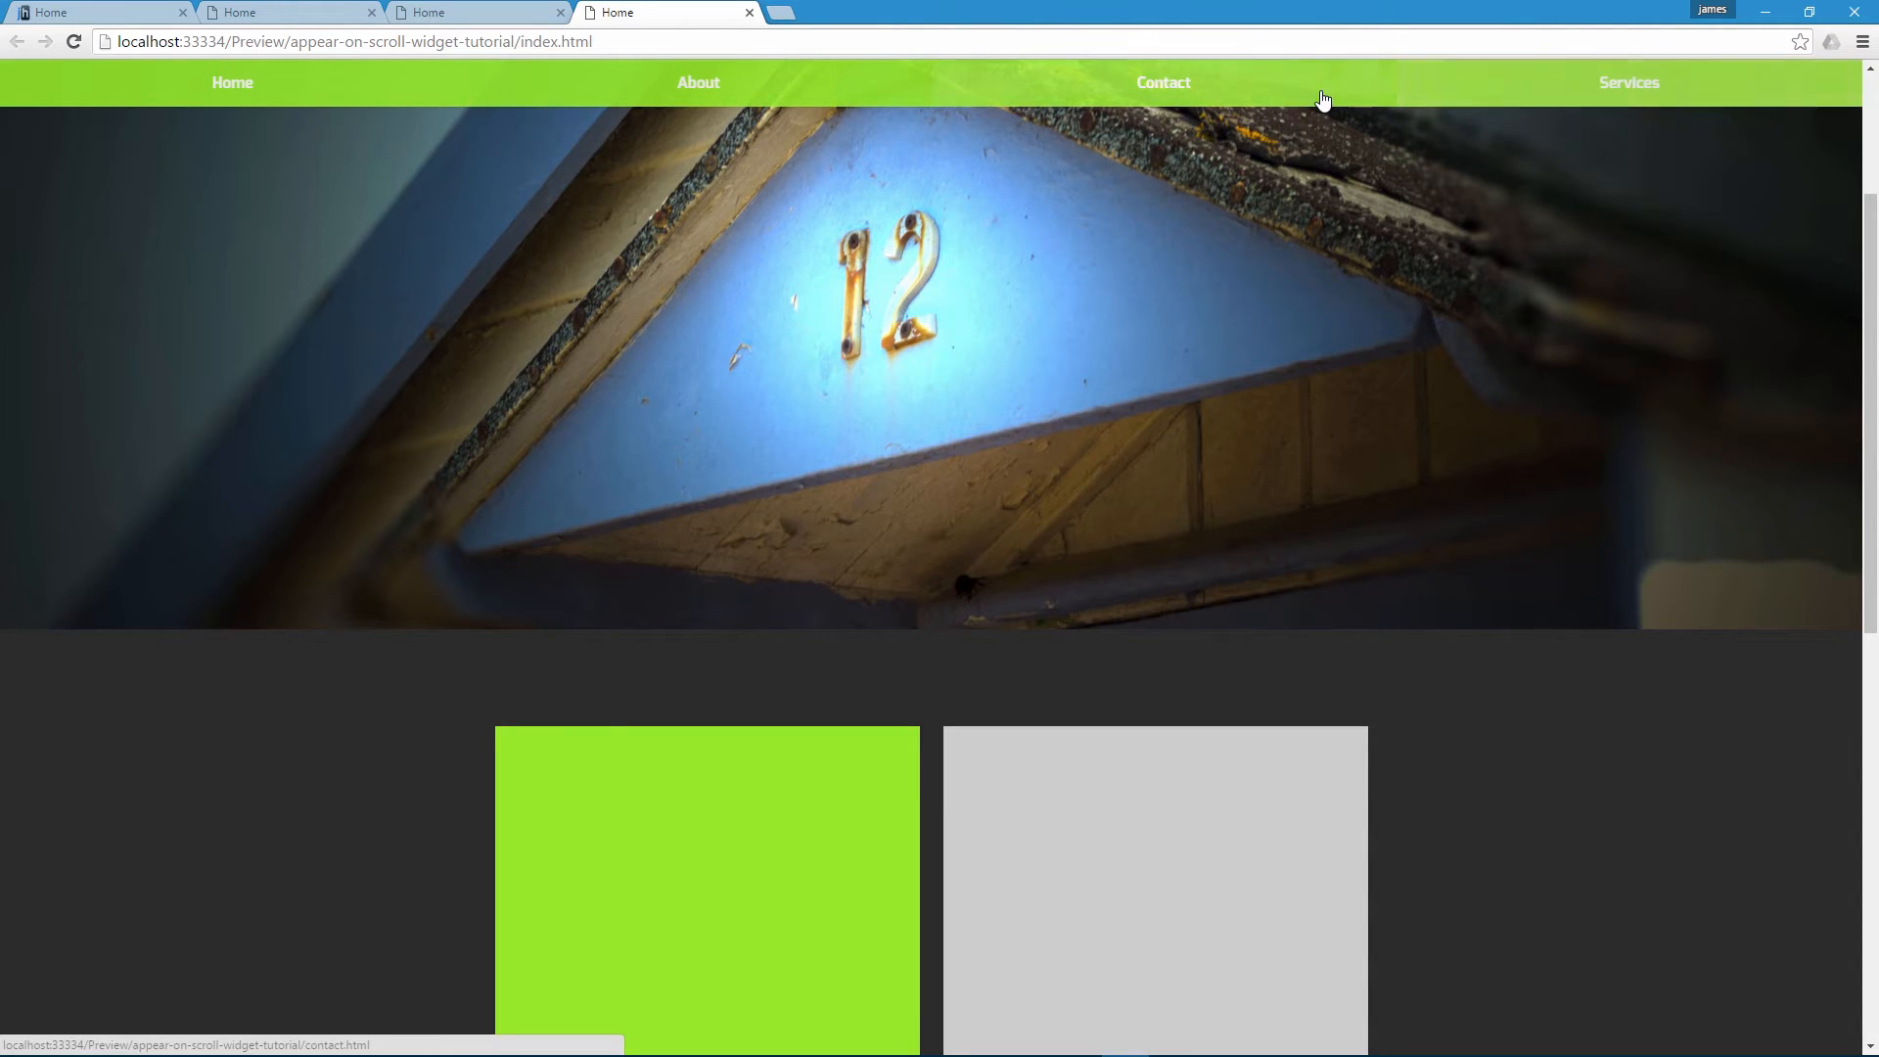
pyautogui.scroll(-5, 567, 186)
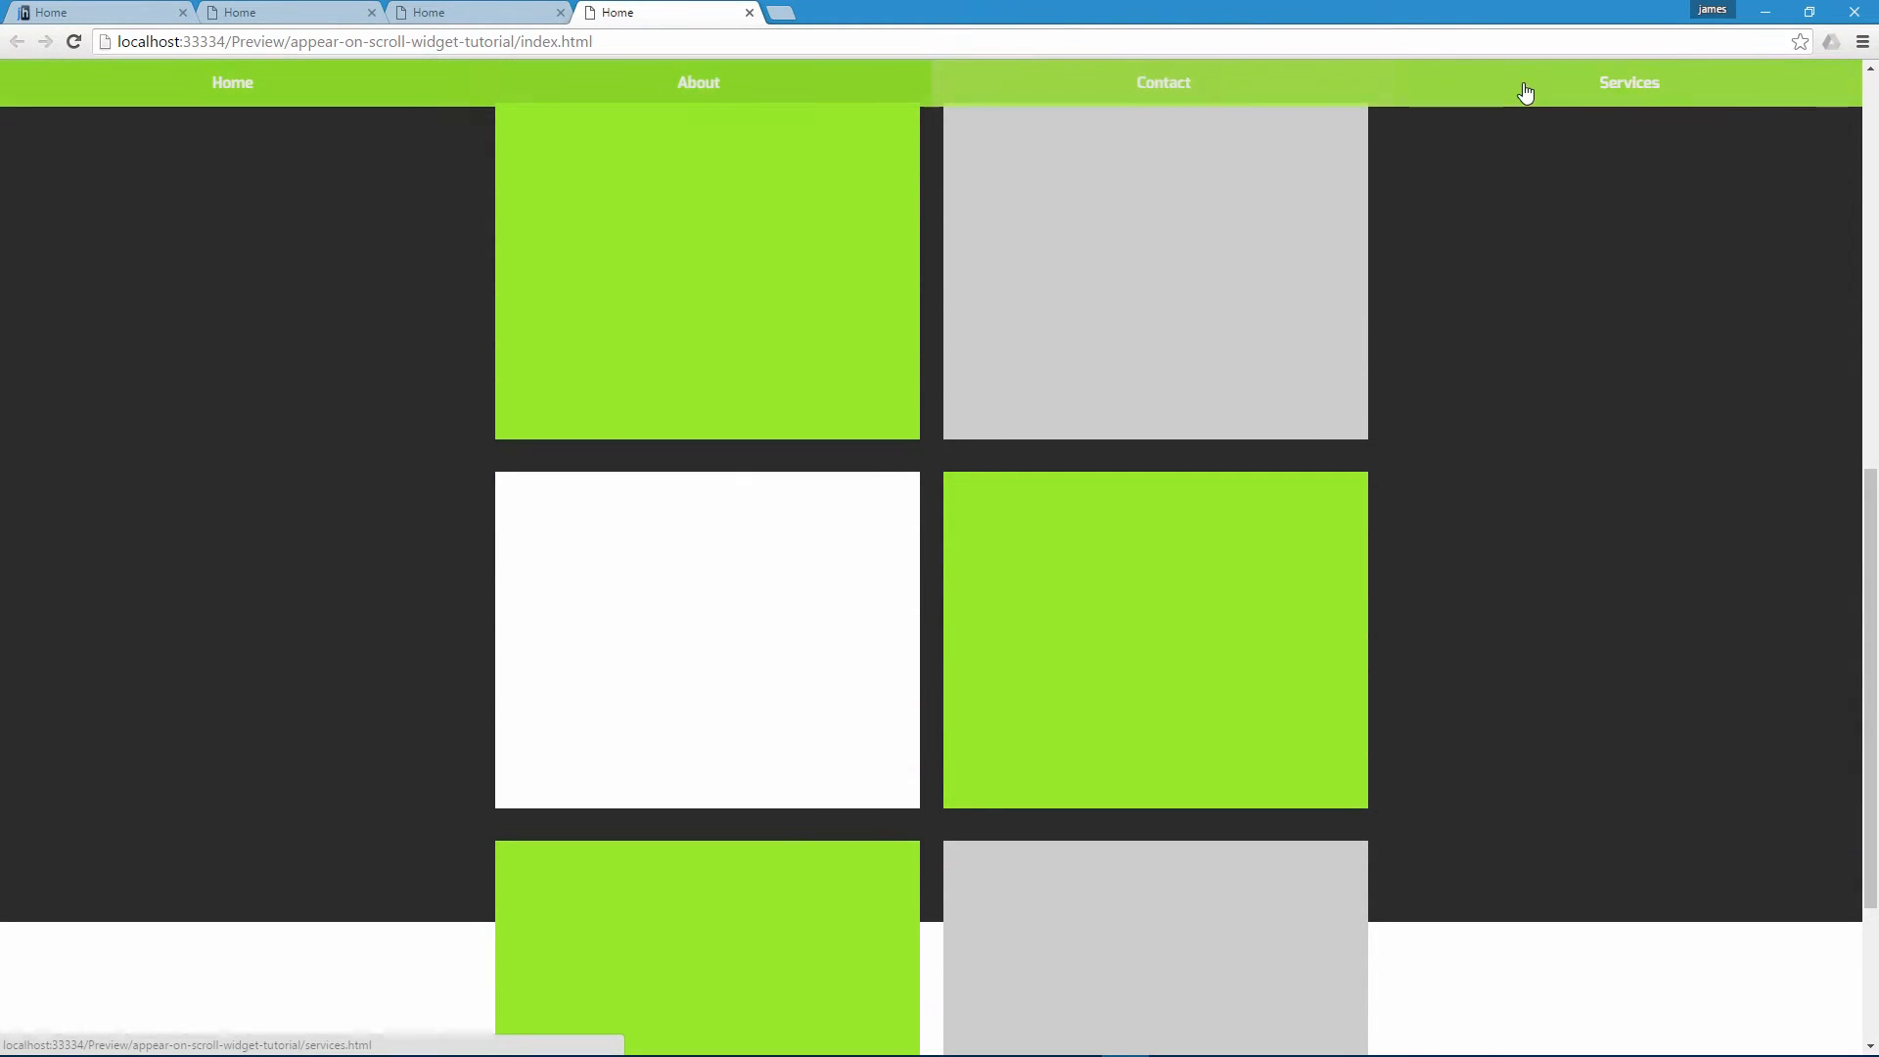
pyautogui.scroll(2, 1390, 430)
pyautogui.scroll(4, 1374, 413)
# Step: Narrow the browser window to mobile width and check the pinned bar's expanded mobile menu and its buttons
pyautogui.moveTo(1234, 14); pyautogui.dragTo(1046, 102)
pyautogui.scroll(3, 1405, 407)
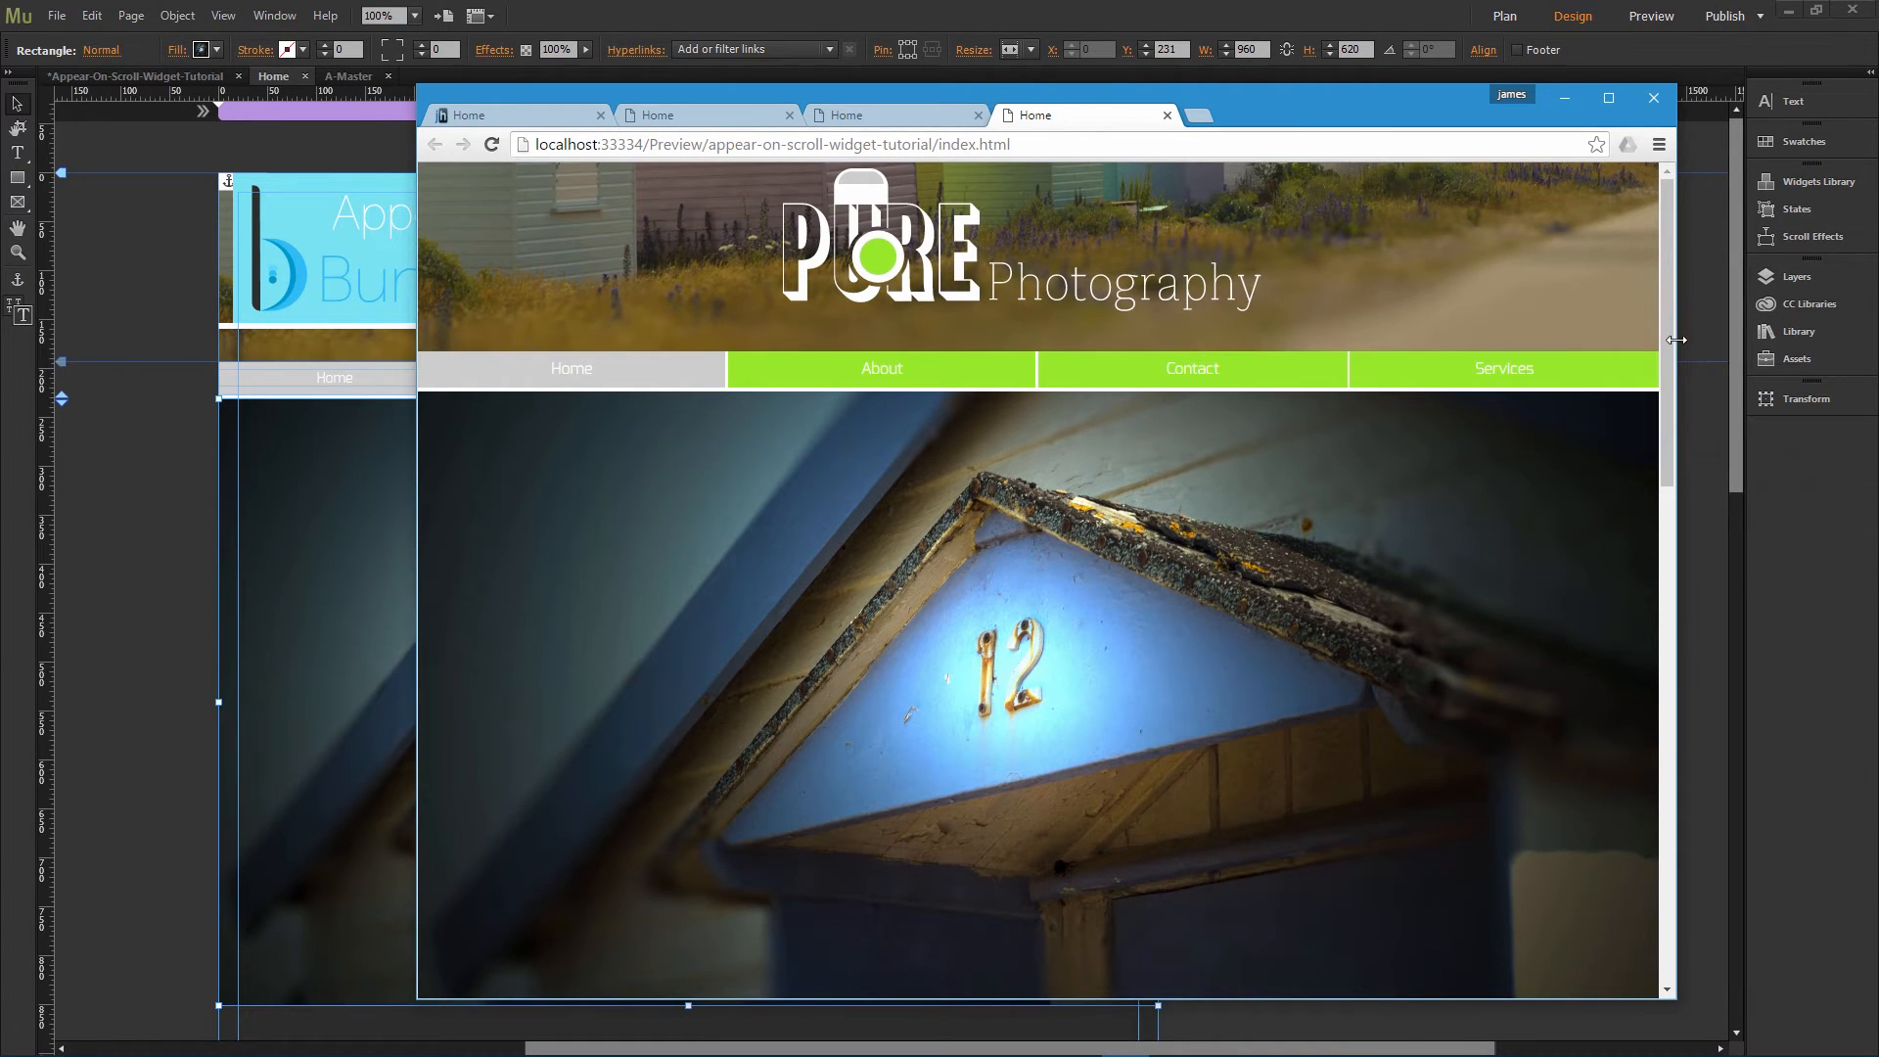
pyautogui.moveTo(1676, 339); pyautogui.dragTo(825, 340)
pyautogui.scroll(-4, 729, 467)
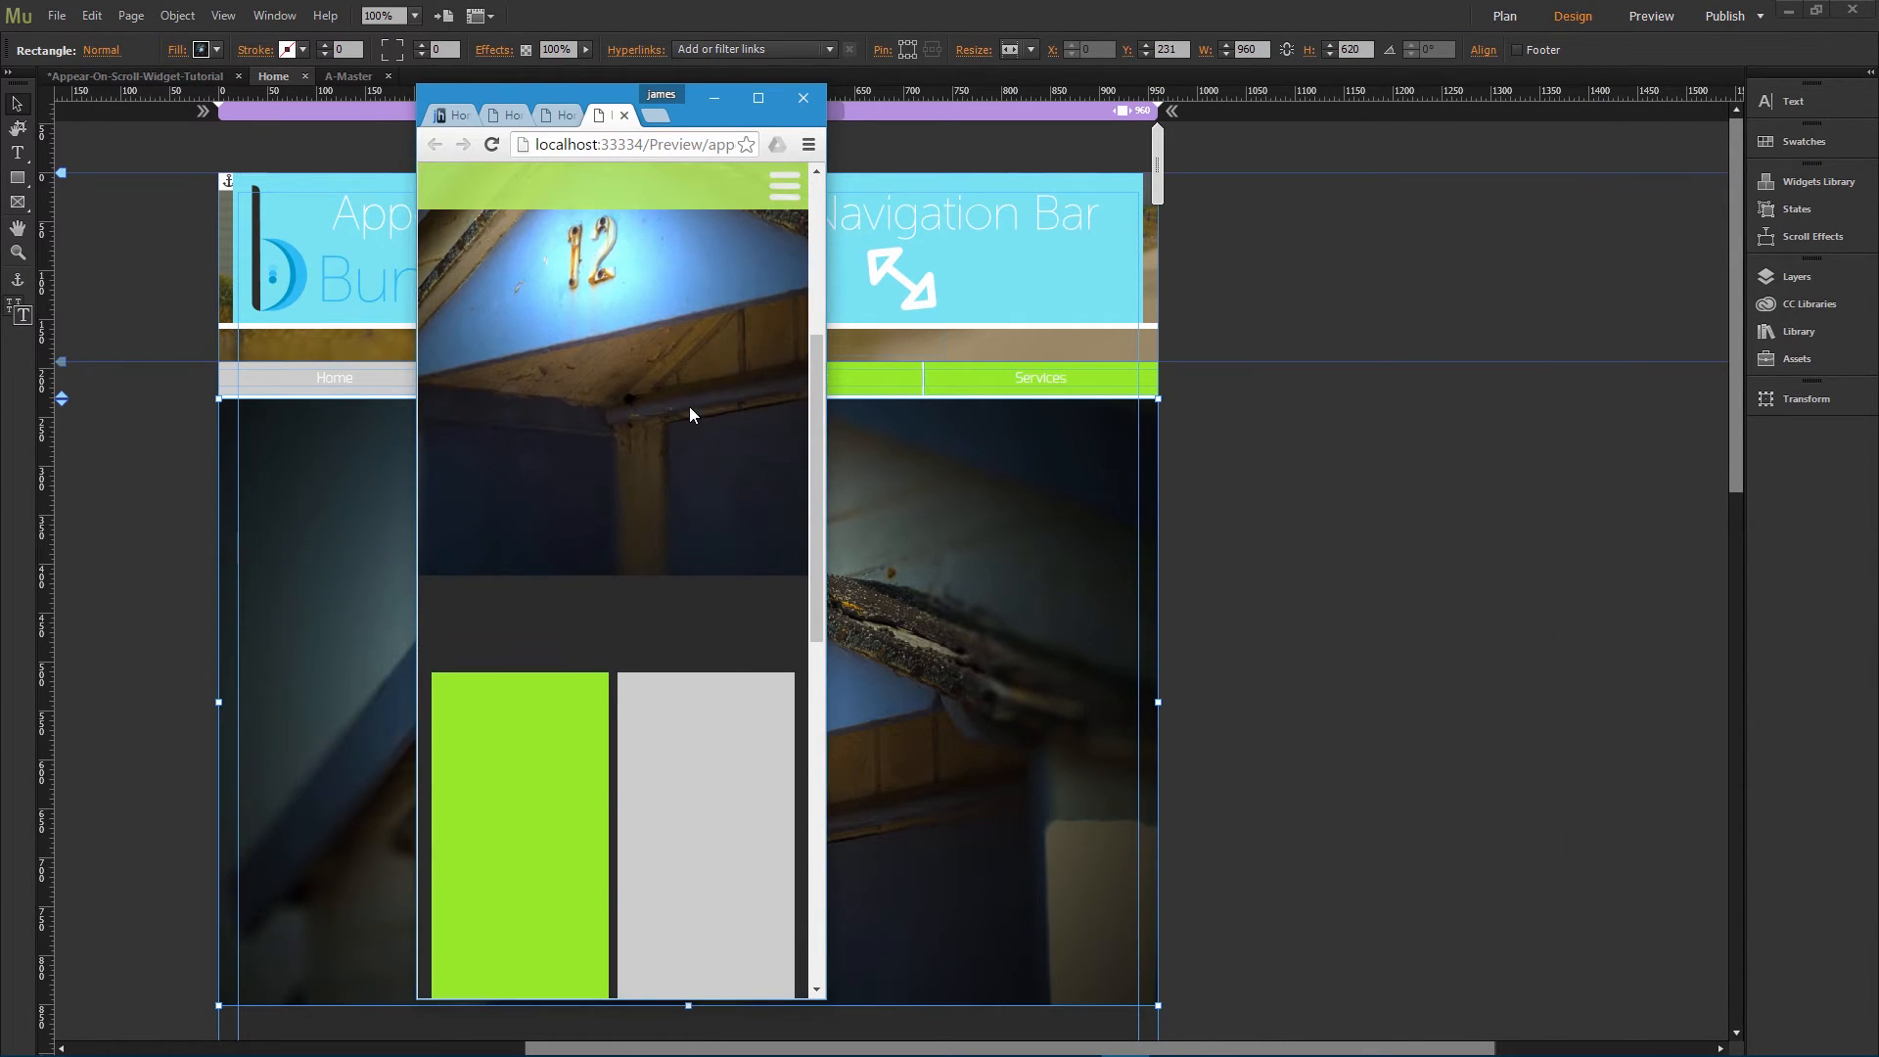
pyautogui.click(647, 182)
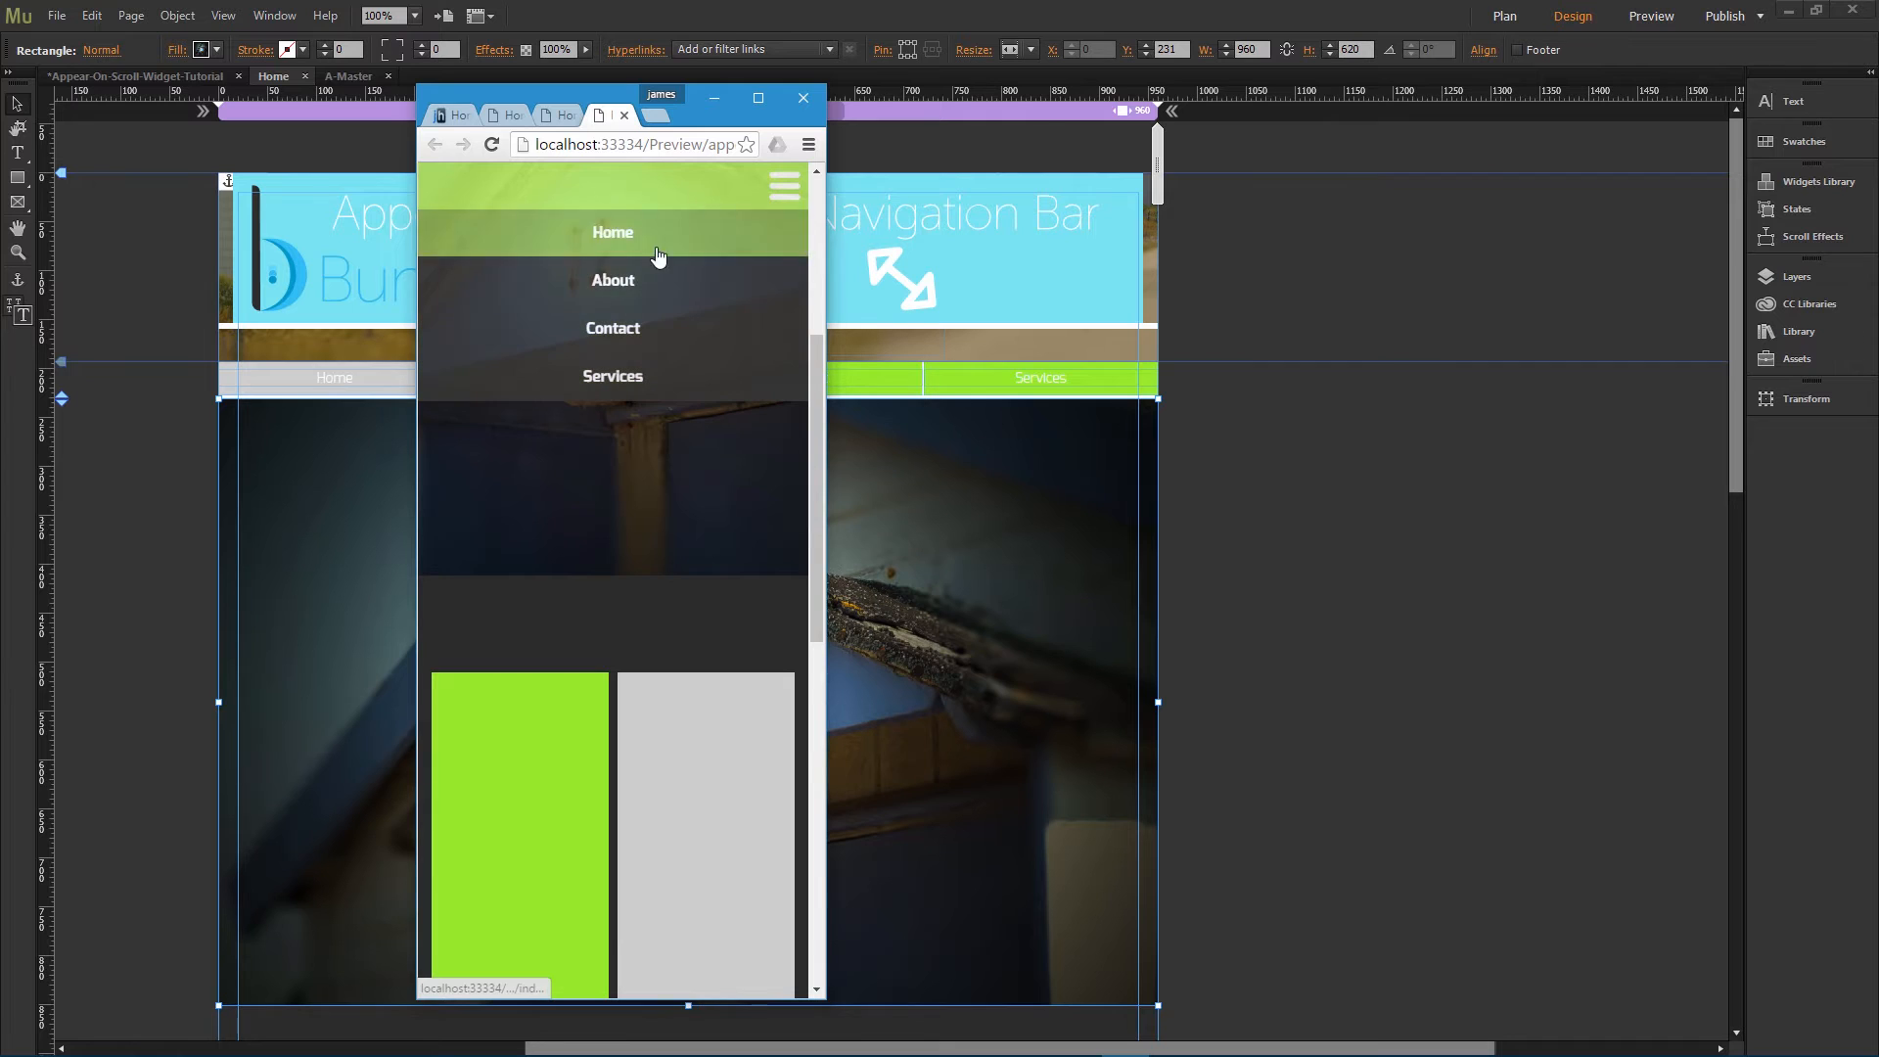
pyautogui.click(657, 336)
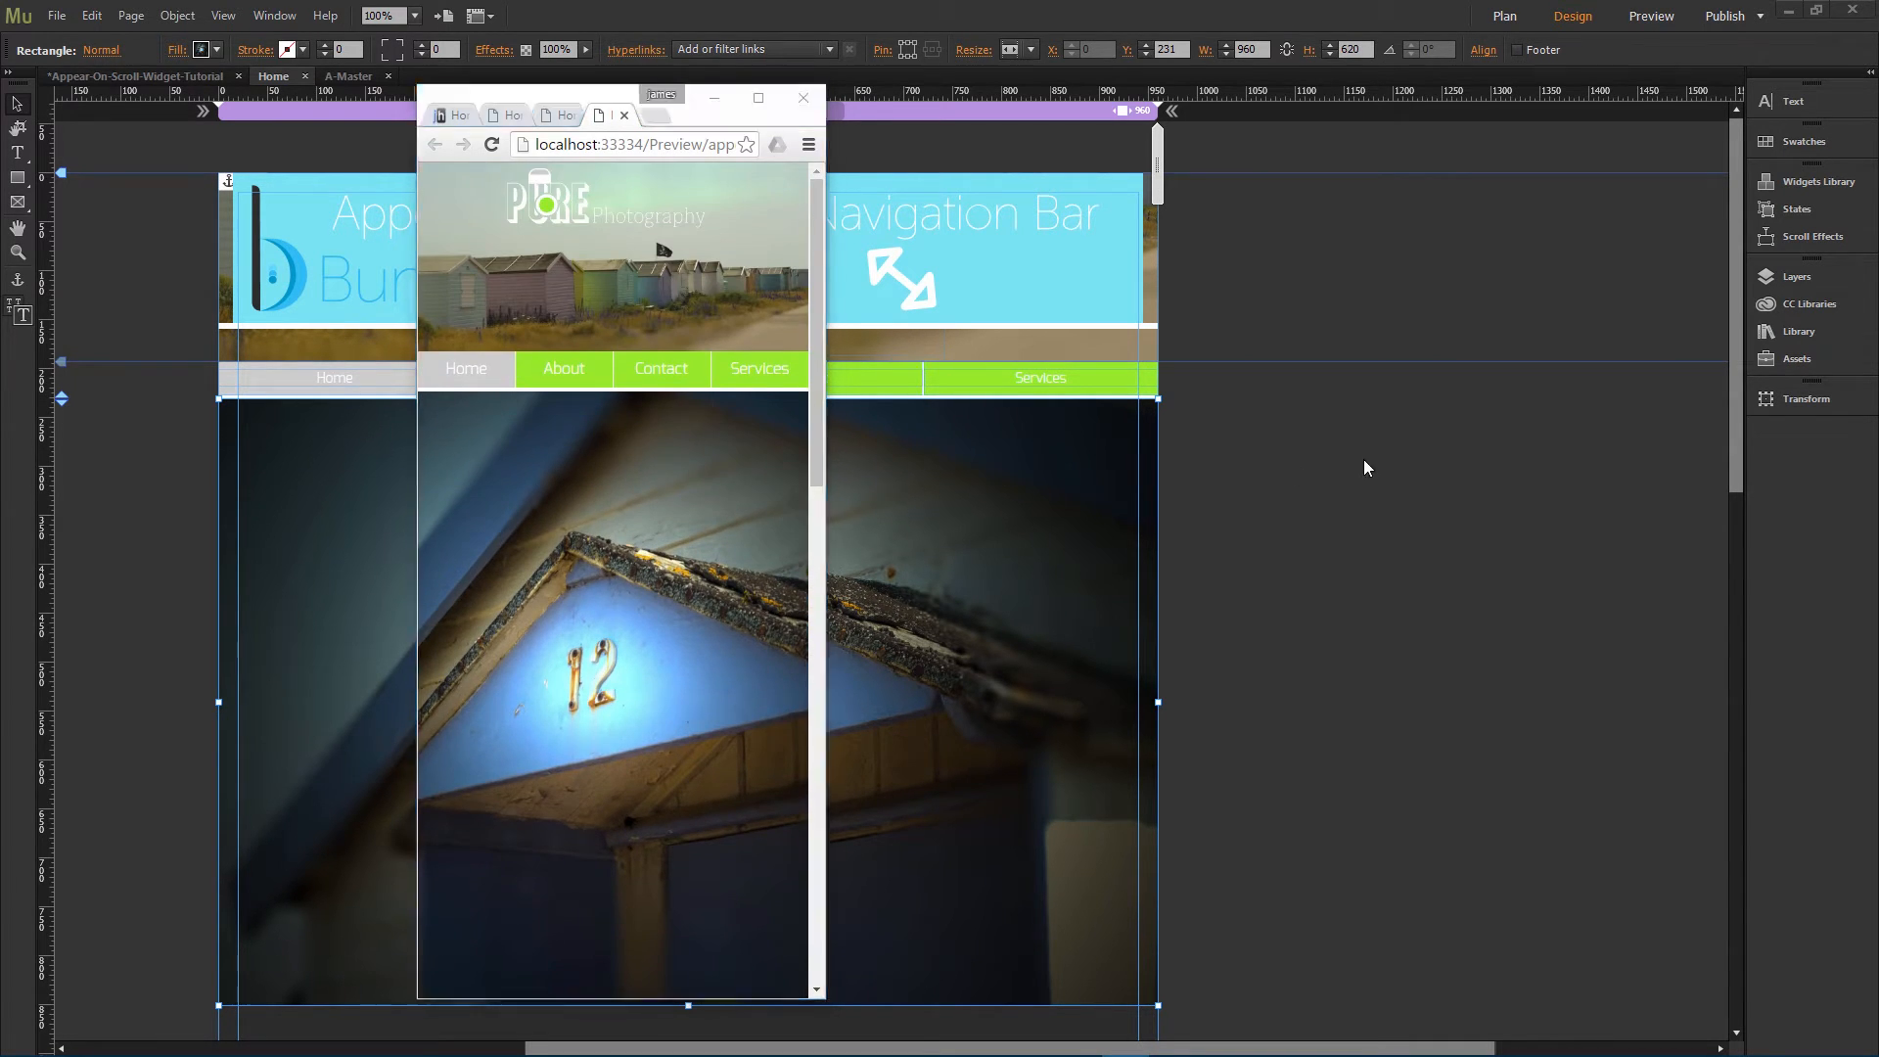
# Step: Back in Adobe Muse, set the pinned nav bar widget's Menu Buttons Count to 1 Button
pyautogui.click(1364, 462)
pyautogui.click(1002, 272)
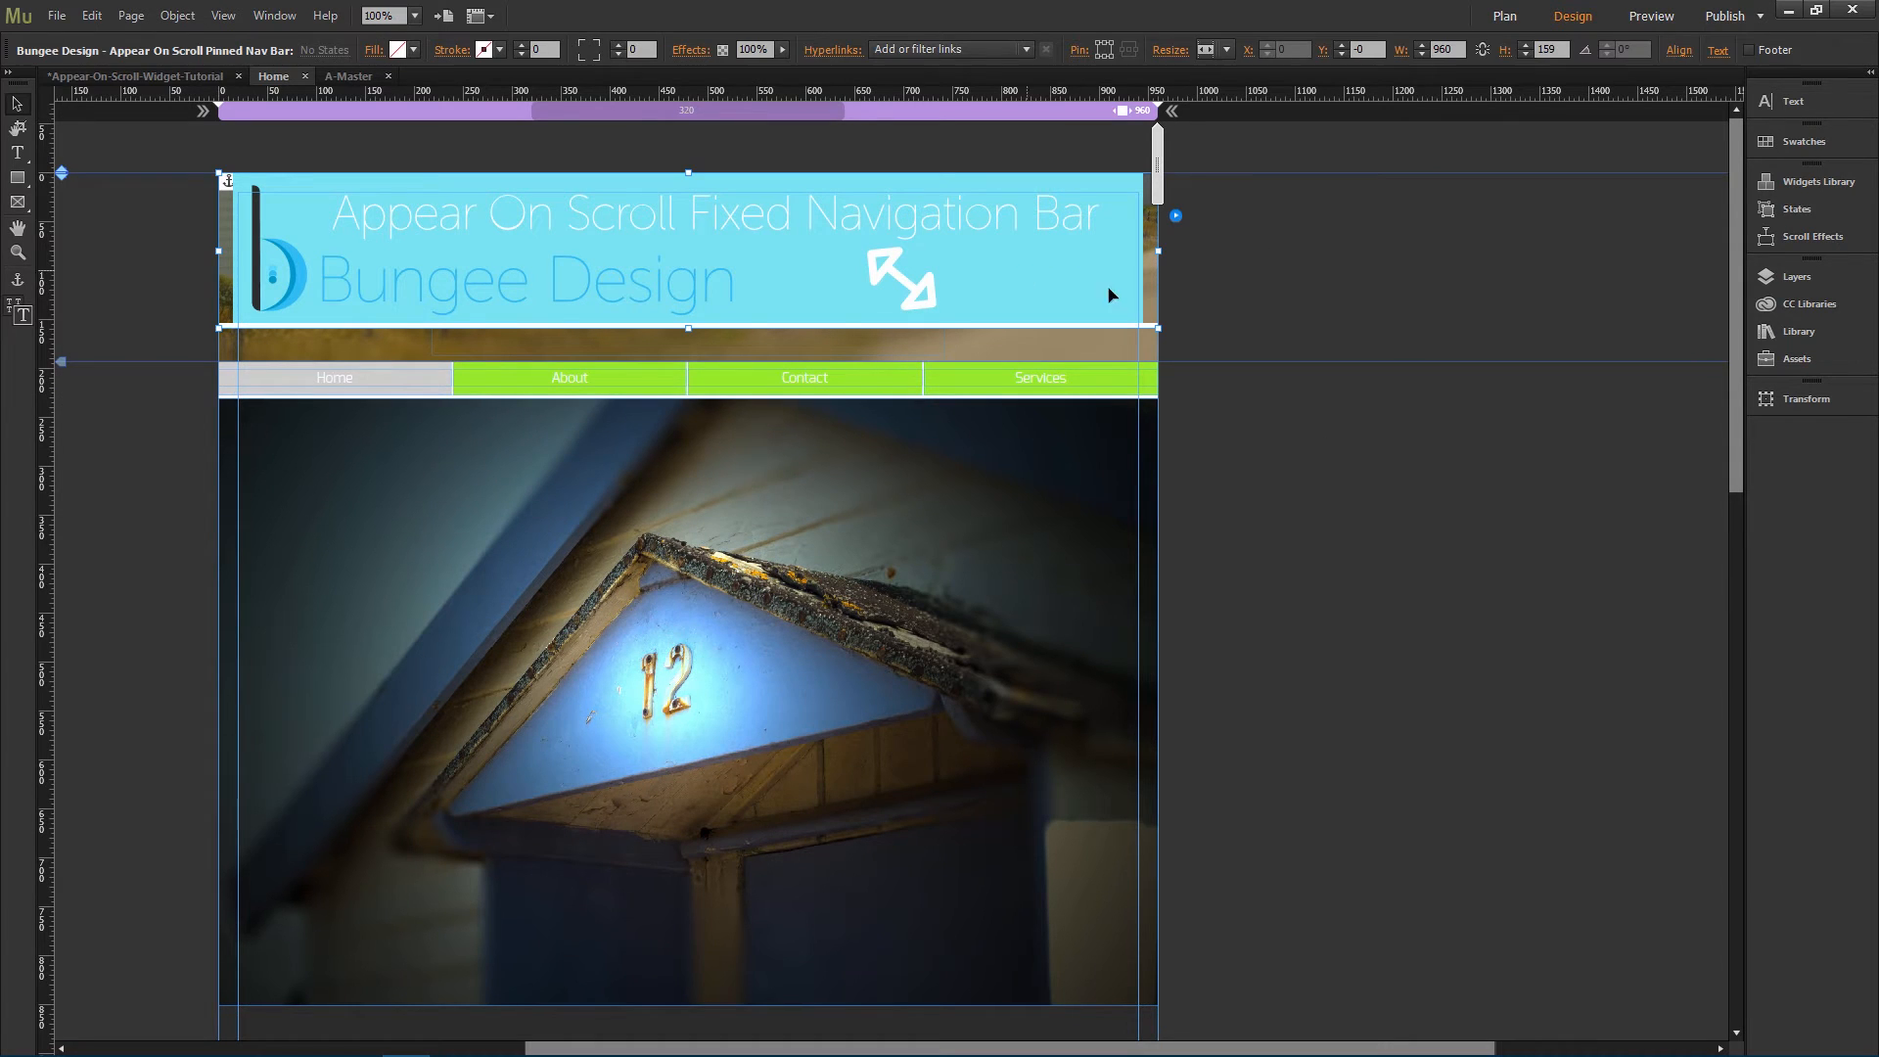
pyautogui.click(1176, 215)
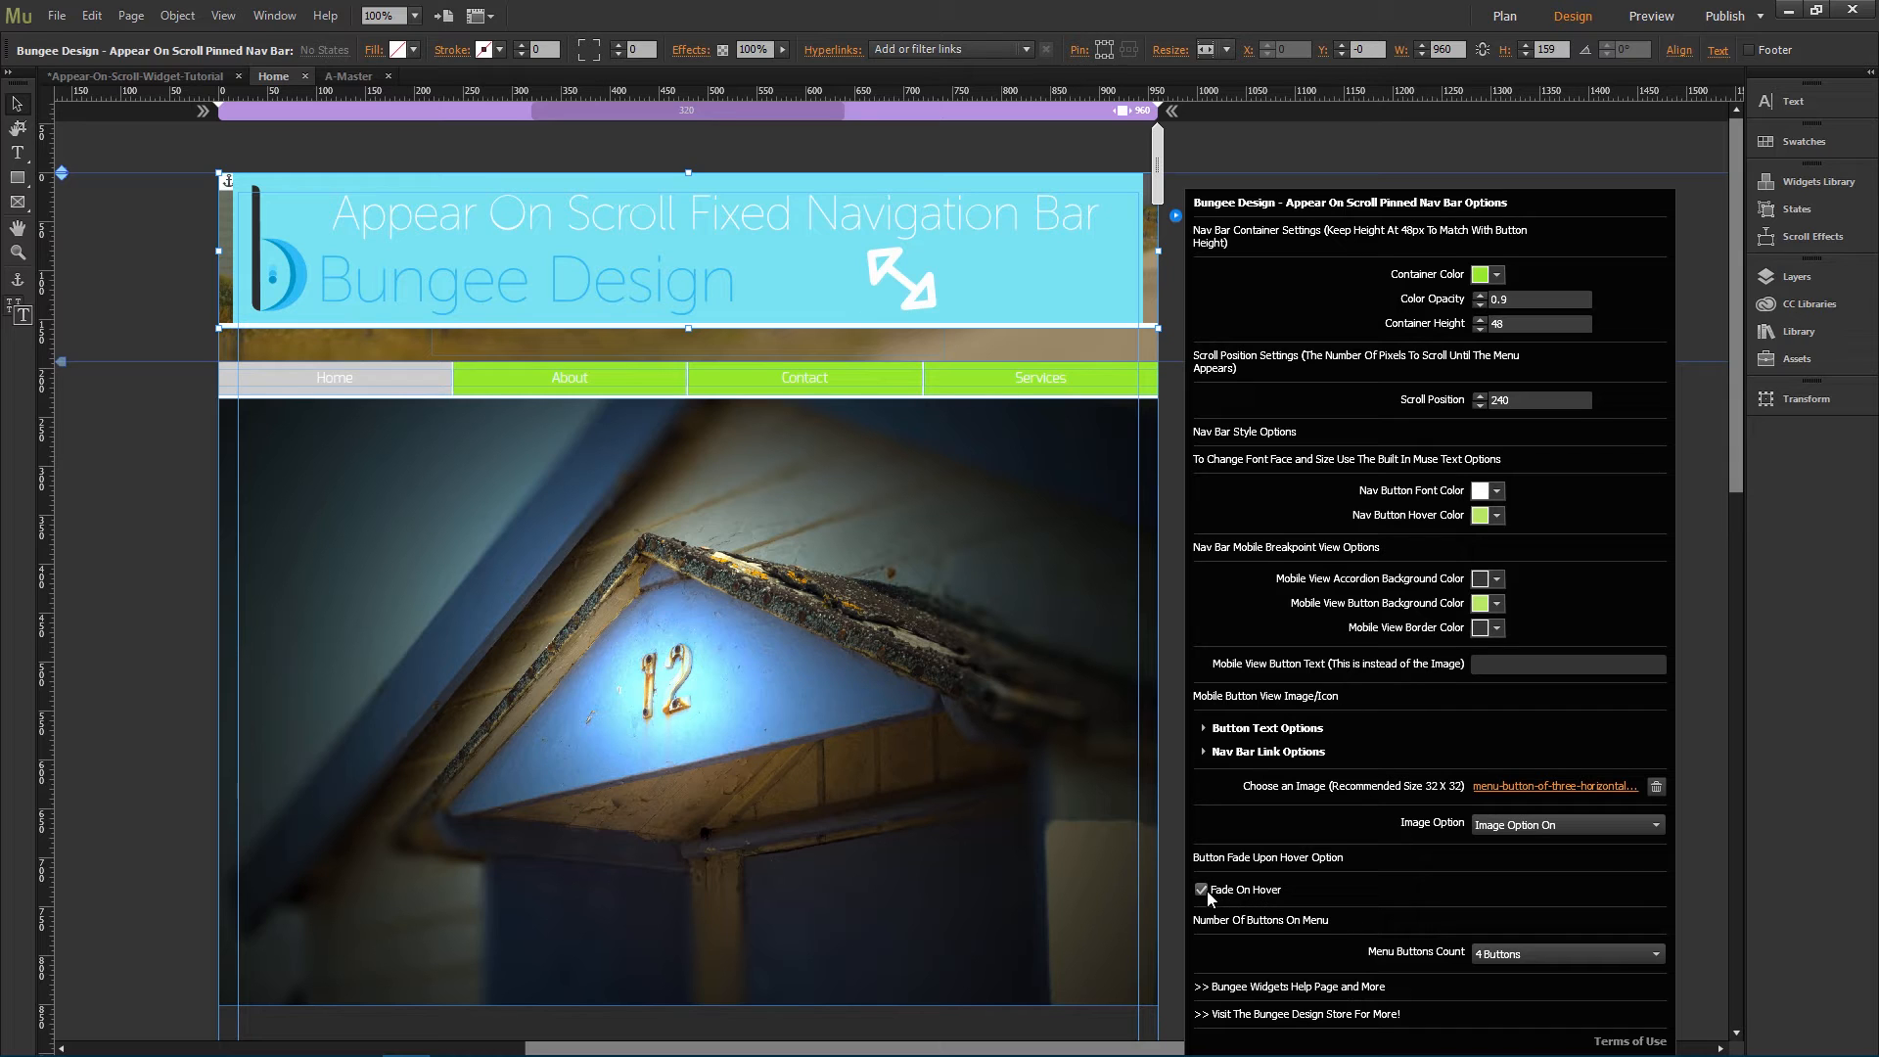
pyautogui.click(1484, 957)
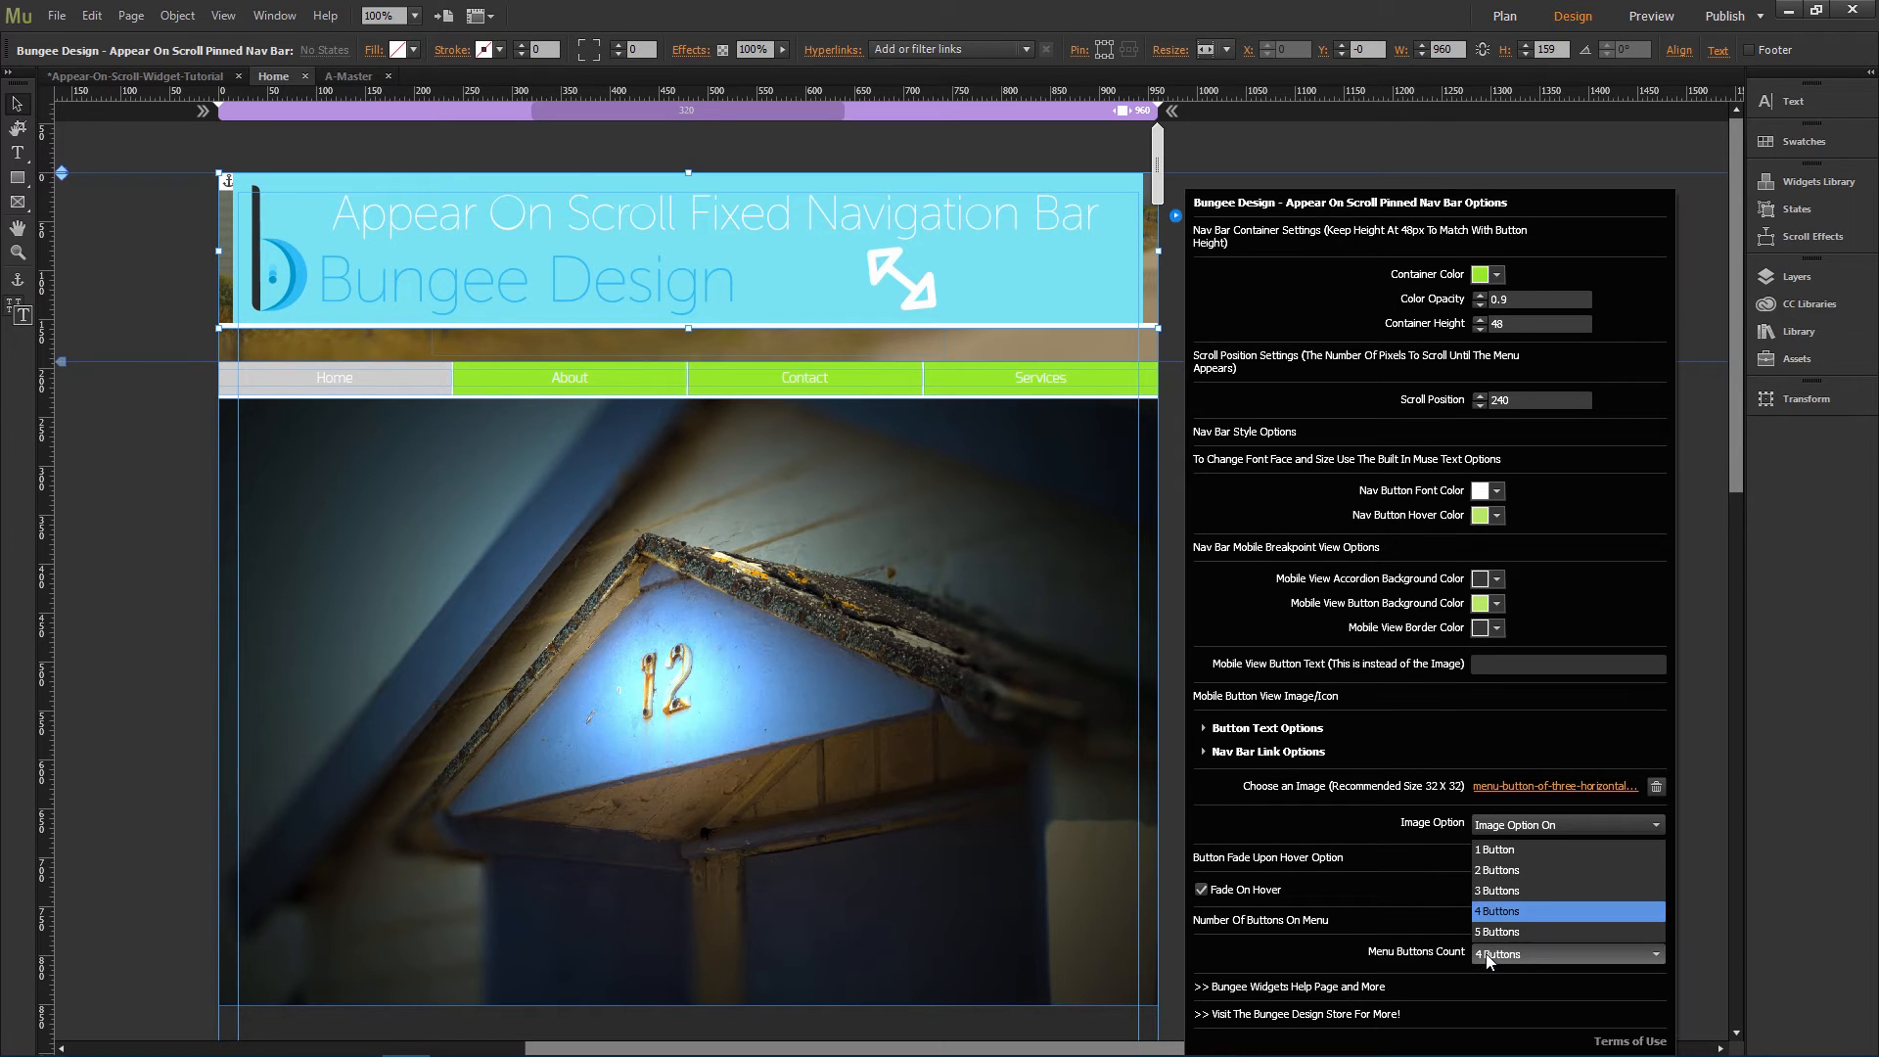
pyautogui.click(1507, 850)
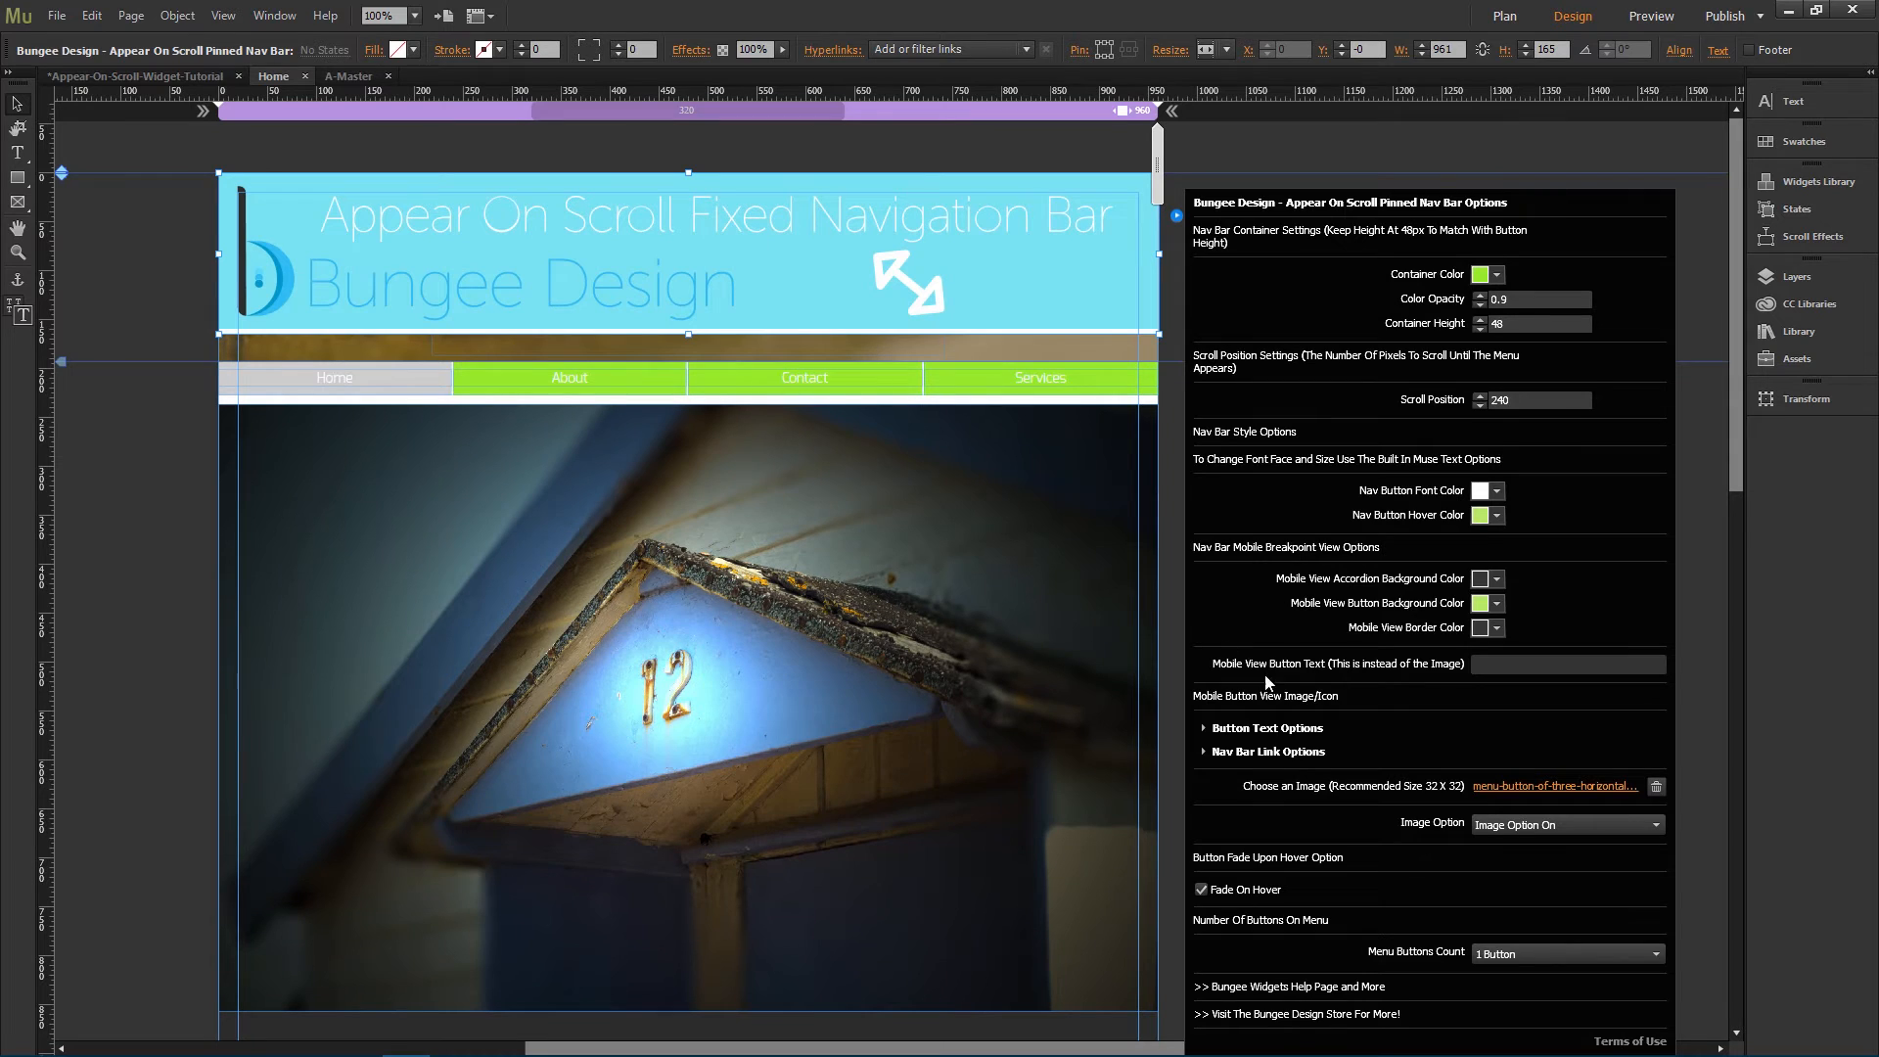
# Step: Change the nav bar widget's Button 1 Text to Top and close the widget options
pyautogui.click(1278, 728)
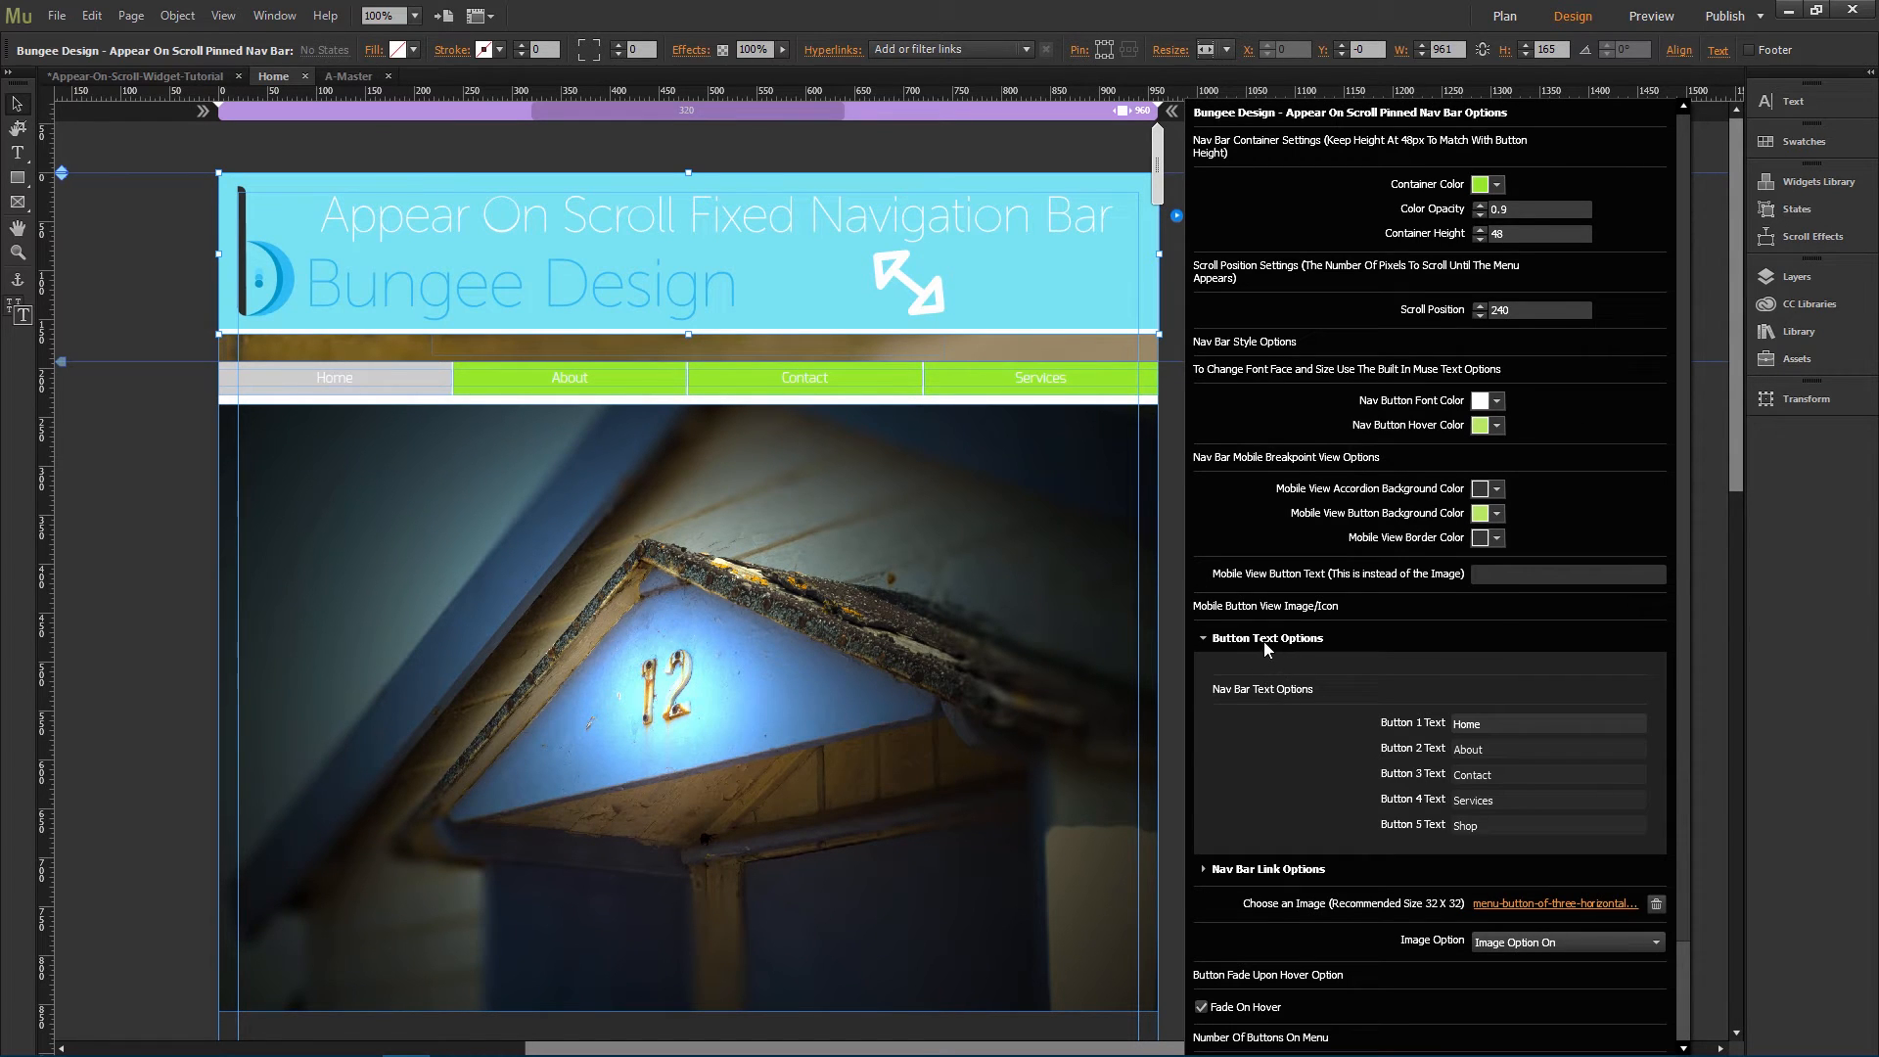
pyautogui.click(1483, 725)
pyautogui.moveTo(1486, 724); pyautogui.dragTo(1327, 718)
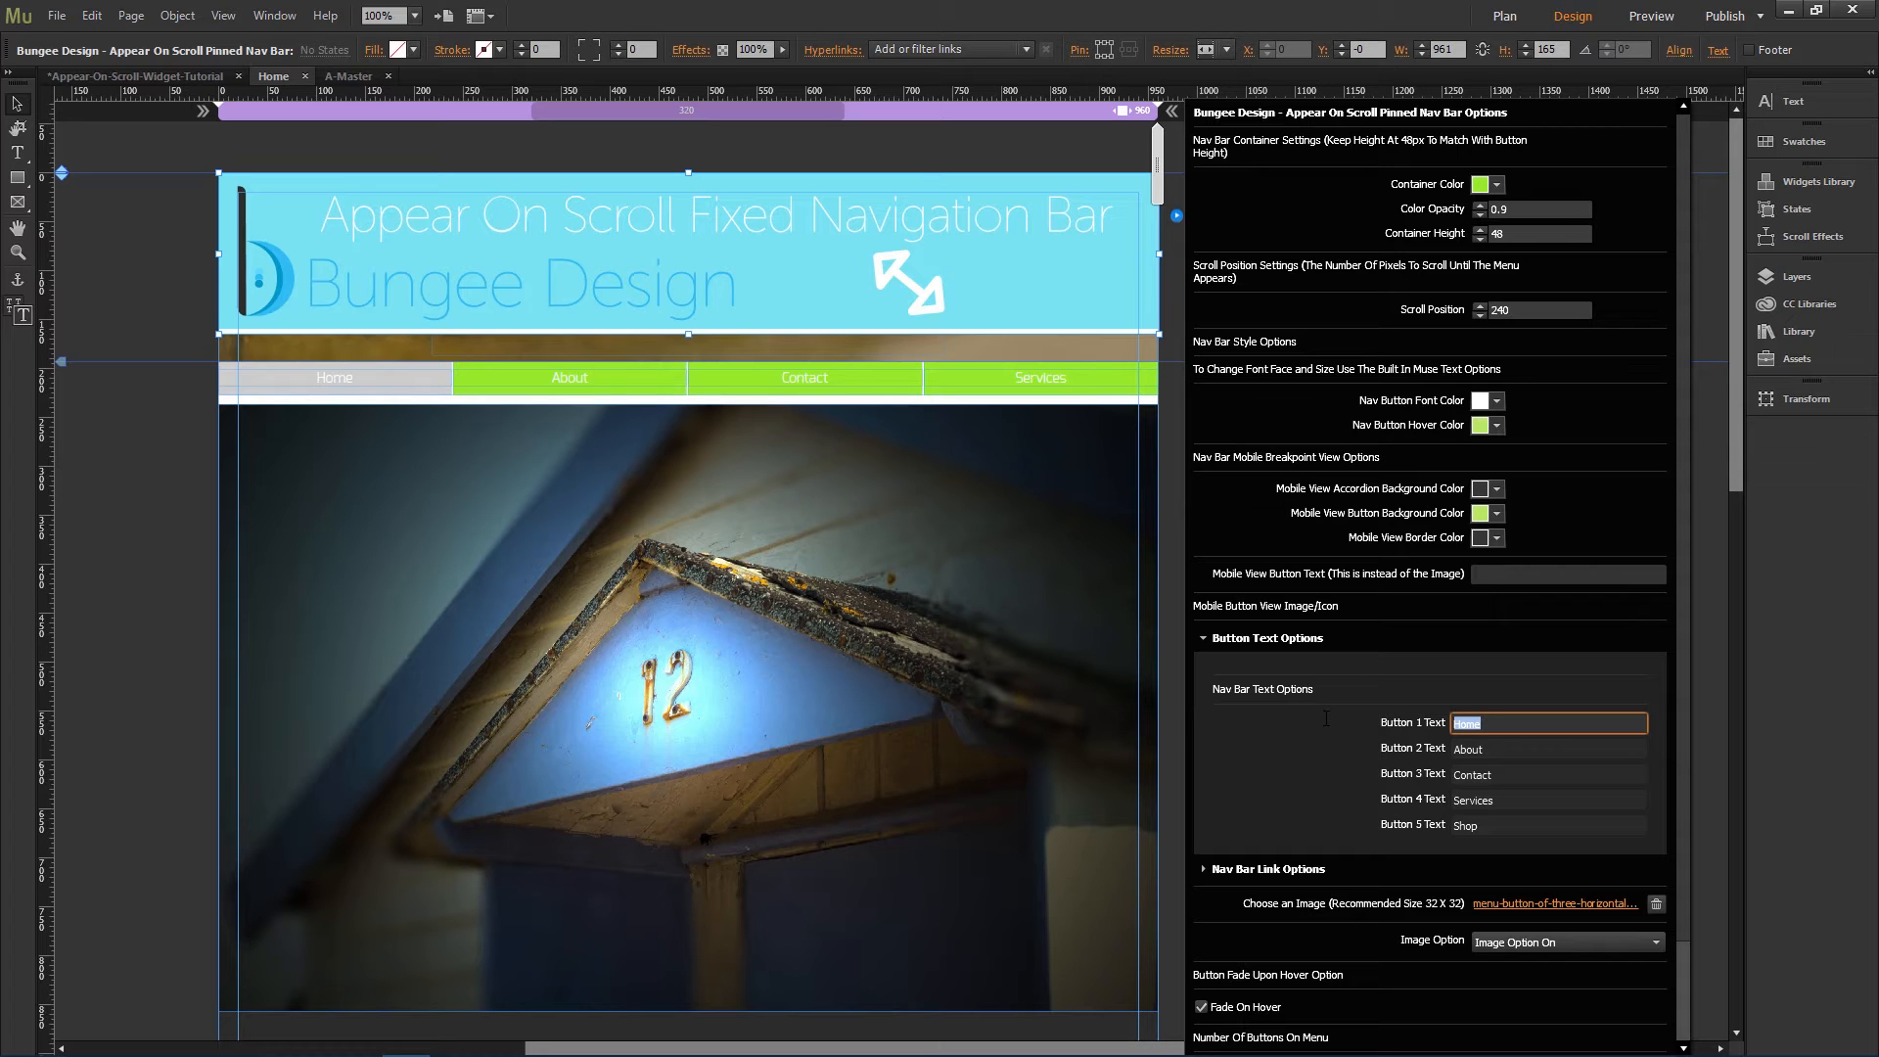
pyautogui.write('Top')
pyautogui.click(191, 602)
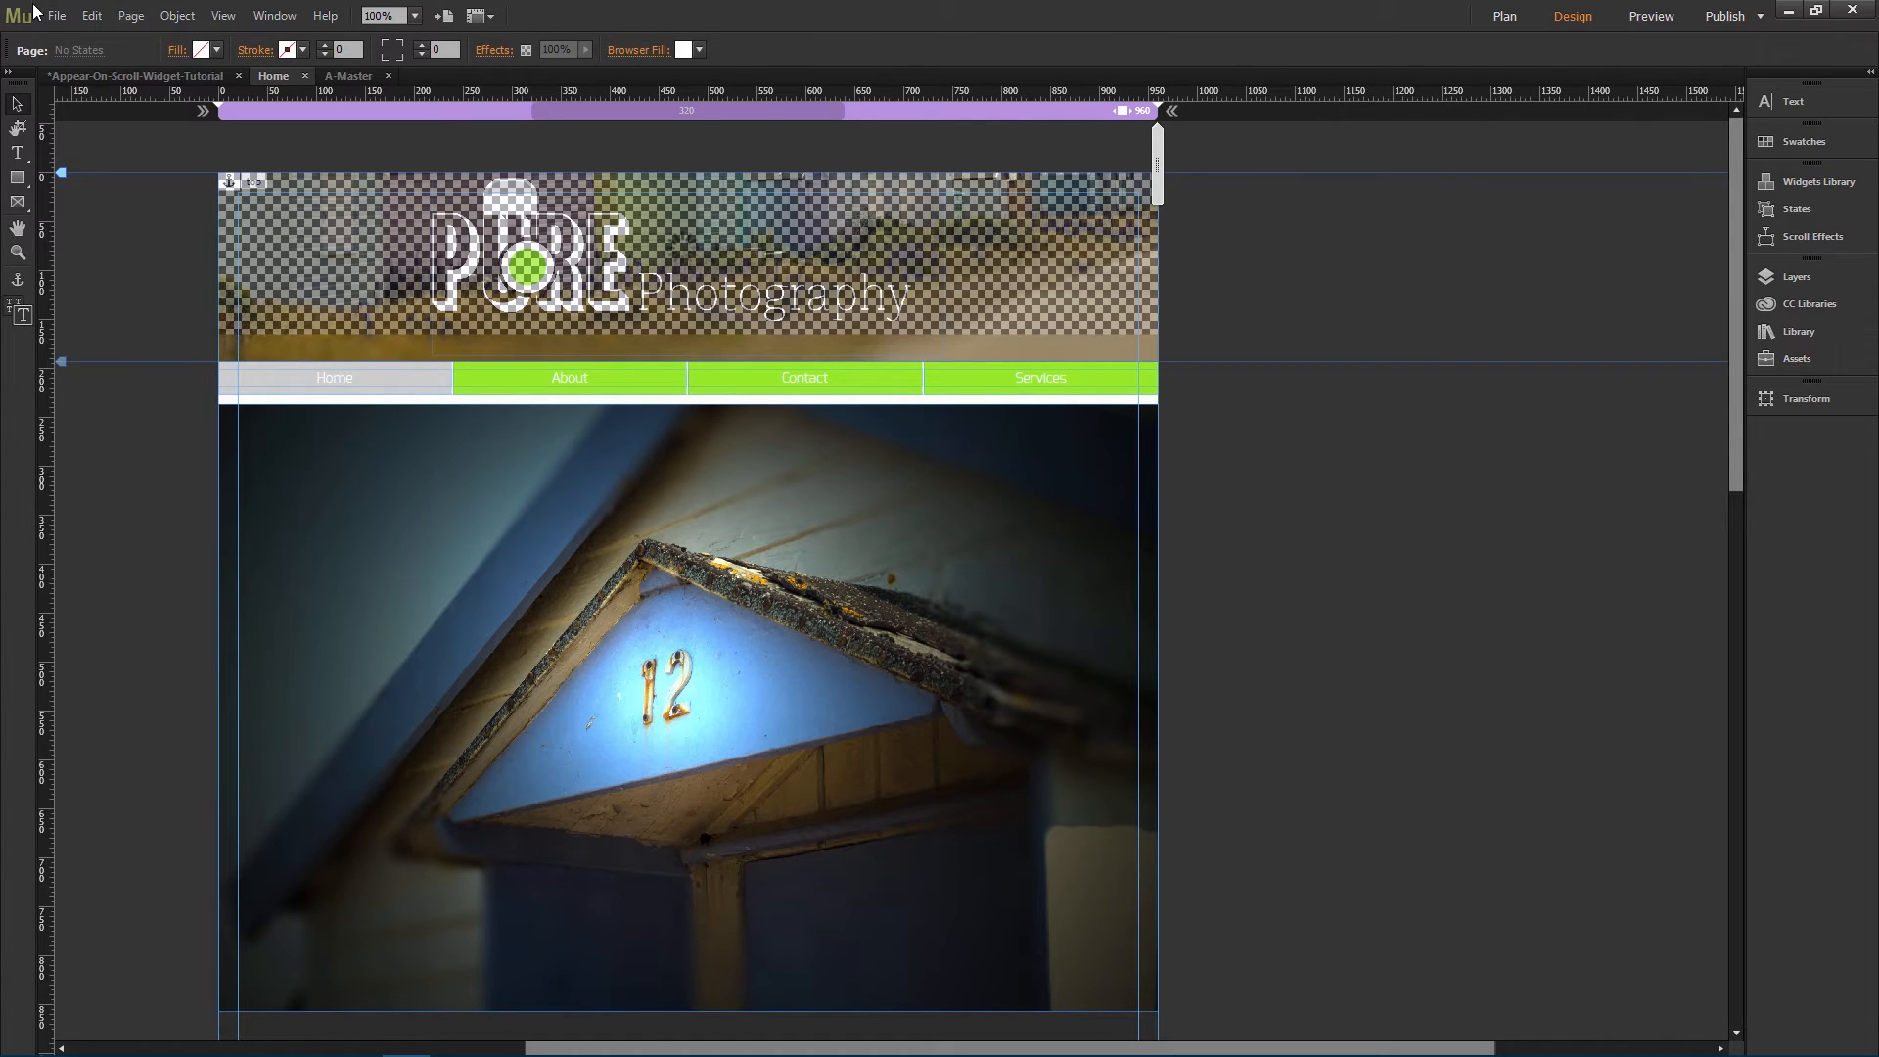
# Step: Preview the site in the browser, widen the window and reveal the single-button pinned bar
pyautogui.click(56, 15)
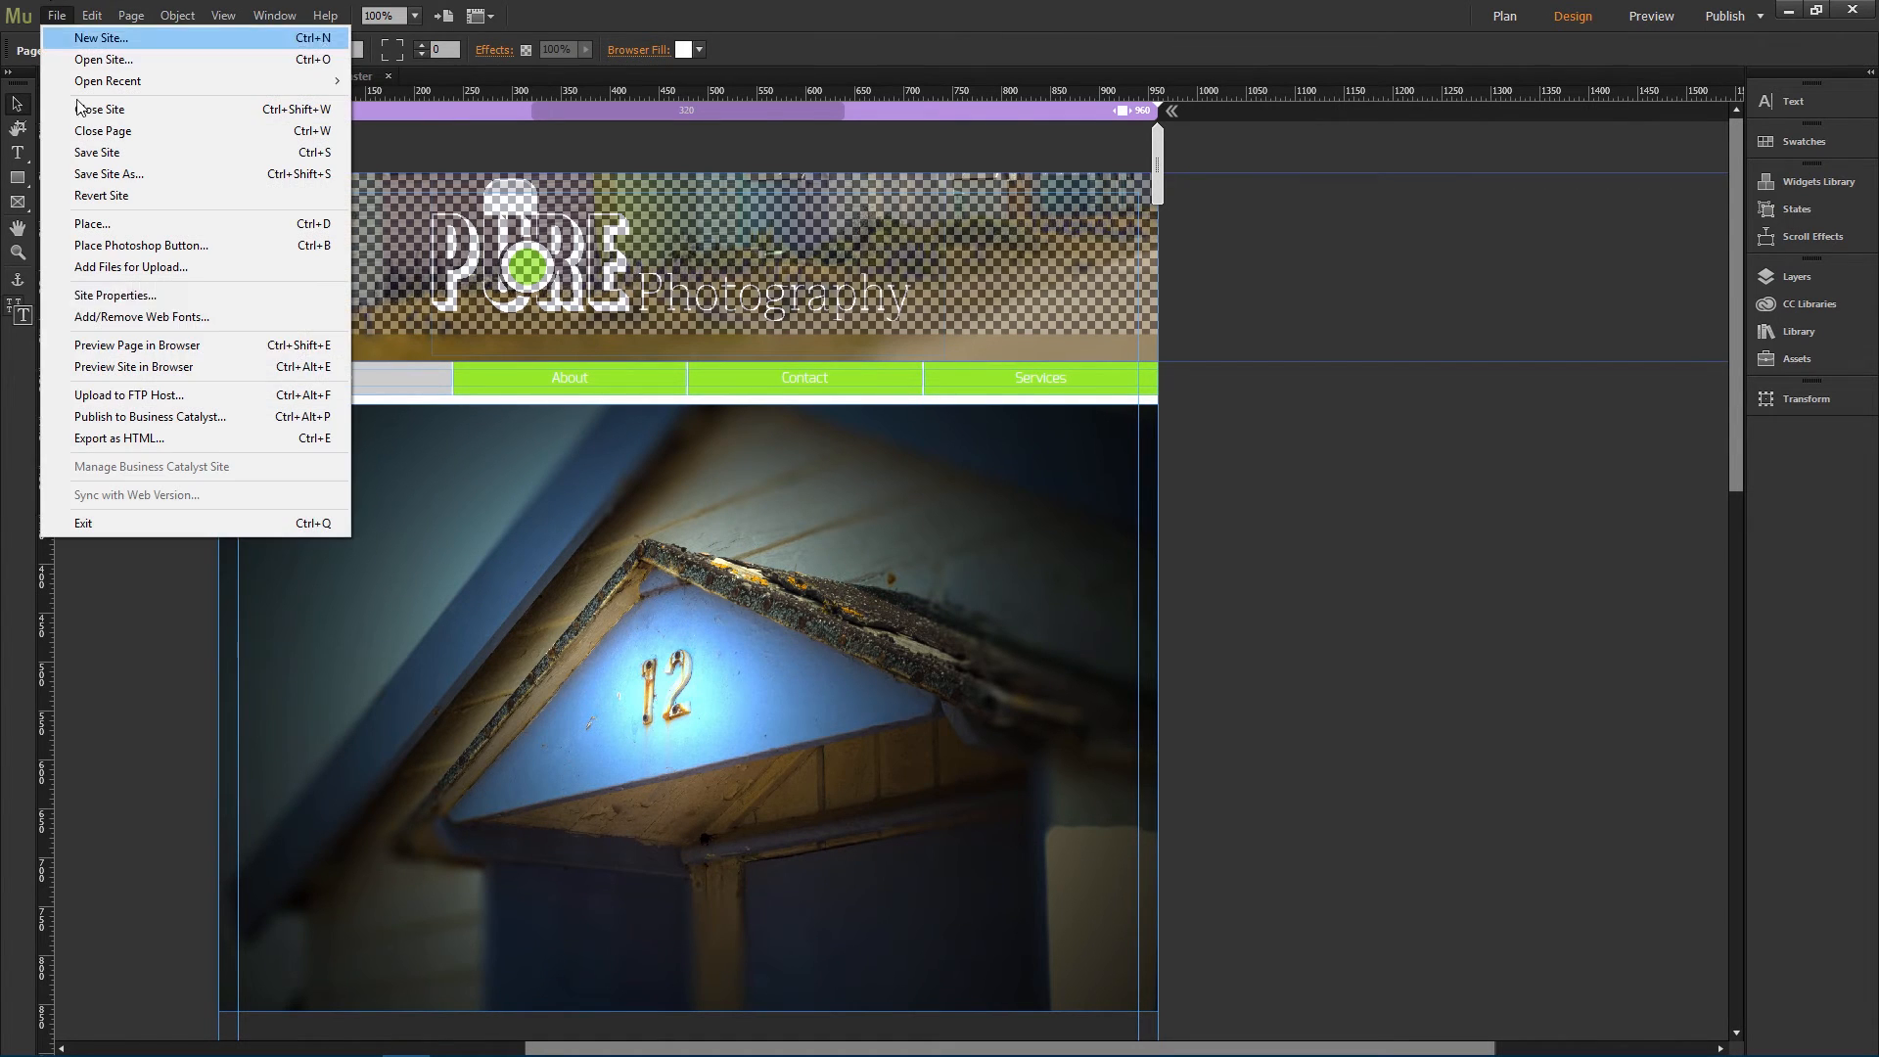
pyautogui.click(154, 367)
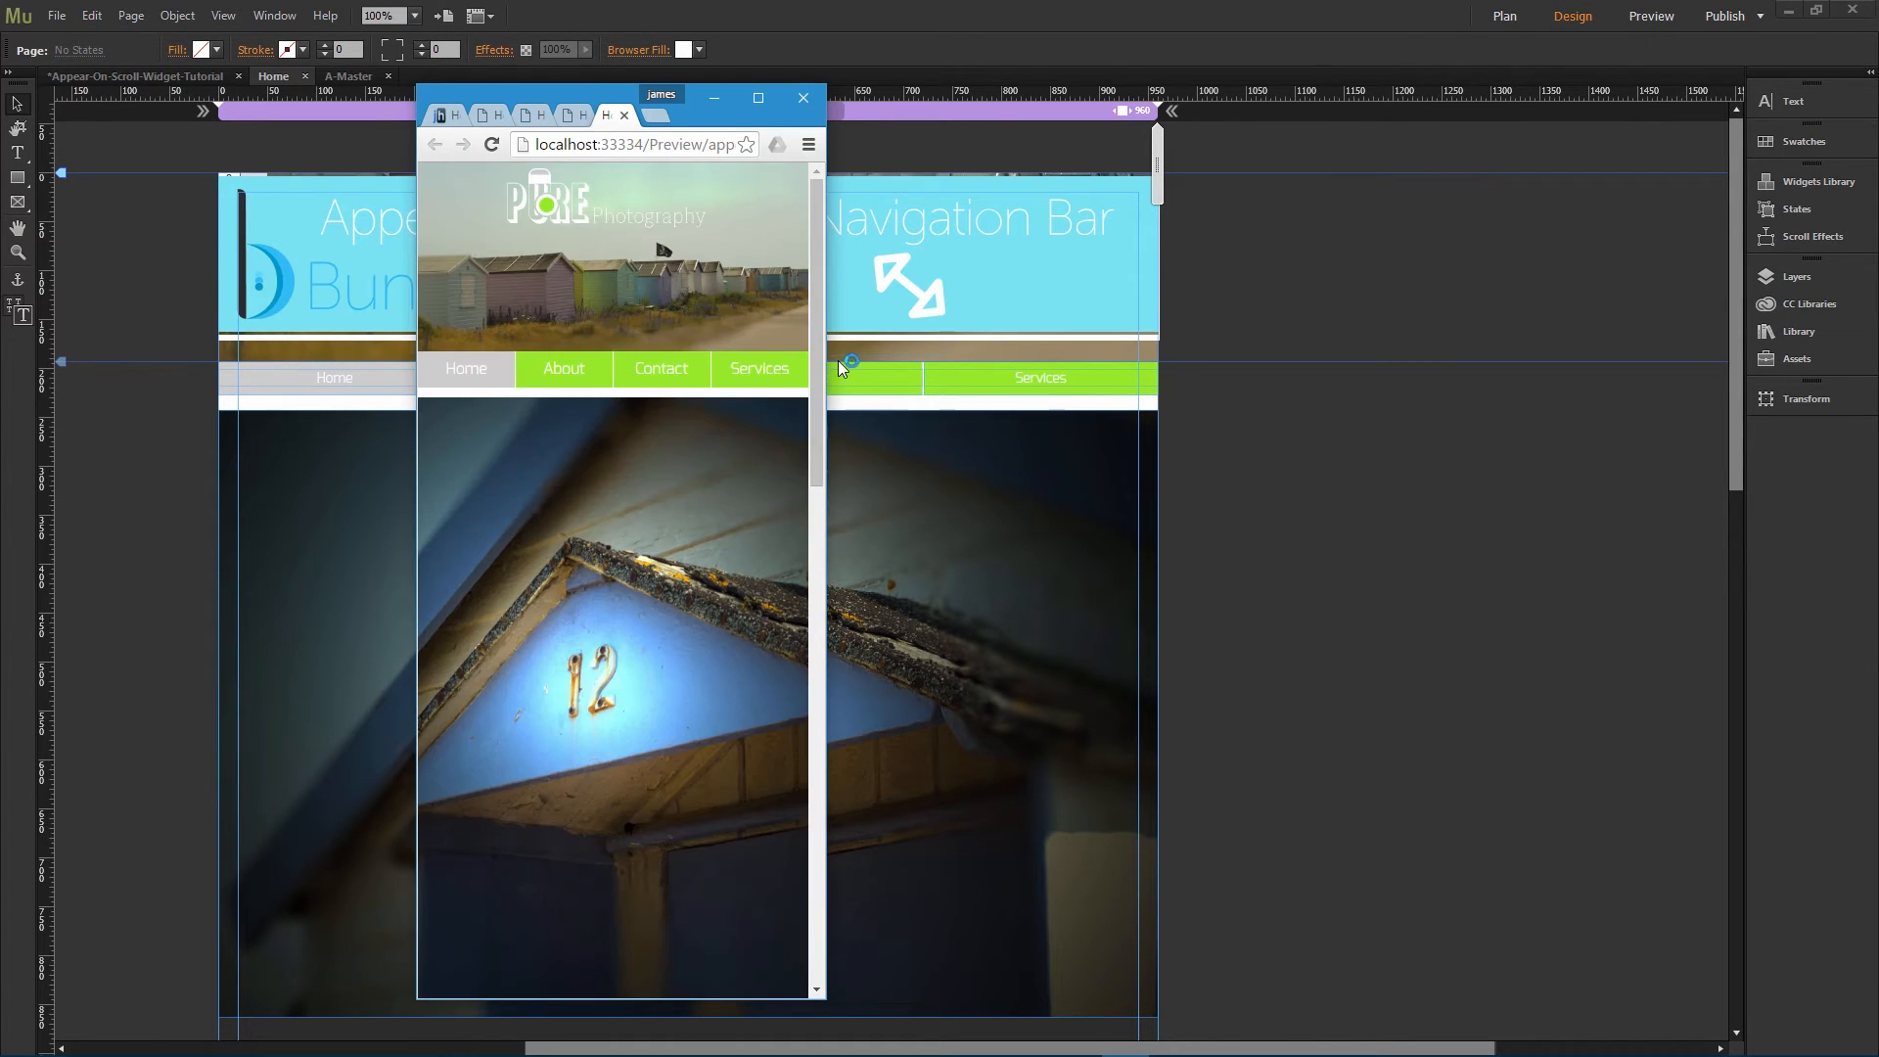
pyautogui.moveTo(825, 372); pyautogui.dragTo(1323, 382)
pyautogui.scroll(-2, 995, 527)
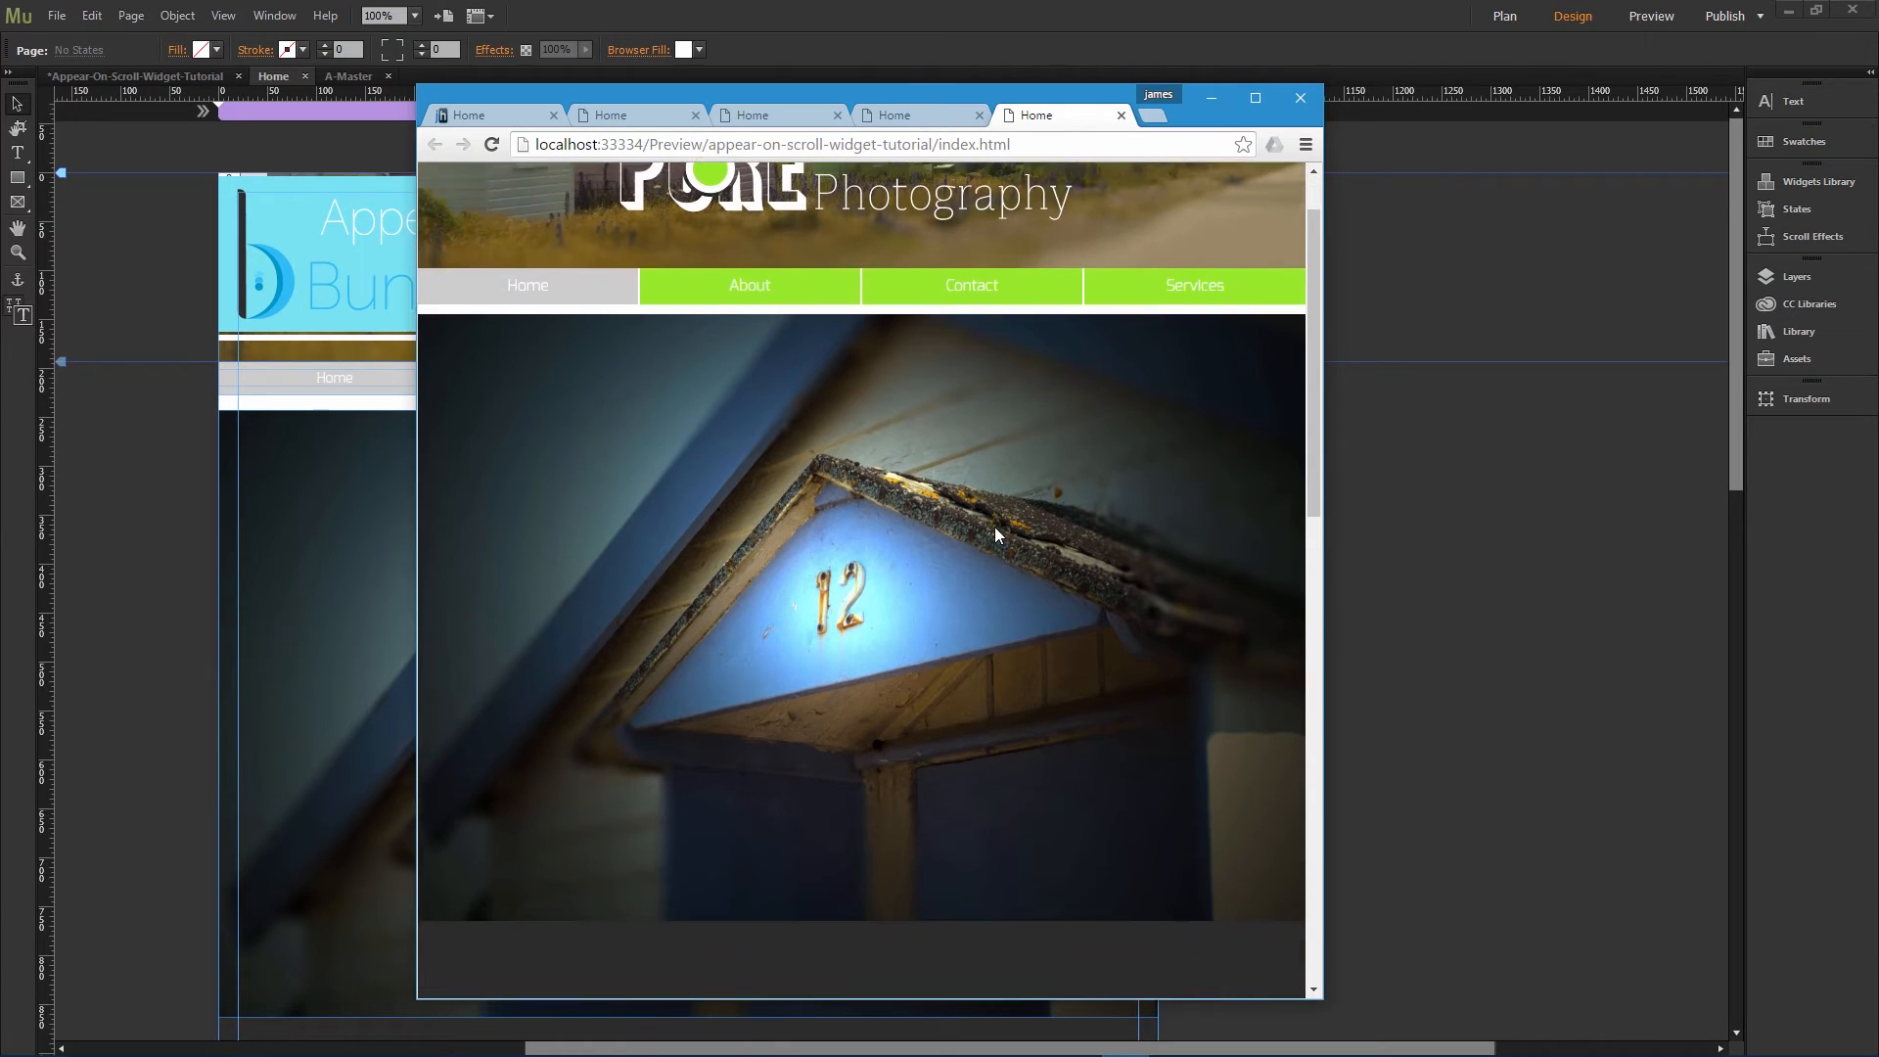
pyautogui.scroll(-3, 994, 526)
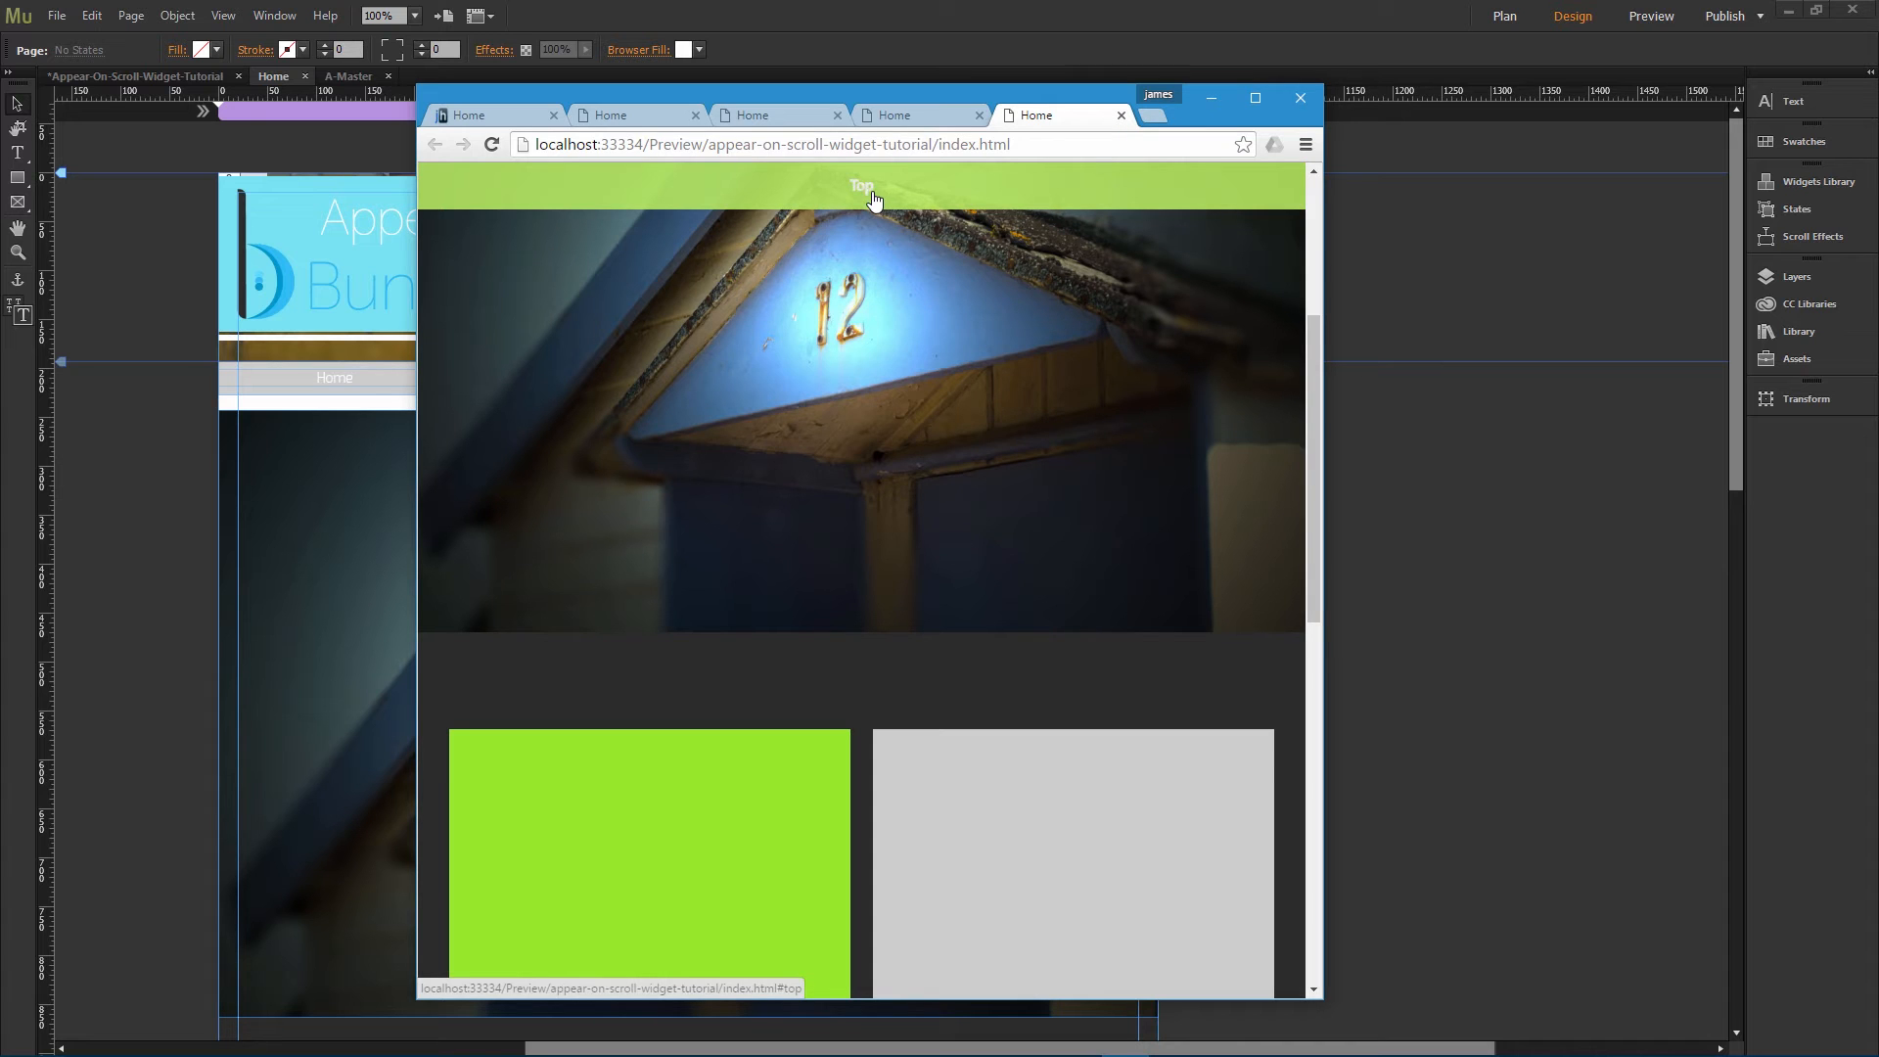
# Step: Scroll through the desktop preview and use the Top link to test the single-button pinned bar's appearance and return to the page top
pyautogui.scroll(-4, 818, 271)
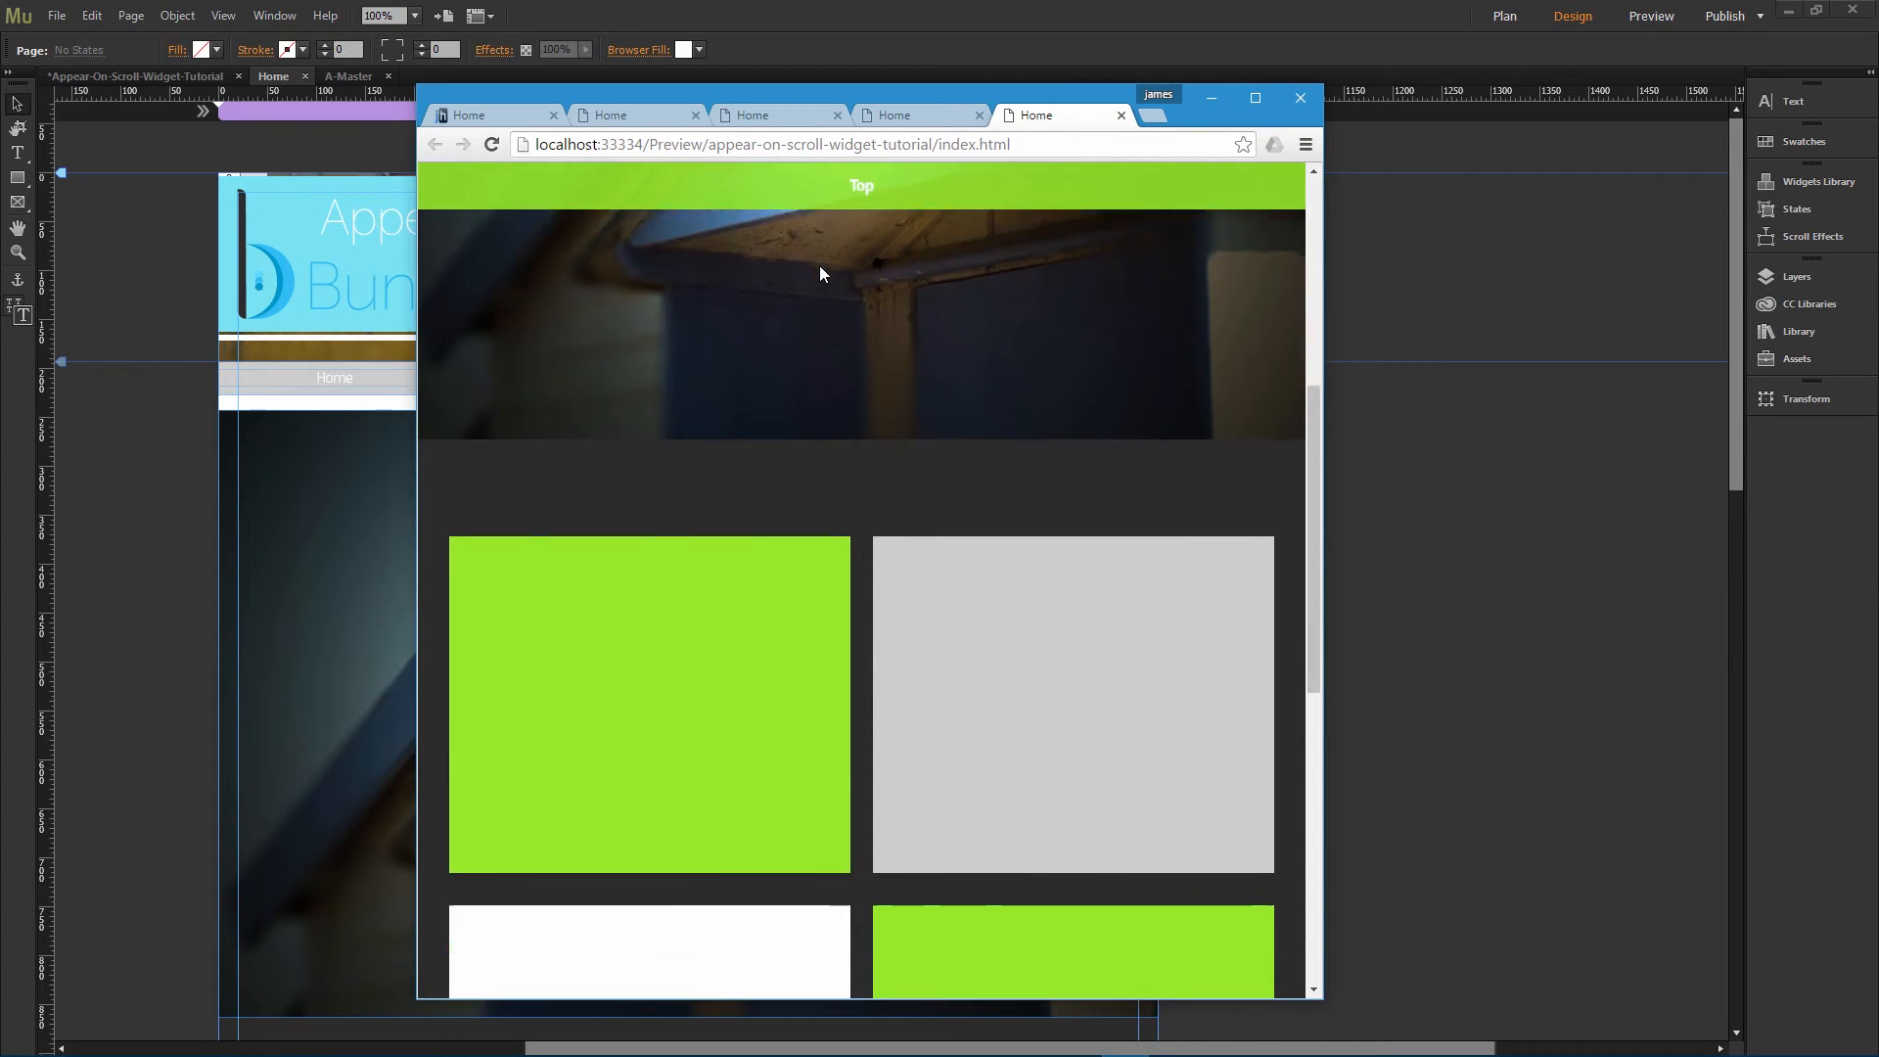
pyautogui.scroll(8, 819, 273)
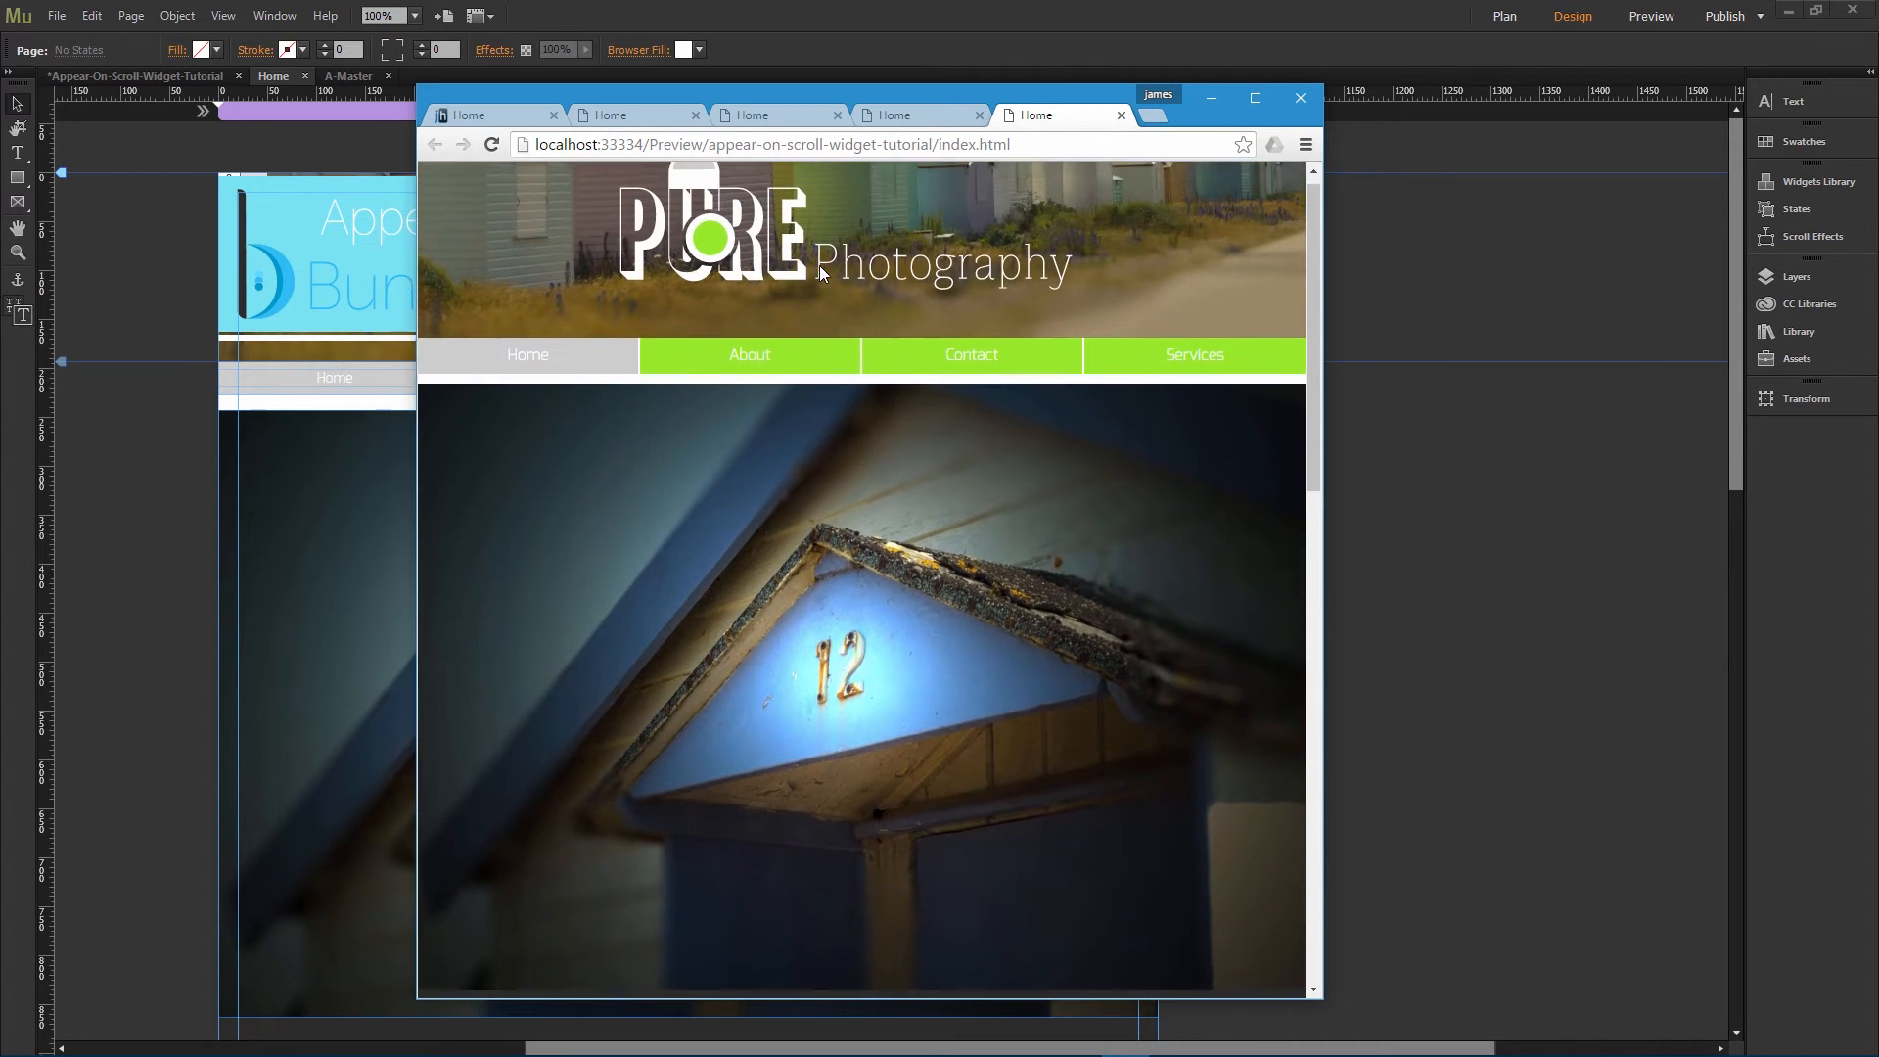
pyautogui.scroll(-5, 810, 283)
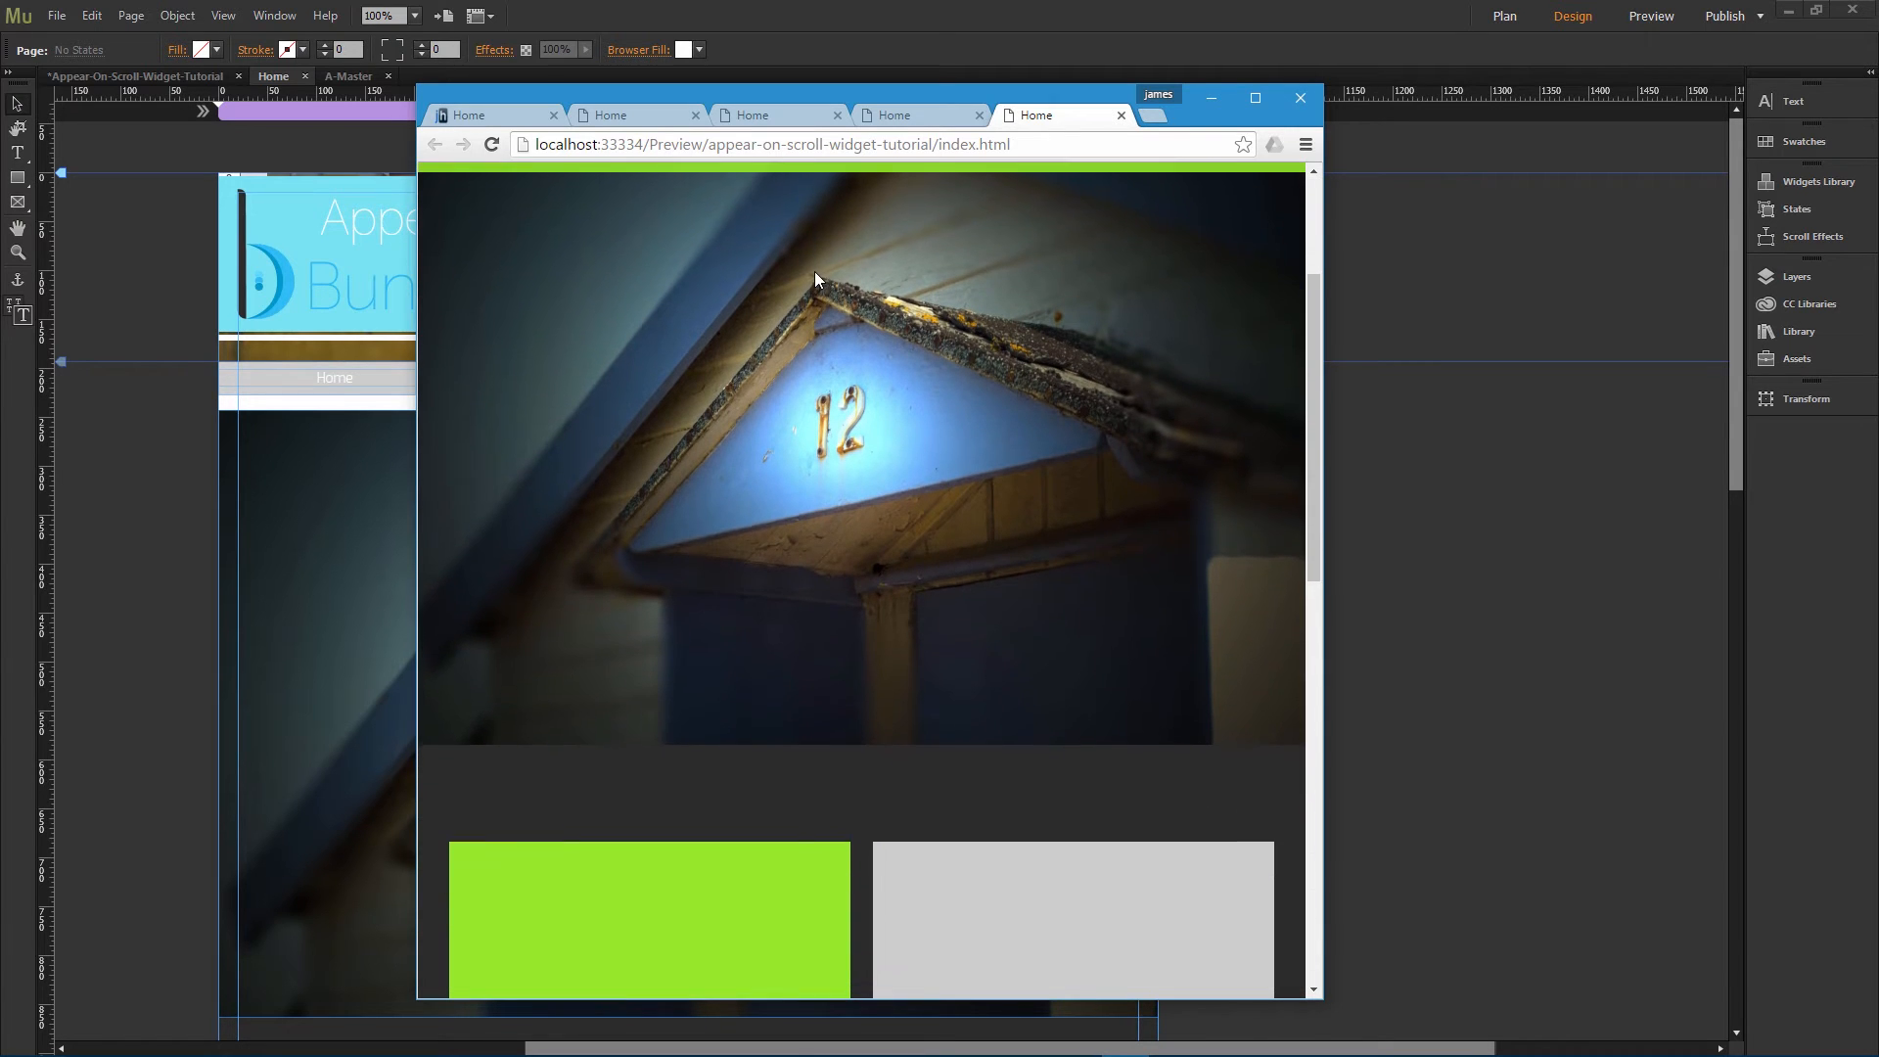
pyautogui.scroll(-1, 820, 271)
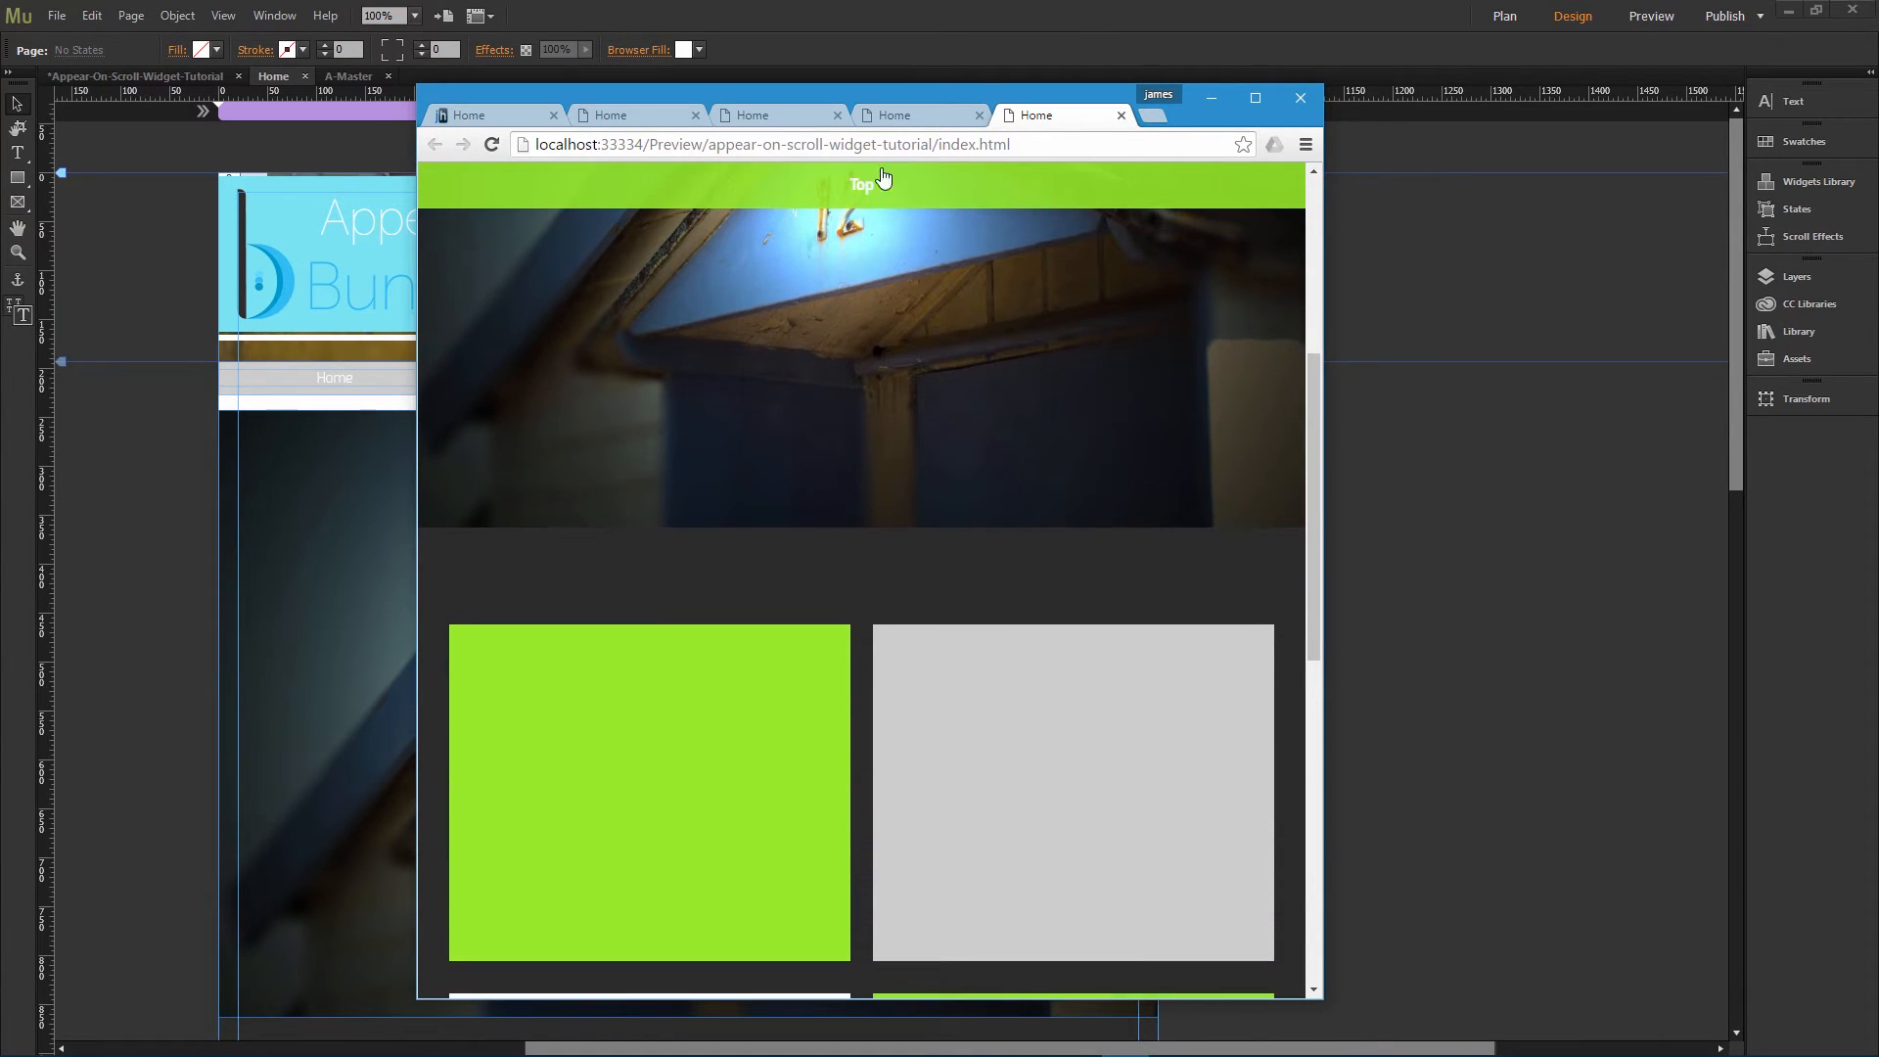
pyautogui.scroll(6, 818, 397)
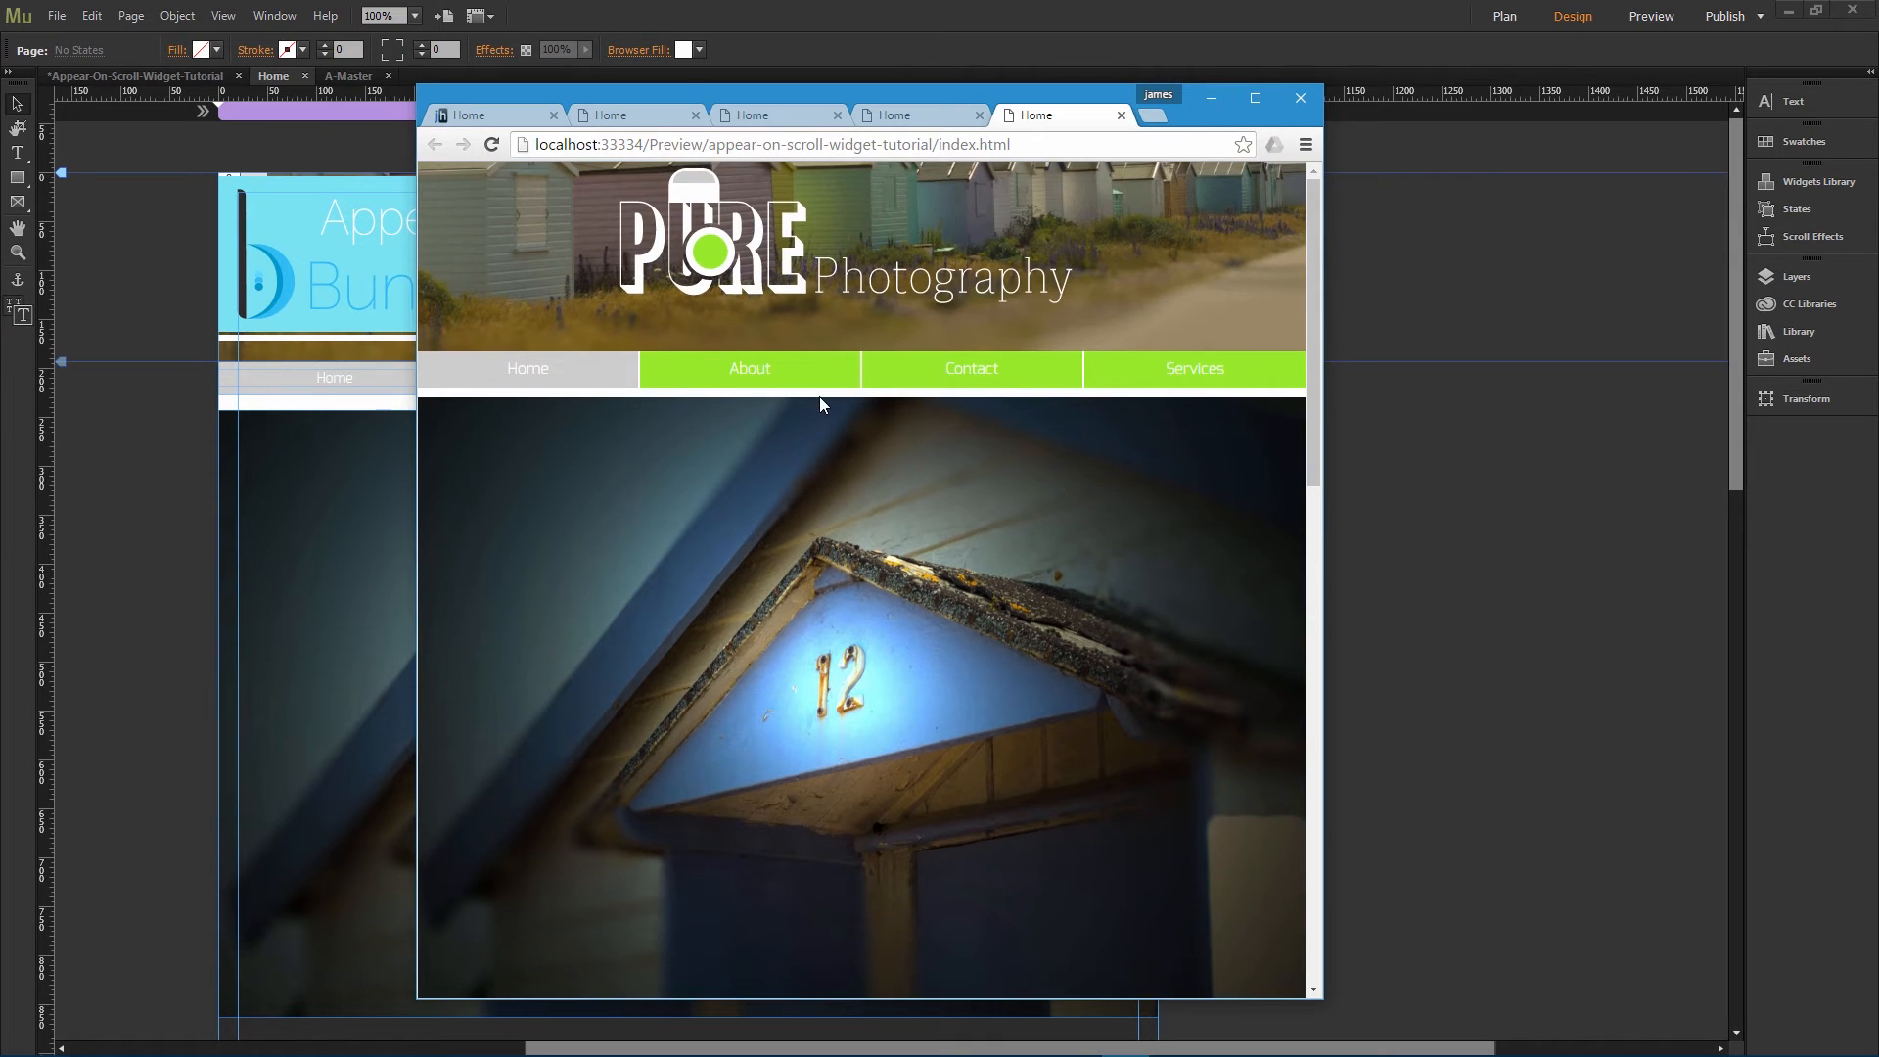
pyautogui.scroll(-3, 824, 401)
pyautogui.scroll(-2, 826, 402)
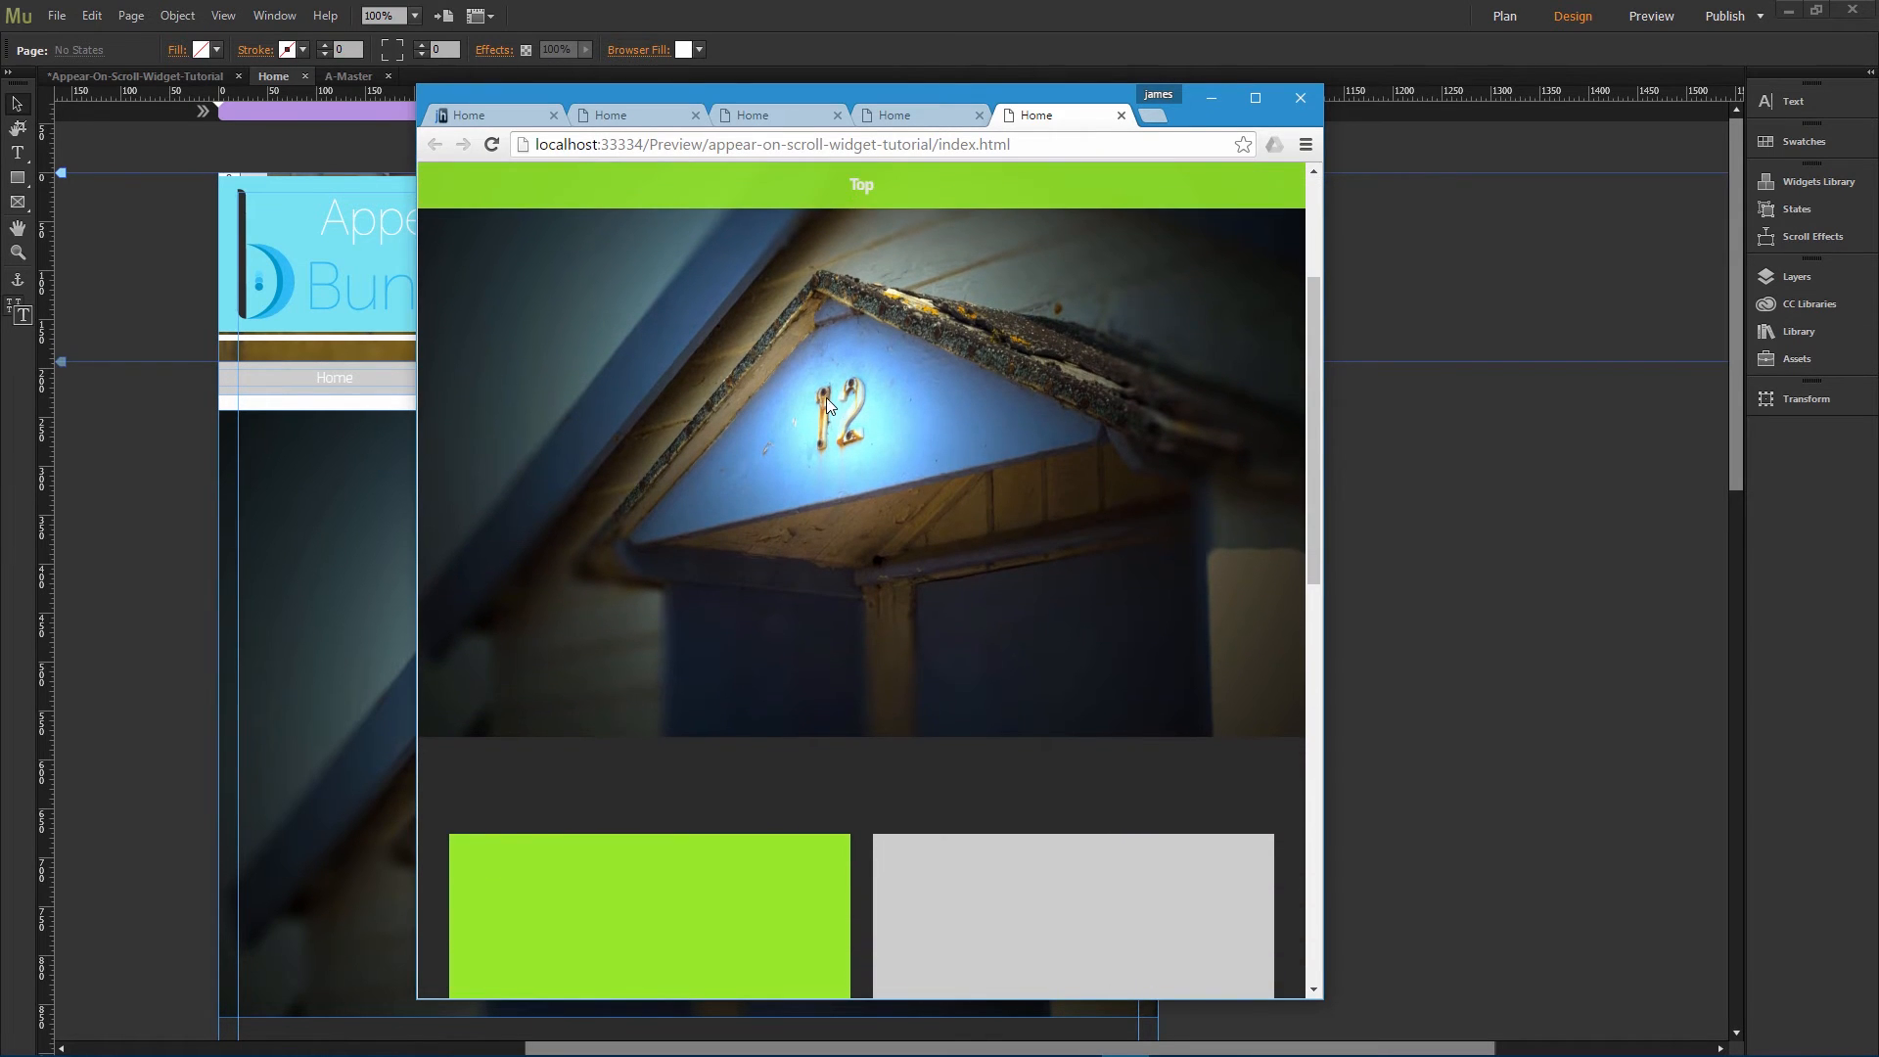
pyautogui.scroll(-3, 820, 333)
pyautogui.scroll(-8, 820, 338)
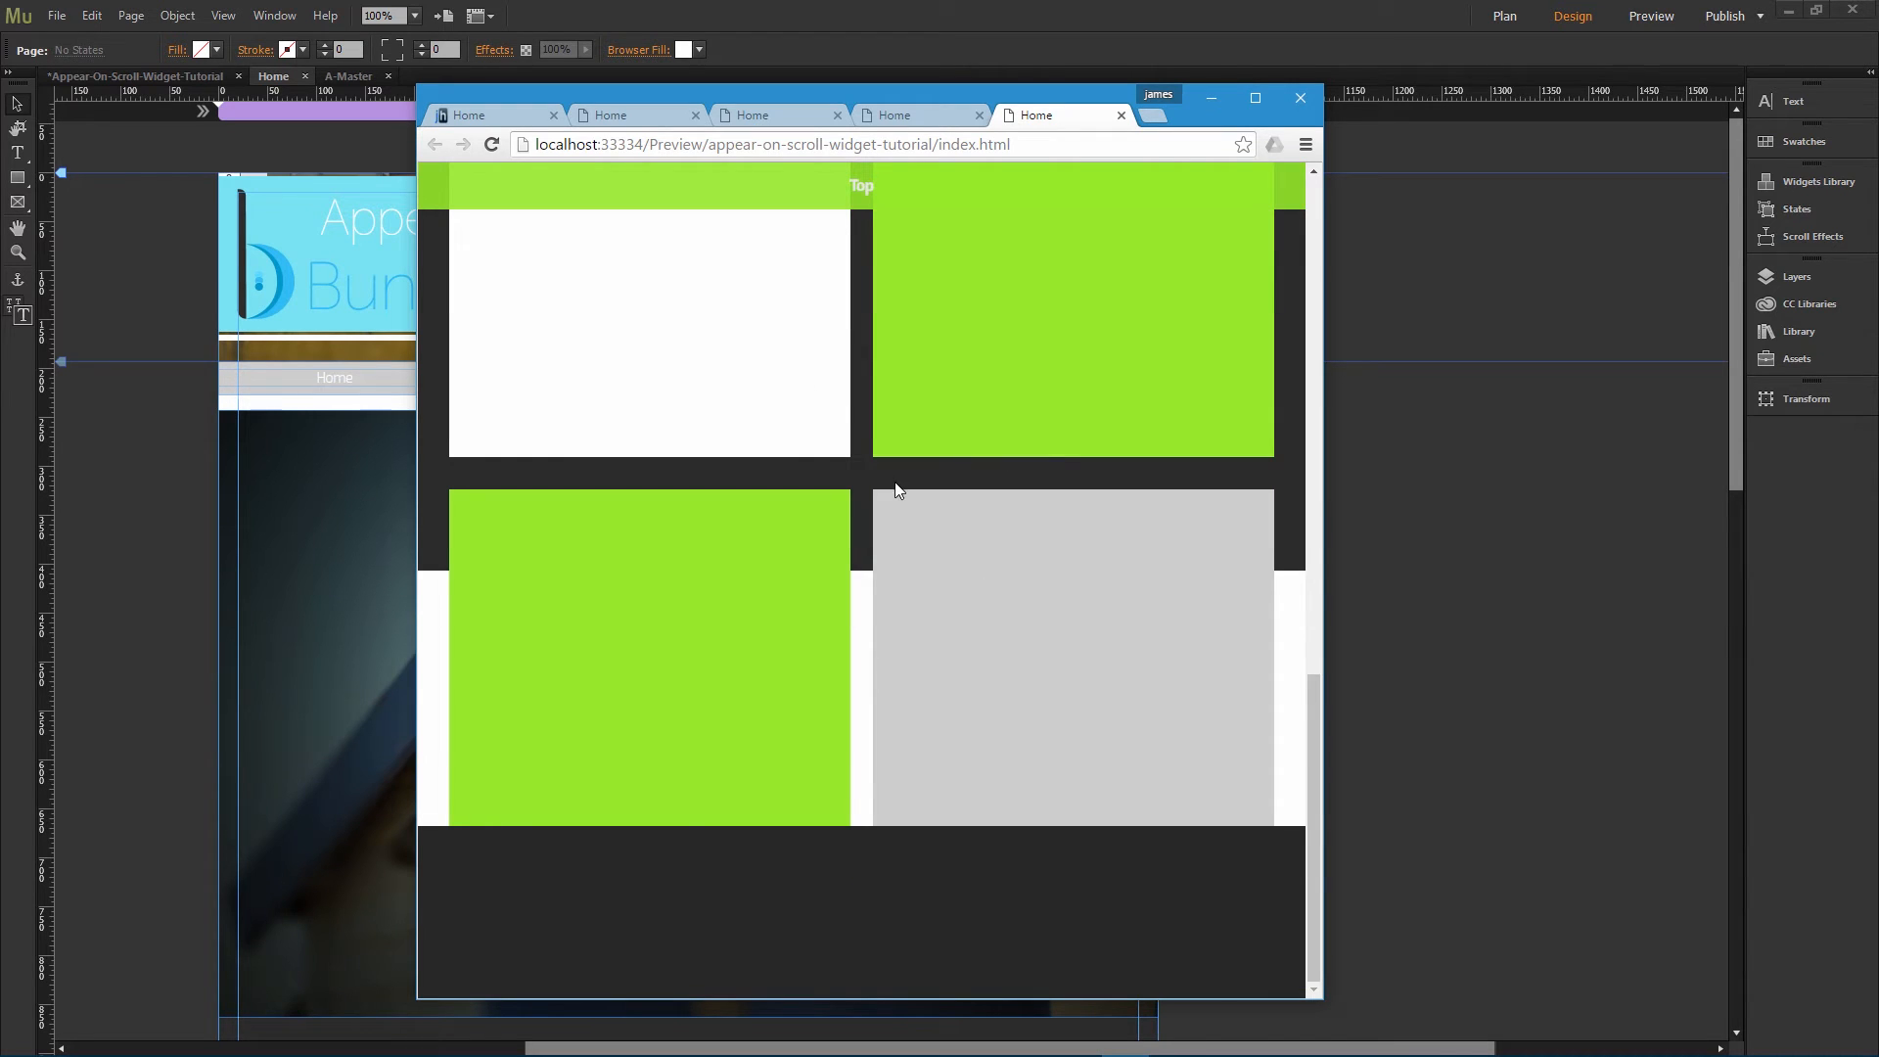
pyautogui.scroll(5, 894, 481)
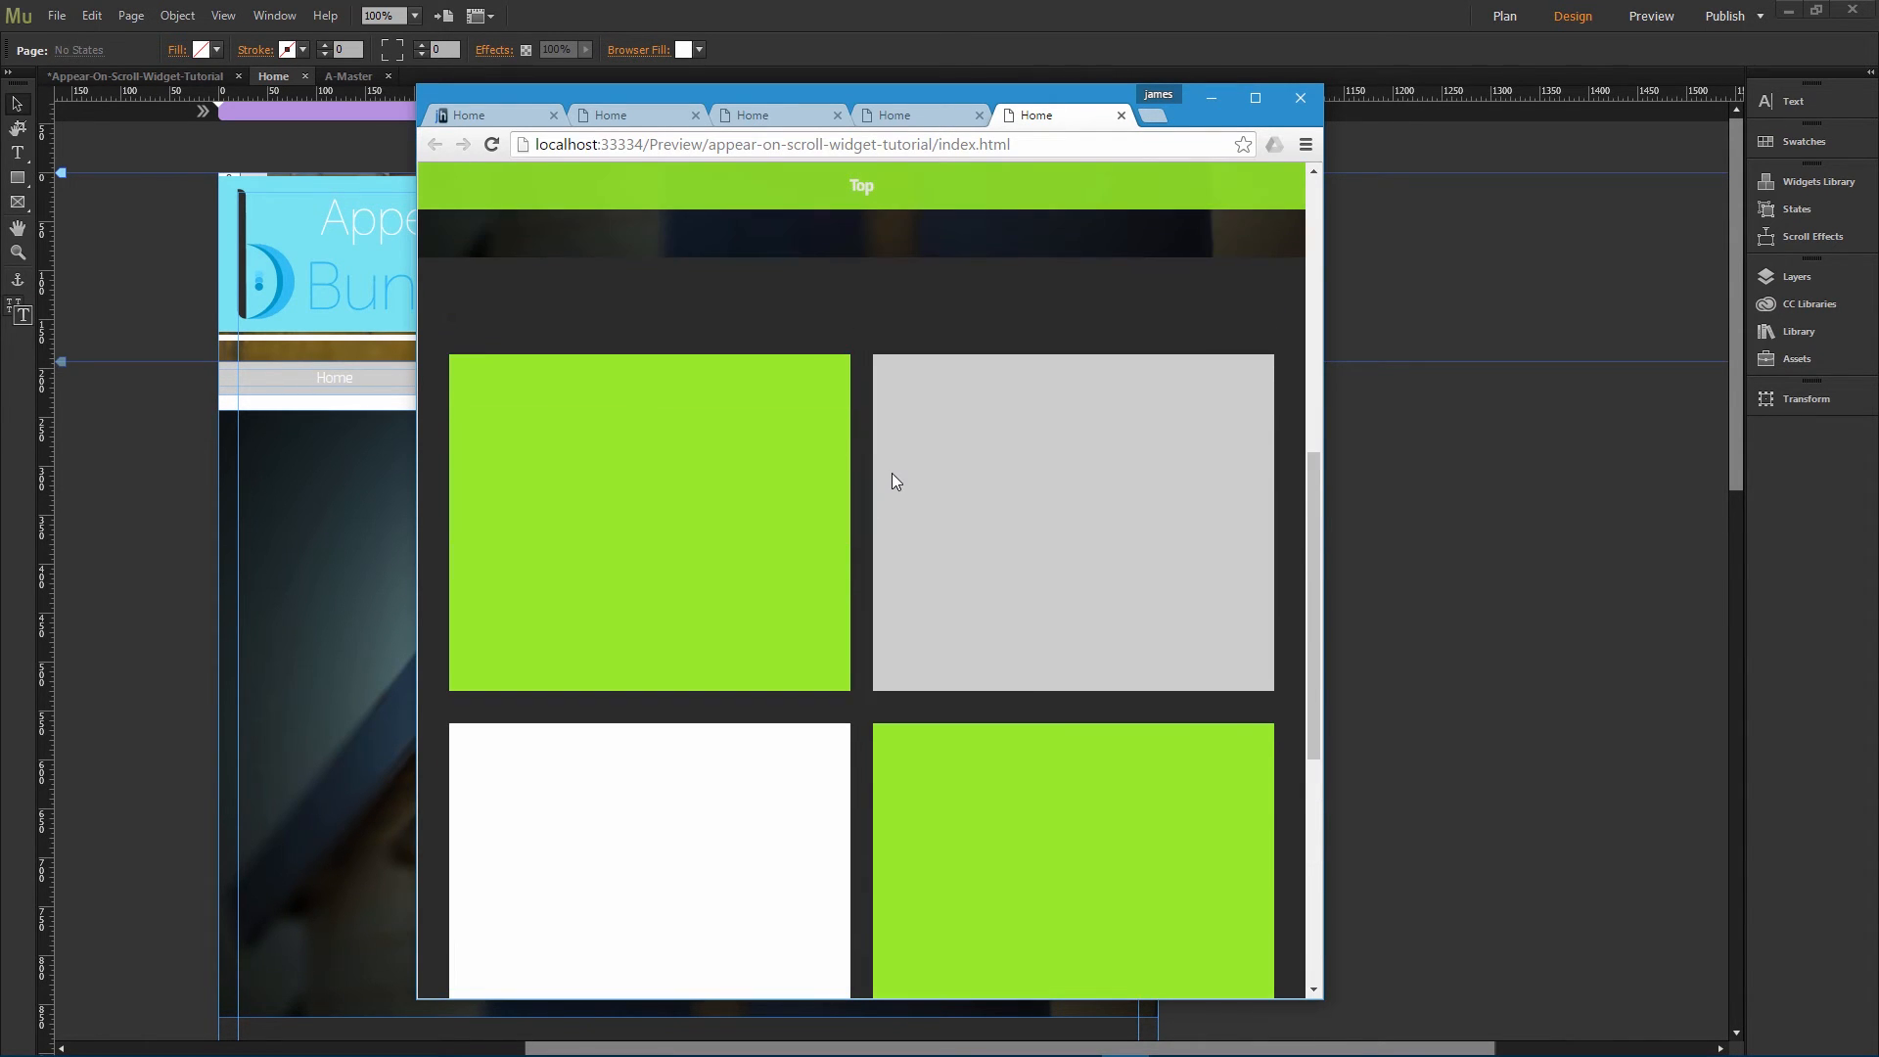
pyautogui.scroll(5, 890, 470)
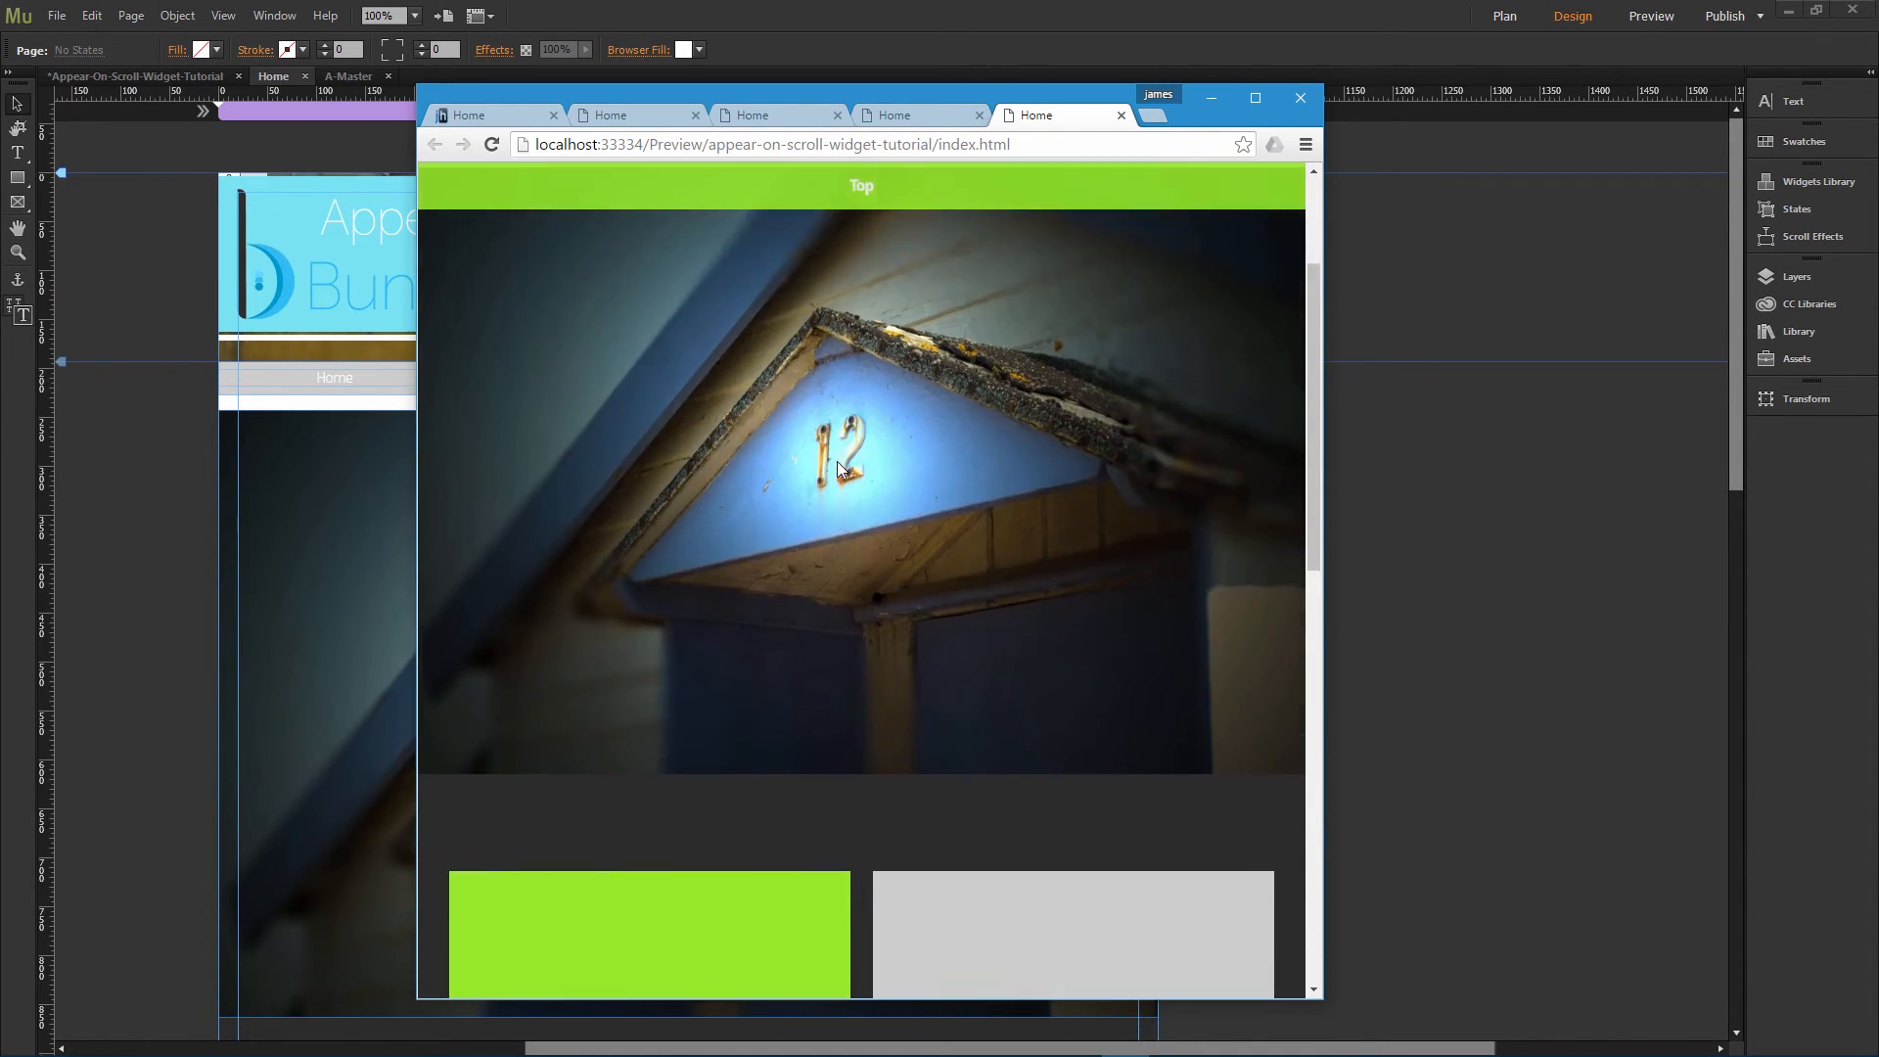
pyautogui.scroll(3, 837, 460)
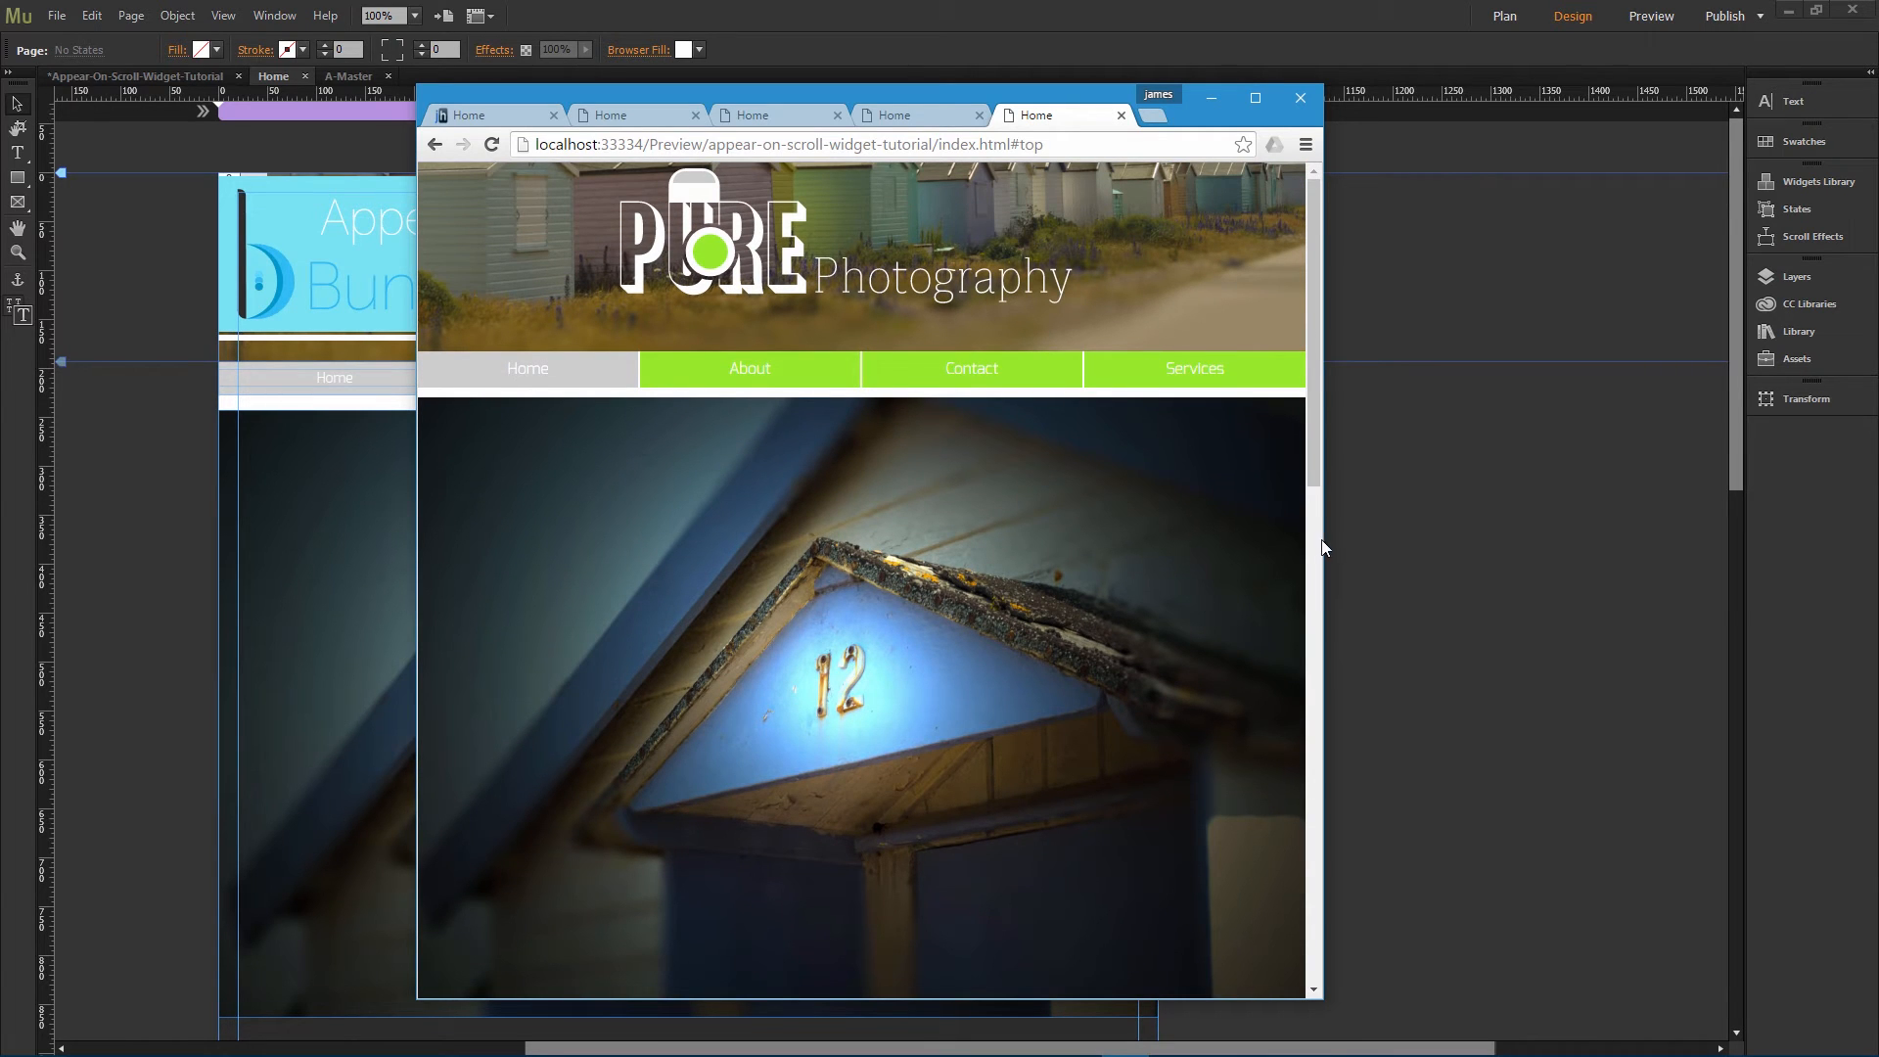
# Step: Test the pinned bar's Top button and mobile menu at mobile width, then widen the browser window again and minimize it
pyautogui.moveTo(1323, 546); pyautogui.dragTo(786, 554)
pyautogui.scroll(-5, 654, 548)
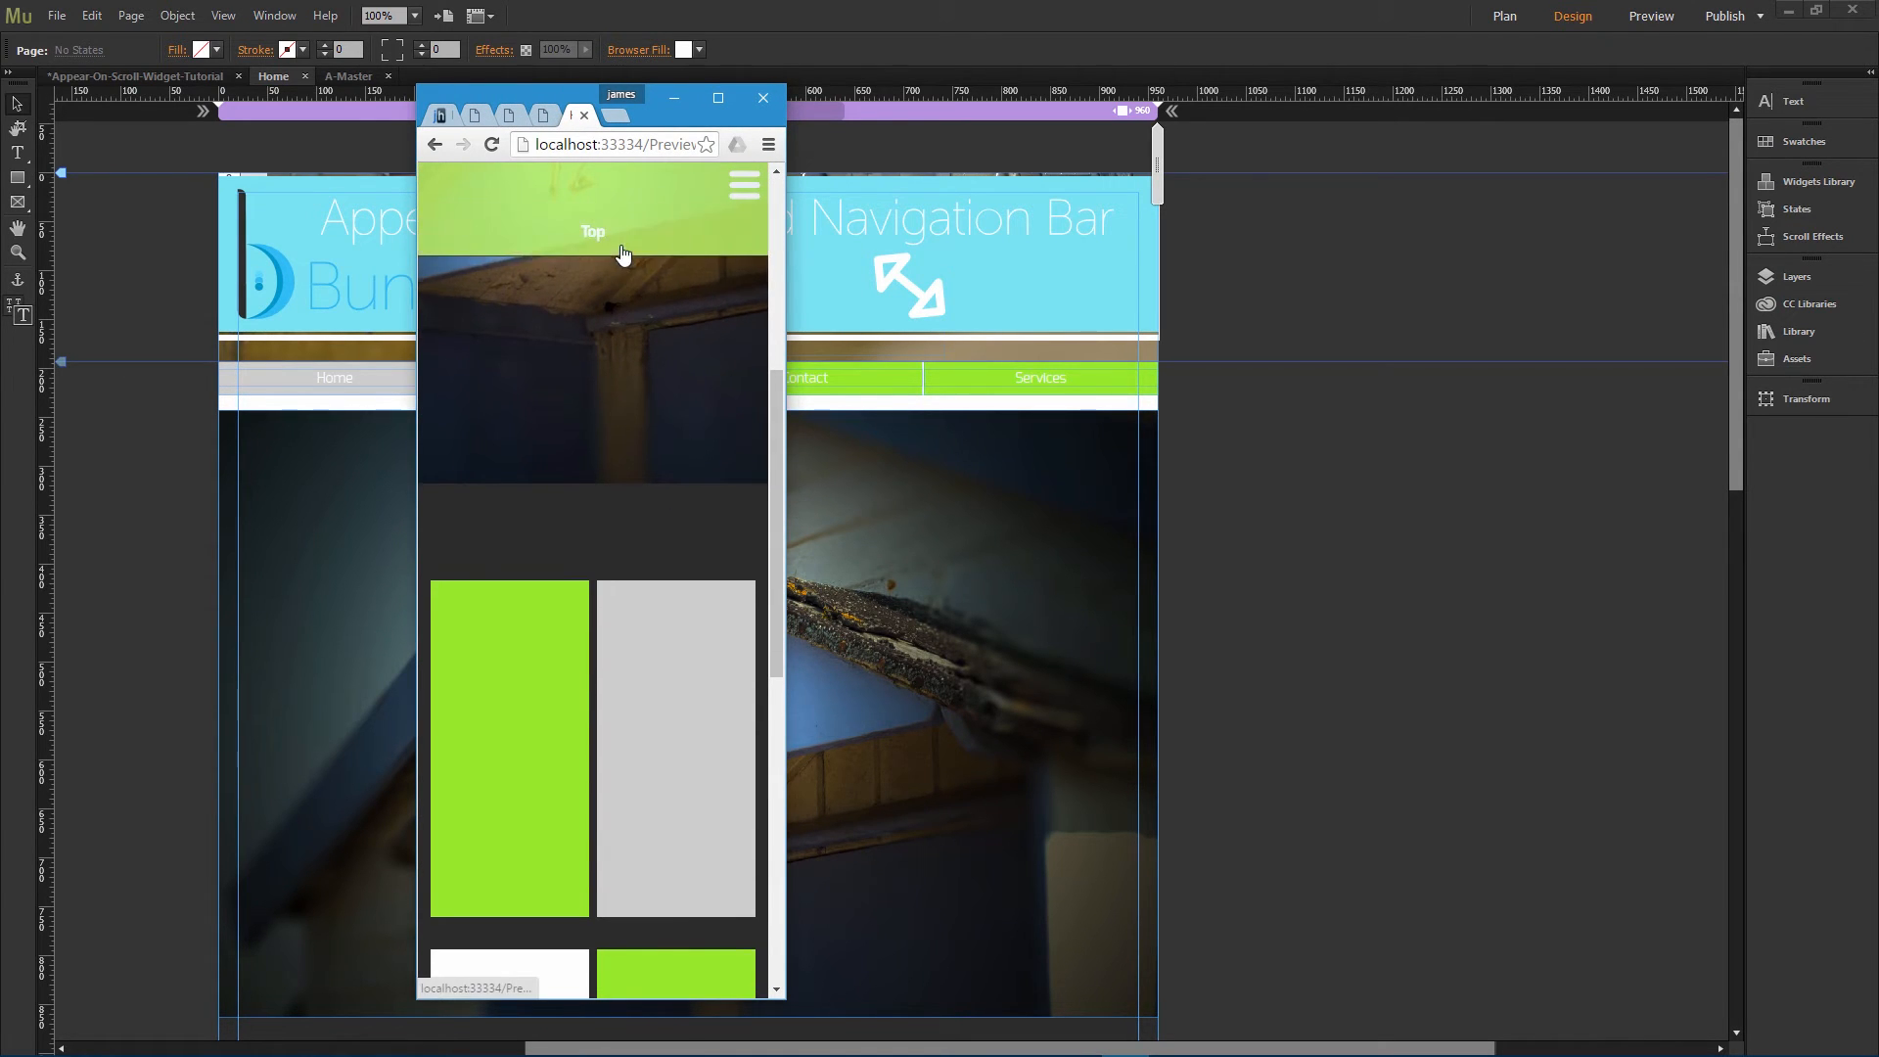
pyautogui.click(616, 240)
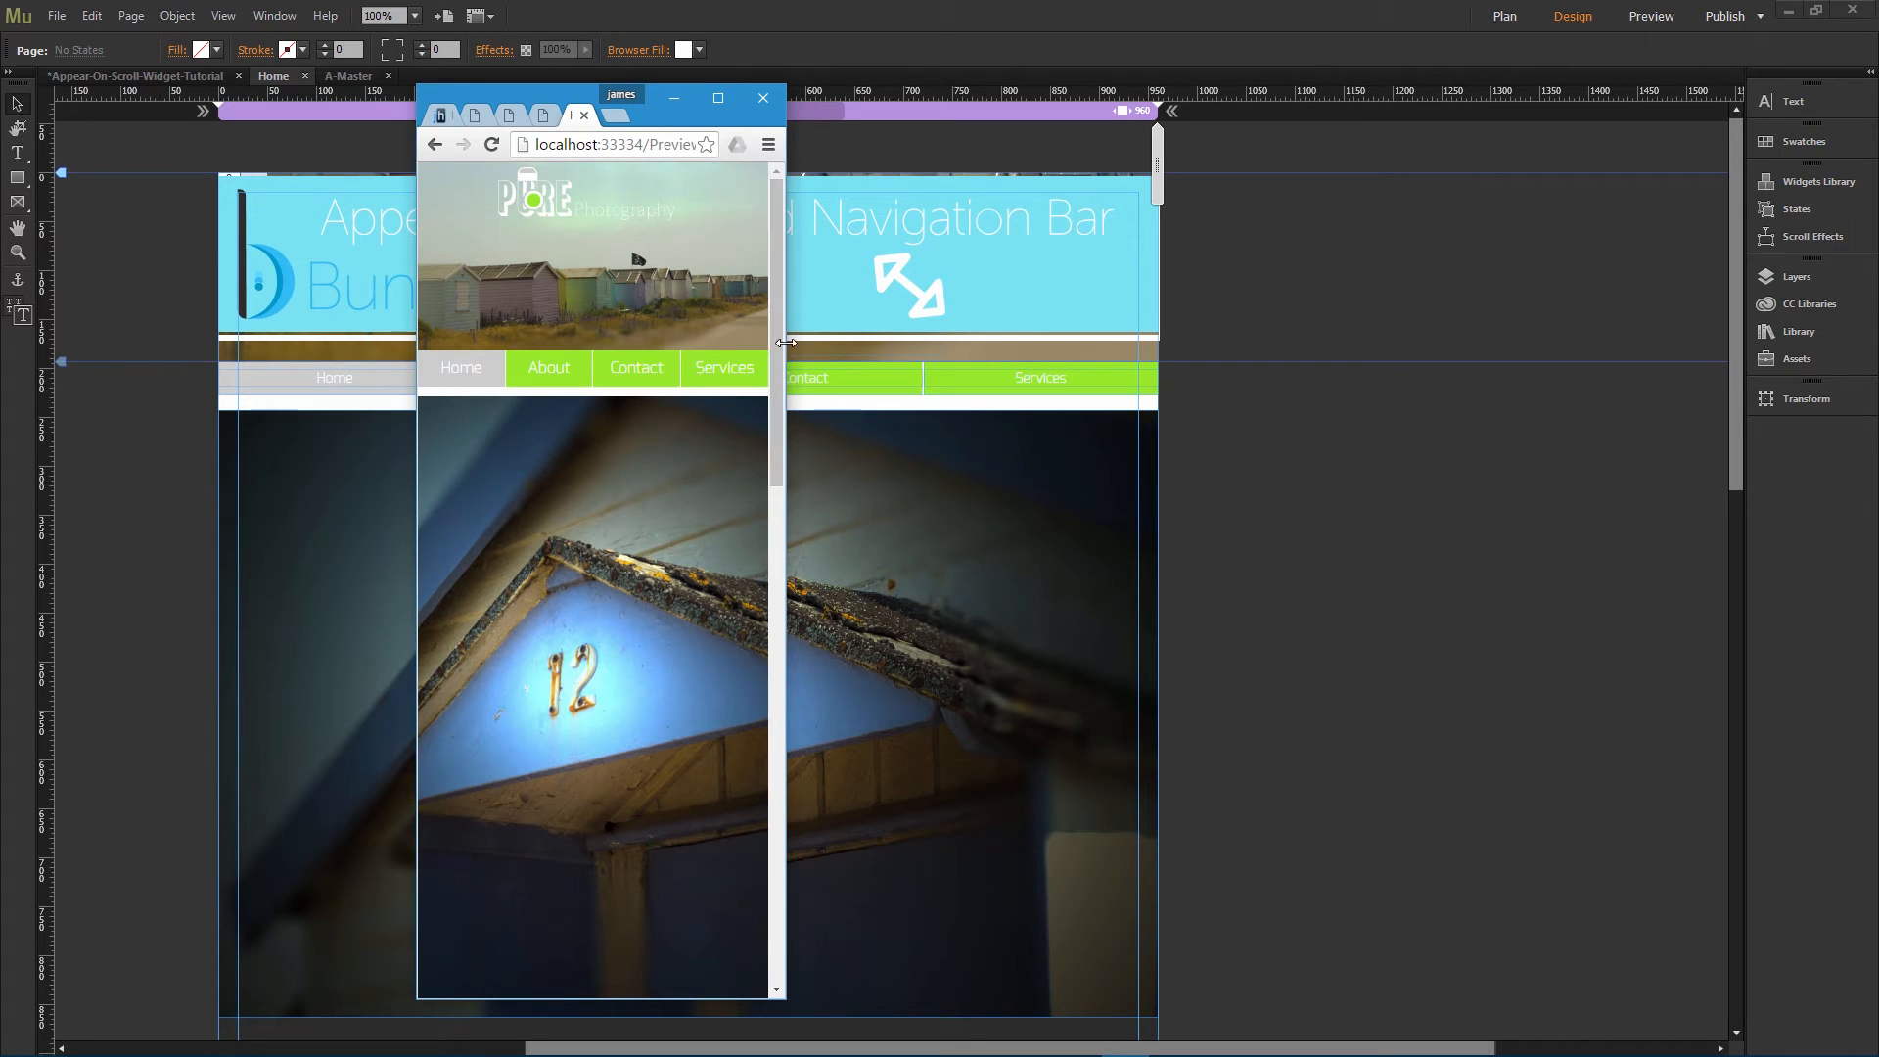
pyautogui.moveTo(784, 367); pyautogui.dragTo(783, 430)
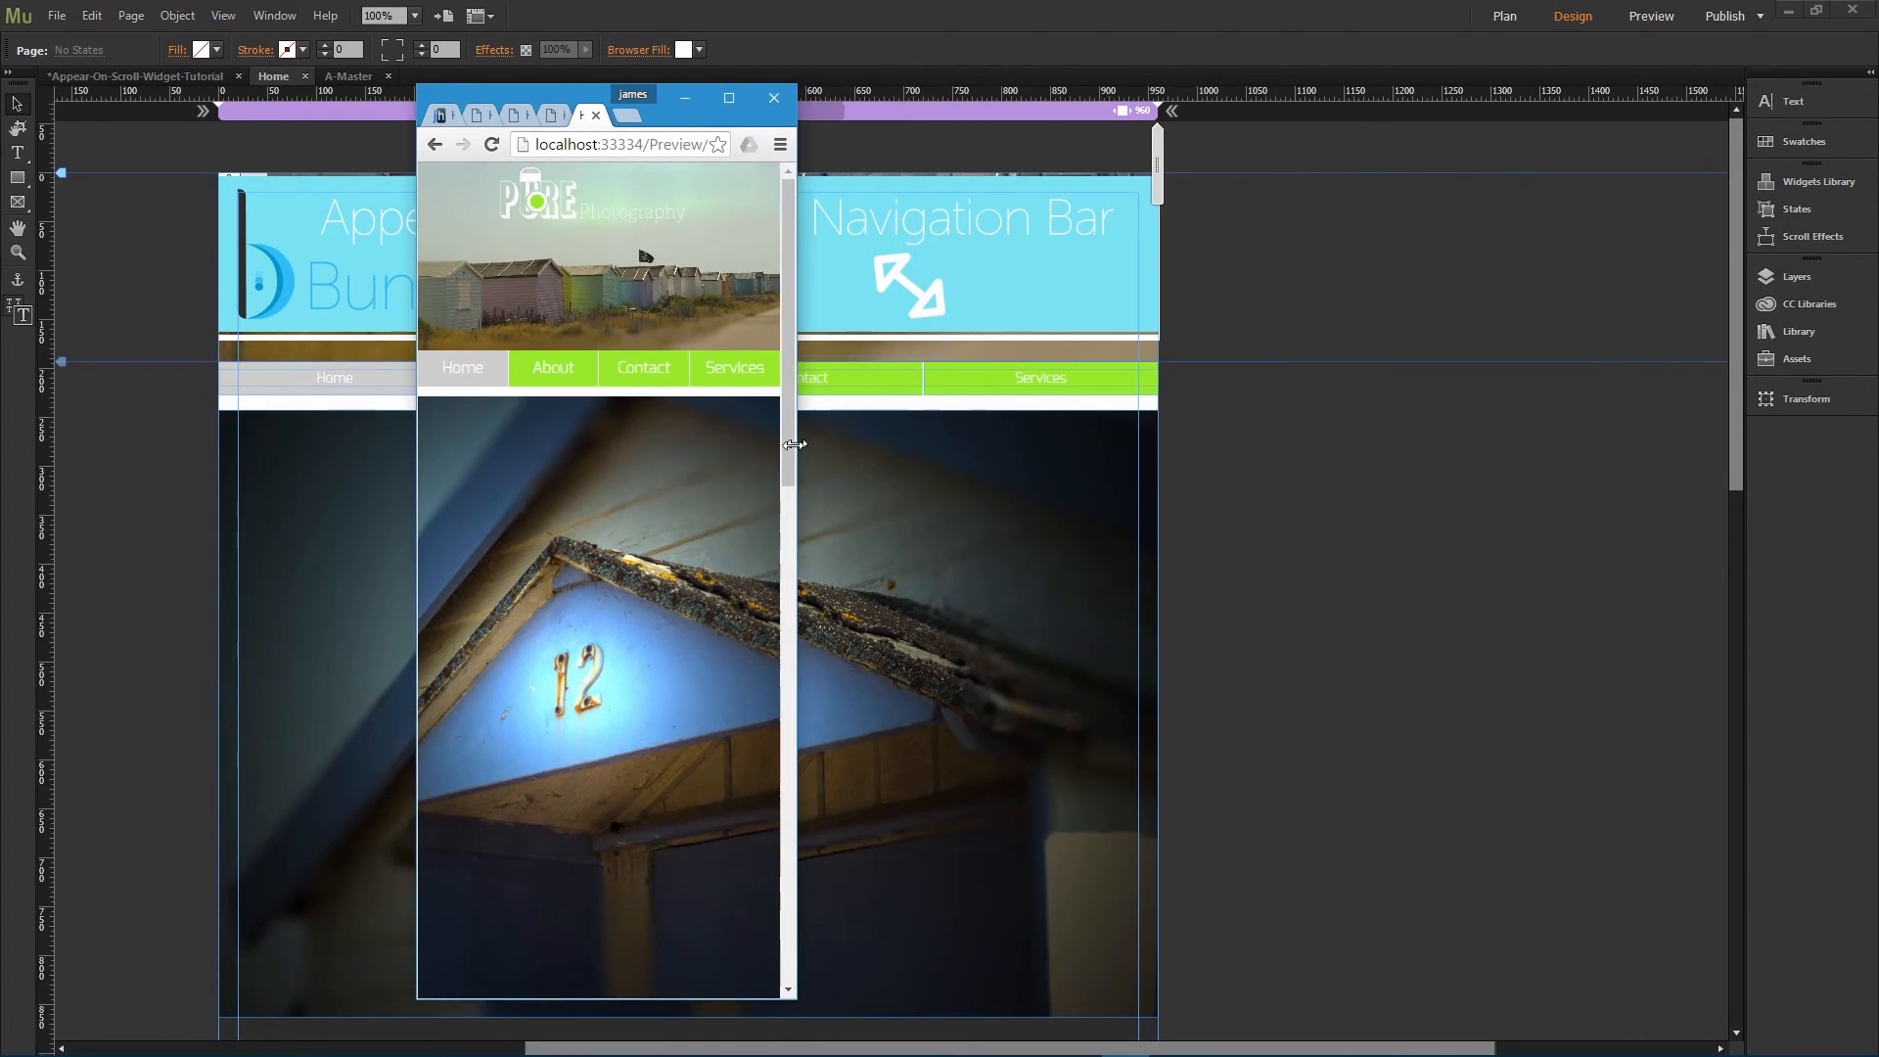
pyautogui.scroll(-3, 590, 514)
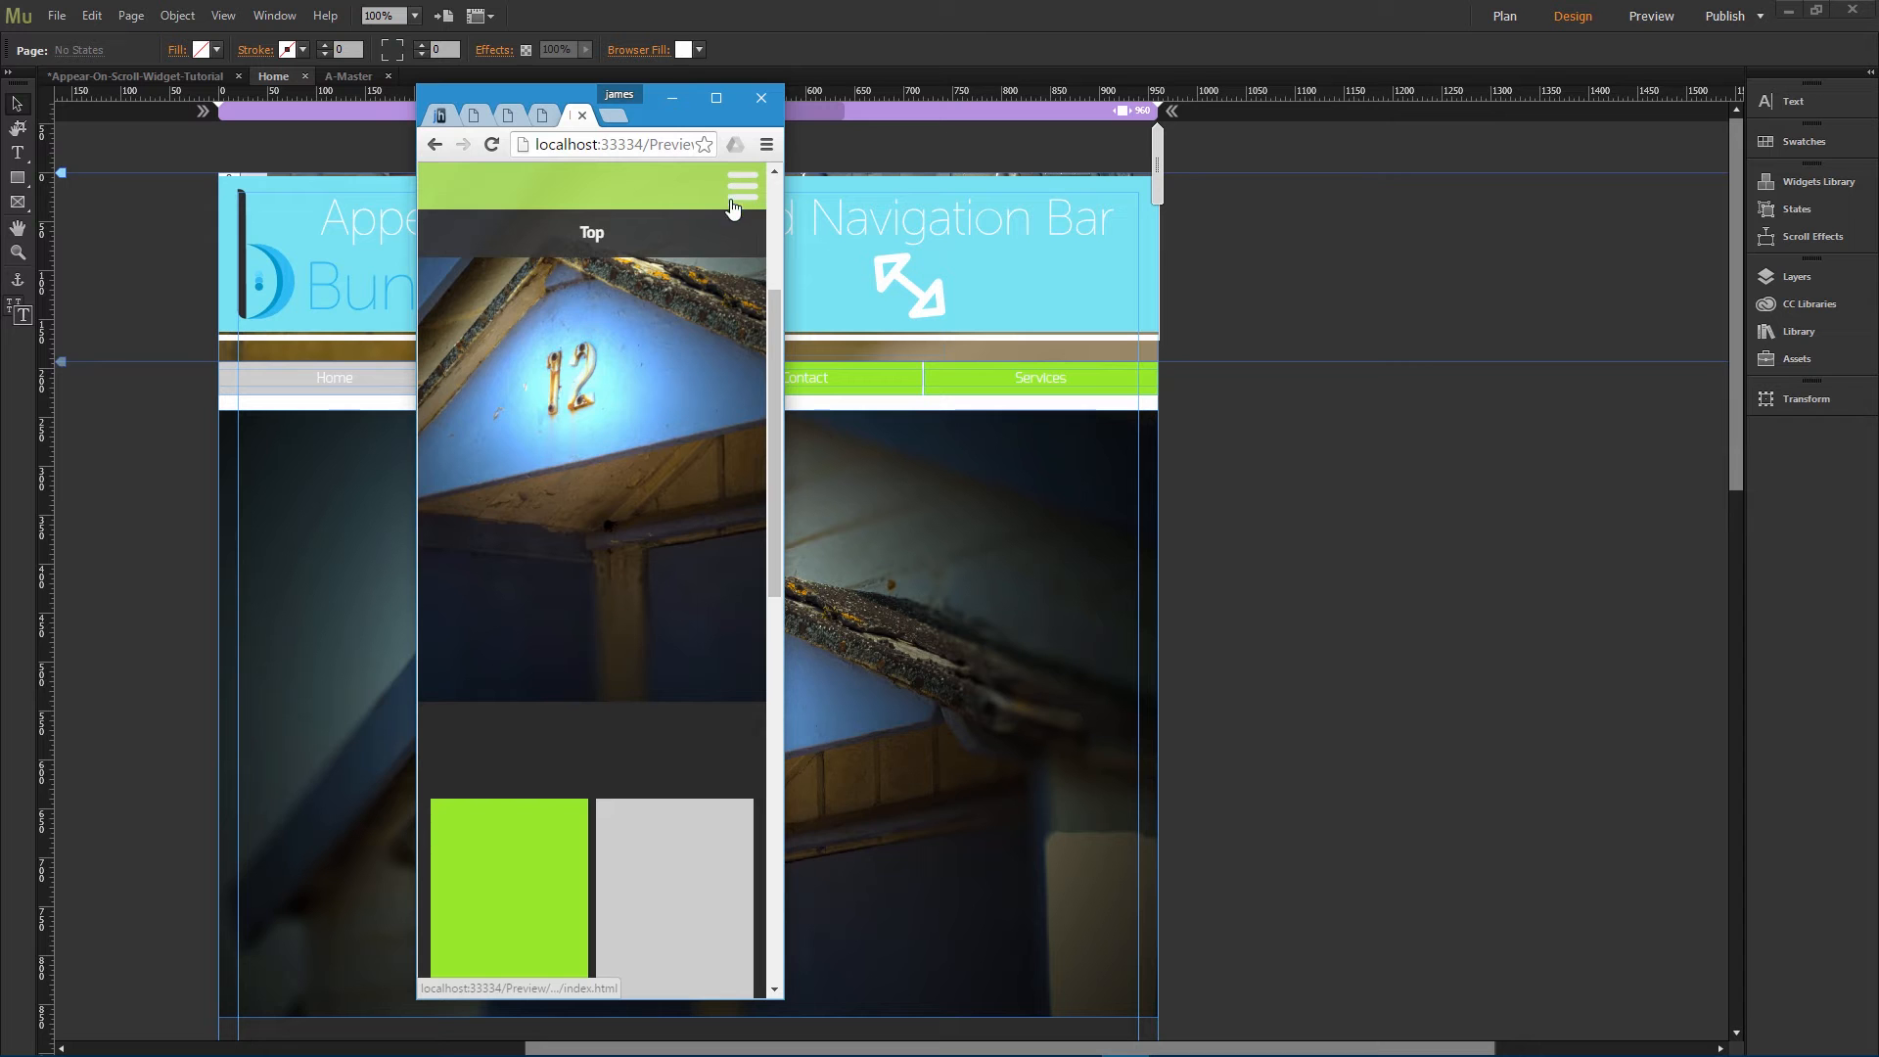
pyautogui.moveTo(782, 231); pyautogui.dragTo(1595, 219)
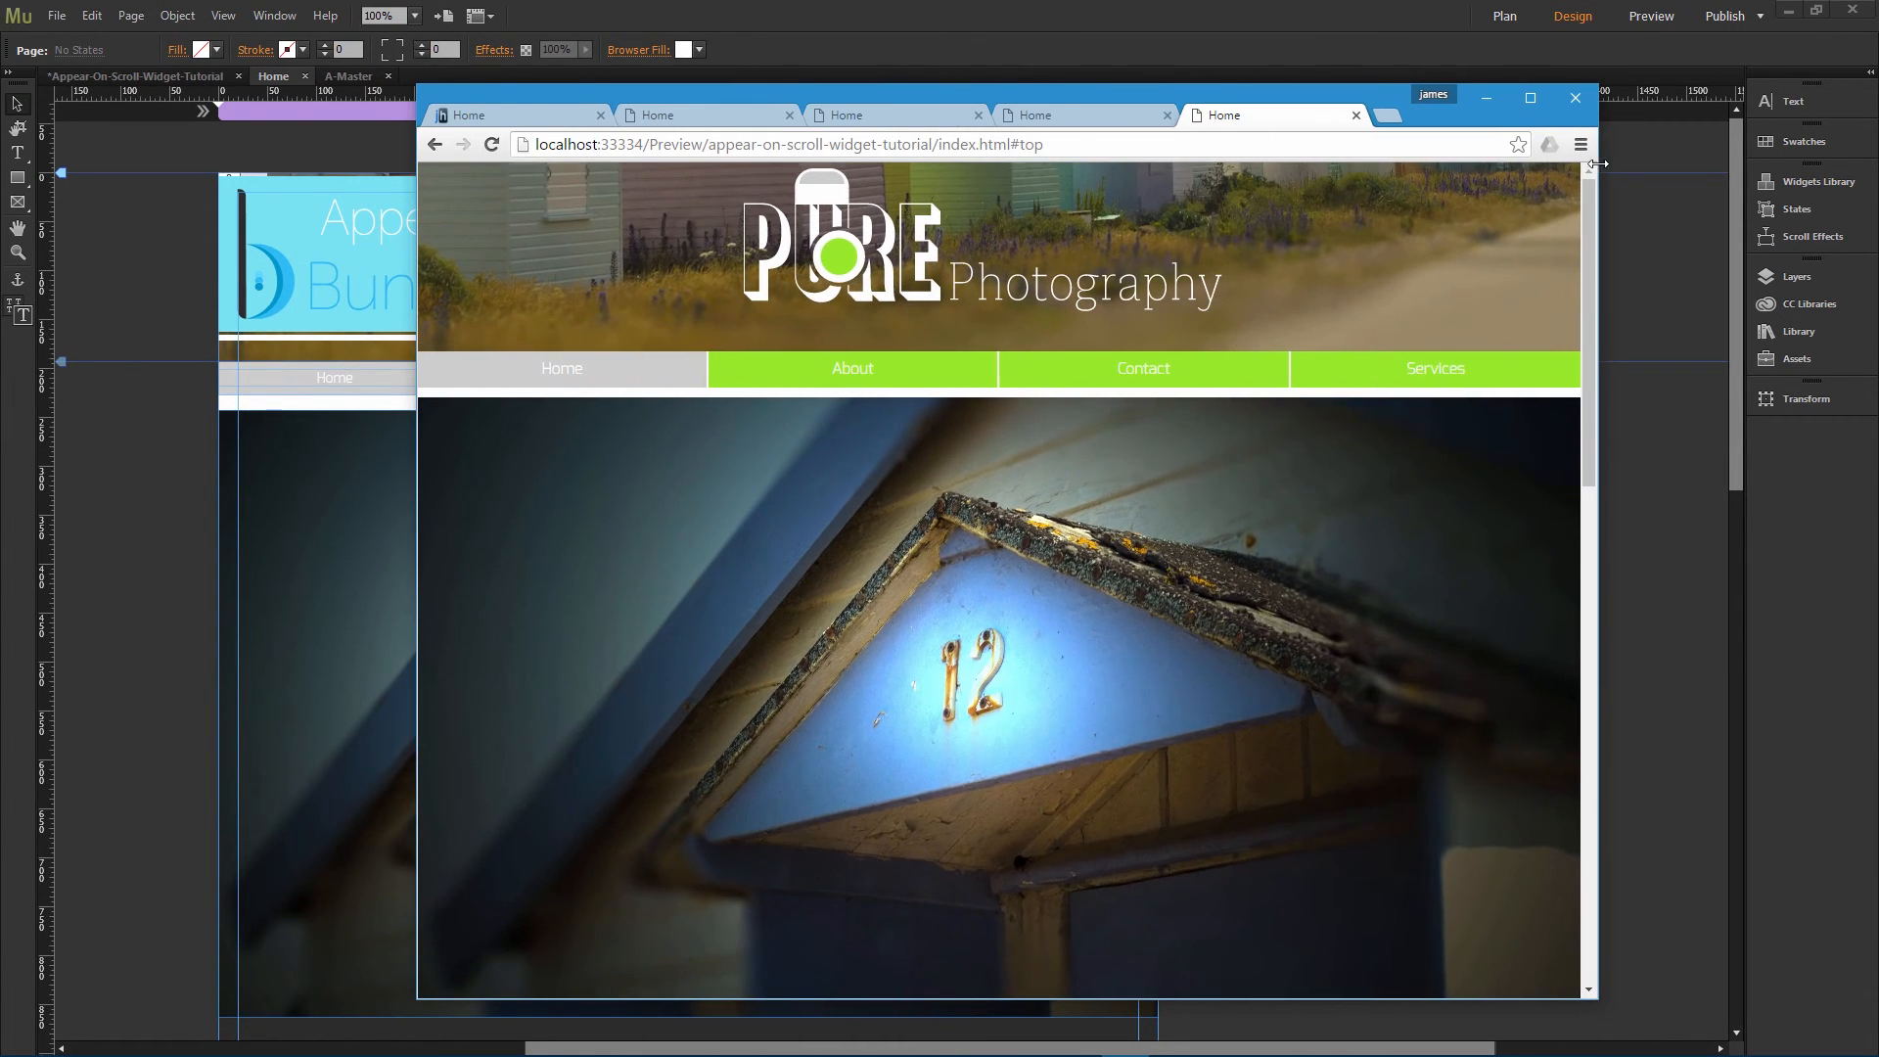
pyautogui.click(1487, 97)
# Step: In Adobe Muse, place the Appear On Scroll Container from the Bungee Design library onto the Home page's hero image
pyautogui.click(966, 315)
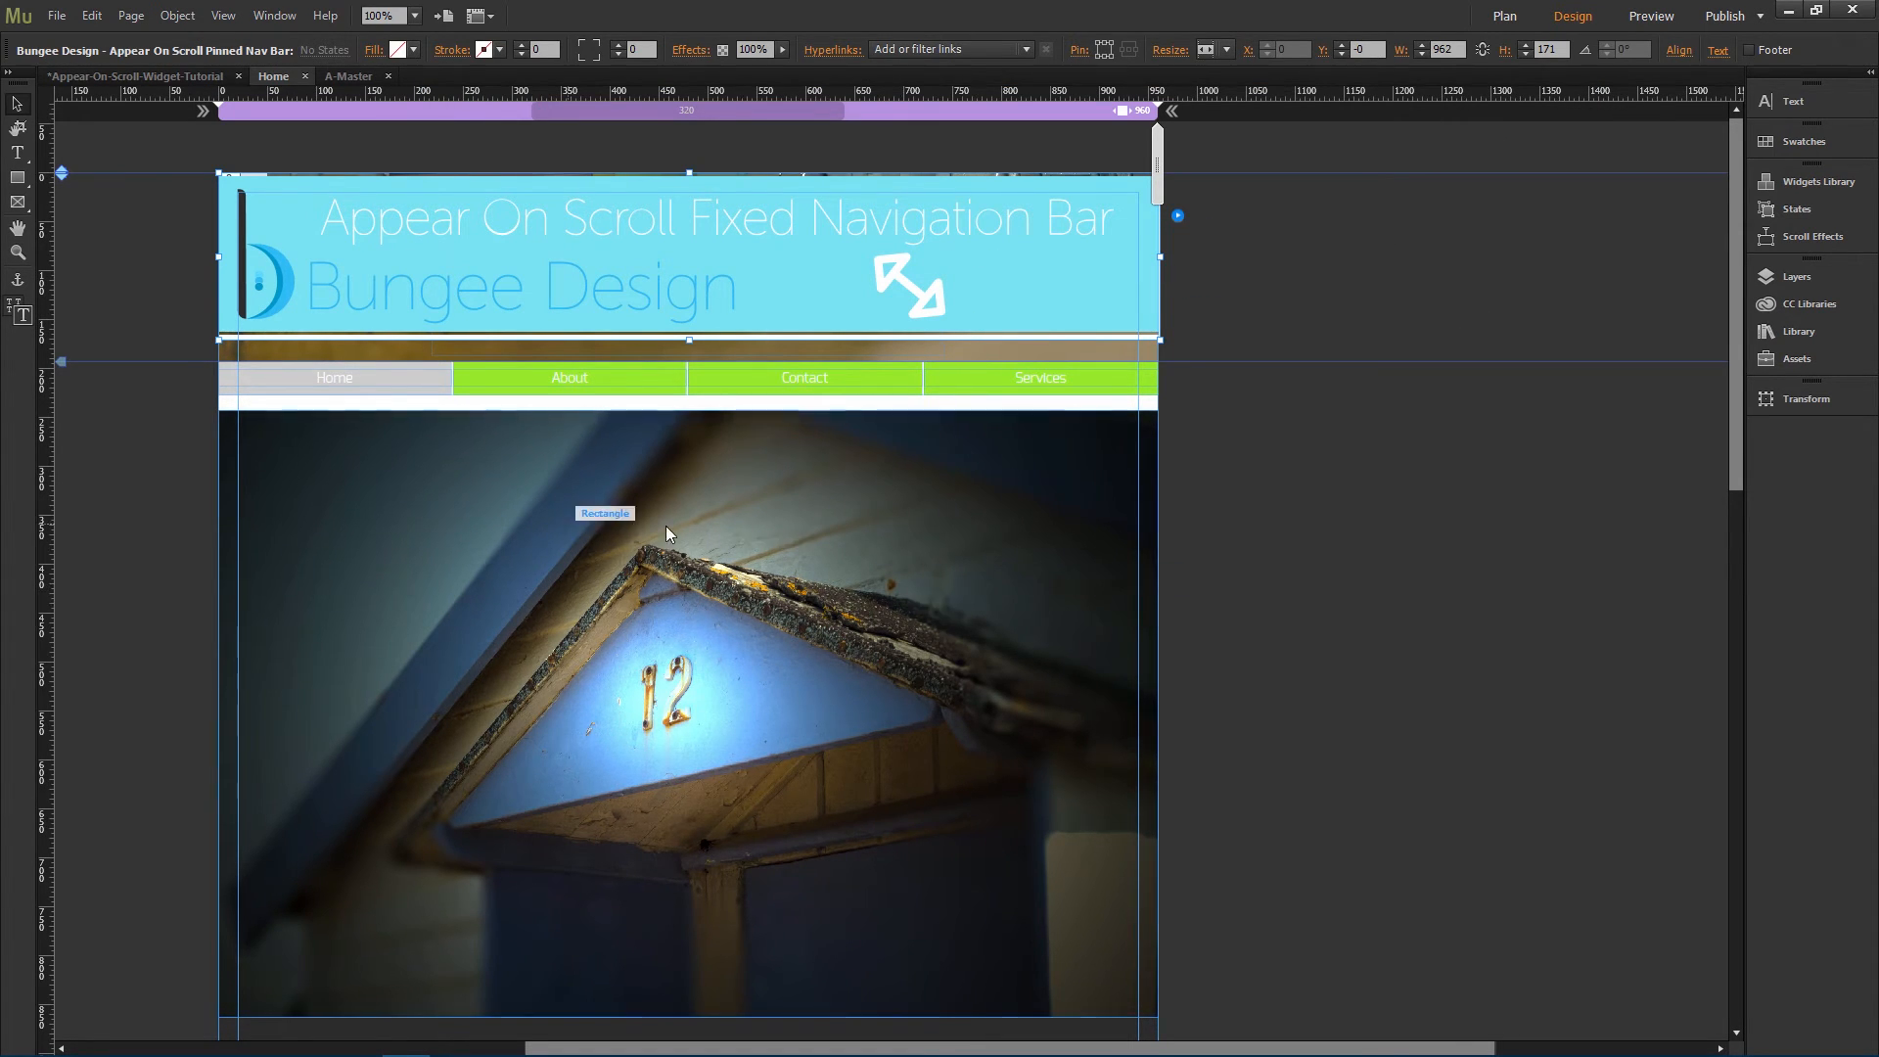
pyautogui.click(1255, 490)
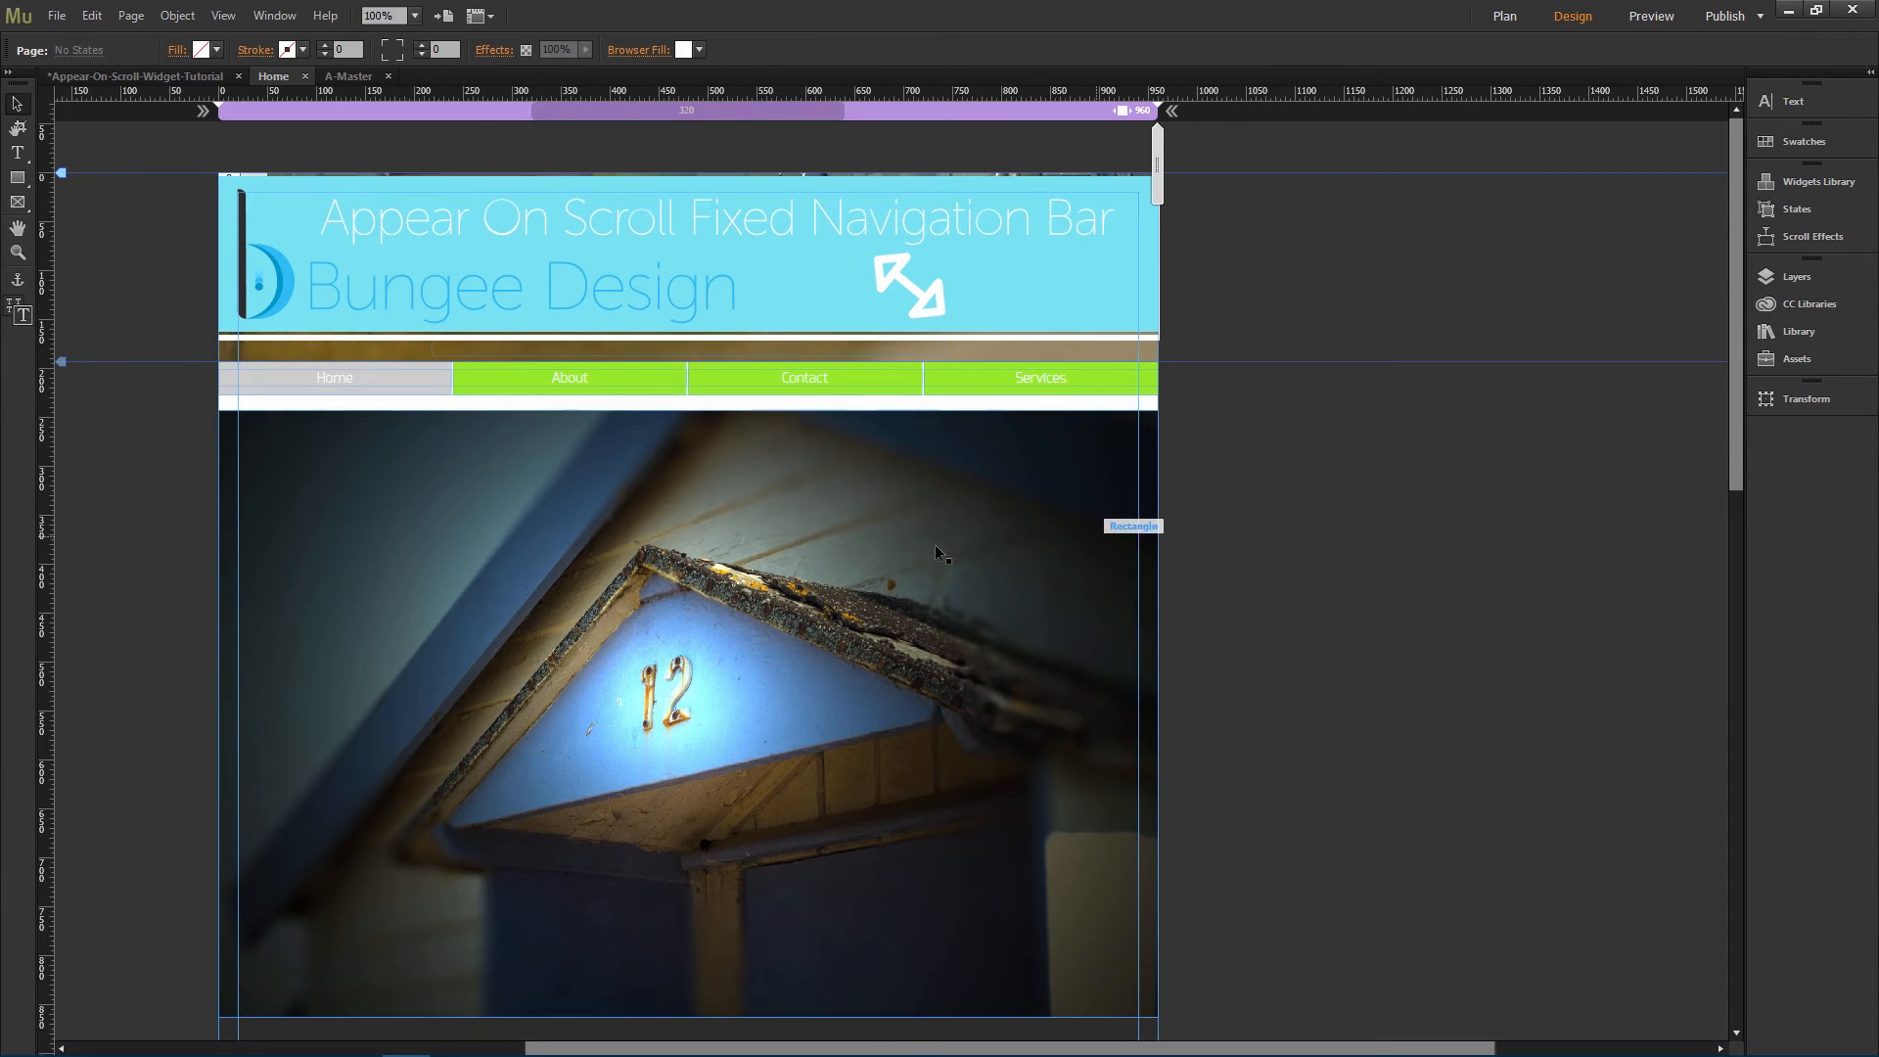
pyautogui.click(865, 288)
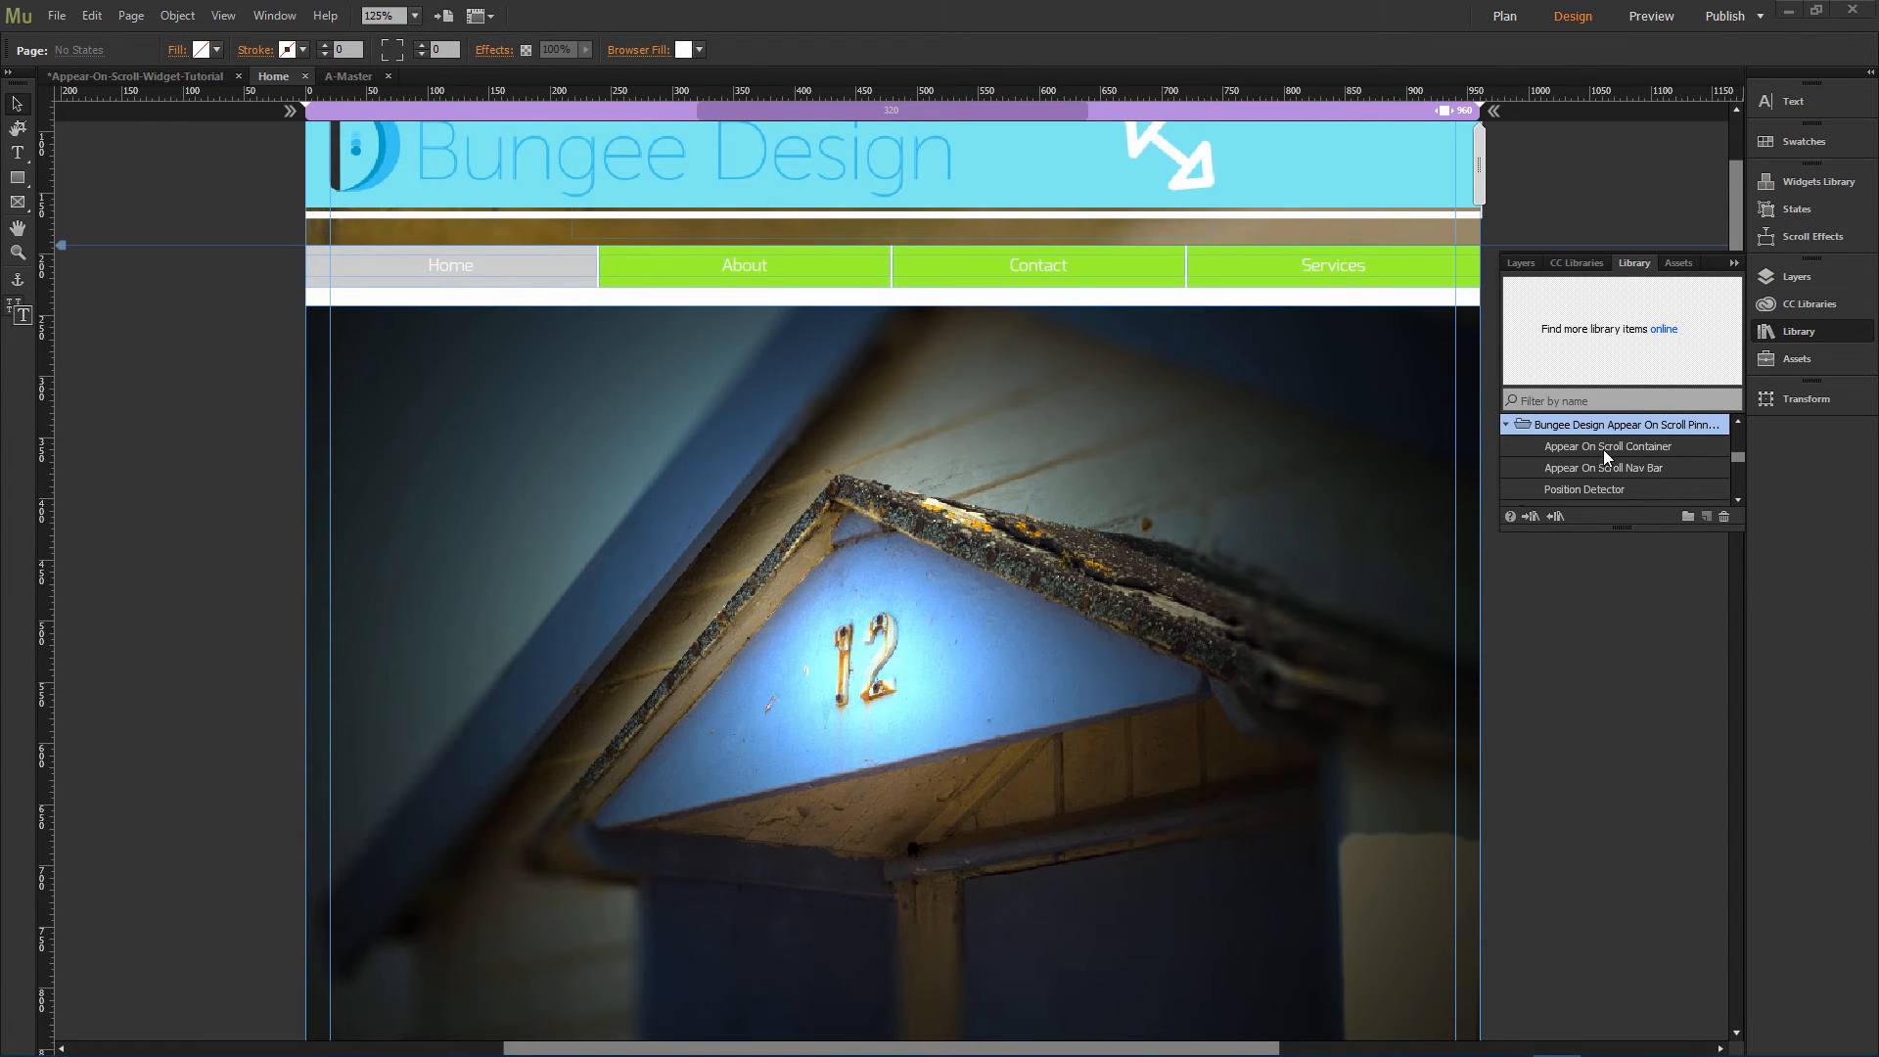
pyautogui.click(1613, 467)
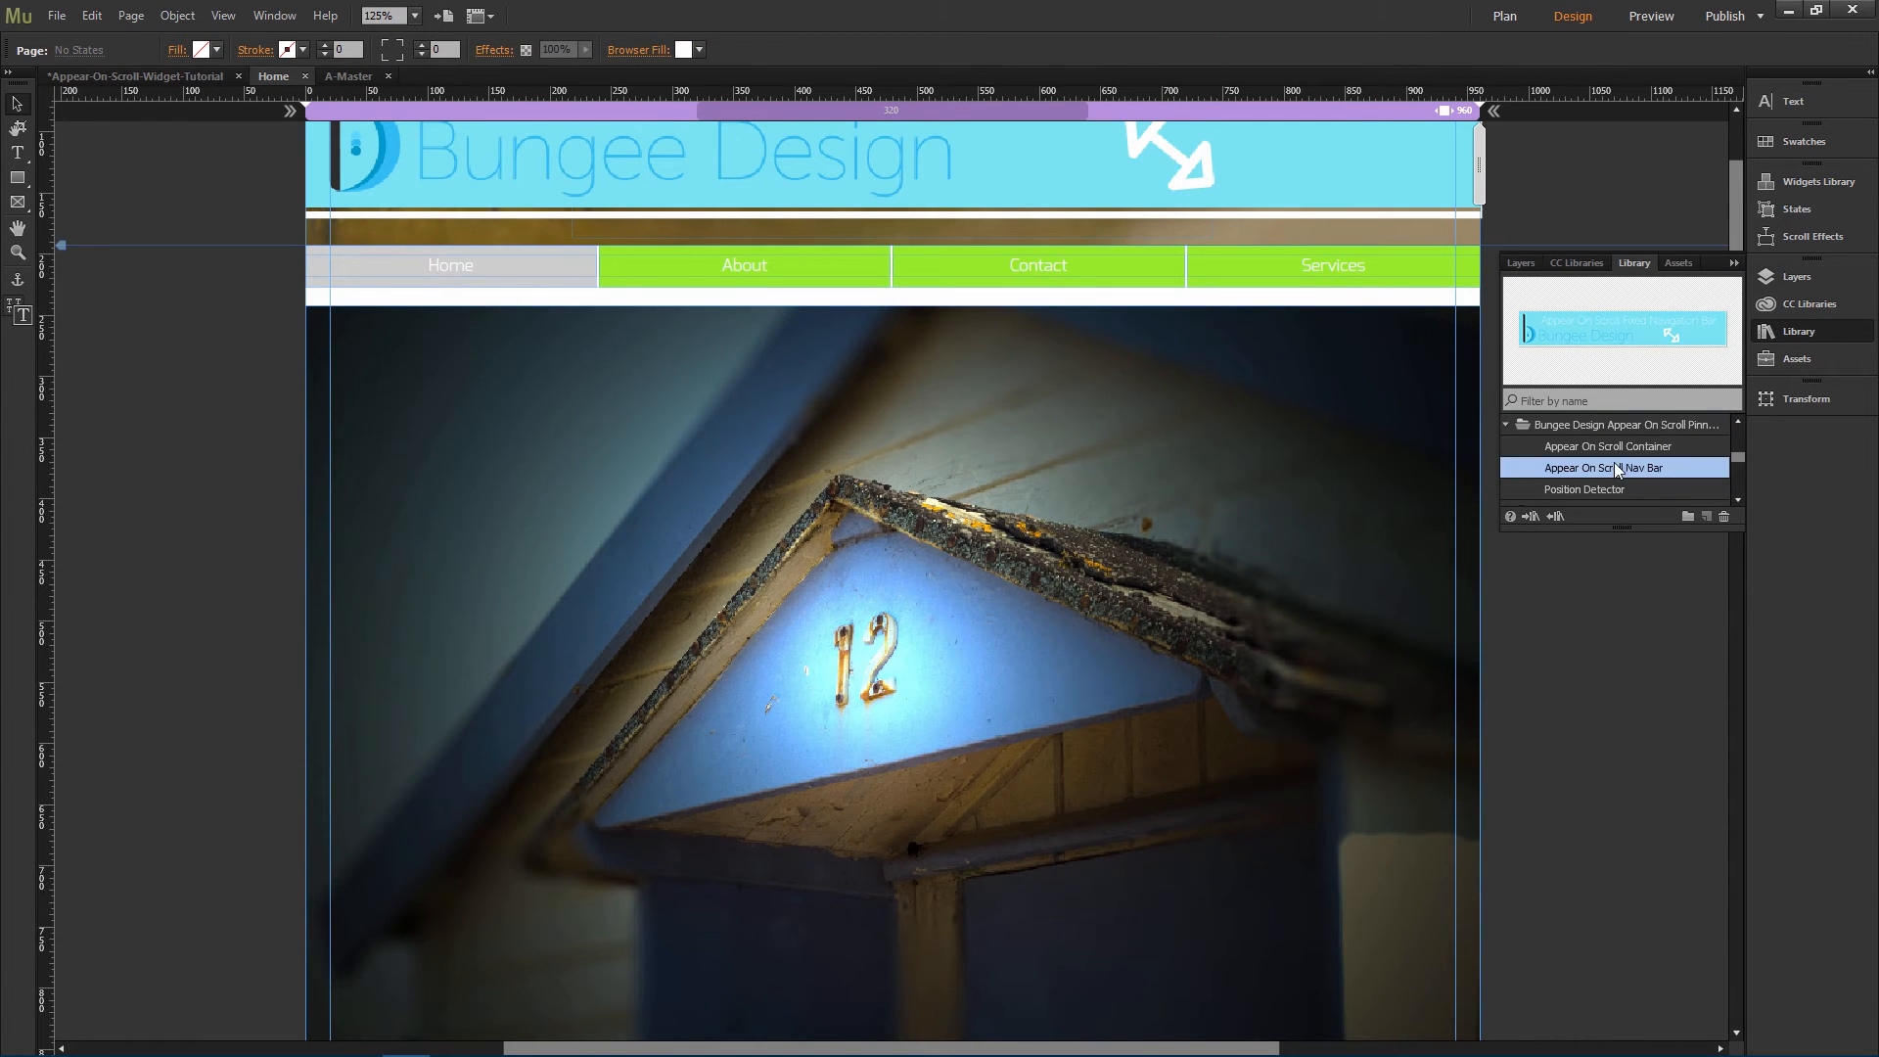
pyautogui.click(1619, 448)
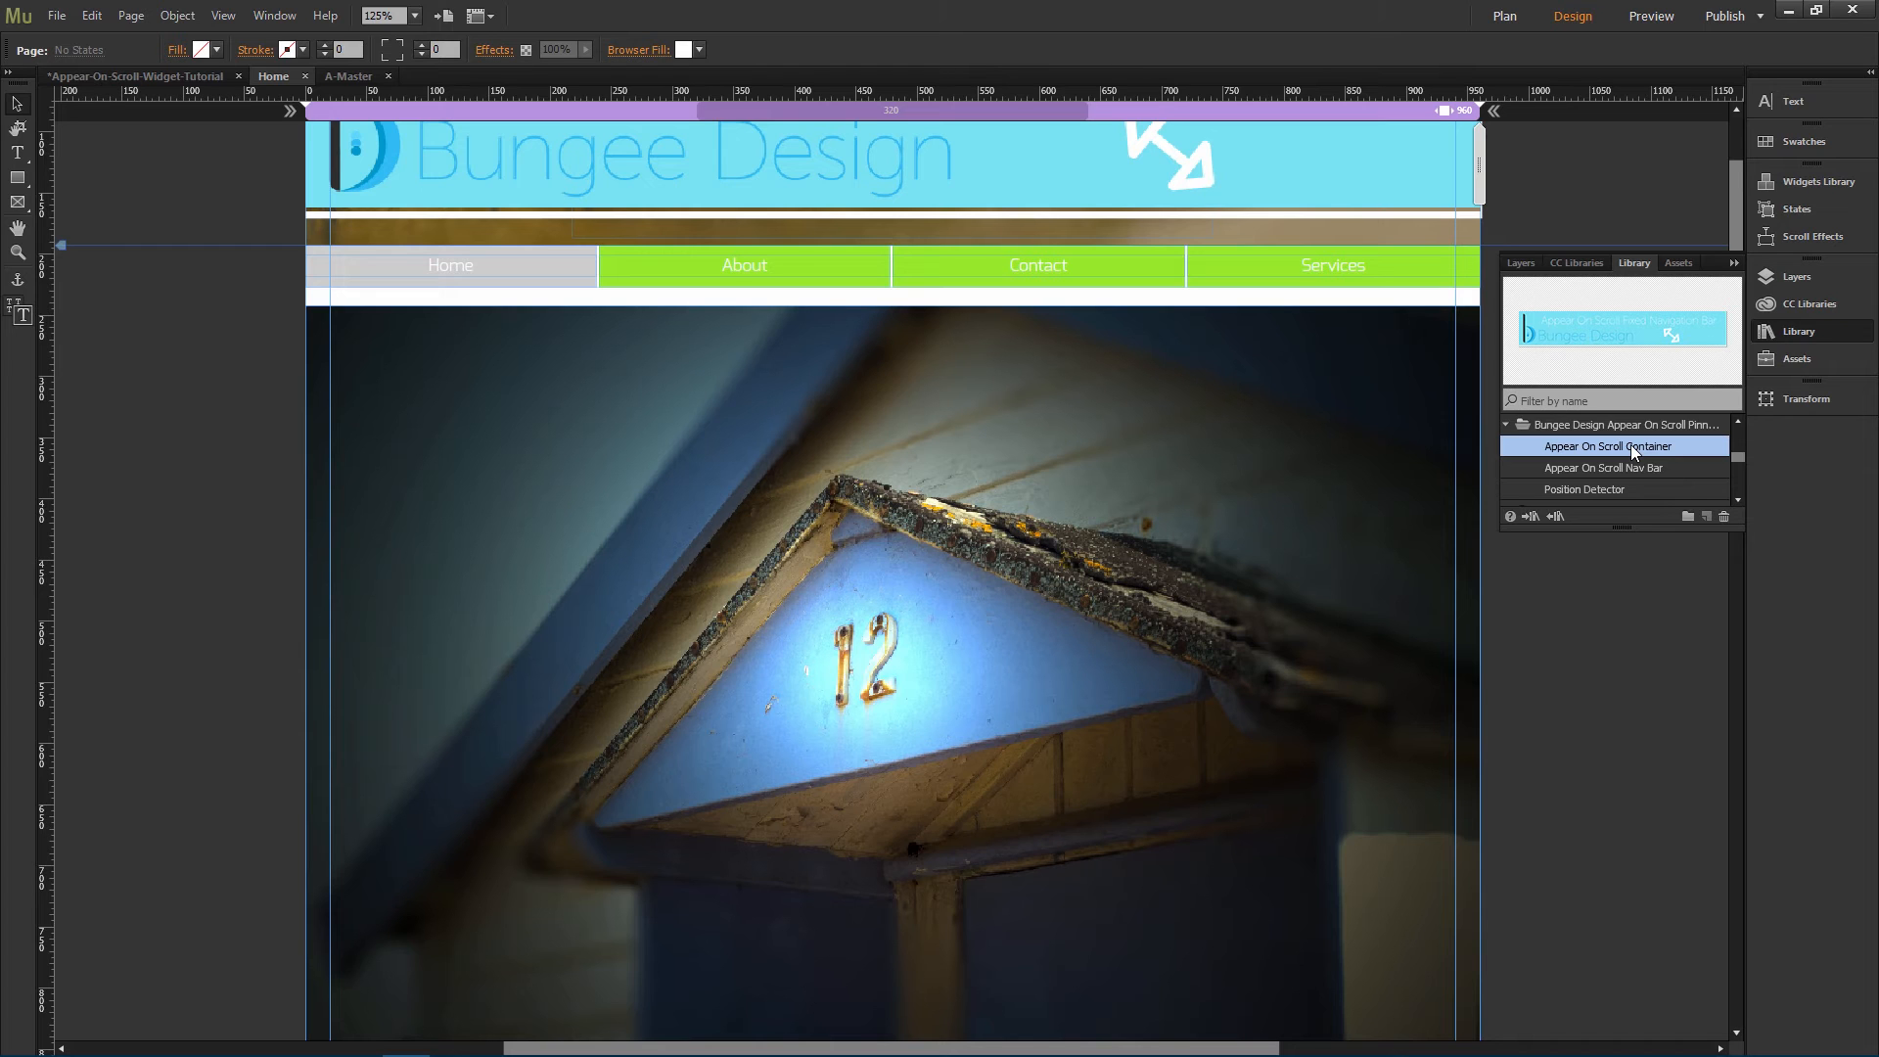
pyautogui.moveTo(1630, 445); pyautogui.dragTo(732, 577)
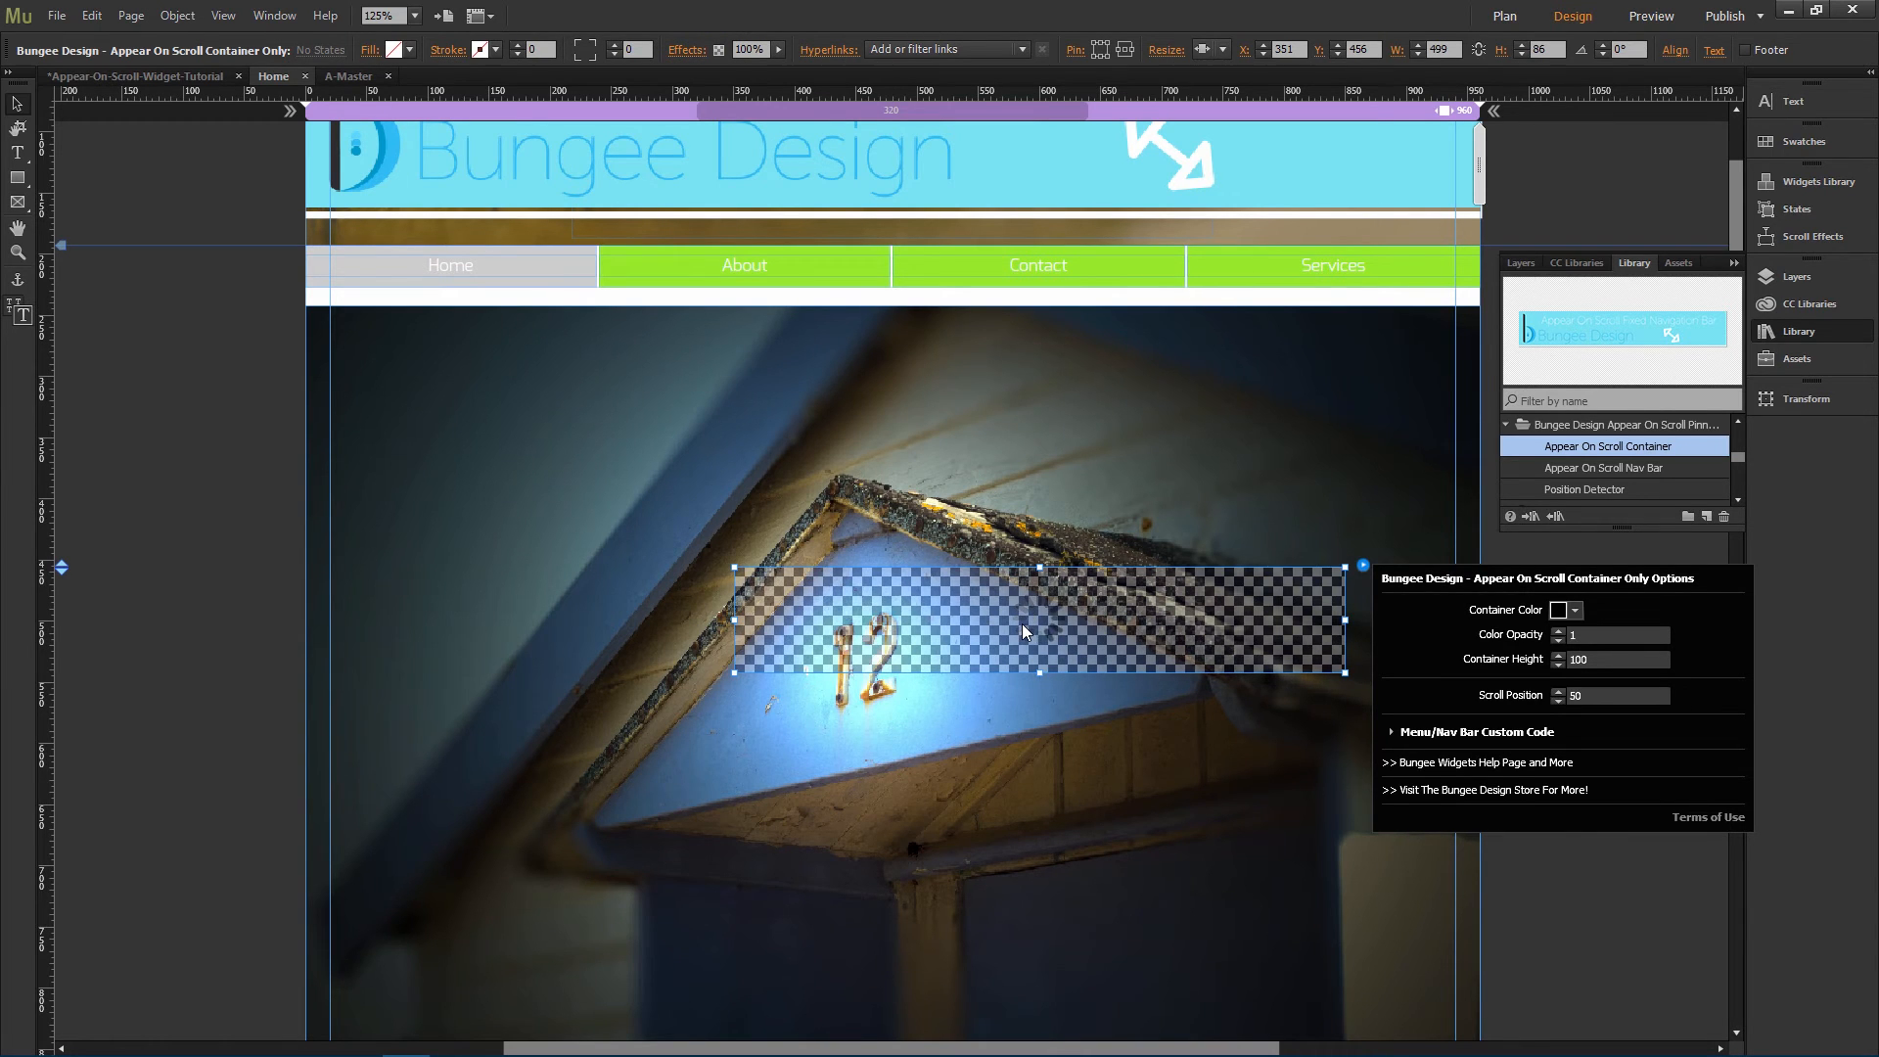
pyautogui.moveTo(1035, 633); pyautogui.dragTo(910, 489)
pyautogui.click(284, 540)
pyautogui.scroll(3, 284, 540)
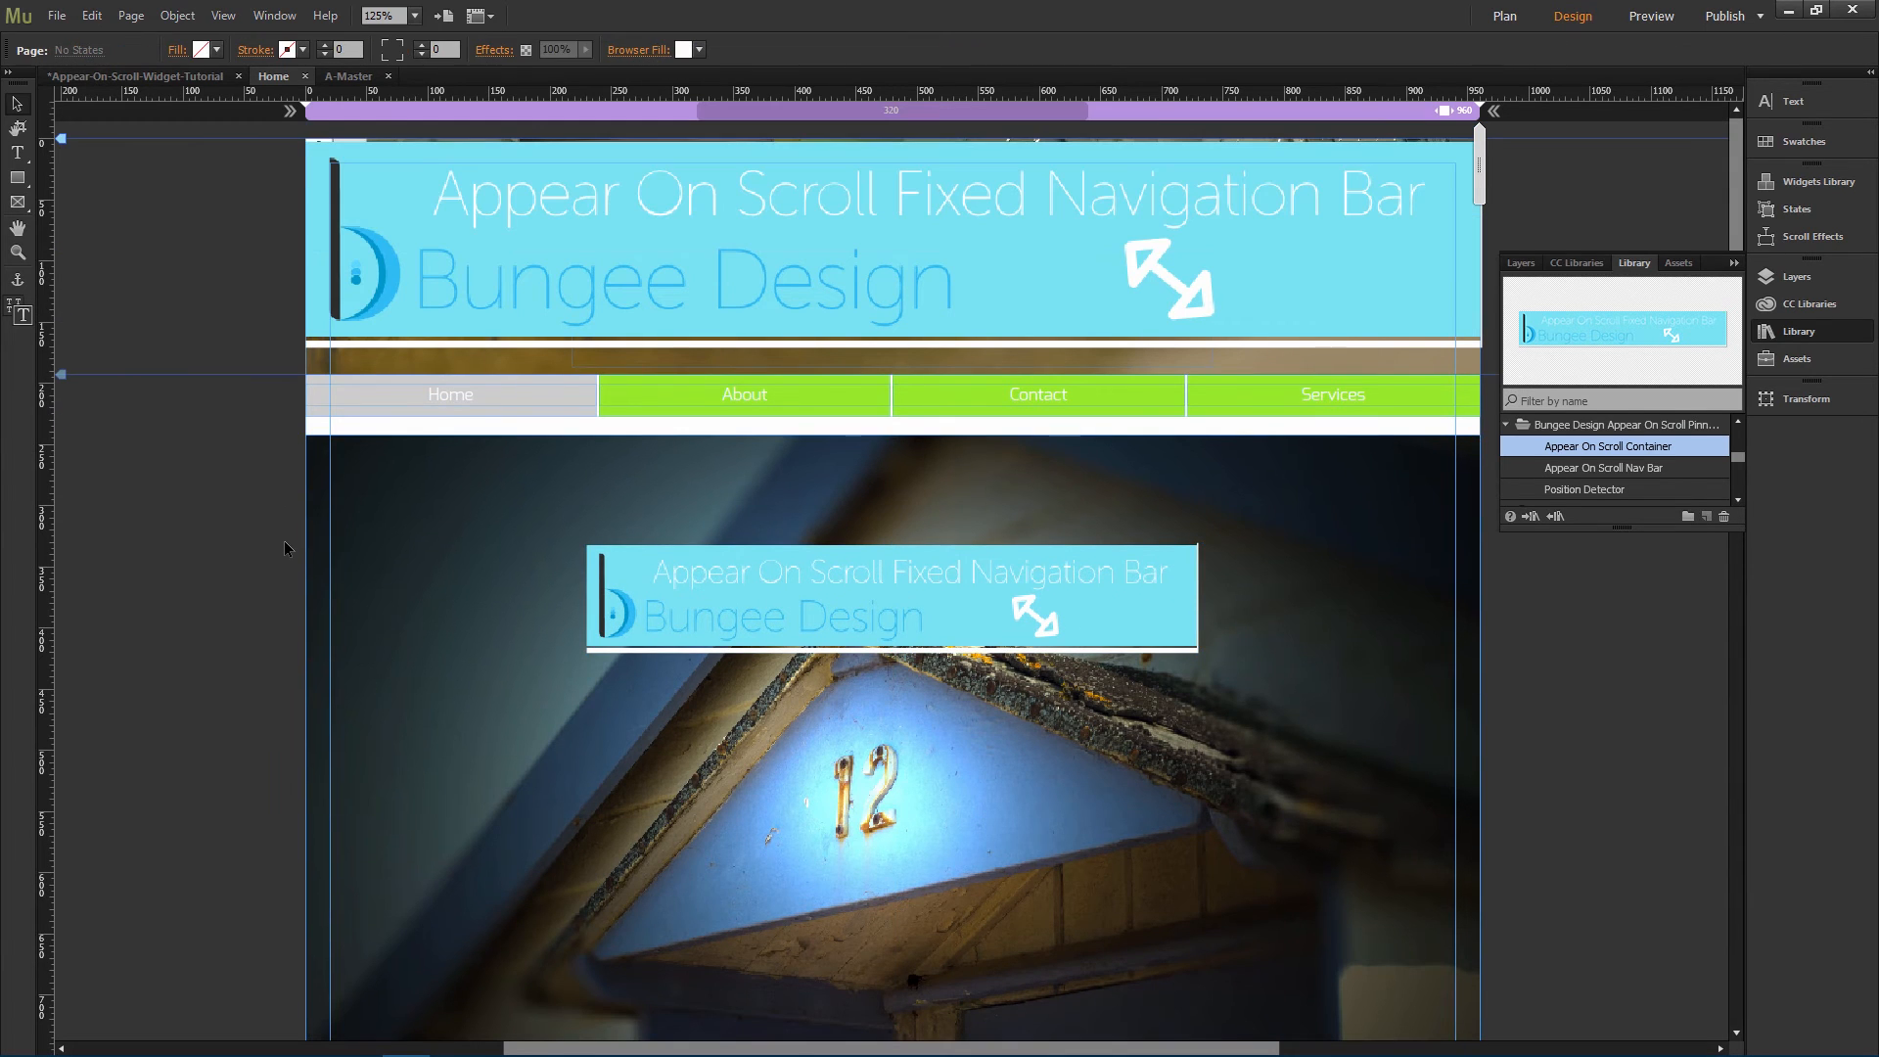
# Step: Hide the large Appear On Scroll Pinned Nav Bar widget in the current breakpoint
pyautogui.click(443, 253)
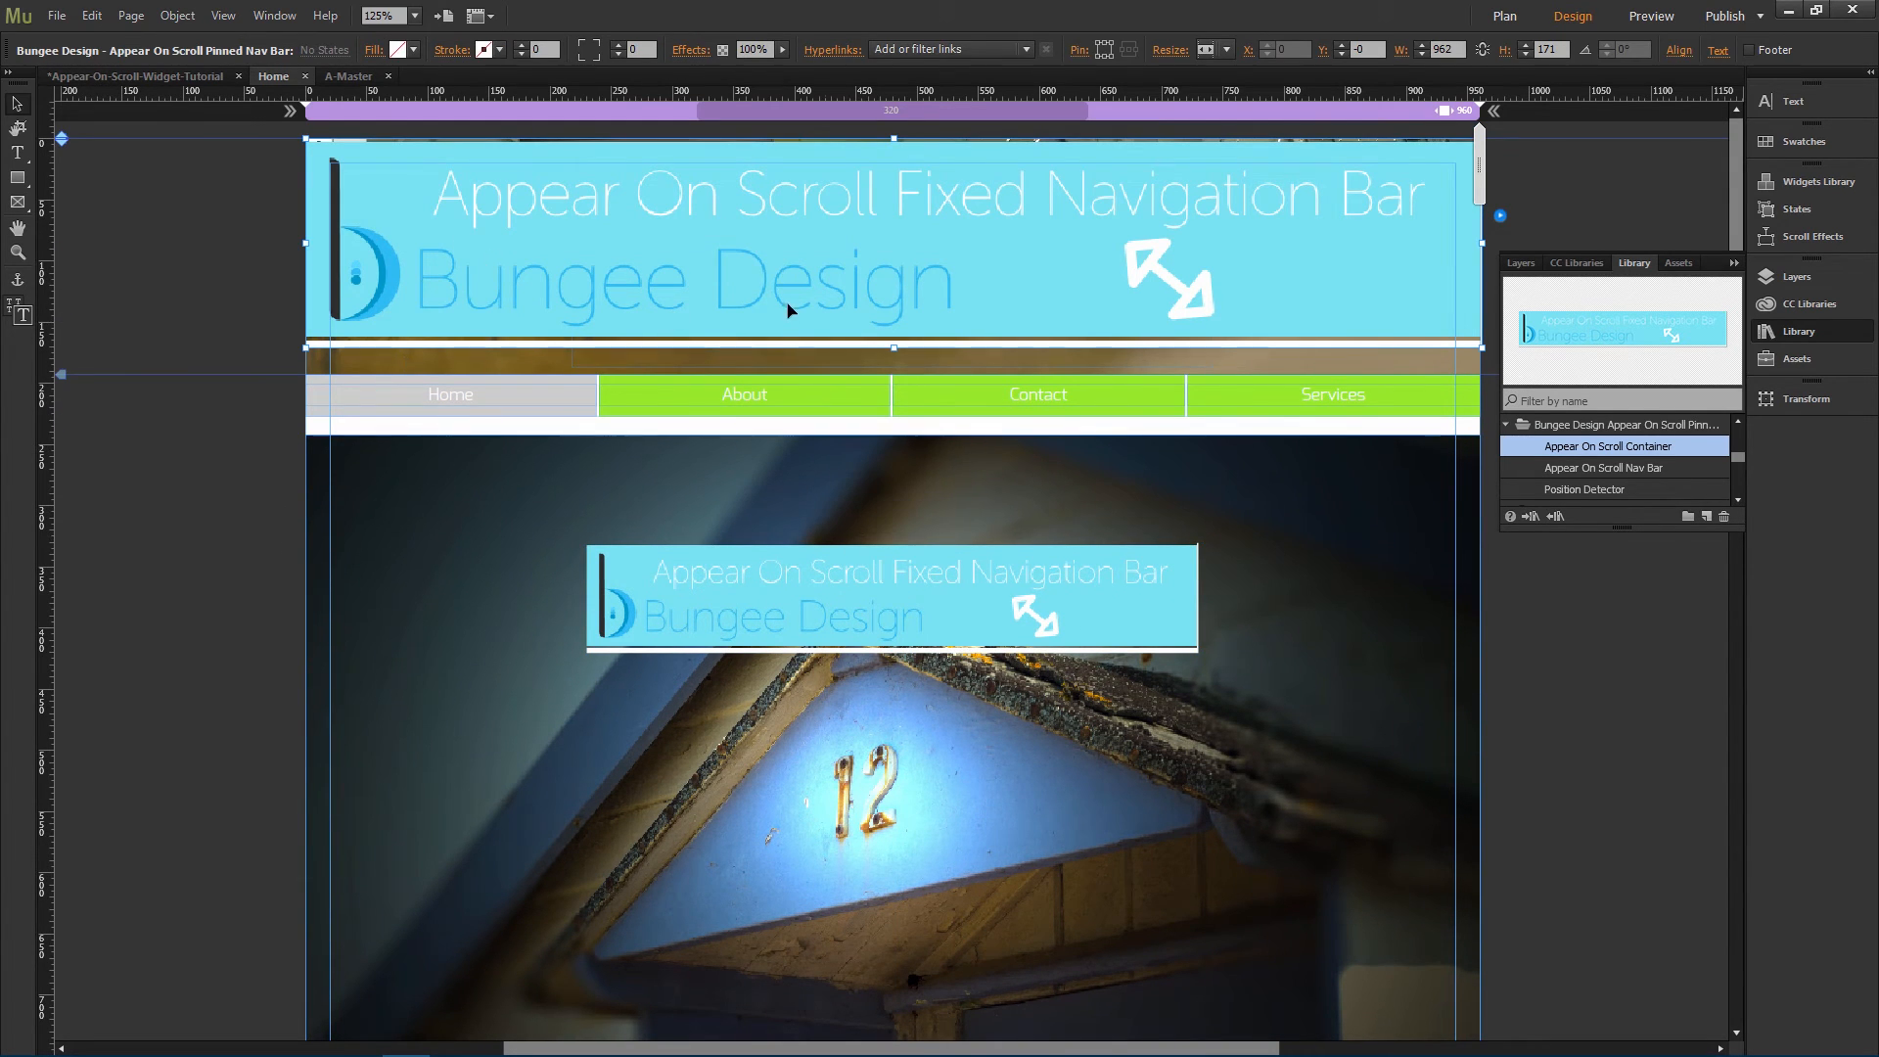
pyautogui.rightClick(857, 236)
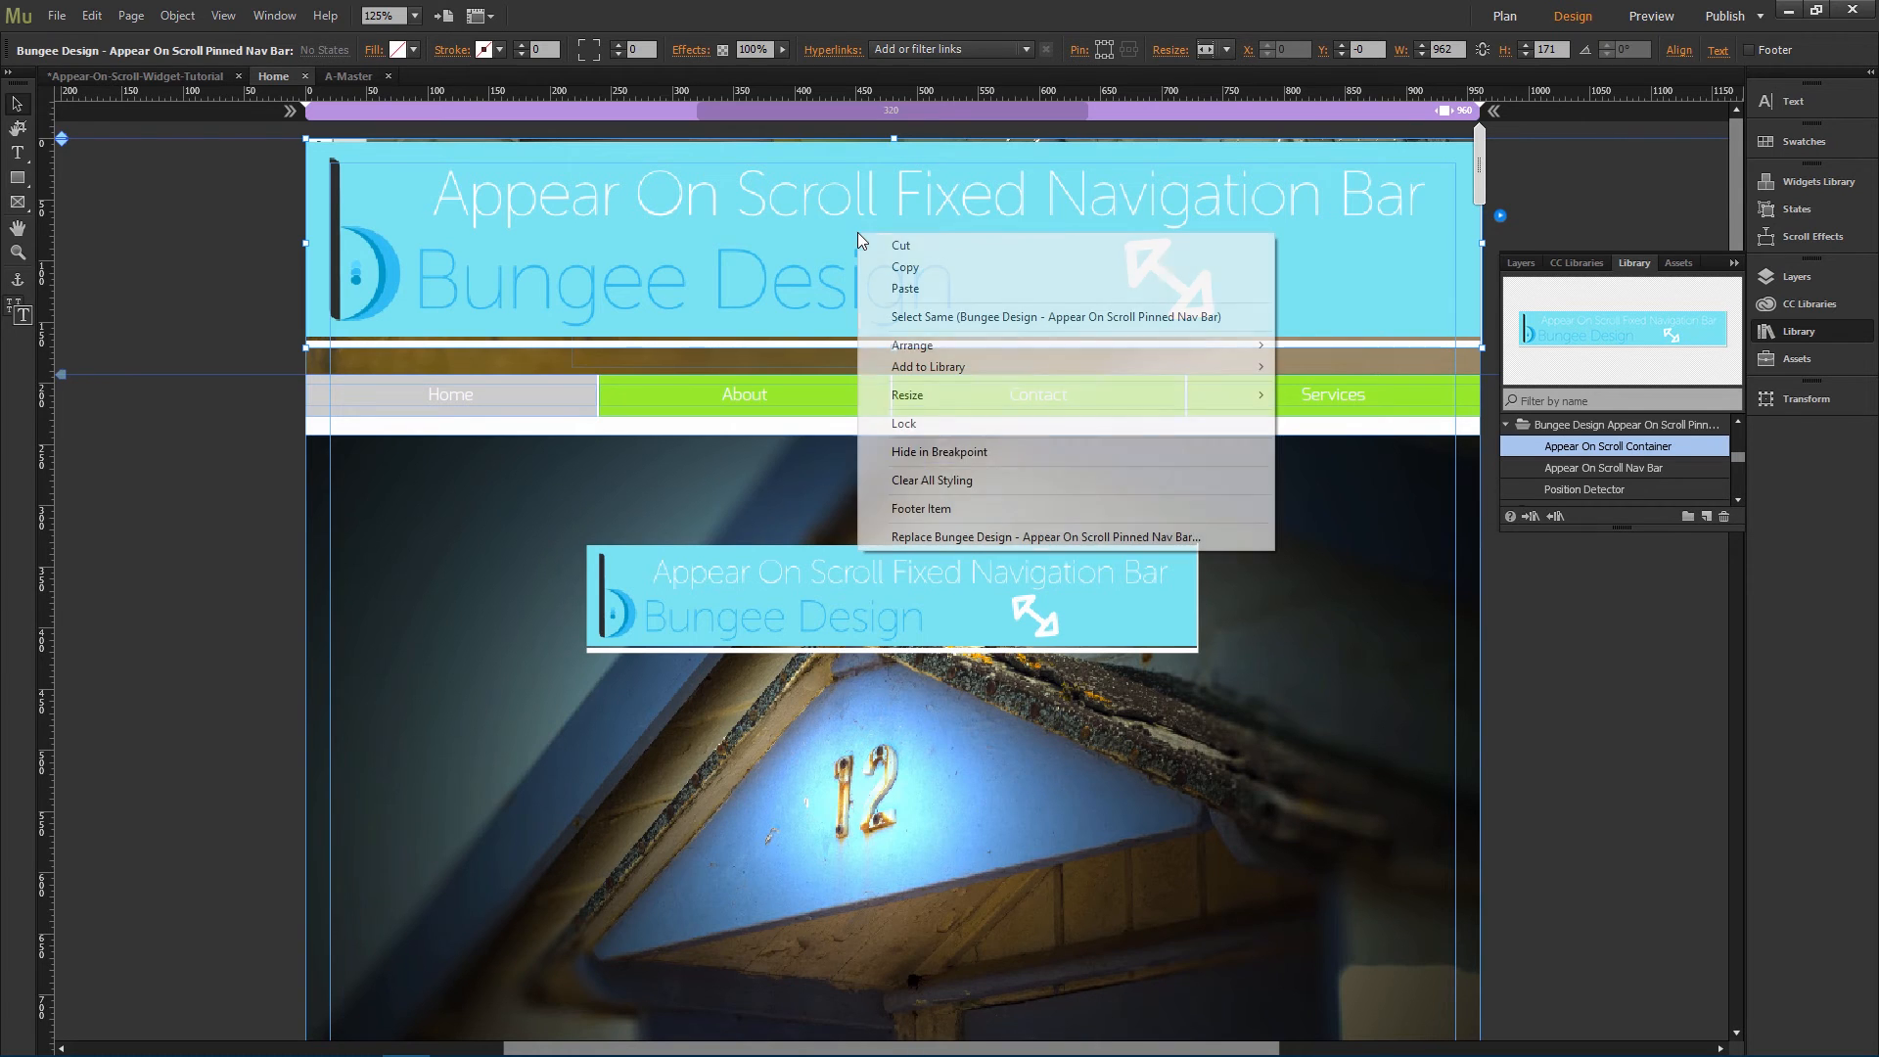
pyautogui.click(937, 456)
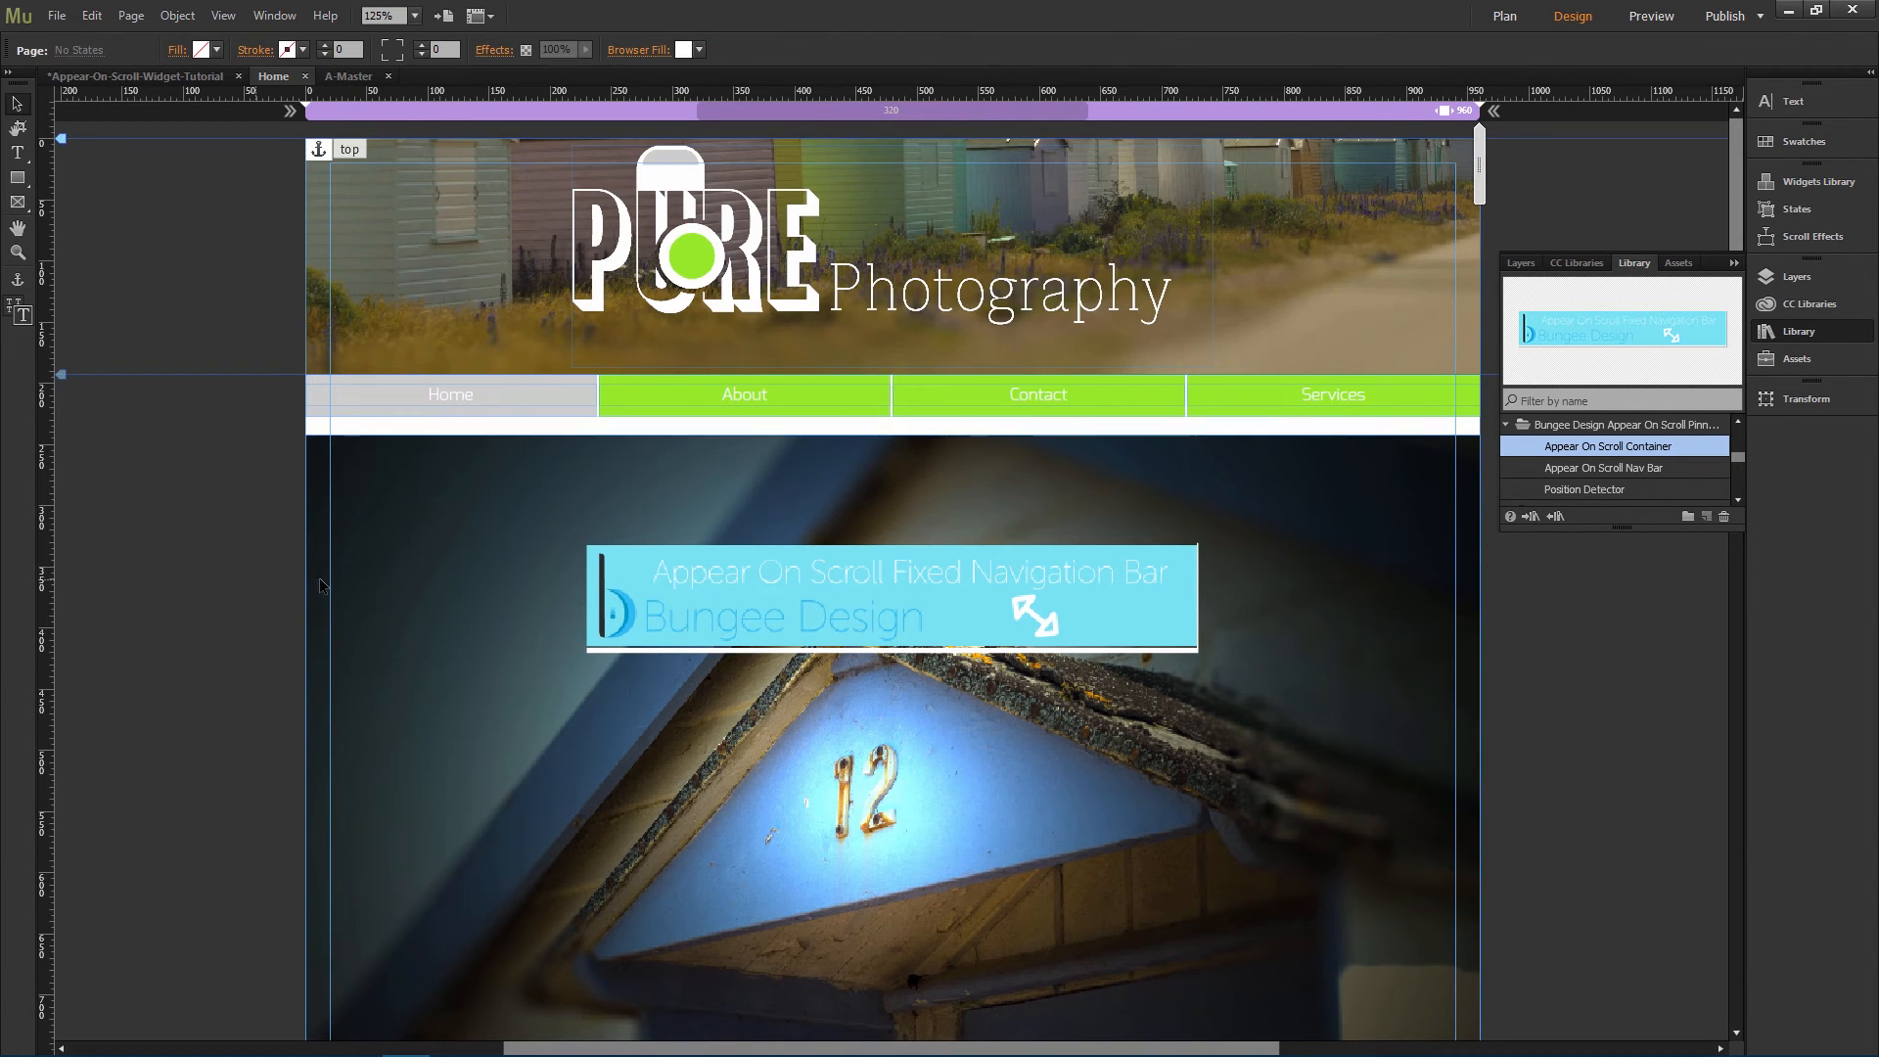
# Step: Move the container widget to the page's top-left corner and set its resize option to Stretch to Browser Width
pyautogui.moveTo(894, 435); pyautogui.dragTo(902, 426)
pyautogui.moveTo(951, 572); pyautogui.dragTo(729, 192)
pyautogui.click(1204, 49)
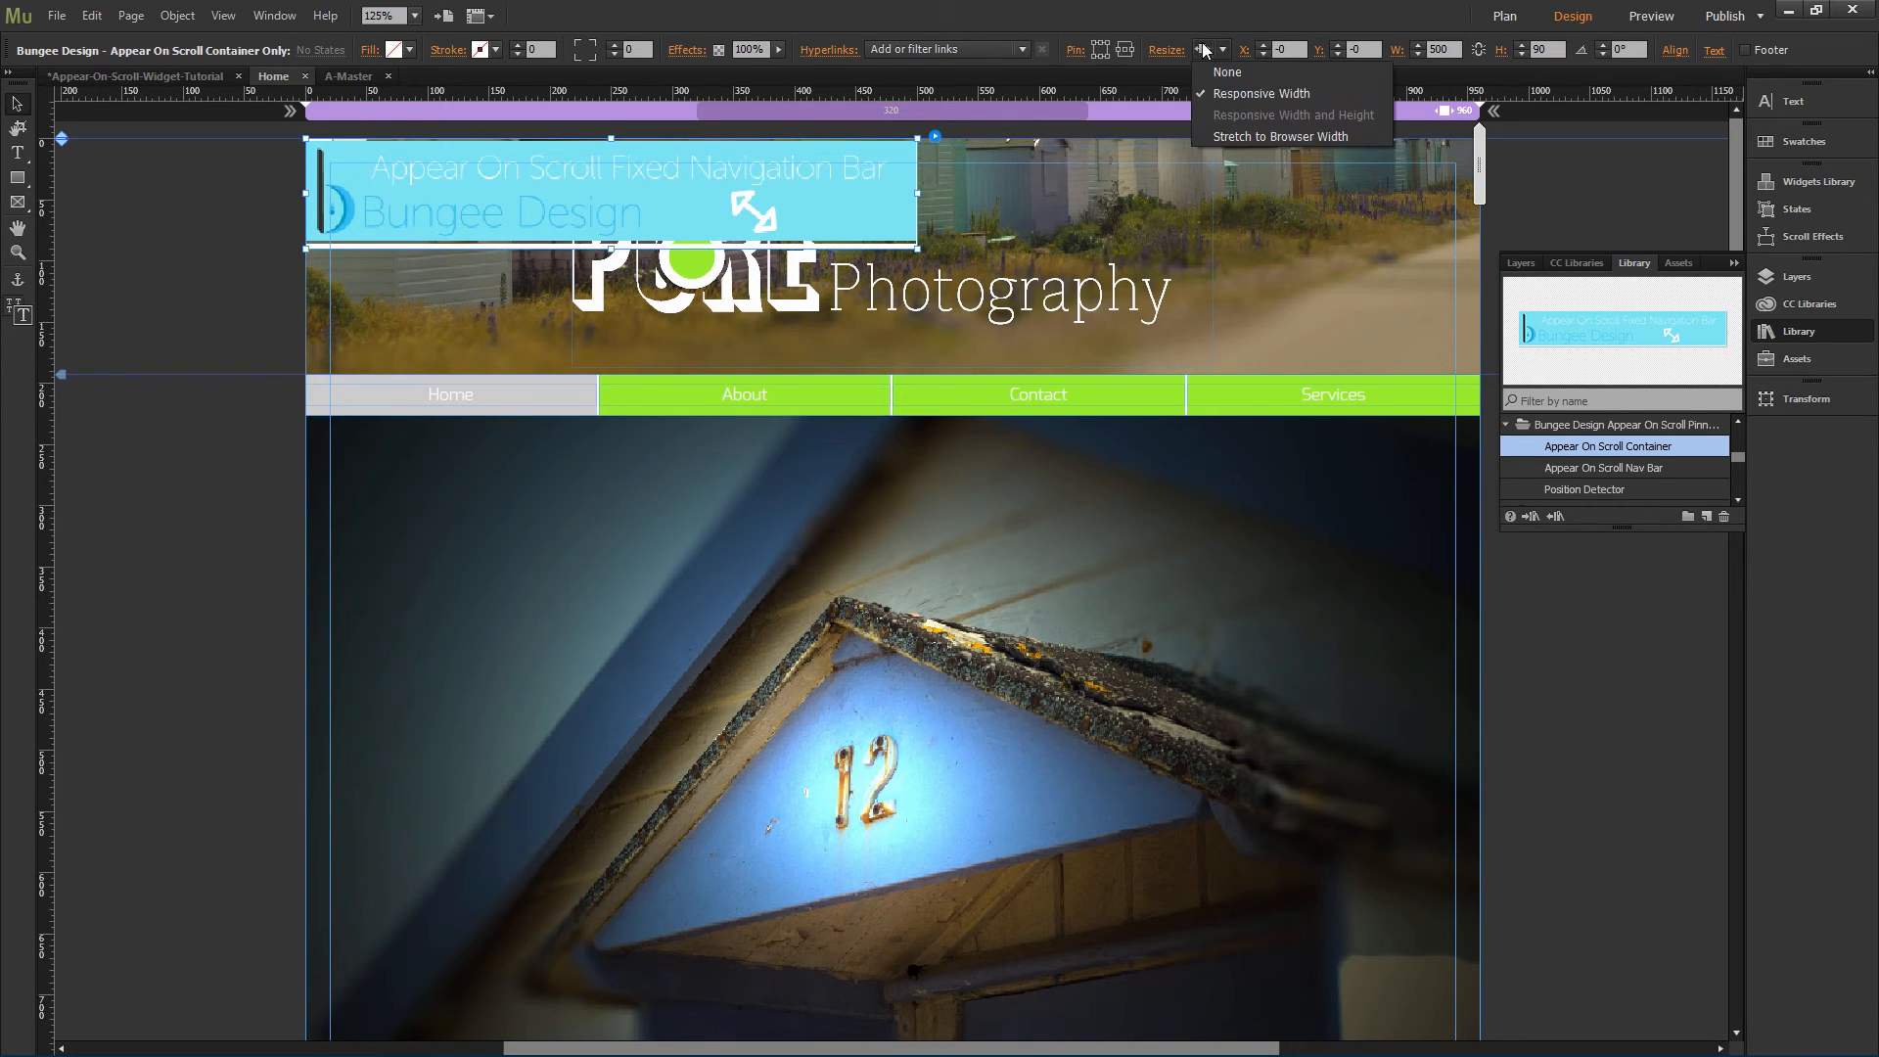
pyautogui.click(1234, 137)
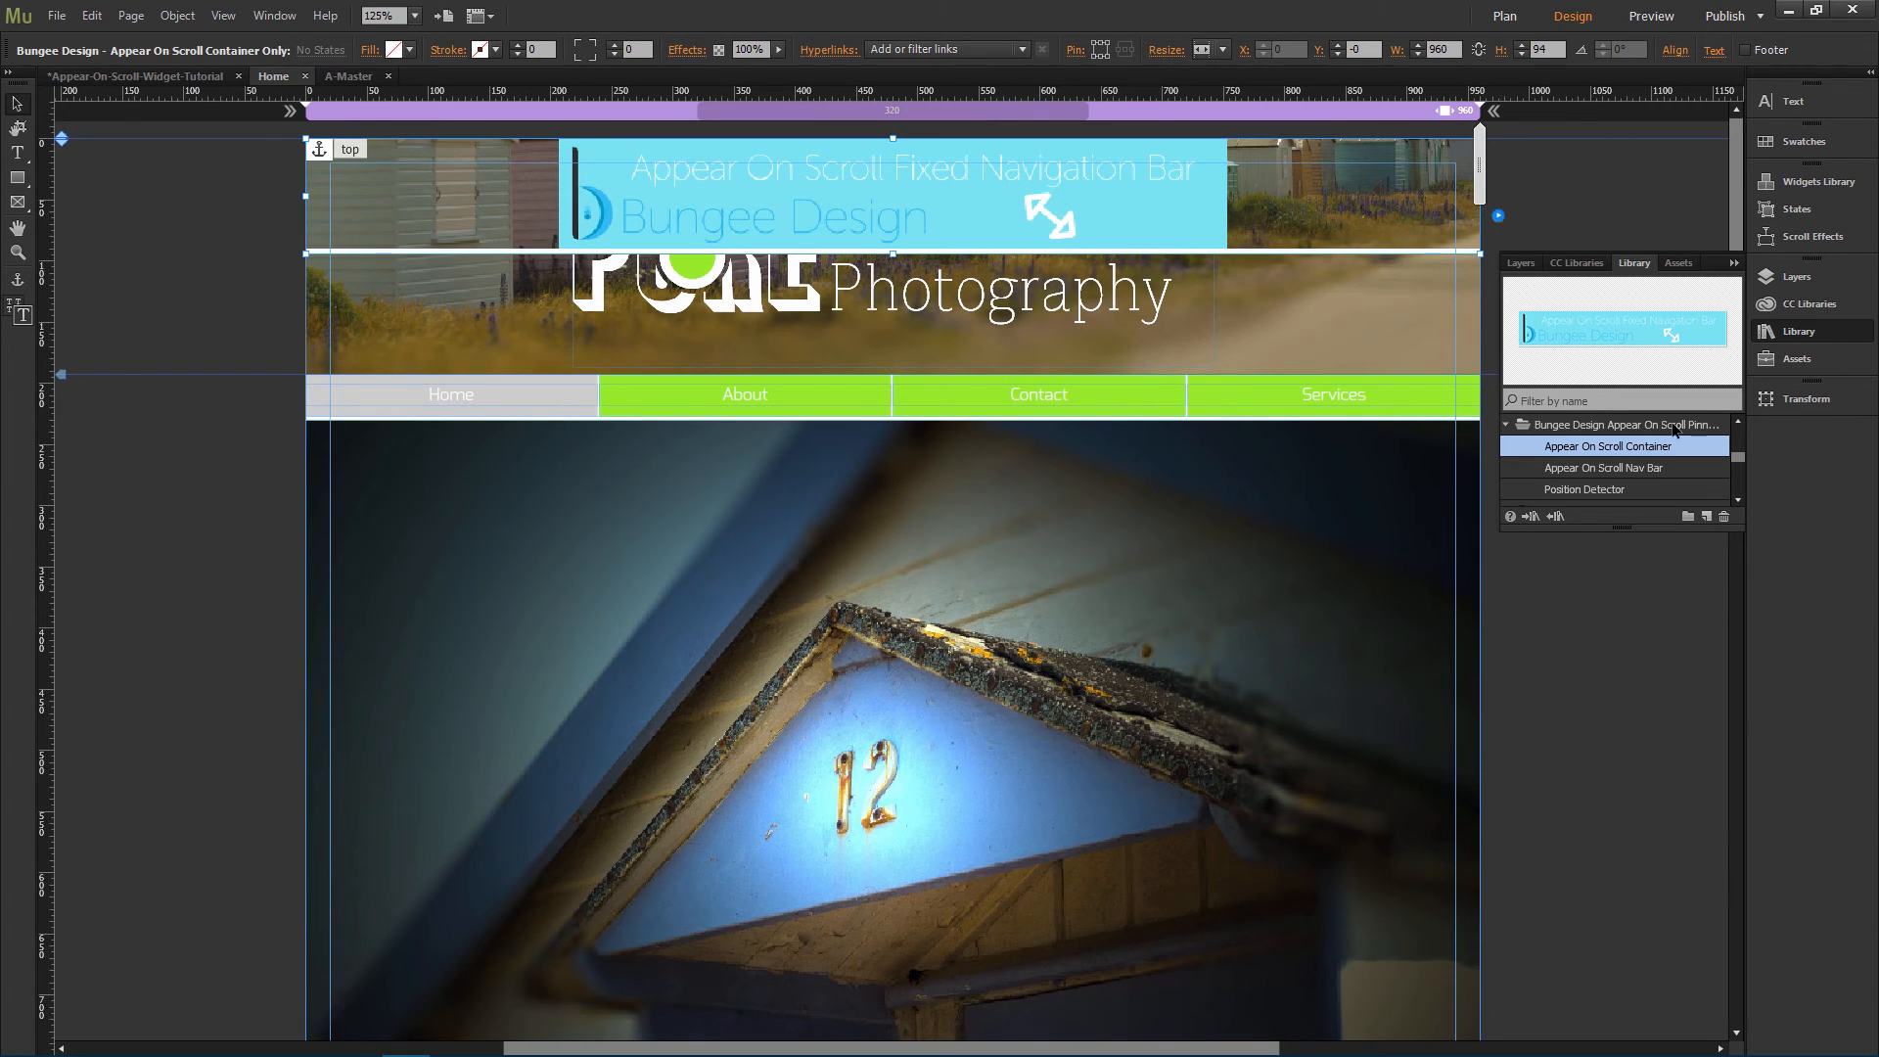
pyautogui.click(1428, 235)
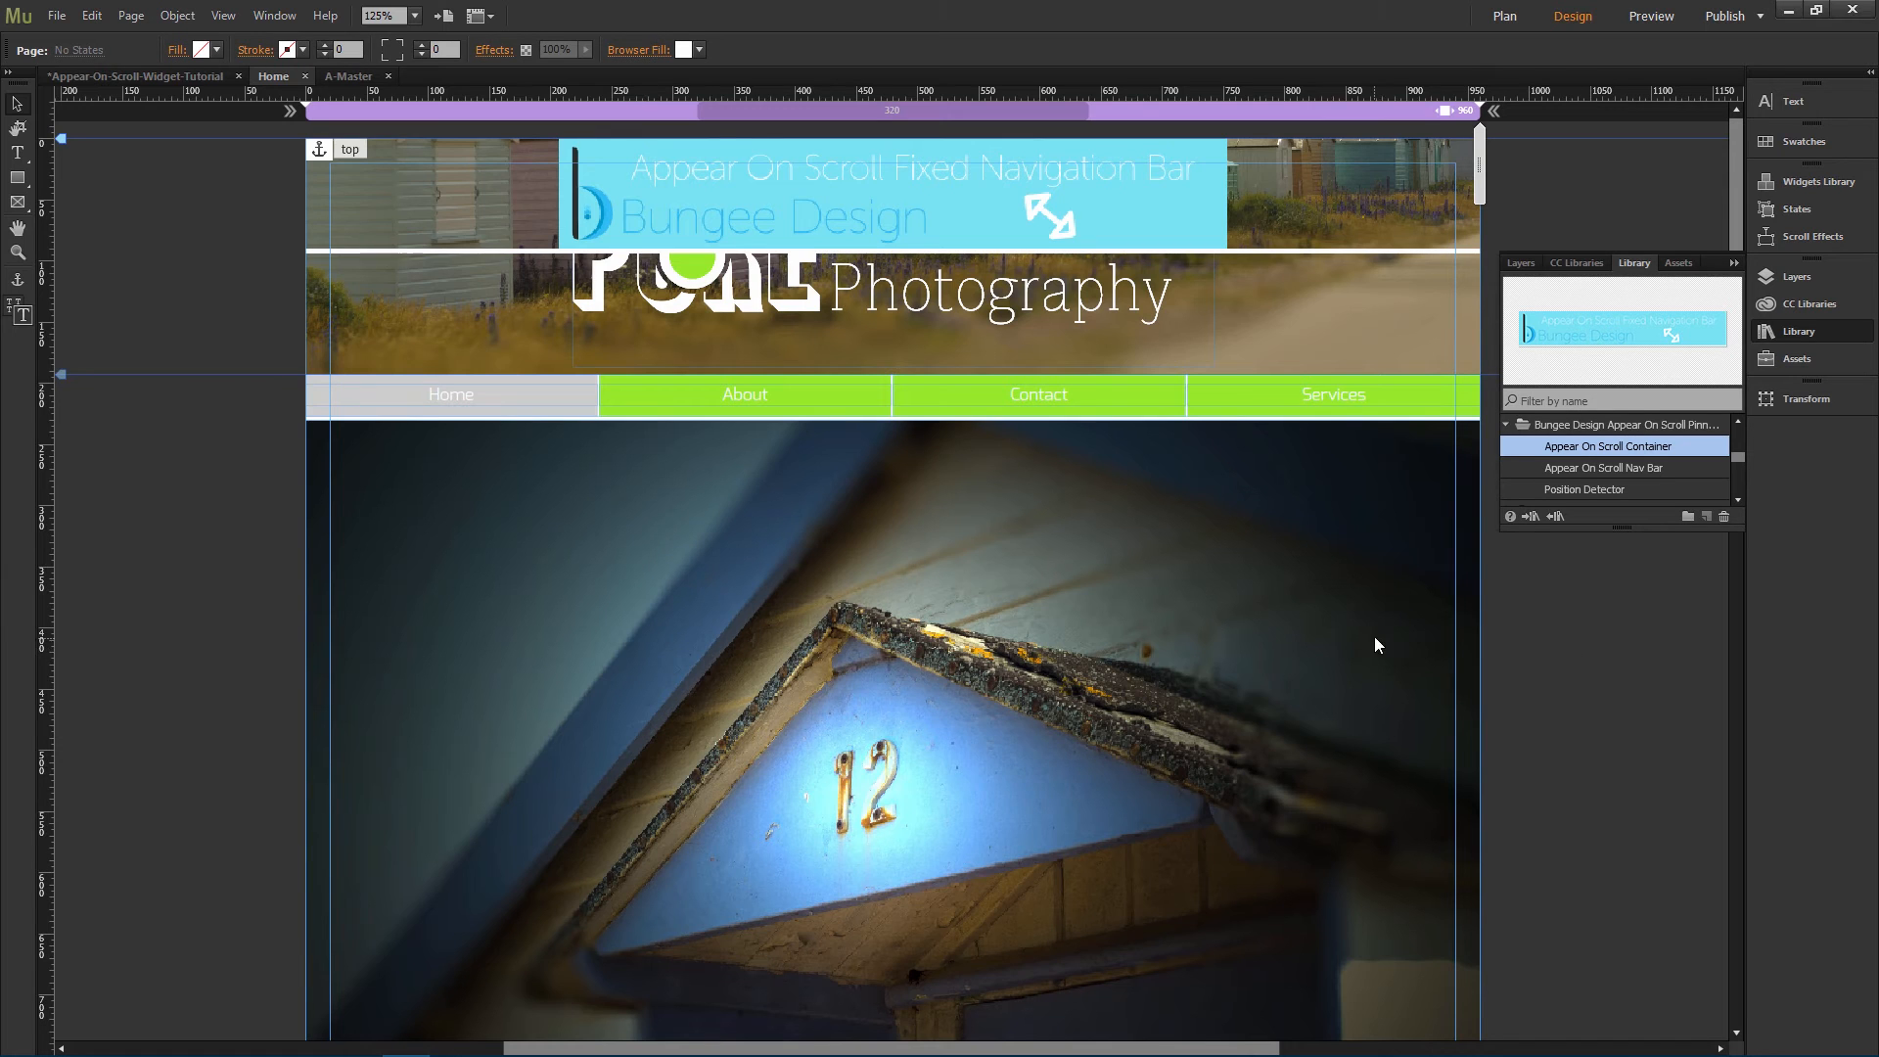
# Step: Open the container widget's options and expand the Menu/Nav Bar Custom Code section
pyautogui.scroll(-2, 1343, 609)
pyautogui.scroll(1, 1452, 232)
pyautogui.scroll(-1, 1417, 231)
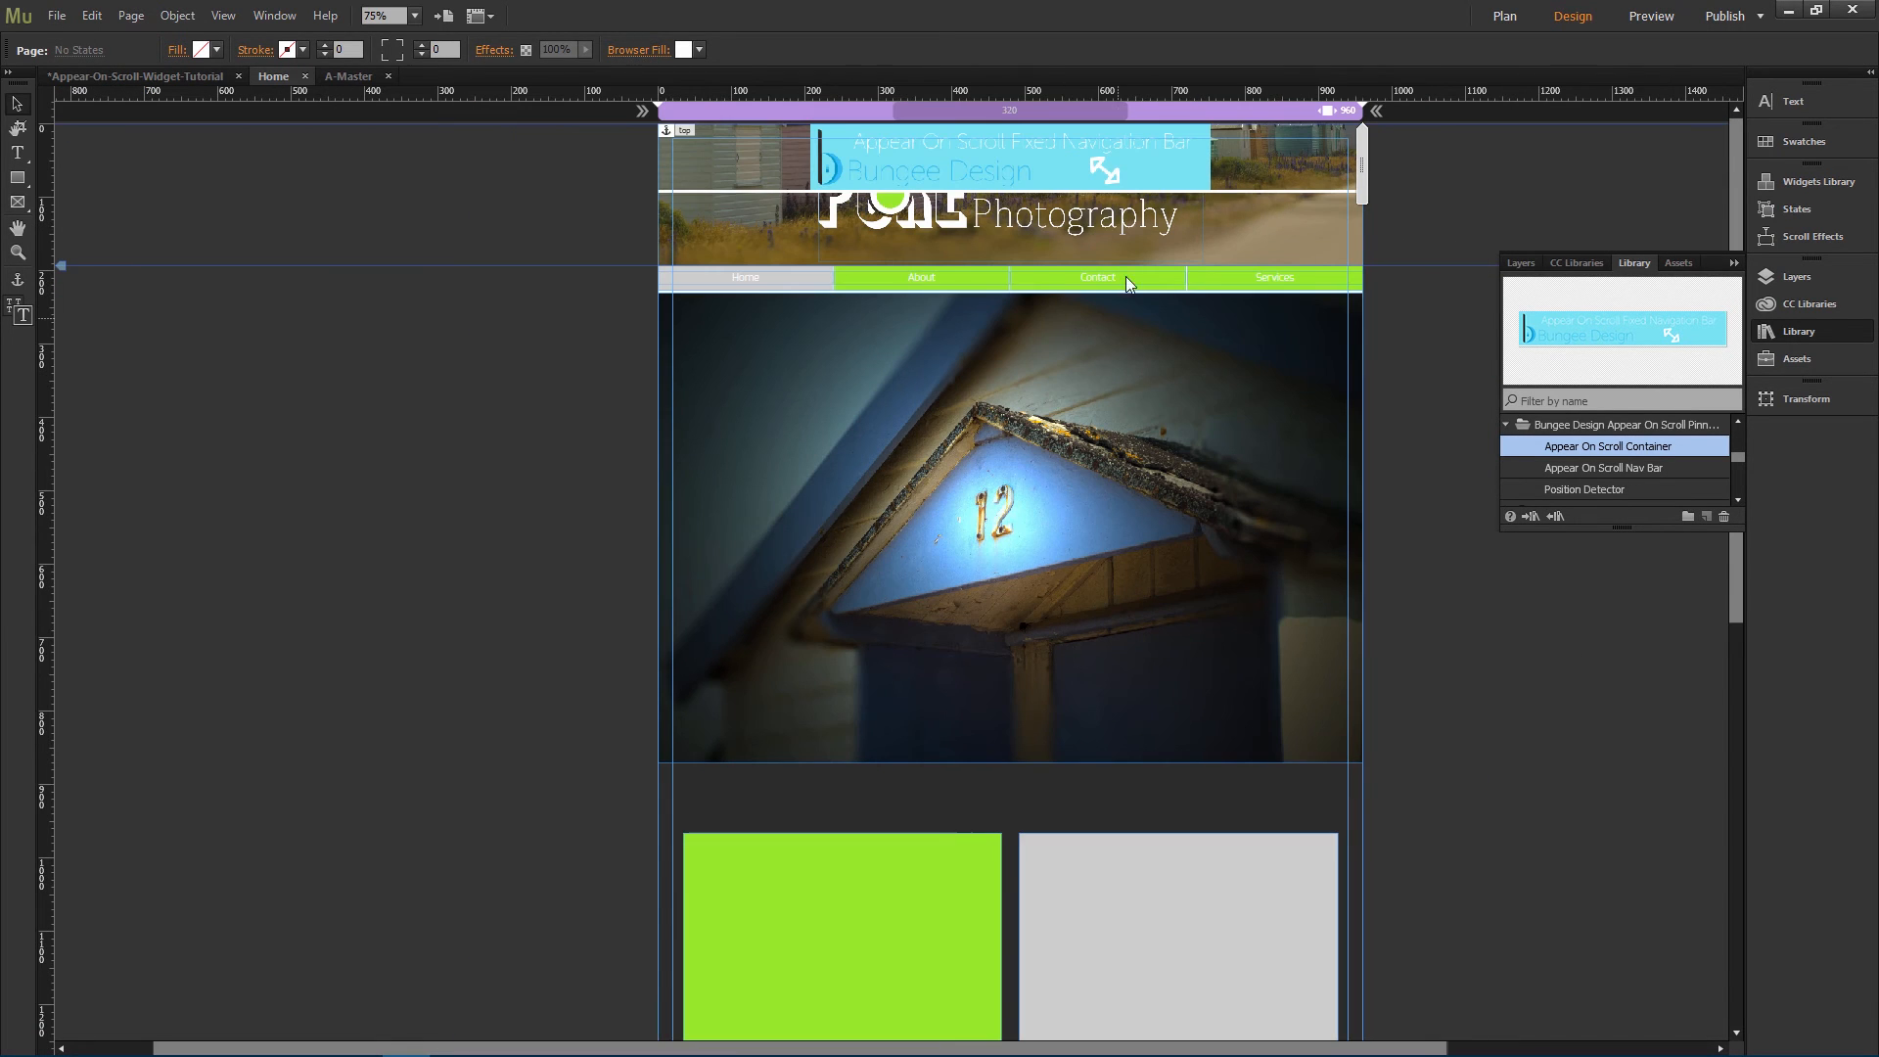
pyautogui.click(1106, 180)
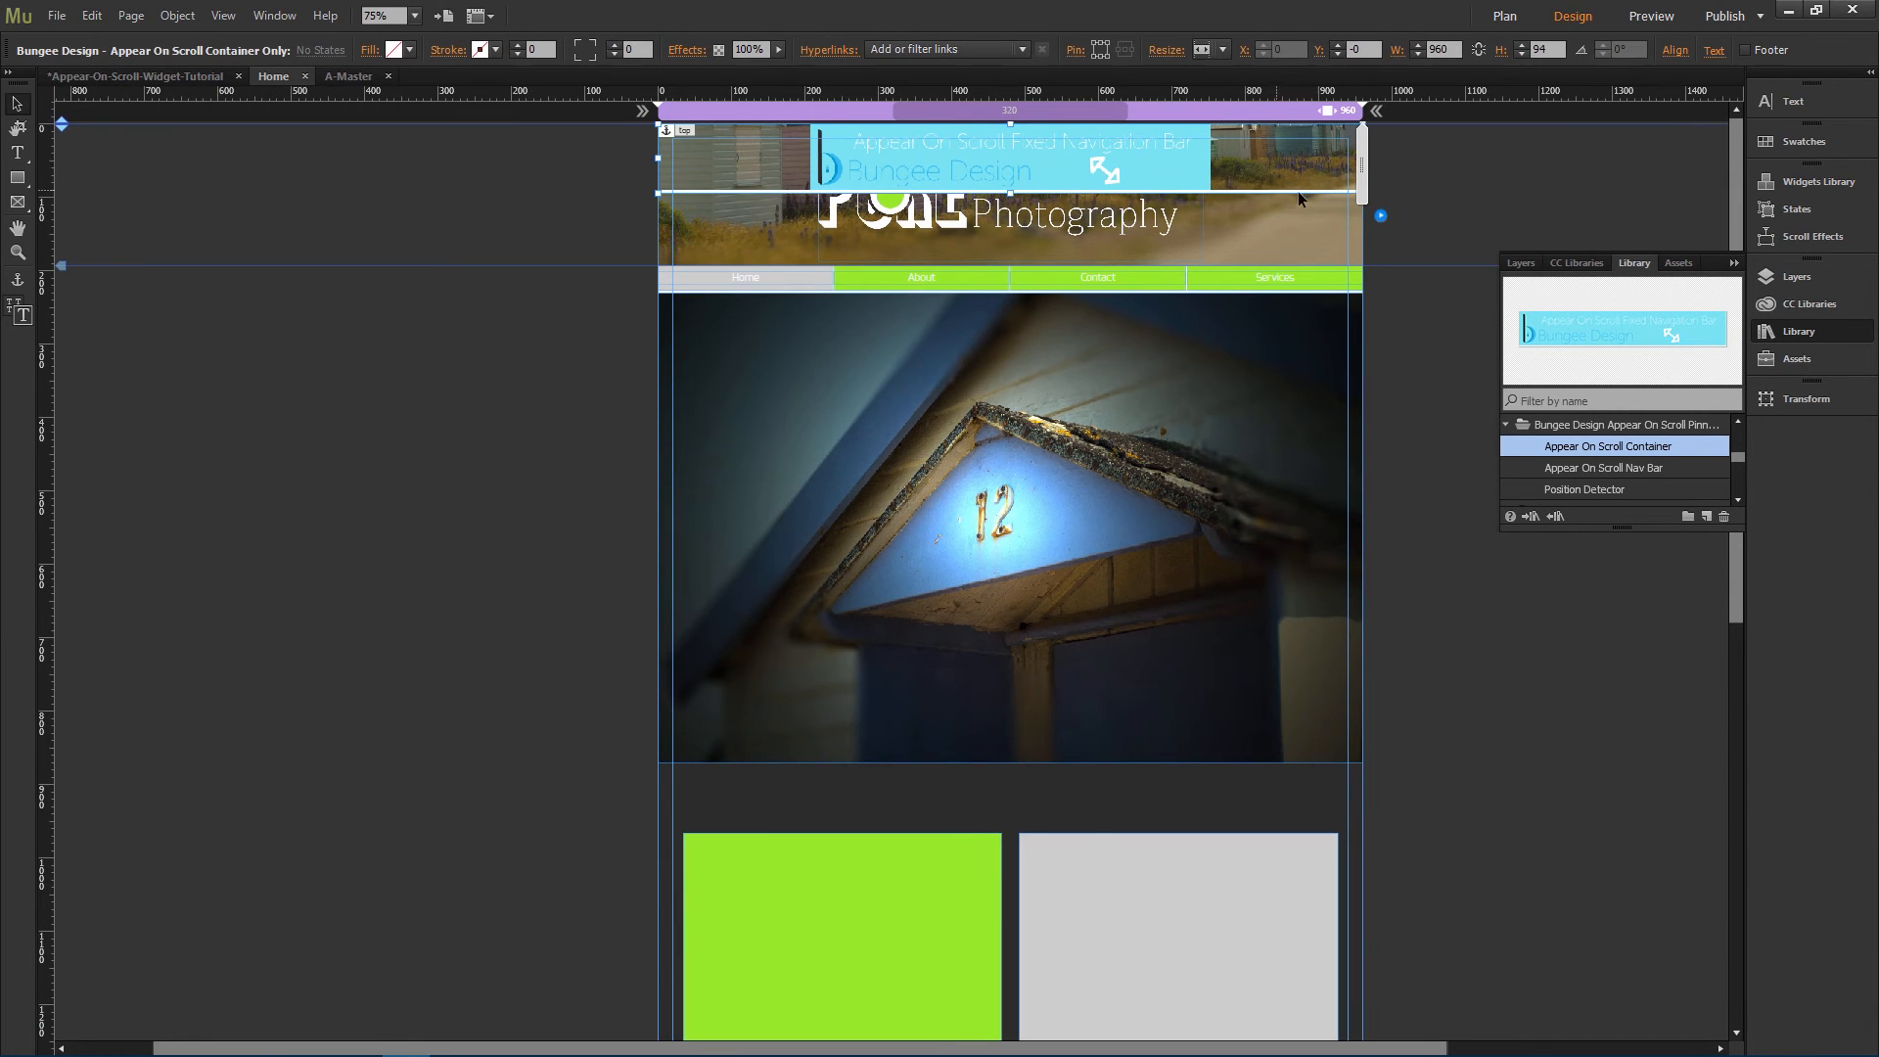
pyautogui.click(1380, 217)
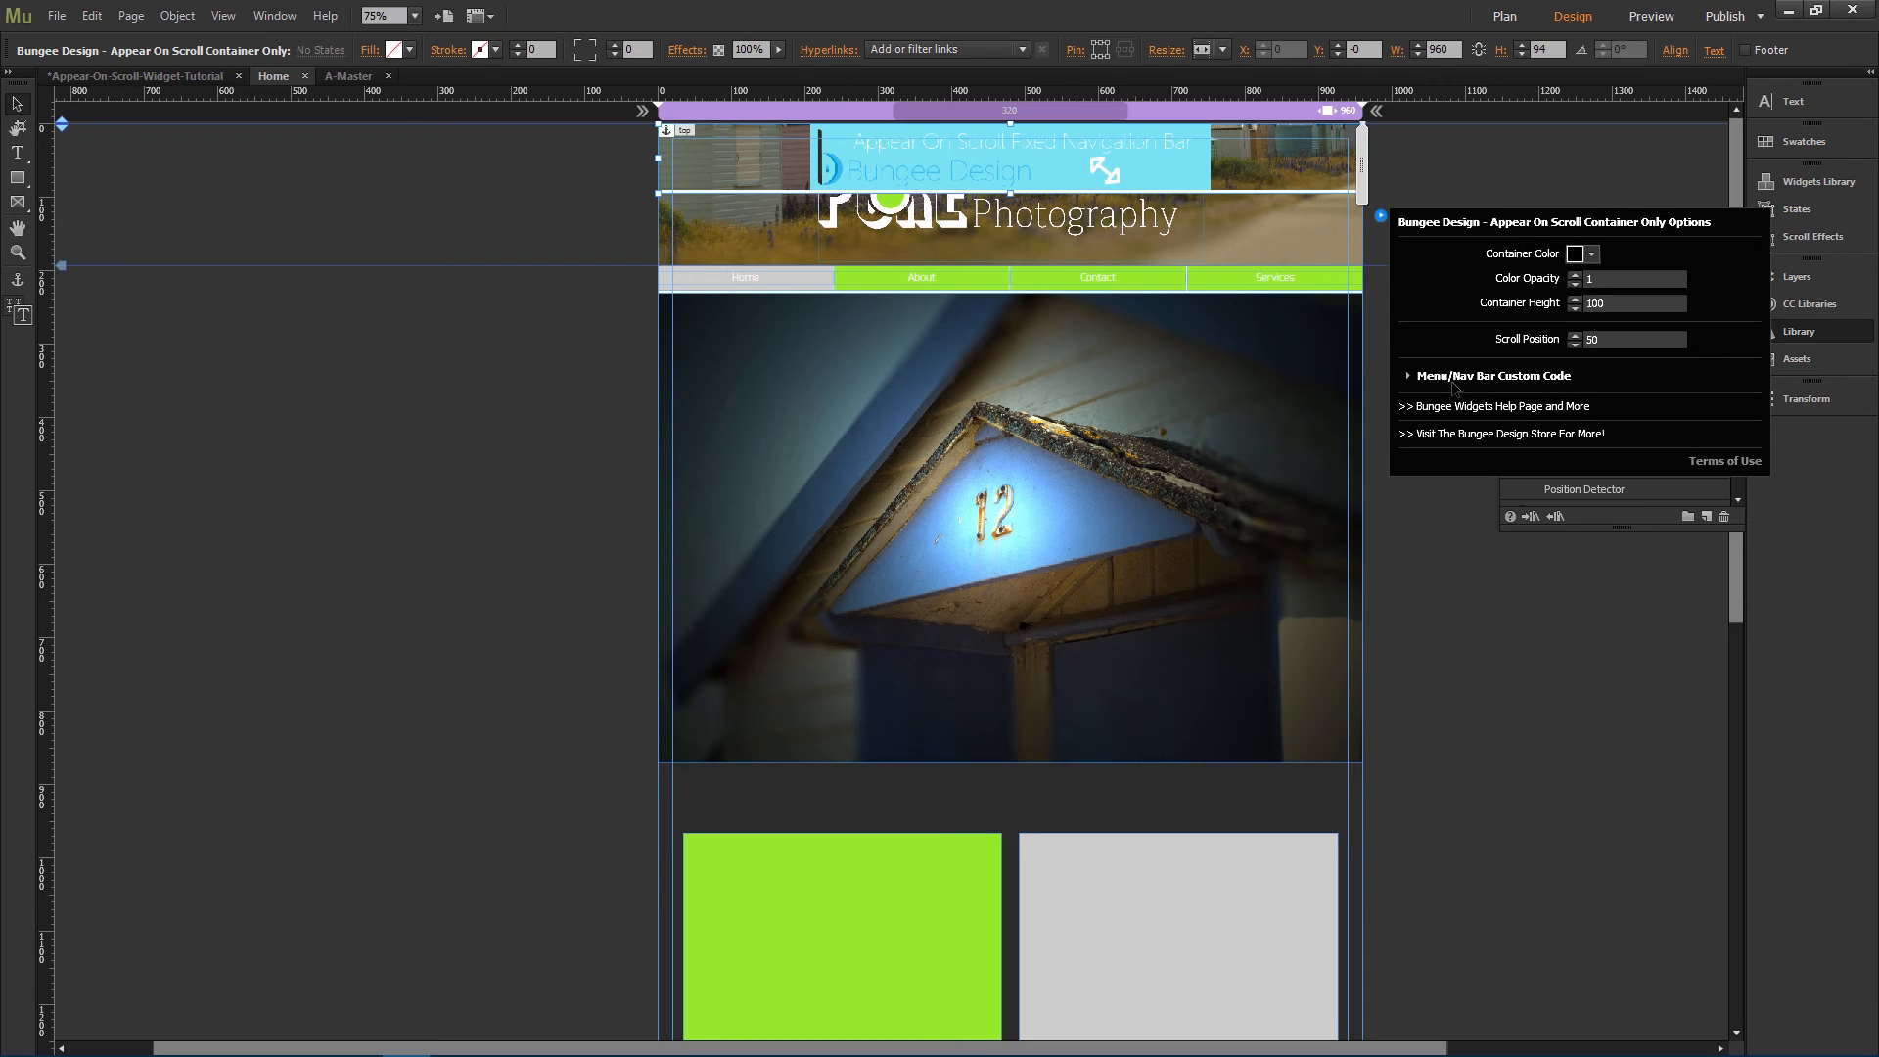
pyautogui.click(1414, 382)
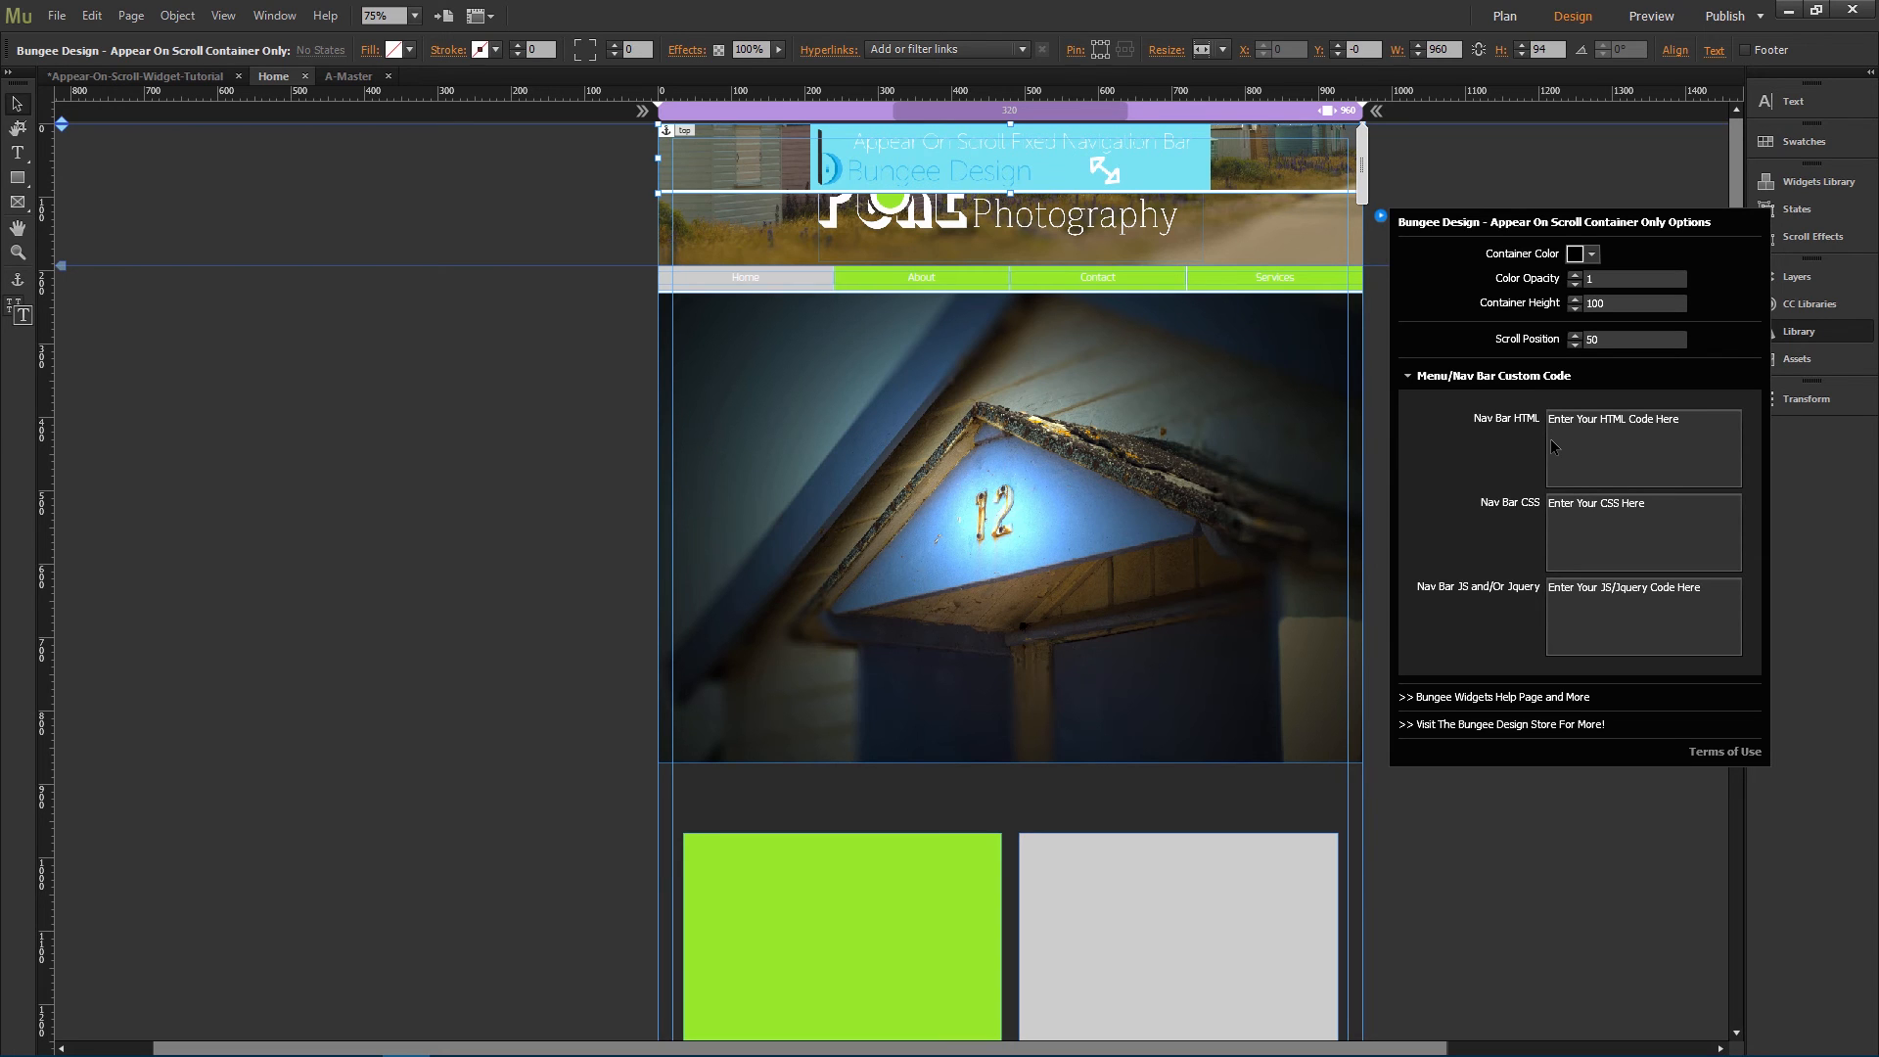
# Step: Check the Container Color choices without changing them, and delete the placeholder text from the Nav Bar HTML field
pyautogui.click(1590, 256)
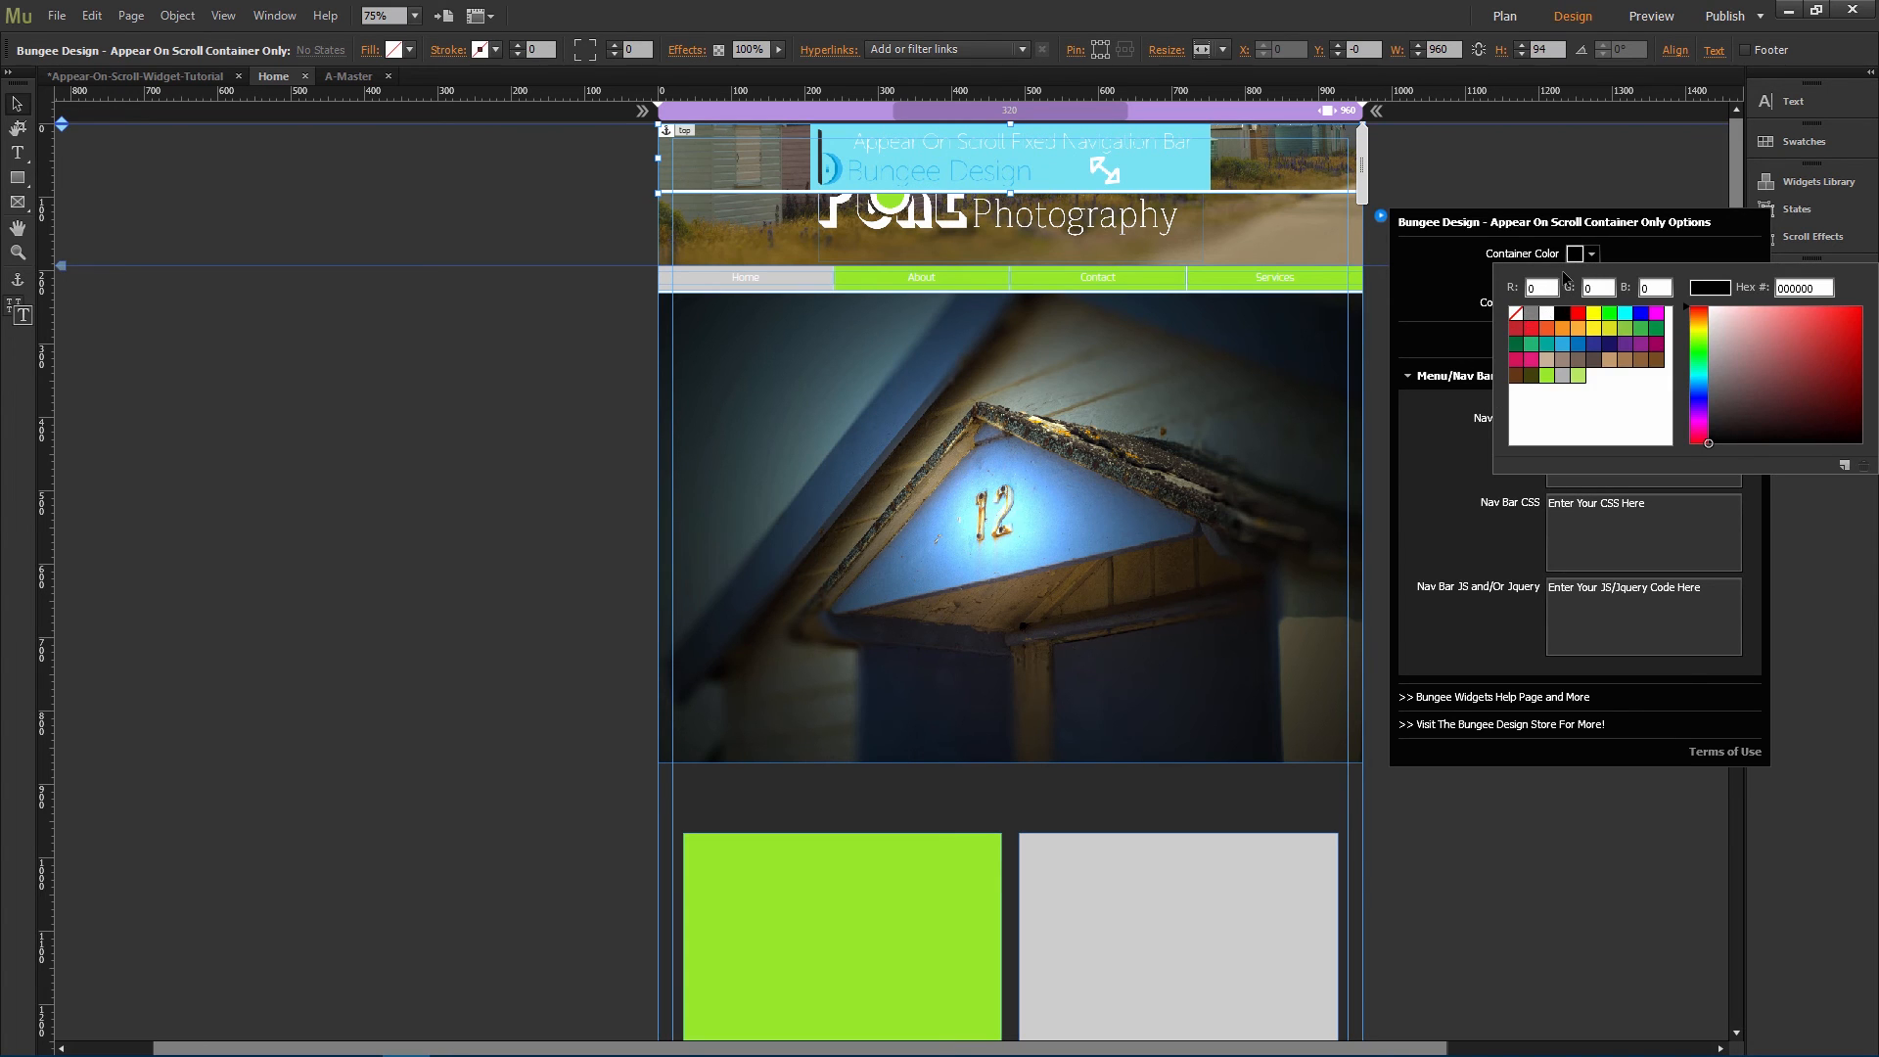
pyautogui.click(1580, 256)
pyautogui.click(1561, 463)
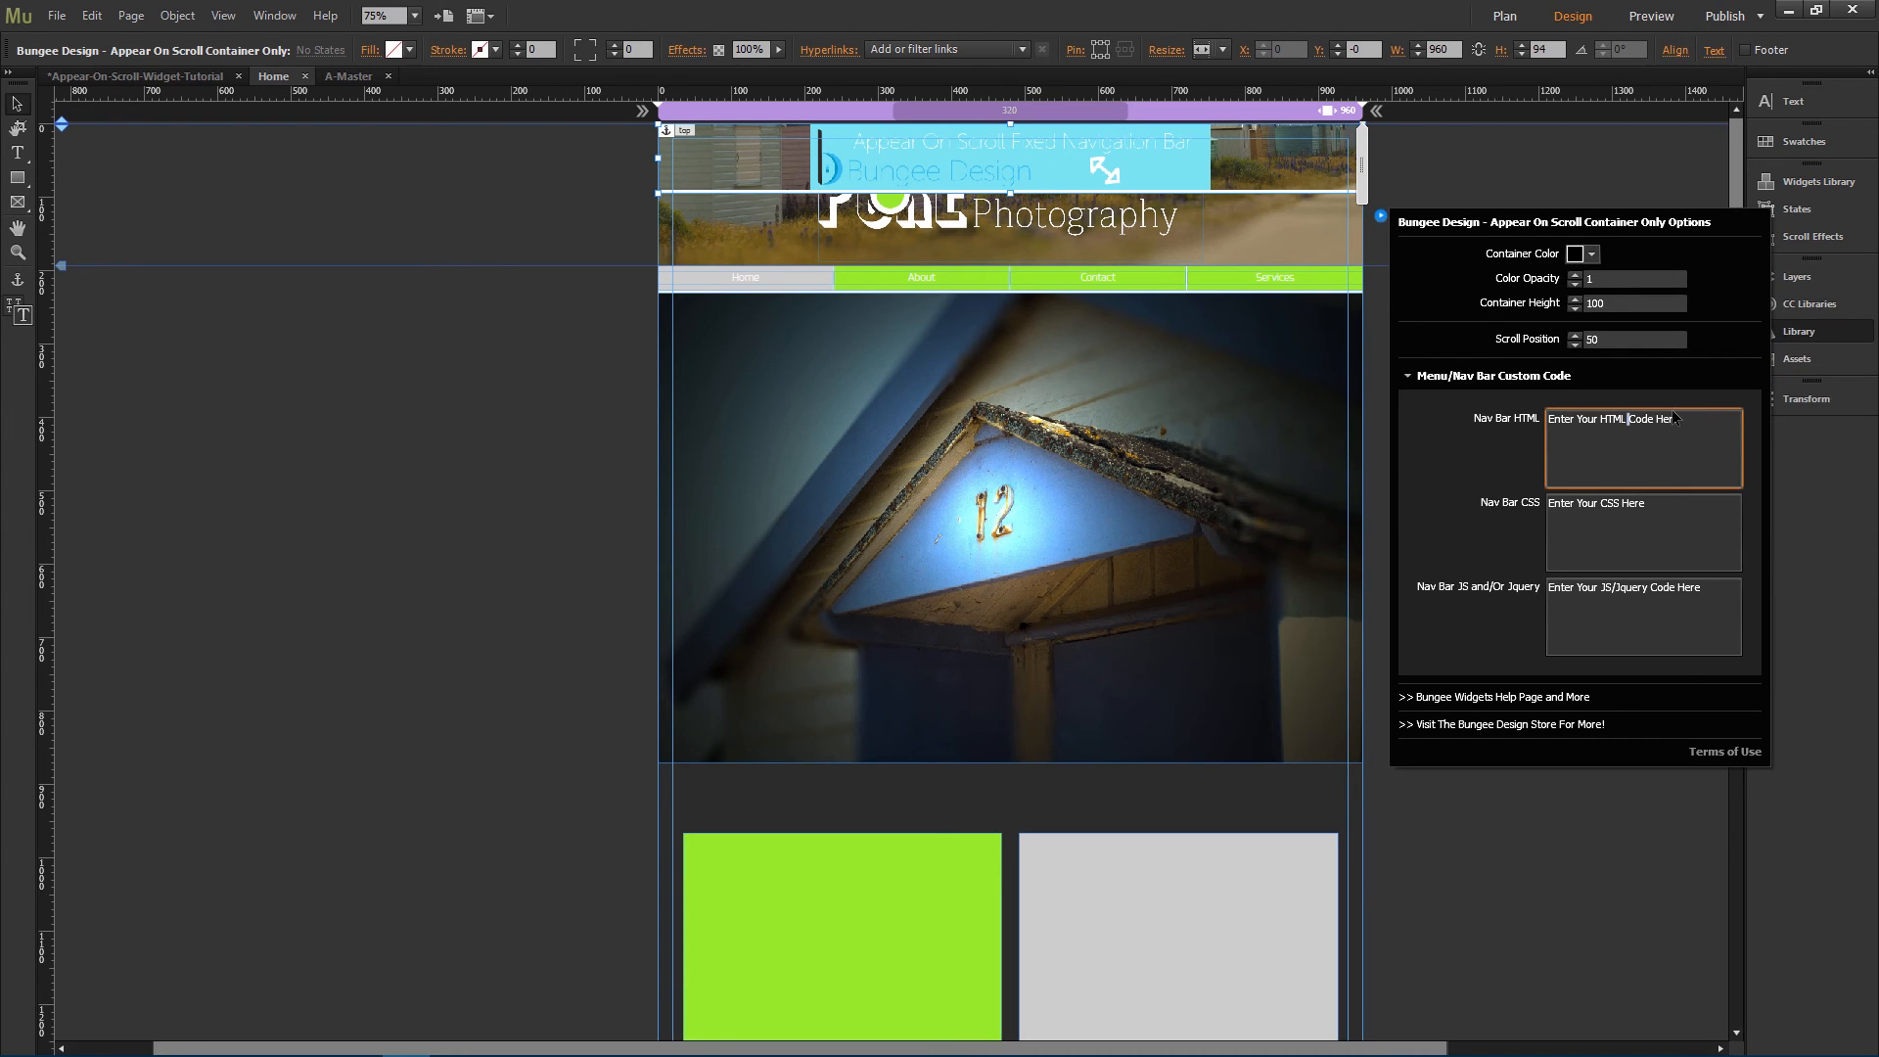
pyautogui.moveTo(1679, 419); pyautogui.dragTo(1519, 406)
pyautogui.press('BackSpace')
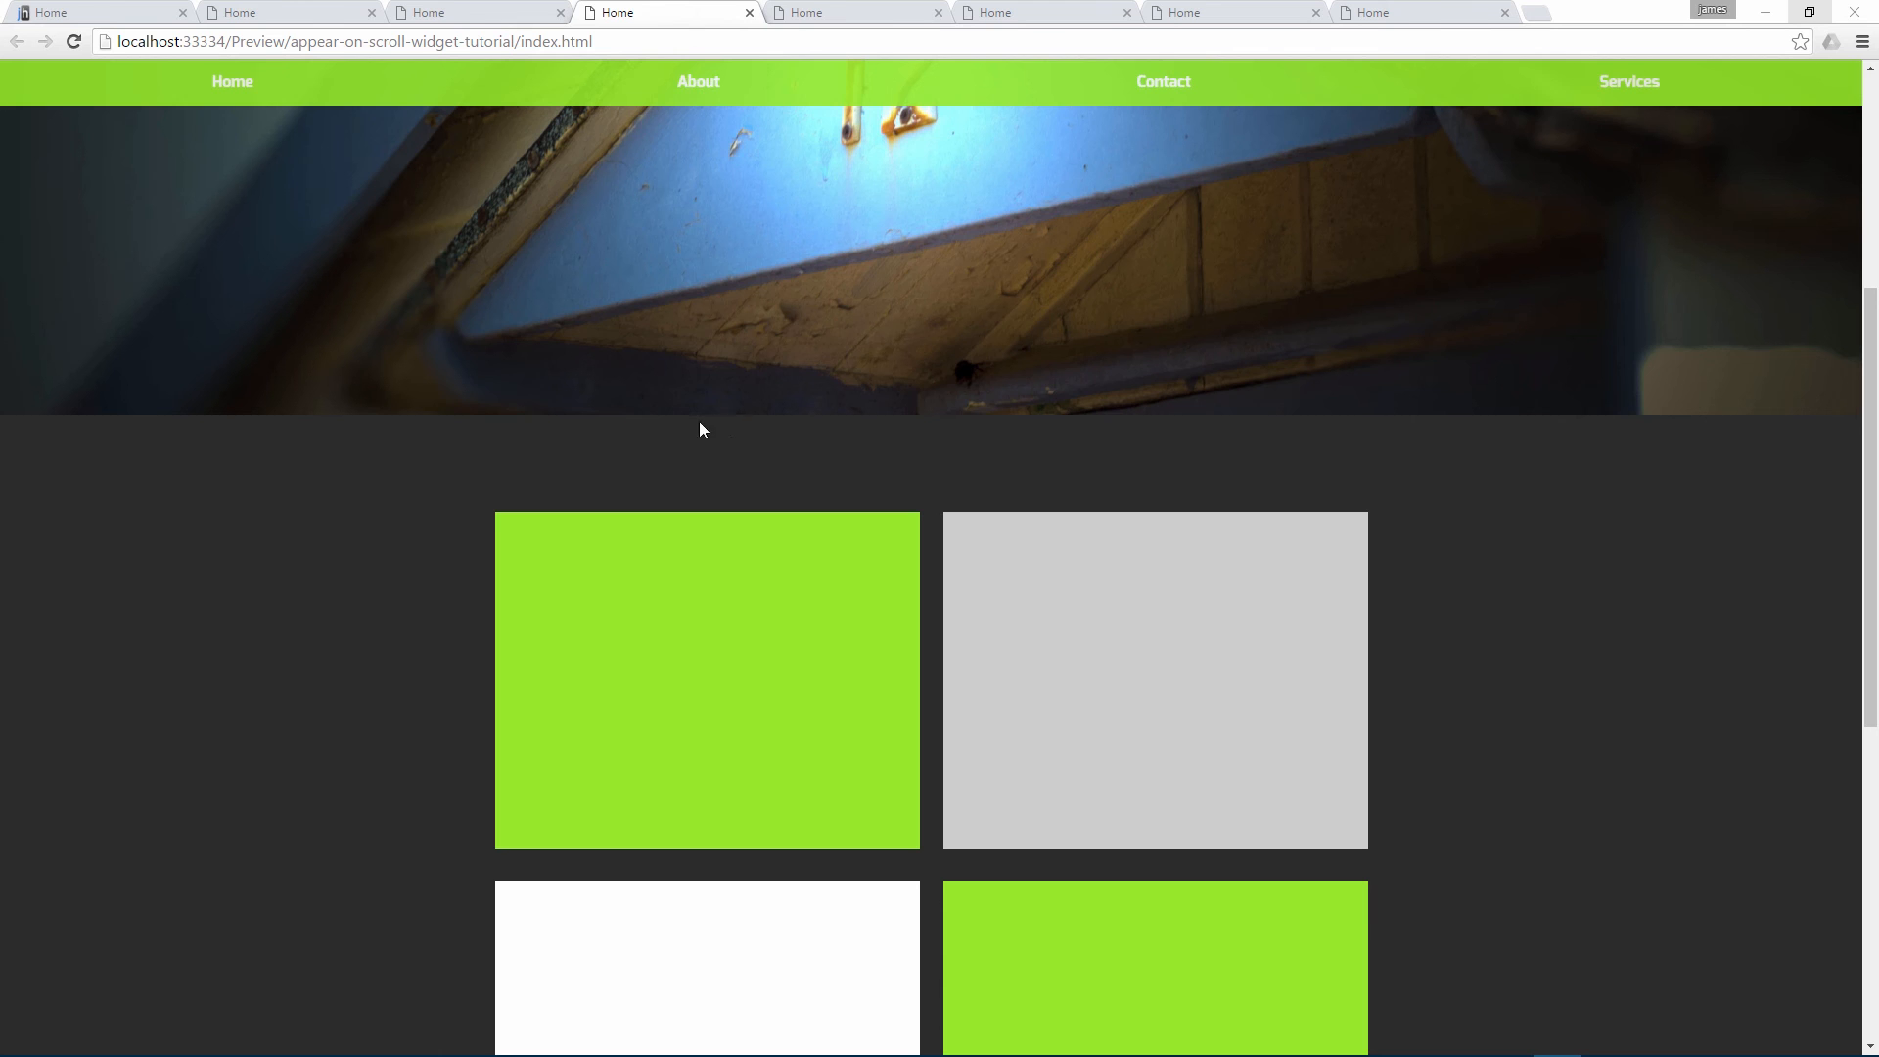
# Step: In the browser, bring up the Xsail example site hosted on widgets.bungeedesign.com
pyautogui.click(142, 12)
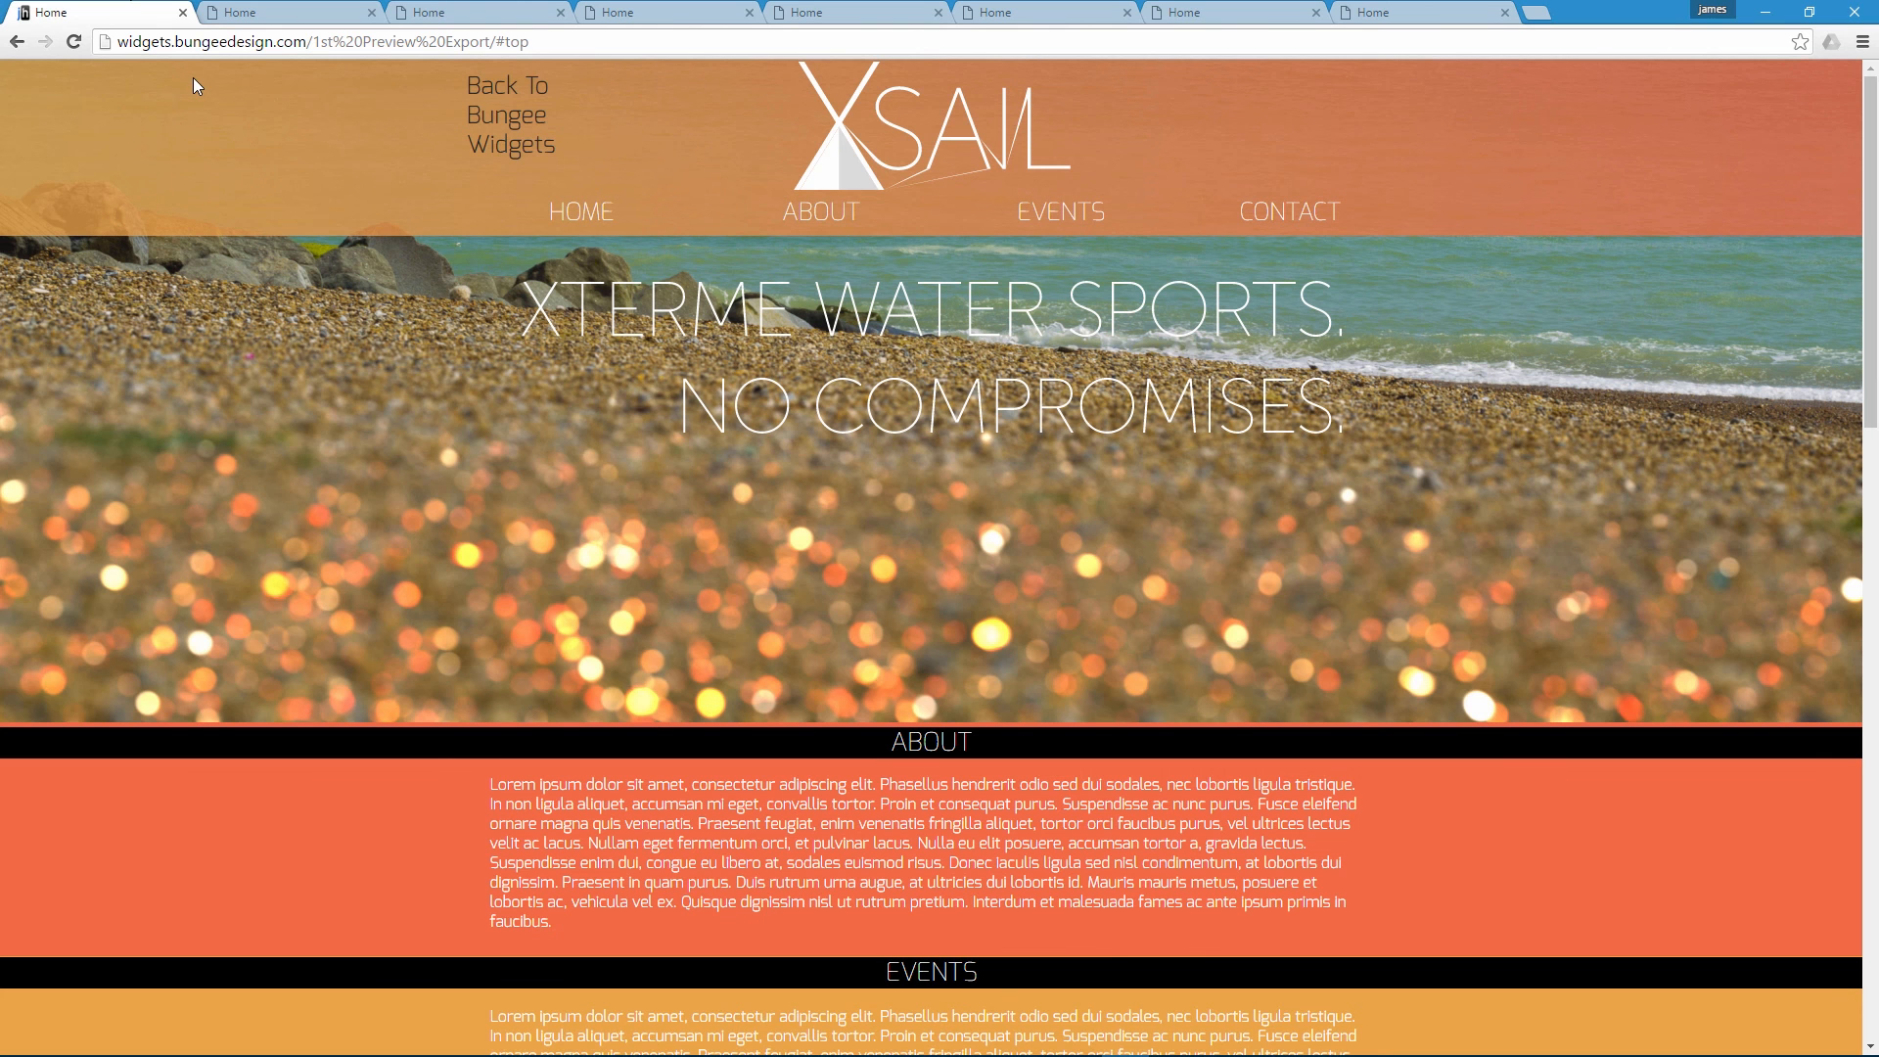